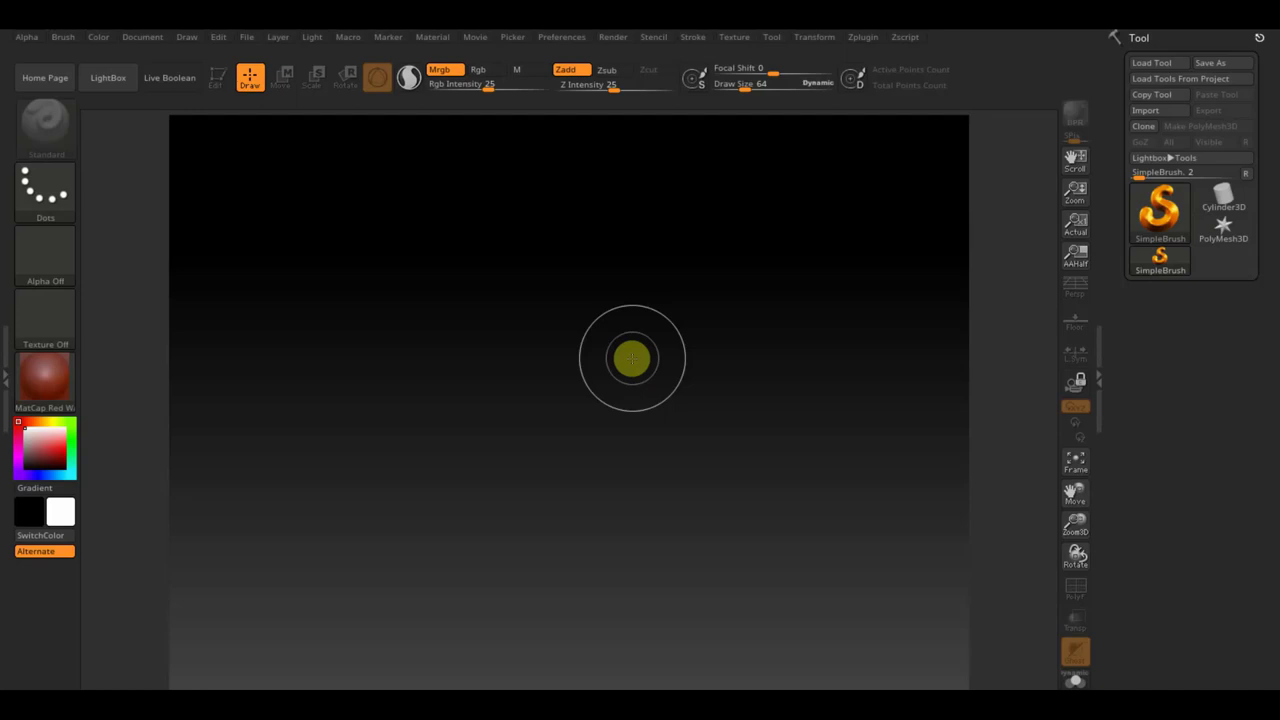
# Import the toy monkey screenshot from the Desktop through Texture > Import
pyautogui.click(733, 38)
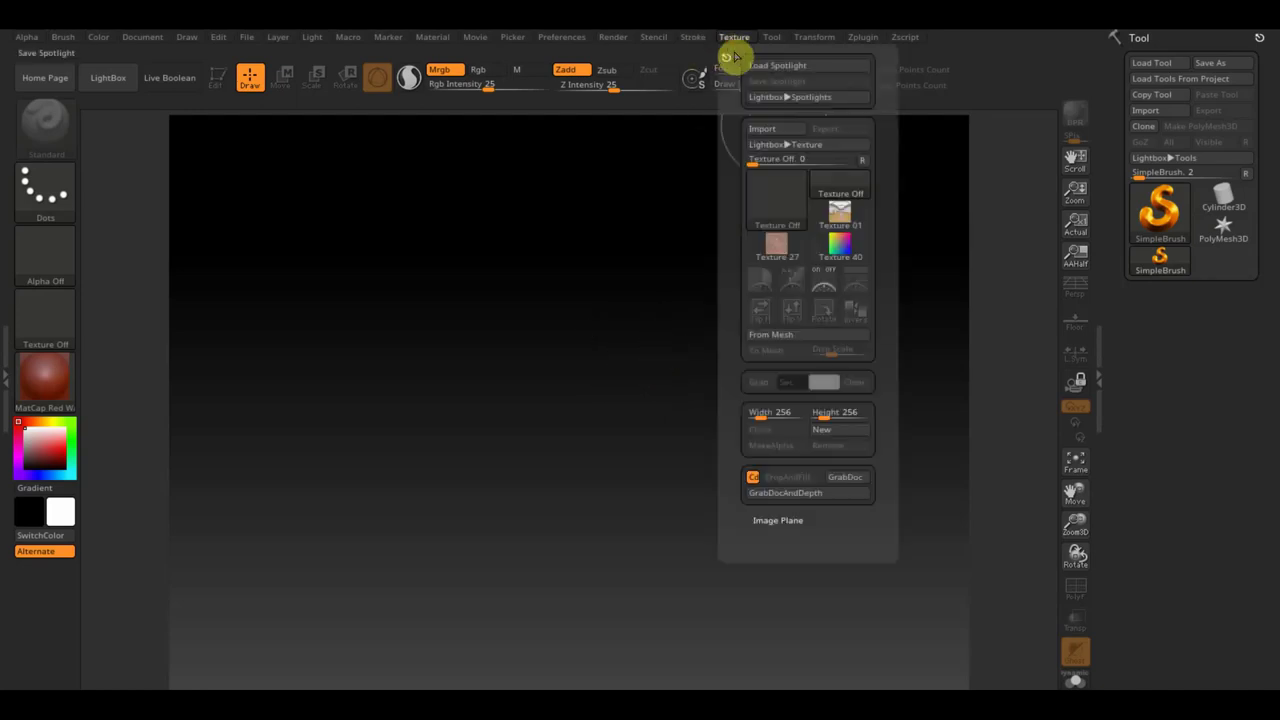
pyautogui.click(770, 133)
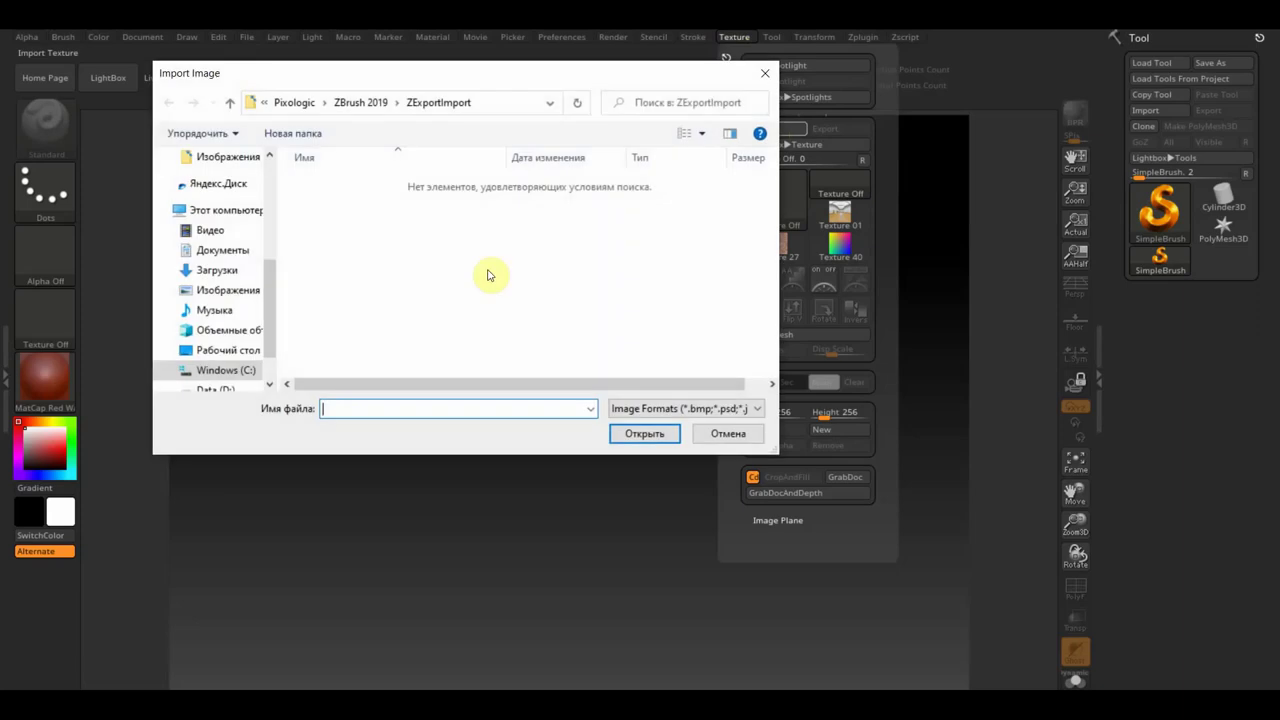
pyautogui.click(218, 352)
pyautogui.click(491, 320)
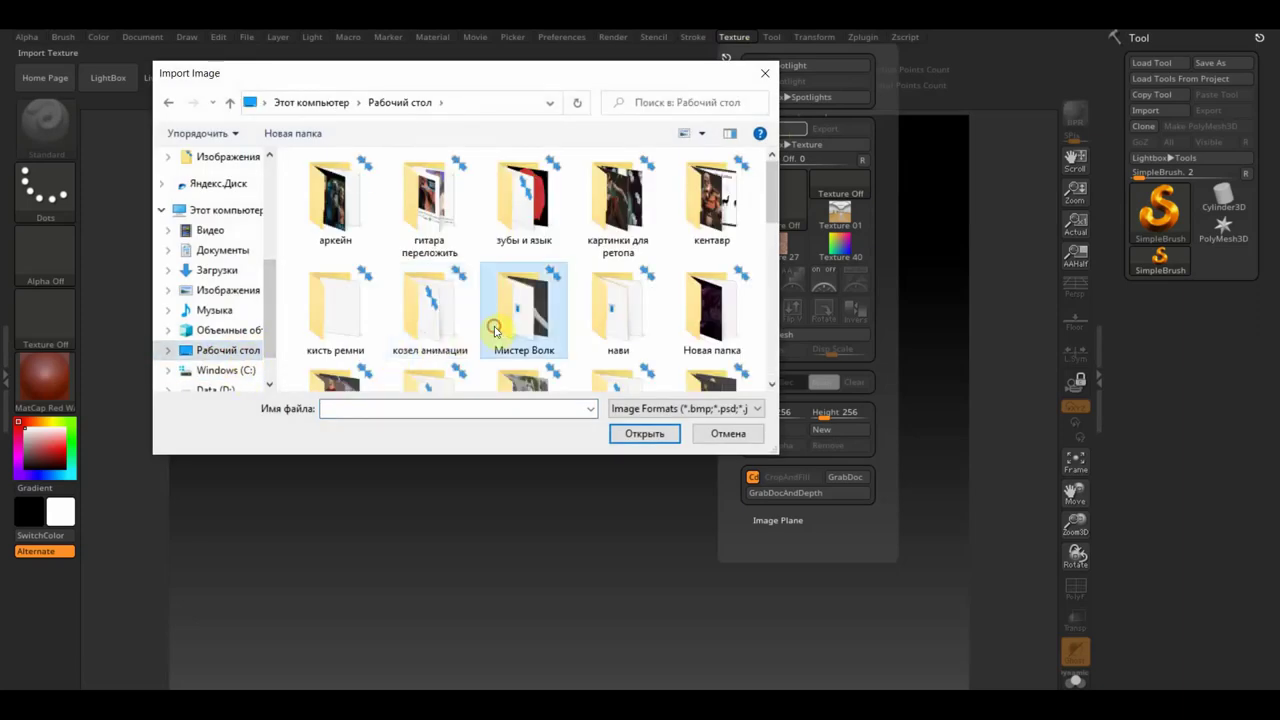
pyautogui.scroll(-2, 493, 325)
pyautogui.click(617, 320)
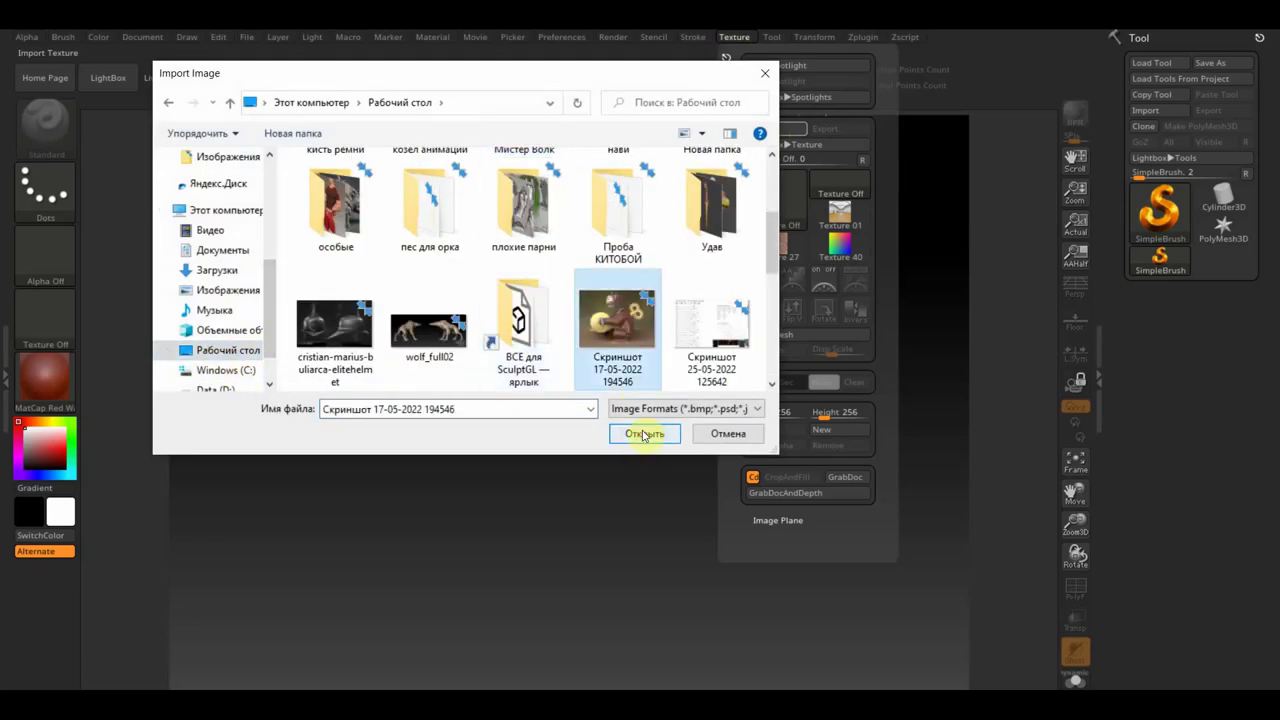
pyautogui.click(644, 433)
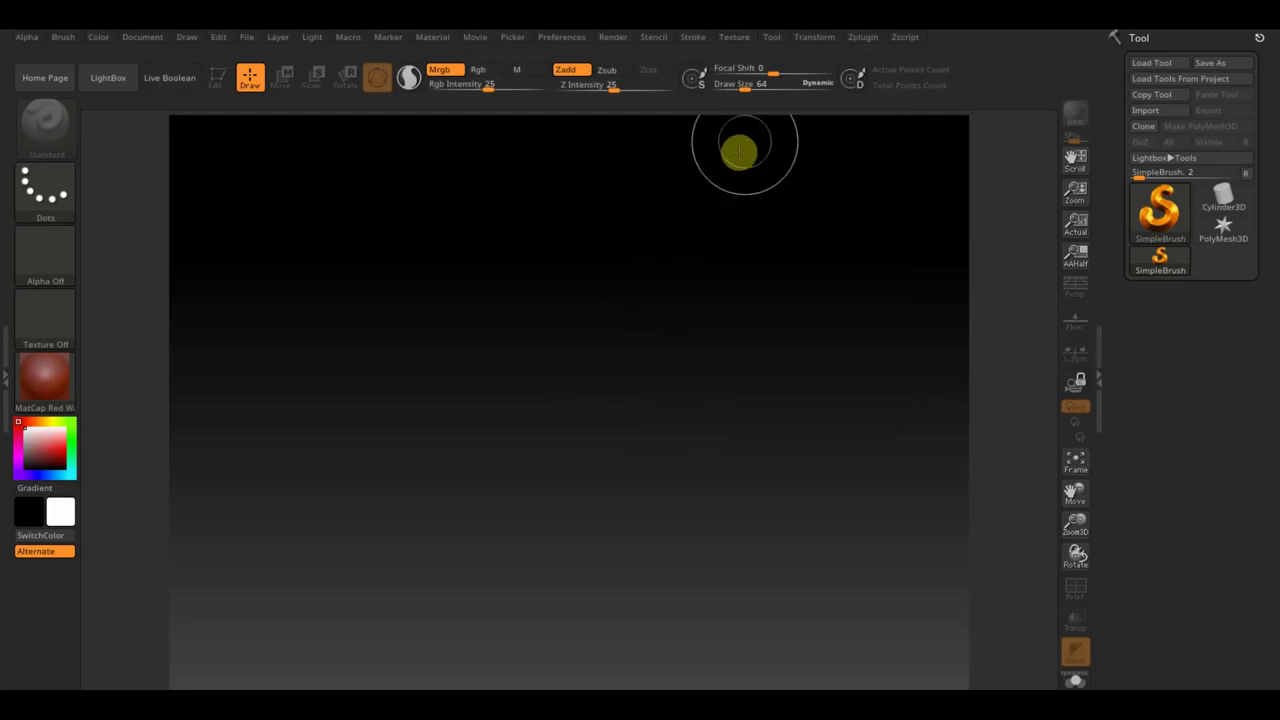
# Cancel a second import, then select the screenshot texture and place it on the canvas as reference
pyautogui.click(740, 42)
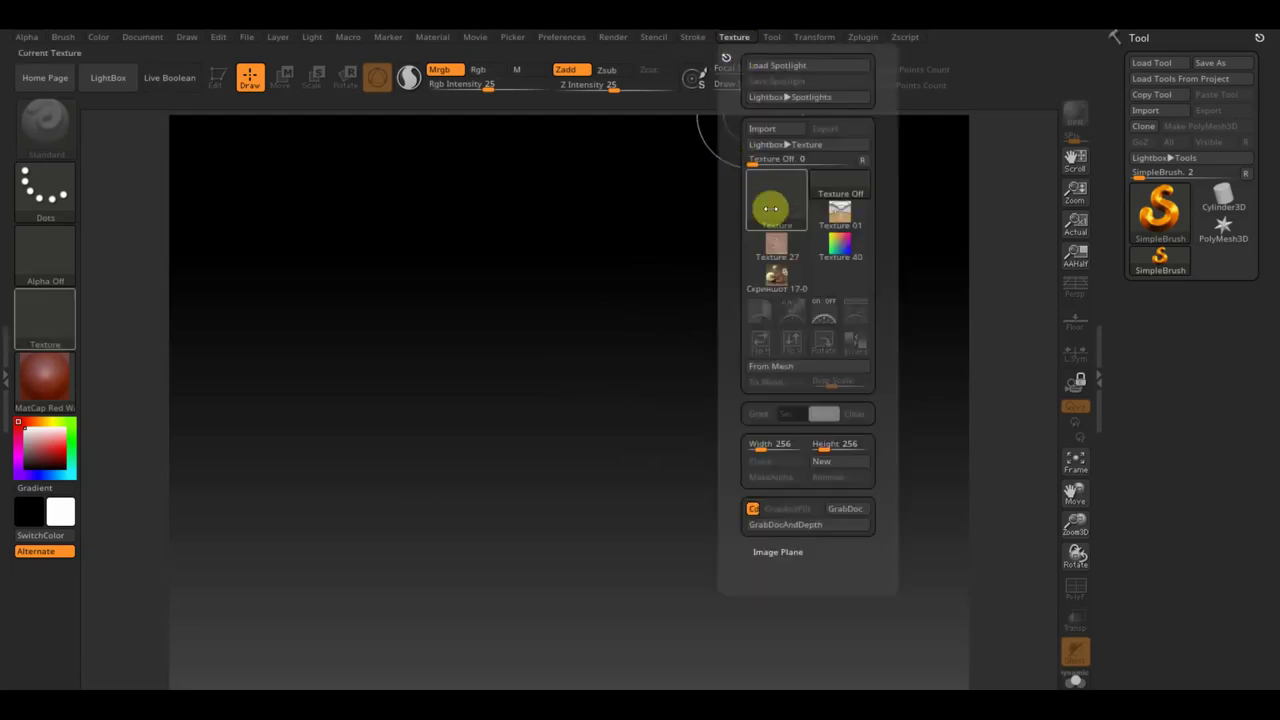
pyautogui.click(767, 138)
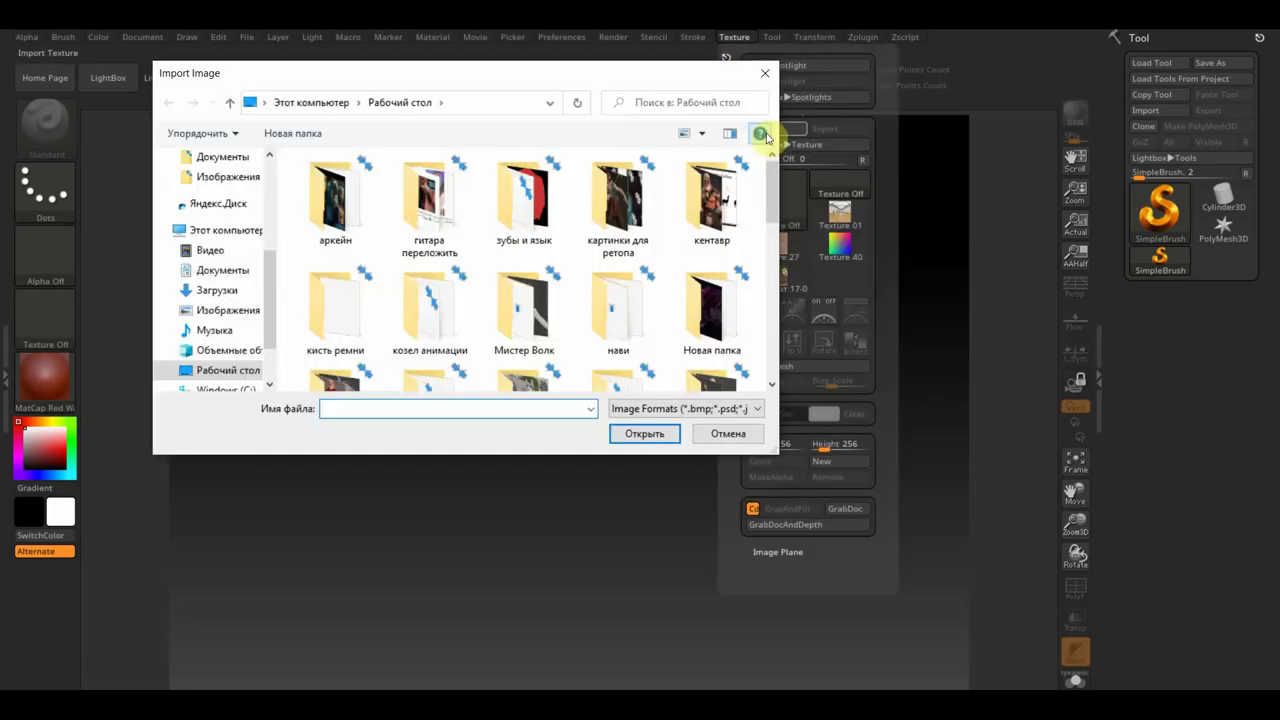
pyautogui.click(766, 71)
pyautogui.click(777, 276)
pyautogui.click(853, 314)
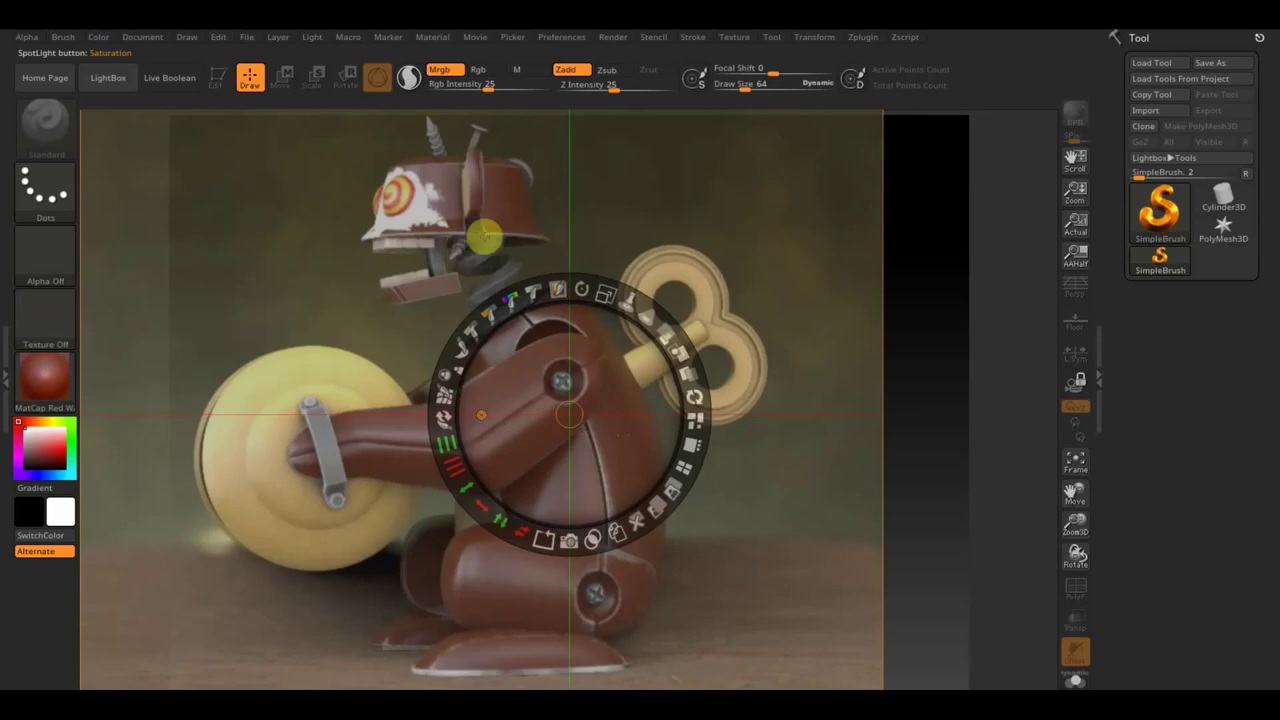
# Briefly toggle LightBox, then hide the Spotlight controls and the monkey reference photo
pyautogui.click(113, 86)
pyautogui.click(112, 84)
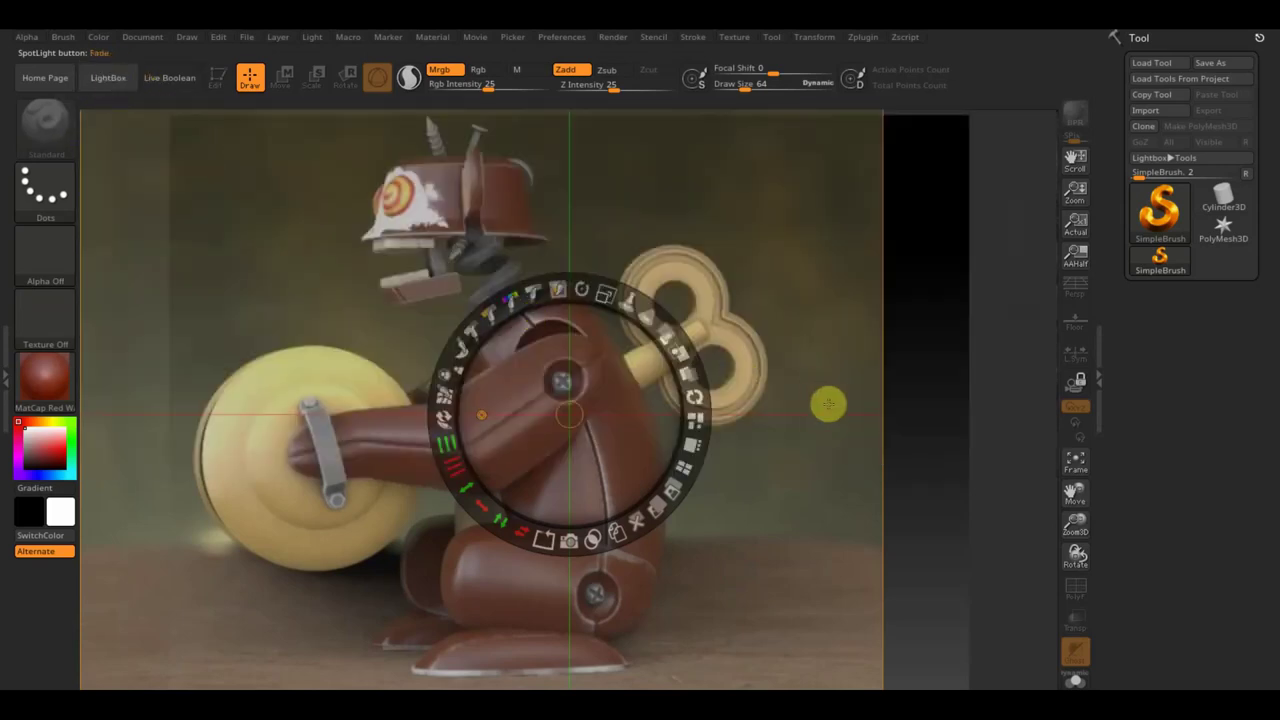
pyautogui.press('z')
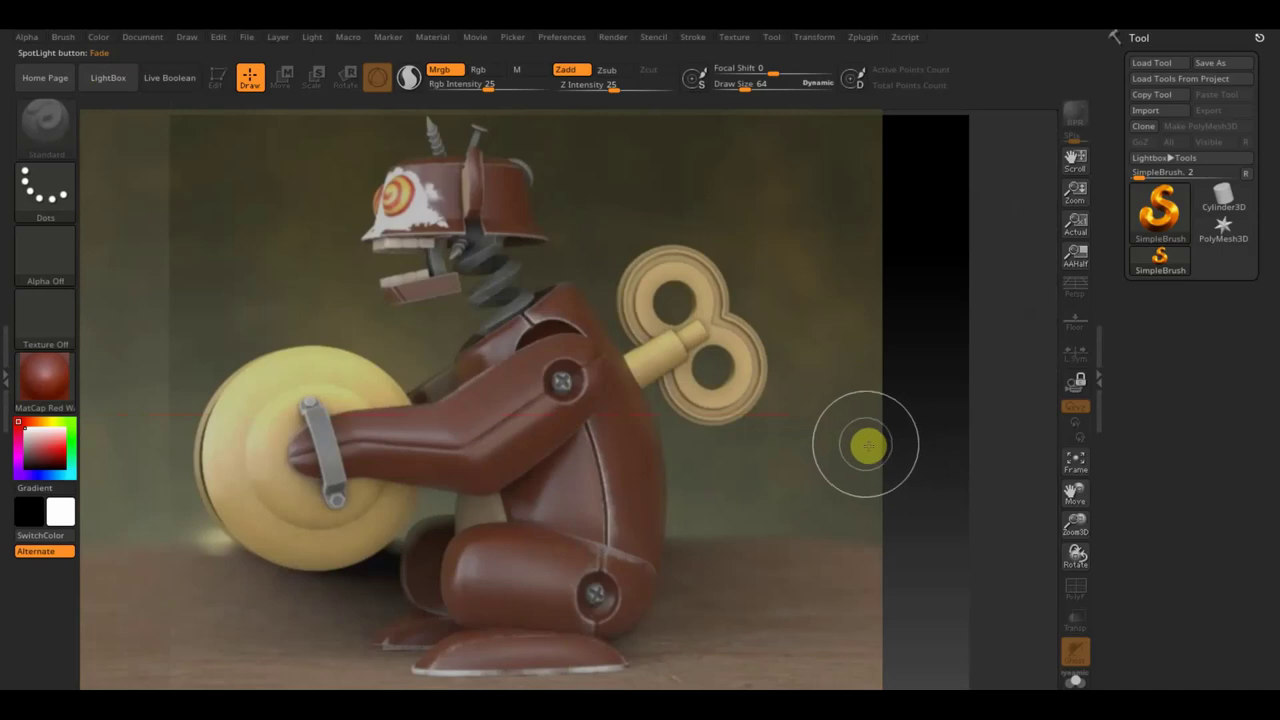
pyautogui.hotkey('shift', 'z')
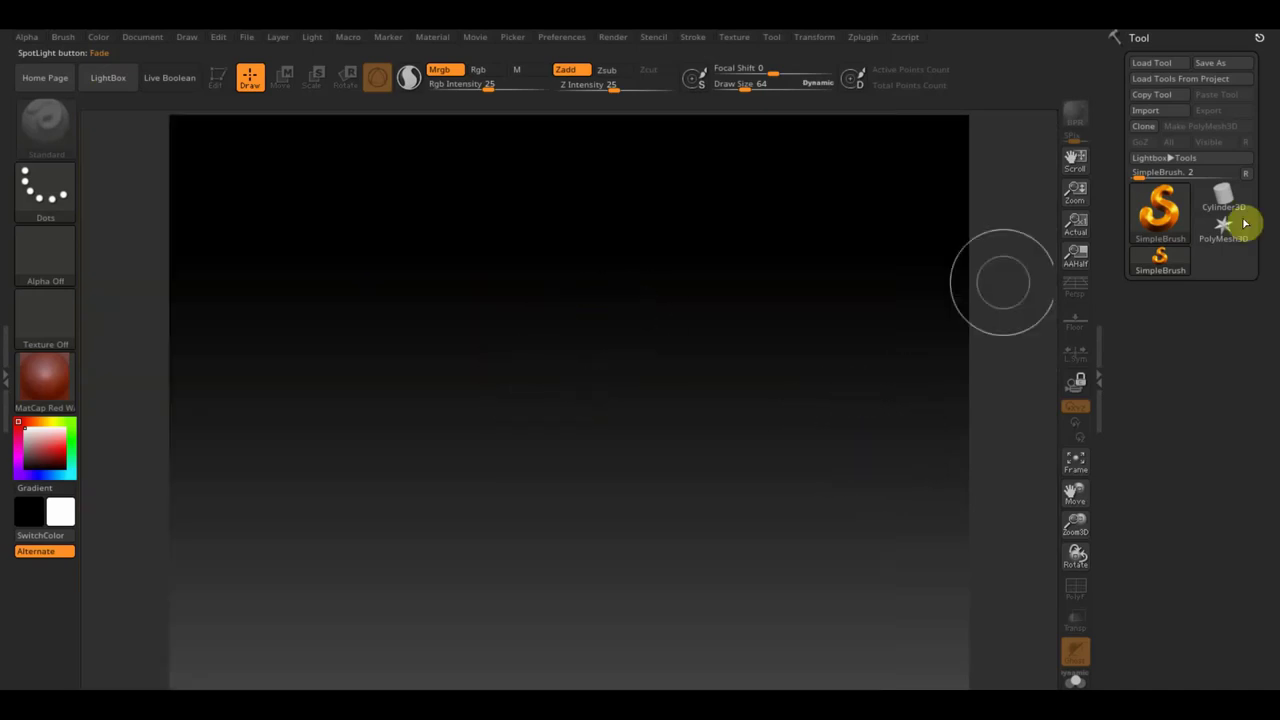
# Draw a large Cube3D, convert it to PolyMesh3D in Edit mode, and show the floor grid
pyautogui.click(1160, 215)
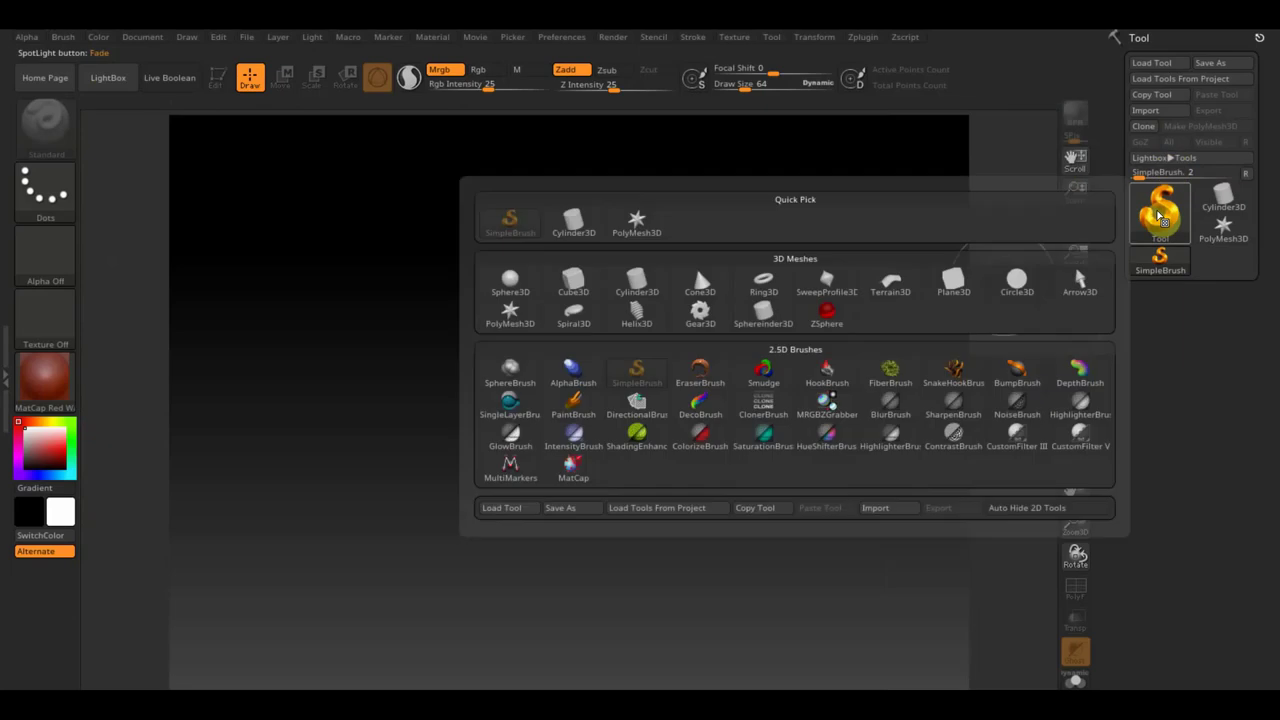
pyautogui.click(572, 287)
pyautogui.moveTo(572, 375)
pyautogui.mouseDown()
pyautogui.moveTo(568, 683)
pyautogui.moveTo(611, 666)
pyautogui.mouseUp()
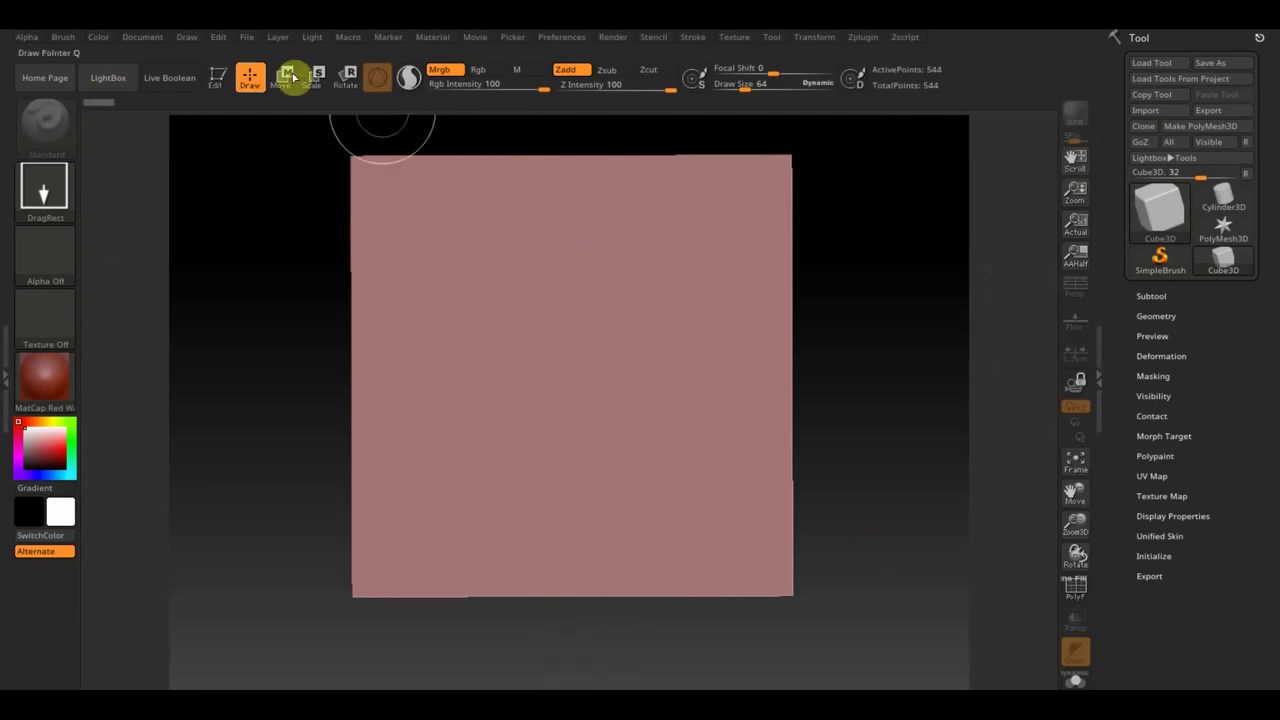
pyautogui.click(218, 80)
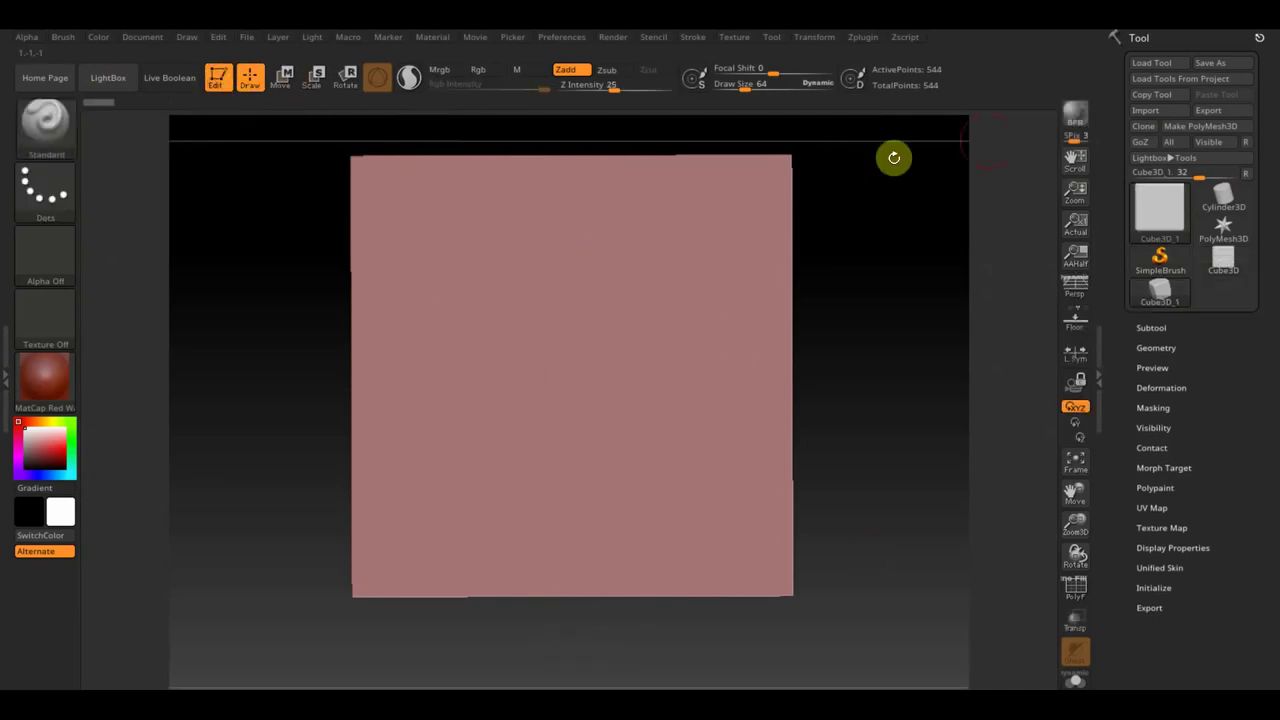
pyautogui.click(1200, 126)
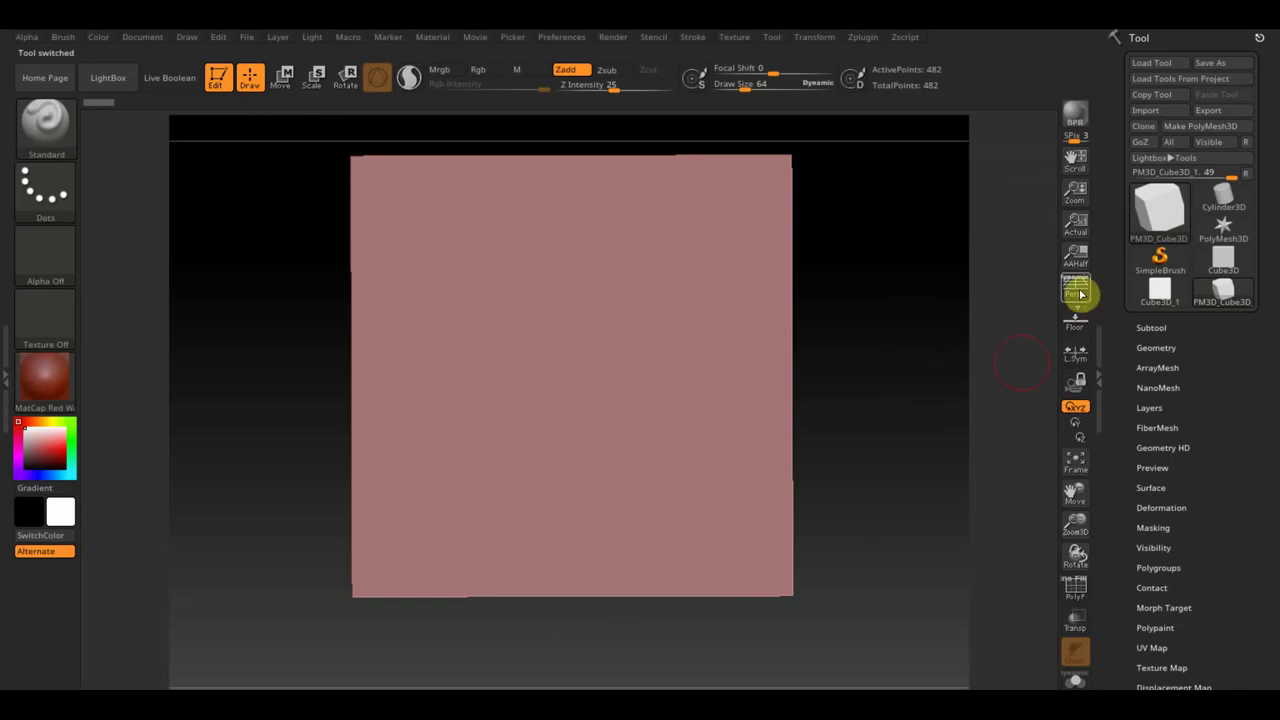
pyautogui.click(1078, 322)
pyautogui.moveTo(886, 372)
pyautogui.mouseDown()
pyautogui.moveTo(803, 374)
pyautogui.moveTo(868, 338)
pyautogui.mouseUp()
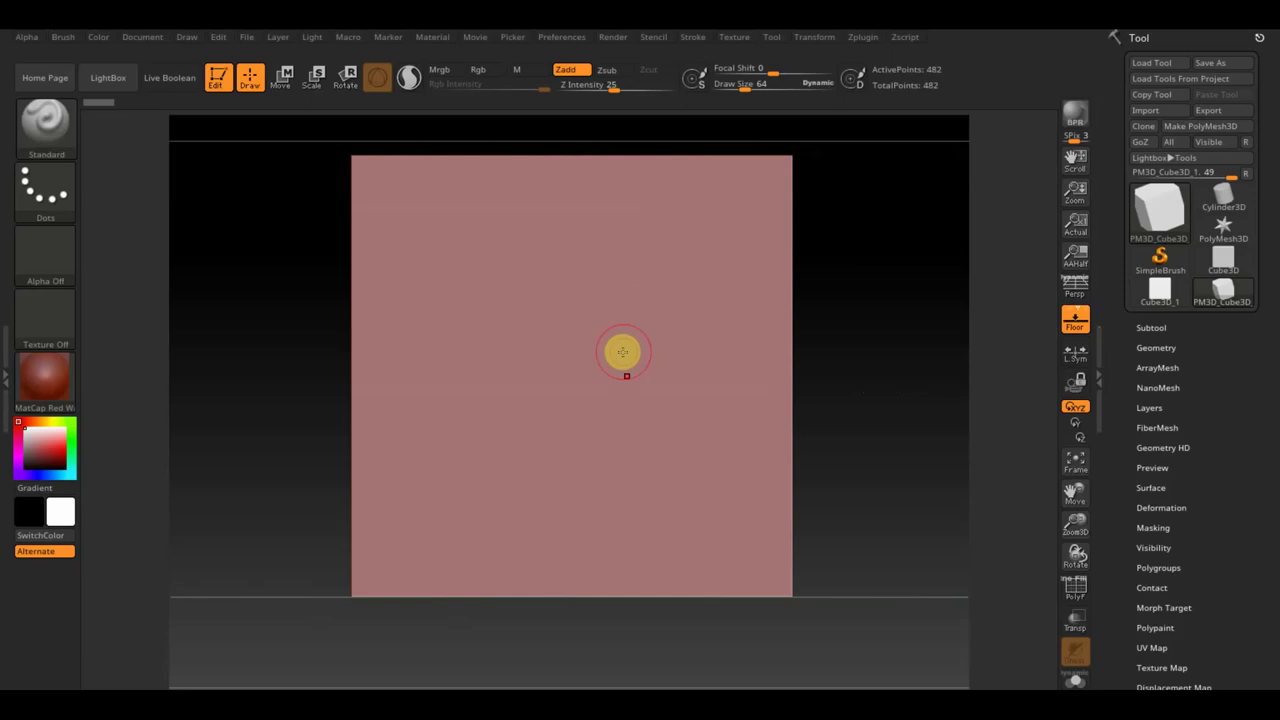
# Apply DynaMesh at resolution 528 to the cube from Geometry > DynaMesh
pyautogui.press('shift')
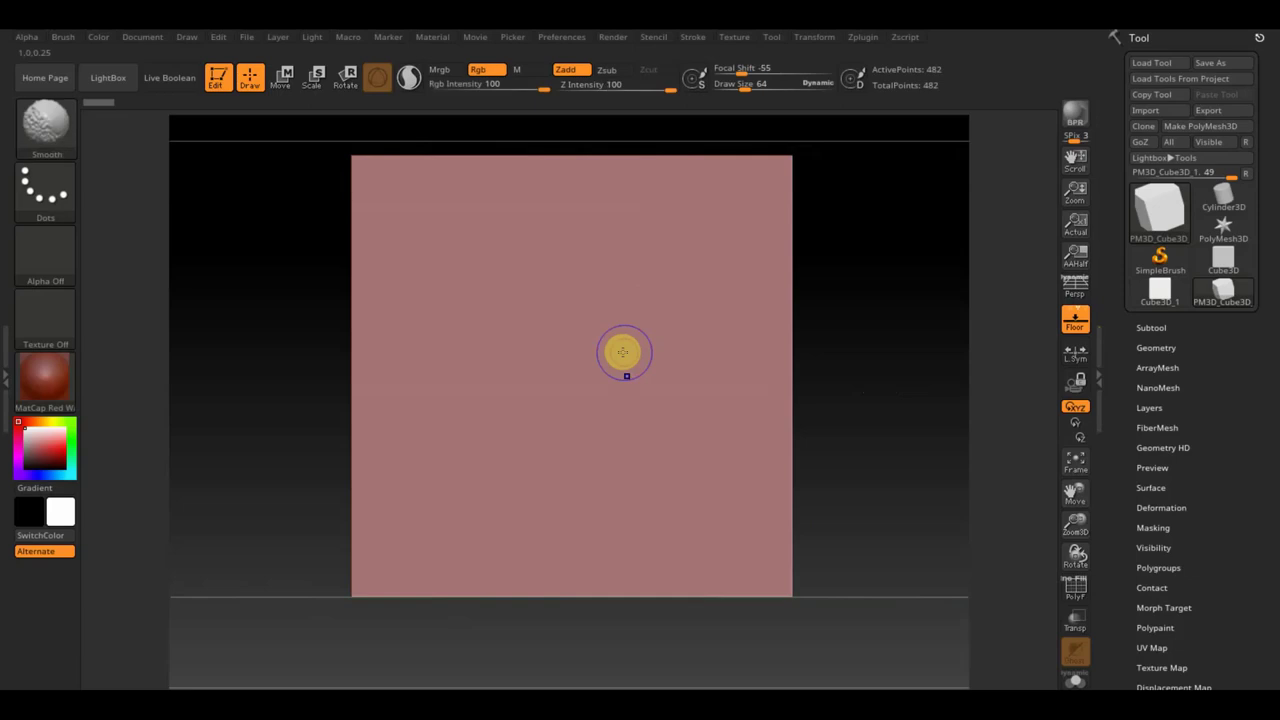
pyautogui.click(1156, 347)
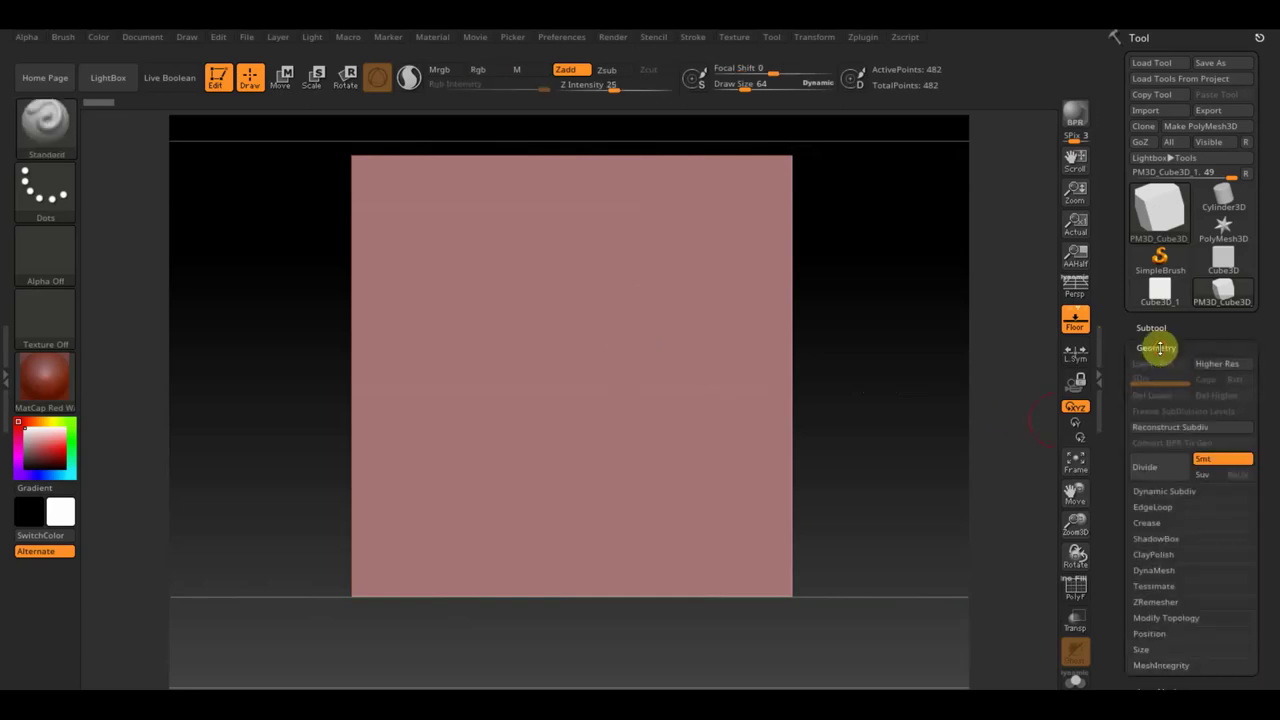
pyautogui.click(1154, 570)
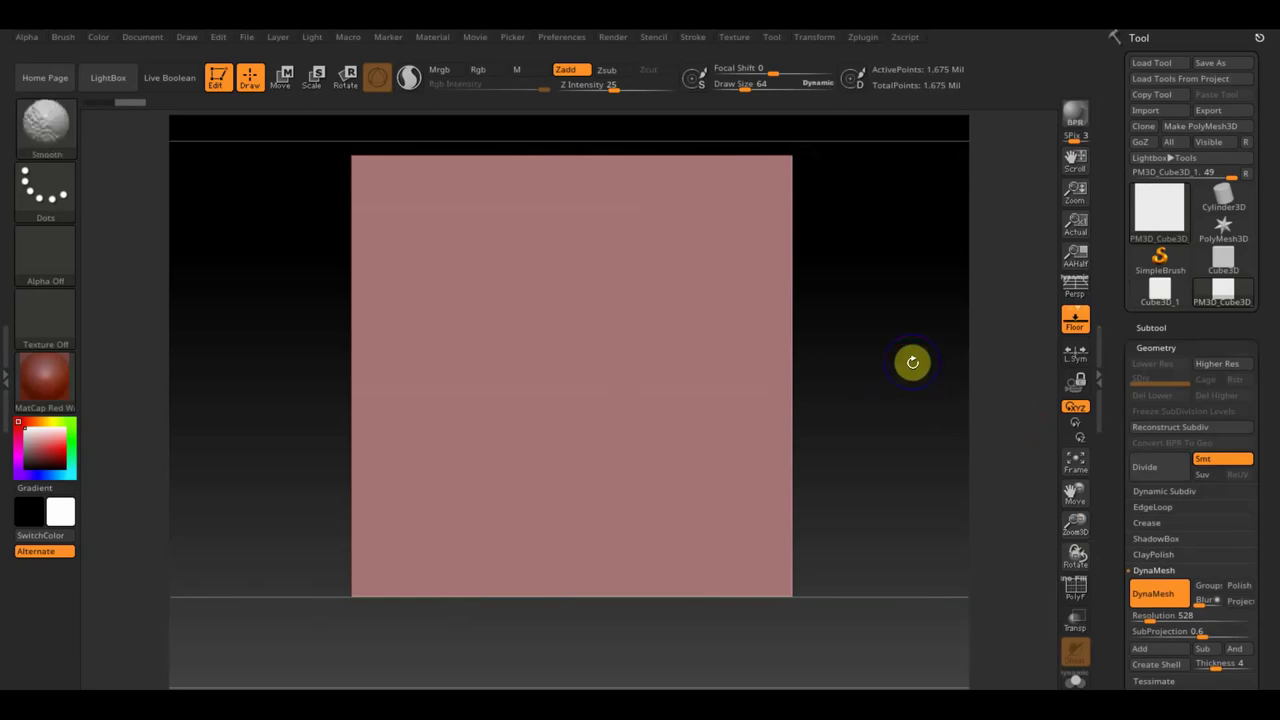
# Scale and move the monkey reference photo to fit the cube, then set Draw Size to 33
pyautogui.hotkey('shift', 'z')
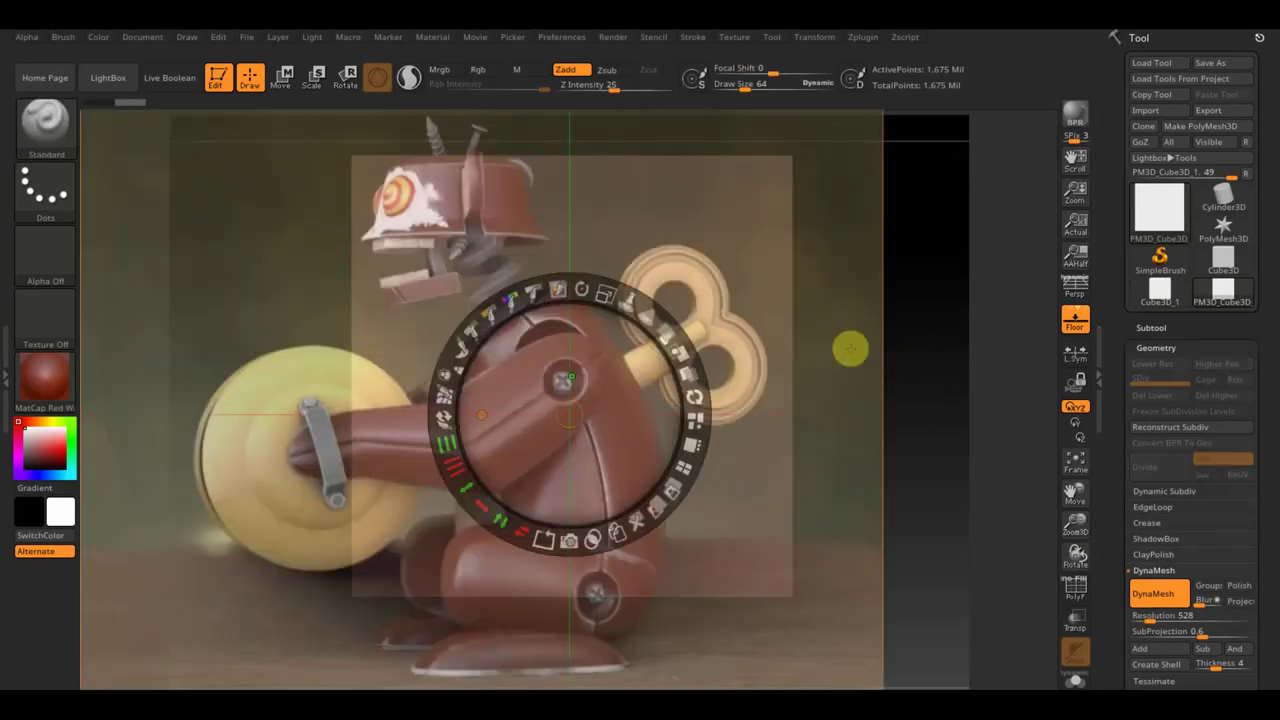
pyautogui.moveTo(603, 293); pyautogui.dragTo(520, 278)
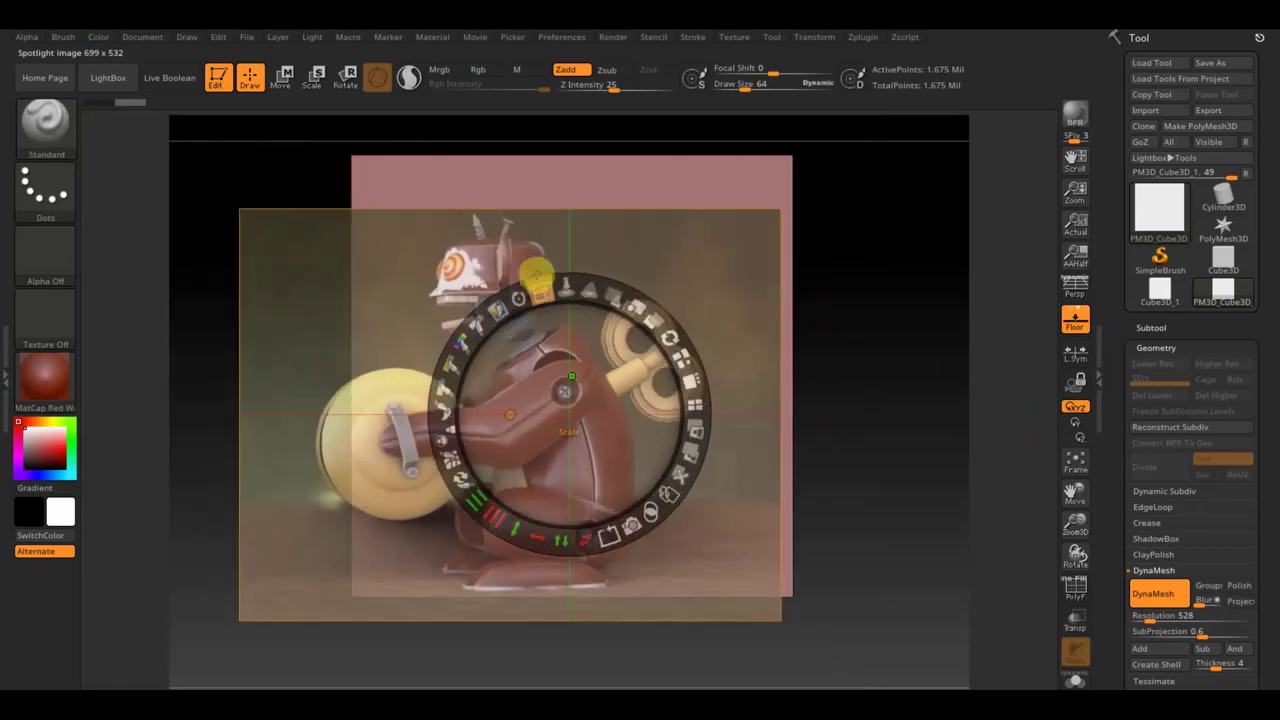
pyautogui.moveTo(575, 342); pyautogui.dragTo(613, 295)
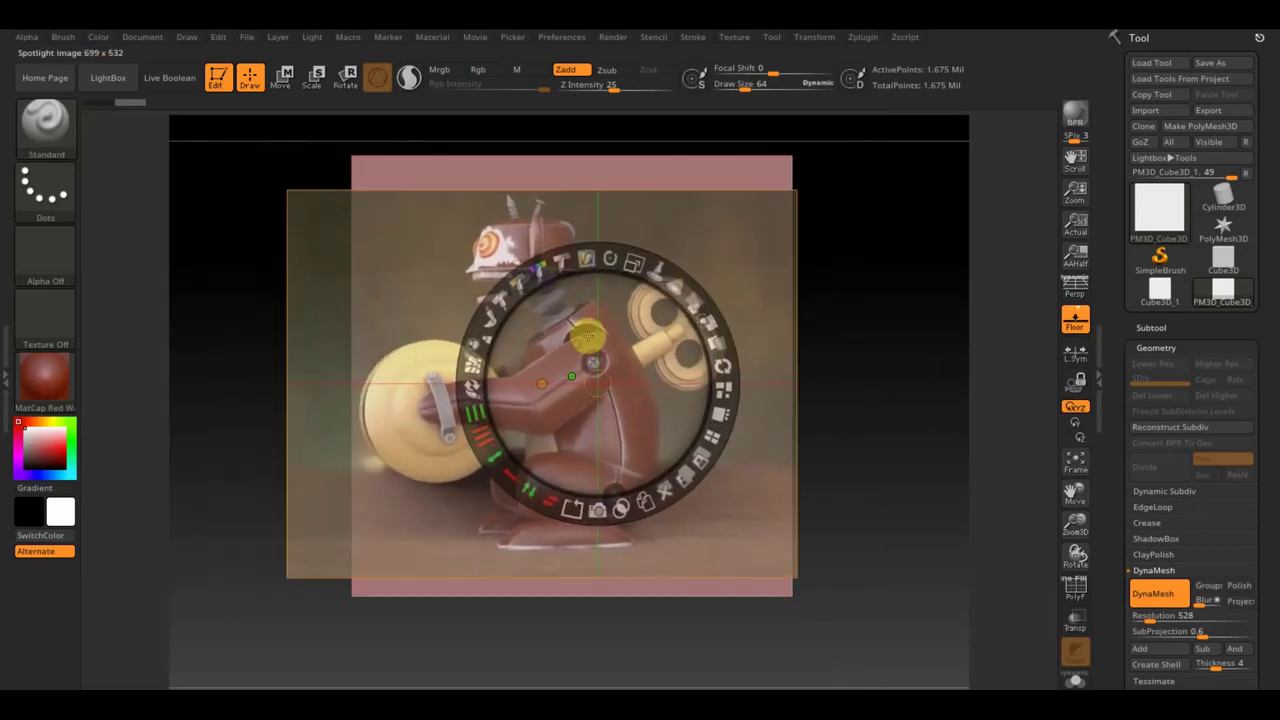
pyautogui.moveTo(646, 248); pyautogui.dragTo(659, 287)
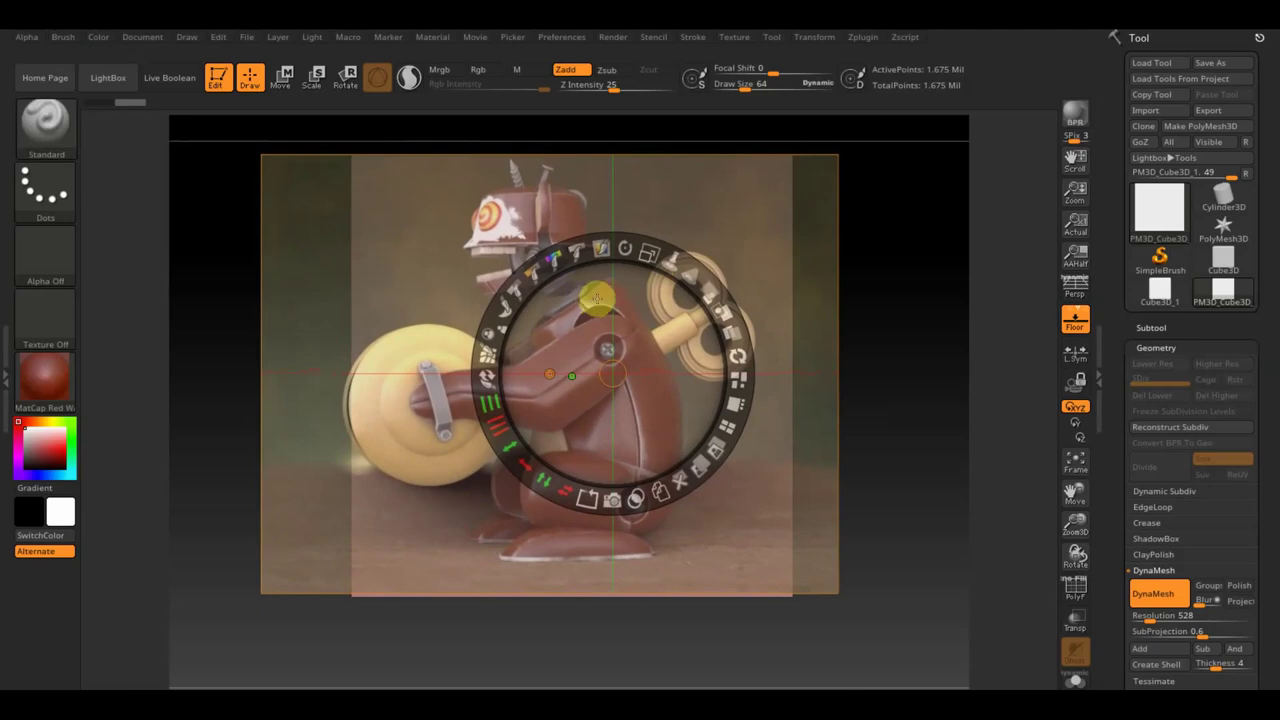
pyautogui.press('z')
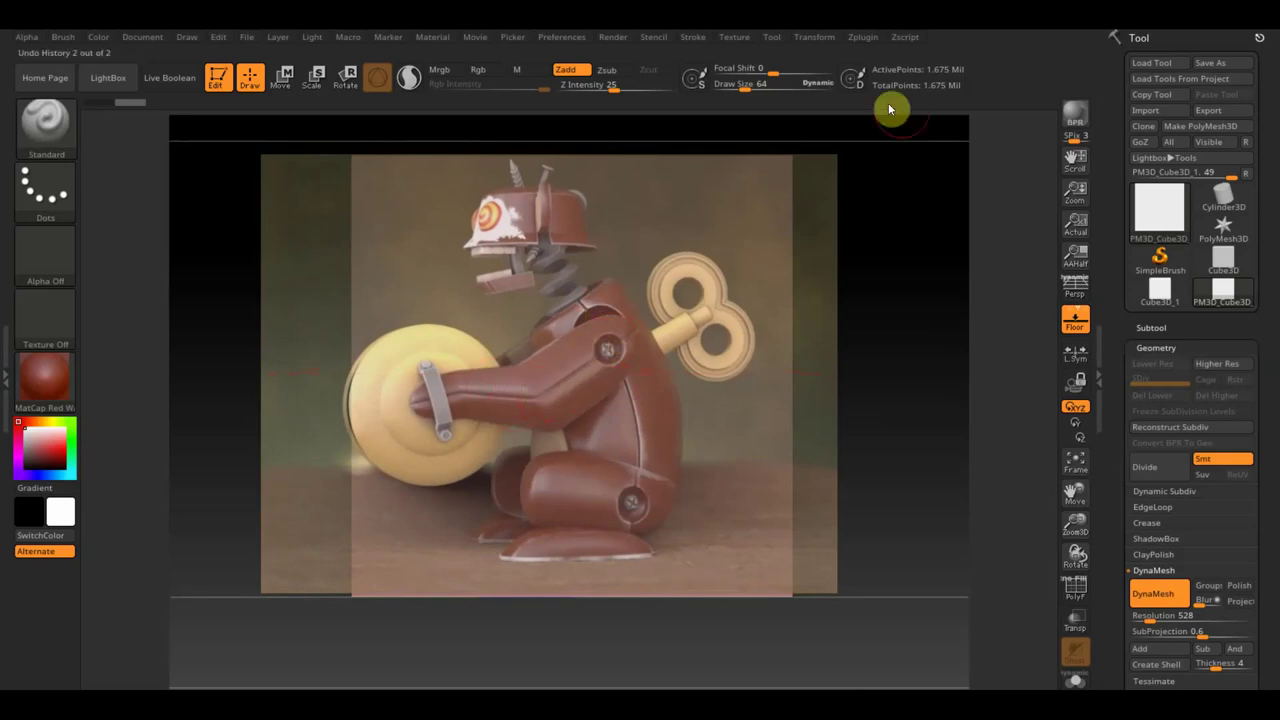
pyautogui.moveTo(741, 88); pyautogui.dragTo(737, 90)
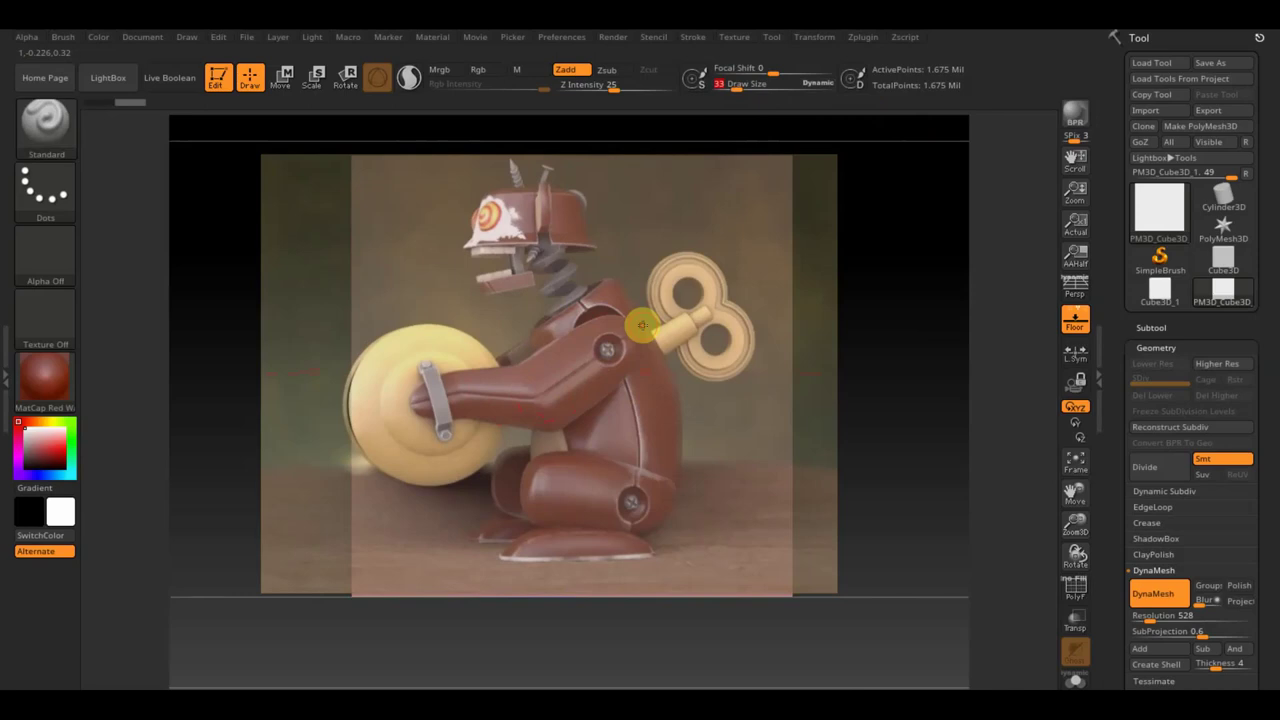
# Remesh the cube at a lower DynaMesh resolution of 312
pyautogui.click(1153, 326)
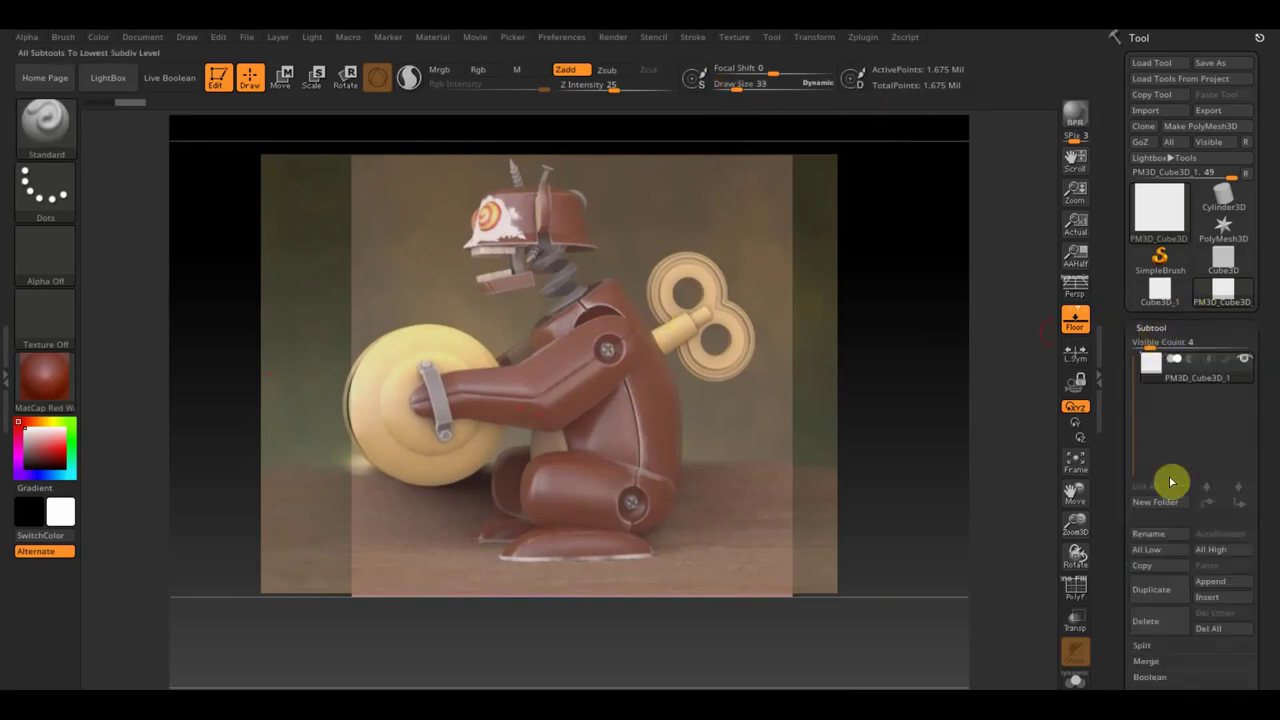
pyautogui.moveTo(1263, 651); pyautogui.dragTo(1268, 598)
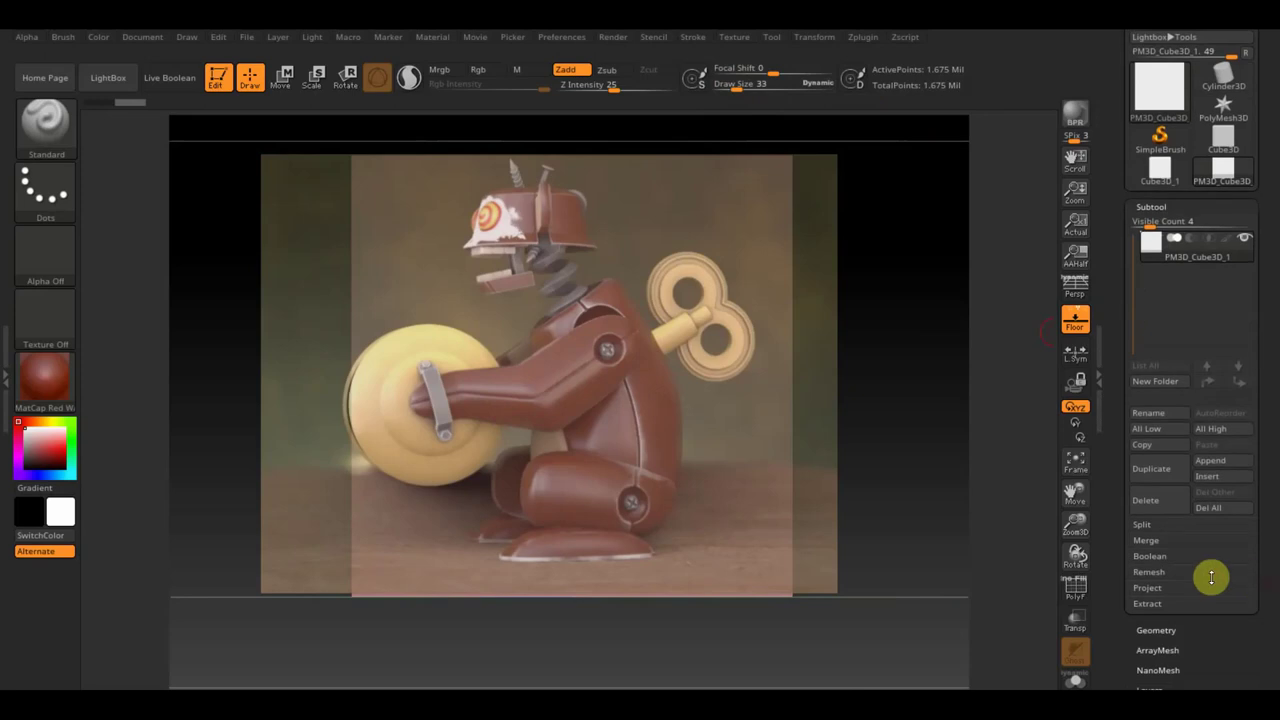
pyautogui.click(1161, 628)
pyautogui.moveTo(1150, 494); pyautogui.dragTo(1143, 497)
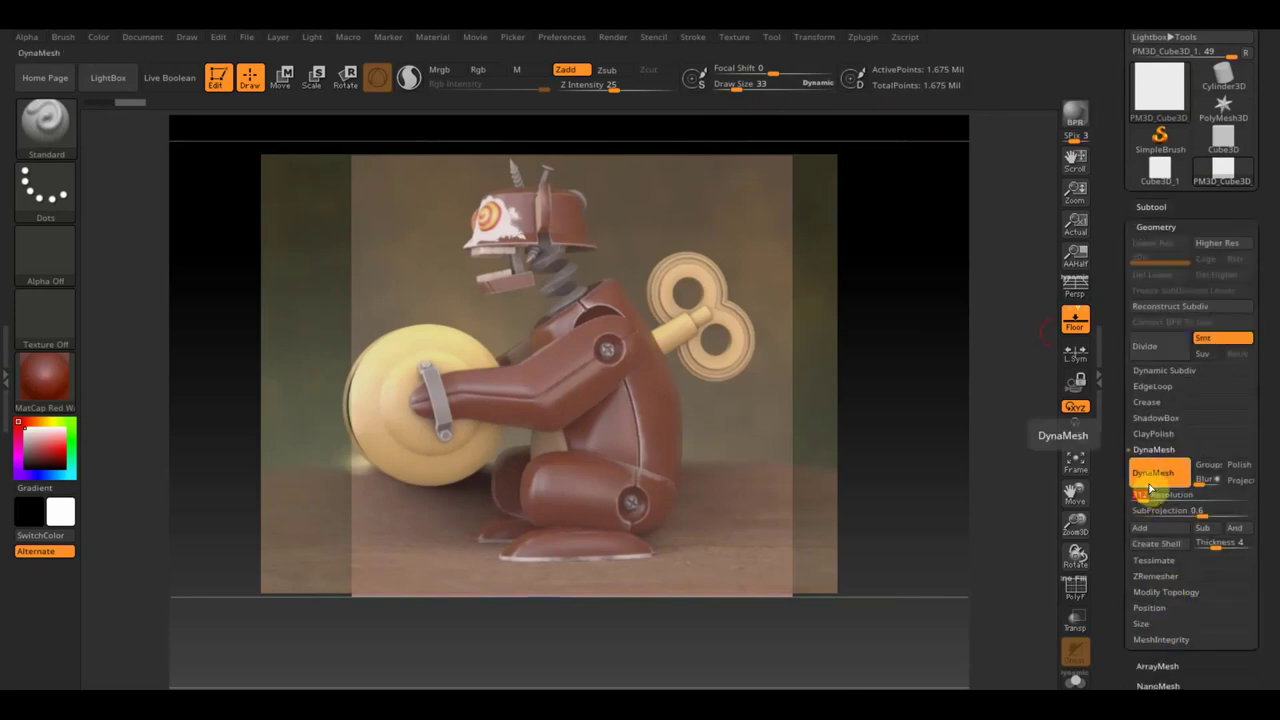
pyautogui.click(1150, 478)
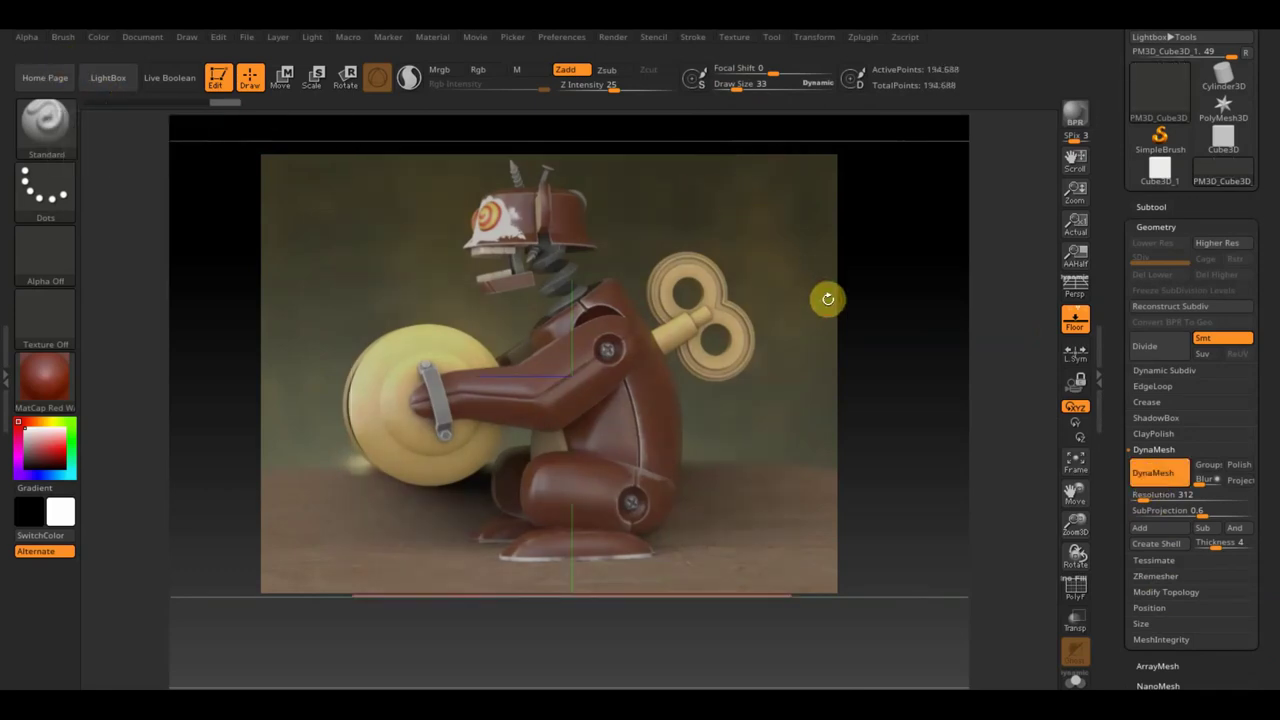
# Hide the reference photo and revert to the 1.675-million-point DynaMesh state via Undo History
pyautogui.hotkey('shift', 'z')
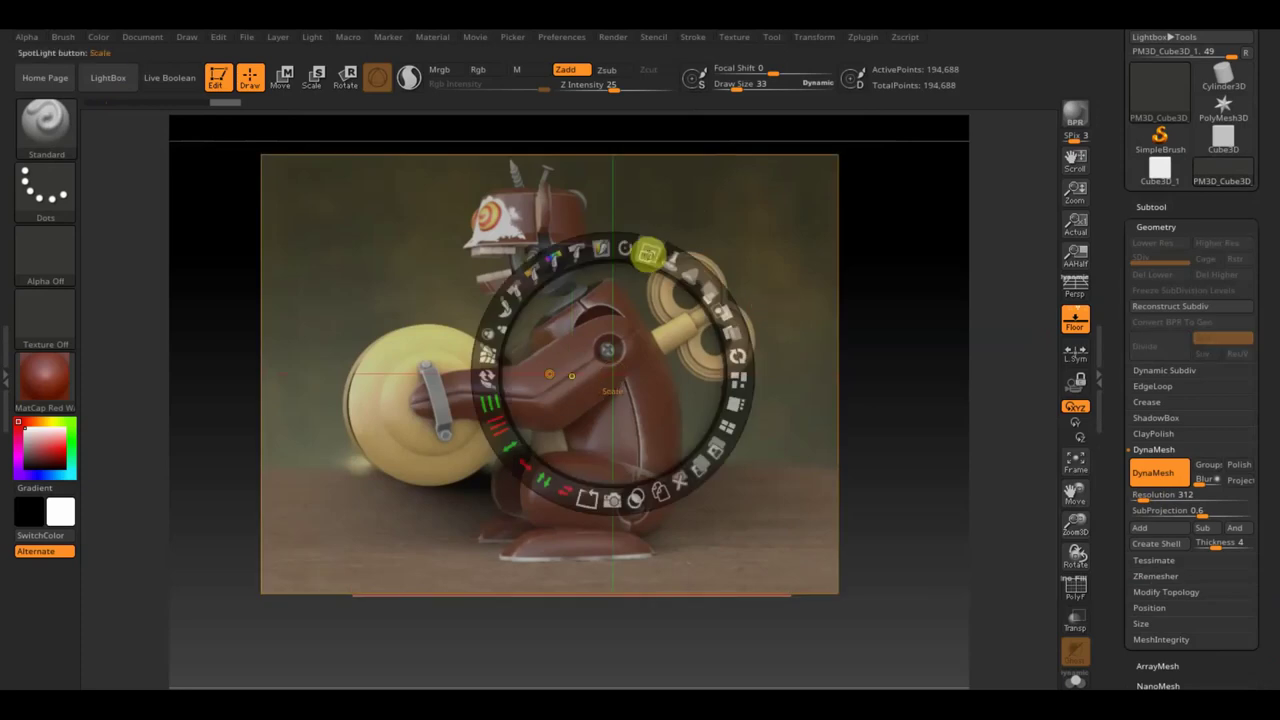
pyautogui.hotkey('shift', 'z')
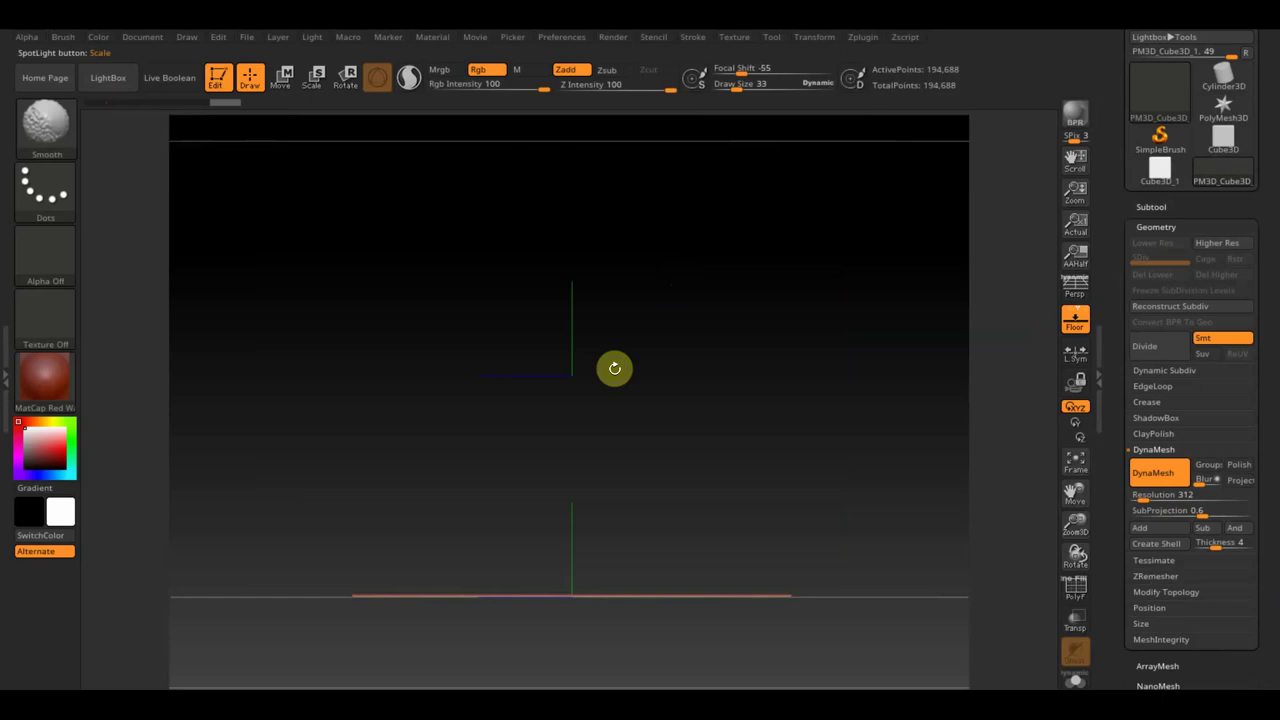
pyautogui.click(110, 101)
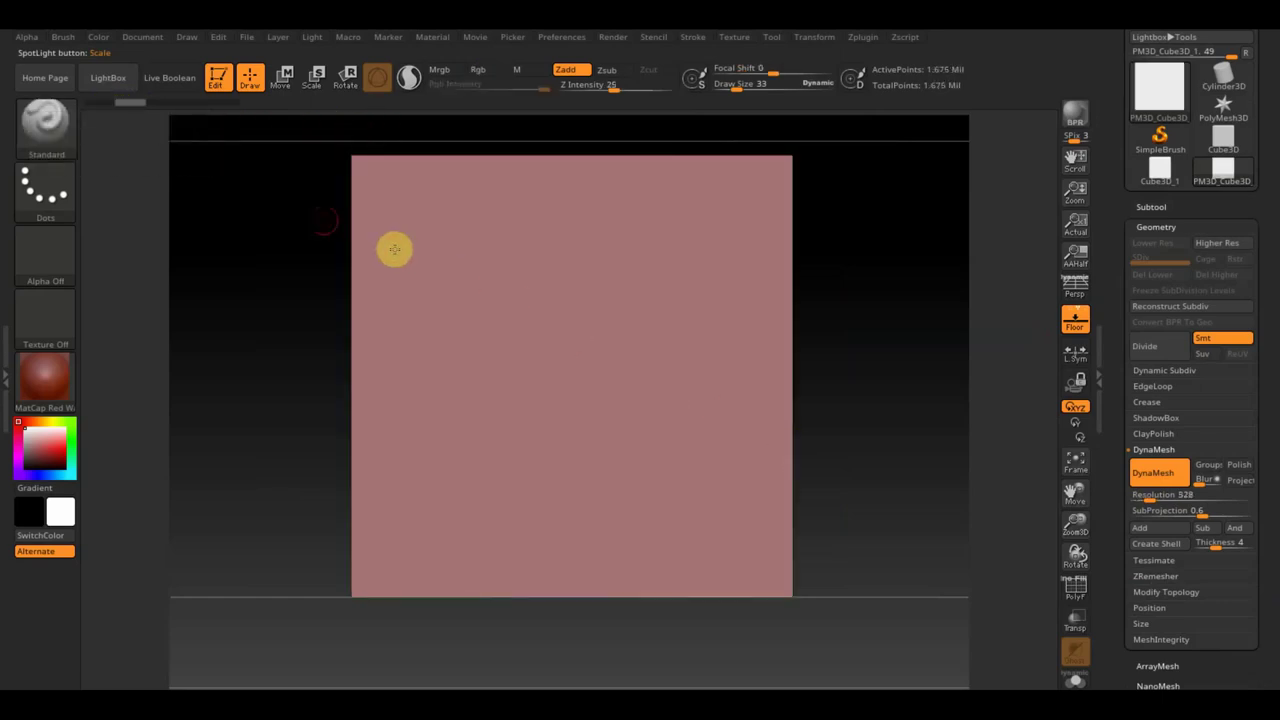
# Step back in Undo History and remesh the cube at resolution 128, giving 98,113 points
pyautogui.click(100, 102)
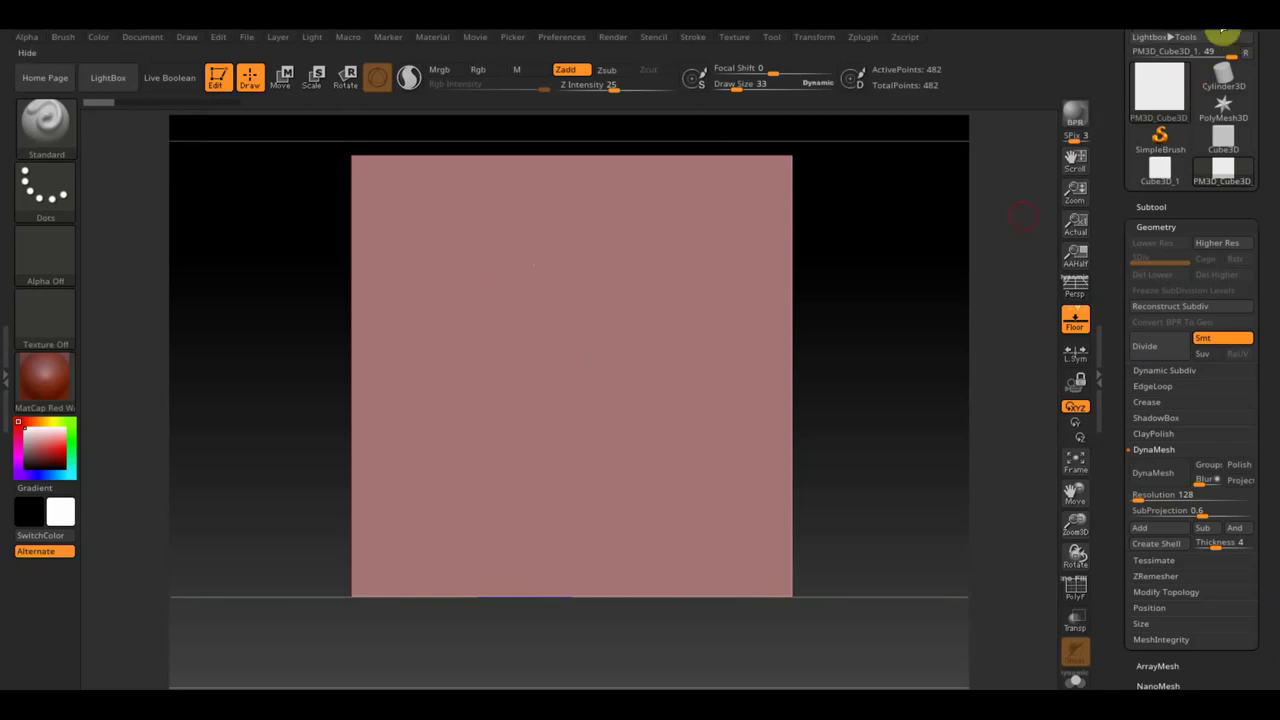
pyautogui.click(1236, 36)
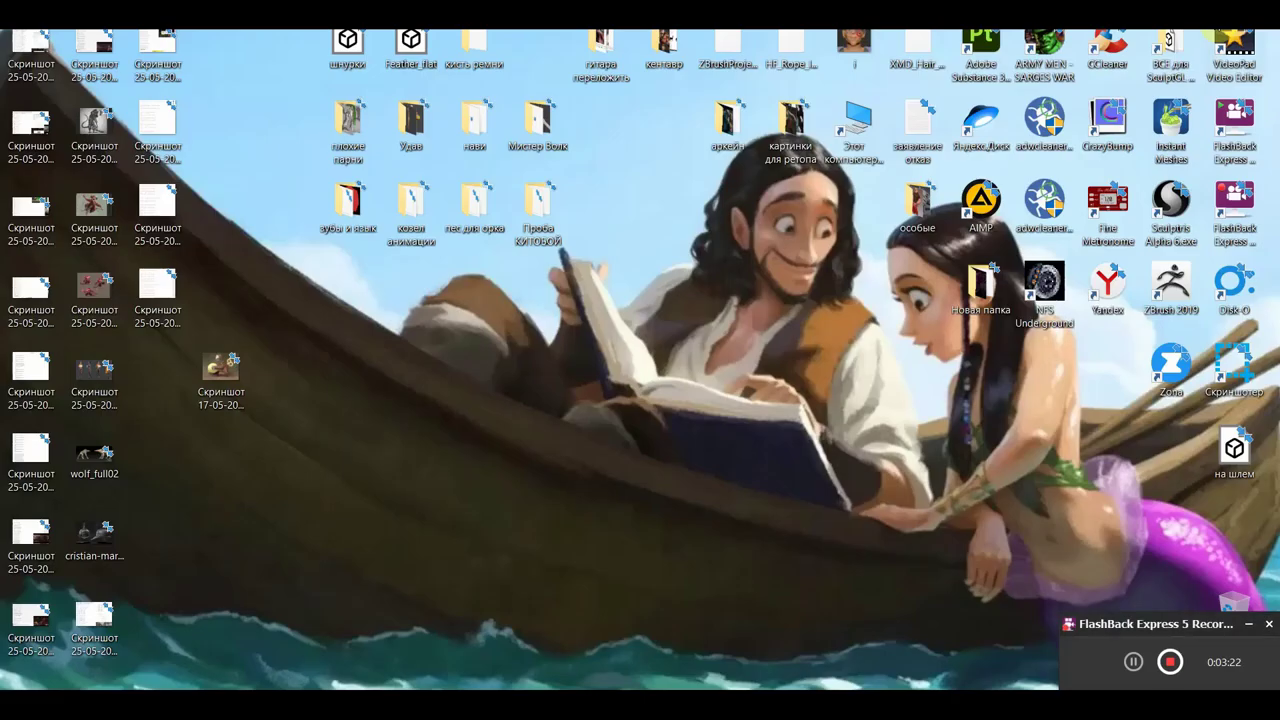
pyautogui.click(1133, 666)
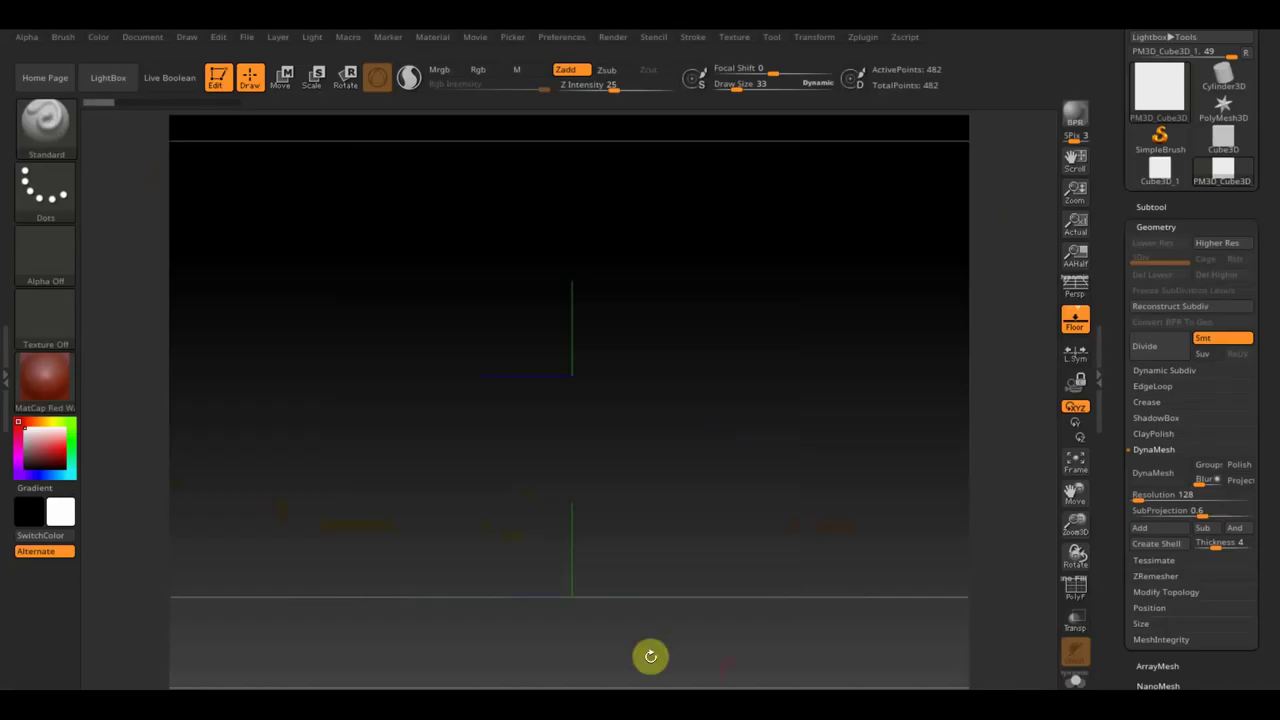
pyautogui.click(811, 656)
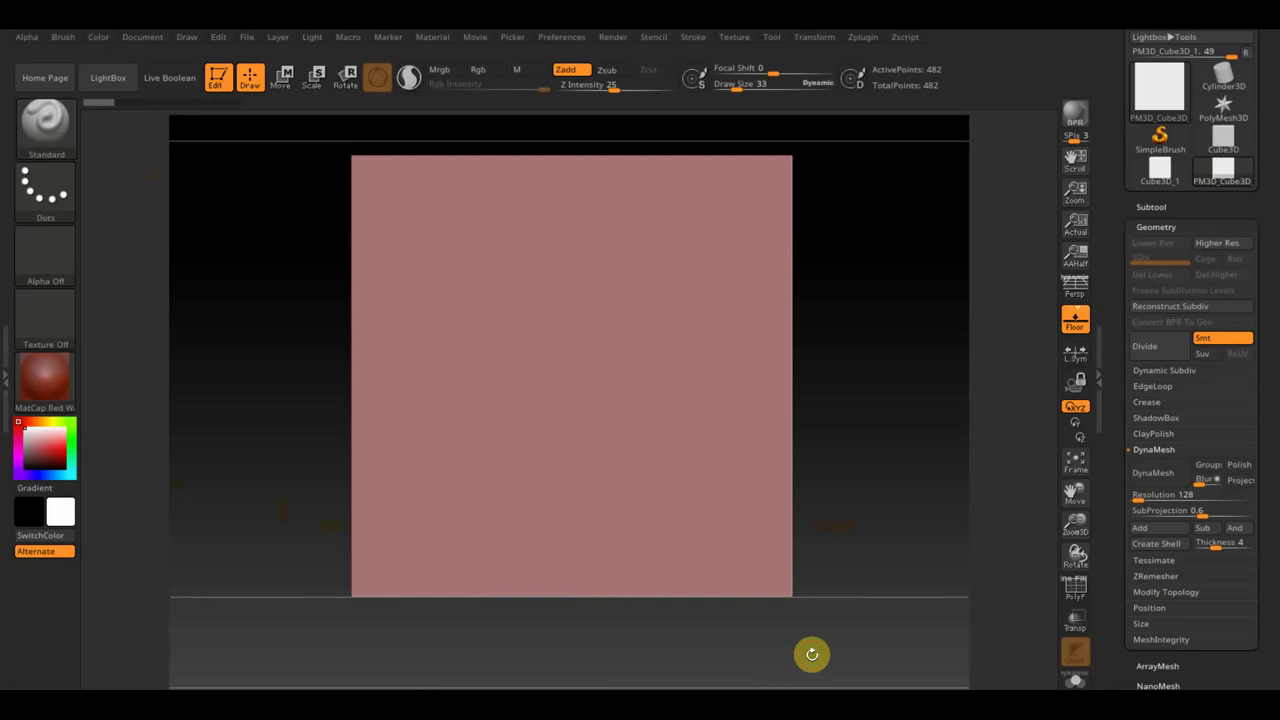
pyautogui.click(1147, 482)
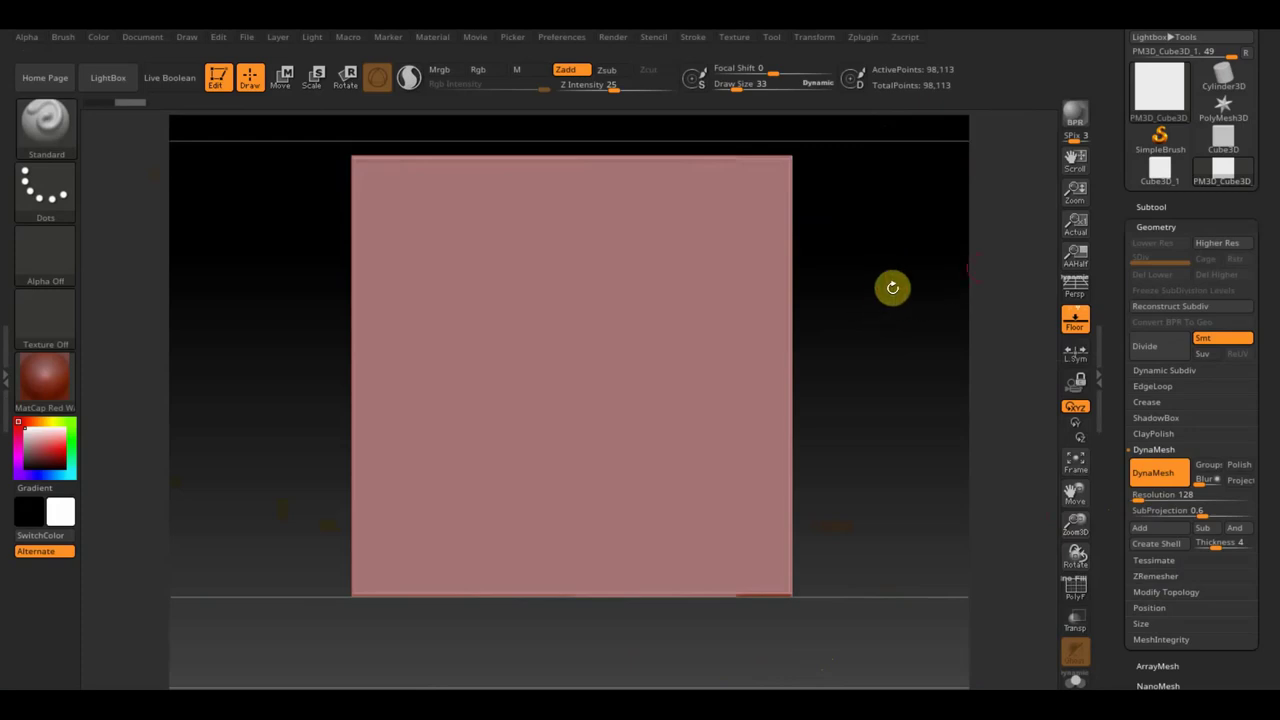
pyautogui.click(1150, 207)
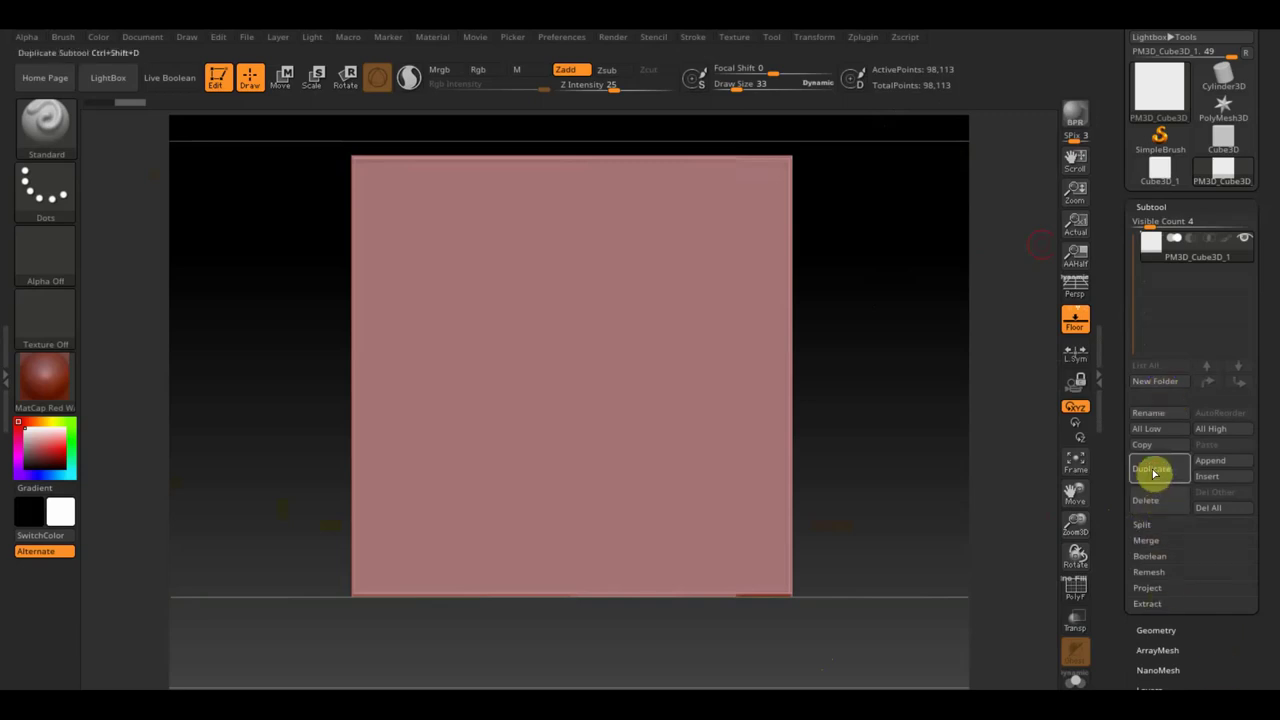
# Duplicate the cube twice to create PM3D_Cube3D_2 and PM3D_Cube3D_3
pyautogui.click(1153, 470)
pyautogui.click(1153, 470)
pyautogui.click(1152, 257)
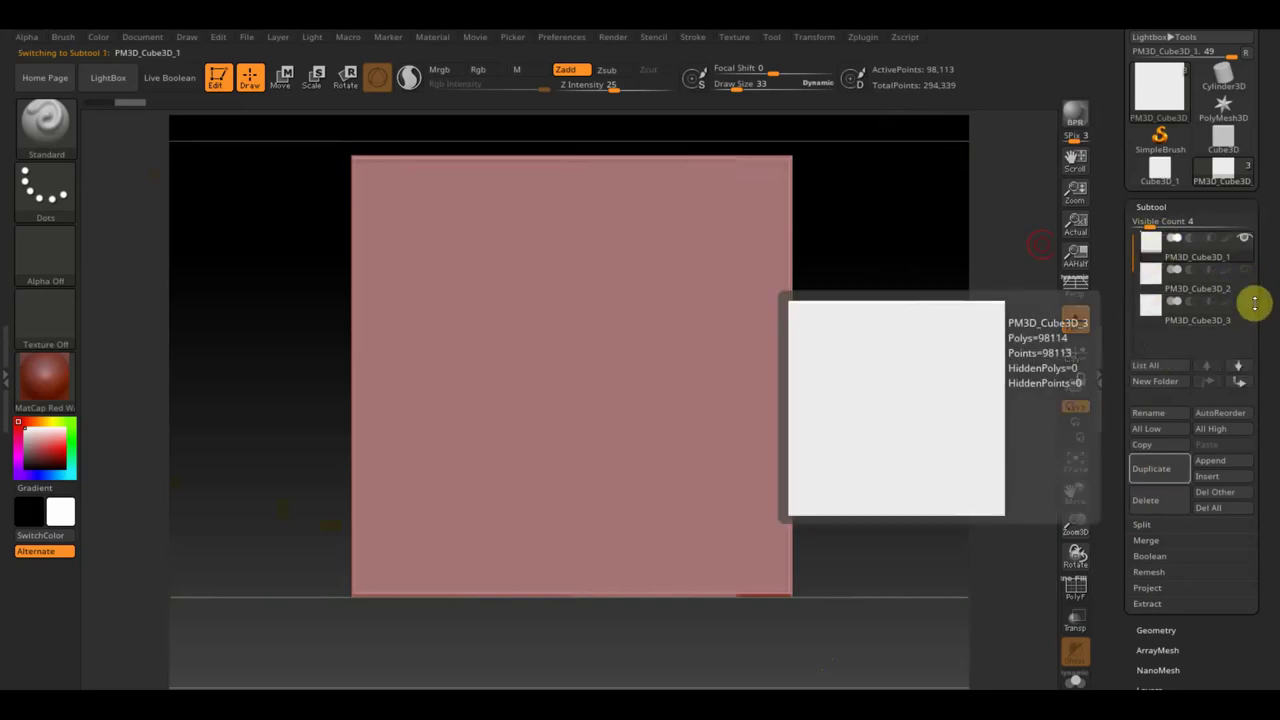
pyautogui.press('shift')
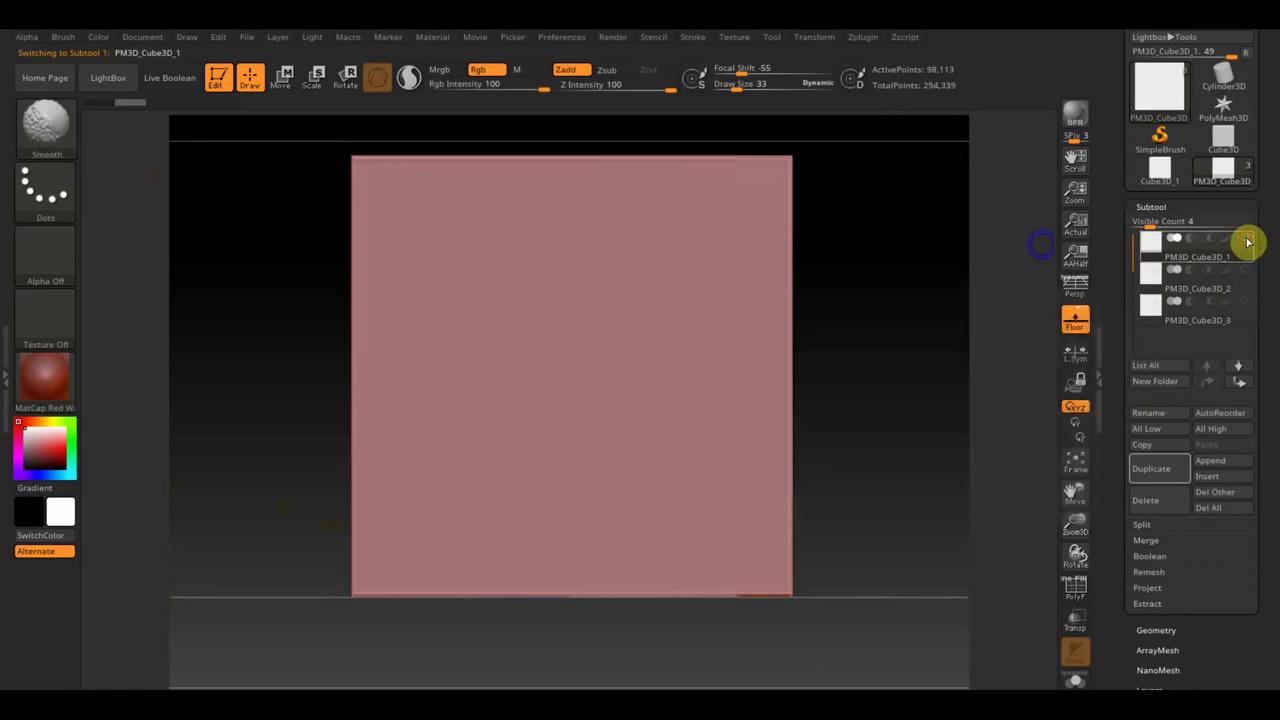
pyautogui.moveTo(1197, 248)
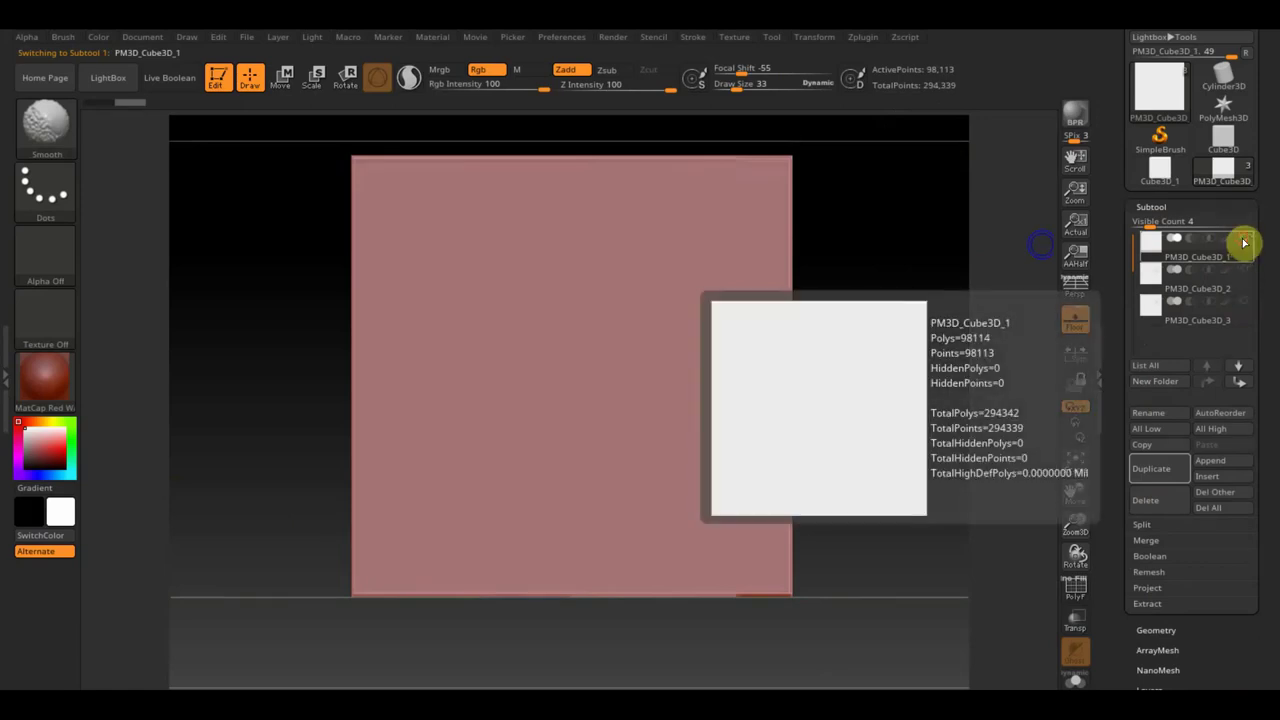
pyautogui.press('shift')
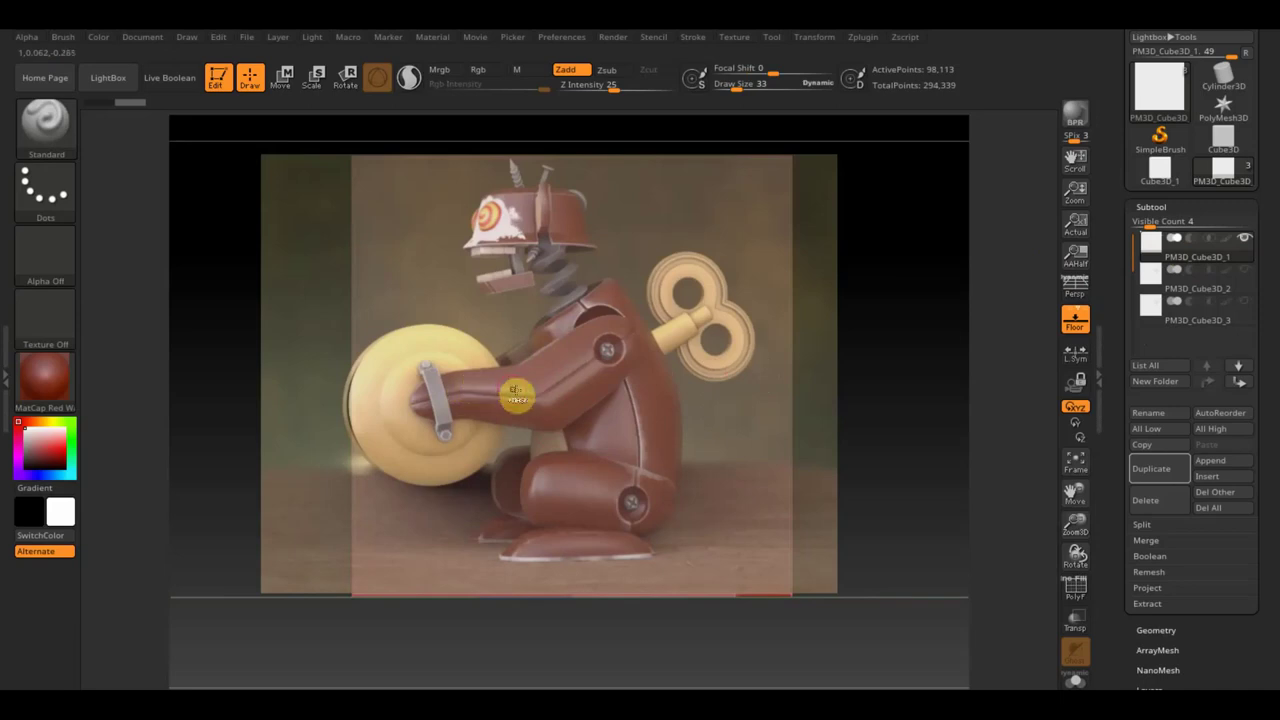
pyautogui.press('ctrl')
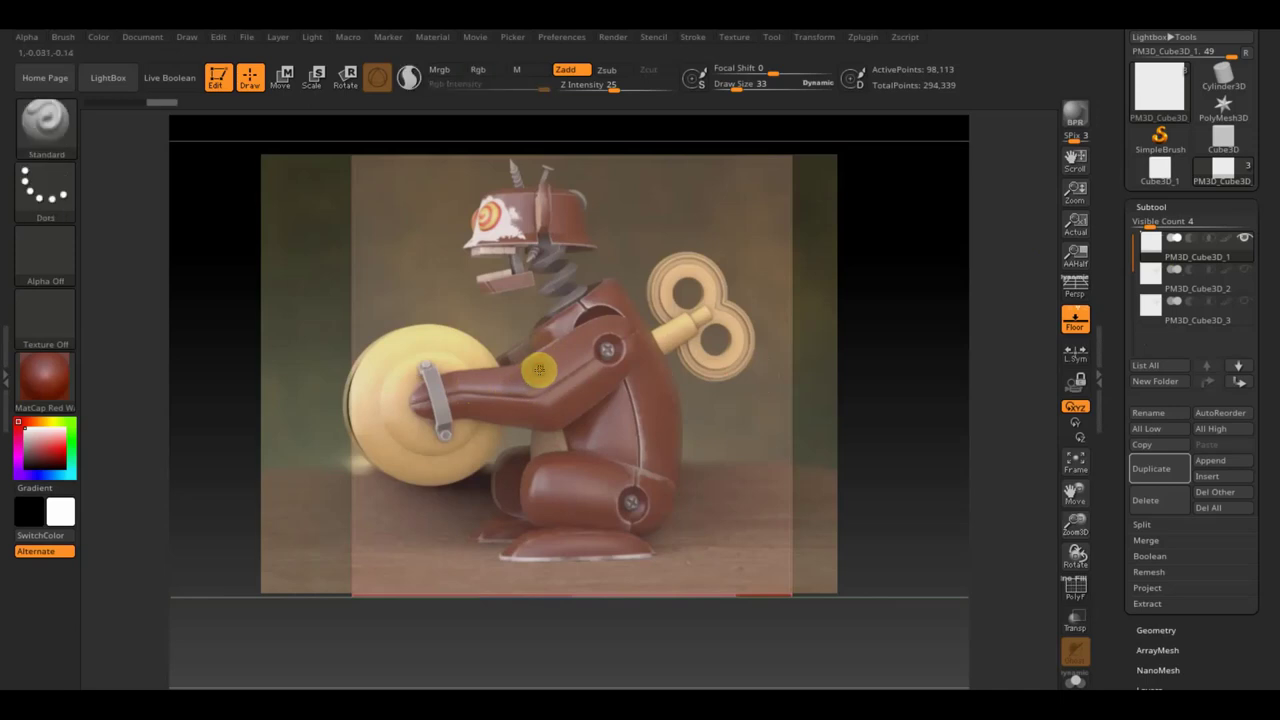
# Lower the Spotlight opacity of the monkey reference photo so the cube shows through
pyautogui.press('z')
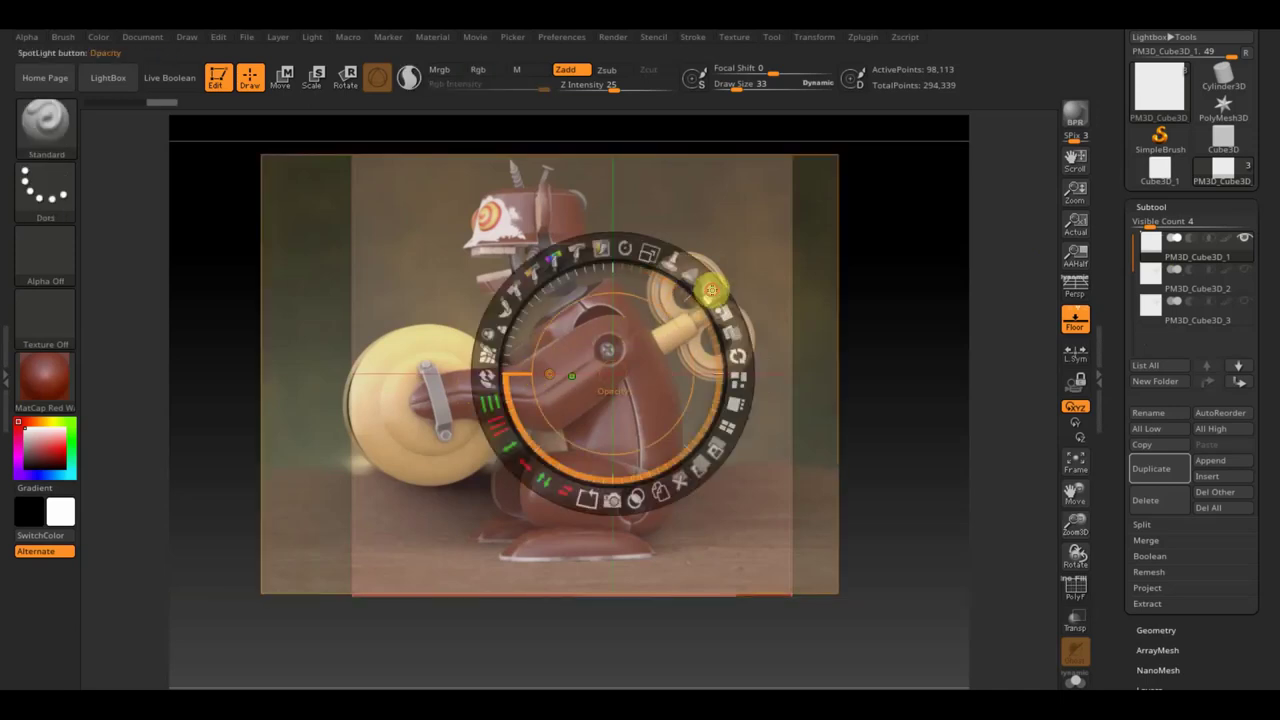
pyautogui.moveTo(710, 290); pyautogui.dragTo(695, 267)
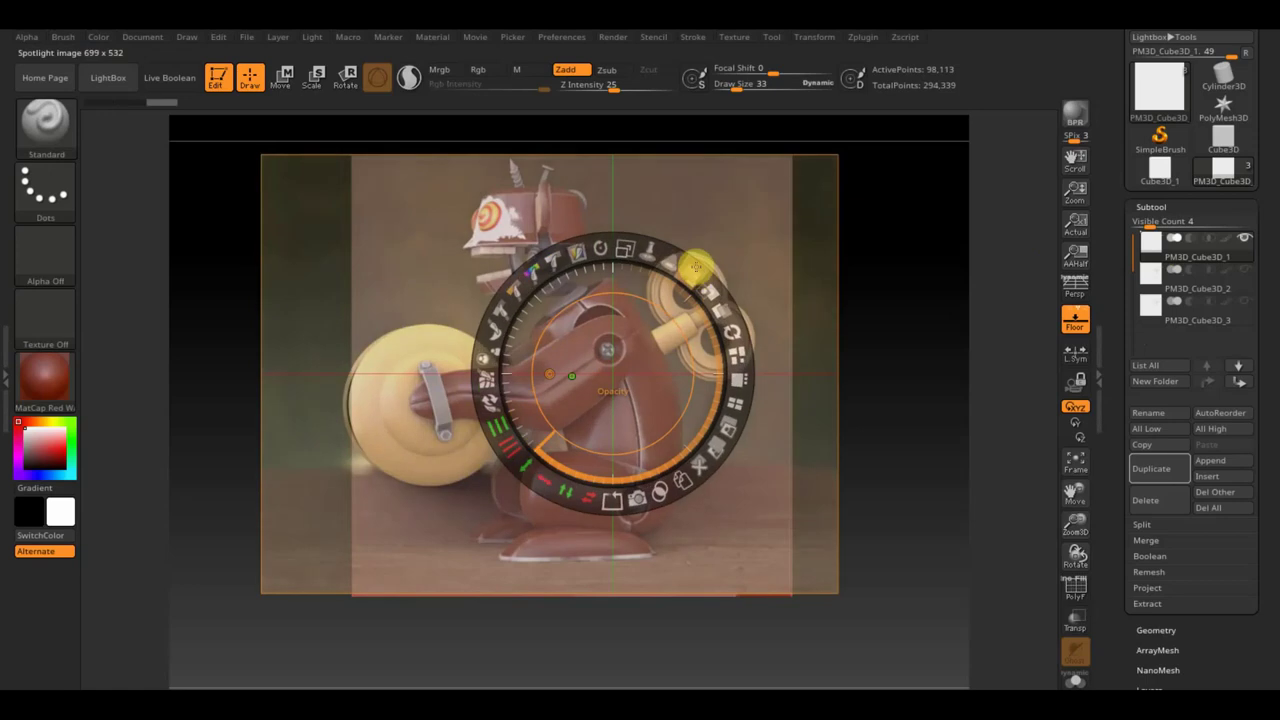
pyautogui.press('z')
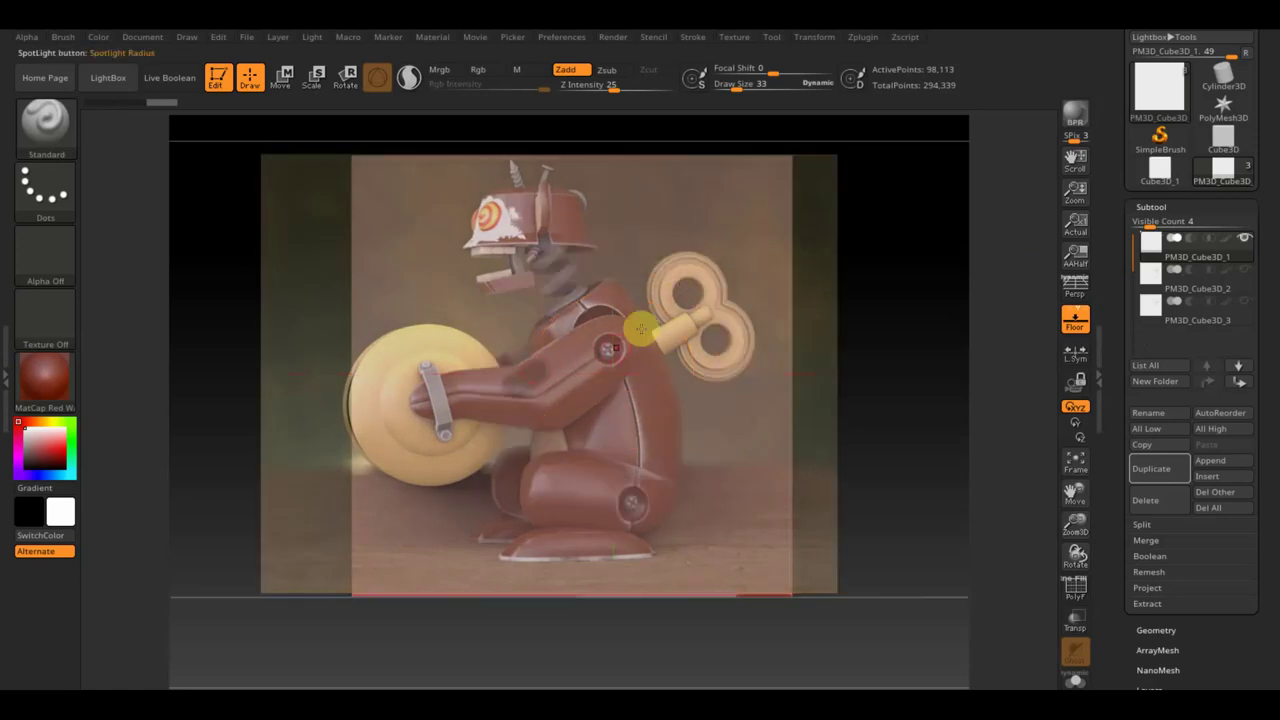
pyautogui.press('ctrl')
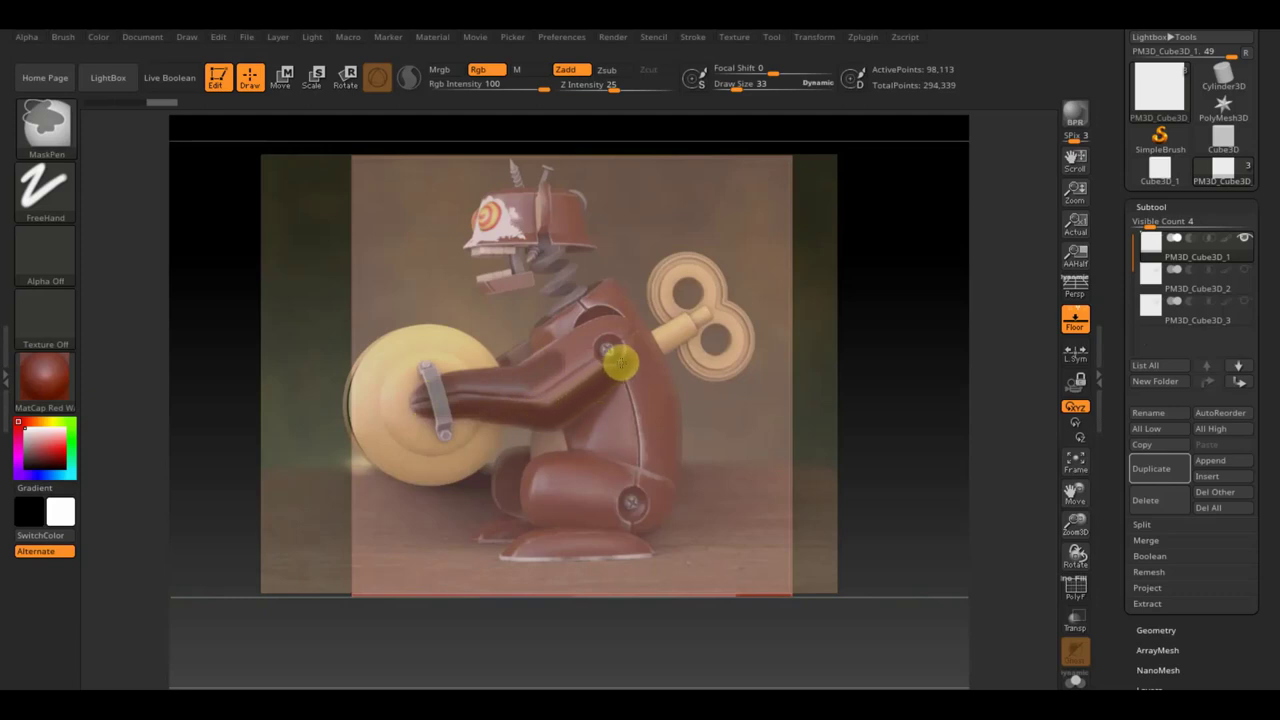
# Paint a mask along the monkey's arm and shoulder, then hide the photo to check it
pyautogui.moveTo(604, 326); pyautogui.dragTo(530, 386)
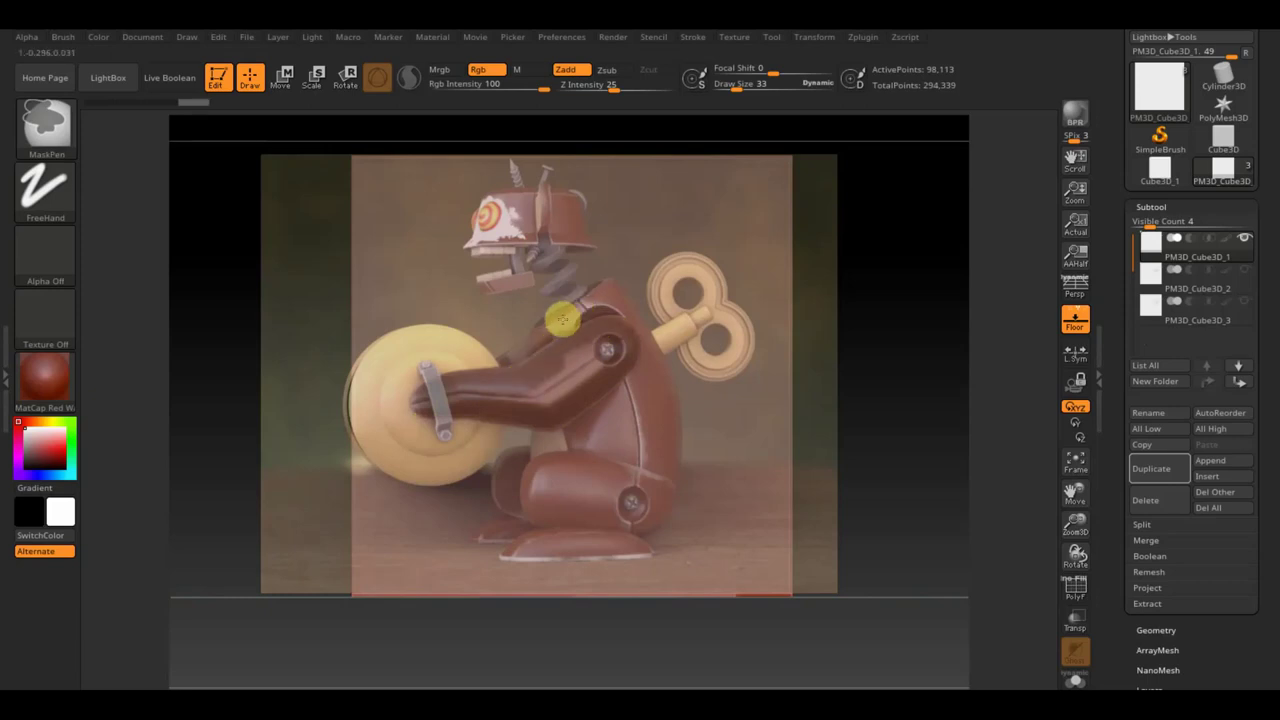
pyautogui.moveTo(534, 339); pyautogui.dragTo(514, 351)
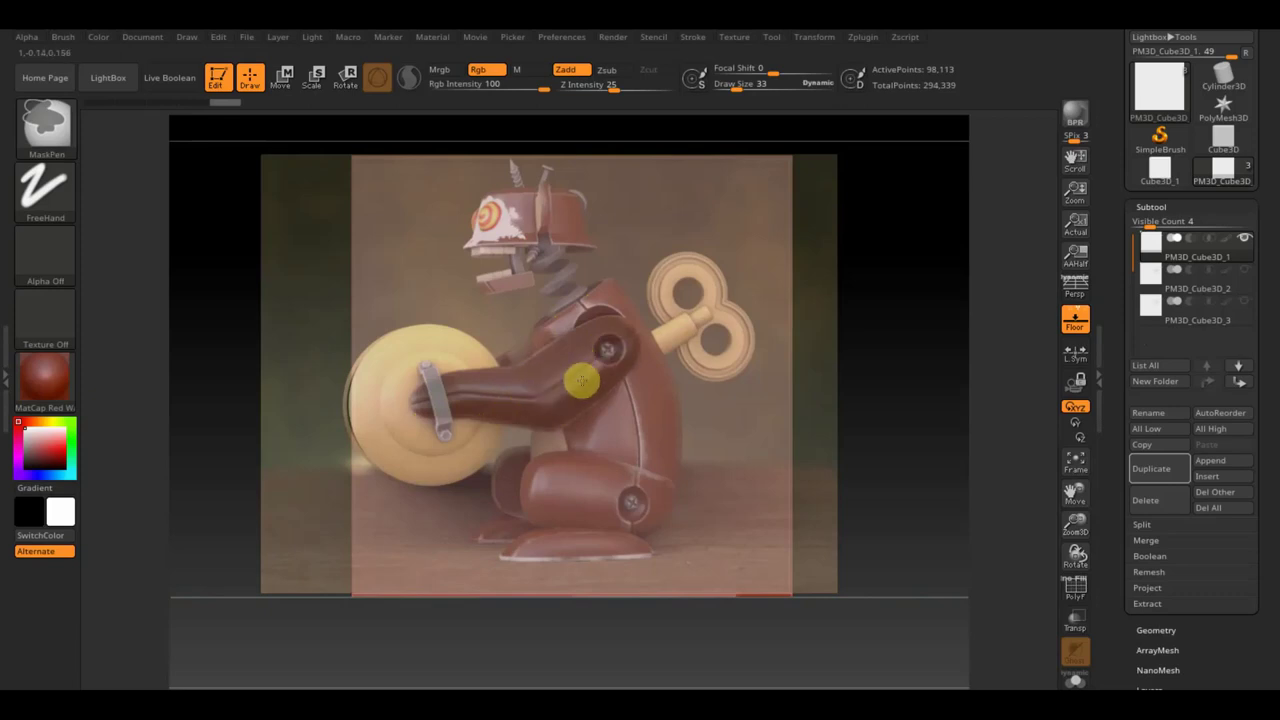
pyautogui.moveTo(600, 349); pyautogui.dragTo(598, 380)
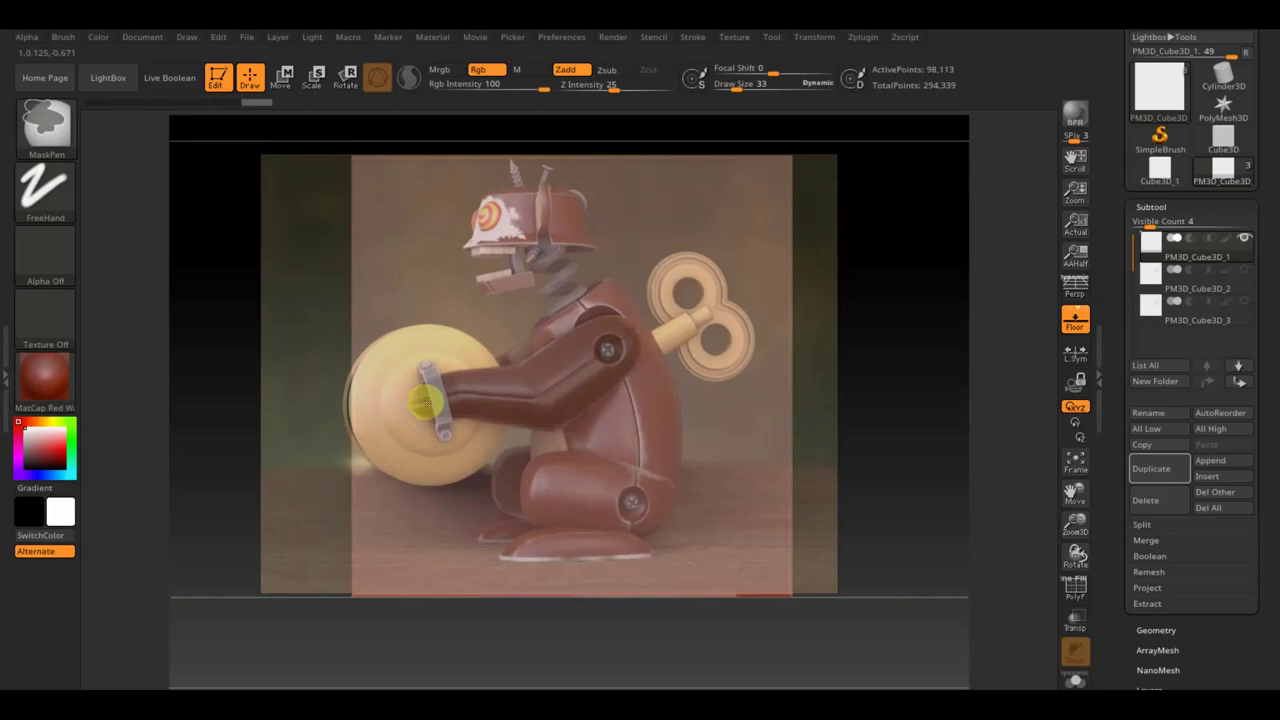
pyautogui.press('ctrl')
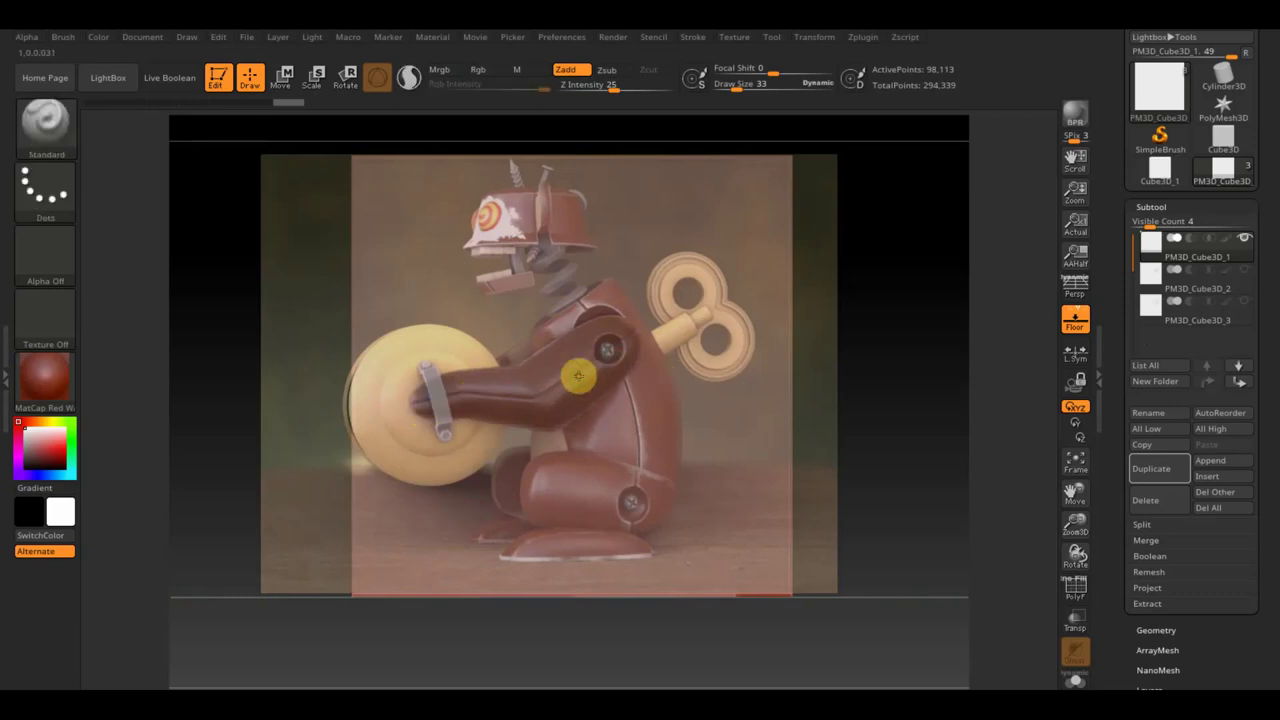
pyautogui.press('ctrl')
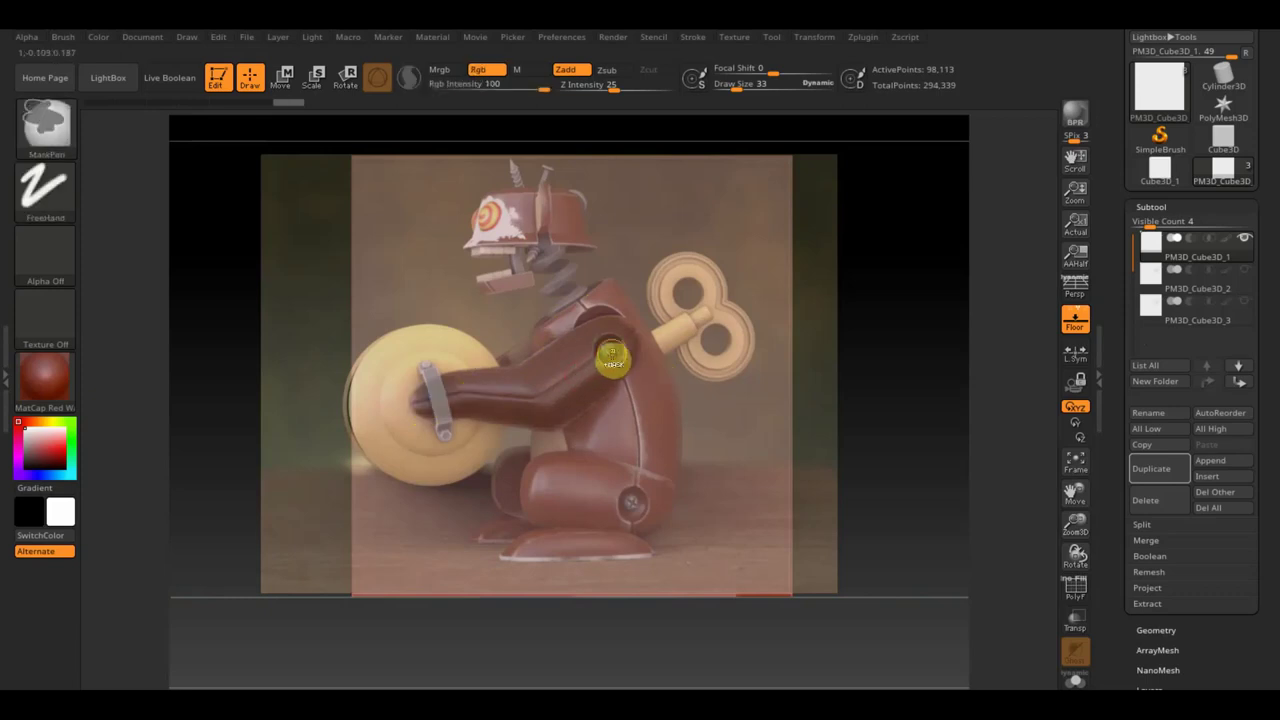
pyautogui.hotkey('shift', 'z')
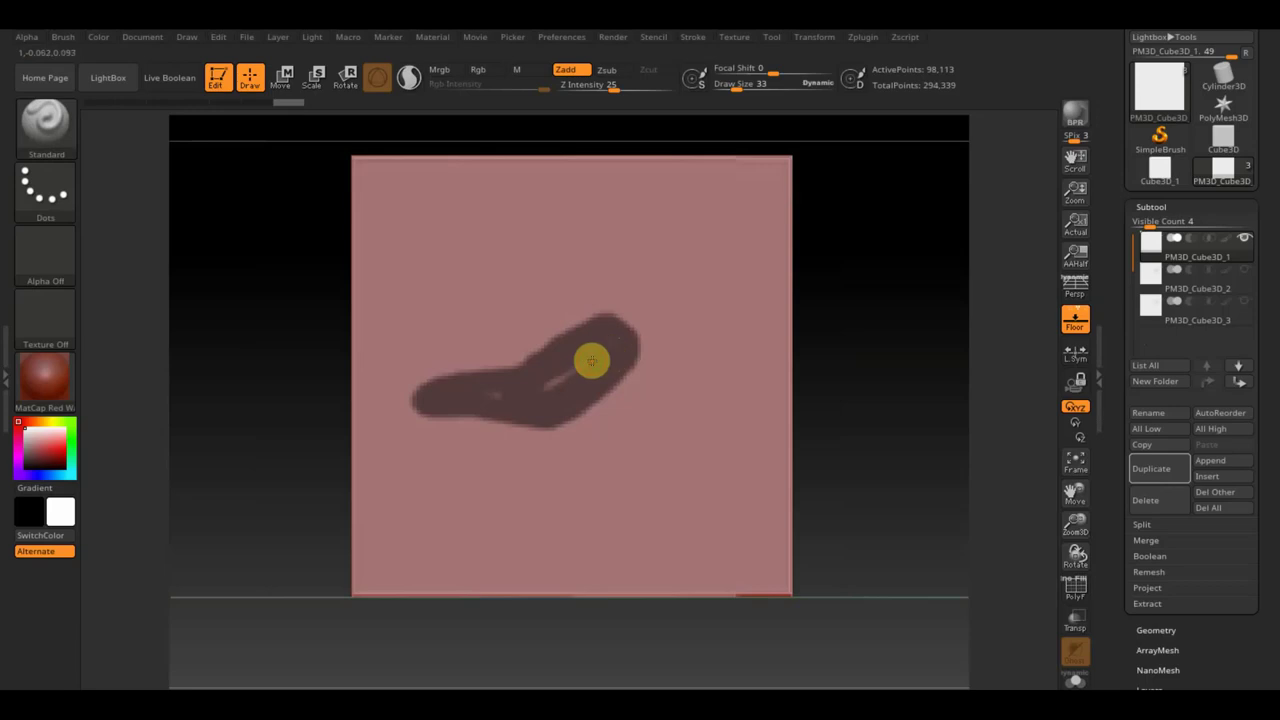
# Dismiss a pop-up notification and select the PM3D_Cube3D_2 subtool for editing
pyautogui.press('ctrl')
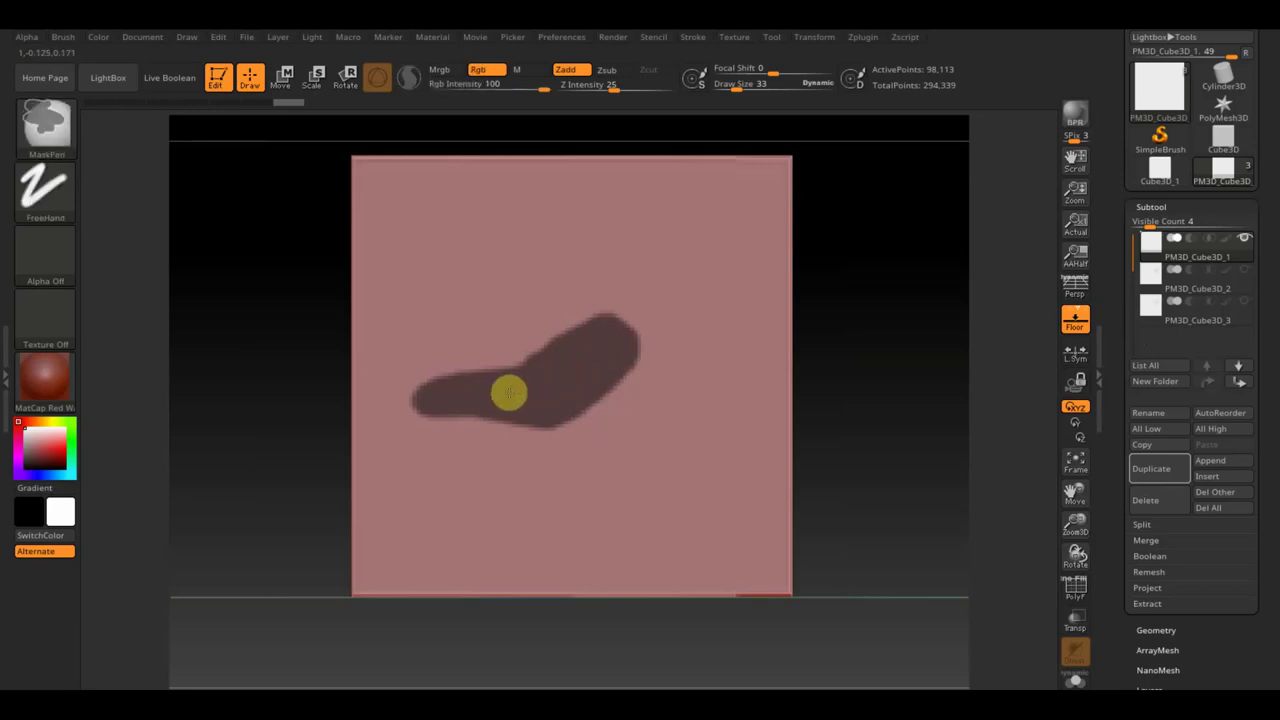
pyautogui.press('shift')
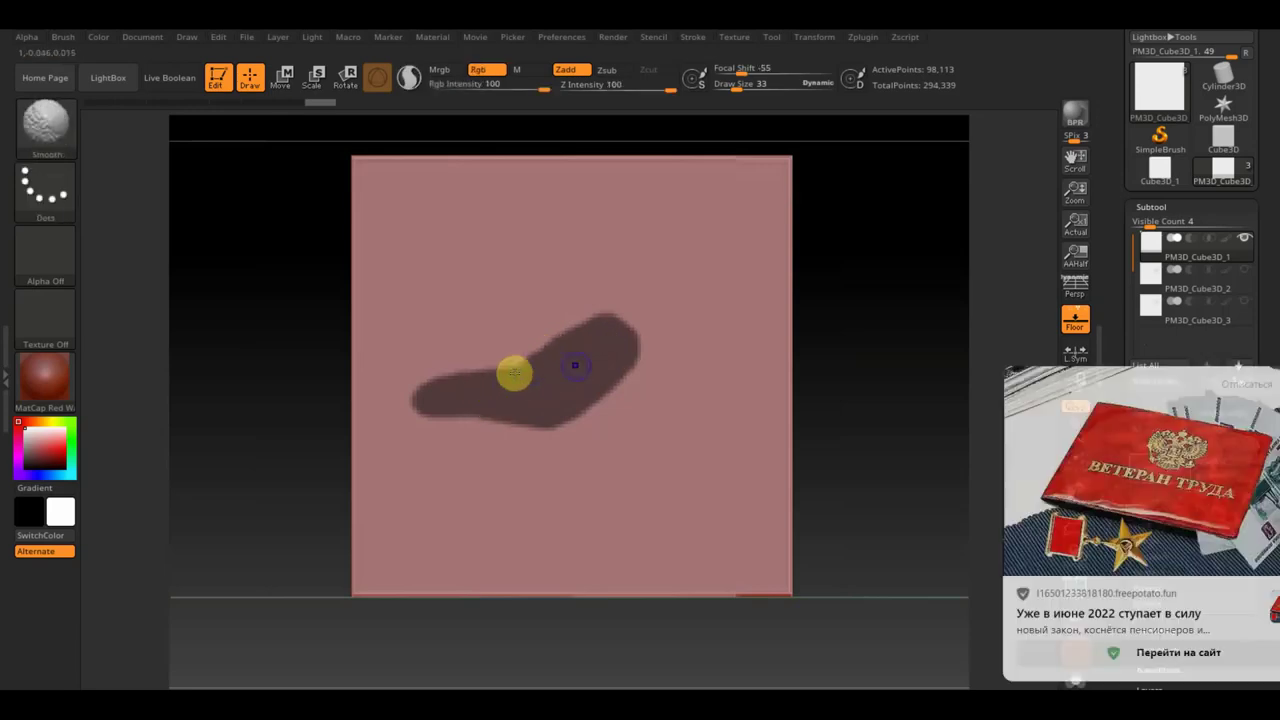
pyautogui.click(1256, 383)
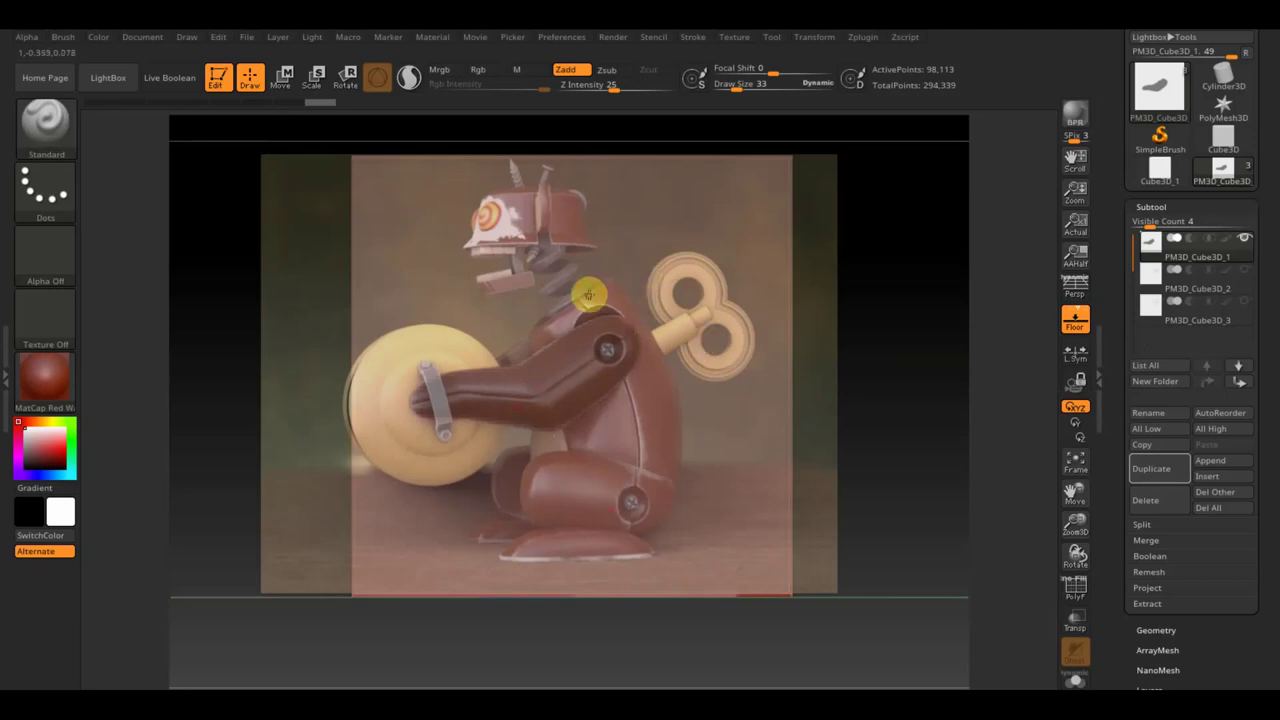
pyautogui.press('ctrl')
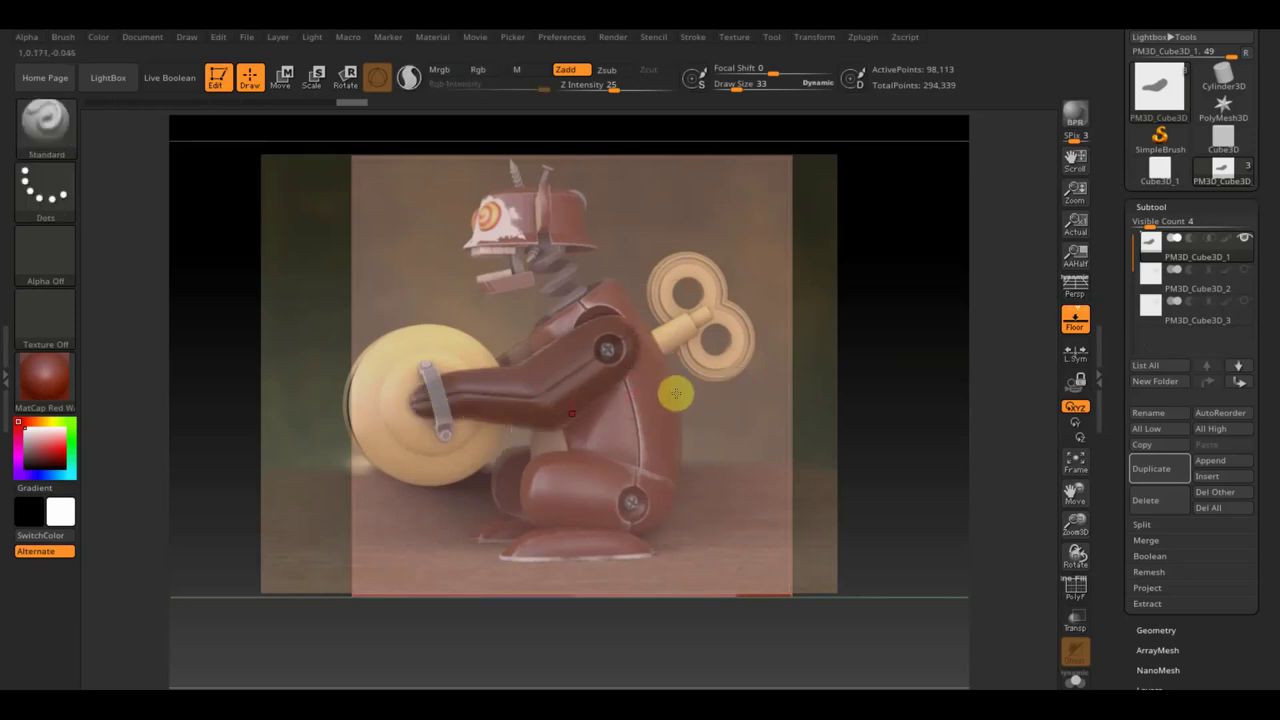
pyautogui.click(1141, 287)
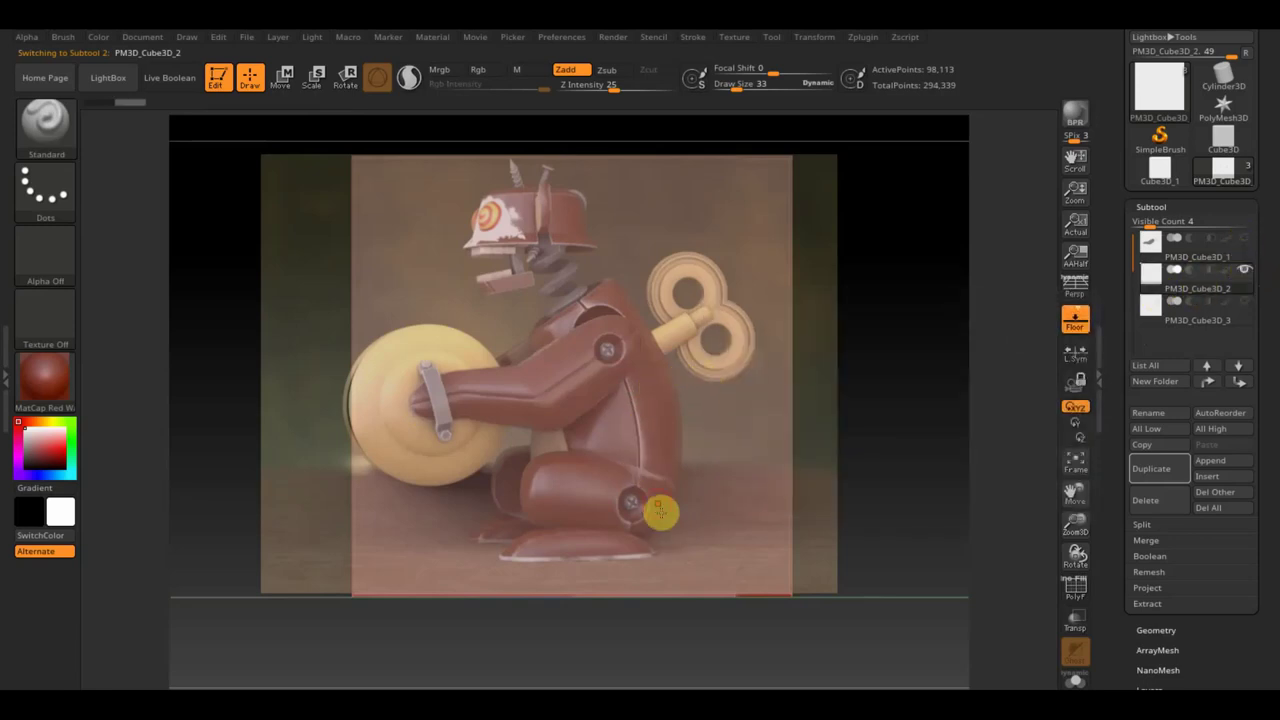
pyautogui.press('ctrl')
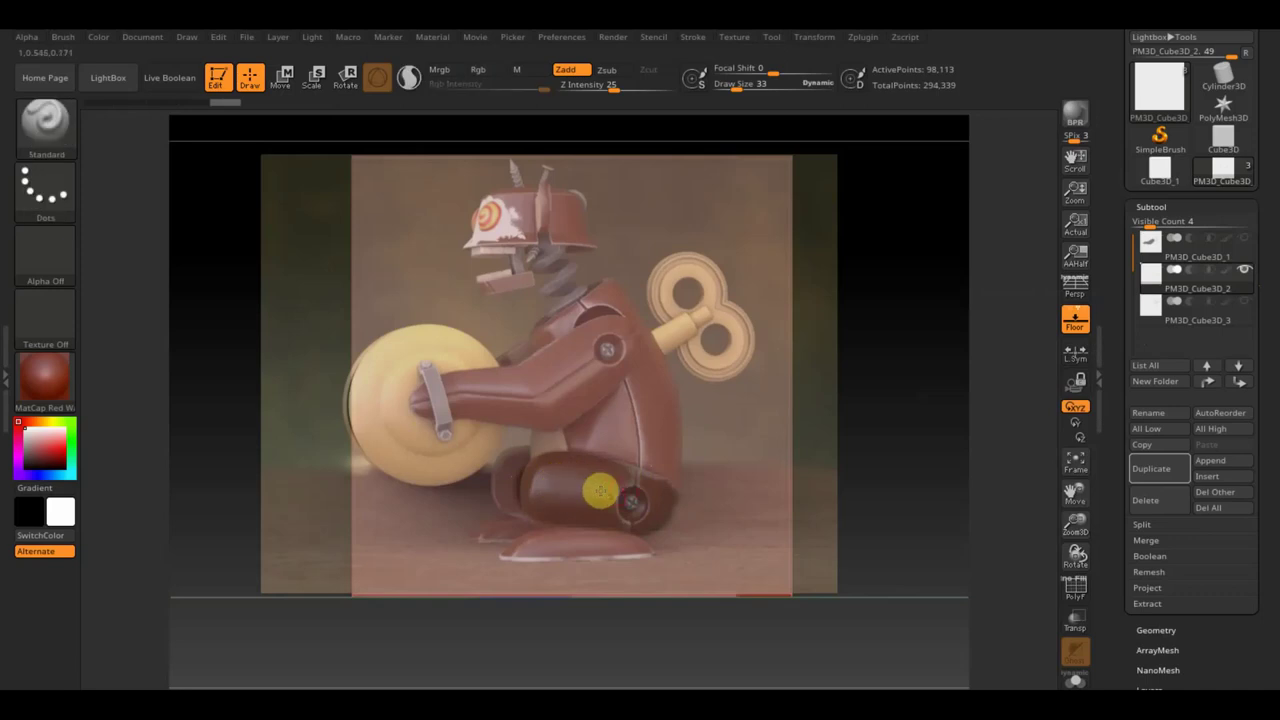
pyautogui.press('ctrl')
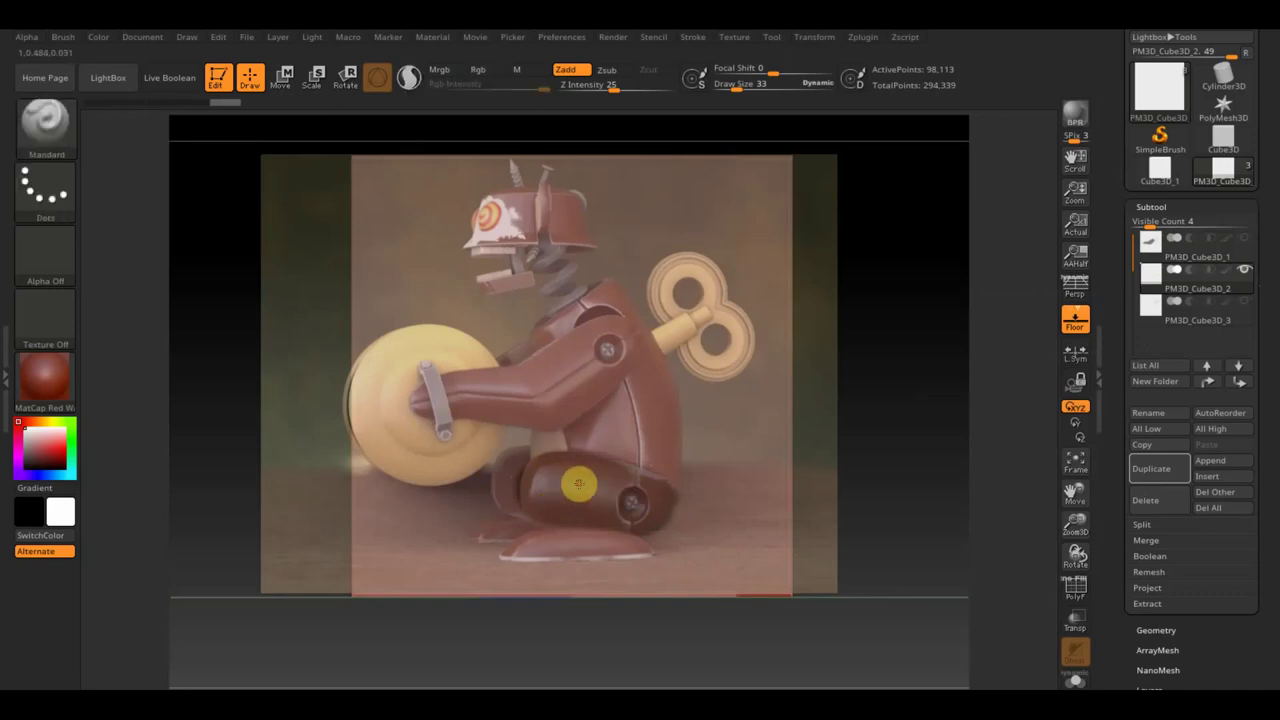
# Select PM3D_Cube3D_3 and paint a mask over the toy's base in the reference photo
pyautogui.click(1169, 321)
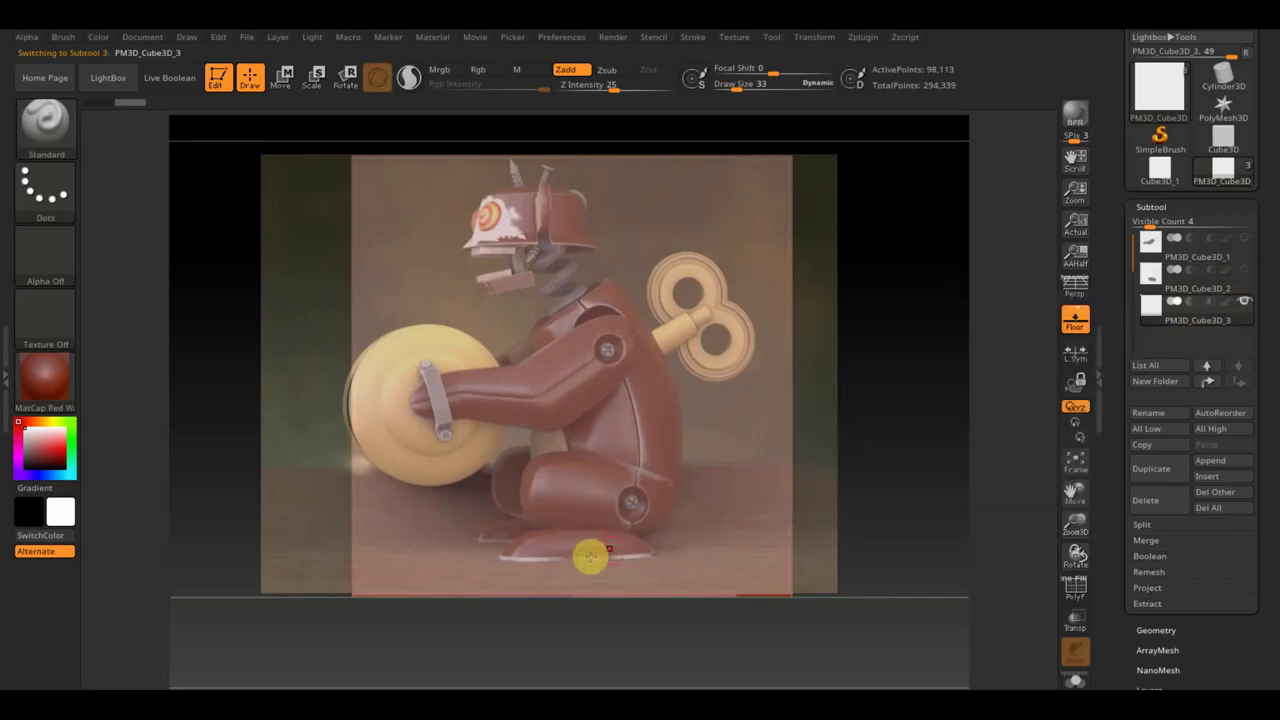
pyautogui.press('ctrl')
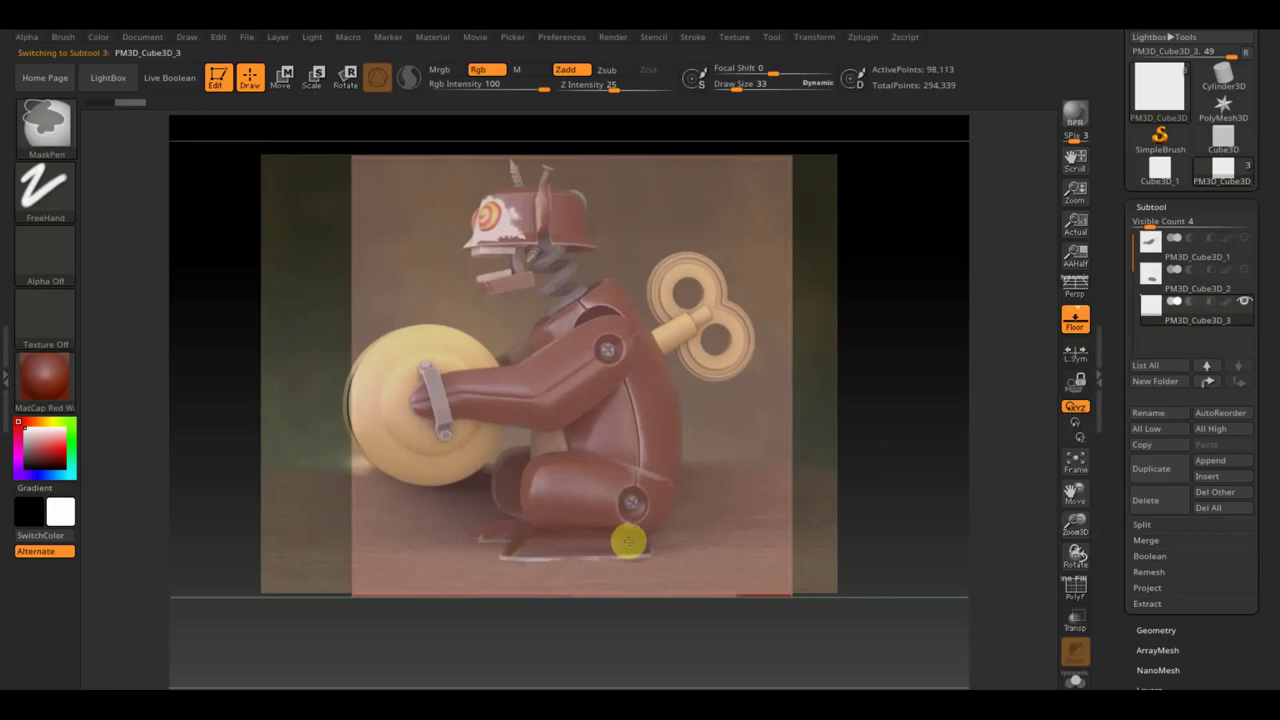
pyautogui.press('ctrl')
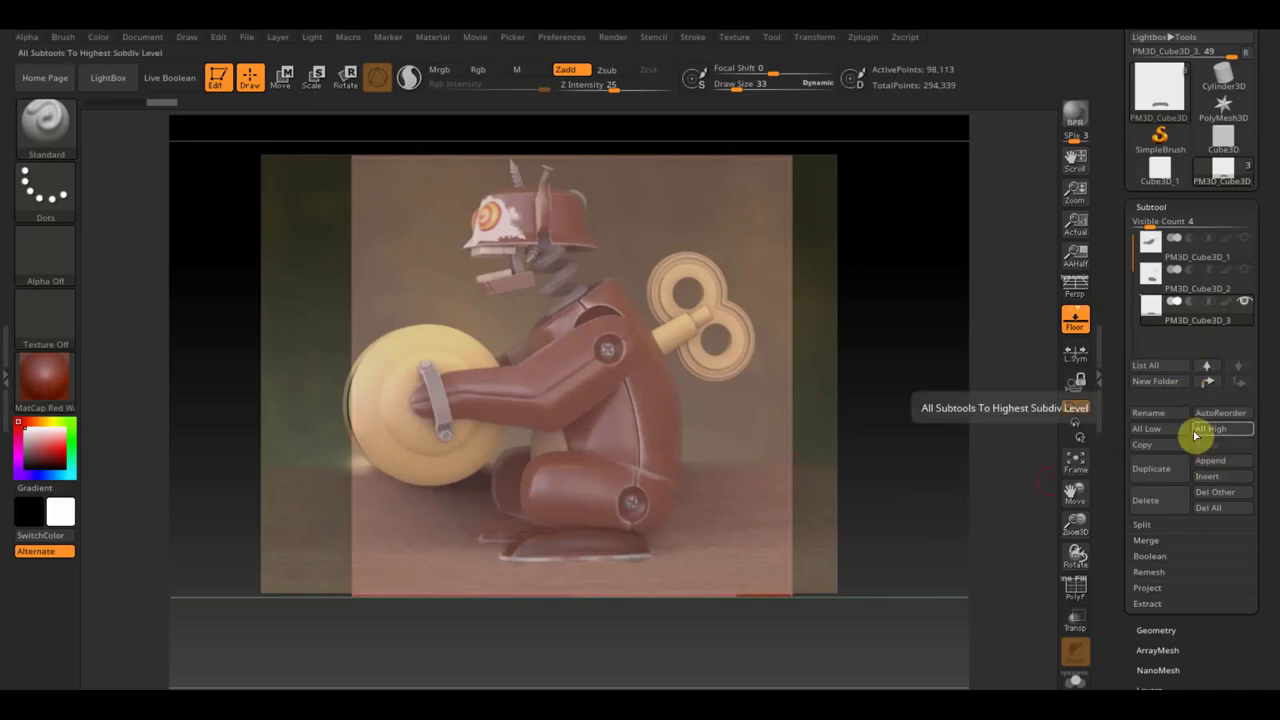
# Add PM3D_Cube3D_4, mask the torso outline from the photo, then hide Spotlight to check it
pyautogui.click(1160, 470)
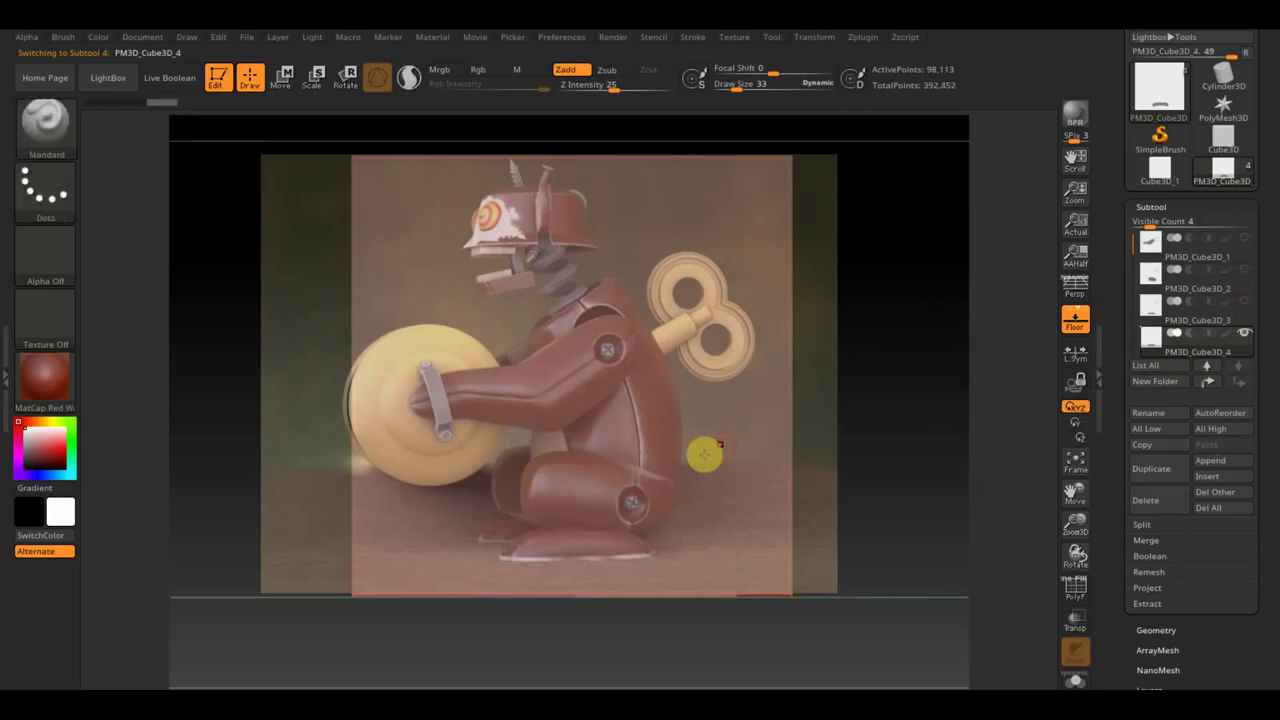
pyautogui.press('ctrl')
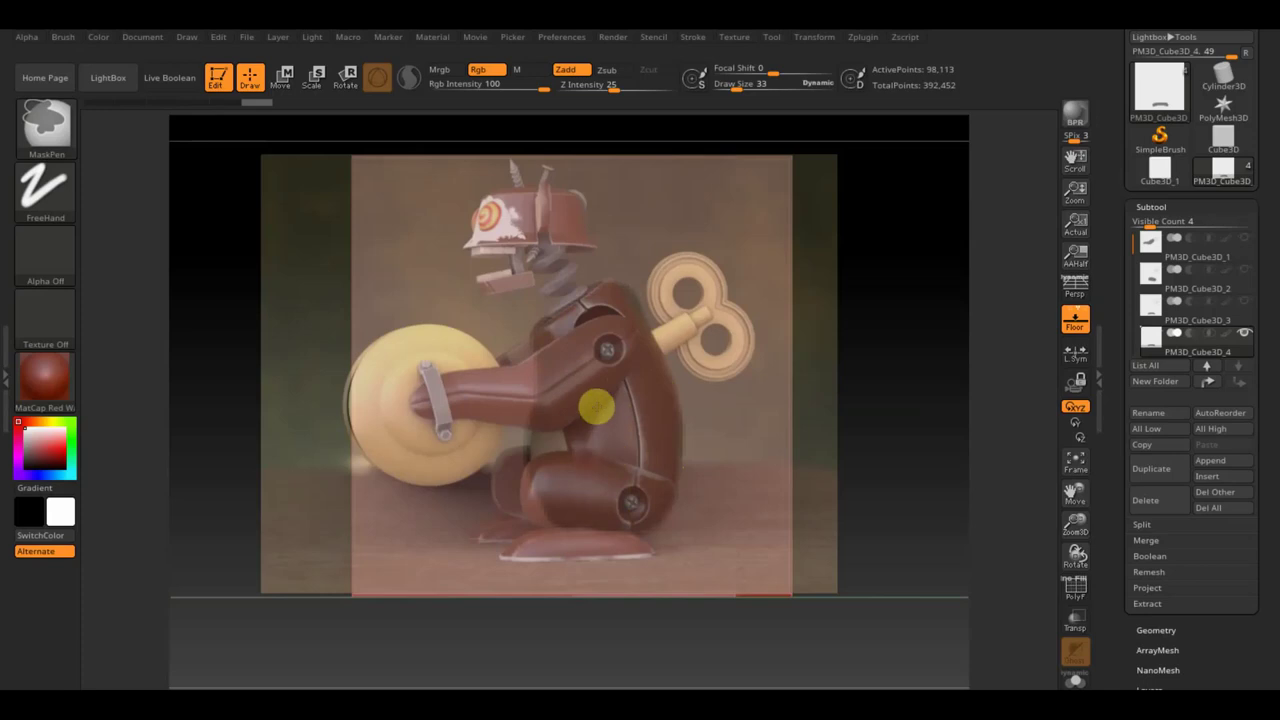
pyautogui.press('b')
pyautogui.press('s')
pyautogui.press('t')
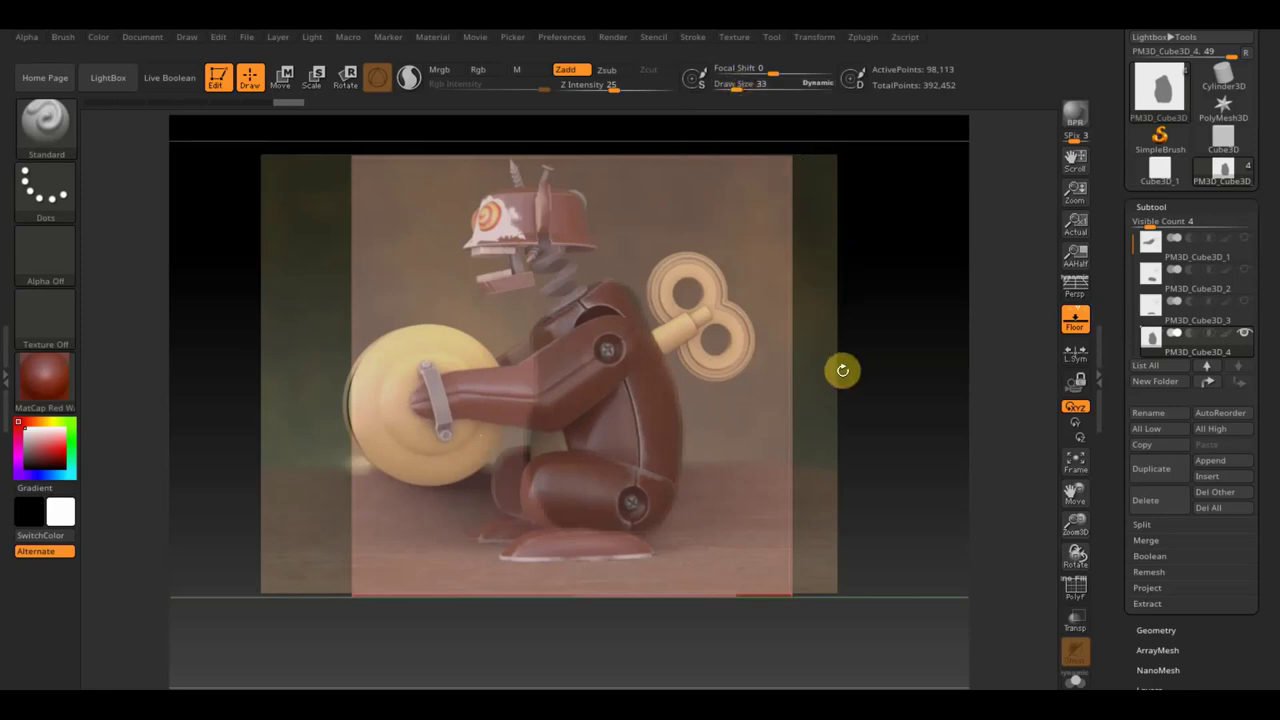
pyautogui.hotkey('shift', 'z')
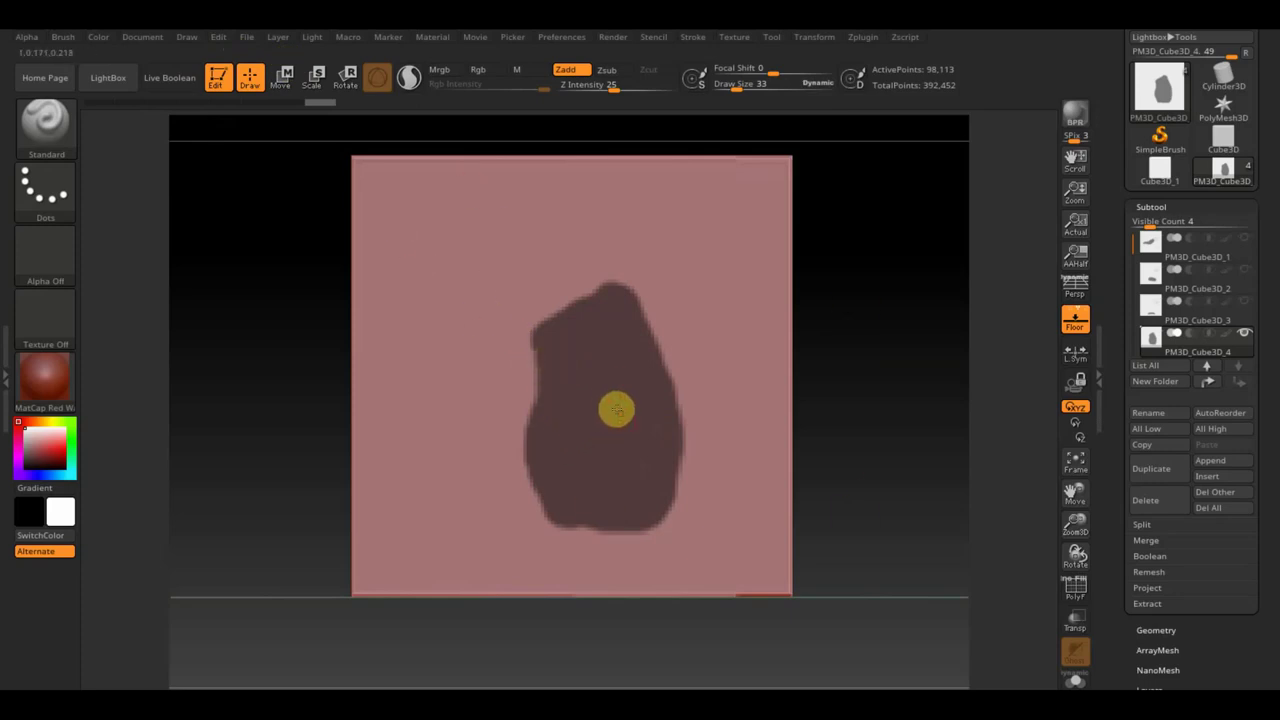
# Fix the torso mask edges on PM3D_Cube3D_4, smooth them, and toggle the reference photo
pyautogui.press('ctrl')
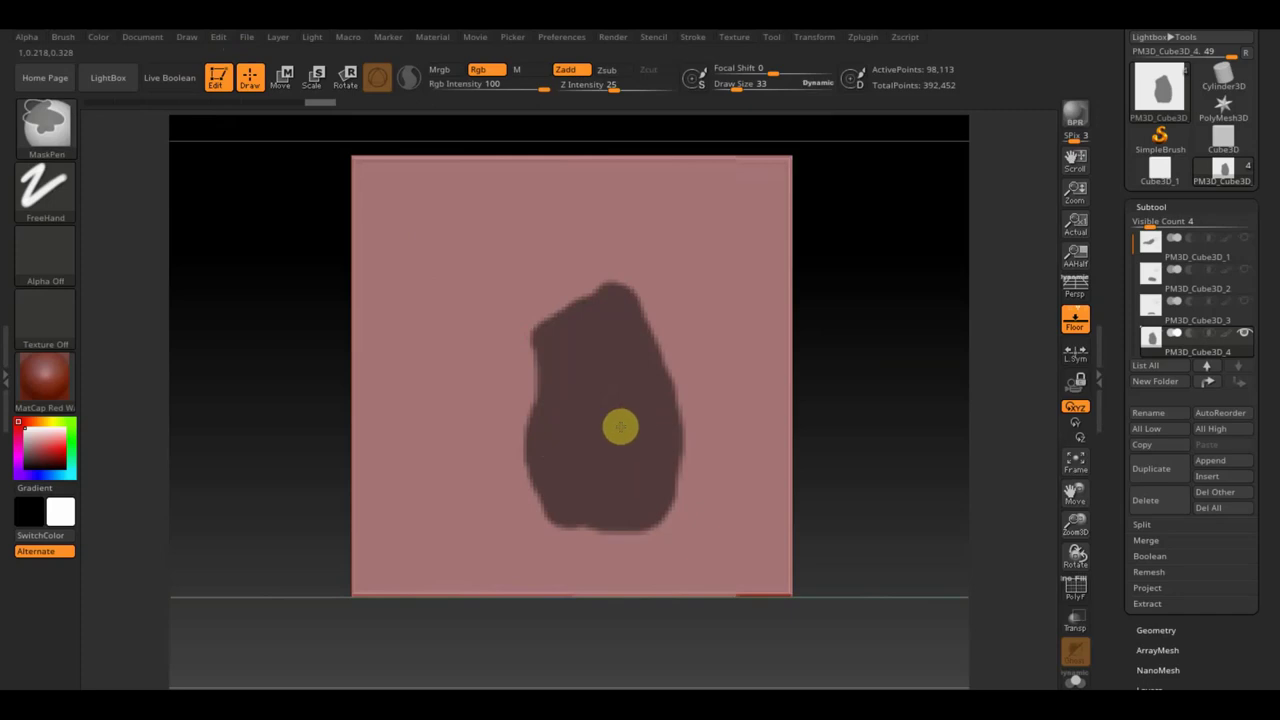
pyautogui.press('ctrl')
pyautogui.press('ctrl')
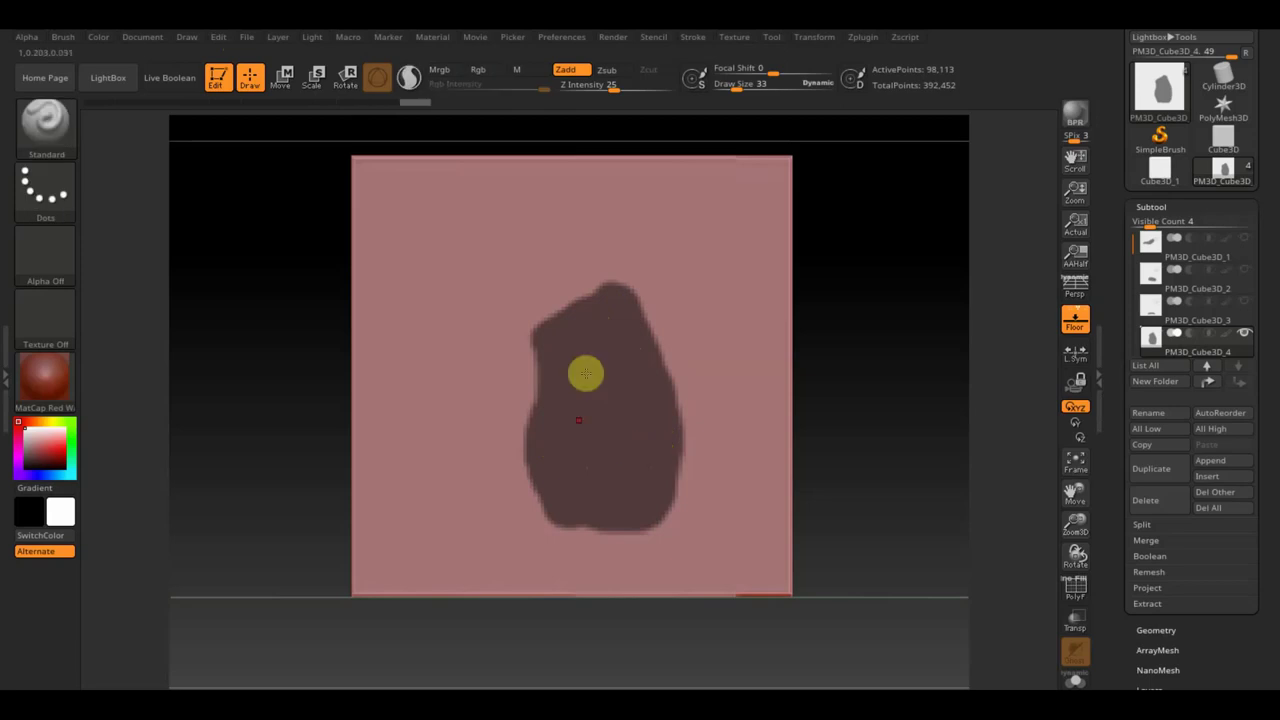
pyautogui.press('ctrl')
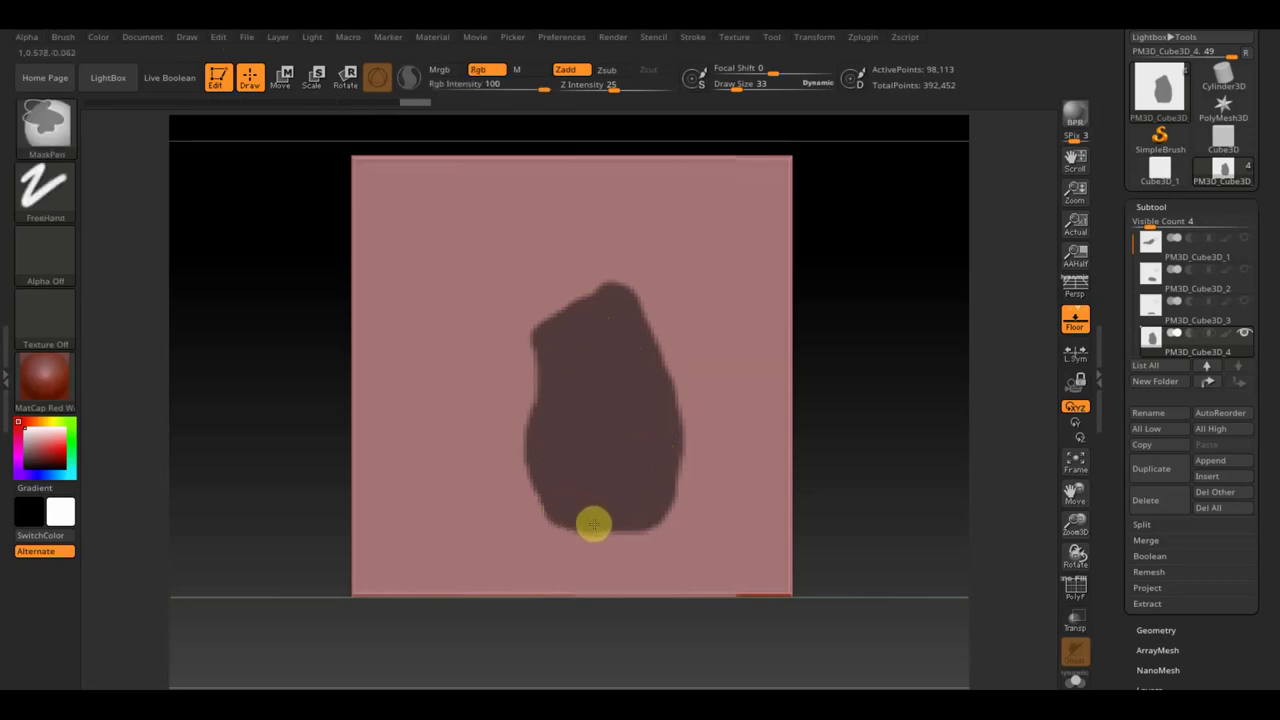
pyautogui.press('ctrl')
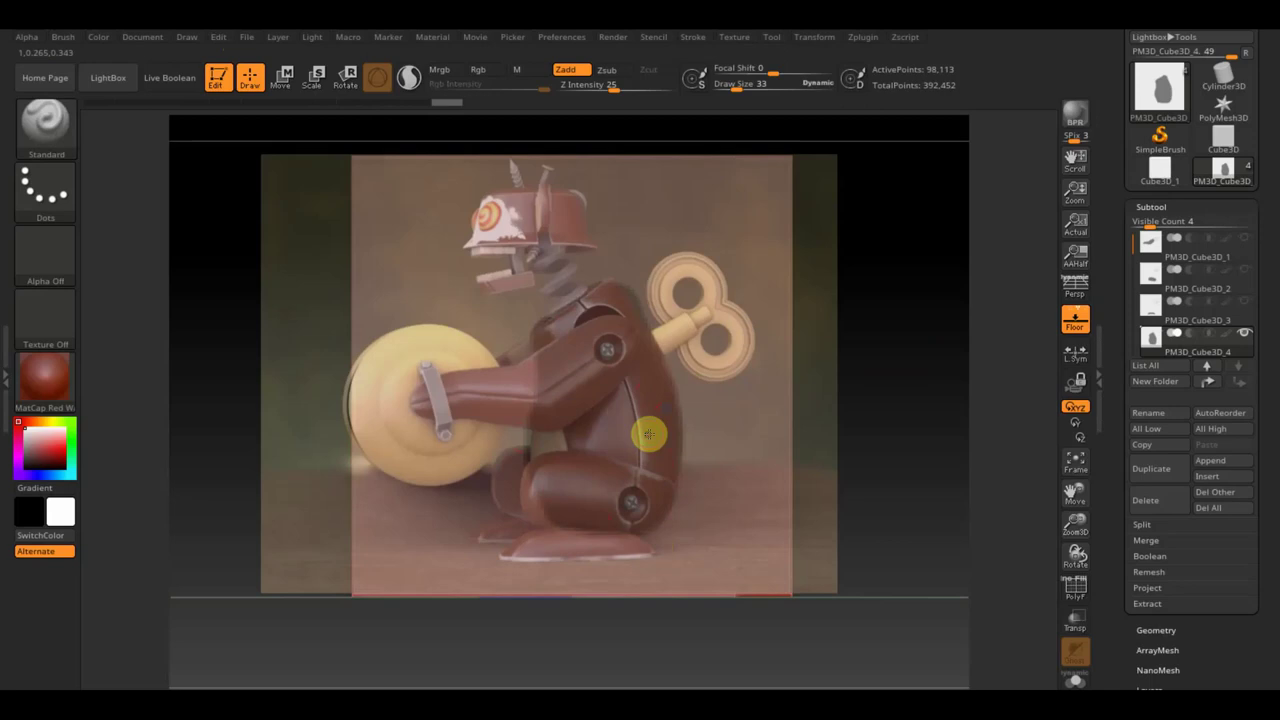
pyautogui.press('shift')
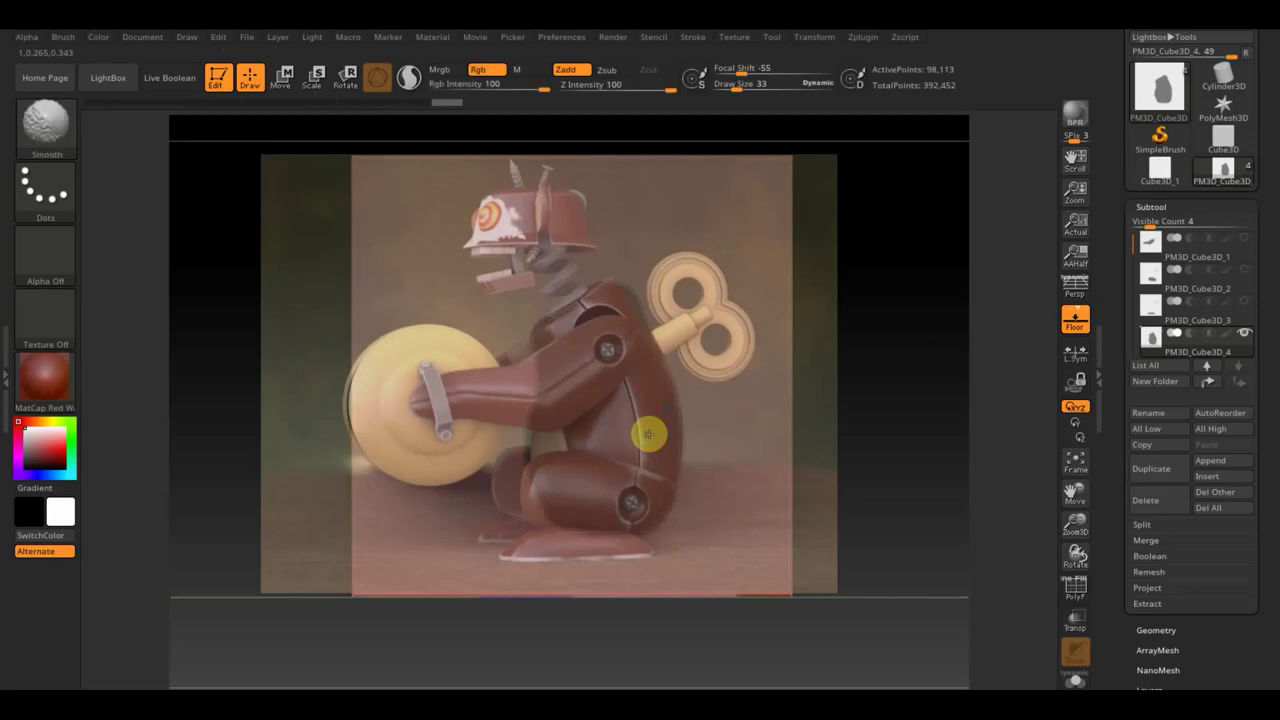
pyautogui.hotkey('shift', 'z')
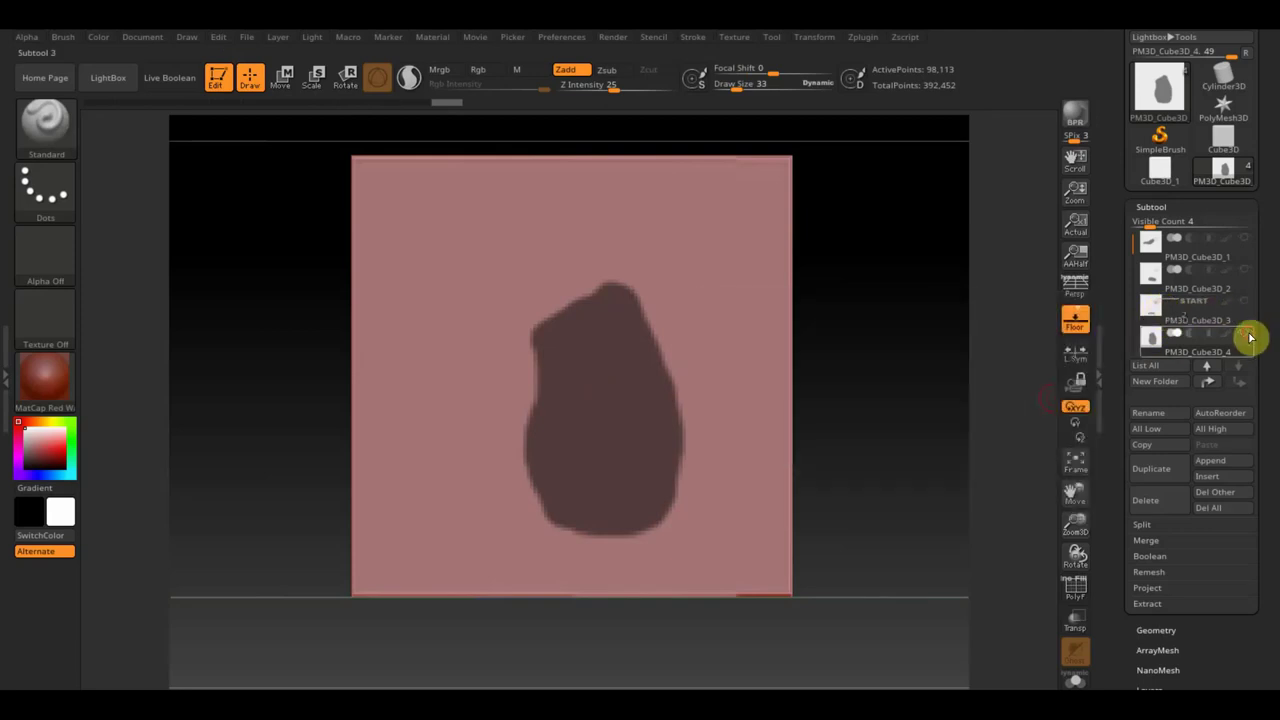
# Thicken the right end of the curved mask on PM3D_Cube3D_3
pyautogui.click(1209, 367)
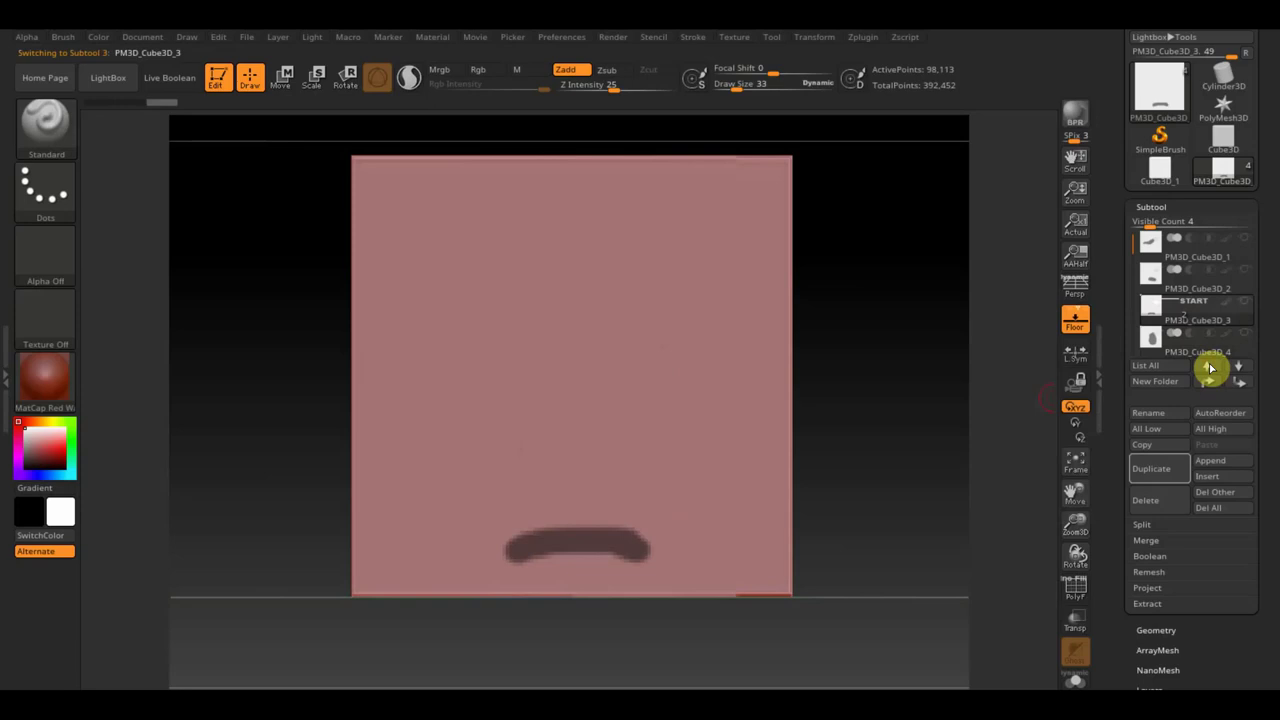
pyautogui.press('ctrl')
pyautogui.keyDown('ctrl'); pyautogui.moveTo(636, 553); pyautogui.dragTo(609, 548); pyautogui.keyUp('ctrl')
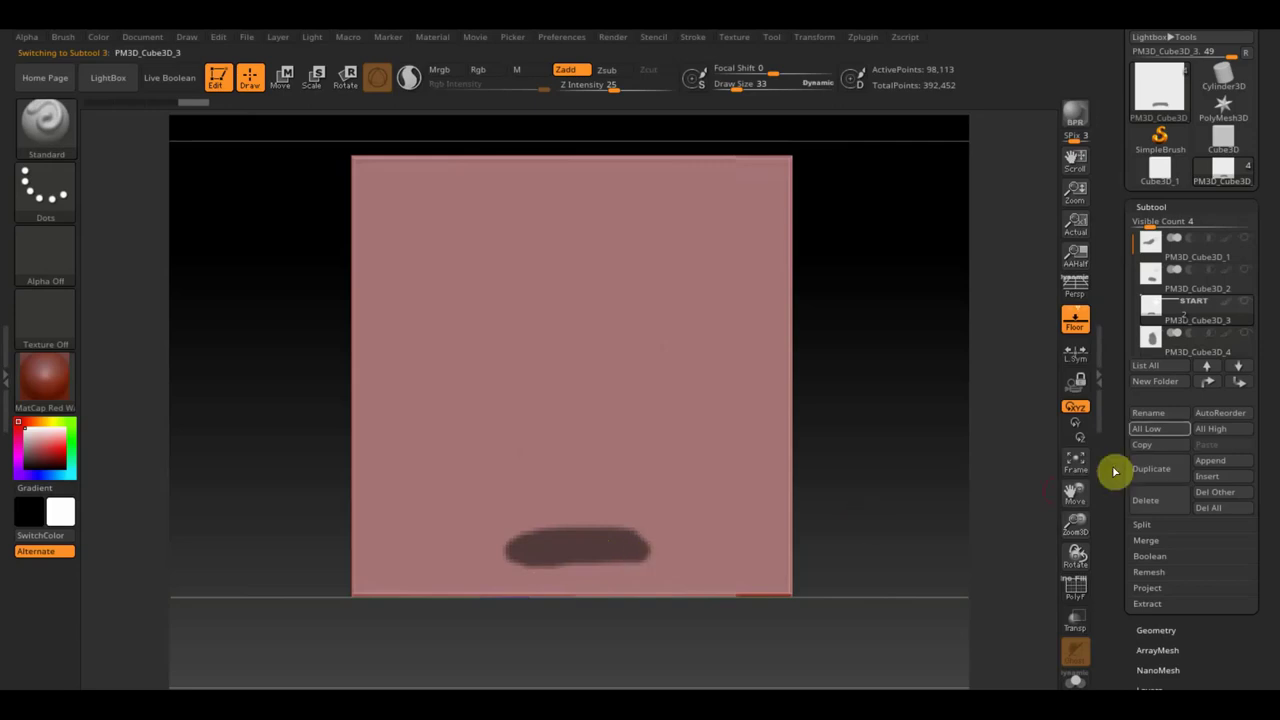
# Check the oval mask on PM3D_Cube3D_2, then return to PM3D_Cube3D_1's arm mask
pyautogui.click(1157, 286)
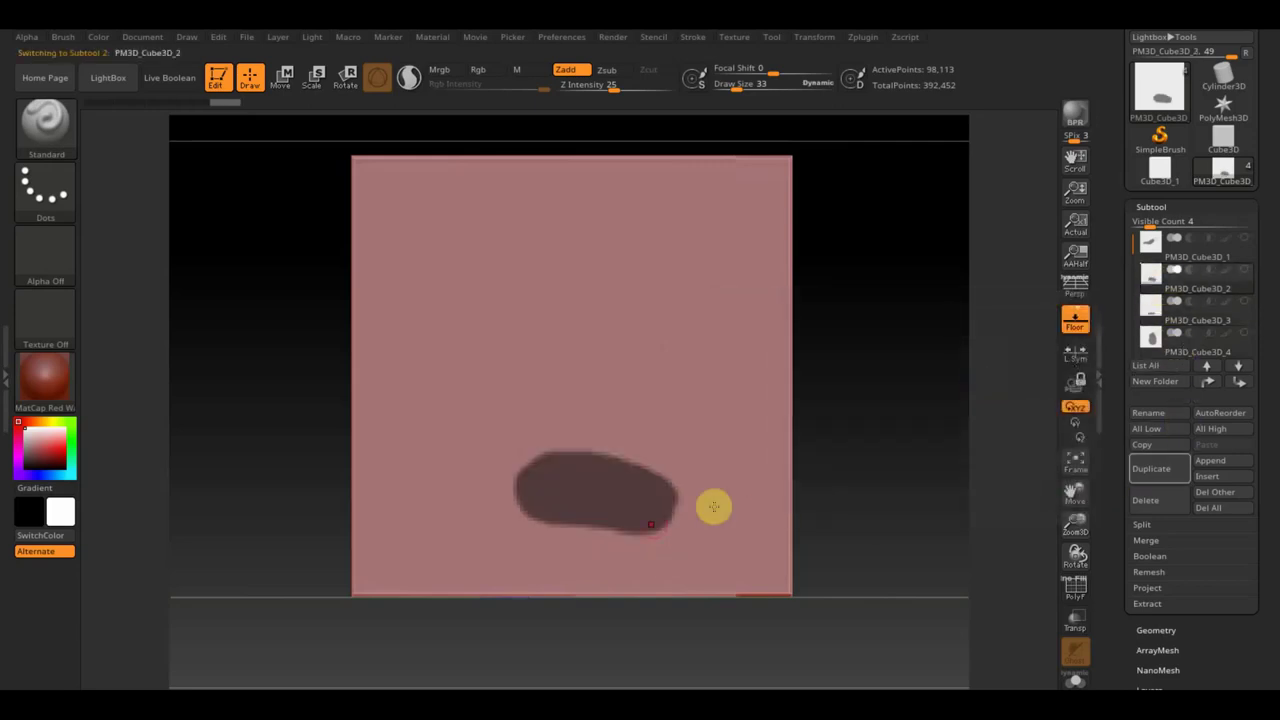
pyautogui.press('ctrl')
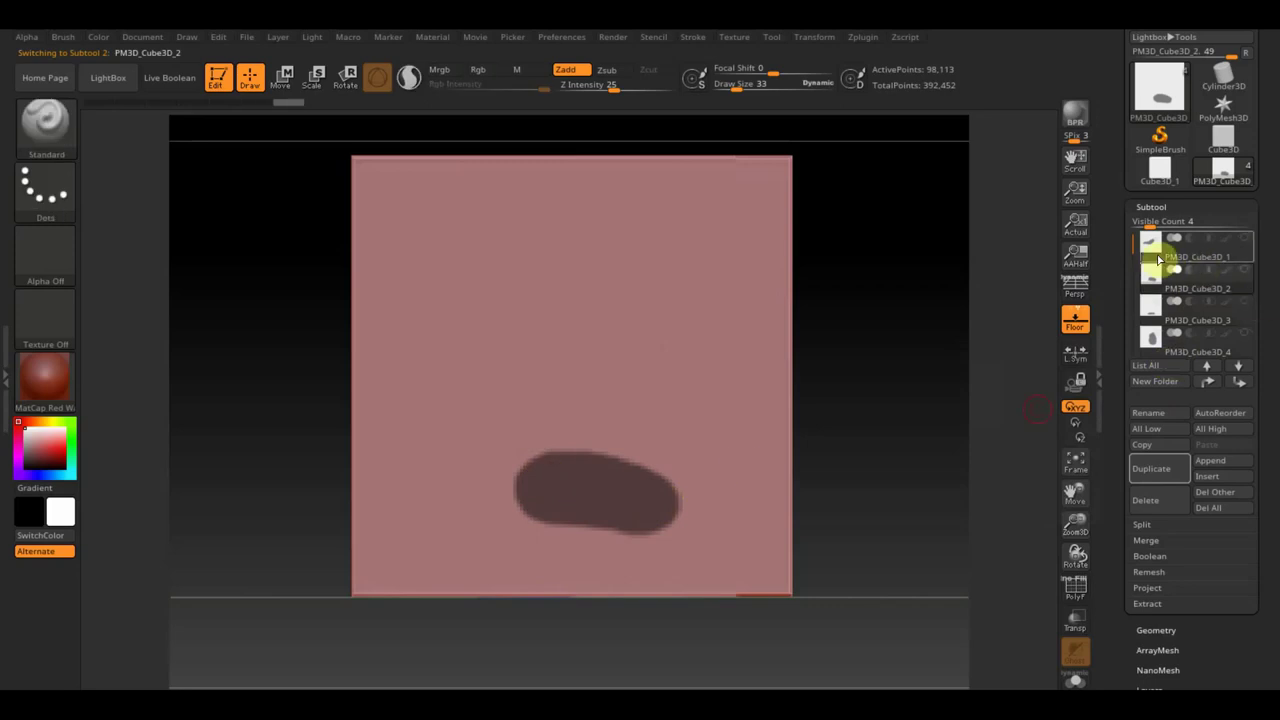
pyautogui.click(1150, 252)
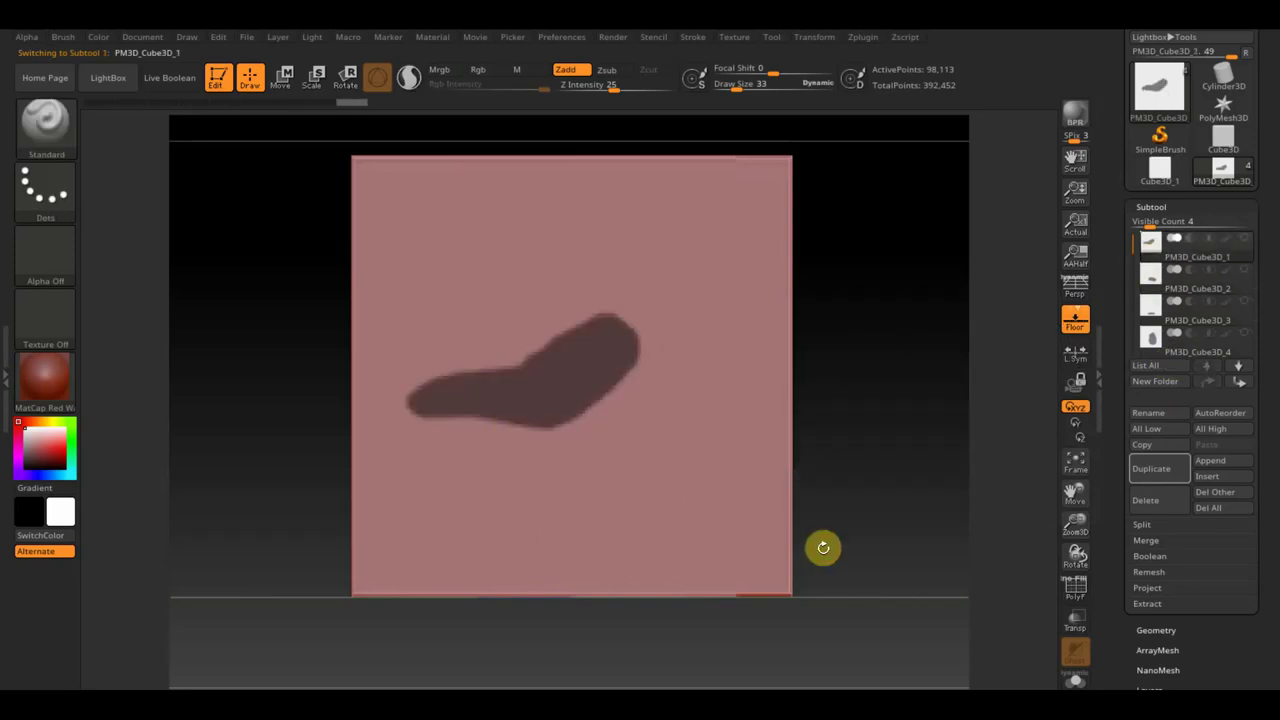
pyautogui.moveTo(887, 548); pyautogui.dragTo(878, 566)
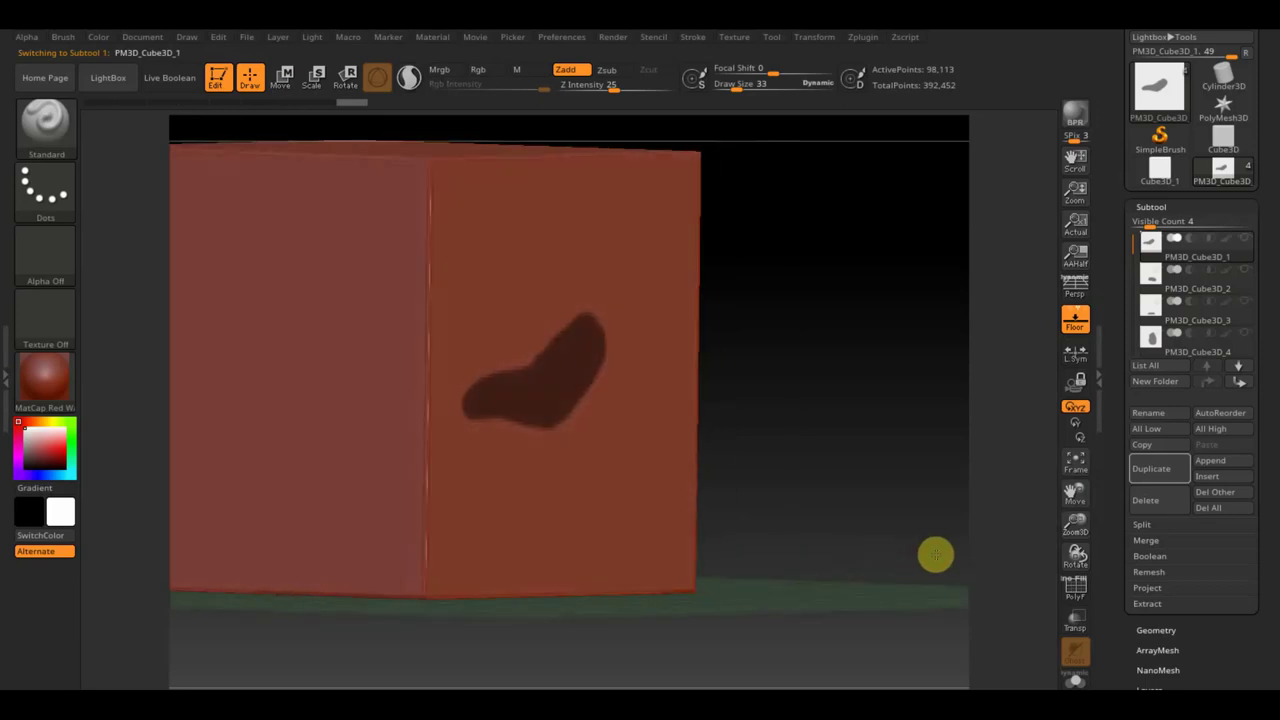
# Pull the masked PM3D_Cube3D_1 and PM3D_Cube3D_2 parts out along X, clearing masks afterwards
pyautogui.keyDown('ctrl'); pyautogui.click(878, 568); pyautogui.keyUp('ctrl')
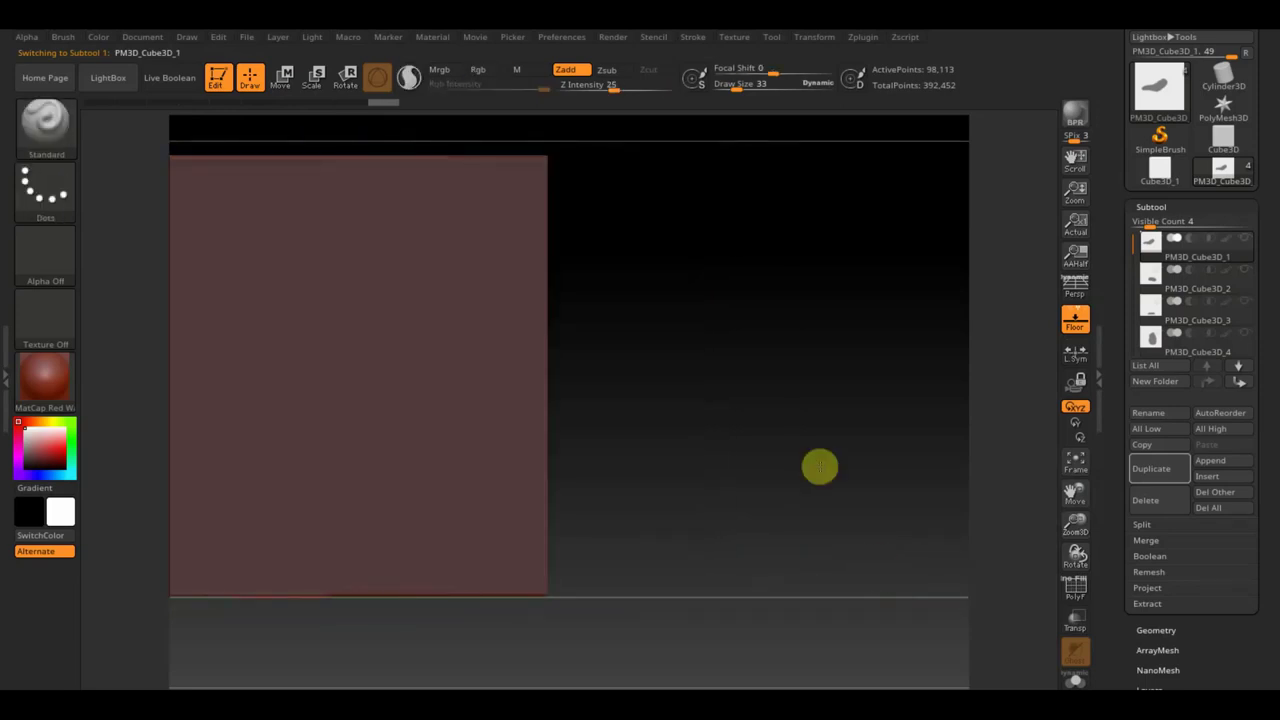
pyautogui.click(280, 77)
pyautogui.moveTo(255, 373)
pyautogui.mouseDown()
pyautogui.moveTo(229, 377)
pyautogui.moveTo(285, 405)
pyautogui.mouseUp()
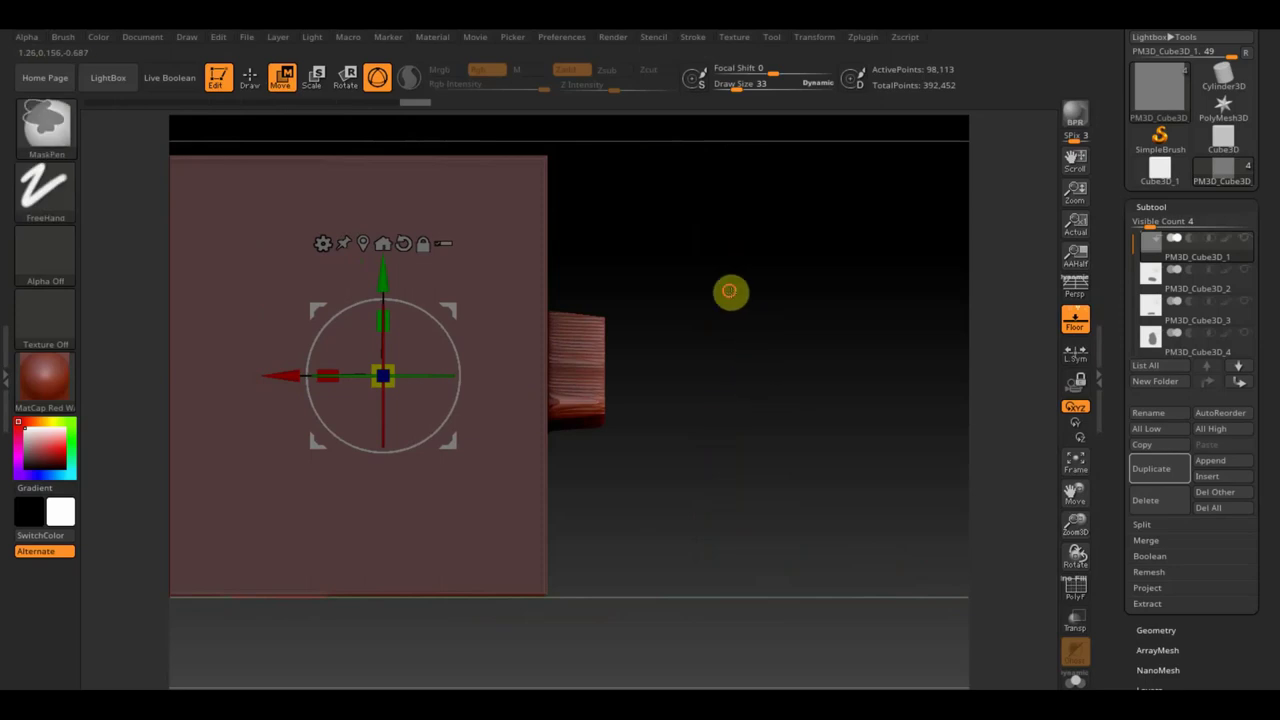
pyautogui.keyDown('ctrl'); pyautogui.moveTo(741, 309); pyautogui.dragTo(799, 395); pyautogui.keyUp('ctrl')
pyautogui.keyDown('ctrl'); pyautogui.moveTo(763, 325); pyautogui.dragTo(848, 463); pyautogui.keyUp('ctrl')
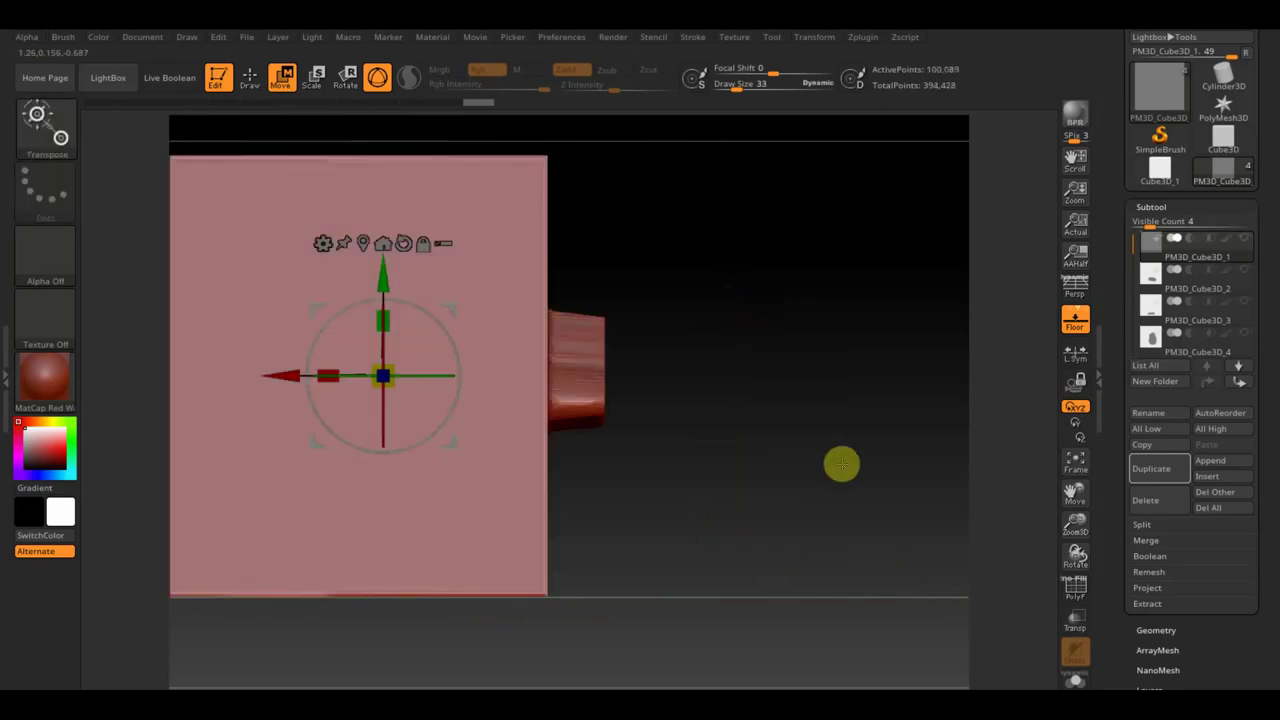
pyautogui.click(1155, 293)
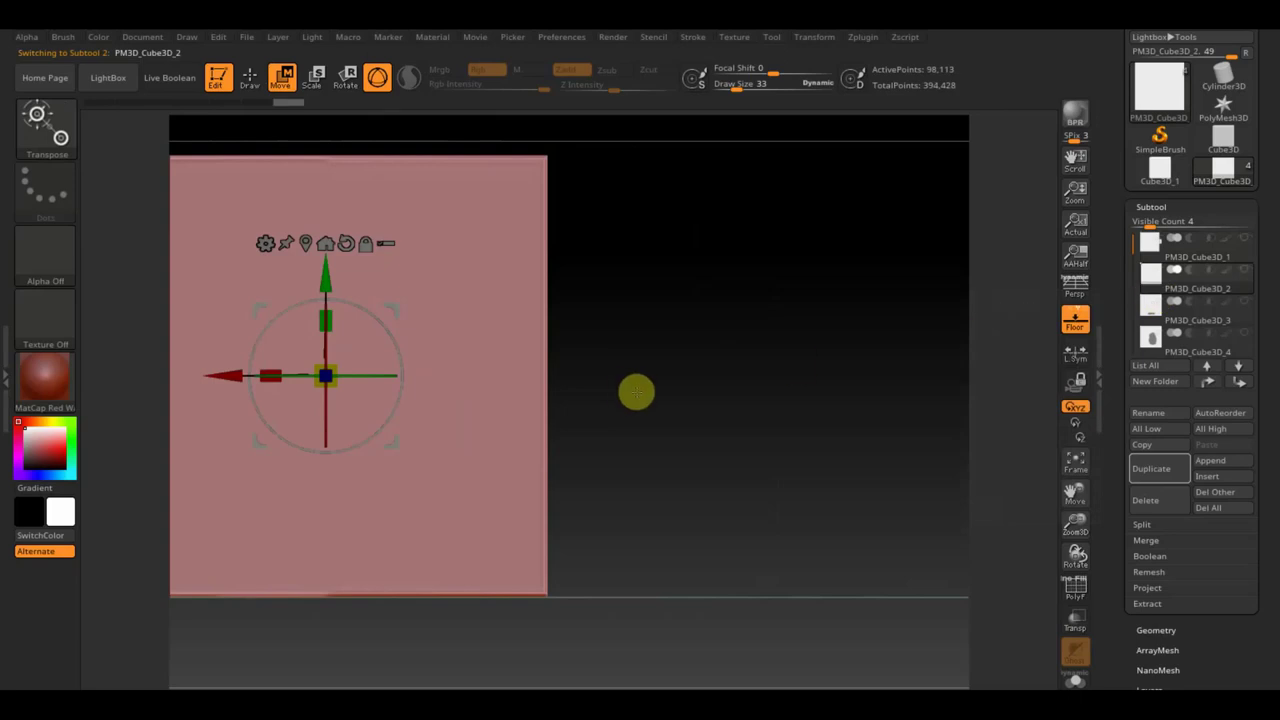
pyautogui.press('ctrl')
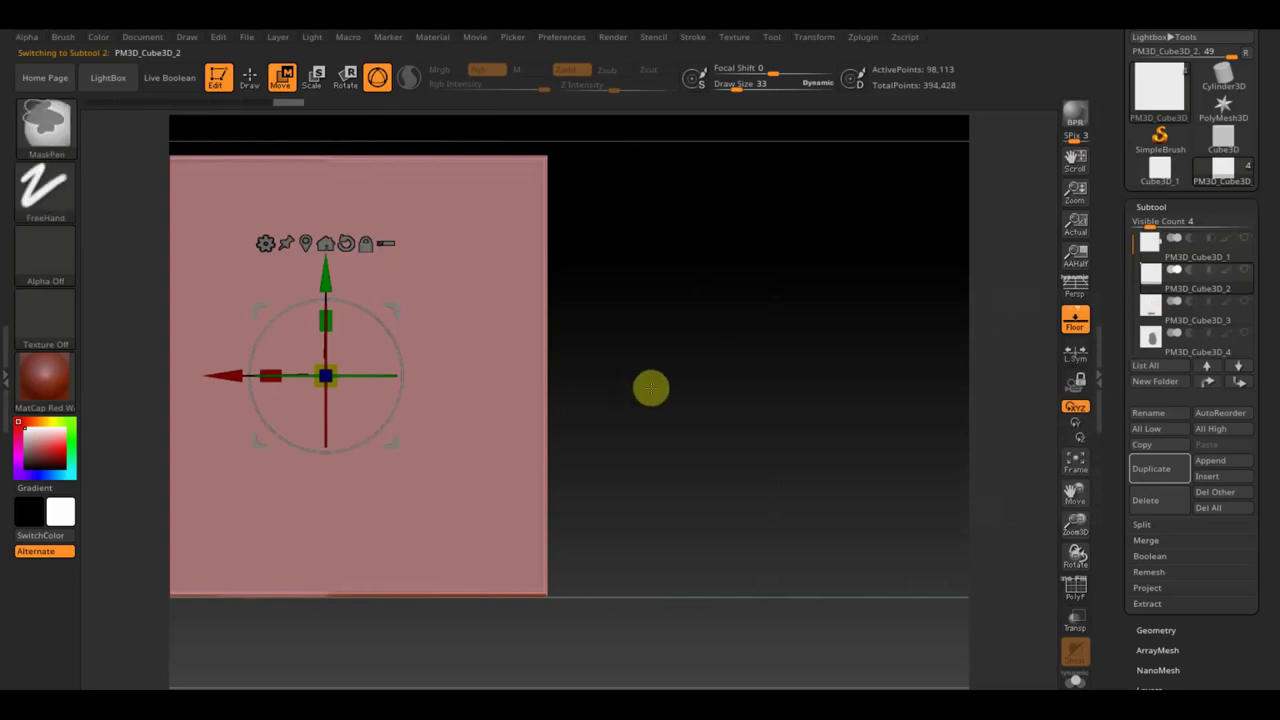
pyautogui.keyDown('ctrl'); pyautogui.click(650, 388); pyautogui.keyUp('ctrl')
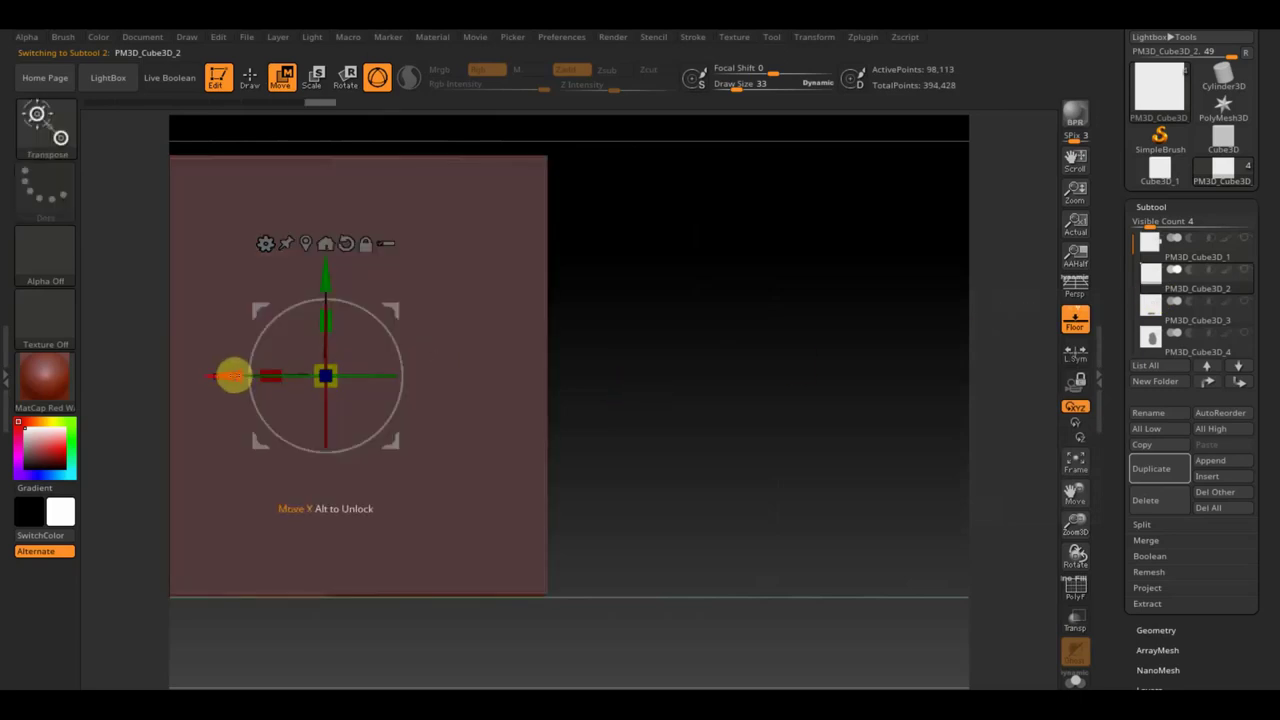
pyautogui.moveTo(234, 374); pyautogui.dragTo(272, 400)
pyautogui.keyDown('ctrl'); pyautogui.moveTo(726, 400); pyautogui.dragTo(740, 425); pyautogui.keyUp('ctrl')
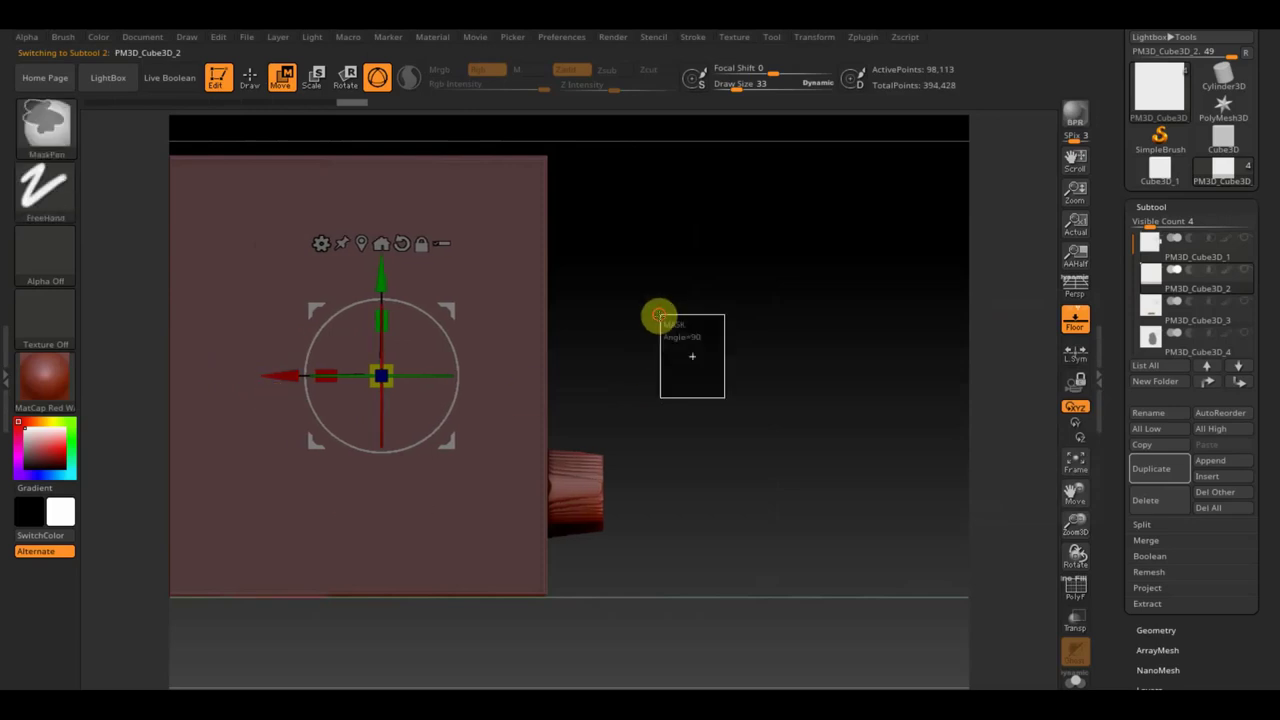
pyautogui.press('ctrl')
pyautogui.keyDown('ctrl'); pyautogui.moveTo(673, 306); pyautogui.dragTo(748, 397); pyautogui.keyUp('ctrl')
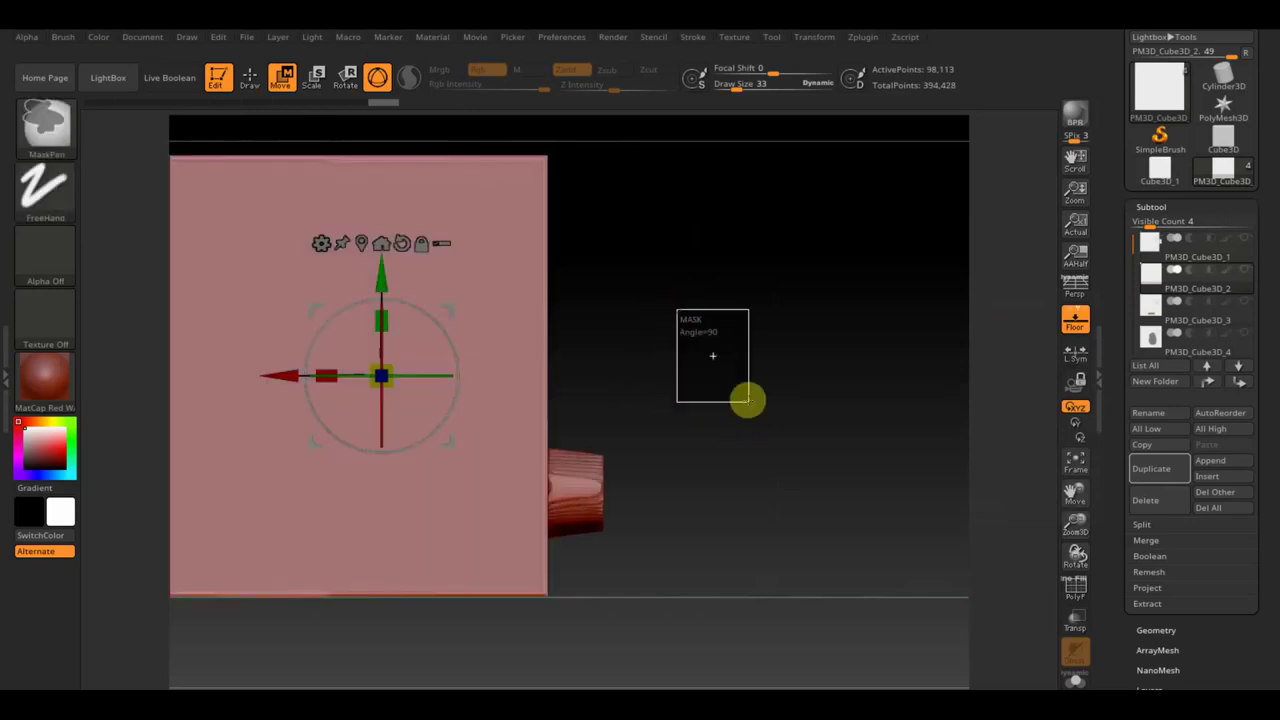
# Pull the PM3D_Cube3D_3 and fourth parts right along X beside the pink block
pyautogui.click(1175, 318)
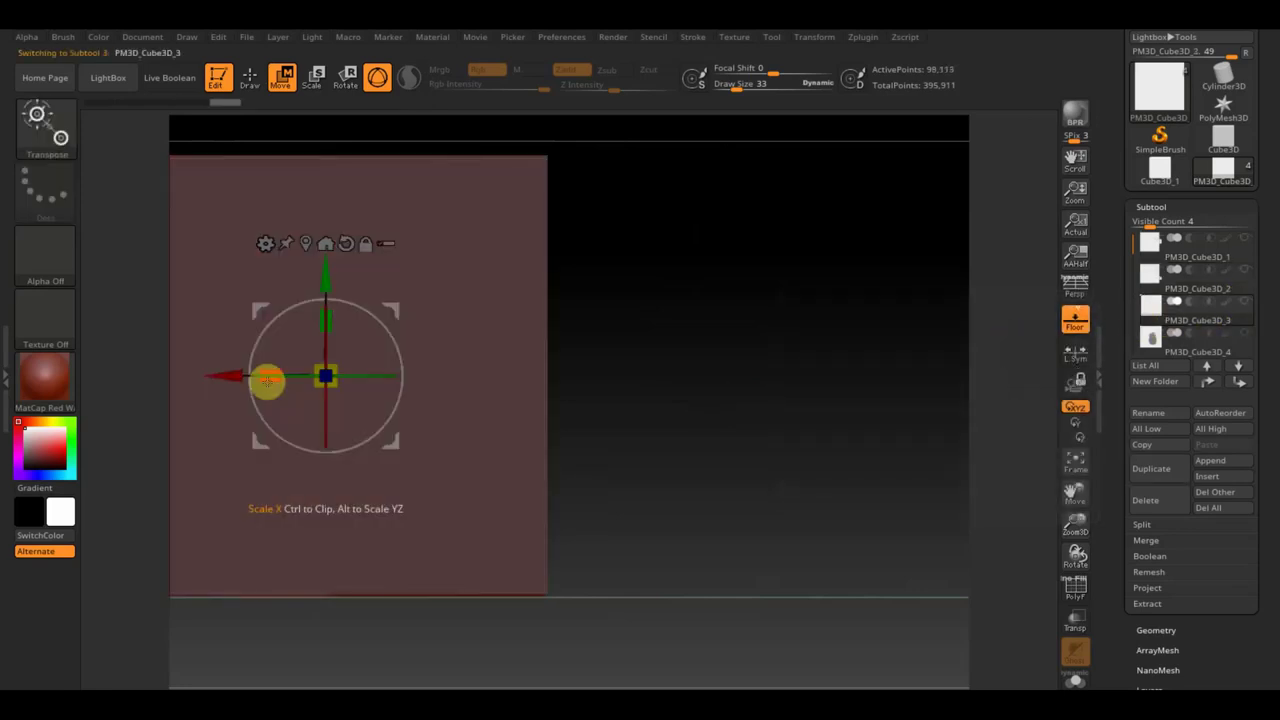
pyautogui.moveTo(220, 377); pyautogui.dragTo(274, 401)
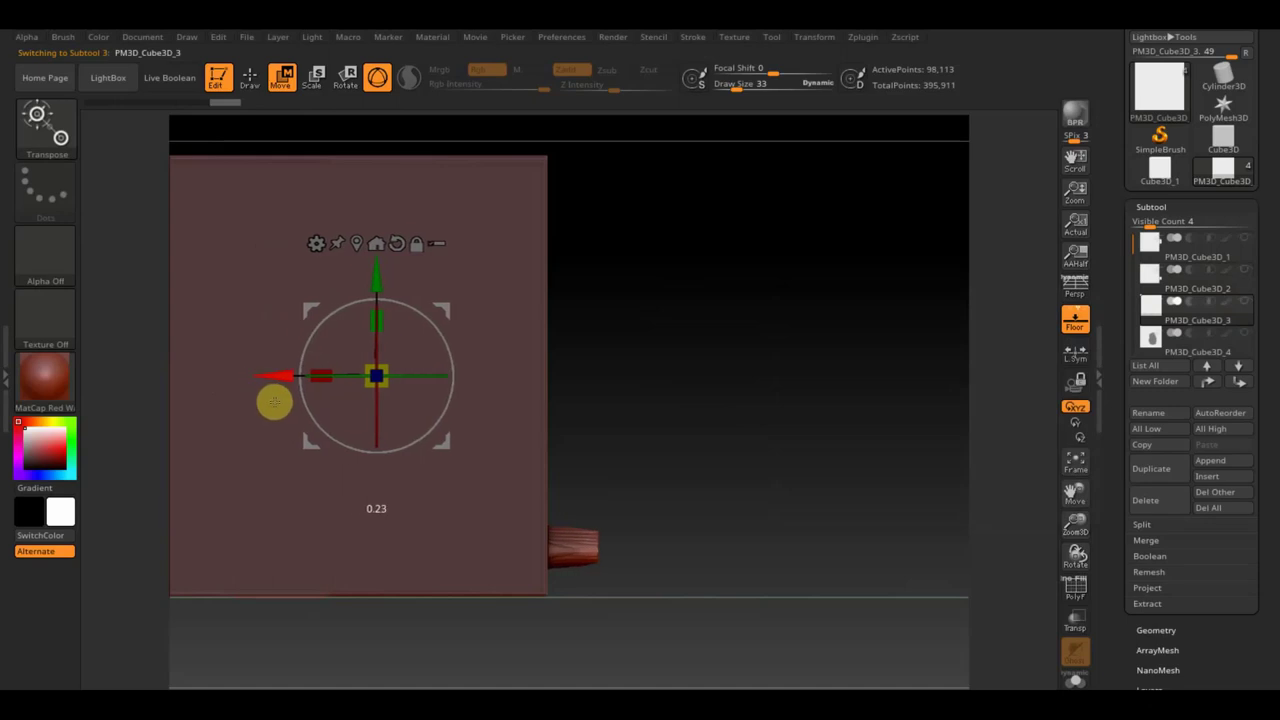
pyautogui.press('ctrl')
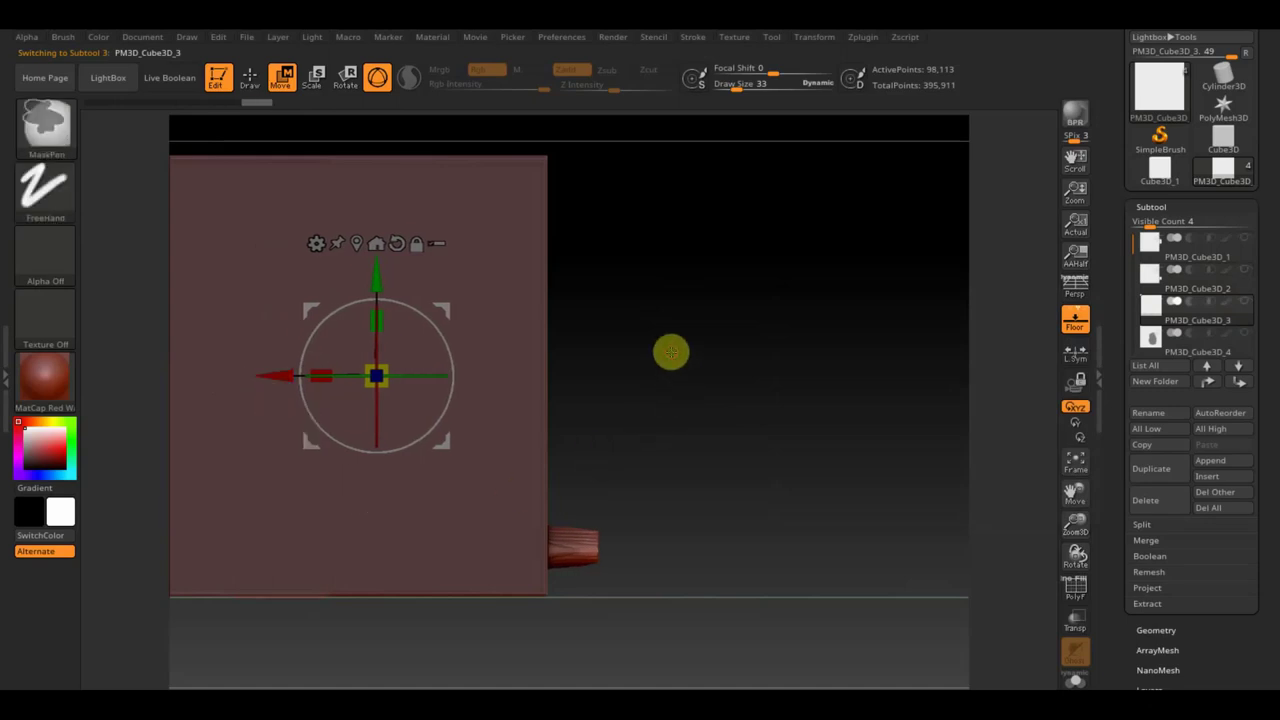
pyautogui.keyDown('ctrl'); pyautogui.click(712, 392); pyautogui.keyUp('ctrl')
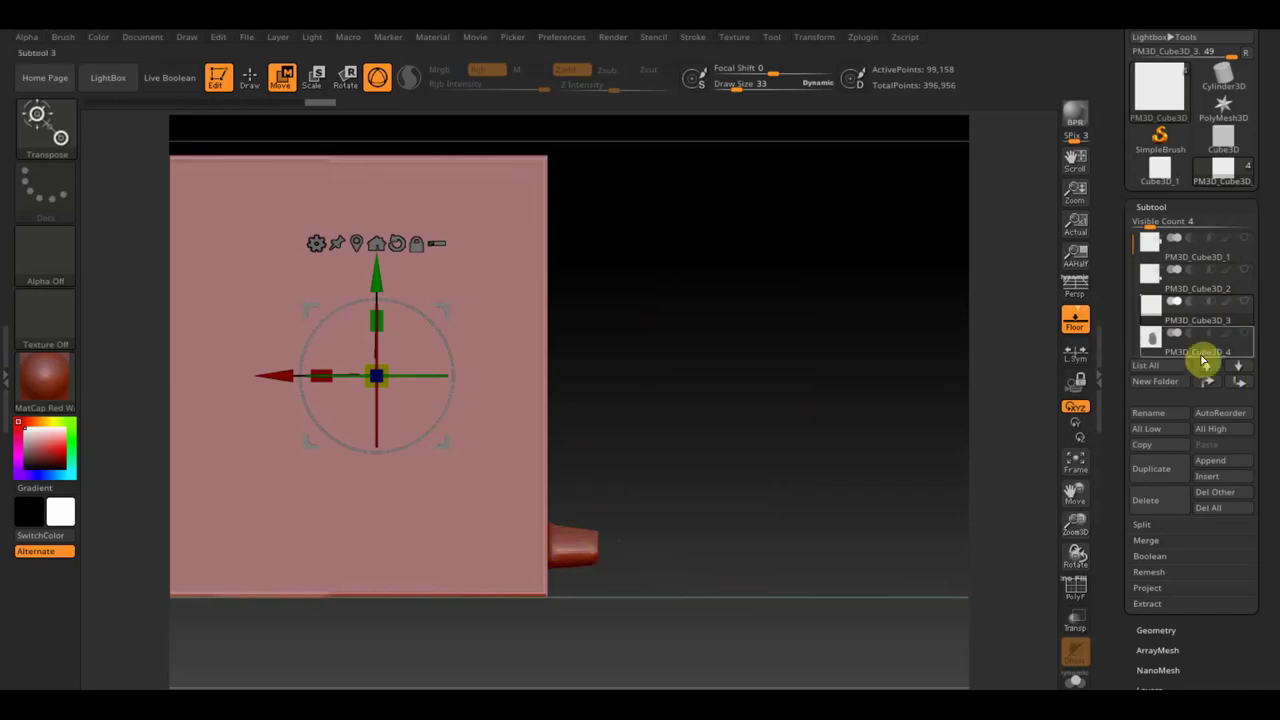
pyautogui.click(1167, 345)
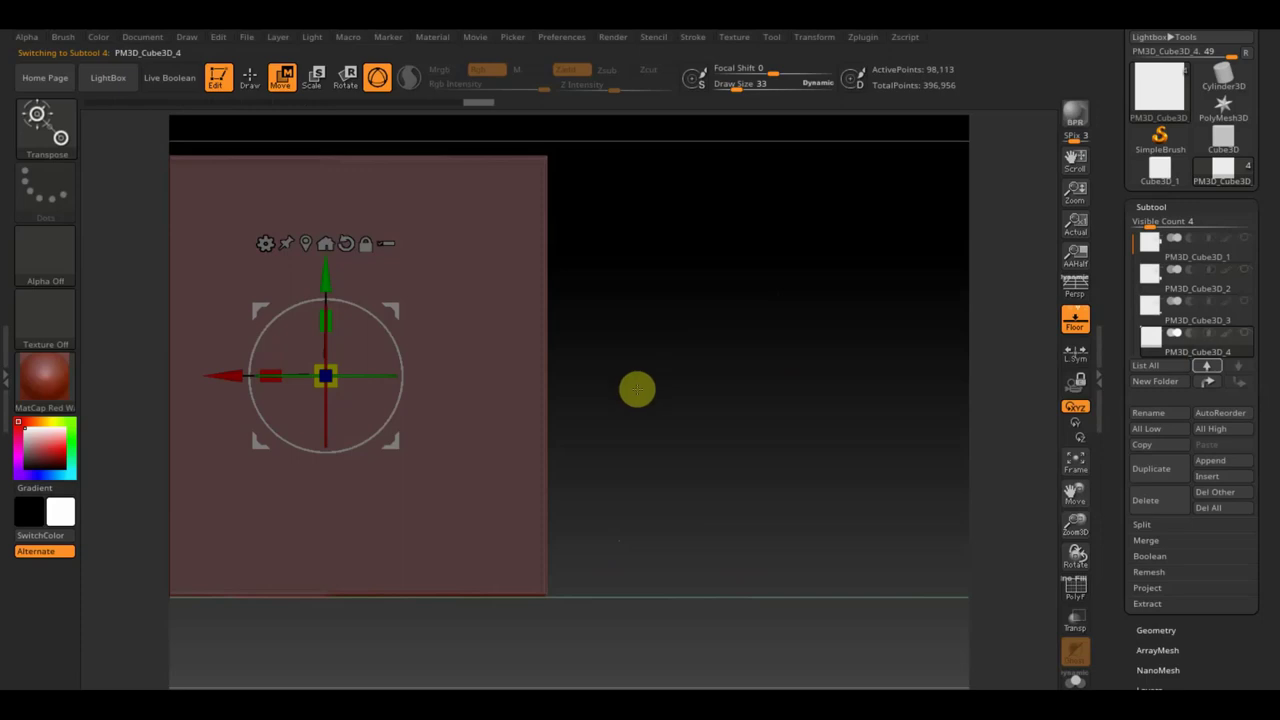
pyautogui.moveTo(214, 375); pyautogui.dragTo(351, 437)
pyautogui.keyDown('ctrl'); pyautogui.click(826, 407); pyautogui.keyUp('ctrl')
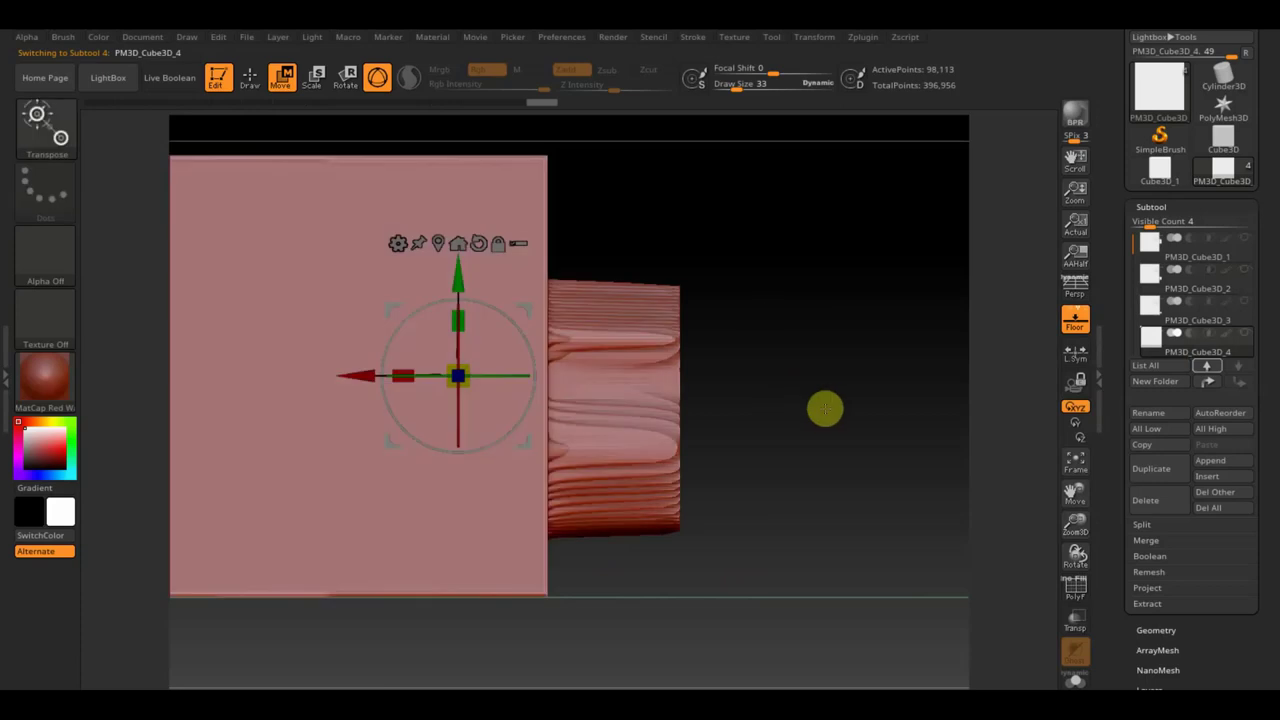
pyautogui.moveTo(863, 460)
pyautogui.mouseDown()
pyautogui.moveTo(780, 460)
pyautogui.moveTo(870, 473)
pyautogui.mouseUp()
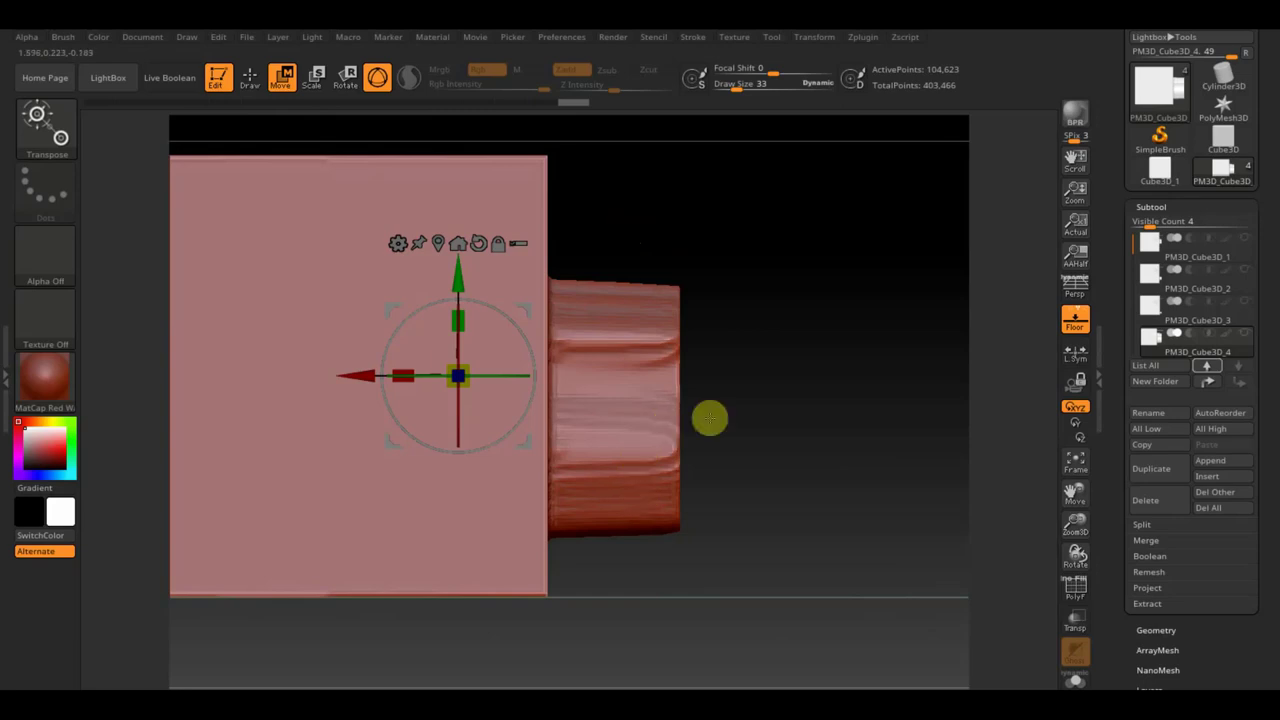
# Mask and hide the pink block so only the ridged cylinder stays visible
pyautogui.click(248, 84)
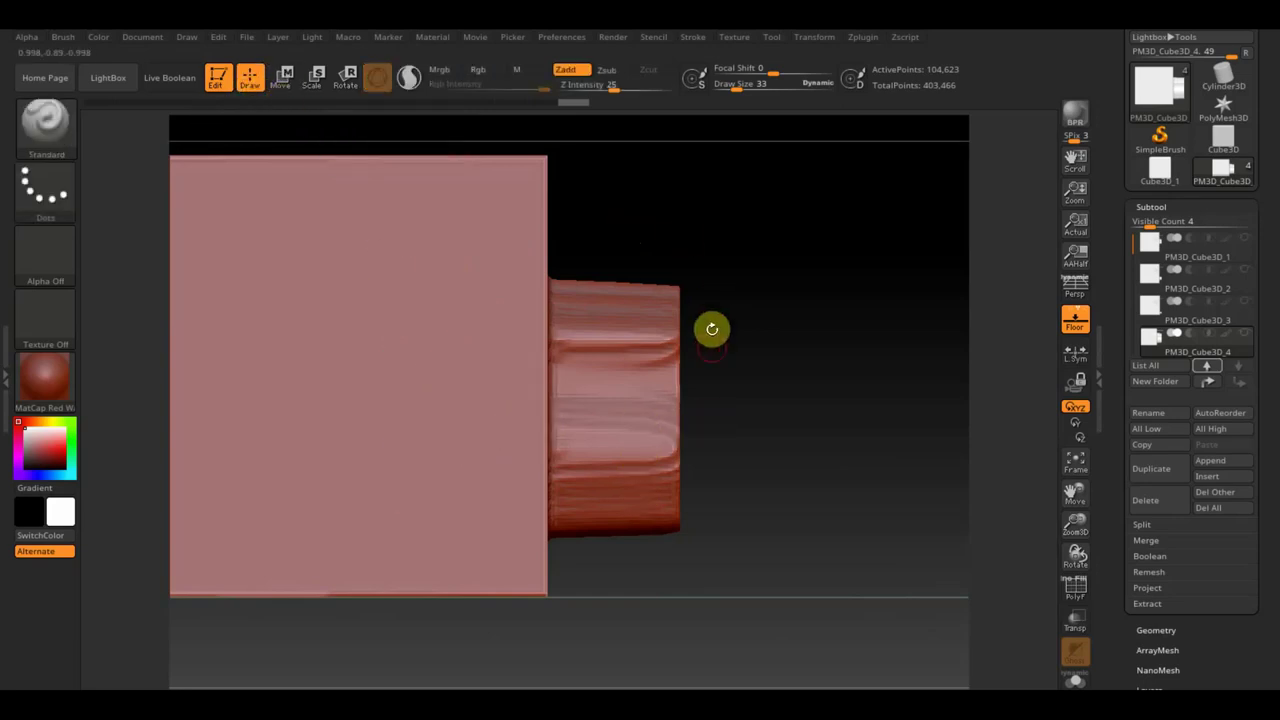
pyautogui.press('ctrl')
pyautogui.keyDown('ctrl'); pyautogui.moveTo(811, 630); pyautogui.dragTo(586, 230); pyautogui.keyUp('ctrl')
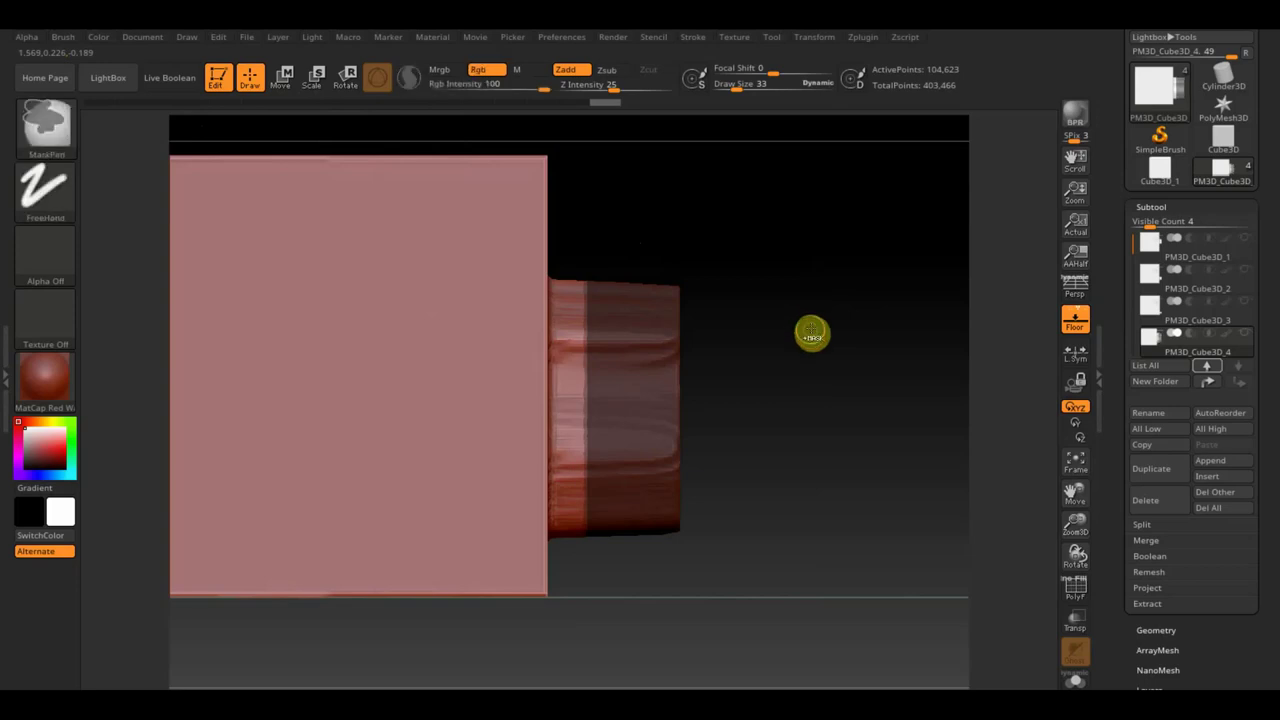
pyautogui.keyDown('ctrl'); pyautogui.moveTo(812, 333); pyautogui.dragTo(812, 335); pyautogui.keyUp('ctrl')
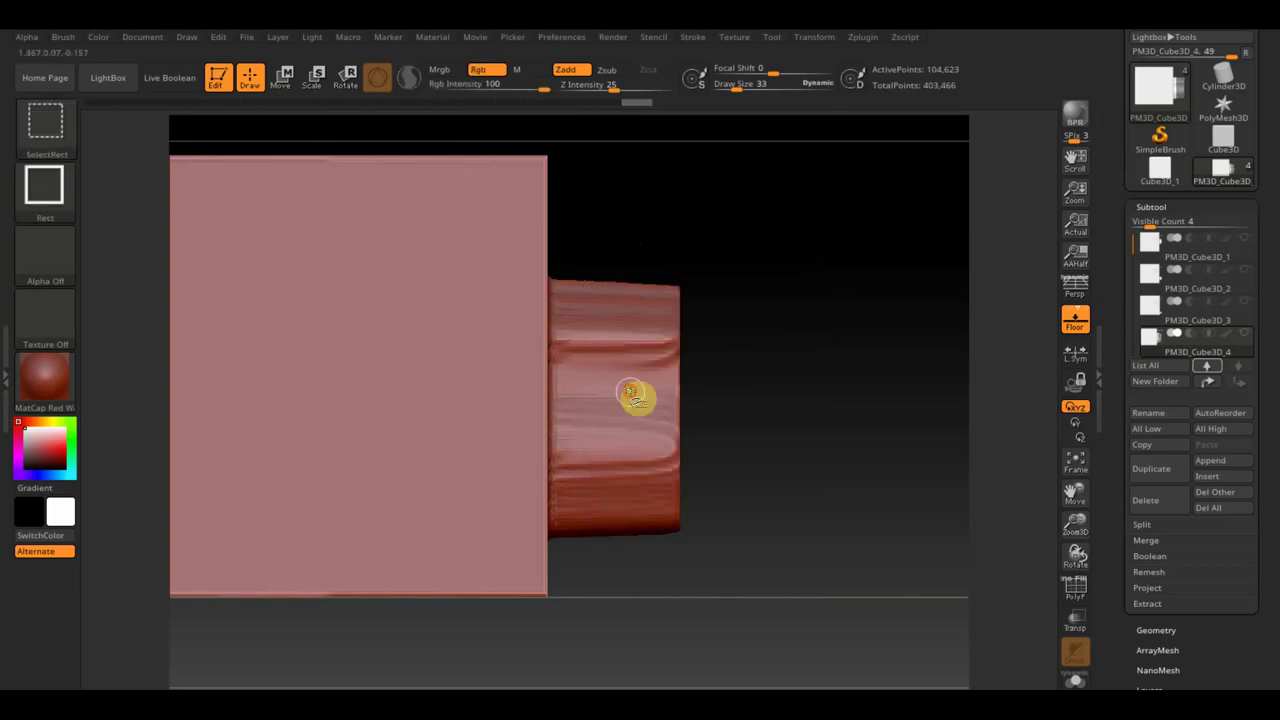
pyautogui.keyDown('ctrl'); pyautogui.keyDown('shift'); pyautogui.click(629, 390); pyautogui.keyUp('shift'); pyautogui.keyUp('ctrl')
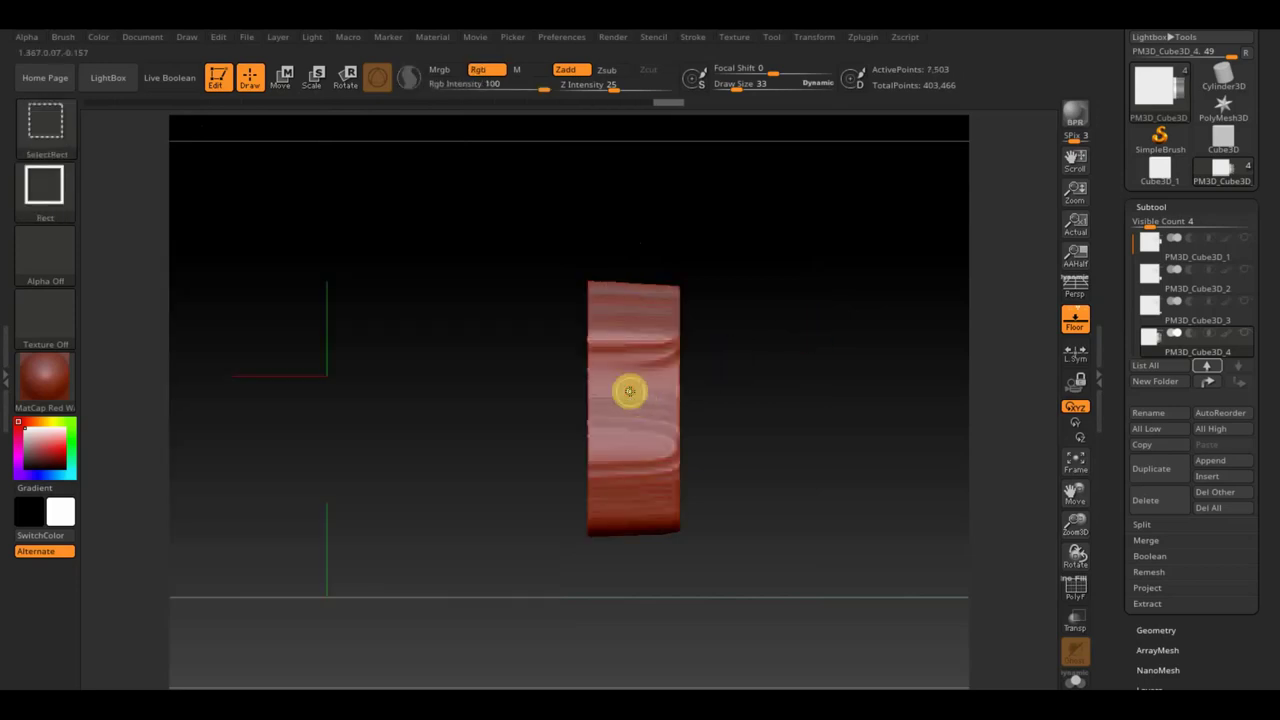
# Delete the hidden pink geometry and slide the cylinder left along X by about -1.23
pyautogui.click(1155, 630)
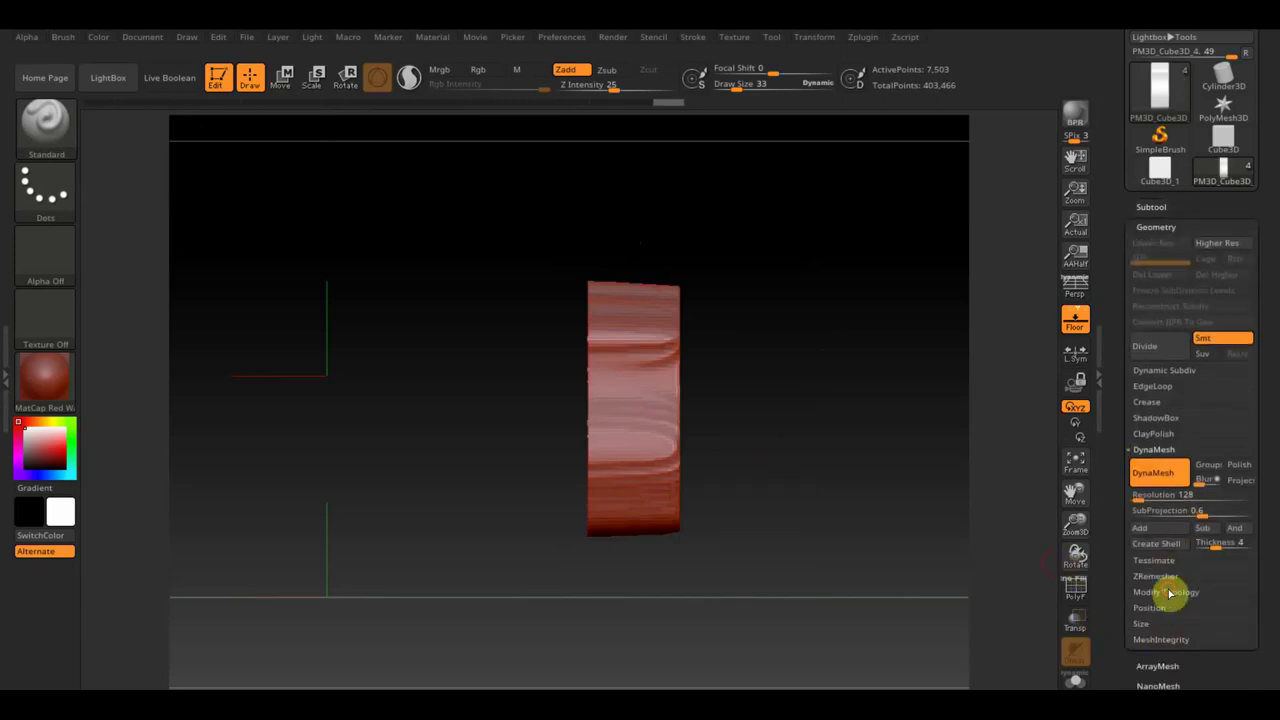
pyautogui.click(1168, 593)
pyautogui.click(1168, 568)
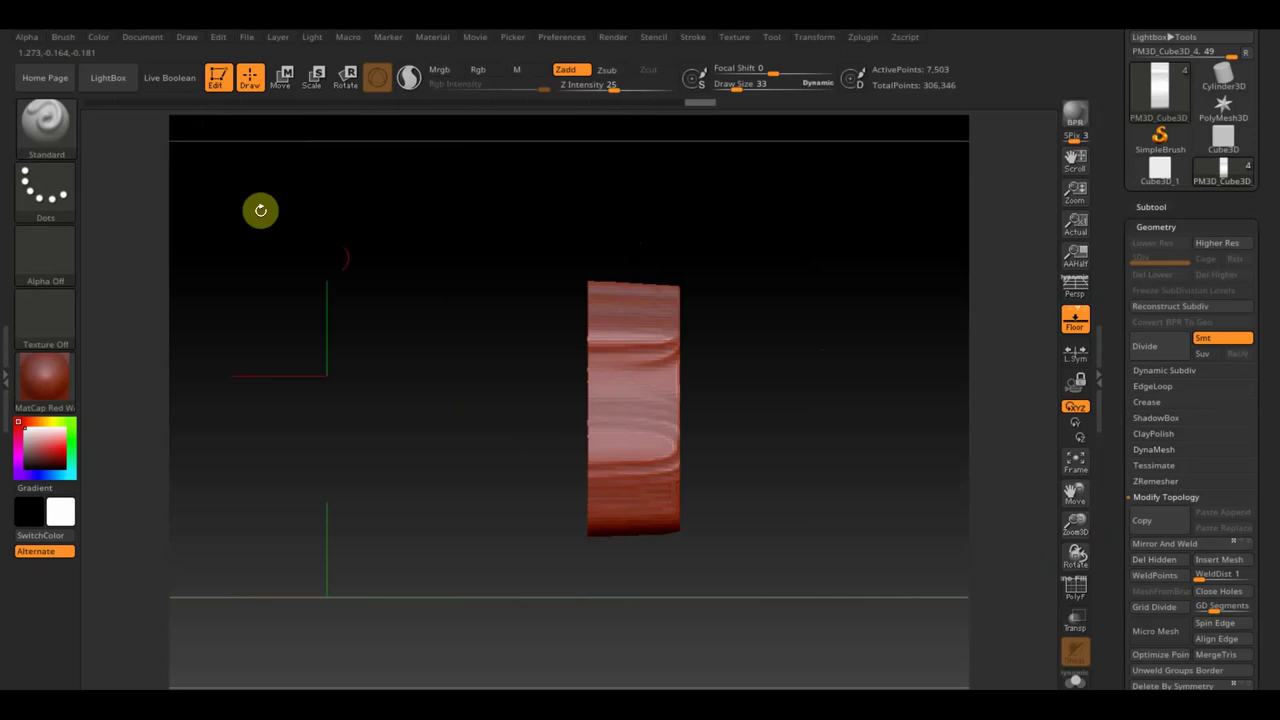
pyautogui.click(280, 77)
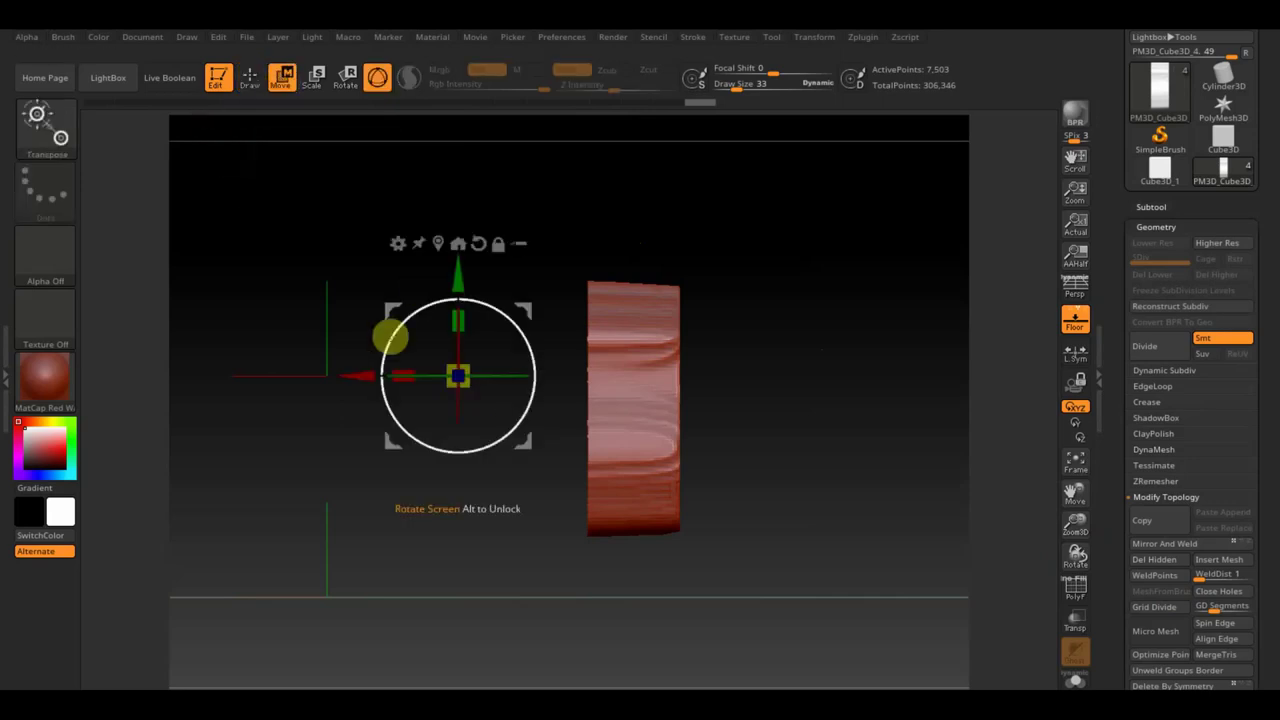
pyautogui.moveTo(360, 376); pyautogui.dragTo(87, 378)
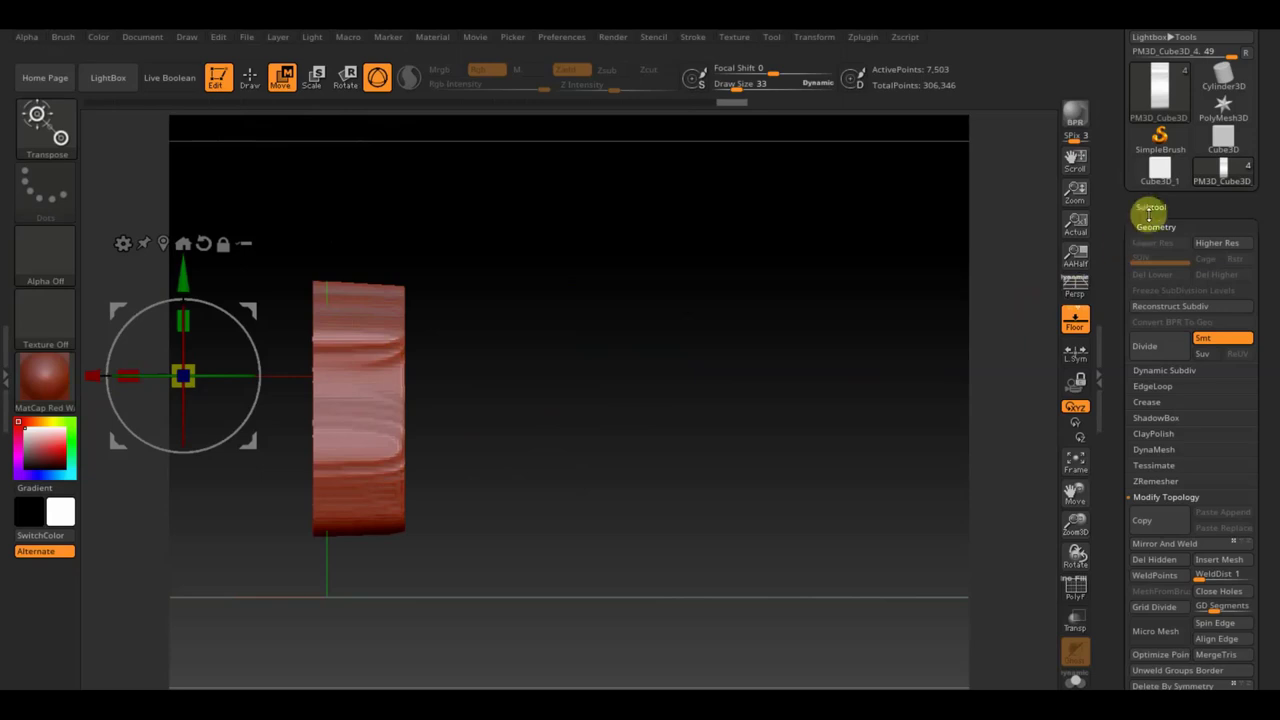
# On the third subtool, hide the pink box and delete it, keeping the small red piece
pyautogui.click(1152, 207)
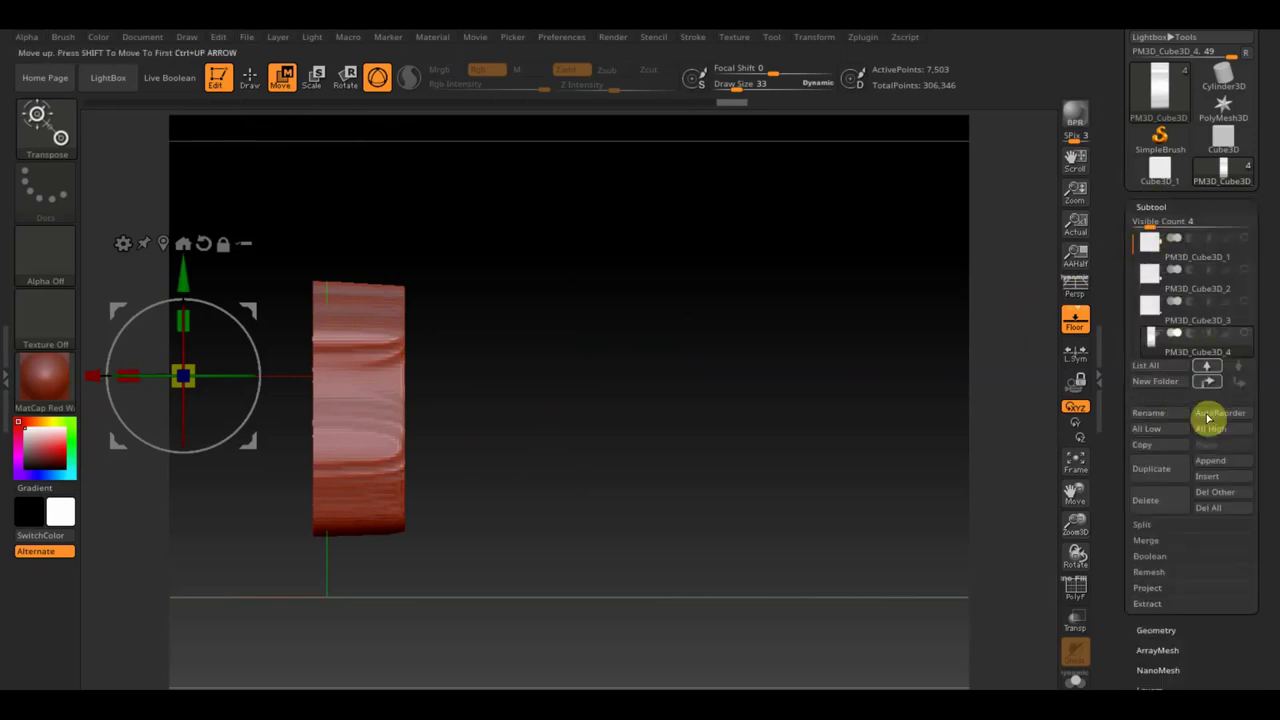
pyautogui.click(1207, 372)
pyautogui.press('ctrl')
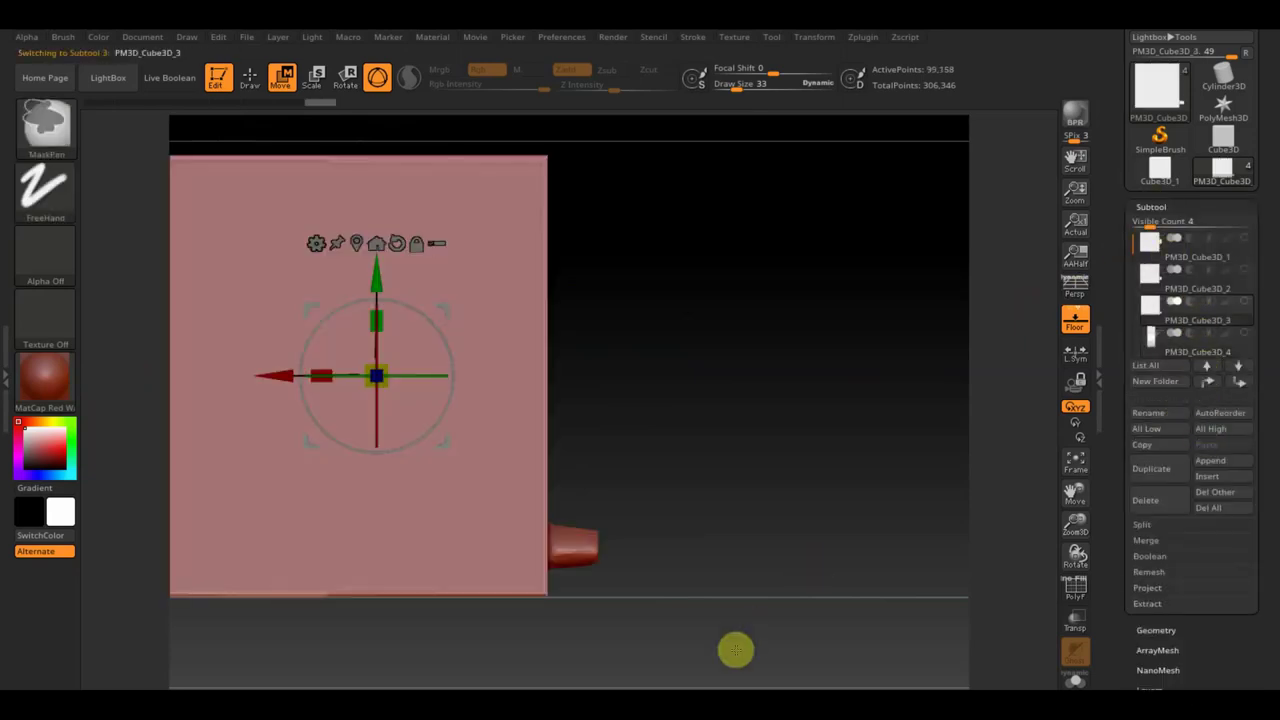
pyautogui.keyDown('ctrl'); pyautogui.moveTo(601, 551); pyautogui.dragTo(561, 502); pyautogui.keyUp('ctrl')
pyautogui.press('ctrl')
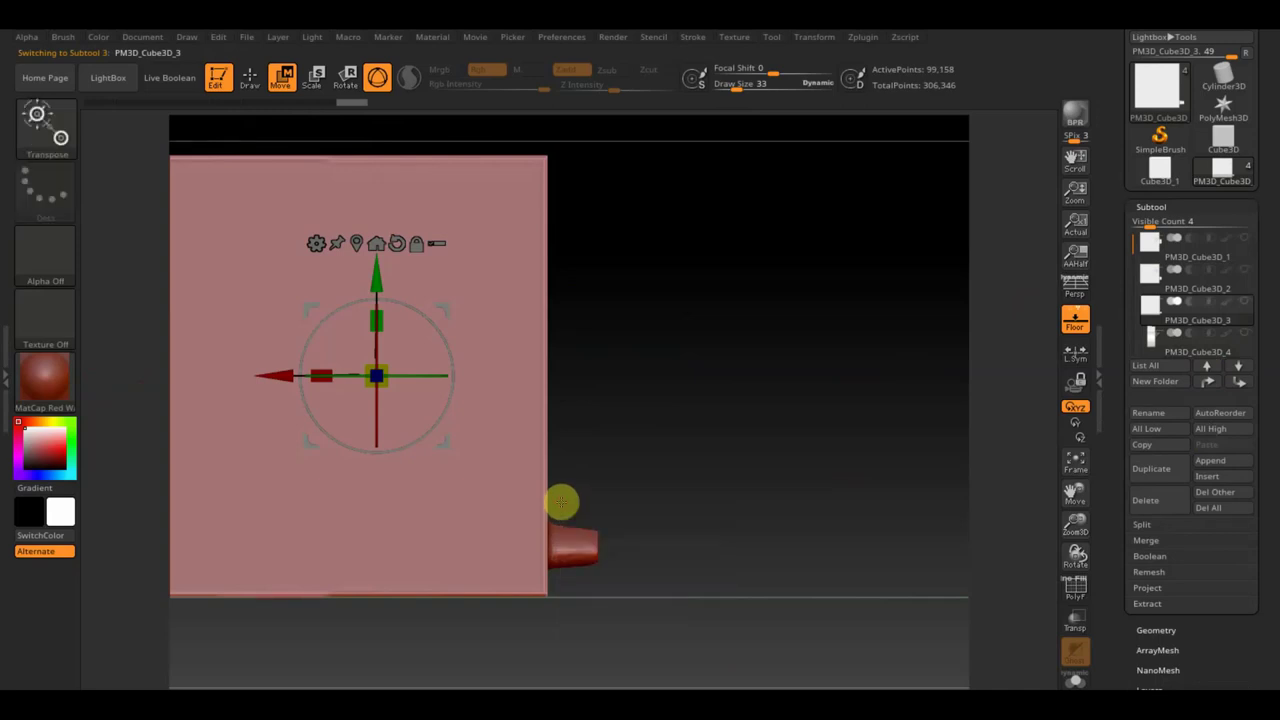
pyautogui.hotkey('ctrl', 'shift')
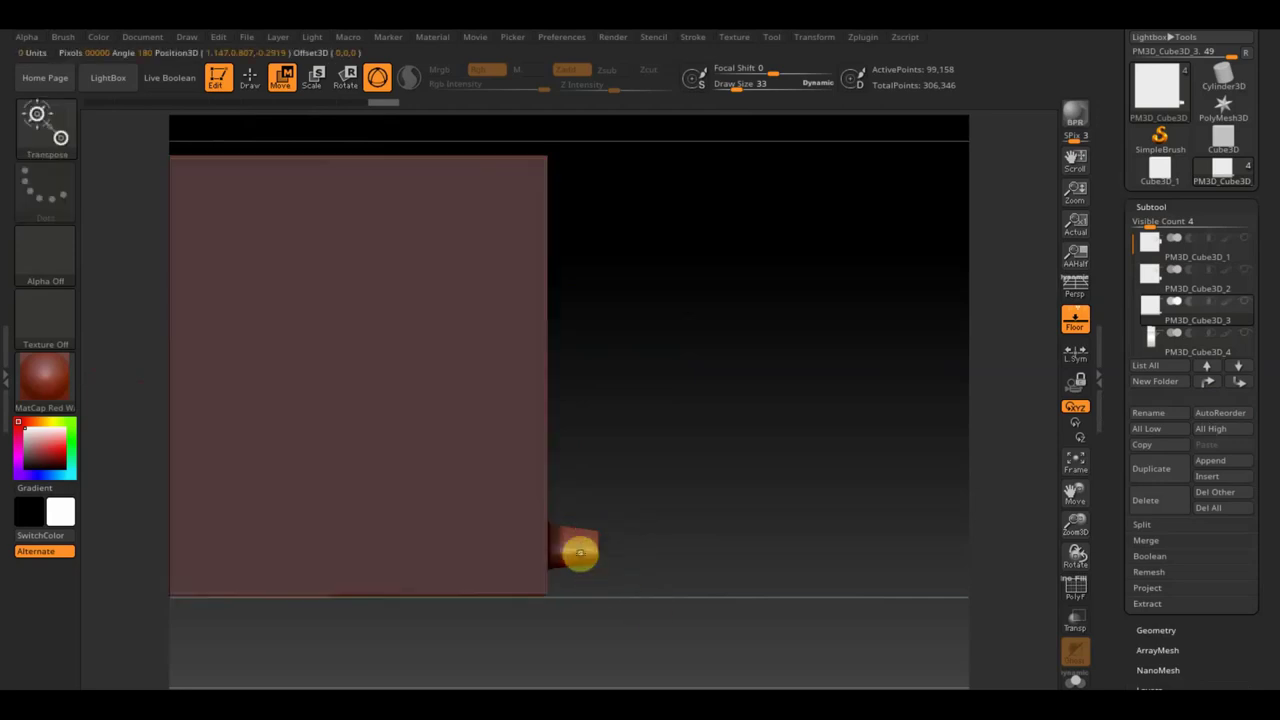
pyautogui.click(580, 553)
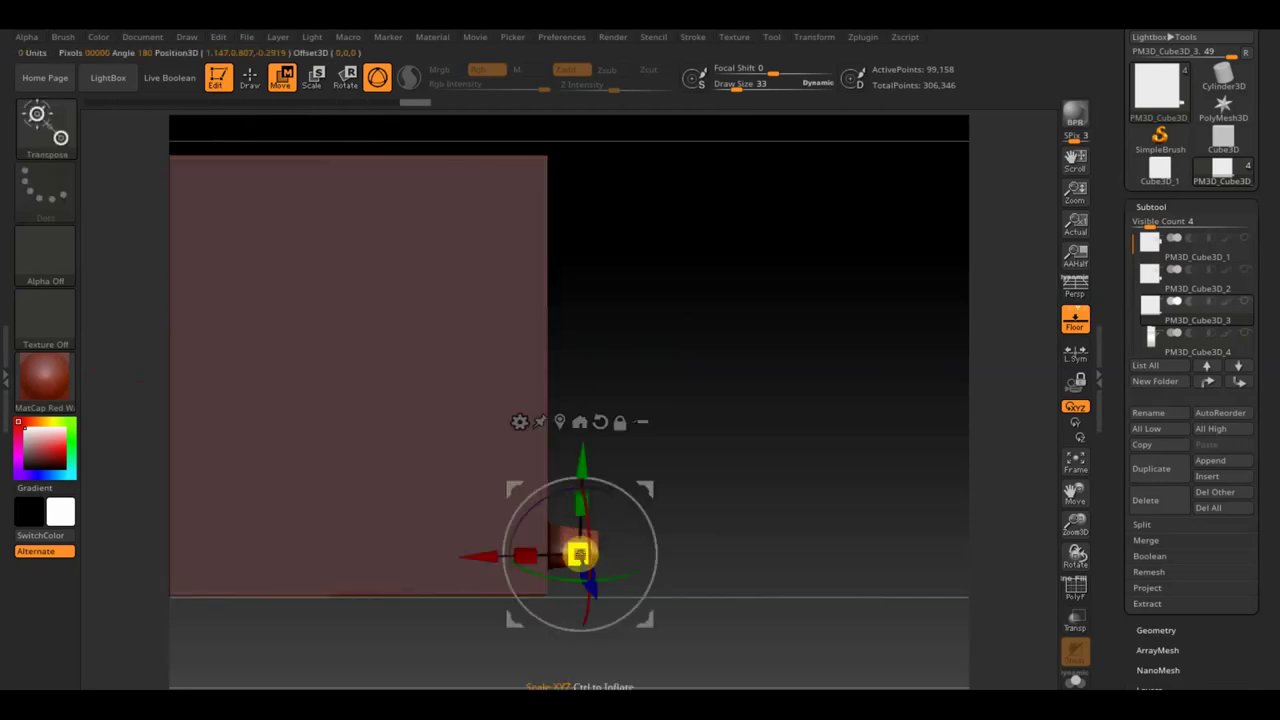
pyautogui.click(580, 553)
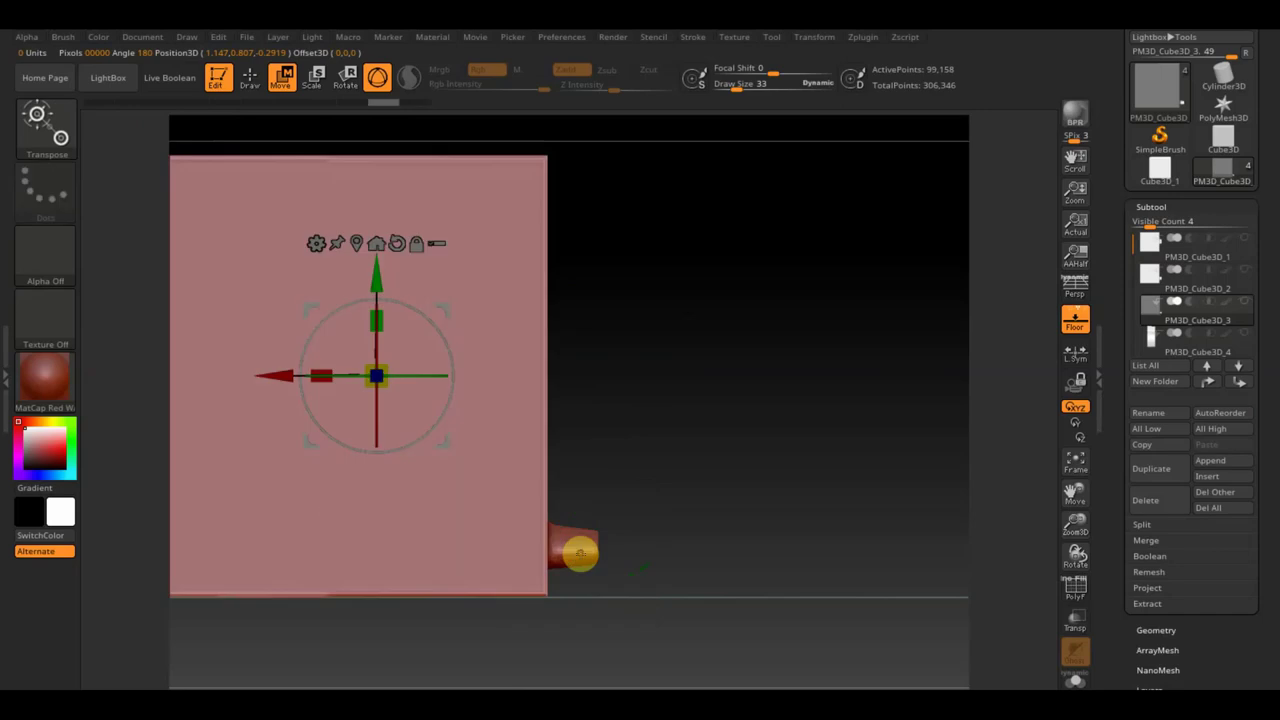
pyautogui.click(258, 88)
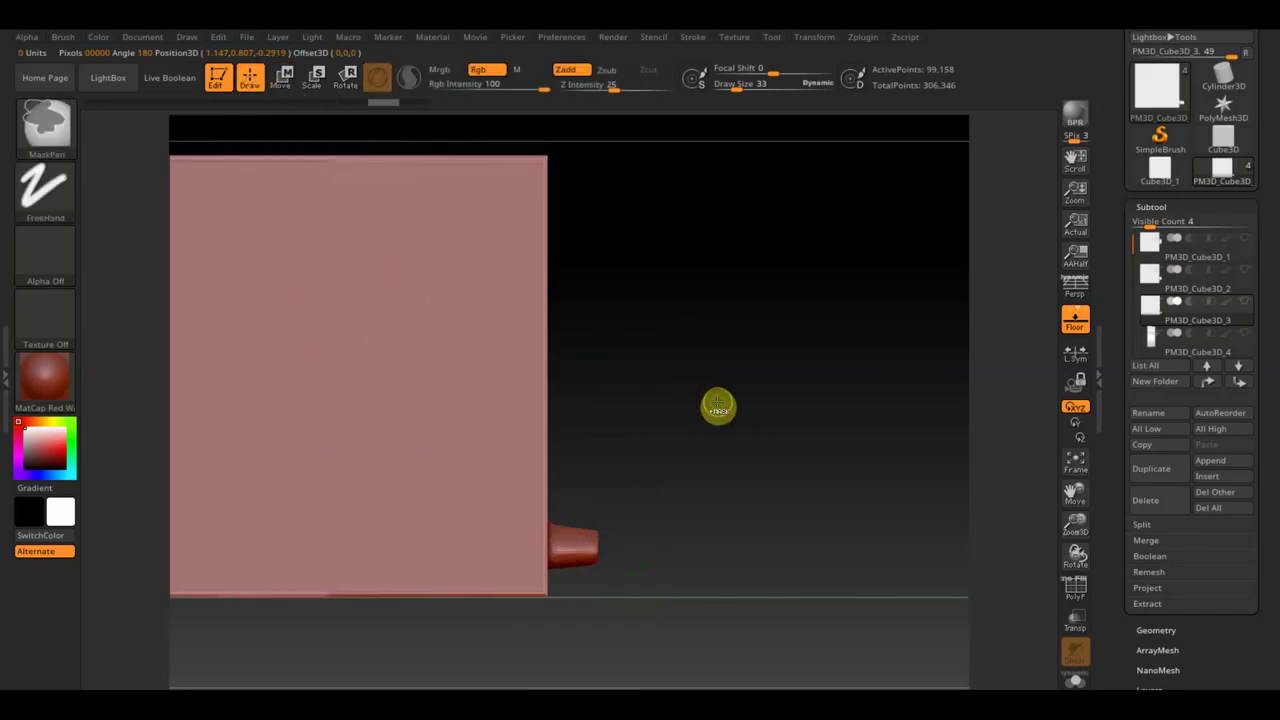
pyautogui.hotkey('ctrl', 'shift')
pyautogui.keyDown('ctrl'); pyautogui.keyDown('shift'); pyautogui.click(580, 545); pyautogui.keyUp('shift'); pyautogui.keyUp('ctrl')
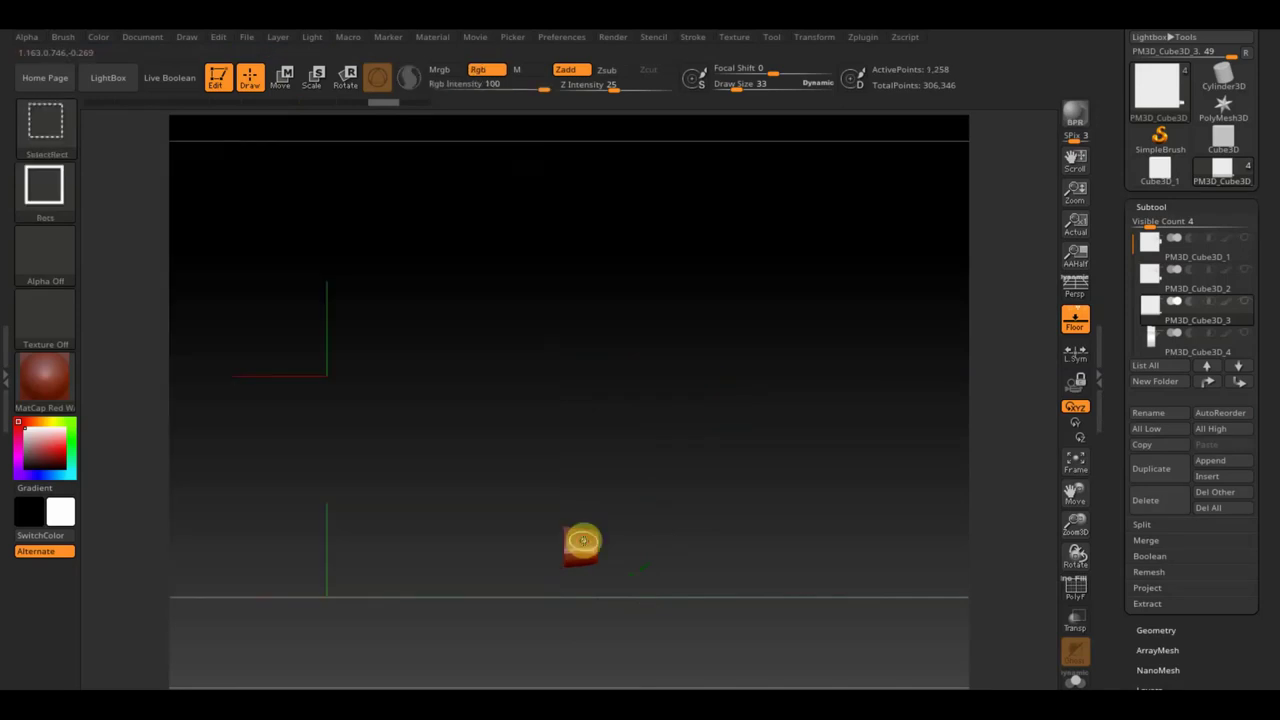
pyautogui.click(1162, 631)
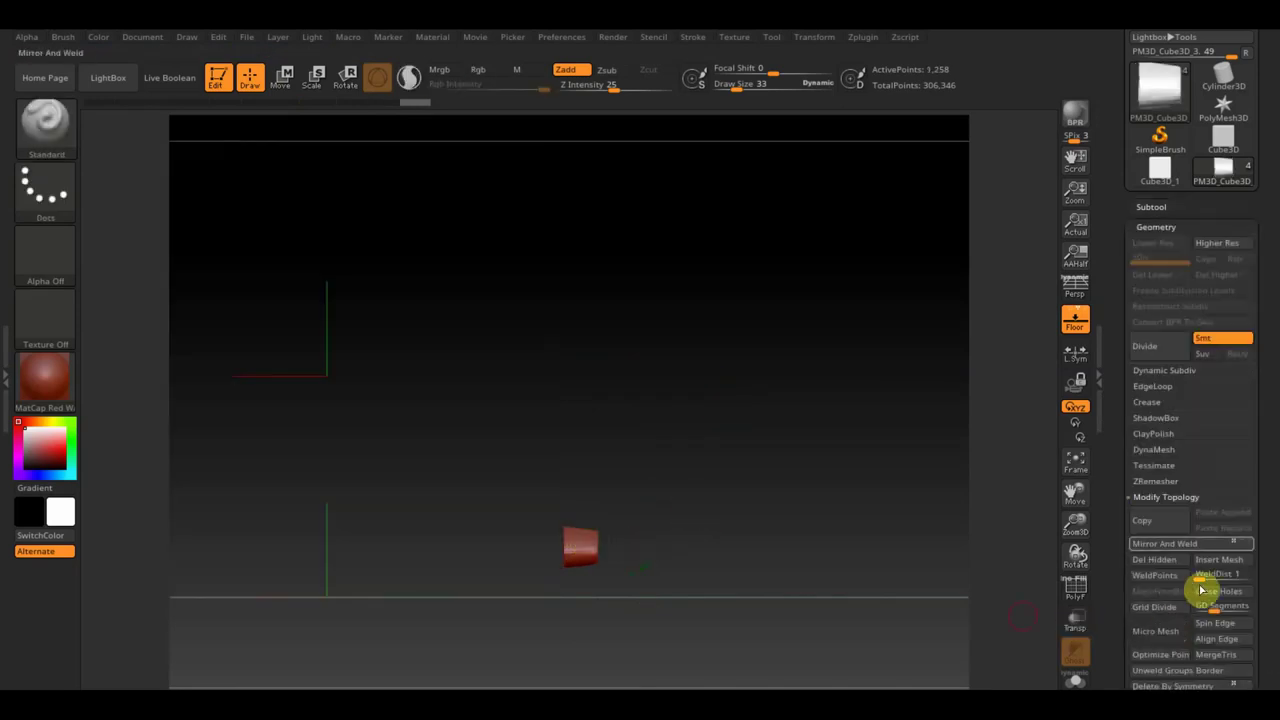
pyautogui.click(1177, 556)
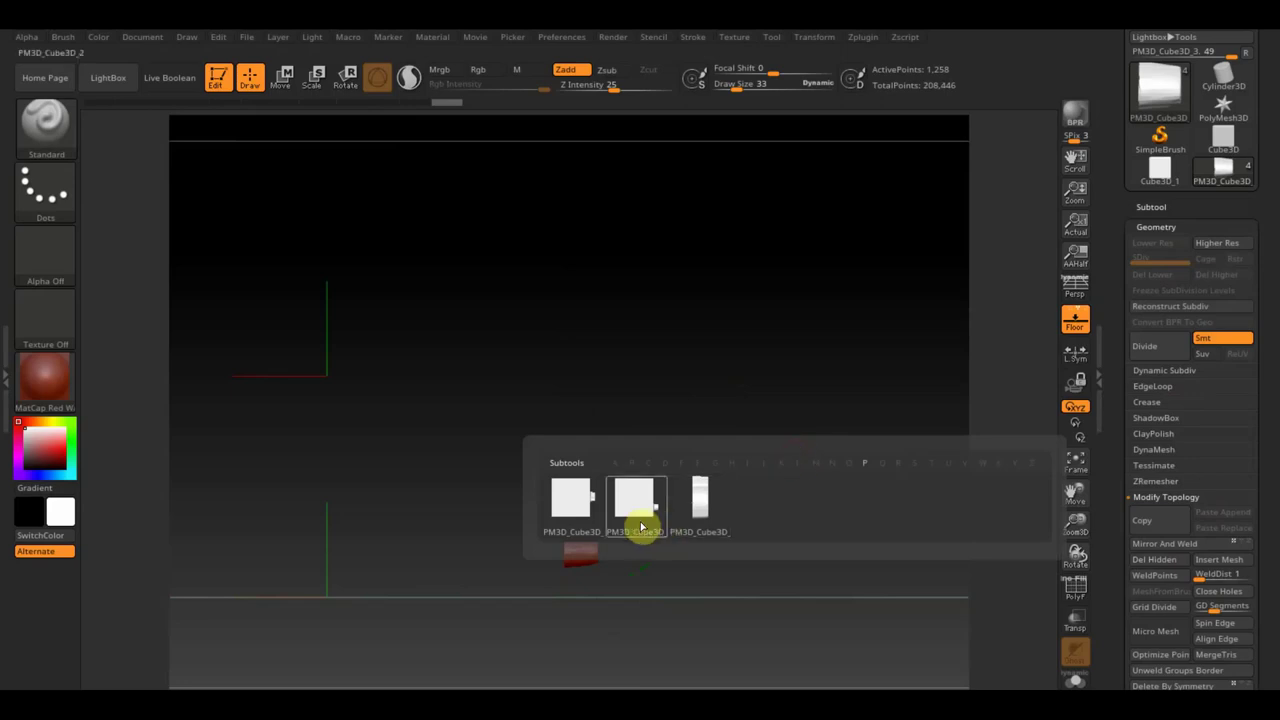
# On the second subtool, hide and delete the pink cube, keeping the red cylinder
pyautogui.click(638, 521)
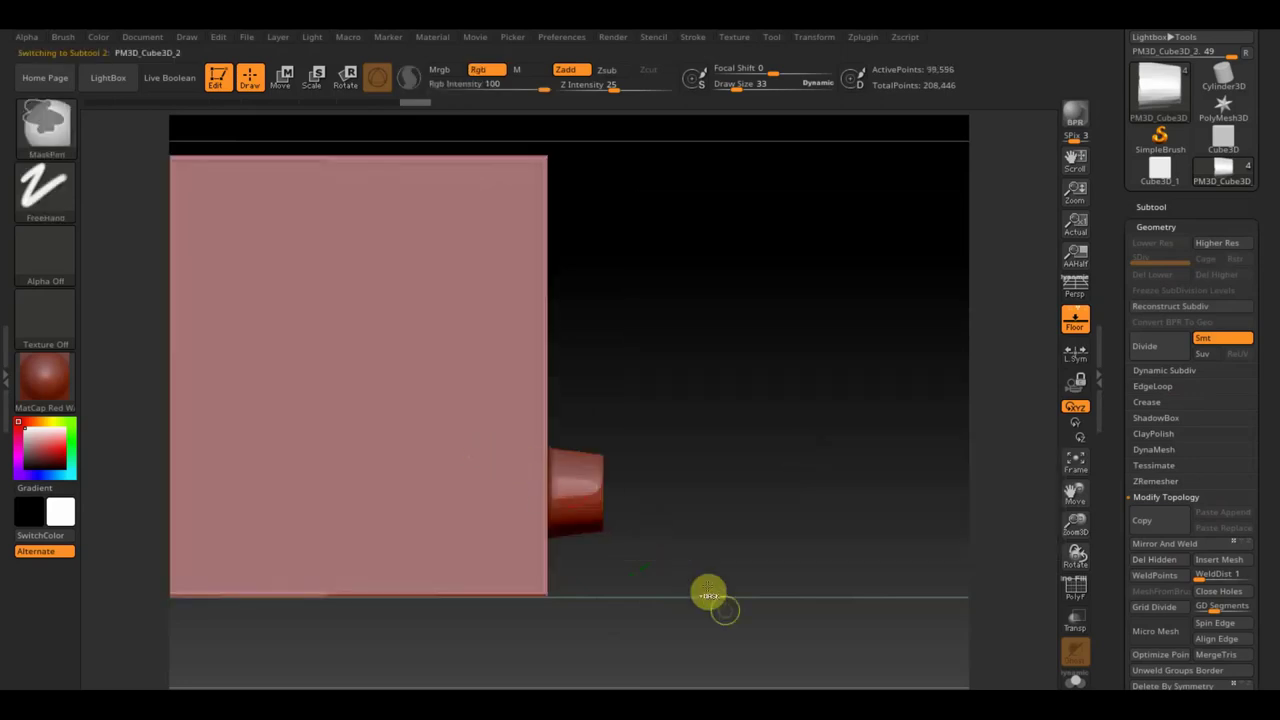
pyautogui.keyDown('ctrl'); pyautogui.moveTo(698, 586); pyautogui.dragTo(561, 417); pyautogui.keyUp('ctrl')
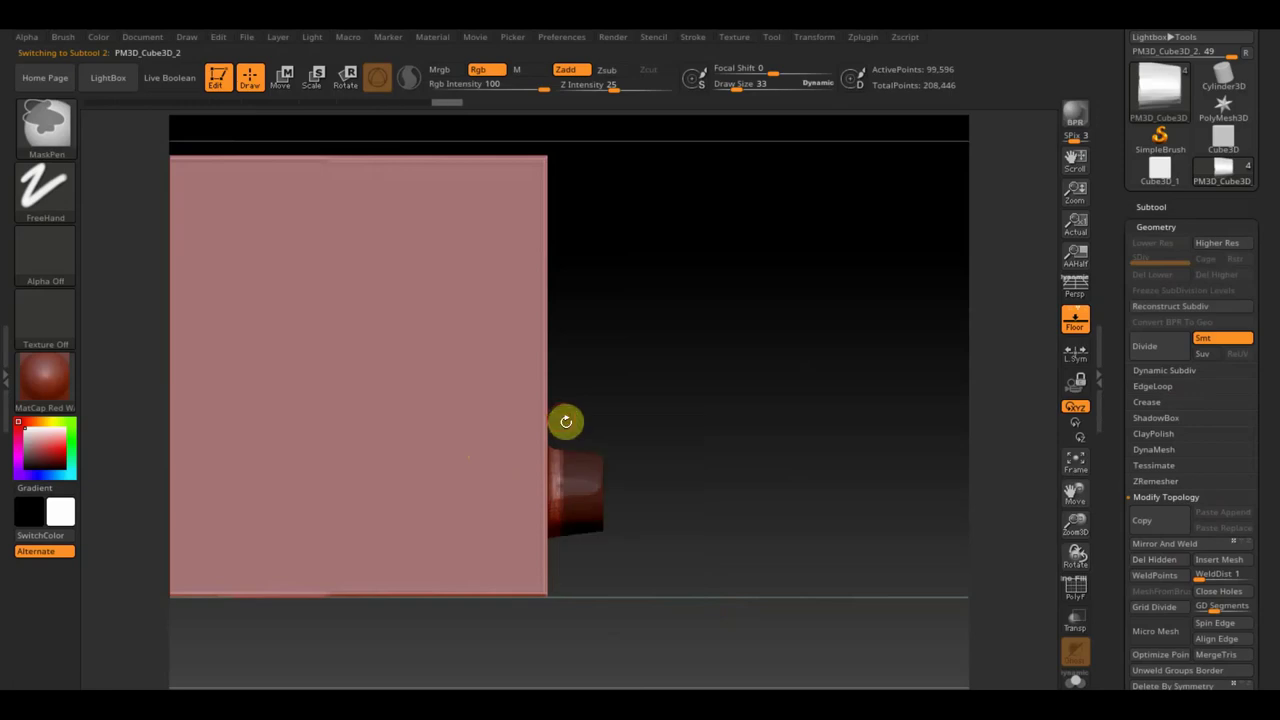
pyautogui.keyDown('ctrl'); pyautogui.click(703, 427); pyautogui.keyUp('ctrl')
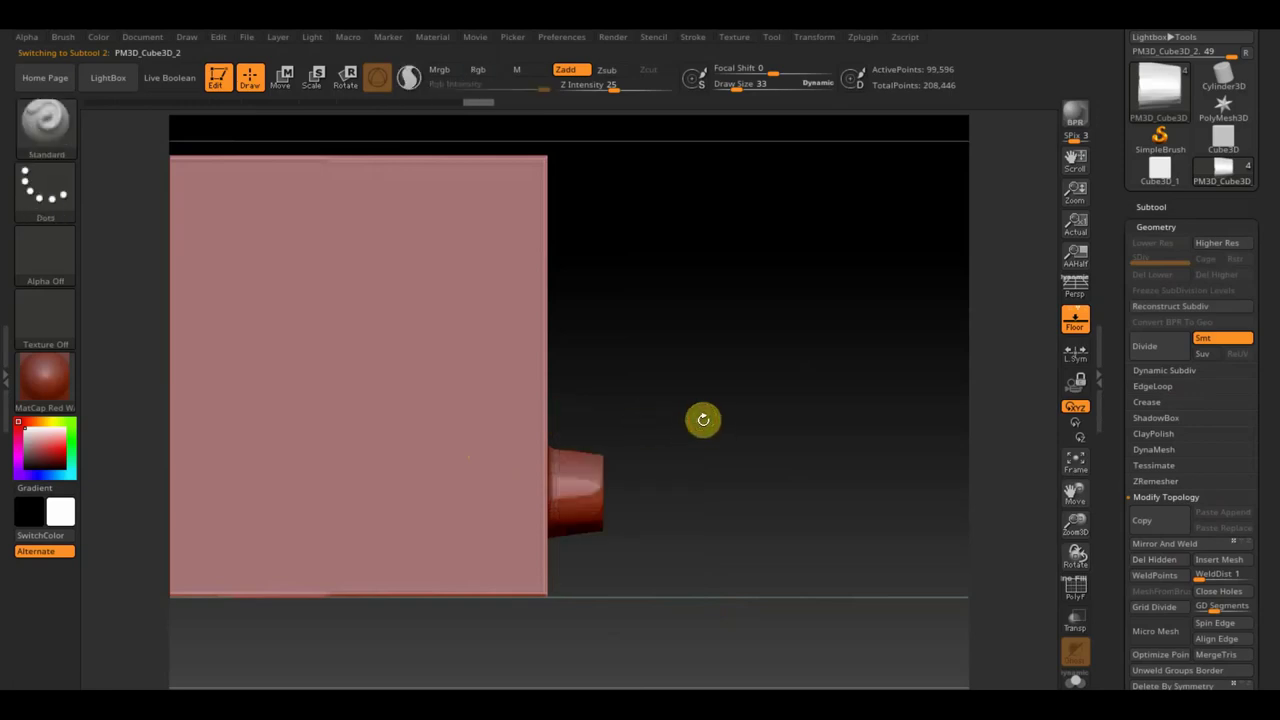
pyautogui.keyDown('ctrl'); pyautogui.keyDown('shift'); pyautogui.click(590, 496); pyautogui.keyUp('shift'); pyautogui.keyUp('ctrl')
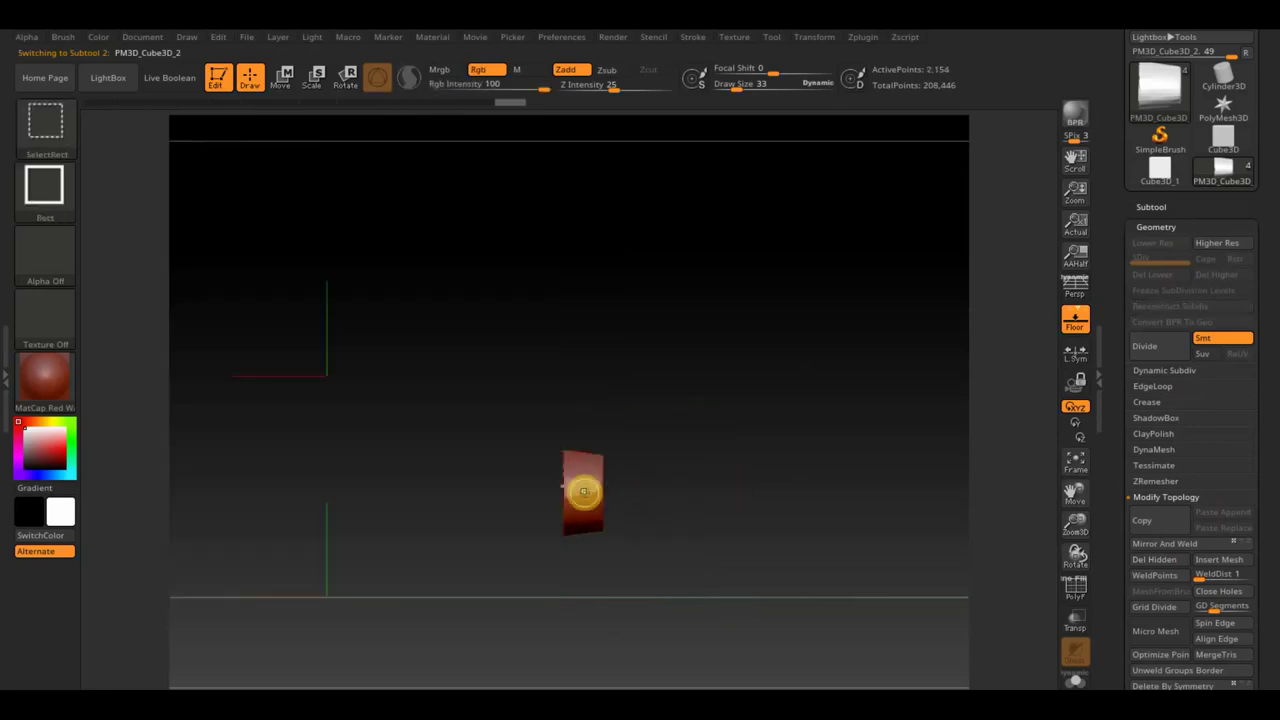
pyautogui.click(1150, 560)
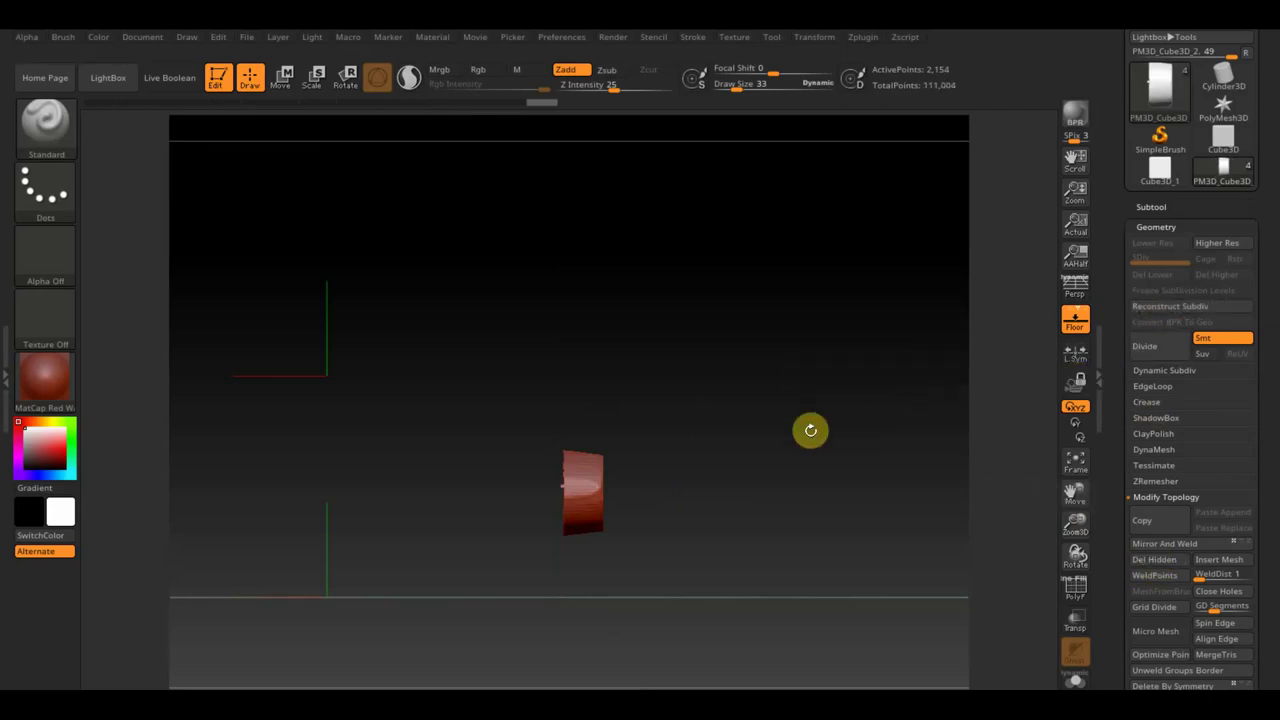
# On the first subtool, hide and delete the large body, leaving a 3,026-point red piece
pyautogui.press('n')
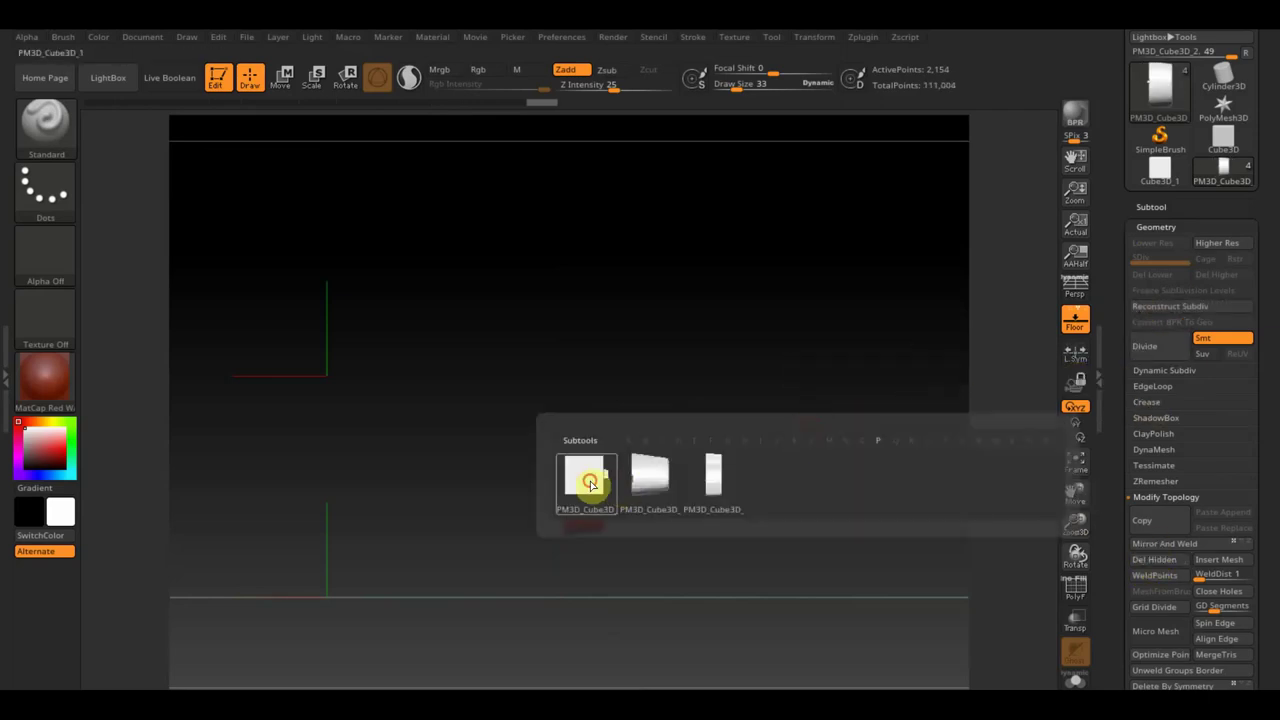
pyautogui.click(586, 478)
pyautogui.press('ctrl')
pyautogui.keyDown('ctrl'); pyautogui.moveTo(665, 465); pyautogui.dragTo(561, 273); pyautogui.keyUp('ctrl')
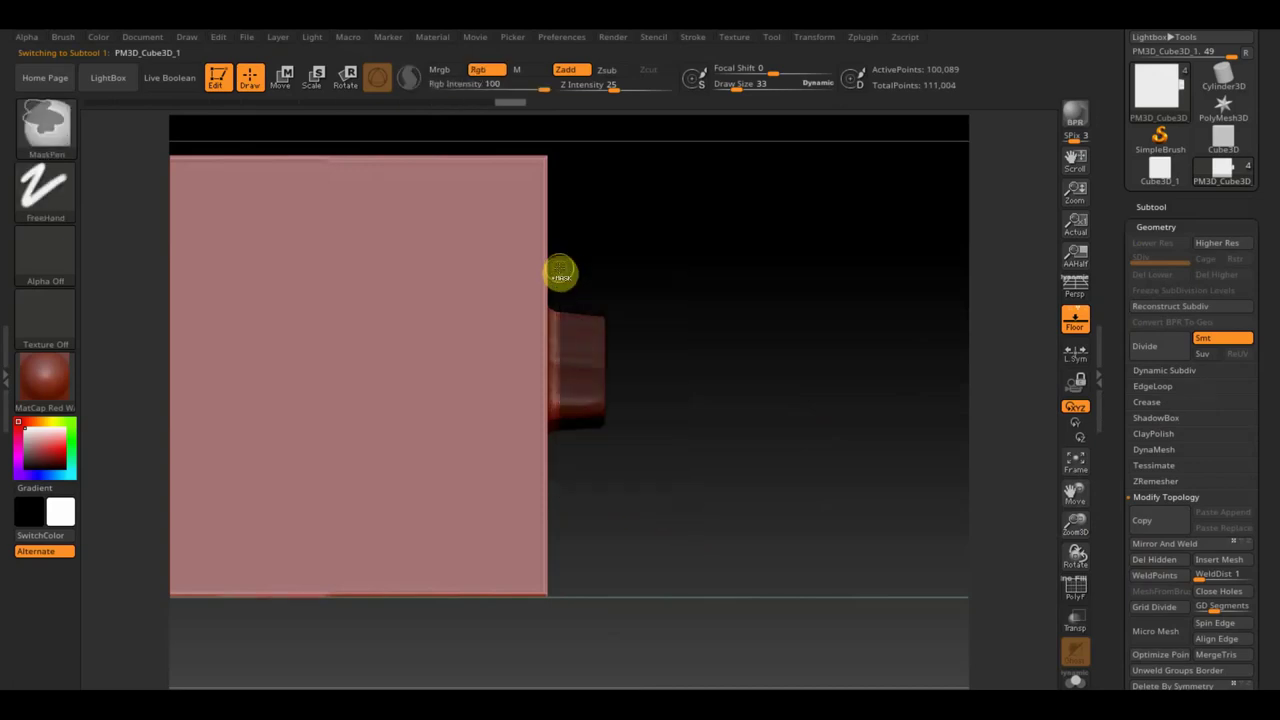
pyautogui.hotkey('ctrl', 'shift')
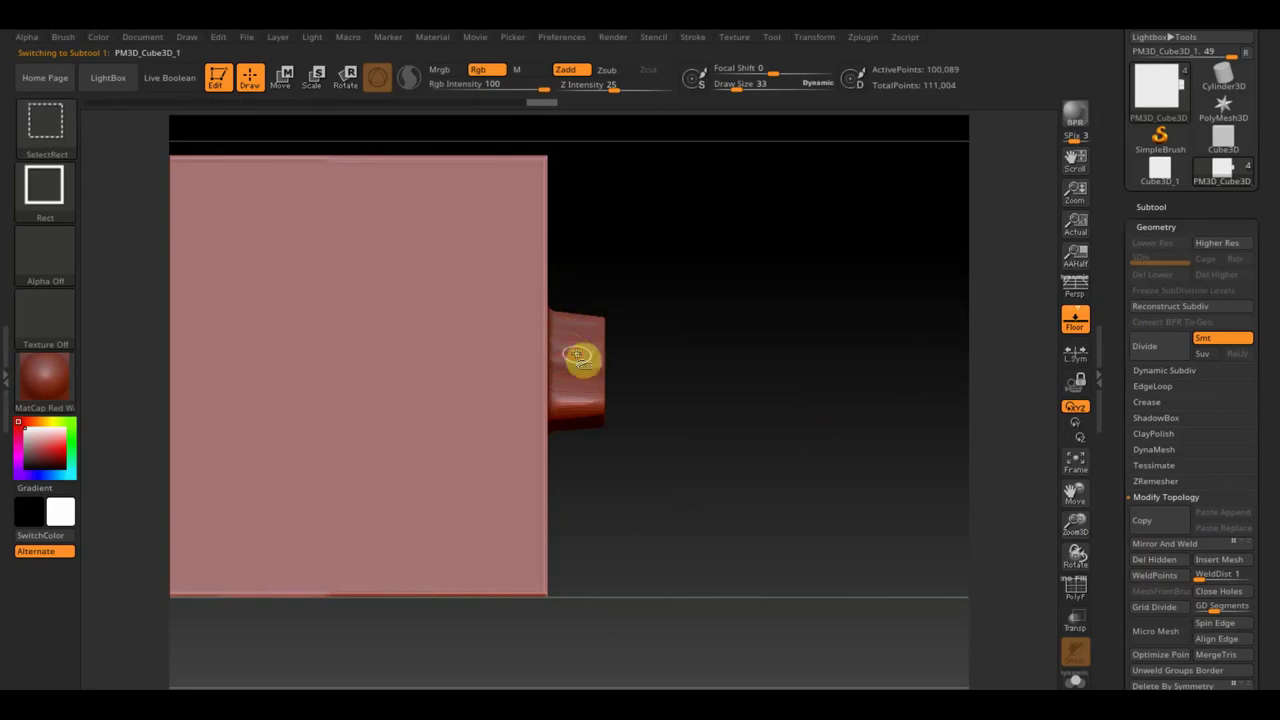
pyautogui.keyDown('ctrl'); pyautogui.keyDown('shift'); pyautogui.click(577, 357); pyautogui.keyUp('shift'); pyautogui.keyUp('ctrl')
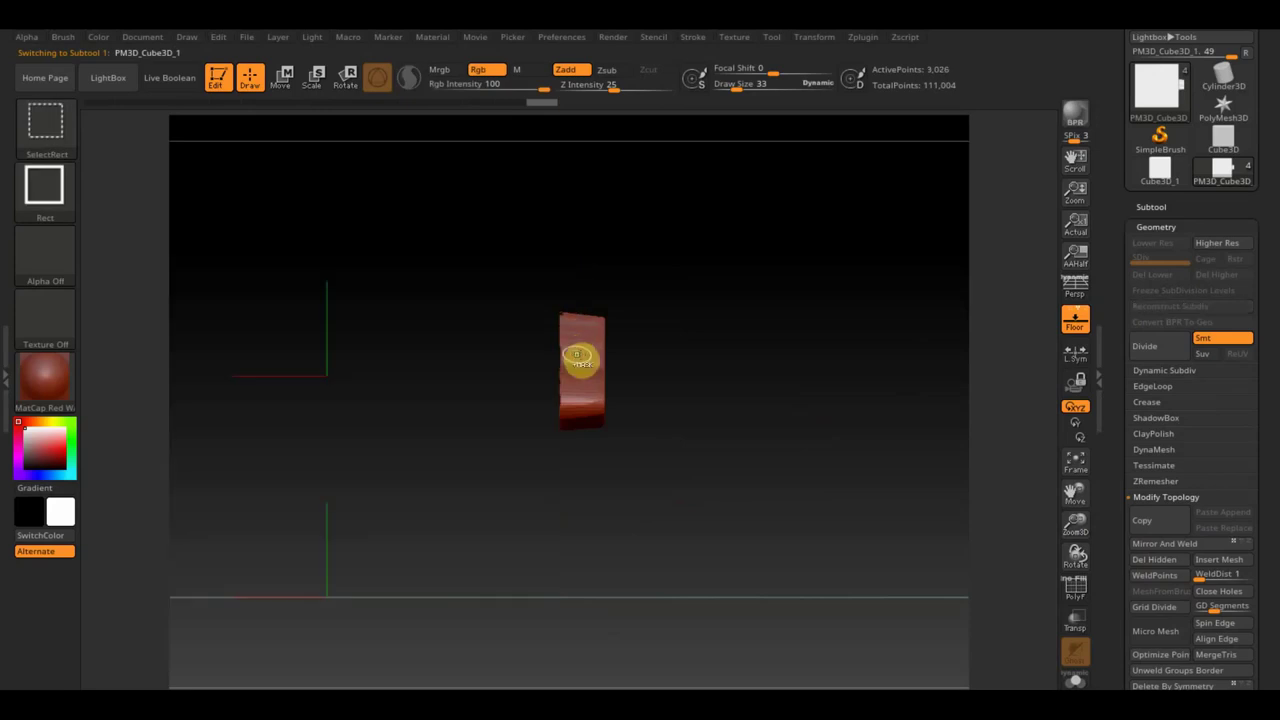
pyautogui.click(1161, 564)
pyautogui.click(1151, 206)
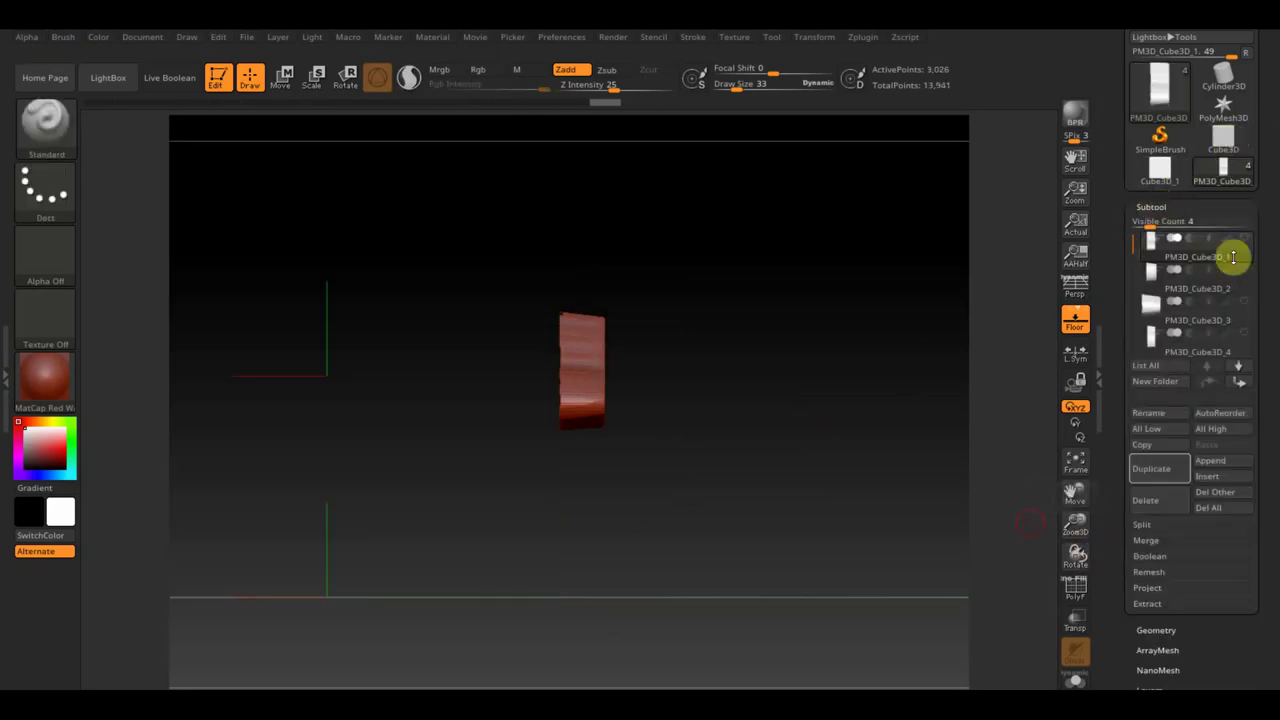
# Show all subtools, tilt the middle piece slightly around Z, and slide it left onto the body
pyautogui.keyDown('shift'); pyautogui.click(1245, 240); pyautogui.keyUp('shift')
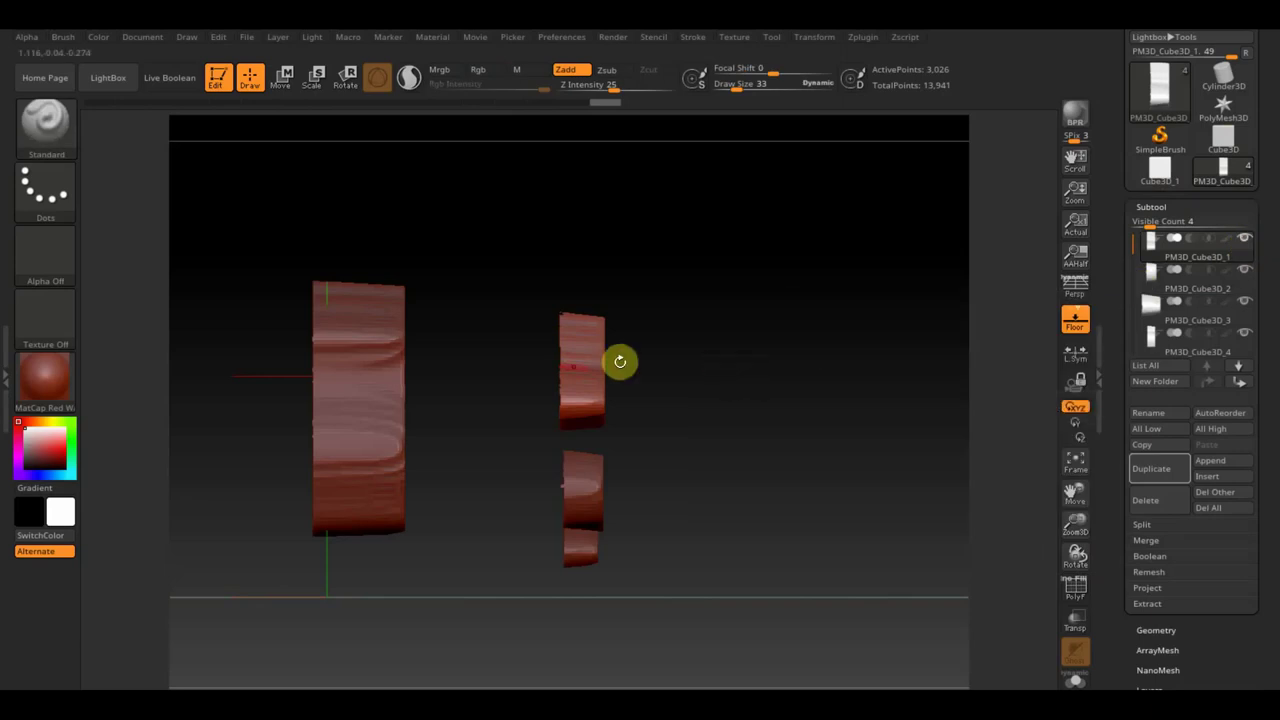
pyautogui.click(279, 77)
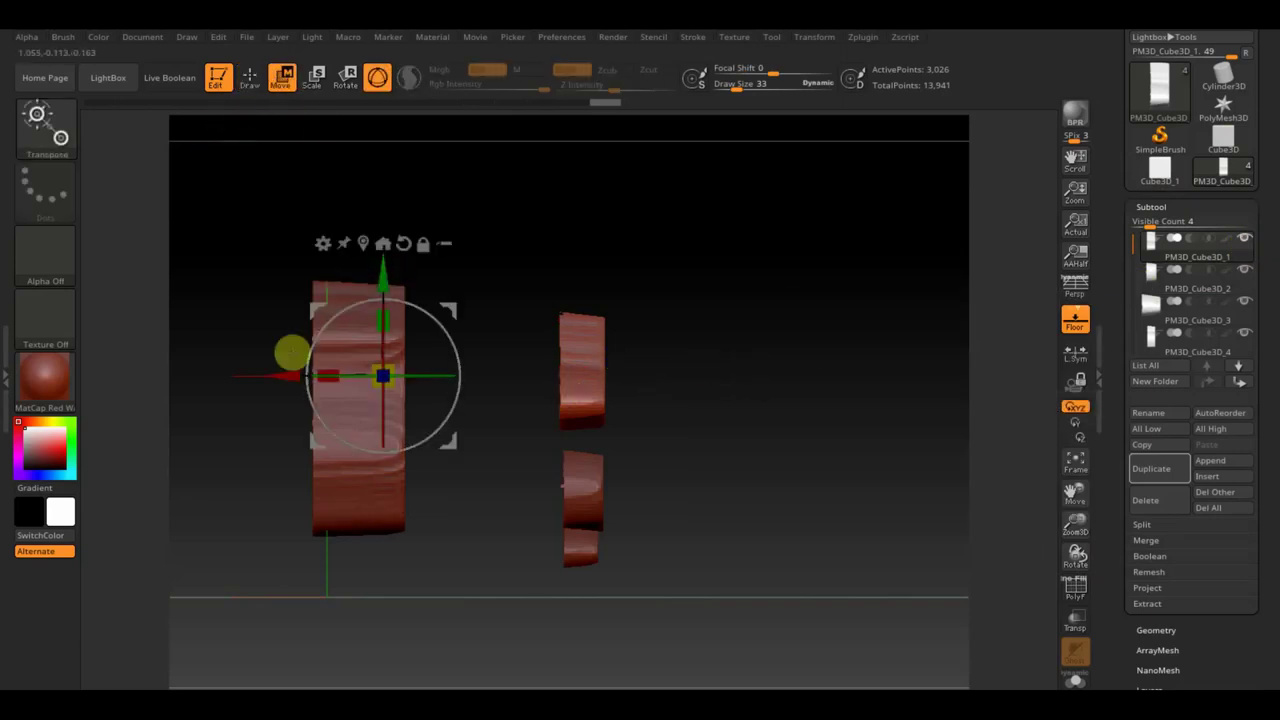
pyautogui.click(588, 374)
pyautogui.moveTo(586, 337)
pyautogui.mouseDown()
pyautogui.moveTo(802, 361)
pyautogui.moveTo(866, 346)
pyautogui.mouseUp()
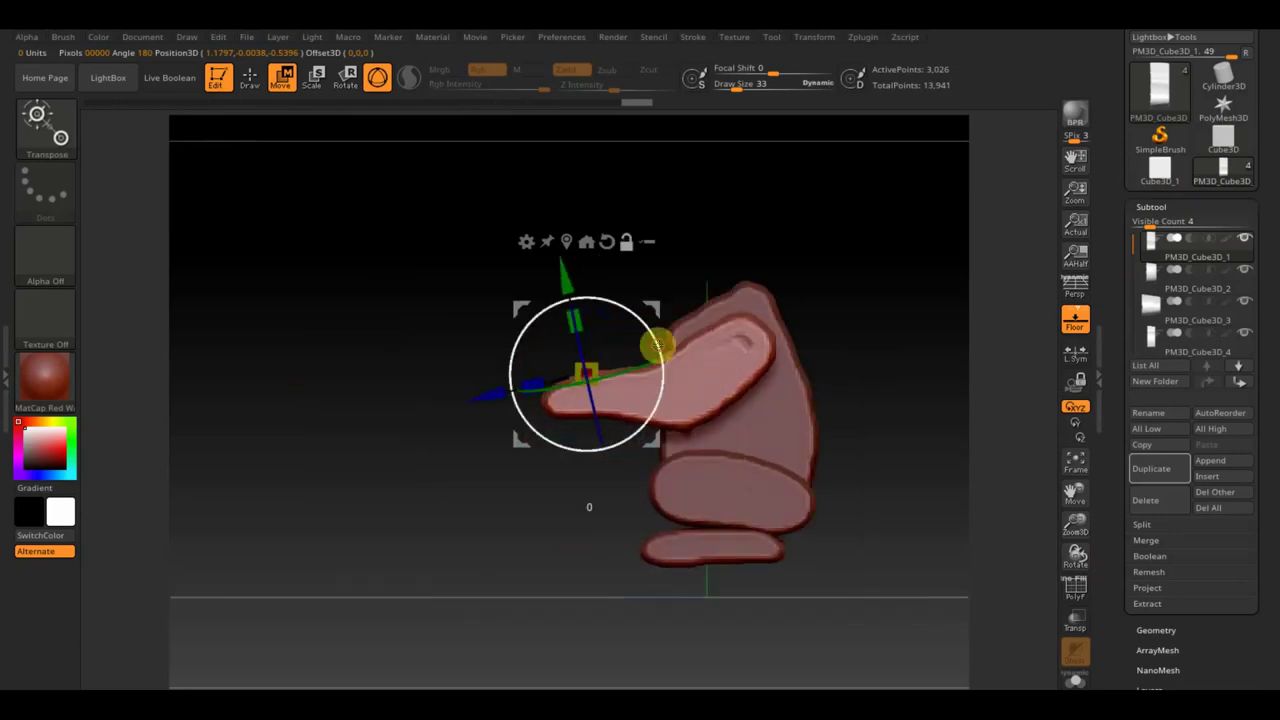
pyautogui.moveTo(657, 345); pyautogui.dragTo(697, 354)
pyautogui.moveTo(856, 337); pyautogui.dragTo(943, 340)
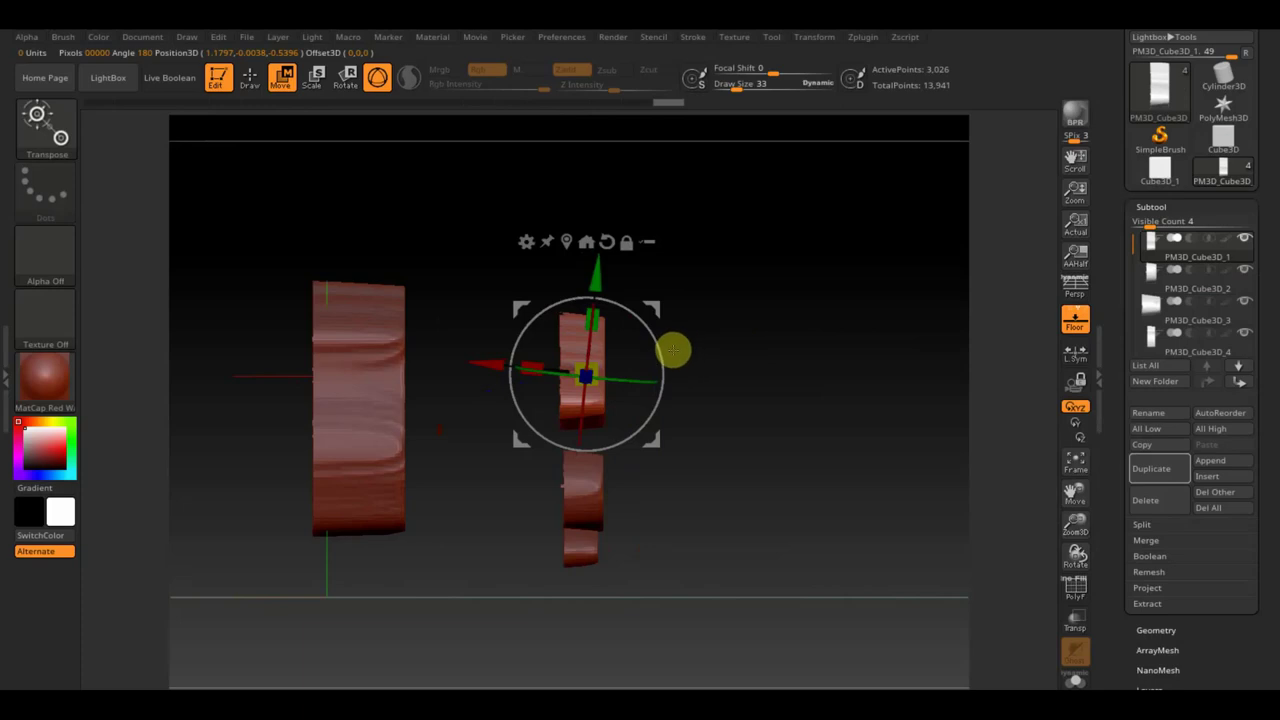
pyautogui.moveTo(657, 354); pyautogui.dragTo(663, 347)
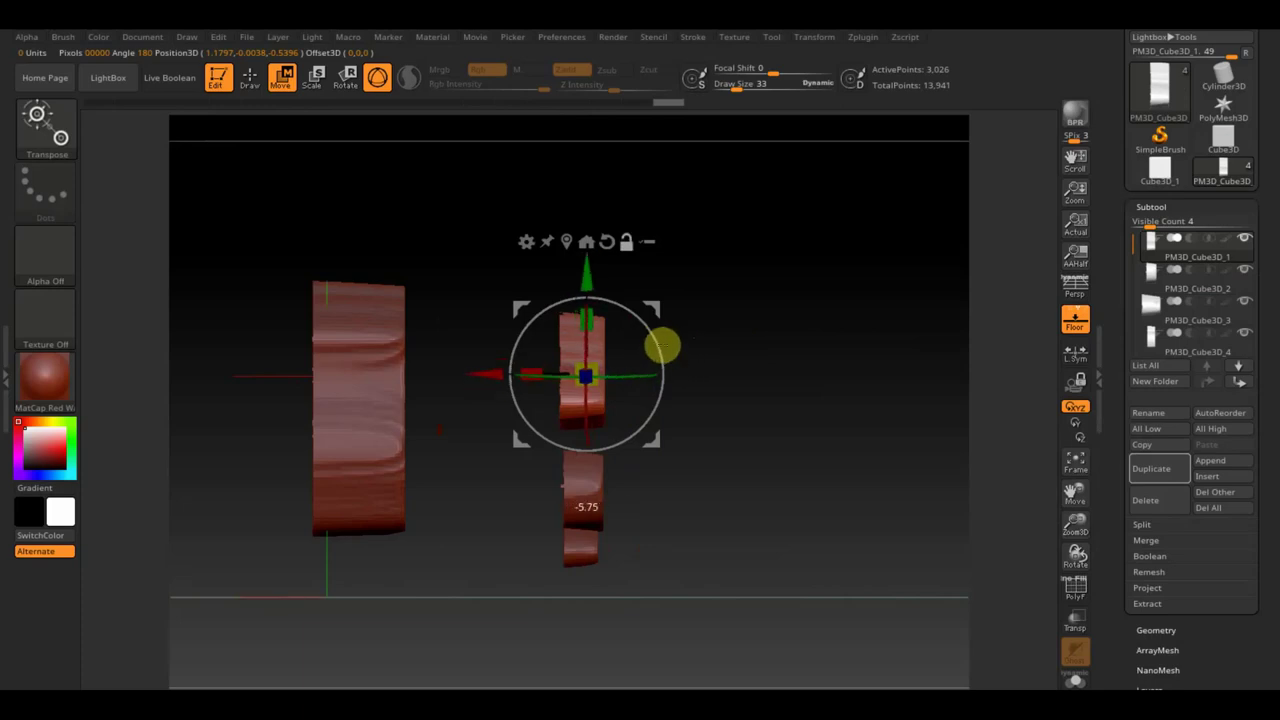
pyautogui.moveTo(662, 347); pyautogui.dragTo(668, 342)
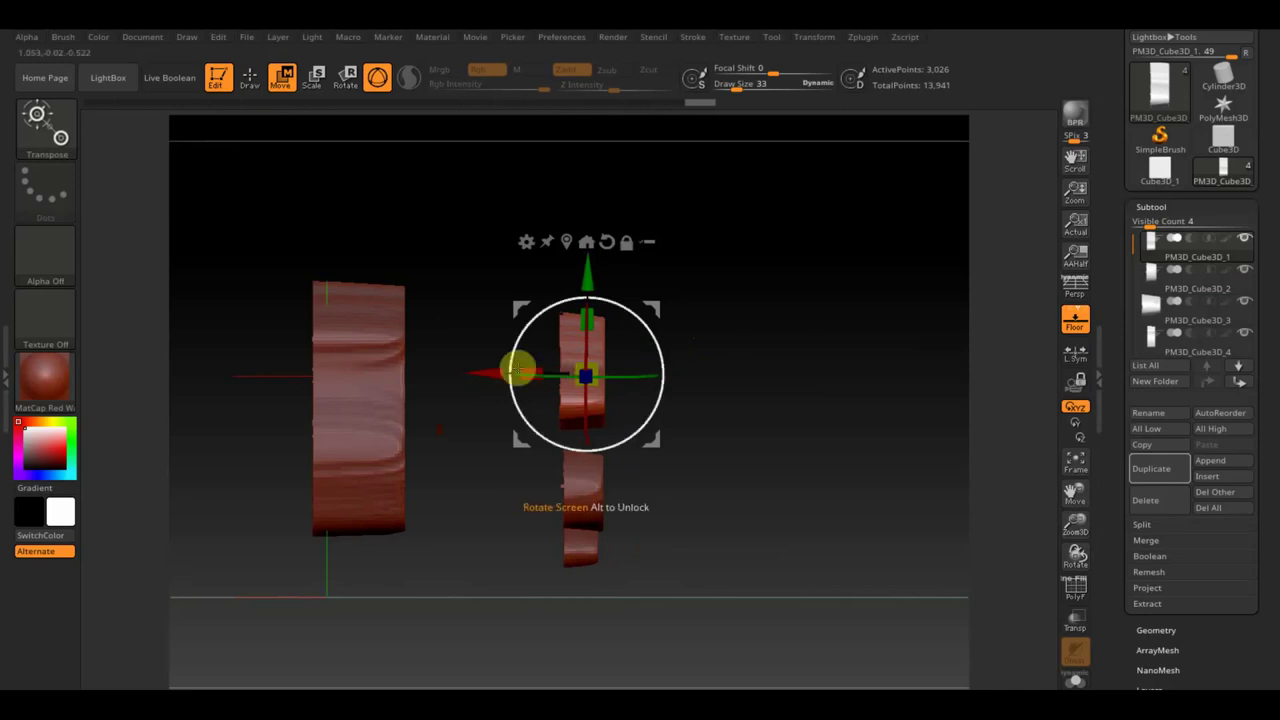
pyautogui.moveTo(481, 372); pyautogui.dragTo(123, 378)
# Slide the small bottom PM3D_Cube3D_3 piece left against the body
pyautogui.click(593, 496)
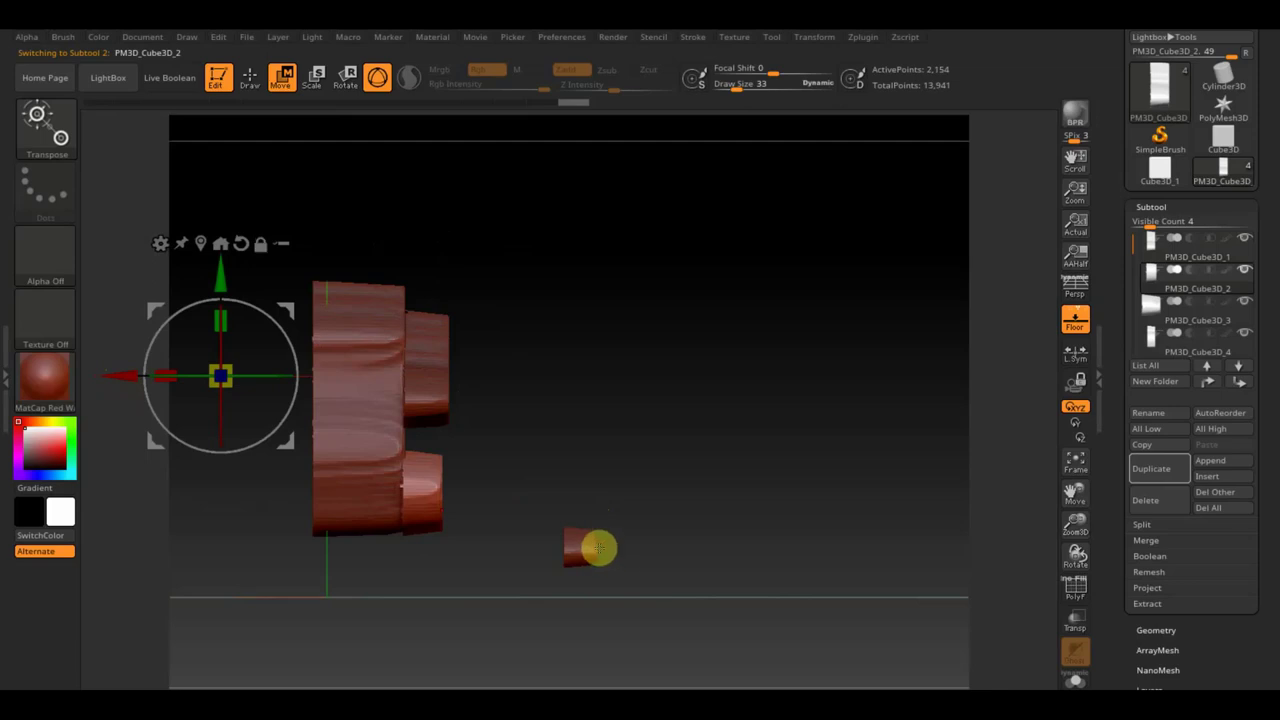
pyautogui.click(583, 548)
pyautogui.moveTo(283, 379); pyautogui.dragTo(110, 358)
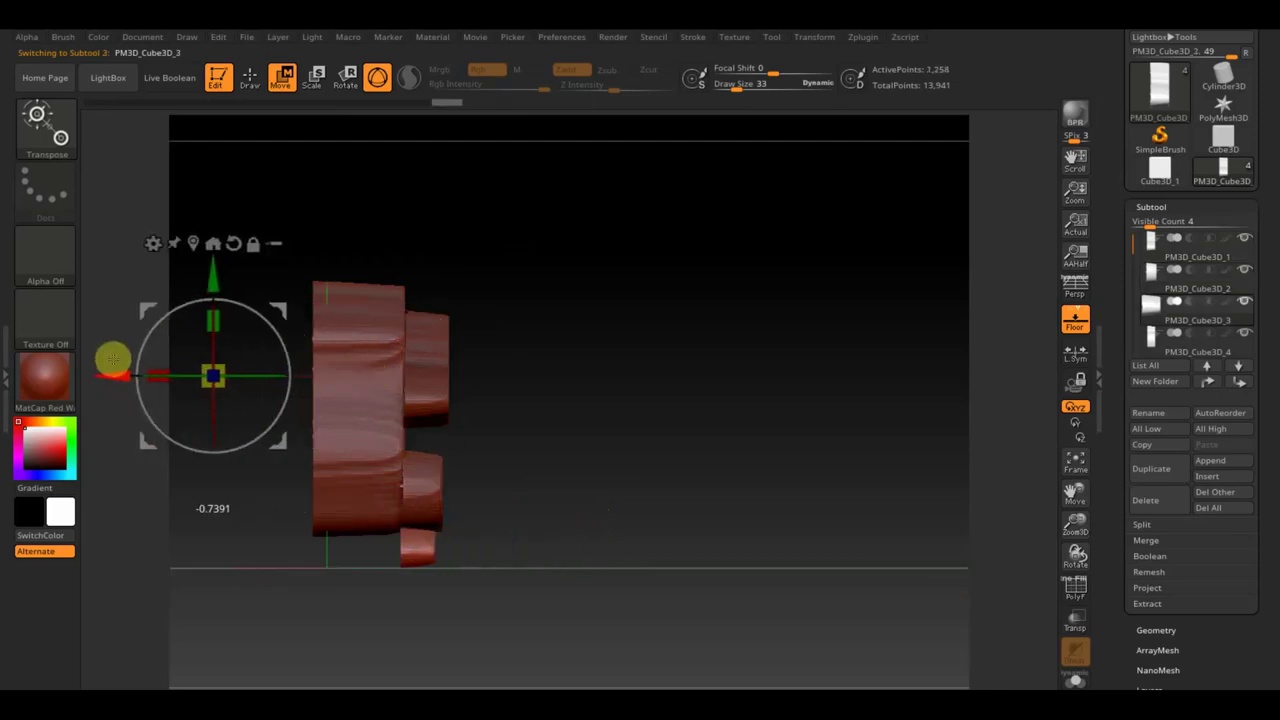
pyautogui.moveTo(110, 358); pyautogui.dragTo(115, 357)
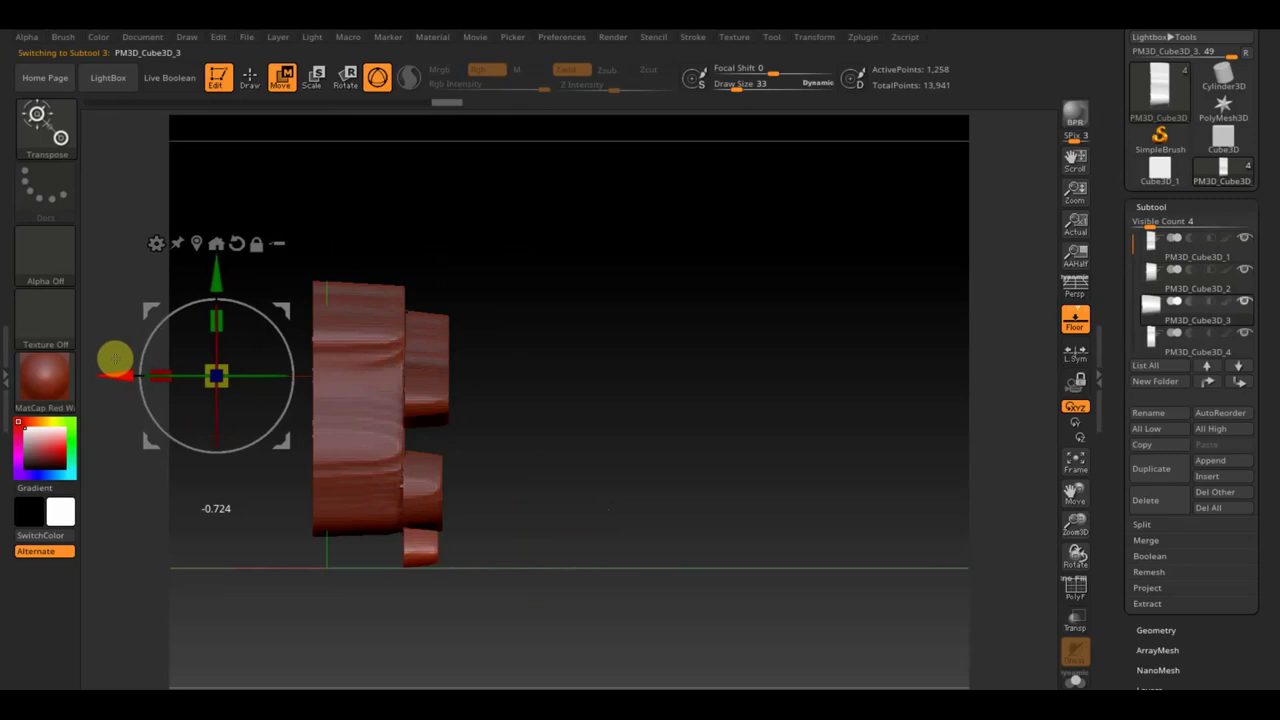
pyautogui.moveTo(631, 463)
pyautogui.mouseDown()
pyautogui.moveTo(563, 477)
pyautogui.moveTo(564, 496)
pyautogui.moveTo(611, 463)
pyautogui.moveTo(826, 483)
pyautogui.mouseUp()
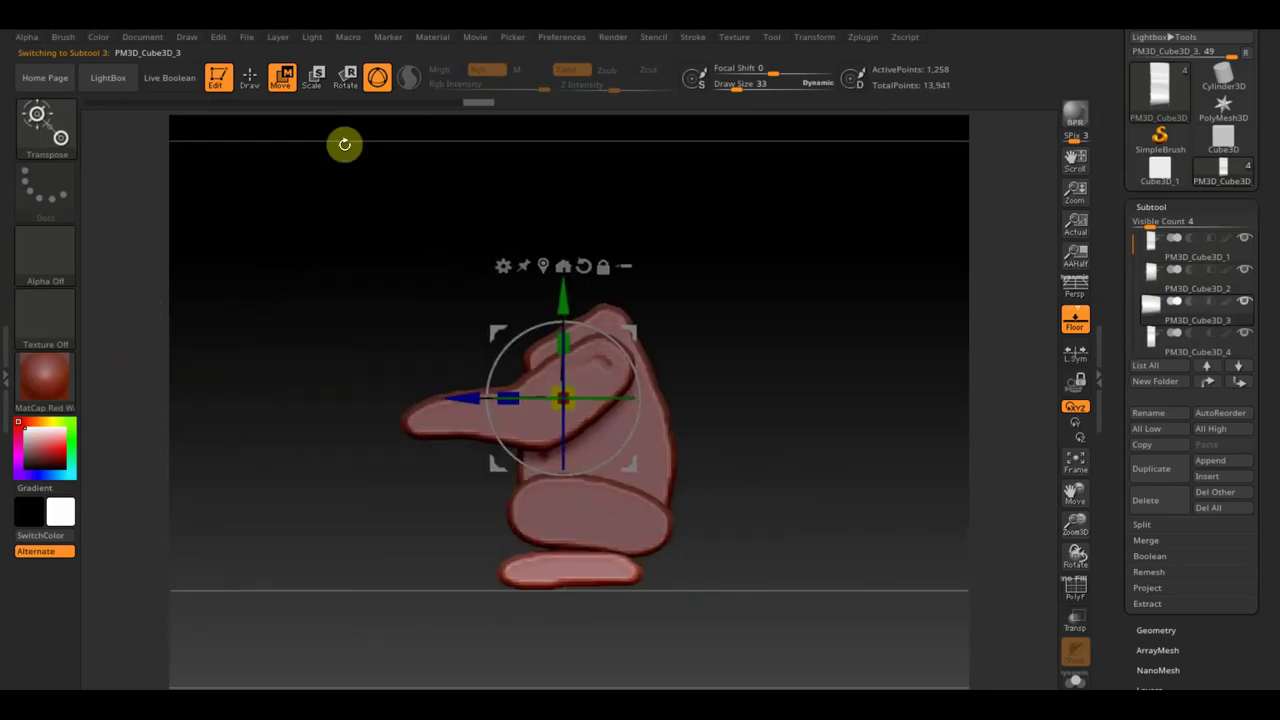
pyautogui.click(250, 88)
pyautogui.moveTo(743, 386)
pyautogui.mouseDown()
pyautogui.moveTo(774, 380)
pyautogui.moveTo(824, 430)
pyautogui.moveTo(874, 403)
pyautogui.moveTo(798, 400)
pyautogui.mouseUp()
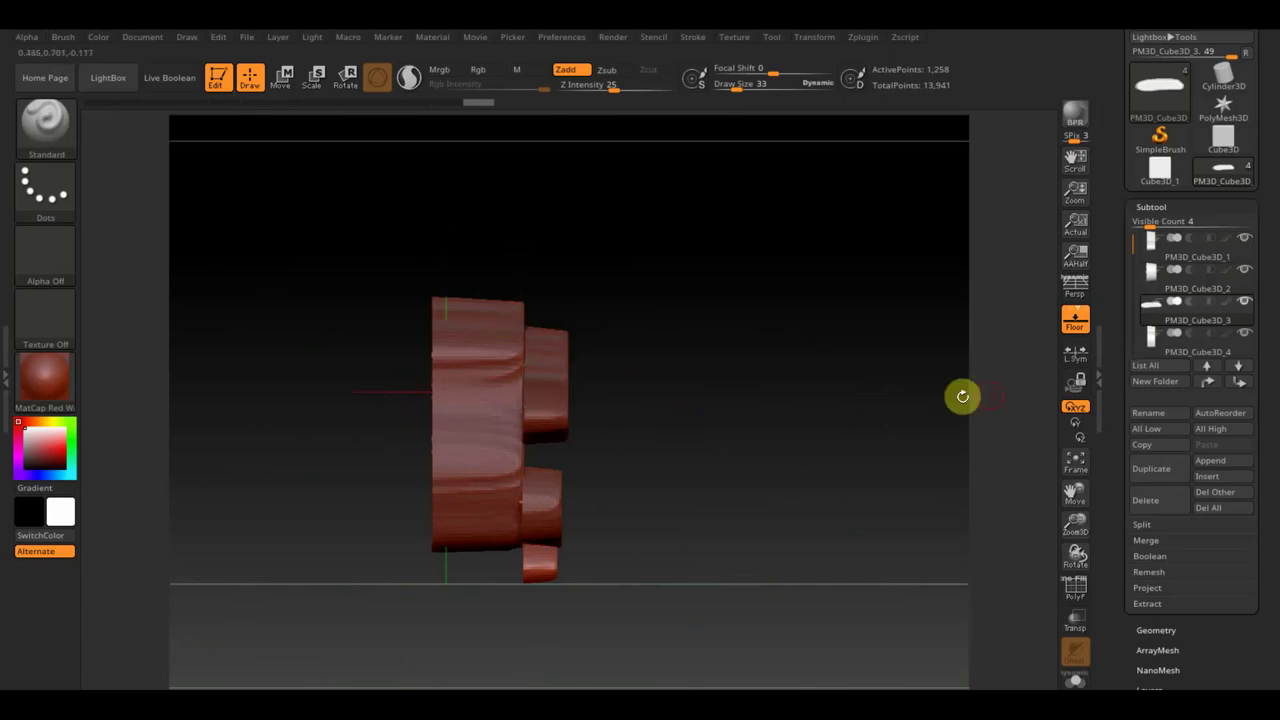
pyautogui.click(1160, 630)
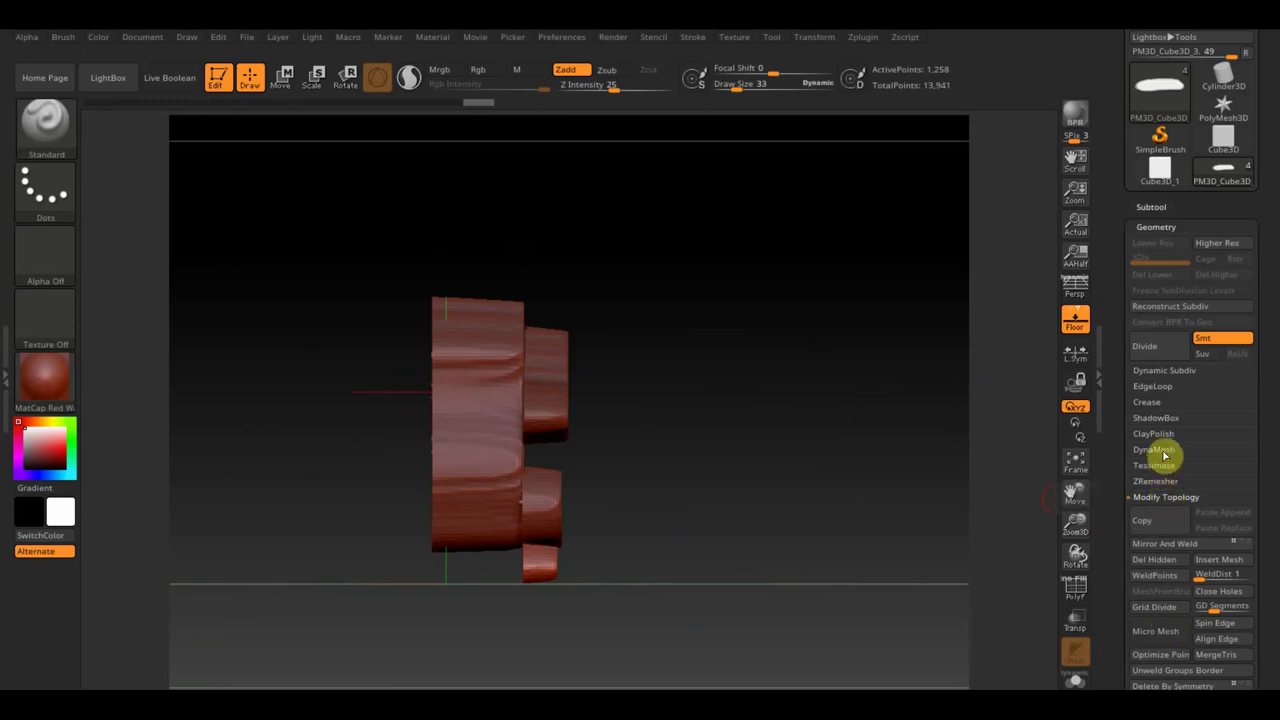
# DynaMesh the arm and body pieces at resolution 128, bringing the total to 18,795 points
pyautogui.click(1165, 450)
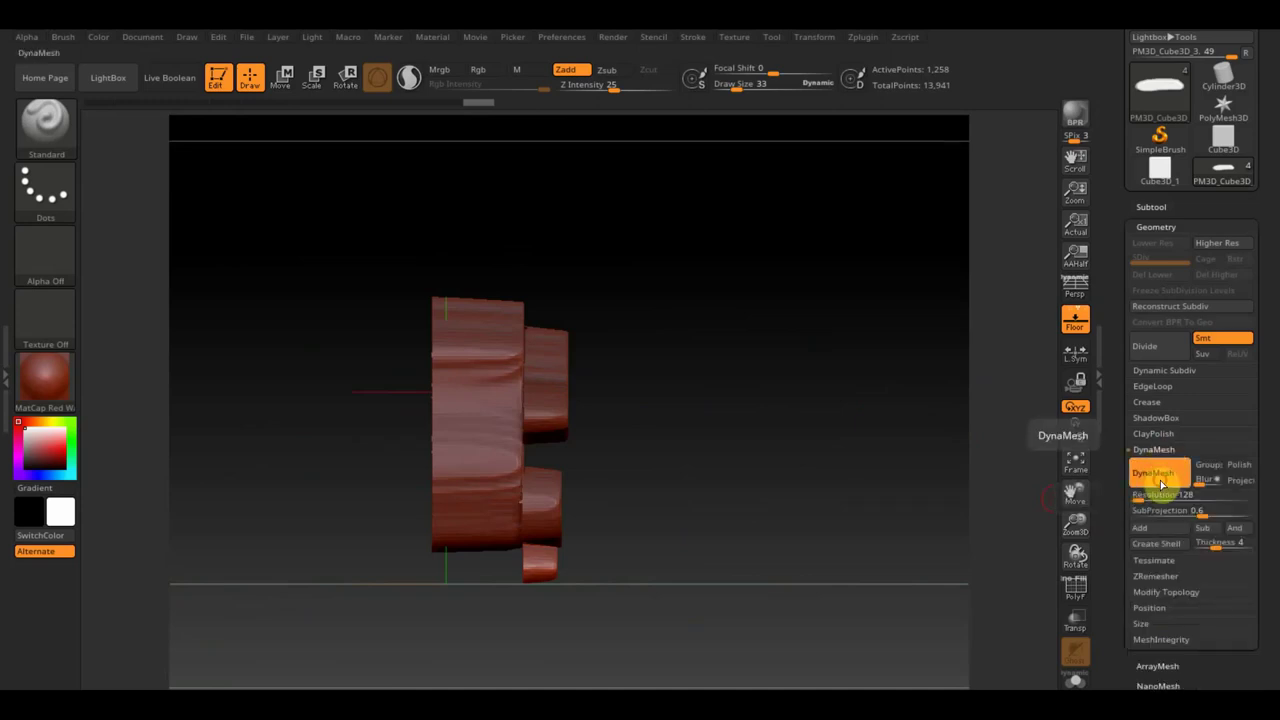
pyautogui.moveTo(769, 519); pyautogui.dragTo(806, 520)
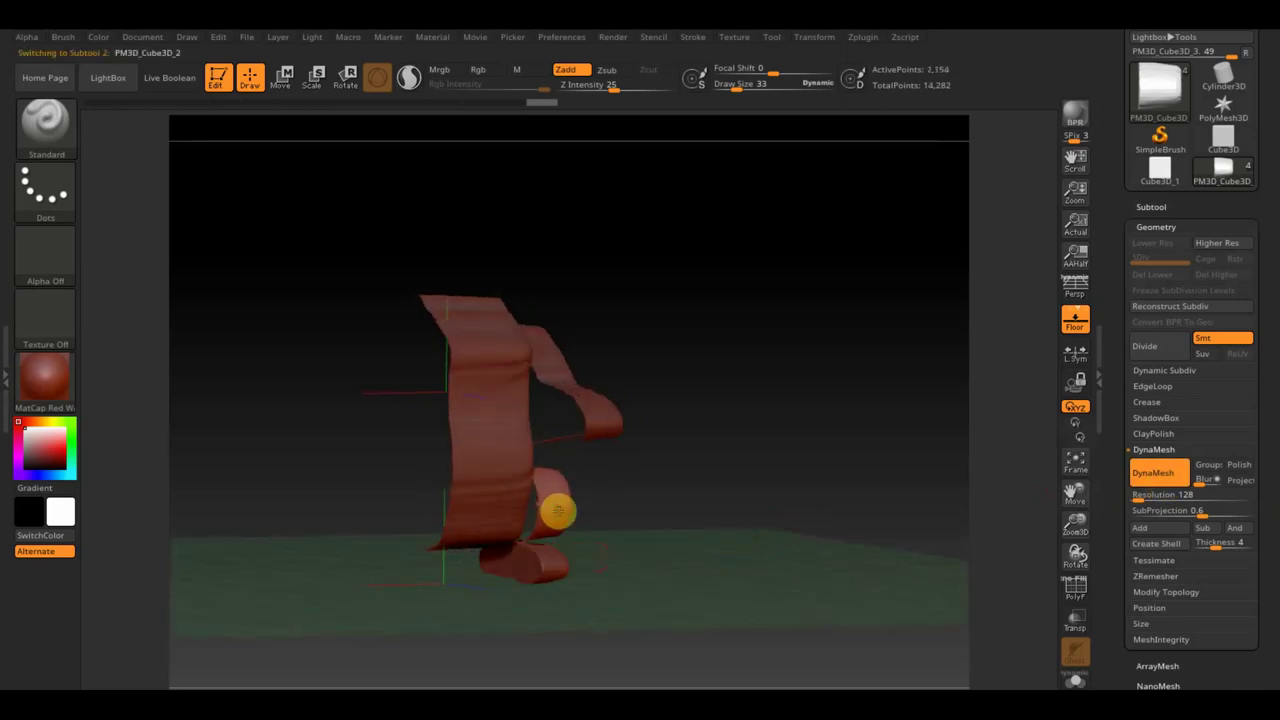
pyautogui.keyDown('ctrl'); pyautogui.moveTo(849, 426); pyautogui.dragTo(822, 432); pyautogui.keyUp('ctrl')
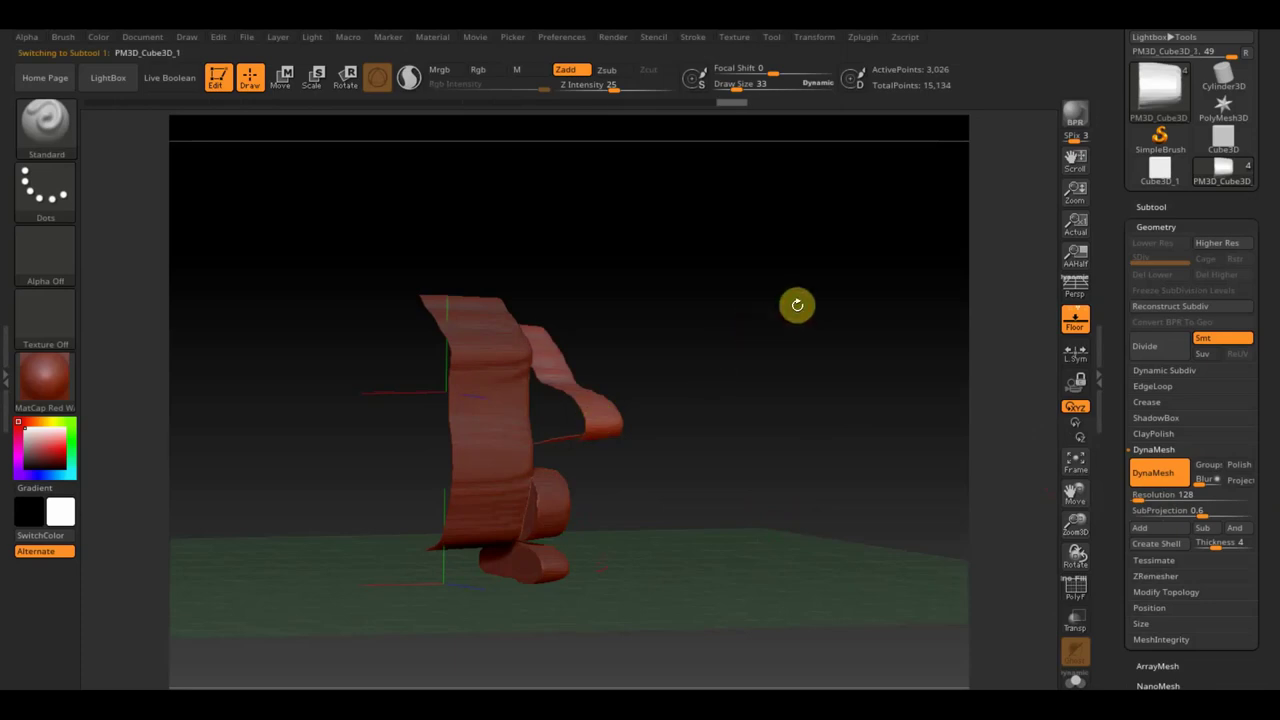
pyautogui.keyDown('ctrl'); pyautogui.moveTo(786, 303); pyautogui.dragTo(849, 394); pyautogui.keyUp('ctrl')
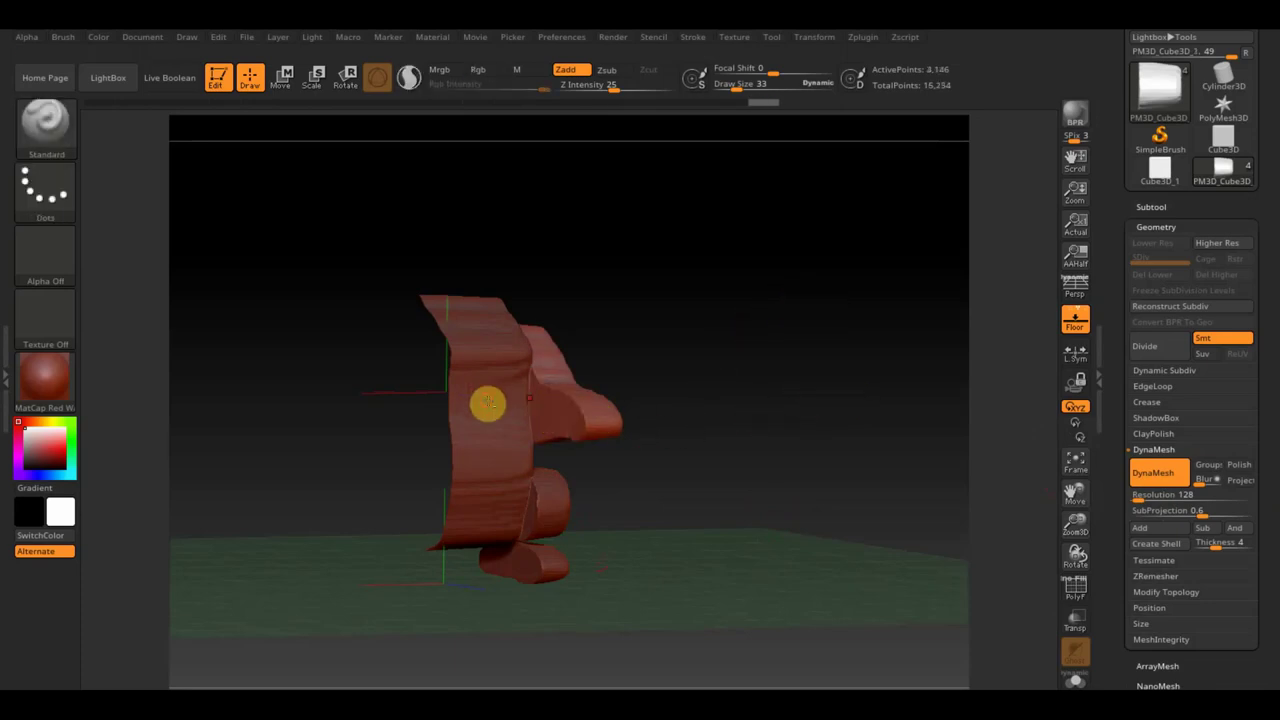
pyautogui.keyDown('ctrl'); pyautogui.moveTo(712, 298); pyautogui.dragTo(768, 392); pyautogui.keyUp('ctrl')
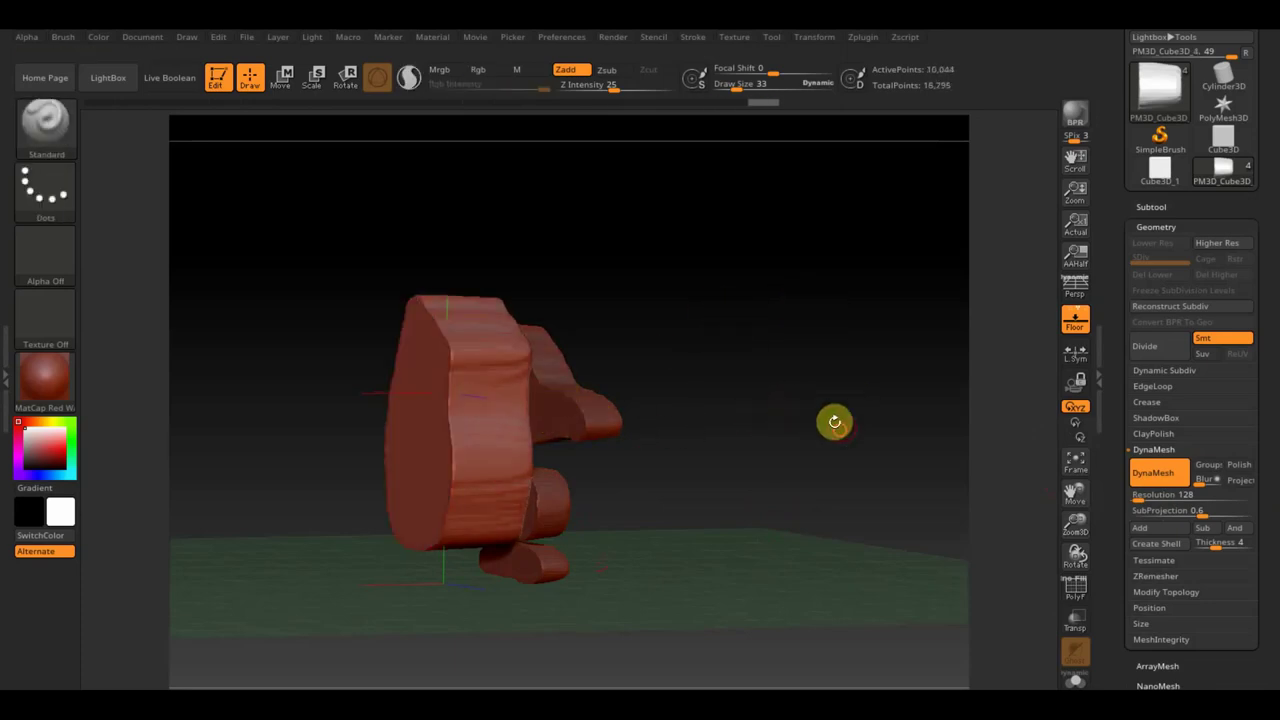
pyautogui.keyDown('shift'); pyautogui.moveTo(834, 421); pyautogui.dragTo(819, 427); pyautogui.keyUp('shift')
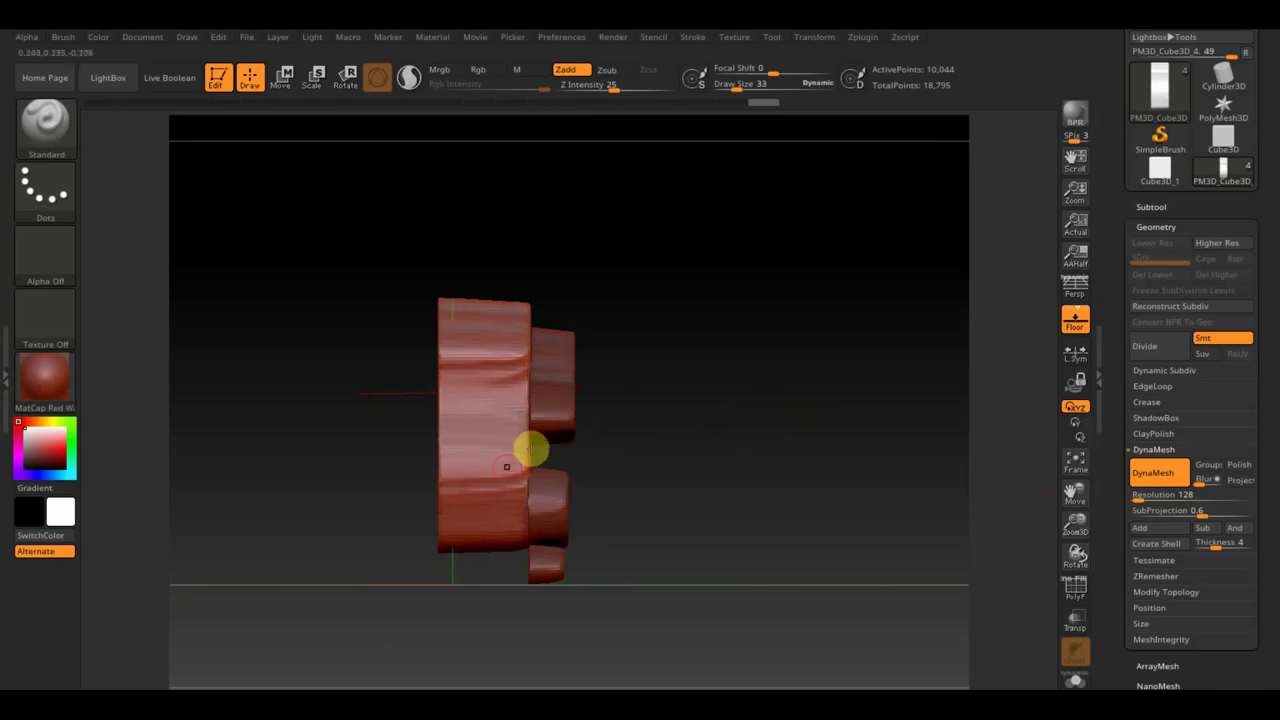
pyautogui.moveTo(696, 473); pyautogui.dragTo(757, 477)
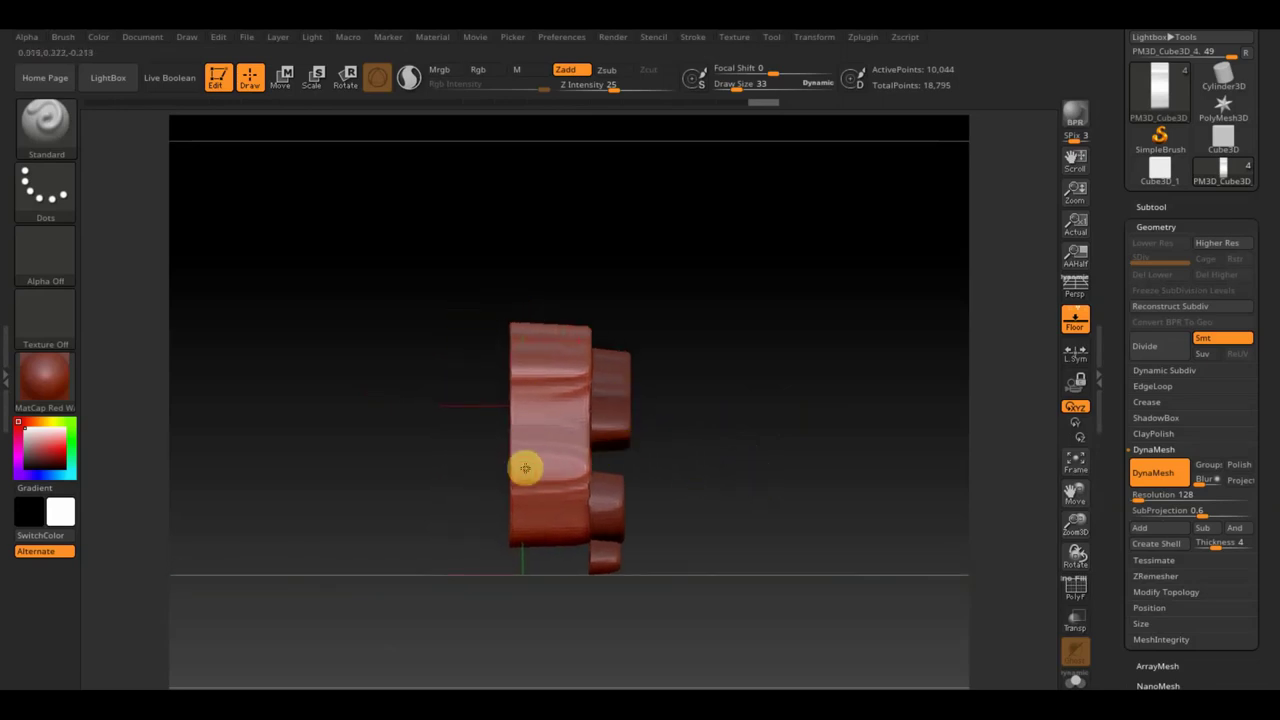
# Nudge the body, right-hand part, PM3D_Cube3D_2 and PM3D_Cube3D_3 slightly left along X
pyautogui.click(285, 83)
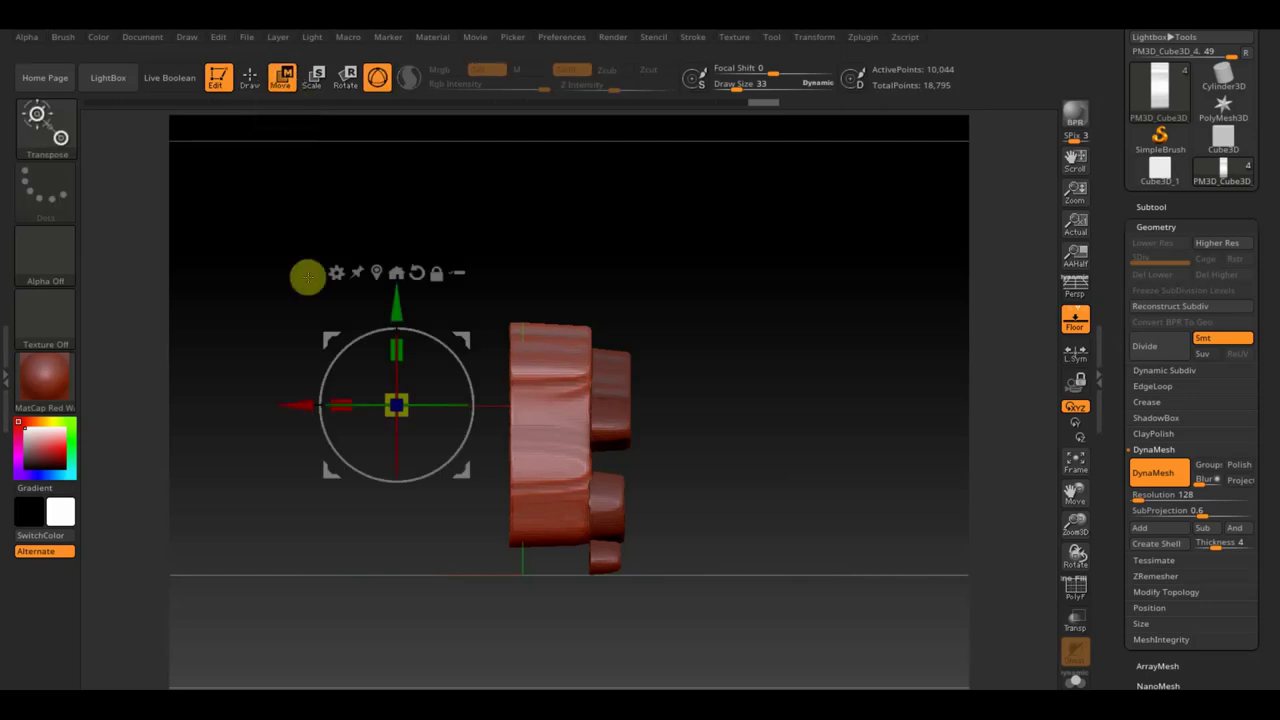
pyautogui.moveTo(291, 404); pyautogui.dragTo(289, 404)
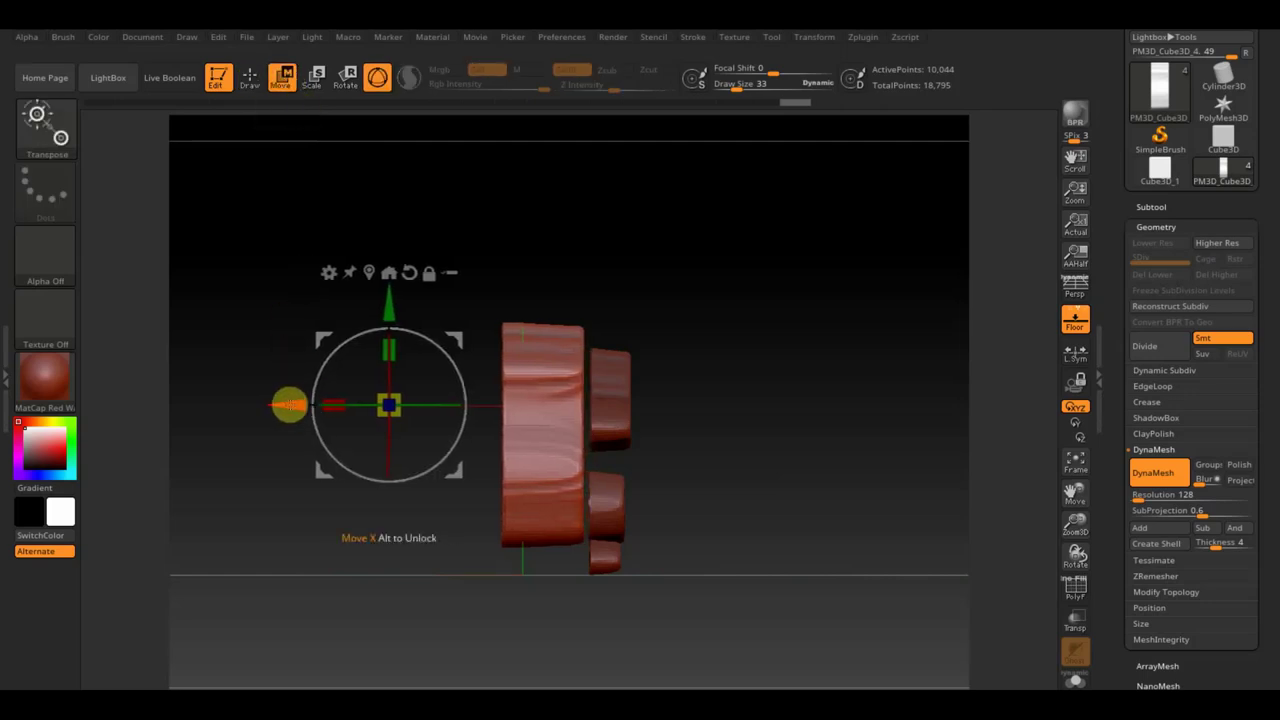
pyautogui.keyDown('ctrl'); pyautogui.keyDown('shift'); pyautogui.click(618, 390); pyautogui.keyUp('shift'); pyautogui.keyUp('ctrl')
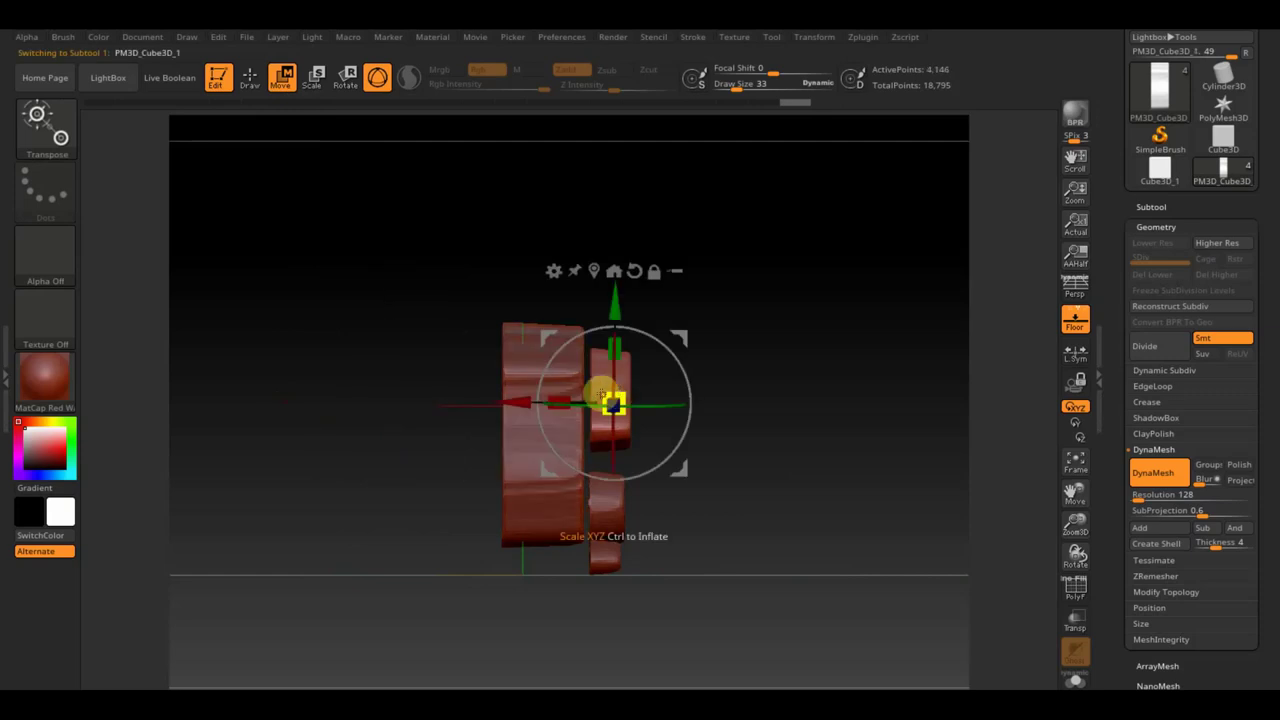
pyautogui.moveTo(512, 398); pyautogui.dragTo(505, 399)
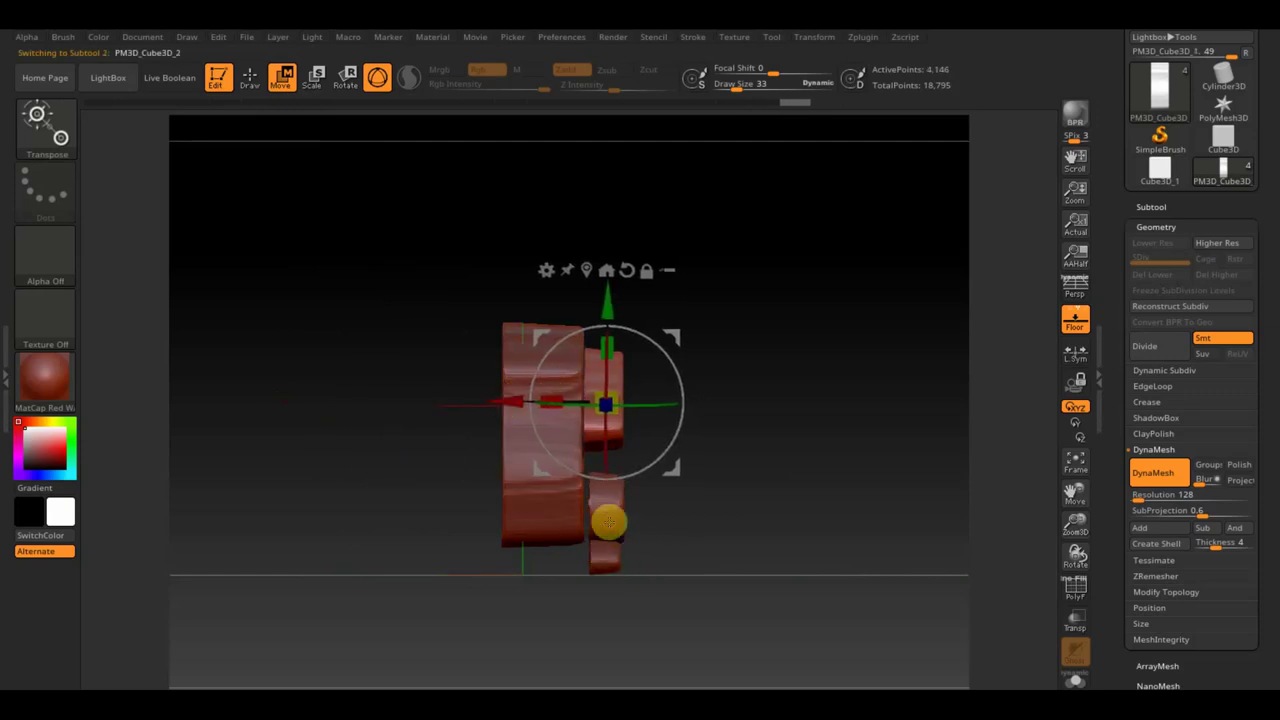
pyautogui.keyDown('alt'); pyautogui.click(609, 523); pyautogui.keyUp('alt')
pyautogui.moveTo(343, 406); pyautogui.dragTo(333, 404)
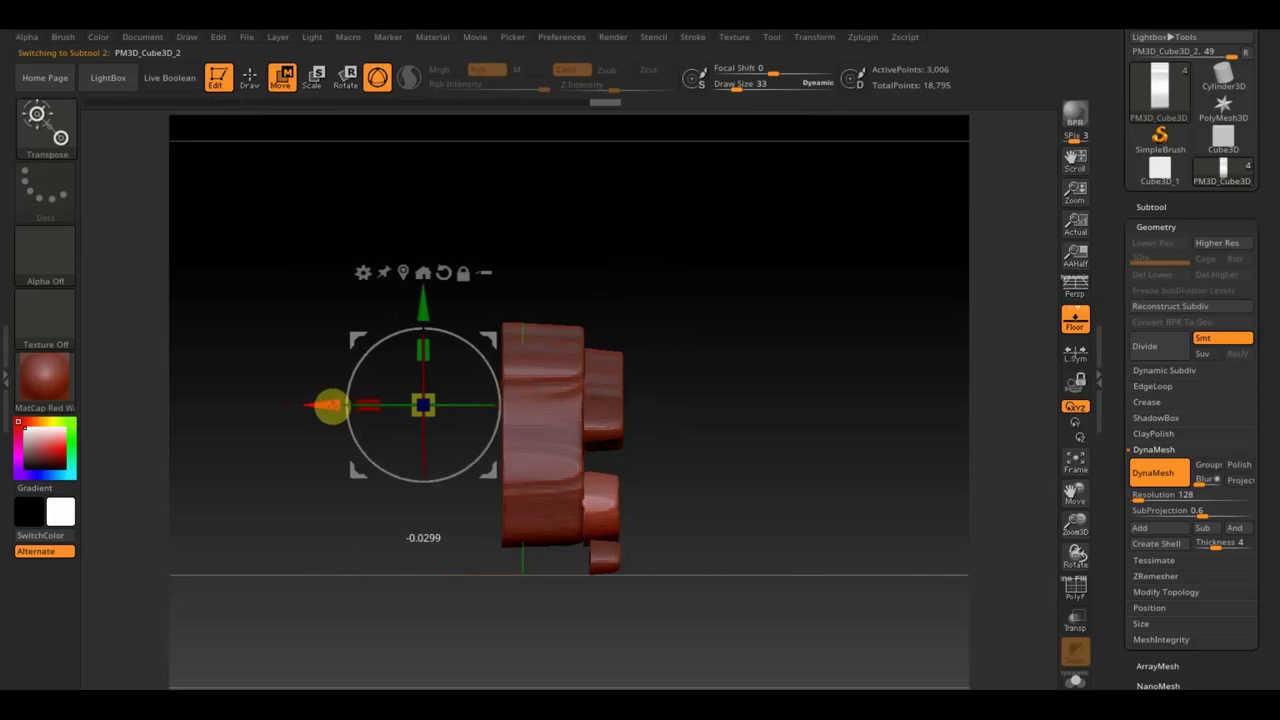
pyautogui.keyDown('alt'); pyautogui.click(605, 556); pyautogui.keyUp('alt')
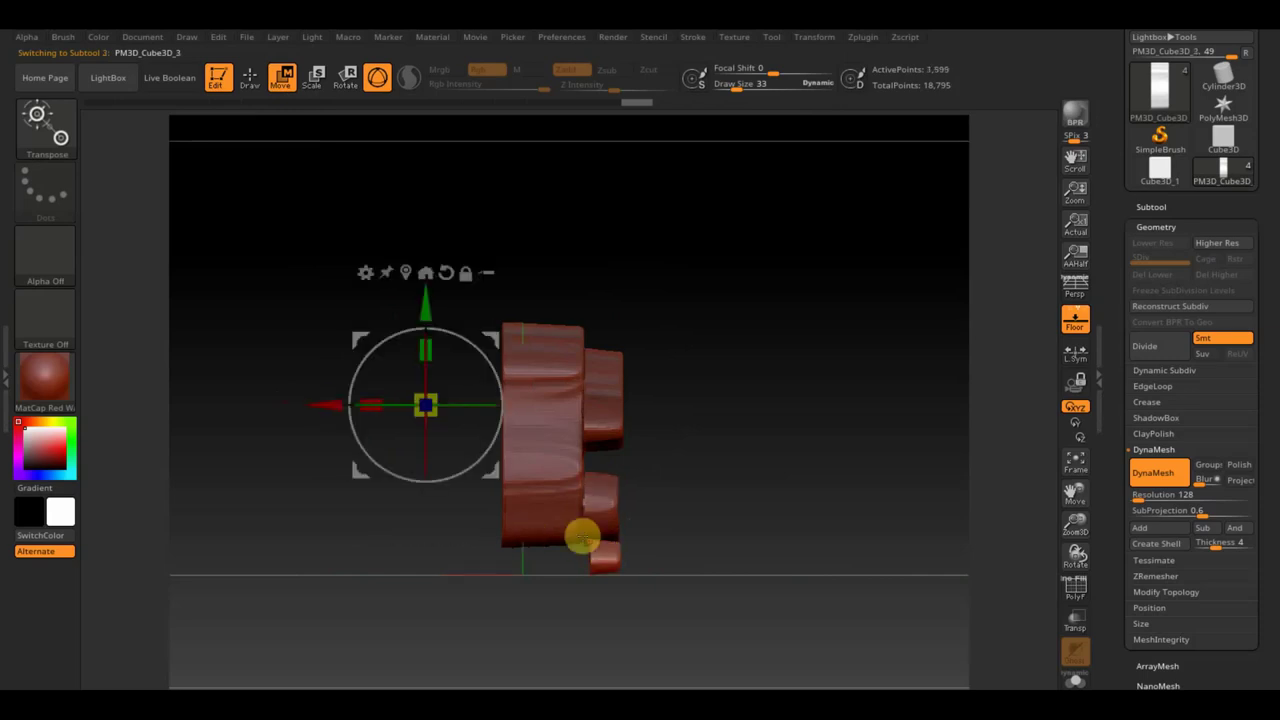
pyautogui.moveTo(332, 404); pyautogui.dragTo(330, 403)
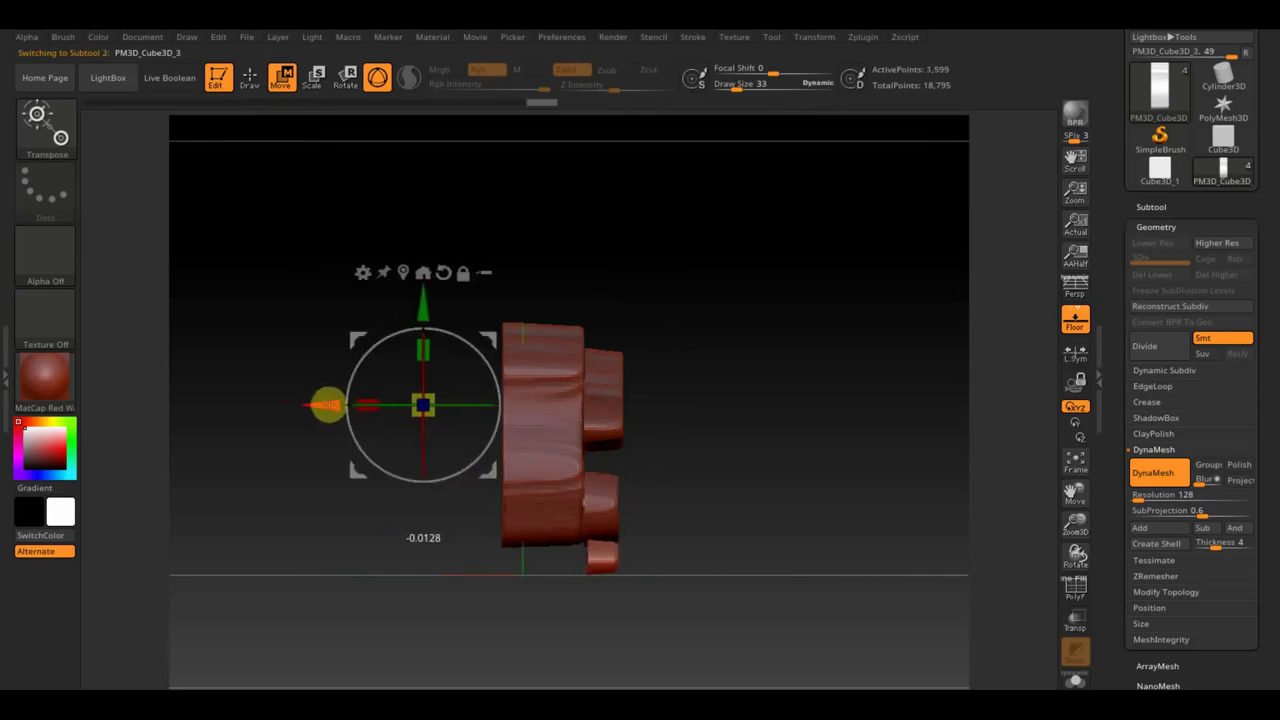
# Show the PolyF wireframe on the bottom piece and view the model from the front
pyautogui.click(1074, 591)
pyautogui.moveTo(860, 552)
pyautogui.mouseDown()
pyautogui.moveTo(819, 546)
pyautogui.moveTo(871, 588)
pyautogui.moveTo(869, 509)
pyautogui.mouseUp()
pyautogui.click(250, 78)
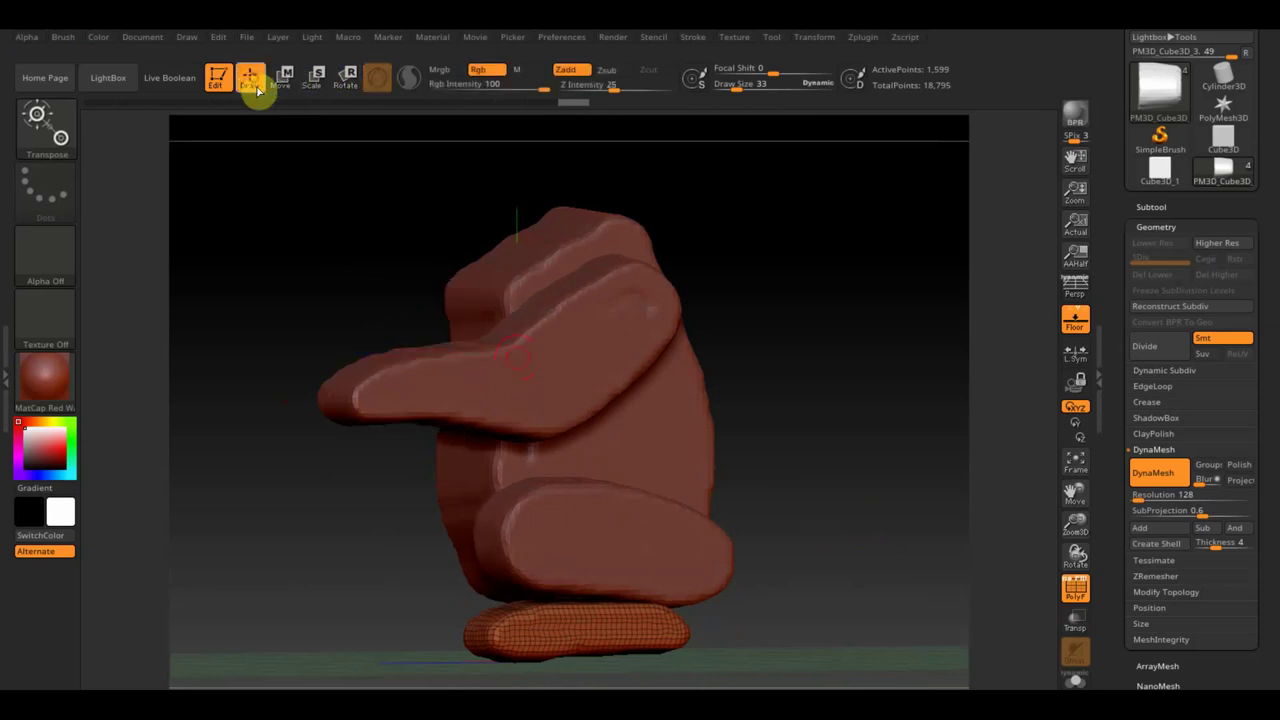
# ZRemesh the body and arm pieces at lower target polygon counts
pyautogui.keyDown('alt'); pyautogui.click(657, 428); pyautogui.keyUp('alt')
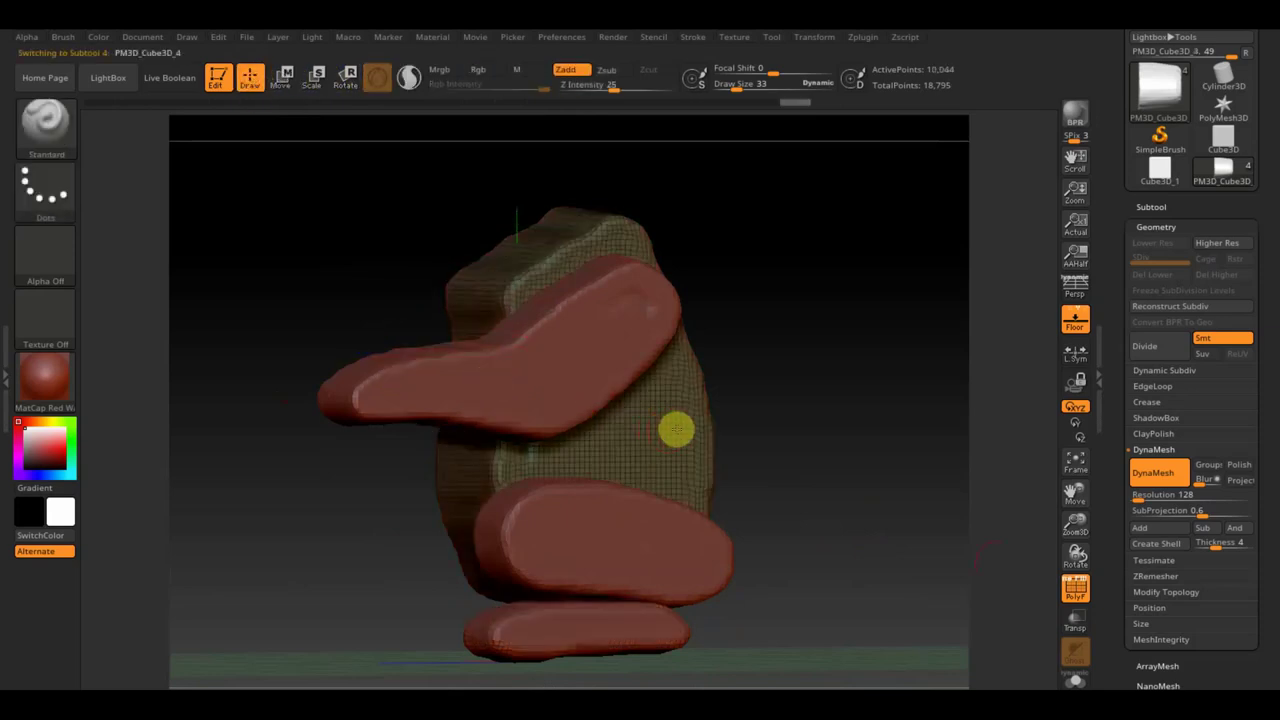
pyautogui.click(1170, 577)
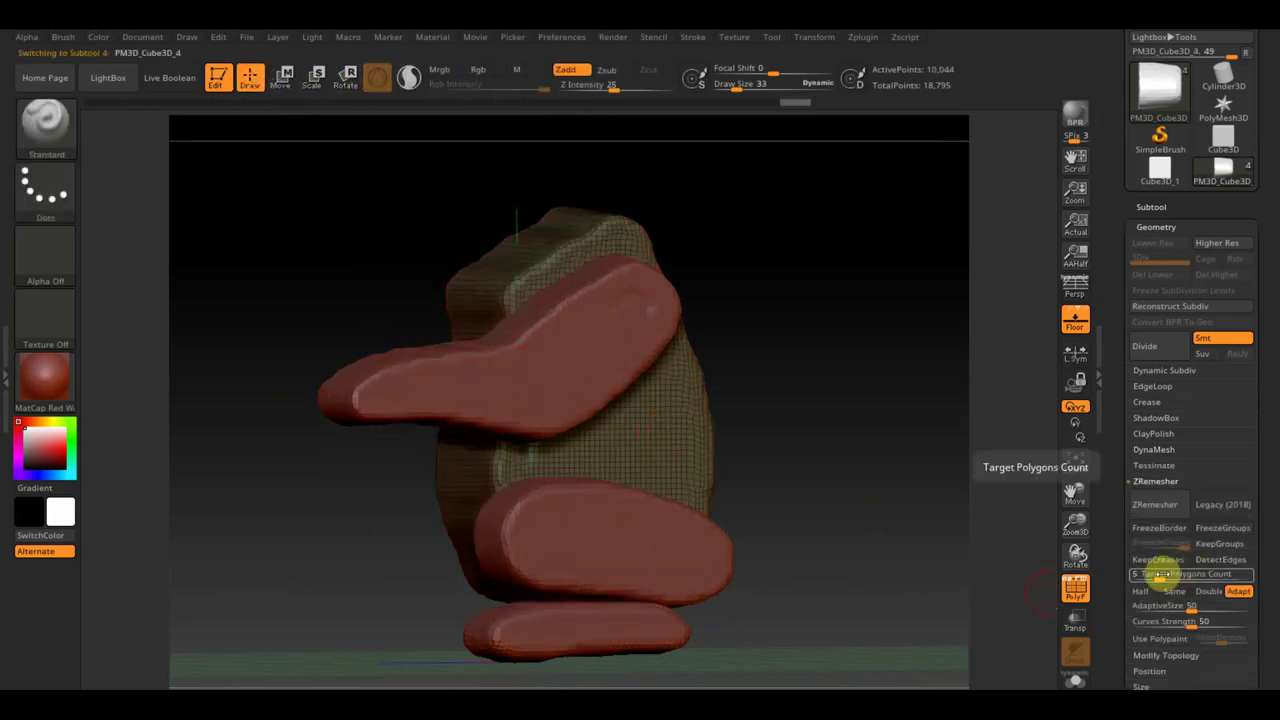
pyautogui.moveTo(1168, 573); pyautogui.dragTo(1155, 577)
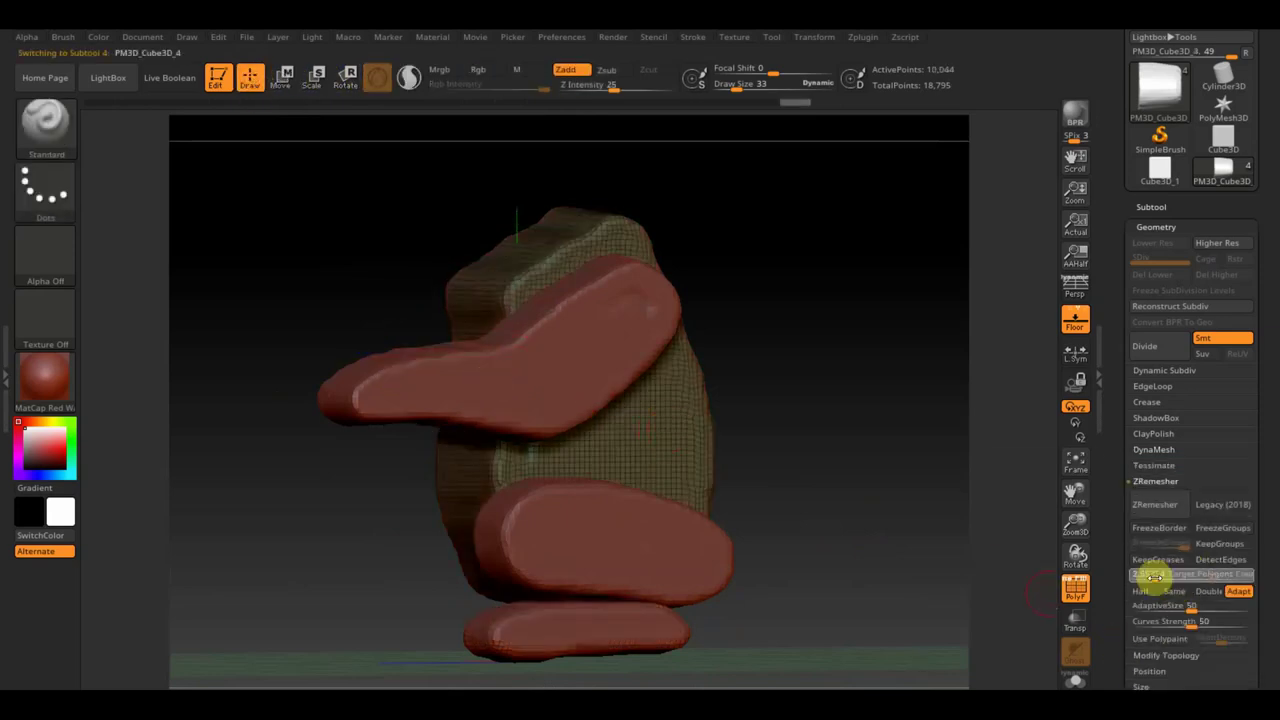
pyautogui.click(1160, 508)
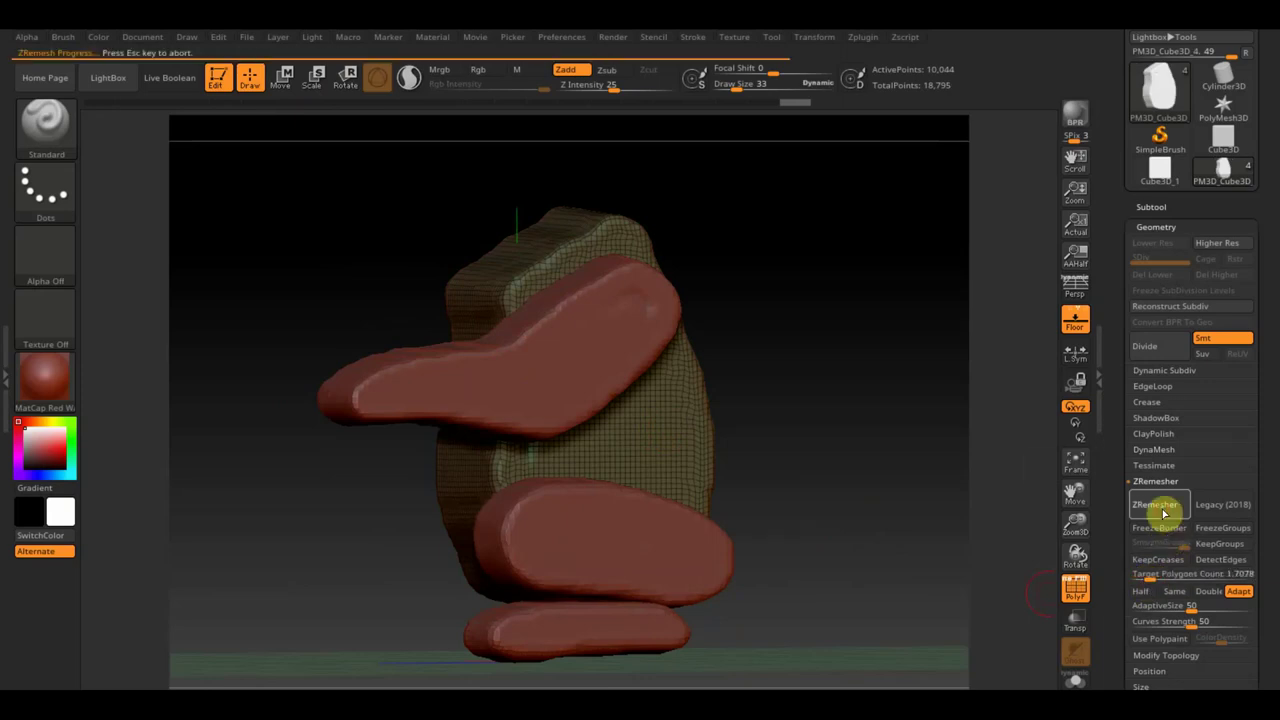
pyautogui.moveTo(823, 459)
pyautogui.mouseDown()
pyautogui.moveTo(865, 465)
pyautogui.moveTo(886, 451)
pyautogui.moveTo(820, 460)
pyautogui.mouseUp()
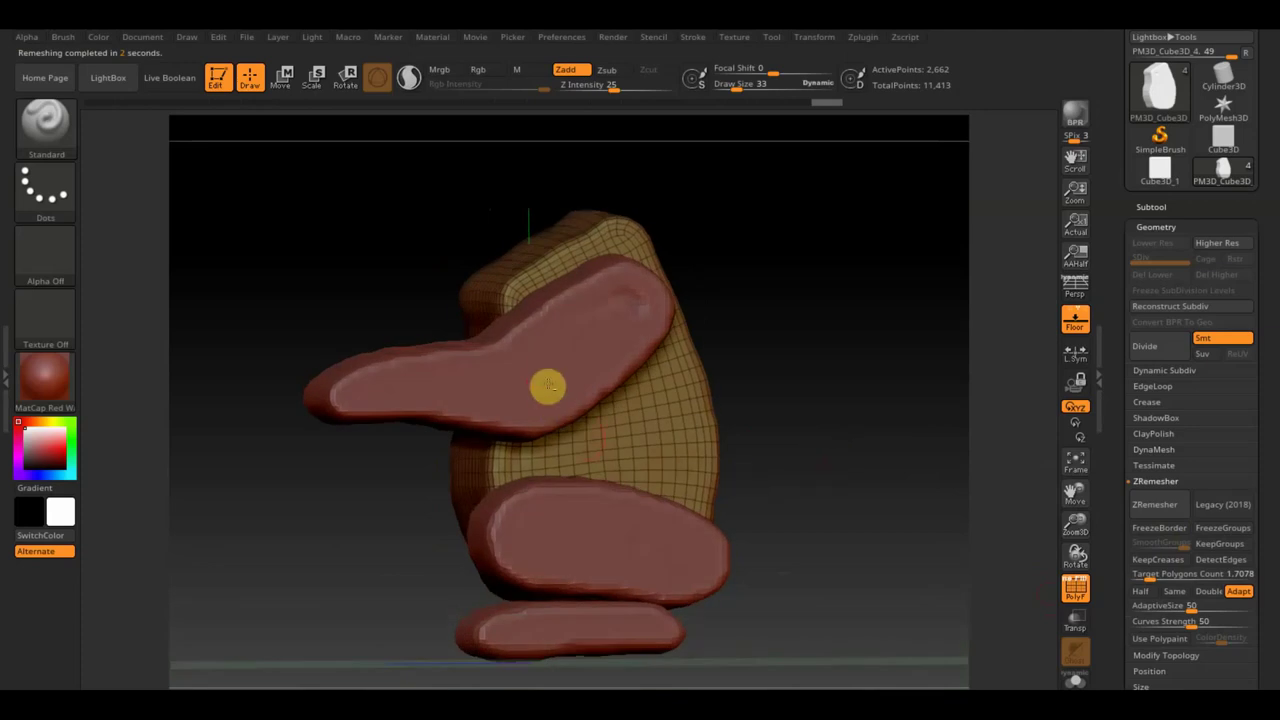
pyautogui.keyDown('alt'); pyautogui.click(550, 390); pyautogui.keyUp('alt')
pyautogui.click(1160, 576)
pyautogui.click(1155, 504)
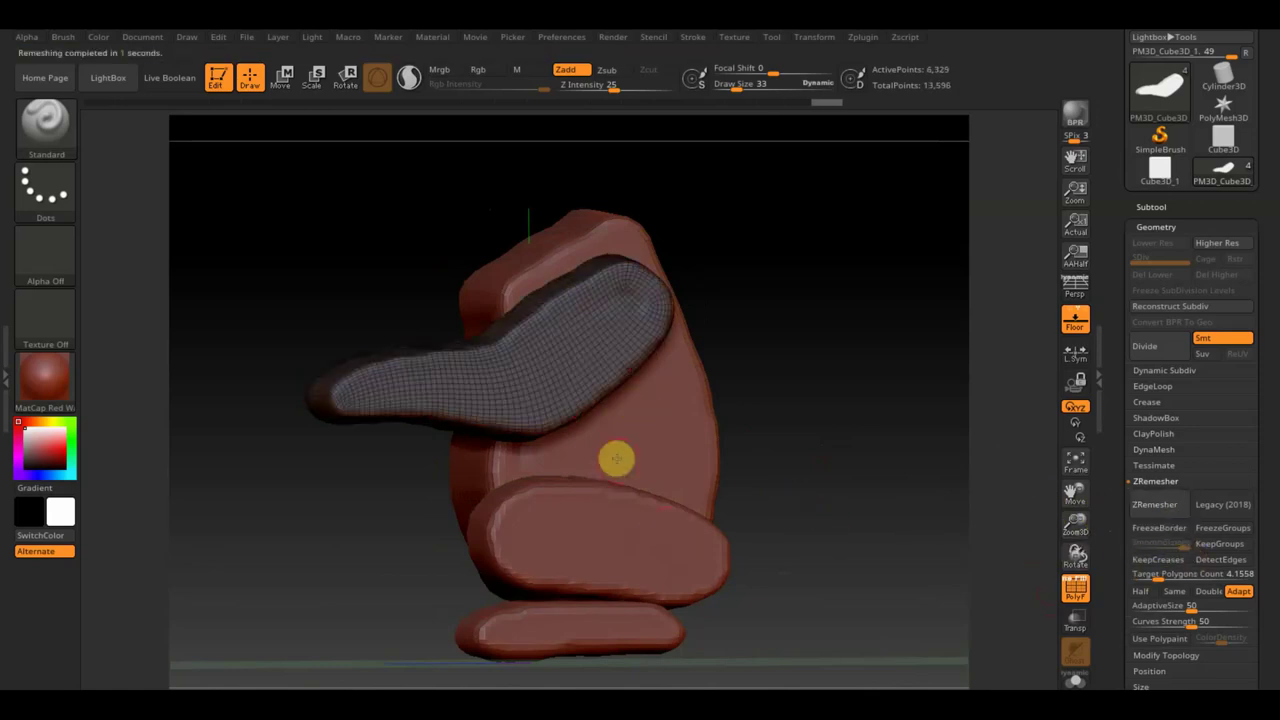
# Adjust the thigh's target count, then ZRemesh the foot at target 5 and view from the side
pyautogui.keyDown('alt'); pyautogui.click(629, 533); pyautogui.keyUp('alt')
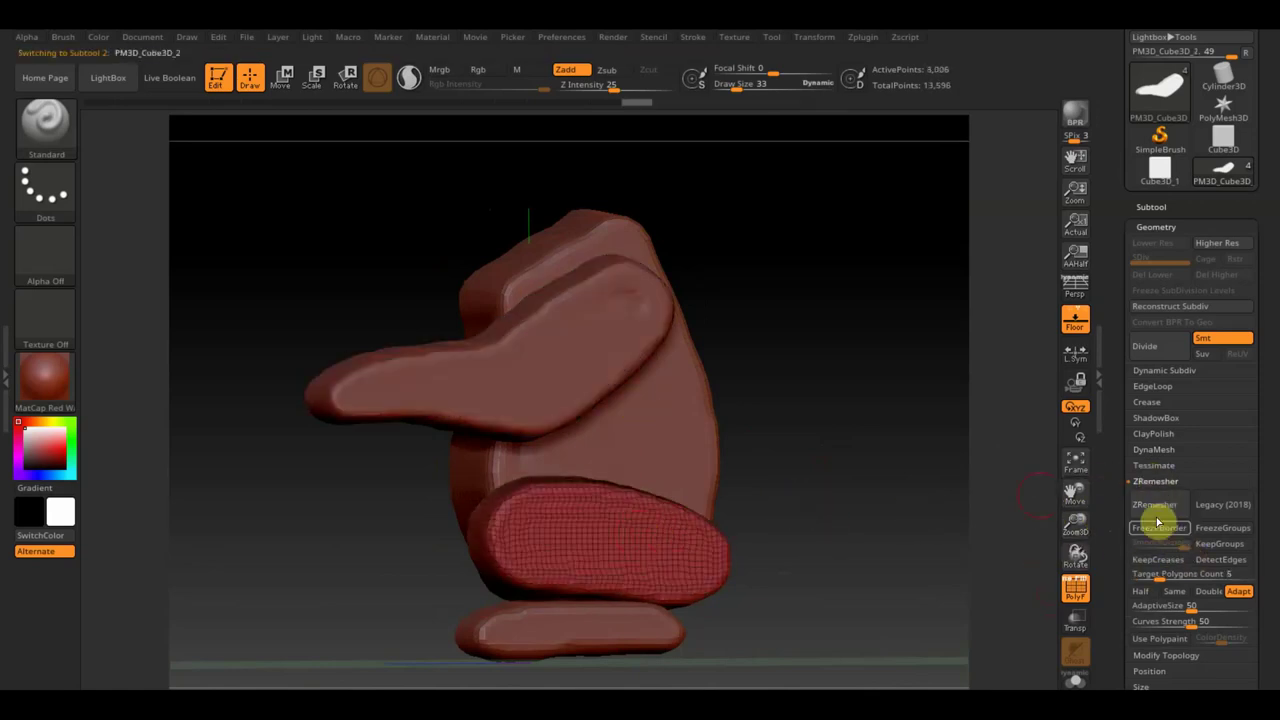
pyautogui.click(1152, 576)
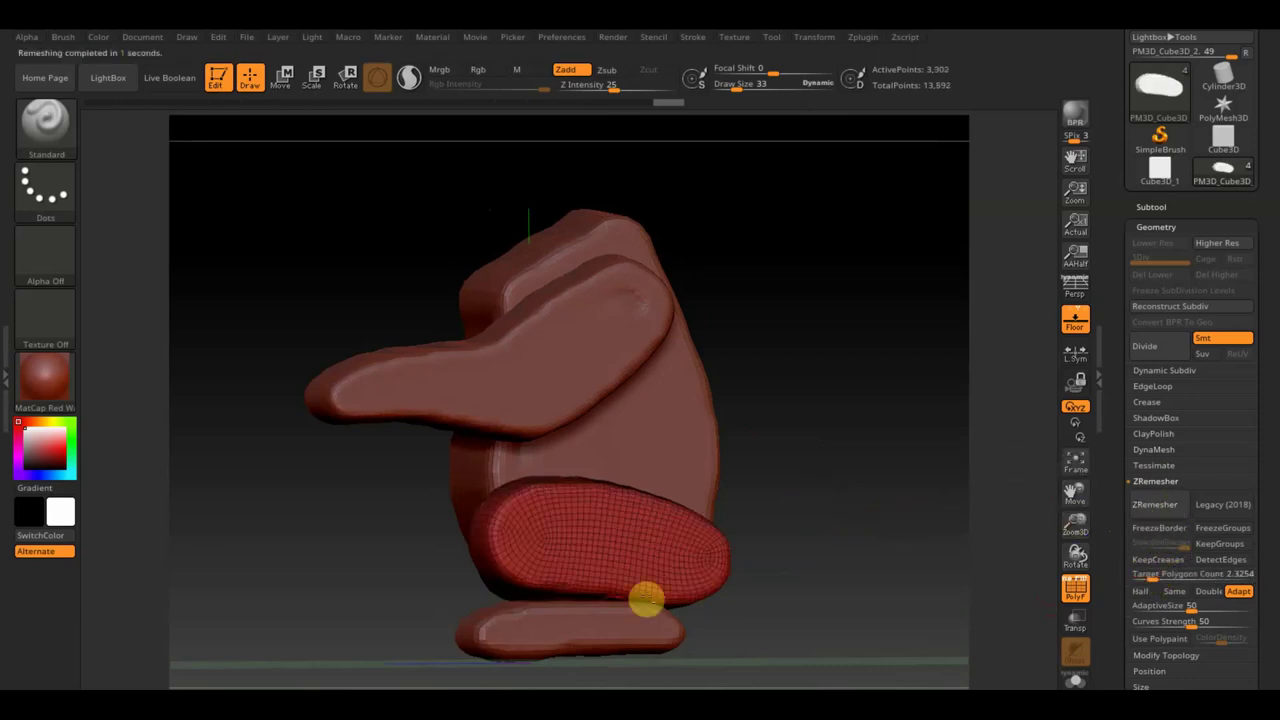
pyautogui.keyDown('alt'); pyautogui.click(605, 628); pyautogui.keyUp('alt')
pyautogui.click(1160, 575)
pyautogui.press('Return')
pyautogui.click(1160, 506)
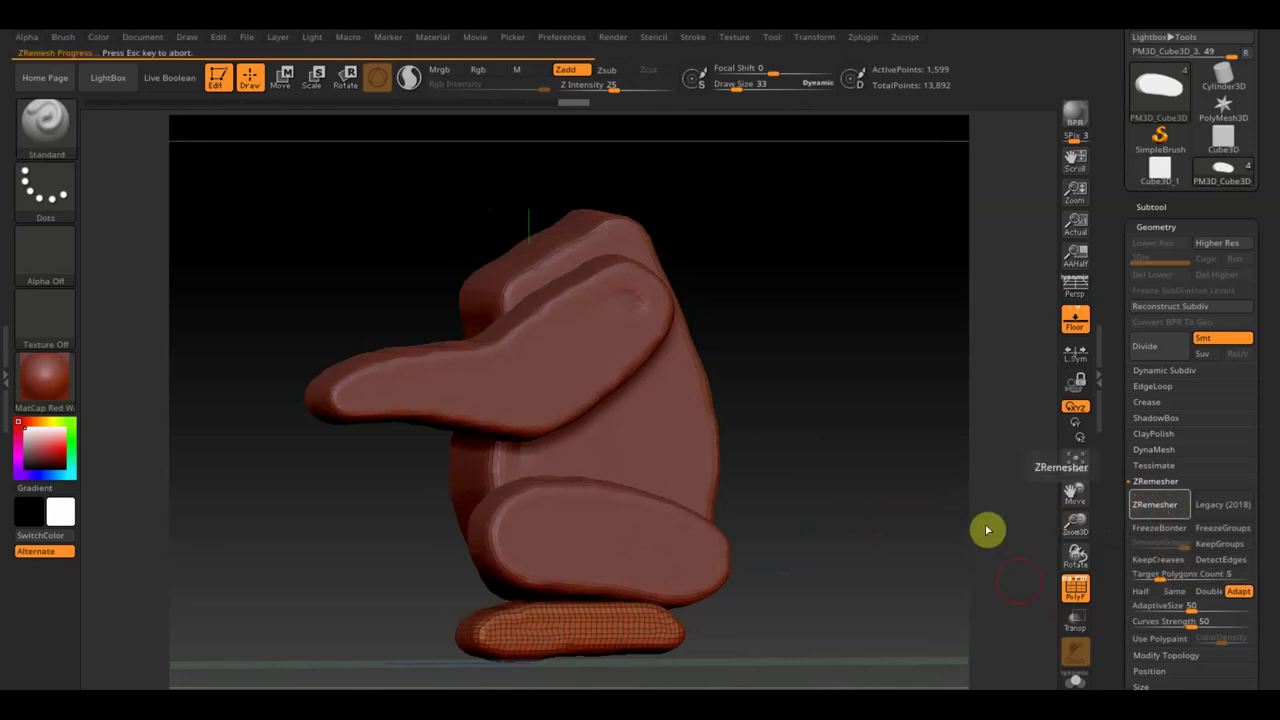
pyautogui.moveTo(892, 509)
pyautogui.keyDown('shift'); pyautogui.mouseDown()
pyautogui.moveTo(959, 516)
pyautogui.moveTo(862, 444)
pyautogui.moveTo(871, 430)
pyautogui.mouseUp(); pyautogui.keyUp('shift')
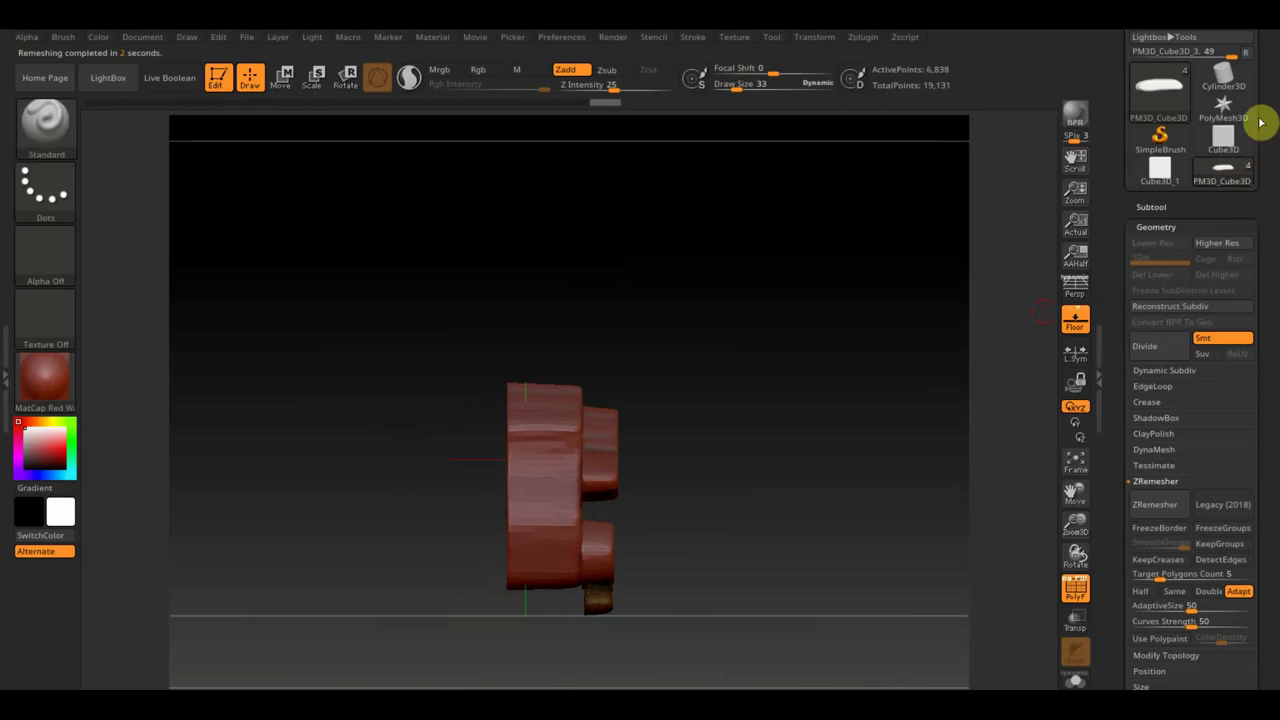
# Save the scene as the project ZBrushProjectобезьяна.zpr on the Desktop
pyautogui.click(248, 42)
pyautogui.click(361, 67)
pyautogui.write('ZBrushProjectобезьяна')
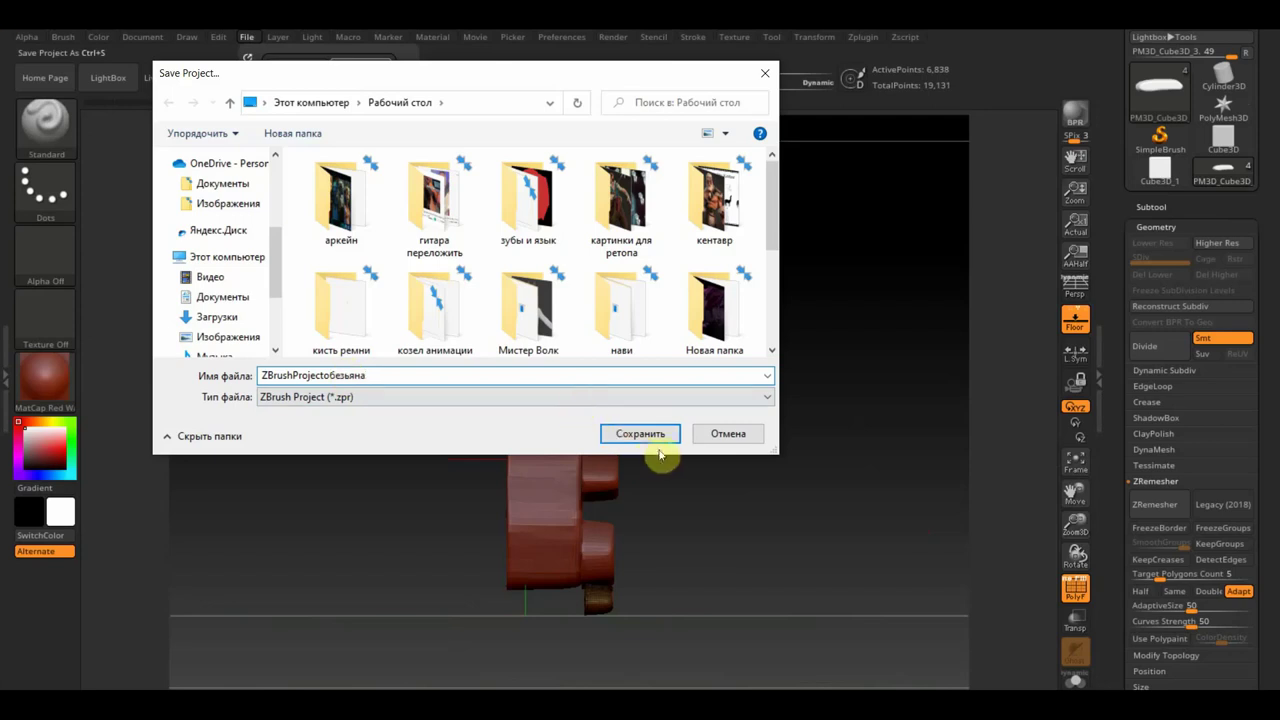
pyautogui.click(654, 436)
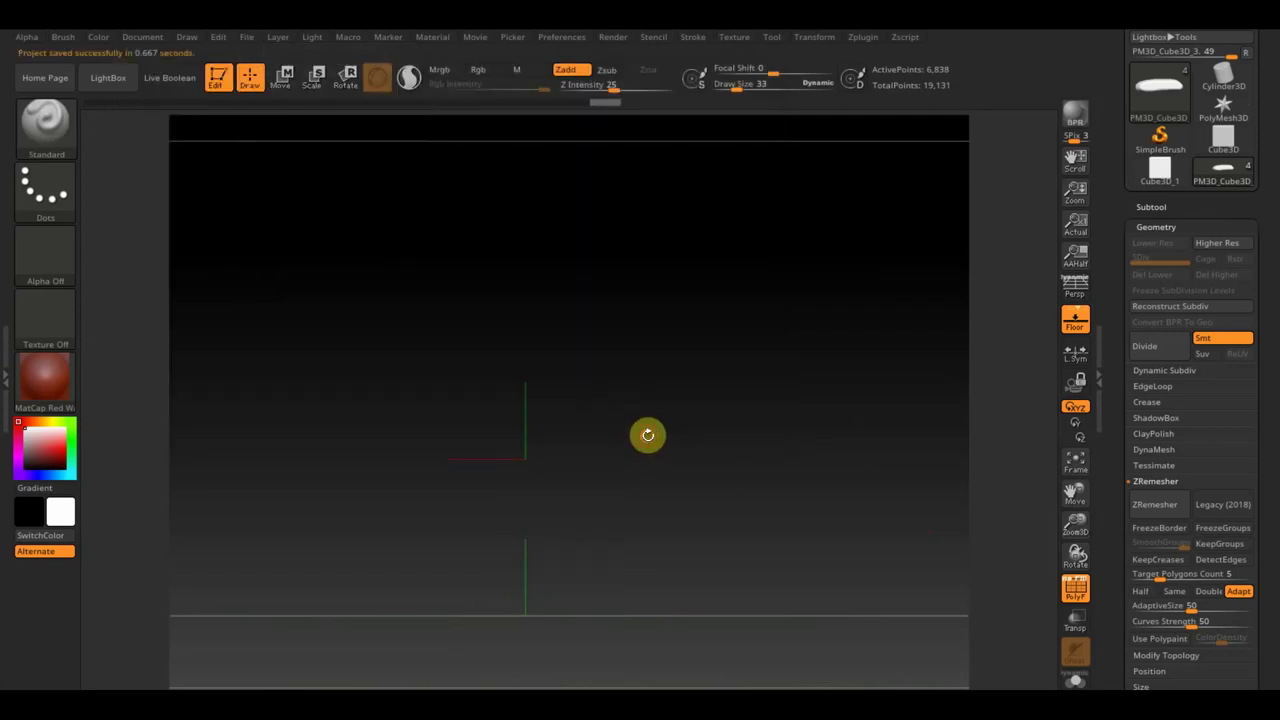
pyautogui.scroll(3, 720, 440)
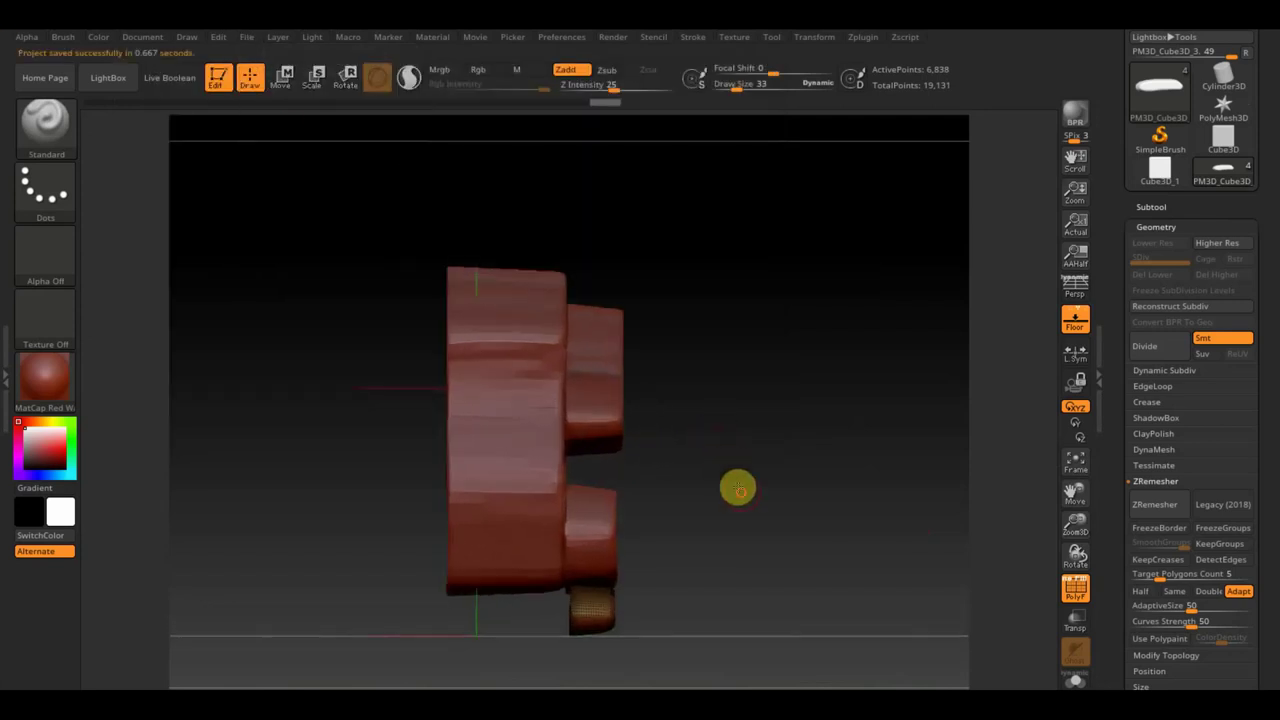
# Turn off PolyF and export the body subtool as the OBJ file тело
pyautogui.click(1074, 594)
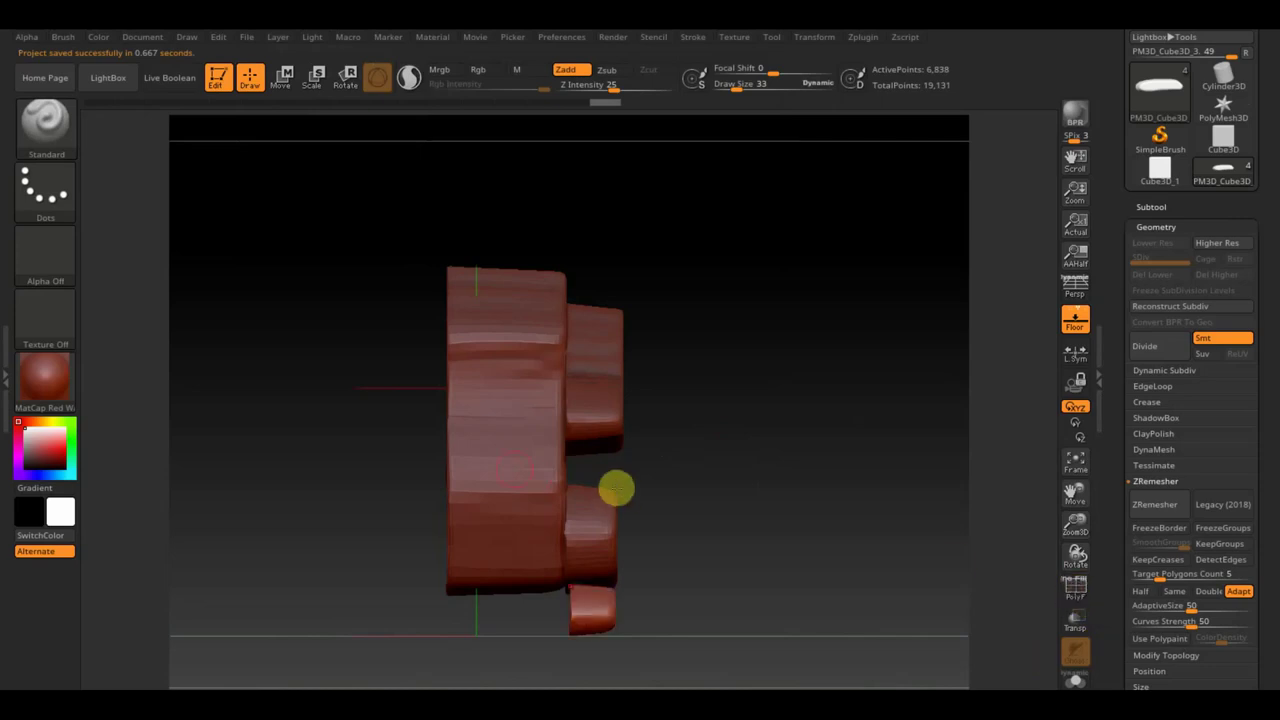
pyautogui.keyDown('alt'); pyautogui.click(499, 463); pyautogui.keyUp('alt')
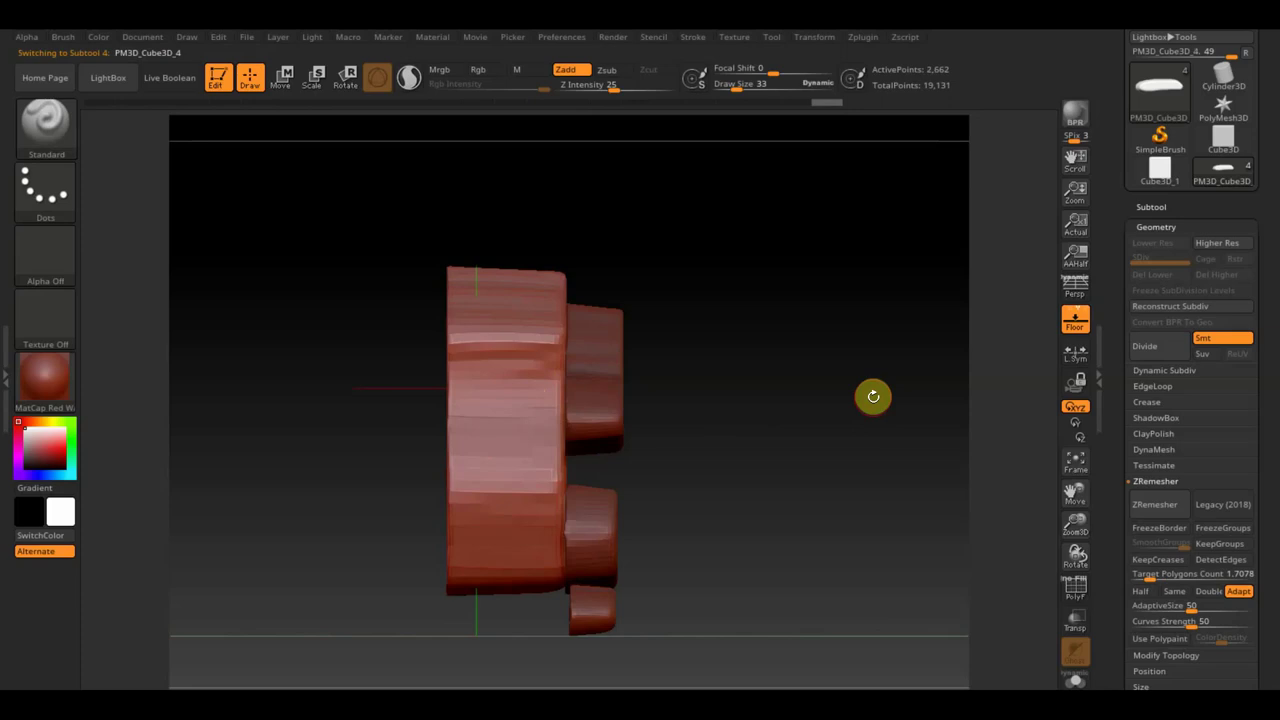
pyautogui.scroll(3, 1277, 217)
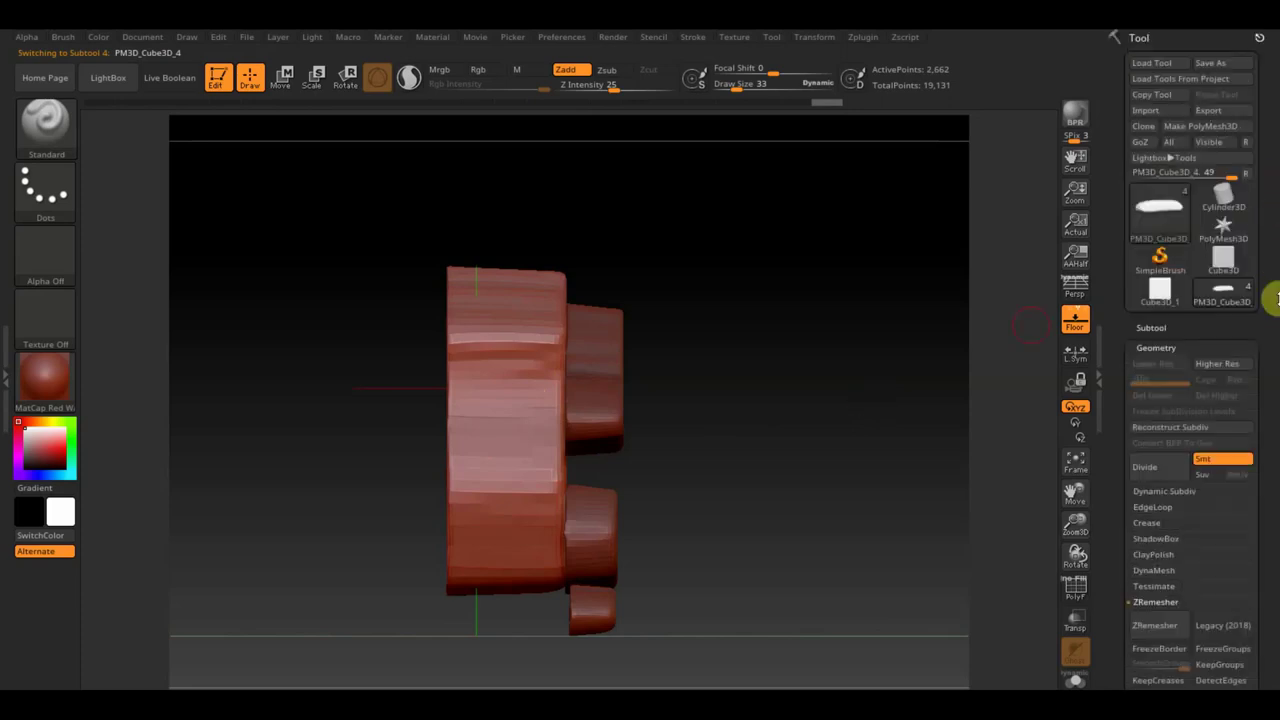
pyautogui.click(1220, 112)
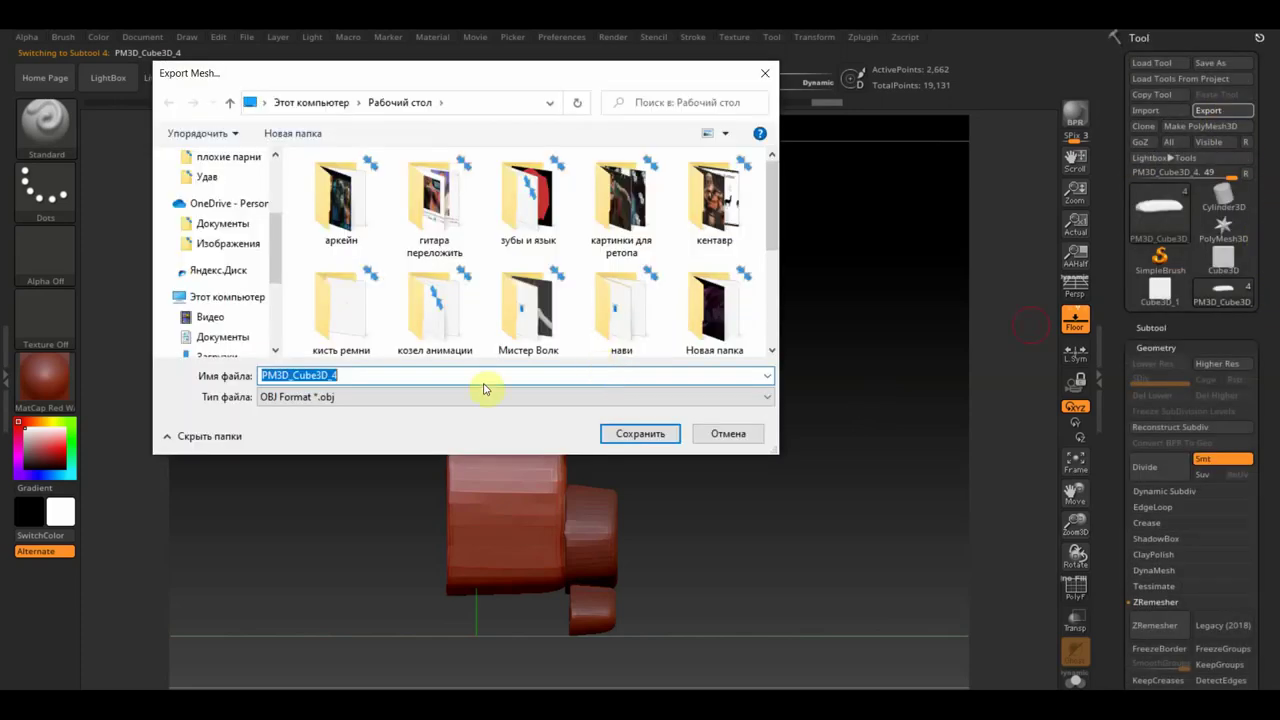
pyautogui.click(347, 375)
pyautogui.write('тело')
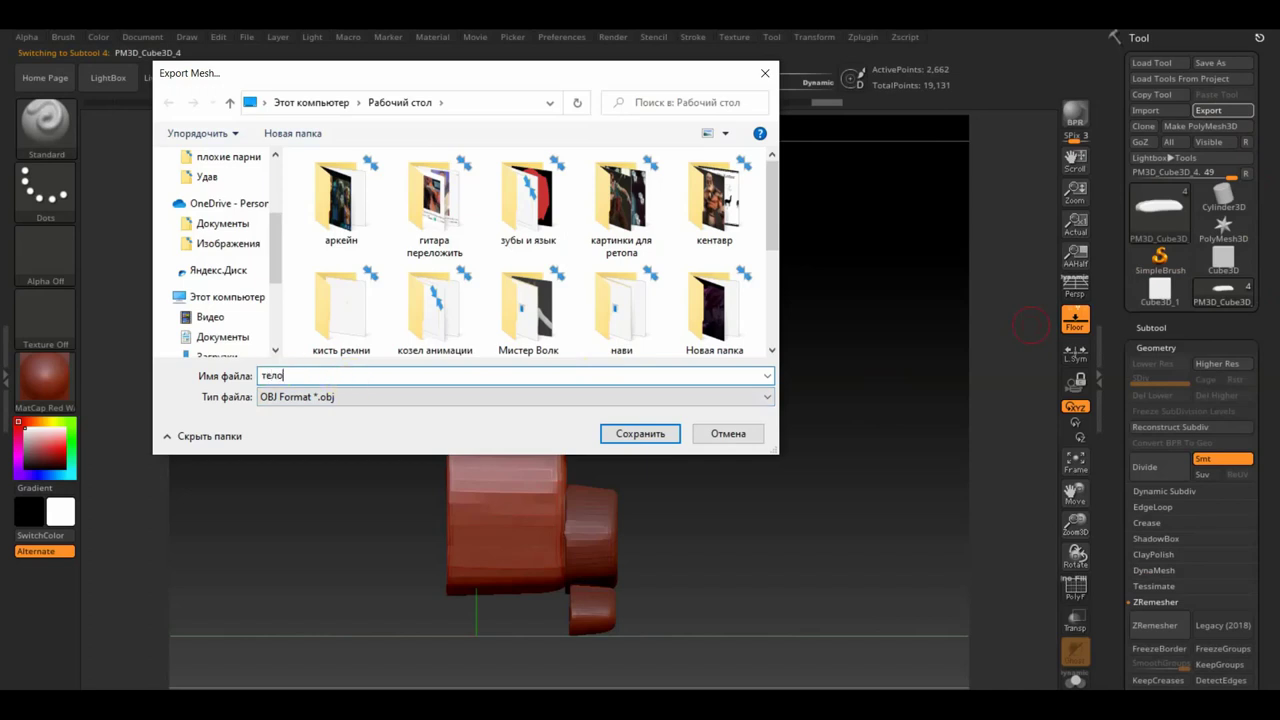
pyautogui.press('Return')
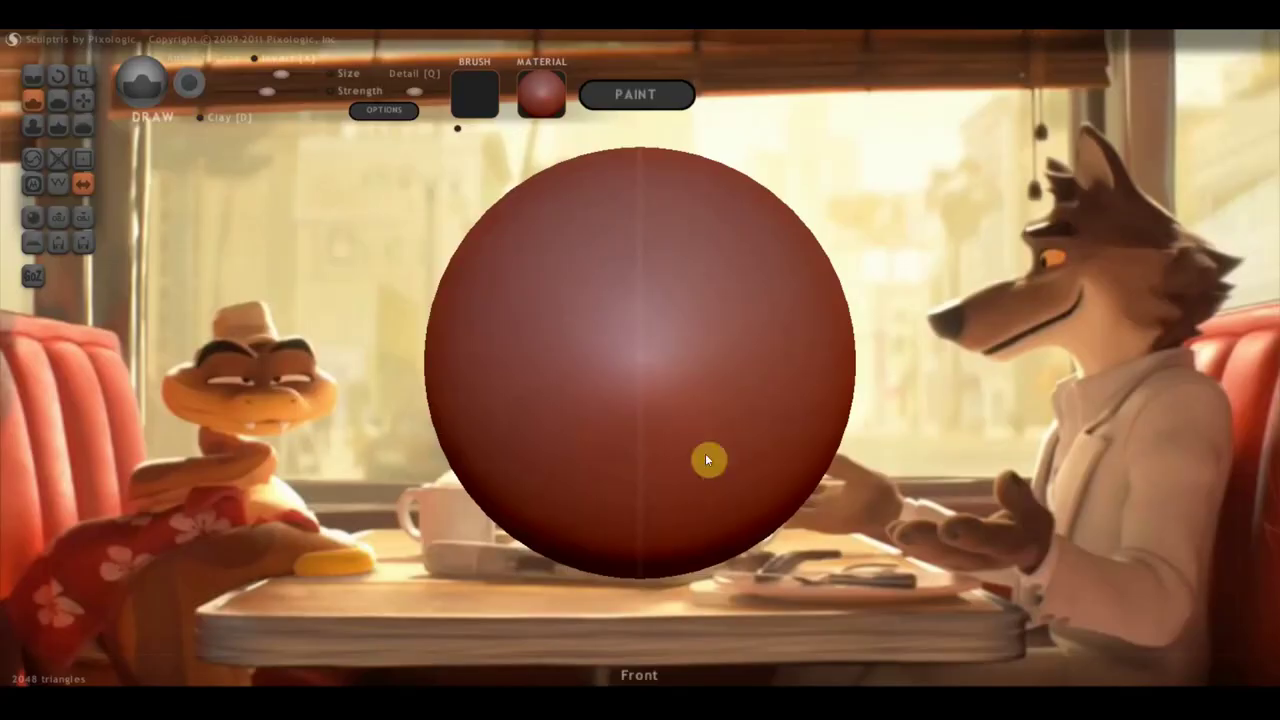
# Check the Sculptris OPTIONS dialog, then bring up the toy monkey reference photo in Photos
pyautogui.click(382, 111)
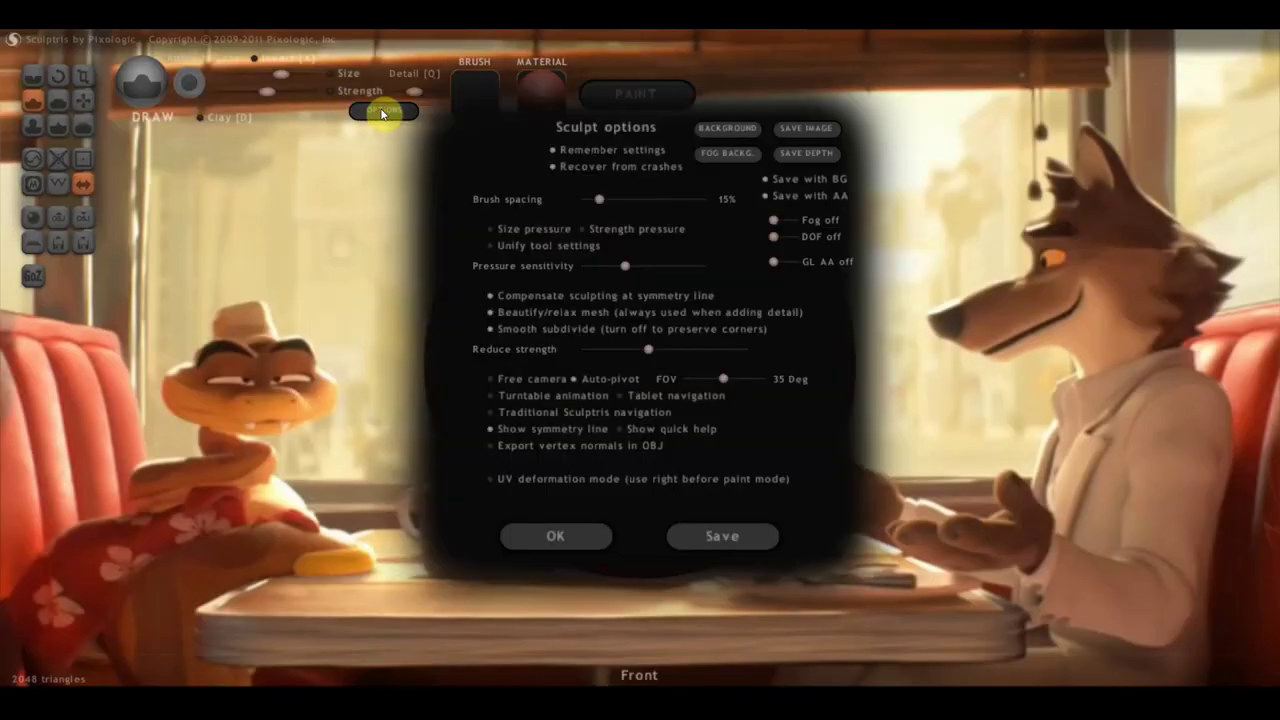
pyautogui.click(565, 536)
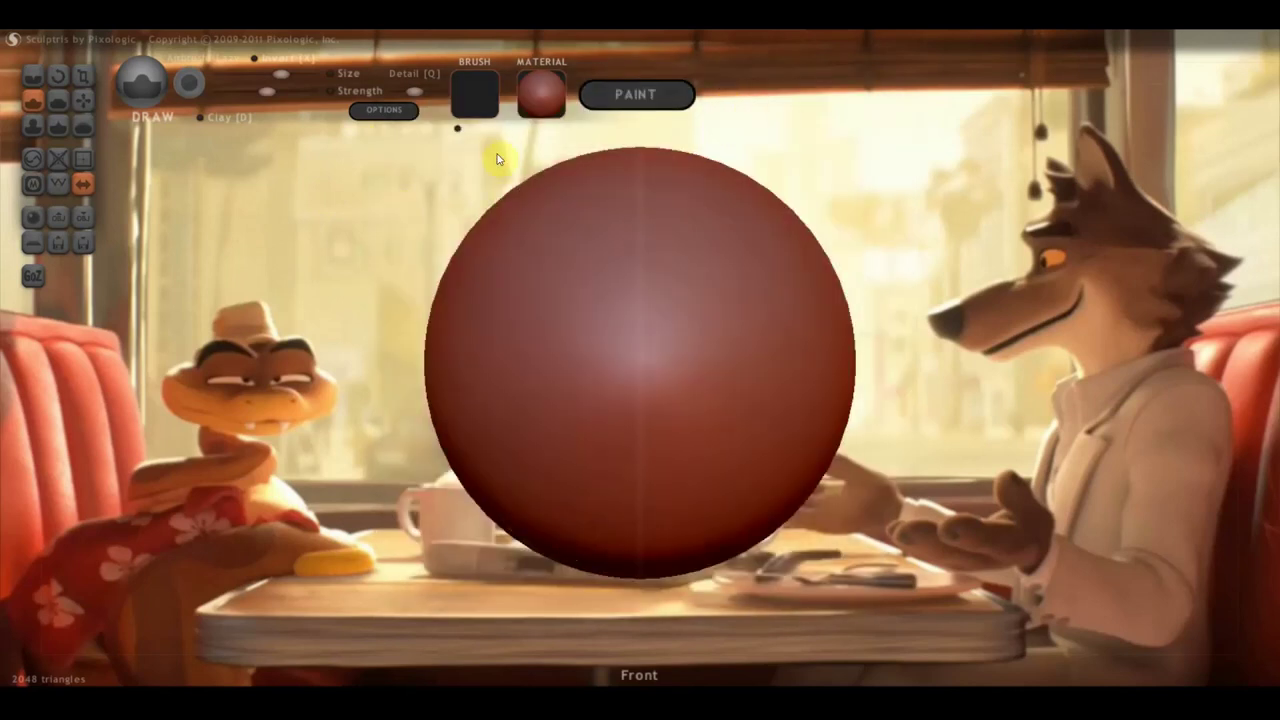
pyautogui.click(1113, 50)
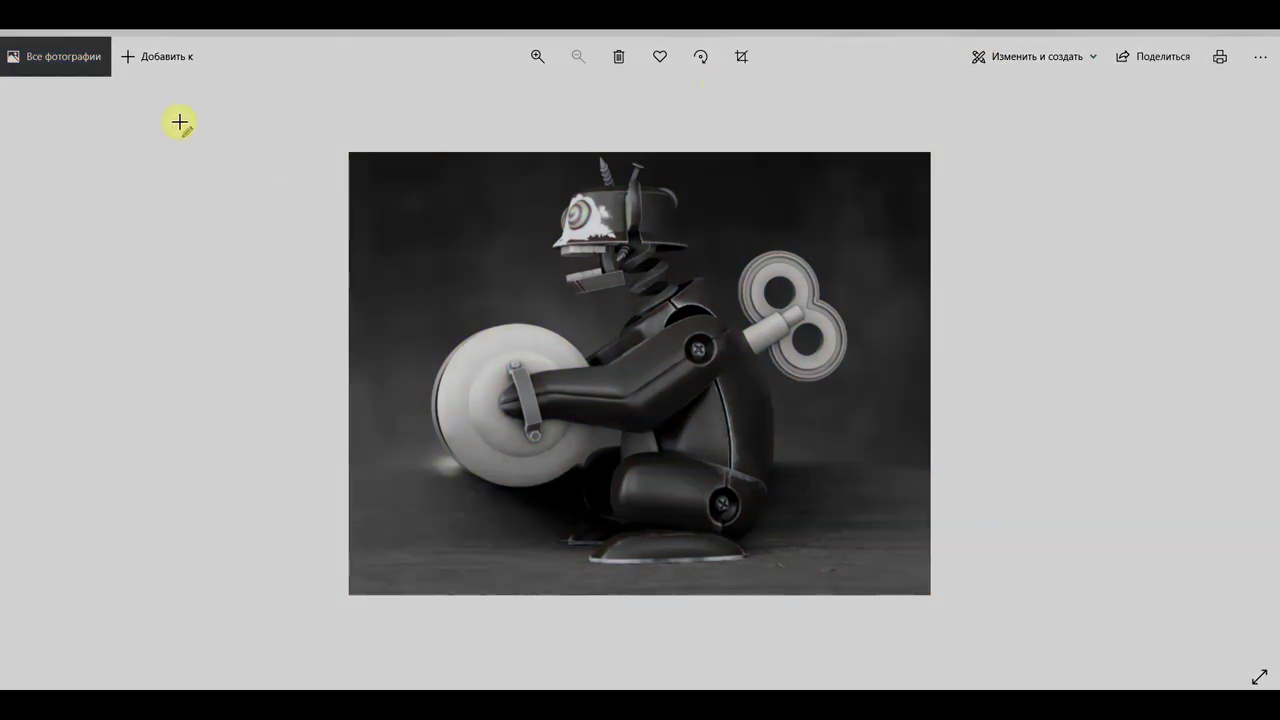
# Capture the monkey photo area with Lightshot and save it as a JPEG on the desktop
pyautogui.moveTo(190, 114)
pyautogui.mouseDown()
pyautogui.moveTo(771, 380)
pyautogui.moveTo(1089, 609)
pyautogui.moveTo(1115, 632)
pyautogui.moveTo(1112, 650)
pyautogui.mouseUp()
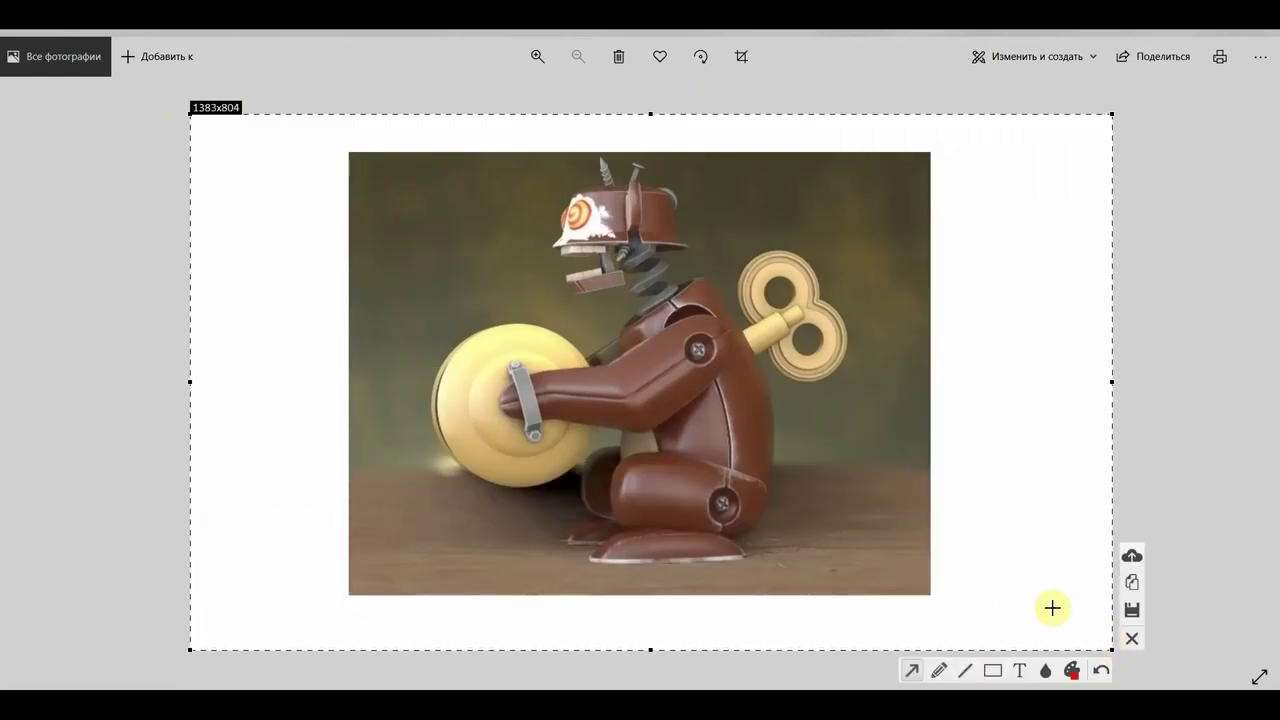
pyautogui.moveTo(650, 114); pyautogui.dragTo(650, 104)
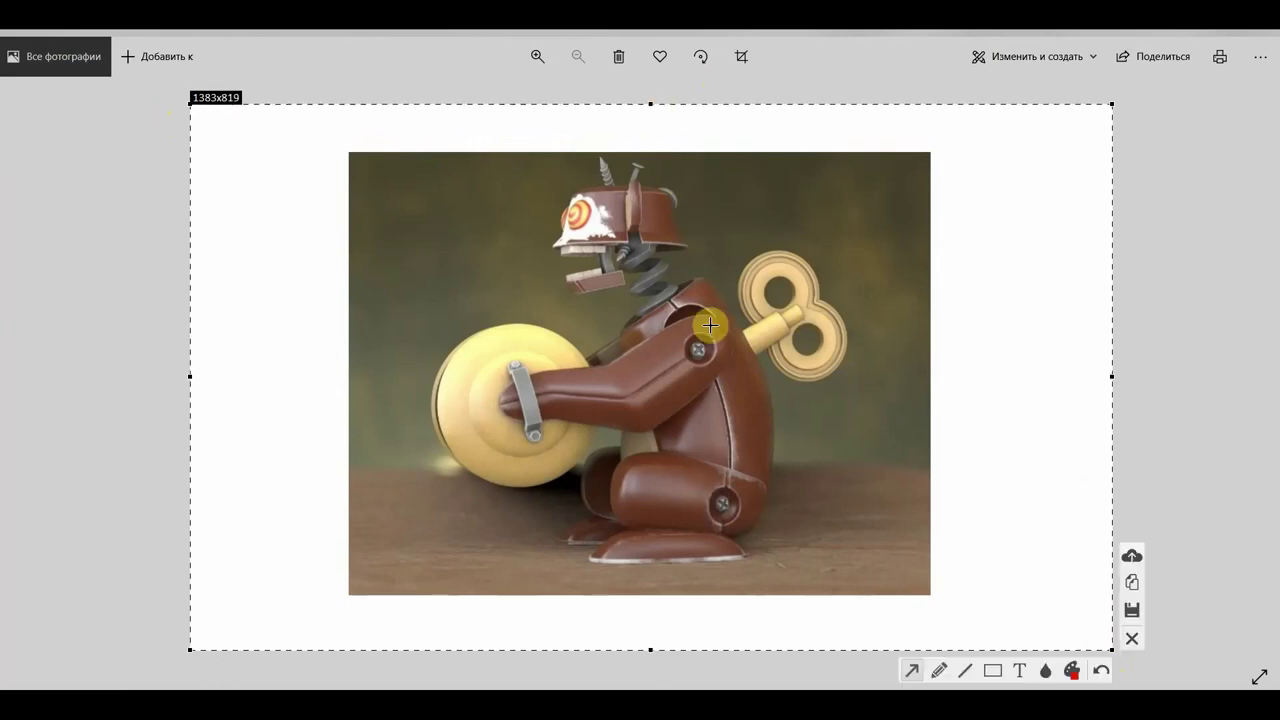
pyautogui.click(1071, 560)
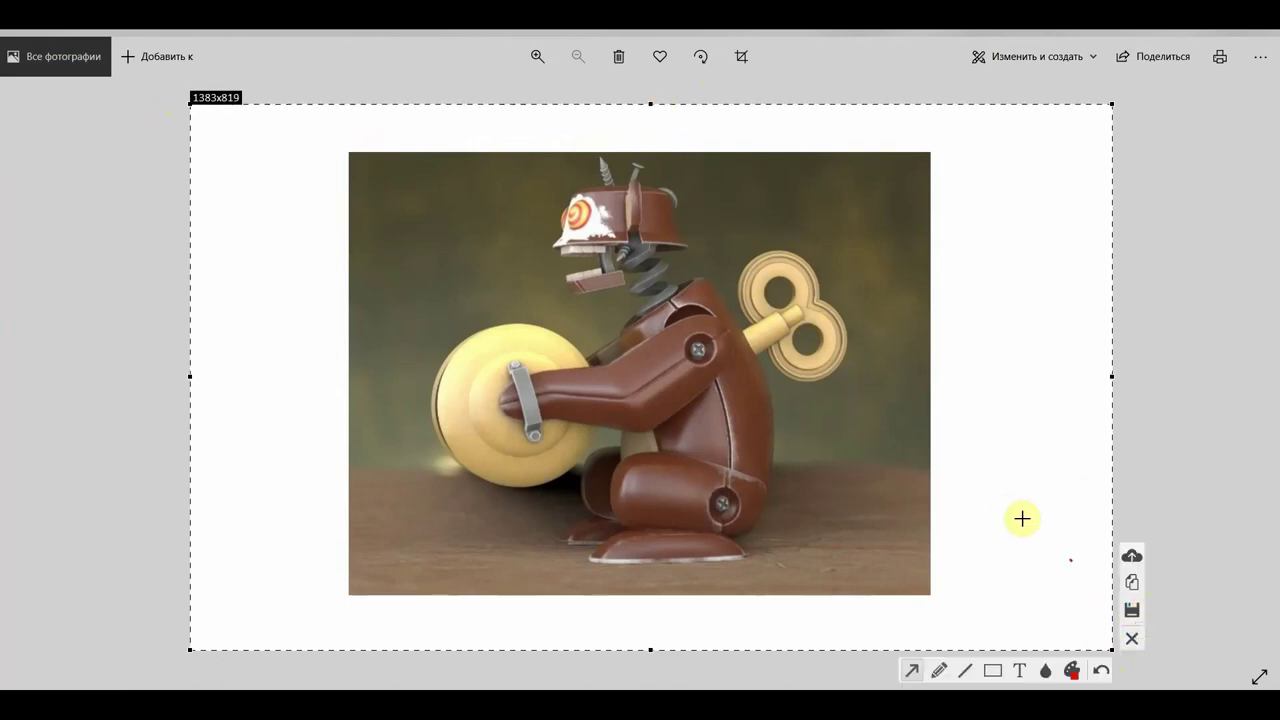
pyautogui.click(1133, 612)
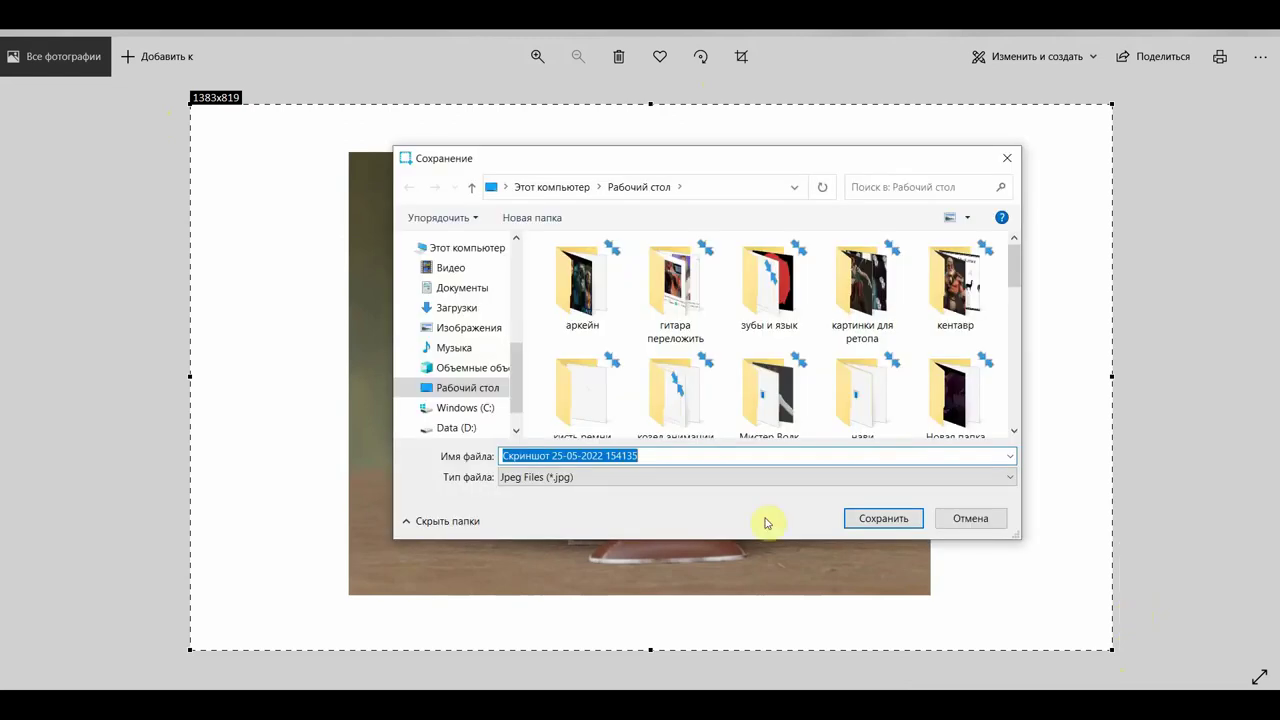
pyautogui.click(880, 518)
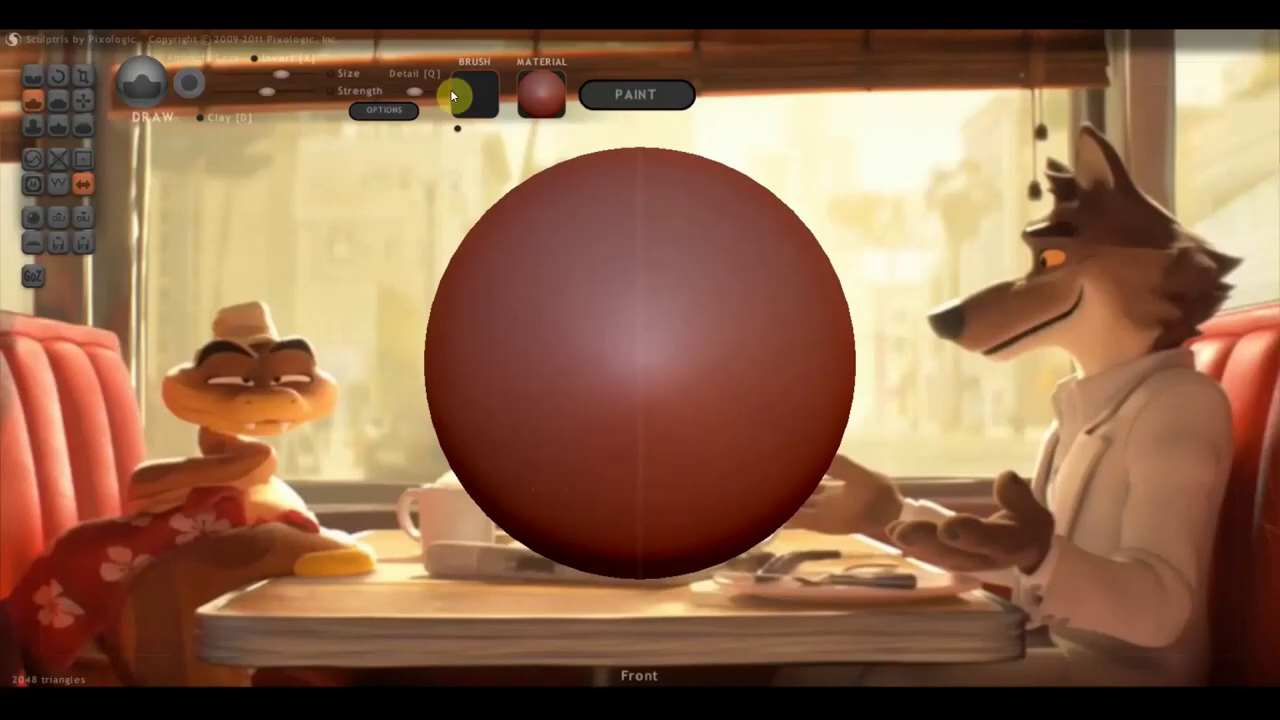
pyautogui.click(383, 109)
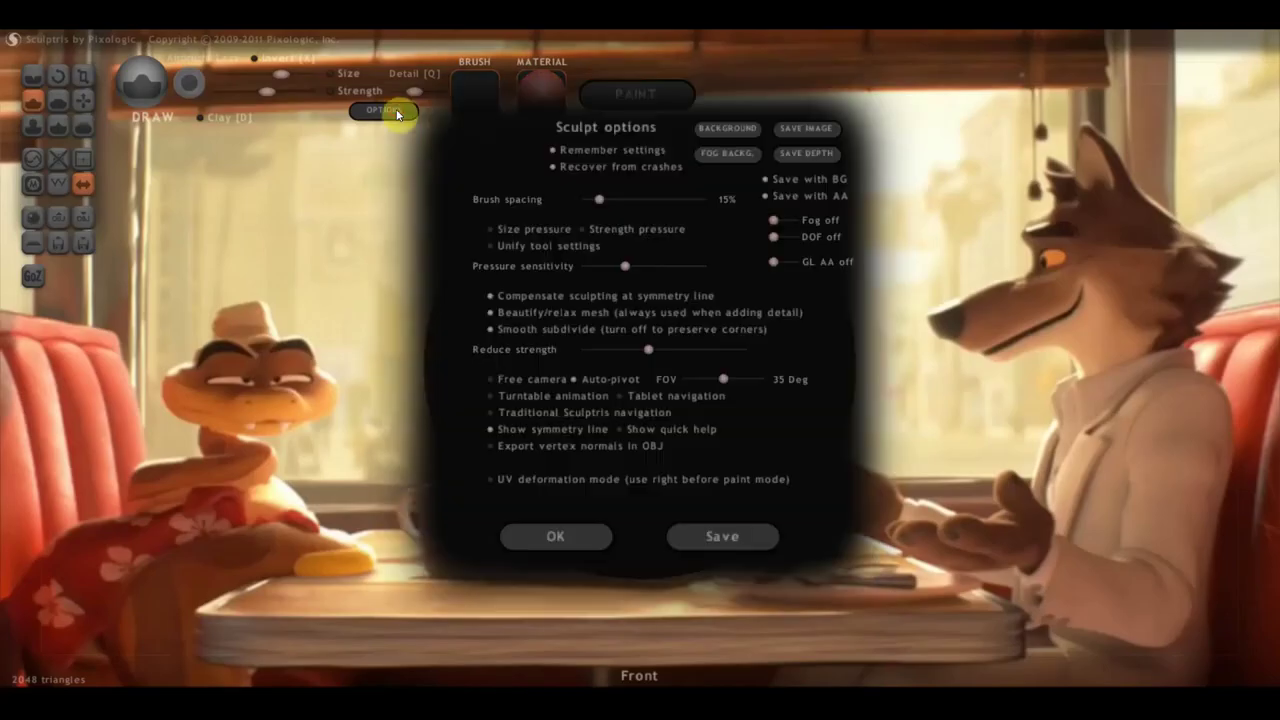
# Load the toy monkey screenshot as the Sculptris background image, then zoom out
pyautogui.click(610, 257)
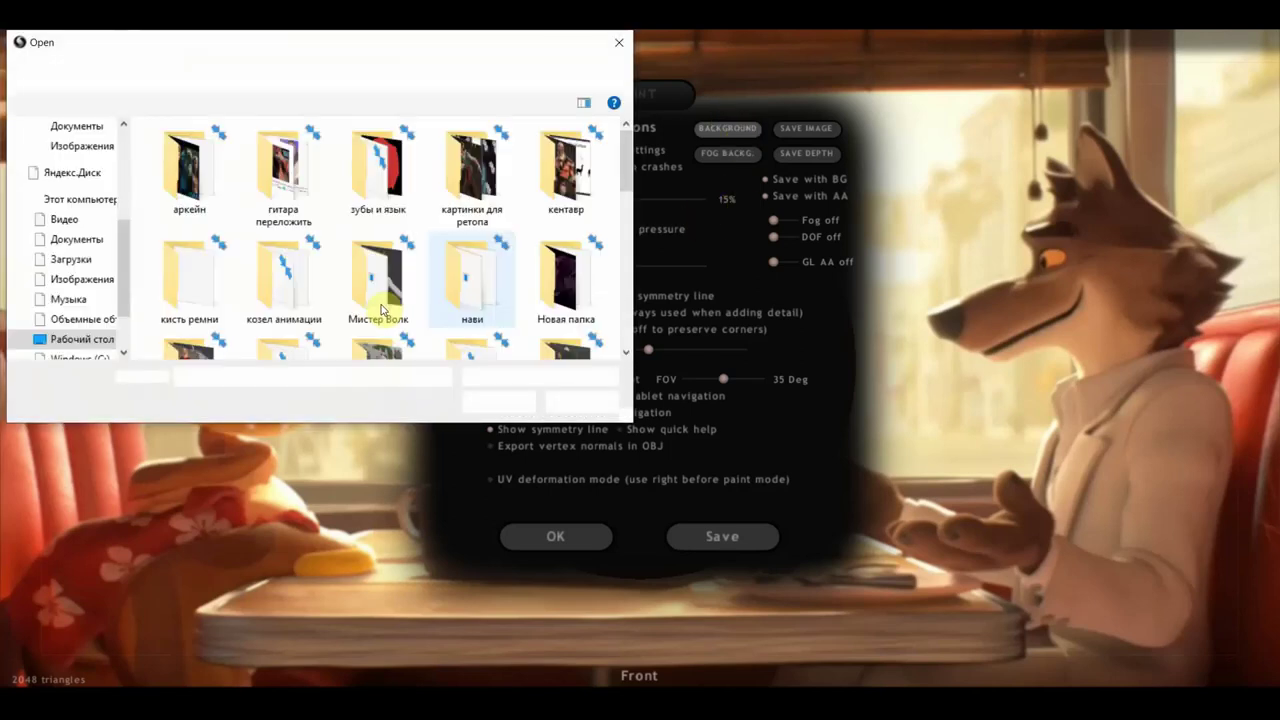
pyautogui.scroll(-3, 368, 310)
pyautogui.scroll(-3, 370, 312)
pyautogui.scroll(-2, 385, 318)
pyautogui.click(409, 325)
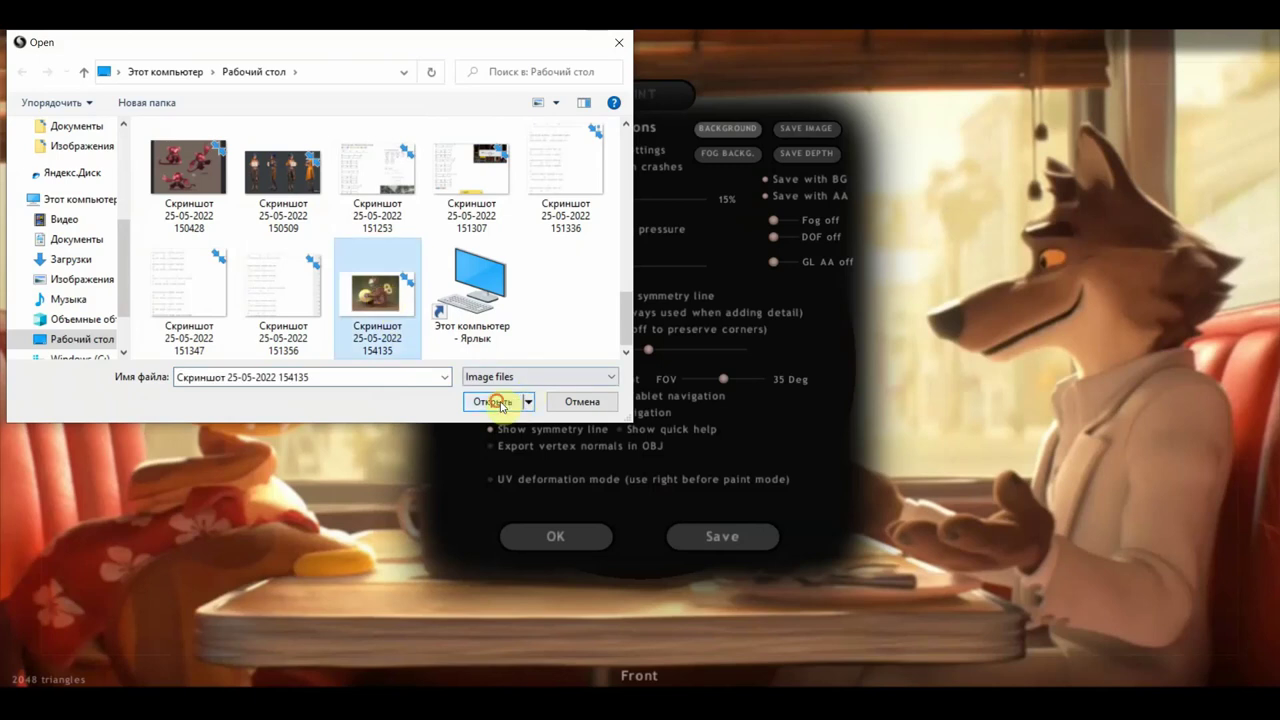
pyautogui.click(516, 405)
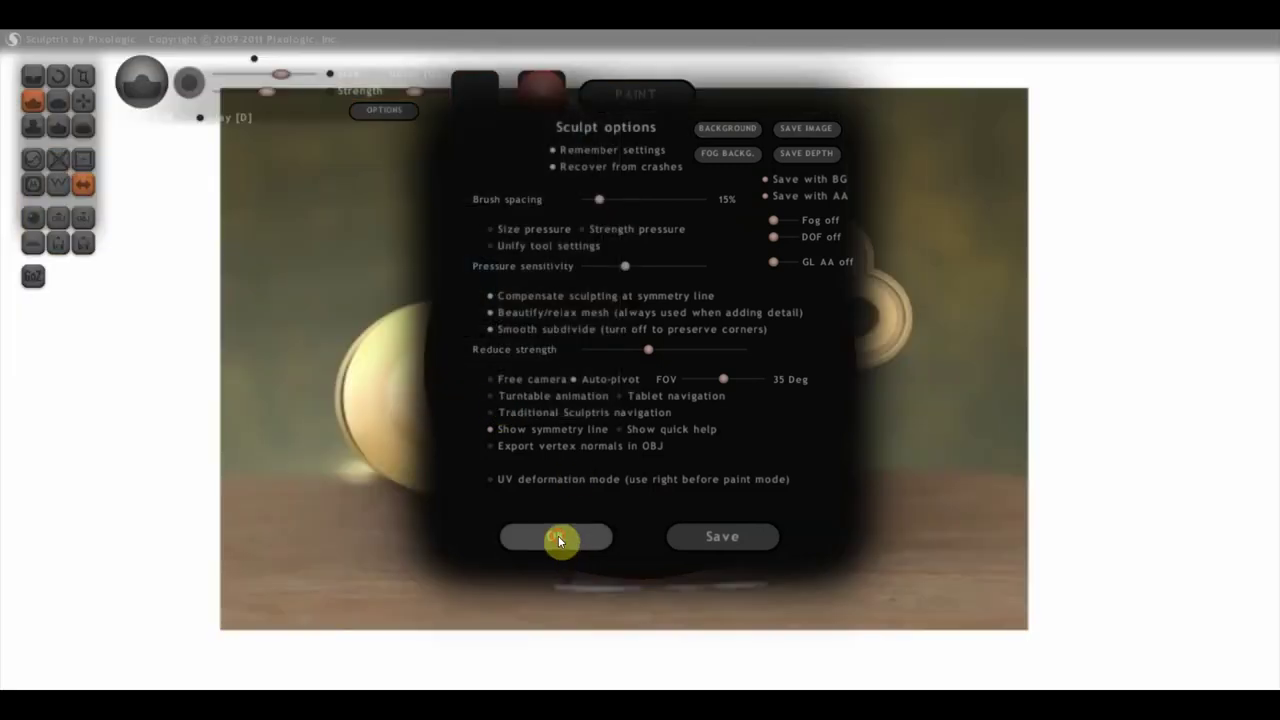
pyautogui.click(558, 541)
pyautogui.scroll(-10, 980, 472)
pyautogui.moveTo(749, 214)
pyautogui.keyDown('alt'); pyautogui.mouseDown()
pyautogui.moveTo(589, 460)
pyautogui.moveTo(432, 450)
pyautogui.mouseUp(); pyautogui.keyUp('alt')
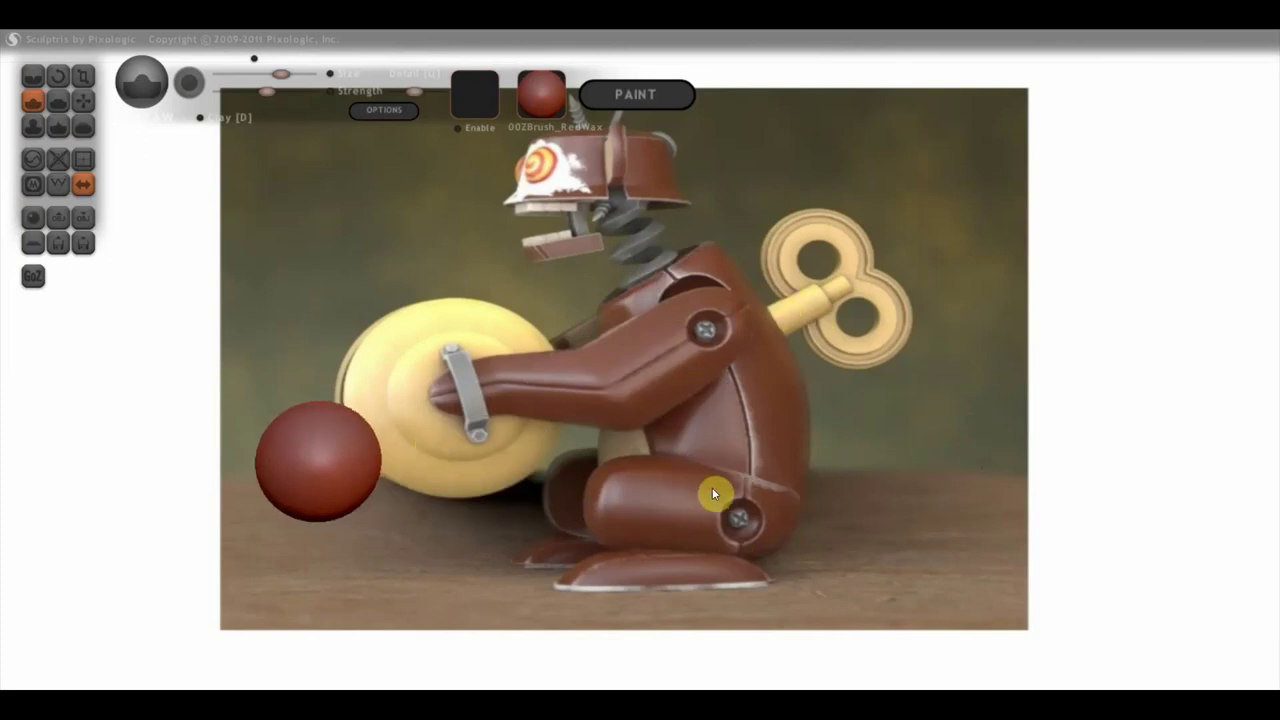
# Import the тело OBJ mesh from the desktop into a new scene
pyautogui.moveTo(873, 436)
pyautogui.keyDown('alt'); pyautogui.mouseDown()
pyautogui.moveTo(926, 446)
pyautogui.moveTo(909, 443)
pyautogui.mouseUp(); pyautogui.keyUp('alt')
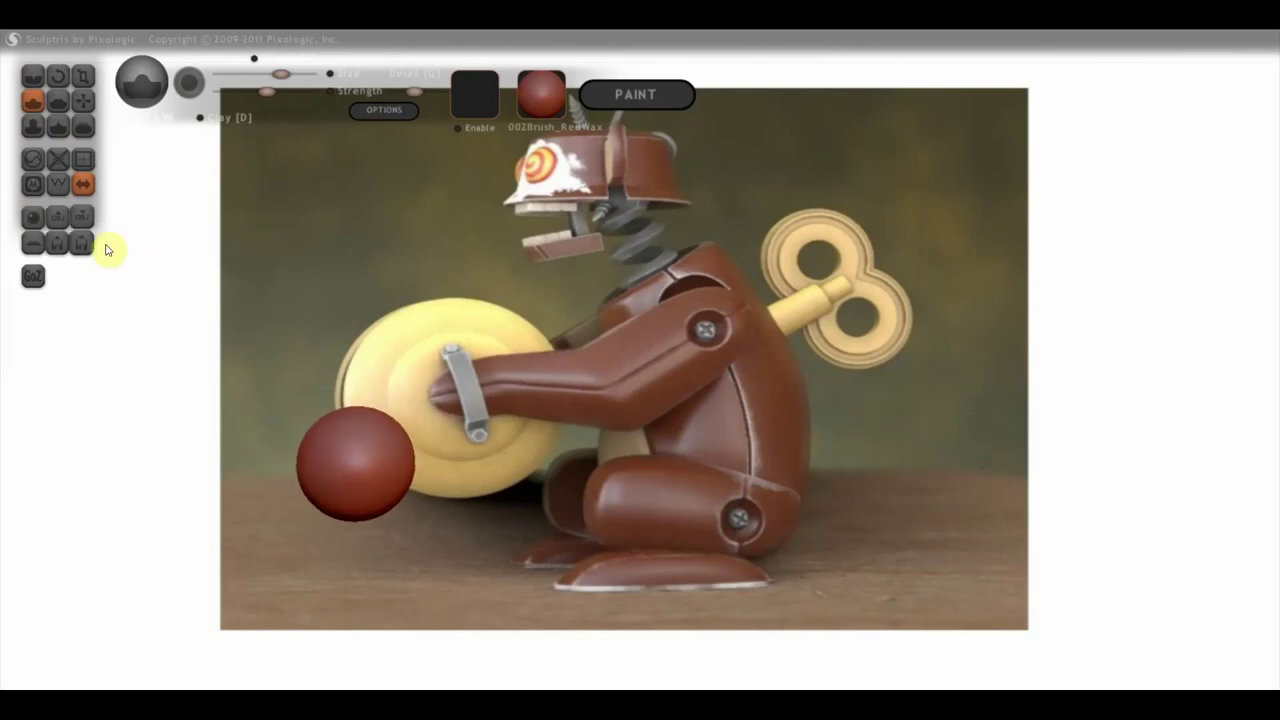
pyautogui.click(68, 222)
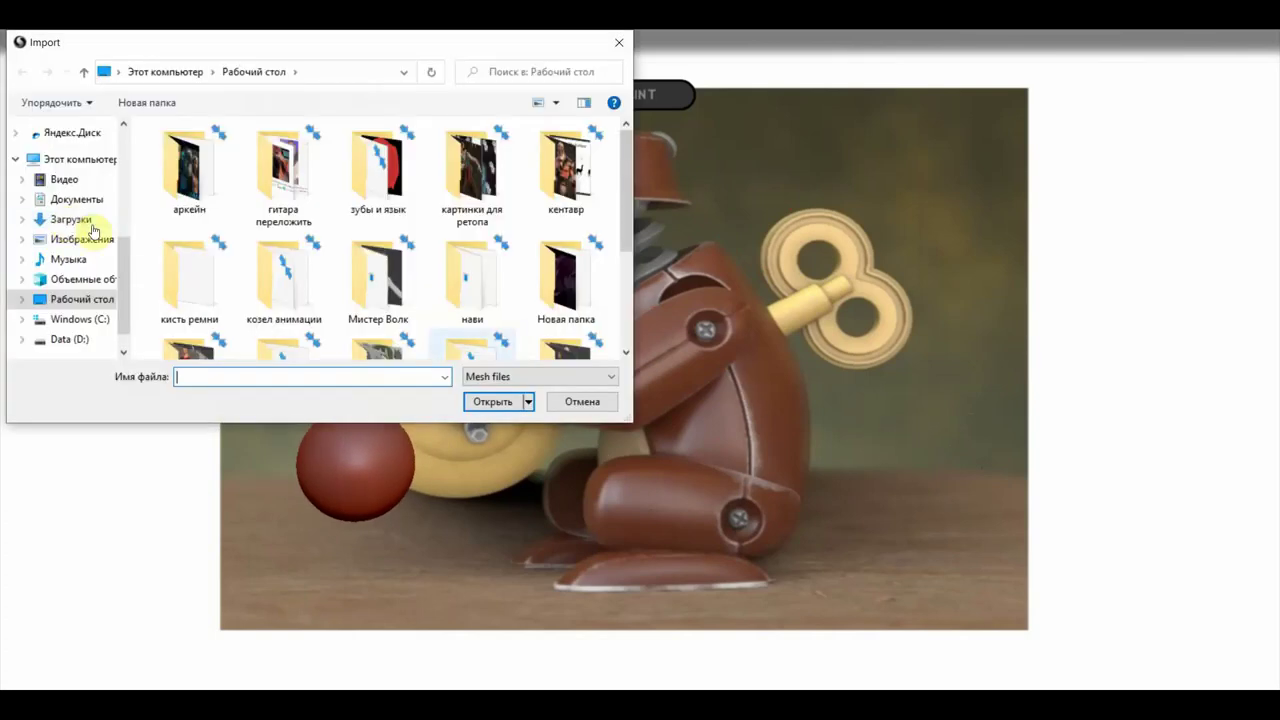
pyautogui.click(402, 290)
pyautogui.scroll(-2, 406, 305)
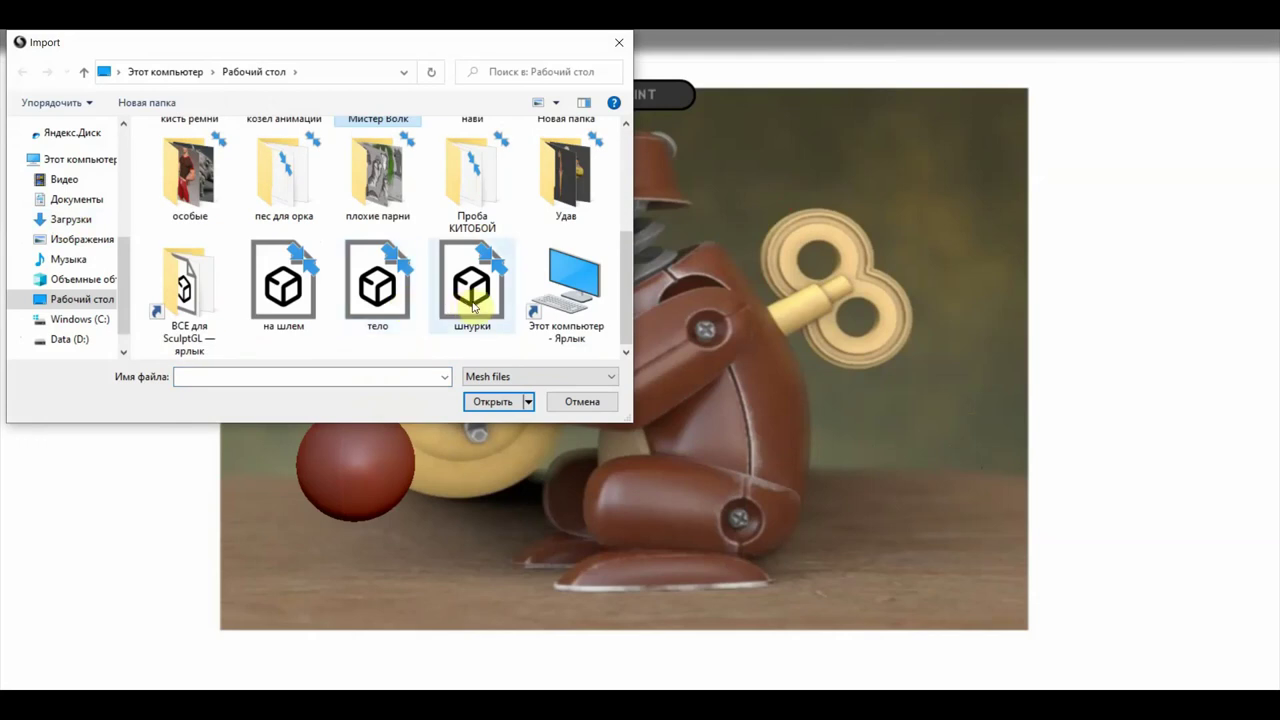
pyautogui.click(366, 296)
pyautogui.click(489, 402)
pyautogui.click(558, 394)
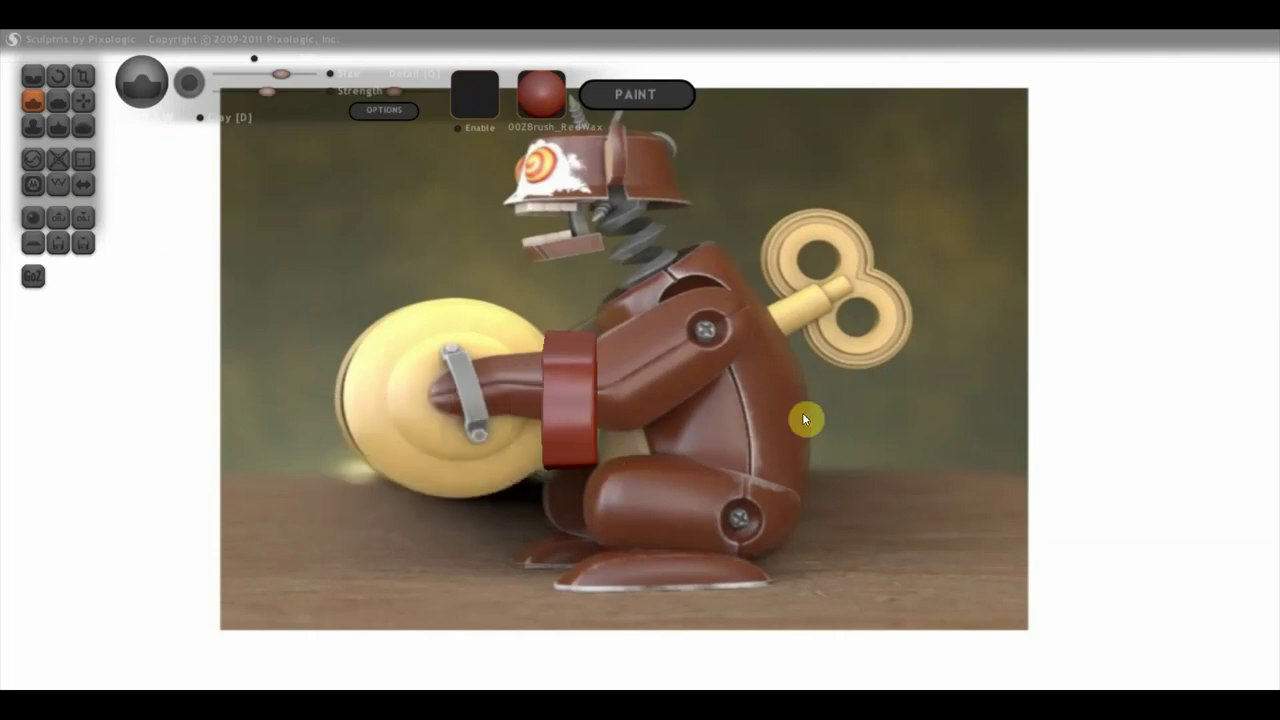
# Turn on symmetry and dismiss the quads-converted-to-triangles notice
pyautogui.click(82, 188)
pyautogui.click(652, 416)
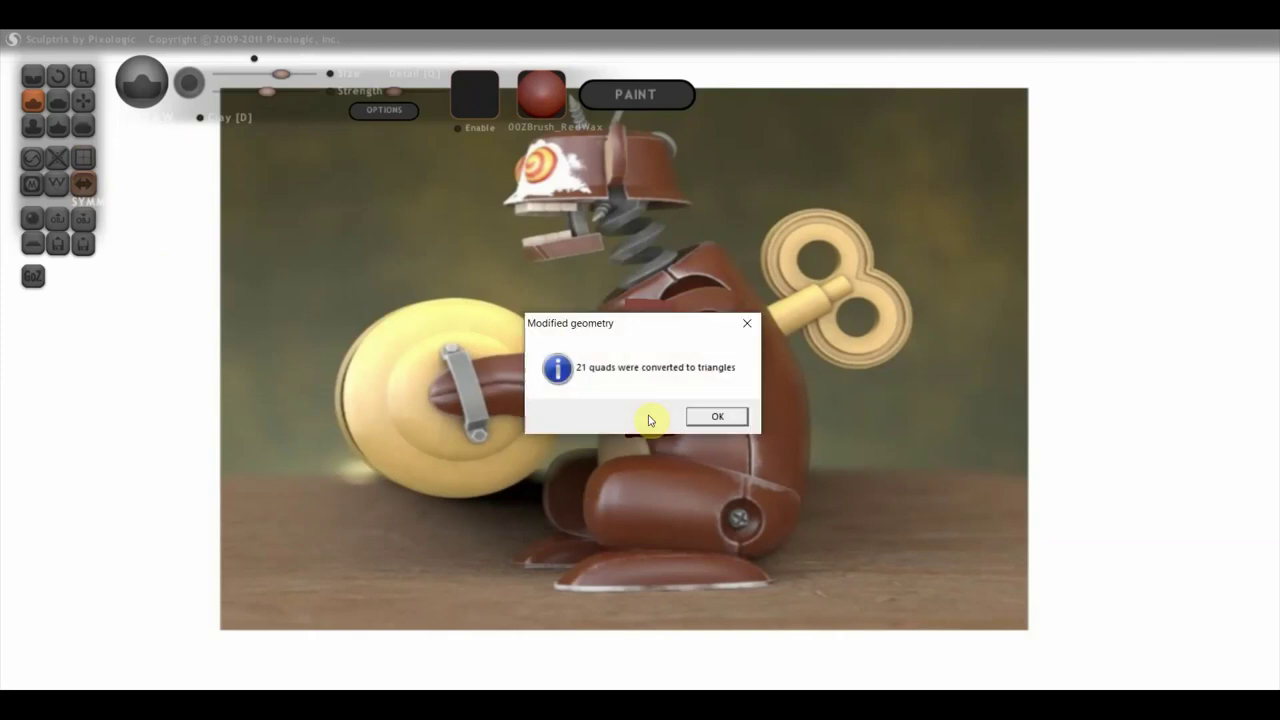
pyautogui.click(713, 417)
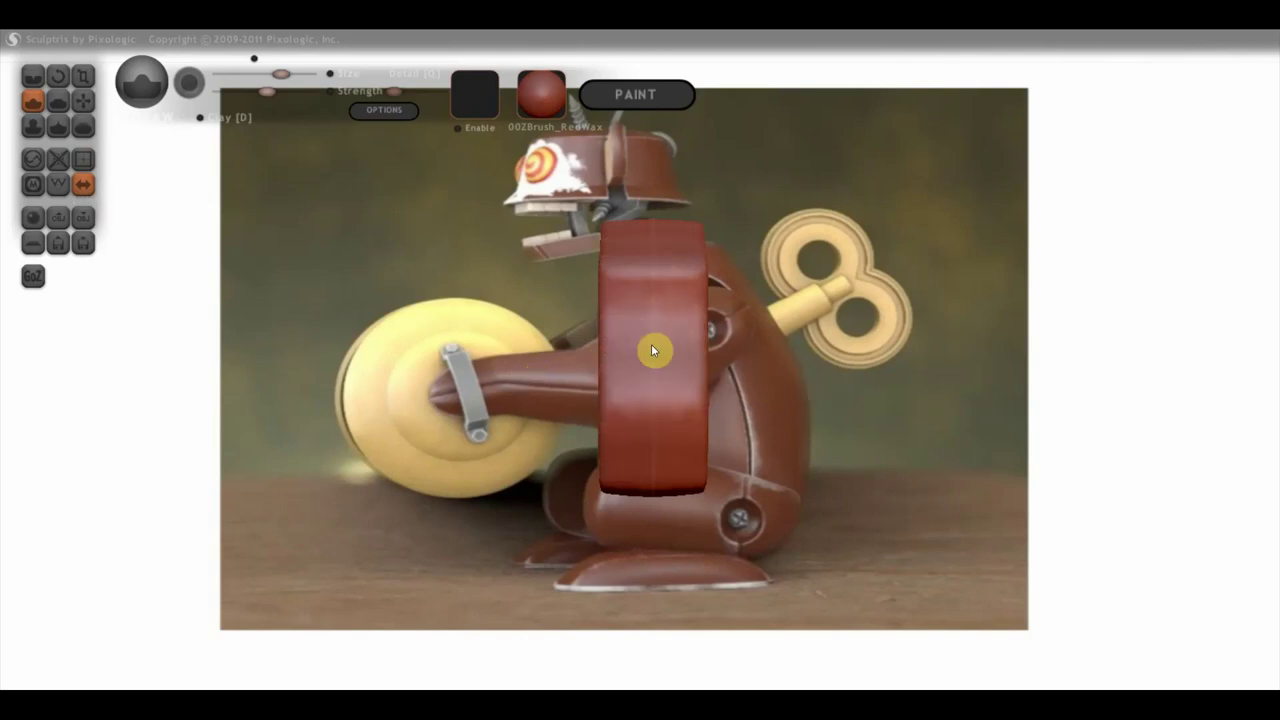
# Rotate the body mesh face-on to the viewer and select the Flatten brush
pyautogui.moveTo(718, 386); pyautogui.dragTo(924, 389)
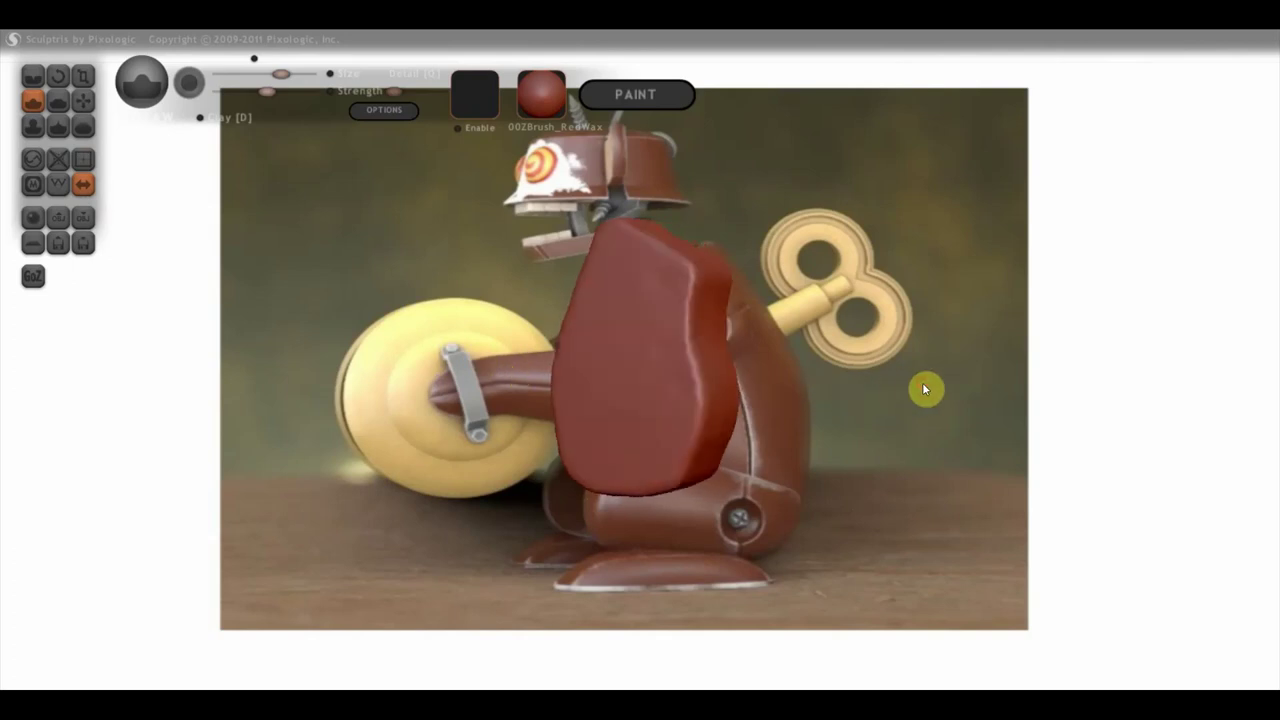
pyautogui.moveTo(885, 358)
pyautogui.mouseDown()
pyautogui.moveTo(919, 410)
pyautogui.moveTo(889, 409)
pyautogui.mouseUp()
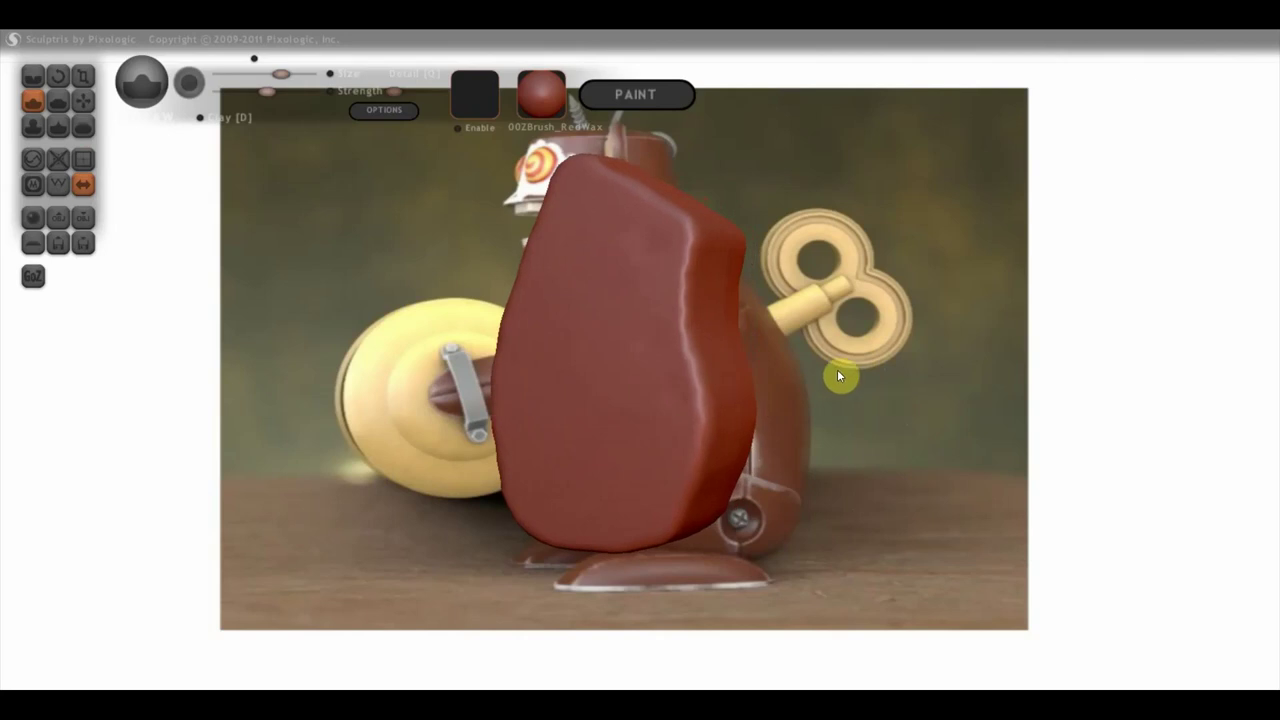
pyautogui.click(58, 100)
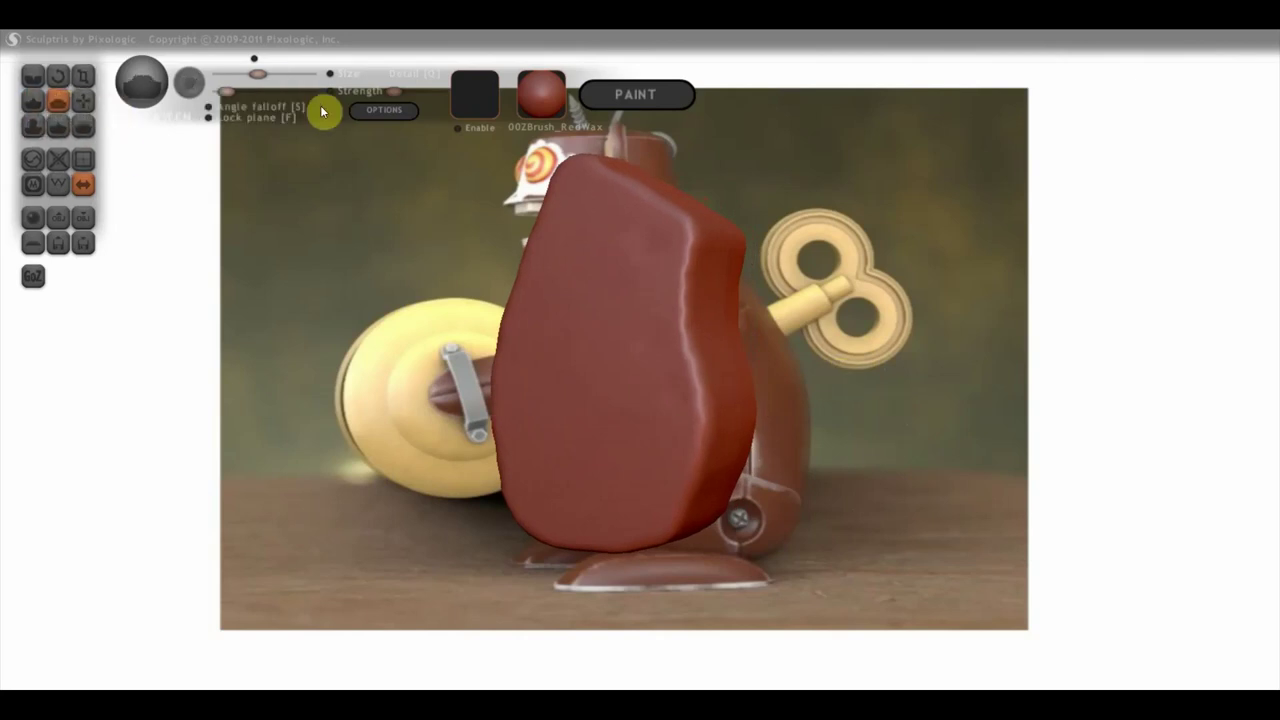
# Adjust brush strength and flatten the body block's right and lower surfaces
pyautogui.click(411, 91)
pyautogui.keyDown('alt'); pyautogui.moveTo(857, 334); pyautogui.dragTo(734, 337); pyautogui.keyUp('alt')
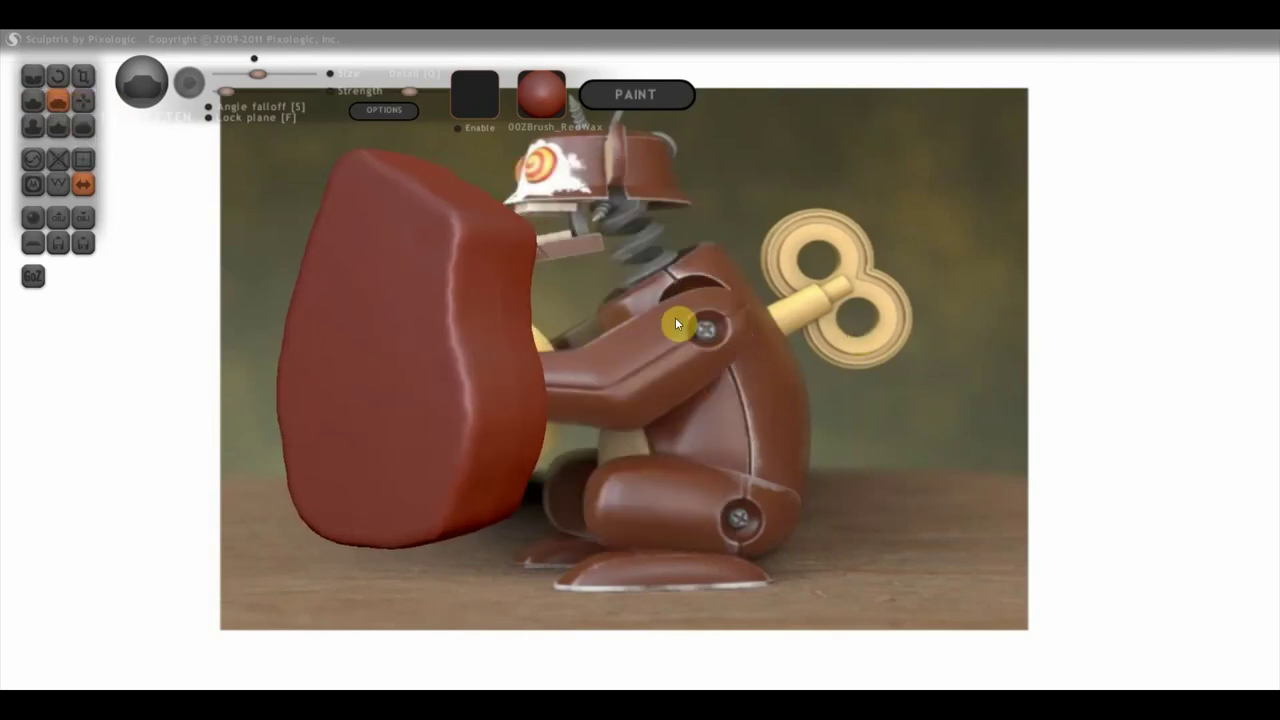
pyautogui.moveTo(870, 432)
pyautogui.keyDown('alt'); pyautogui.mouseDown()
pyautogui.moveTo(944, 408)
pyautogui.moveTo(916, 394)
pyautogui.moveTo(920, 412)
pyautogui.moveTo(891, 407)
pyautogui.mouseUp(); pyautogui.keyUp('alt')
pyautogui.moveTo(620, 283)
pyautogui.mouseDown()
pyautogui.moveTo(626, 272)
pyautogui.moveTo(610, 268)
pyautogui.mouseUp()
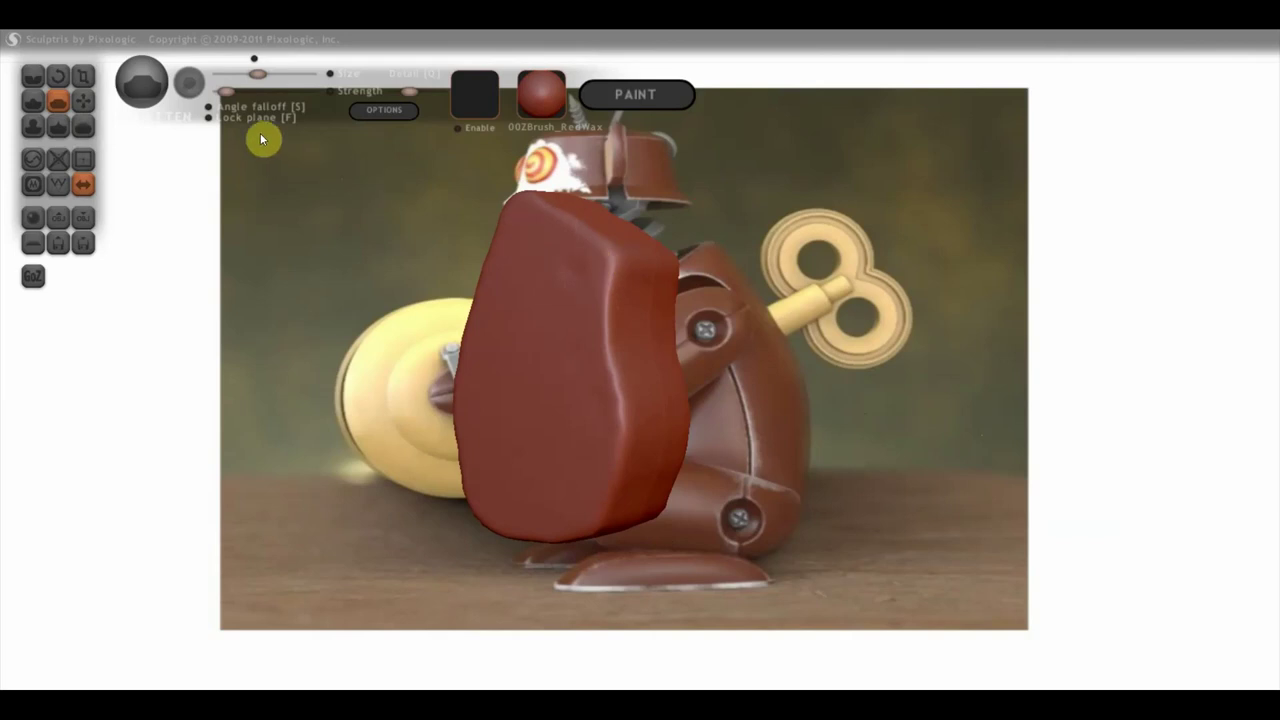
pyautogui.moveTo(645, 270)
pyautogui.mouseDown()
pyautogui.moveTo(600, 257)
pyautogui.moveTo(606, 314)
pyautogui.moveTo(637, 271)
pyautogui.moveTo(608, 271)
pyautogui.moveTo(623, 451)
pyautogui.mouseUp()
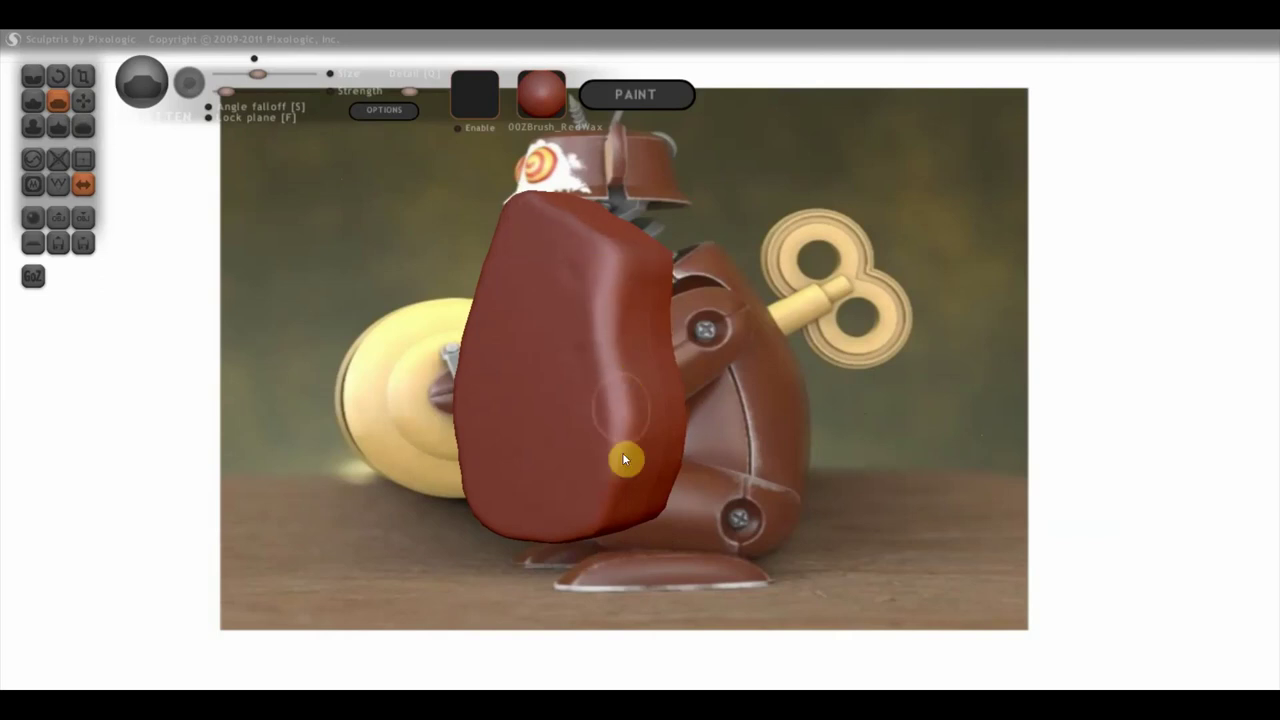
pyautogui.moveTo(613, 396)
pyautogui.mouseDown()
pyautogui.moveTo(577, 468)
pyautogui.moveTo(615, 486)
pyautogui.moveTo(582, 522)
pyautogui.mouseUp()
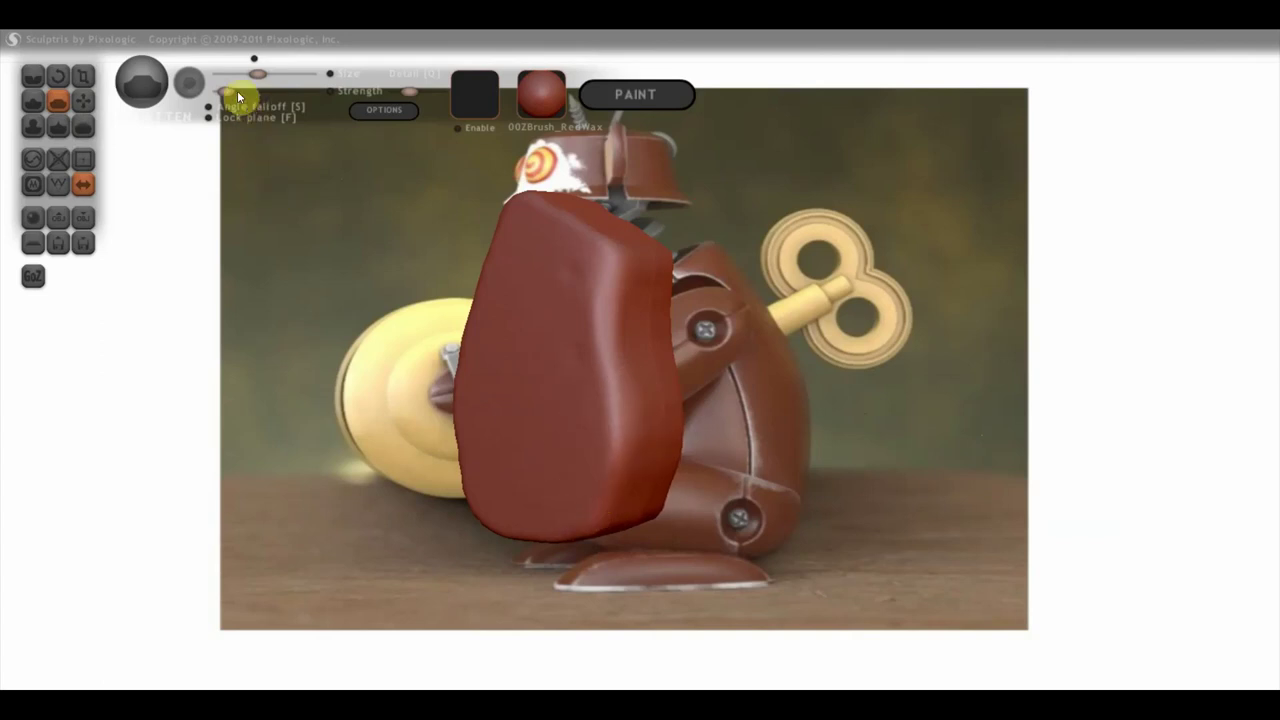
pyautogui.moveTo(586, 431)
pyautogui.mouseDown()
pyautogui.moveTo(616, 445)
pyautogui.moveTo(600, 403)
pyautogui.moveTo(623, 383)
pyautogui.moveTo(600, 272)
pyautogui.moveTo(648, 280)
pyautogui.moveTo(543, 252)
pyautogui.mouseUp()
pyautogui.moveTo(594, 352)
pyautogui.mouseDown()
pyautogui.moveTo(609, 486)
pyautogui.moveTo(609, 391)
pyautogui.moveTo(603, 403)
pyautogui.moveTo(588, 381)
pyautogui.moveTo(617, 491)
pyautogui.moveTo(629, 306)
pyautogui.moveTo(631, 463)
pyautogui.moveTo(604, 530)
pyautogui.mouseUp()
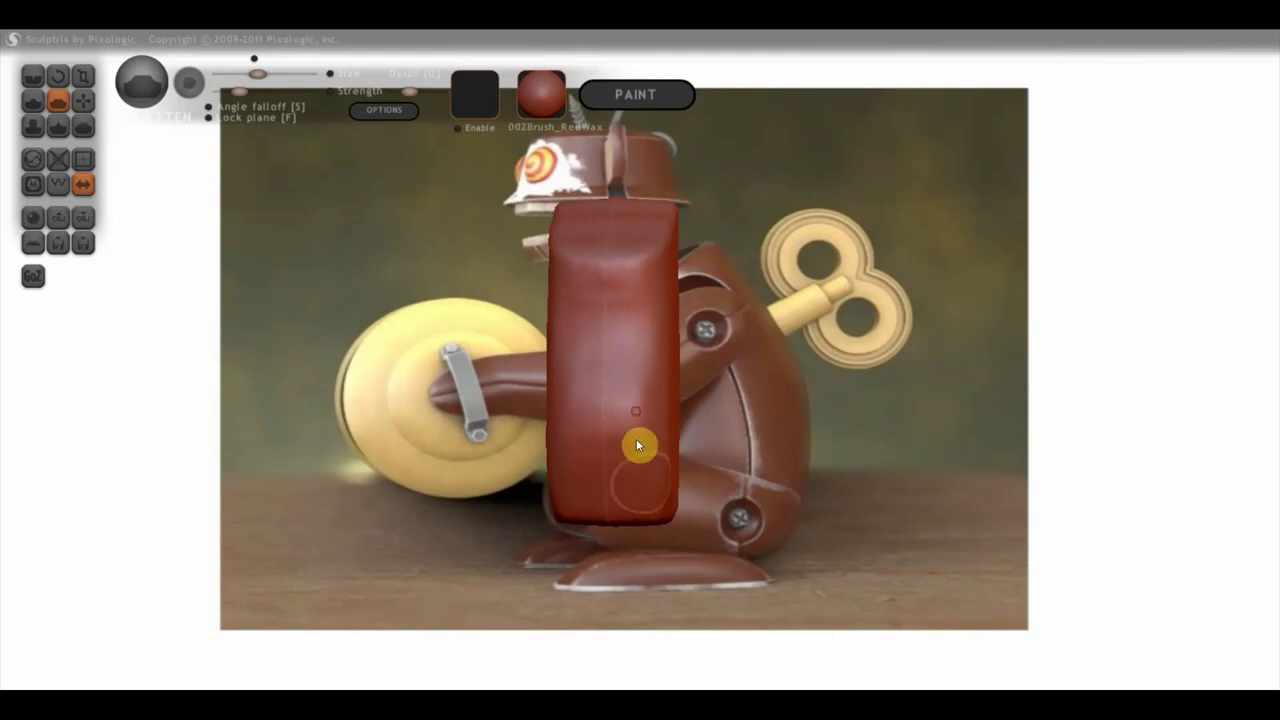
# Raise brush strength and reshape the block wider and rounder over the torso
pyautogui.click(232, 90)
pyautogui.moveTo(826, 397); pyautogui.dragTo(748, 406)
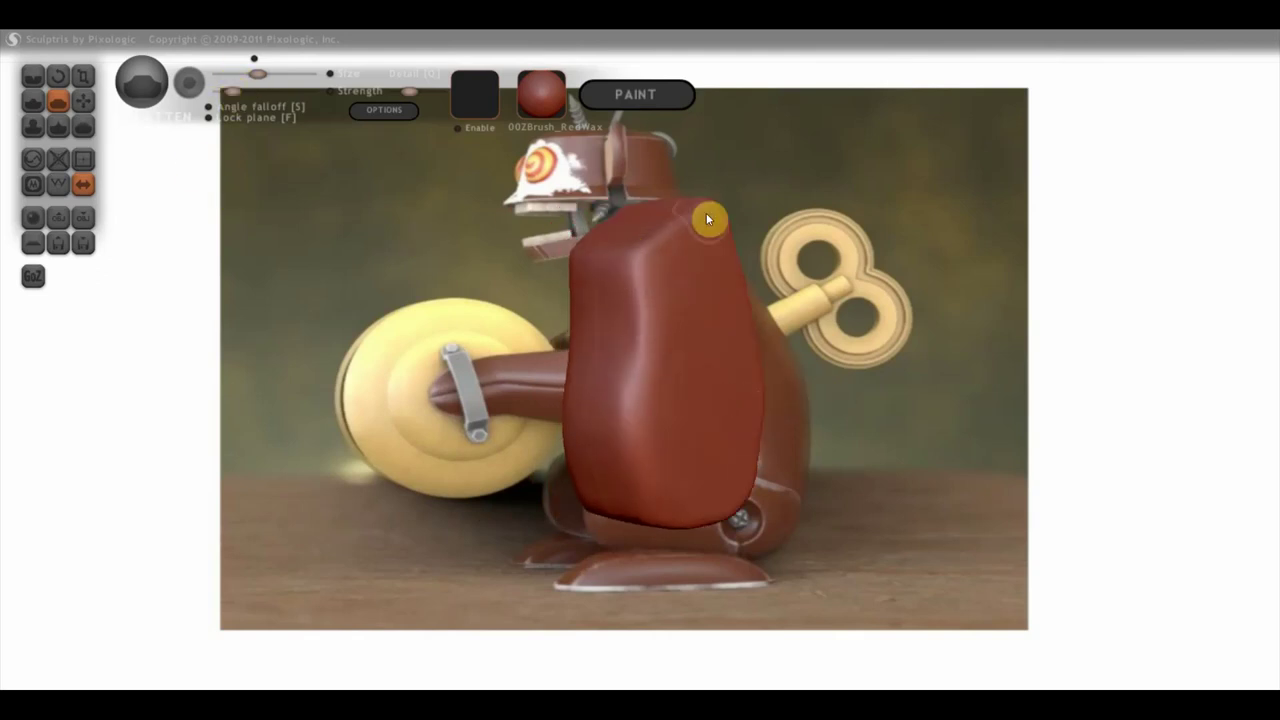
pyautogui.moveTo(897, 248); pyautogui.dragTo(746, 400)
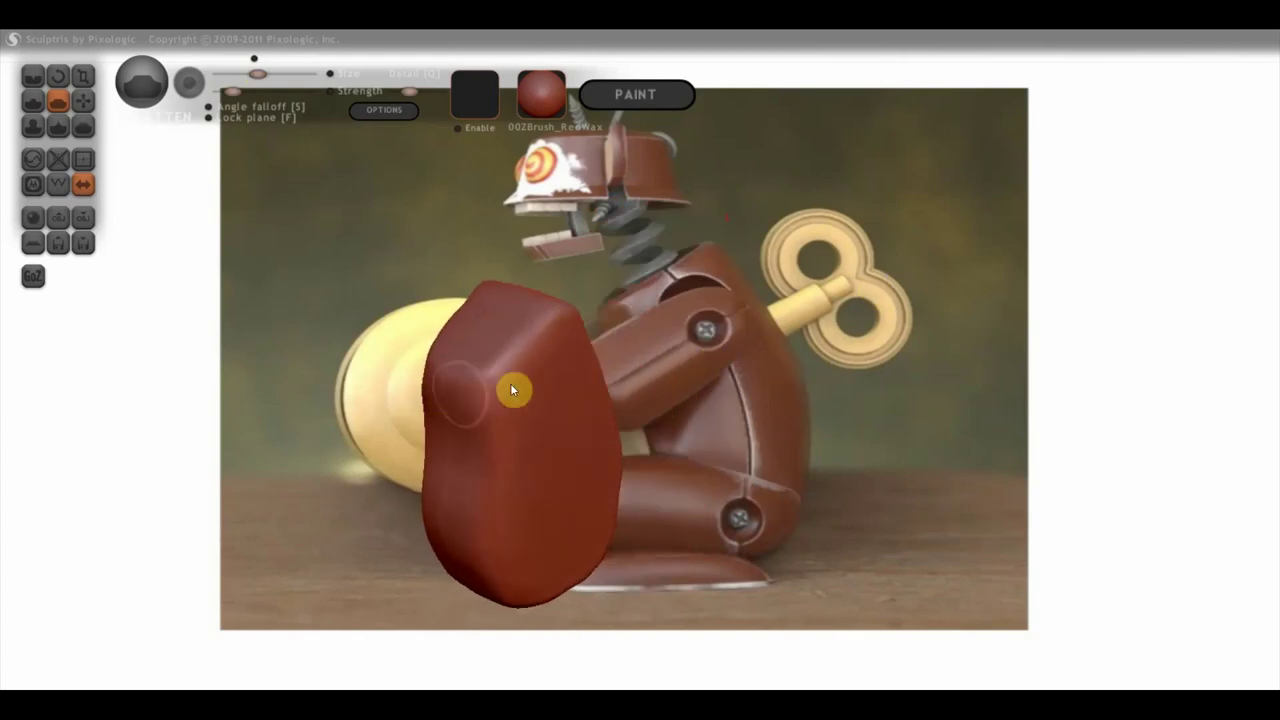
# Raise the block and round its lower edge, undoing one bad stroke
pyautogui.moveTo(686, 357); pyautogui.dragTo(517, 331)
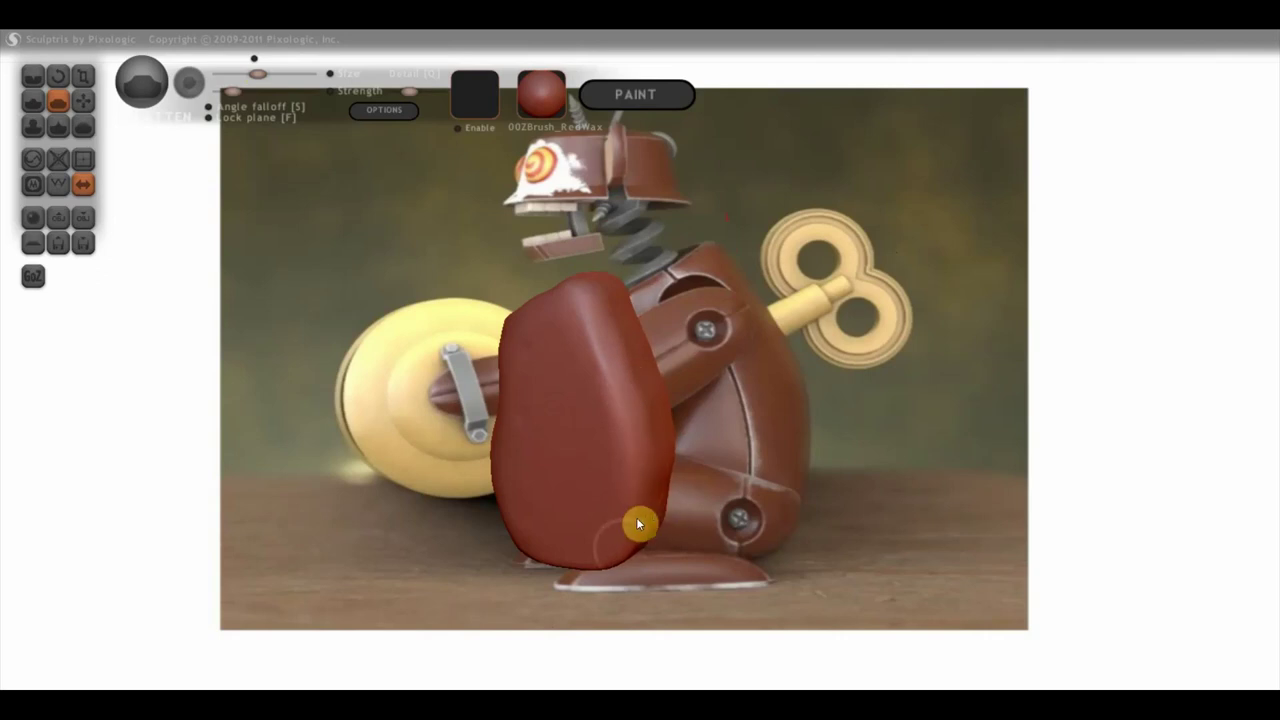
pyautogui.moveTo(669, 541); pyautogui.dragTo(632, 345)
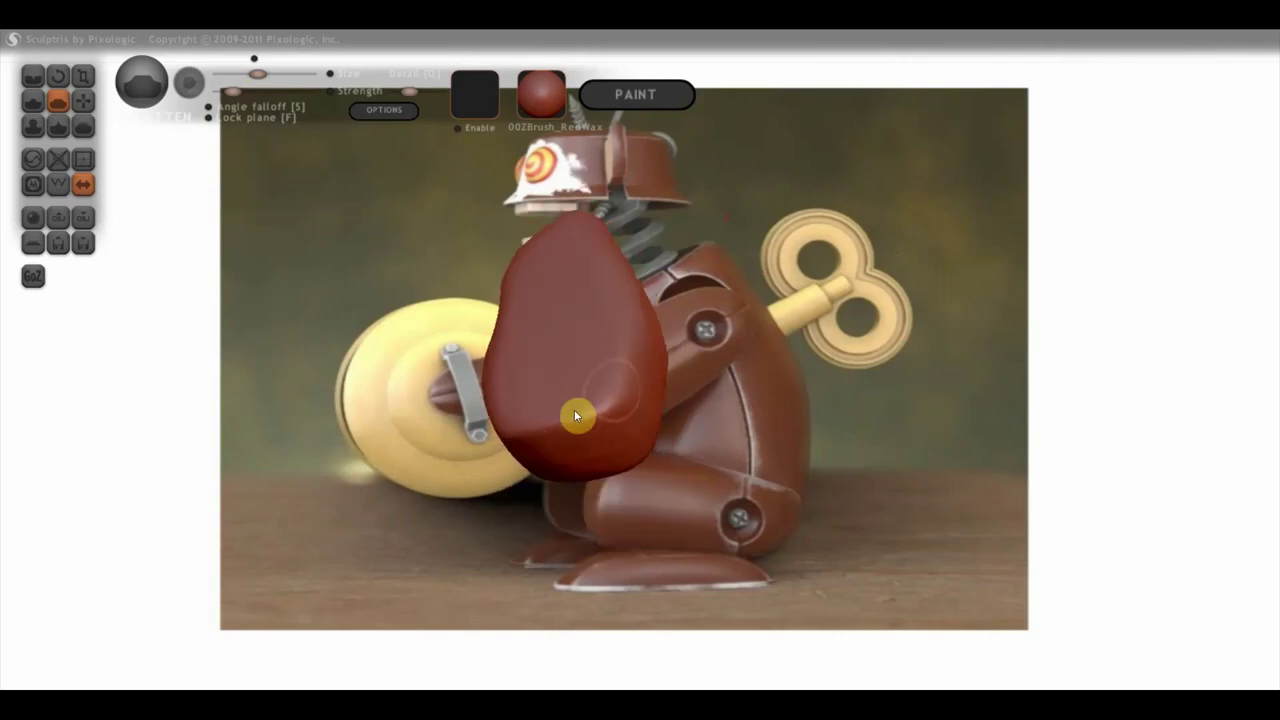
pyautogui.moveTo(556, 431)
pyautogui.mouseDown()
pyautogui.moveTo(588, 416)
pyautogui.moveTo(554, 438)
pyautogui.moveTo(602, 385)
pyautogui.moveTo(543, 429)
pyautogui.moveTo(606, 417)
pyautogui.moveTo(569, 433)
pyautogui.moveTo(726, 376)
pyautogui.moveTo(809, 446)
pyautogui.moveTo(842, 398)
pyautogui.mouseUp()
pyautogui.hotkey('ctrl', 'z')
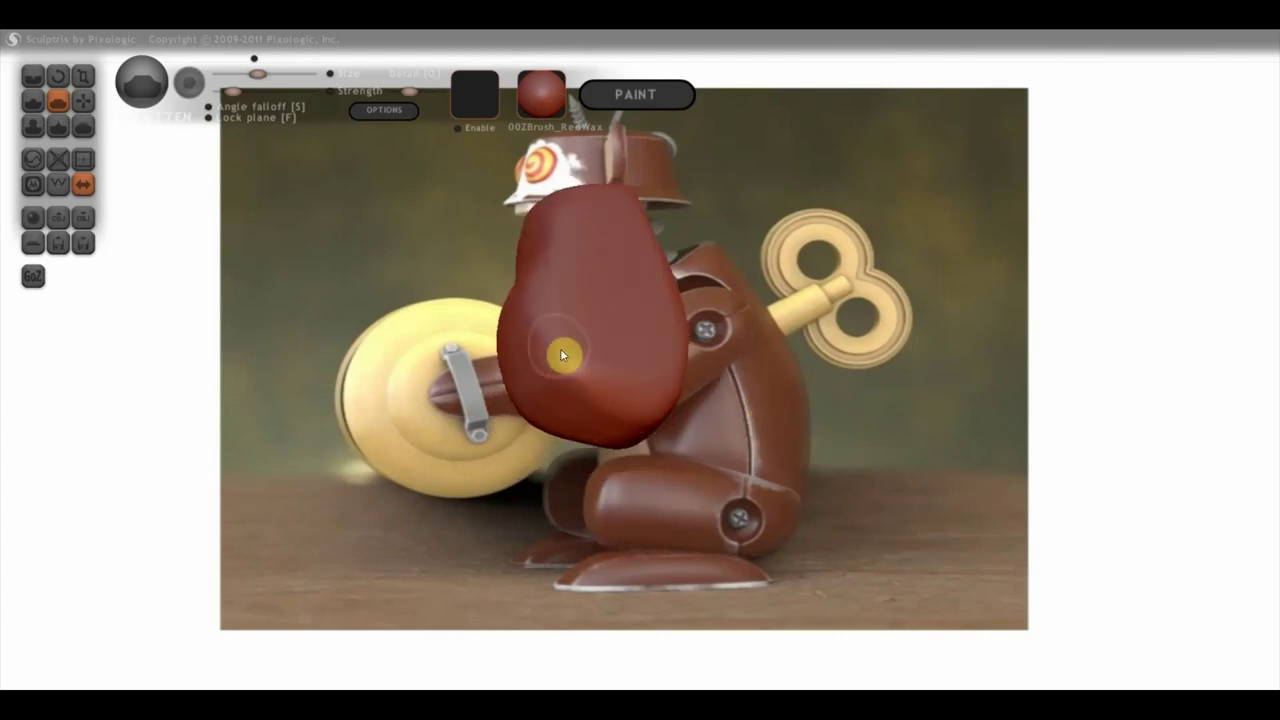
pyautogui.moveTo(562, 357)
pyautogui.mouseDown()
pyautogui.moveTo(557, 377)
pyautogui.moveTo(531, 346)
pyautogui.moveTo(549, 320)
pyautogui.moveTo(550, 347)
pyautogui.mouseUp()
# Reposition the rounded block left over the reference torso and check it from several angles
pyautogui.moveTo(765, 375)
pyautogui.mouseDown()
pyautogui.moveTo(772, 486)
pyautogui.moveTo(881, 443)
pyautogui.moveTo(858, 427)
pyautogui.mouseUp()
pyautogui.keyDown('alt'); pyautogui.moveTo(829, 375); pyautogui.dragTo(616, 443); pyautogui.keyUp('alt')
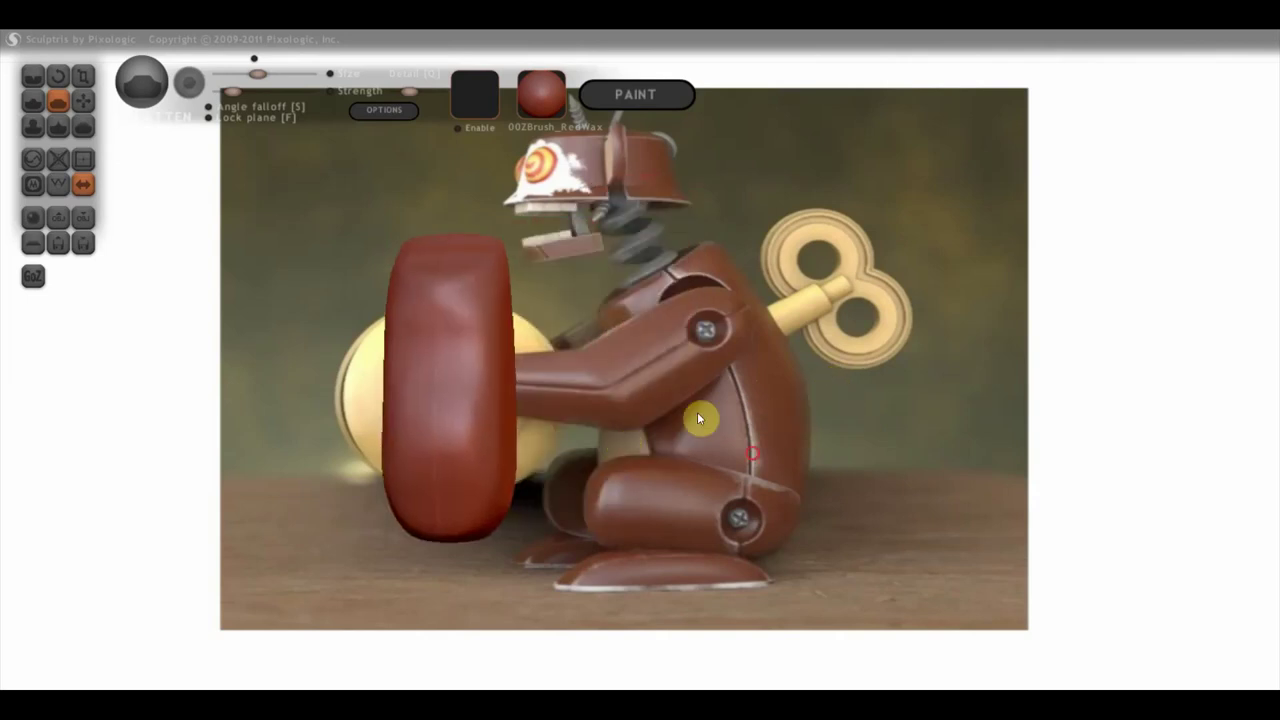
pyautogui.moveTo(618, 334); pyautogui.dragTo(598, 458)
pyautogui.moveTo(768, 510)
pyautogui.mouseDown()
pyautogui.moveTo(897, 502)
pyautogui.moveTo(923, 526)
pyautogui.moveTo(911, 514)
pyautogui.mouseUp()
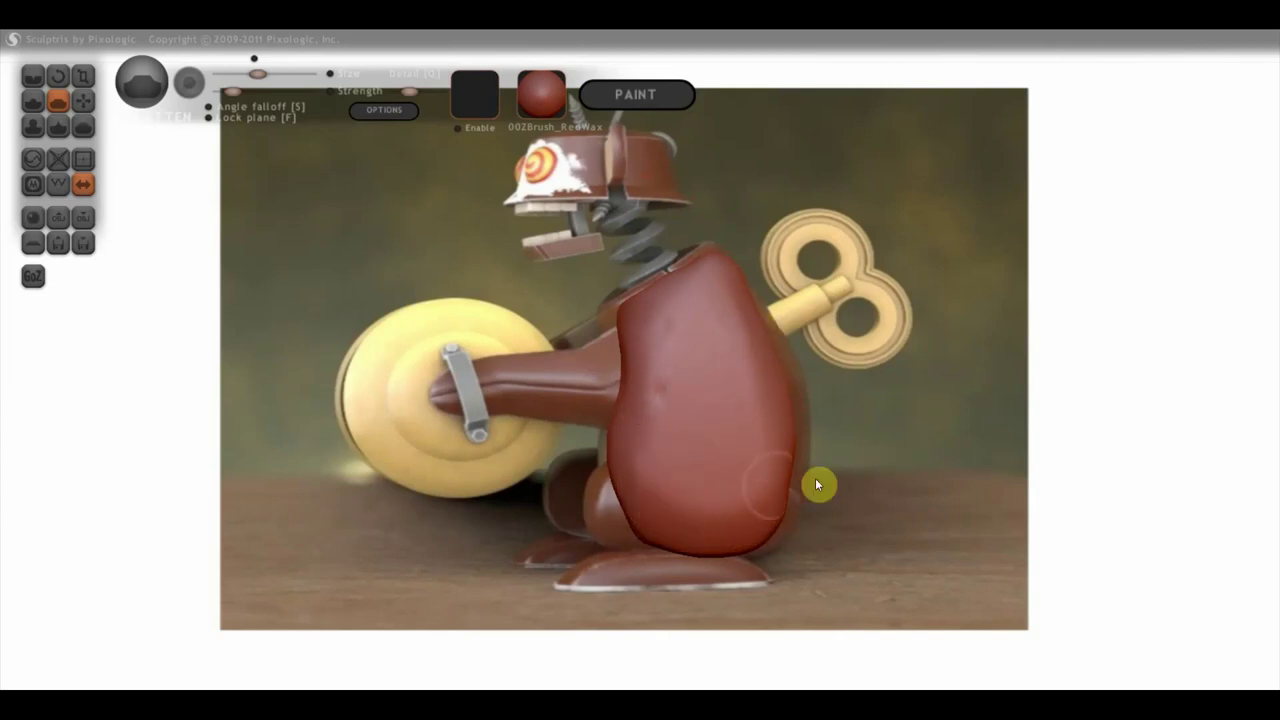
pyautogui.moveTo(817, 485); pyautogui.dragTo(1010, 446)
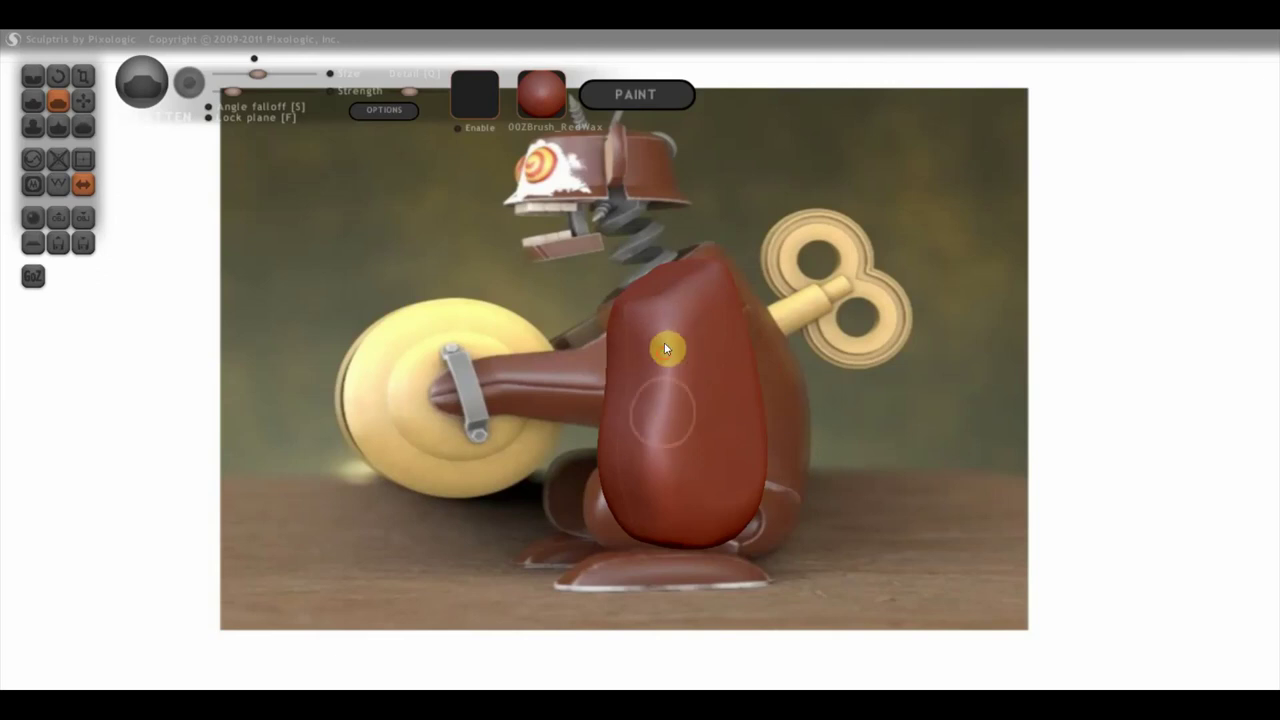
pyautogui.moveTo(816, 404); pyautogui.dragTo(930, 393)
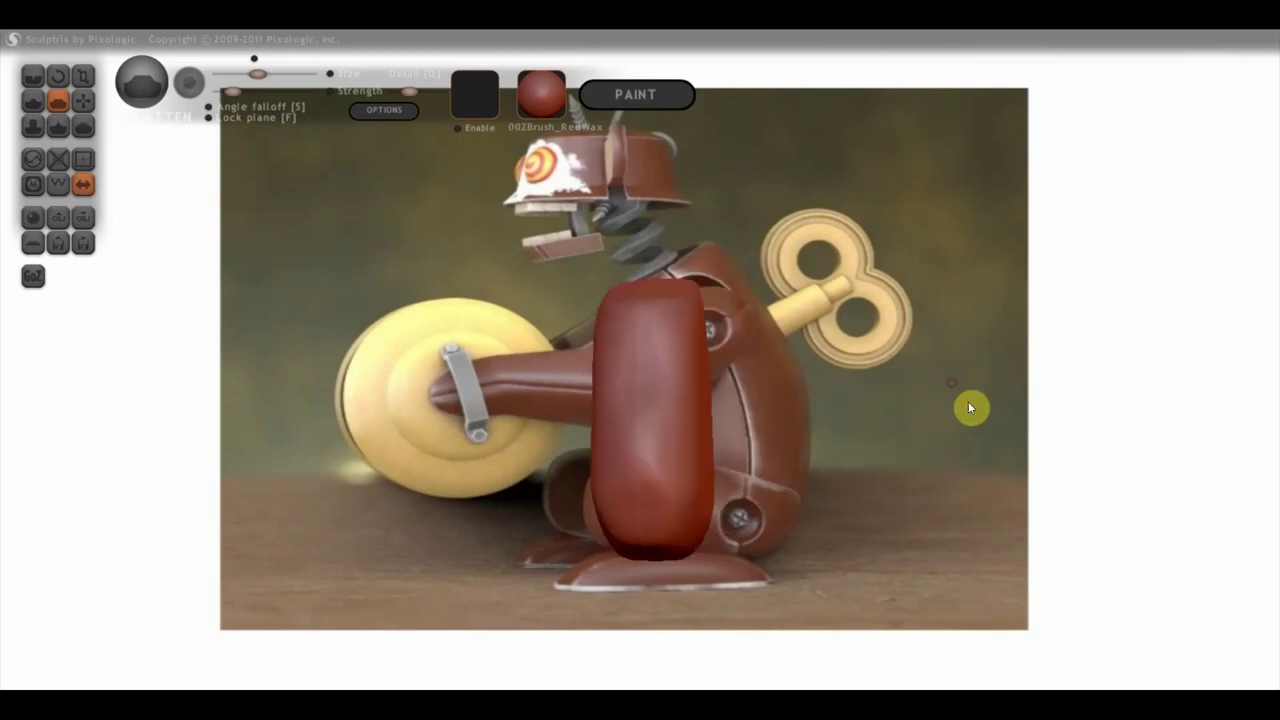
pyautogui.moveTo(848, 456)
pyautogui.mouseDown()
pyautogui.moveTo(1005, 449)
pyautogui.moveTo(743, 496)
pyautogui.mouseUp()
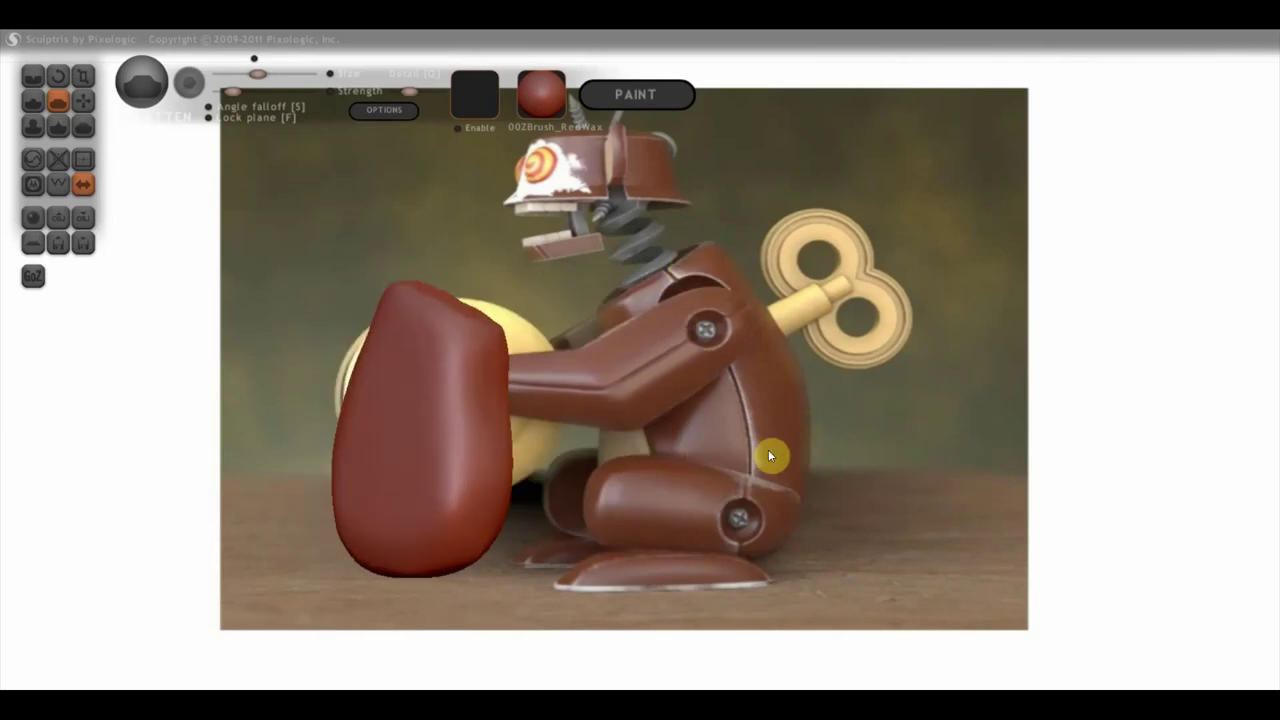
pyautogui.click(33, 101)
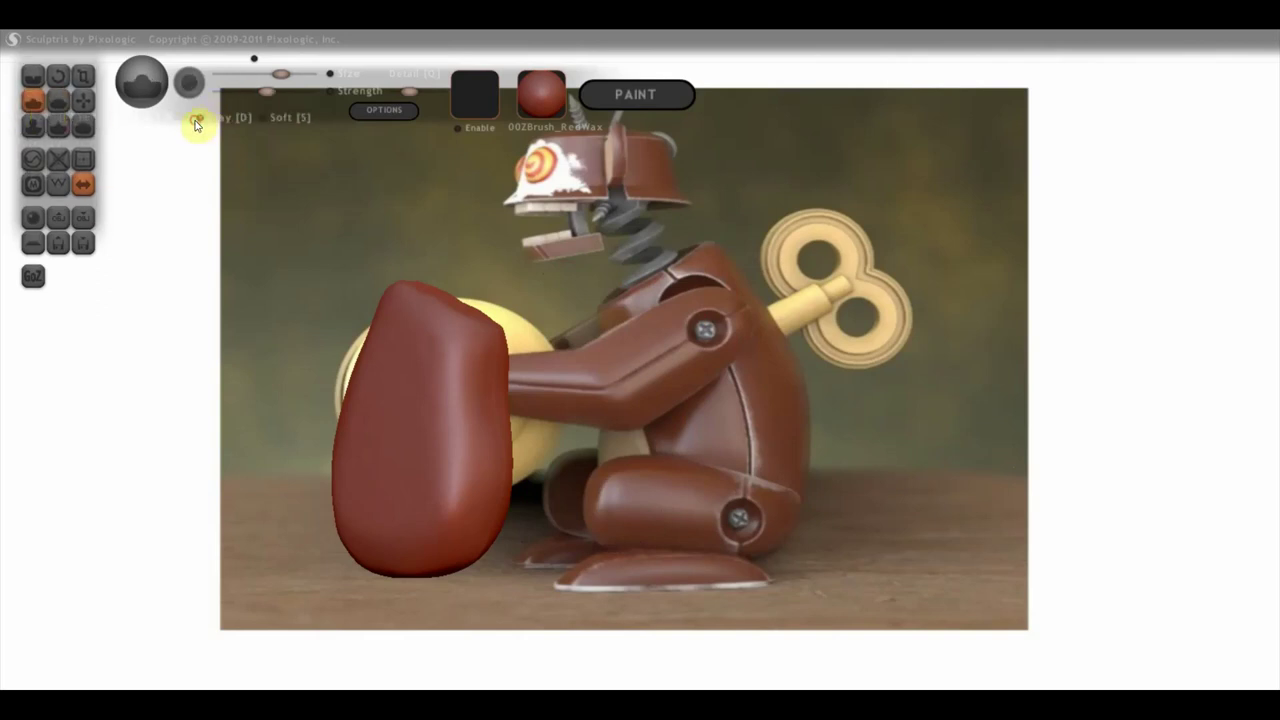
# With a smaller brush, grab-drag the red block over the torso, stretching, bulging and rounding it
pyautogui.click(263, 78)
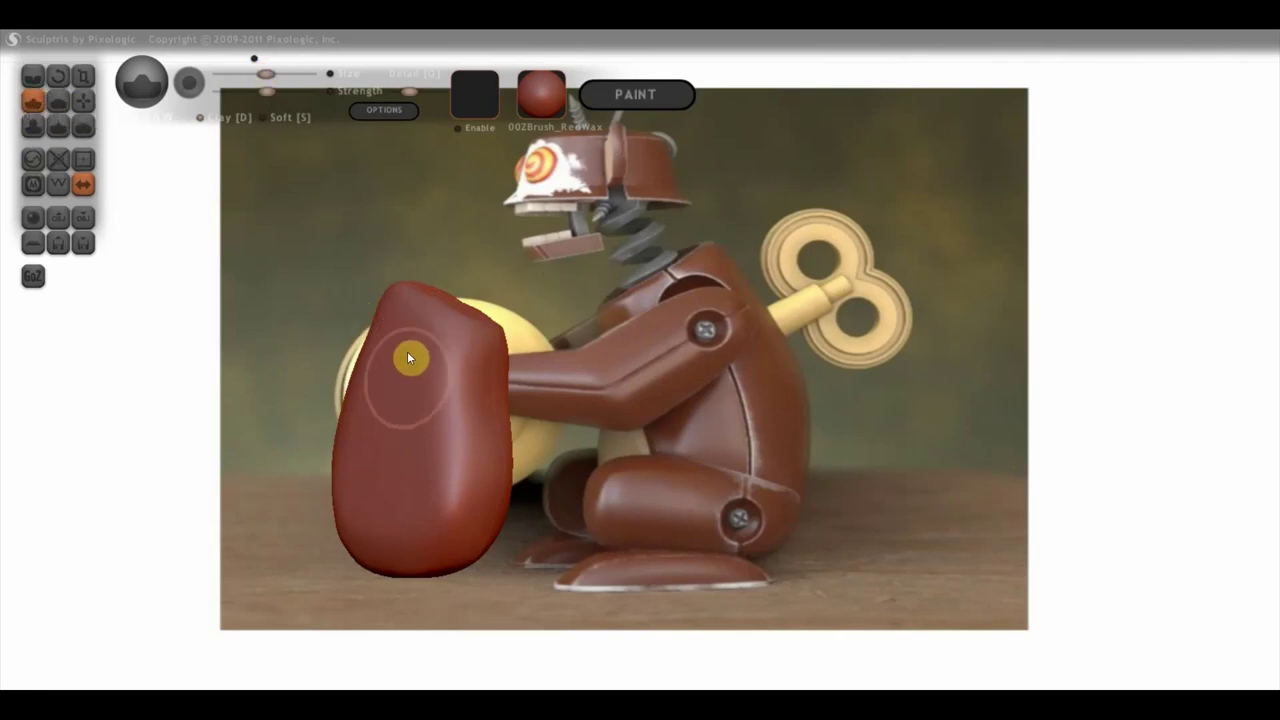
pyautogui.click(83, 100)
pyautogui.moveTo(420, 320)
pyautogui.mouseDown()
pyautogui.moveTo(559, 284)
pyautogui.moveTo(602, 338)
pyautogui.mouseUp()
pyautogui.moveTo(694, 422); pyautogui.dragTo(658, 378)
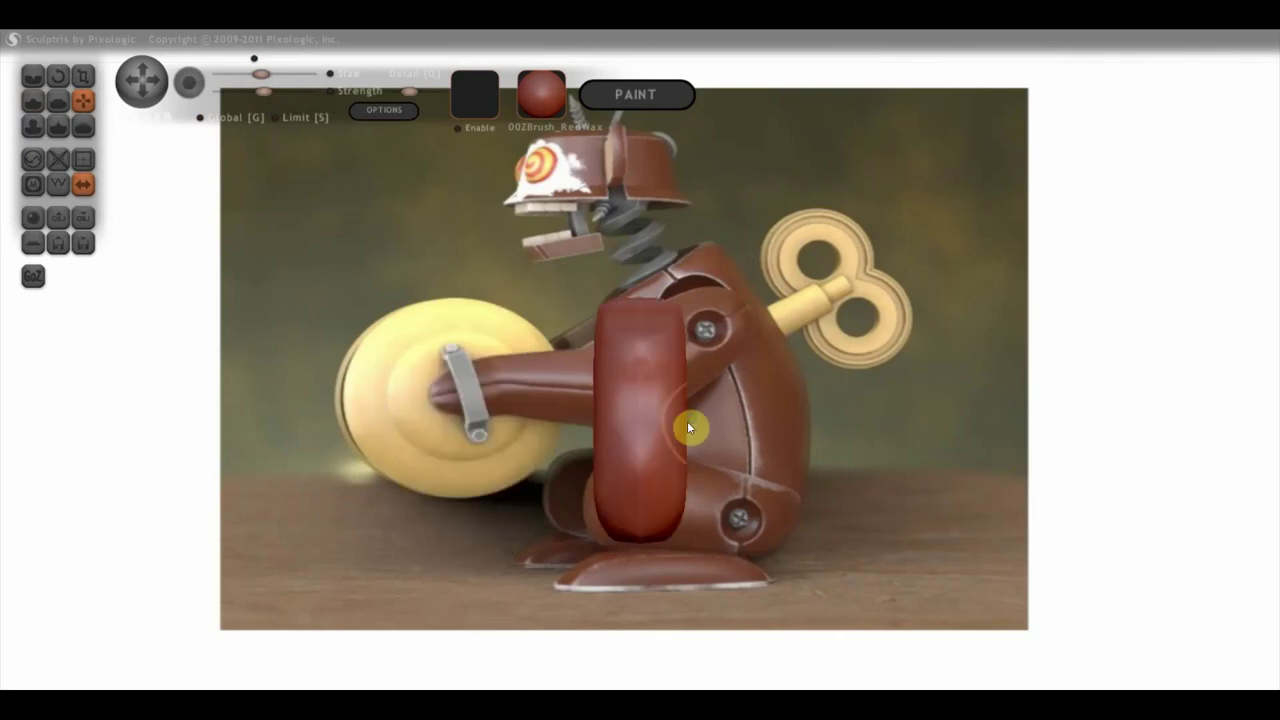
pyautogui.moveTo(762, 393)
pyautogui.mouseDown()
pyautogui.moveTo(826, 498)
pyautogui.moveTo(787, 470)
pyautogui.mouseUp()
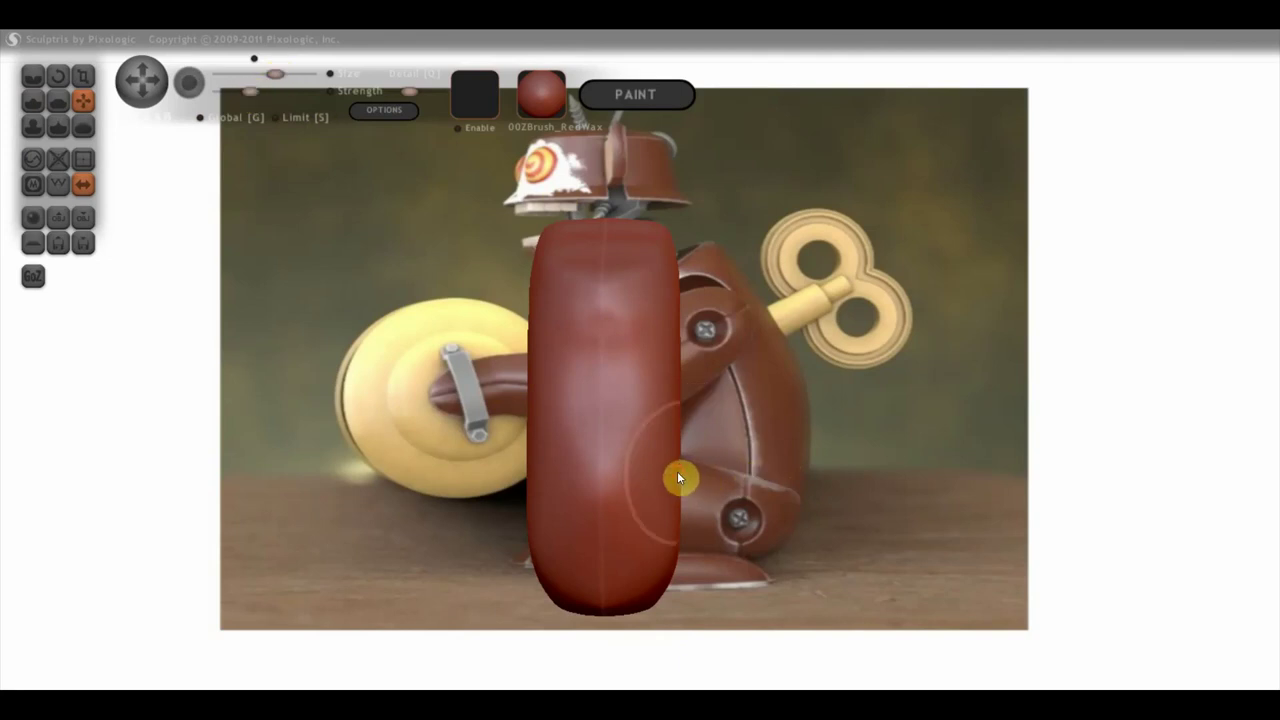
pyautogui.moveTo(679, 503)
pyautogui.mouseDown()
pyautogui.moveTo(676, 568)
pyautogui.moveTo(693, 476)
pyautogui.moveTo(683, 422)
pyautogui.moveTo(699, 426)
pyautogui.moveTo(678, 416)
pyautogui.moveTo(654, 480)
pyautogui.moveTo(676, 480)
pyautogui.moveTo(677, 300)
pyautogui.moveTo(683, 390)
pyautogui.moveTo(863, 383)
pyautogui.moveTo(794, 503)
pyautogui.mouseUp()
pyautogui.moveTo(679, 388)
pyautogui.mouseDown()
pyautogui.moveTo(662, 403)
pyautogui.moveTo(663, 366)
pyautogui.moveTo(697, 380)
pyautogui.moveTo(672, 379)
pyautogui.moveTo(693, 395)
pyautogui.moveTo(682, 390)
pyautogui.moveTo(743, 400)
pyautogui.moveTo(677, 323)
pyautogui.moveTo(764, 298)
pyautogui.moveTo(735, 232)
pyautogui.mouseUp()
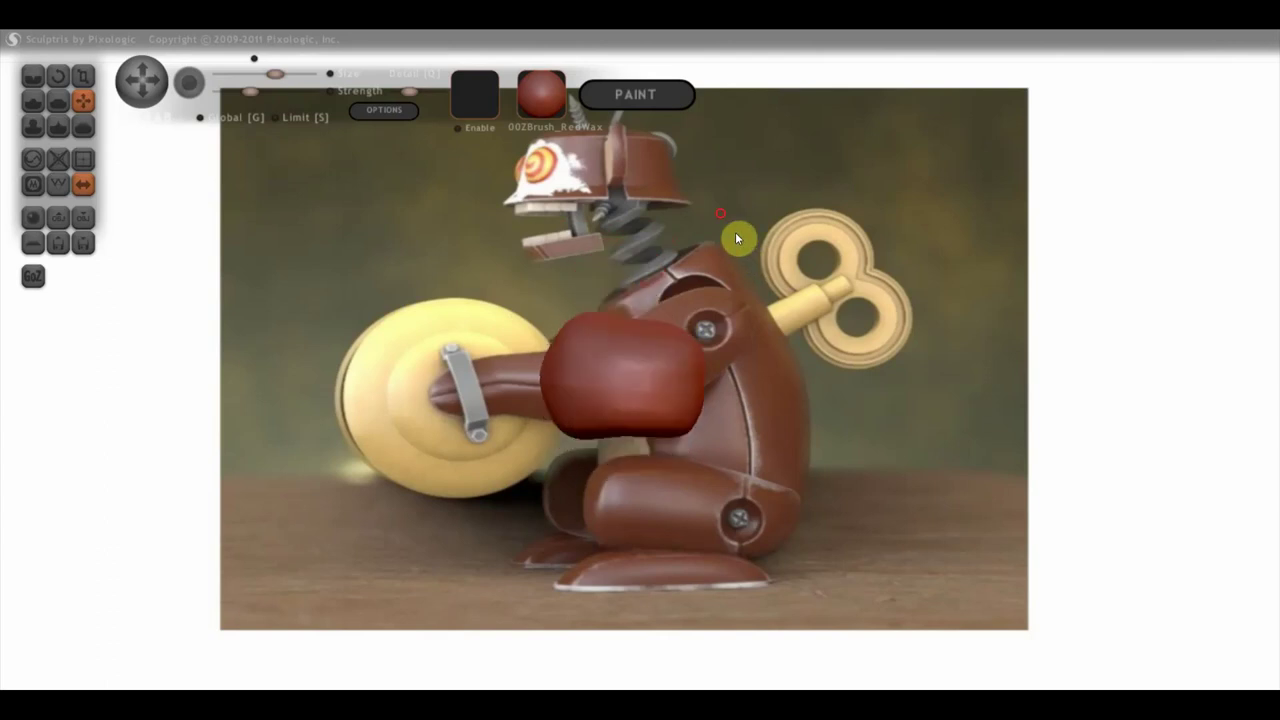
pyautogui.moveTo(641, 328)
pyautogui.mouseDown()
pyautogui.moveTo(642, 287)
pyautogui.moveTo(634, 314)
pyautogui.moveTo(736, 327)
pyautogui.moveTo(766, 410)
pyautogui.mouseUp()
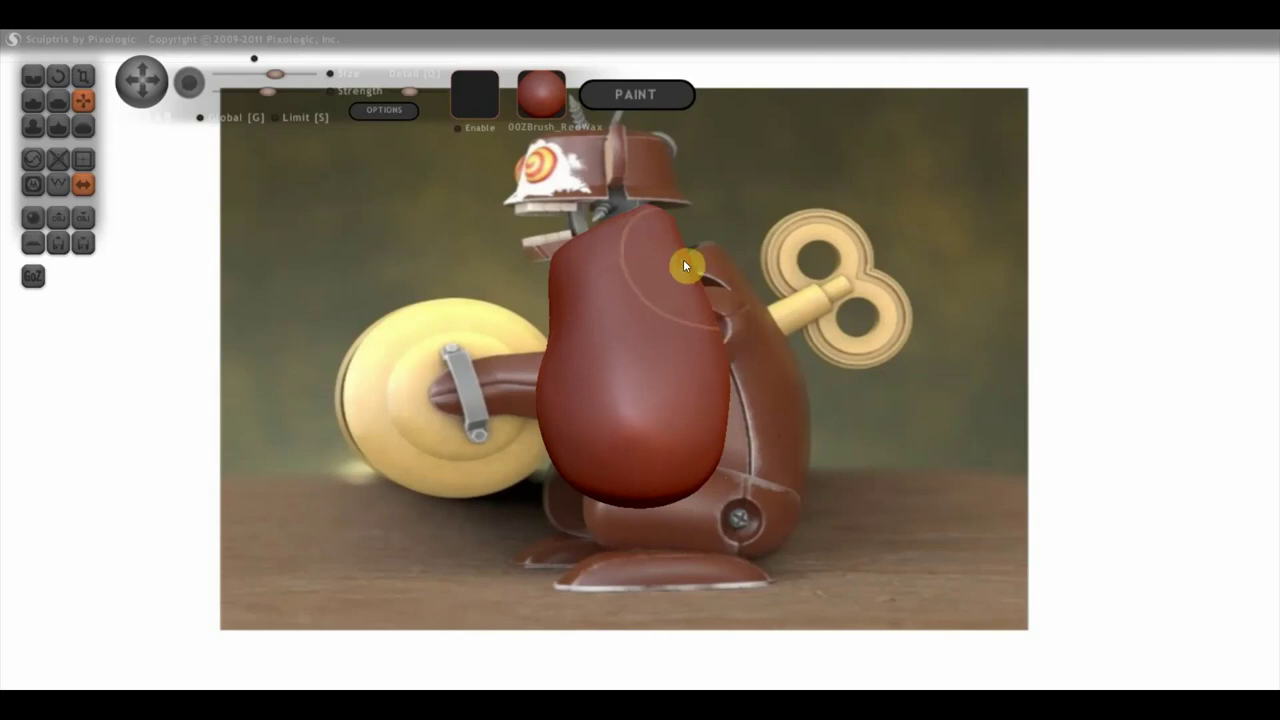
# Undo back to the earlier narrower upright blob and pick the Flatten tool
pyautogui.hotkey('ctrl', 'z')
pyautogui.hotkey('ctrl', 'z')
pyautogui.hotkey('ctrl', 'z')
pyautogui.hotkey('ctrl', 'z')
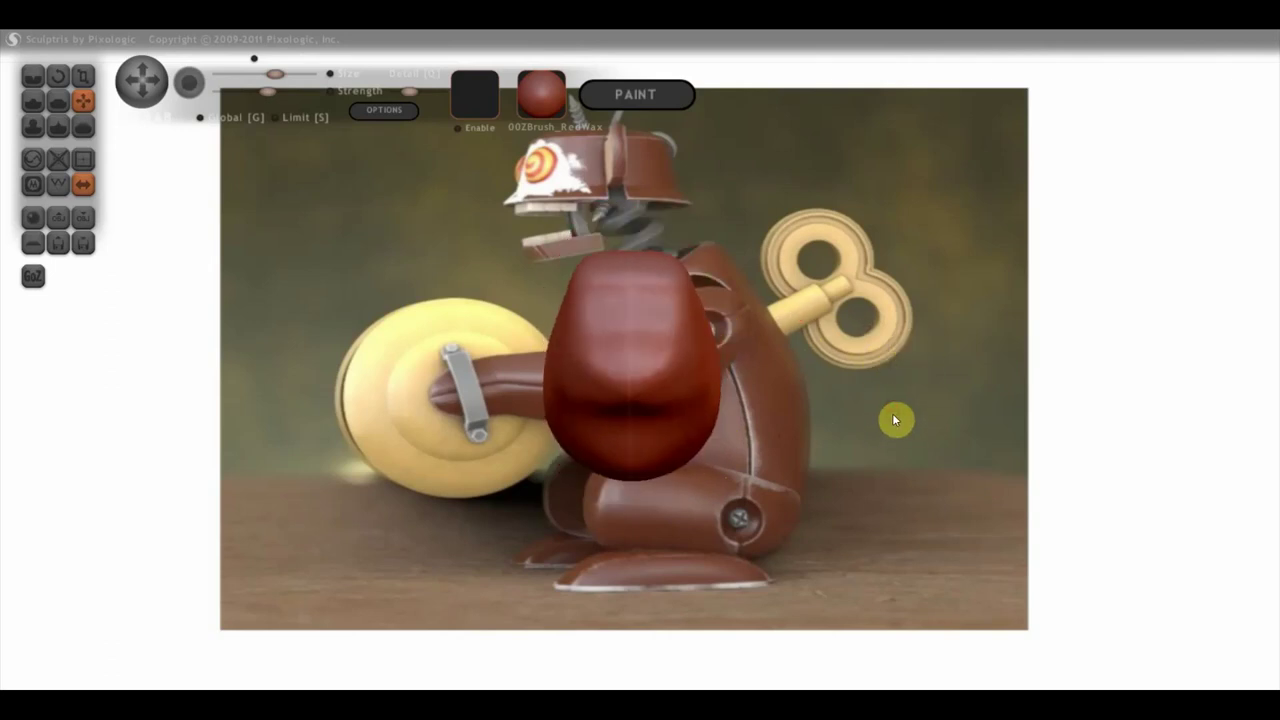
pyautogui.click(62, 99)
pyautogui.hotkey('ctrl', 'z')
pyautogui.hotkey('ctrl', 'z')
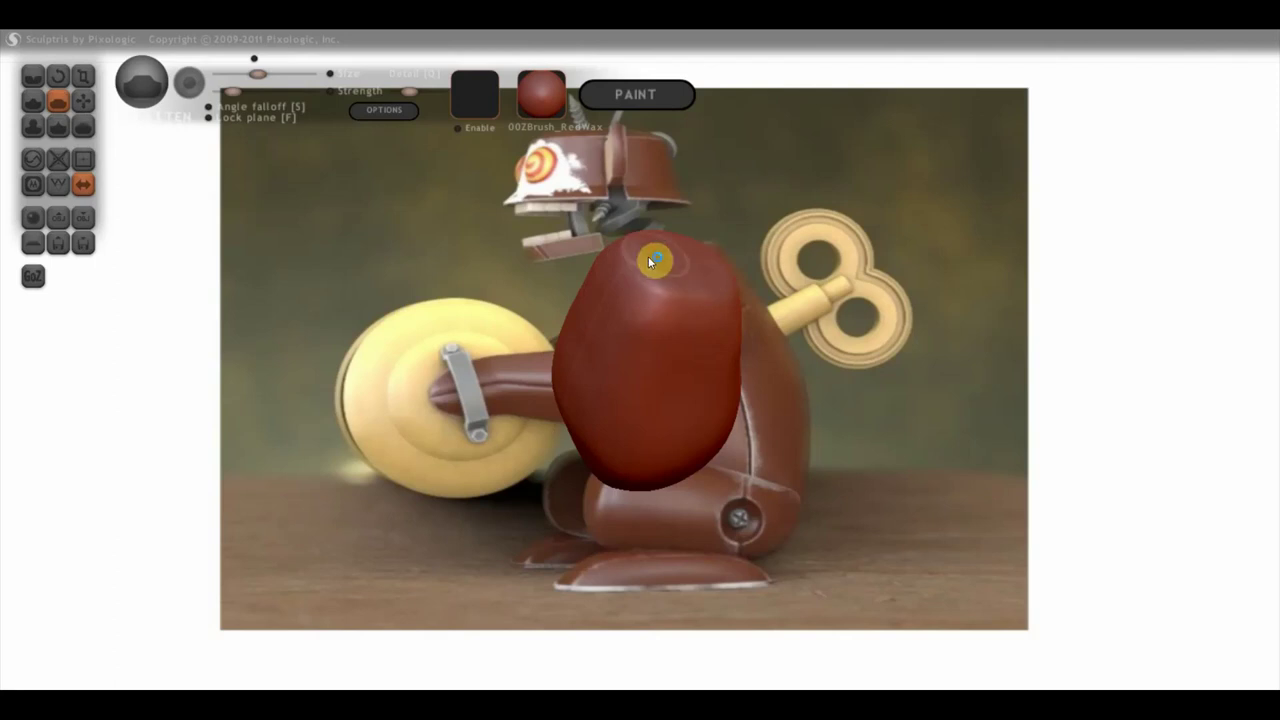
# Flatten-drag the blob's top, then compare undo/redo versions to keep the narrower egg shape
pyautogui.moveTo(739, 290); pyautogui.dragTo(664, 256)
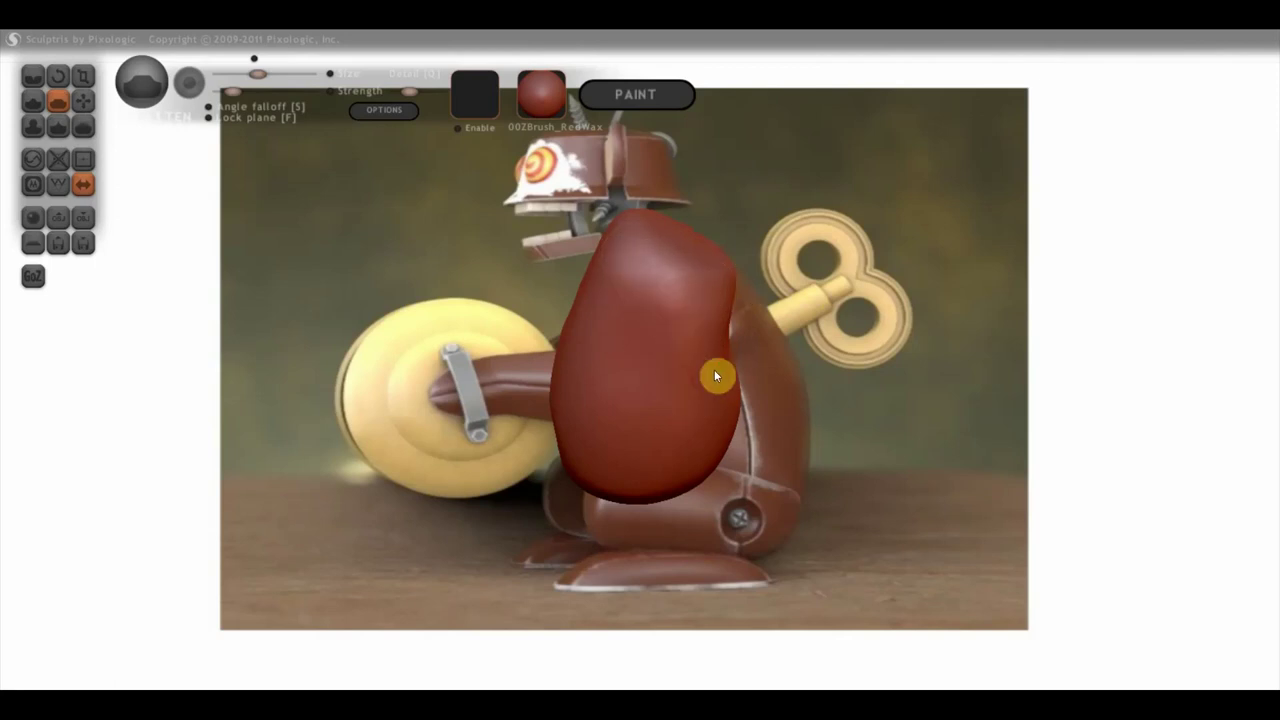
pyautogui.hotkey('ctrl', 'z')
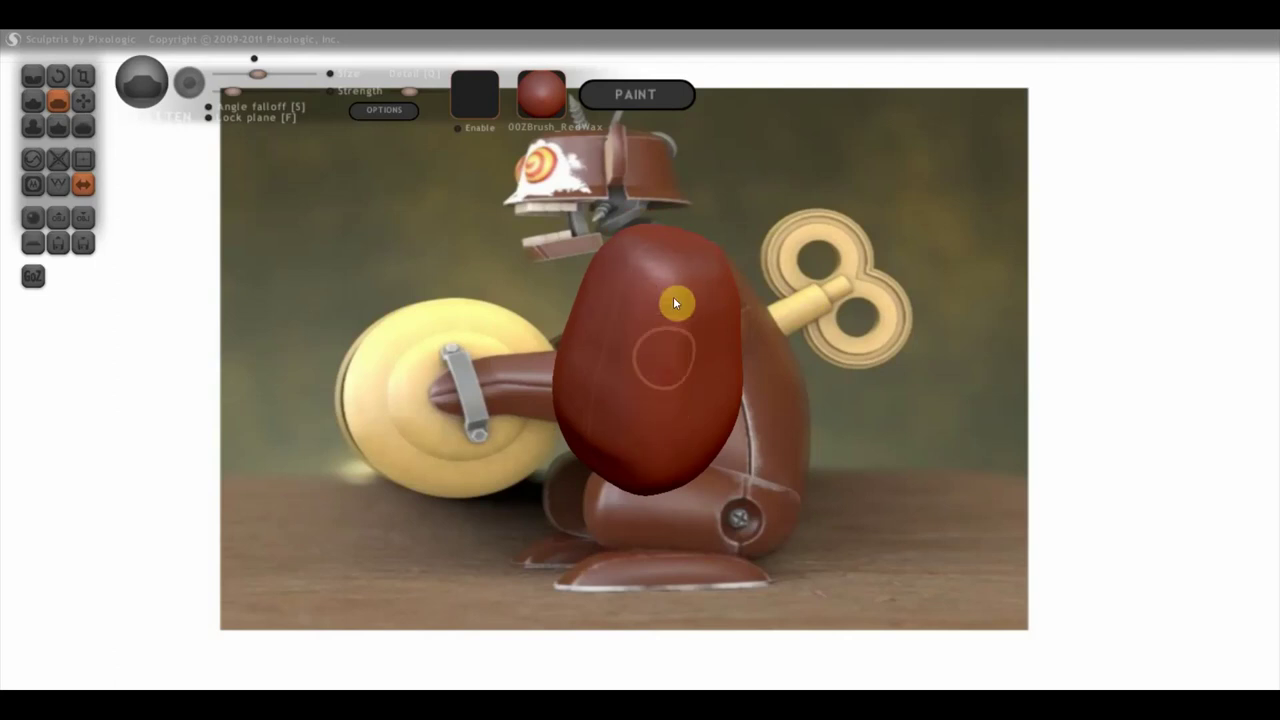
pyautogui.hotkey('ctrl', 'y')
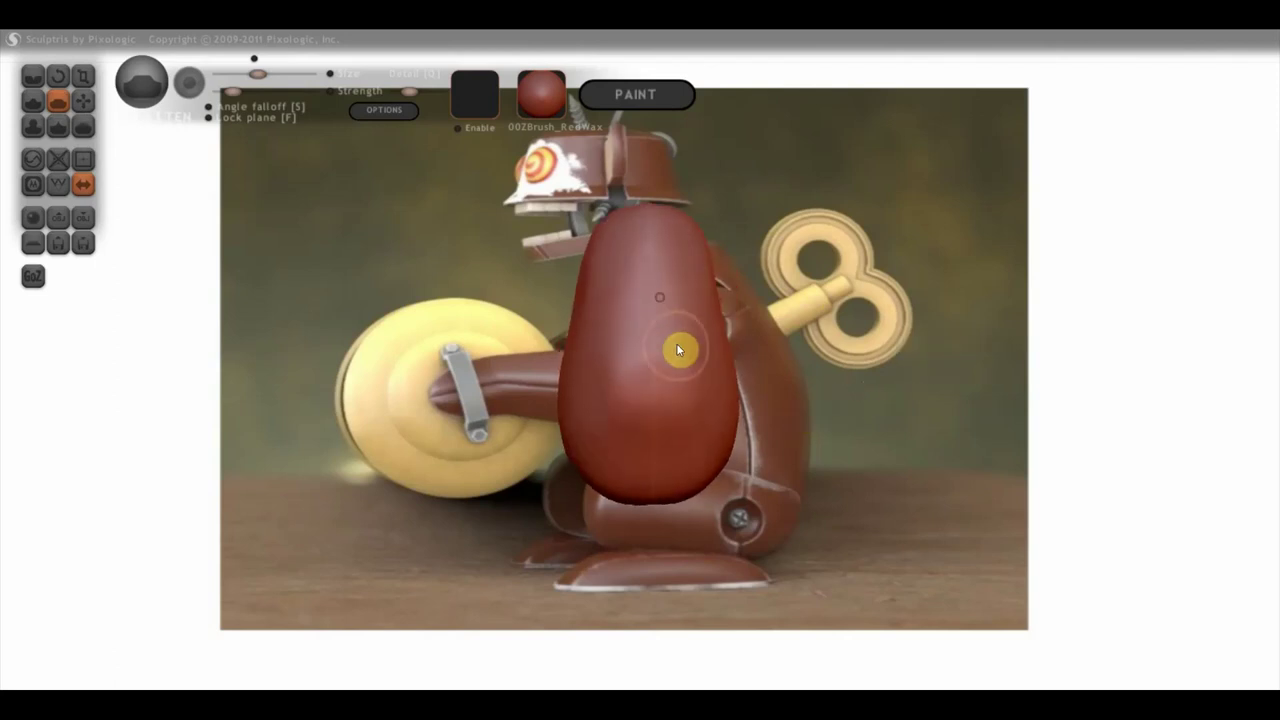
pyautogui.hotkey('ctrl', 'z')
pyautogui.hotkey('ctrl', 'z')
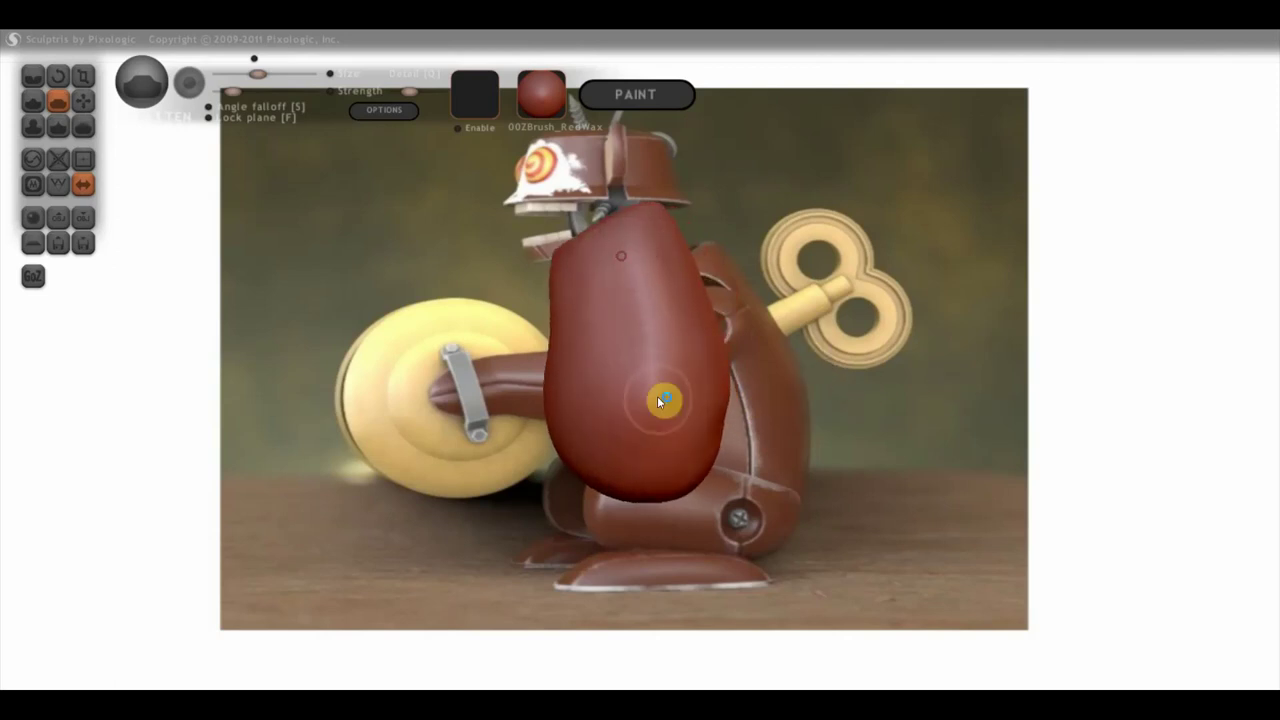
pyautogui.hotkey('ctrl', 'z')
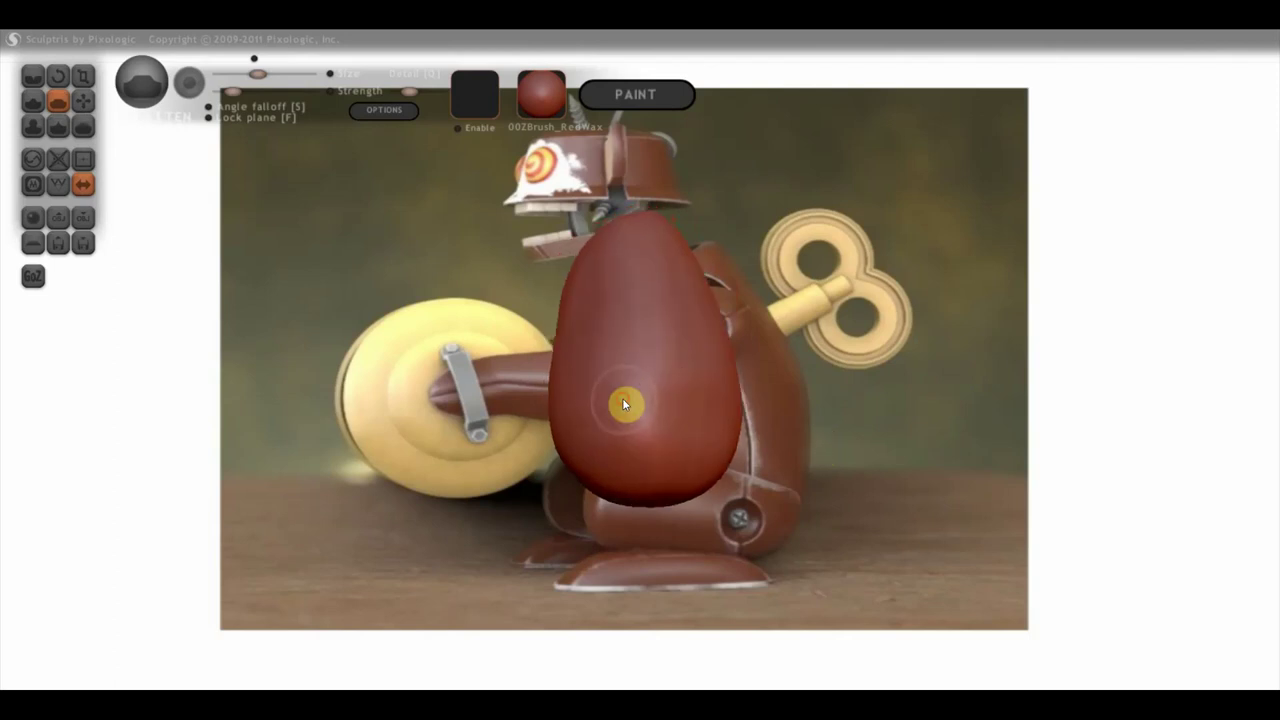
pyautogui.click(83, 101)
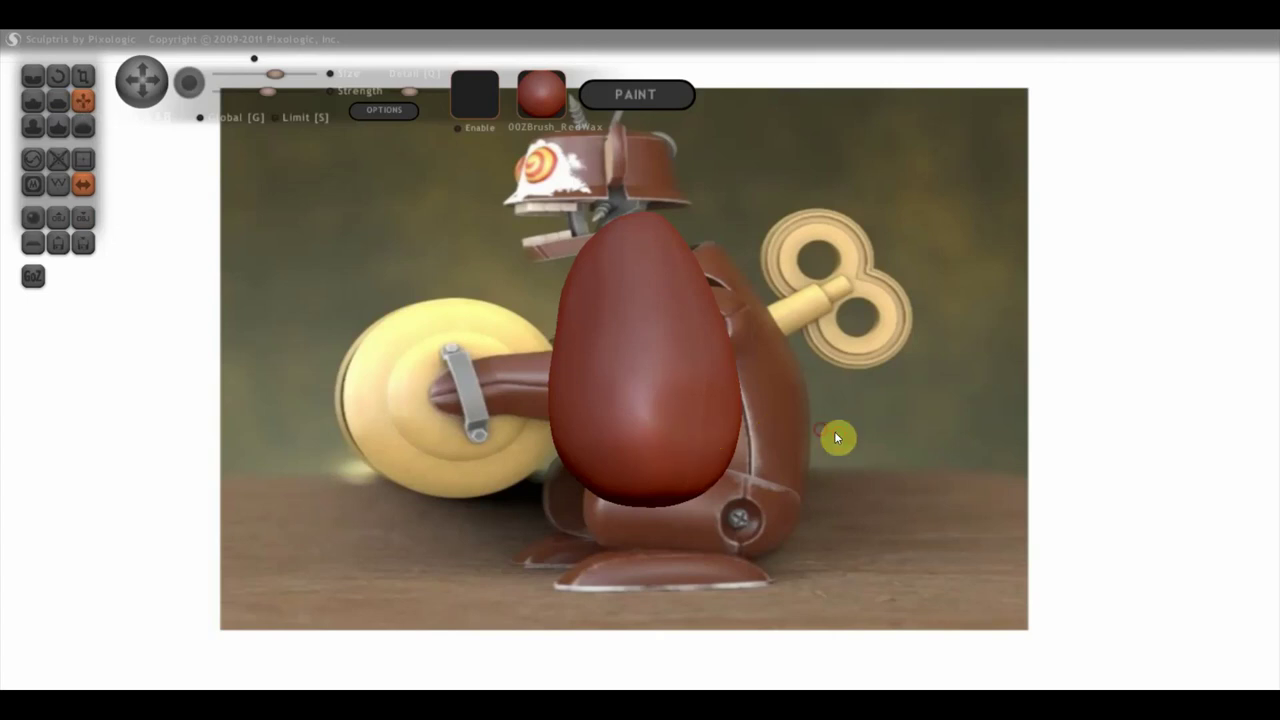
# Step back and forth through undo history to land on the smooth, upright symmetric egg
pyautogui.hotkey('ctrl', 'z')
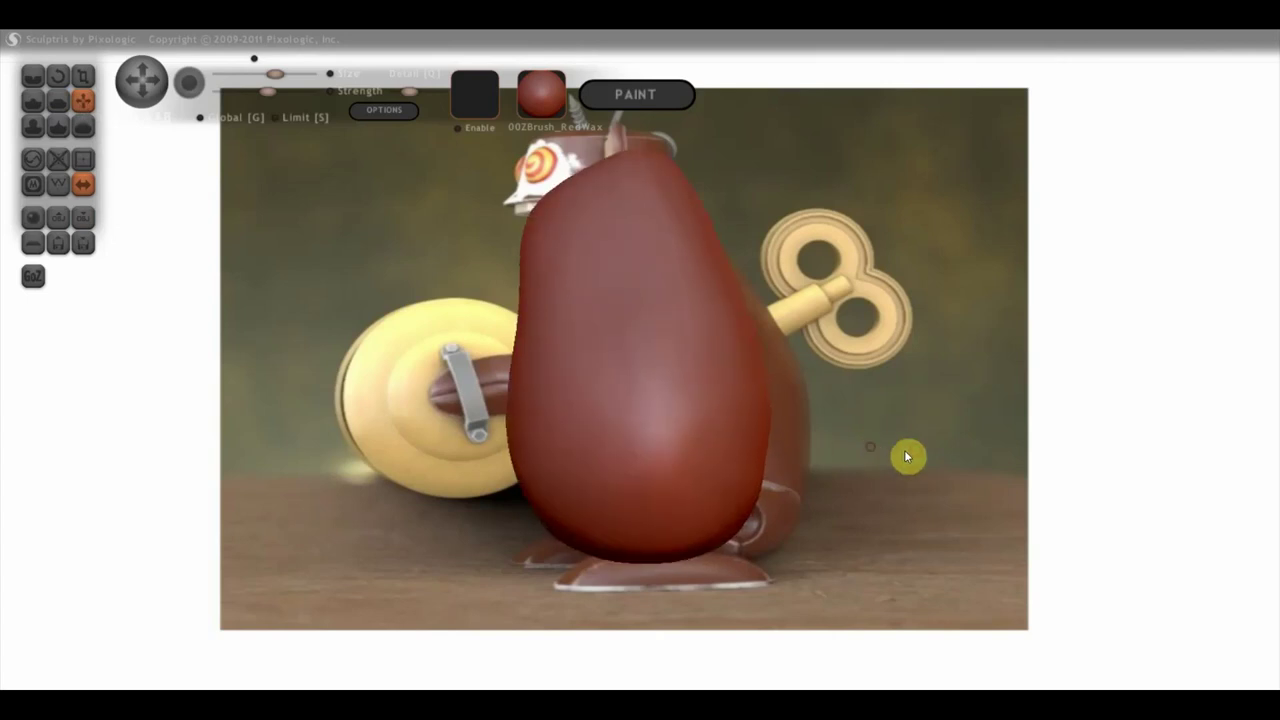
pyautogui.hotkey('ctrl', 'z')
pyautogui.hotkey('ctrl', 'z')
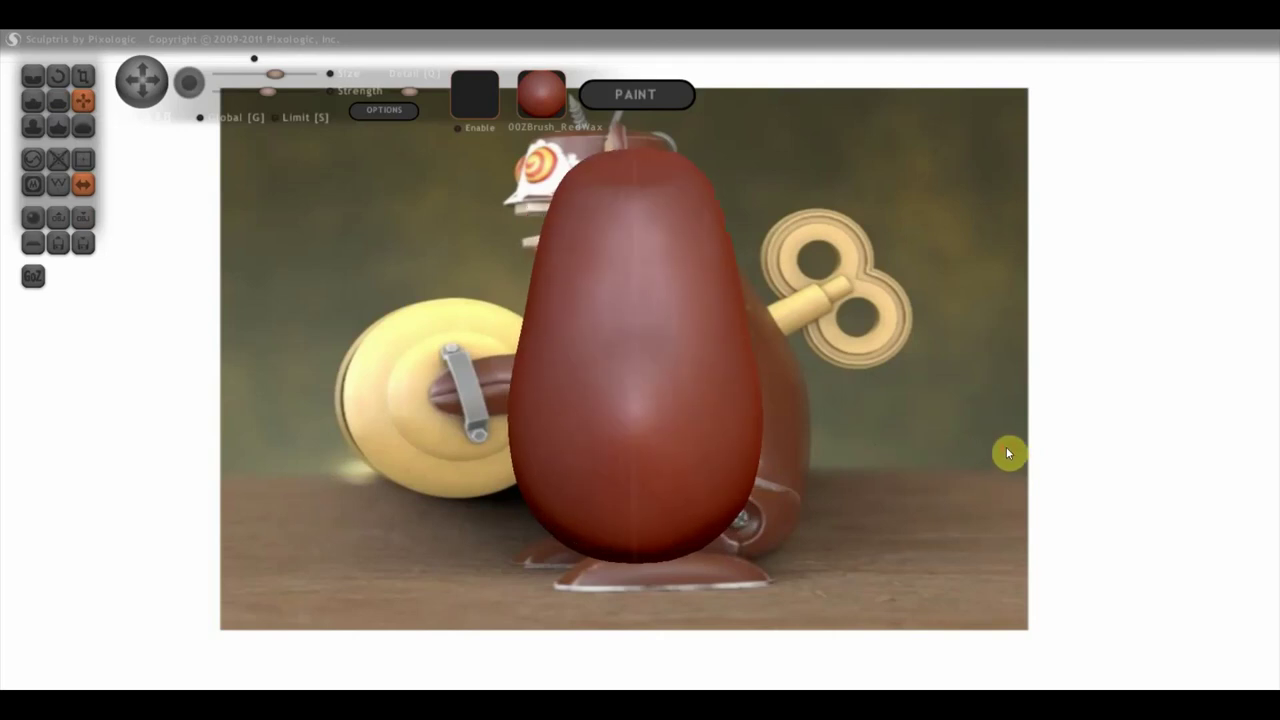
pyautogui.hotkey('ctrl', 'y')
pyautogui.hotkey('ctrl', 'y')
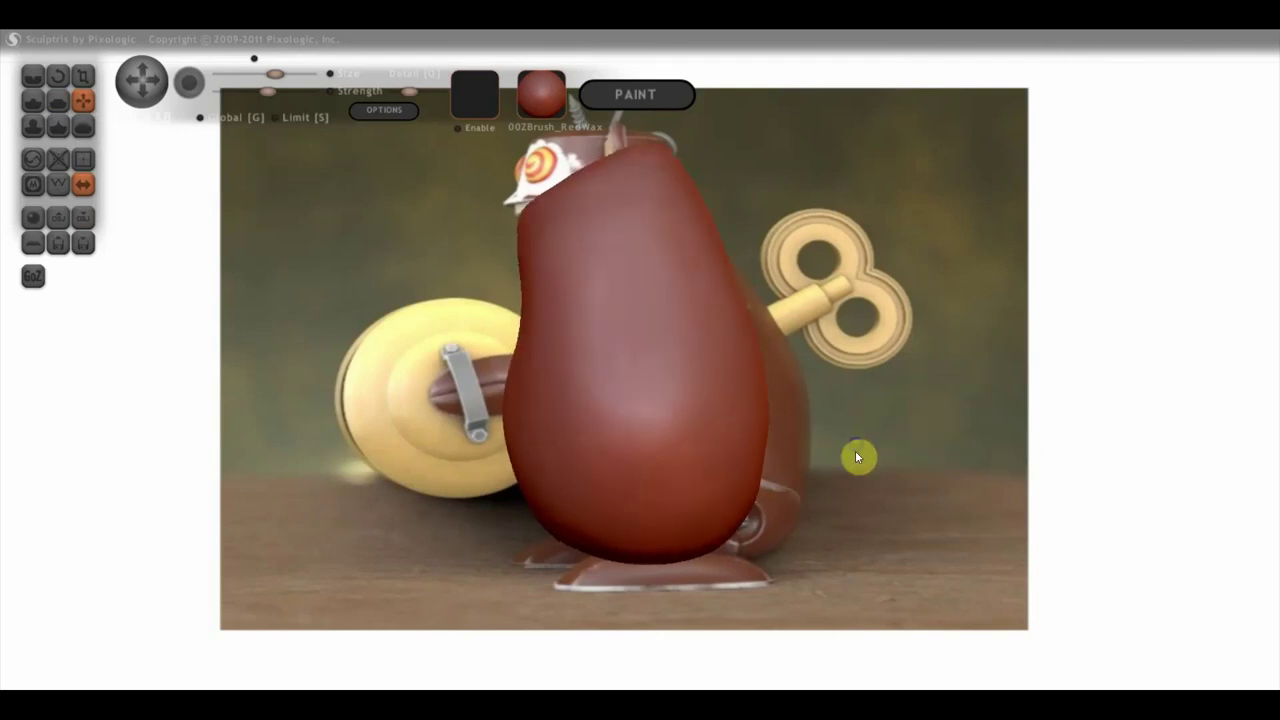
pyautogui.hotkey('ctrl', 'z')
pyautogui.hotkey('ctrl', 'z')
pyautogui.hotkey('ctrl', 'z')
pyautogui.hotkey('ctrl', 'z')
pyautogui.hotkey('ctrl', 'y')
pyautogui.hotkey('ctrl', 'y')
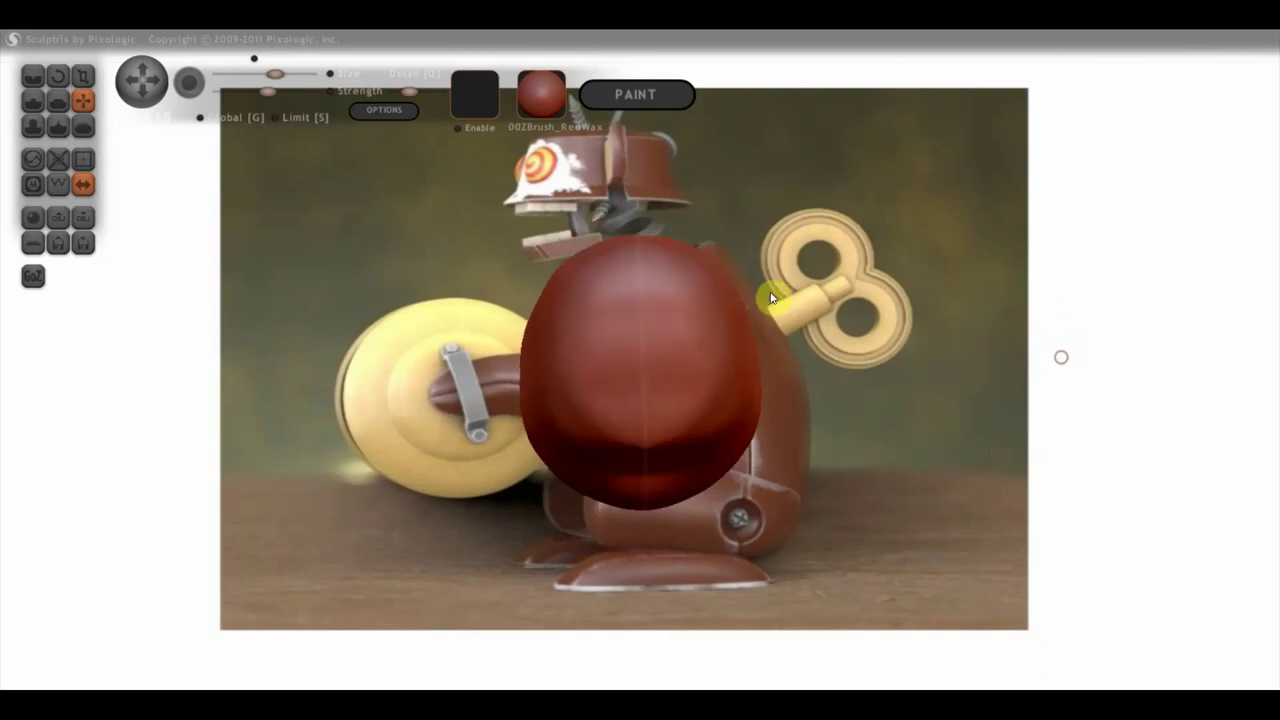
pyautogui.hotkey('ctrl', 'y')
pyautogui.hotkey('ctrl', 'y')
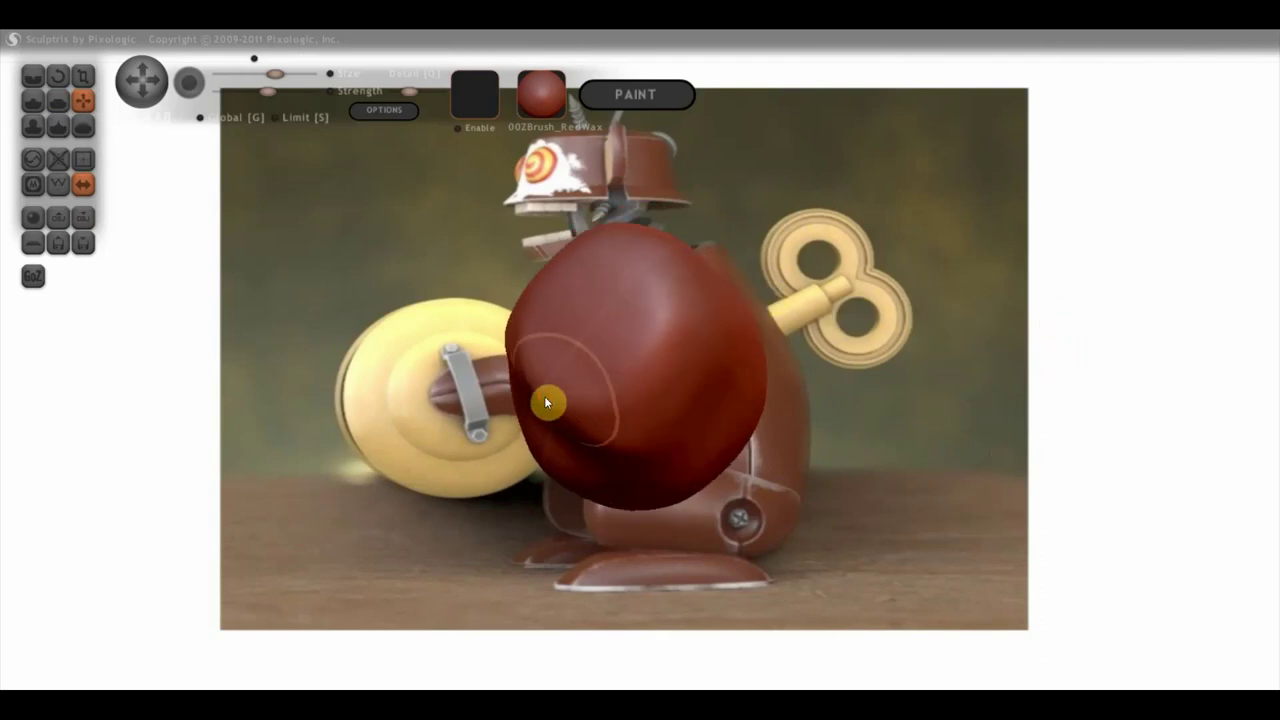
pyautogui.hotkey('ctrl', 'z')
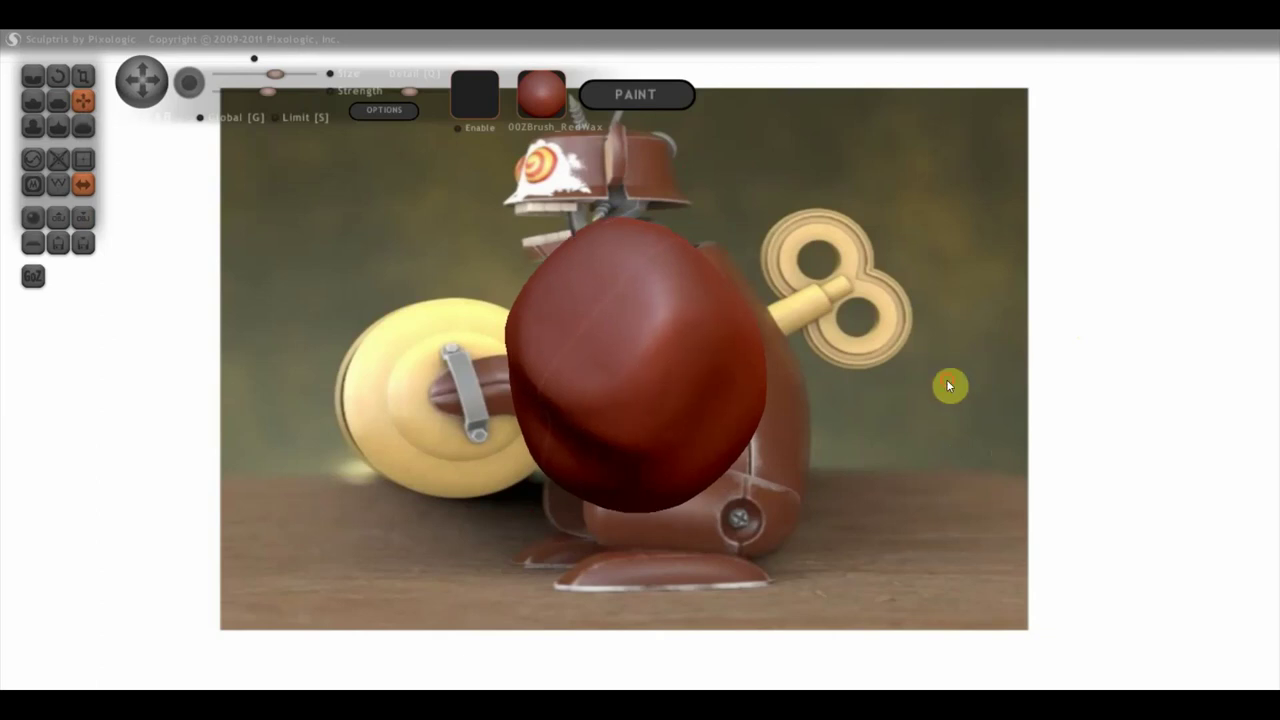
pyautogui.hotkey('ctrl', 'z')
pyautogui.hotkey('ctrl', 'z')
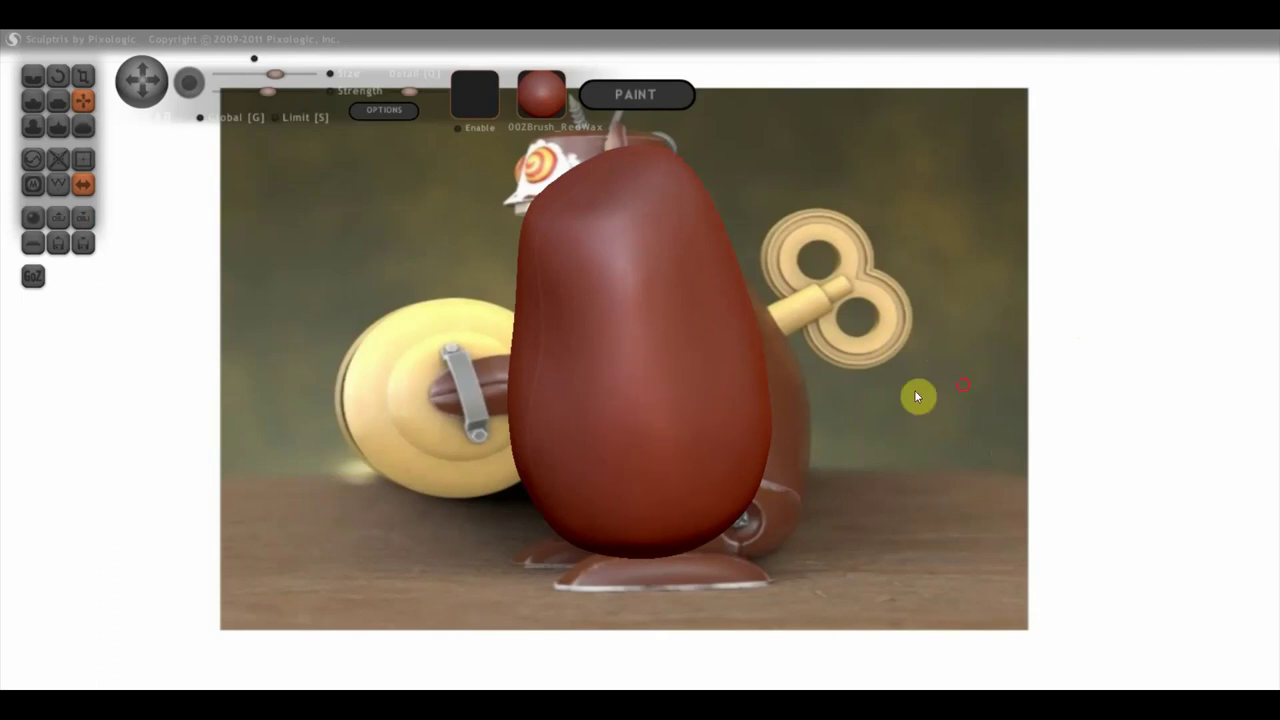
pyautogui.hotkey('ctrl', 'z')
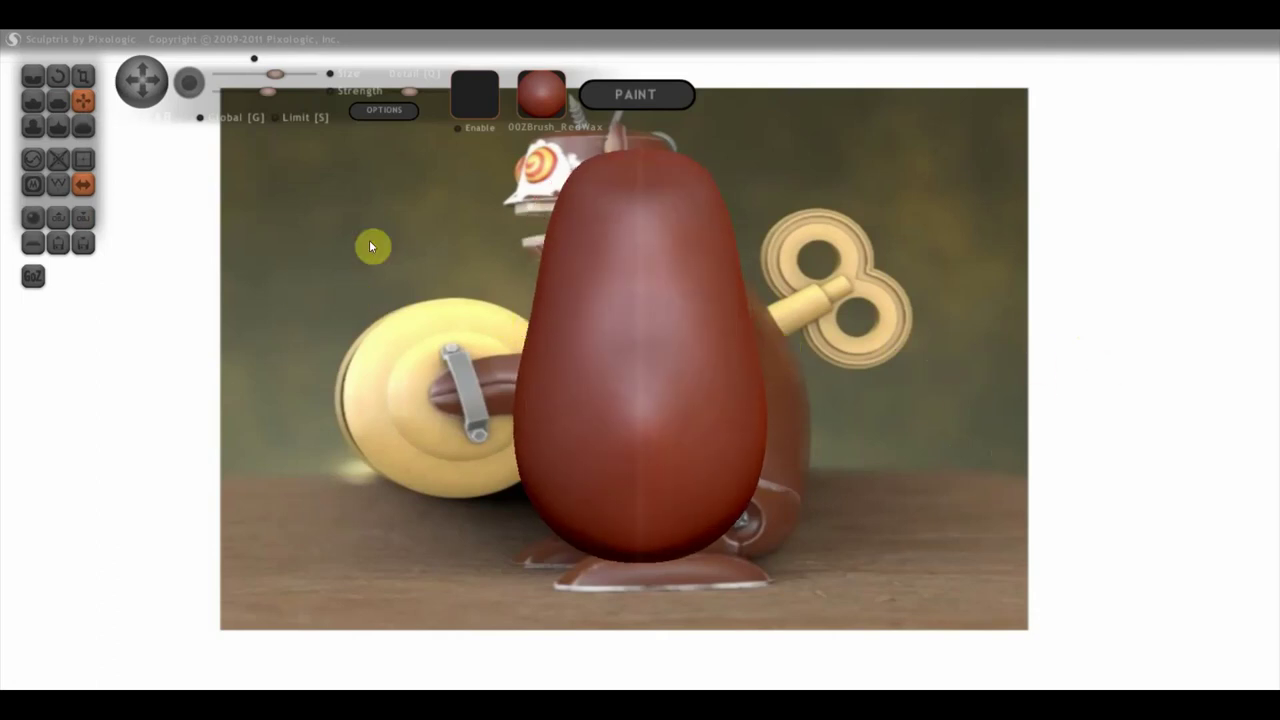
pyautogui.click(32, 104)
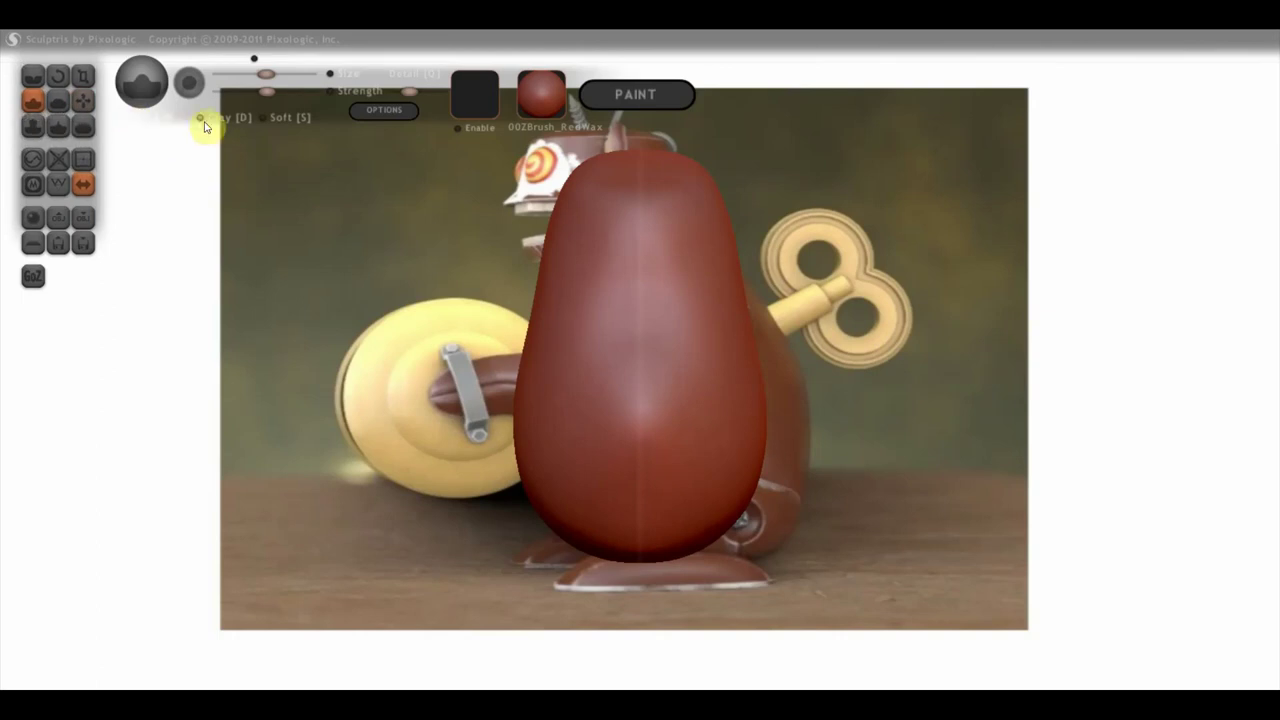
# Undo once, lower the sculpting strength and stroke gentle rounded bulges into the blob's sides
pyautogui.hotkey('ctrl', 'z')
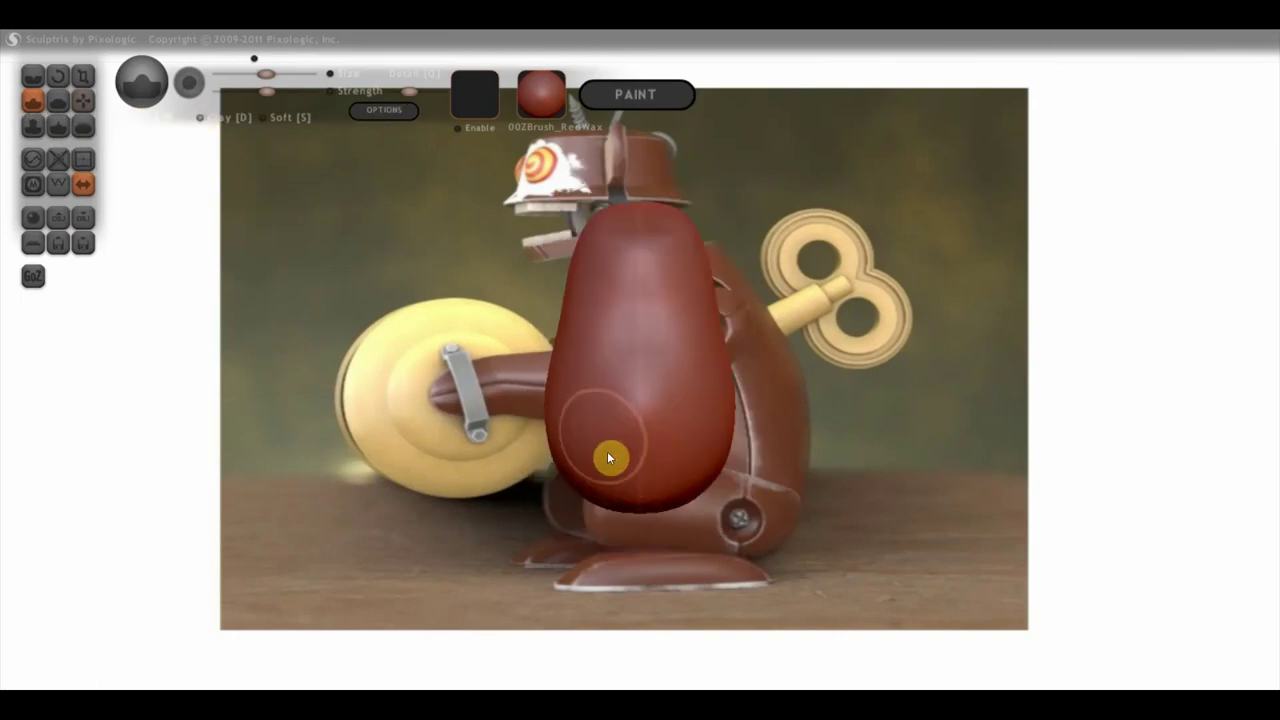
pyautogui.click(239, 91)
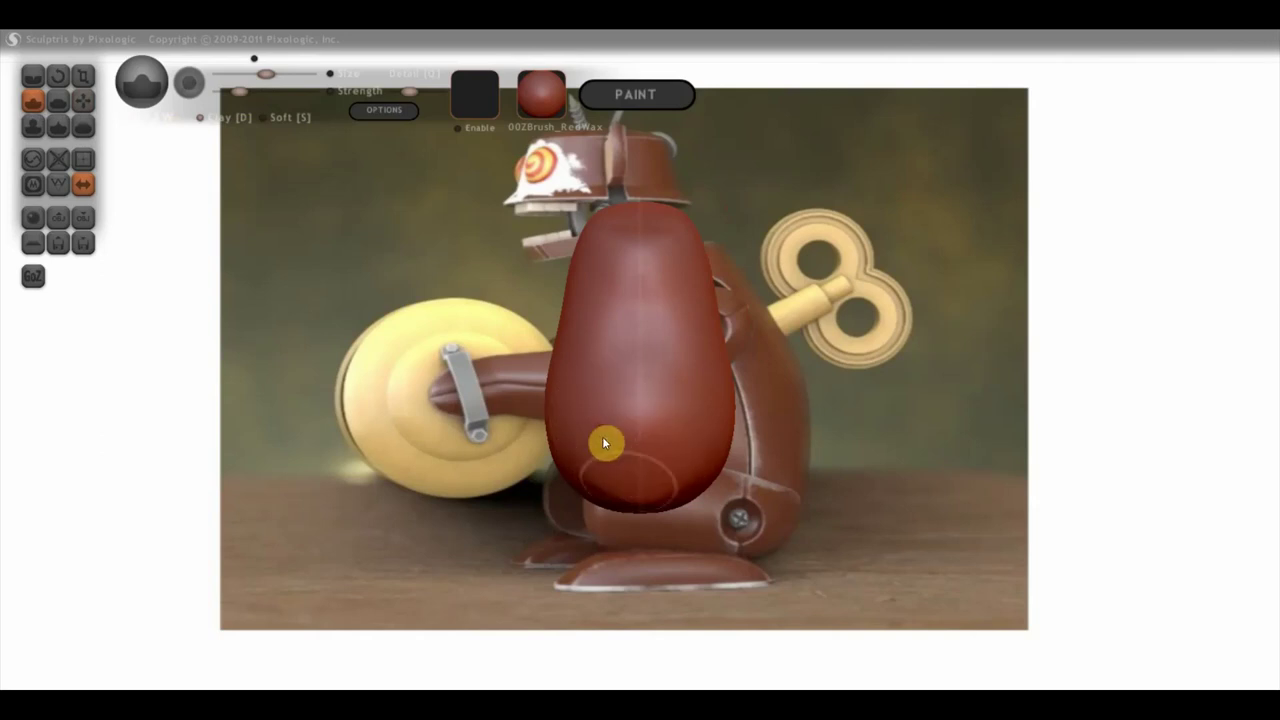
pyautogui.moveTo(858, 448)
pyautogui.mouseDown()
pyautogui.moveTo(740, 457)
pyautogui.moveTo(782, 453)
pyautogui.mouseUp()
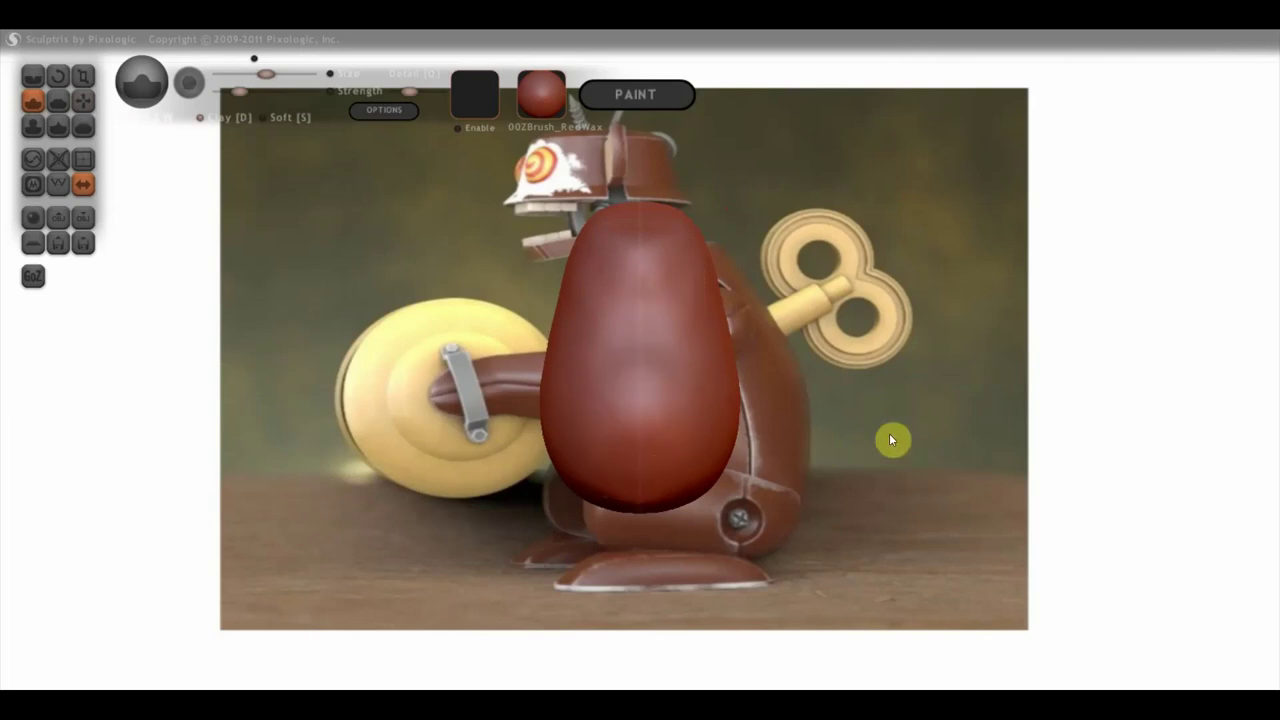
pyautogui.moveTo(560, 459)
pyautogui.mouseDown()
pyautogui.moveTo(764, 441)
pyautogui.moveTo(907, 451)
pyautogui.moveTo(700, 449)
pyautogui.mouseUp()
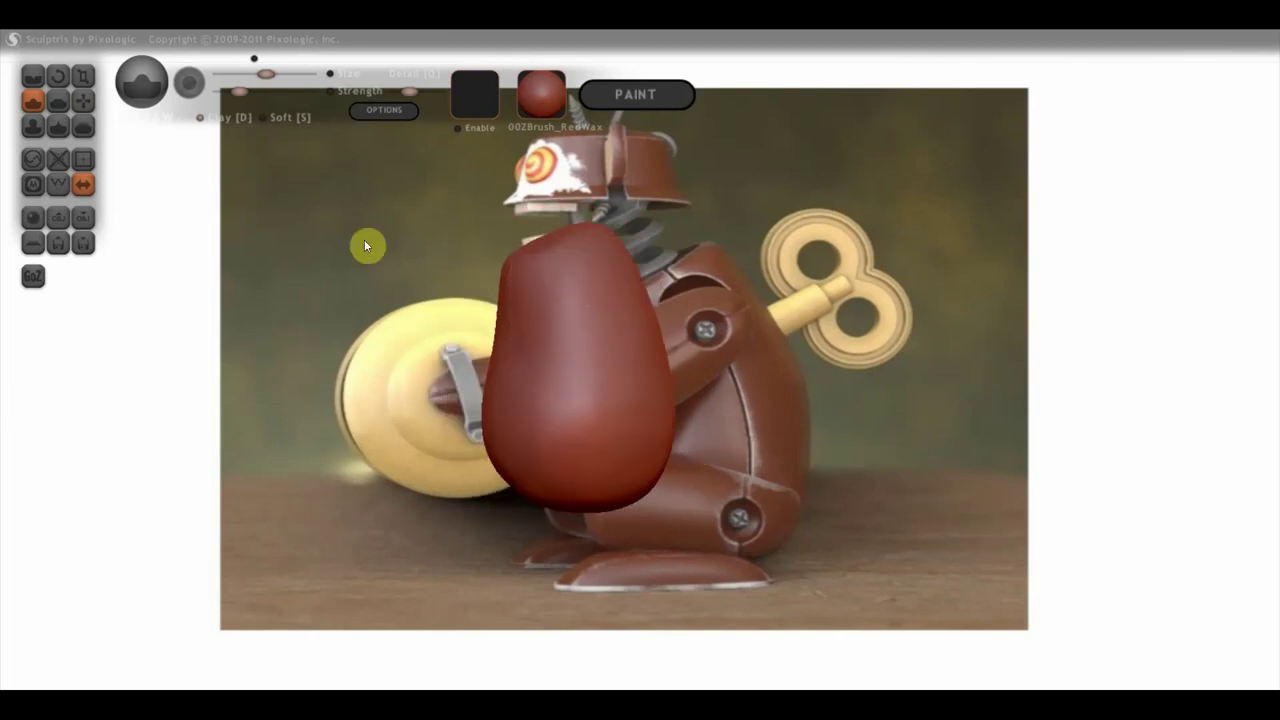
# Save the Wavefront OBJ export of the blob to the Desktop under the name тело2
pyautogui.click(80, 216)
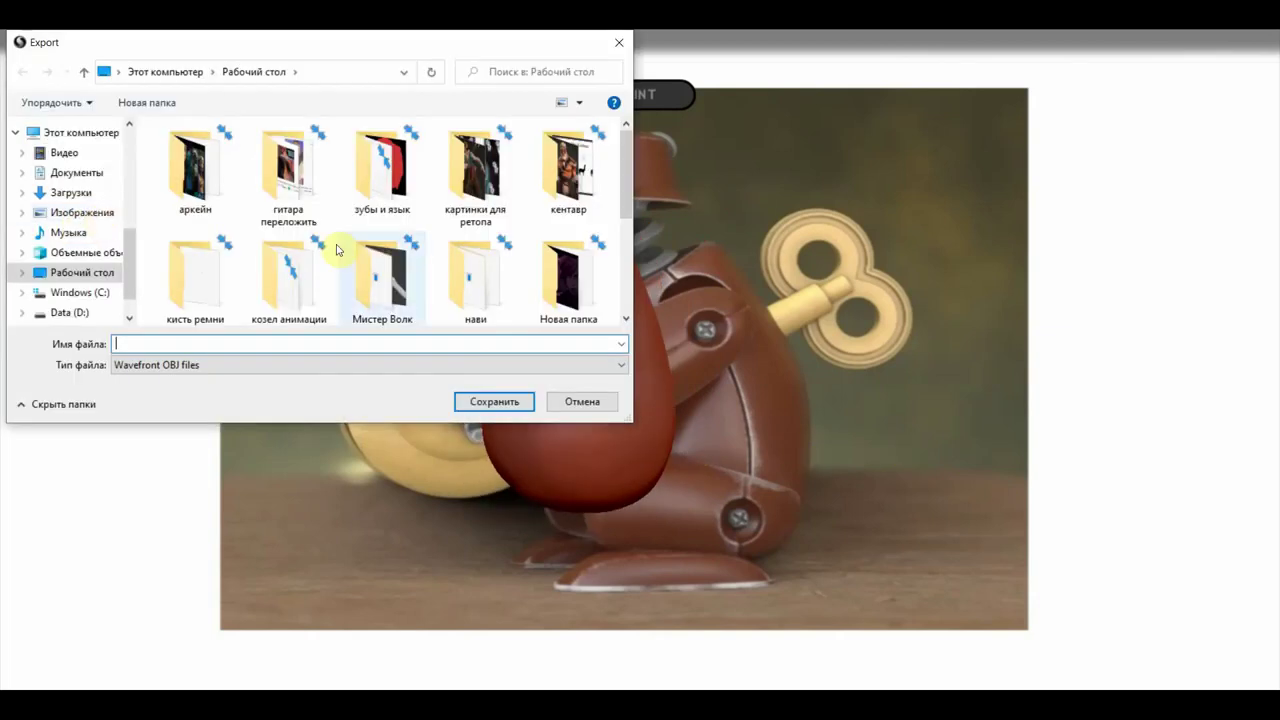
pyautogui.click(175, 344)
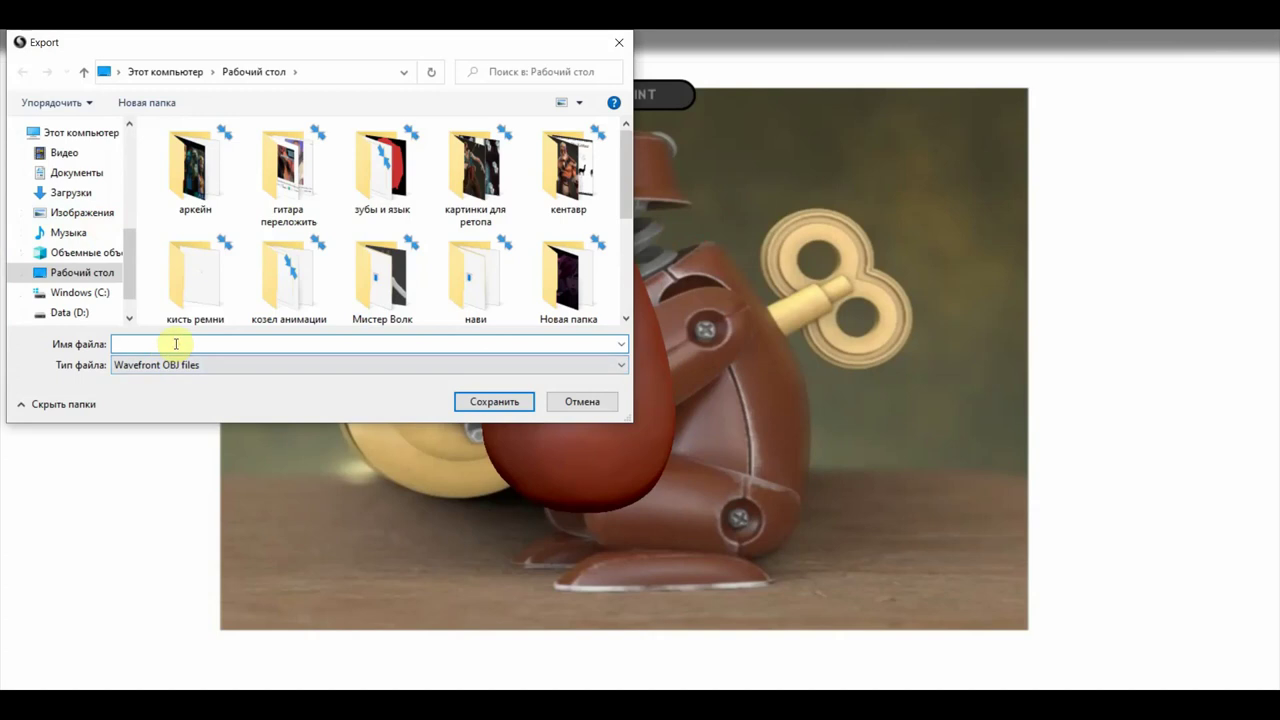
pyautogui.write('текстура')
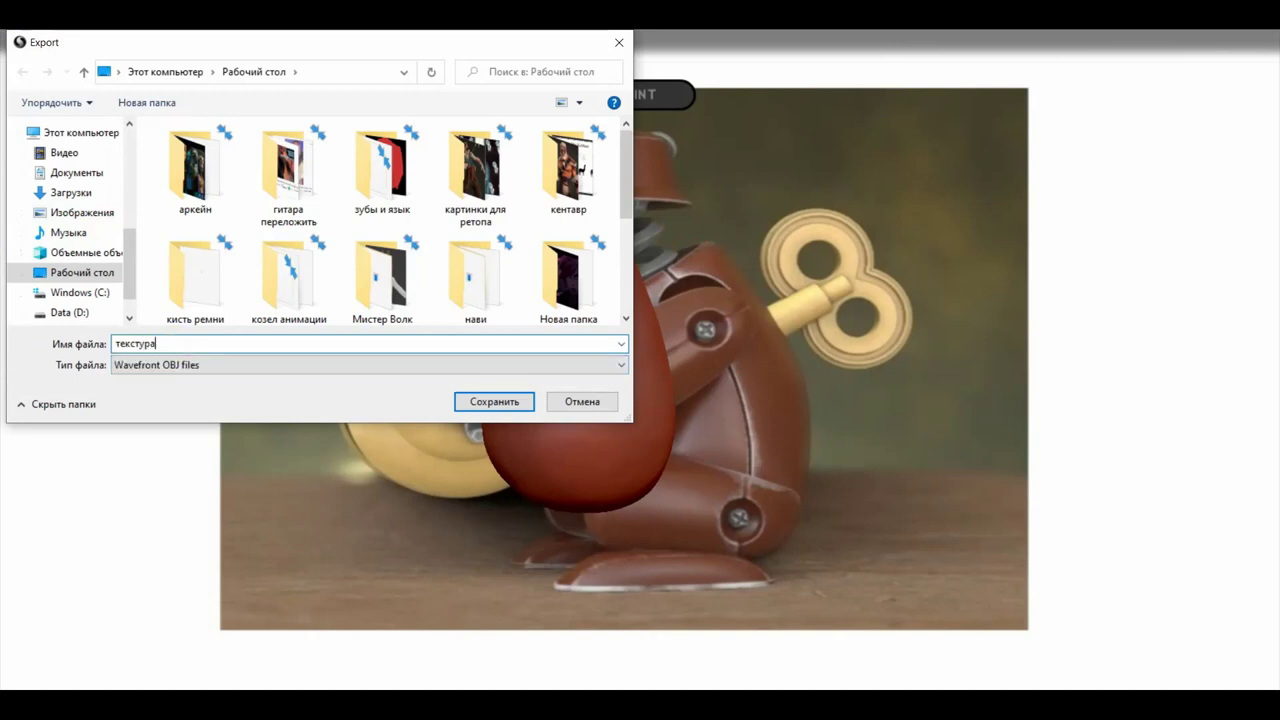
pyautogui.press('BackSpace')
pyautogui.write('ло')
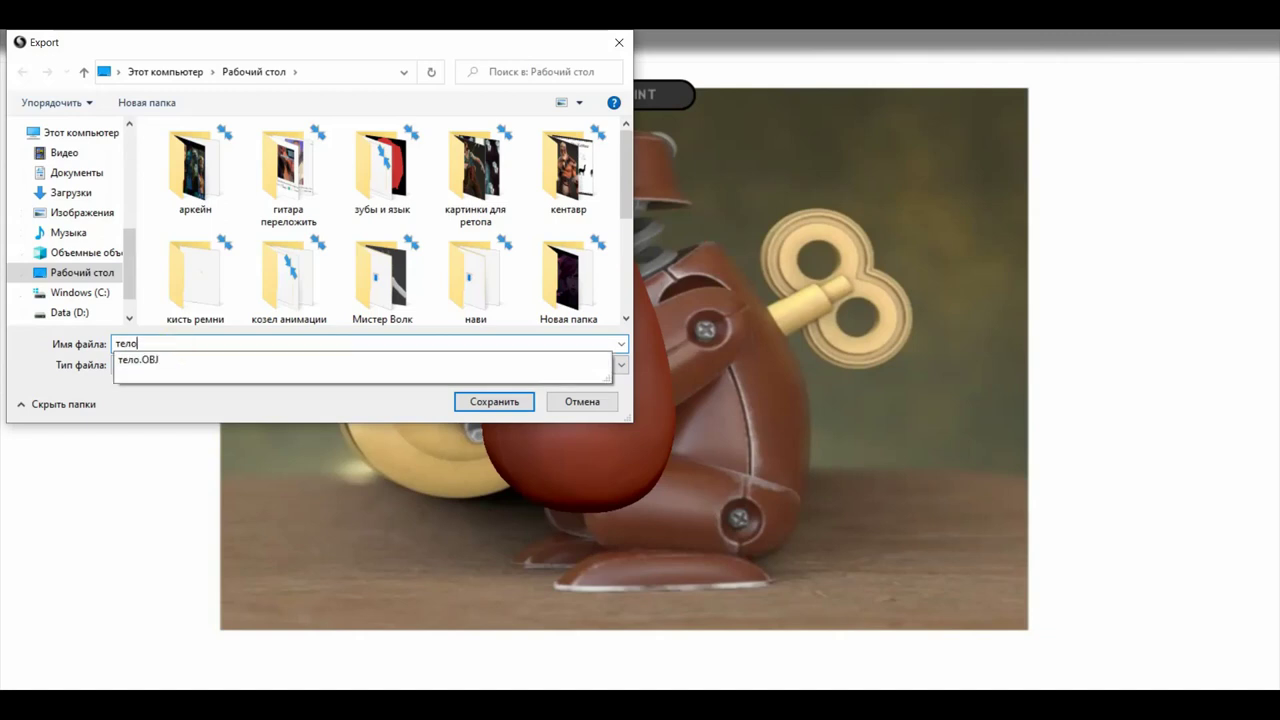
pyautogui.write('2')
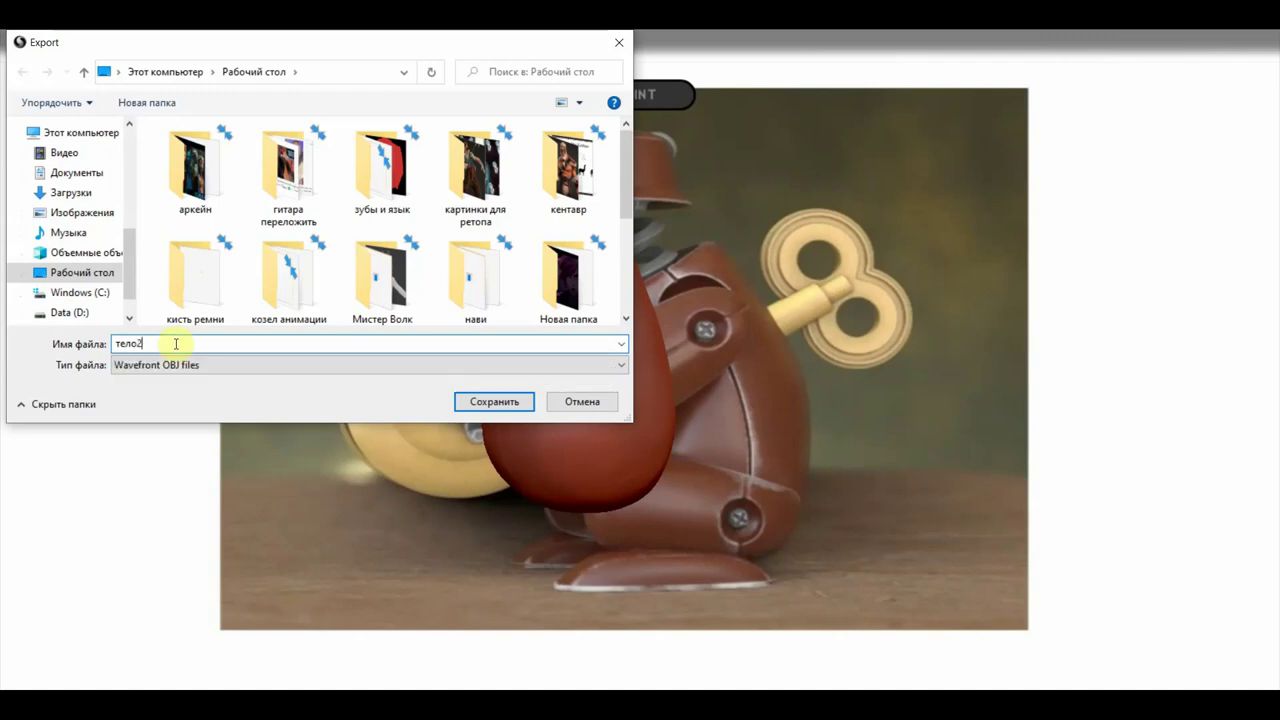
pyautogui.click(493, 402)
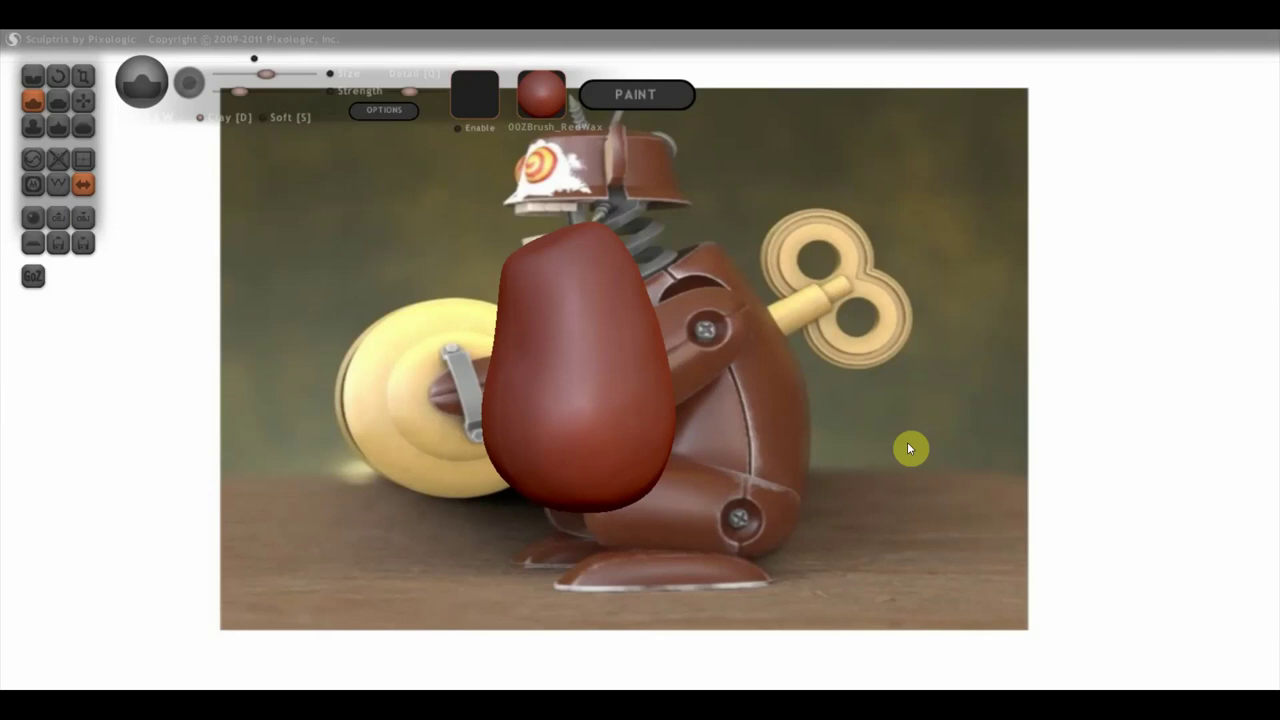
# Orbit and zoom out on the chest blob to compare it with the photo from several angles
pyautogui.moveTo(972, 423); pyautogui.dragTo(1020, 462)
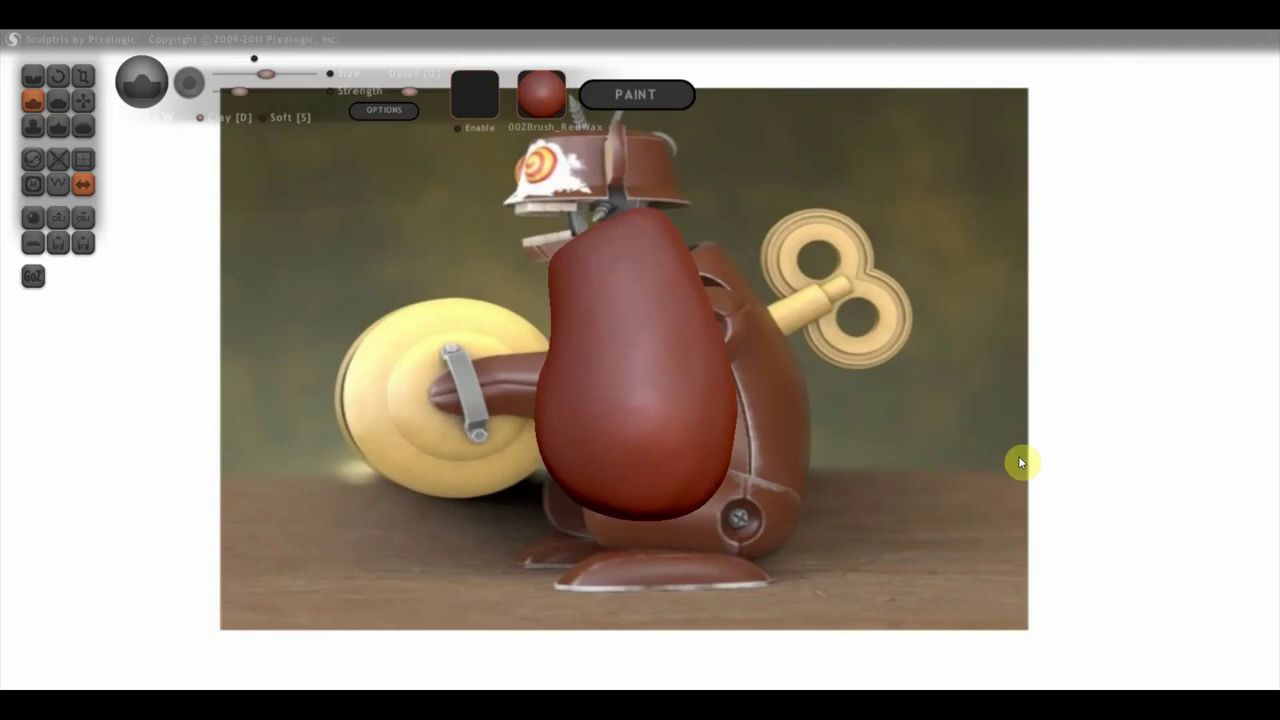
pyautogui.moveTo(1043, 469); pyautogui.dragTo(1106, 484)
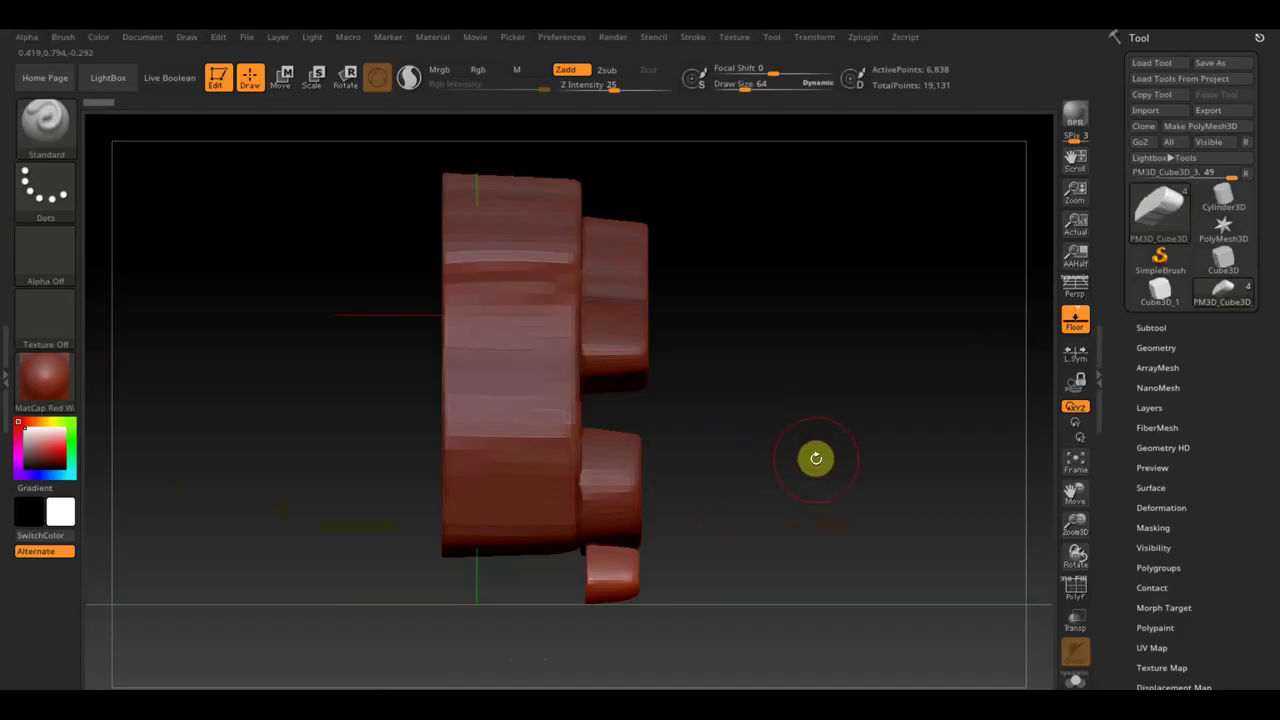
pyautogui.keyDown('alt'); pyautogui.moveTo(816, 458); pyautogui.dragTo(848, 469); pyautogui.keyUp('alt')
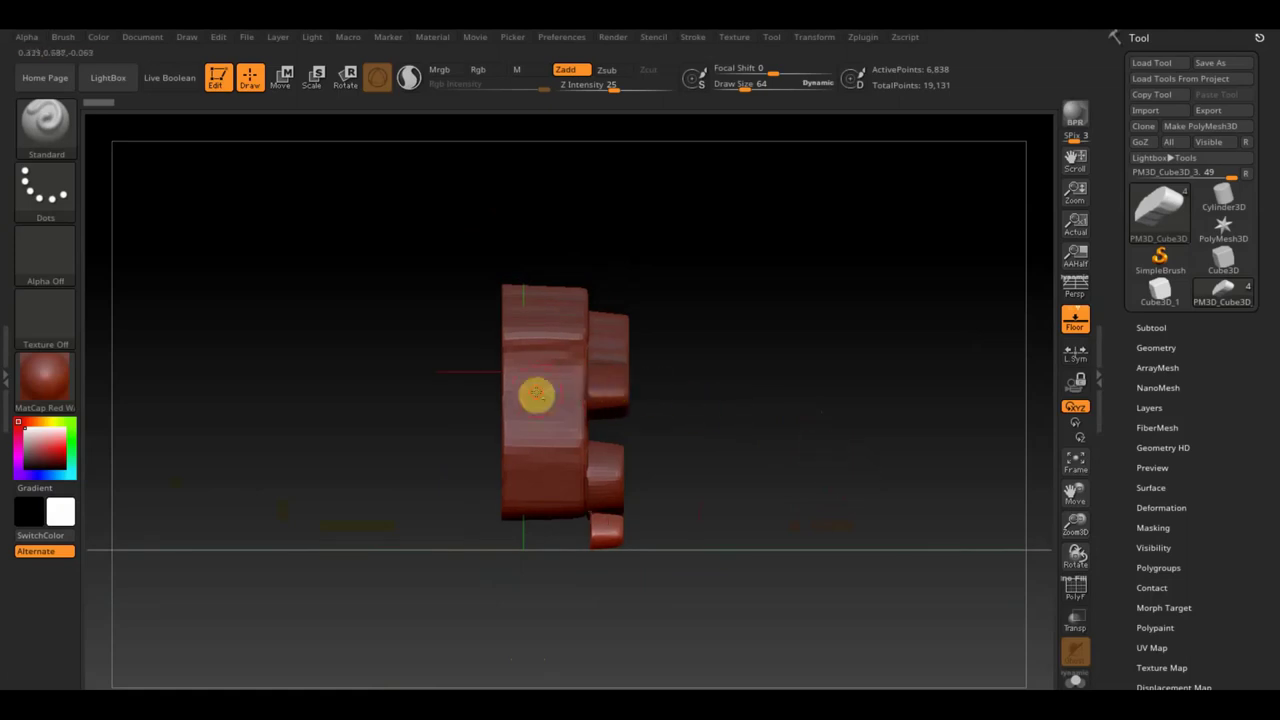
# Import the тело2 mesh into the large body subtool
pyautogui.keyDown('alt'); pyautogui.click(535, 393); pyautogui.keyUp('alt')
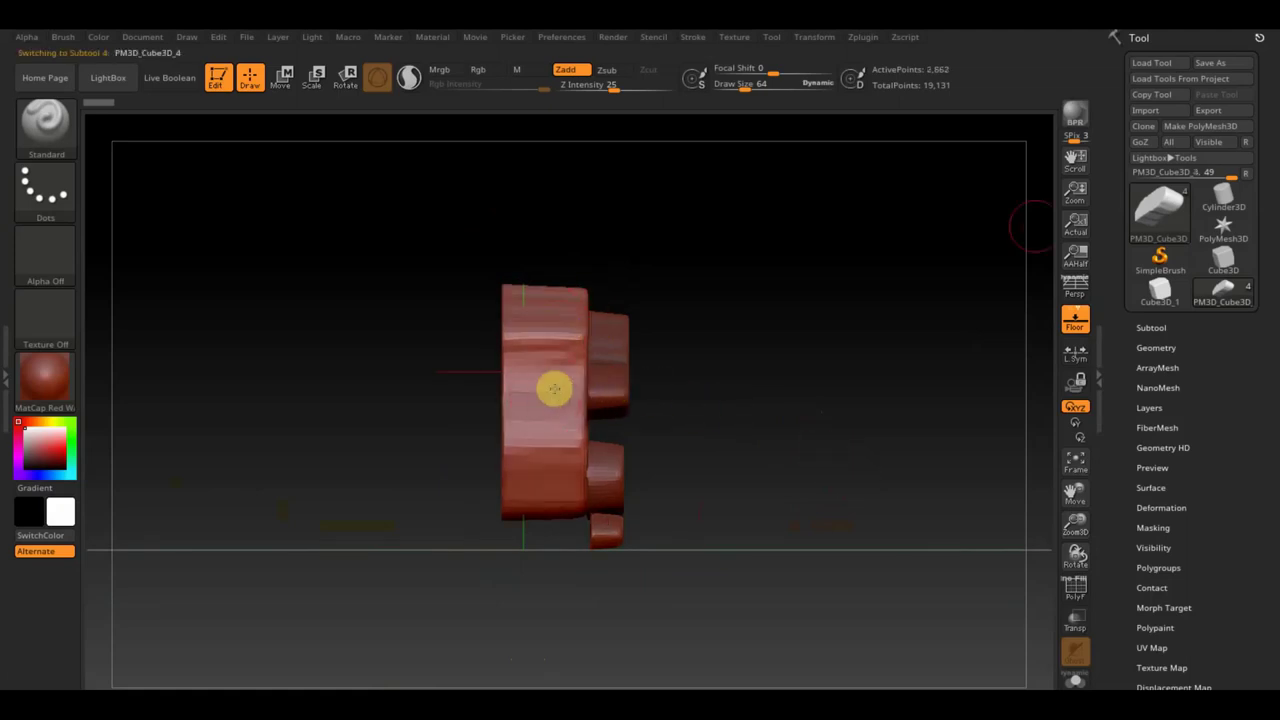
pyautogui.click(1160, 110)
pyautogui.scroll(-1, 535, 330)
pyautogui.scroll(-1, 535, 330)
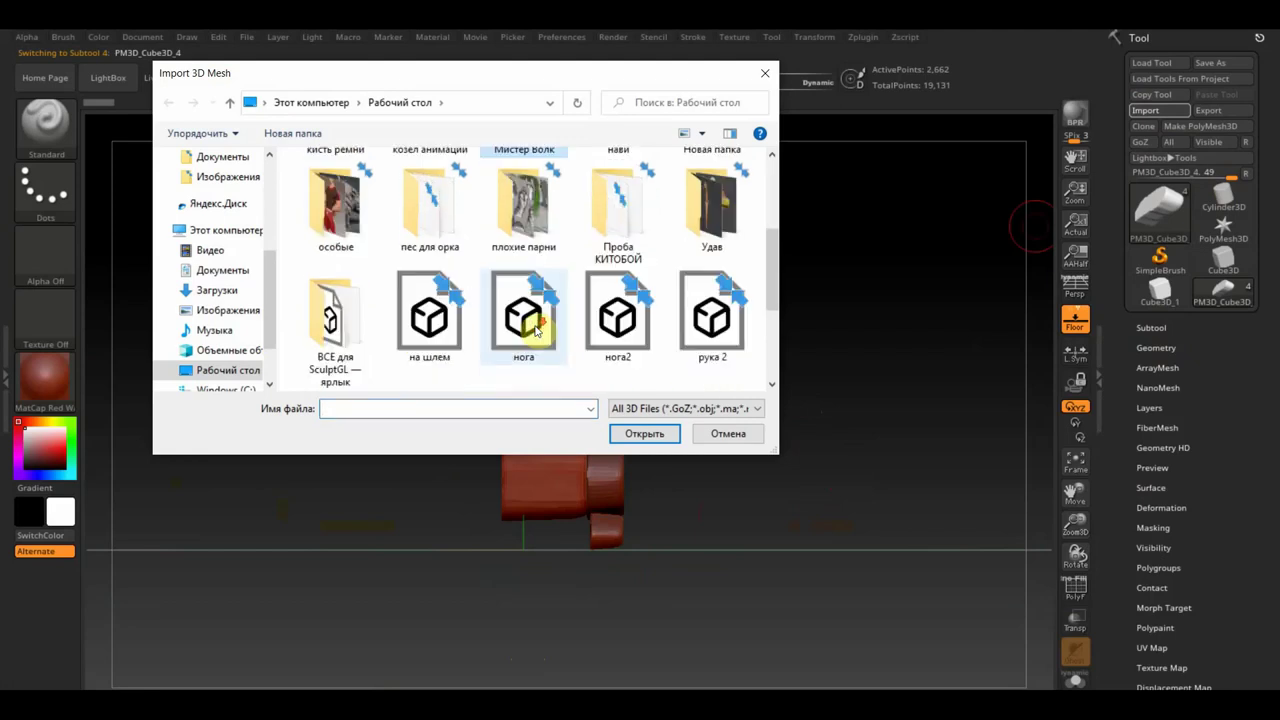
pyautogui.scroll(-1, 535, 330)
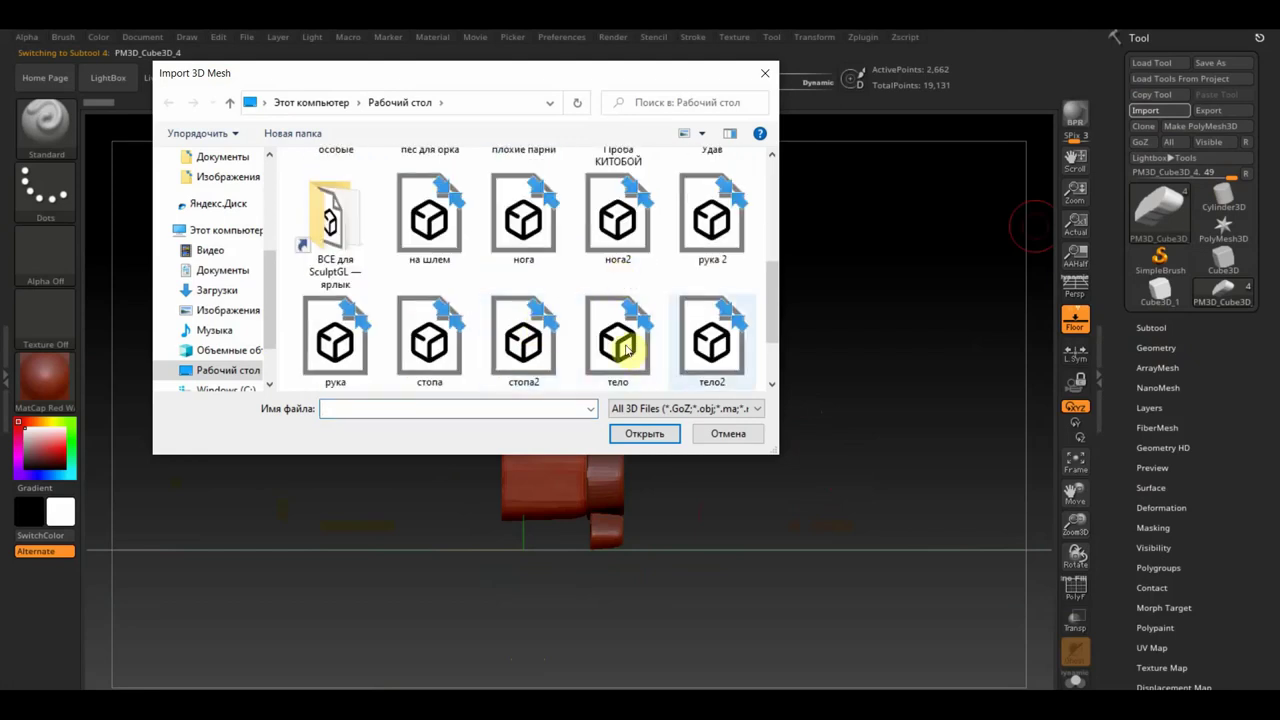
pyautogui.click(705, 340)
pyautogui.click(650, 436)
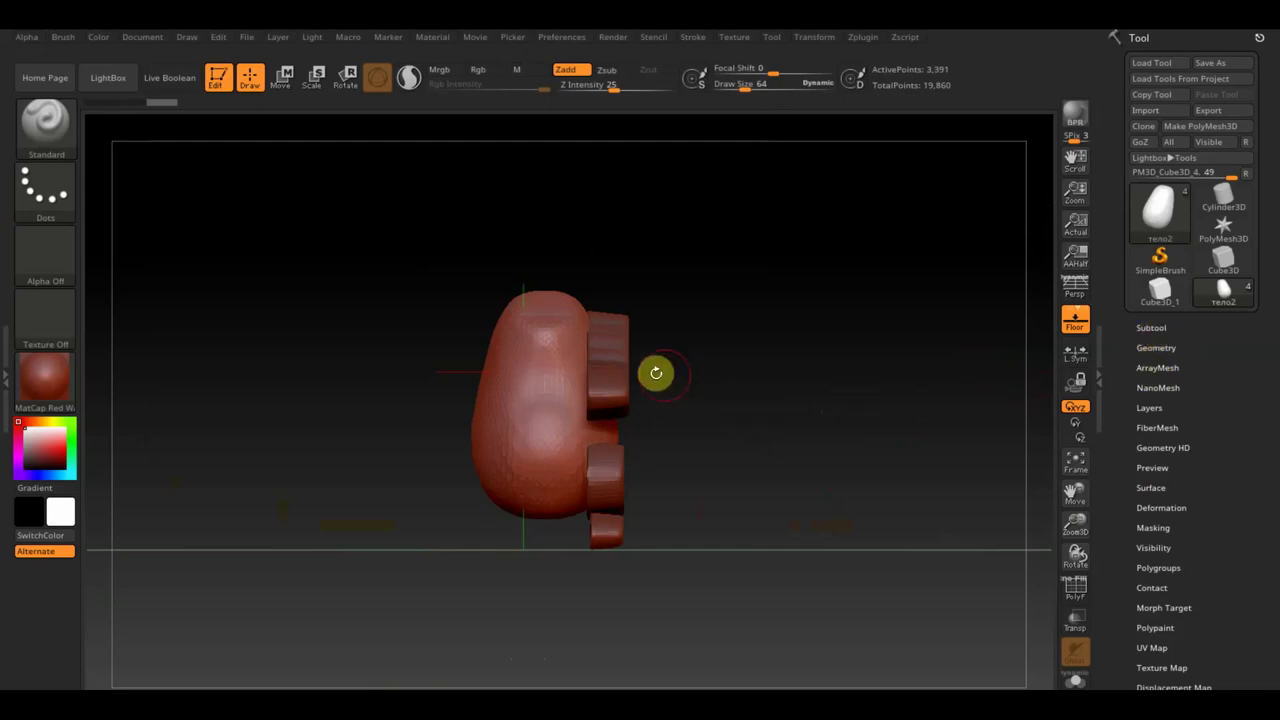
# Import the рука 2 mesh into the first block subtool
pyautogui.keyDown('alt'); pyautogui.click(619, 373); pyautogui.keyUp('alt')
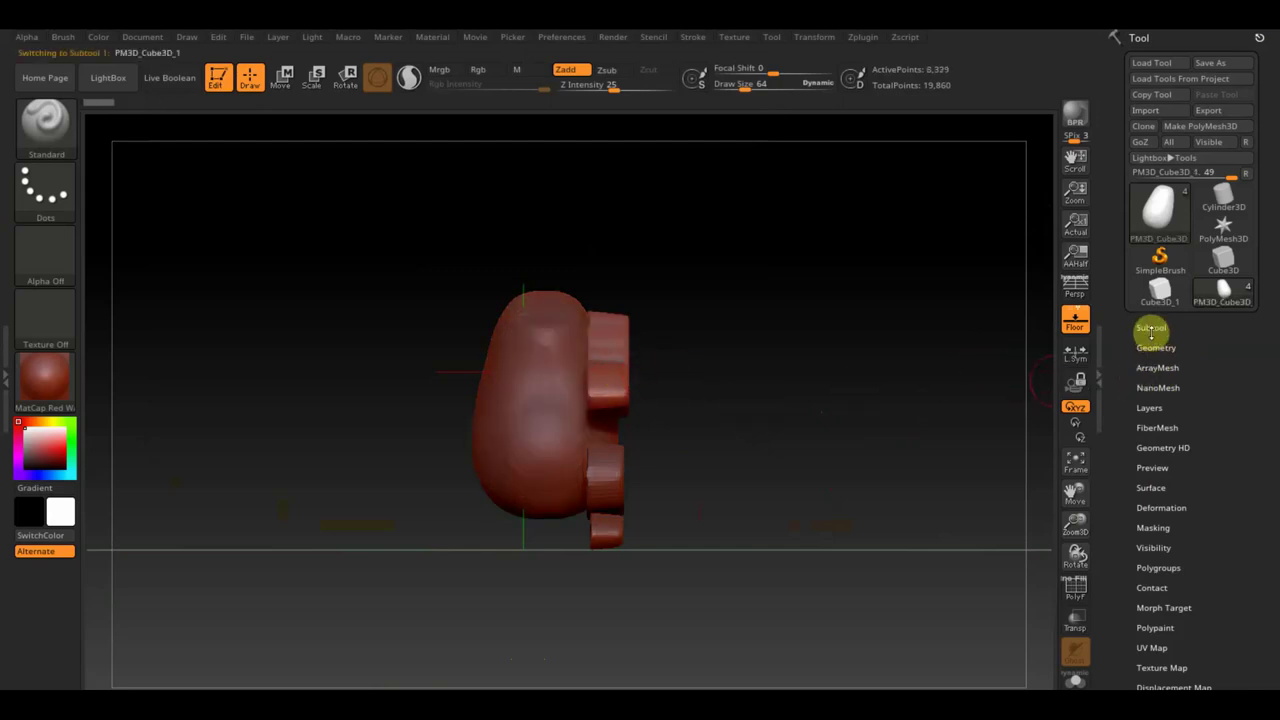
pyautogui.click(1145, 111)
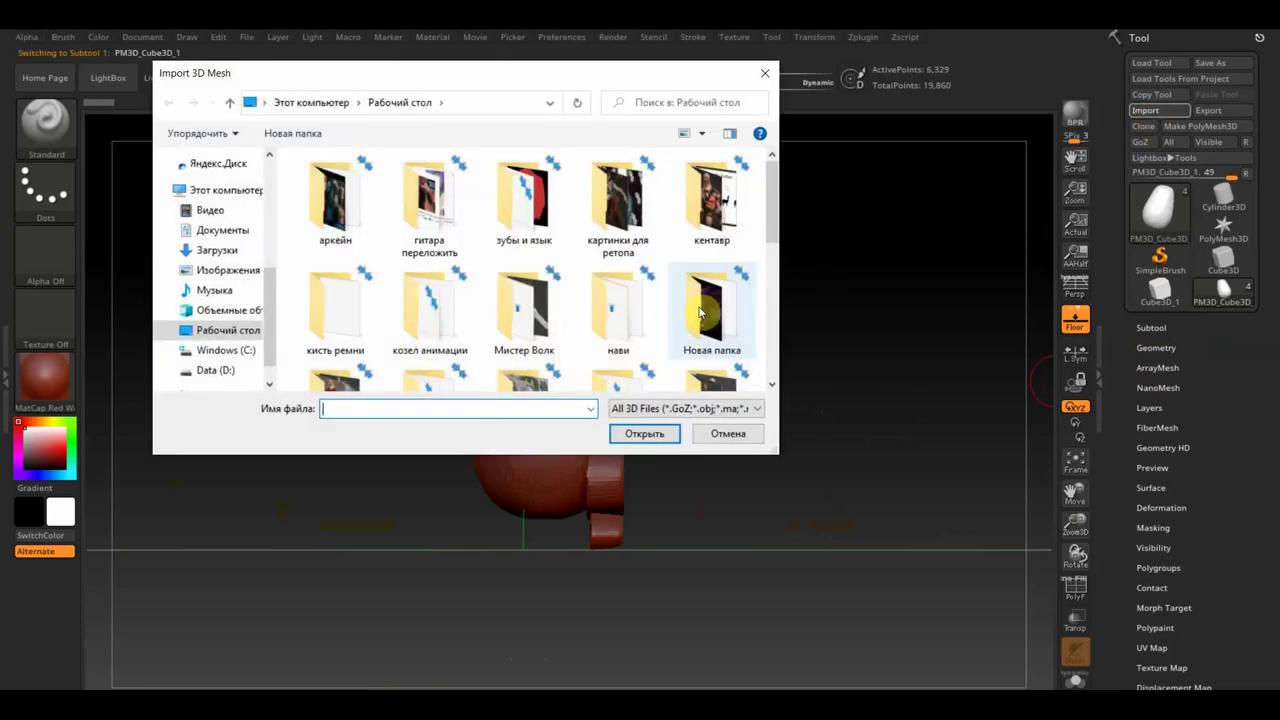
pyautogui.scroll(-5, 655, 320)
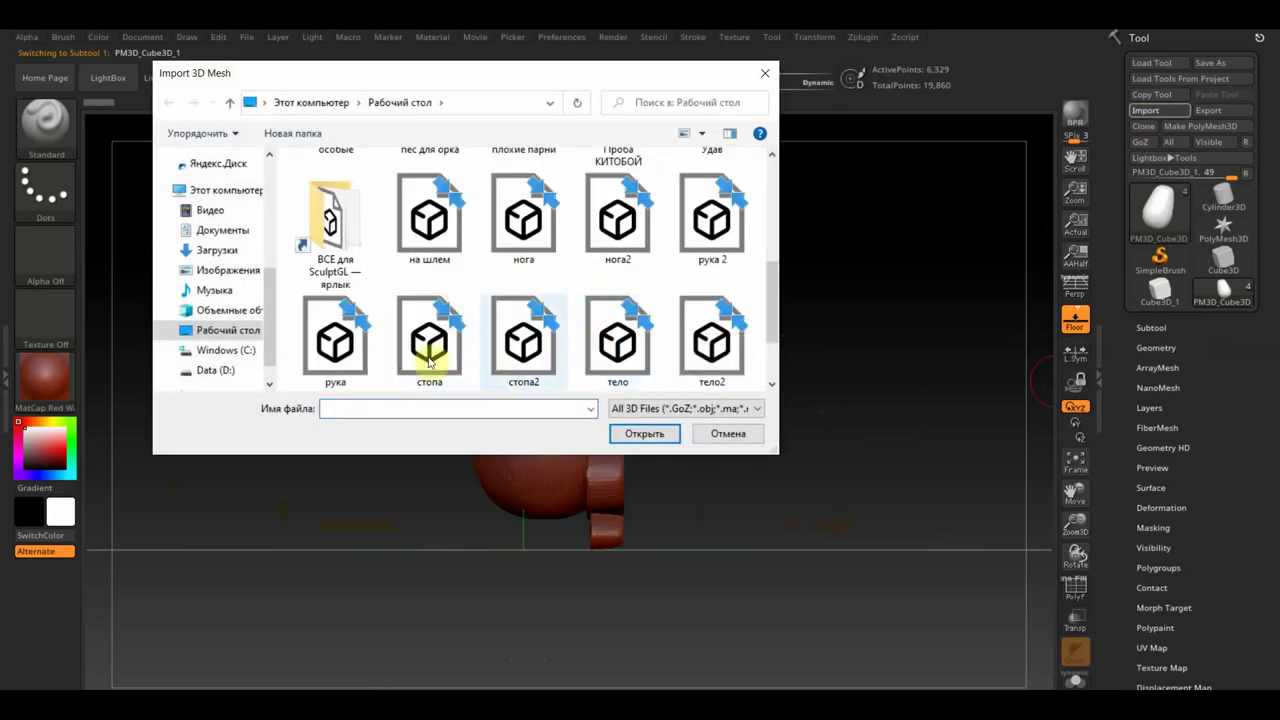
pyautogui.click(712, 215)
pyautogui.click(645, 433)
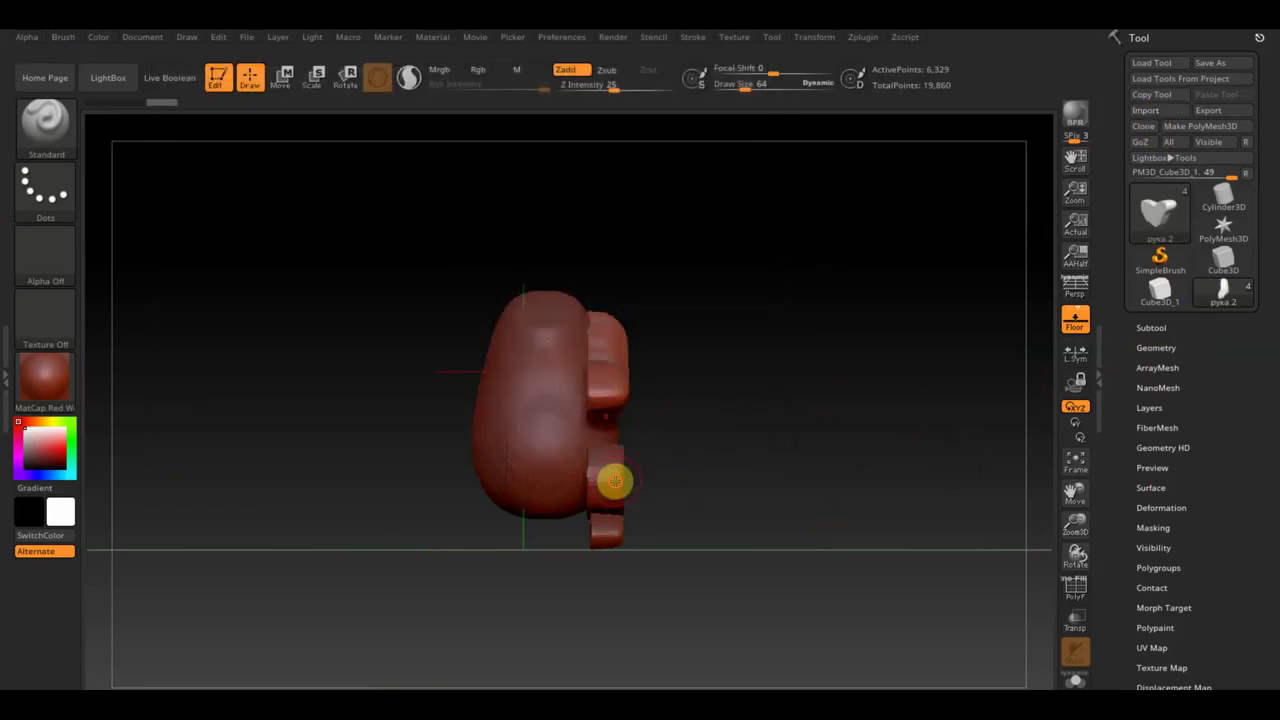
# Import the нога2 mesh into the second subtool
pyautogui.click(1152, 328)
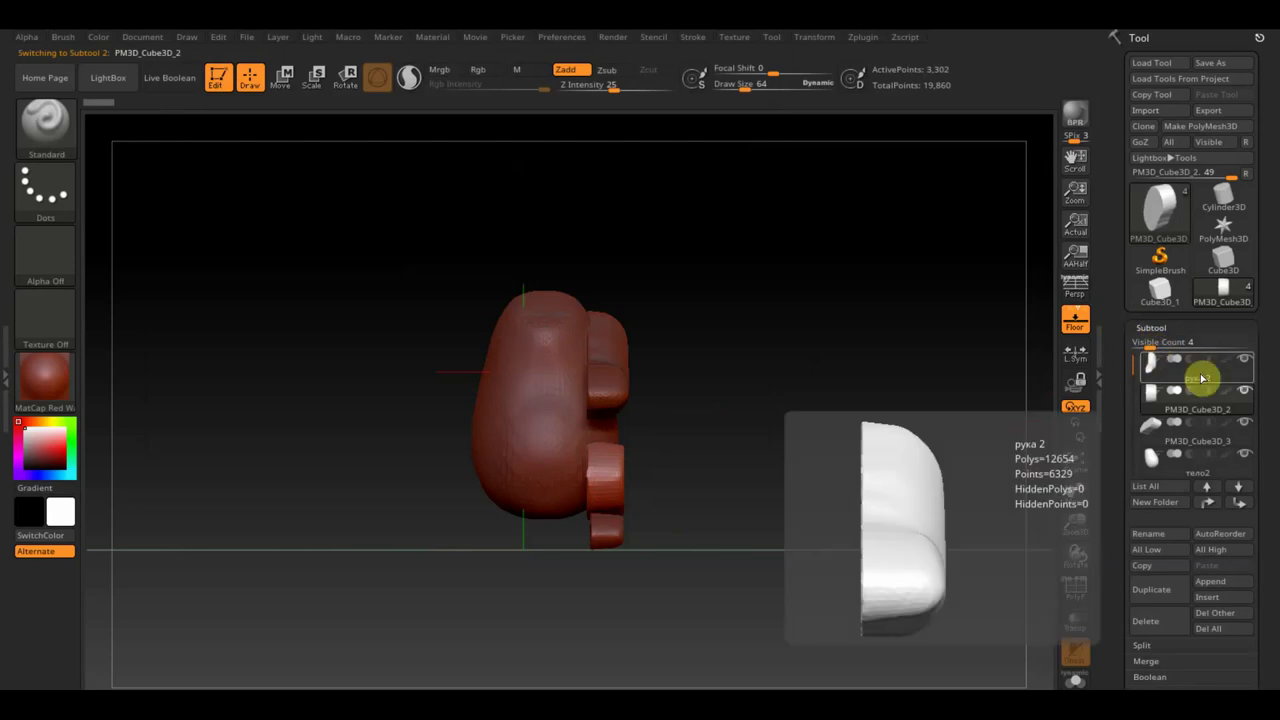
pyautogui.click(1150, 110)
pyautogui.doubleClick(712, 310)
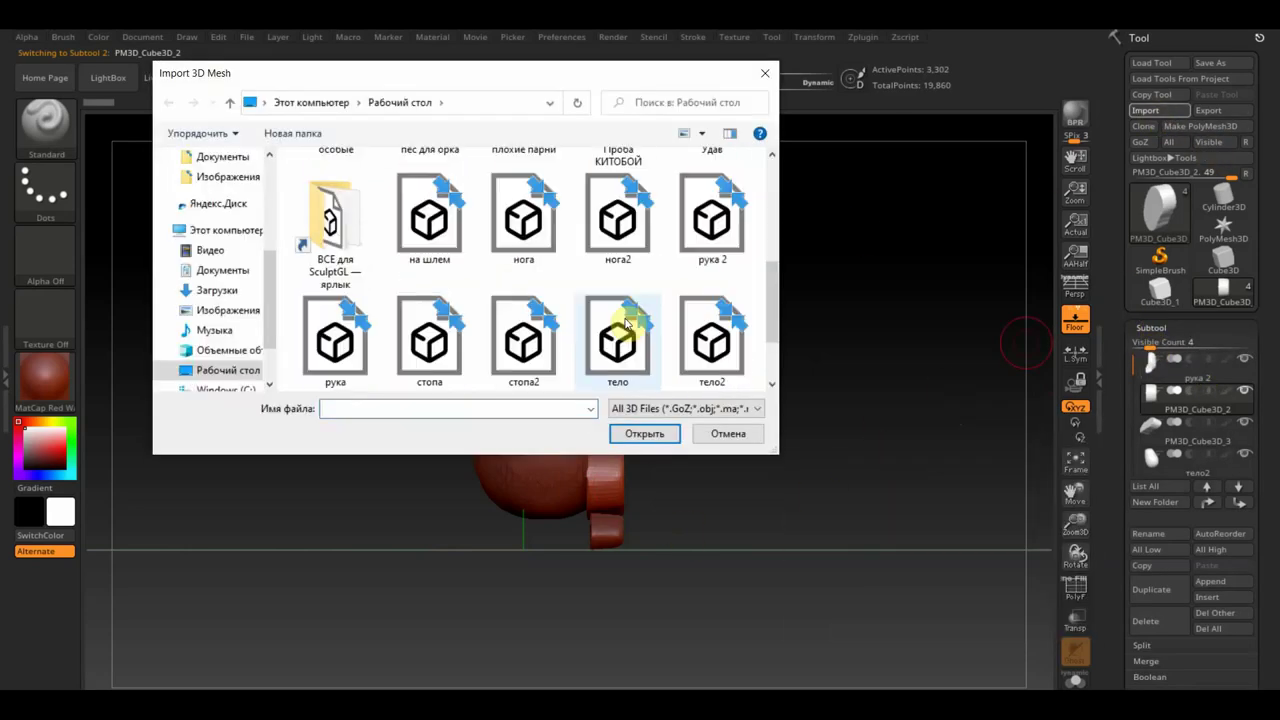
pyautogui.click(614, 215)
pyautogui.click(645, 433)
# Import стопа2 into the third subtool and snap the assembled parts to a side profile
pyautogui.keyDown('alt'); pyautogui.click(628, 532); pyautogui.keyUp('alt')
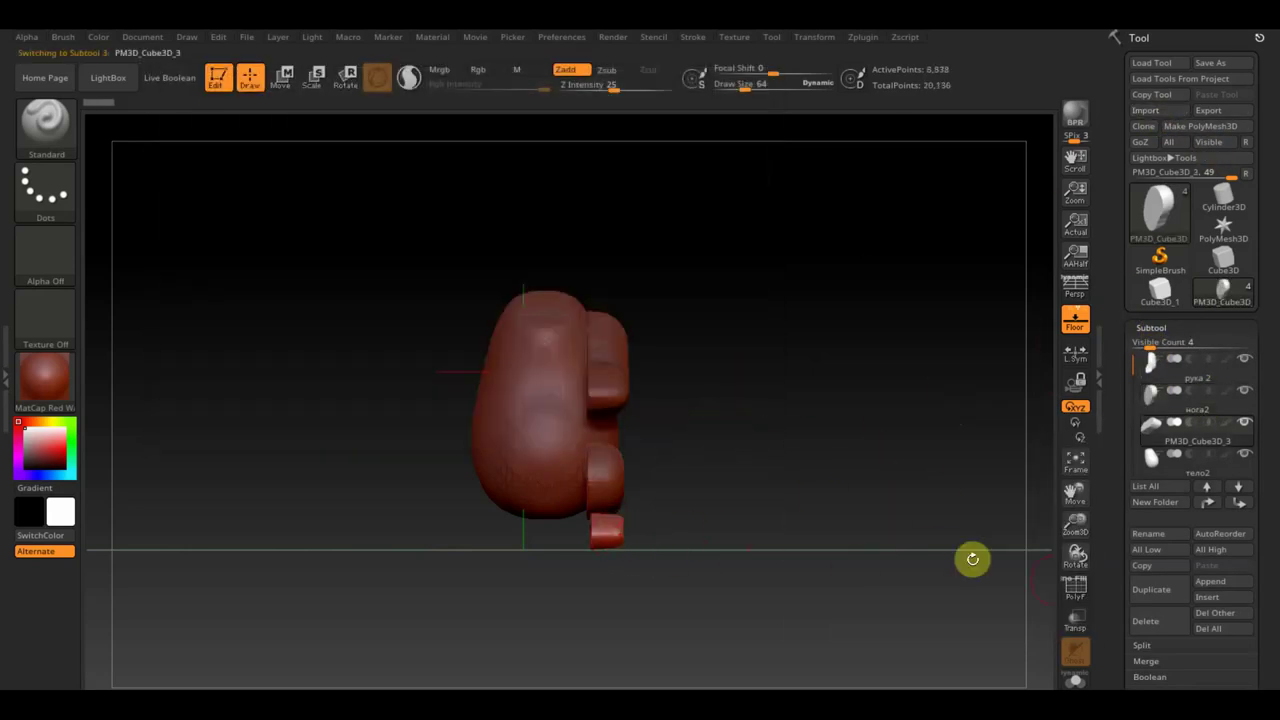
pyautogui.click(1148, 110)
pyautogui.doubleClick(622, 366)
pyautogui.click(526, 228)
pyautogui.click(644, 433)
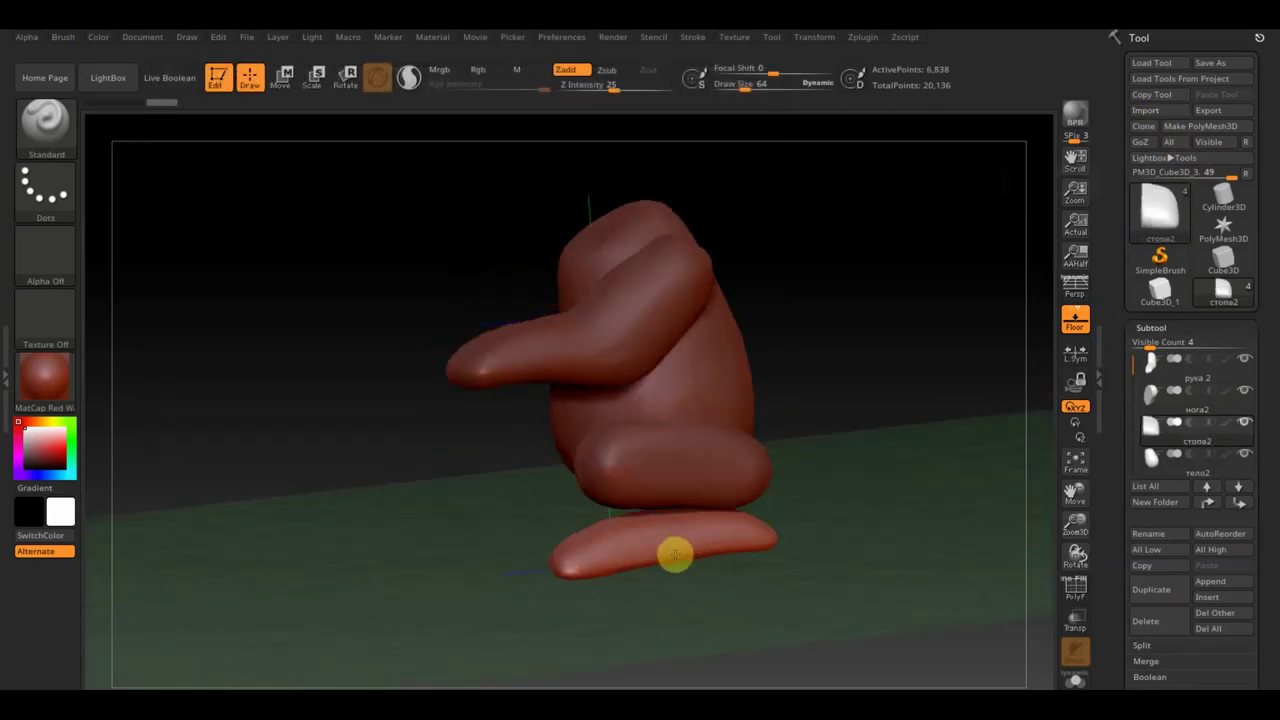
pyautogui.moveTo(741, 536); pyautogui.dragTo(646, 543)
pyautogui.moveTo(794, 523)
pyautogui.keyDown('shift'); pyautogui.mouseDown()
pyautogui.moveTo(903, 547)
pyautogui.moveTo(794, 521)
pyautogui.mouseUp(); pyautogui.keyUp('shift')
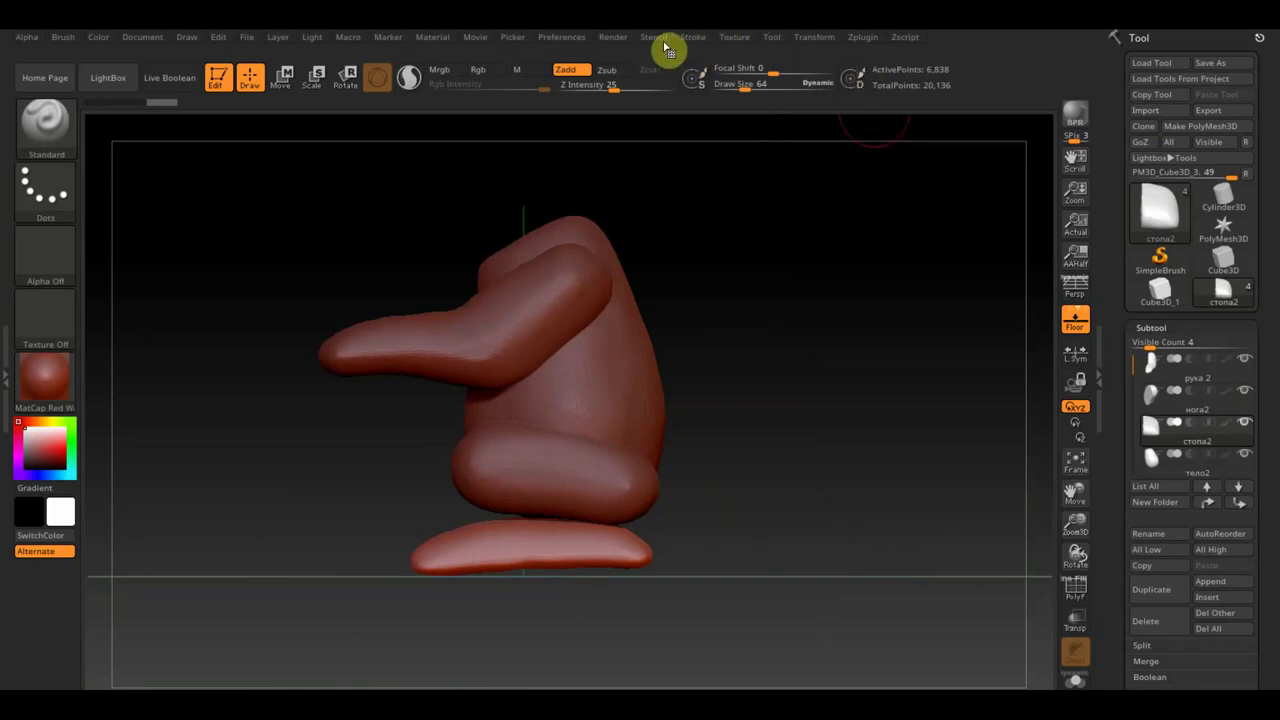
pyautogui.click(730, 40)
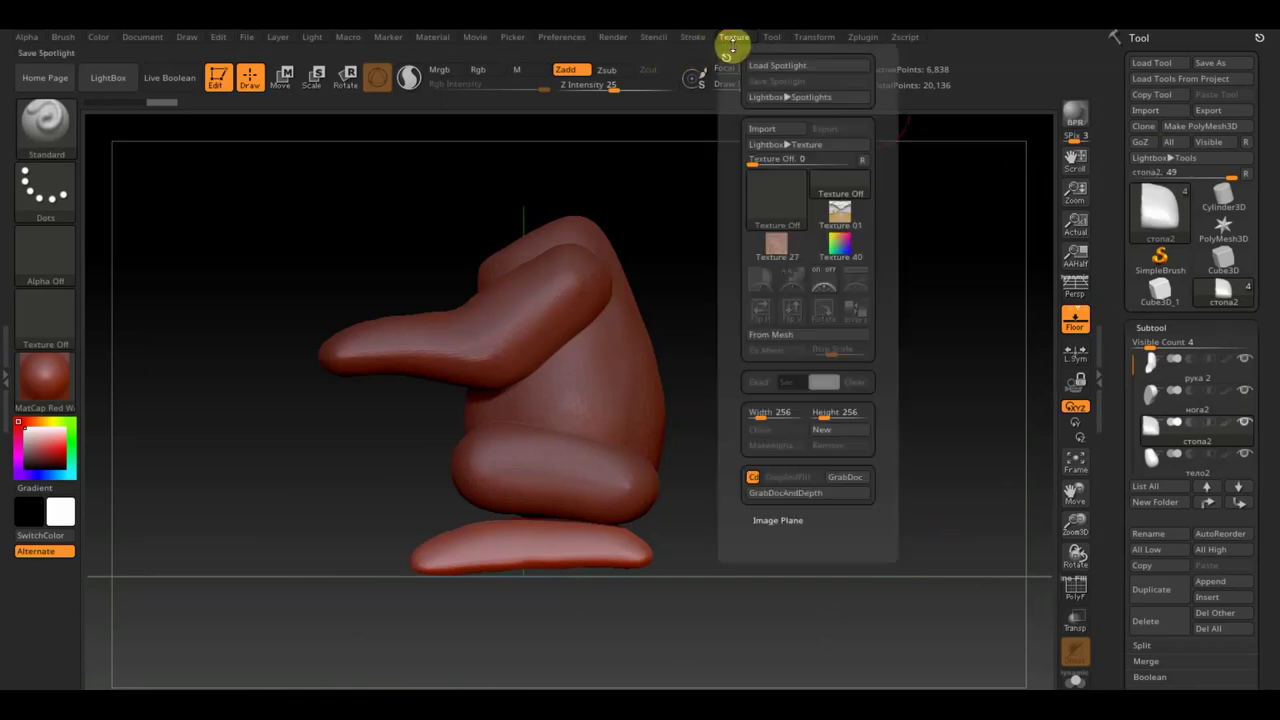
# Import the toy monkey reference screenshot as a texture
pyautogui.click(777, 134)
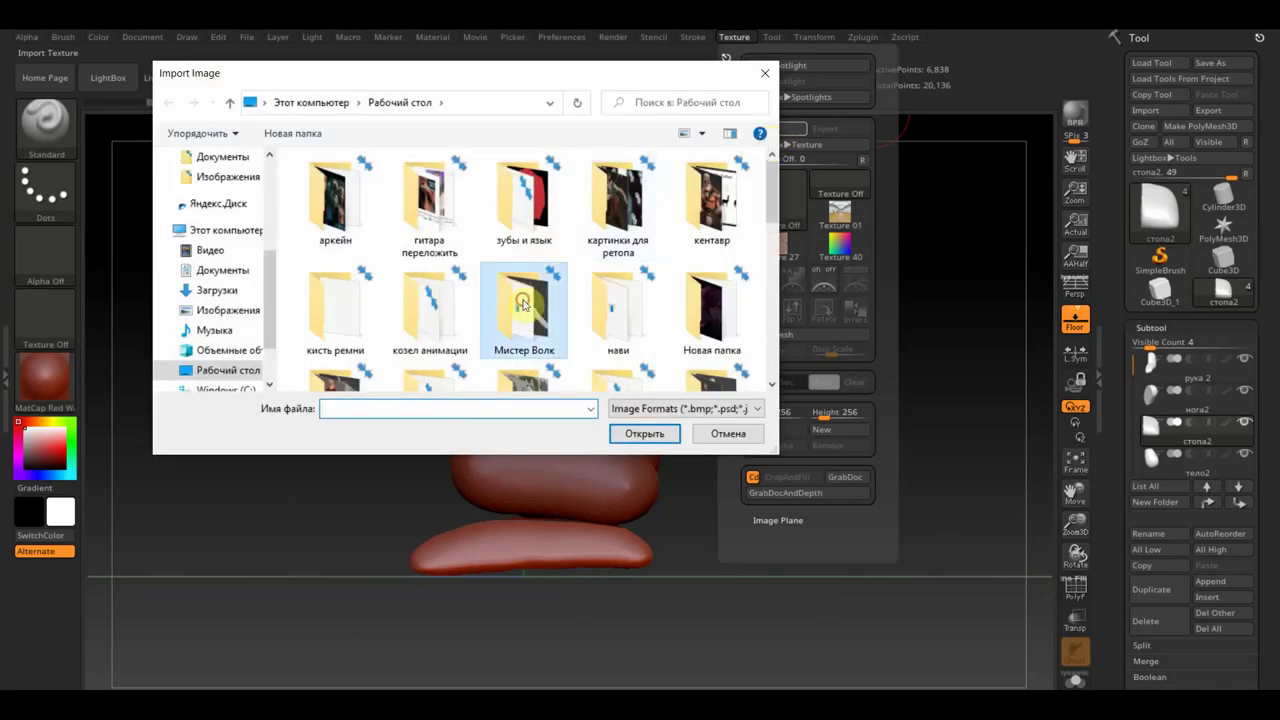
pyautogui.scroll(-3, 528, 308)
pyautogui.scroll(-1, 528, 308)
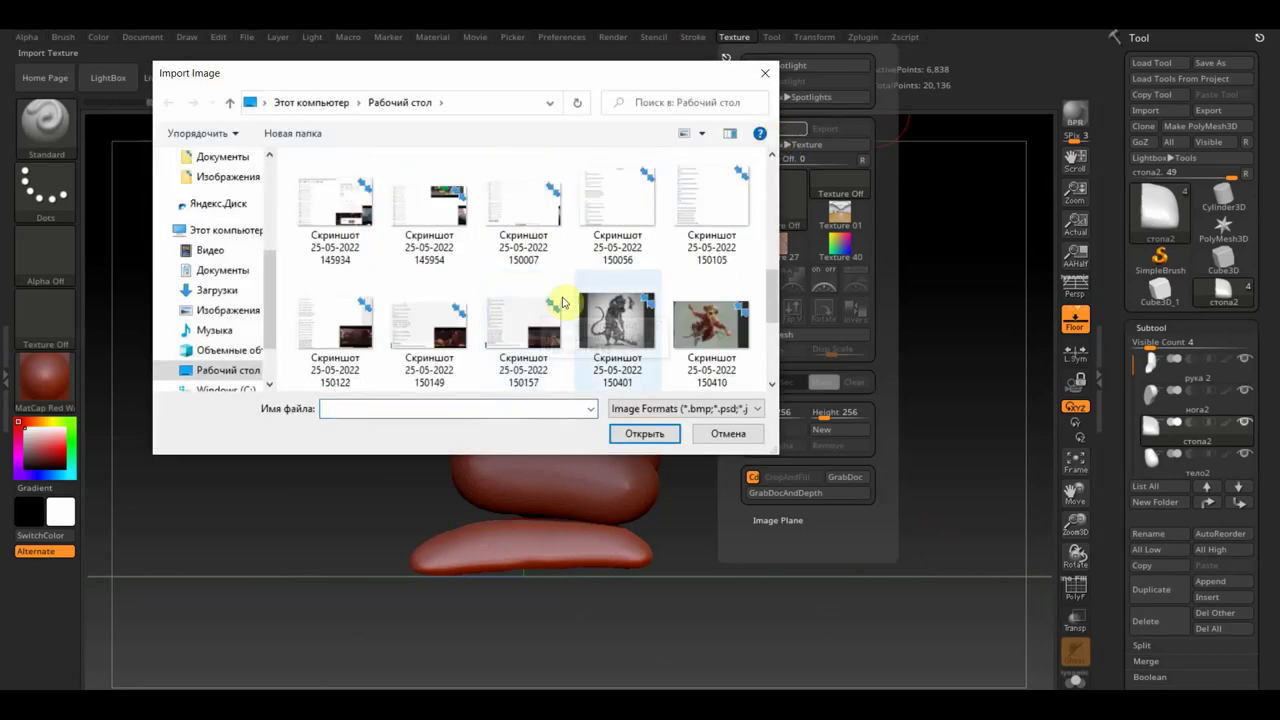
pyautogui.scroll(2, 530, 310)
pyautogui.click(618, 315)
pyautogui.click(644, 433)
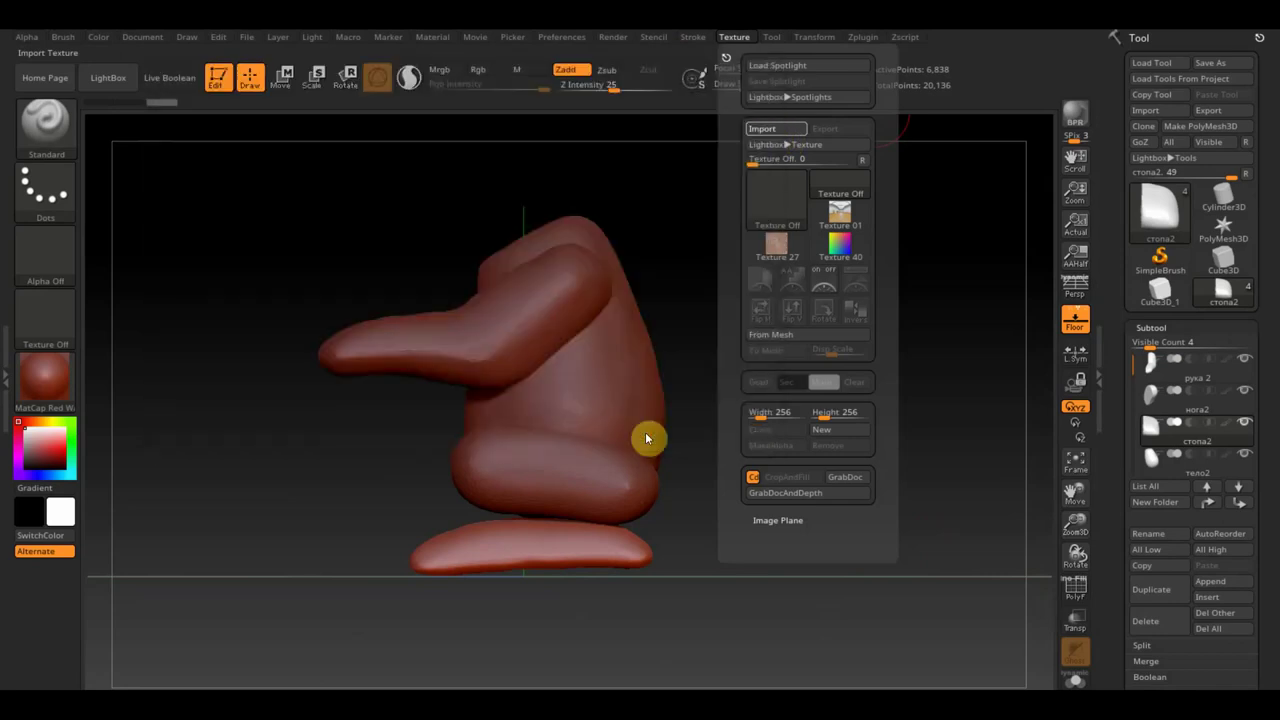
# Place the screenshot in Spotlight, enlarge it, lower its opacity and rotate the model to match
pyautogui.click(740, 40)
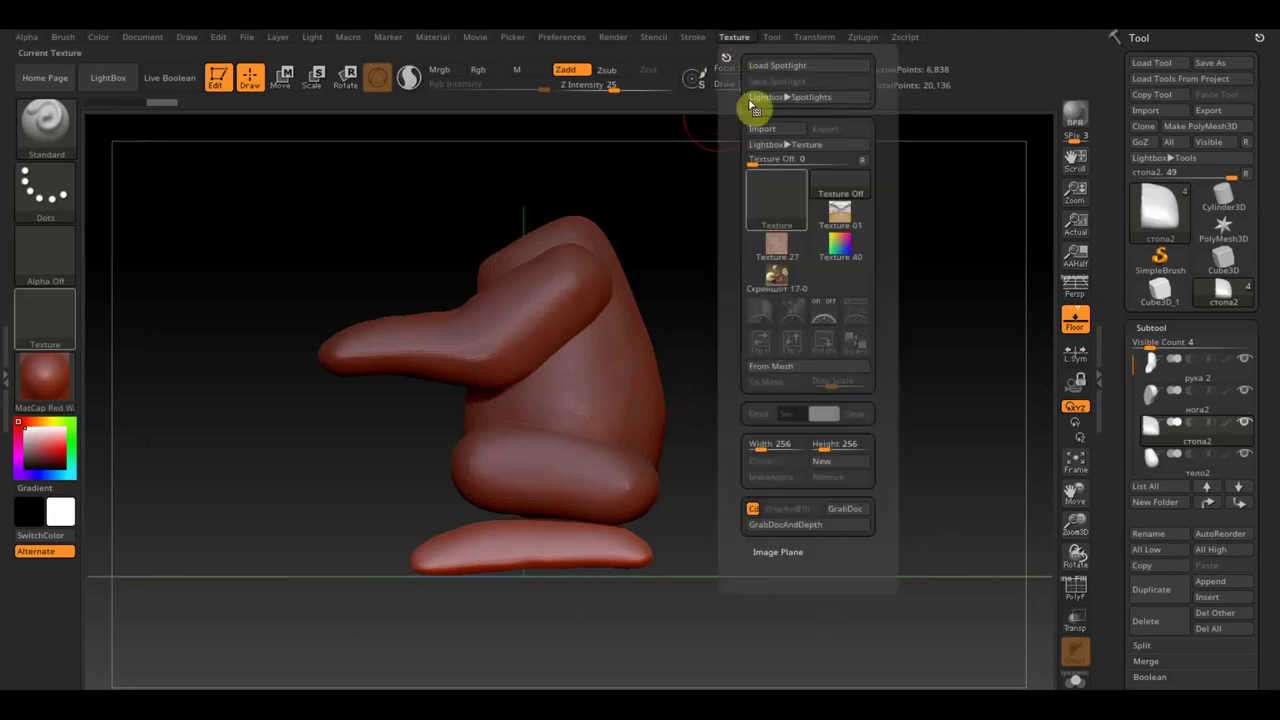
pyautogui.click(777, 280)
pyautogui.click(857, 312)
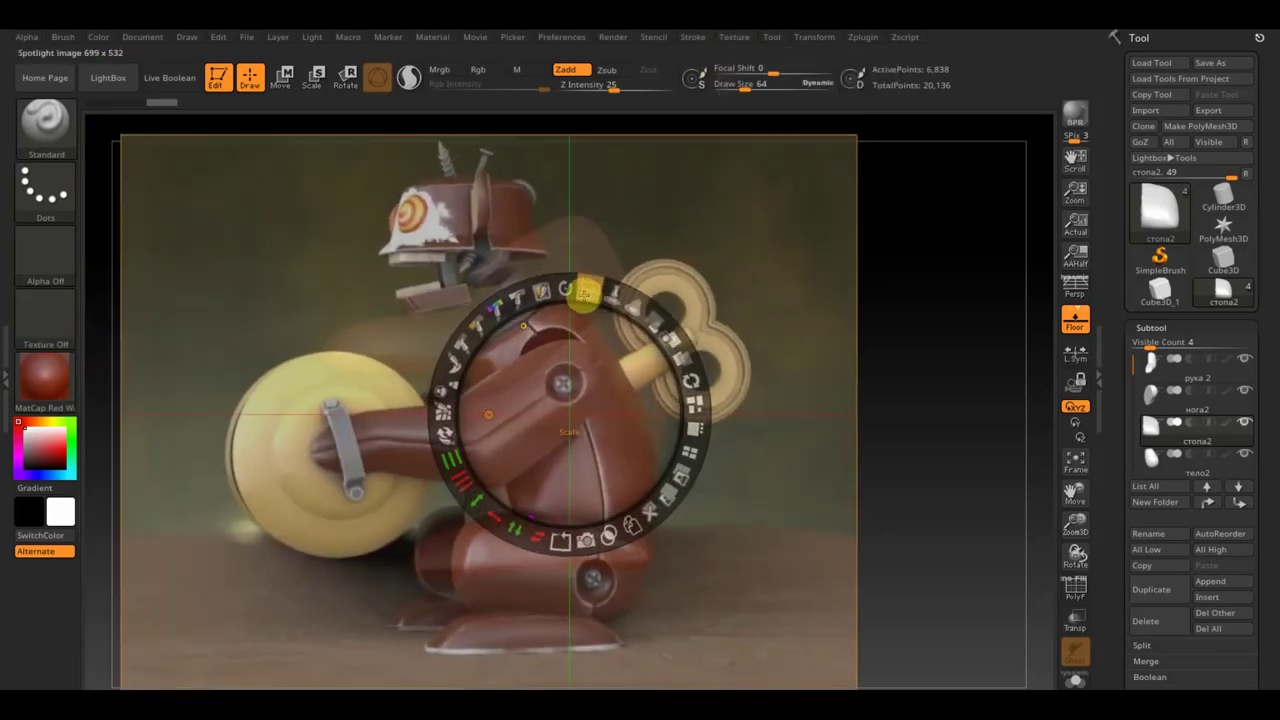
pyautogui.moveTo(597, 295); pyautogui.dragTo(665, 306)
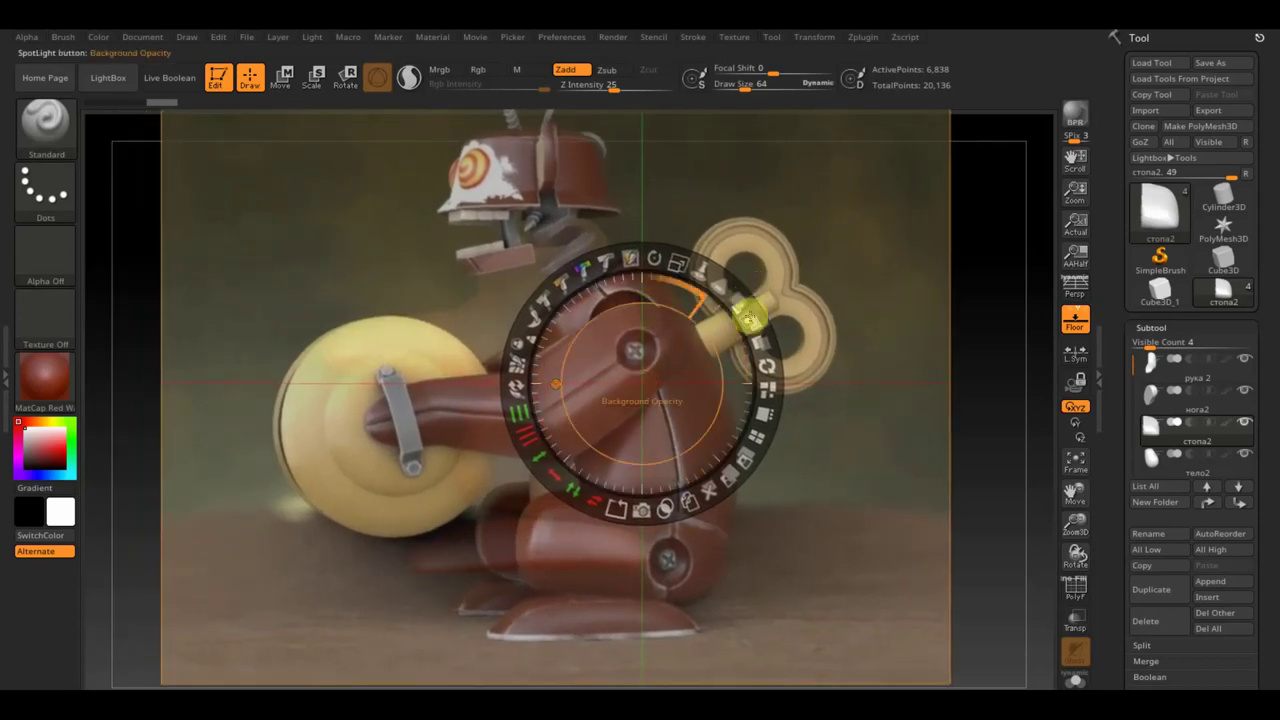
pyautogui.moveTo(752, 320)
pyautogui.mouseDown()
pyautogui.moveTo(683, 268)
pyautogui.moveTo(700, 274)
pyautogui.mouseUp()
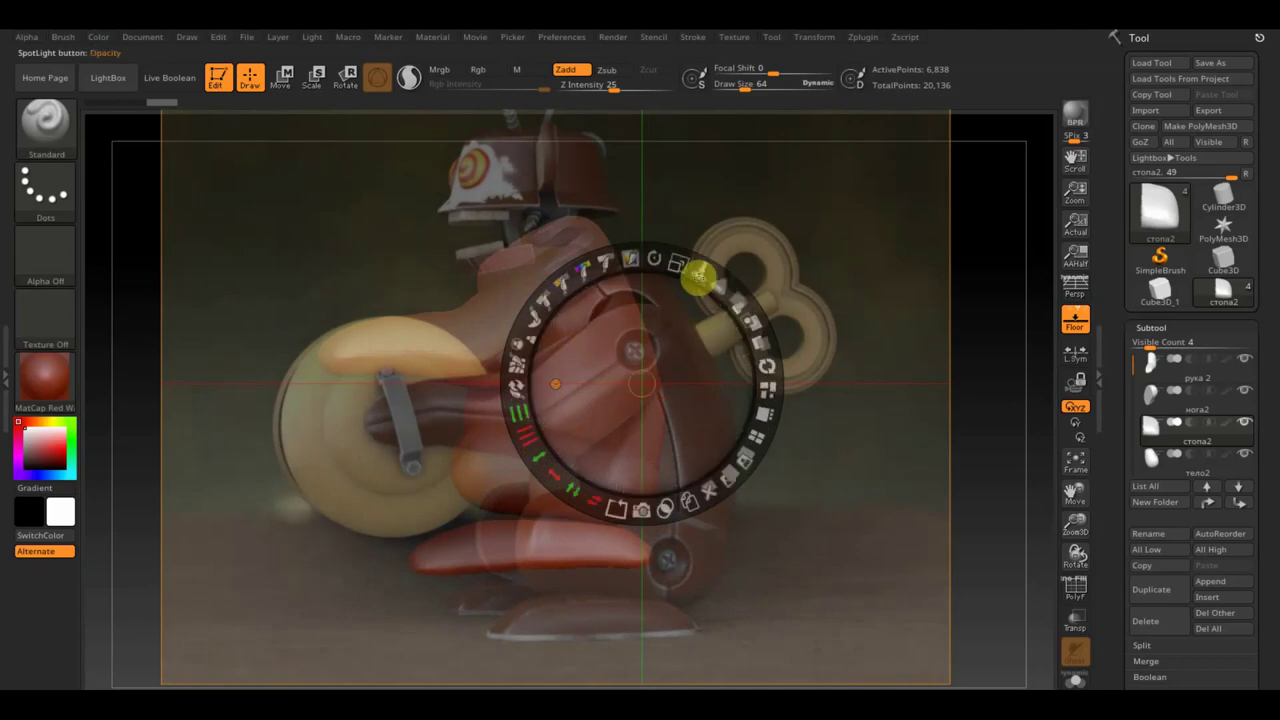
pyautogui.press('z')
pyautogui.moveTo(876, 410)
pyautogui.mouseDown()
pyautogui.moveTo(866, 403)
pyautogui.moveTo(911, 454)
pyautogui.moveTo(946, 463)
pyautogui.moveTo(907, 494)
pyautogui.mouseUp()
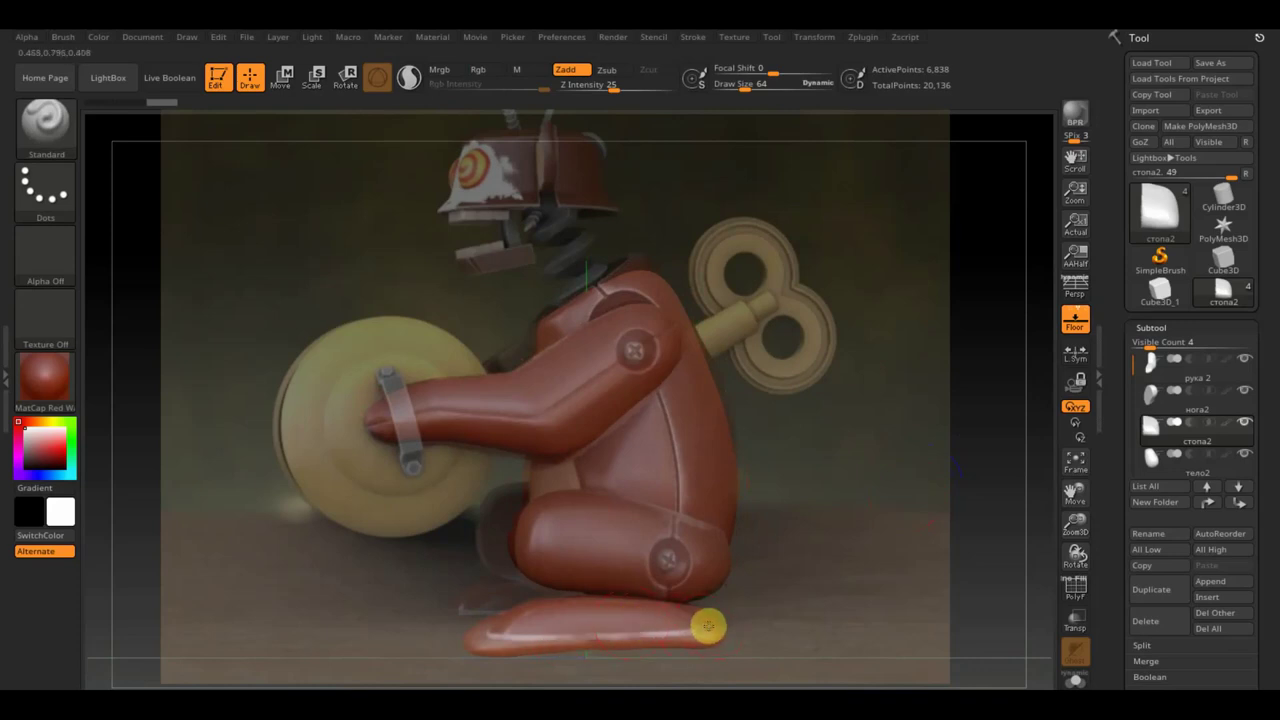
pyautogui.click(50, 120)
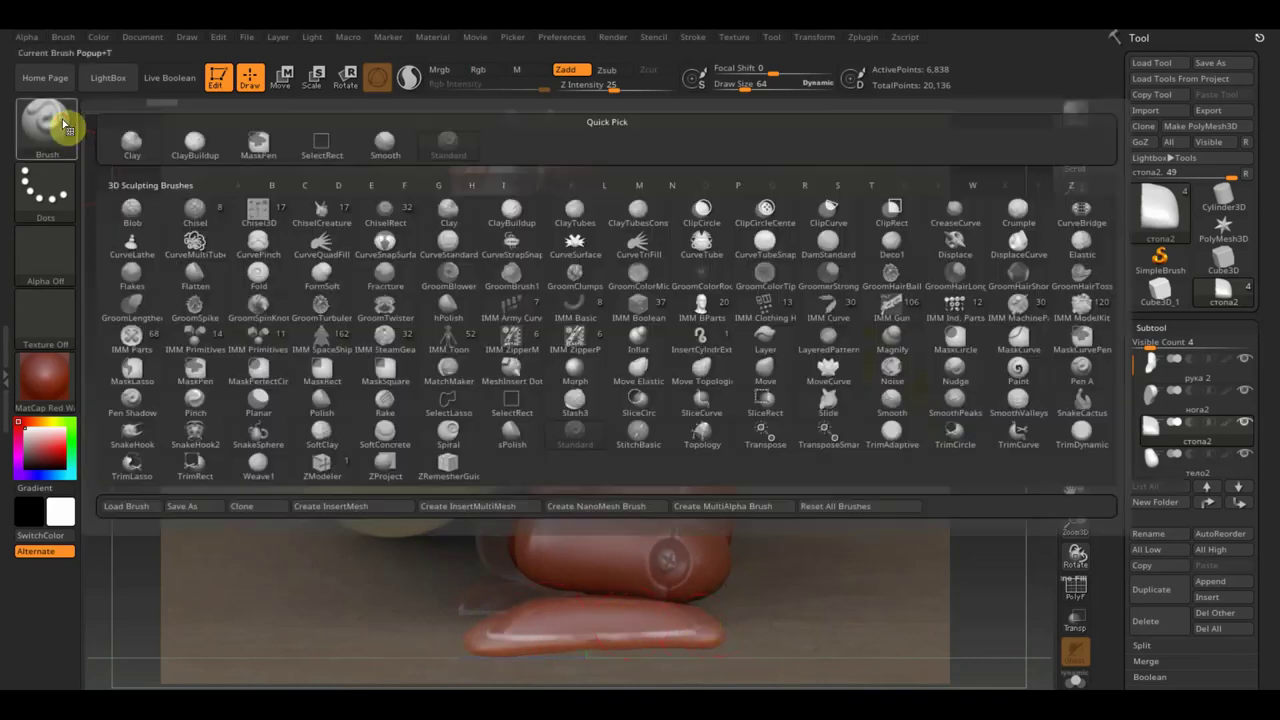
# Push the foot into shape with the Move Topological brush at Draw Size 109, briefly trying the Move gizmo
pyautogui.click(697, 368)
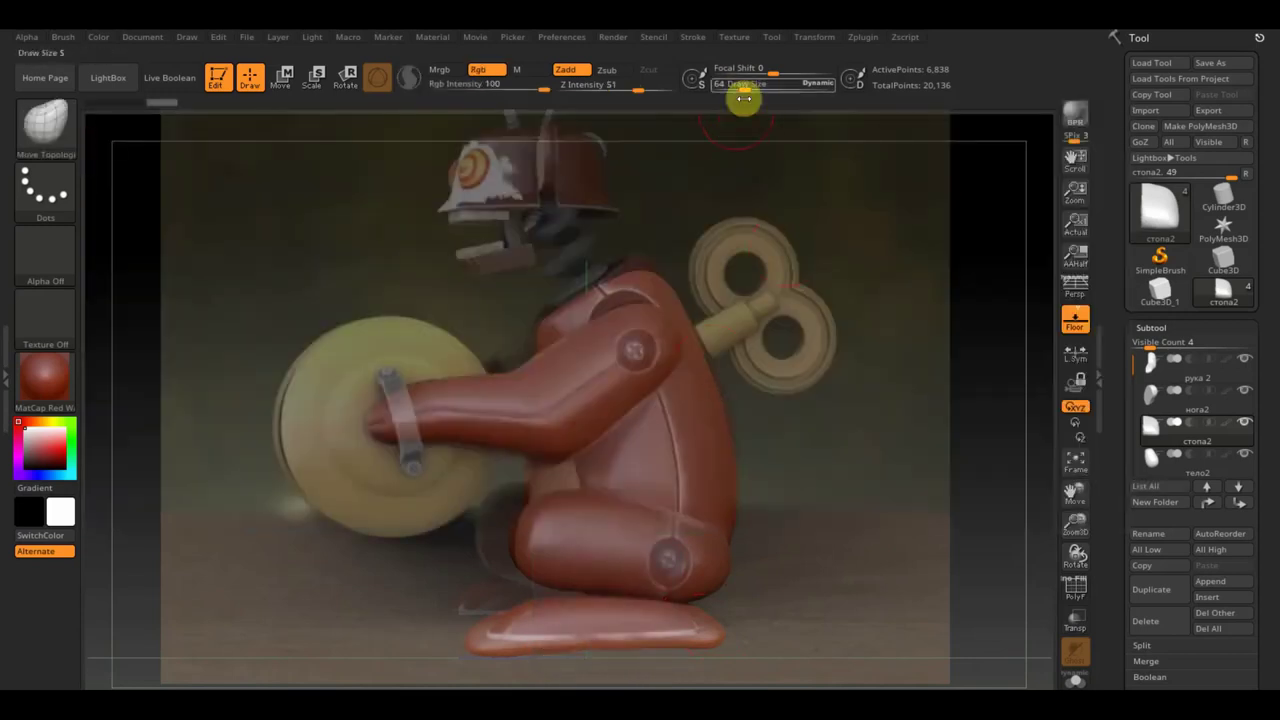
pyautogui.moveTo(755, 93); pyautogui.dragTo(752, 93)
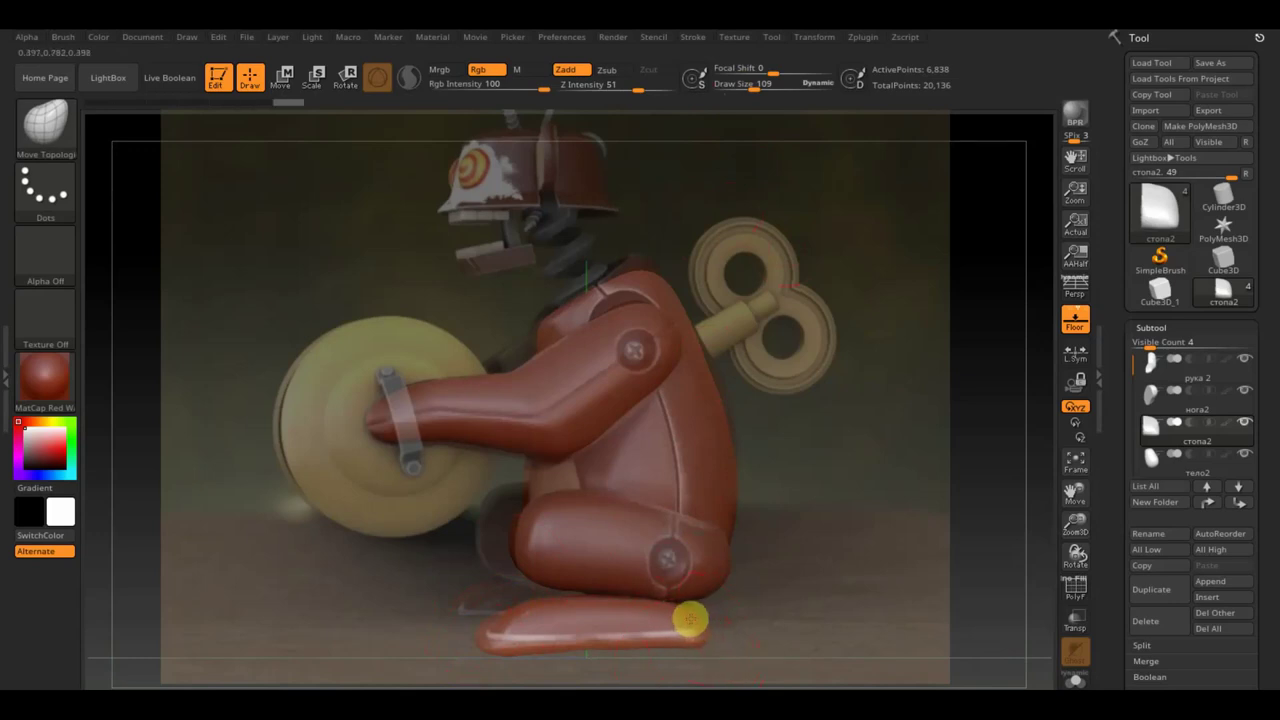
pyautogui.press('shift')
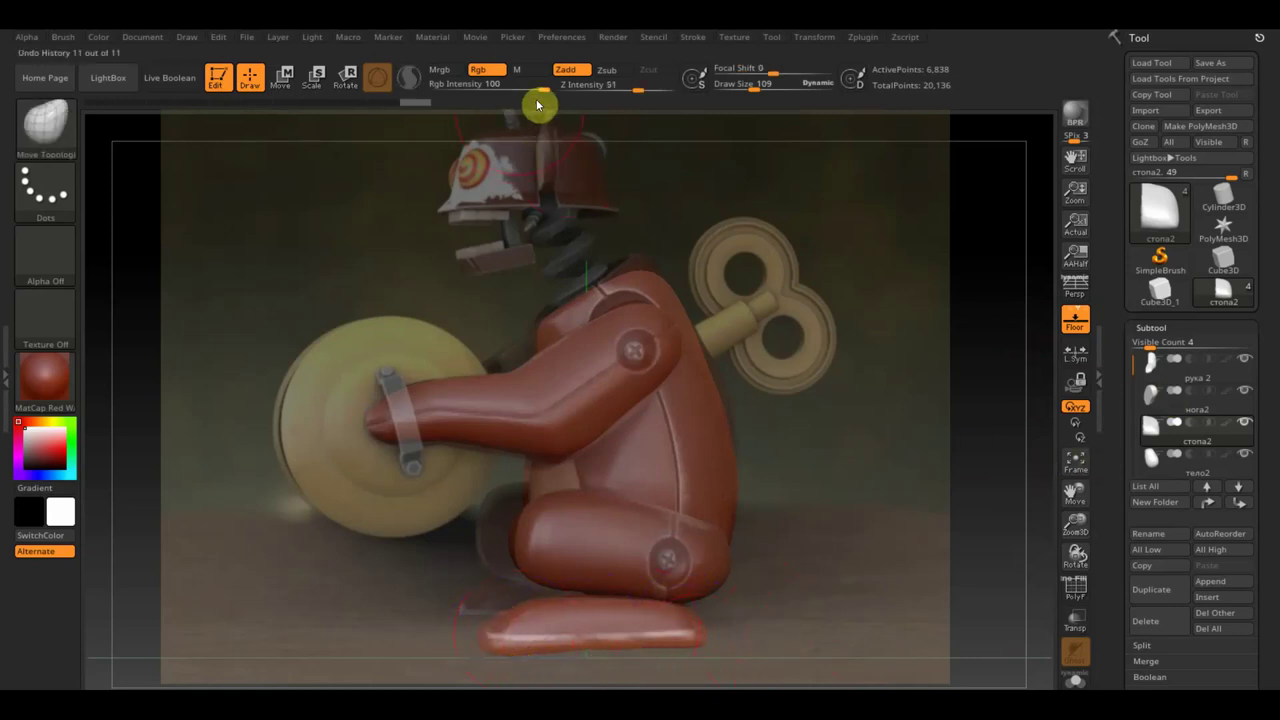
pyautogui.click(287, 83)
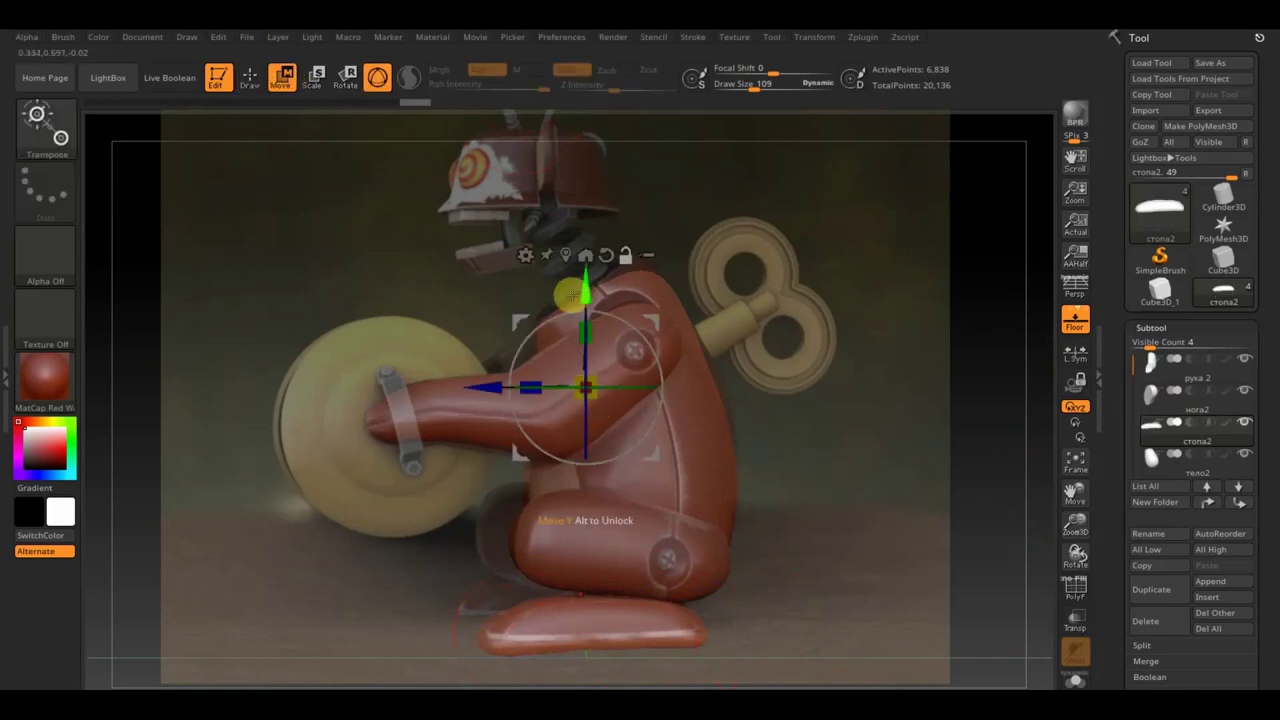
pyautogui.keyDown('alt'); pyautogui.moveTo(584, 288); pyautogui.dragTo(585, 522); pyautogui.keyUp('alt')
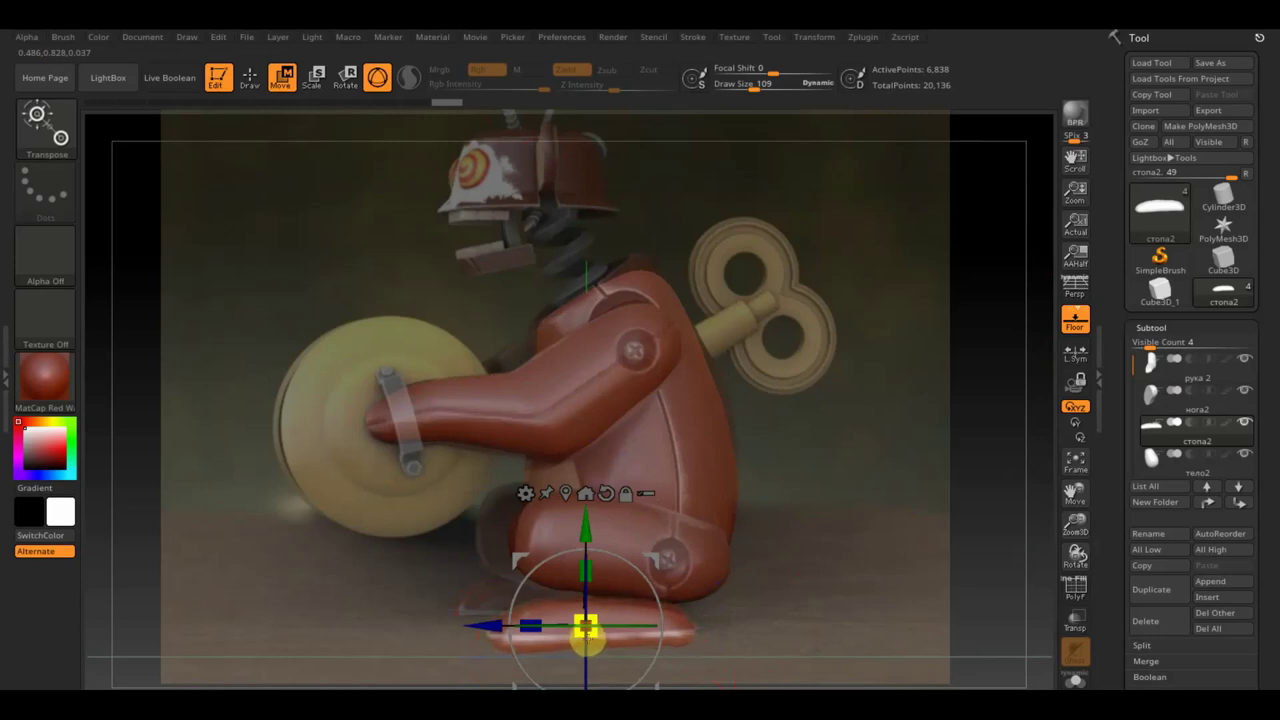
pyautogui.click(250, 77)
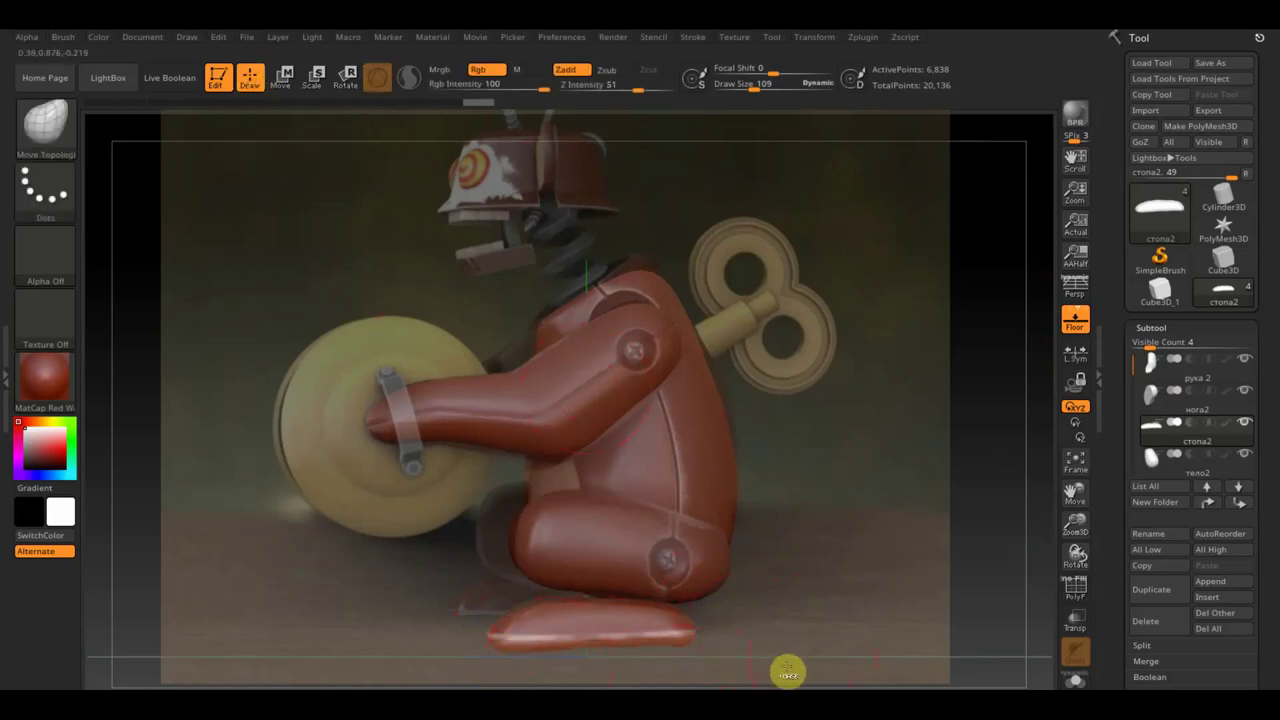
# Trim away rectangular areas of the model's lower part with TrimRect
pyautogui.keyDown('ctrl'); pyautogui.keyDown('shift'); pyautogui.click(50, 128); pyautogui.keyUp('shift'); pyautogui.keyUp('ctrl')
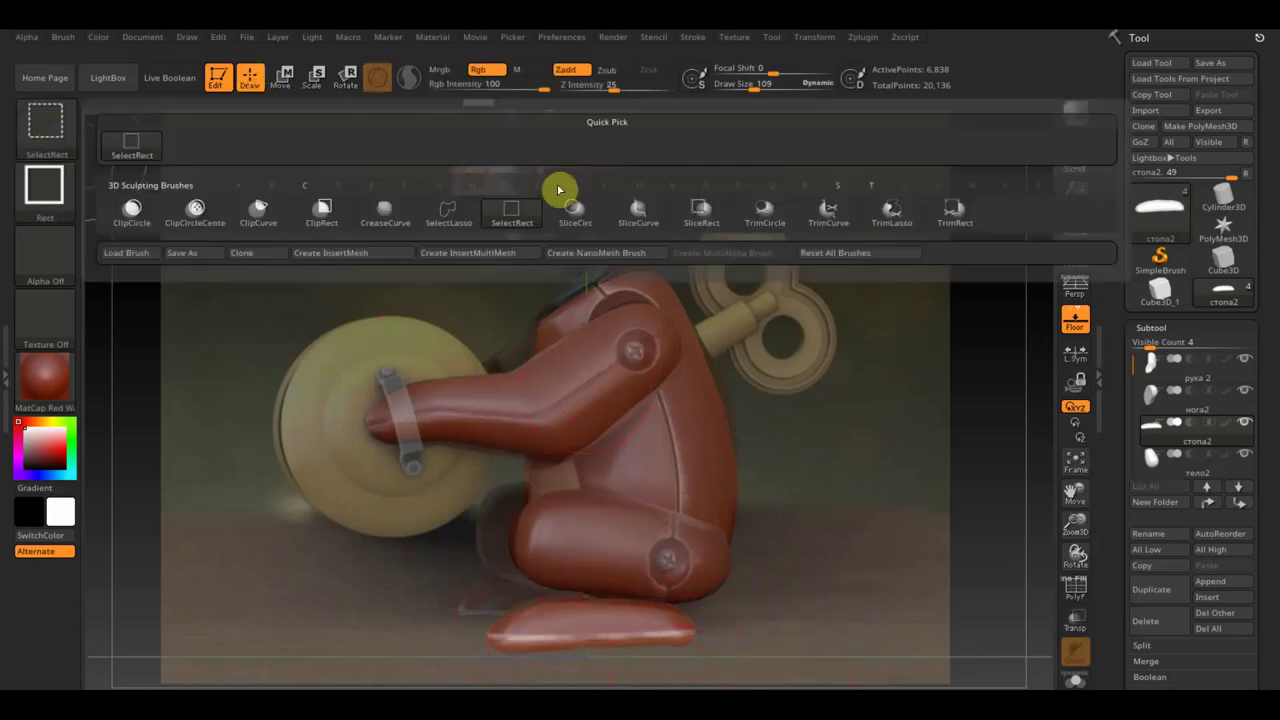
pyautogui.click(953, 210)
pyautogui.keyDown('ctrl'); pyautogui.keyDown('shift'); pyautogui.moveTo(832, 688); pyautogui.dragTo(404, 640); pyautogui.keyUp('shift'); pyautogui.keyUp('ctrl')
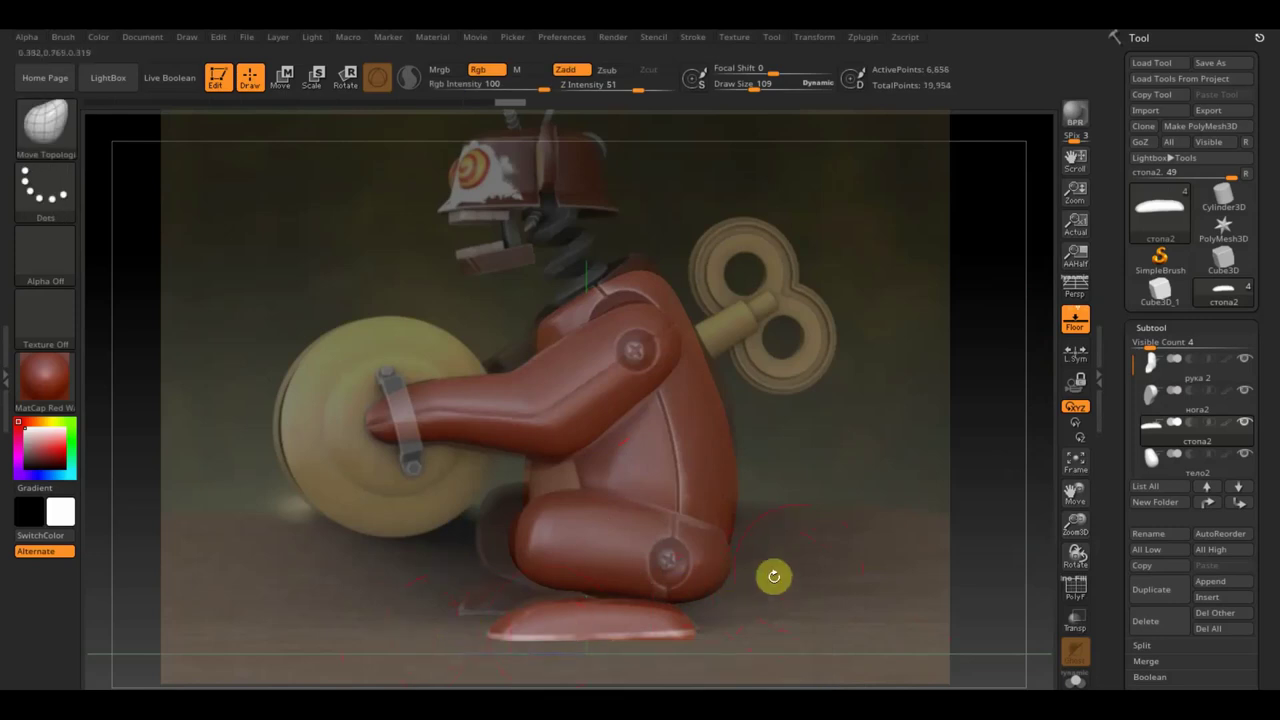
pyautogui.moveTo(914, 534)
pyautogui.mouseDown()
pyautogui.moveTo(993, 540)
pyautogui.moveTo(977, 526)
pyautogui.moveTo(951, 534)
pyautogui.mouseUp()
pyautogui.press('shift')
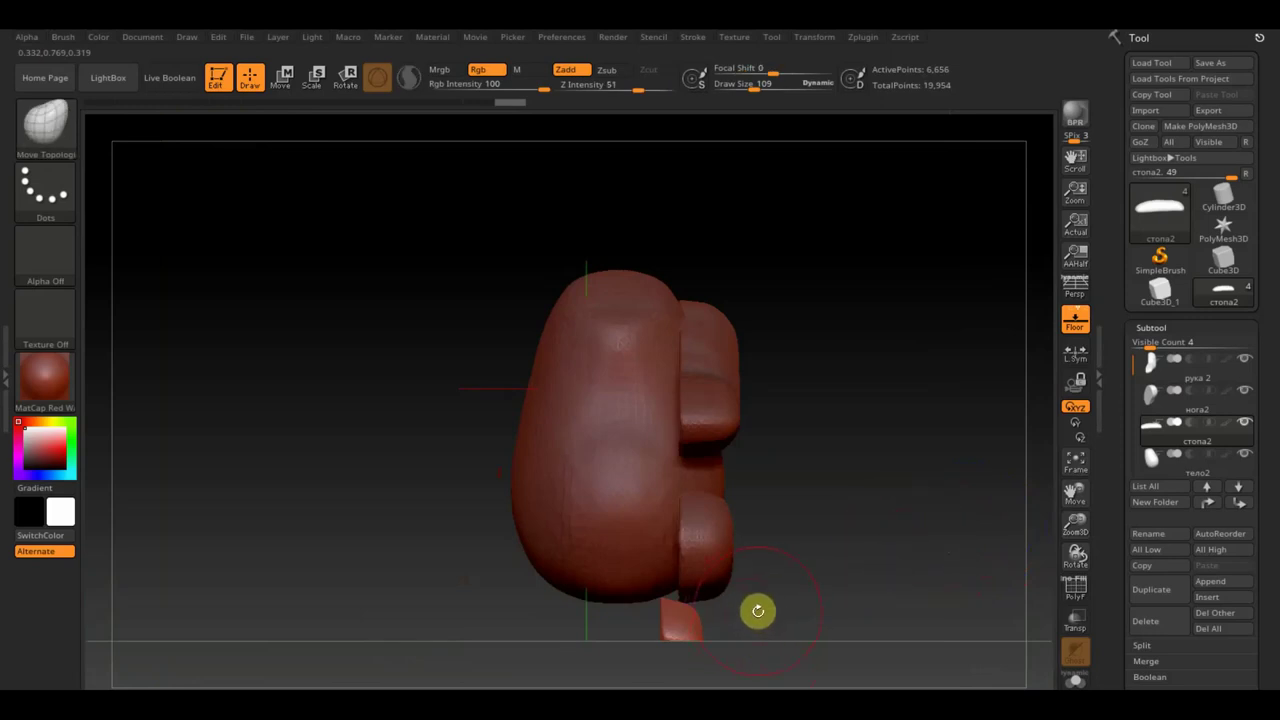
pyautogui.moveTo(475, 489)
pyautogui.keyDown('ctrl'); pyautogui.keyDown('shift'); pyautogui.mouseDown()
pyautogui.moveTo(748, 599)
pyautogui.moveTo(806, 639)
pyautogui.mouseUp(); pyautogui.keyUp('shift'); pyautogui.keyUp('ctrl')
# Clip an ellipse across the foot's underside with ClipCircle, then orbit to view it from behind
pyautogui.keyDown('ctrl'); pyautogui.keyDown('shift'); pyautogui.click(48, 130); pyautogui.keyUp('shift'); pyautogui.keyUp('ctrl')
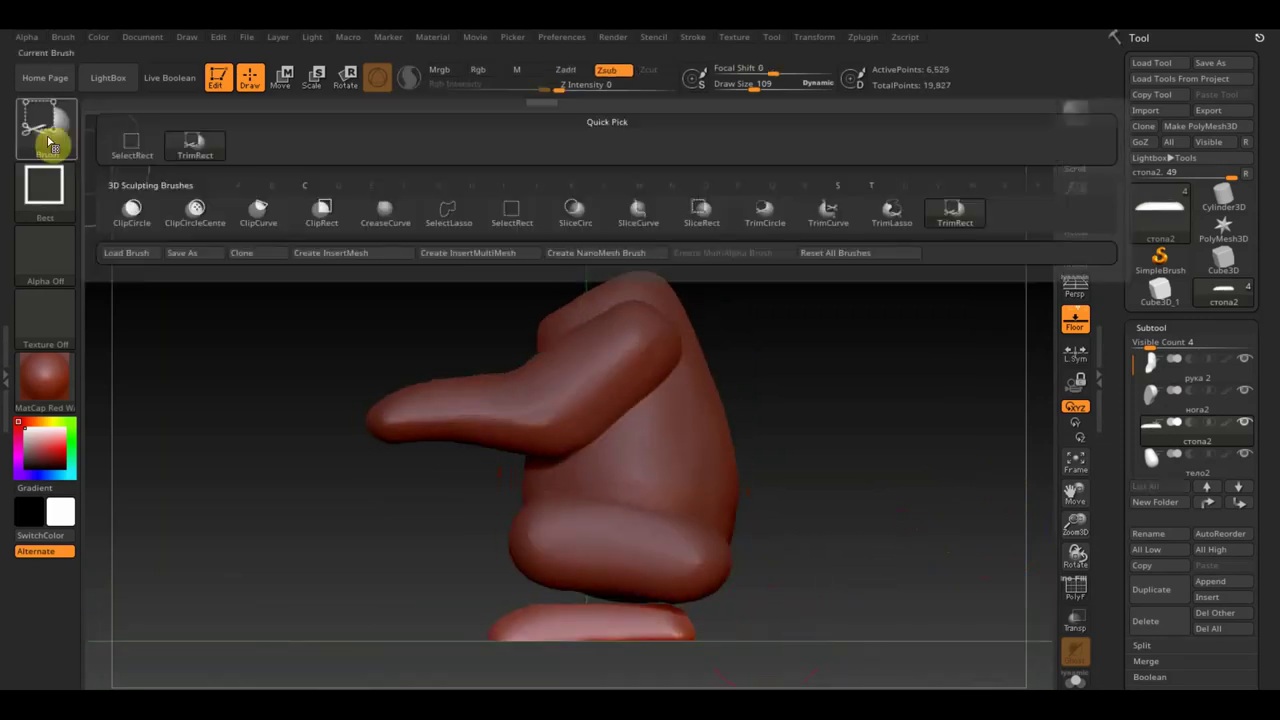
pyautogui.click(132, 207)
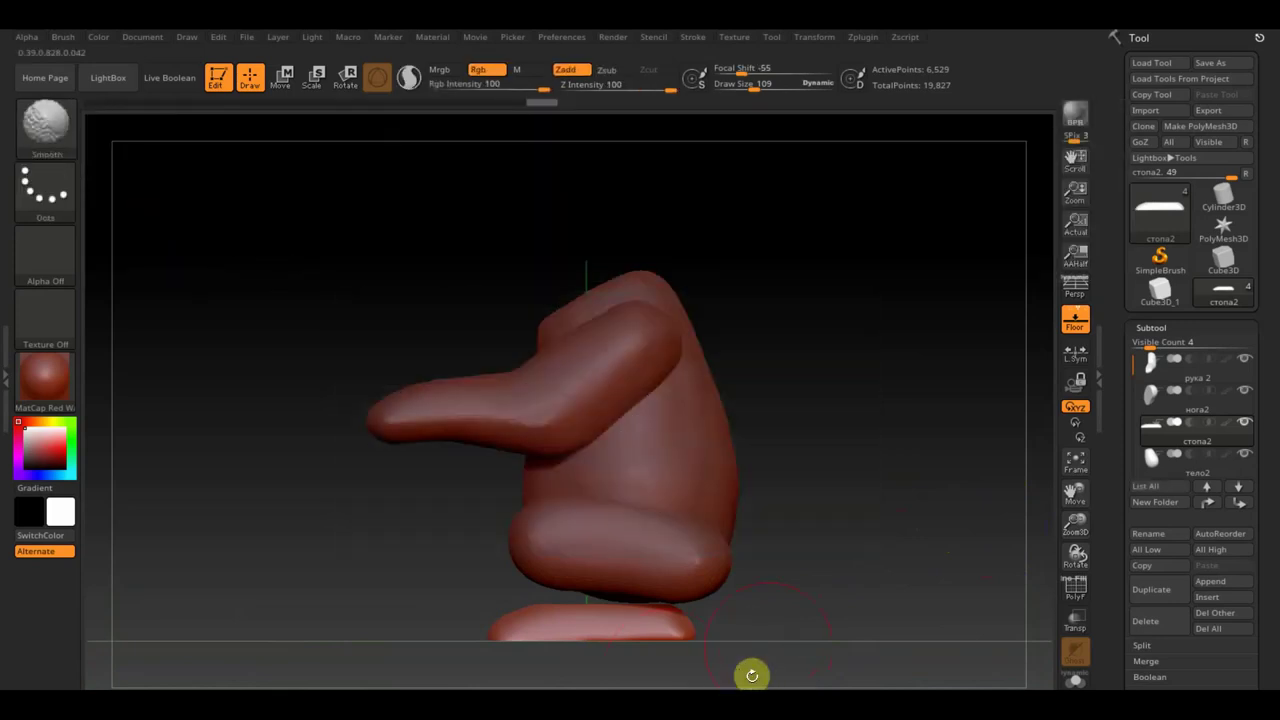
pyautogui.keyDown('alt'); pyautogui.moveTo(794, 624); pyautogui.dragTo(806, 451); pyautogui.keyUp('alt')
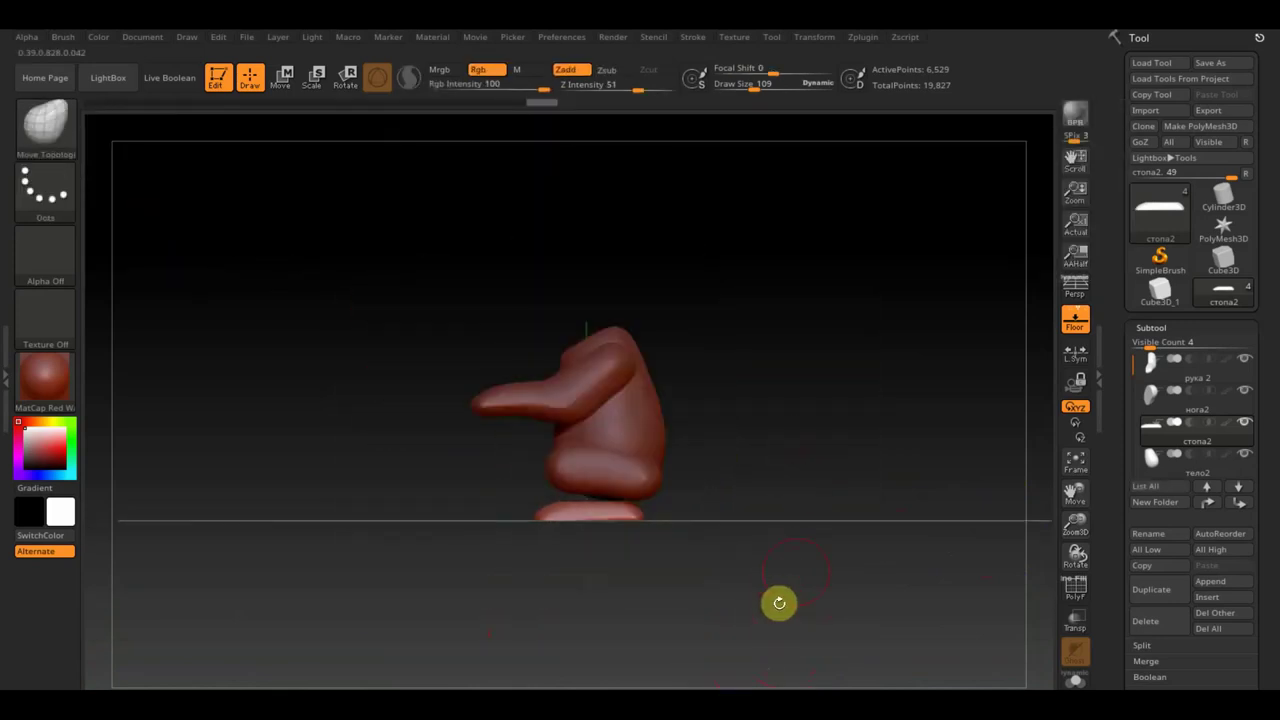
pyautogui.moveTo(788, 538)
pyautogui.keyDown('alt'); pyautogui.mouseDown()
pyautogui.moveTo(848, 651)
pyautogui.moveTo(840, 560)
pyautogui.mouseUp(); pyautogui.keyUp('alt')
pyautogui.moveTo(764, 645)
pyautogui.keyDown('ctrl'); pyautogui.keyDown('shift'); pyautogui.mouseDown()
pyautogui.moveTo(829, 674)
pyautogui.moveTo(457, 566)
pyautogui.moveTo(440, 574)
pyautogui.moveTo(480, 549)
pyautogui.moveTo(370, 549)
pyautogui.moveTo(441, 540)
pyautogui.mouseUp(); pyautogui.keyUp('shift'); pyautogui.keyUp('ctrl')
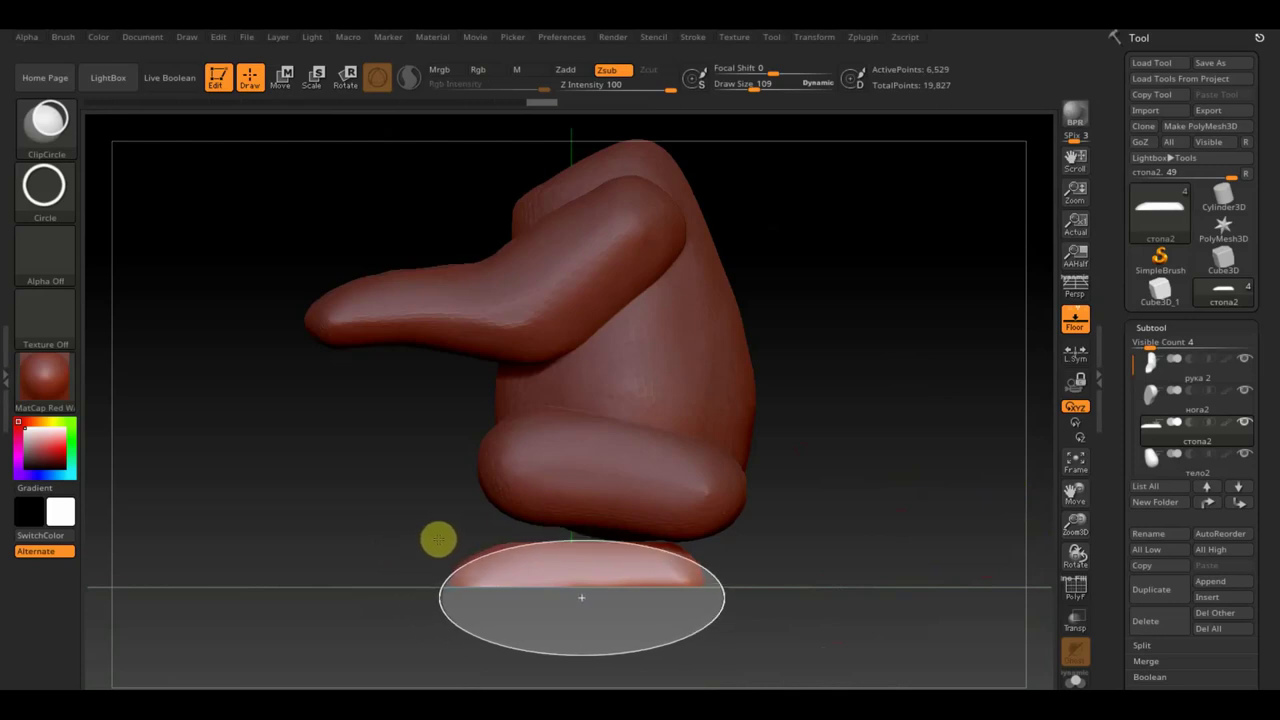
pyautogui.keyDown('ctrl'); pyautogui.keyDown('shift'); pyautogui.moveTo(441, 540); pyautogui.dragTo(448, 541); pyautogui.keyUp('shift'); pyautogui.keyUp('ctrl')
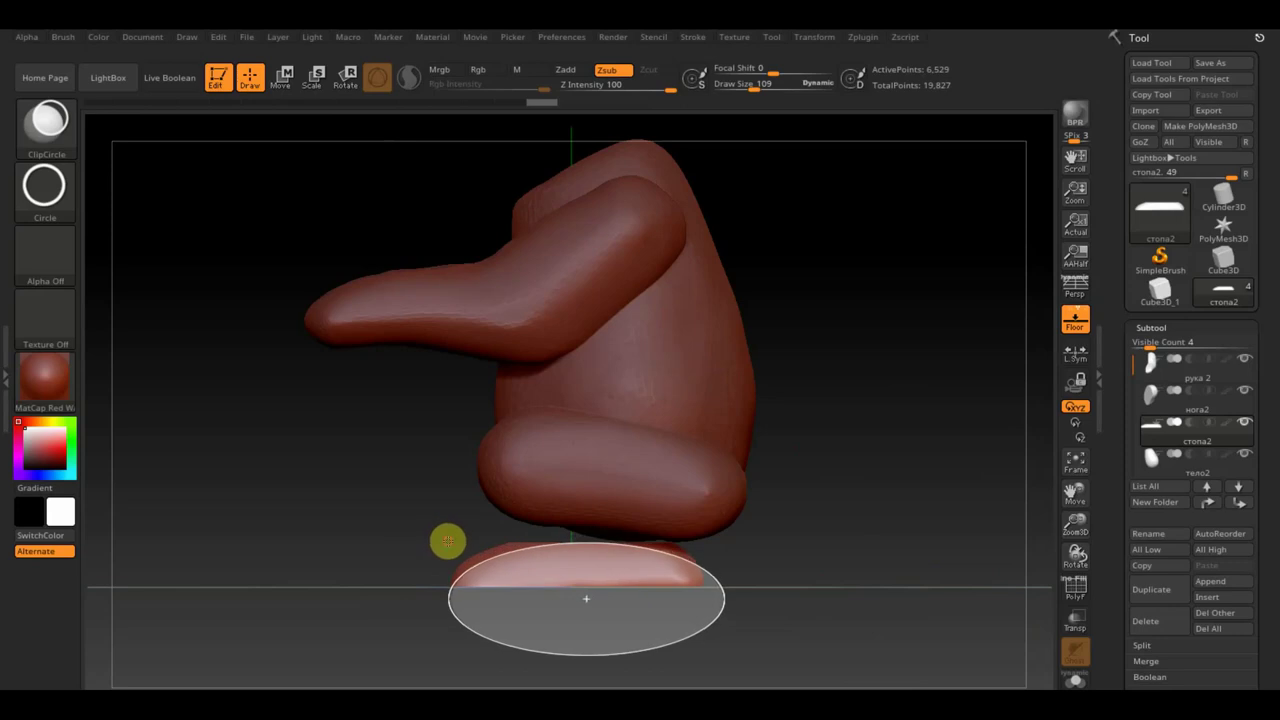
pyautogui.keyDown('ctrl'); pyautogui.keyDown('shift'); pyautogui.moveTo(448, 541); pyautogui.dragTo(448, 541); pyautogui.keyUp('shift'); pyautogui.keyUp('ctrl')
pyautogui.moveTo(743, 646)
pyautogui.mouseDown()
pyautogui.moveTo(829, 686)
pyautogui.moveTo(717, 622)
pyautogui.moveTo(823, 634)
pyautogui.moveTo(851, 660)
pyautogui.moveTo(831, 663)
pyautogui.moveTo(849, 640)
pyautogui.moveTo(771, 634)
pyautogui.moveTo(777, 622)
pyautogui.moveTo(869, 631)
pyautogui.moveTo(874, 527)
pyautogui.moveTo(849, 491)
pyautogui.moveTo(820, 480)
pyautogui.moveTo(780, 511)
pyautogui.moveTo(773, 496)
pyautogui.moveTo(763, 534)
pyautogui.mouseUp()
# Re-centre the Move gizmo on the тело2 body, then return to sculpting with a larger brush
pyautogui.keyDown('alt'); pyautogui.click(504, 427); pyautogui.keyUp('alt')
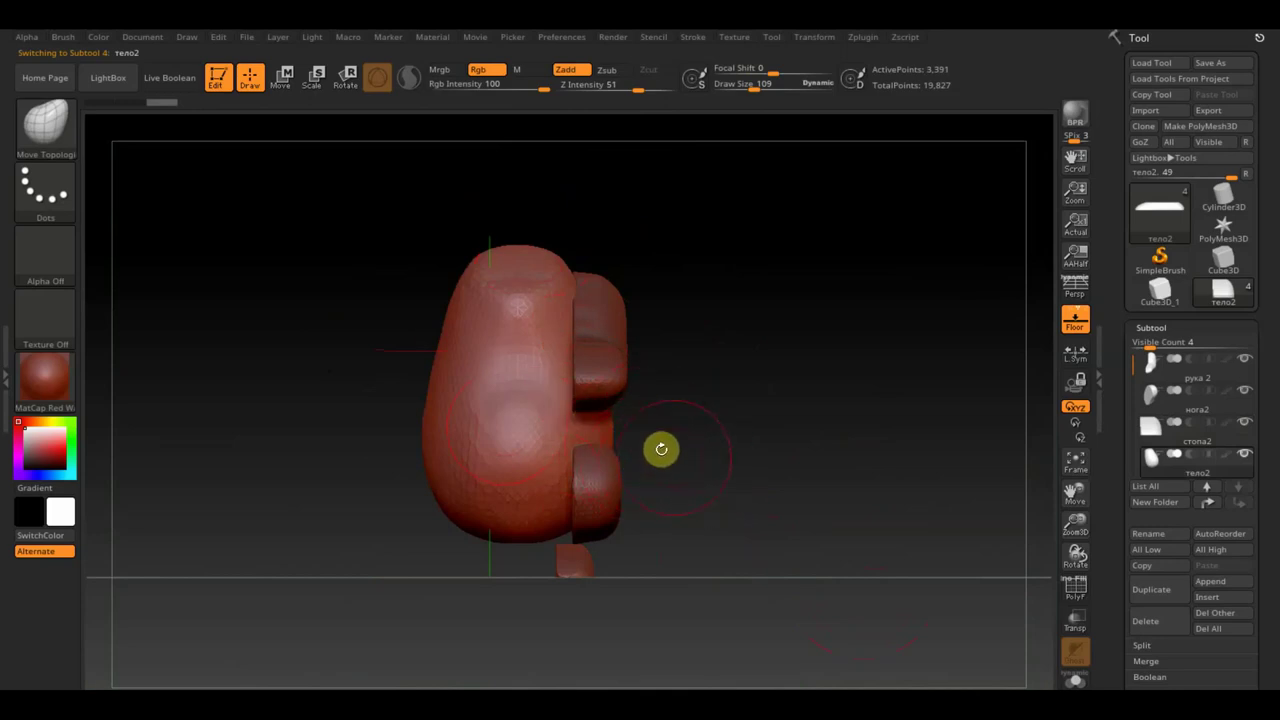
pyautogui.click(282, 80)
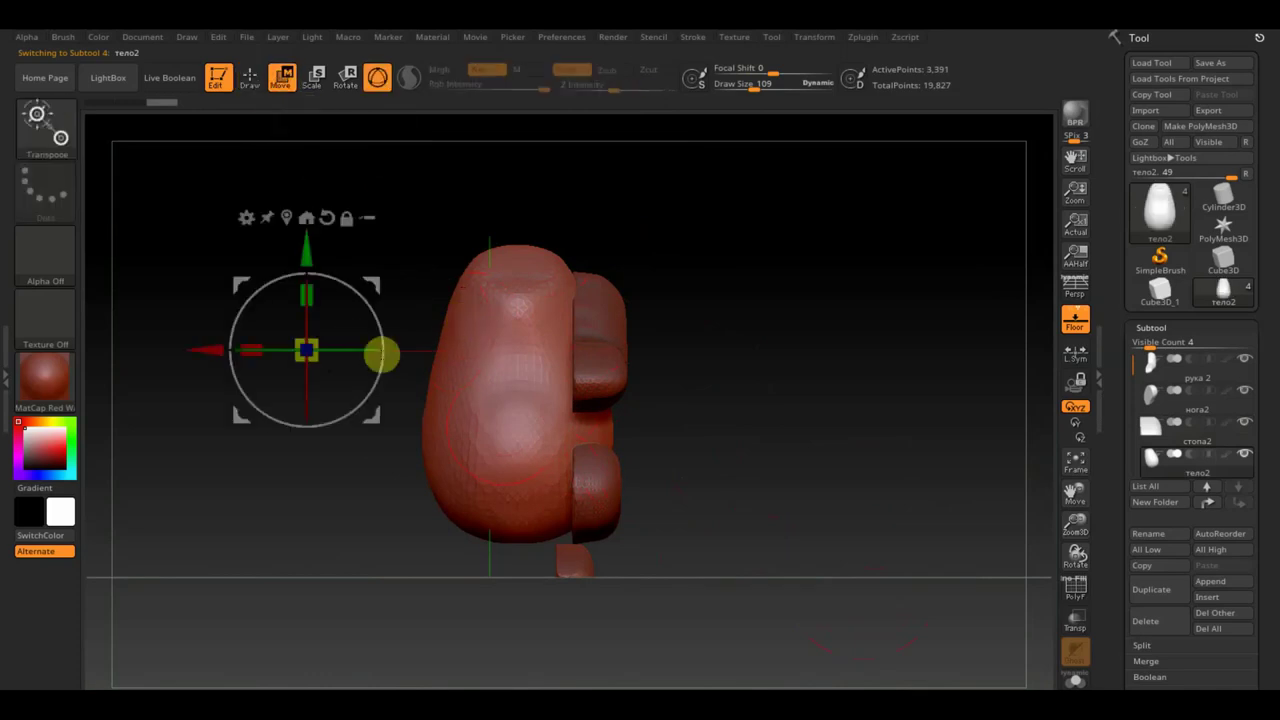
pyautogui.moveTo(225, 355); pyautogui.dragTo(414, 395)
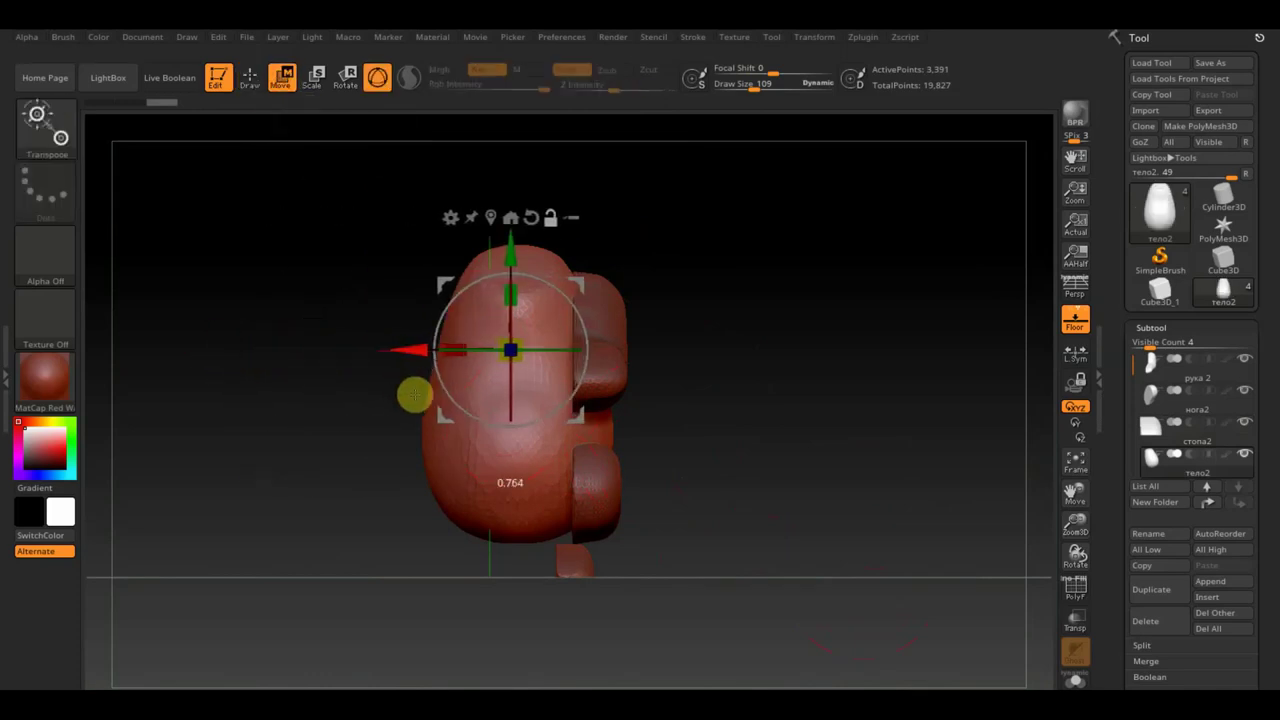
pyautogui.moveTo(454, 345); pyautogui.dragTo(453, 342)
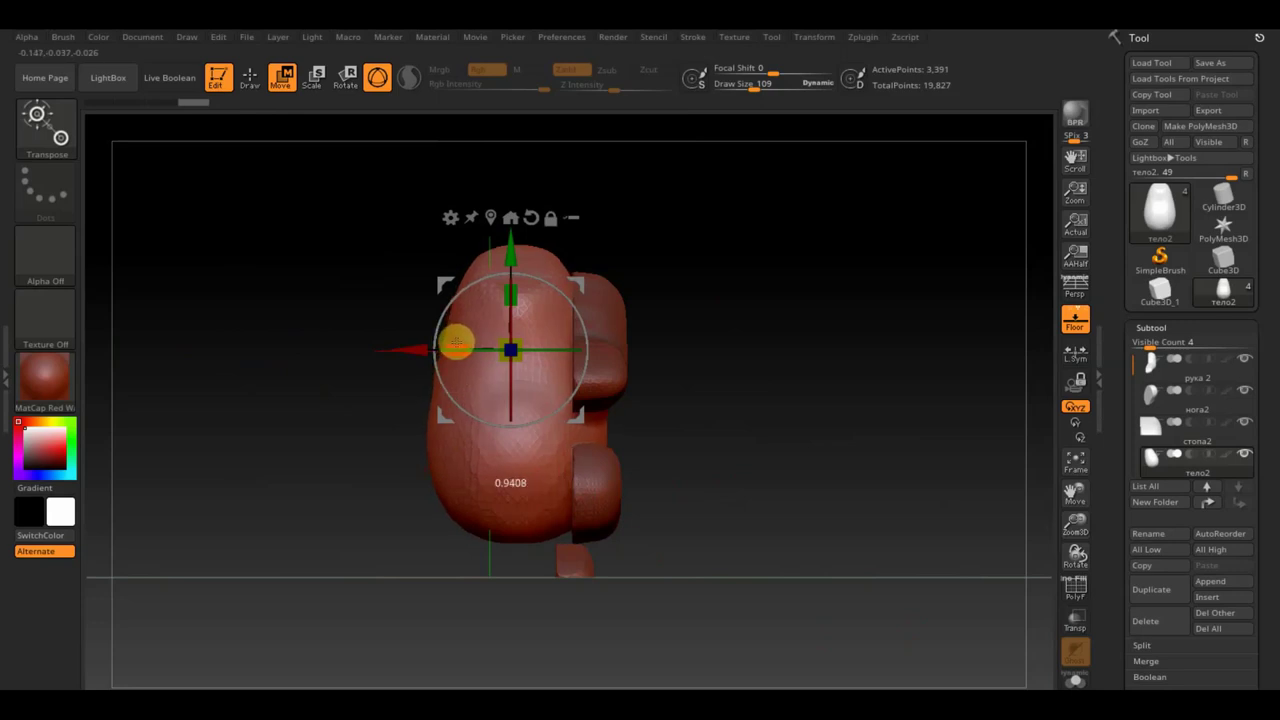
pyautogui.click(250, 77)
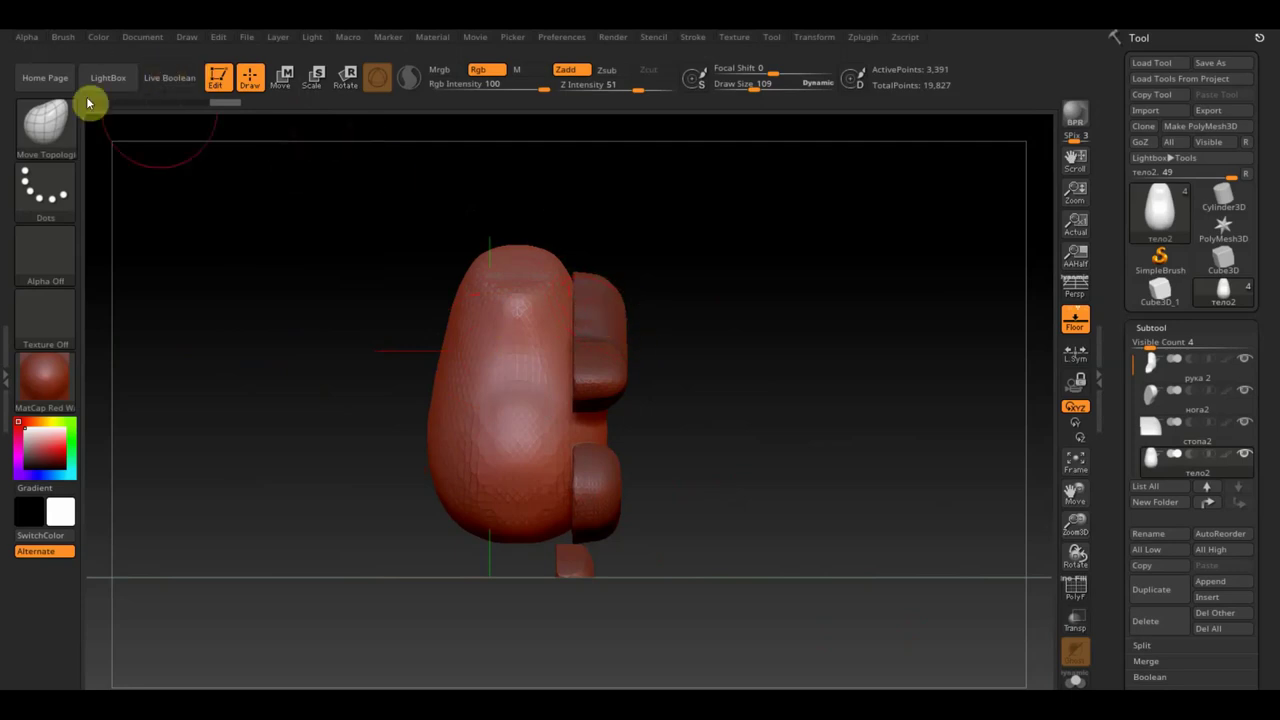
pyautogui.moveTo(744, 86); pyautogui.dragTo(750, 87)
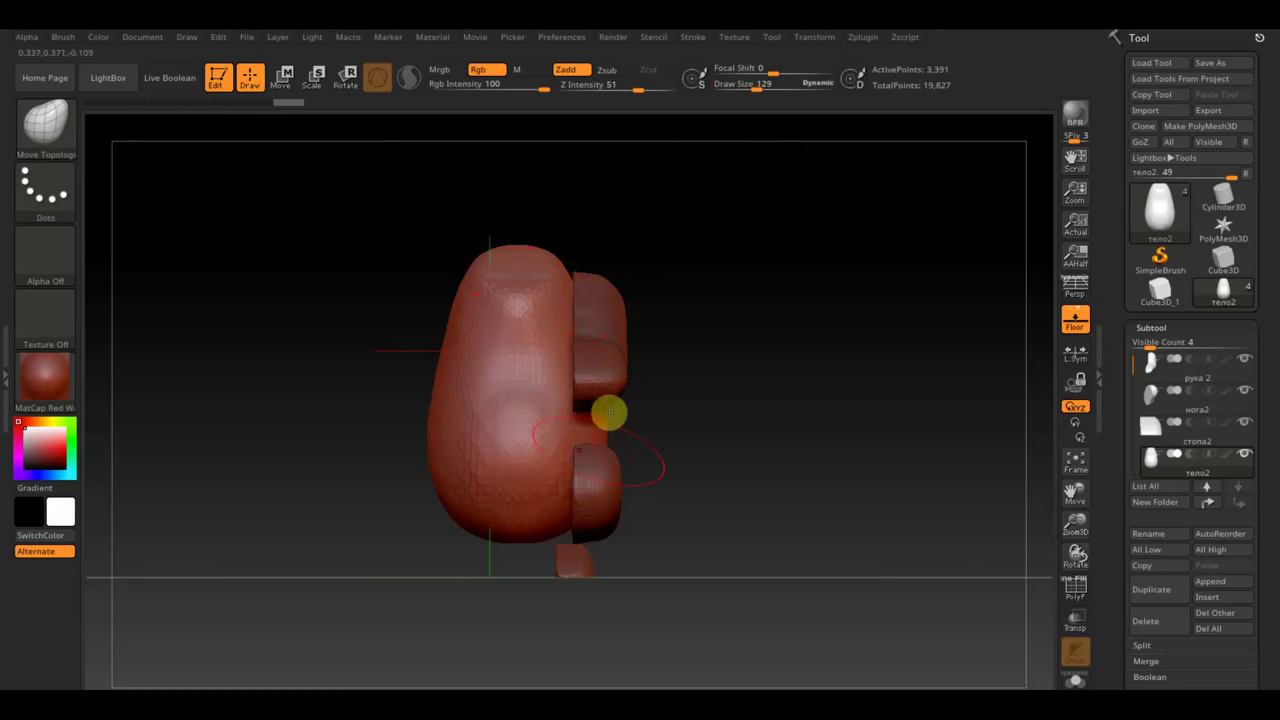
pyautogui.moveTo(604, 442)
pyautogui.mouseDown()
pyautogui.moveTo(657, 474)
pyautogui.moveTo(631, 503)
pyautogui.moveTo(654, 494)
pyautogui.moveTo(665, 442)
pyautogui.moveTo(677, 460)
pyautogui.mouseUp()
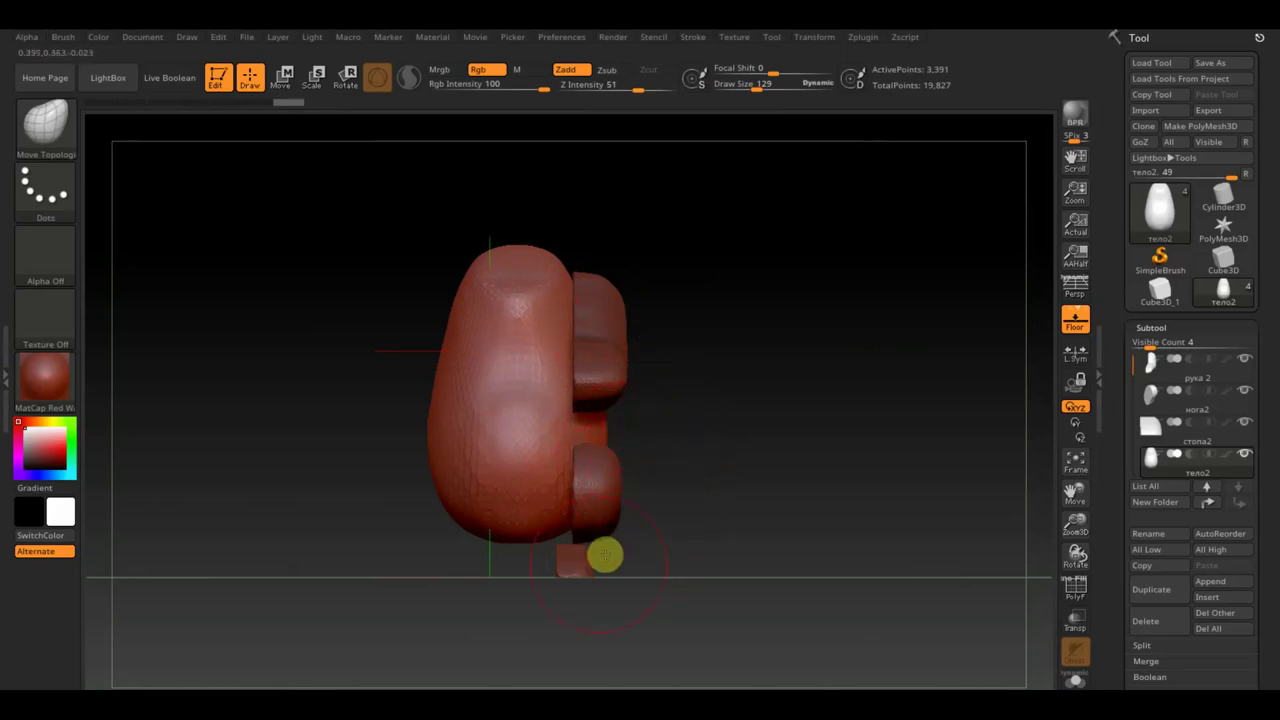
# Slide the стопа2 foot, нога2 leg and рука 2 arm outward along X, then reselect the body for sculpting
pyautogui.keyDown('alt'); pyautogui.click(581, 570); pyautogui.keyUp('alt')
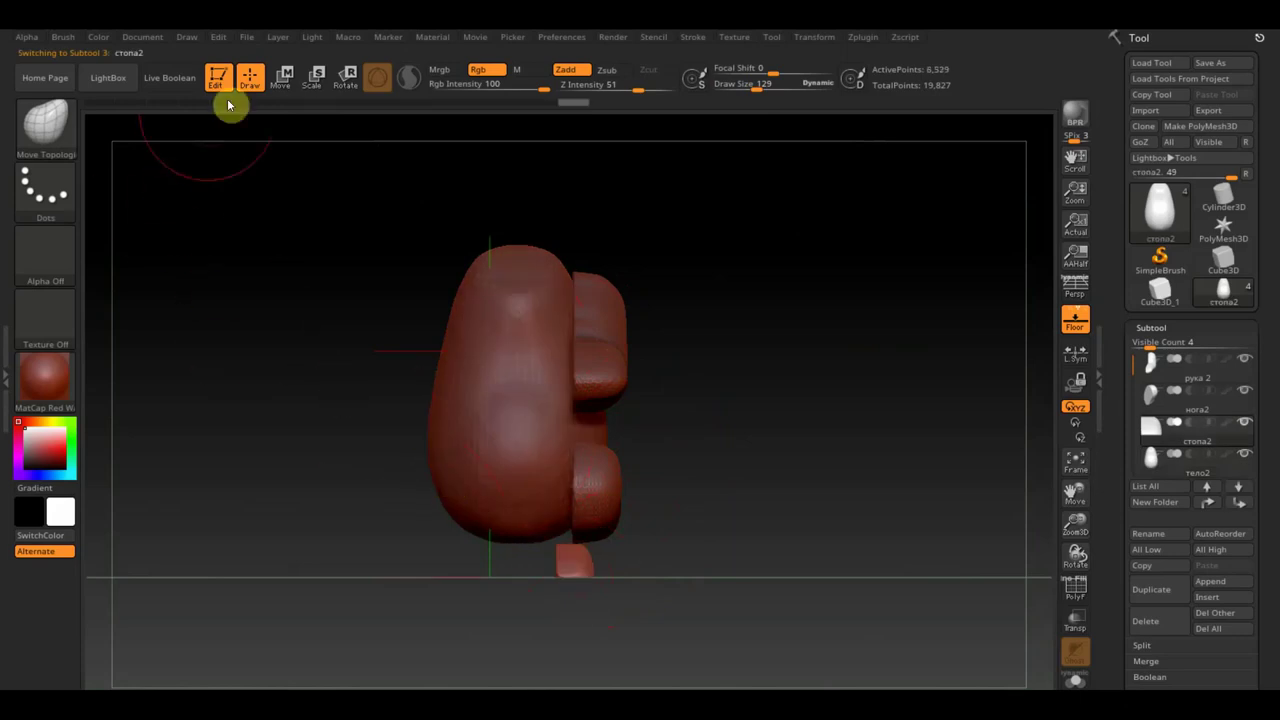
pyautogui.click(285, 84)
pyautogui.moveTo(249, 562); pyautogui.dragTo(284, 573)
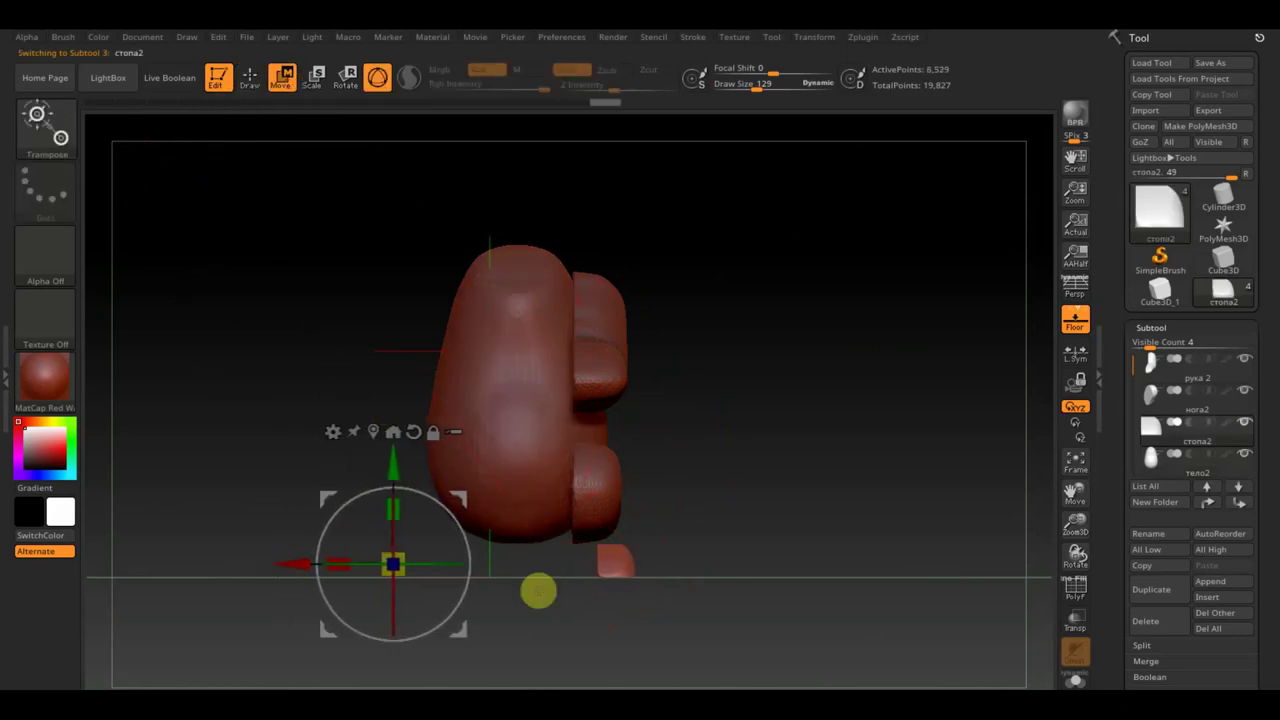
pyautogui.keyDown('alt'); pyautogui.click(600, 497); pyautogui.keyUp('alt')
pyautogui.moveTo(229, 357); pyautogui.dragTo(265, 366)
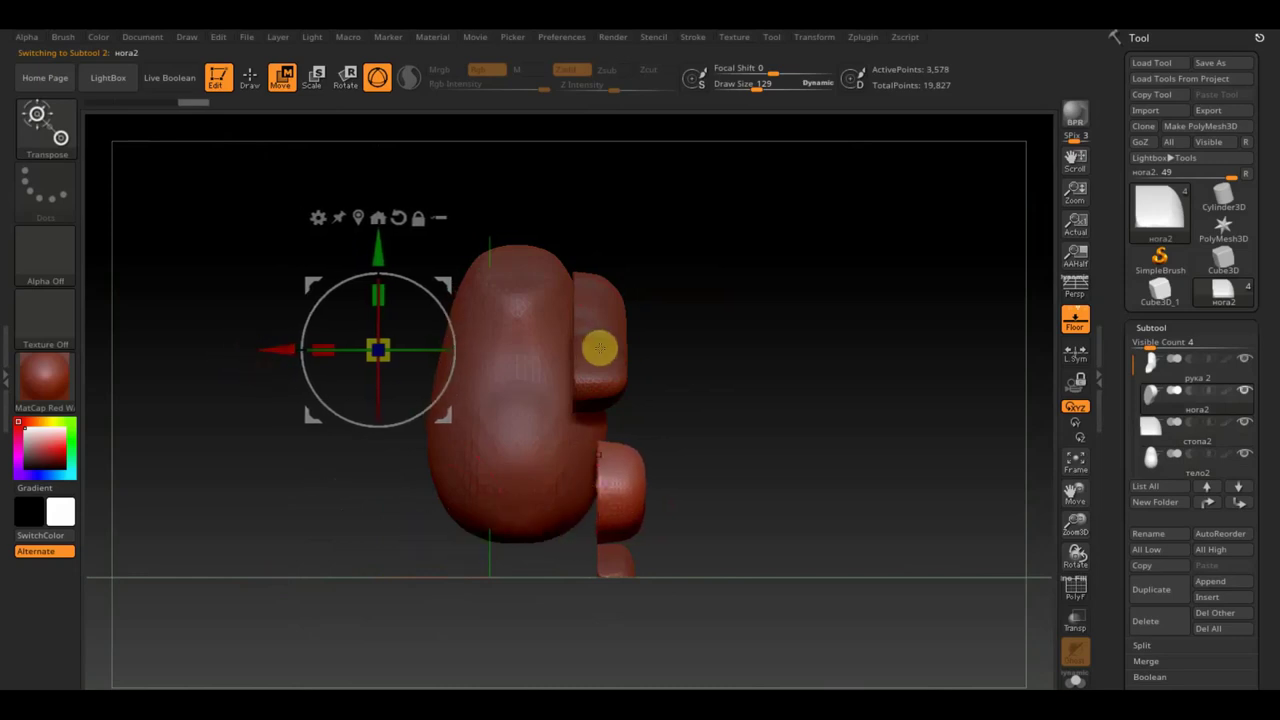
pyautogui.keyDown('alt'); pyautogui.click(600, 344); pyautogui.keyUp('alt')
pyautogui.moveTo(557, 334); pyautogui.dragTo(523, 347)
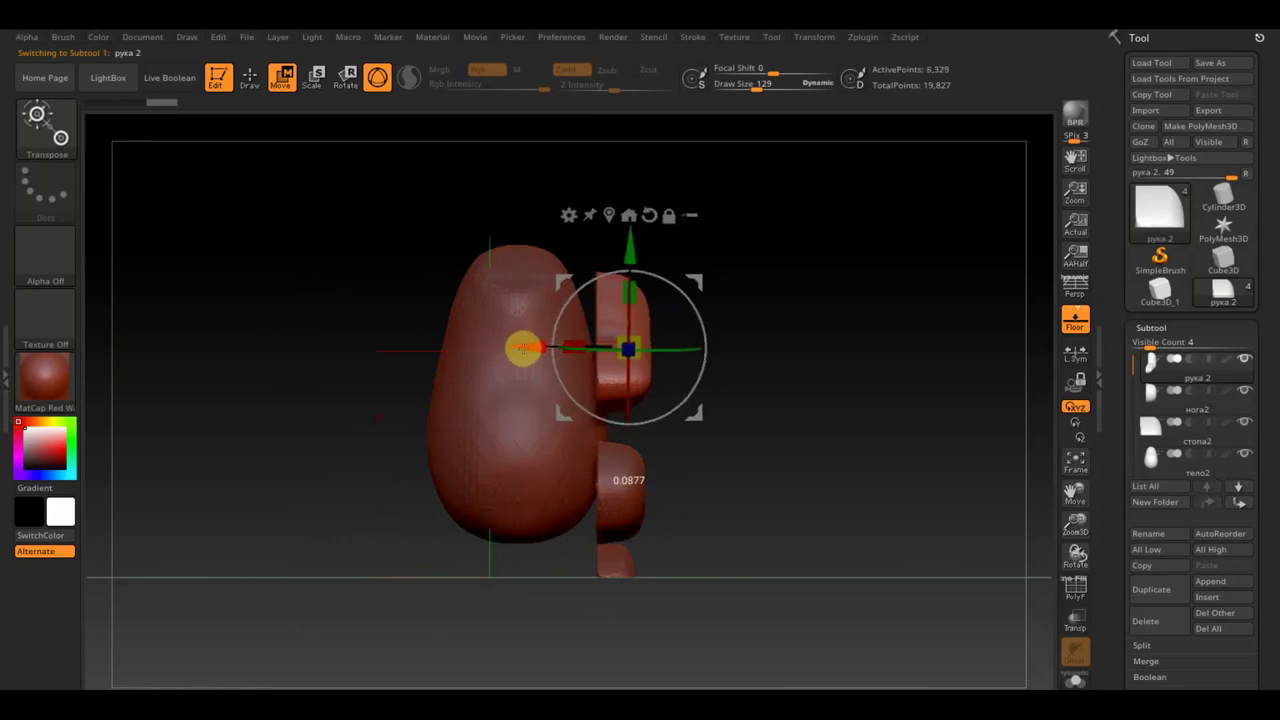
pyautogui.click(250, 80)
pyautogui.keyDown('alt'); pyautogui.click(545, 486); pyautogui.keyUp('alt')
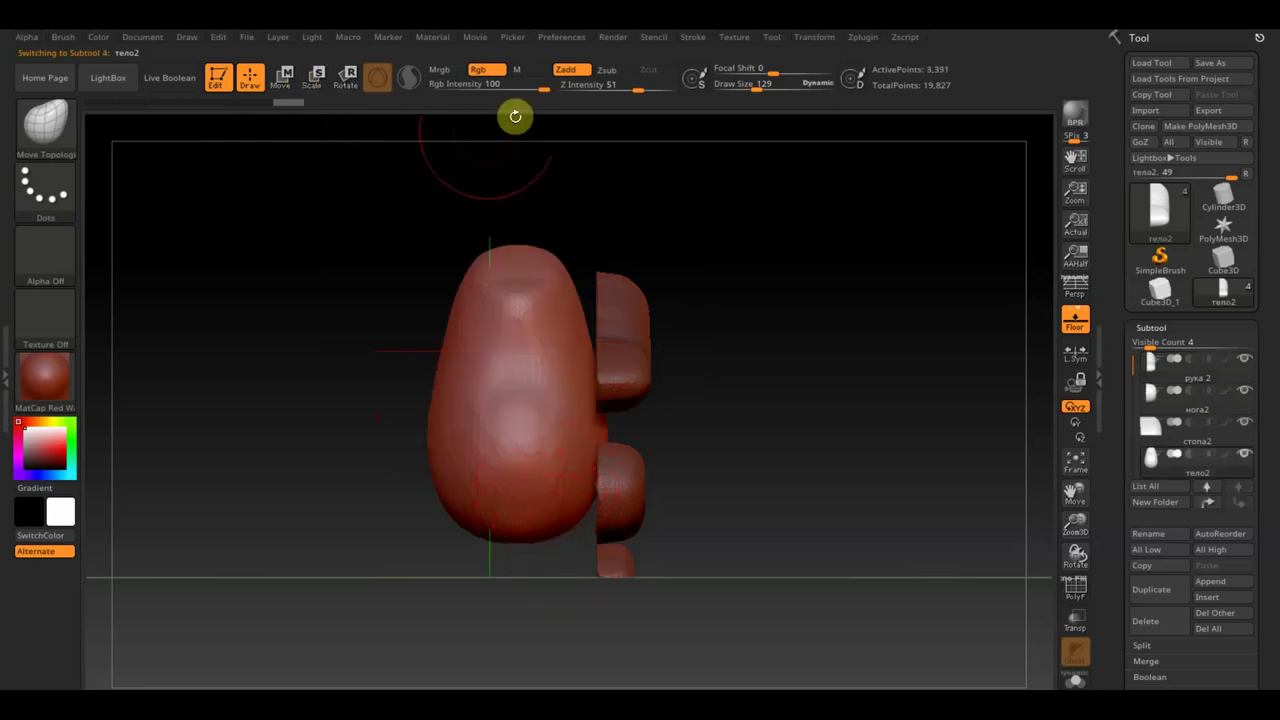
# Raise Draw Size to 146 and orbit to check the figure from the side, back and arms
pyautogui.moveTo(758, 86); pyautogui.dragTo(760, 89)
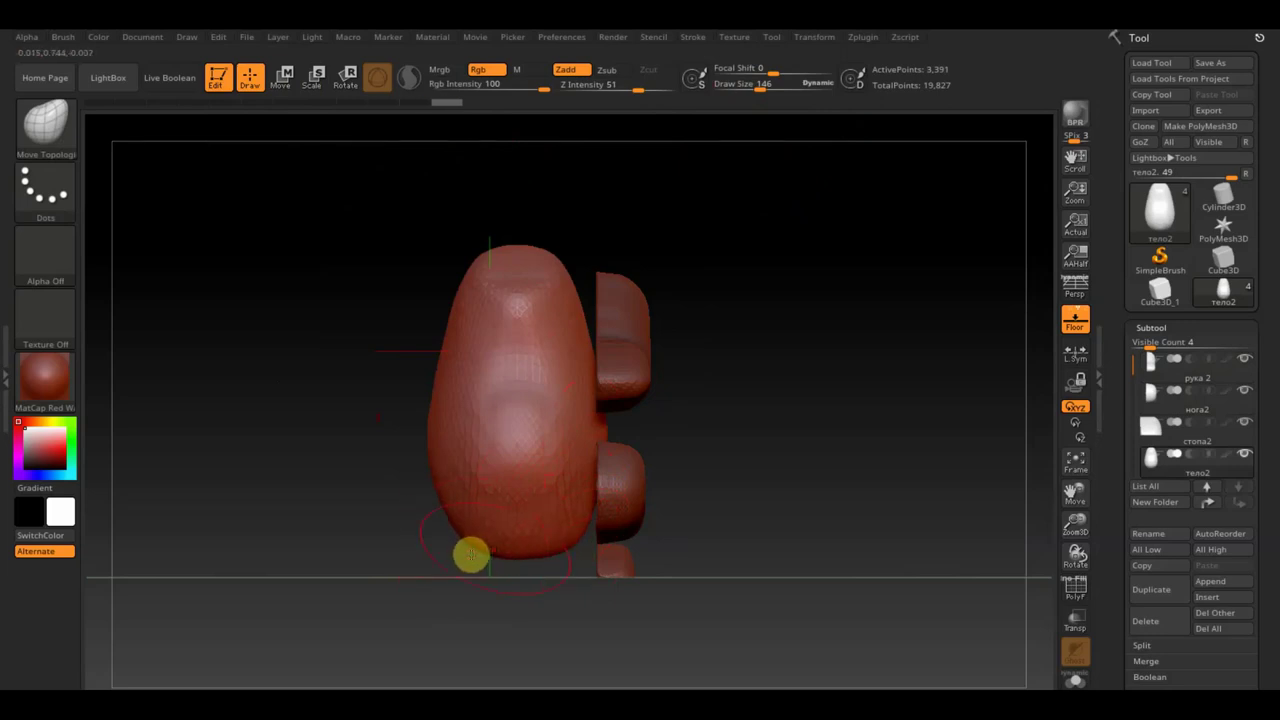
pyautogui.moveTo(746, 489)
pyautogui.mouseDown()
pyautogui.moveTo(694, 503)
pyautogui.moveTo(668, 494)
pyautogui.moveTo(723, 503)
pyautogui.moveTo(674, 537)
pyautogui.moveTo(683, 506)
pyautogui.mouseUp()
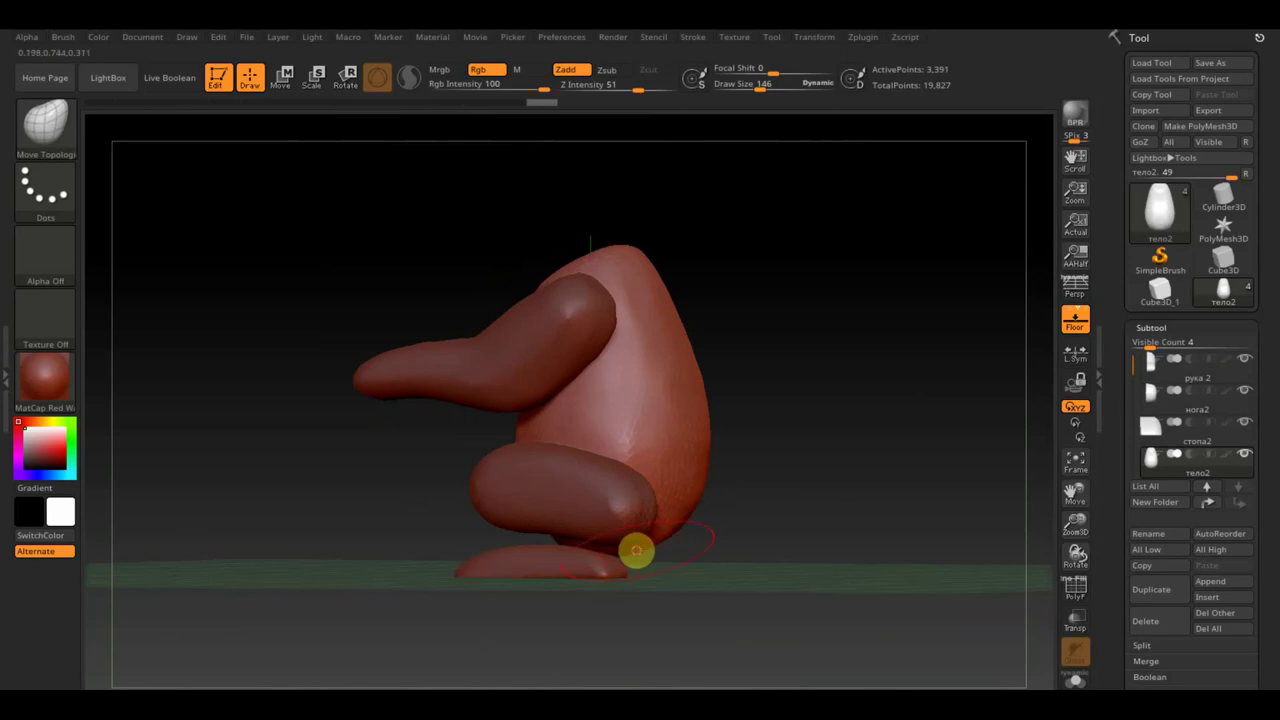
pyautogui.moveTo(668, 551)
pyautogui.mouseDown()
pyautogui.moveTo(563, 549)
pyautogui.moveTo(701, 569)
pyautogui.moveTo(640, 569)
pyautogui.moveTo(651, 577)
pyautogui.moveTo(630, 560)
pyautogui.mouseUp()
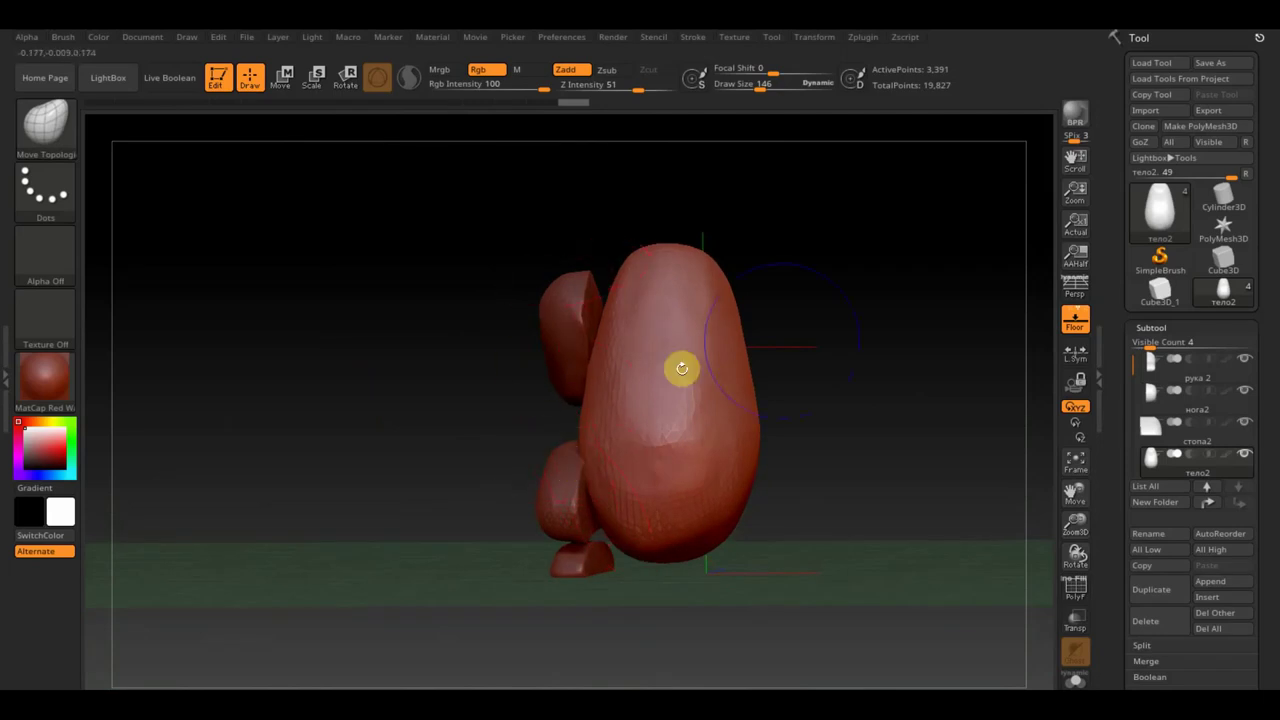
pyautogui.moveTo(574, 274); pyautogui.dragTo(823, 357)
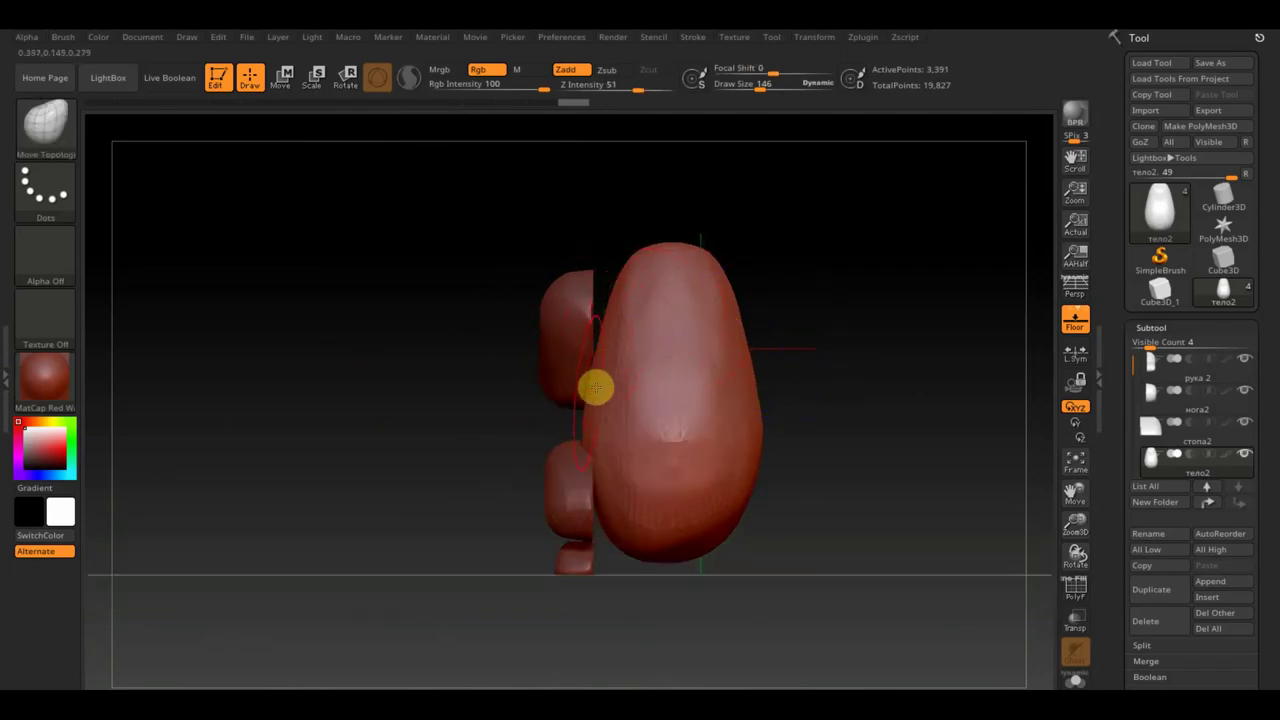
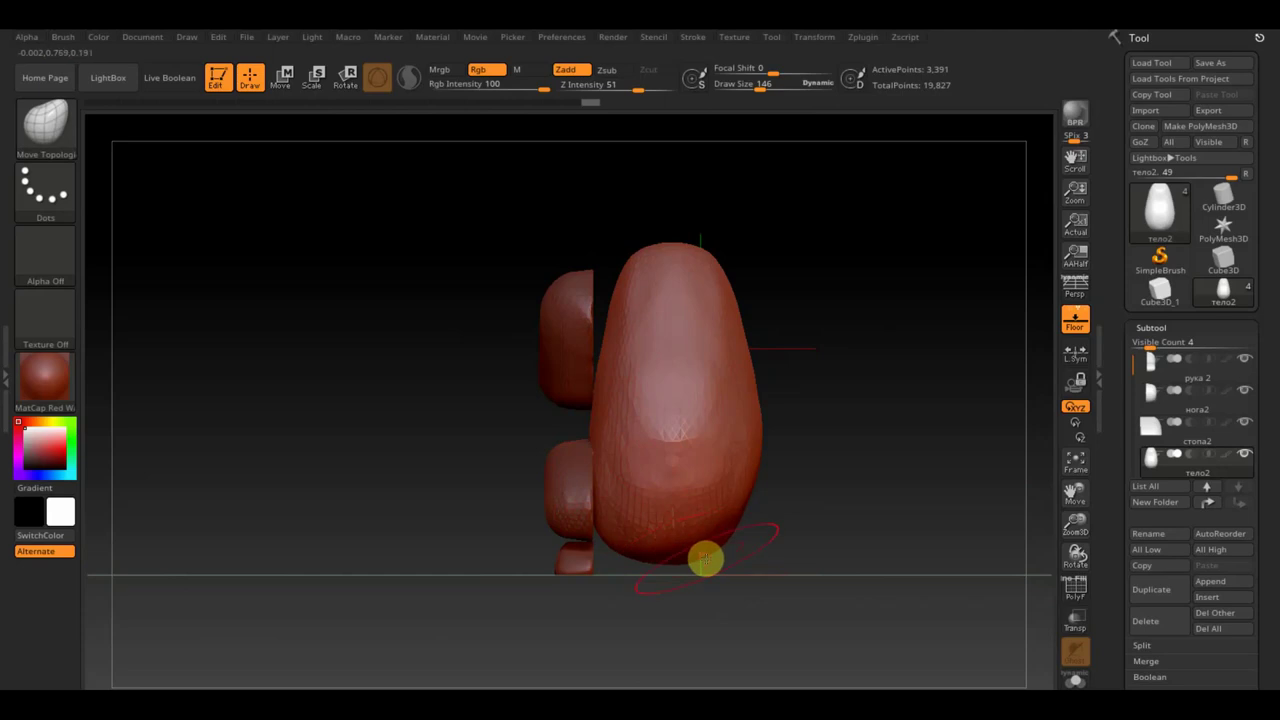
# Nudge the arm piece рука 2 slightly sideways along X with the Move handle
pyautogui.keyDown('alt'); pyautogui.click(583, 321); pyautogui.keyUp('alt')
pyautogui.click(285, 78)
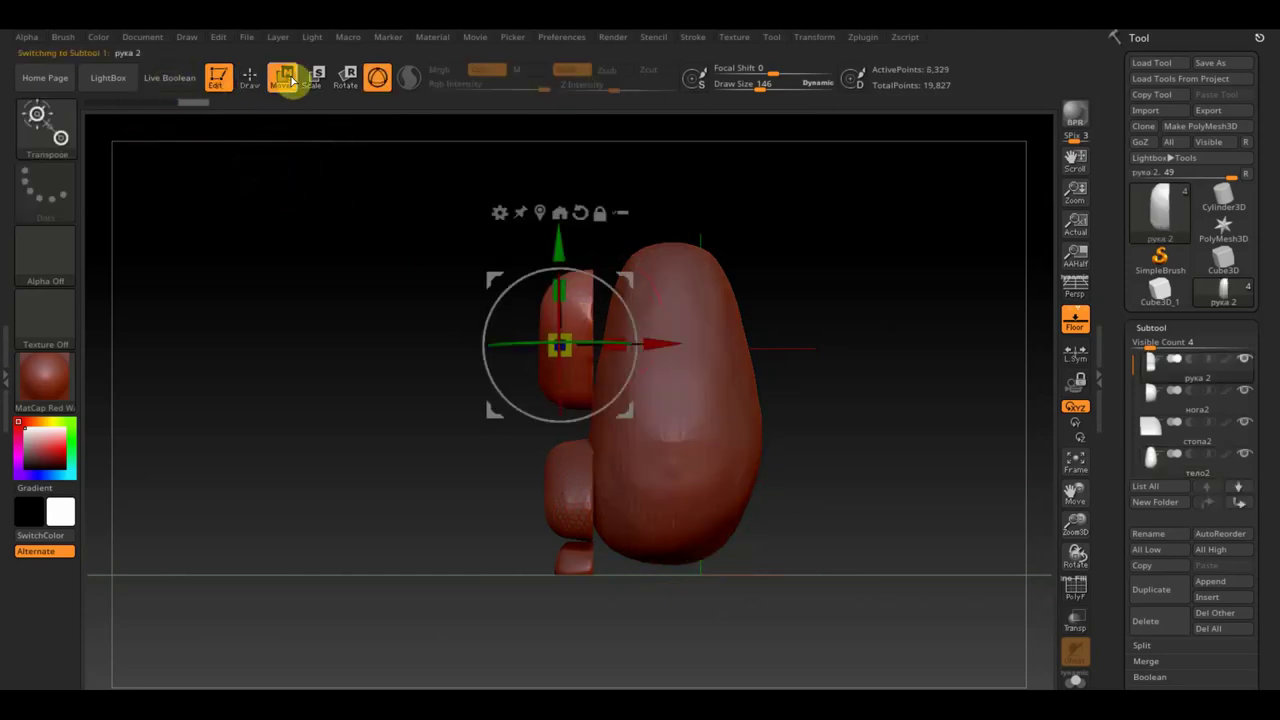
pyautogui.moveTo(663, 343); pyautogui.dragTo(688, 349)
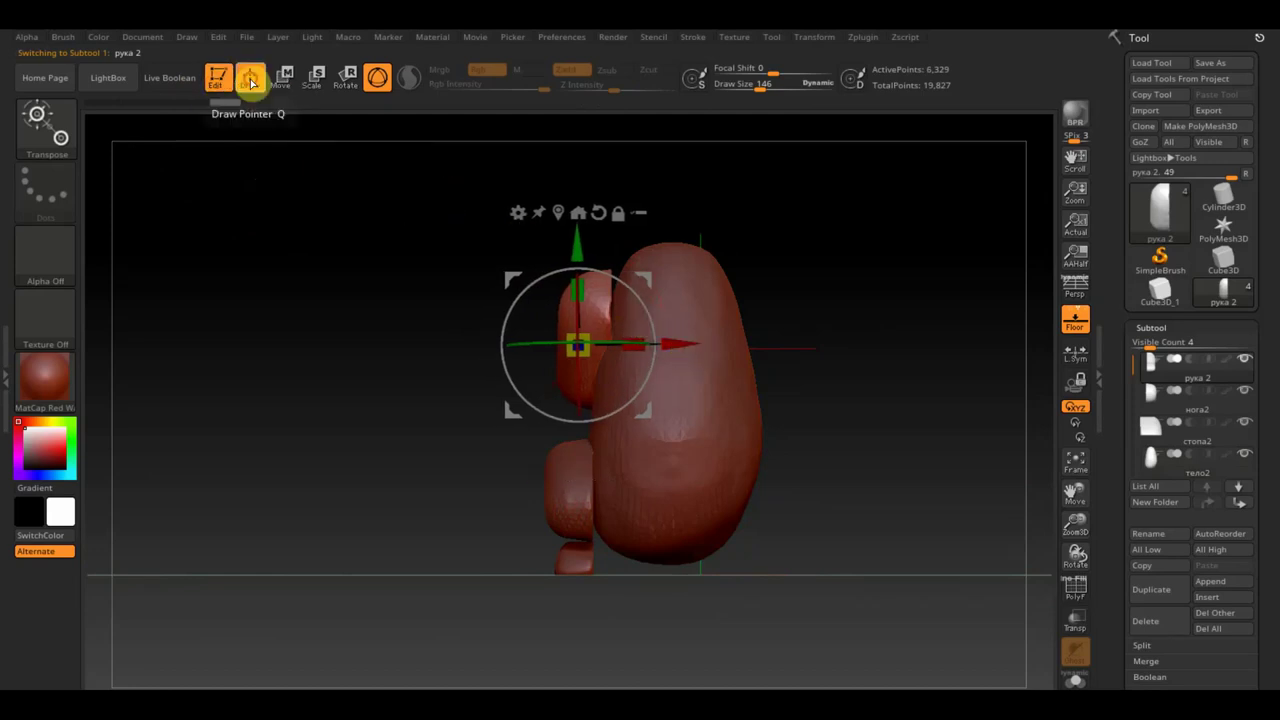
pyautogui.click(249, 77)
# Trim away the inner part of the arm with the TrimRect brush
pyautogui.moveTo(934, 454)
pyautogui.mouseDown()
pyautogui.moveTo(1020, 474)
pyautogui.moveTo(1011, 554)
pyautogui.moveTo(891, 557)
pyautogui.mouseUp()
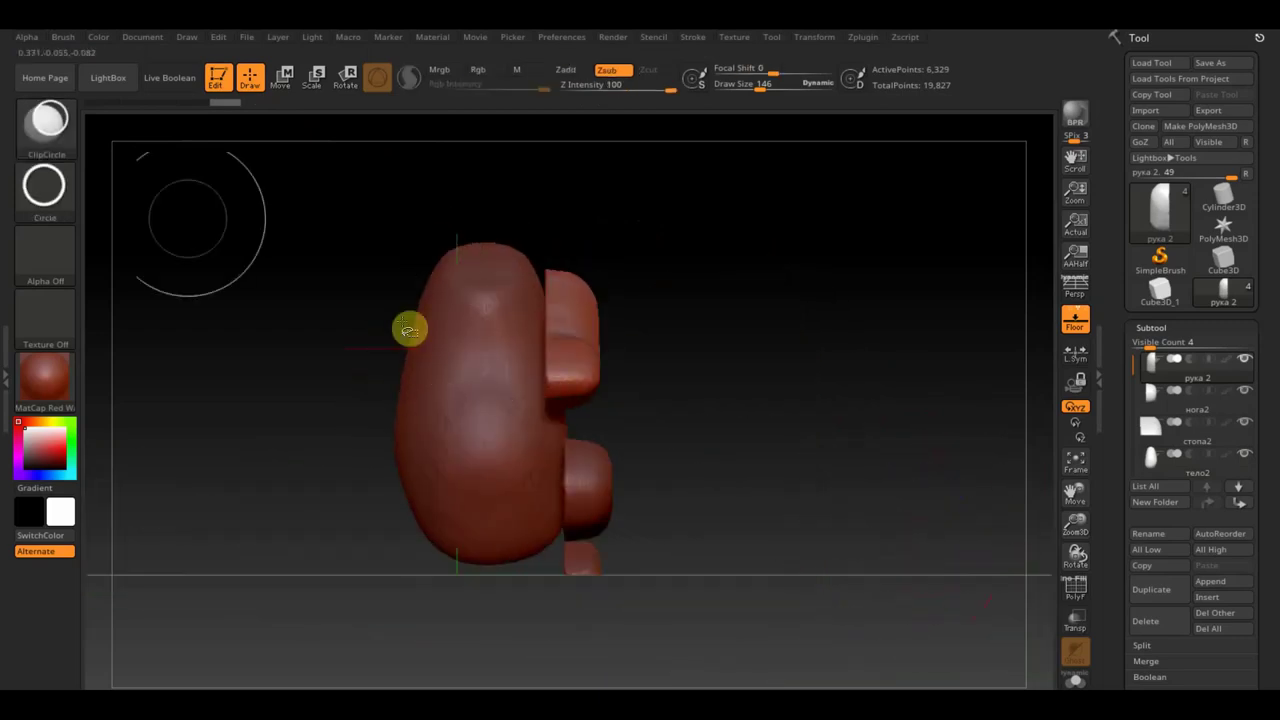
pyautogui.keyDown('ctrl'); pyautogui.keyDown('shift'); pyautogui.click(45, 123); pyautogui.keyUp('shift'); pyautogui.keyUp('ctrl')
pyautogui.keyDown('ctrl'); pyautogui.keyDown('shift'); pyautogui.click(953, 212); pyautogui.keyUp('shift'); pyautogui.keyUp('ctrl')
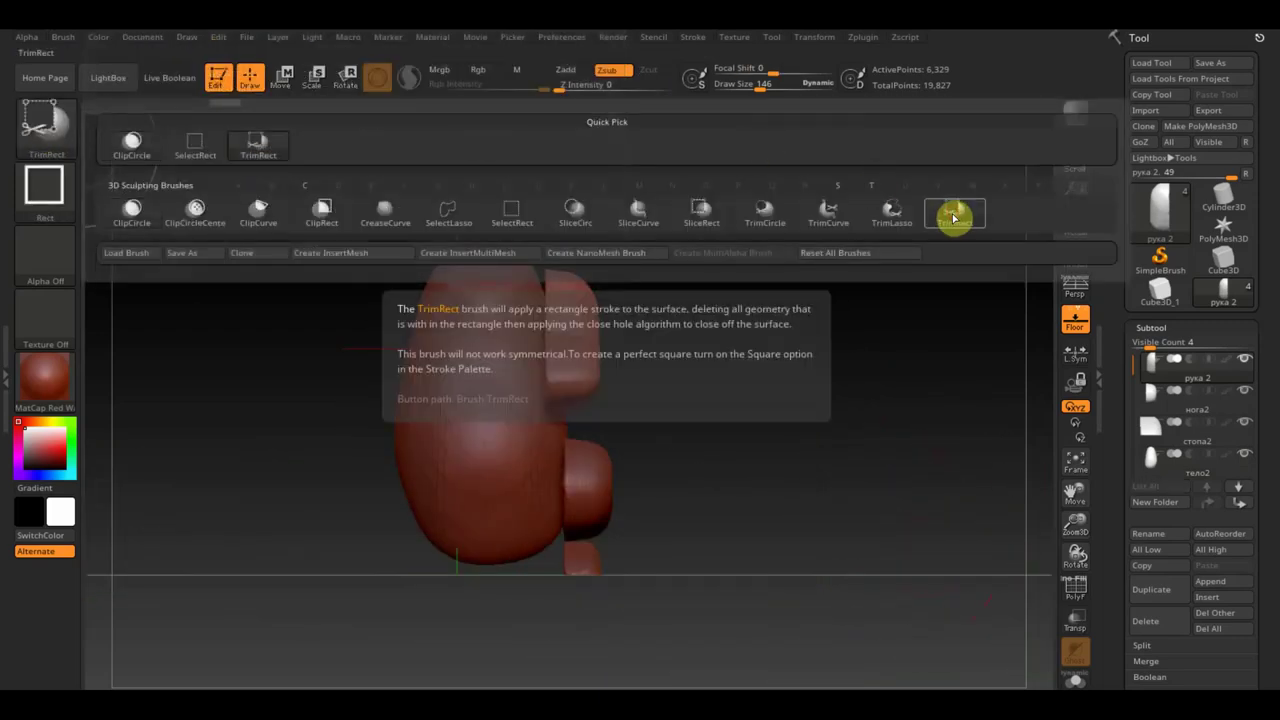
pyautogui.hotkey('ctrl', 'shift')
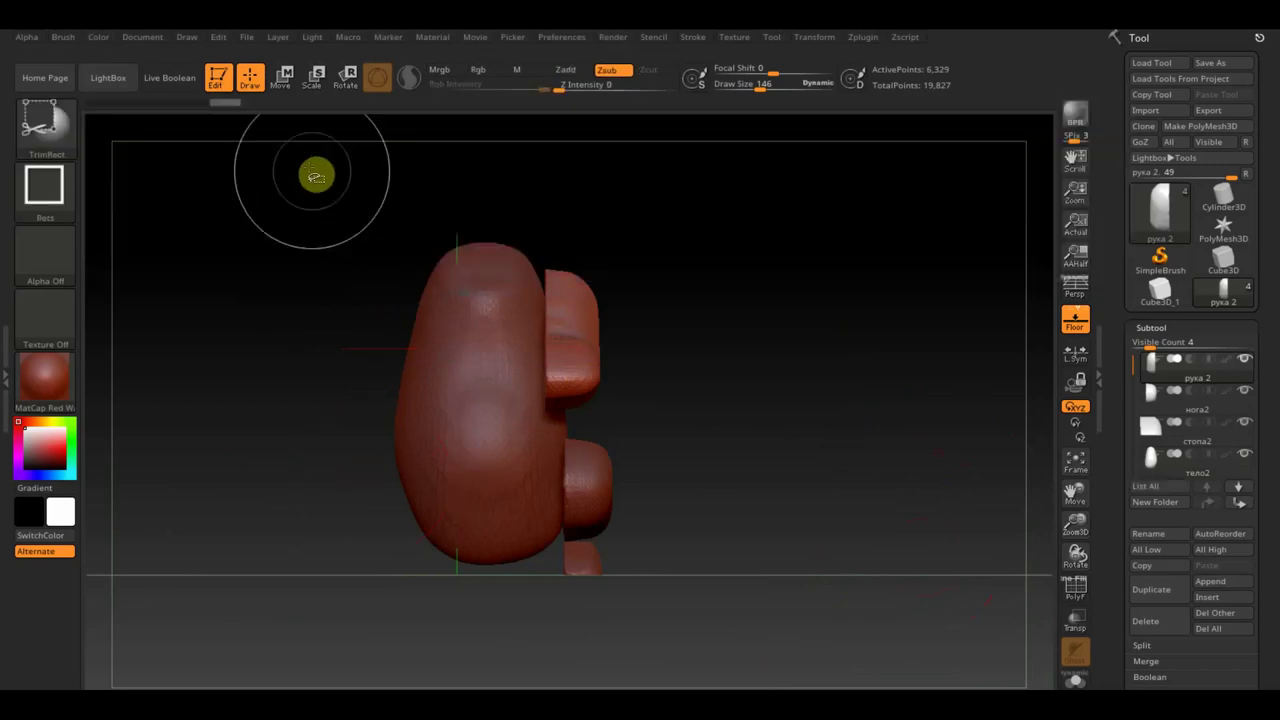
pyautogui.keyDown('ctrl'); pyautogui.keyDown('shift'); pyautogui.moveTo(380, 181); pyautogui.dragTo(556, 486); pyautogui.keyUp('shift'); pyautogui.keyUp('ctrl')
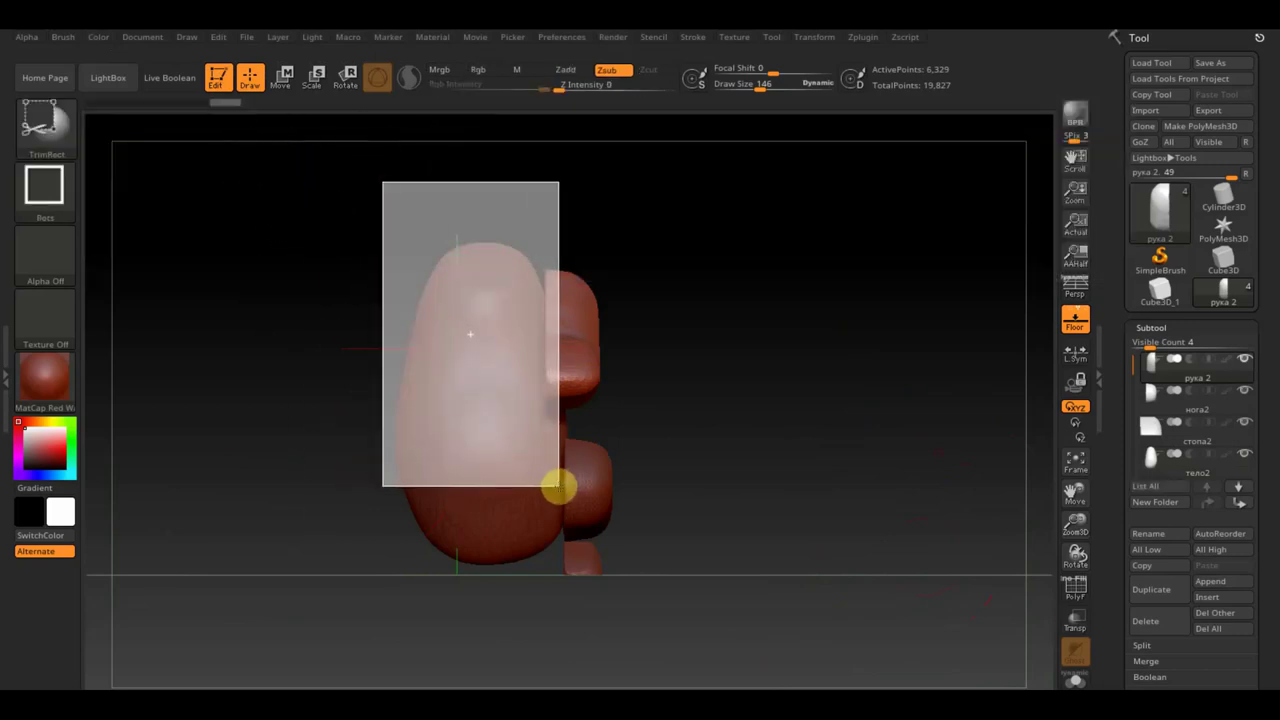
pyautogui.keyDown('ctrl'); pyautogui.keyDown('shift'); pyautogui.moveTo(558, 486); pyautogui.dragTo(558, 487); pyautogui.keyUp('shift'); pyautogui.keyUp('ctrl')
# Select the leg piece нога2 and trim away its inner part with TrimRect
pyautogui.keyDown('alt'); pyautogui.click(596, 498); pyautogui.keyUp('alt')
pyautogui.moveTo(664, 527)
pyautogui.mouseDown()
pyautogui.moveTo(709, 549)
pyautogui.moveTo(694, 551)
pyautogui.moveTo(726, 549)
pyautogui.moveTo(722, 517)
pyautogui.mouseUp()
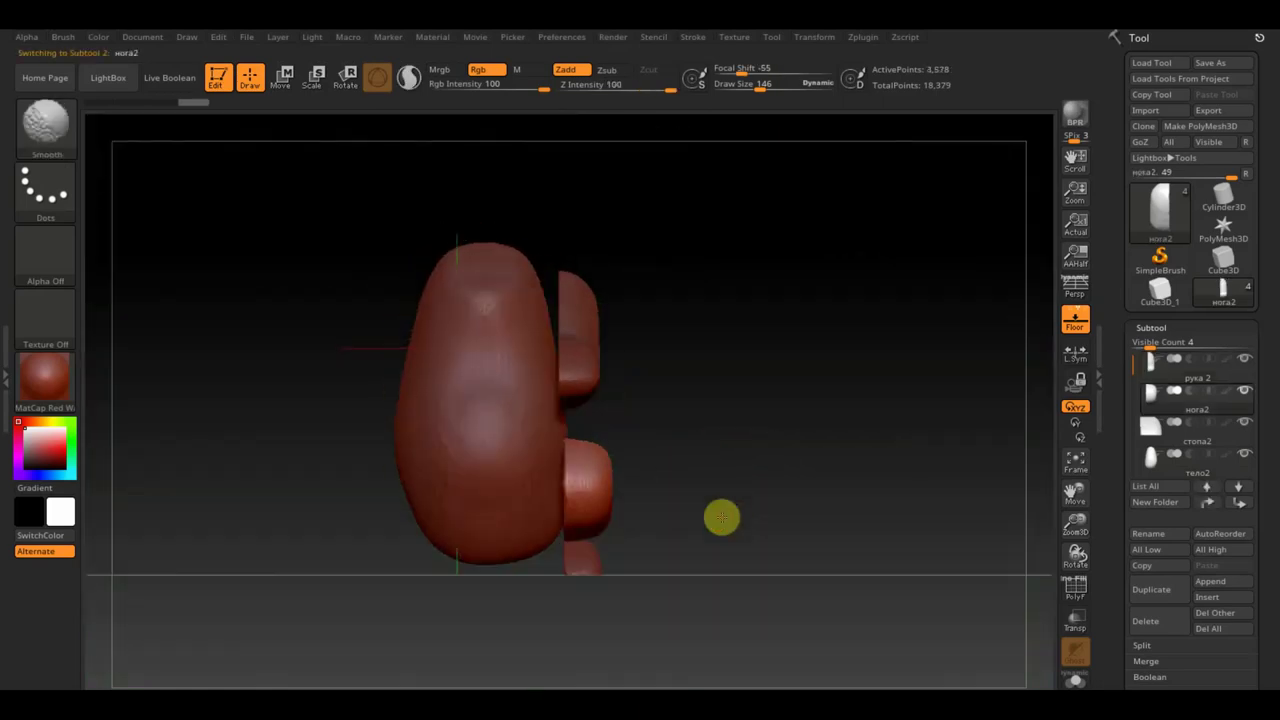
pyautogui.keyDown('ctrl'); pyautogui.keyDown('shift'); pyautogui.moveTo(458, 340); pyautogui.dragTo(565, 565); pyautogui.keyUp('shift'); pyautogui.keyUp('ctrl')
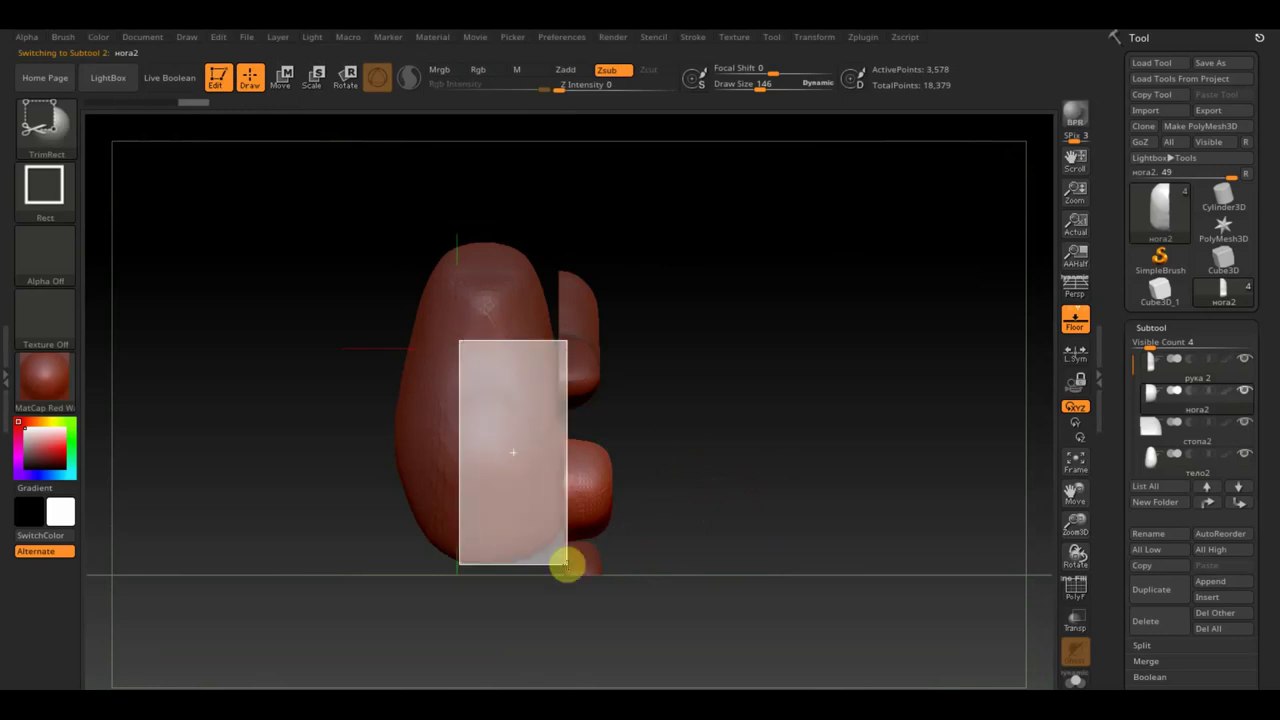
pyautogui.moveTo(711, 563)
pyautogui.mouseDown()
pyautogui.moveTo(774, 577)
pyautogui.moveTo(726, 577)
pyautogui.moveTo(746, 597)
pyautogui.moveTo(726, 620)
pyautogui.moveTo(777, 589)
pyautogui.moveTo(659, 586)
pyautogui.moveTo(771, 534)
pyautogui.moveTo(777, 563)
pyautogui.mouseUp()
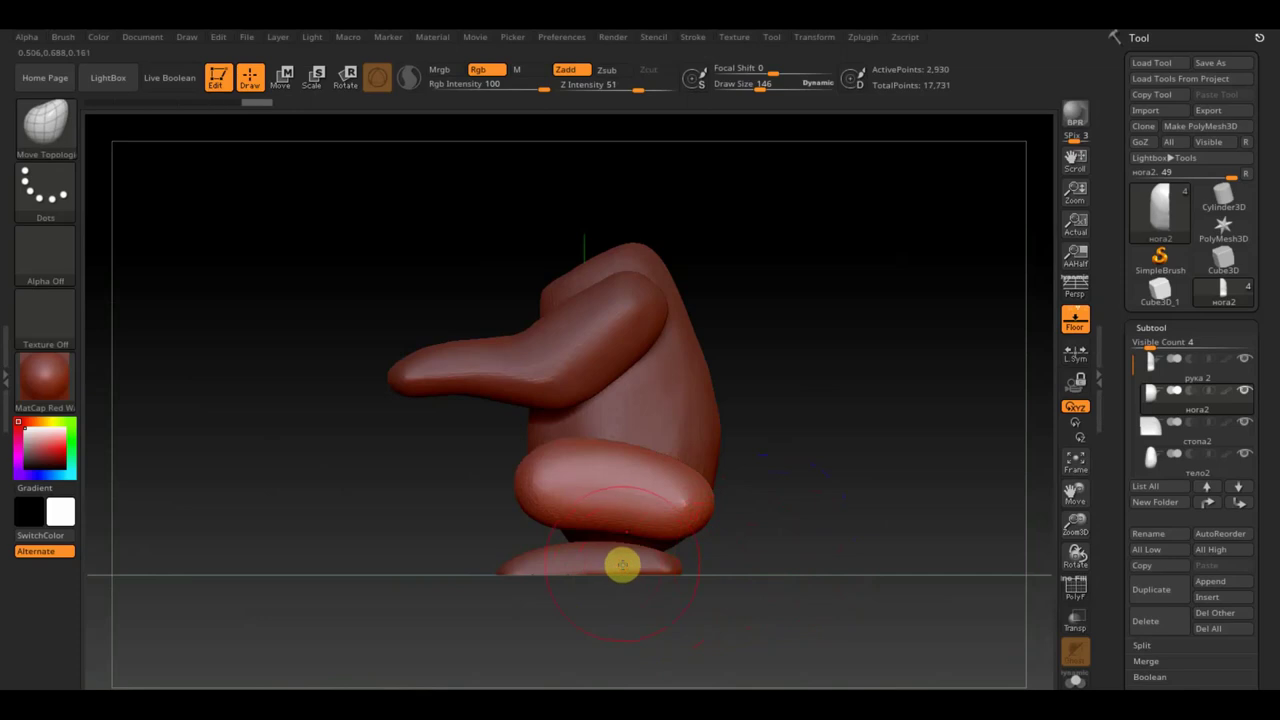
# Select the foot piece стопа2, set Draw Size to 104 and smooth it
pyautogui.keyDown('alt'); pyautogui.click(591, 563); pyautogui.keyUp('alt')
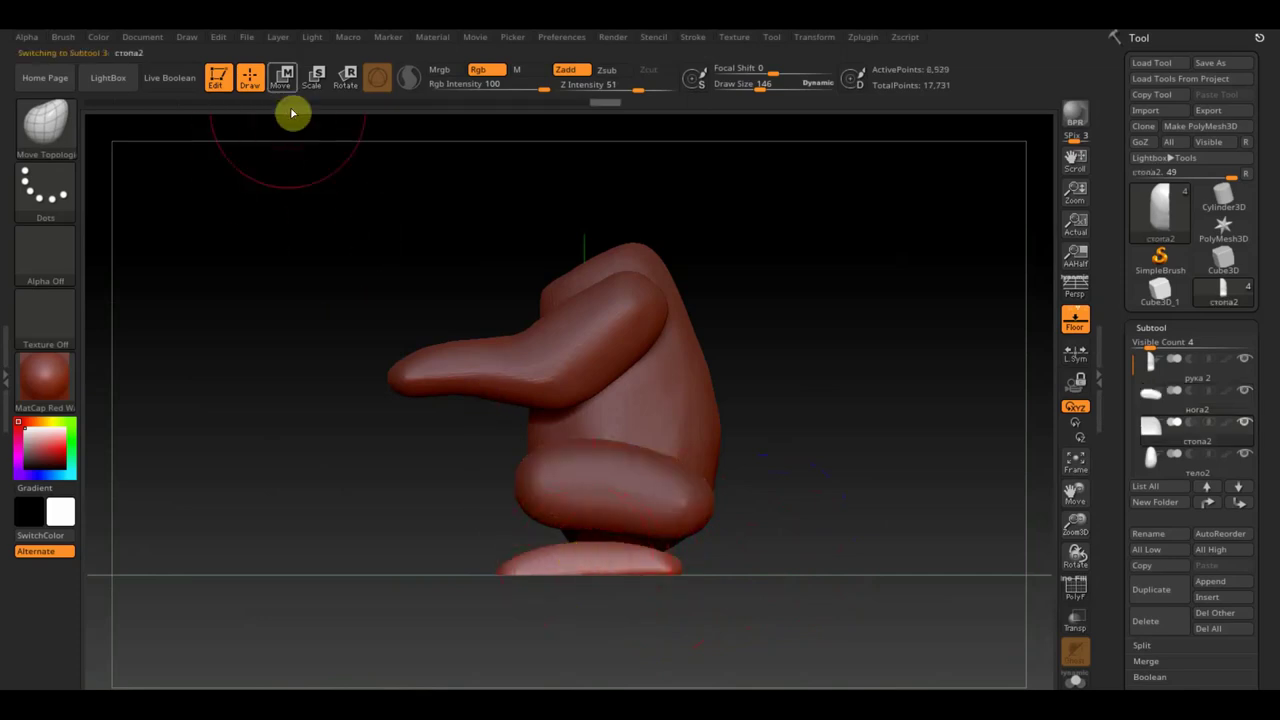
pyautogui.click(281, 77)
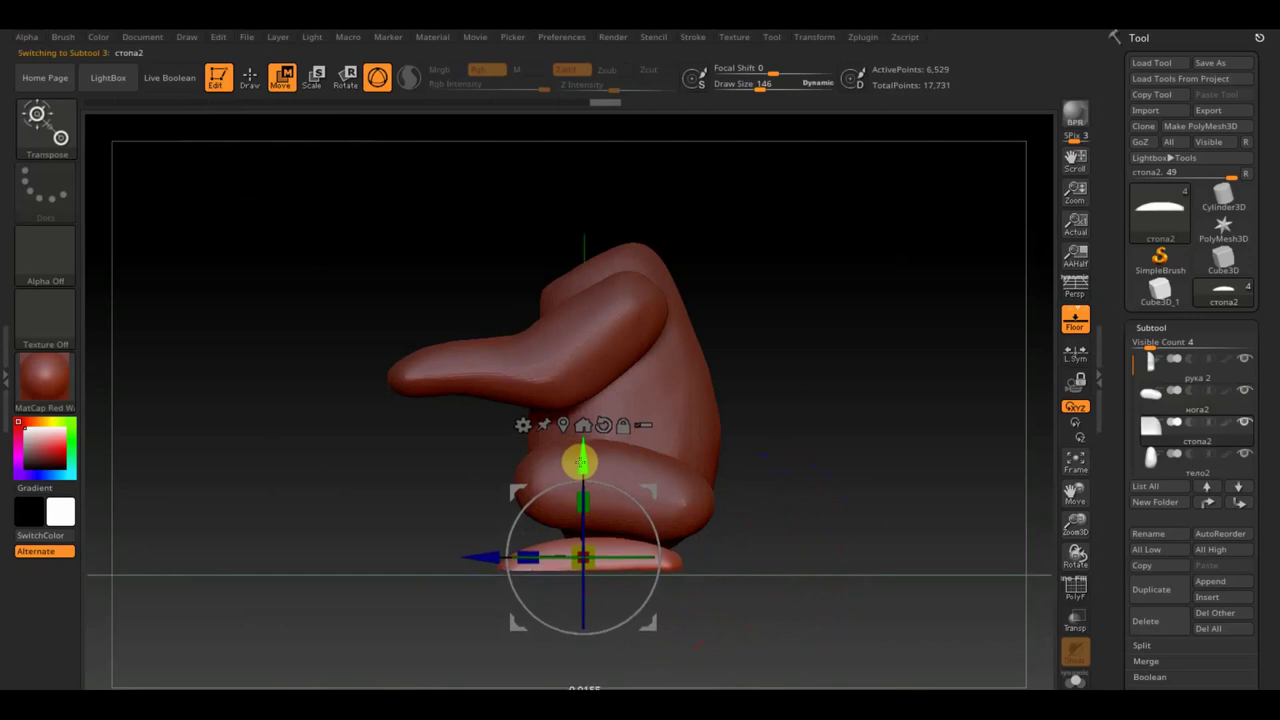
pyautogui.click(249, 77)
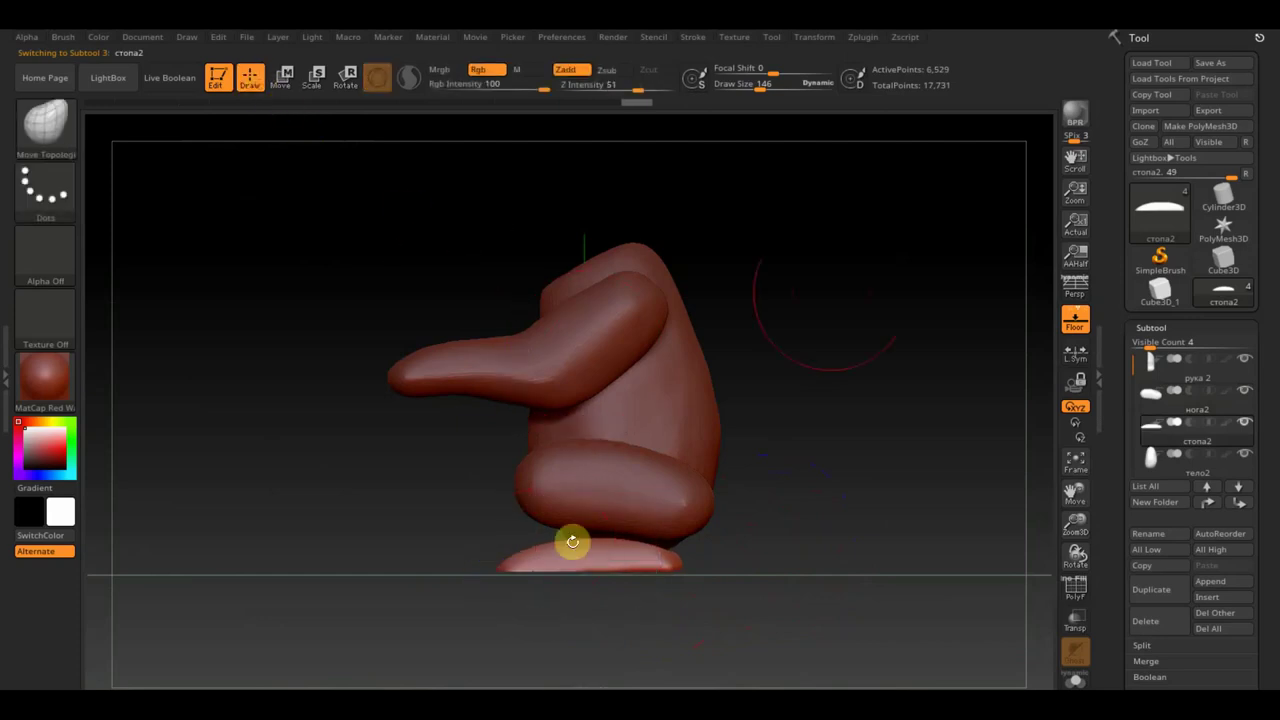
pyautogui.moveTo(762, 86); pyautogui.dragTo(754, 88)
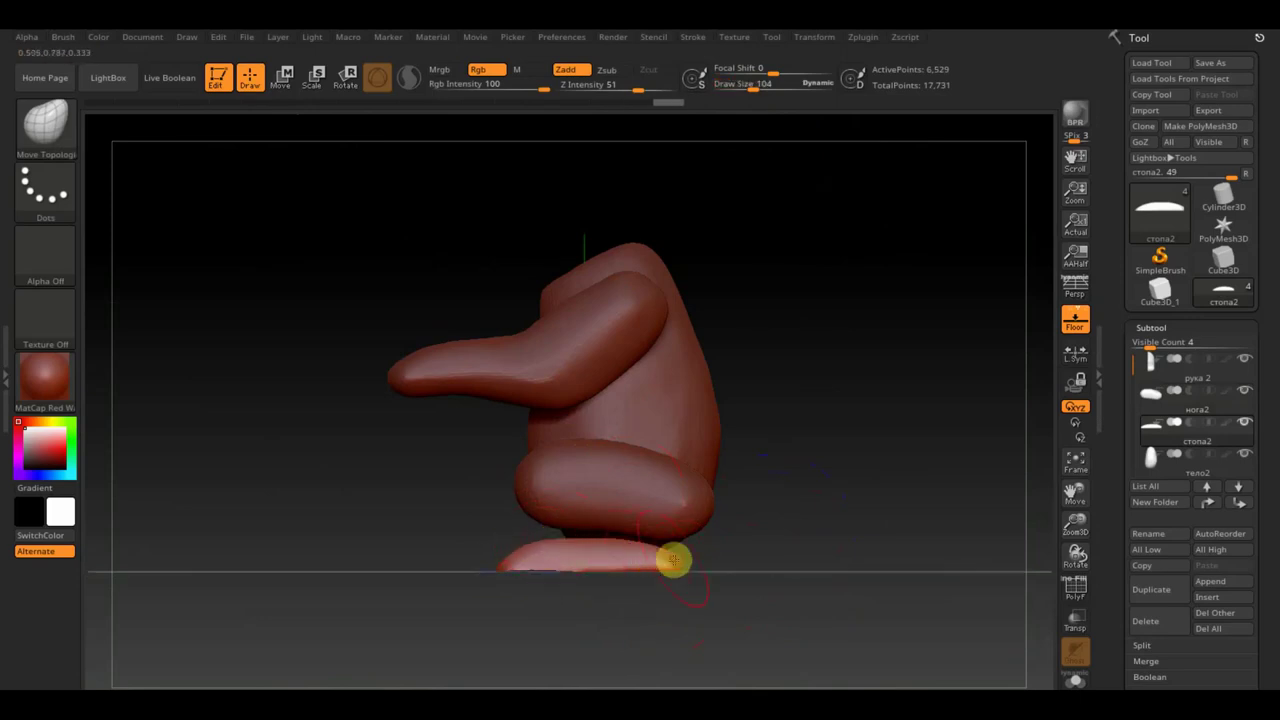
pyautogui.press('shift')
pyautogui.moveTo(687, 568)
pyautogui.keyDown('shift'); pyautogui.mouseDown()
pyautogui.moveTo(766, 597)
pyautogui.moveTo(831, 600)
pyautogui.moveTo(797, 609)
pyautogui.moveTo(725, 578)
pyautogui.mouseUp(); pyautogui.keyUp('shift')
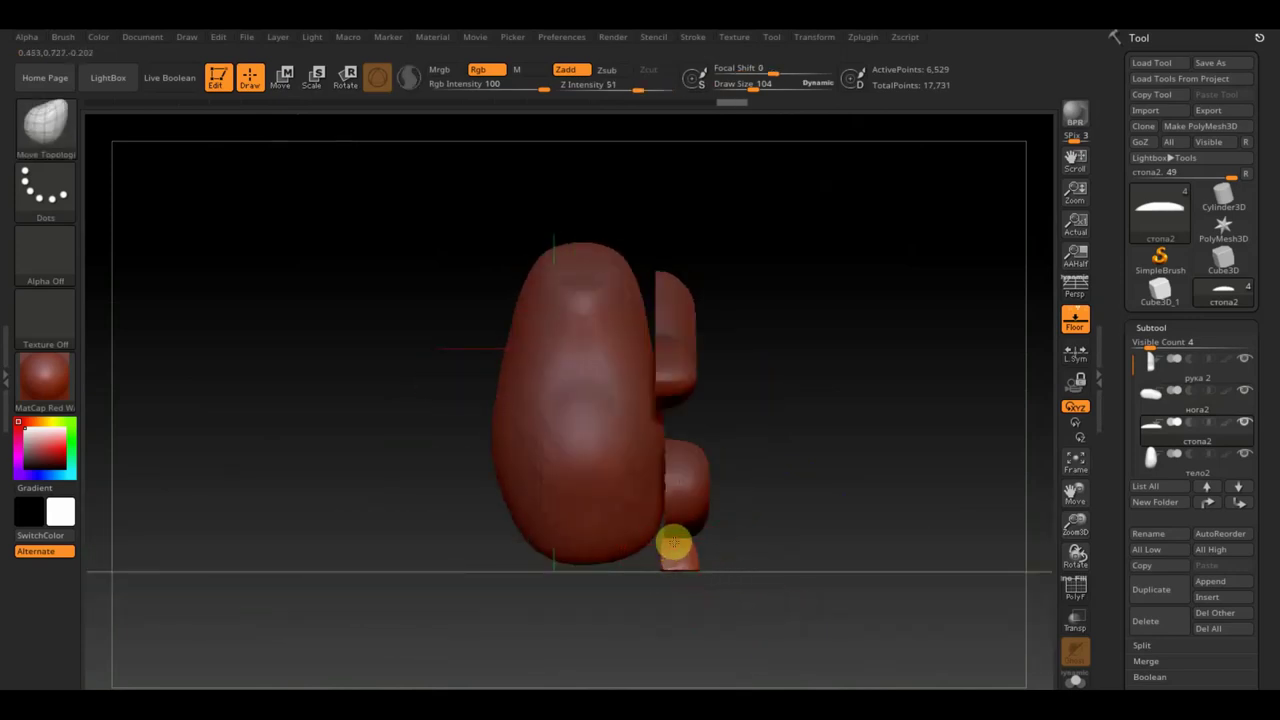
pyautogui.keyDown('shift'); pyautogui.moveTo(673, 537); pyautogui.dragTo(740, 574); pyautogui.keyUp('shift')
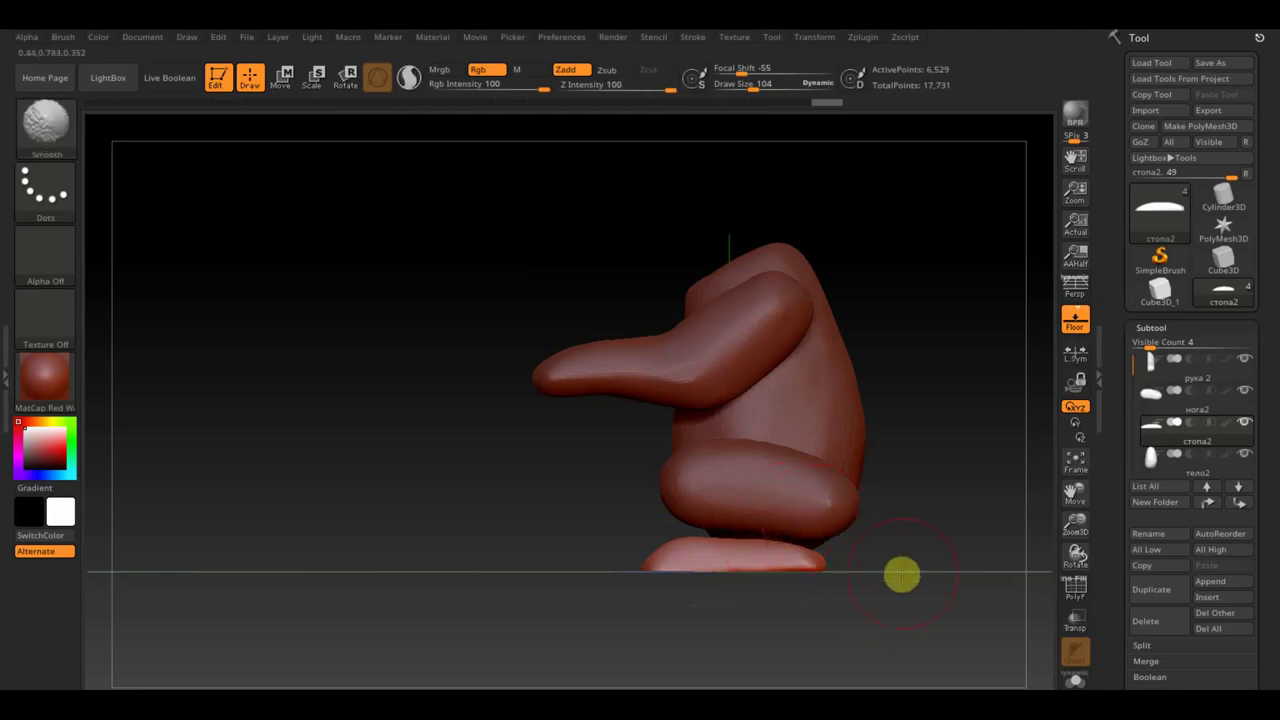
pyautogui.keyDown('alt'); pyautogui.moveTo(903, 574); pyautogui.dragTo(774, 580); pyautogui.keyUp('alt')
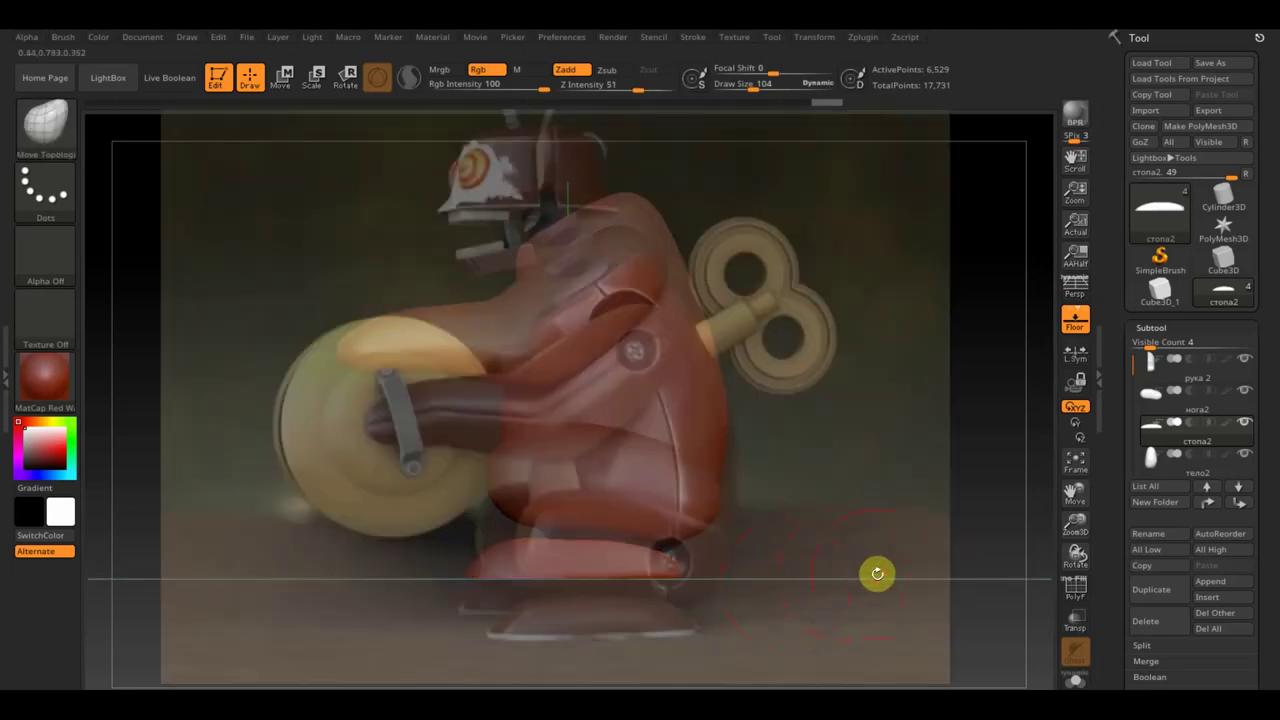
# Match the model to the monkey reference photo, raise Draw Size to about 151, and select тело2
pyautogui.moveTo(877, 573); pyautogui.dragTo(892, 595)
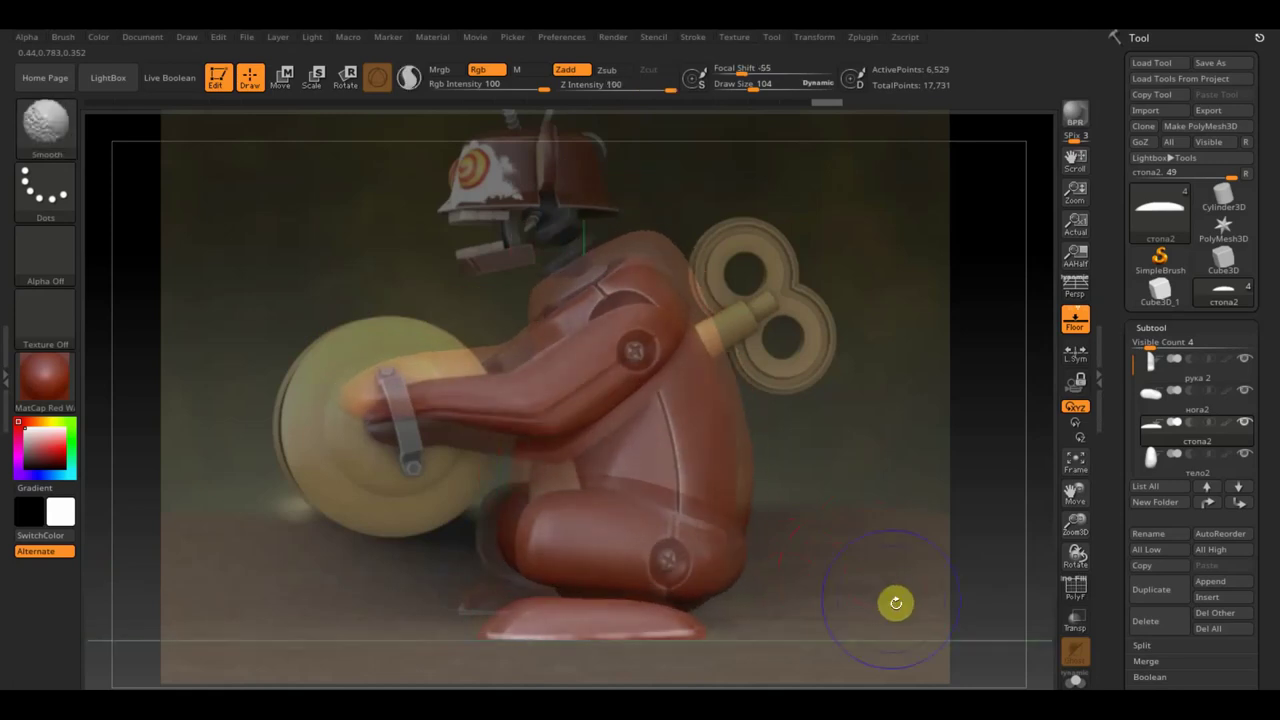
pyautogui.moveTo(912, 580); pyautogui.dragTo(912, 576)
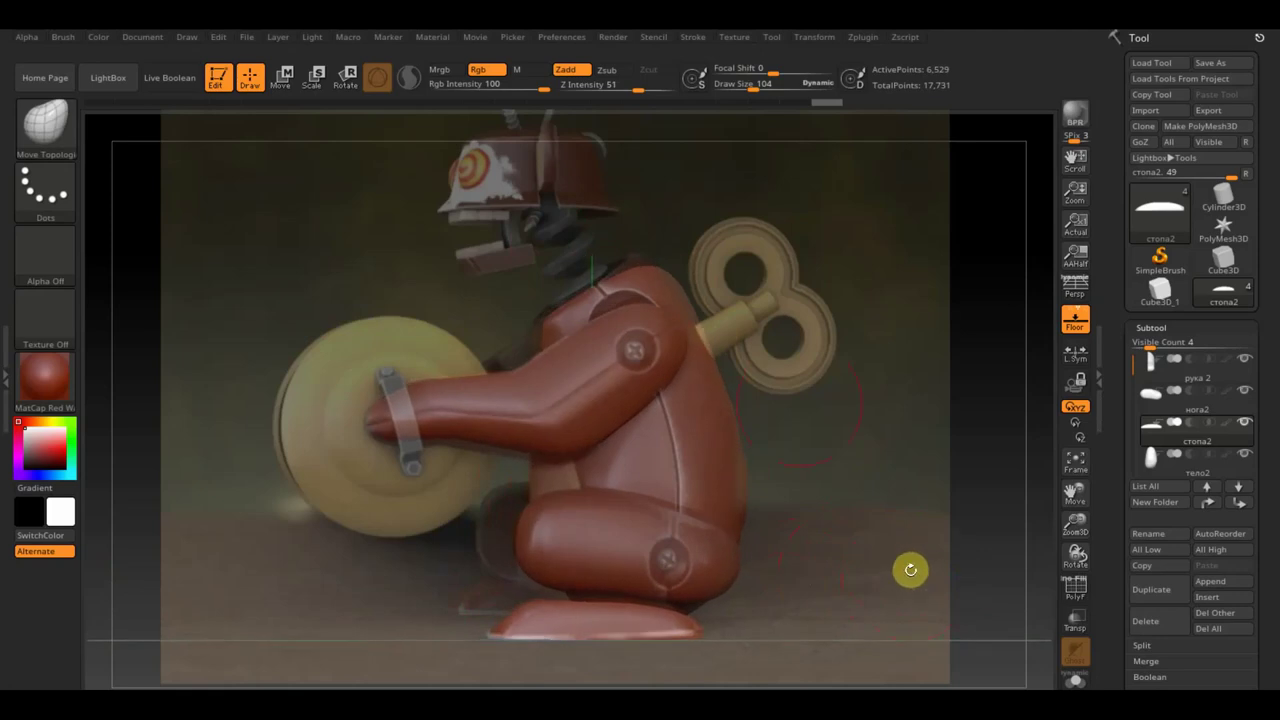
pyautogui.moveTo(752, 85); pyautogui.dragTo(757, 85)
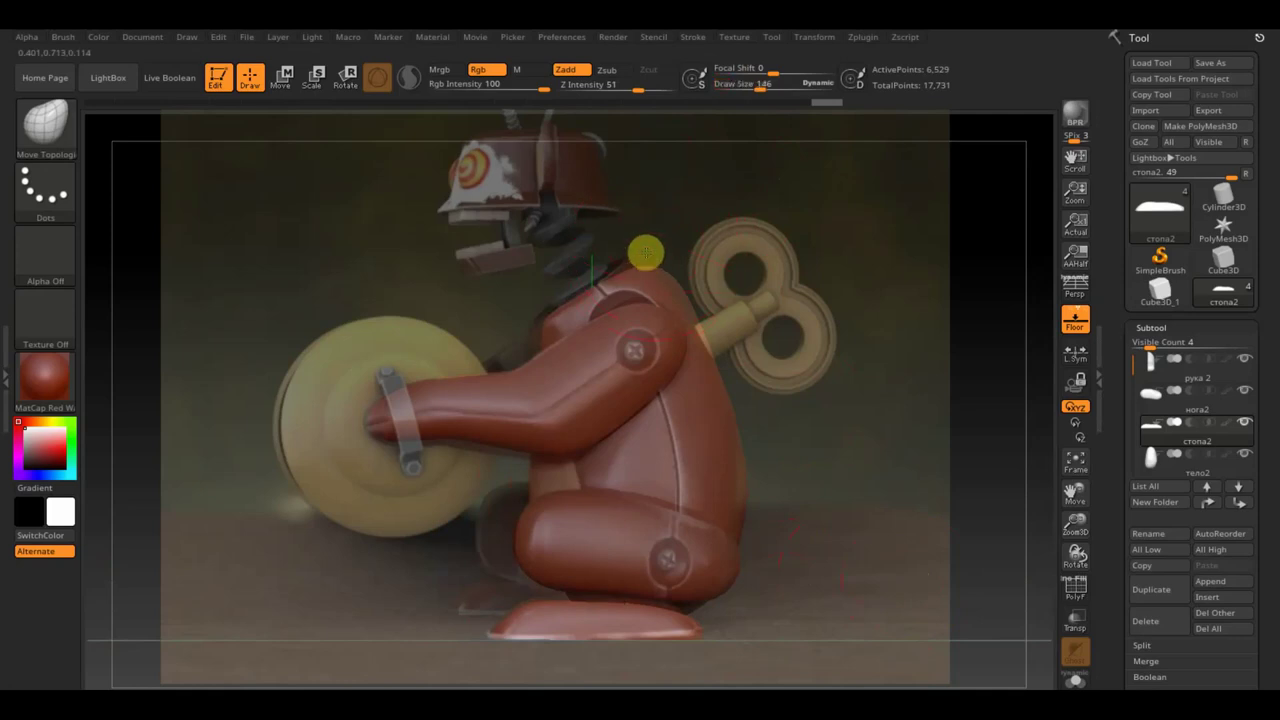
pyautogui.keyDown('alt'); pyautogui.click(657, 270); pyautogui.keyUp('alt')
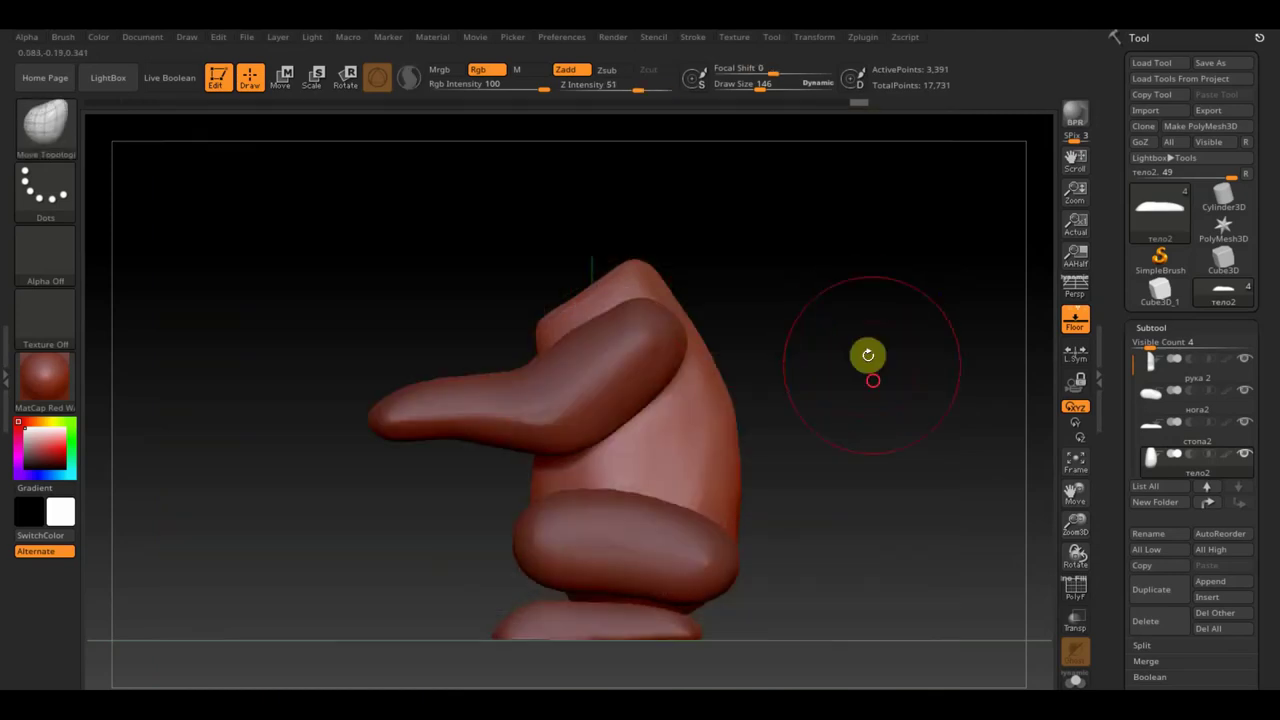
# Orbit around the model to inspect the arm and both sides, leaving smoothing mode
pyautogui.moveTo(866, 357)
pyautogui.mouseDown()
pyautogui.moveTo(916, 477)
pyautogui.moveTo(757, 417)
pyautogui.mouseUp()
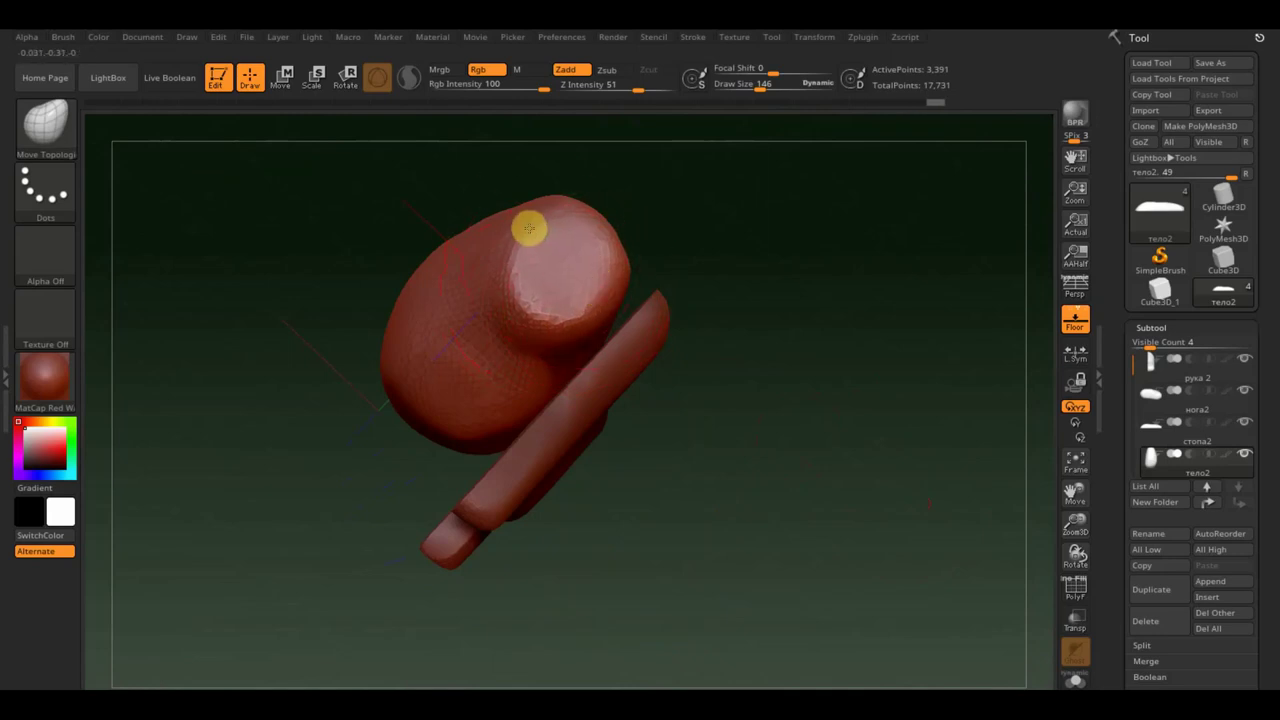
pyautogui.moveTo(748, 346)
pyautogui.mouseDown()
pyautogui.moveTo(726, 269)
pyautogui.moveTo(750, 333)
pyautogui.moveTo(580, 291)
pyautogui.moveTo(606, 251)
pyautogui.moveTo(738, 300)
pyautogui.moveTo(683, 360)
pyautogui.moveTo(851, 303)
pyautogui.mouseUp()
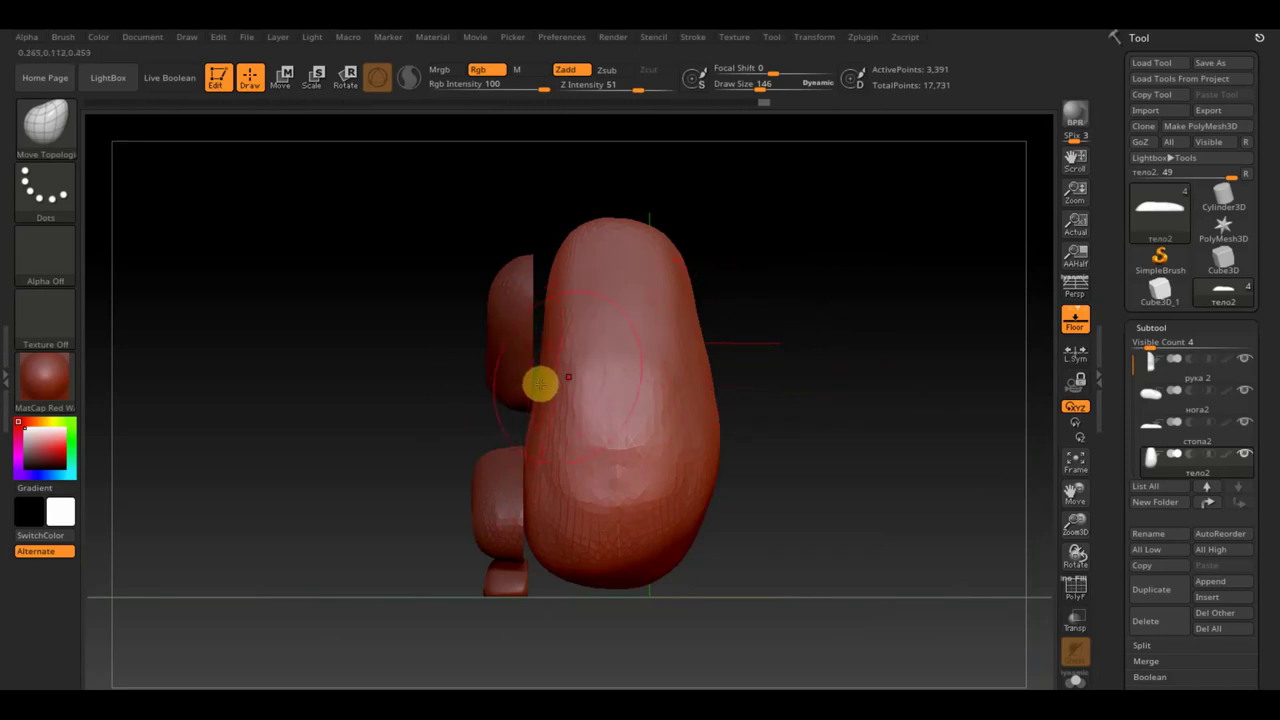
pyautogui.moveTo(540, 383); pyautogui.dragTo(823, 356)
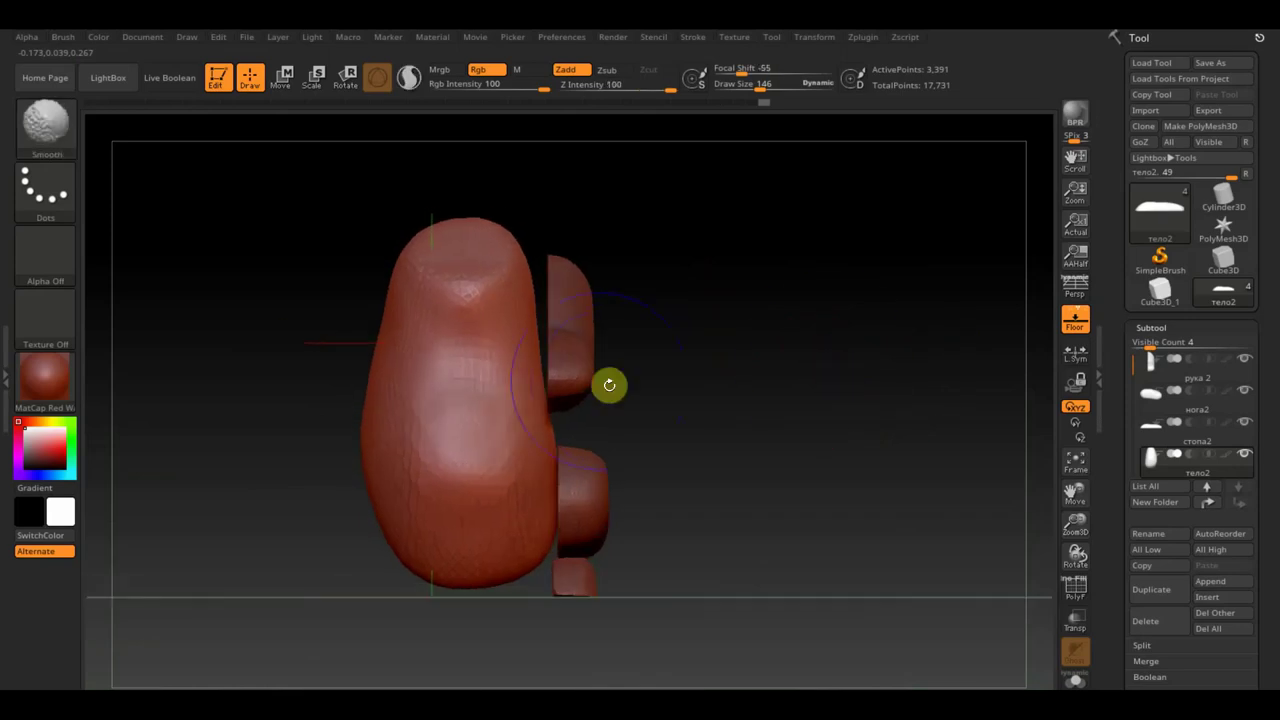
pyautogui.press('shift')
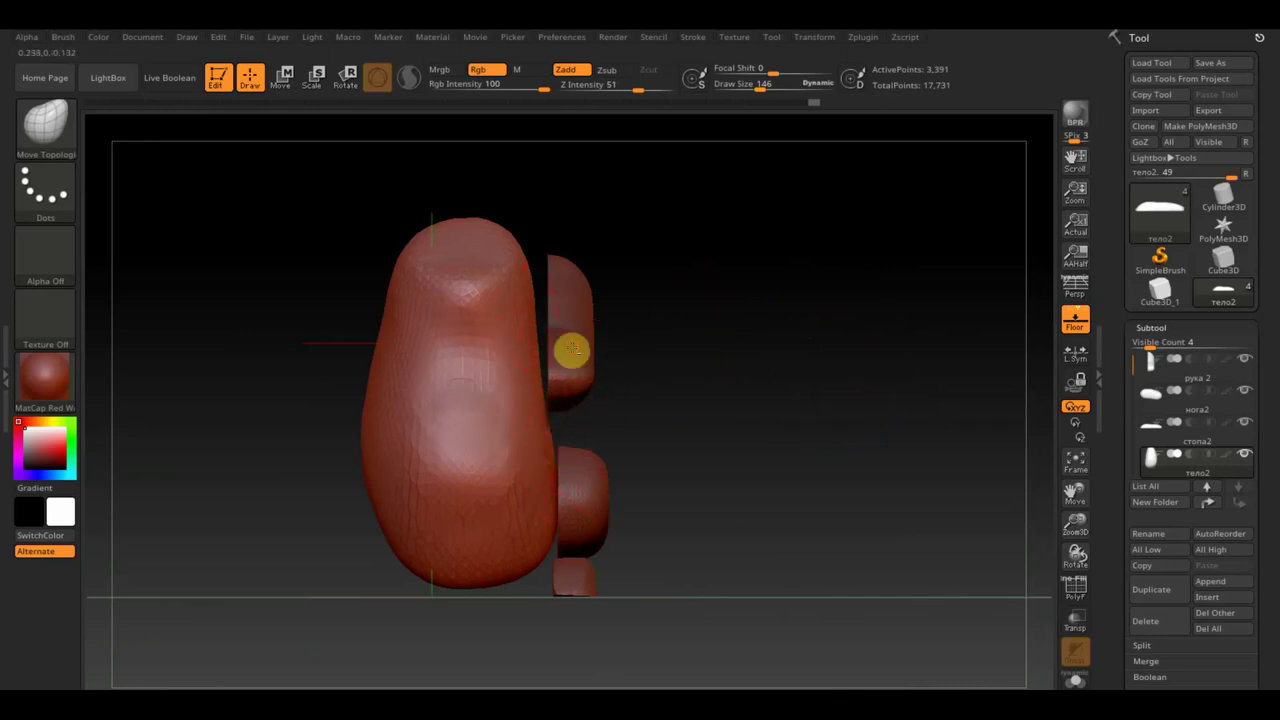
# Slide the arm рука 2 slightly left toward the body along X, then select body тело2
pyautogui.keyDown('alt'); pyautogui.click(571, 347); pyautogui.keyUp('alt')
pyautogui.click(283, 77)
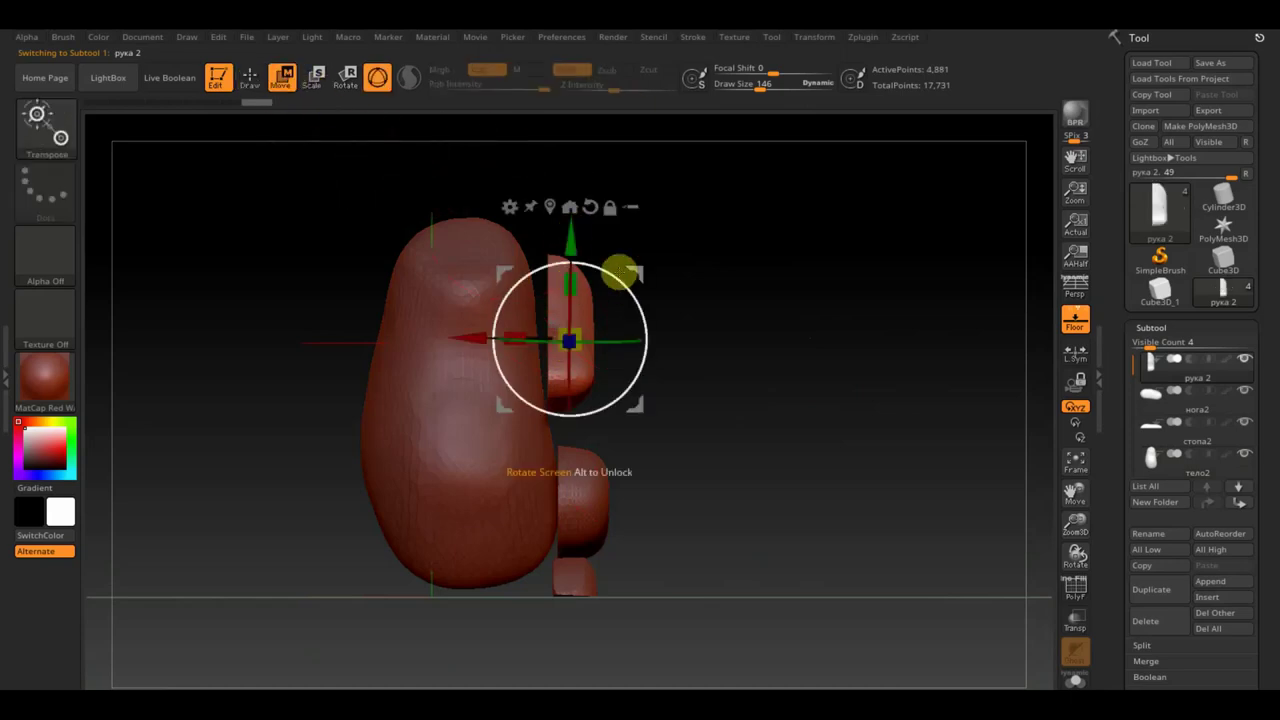
pyautogui.moveTo(513, 320); pyautogui.dragTo(465, 335)
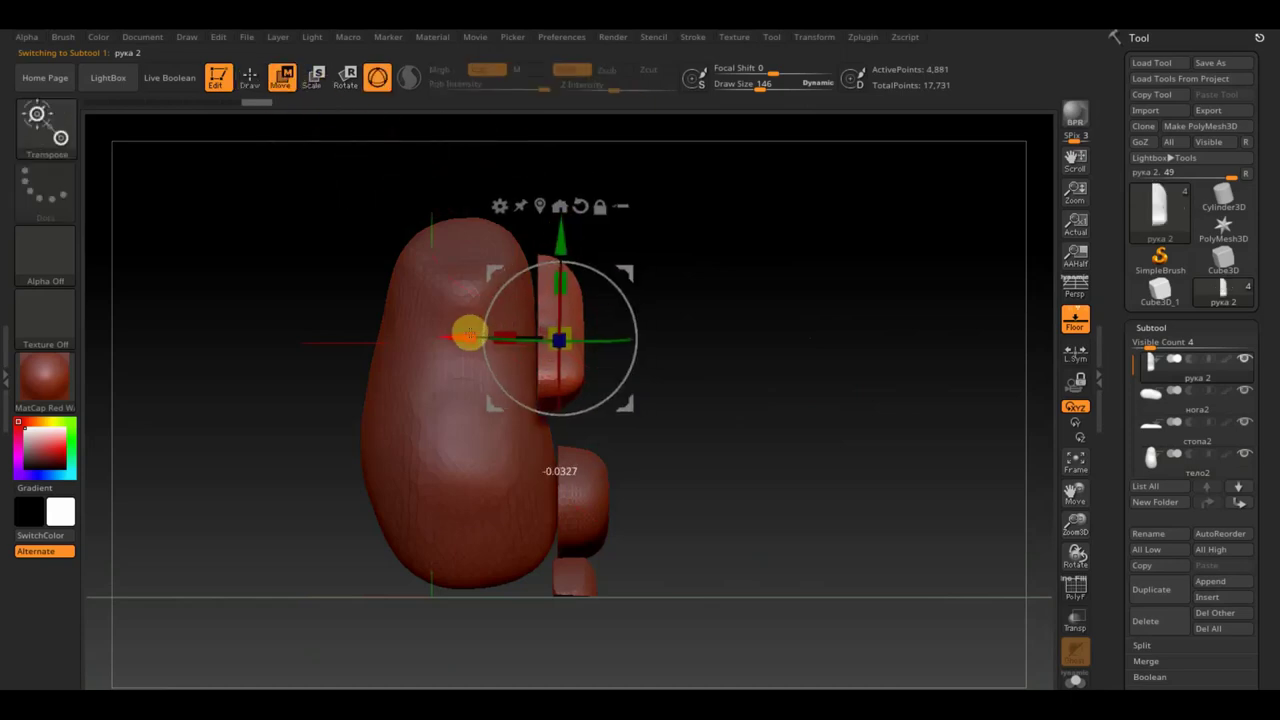
pyautogui.moveTo(746, 366); pyautogui.dragTo(797, 357)
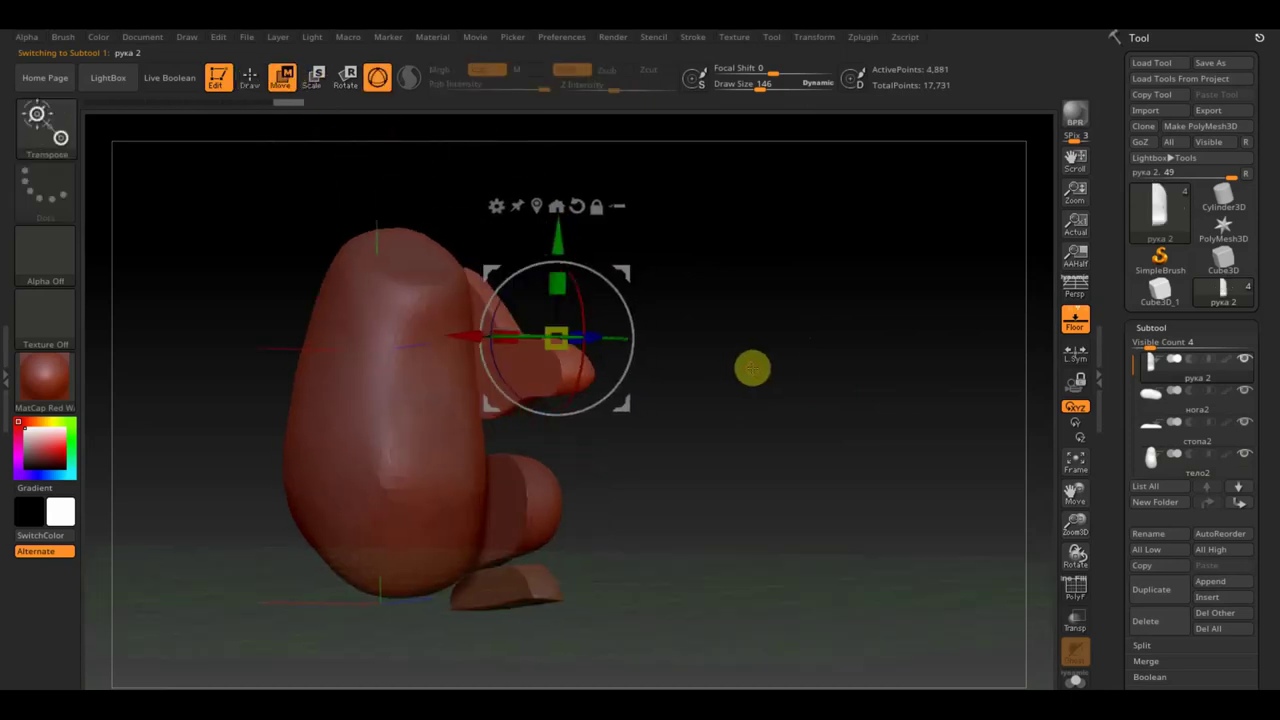
pyautogui.moveTo(797, 357); pyautogui.dragTo(749, 366)
pyautogui.click(250, 78)
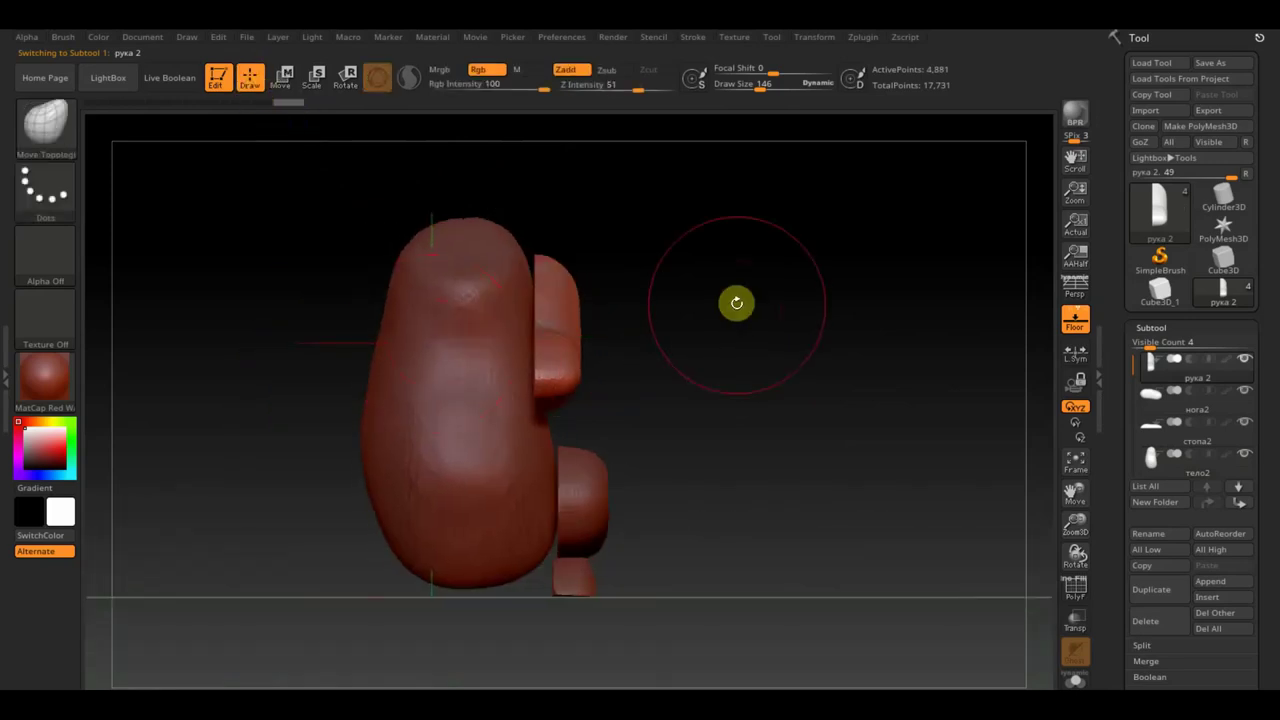
pyautogui.moveTo(788, 317)
pyautogui.mouseDown()
pyautogui.moveTo(800, 357)
pyautogui.moveTo(820, 366)
pyautogui.moveTo(790, 353)
pyautogui.moveTo(800, 366)
pyautogui.mouseUp()
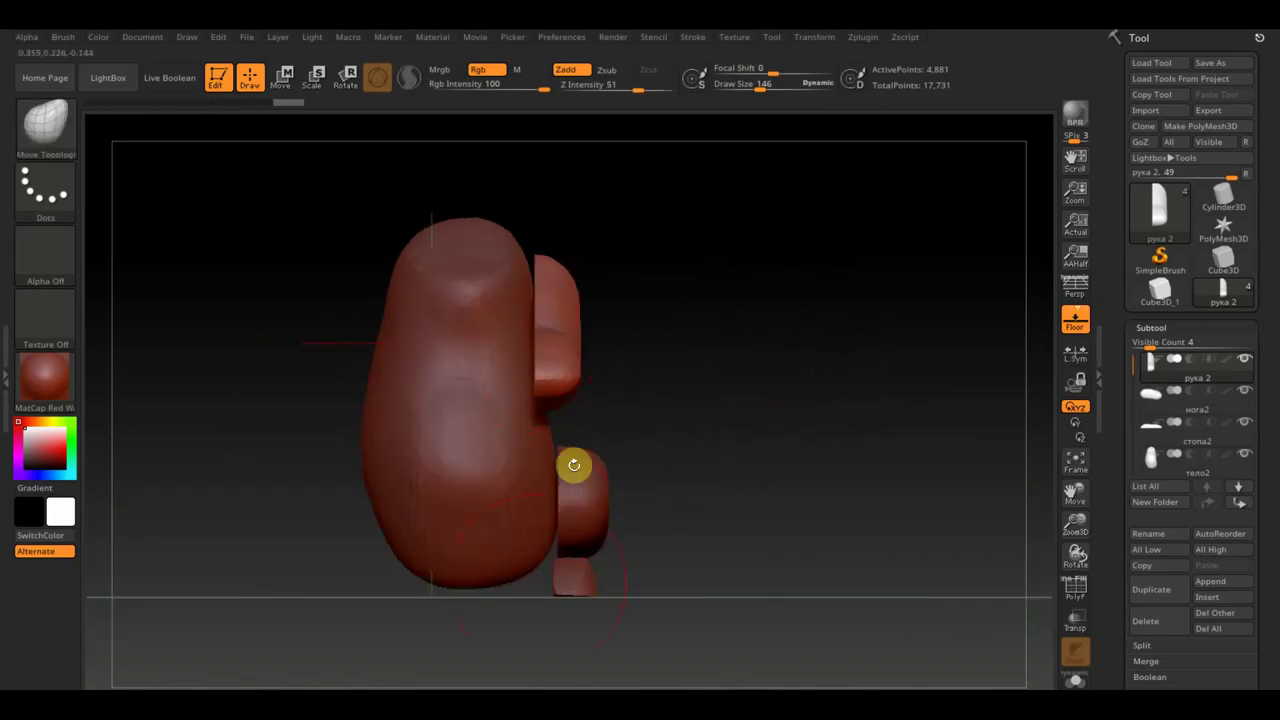
pyautogui.keyDown('alt'); pyautogui.click(460, 552); pyautogui.keyUp('alt')
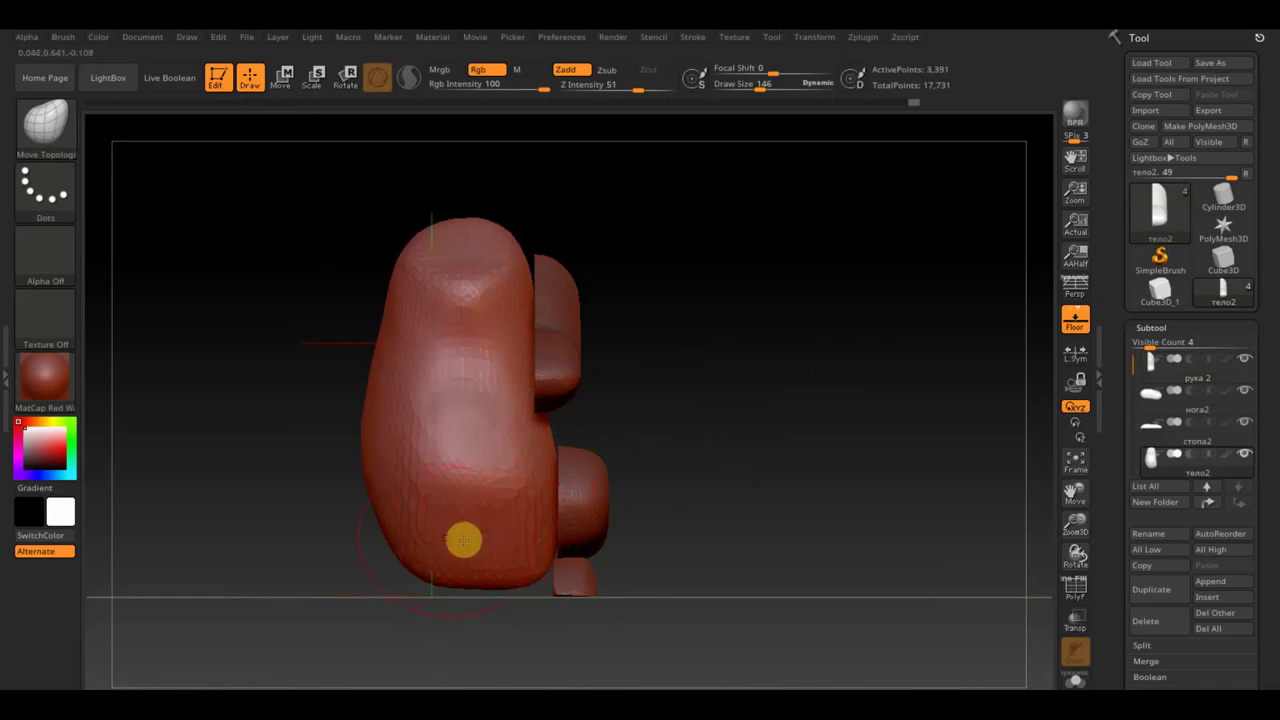
# Drag the top of the body up into the adjacent flat piece with Move Topological
pyautogui.moveTo(463, 583)
pyautogui.mouseDown()
pyautogui.moveTo(786, 479)
pyautogui.moveTo(788, 603)
pyautogui.moveTo(820, 537)
pyautogui.mouseUp()
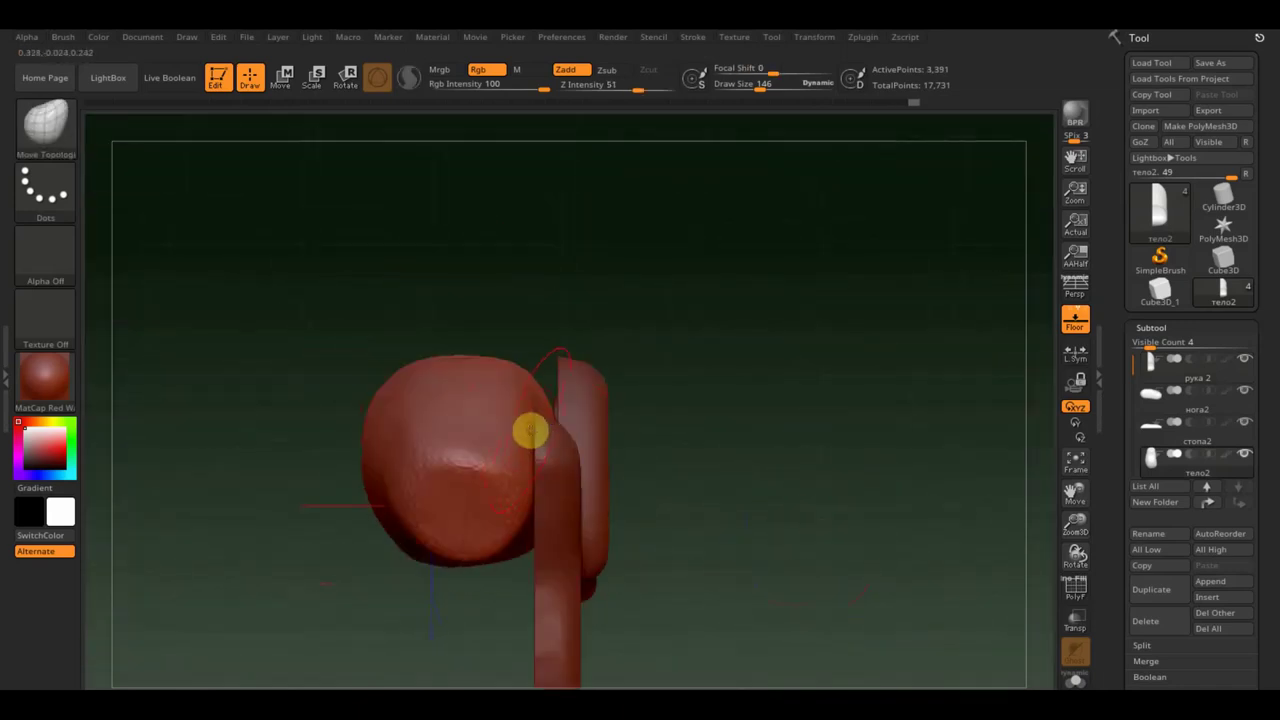
pyautogui.moveTo(755, 425)
pyautogui.mouseDown()
pyautogui.moveTo(720, 380)
pyautogui.moveTo(813, 357)
pyautogui.mouseUp()
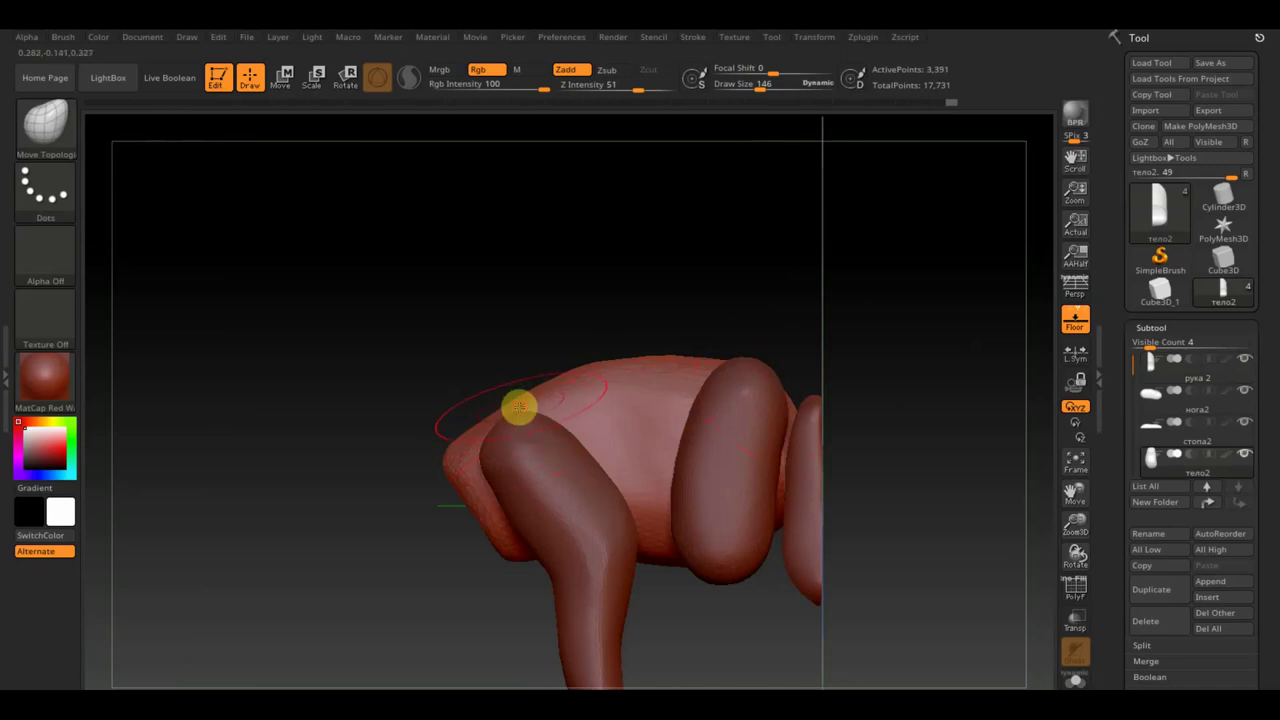
pyautogui.moveTo(520, 403)
pyautogui.mouseDown()
pyautogui.moveTo(483, 366)
pyautogui.moveTo(520, 320)
pyautogui.moveTo(580, 434)
pyautogui.mouseUp()
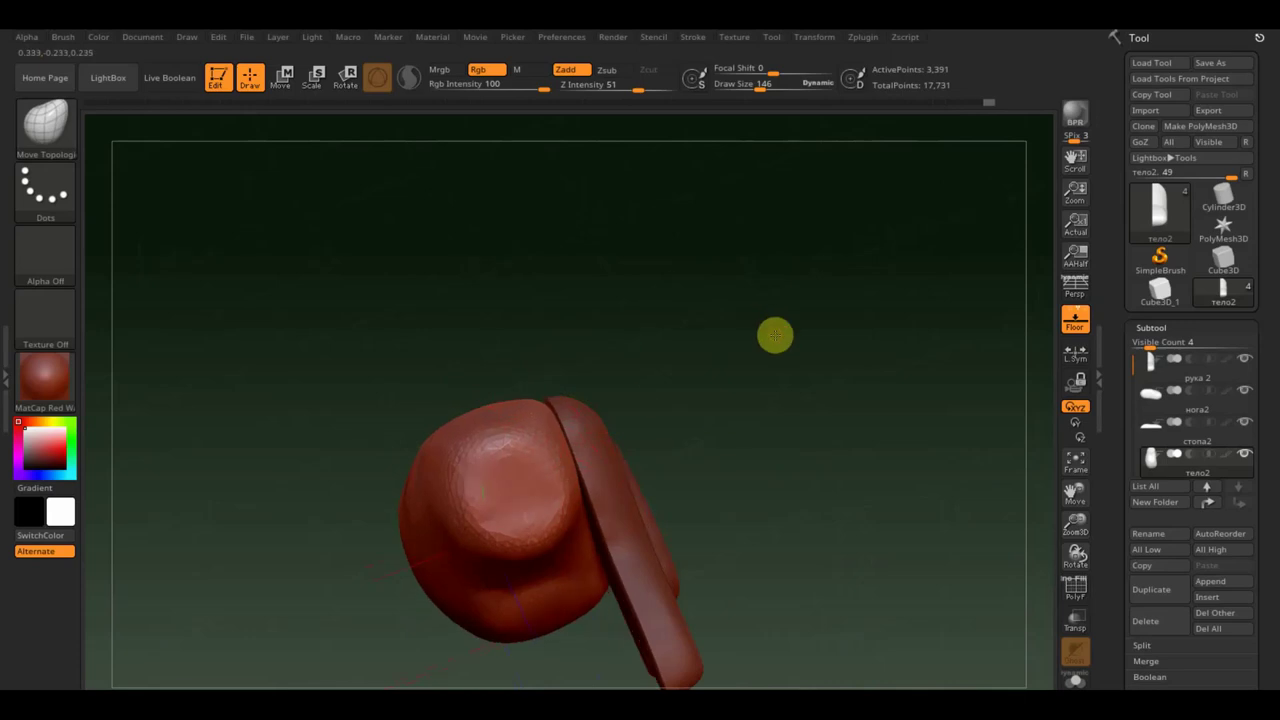
pyautogui.moveTo(774, 334); pyautogui.dragTo(560, 371)
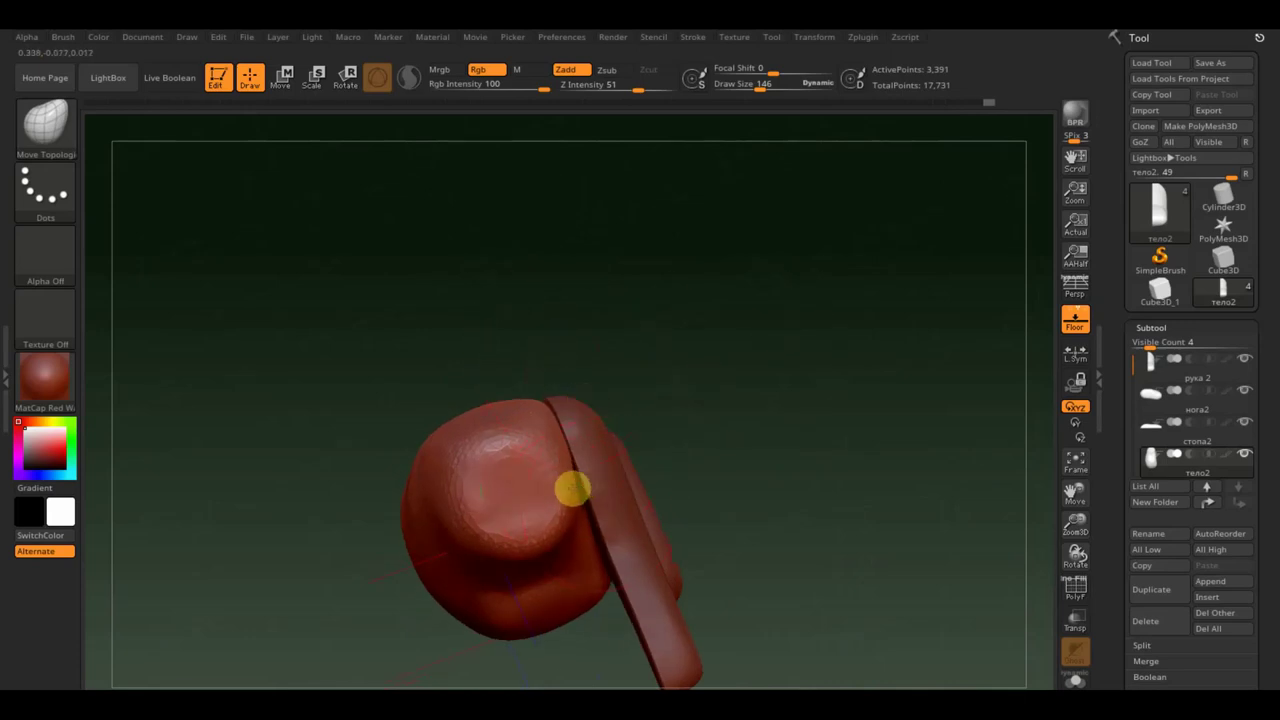
pyautogui.moveTo(700, 460)
pyautogui.mouseDown()
pyautogui.moveTo(686, 360)
pyautogui.moveTo(743, 434)
pyautogui.mouseUp()
pyautogui.moveTo(771, 531)
pyautogui.mouseDown()
pyautogui.moveTo(746, 397)
pyautogui.moveTo(760, 540)
pyautogui.moveTo(791, 543)
pyautogui.mouseUp()
pyautogui.moveTo(766, 486)
pyautogui.mouseDown()
pyautogui.moveTo(780, 463)
pyautogui.moveTo(782, 501)
pyautogui.moveTo(803, 506)
pyautogui.moveTo(791, 520)
pyautogui.moveTo(771, 491)
pyautogui.moveTo(797, 502)
pyautogui.moveTo(786, 503)
pyautogui.moveTo(797, 520)
pyautogui.mouseUp()
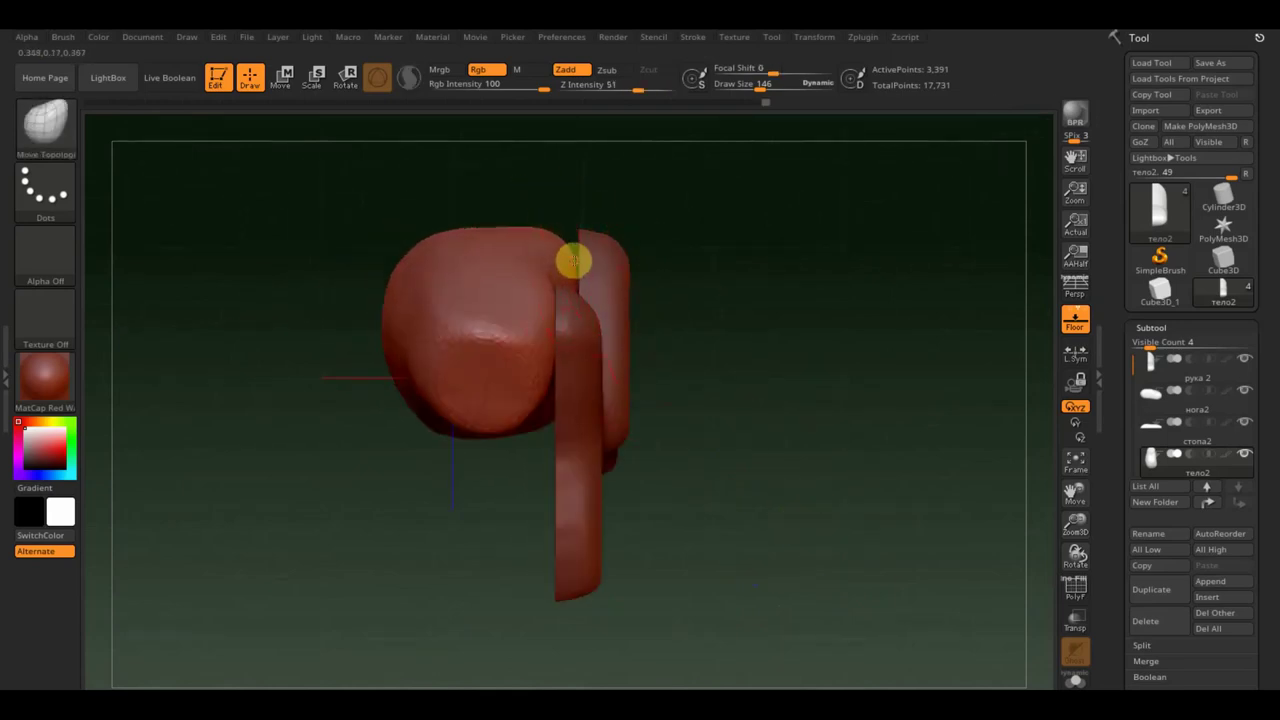
pyautogui.moveTo(551, 257)
pyautogui.mouseDown()
pyautogui.moveTo(567, 222)
pyautogui.moveTo(531, 240)
pyautogui.moveTo(507, 232)
pyautogui.mouseUp()
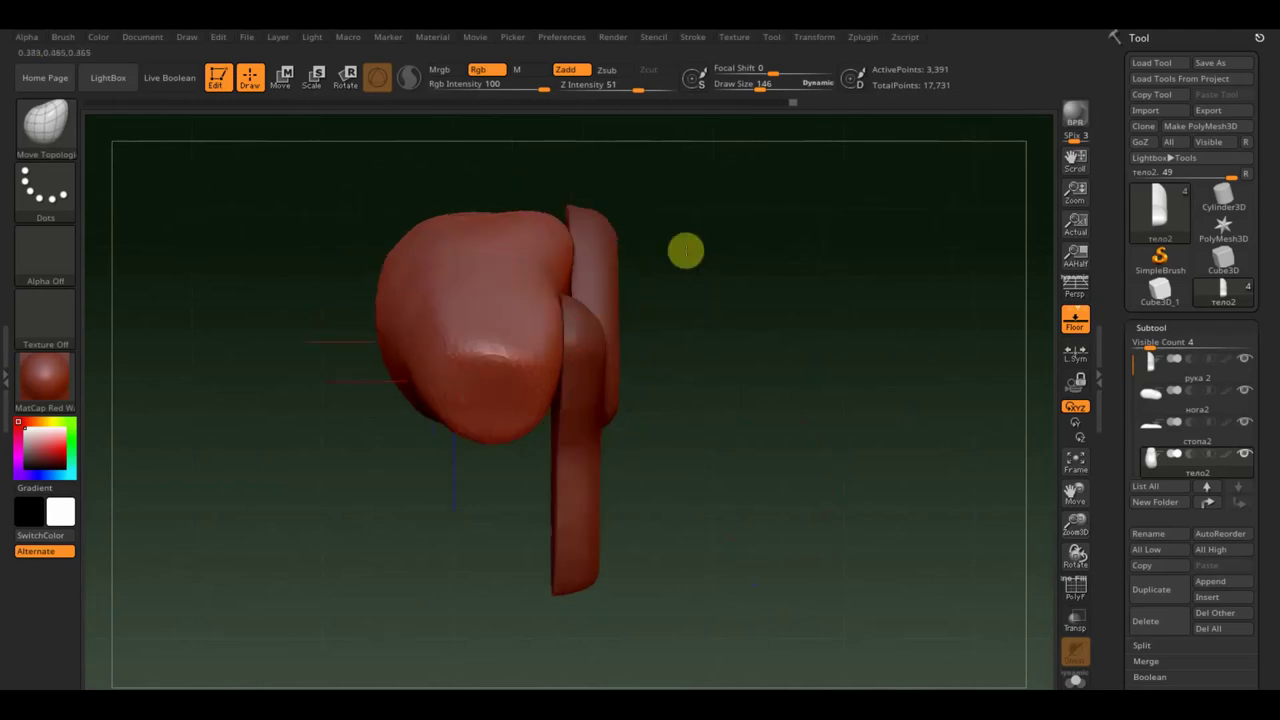
pyautogui.moveTo(686, 249)
pyautogui.mouseDown()
pyautogui.moveTo(617, 237)
pyautogui.moveTo(646, 210)
pyautogui.mouseUp()
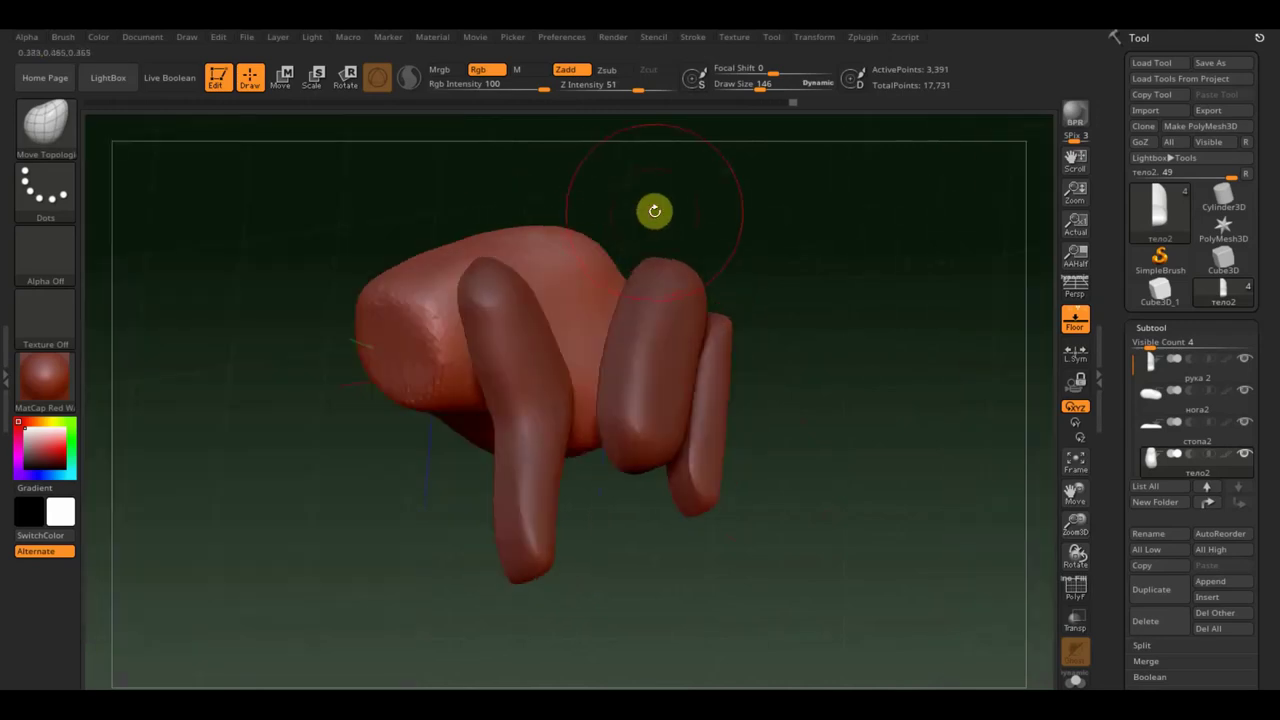
pyautogui.press('ctrl')
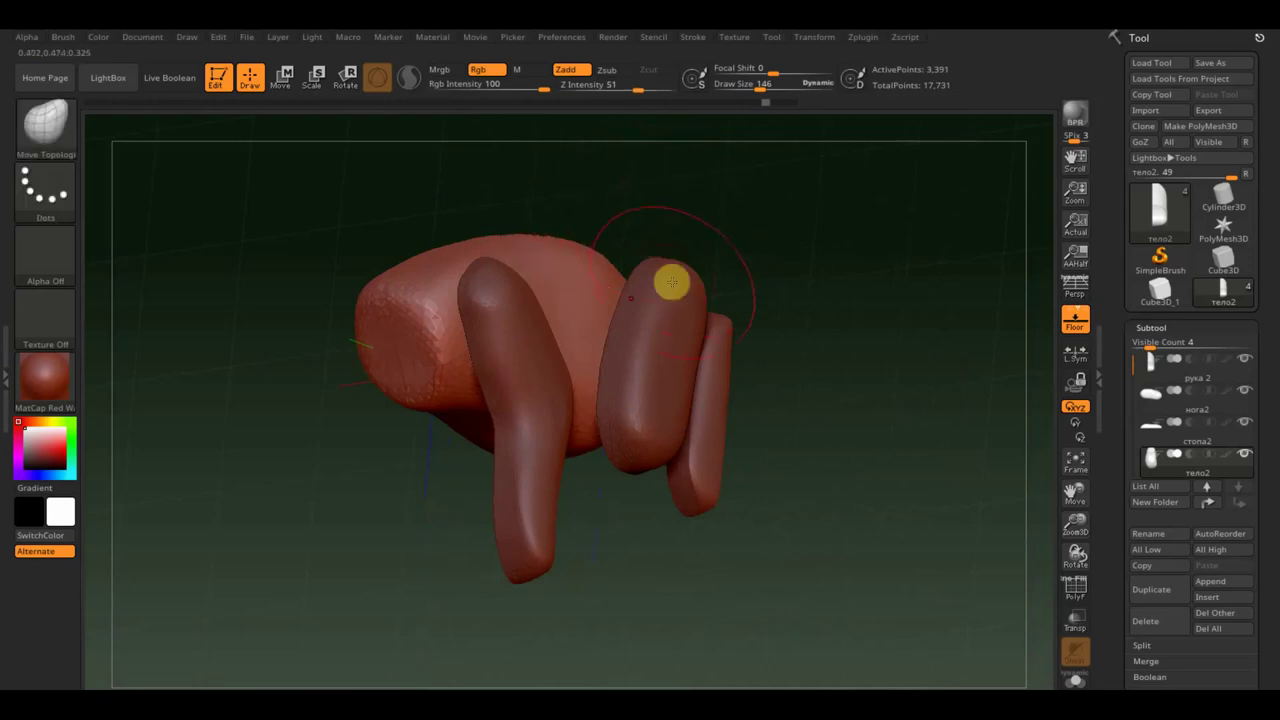
pyautogui.moveTo(837, 257)
pyautogui.mouseDown()
pyautogui.moveTo(720, 336)
pyautogui.moveTo(786, 354)
pyautogui.moveTo(503, 414)
pyautogui.mouseUp()
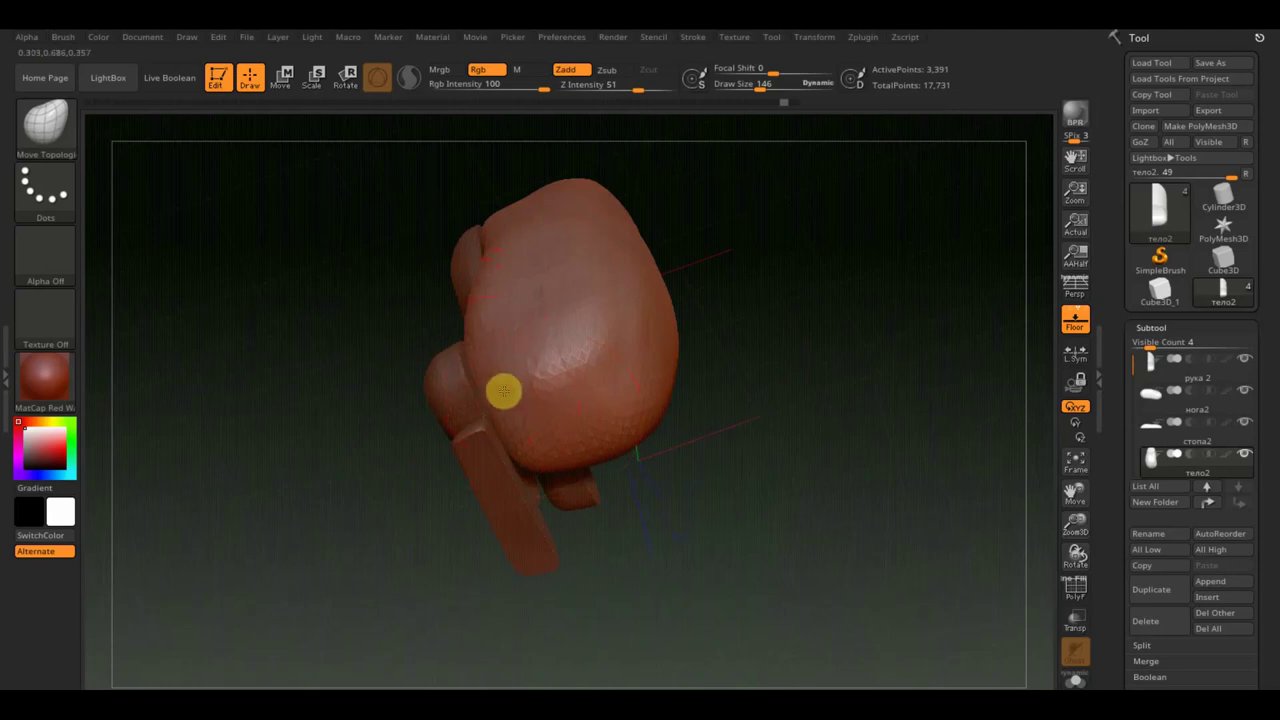
pyautogui.moveTo(389, 374)
pyautogui.mouseDown()
pyautogui.moveTo(352, 474)
pyautogui.moveTo(378, 447)
pyautogui.moveTo(357, 514)
pyautogui.mouseUp()
pyautogui.moveTo(517, 514); pyautogui.dragTo(503, 534)
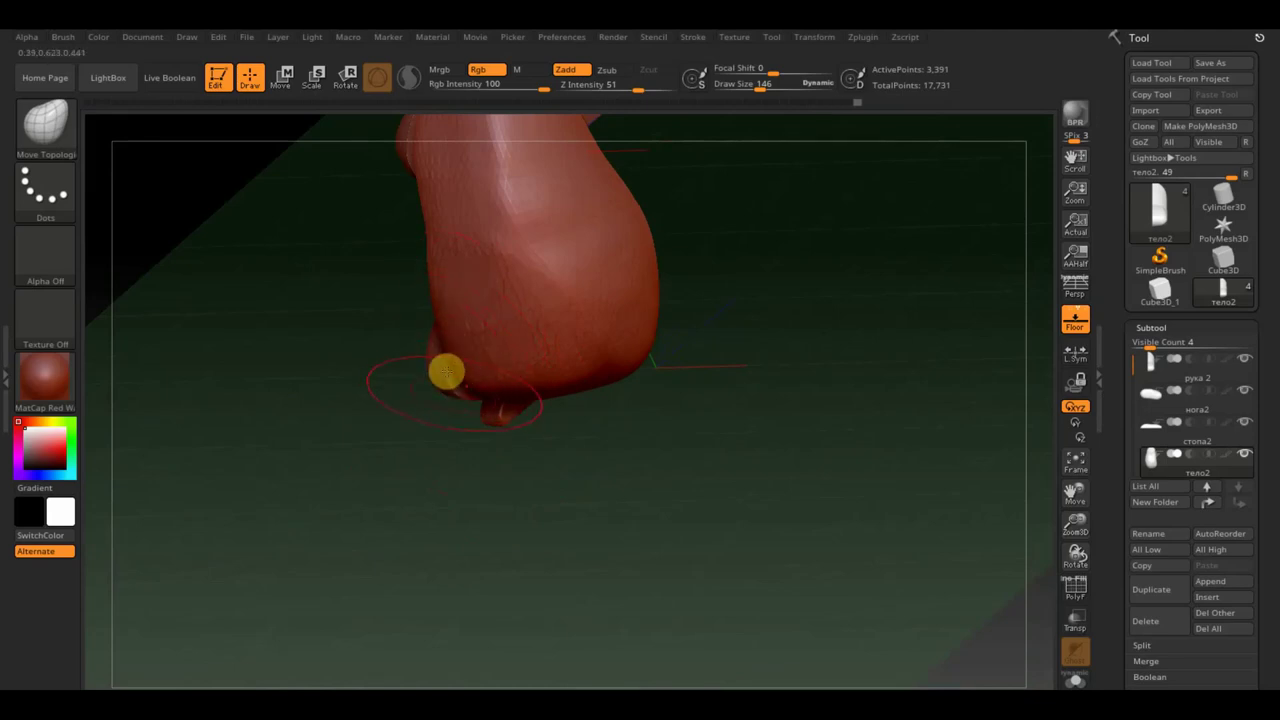
pyautogui.moveTo(403, 451); pyautogui.dragTo(415, 437)
pyautogui.moveTo(445, 338)
pyautogui.mouseDown()
pyautogui.moveTo(431, 335)
pyautogui.moveTo(366, 463)
pyautogui.mouseUp()
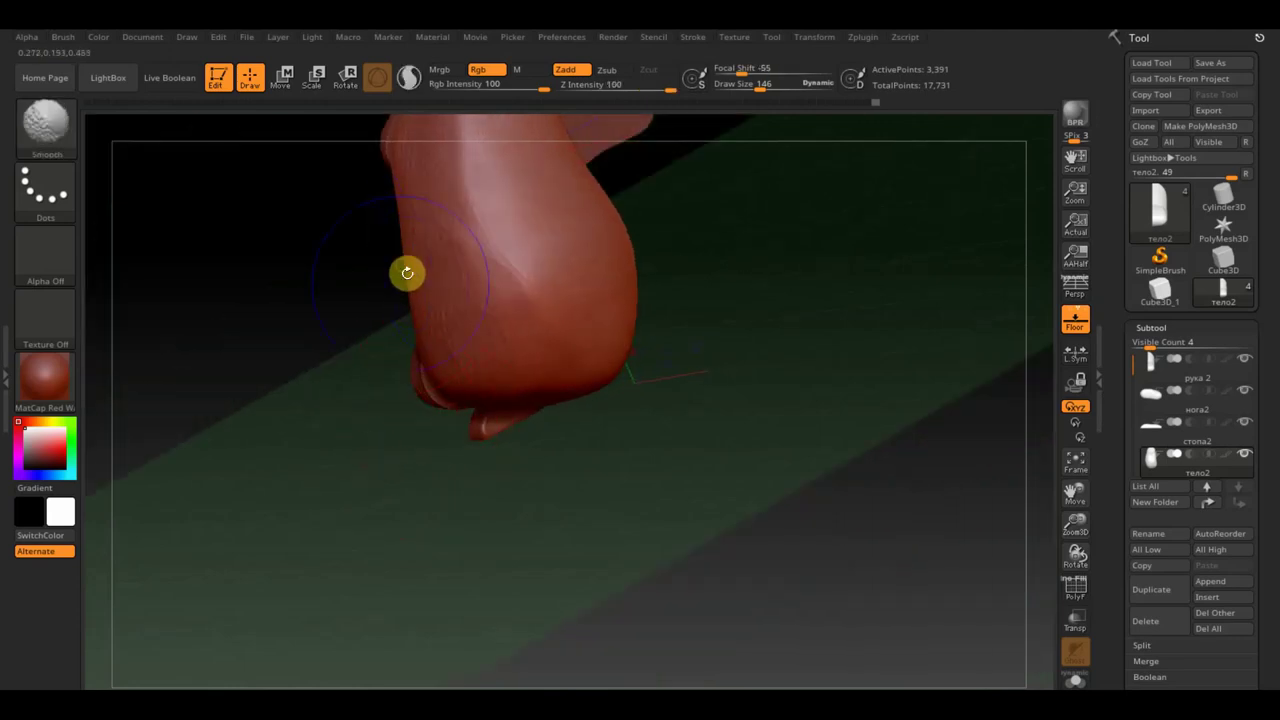
pyautogui.moveTo(518, 479)
pyautogui.mouseDown()
pyautogui.moveTo(660, 363)
pyautogui.moveTo(669, 388)
pyautogui.mouseUp()
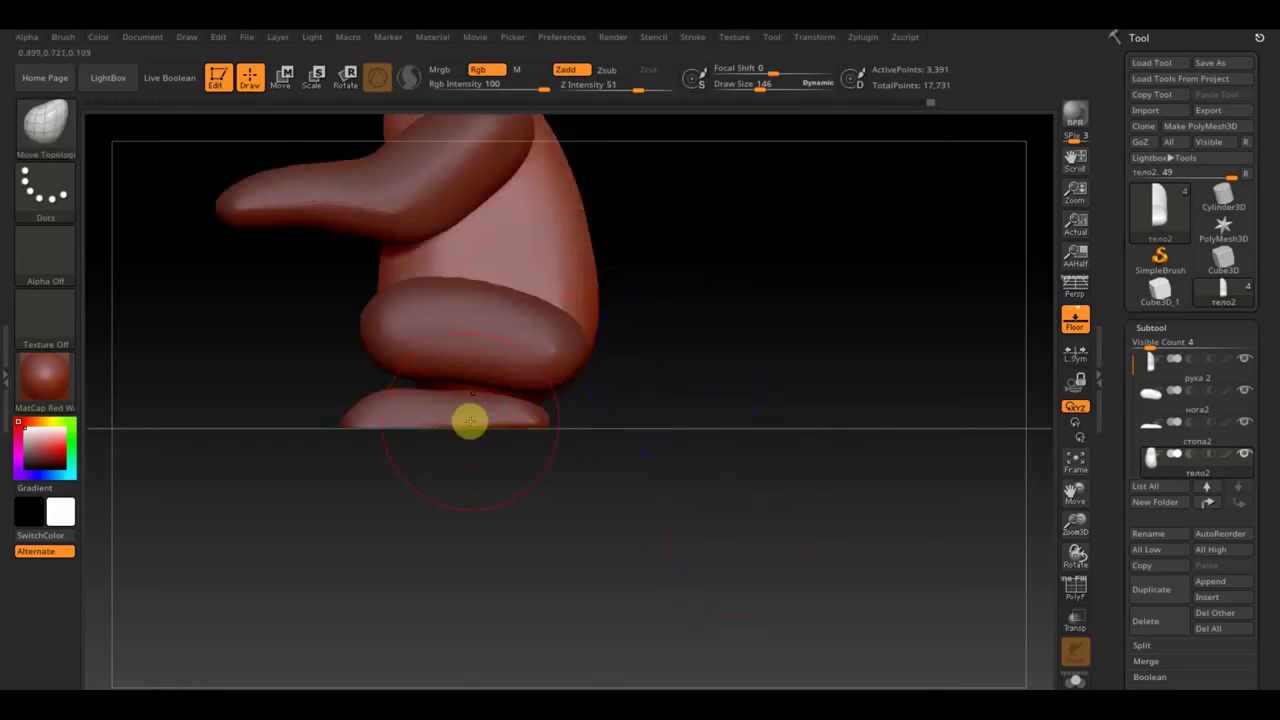
# Make the leg piece нога2 active with the reference photo overlaid, turning the view slightly
pyautogui.press('super')
pyautogui.press('super')
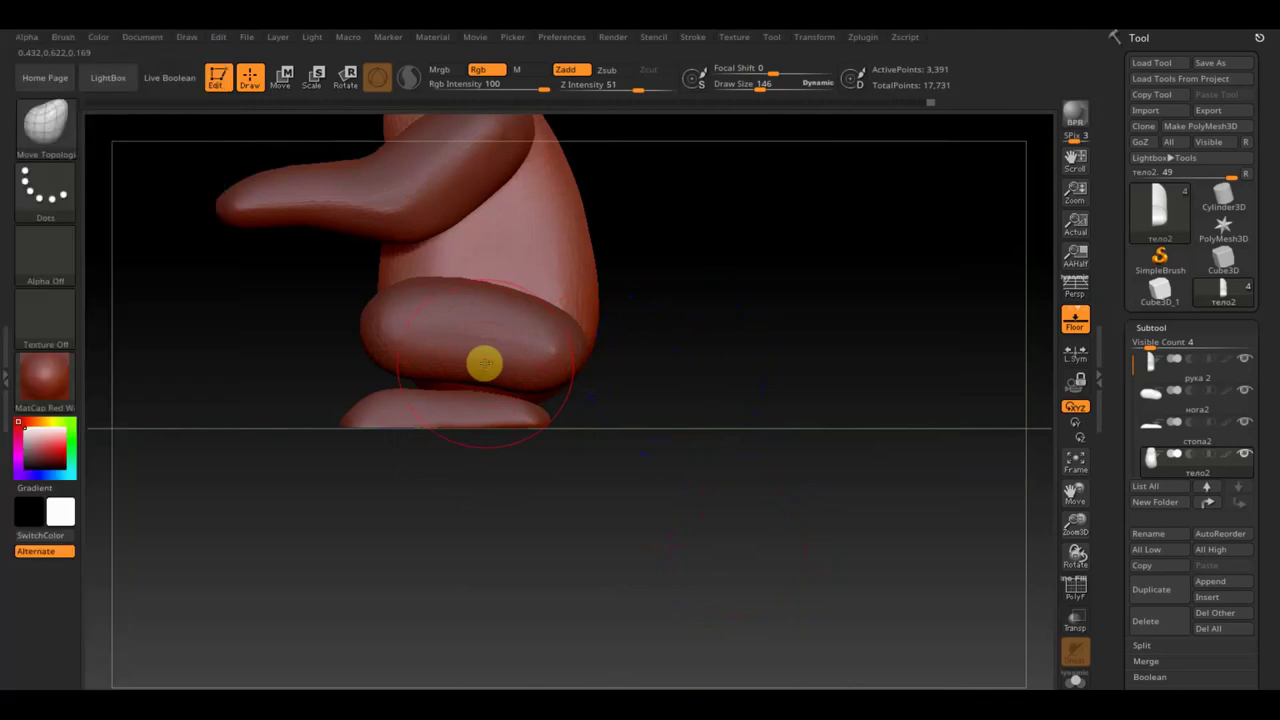
pyautogui.keyDown('alt'); pyautogui.click(483, 358); pyautogui.keyUp('alt')
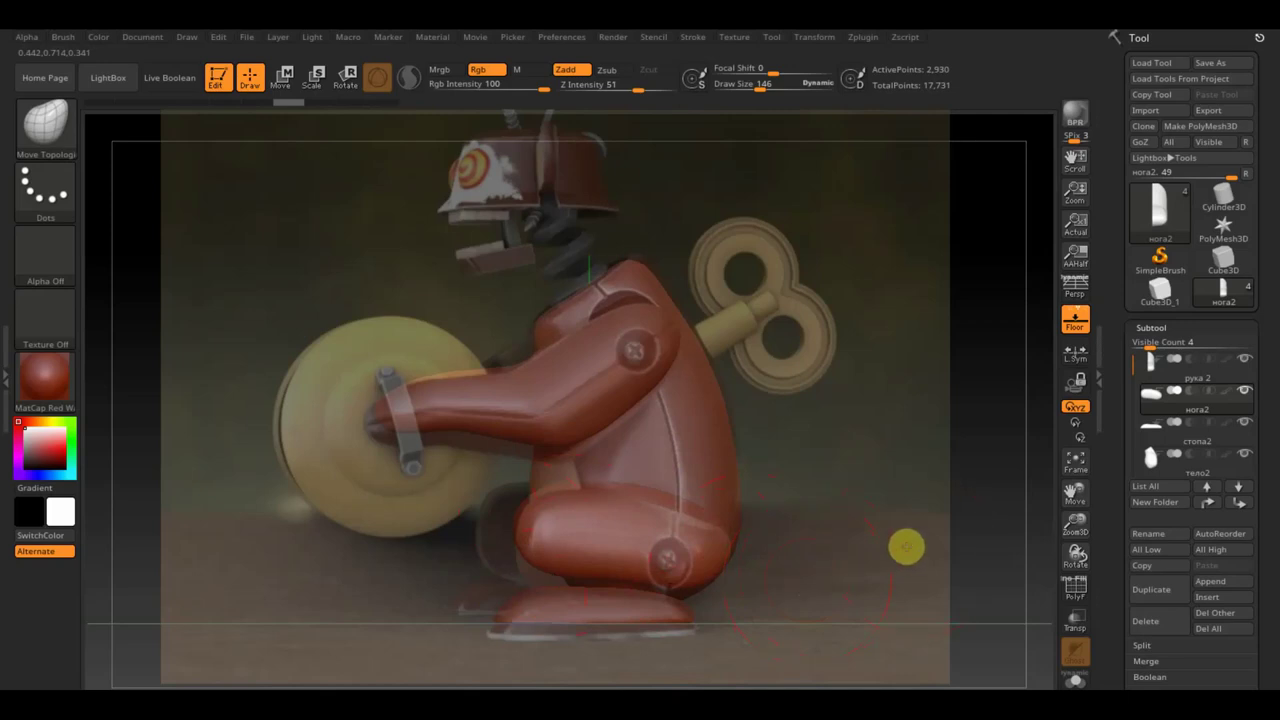
pyautogui.moveTo(906, 543); pyautogui.dragTo(908, 548)
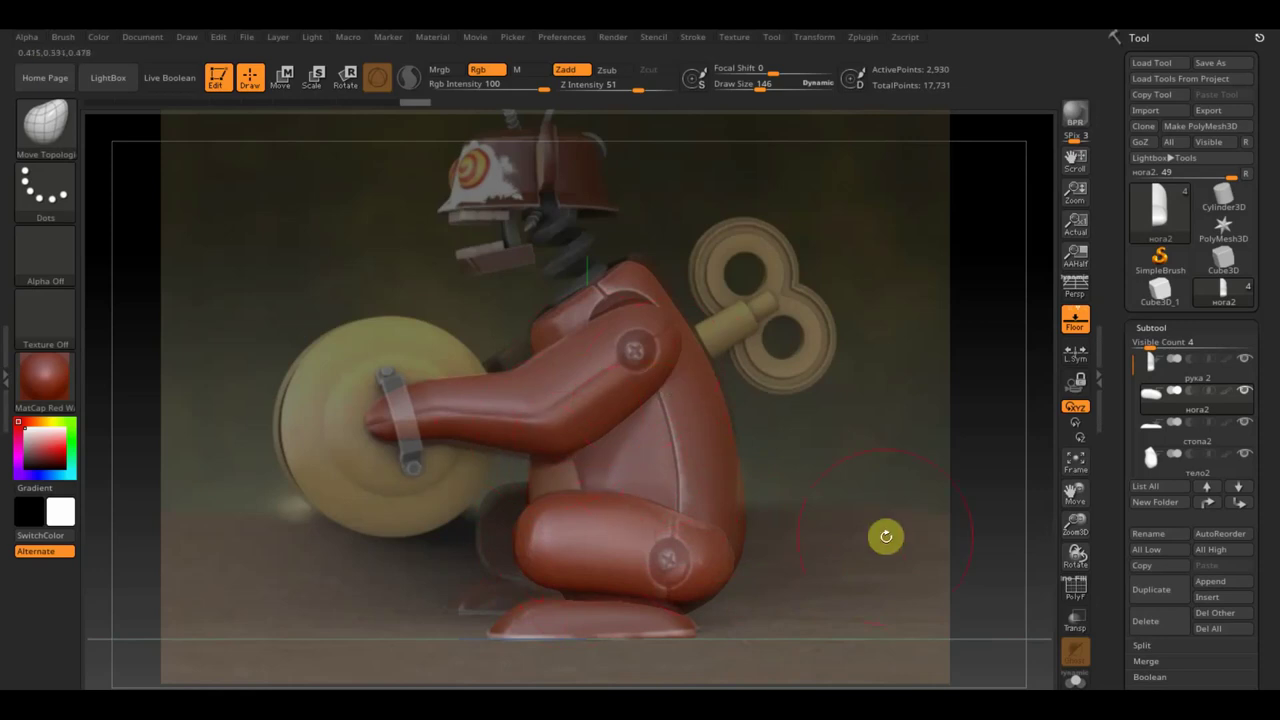
# Reselect body тело2, hide the reference photo with Shift+Z, and orbit to a side view
pyautogui.keyDown('alt'); pyautogui.click(729, 490); pyautogui.keyUp('alt')
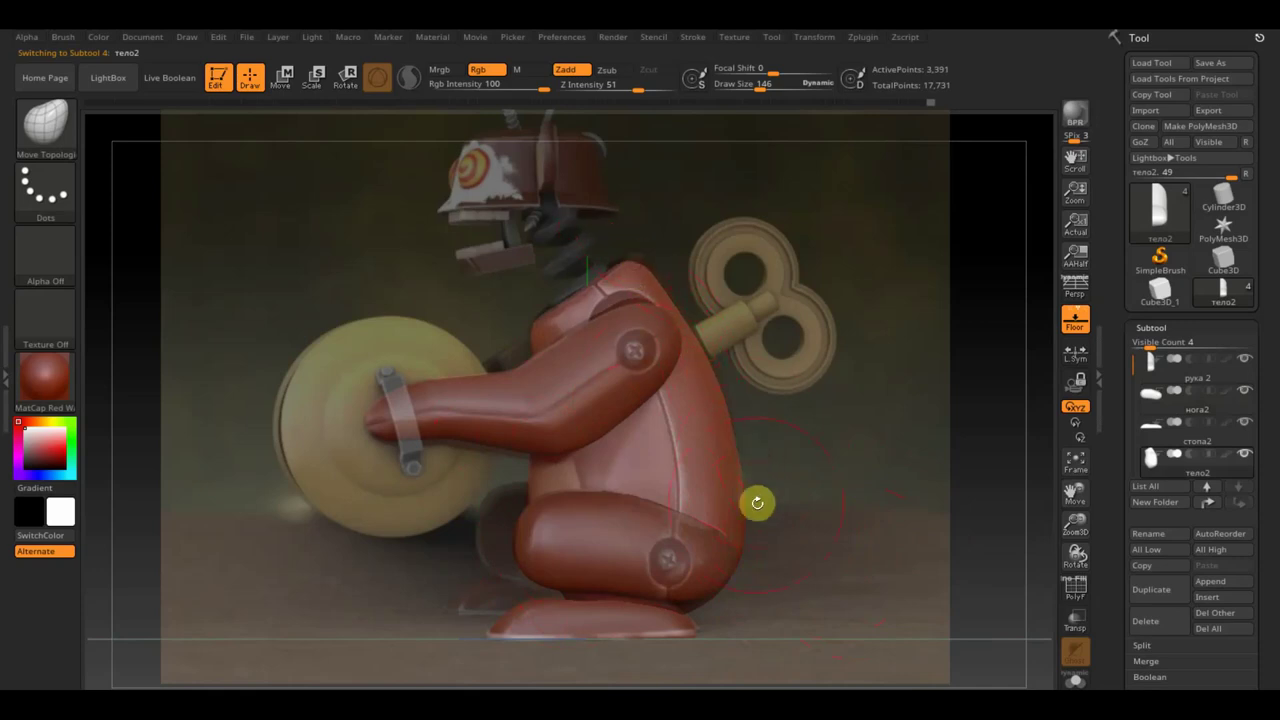
pyautogui.press('shift')
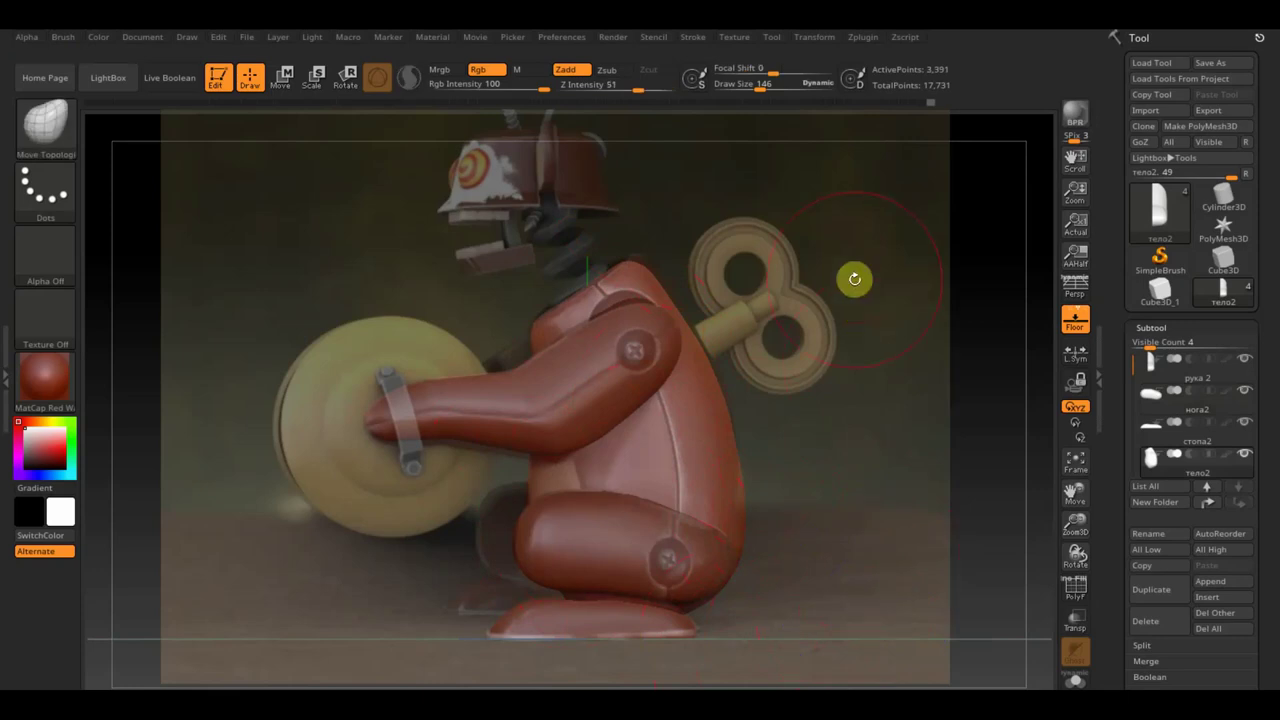
pyautogui.hotkey('shift', 'z')
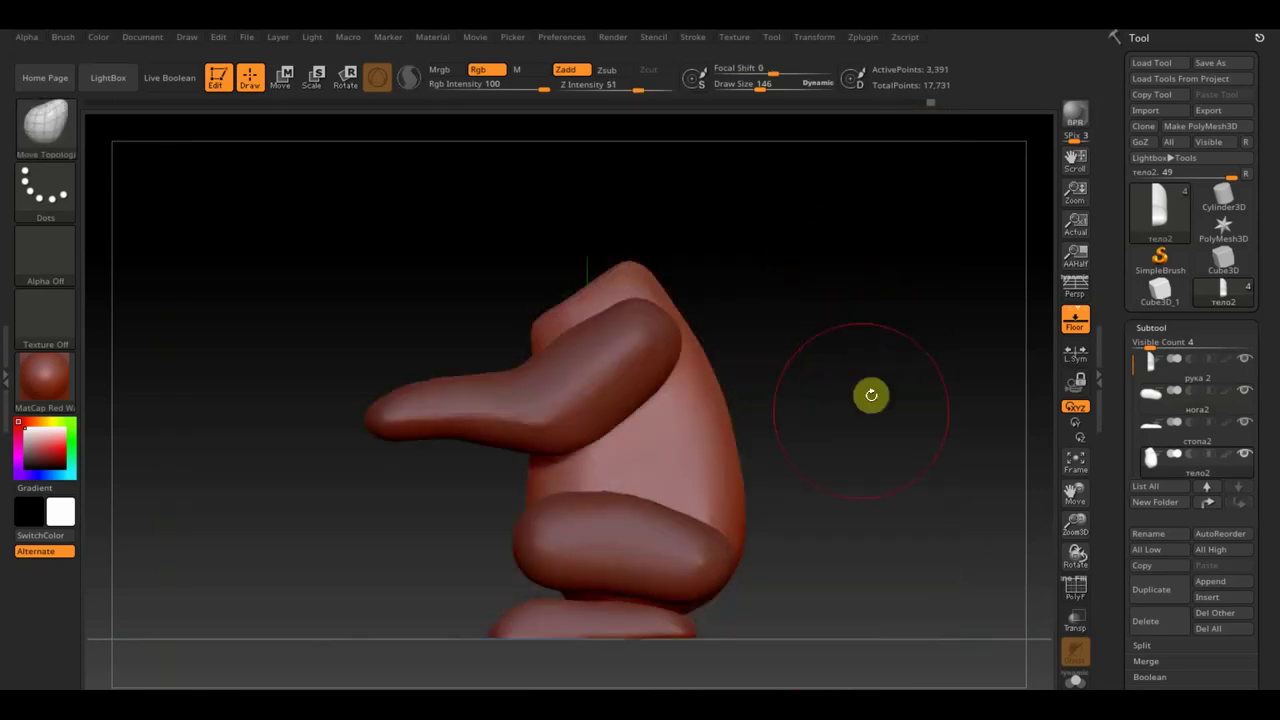
pyautogui.moveTo(863, 409); pyautogui.dragTo(951, 406)
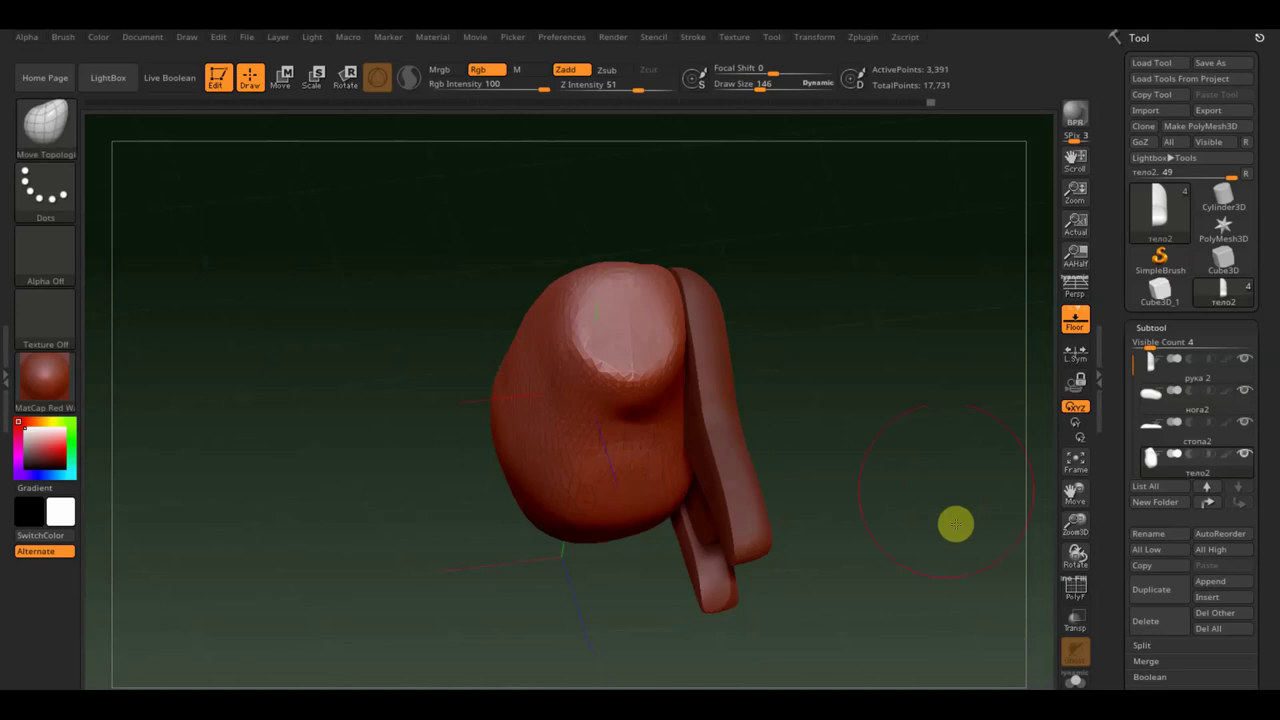
pyautogui.moveTo(955, 524); pyautogui.dragTo(911, 503)
pyautogui.moveTo(914, 403)
pyautogui.mouseDown()
pyautogui.moveTo(853, 546)
pyautogui.moveTo(826, 460)
pyautogui.mouseUp()
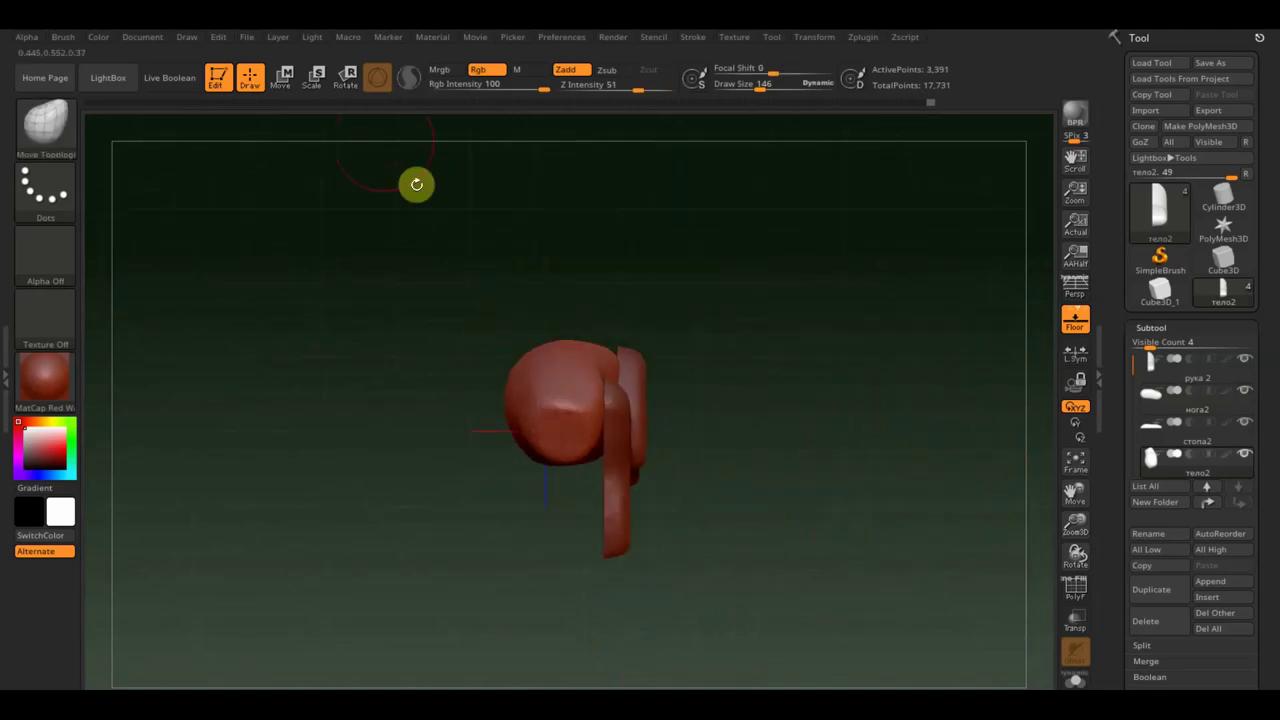
# Rotate the body about 180° around the view axis with the Move gizmo
pyautogui.click(282, 76)
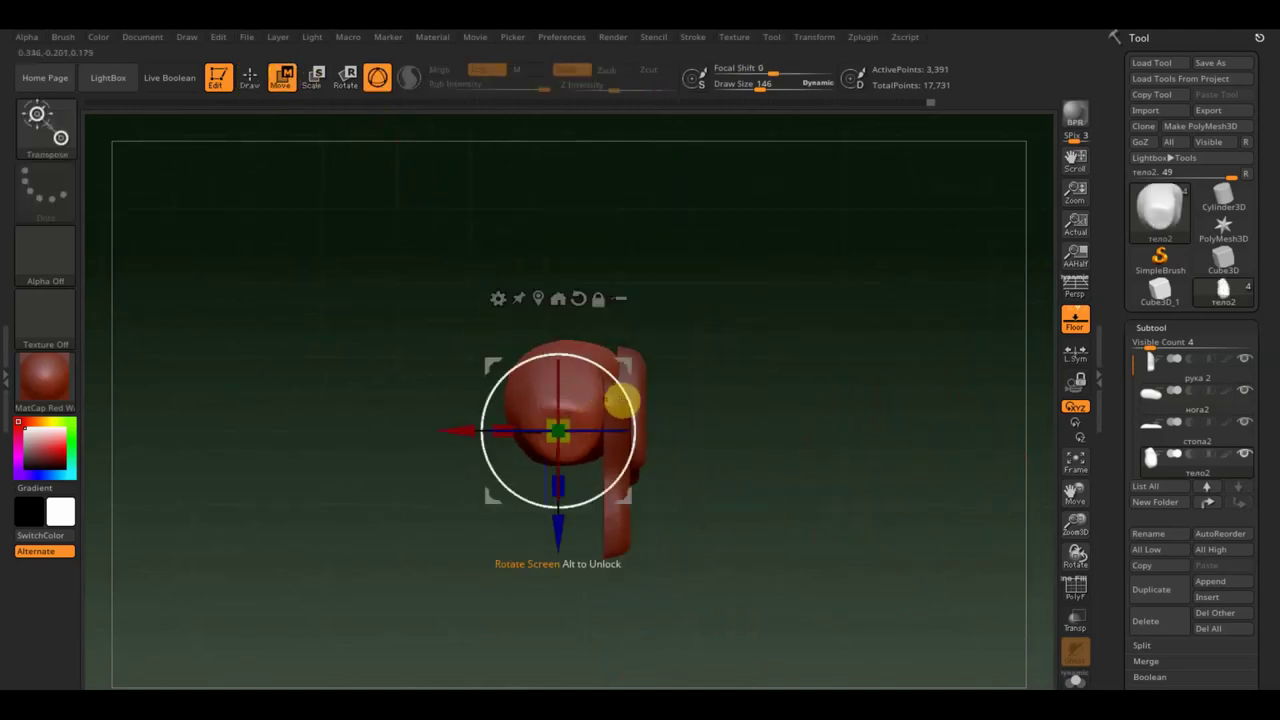
pyautogui.moveTo(624, 400); pyautogui.dragTo(481, 459)
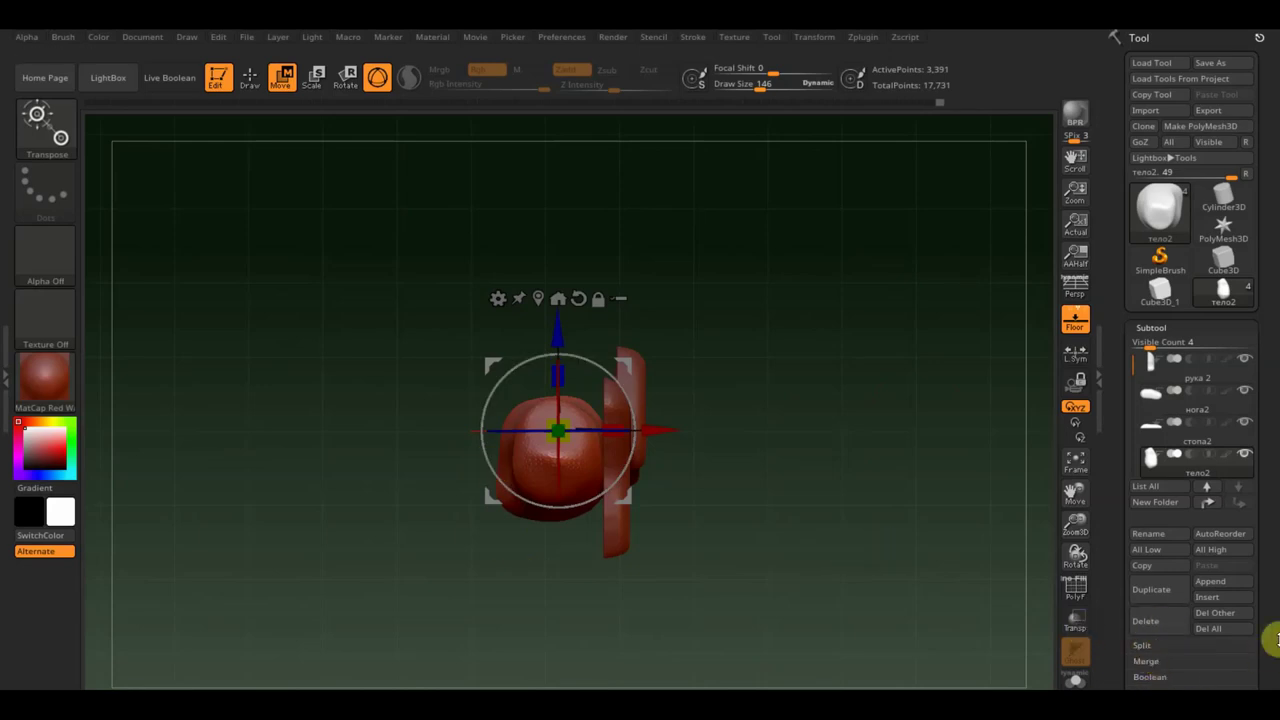
pyautogui.scroll(-2, 1257, 586)
pyautogui.scroll(-3, 1257, 586)
pyautogui.moveTo(1159, 617); pyautogui.dragTo(1205, 487)
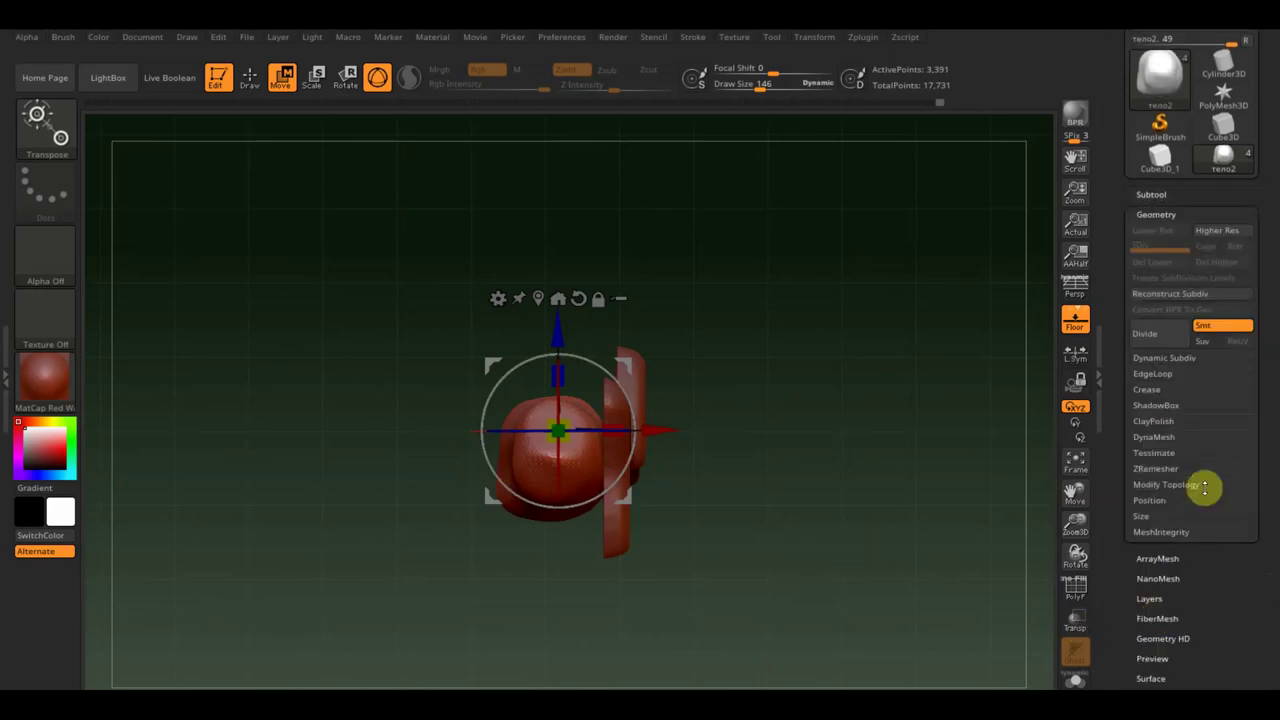
# Mirror And Weld the body to 3,805 points, then select and rotate the arm рука 2
pyautogui.click(1166, 484)
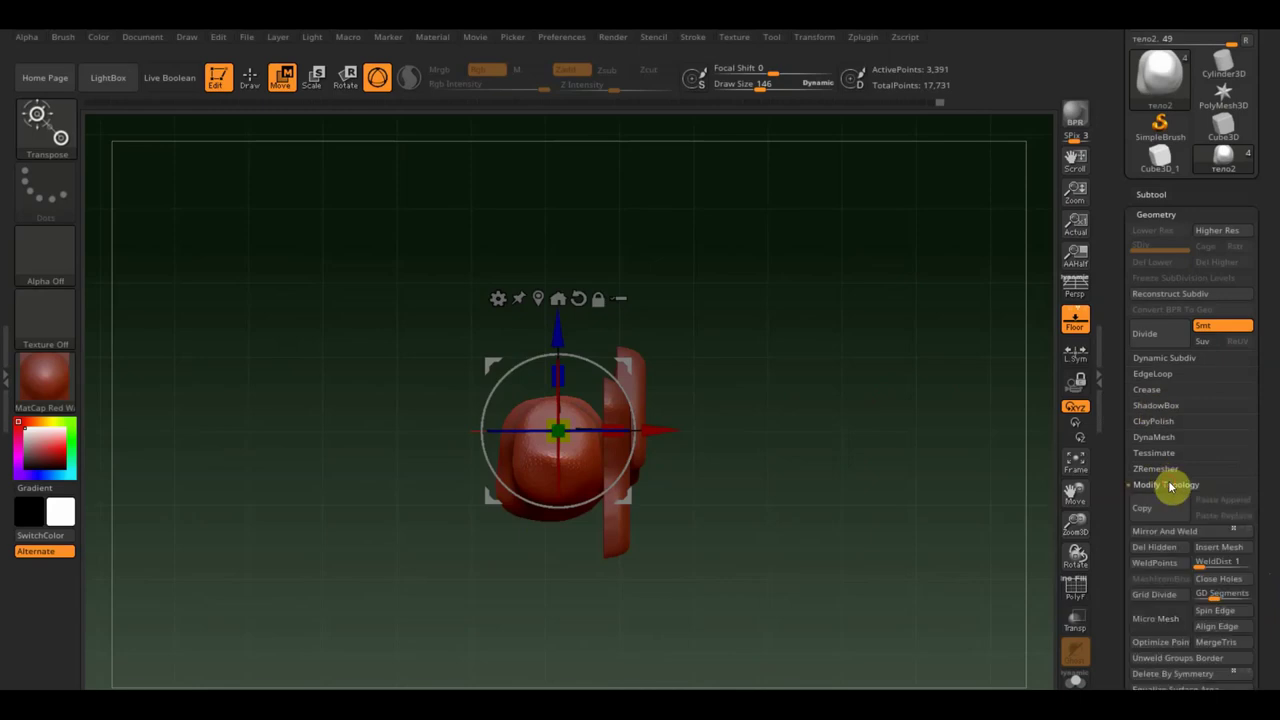
pyautogui.click(1178, 533)
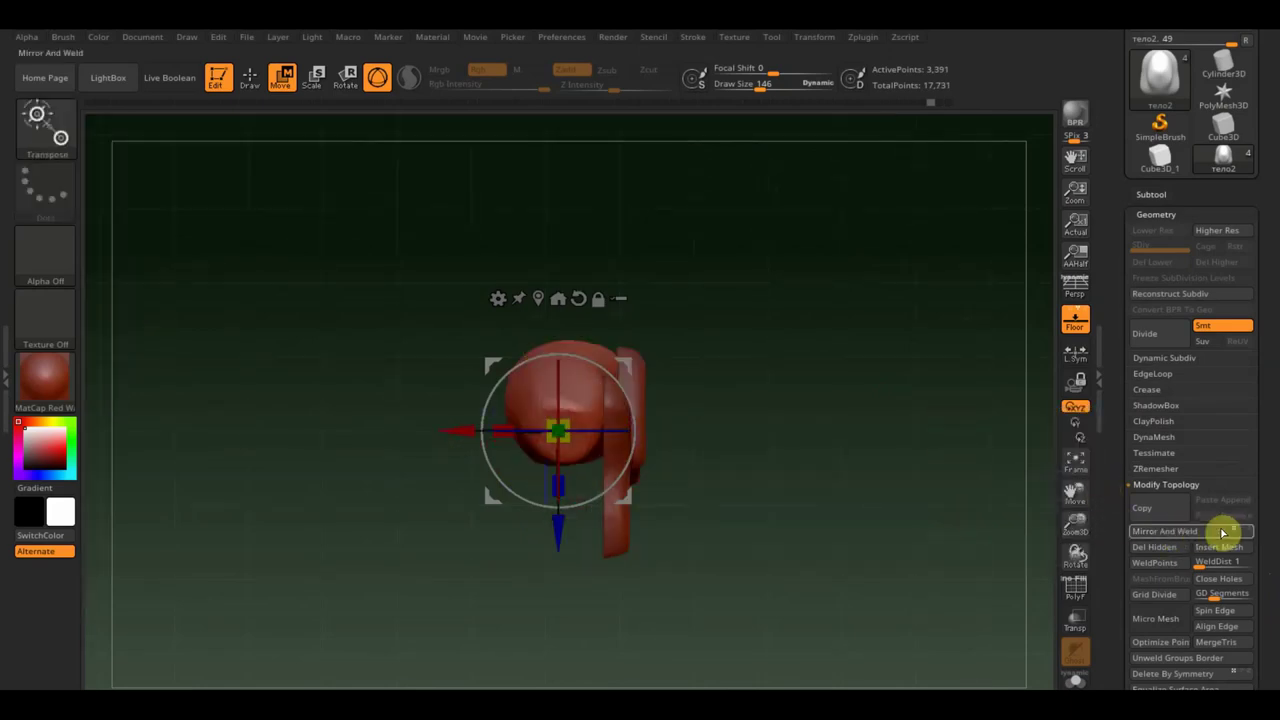
pyautogui.click(1178, 533)
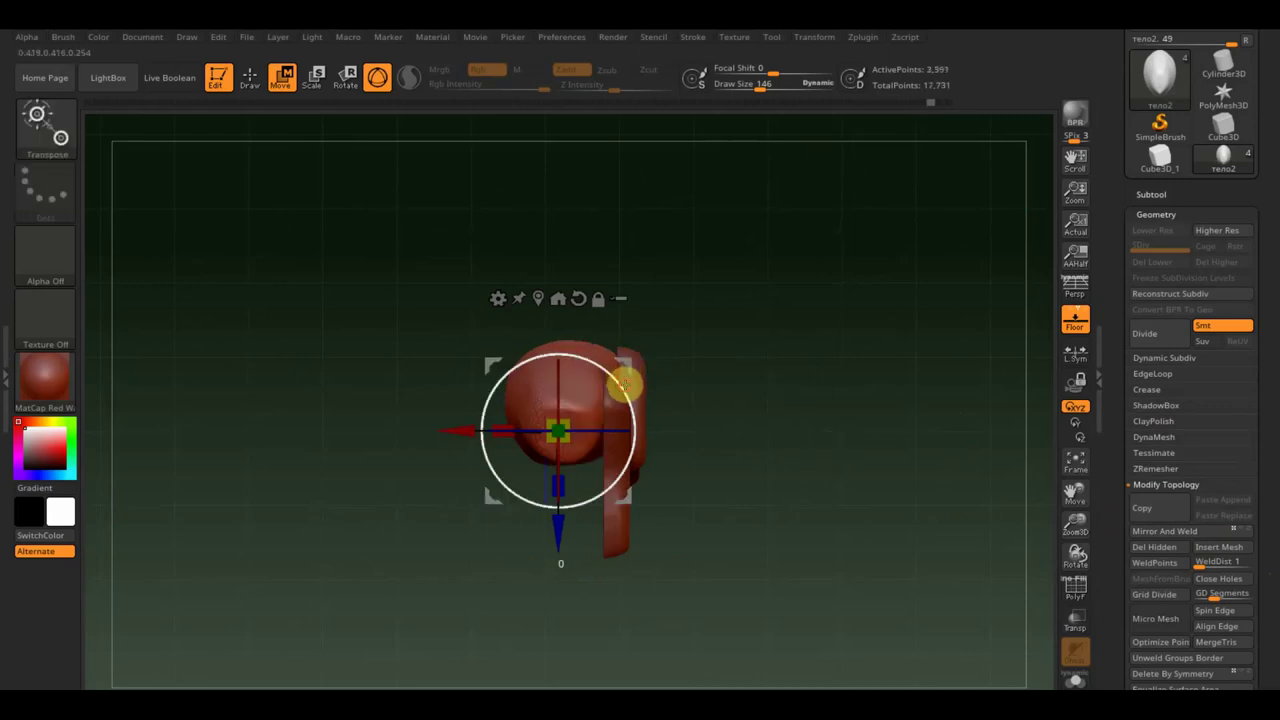
pyautogui.moveTo(622, 383); pyautogui.dragTo(469, 490)
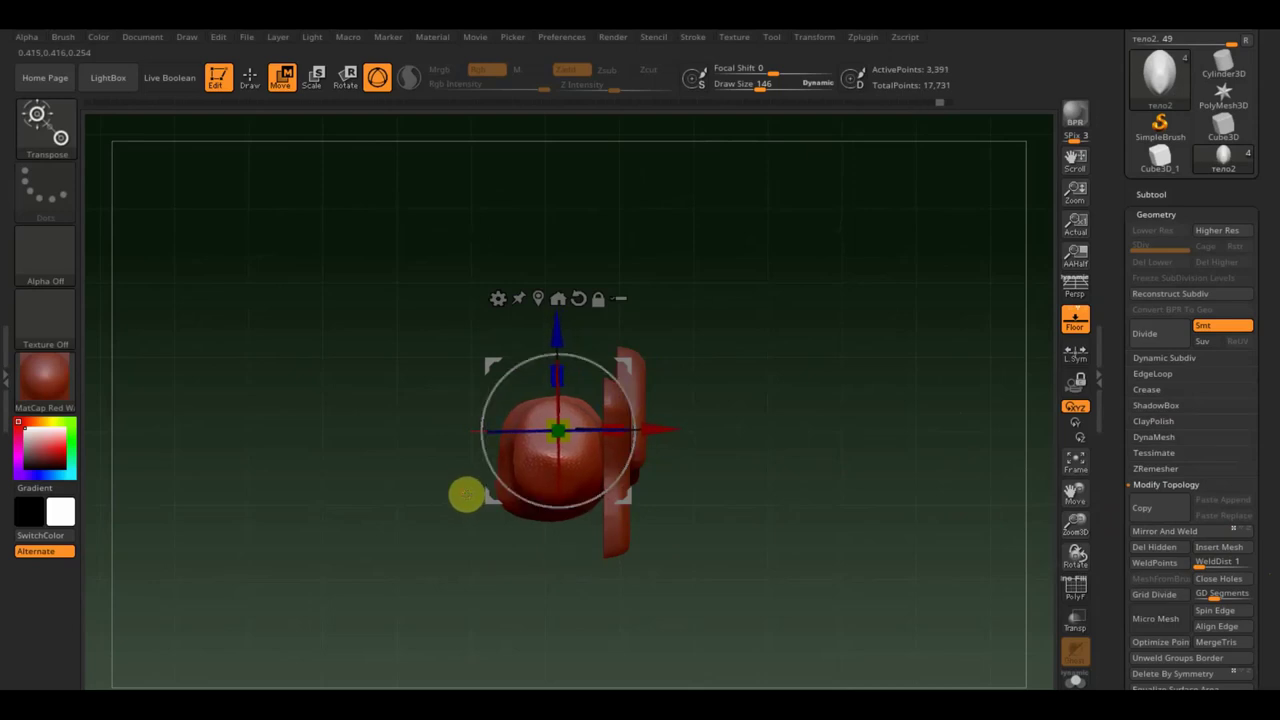
pyautogui.moveTo(666, 433); pyautogui.dragTo(664, 433)
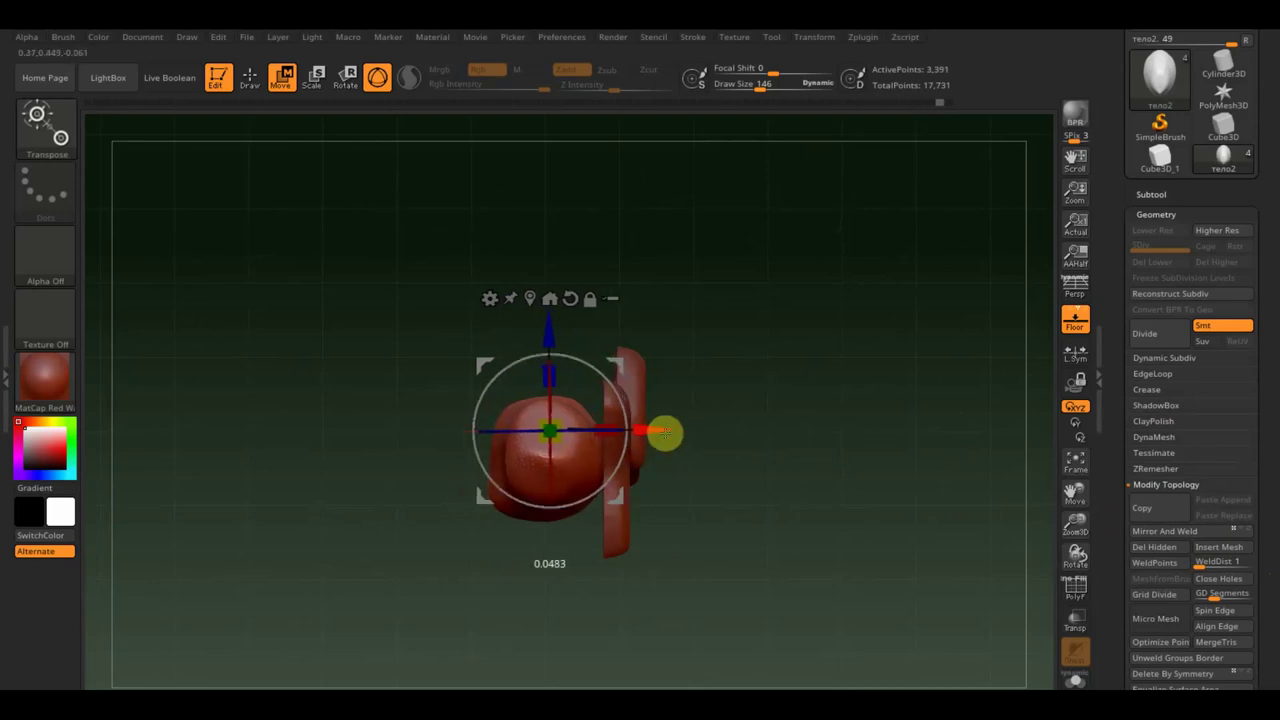
pyautogui.click(1197, 534)
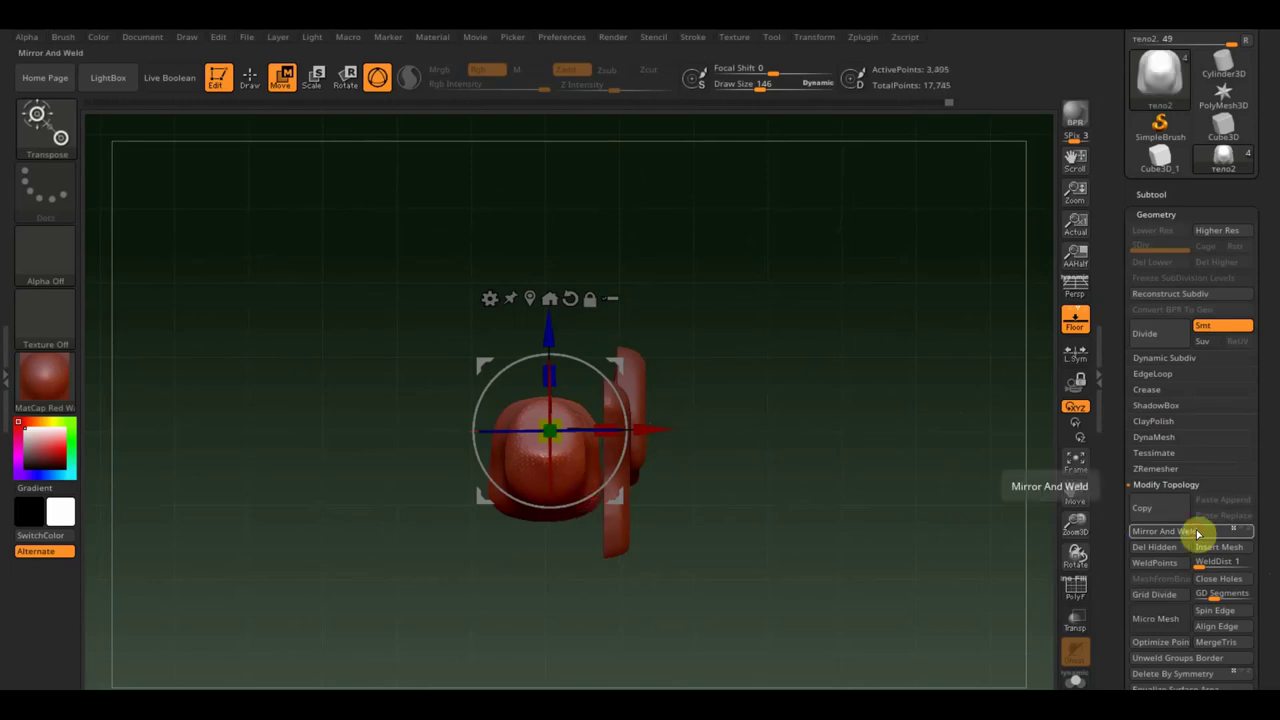
pyautogui.keyDown('alt'); pyautogui.click(627, 537); pyautogui.keyUp('alt')
pyautogui.moveTo(683, 514)
pyautogui.mouseDown()
pyautogui.moveTo(691, 503)
pyautogui.moveTo(646, 434)
pyautogui.moveTo(489, 400)
pyautogui.moveTo(440, 520)
pyautogui.moveTo(460, 557)
pyautogui.mouseUp()
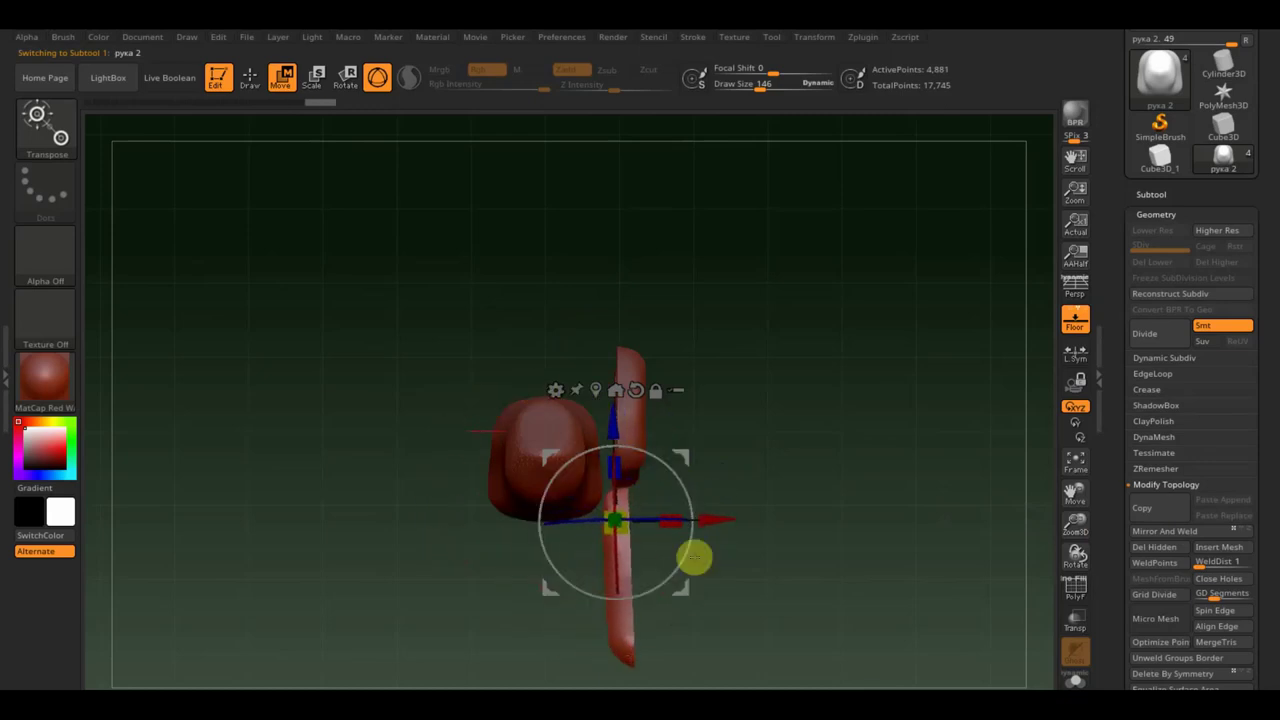
# Place the arm beside the body, mirror it into two arms, then turn leg нога2 about 177°
pyautogui.moveTo(613, 432); pyautogui.dragTo(608, 292)
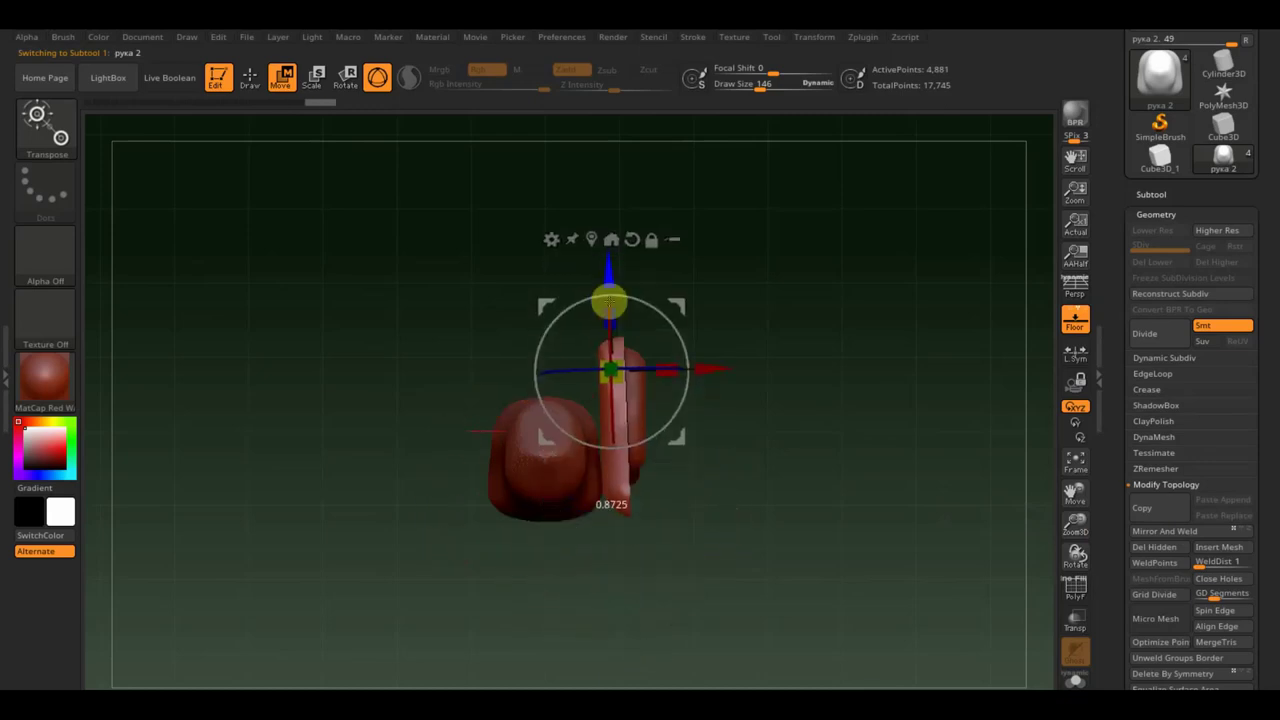
pyautogui.moveTo(711, 348)
pyautogui.mouseDown()
pyautogui.moveTo(666, 377)
pyautogui.moveTo(599, 383)
pyautogui.mouseUp()
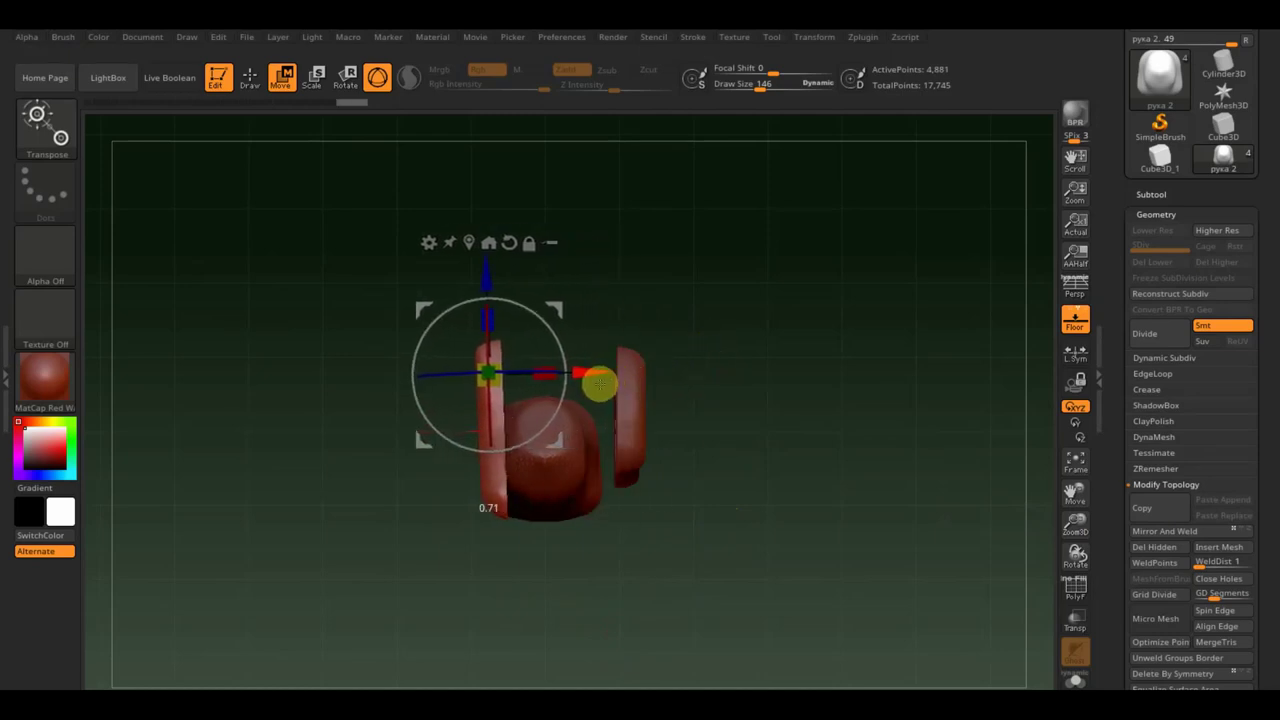
pyautogui.moveTo(495, 275); pyautogui.dragTo(487, 253)
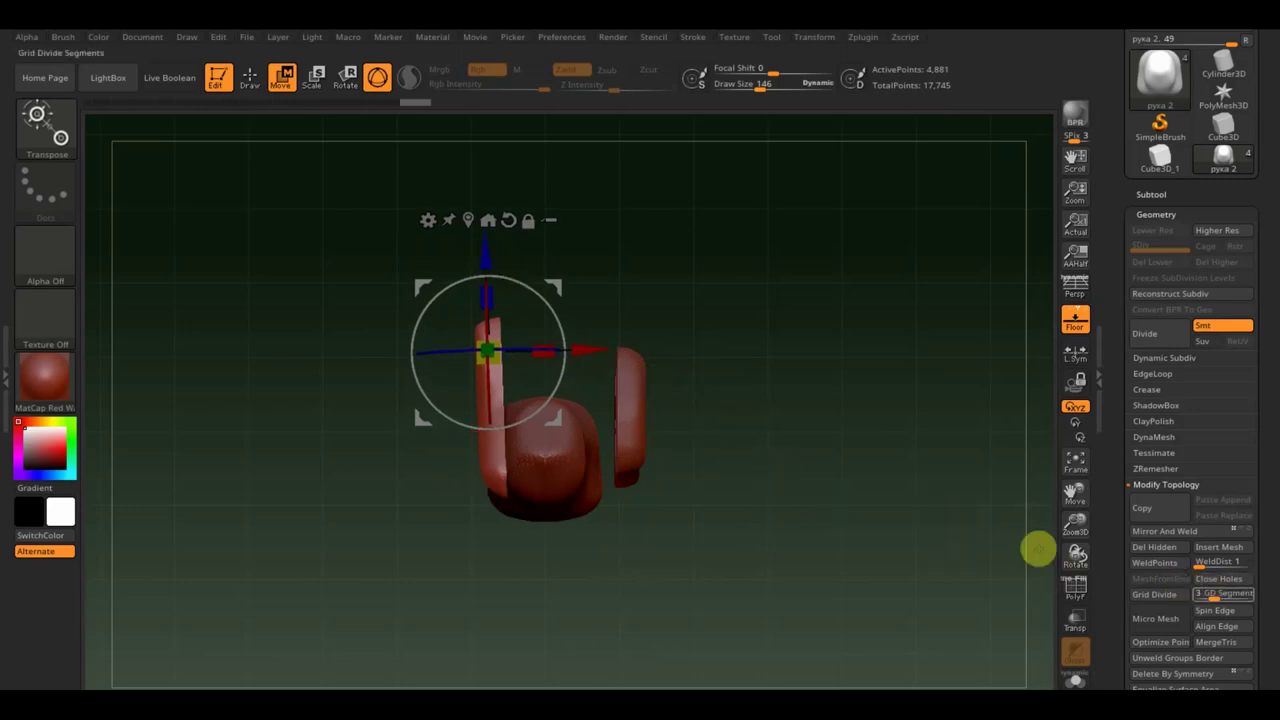
pyautogui.click(1176, 531)
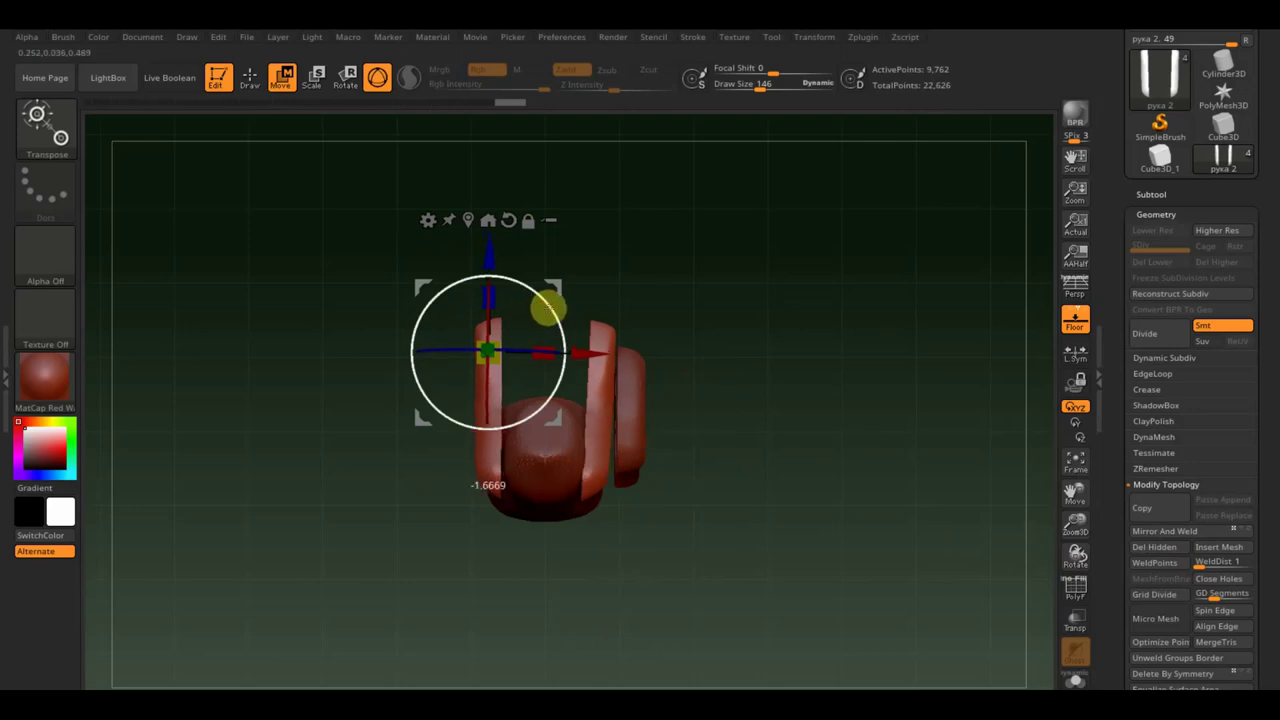
pyautogui.click(1166, 531)
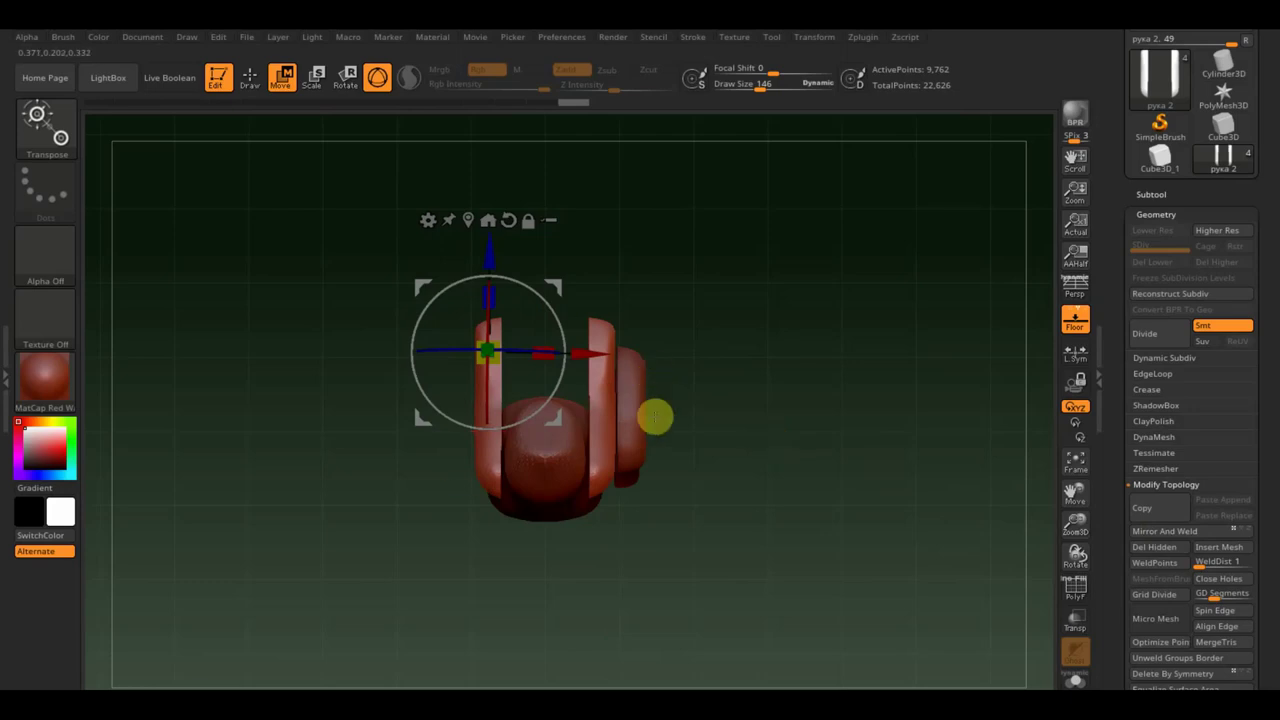
pyautogui.click(648, 417)
pyautogui.moveTo(543, 420)
pyautogui.mouseDown()
pyautogui.moveTo(545, 395)
pyautogui.moveTo(298, 430)
pyautogui.mouseUp()
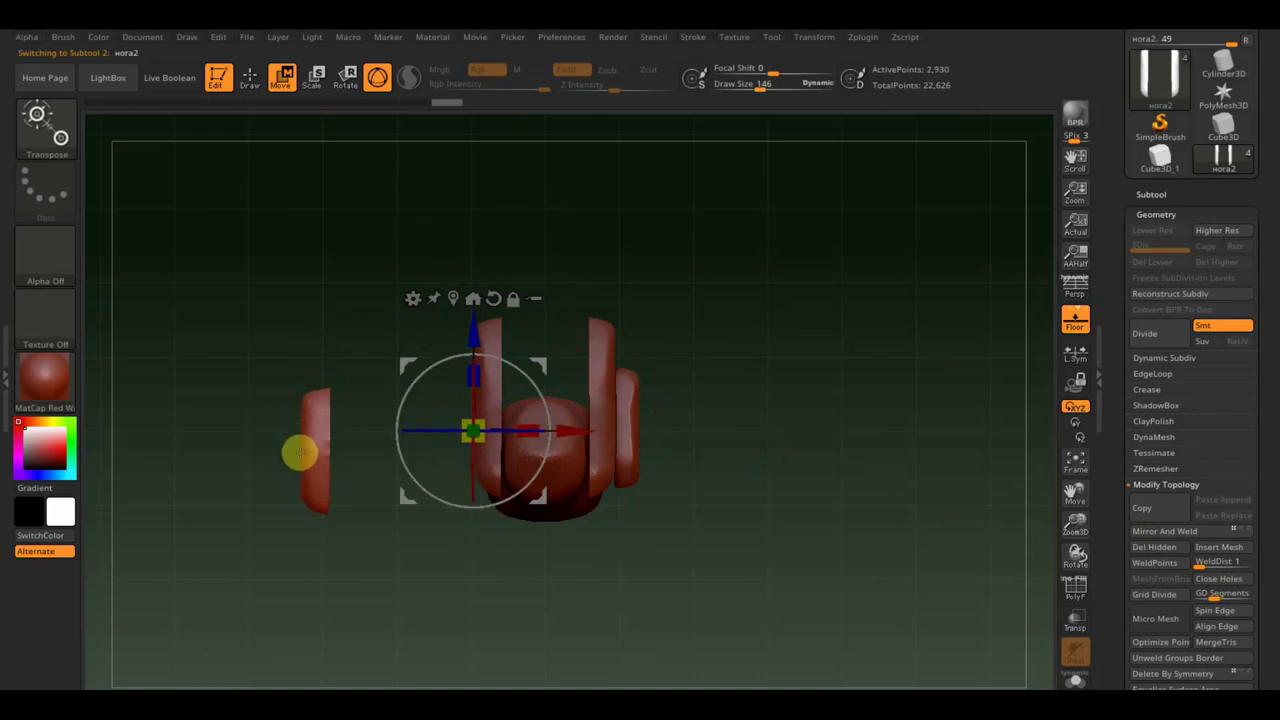
# Shift нога2 right, mirror and weld it, then move рука 2 down and right
pyautogui.moveTo(586, 429); pyautogui.dragTo(741, 447)
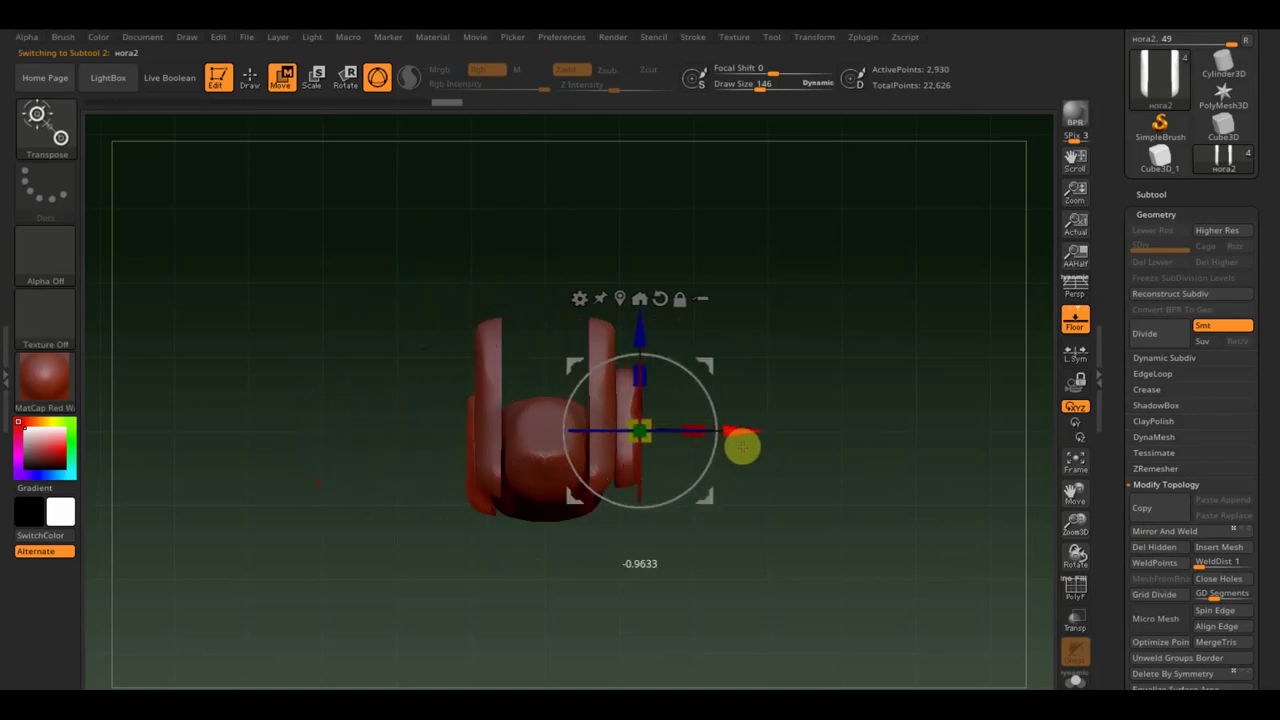
pyautogui.click(1170, 533)
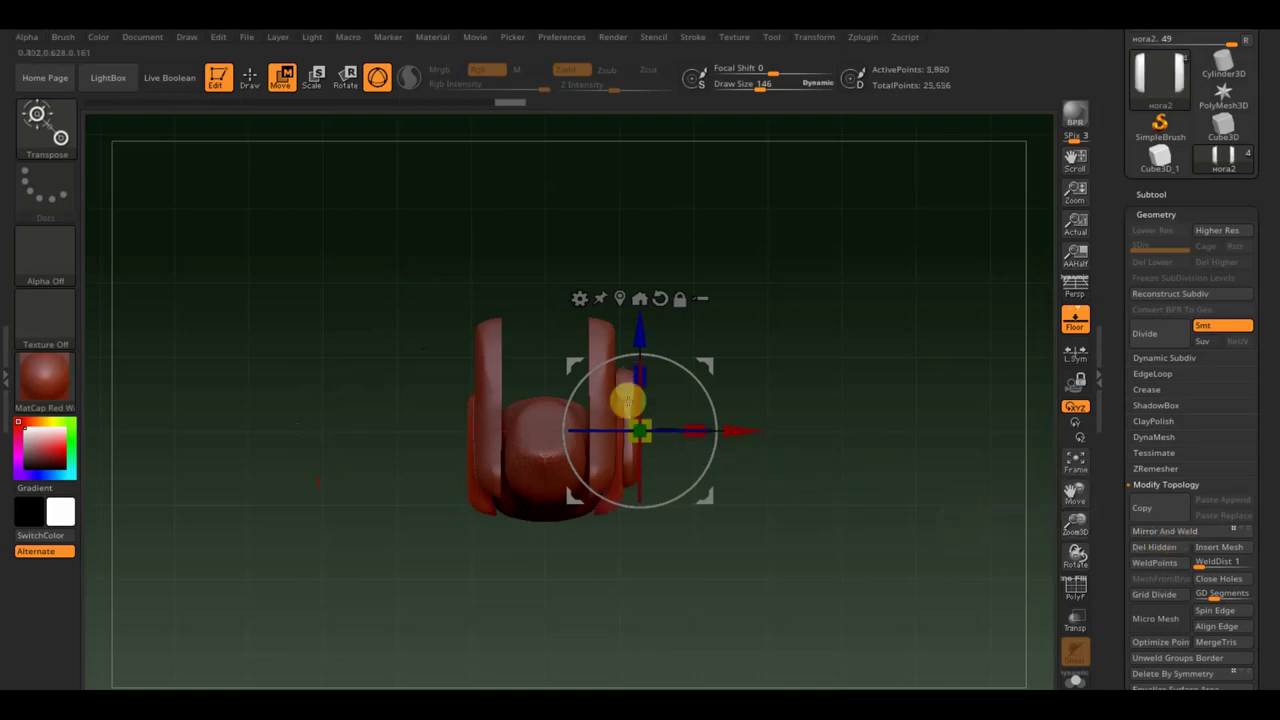
pyautogui.keyDown('alt'); pyautogui.click(495, 440); pyautogui.keyUp('alt')
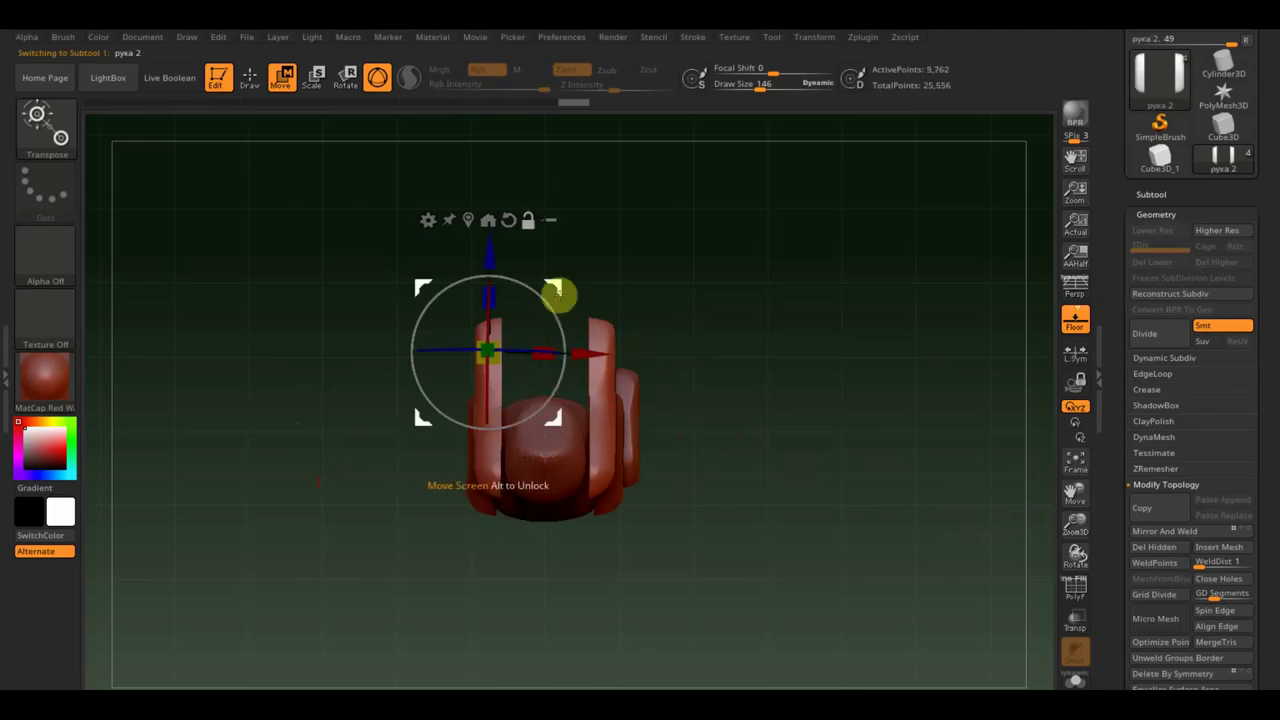
pyautogui.click(581, 325)
pyautogui.moveTo(581, 325)
pyautogui.mouseDown()
pyautogui.moveTo(611, 377)
pyautogui.moveTo(594, 406)
pyautogui.moveTo(591, 543)
pyautogui.moveTo(475, 577)
pyautogui.mouseUp()
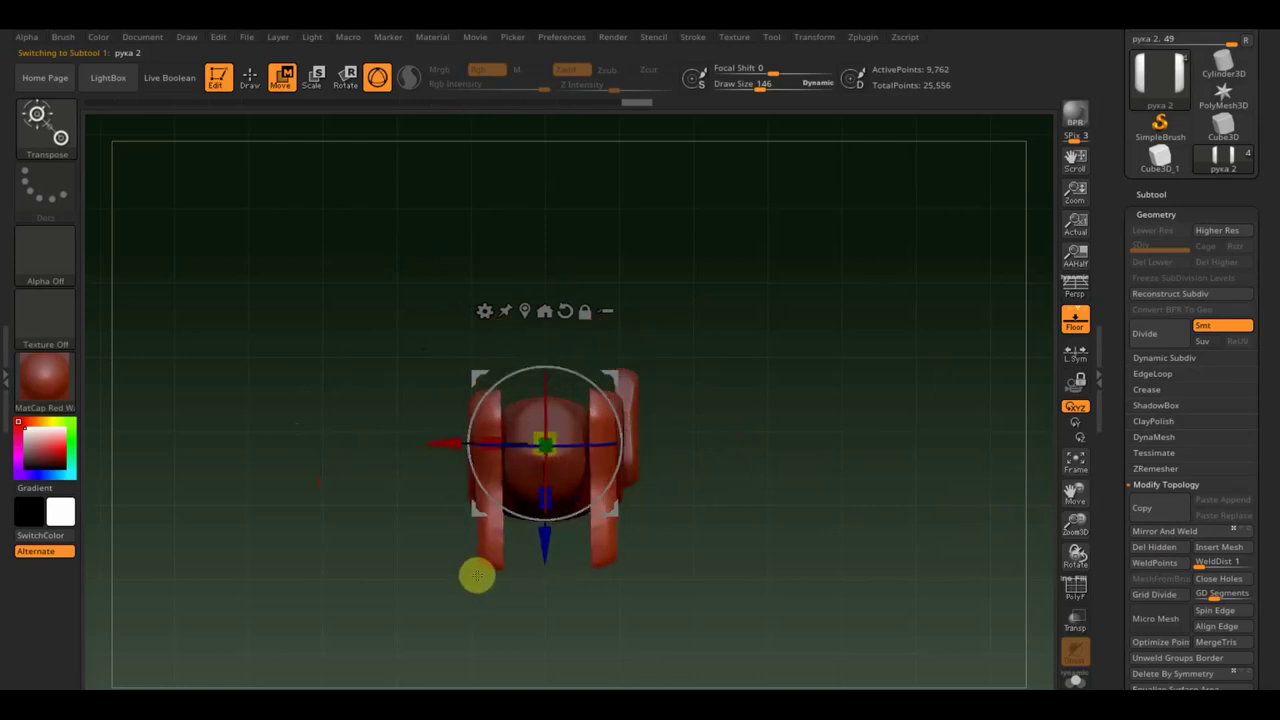
pyautogui.moveTo(937, 447)
pyautogui.mouseDown()
pyautogui.moveTo(873, 458)
pyautogui.moveTo(889, 317)
pyautogui.moveTo(874, 357)
pyautogui.mouseUp()
# Slide нога2 left, lower it slightly and rotate it about 176°
pyautogui.keyDown('alt'); pyautogui.click(613, 544); pyautogui.keyUp('alt')
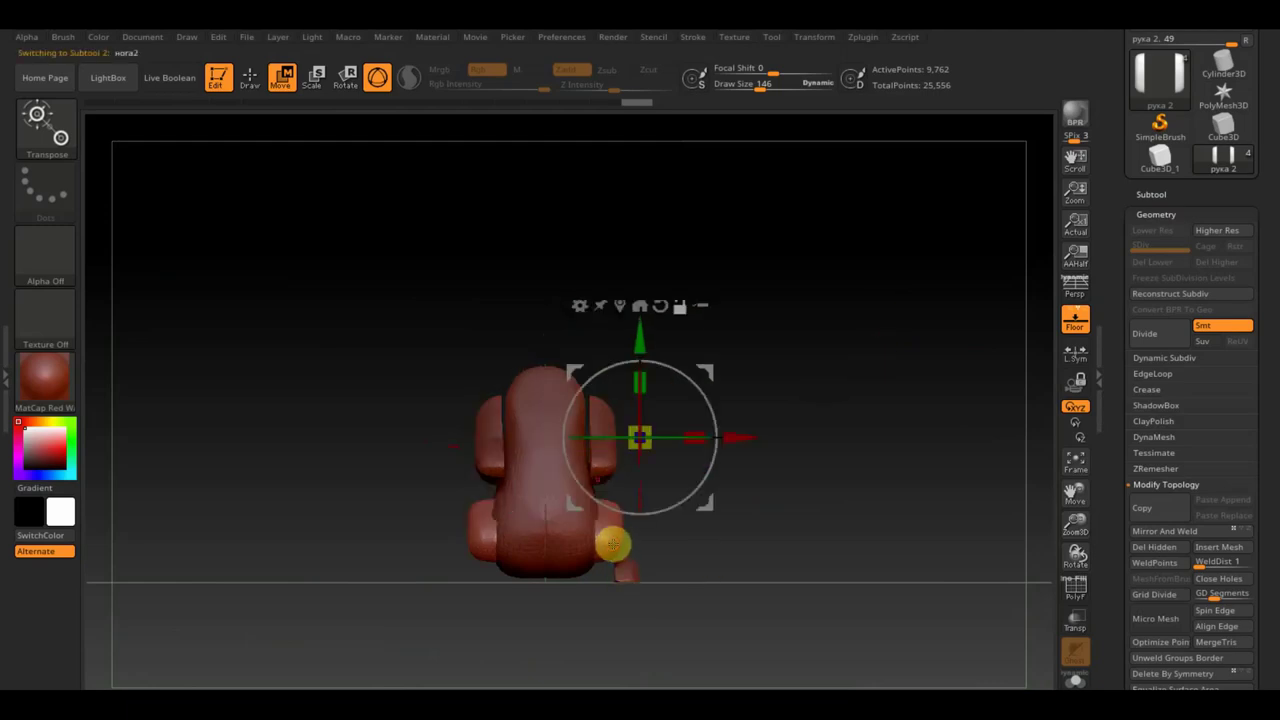
pyautogui.moveTo(817, 483)
pyautogui.mouseDown()
pyautogui.moveTo(837, 671)
pyautogui.moveTo(866, 666)
pyautogui.mouseUp()
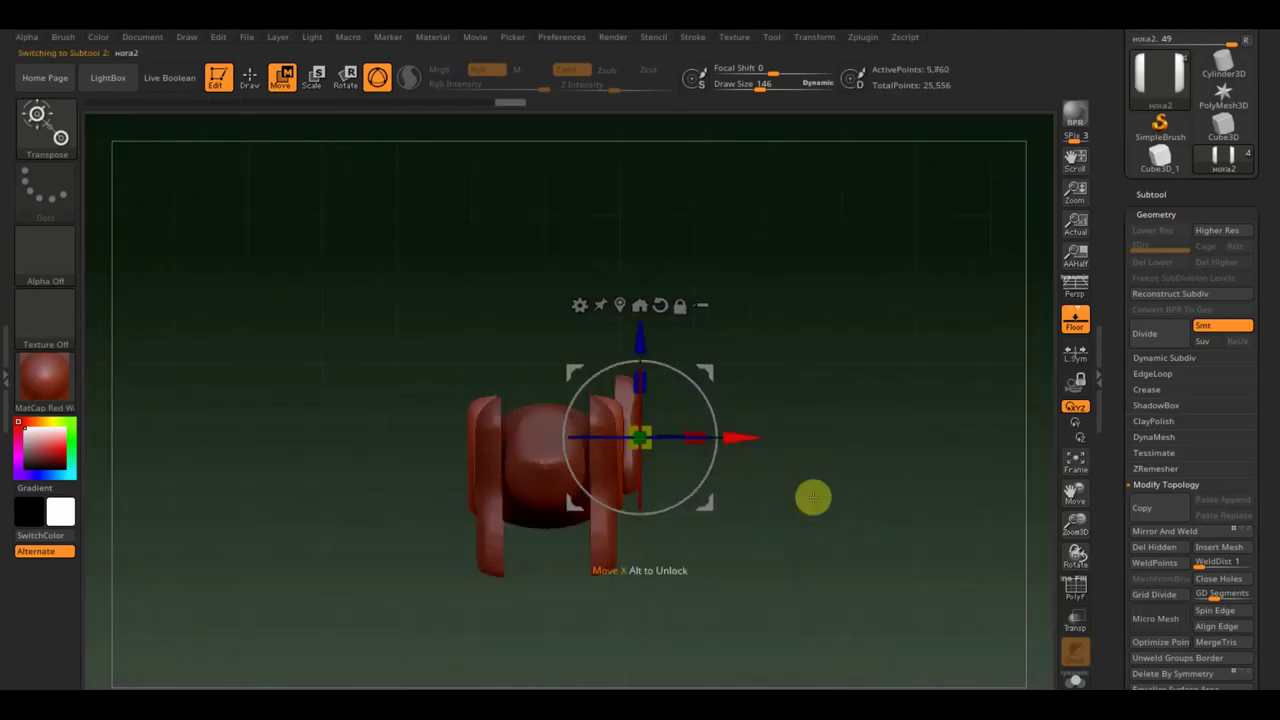
pyautogui.moveTo(741, 437); pyautogui.dragTo(652, 460)
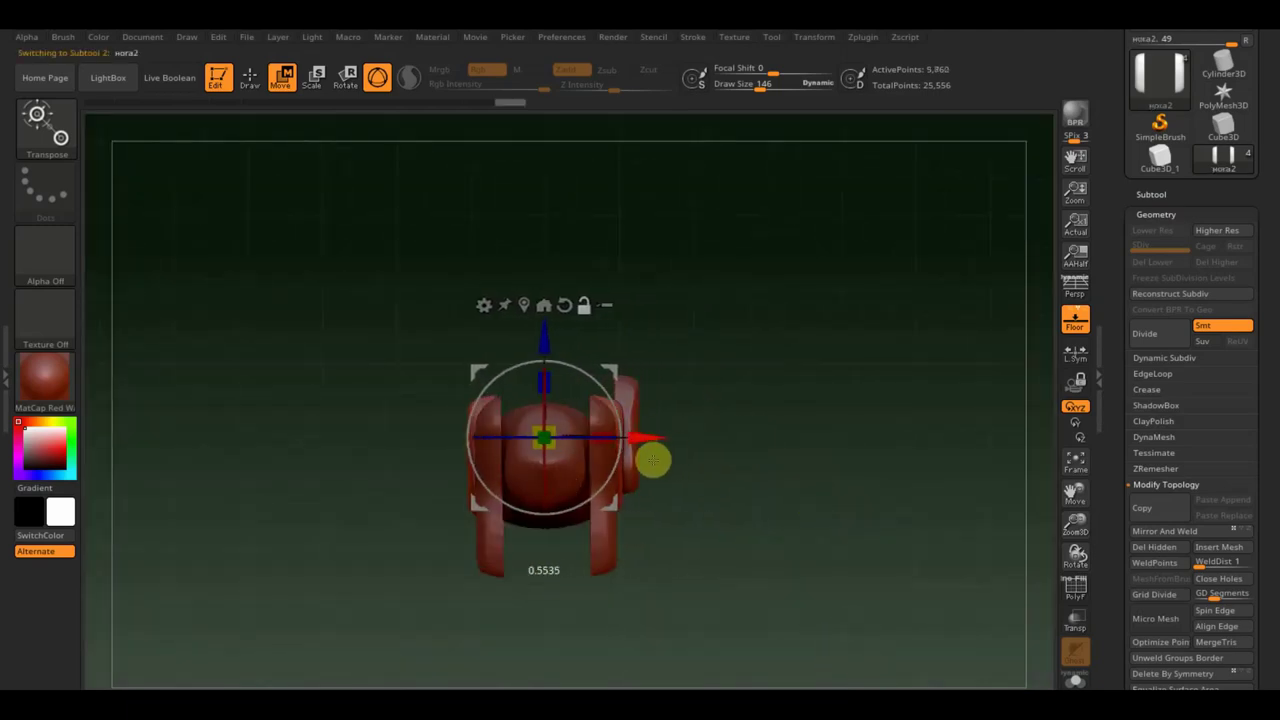
pyautogui.moveTo(546, 334); pyautogui.dragTo(545, 352)
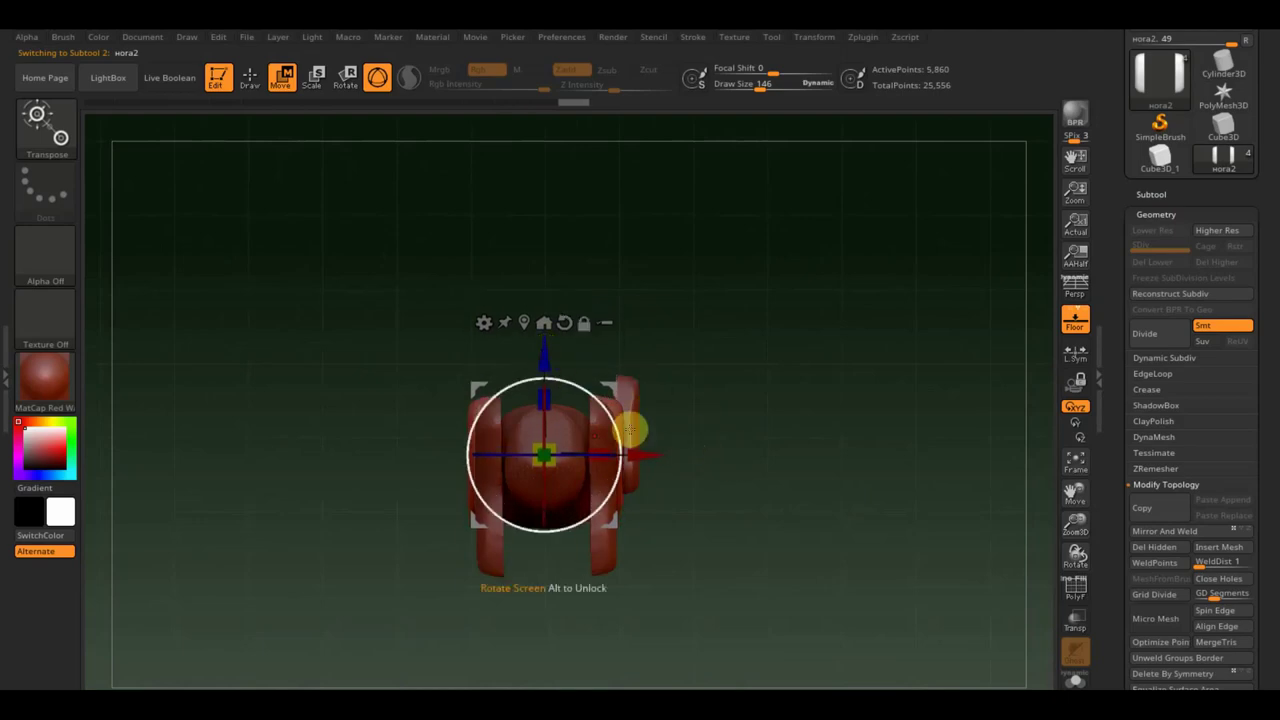
pyautogui.moveTo(618, 428)
pyautogui.mouseDown()
pyautogui.moveTo(560, 551)
pyautogui.moveTo(457, 520)
pyautogui.moveTo(437, 490)
pyautogui.mouseUp()
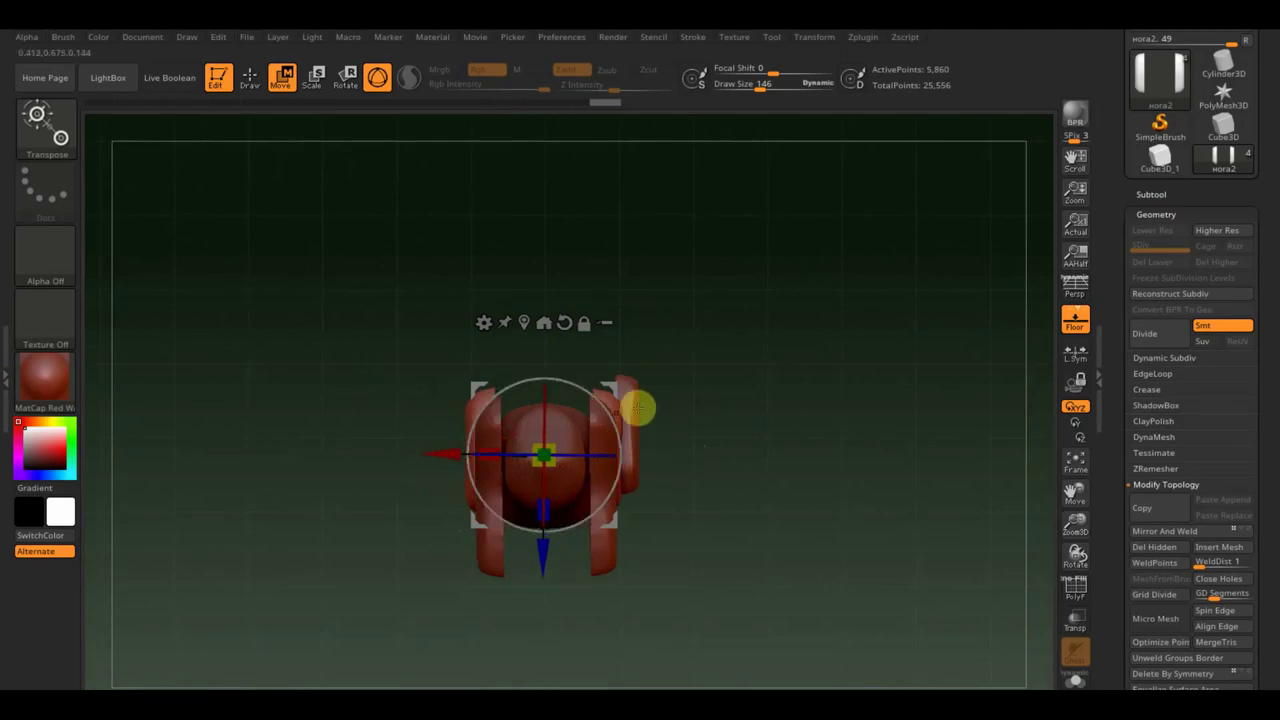
pyautogui.moveTo(638, 408)
pyautogui.mouseDown()
pyautogui.moveTo(774, 503)
pyautogui.moveTo(780, 360)
pyautogui.moveTo(783, 408)
pyautogui.mouseUp()
# Select the foot piece стопа2 and move it to the left
pyautogui.click(561, 413)
pyautogui.moveTo(386, 439)
pyautogui.mouseDown()
pyautogui.moveTo(308, 436)
pyautogui.moveTo(343, 434)
pyautogui.mouseUp()
pyautogui.moveTo(730, 387)
pyautogui.mouseDown()
pyautogui.moveTo(760, 500)
pyautogui.moveTo(780, 506)
pyautogui.moveTo(822, 406)
pyautogui.moveTo(841, 527)
pyautogui.mouseUp()
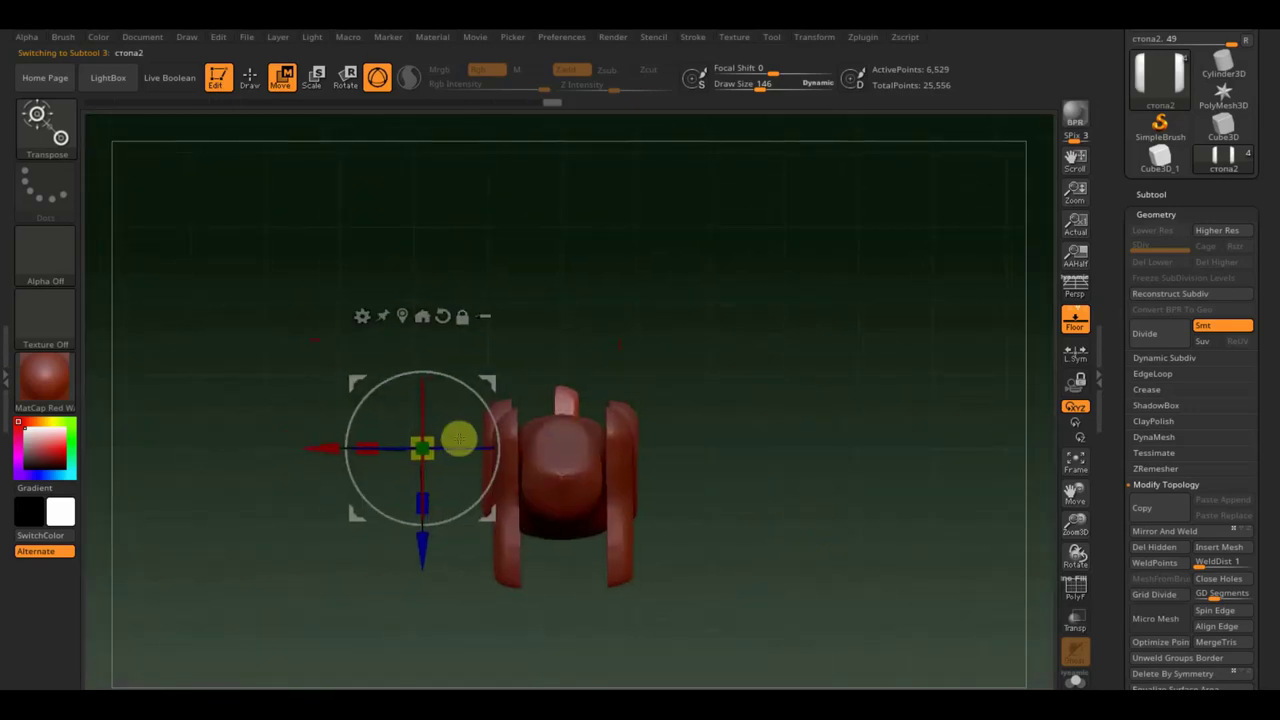
# Flip стопа2 180°, nudge it toward the body, and mirror and weld it
pyautogui.moveTo(364, 440); pyautogui.dragTo(510, 445)
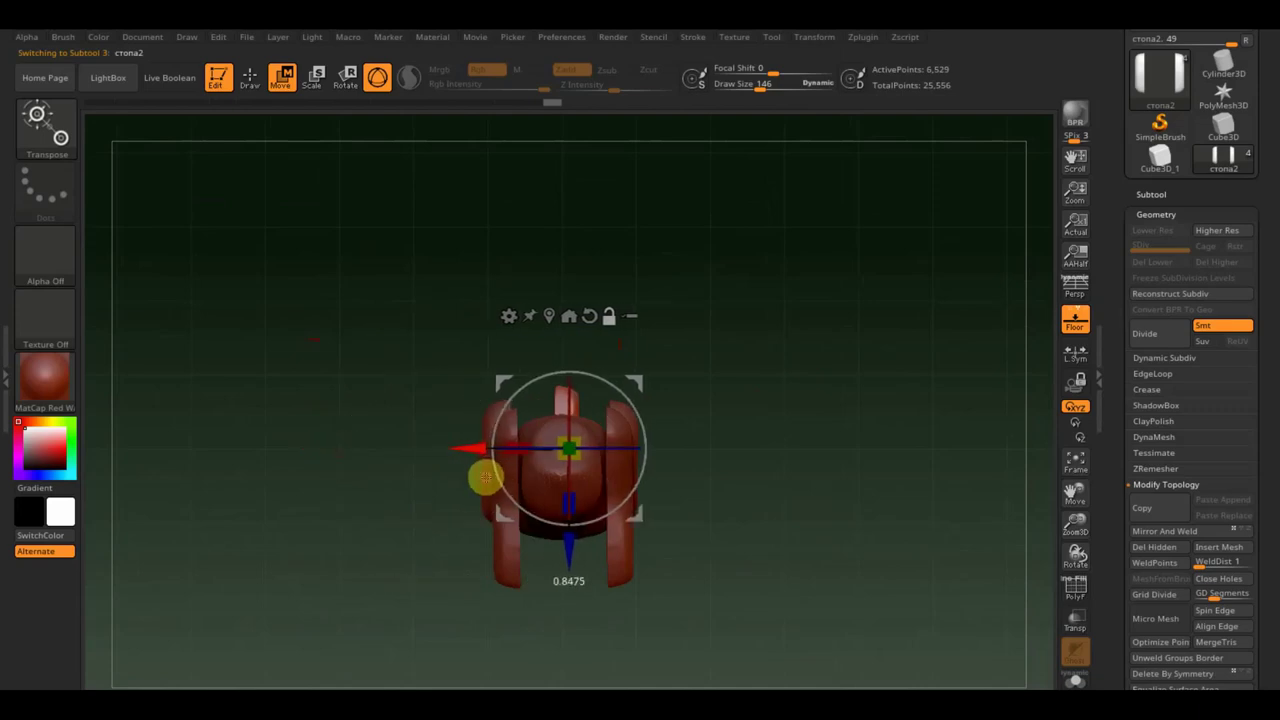
pyautogui.moveTo(658, 450)
pyautogui.mouseDown()
pyautogui.moveTo(534, 337)
pyautogui.moveTo(443, 431)
pyautogui.moveTo(443, 460)
pyautogui.mouseUp()
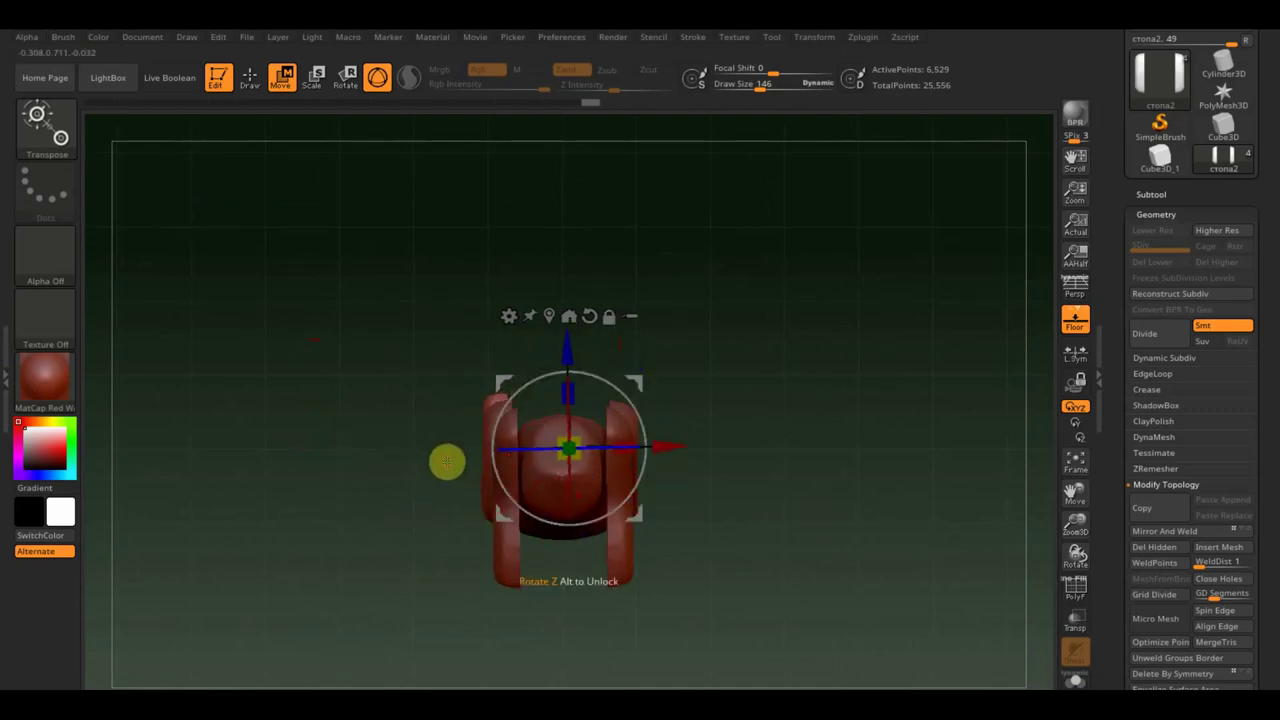
pyautogui.moveTo(666, 449); pyautogui.dragTo(728, 452)
pyautogui.click(1165, 531)
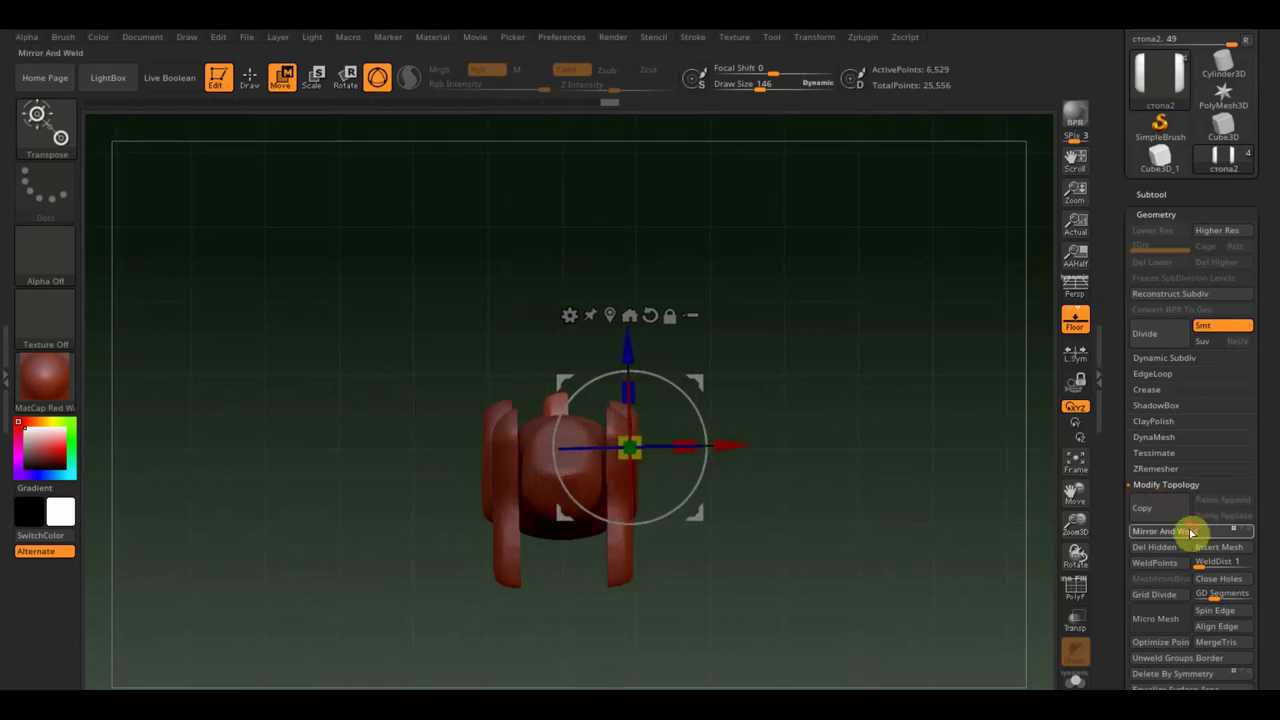
# Move the foot further left, snap to front view, and mirror it again for two feet
pyautogui.moveTo(743, 446)
pyautogui.mouseDown()
pyautogui.moveTo(848, 464)
pyautogui.moveTo(641, 472)
pyautogui.mouseUp()
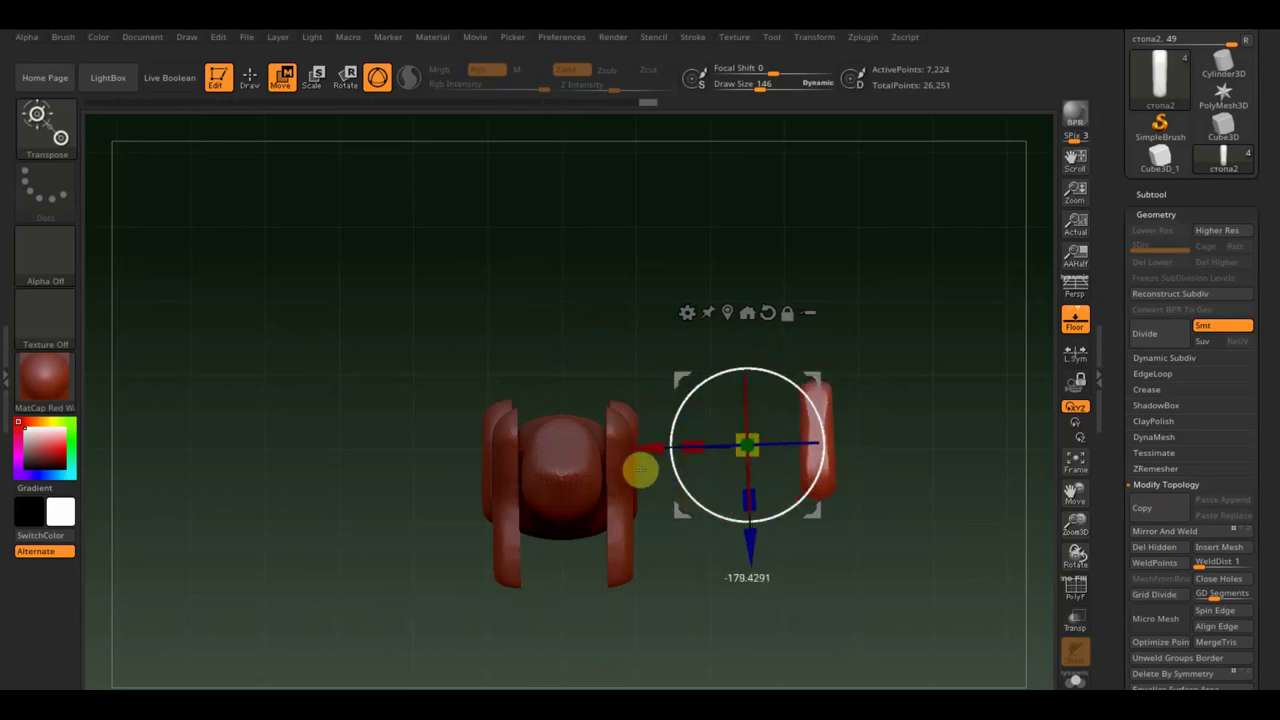
pyautogui.moveTo(663, 449); pyautogui.dragTo(334, 458)
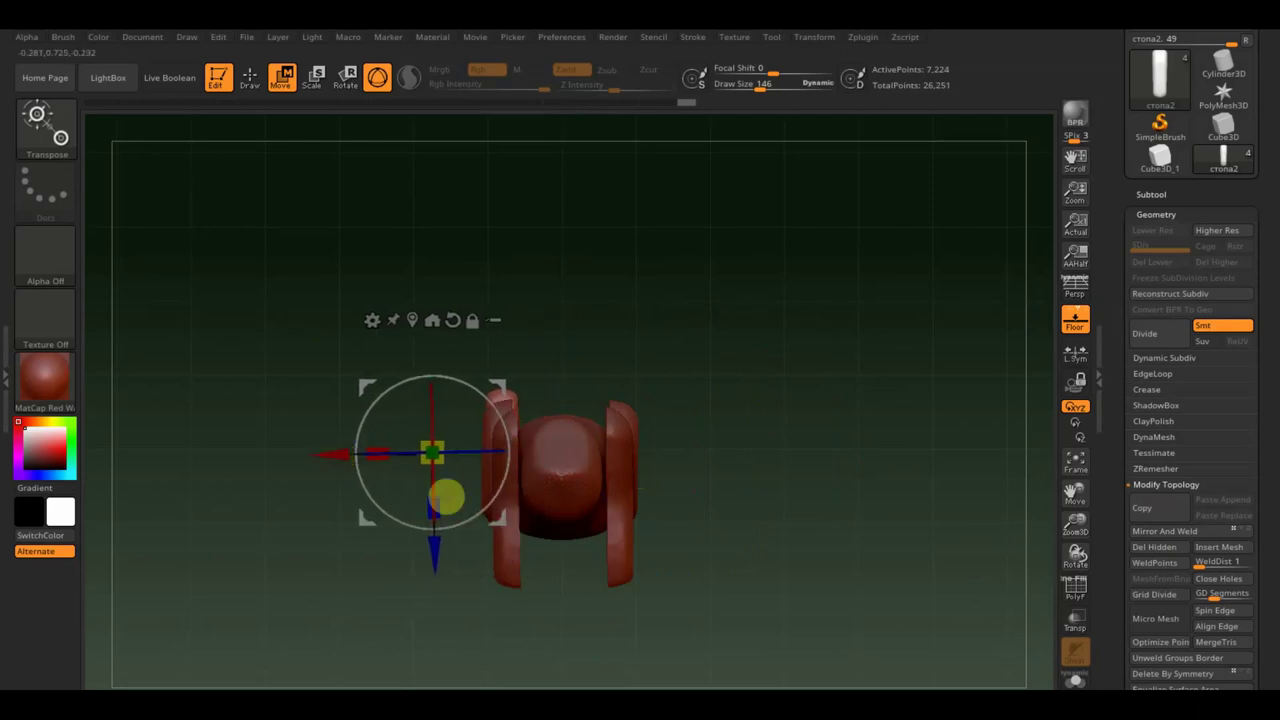
pyautogui.moveTo(785, 503)
pyautogui.mouseDown()
pyautogui.moveTo(892, 515)
pyautogui.moveTo(866, 517)
pyautogui.mouseUp()
pyautogui.moveTo(680, 580); pyautogui.dragTo(698, 585)
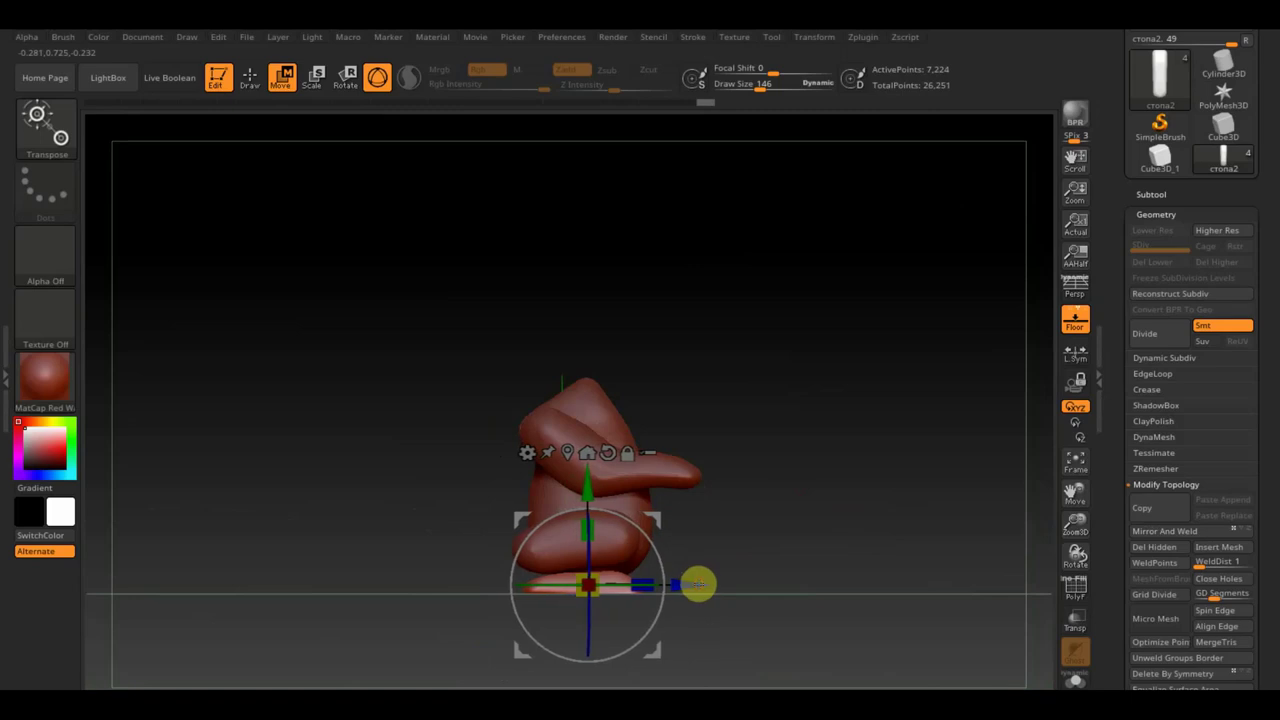
pyautogui.click(1165, 531)
pyautogui.moveTo(1000, 550)
pyautogui.mouseDown()
pyautogui.moveTo(869, 557)
pyautogui.moveTo(889, 563)
pyautogui.moveTo(857, 543)
pyautogui.moveTo(909, 598)
pyautogui.moveTo(901, 474)
pyautogui.mouseUp()
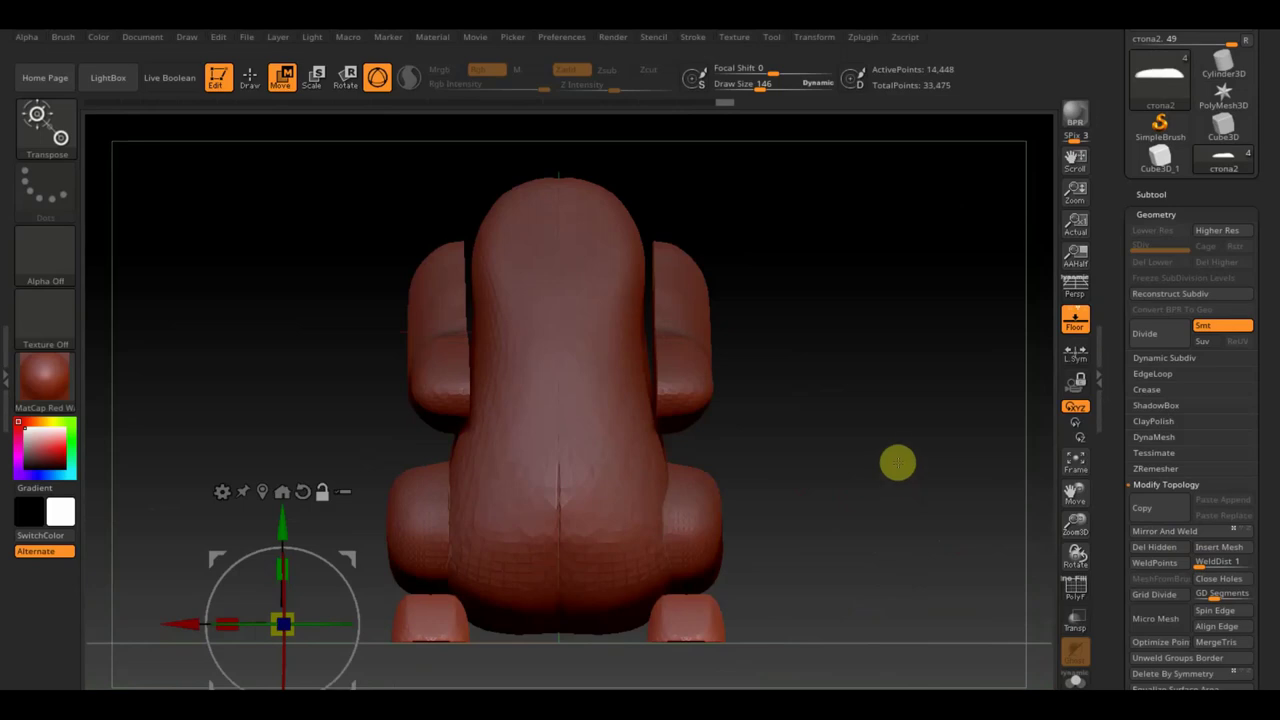
# Rotate рука 2 slightly and mirror and weld the arms again
pyautogui.keyDown('alt'); pyautogui.click(605, 440); pyautogui.keyUp('alt')
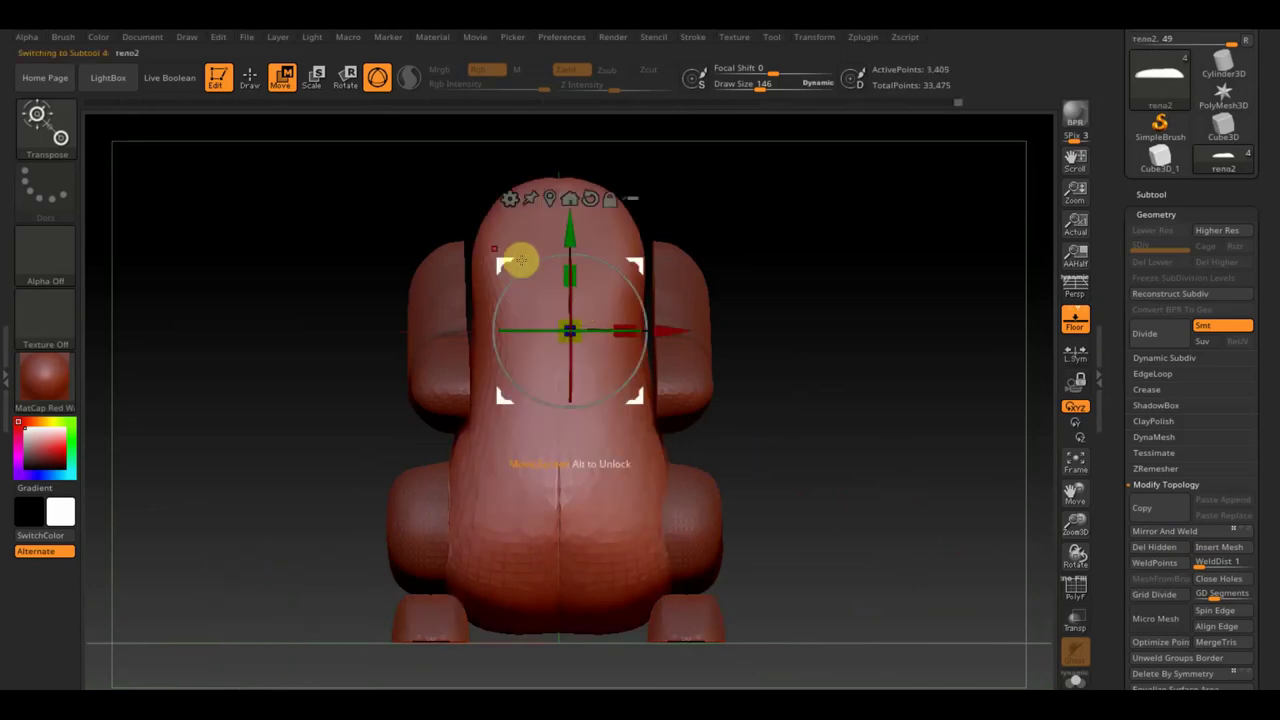
pyautogui.keyDown('alt'); pyautogui.click(437, 300); pyautogui.keyUp('alt')
pyautogui.moveTo(611, 292); pyautogui.dragTo(615, 294)
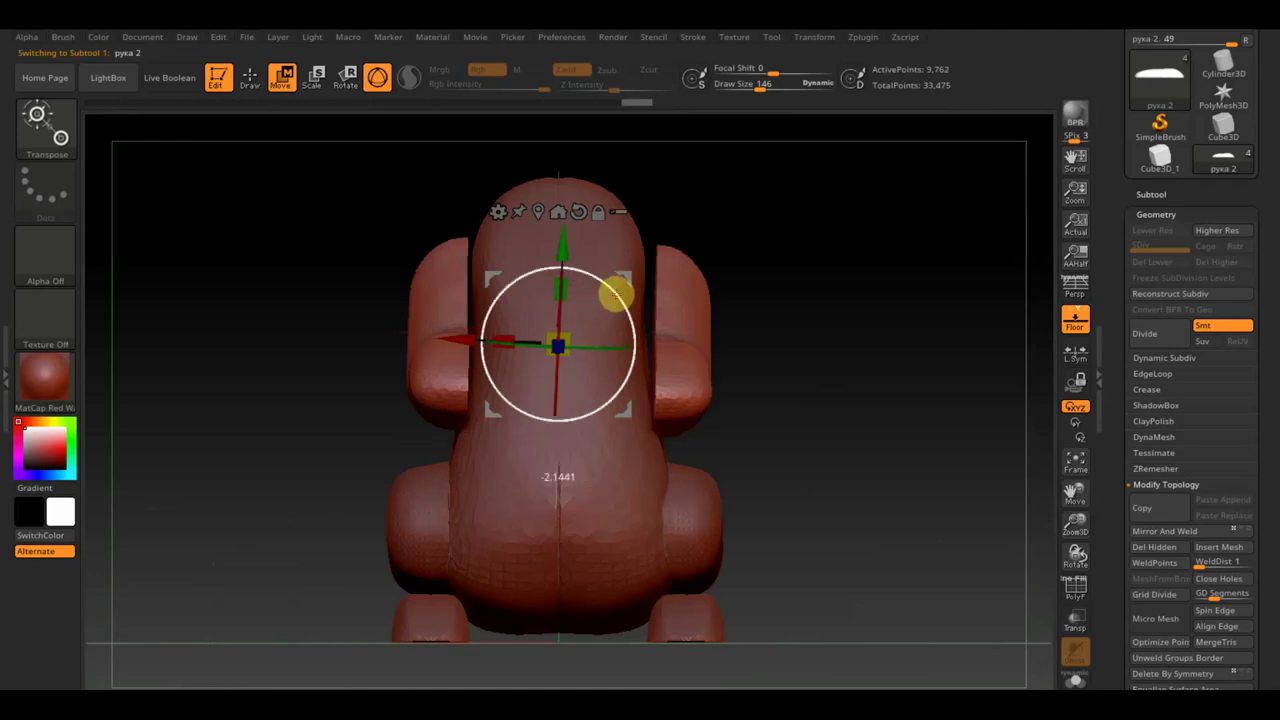
pyautogui.click(1164, 532)
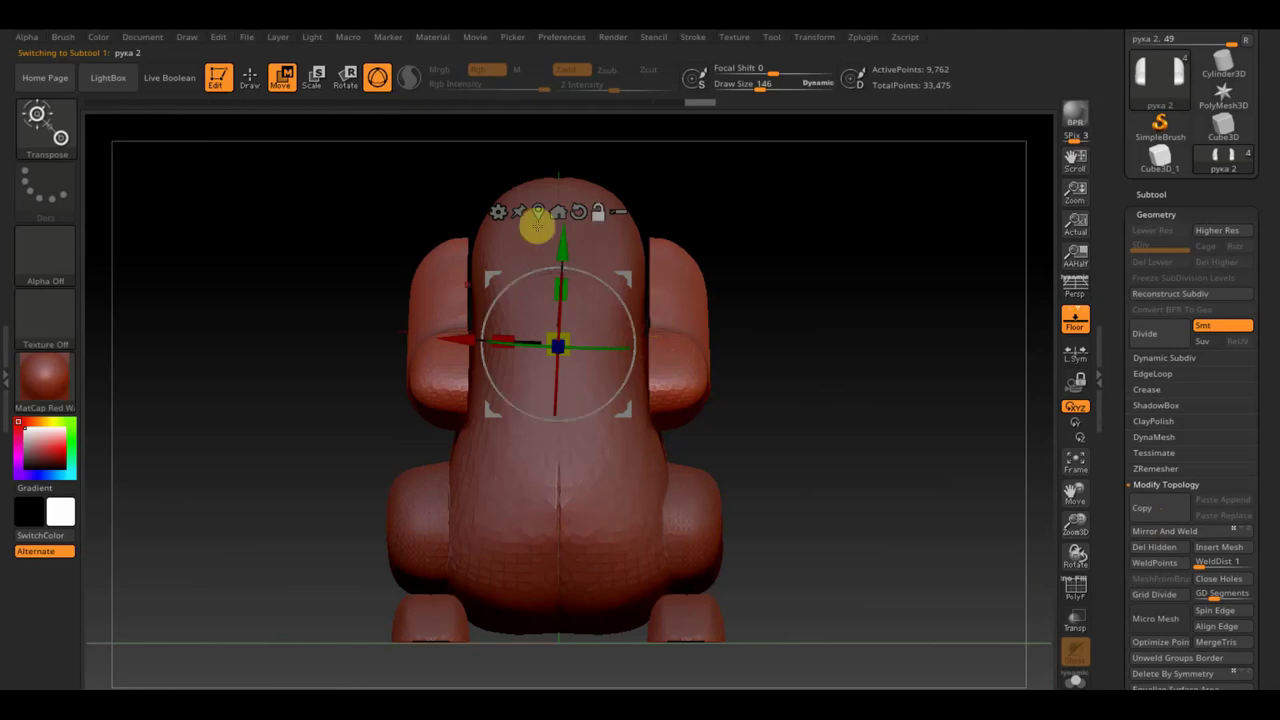
# Switch to Draw mode on тело2 and stroke over the bump on its left edge
pyautogui.click(254, 80)
pyautogui.keyDown('alt'); pyautogui.click(538, 228); pyautogui.keyUp('alt')
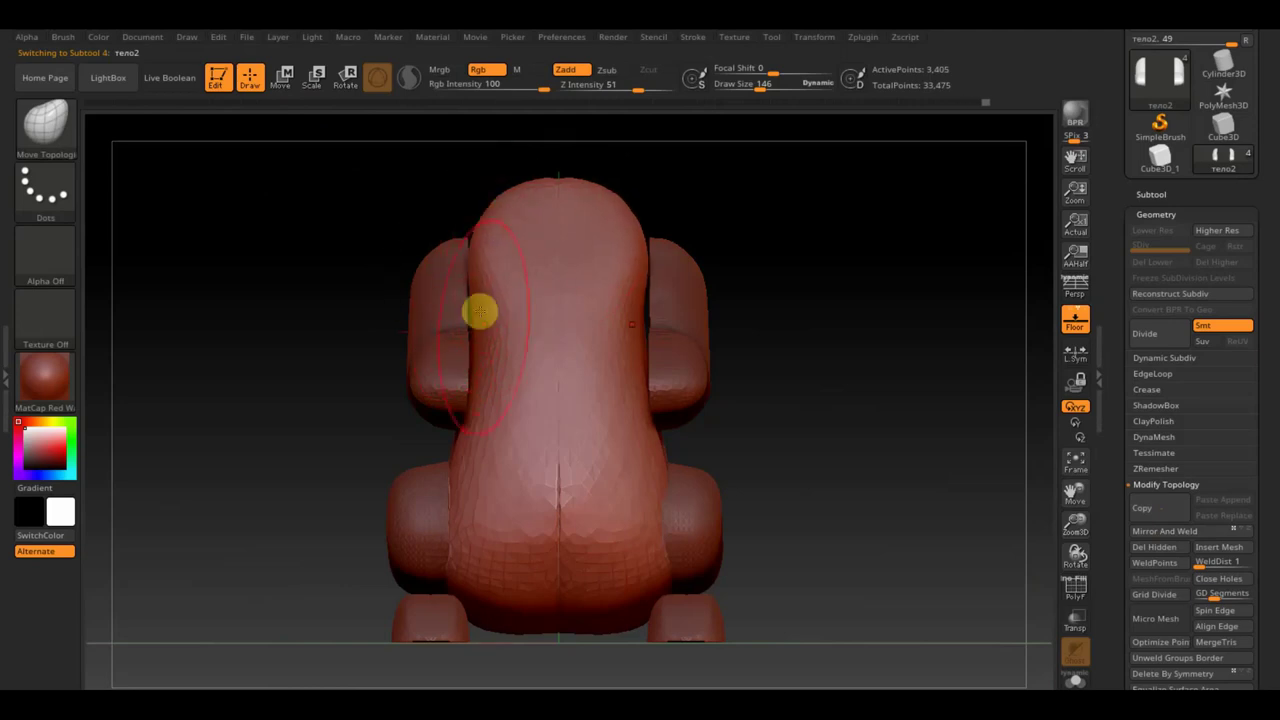
pyautogui.keyDown('shift'); pyautogui.moveTo(472, 333); pyautogui.dragTo(474, 406); pyautogui.keyUp('shift')
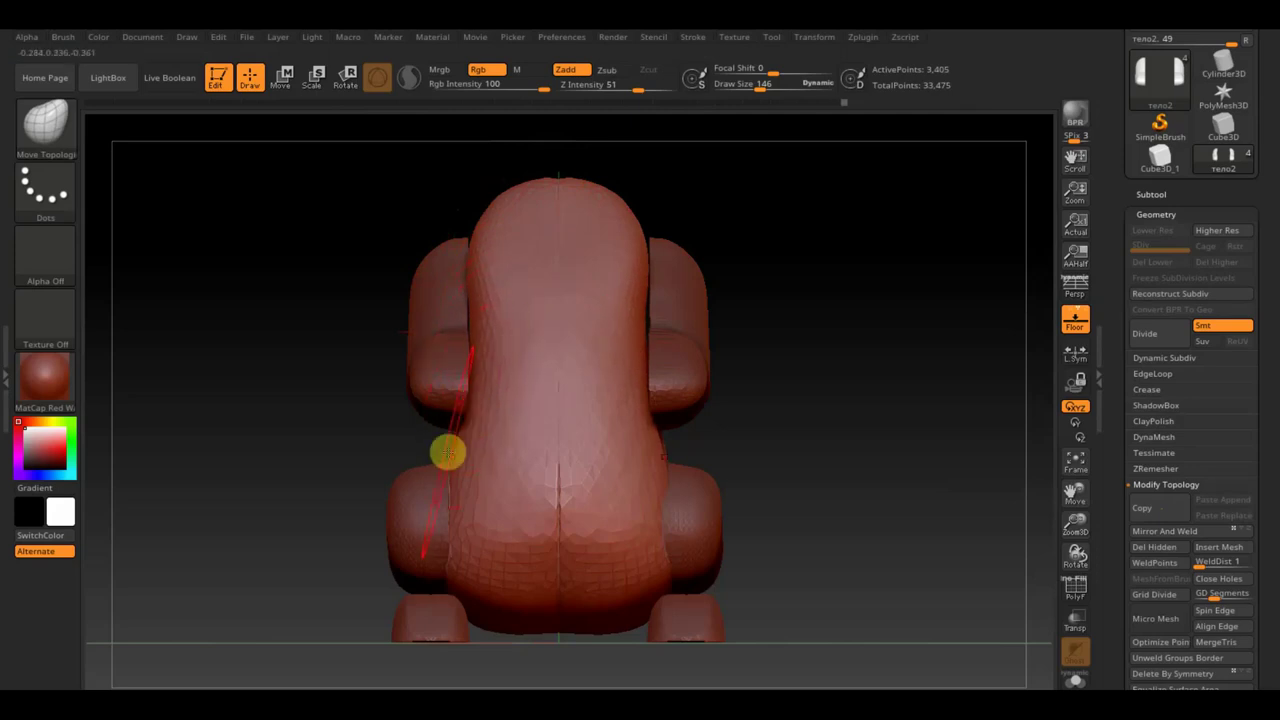
# Smooth the lower-left of тело2 near the arm, then check its other side
pyautogui.keyDown('shift'); pyautogui.moveTo(453, 457); pyautogui.dragTo(451, 463); pyautogui.keyUp('shift')
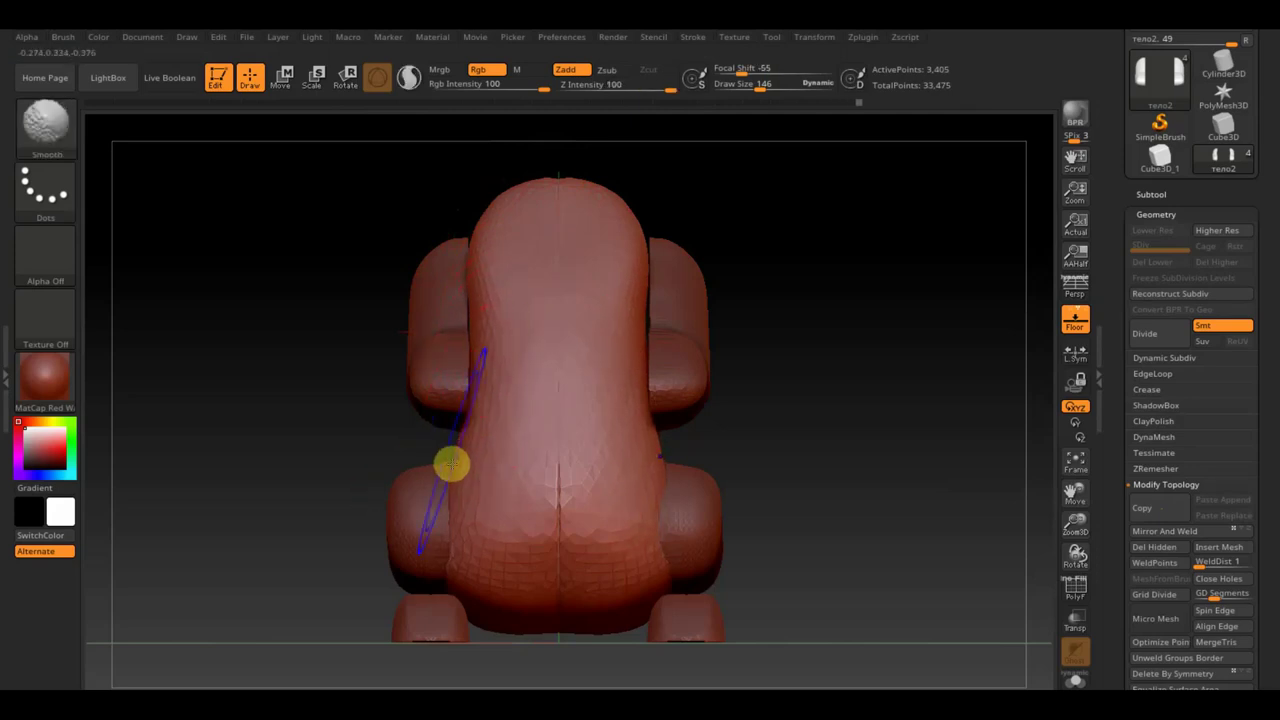
pyautogui.moveTo(484, 590)
pyautogui.keyDown('shift'); pyautogui.mouseDown()
pyautogui.moveTo(450, 593)
pyautogui.moveTo(434, 509)
pyautogui.mouseUp(); pyautogui.keyUp('shift')
pyautogui.moveTo(511, 523)
pyautogui.mouseDown()
pyautogui.moveTo(753, 466)
pyautogui.moveTo(680, 491)
pyautogui.mouseUp()
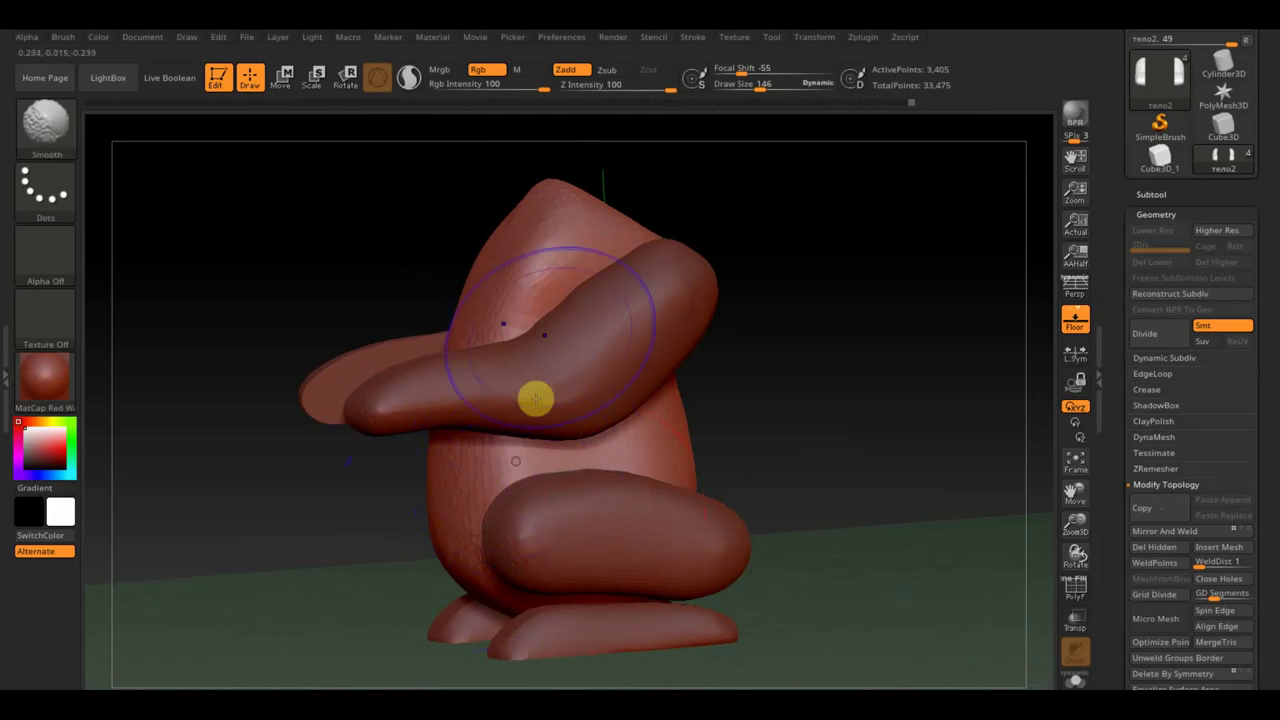
pyautogui.moveTo(840, 395); pyautogui.dragTo(734, 423)
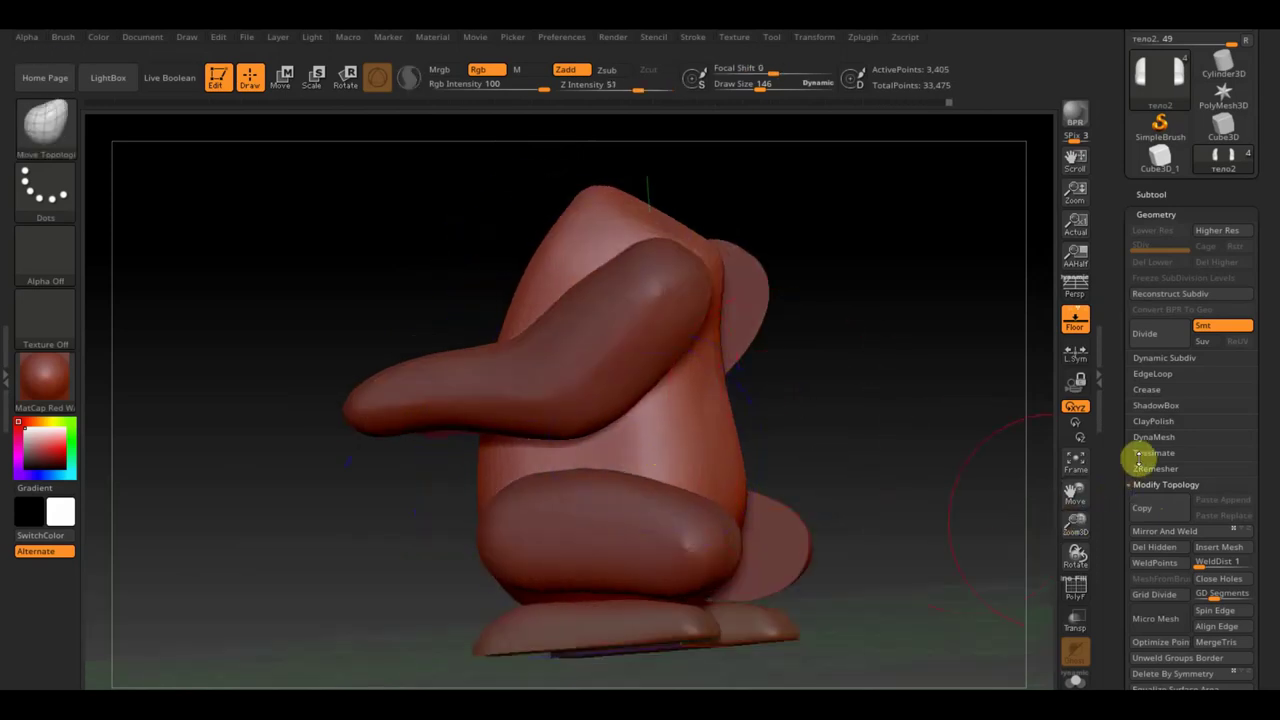
pyautogui.click(1153, 440)
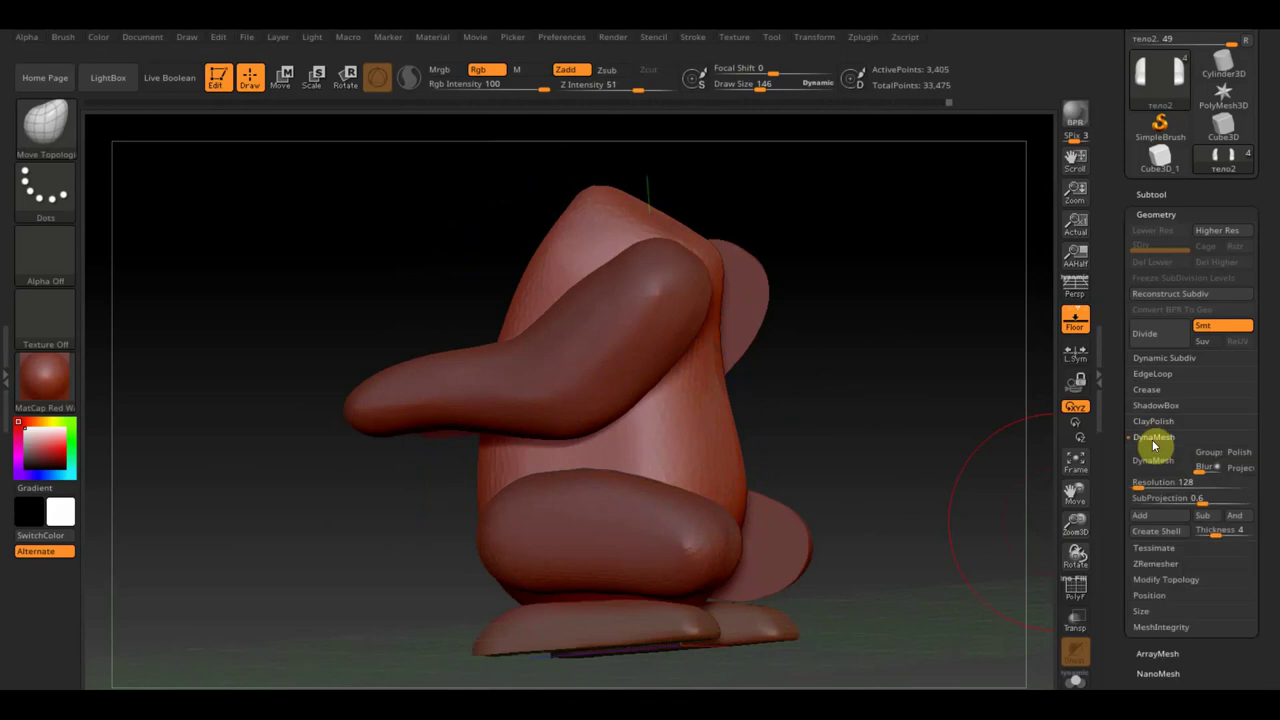
# Show the wireframe and DynaMesh the body тело2 at resolution 920
pyautogui.click(1075, 590)
pyautogui.moveTo(975, 530)
pyautogui.keyDown('shift'); pyautogui.mouseDown()
pyautogui.moveTo(928, 534)
pyautogui.moveTo(1014, 660)
pyautogui.mouseUp(); pyautogui.keyUp('shift')
pyautogui.keyDown('alt'); pyautogui.moveTo(986, 557); pyautogui.dragTo(1025, 680); pyautogui.keyUp('alt')
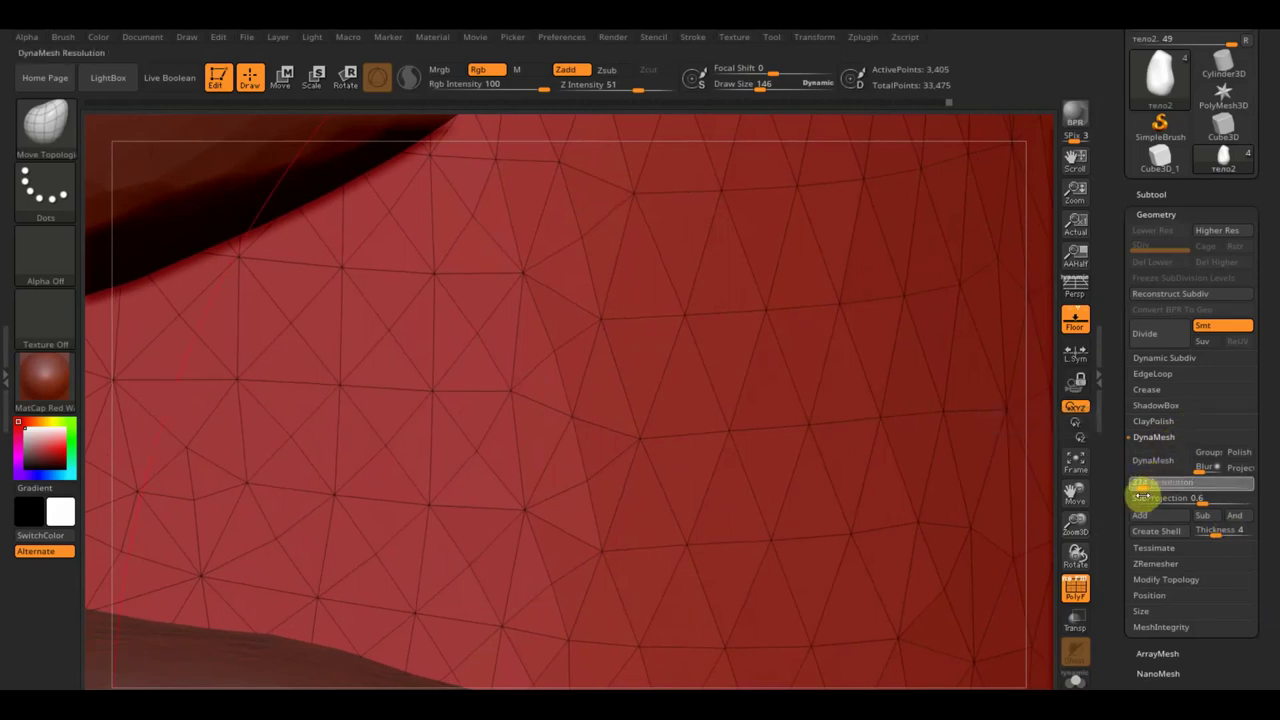
pyautogui.click(1155, 463)
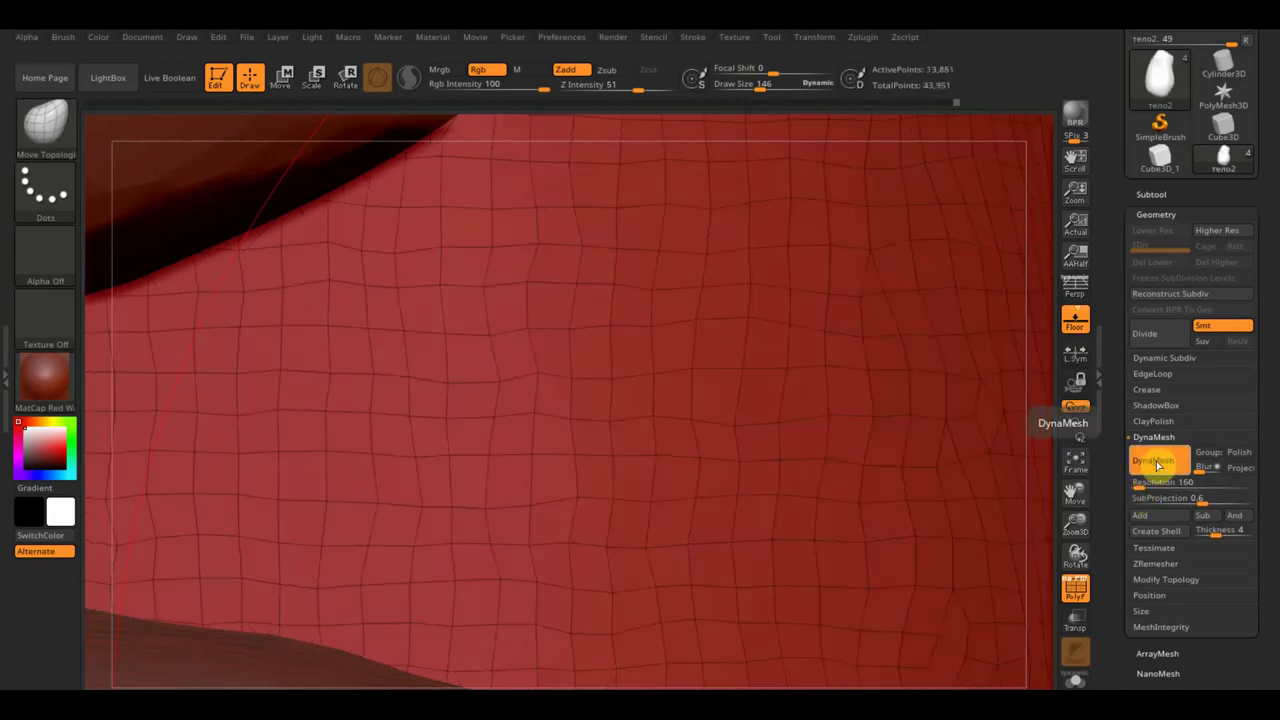
pyautogui.hotkey('ctrl', 'z')
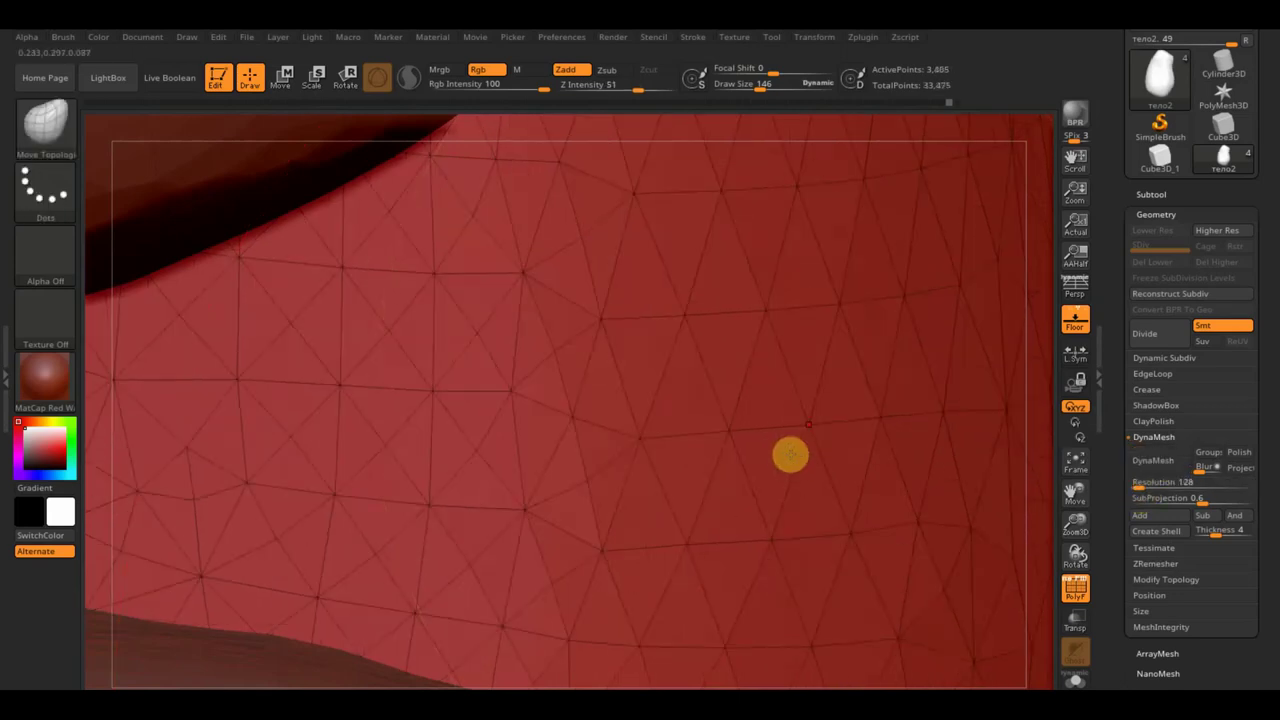
pyautogui.click(1078, 470)
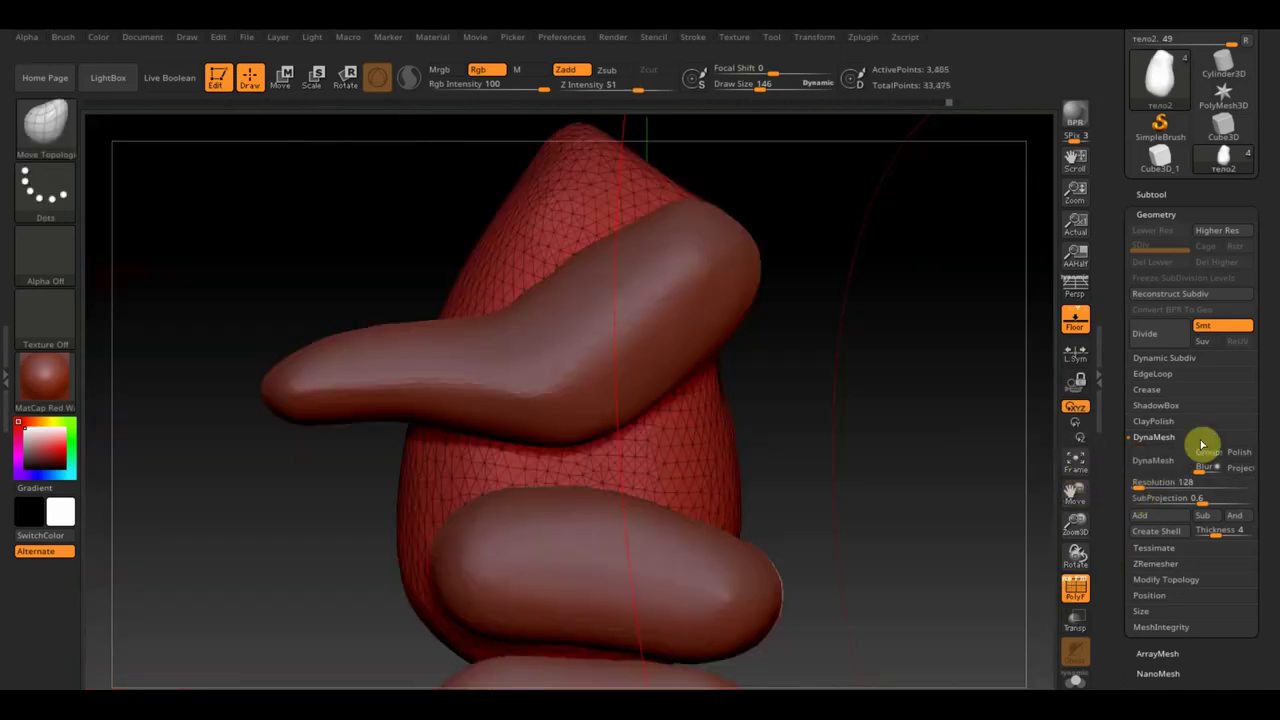
pyautogui.write('920')
pyautogui.press('Return')
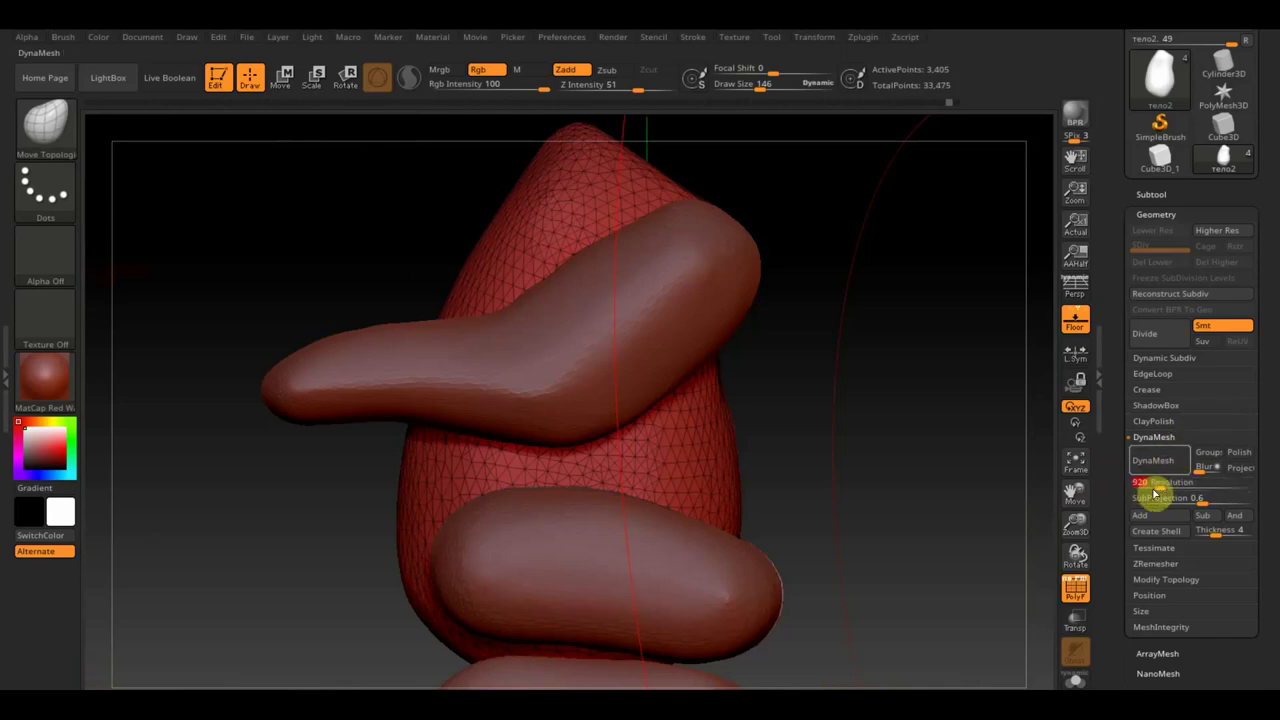
pyautogui.click(1156, 461)
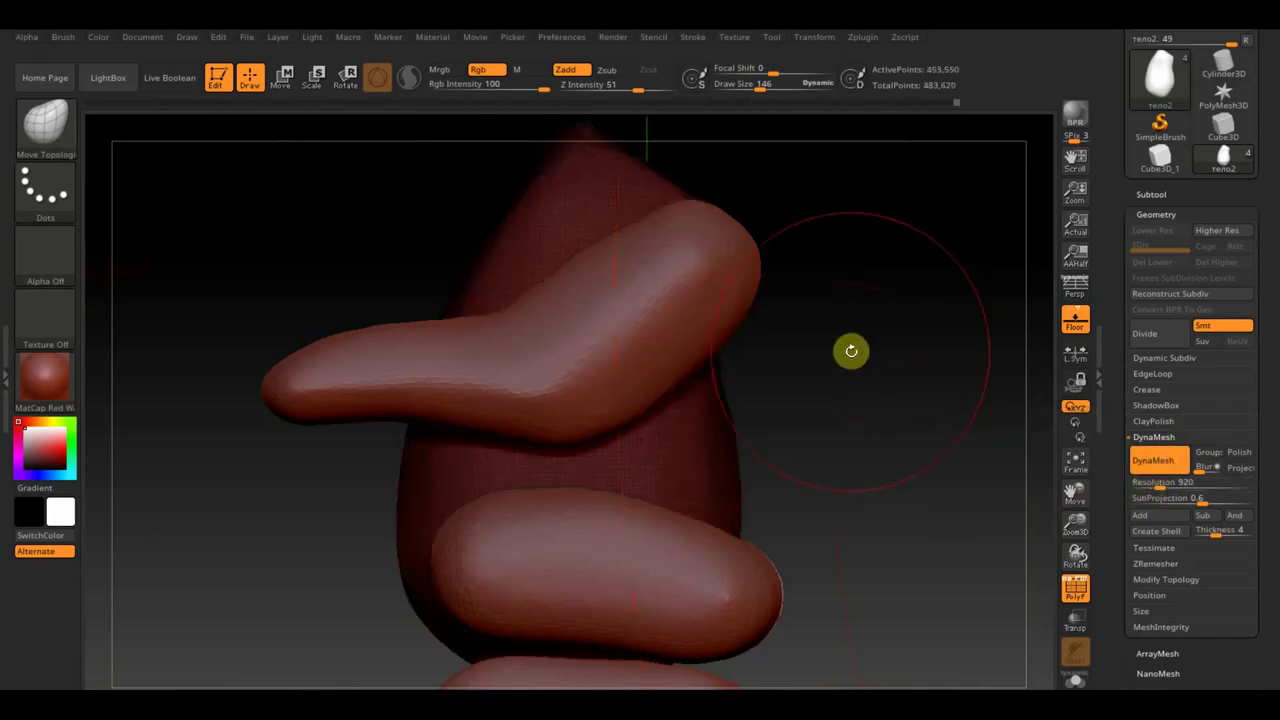
# Set brush size to 48 and DynaMesh the arm at resolution 408
pyautogui.moveTo(760, 82); pyautogui.dragTo(741, 88)
pyautogui.keyDown('alt'); pyautogui.click(672, 290); pyautogui.keyUp('alt')
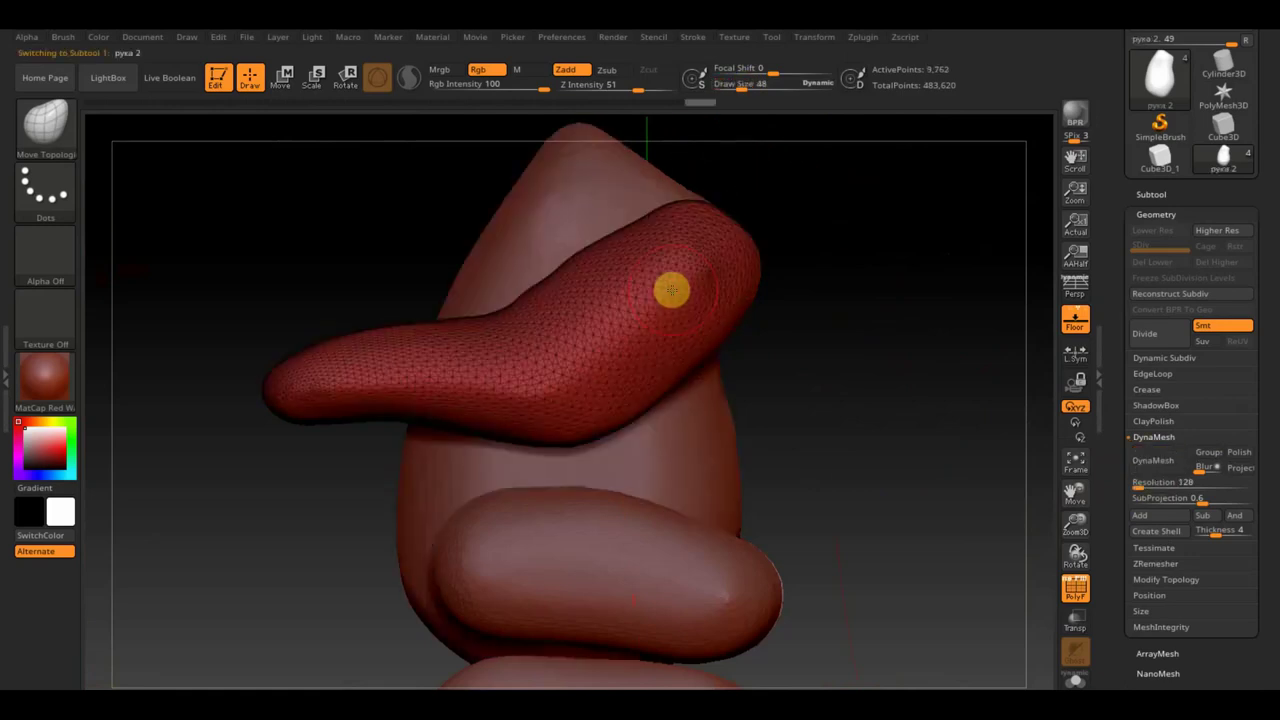
pyautogui.click(1138, 487)
pyautogui.click(1146, 487)
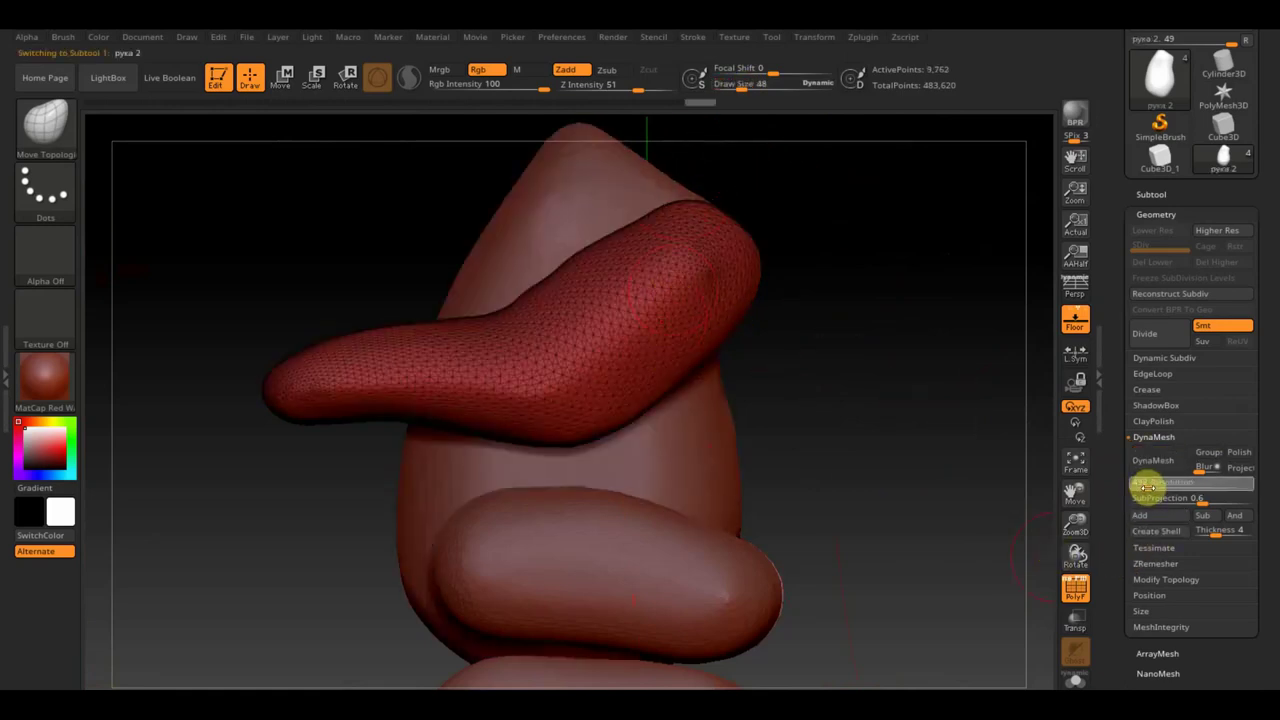
pyautogui.write('408')
pyautogui.press('Return')
pyautogui.click(1152, 463)
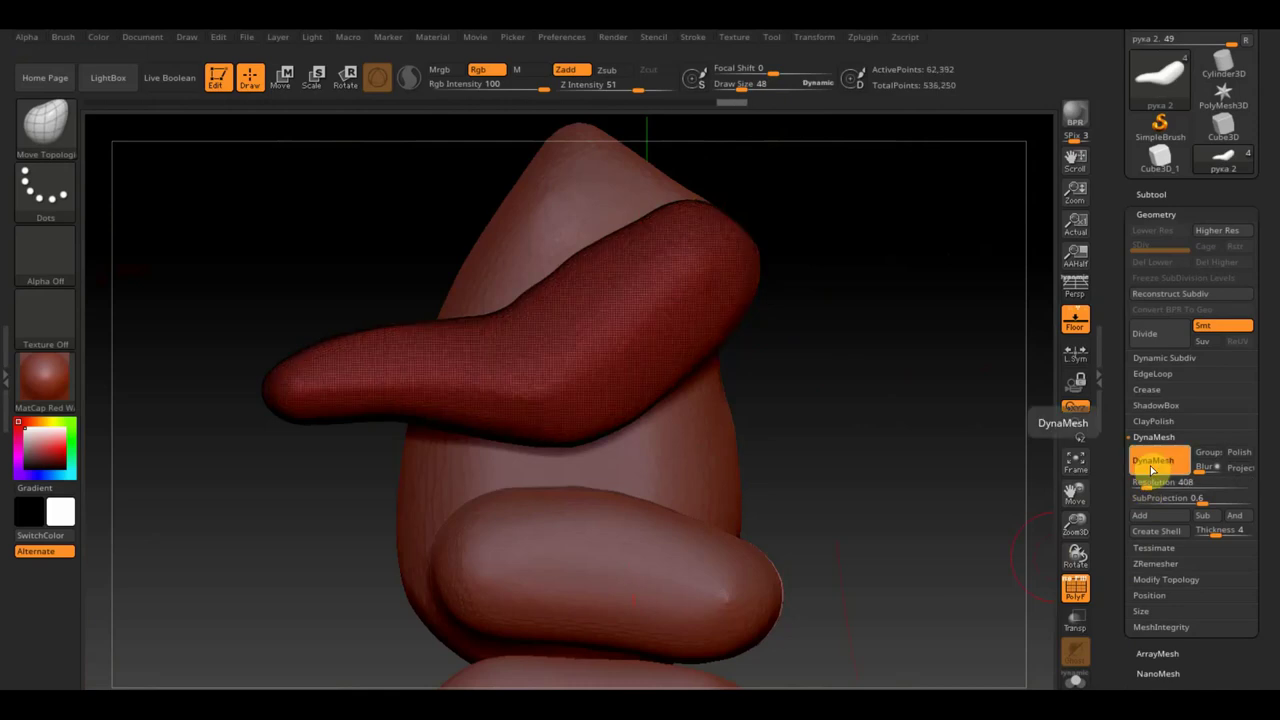
# DynaMesh the lower leg subtool at resolution 496
pyautogui.keyDown('alt'); pyautogui.click(611, 591); pyautogui.keyUp('alt')
pyautogui.write('496')
pyautogui.press('Return')
pyautogui.click(1153, 462)
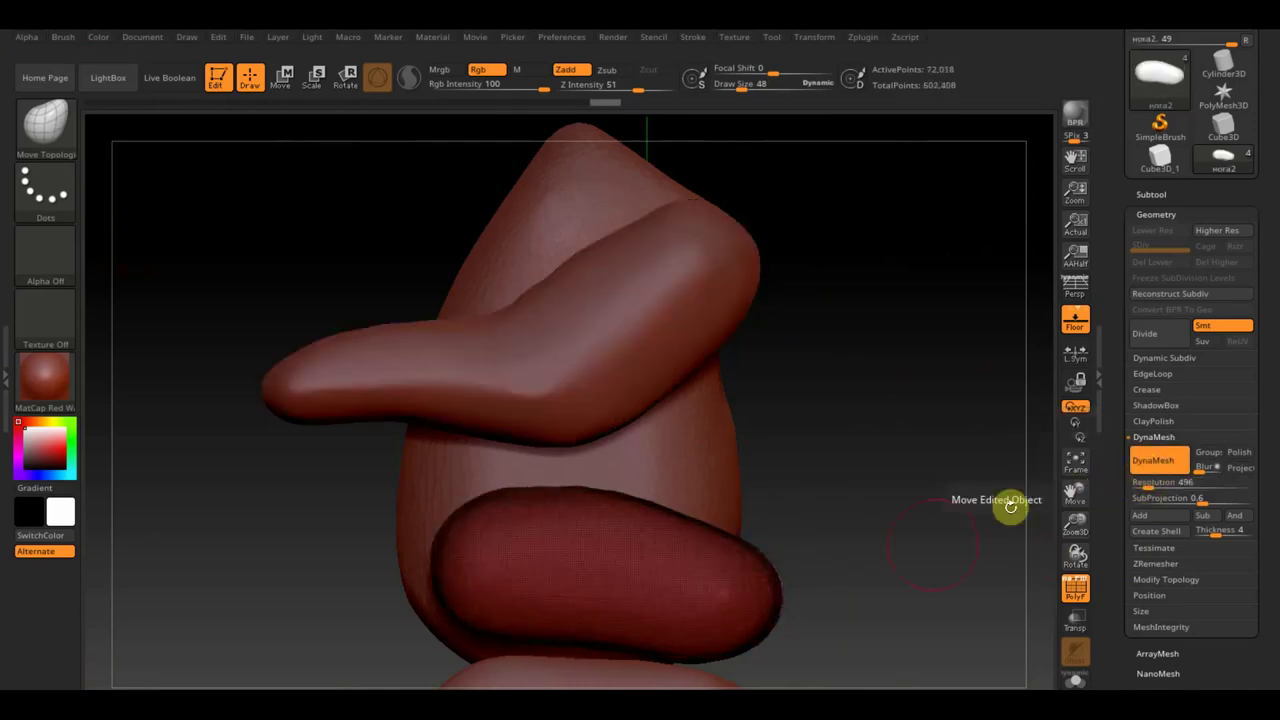
# DynaMesh the foot at resolution 432, then view the front with the reference photo overlaid
pyautogui.keyDown('alt'); pyautogui.moveTo(1010, 507); pyautogui.dragTo(903, 366); pyautogui.keyUp('alt')
pyautogui.keyDown('alt'); pyautogui.click(605, 512); pyautogui.keyUp('alt')
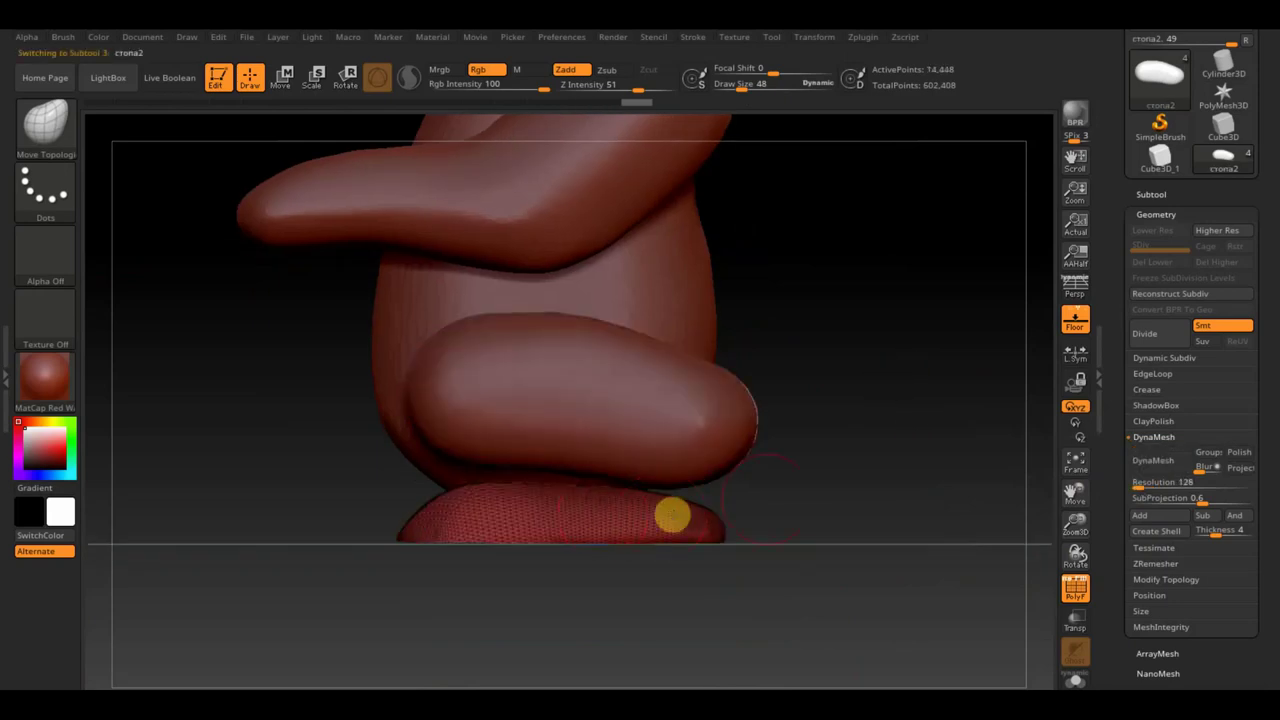
pyautogui.click(1135, 485)
pyautogui.write('432')
pyautogui.press('Return')
pyautogui.click(1156, 463)
pyautogui.moveTo(809, 521)
pyautogui.mouseDown()
pyautogui.moveTo(906, 529)
pyautogui.moveTo(871, 534)
pyautogui.moveTo(886, 554)
pyautogui.moveTo(867, 517)
pyautogui.moveTo(871, 544)
pyautogui.moveTo(874, 511)
pyautogui.moveTo(840, 511)
pyautogui.moveTo(869, 505)
pyautogui.moveTo(789, 503)
pyautogui.moveTo(857, 497)
pyautogui.moveTo(923, 580)
pyautogui.moveTo(877, 549)
pyautogui.moveTo(869, 651)
pyautogui.moveTo(891, 605)
pyautogui.mouseUp()
pyautogui.press('shift')
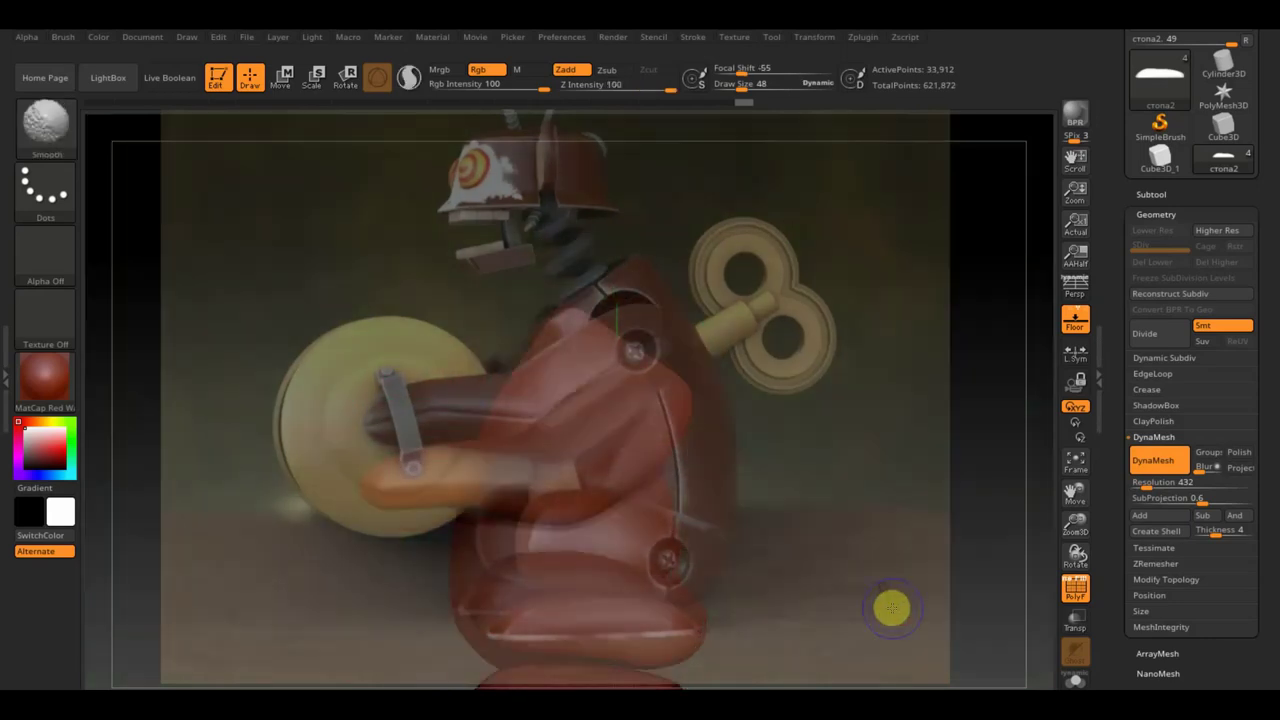
# Hide the body's wireframe, rotate тело2 about 125° and raise it slightly
pyautogui.moveTo(880, 531); pyautogui.dragTo(888, 614)
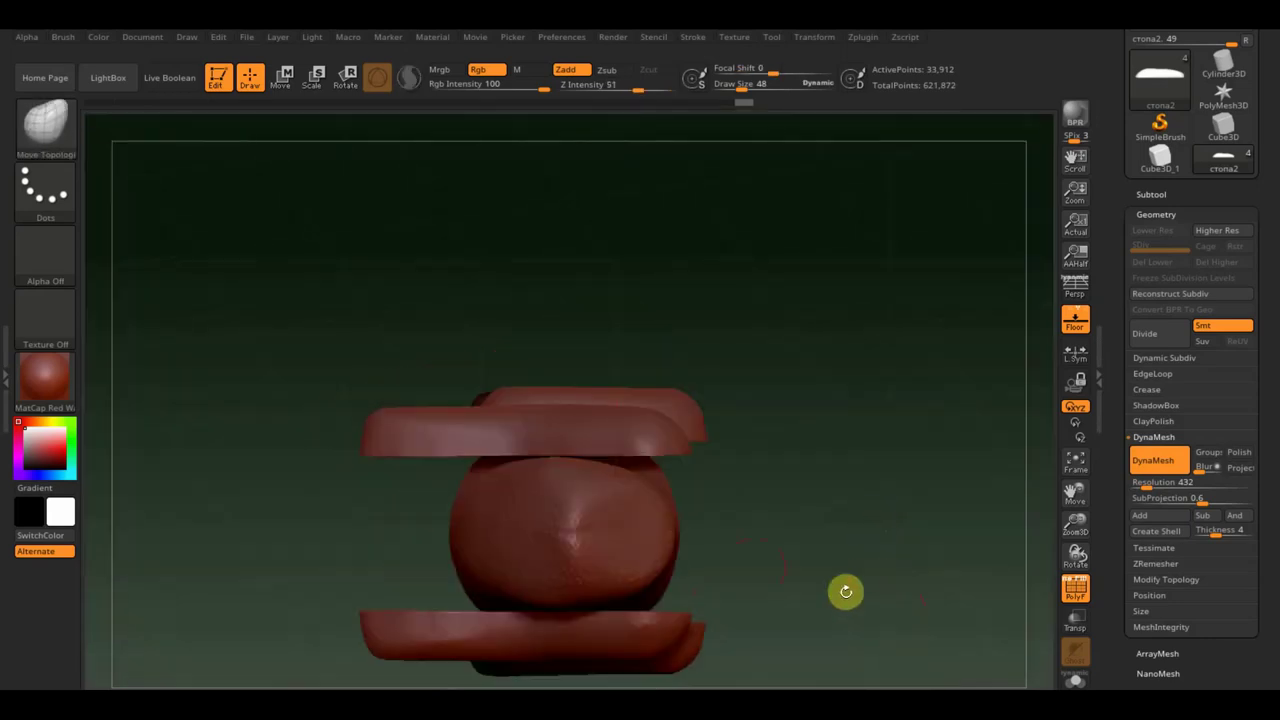
pyautogui.keyDown('alt'); pyautogui.click(602, 547); pyautogui.keyUp('alt')
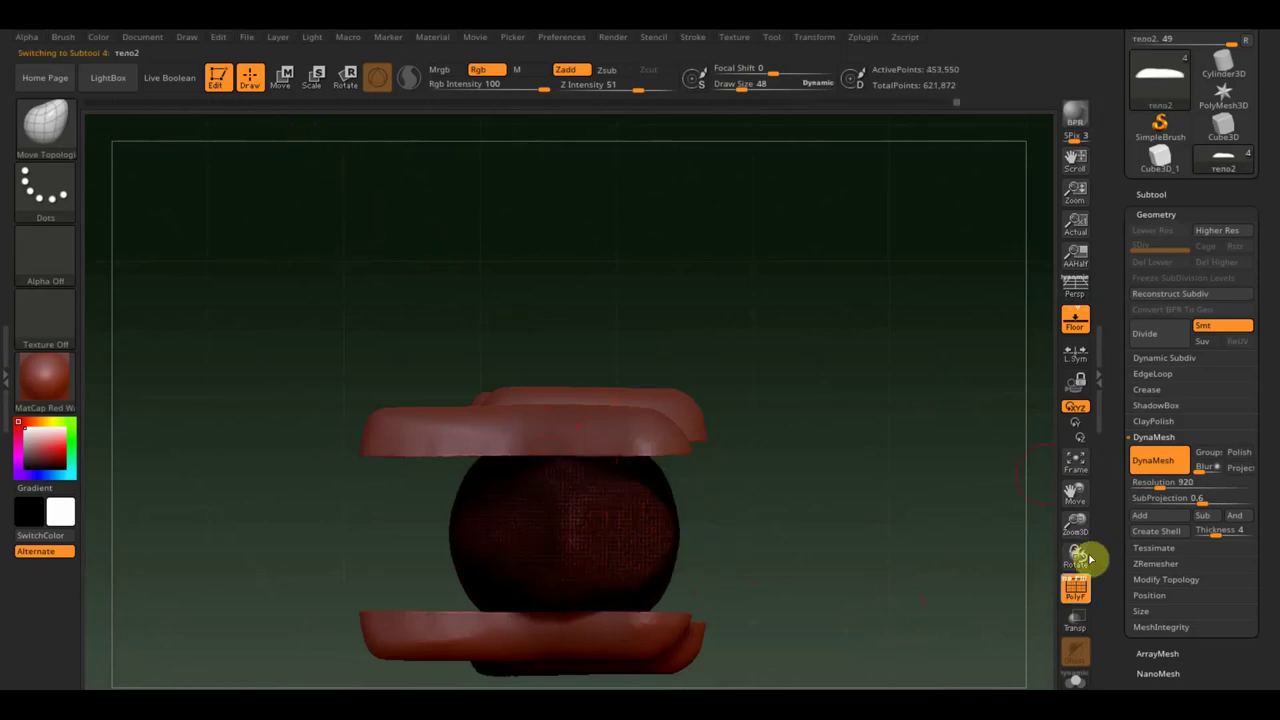
pyautogui.click(1076, 588)
pyautogui.click(290, 86)
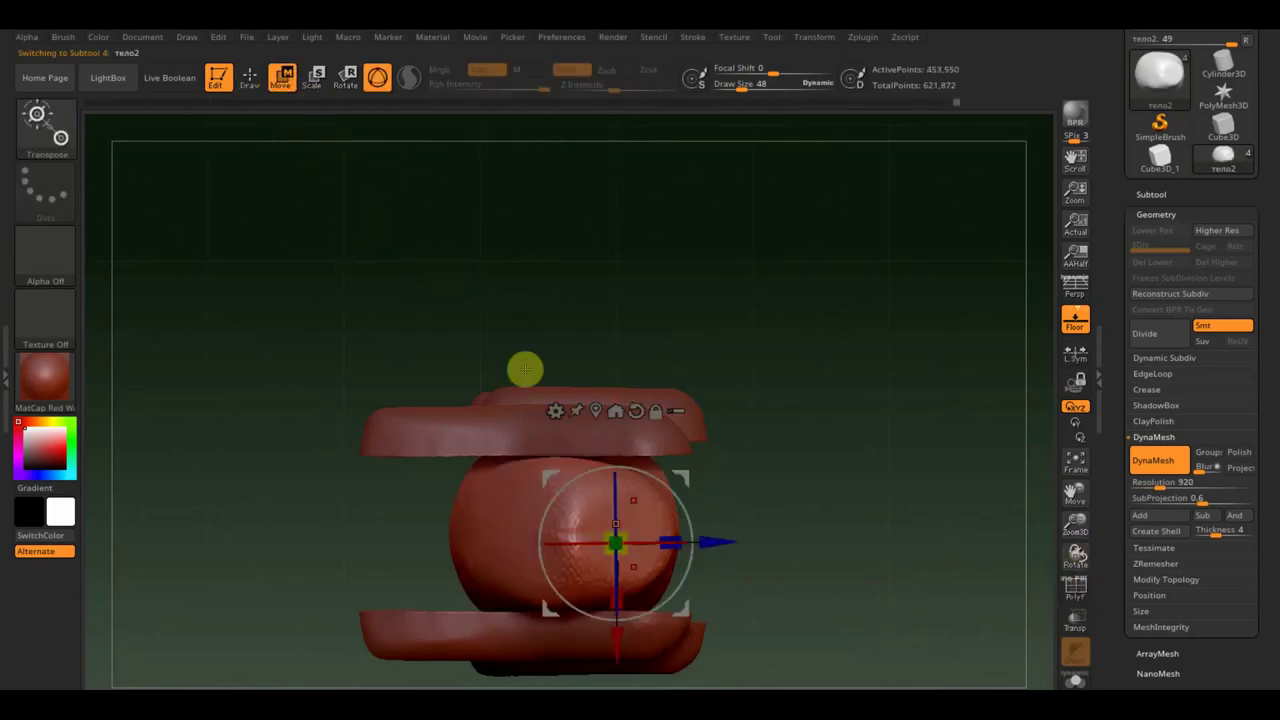
pyautogui.moveTo(671, 523)
pyautogui.mouseDown()
pyautogui.moveTo(615, 450)
pyautogui.moveTo(629, 446)
pyautogui.mouseUp()
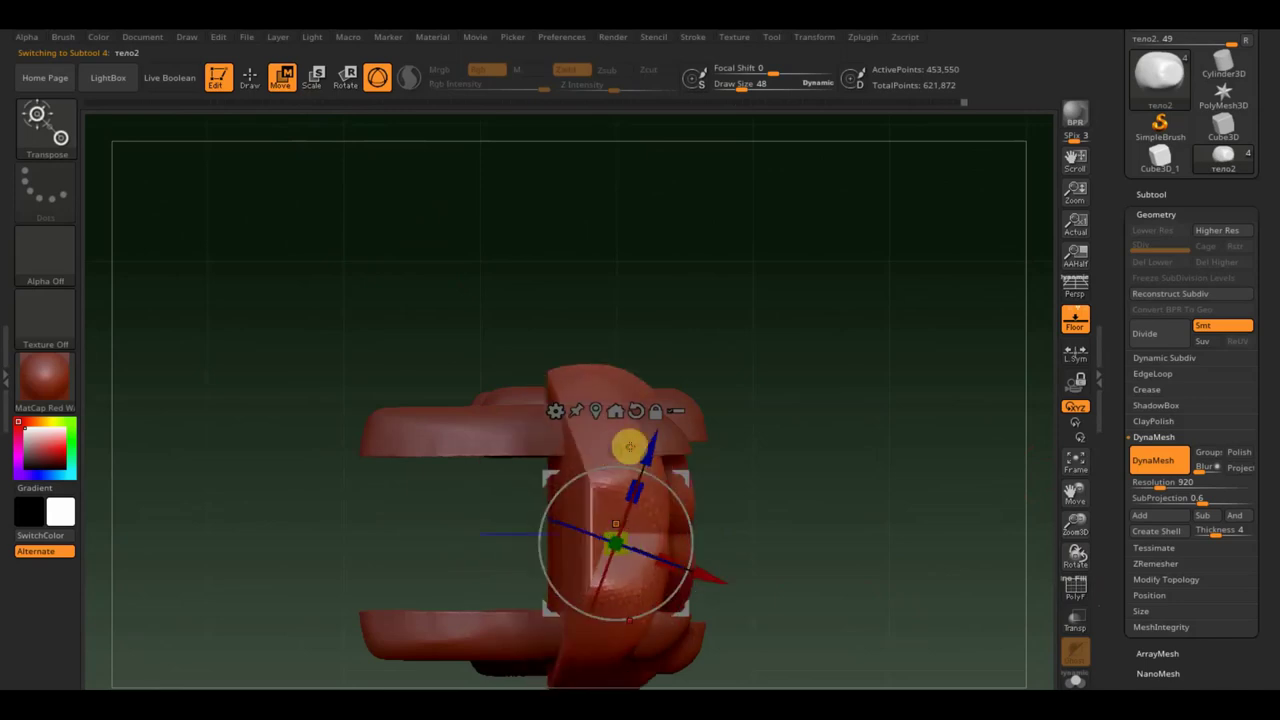
pyautogui.hotkey('ctrl', 'z')
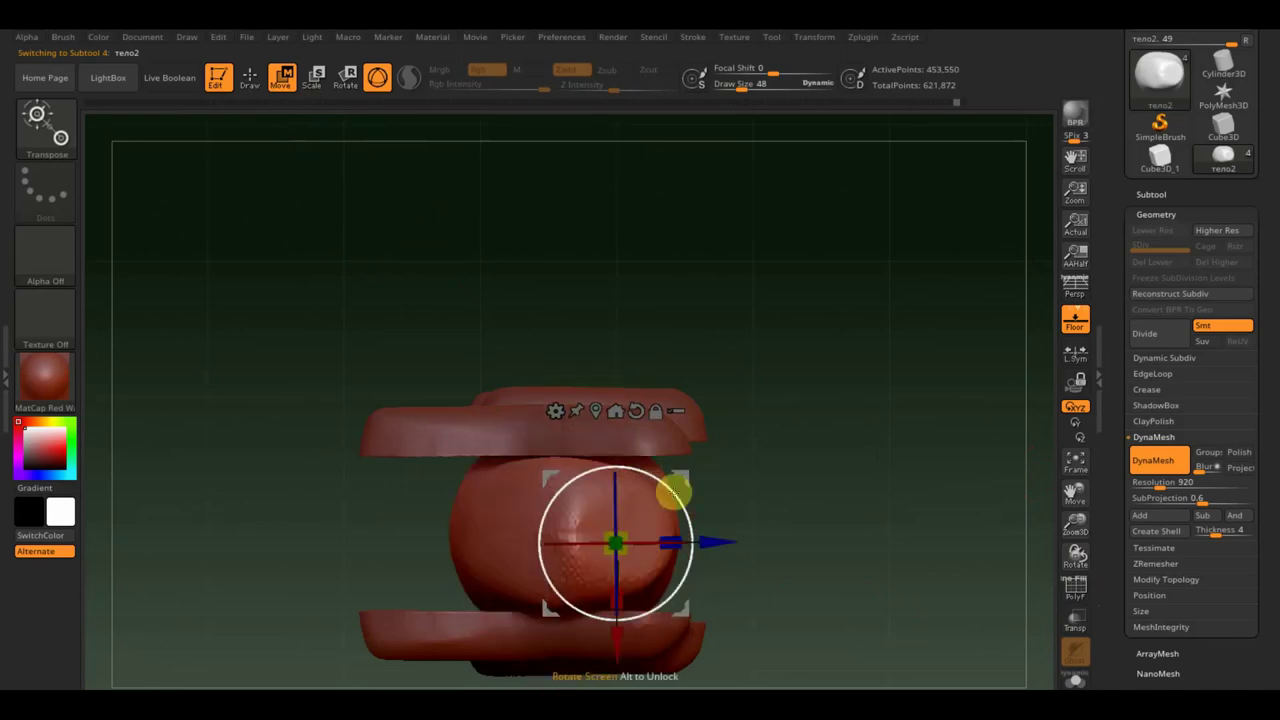
pyautogui.moveTo(683, 514)
pyautogui.mouseDown()
pyautogui.moveTo(527, 451)
pyautogui.moveTo(471, 537)
pyautogui.moveTo(488, 585)
pyautogui.moveTo(514, 537)
pyautogui.moveTo(465, 534)
pyautogui.mouseUp()
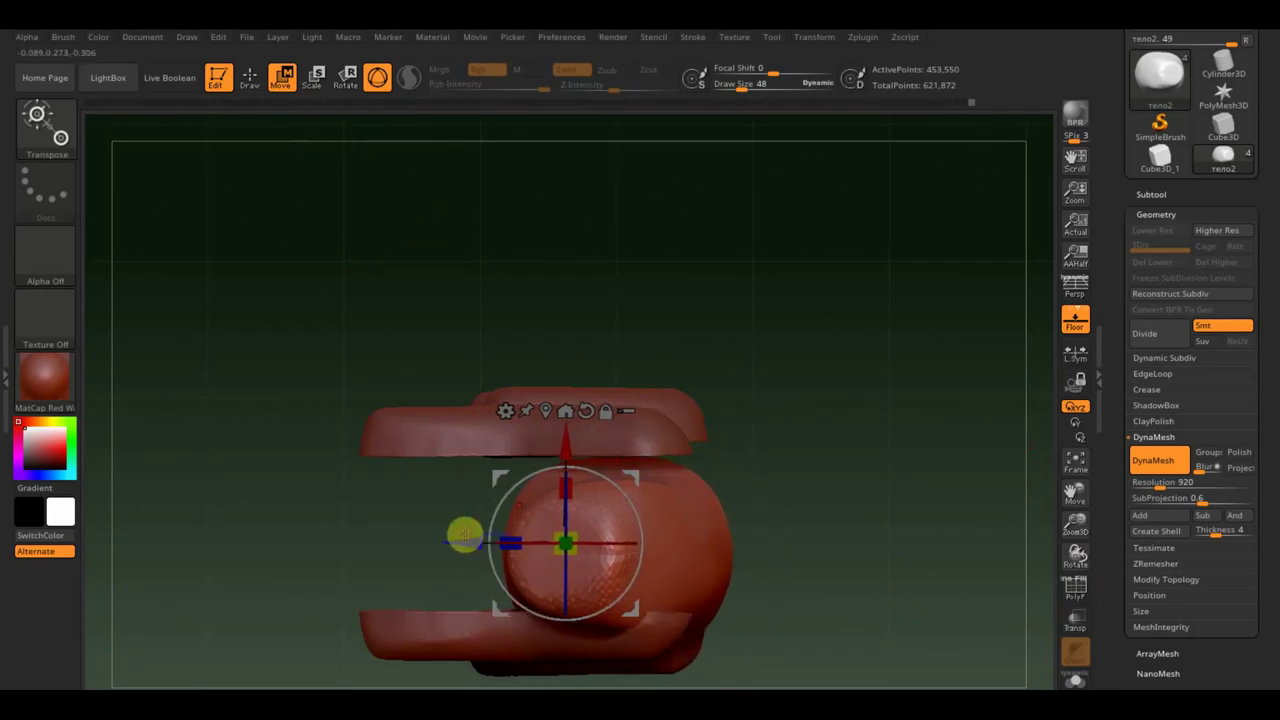
pyautogui.moveTo(565, 448); pyautogui.dragTo(565, 428)
# Line the model up with the reference photo and make рука 2 active for sculpting
pyautogui.moveTo(903, 586)
pyautogui.mouseDown()
pyautogui.moveTo(897, 428)
pyautogui.moveTo(903, 442)
pyautogui.moveTo(863, 449)
pyautogui.moveTo(862, 400)
pyautogui.mouseUp()
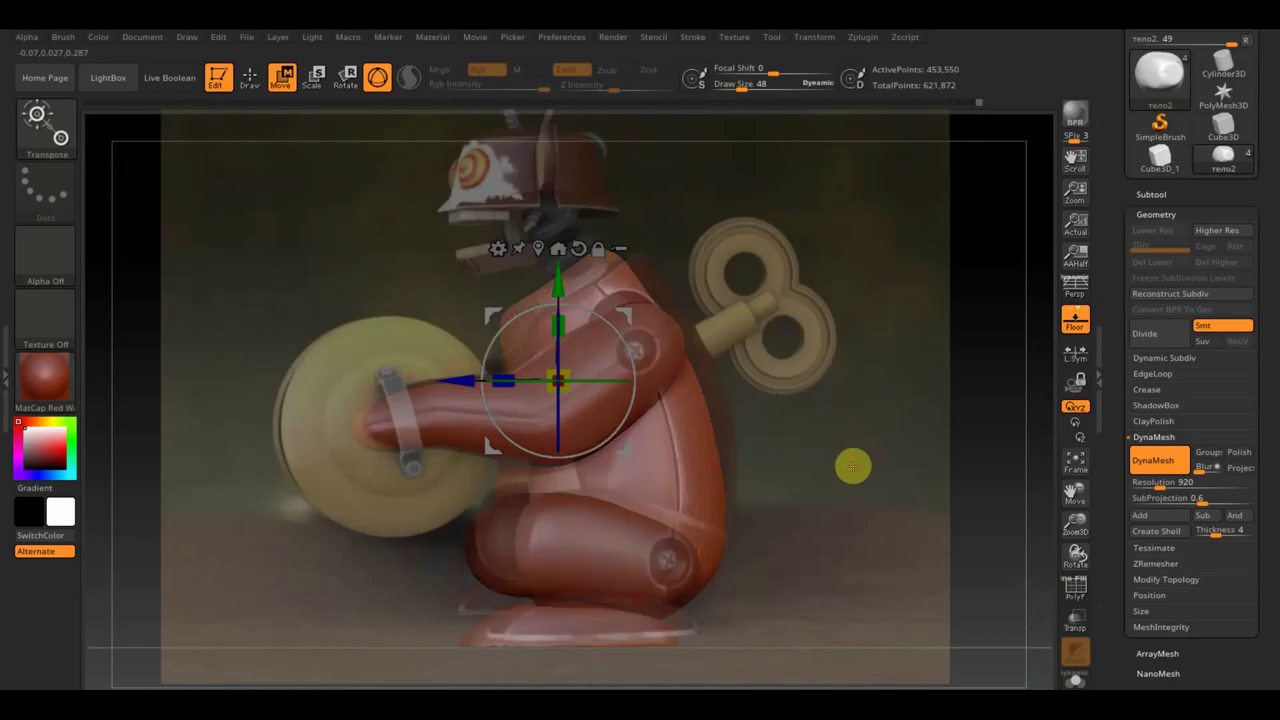
pyautogui.moveTo(853, 465)
pyautogui.mouseDown()
pyautogui.moveTo(883, 449)
pyautogui.moveTo(899, 474)
pyautogui.mouseUp()
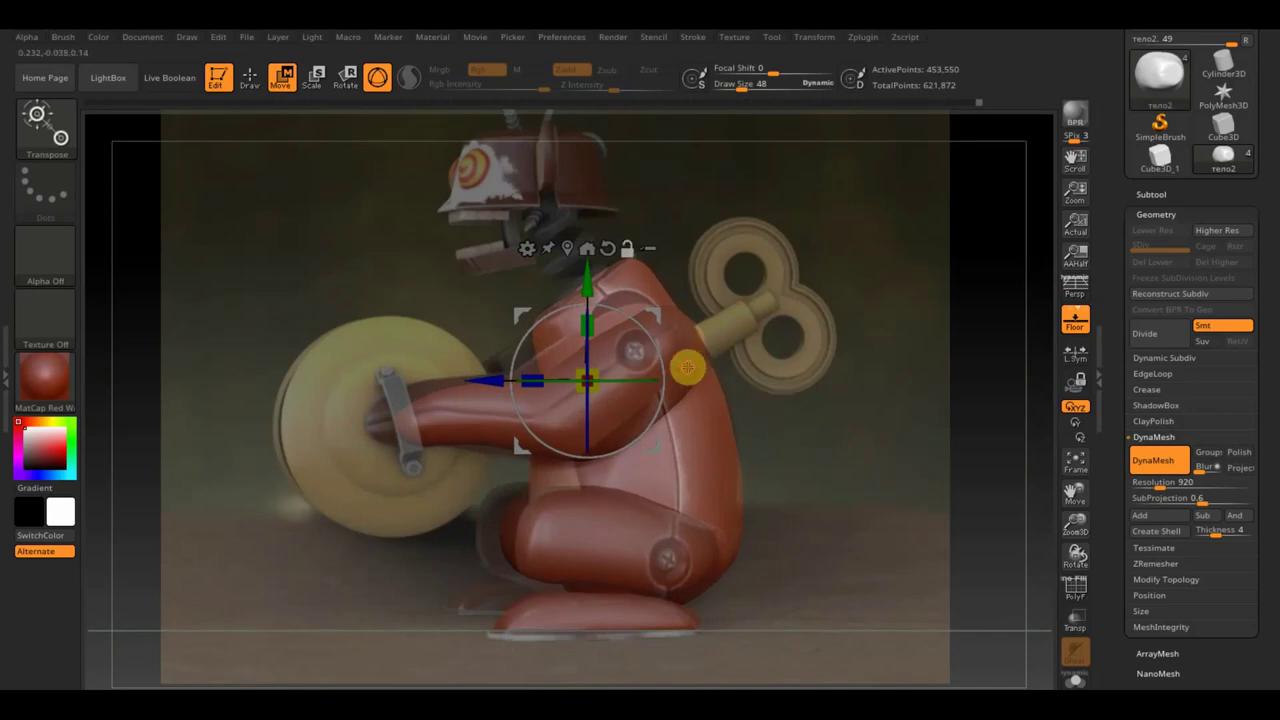
pyautogui.keyDown('alt'); pyautogui.click(687, 368); pyautogui.keyUp('alt')
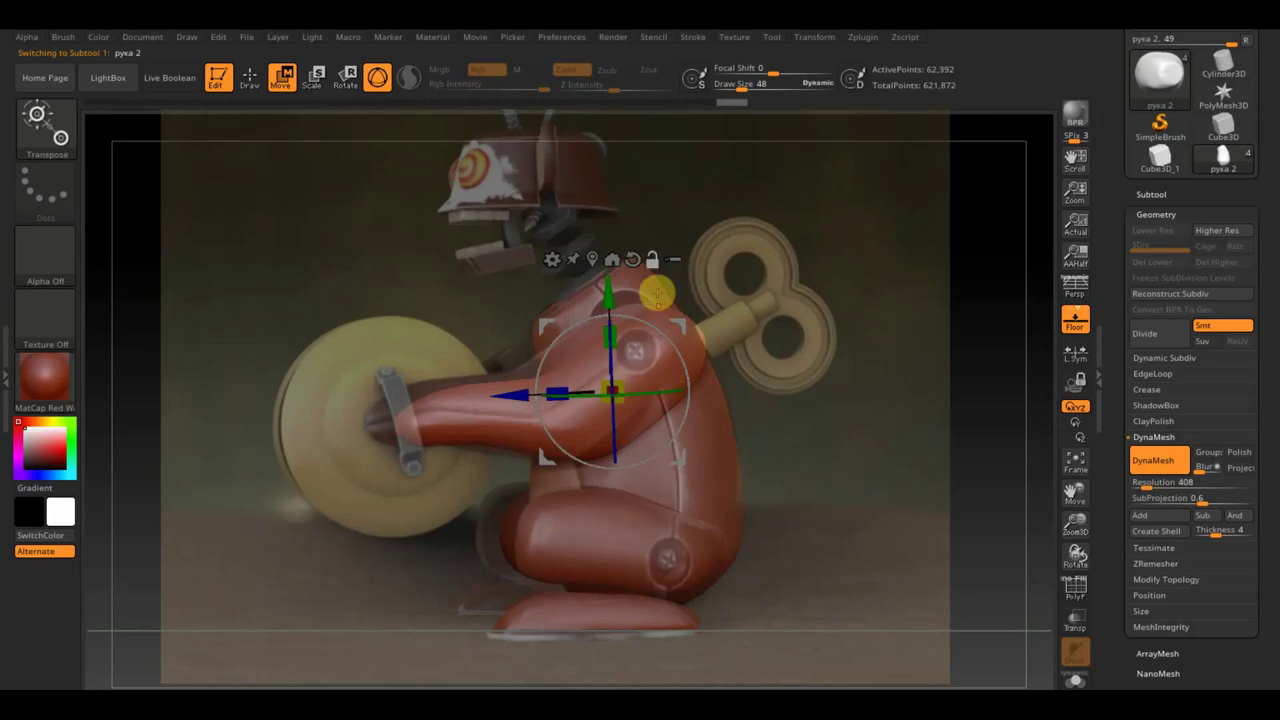
pyautogui.keyDown('alt'); pyautogui.click(657, 292); pyautogui.keyUp('alt')
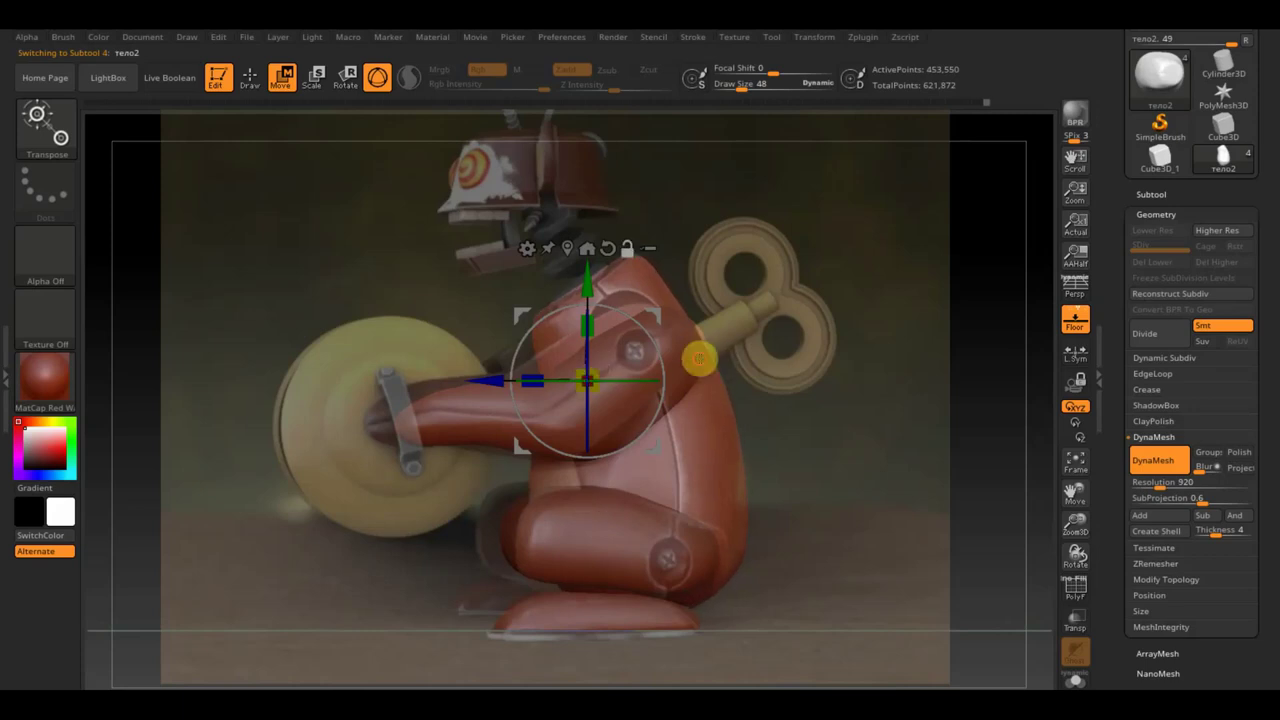
pyautogui.keyDown('alt'); pyautogui.click(700, 360); pyautogui.keyUp('alt')
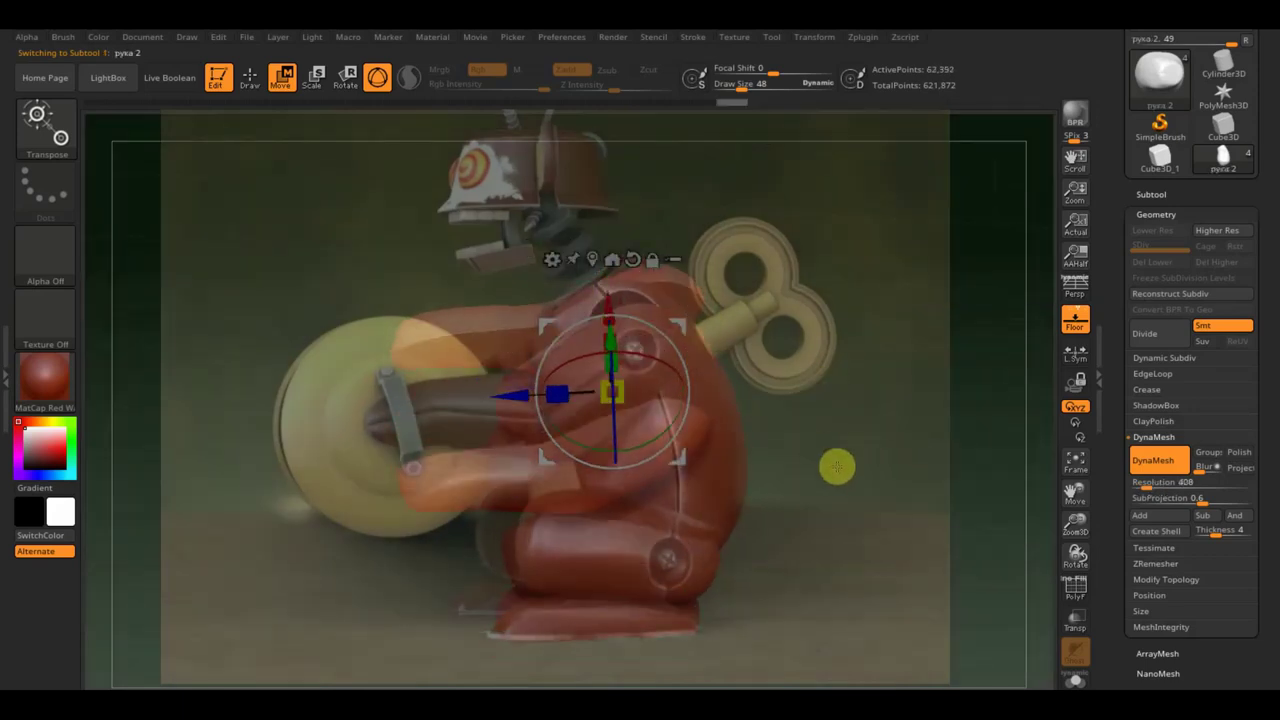
pyautogui.press('q')
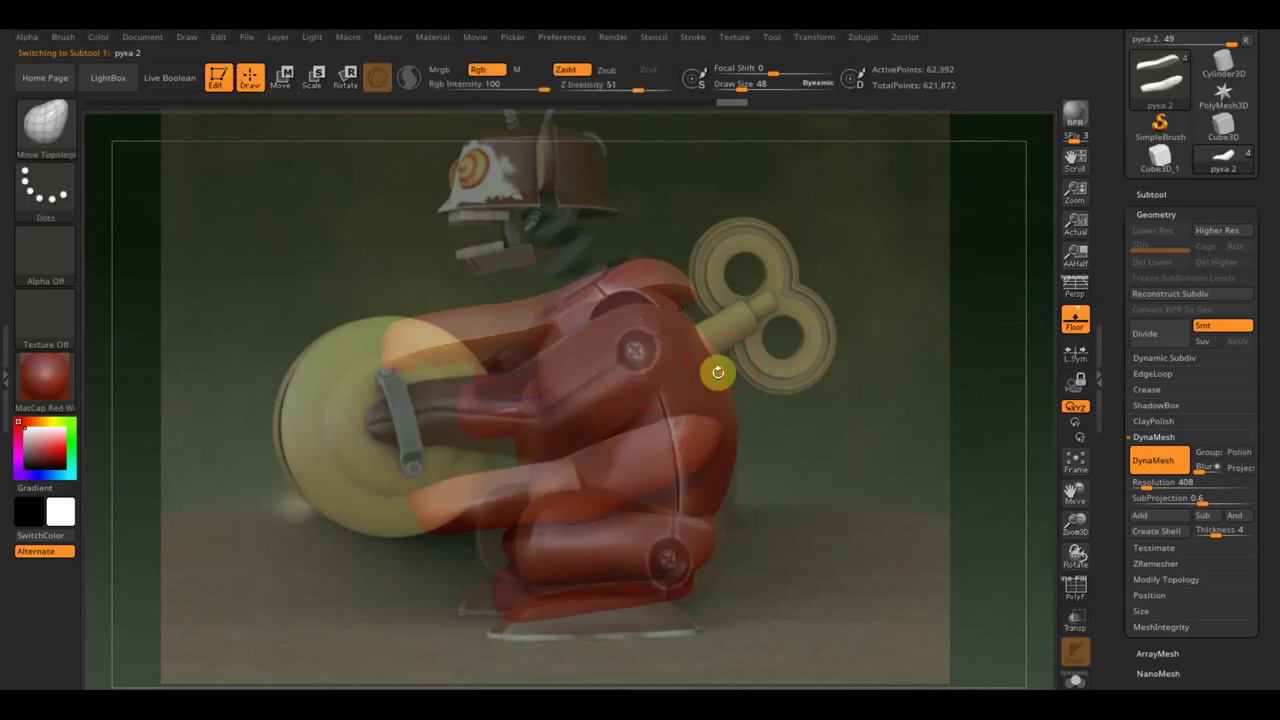
pyautogui.press('shift')
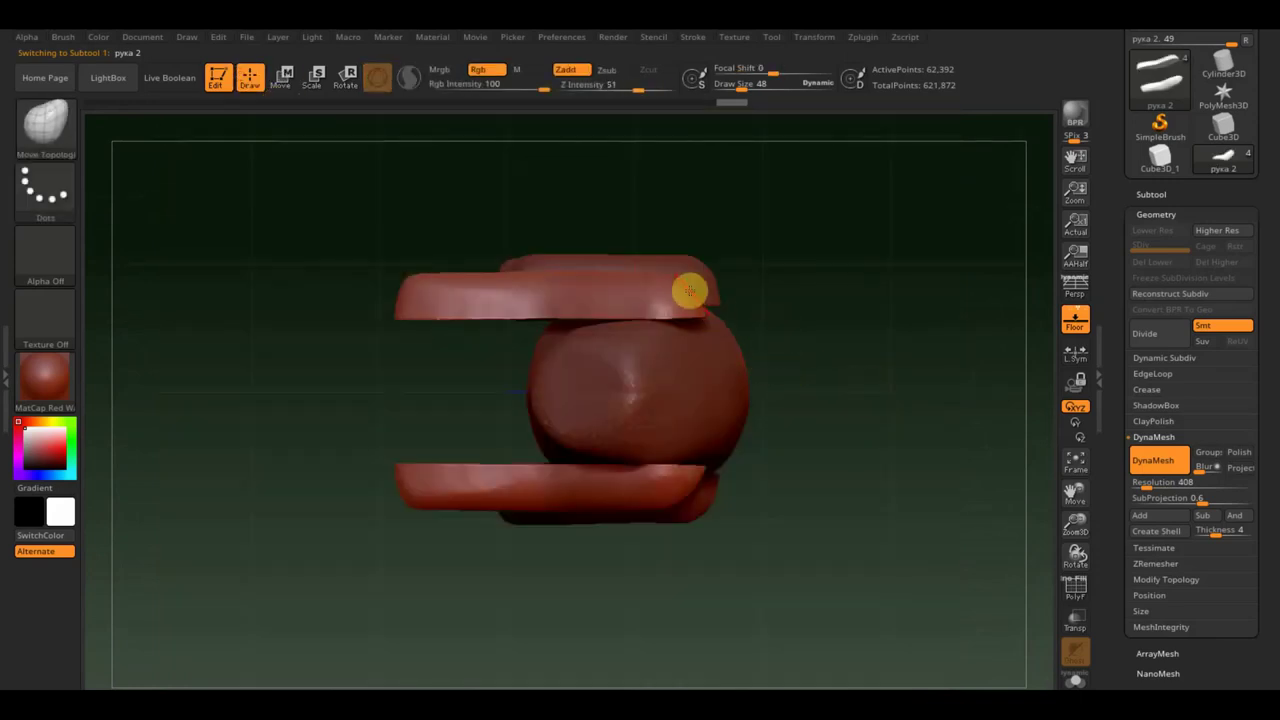
# Enlarge the brush to 124, smooth the top of the arm, and open Modify Topology
pyautogui.moveTo(741, 86)
pyautogui.mouseDown()
pyautogui.moveTo(760, 96)
pyautogui.moveTo(754, 86)
pyautogui.mouseUp()
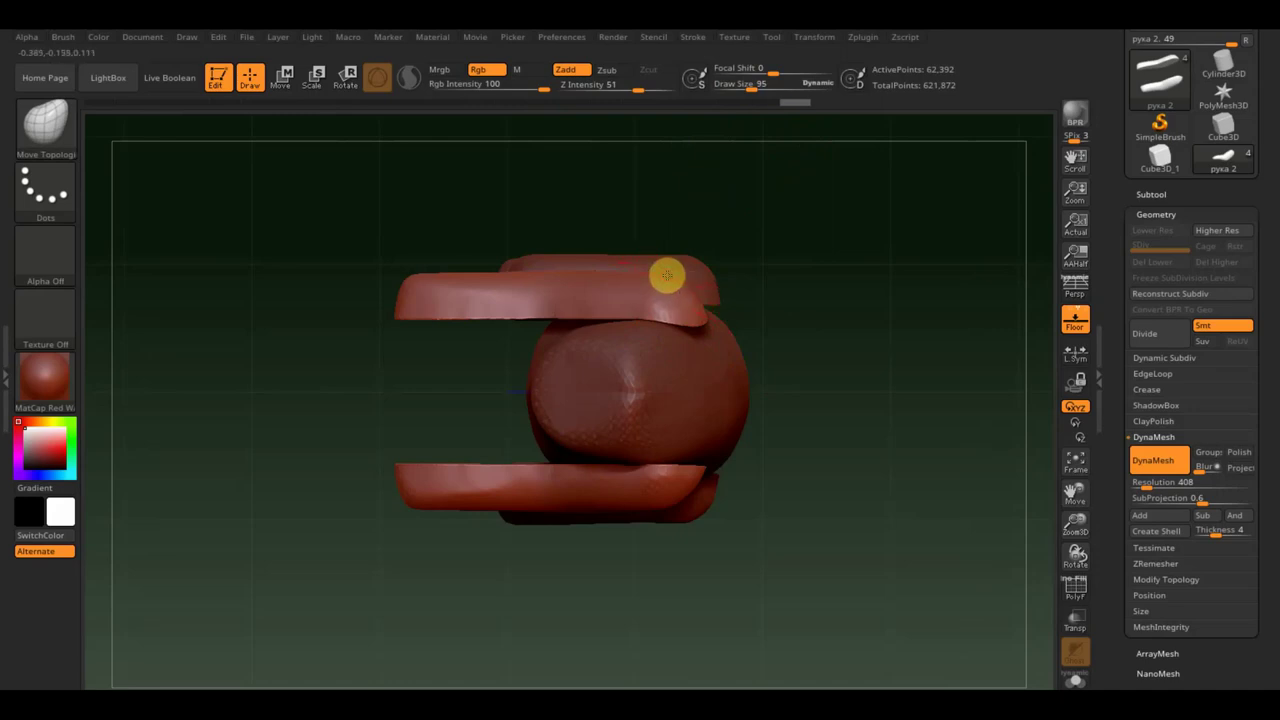
pyautogui.keyDown('shift'); pyautogui.moveTo(664, 278); pyautogui.dragTo(688, 295); pyautogui.keyUp('shift')
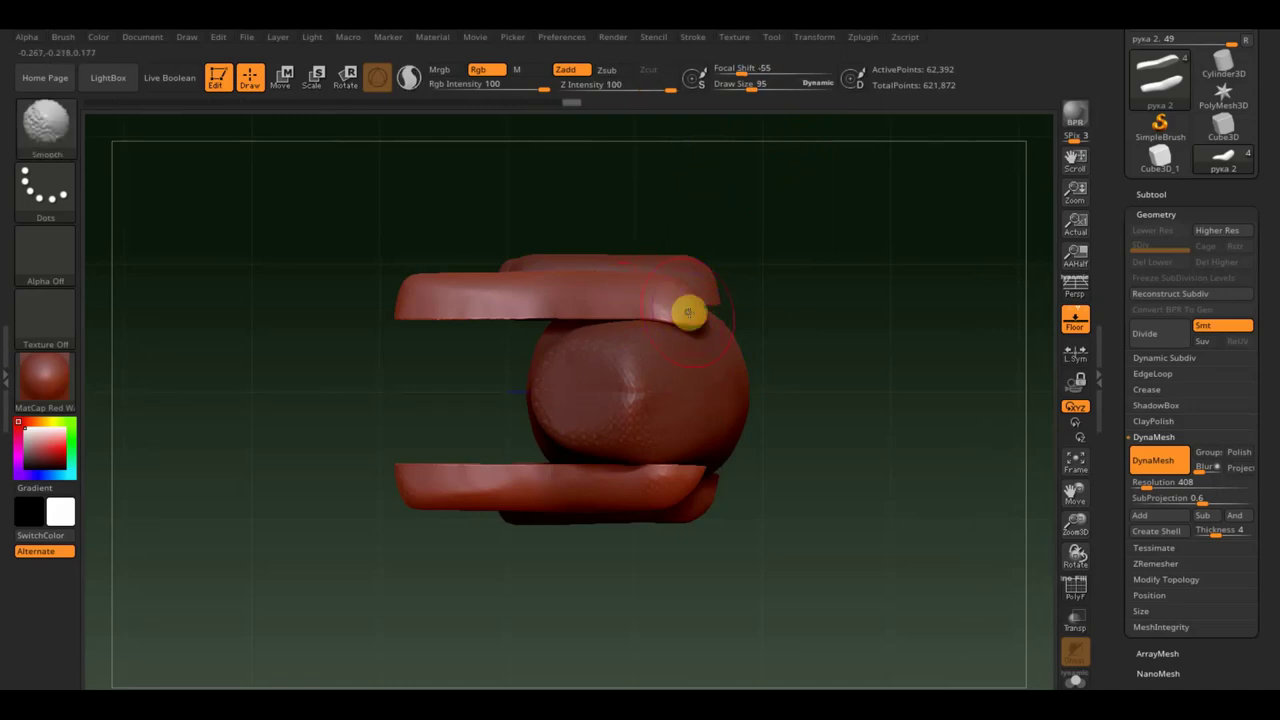
pyautogui.moveTo(808, 391); pyautogui.dragTo(816, 280)
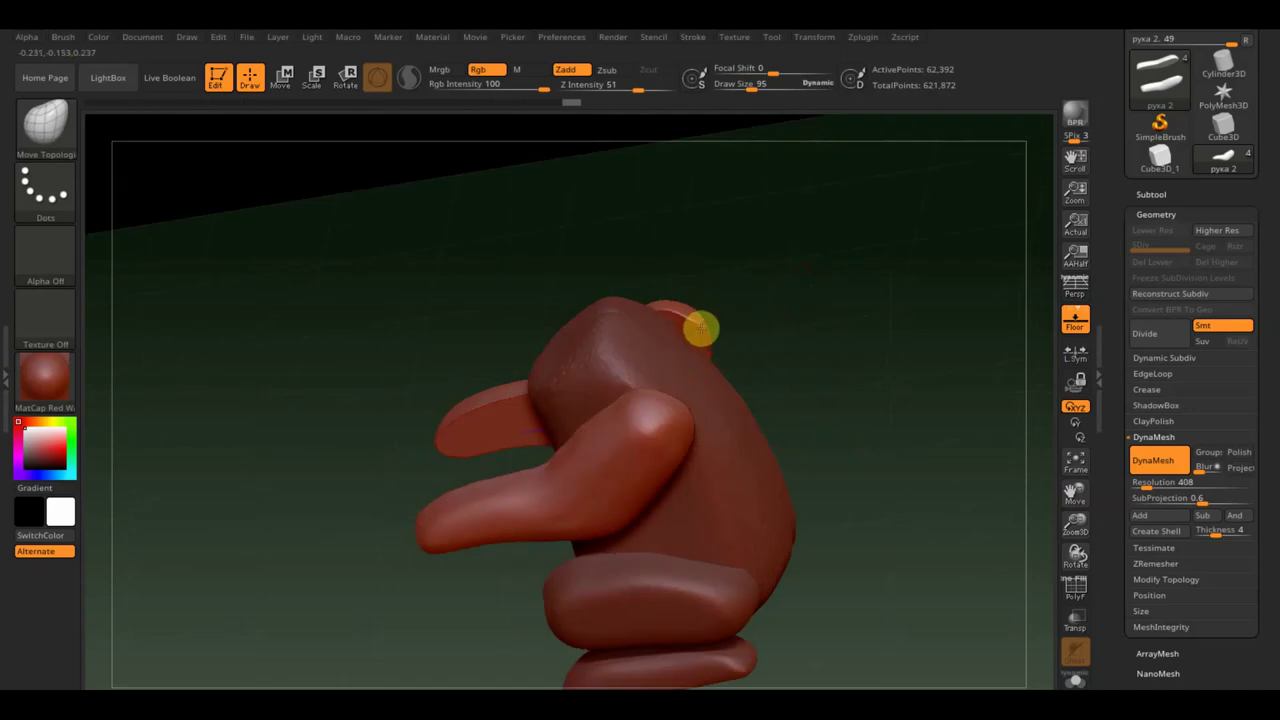
pyautogui.moveTo(704, 327)
pyautogui.mouseDown()
pyautogui.moveTo(646, 386)
pyautogui.moveTo(617, 391)
pyautogui.moveTo(688, 353)
pyautogui.mouseUp()
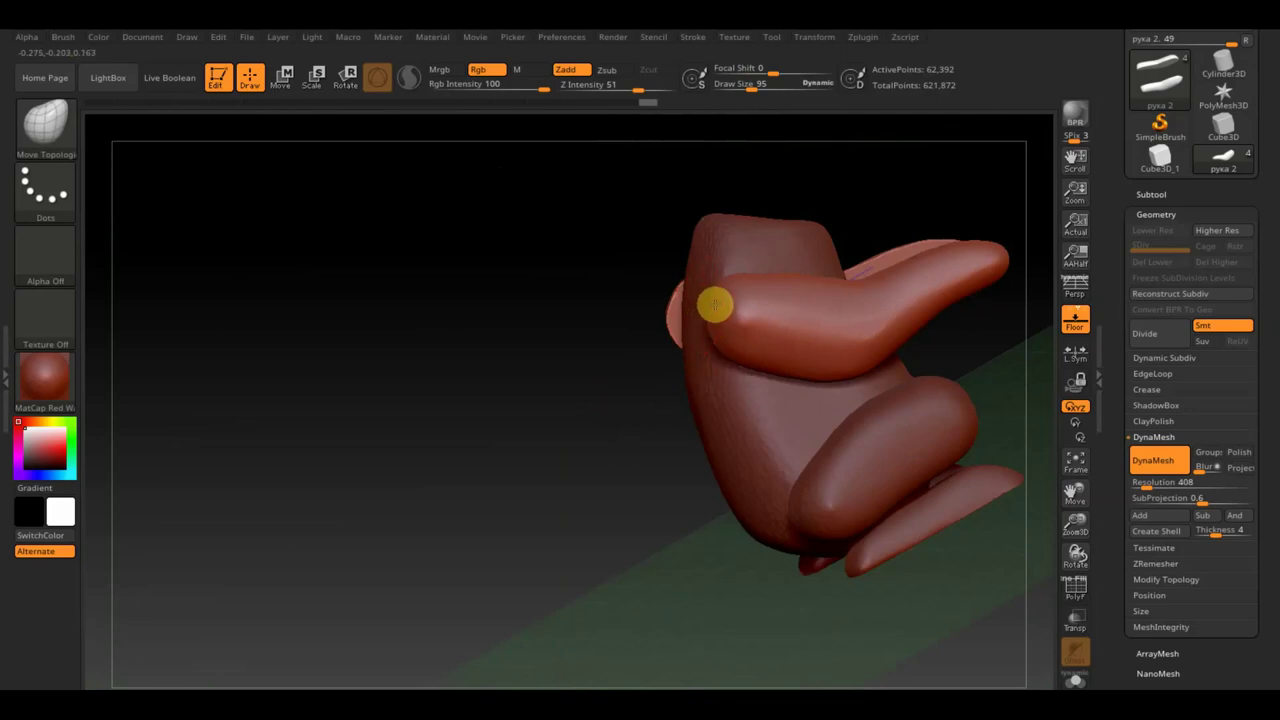
pyautogui.moveTo(714, 305)
pyautogui.mouseDown()
pyautogui.moveTo(580, 360)
pyautogui.moveTo(716, 297)
pyautogui.mouseUp()
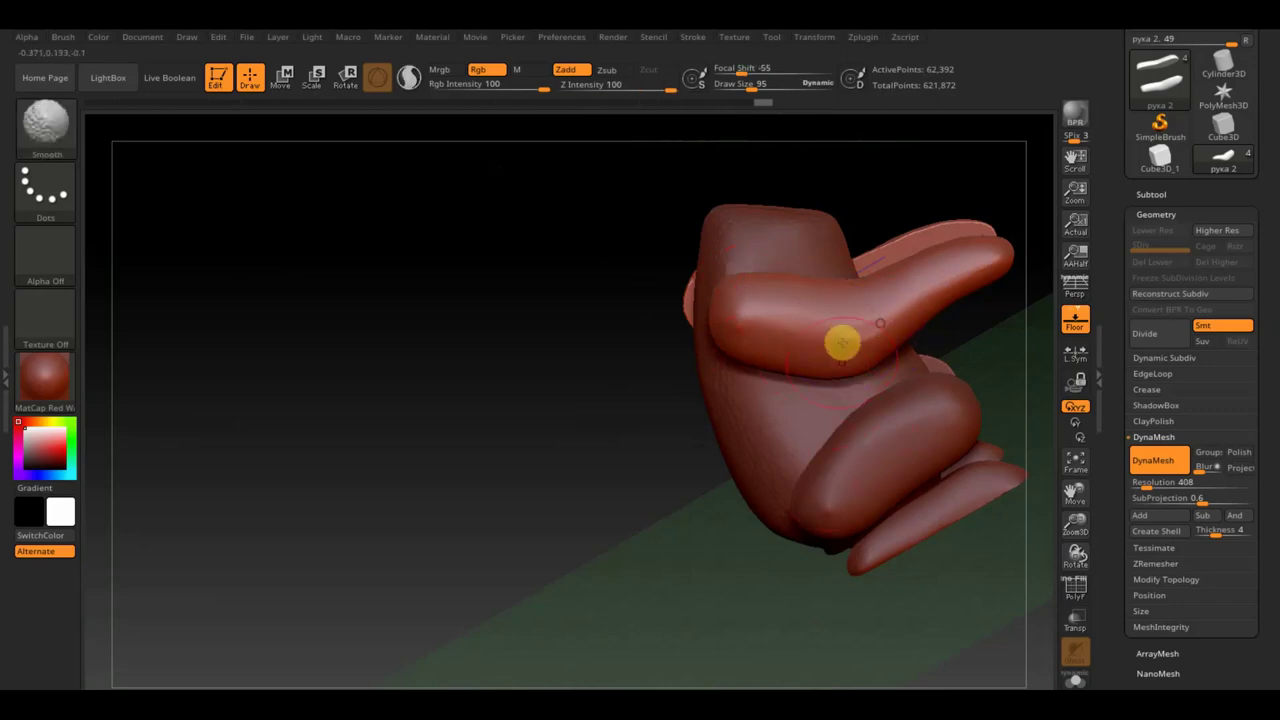
pyautogui.click(1179, 582)
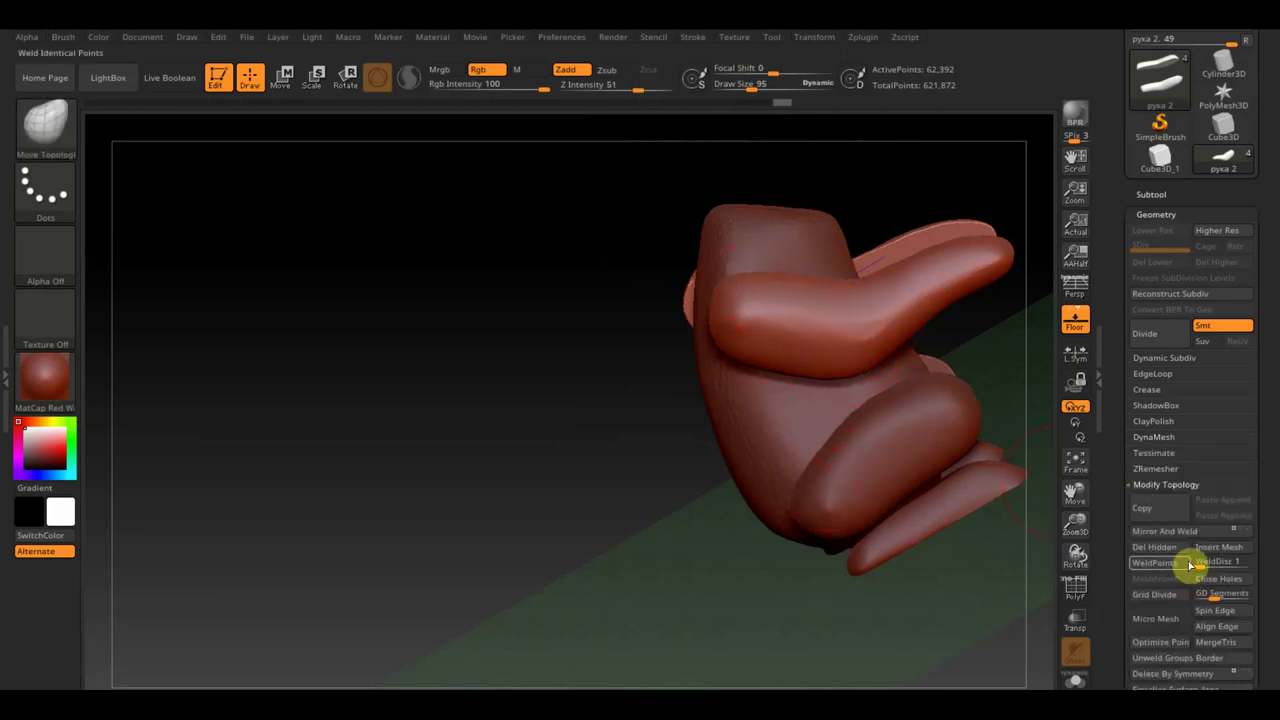
# Reshape the surface near the right ear and mirror and weld the arm
pyautogui.moveTo(567, 563); pyautogui.dragTo(644, 522)
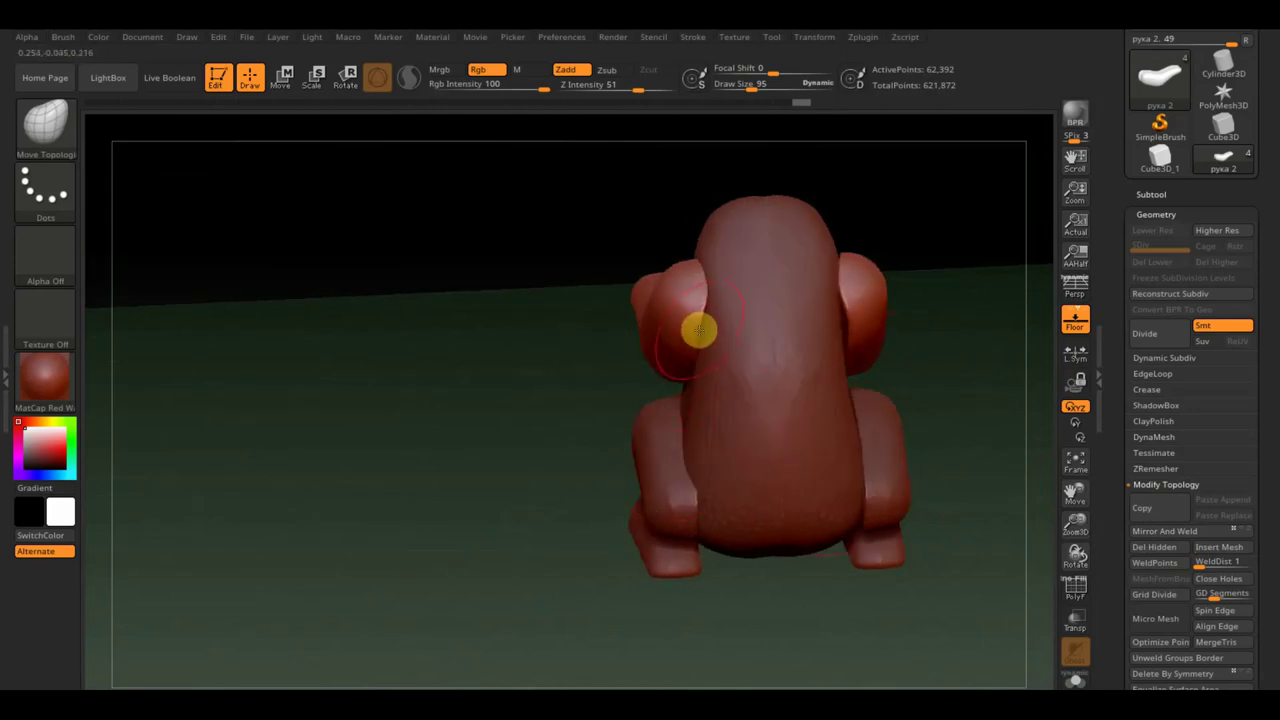
pyautogui.moveTo(842, 314)
pyautogui.mouseDown()
pyautogui.moveTo(838, 295)
pyautogui.moveTo(847, 327)
pyautogui.mouseUp()
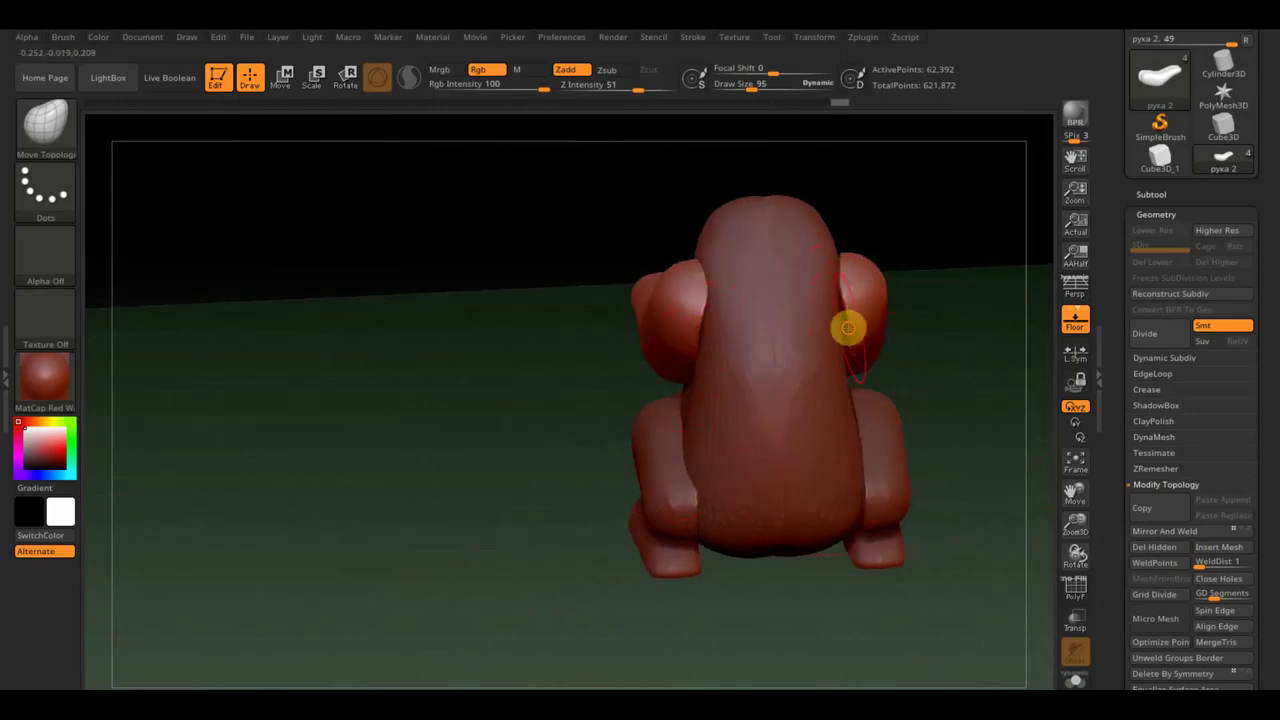
pyautogui.moveTo(951, 354); pyautogui.dragTo(946, 357)
pyautogui.click(1187, 541)
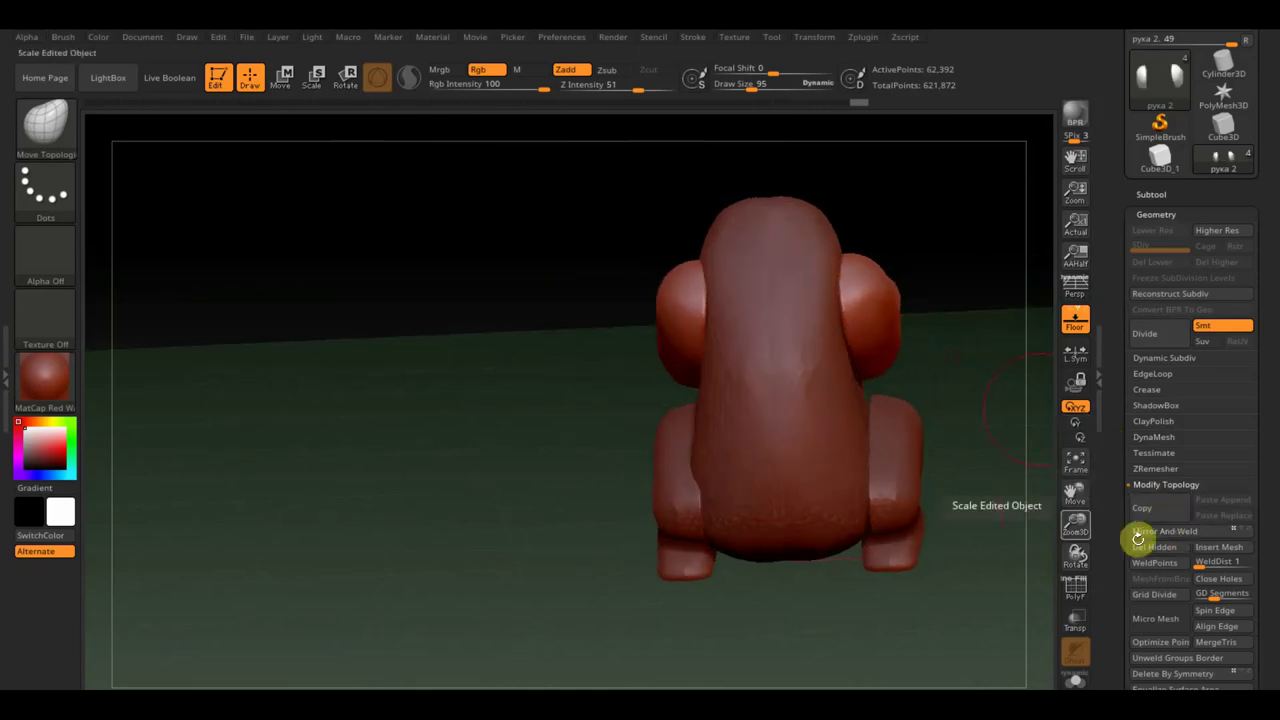
# Select тело2, mirror and weld it, and enlarge the brush
pyautogui.moveTo(971, 380)
pyautogui.keyDown('shift'); pyautogui.mouseDown()
pyautogui.moveTo(975, 403)
pyautogui.moveTo(851, 400)
pyautogui.mouseUp(); pyautogui.keyUp('shift')
pyautogui.keyDown('alt'); pyautogui.click(669, 477); pyautogui.keyUp('alt')
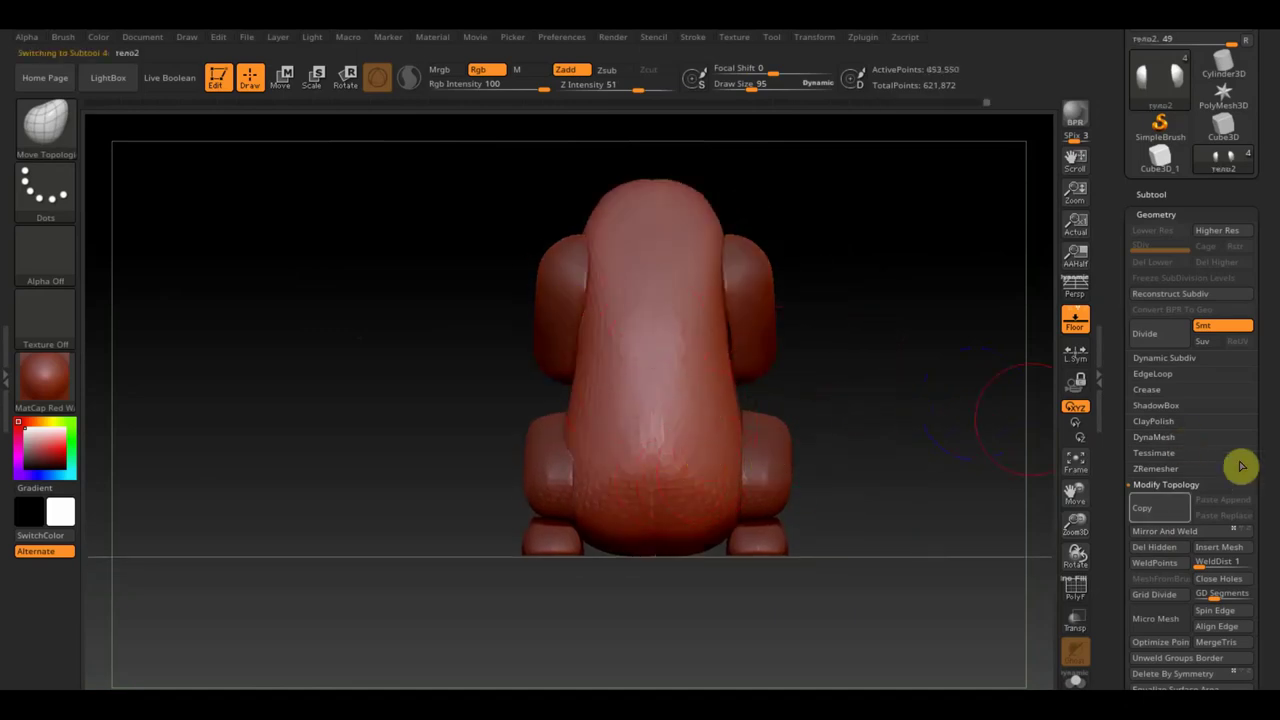
pyautogui.click(1183, 529)
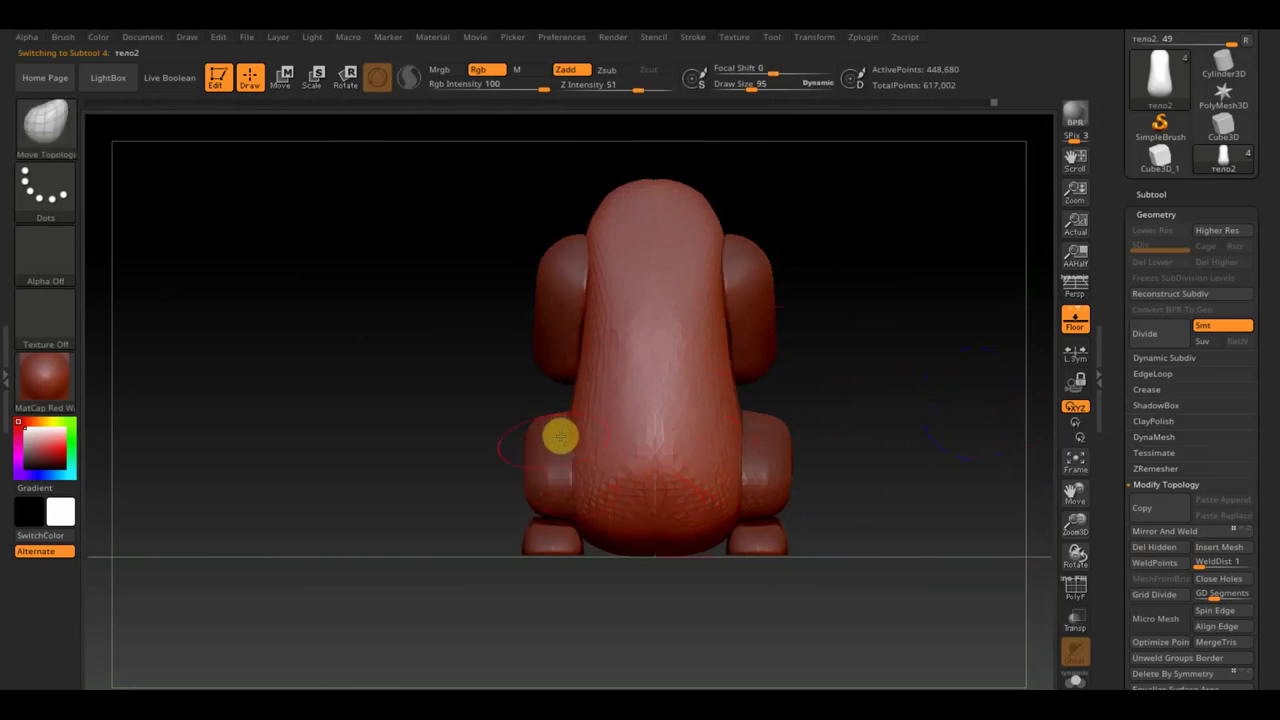
pyautogui.moveTo(740, 84); pyautogui.dragTo(755, 85)
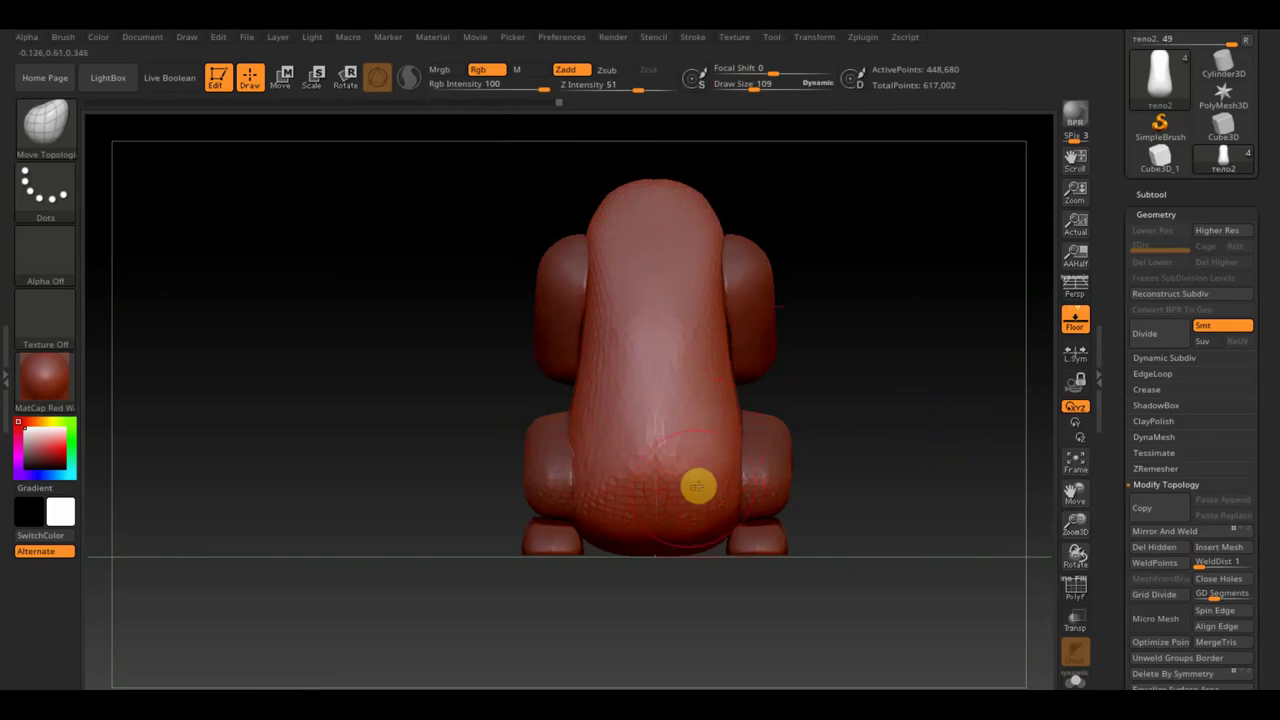
# Inspect the body from several angles and mirror and weld тело2 again
pyautogui.moveTo(701, 492)
pyautogui.mouseDown(button='right')
pyautogui.moveTo(834, 506)
pyautogui.moveTo(720, 506)
pyautogui.moveTo(749, 531)
pyautogui.moveTo(839, 502)
pyautogui.mouseUp(button='right')
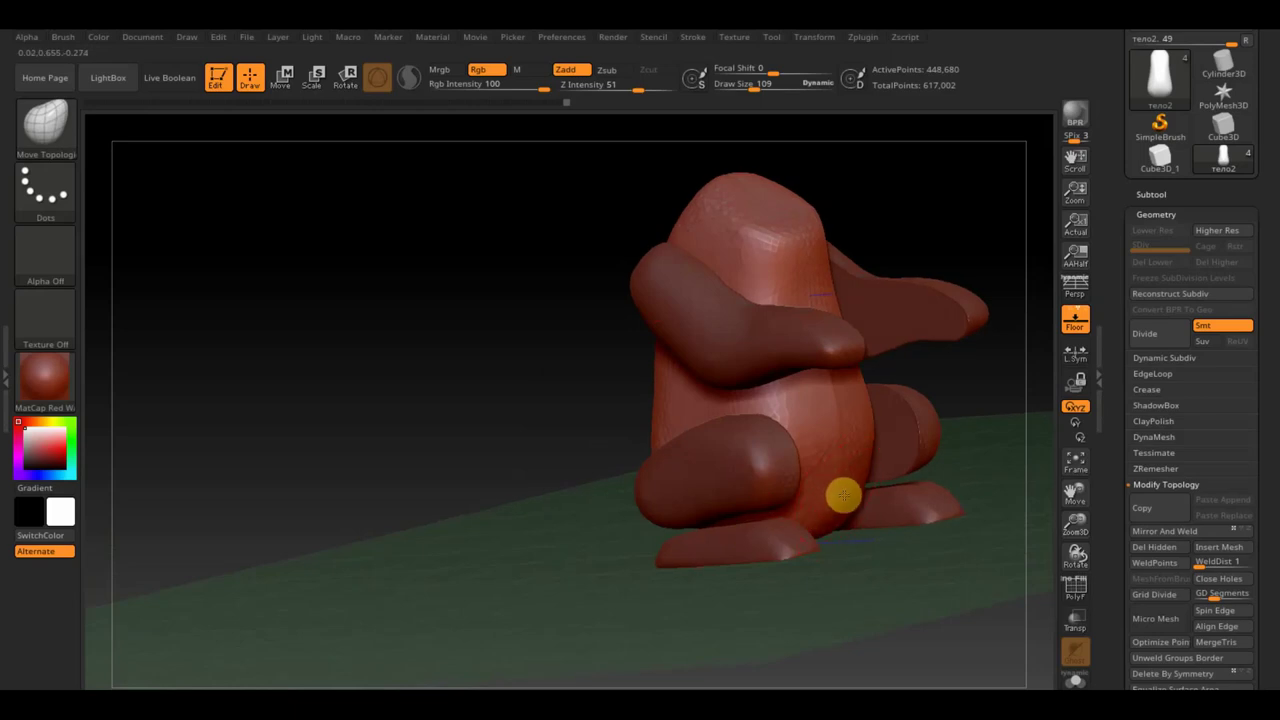
pyautogui.moveTo(903, 531)
pyautogui.mouseDown(button='right')
pyautogui.moveTo(886, 603)
pyautogui.moveTo(820, 489)
pyautogui.moveTo(843, 563)
pyautogui.moveTo(820, 531)
pyautogui.moveTo(831, 558)
pyautogui.moveTo(811, 531)
pyautogui.moveTo(815, 542)
pyautogui.moveTo(666, 560)
pyautogui.mouseUp(button='right')
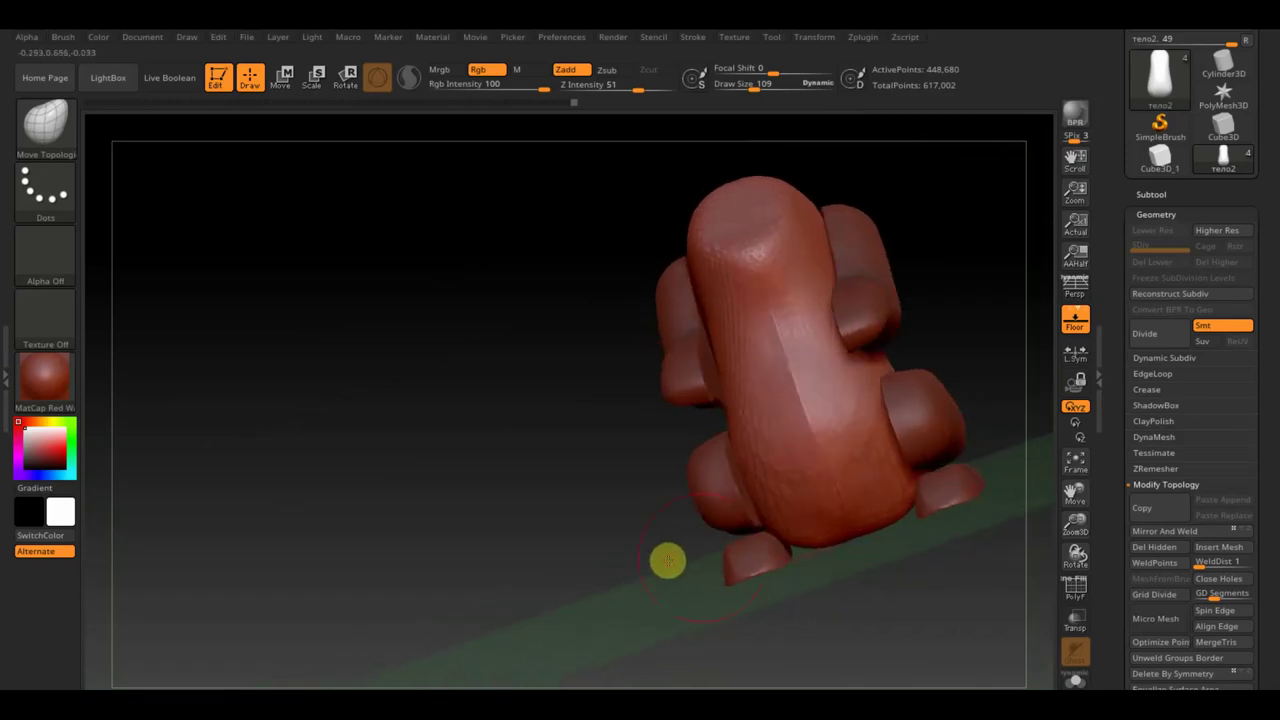
pyautogui.keyDown('shift'); pyautogui.moveTo(977, 384); pyautogui.dragTo(1000, 374, button='right'); pyautogui.keyUp('shift')
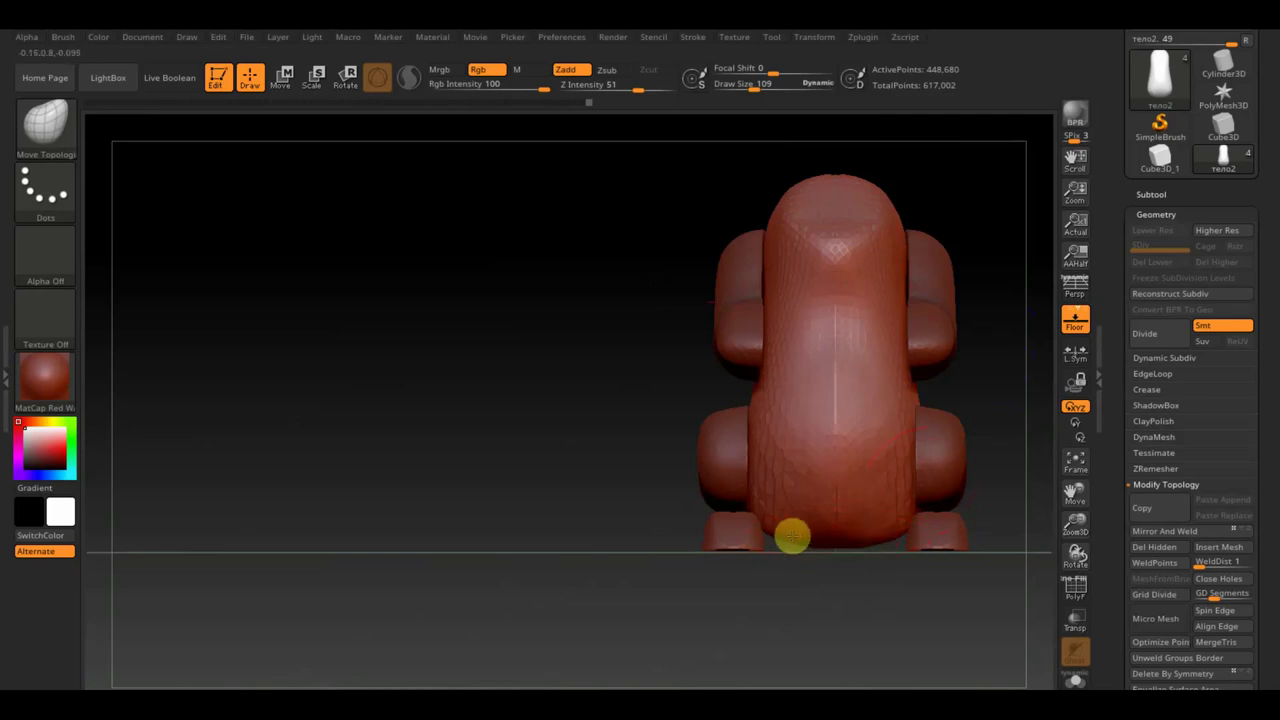
pyautogui.moveTo(856, 540)
pyautogui.mouseDown()
pyautogui.moveTo(846, 583)
pyautogui.moveTo(783, 517)
pyautogui.moveTo(868, 566)
pyautogui.mouseUp()
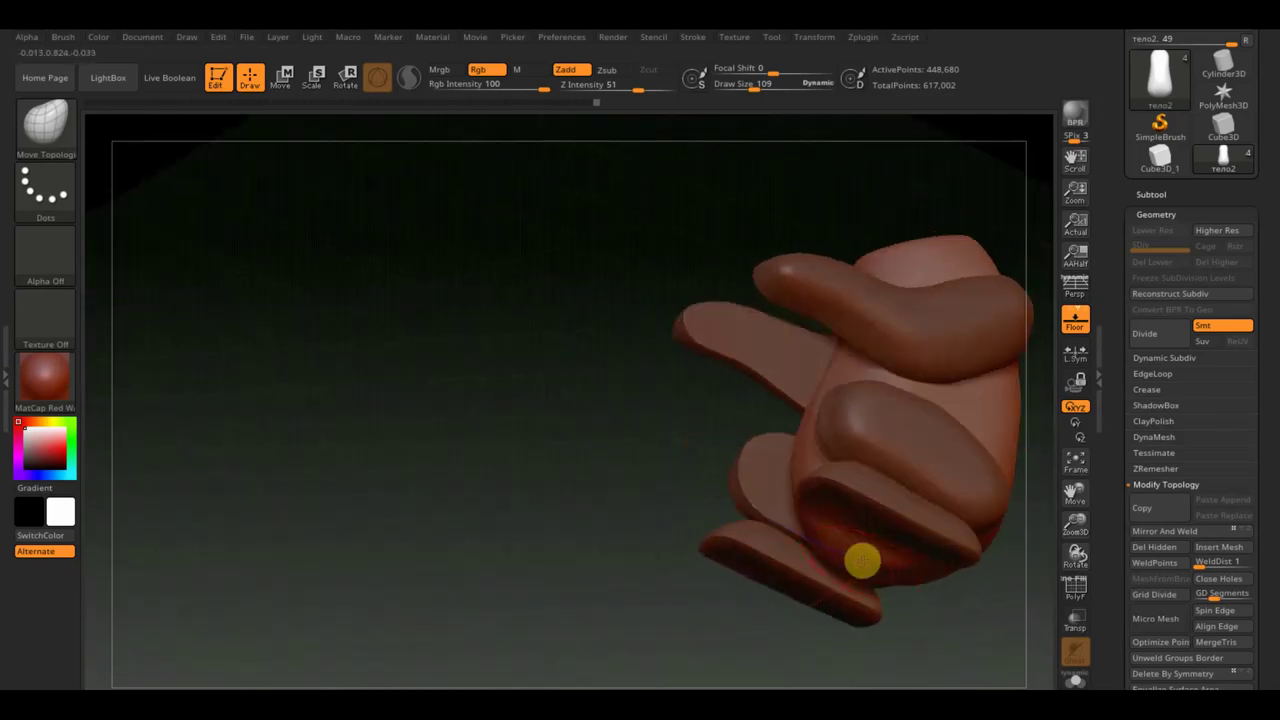
pyautogui.click(1177, 533)
pyautogui.moveTo(531, 452)
pyautogui.mouseDown()
pyautogui.moveTo(583, 514)
pyautogui.moveTo(794, 617)
pyautogui.mouseUp()
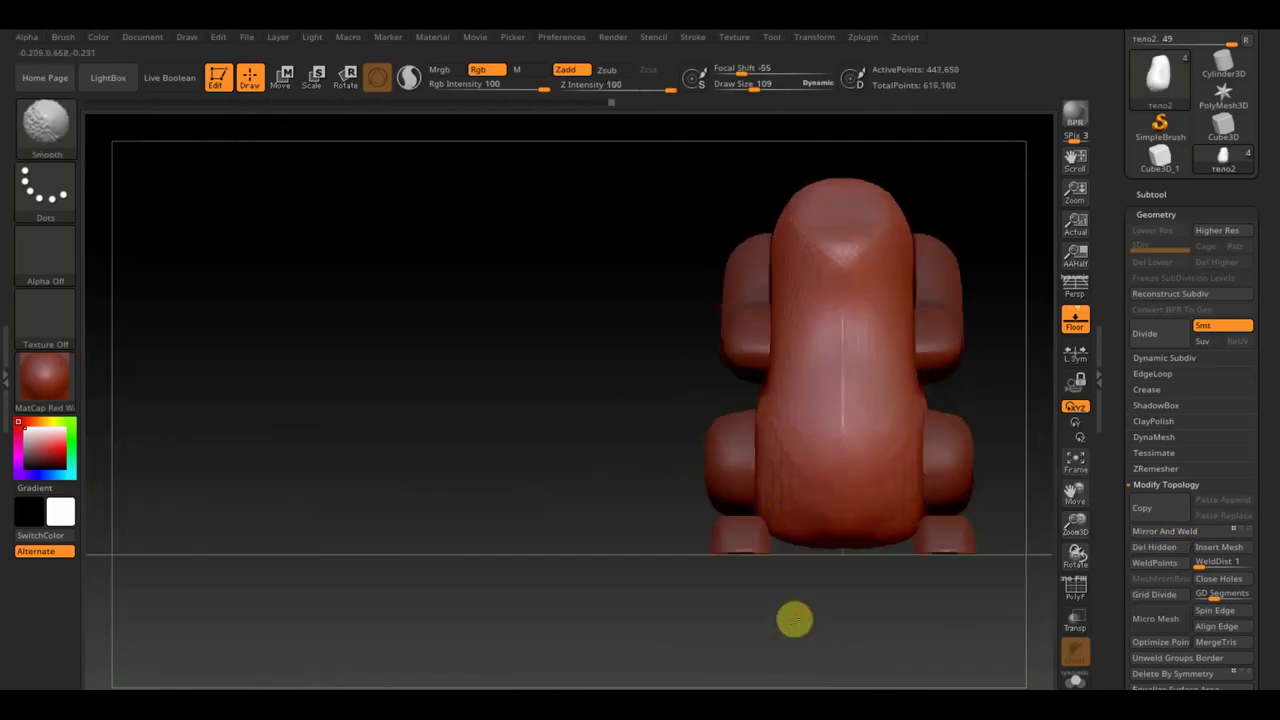
# Smooth the torso beside the left arm, then make the foot piece стопа2 active
pyautogui.keyDown('alt'); pyautogui.moveTo(481, 421); pyautogui.dragTo(303, 431); pyautogui.keyUp('alt')
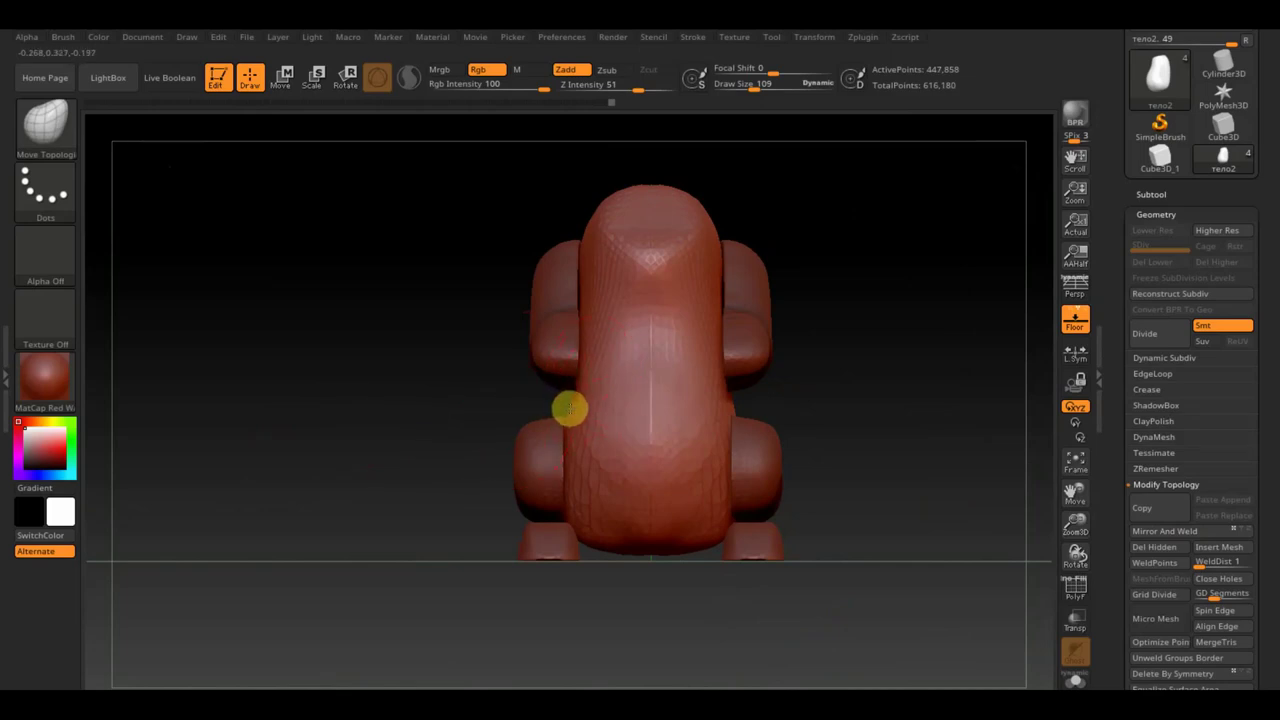
pyautogui.moveTo(523, 408); pyautogui.dragTo(491, 411)
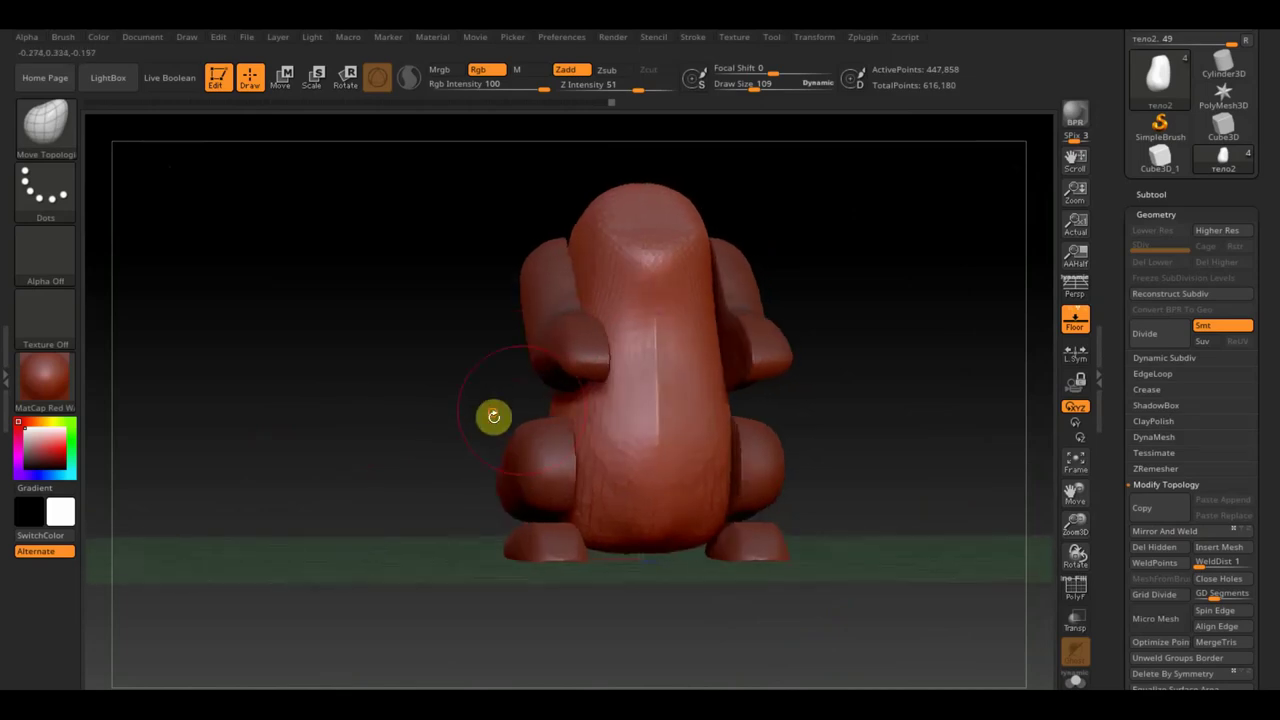
pyautogui.moveTo(568, 413)
pyautogui.keyDown('shift'); pyautogui.mouseDown()
pyautogui.moveTo(613, 426)
pyautogui.moveTo(640, 363)
pyautogui.moveTo(689, 331)
pyautogui.moveTo(626, 306)
pyautogui.moveTo(700, 471)
pyautogui.moveTo(600, 517)
pyautogui.moveTo(663, 440)
pyautogui.moveTo(582, 483)
pyautogui.mouseUp(); pyautogui.keyUp('shift')
pyautogui.moveTo(643, 406); pyautogui.dragTo(814, 371, button='right')
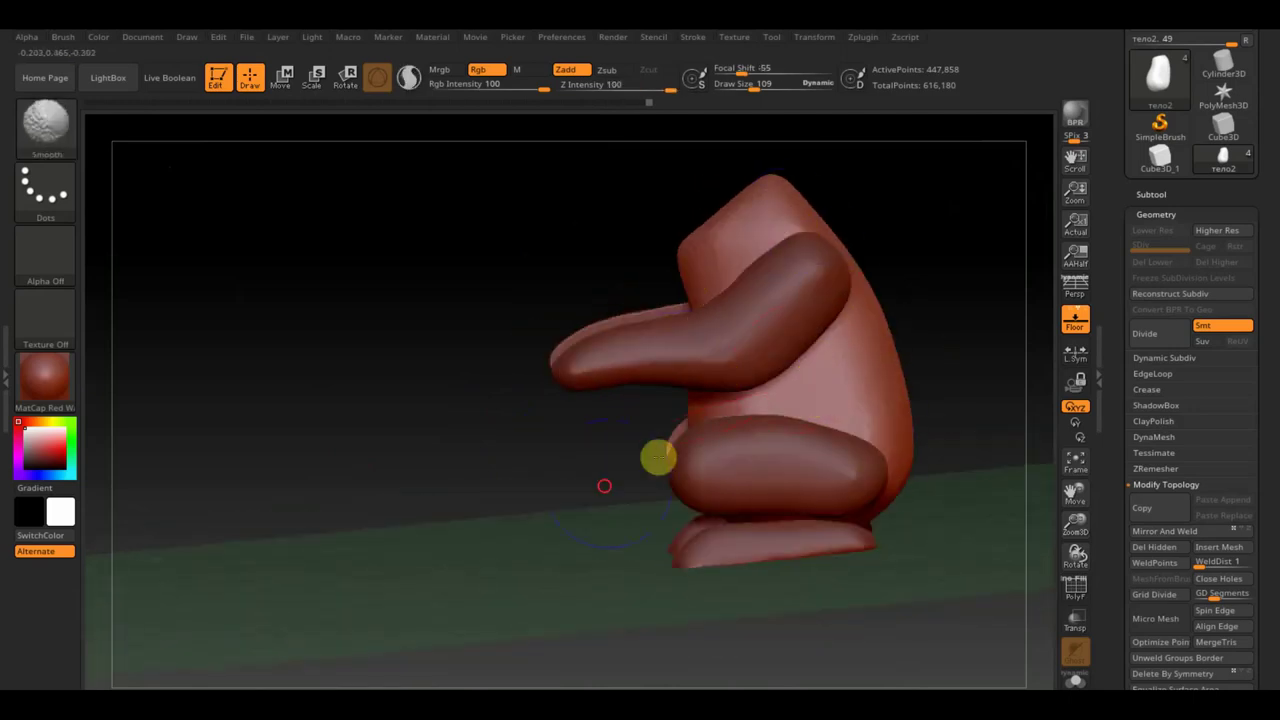
pyautogui.moveTo(657, 454); pyautogui.dragTo(592, 510, button='right')
pyautogui.keyDown('alt'); pyautogui.click(726, 541); pyautogui.keyUp('alt')
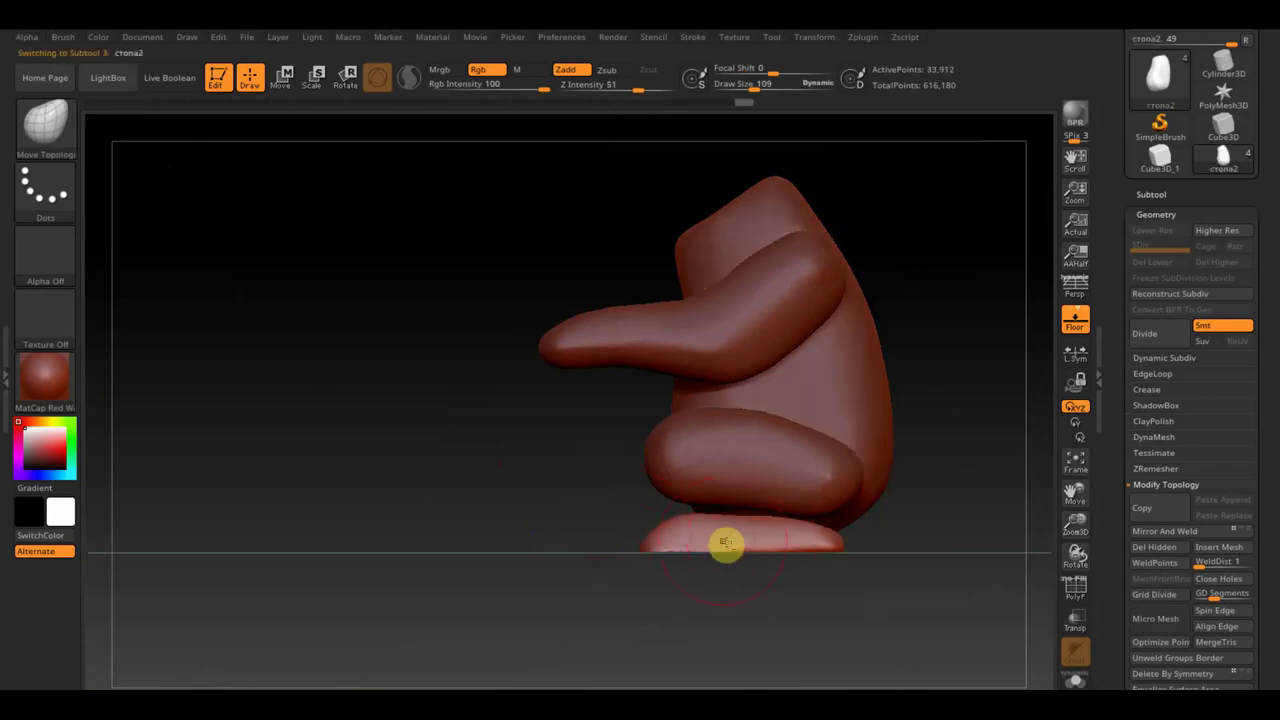
pyautogui.keyDown('alt'); pyautogui.click(754, 477); pyautogui.keyUp('alt')
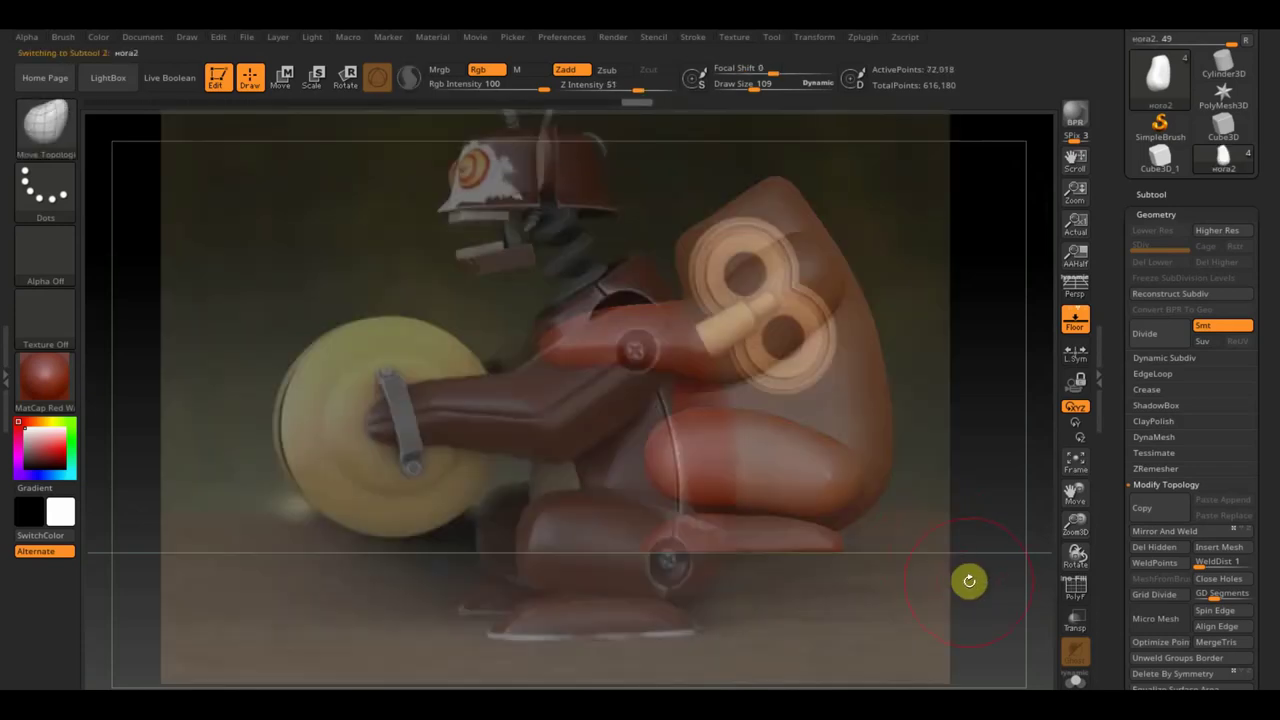
pyautogui.moveTo(966, 580)
pyautogui.mouseDown(button='right')
pyautogui.moveTo(977, 592)
pyautogui.moveTo(824, 636)
pyautogui.moveTo(834, 643)
pyautogui.moveTo(842, 624)
pyautogui.mouseUp(button='right')
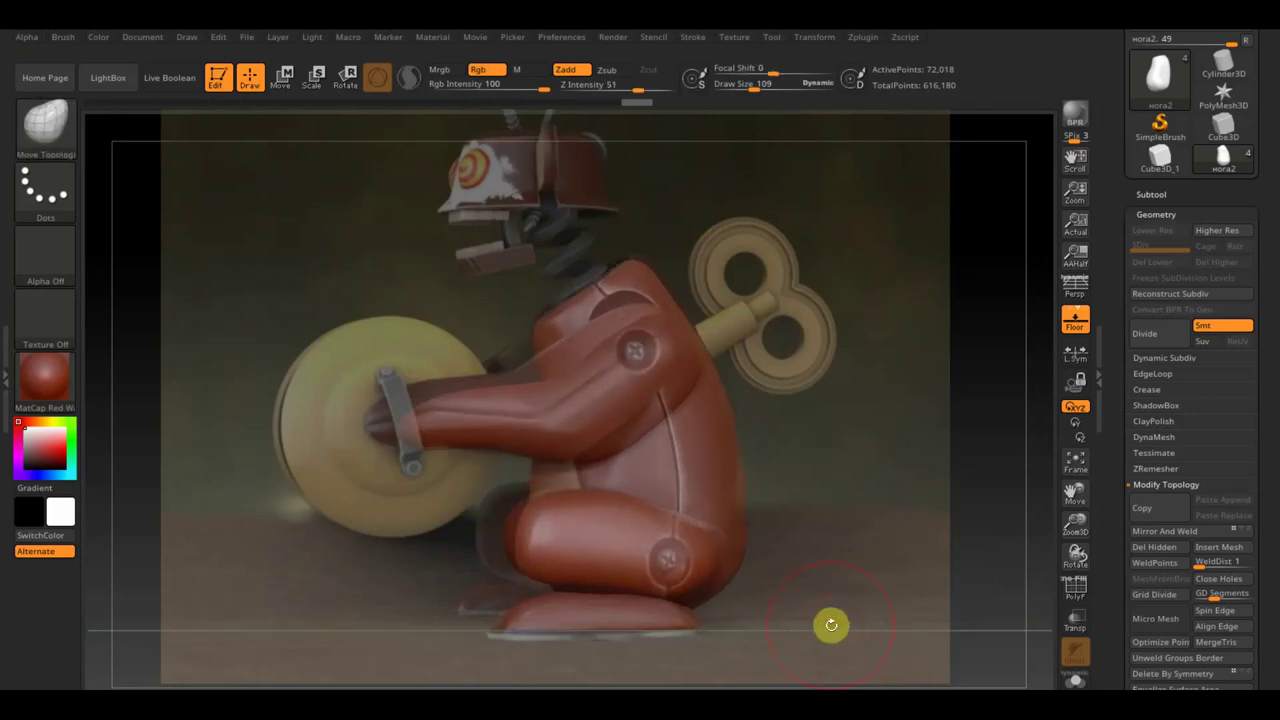
pyautogui.moveTo(828, 615); pyautogui.dragTo(836, 617, button='right')
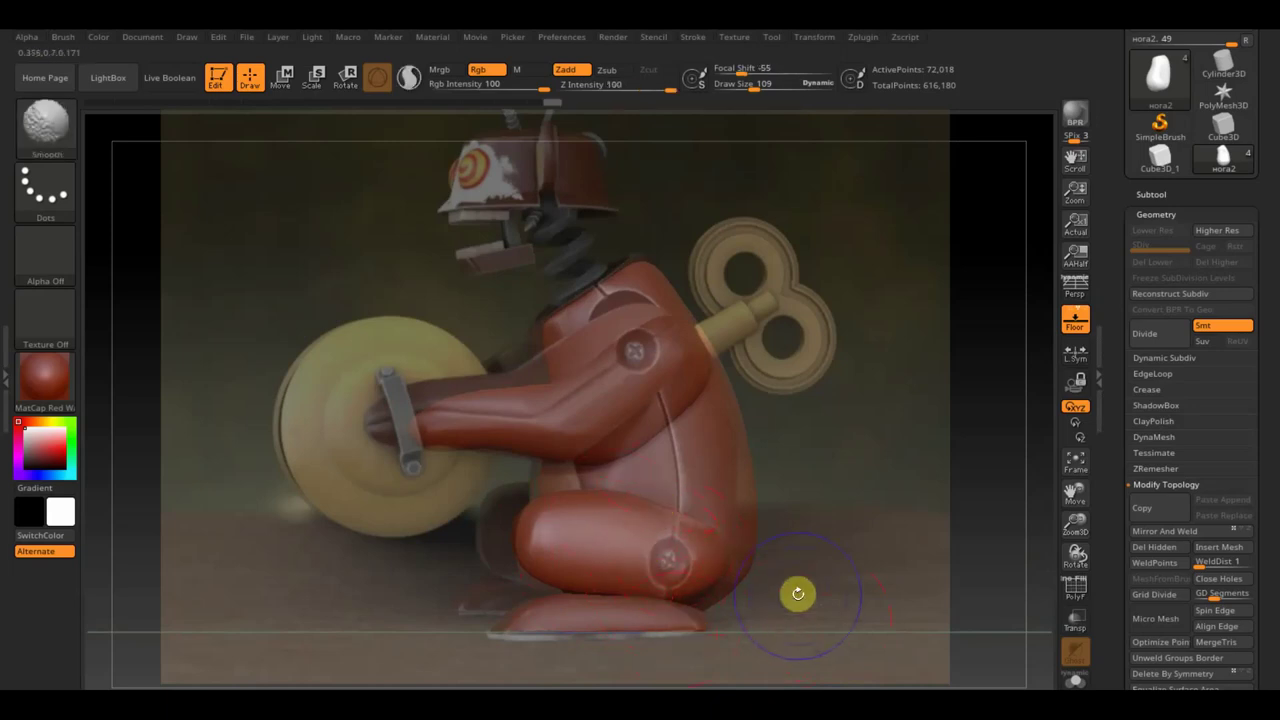
pyautogui.hotkey('shift', 'z')
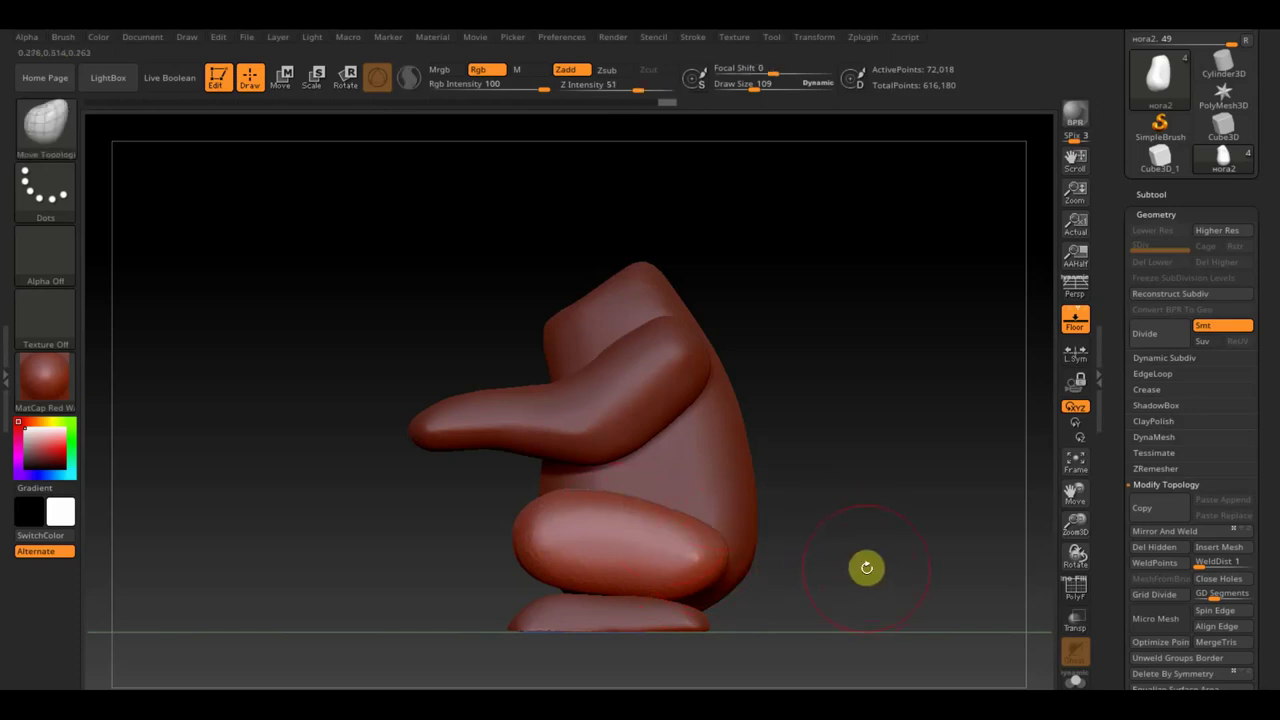
pyautogui.moveTo(897, 531); pyautogui.dragTo(964, 554)
pyautogui.moveTo(880, 517); pyautogui.dragTo(783, 514)
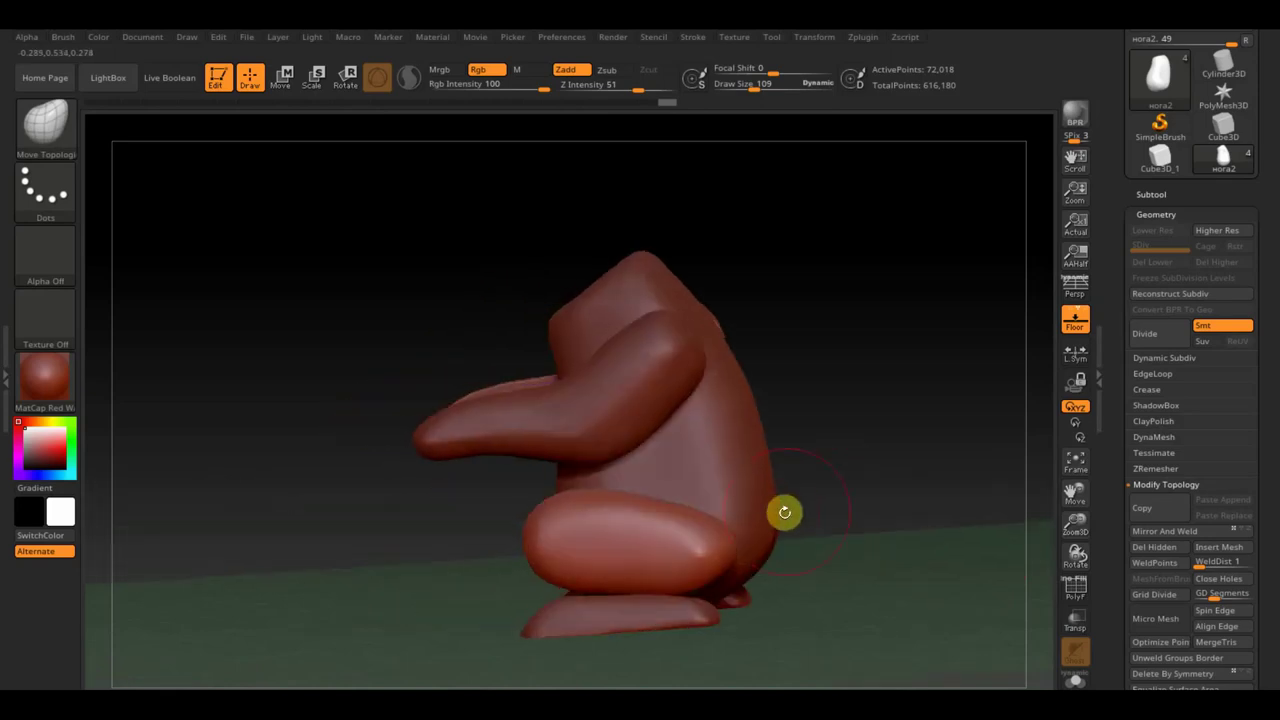
pyautogui.keyDown('shift'); pyautogui.moveTo(883, 491); pyautogui.dragTo(897, 486); pyautogui.keyUp('shift')
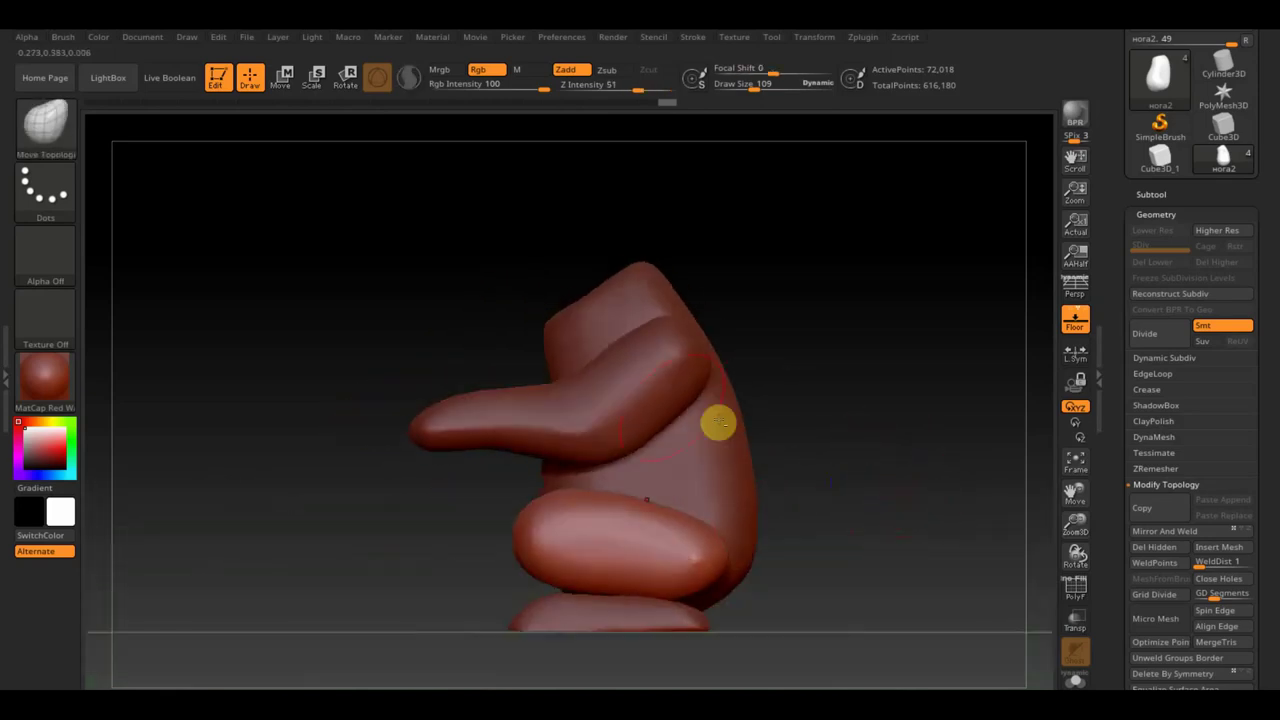
pyautogui.keyDown('alt'); pyautogui.click(642, 391); pyautogui.keyUp('alt')
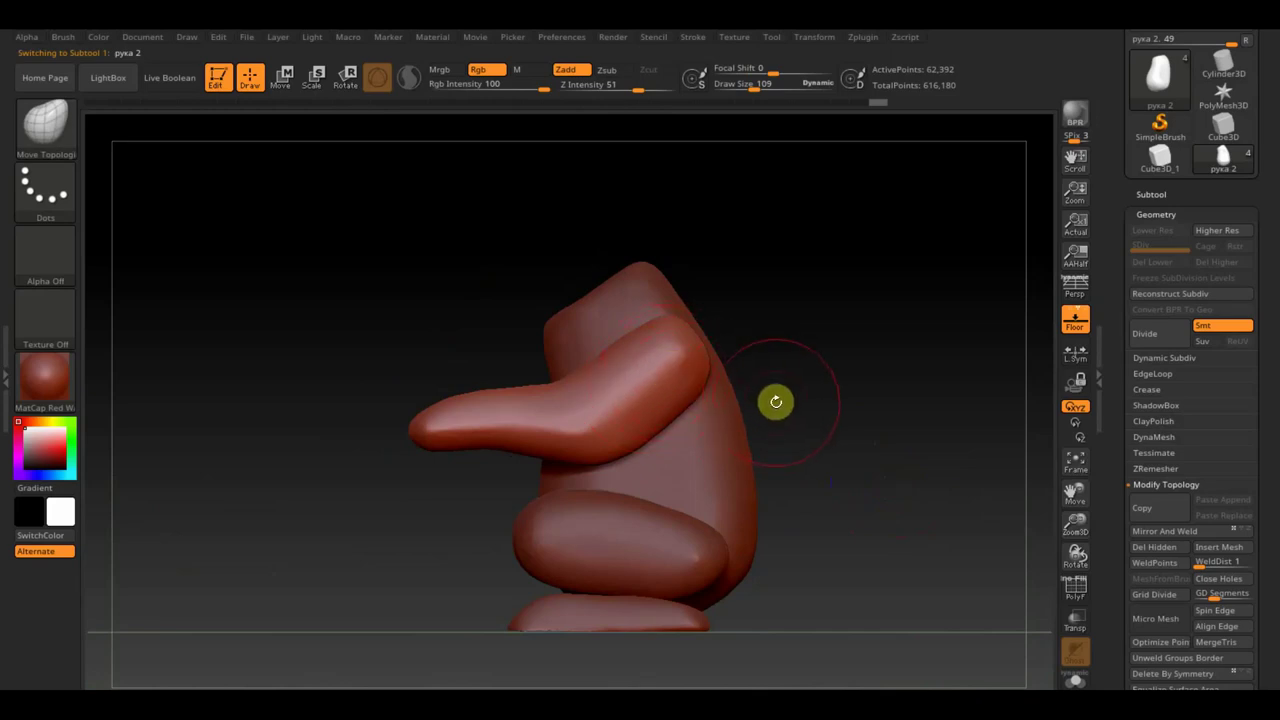
pyautogui.moveTo(826, 414)
pyautogui.mouseDown()
pyautogui.moveTo(966, 451)
pyautogui.moveTo(905, 460)
pyautogui.mouseUp()
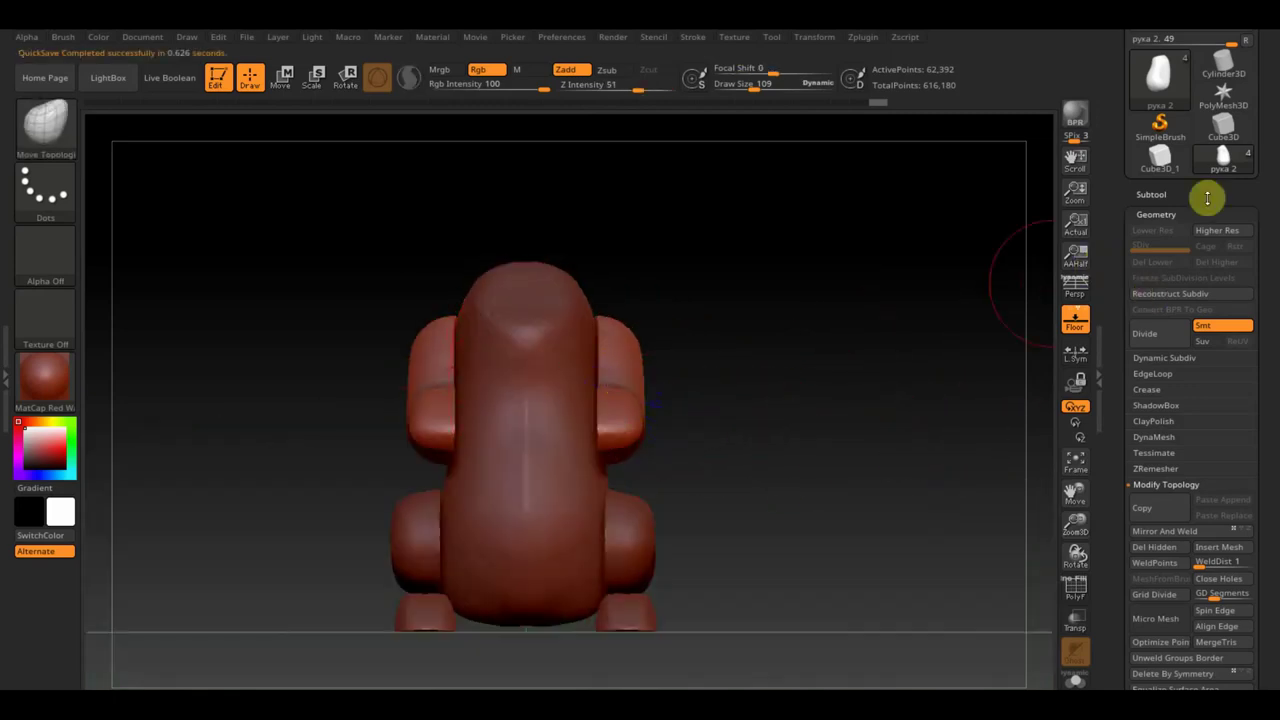
# Toggle subtool visibility and make тело2 the active piece, shown alone
pyautogui.click(1154, 194)
pyautogui.moveTo(1190, 230)
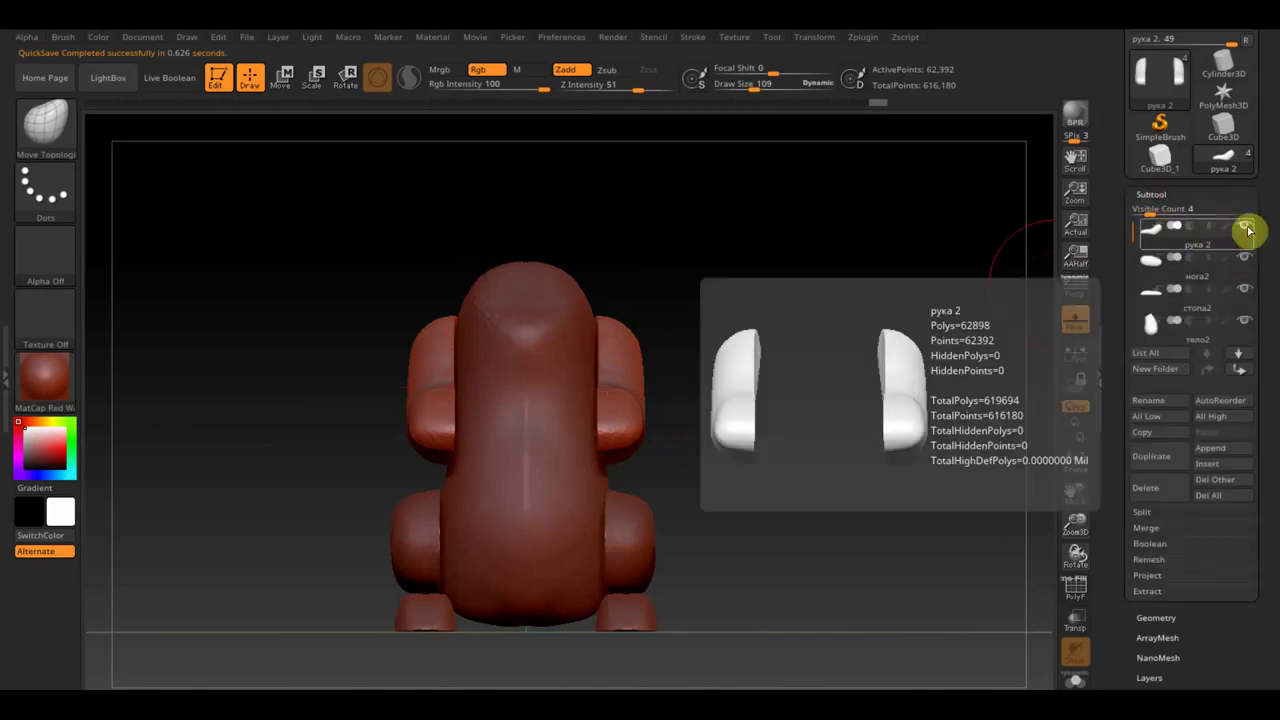
pyautogui.keyDown('shift'); pyautogui.click(1244, 322); pyautogui.keyUp('shift')
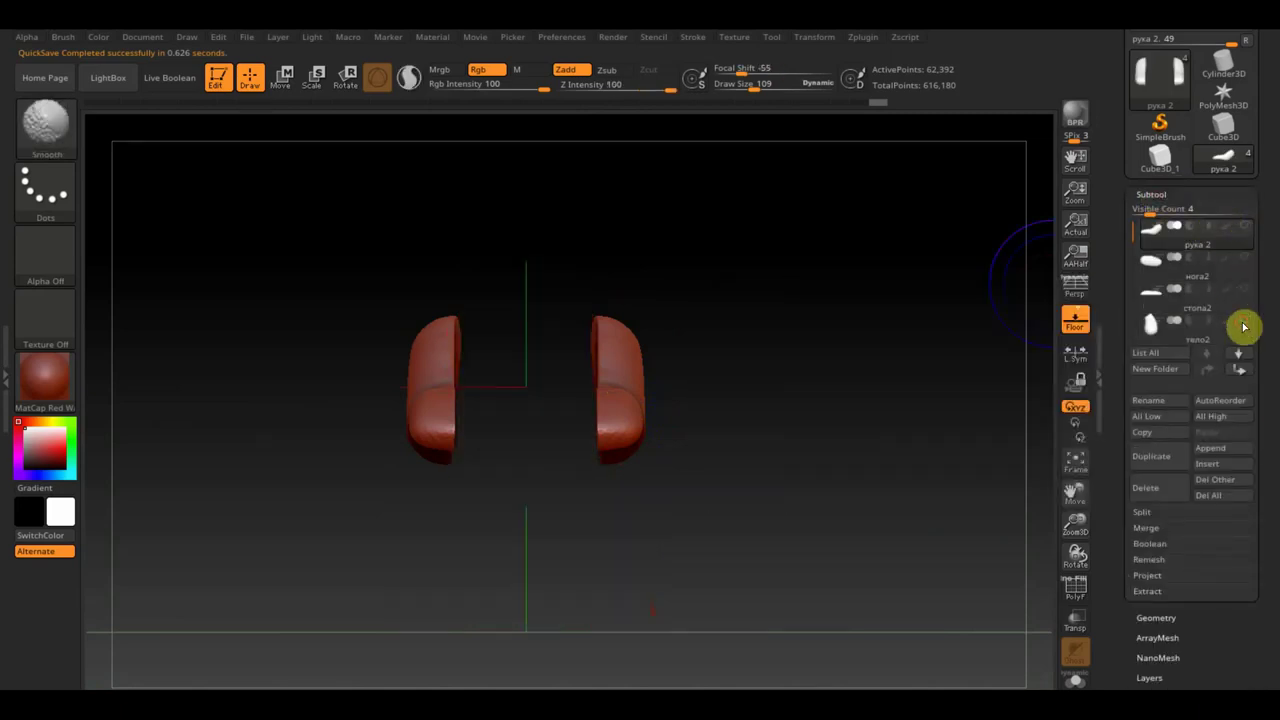
pyautogui.click(1244, 322)
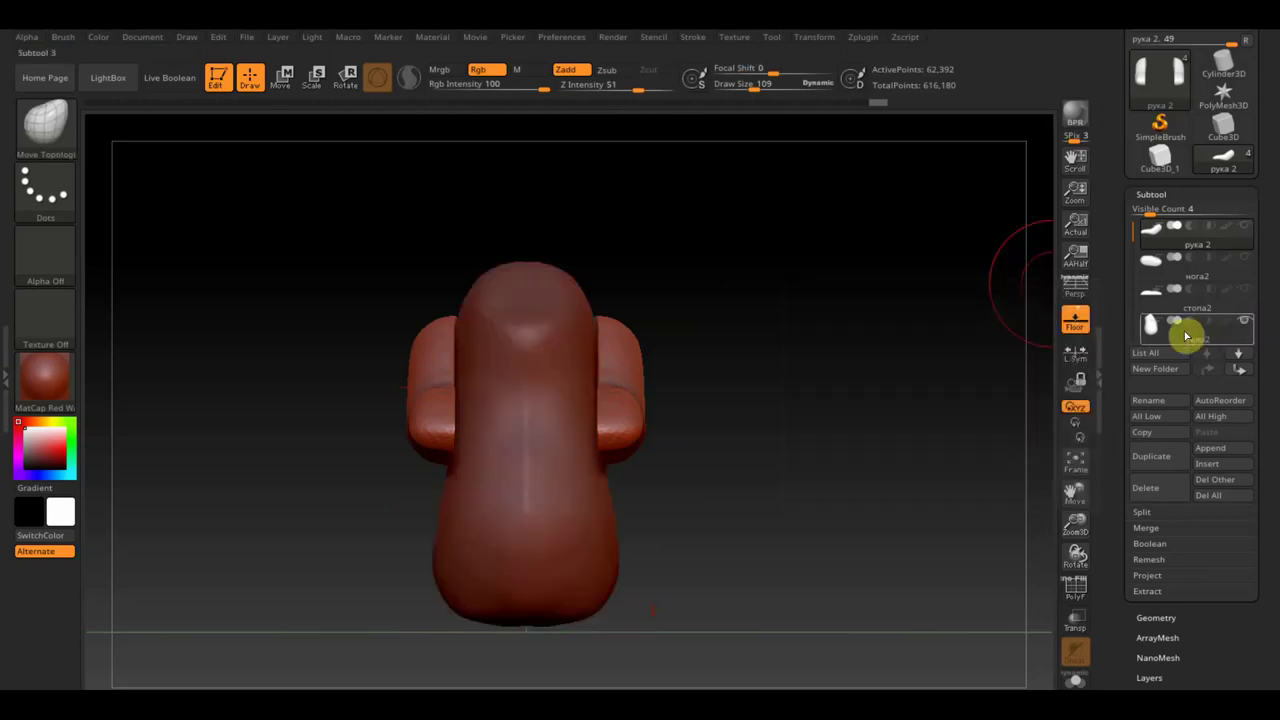
pyautogui.click(1186, 336)
pyautogui.moveTo(857, 377)
pyautogui.mouseDown()
pyautogui.moveTo(784, 392)
pyautogui.moveTo(846, 380)
pyautogui.mouseUp()
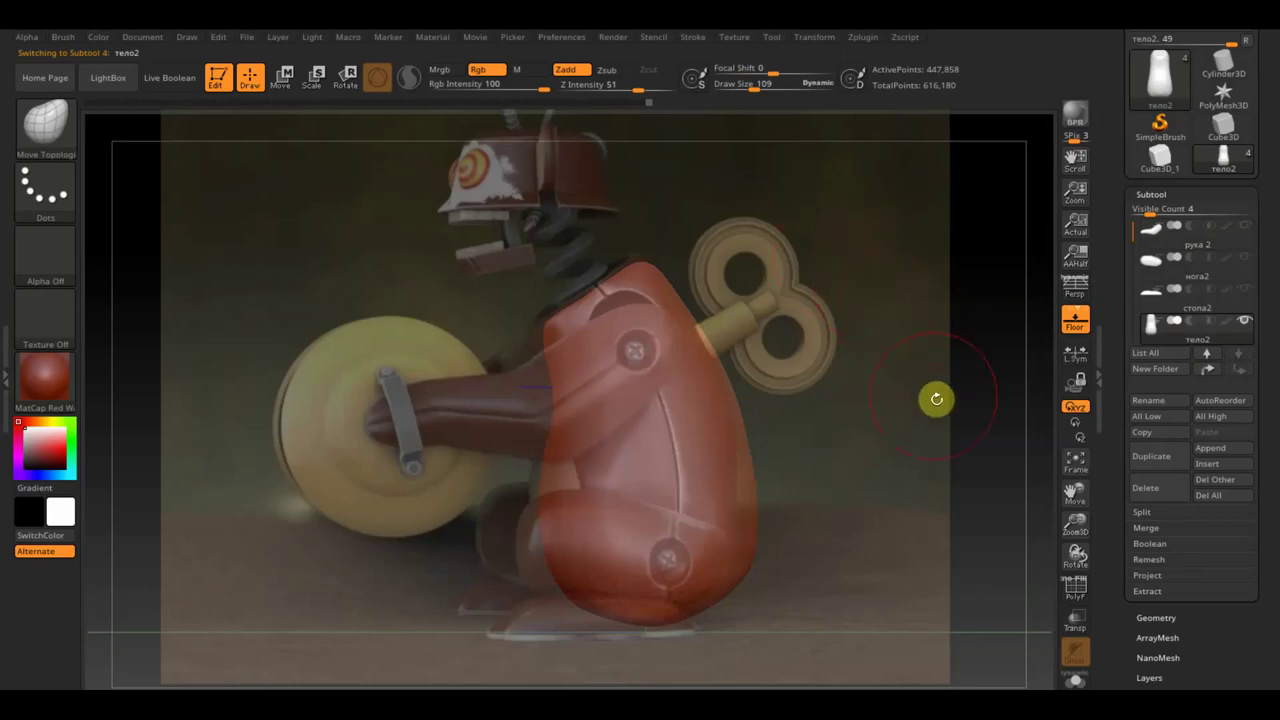
# Lower the brush draw size to 26 and show the Geometry settings
pyautogui.press('shift')
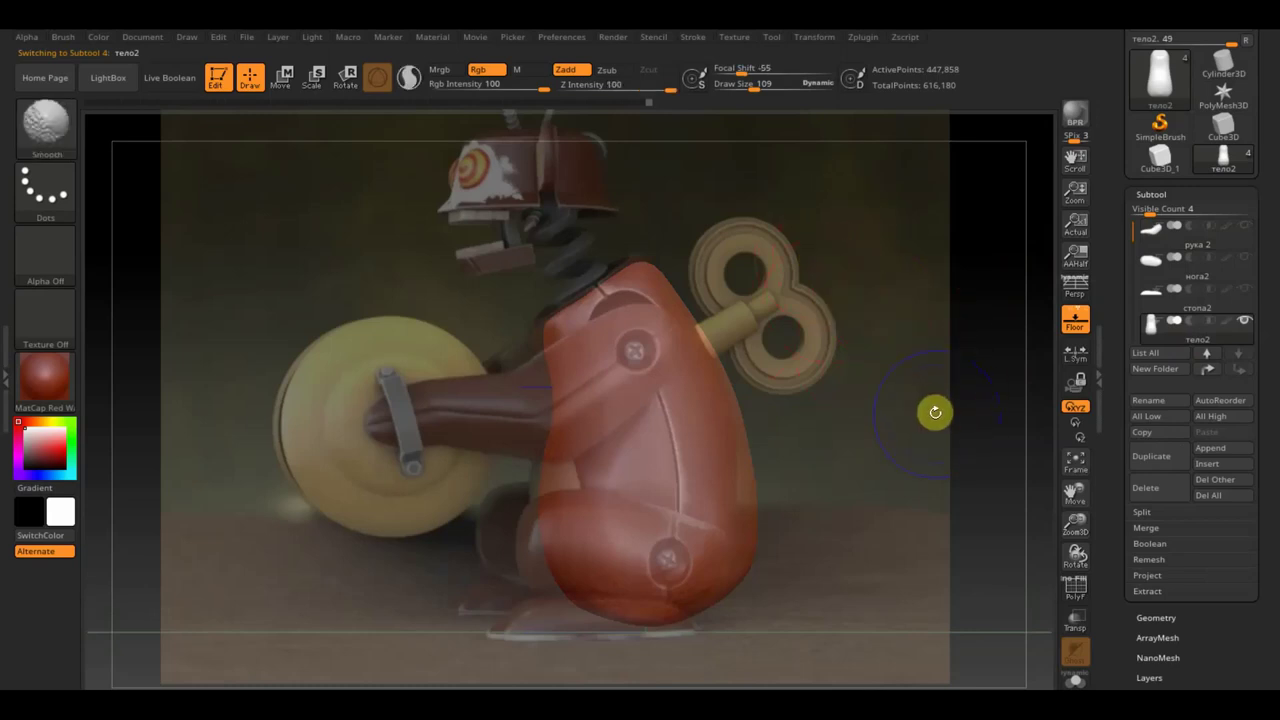
pyautogui.press('space')
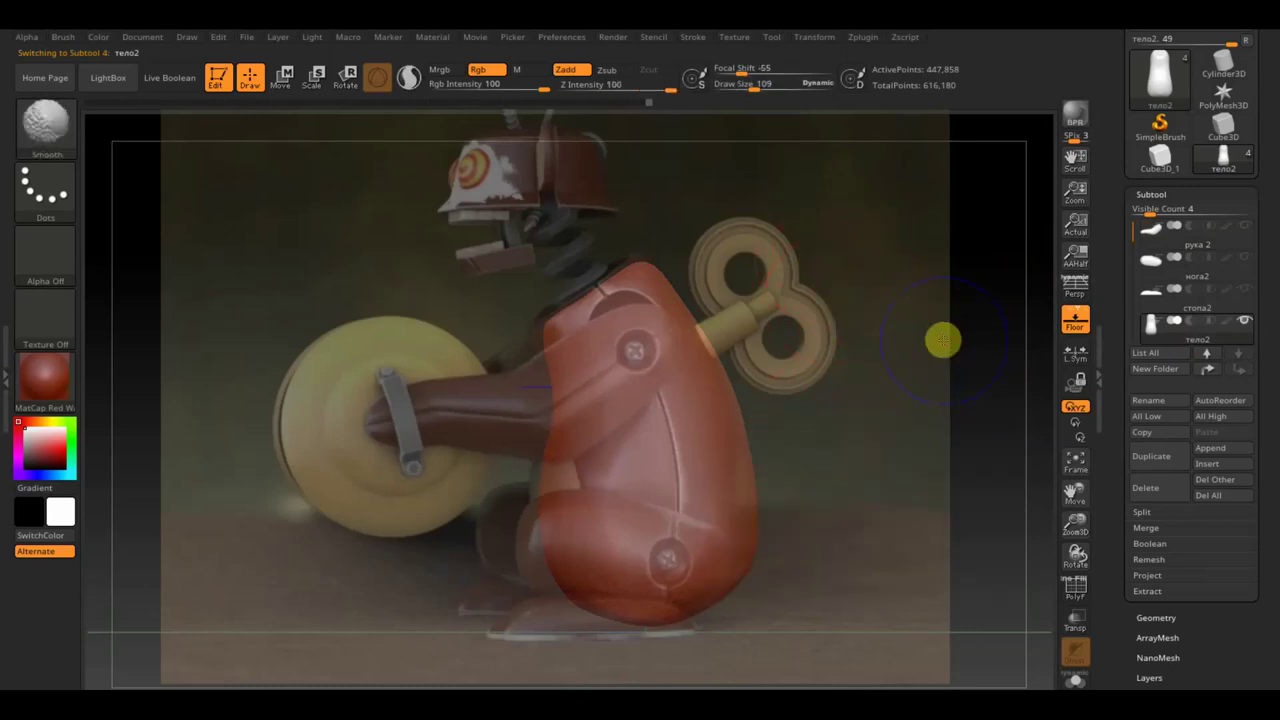
pyautogui.moveTo(806, 88)
pyautogui.mouseDown()
pyautogui.moveTo(750, 90)
pyautogui.moveTo(768, 105)
pyautogui.moveTo(737, 86)
pyautogui.mouseUp()
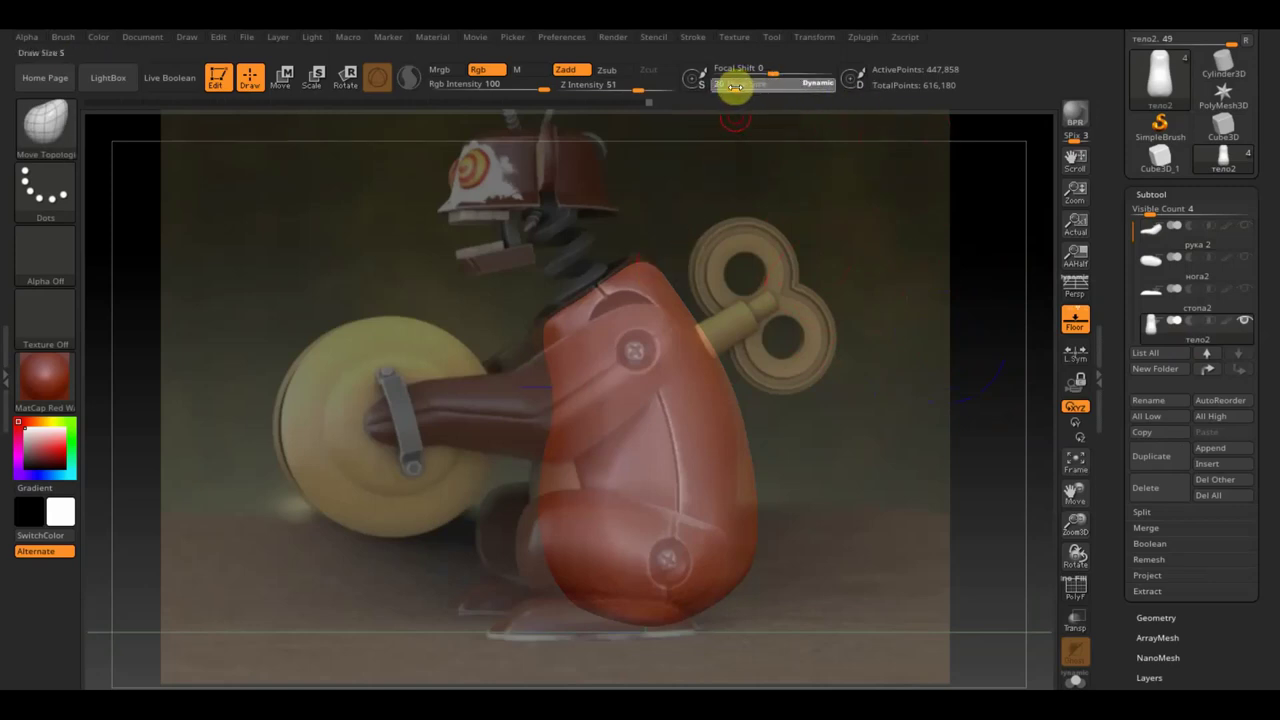
pyautogui.press('ctrl')
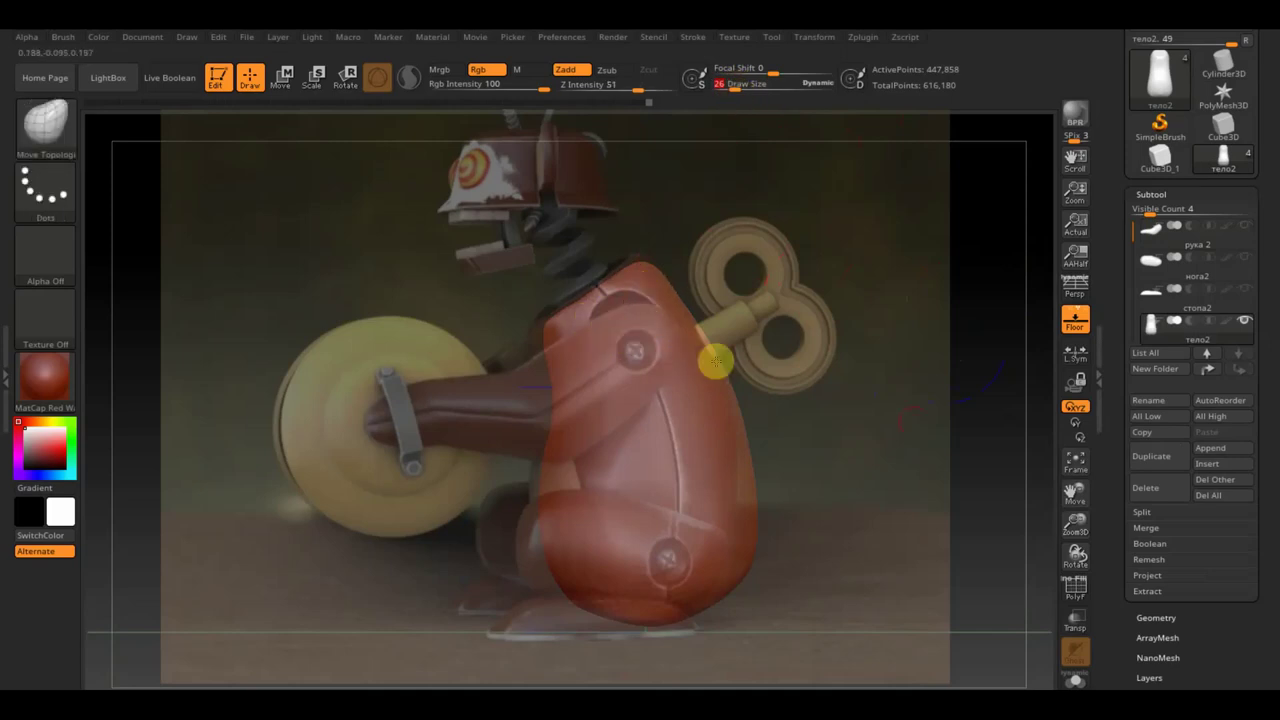
pyautogui.click(1156, 617)
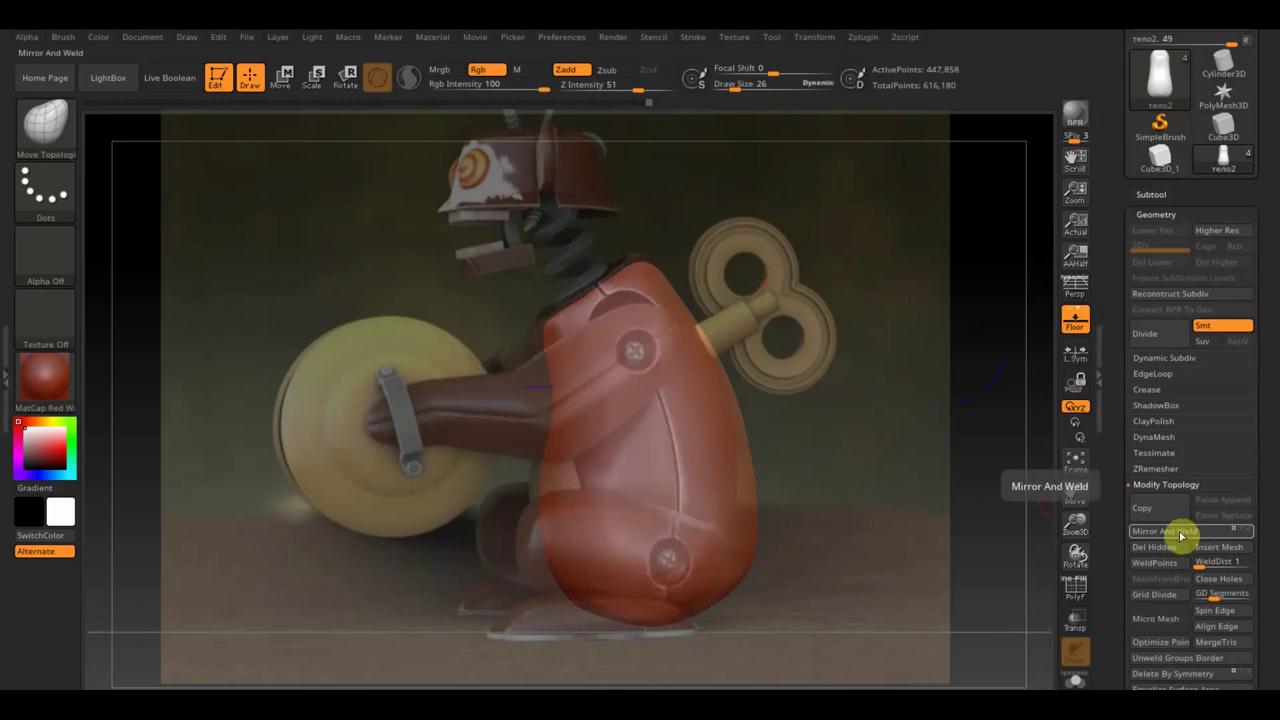
# Append a Sphere3D subtool (PM3D_Sphere3D1) and scale it down slightly with the Move gizmo
pyautogui.click(1160, 196)
pyautogui.click(1224, 450)
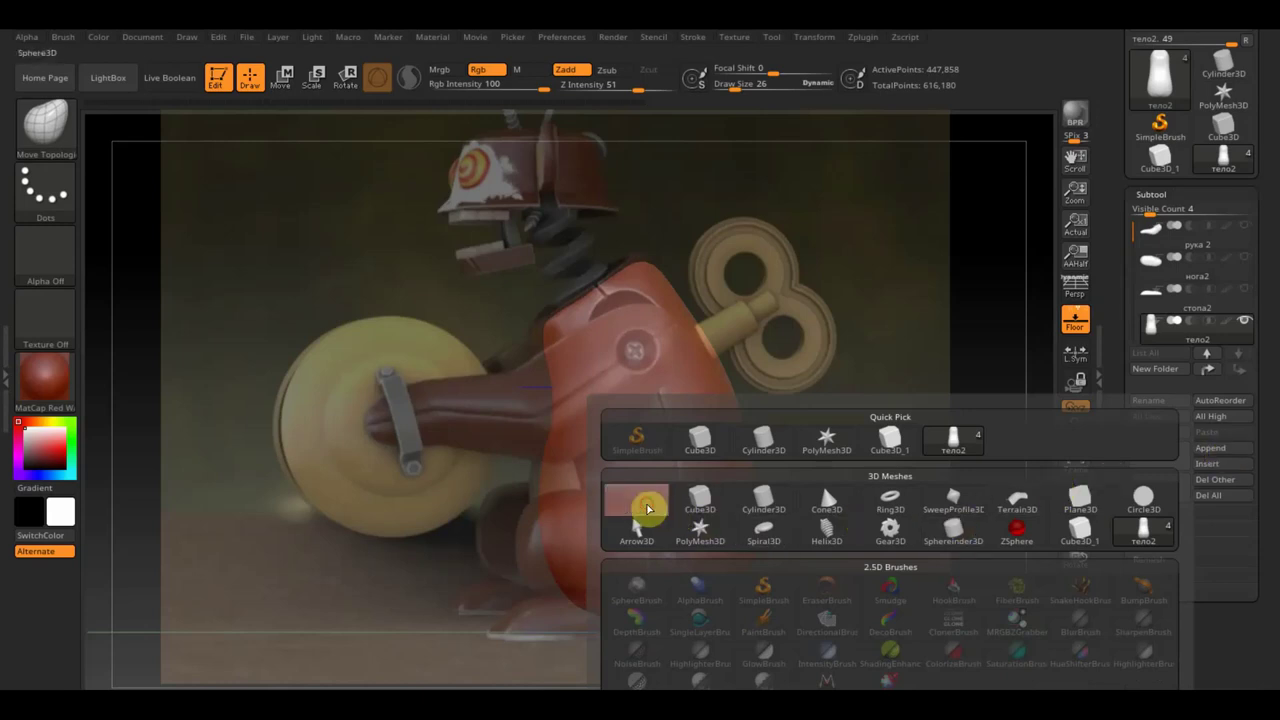
pyautogui.click(640, 500)
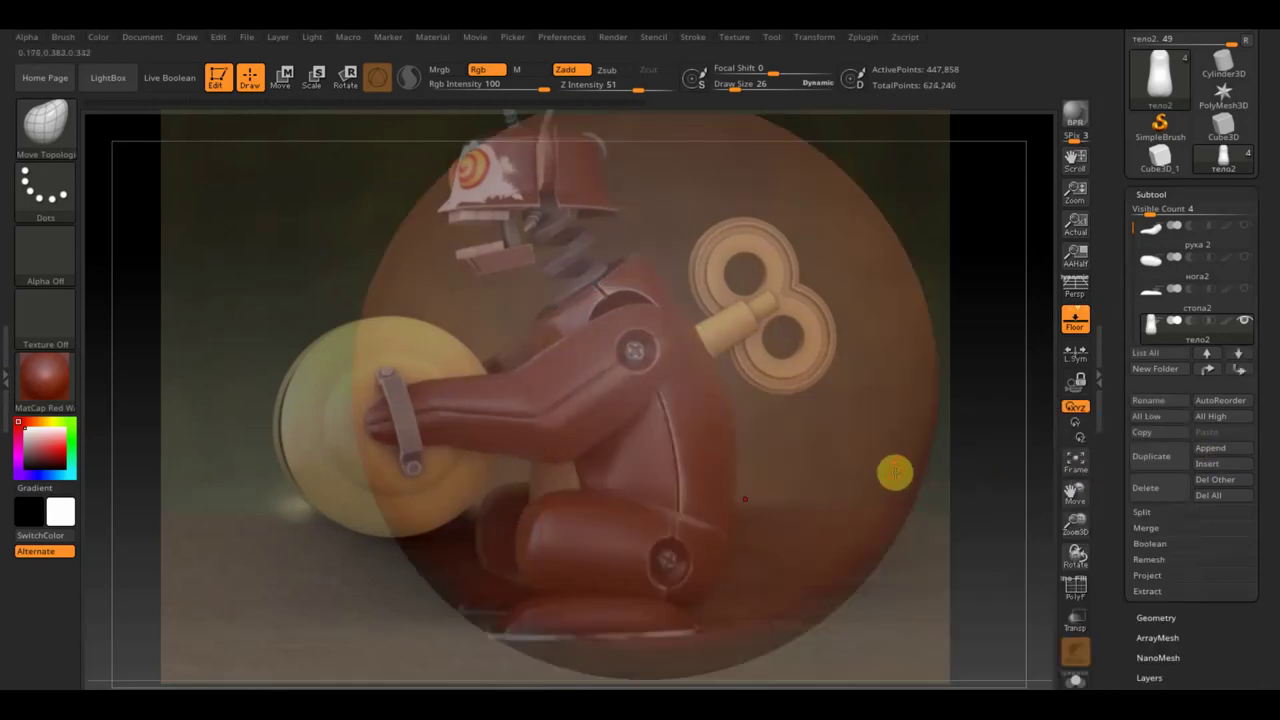
pyautogui.keyDown('alt'); pyautogui.click(895, 473); pyautogui.keyUp('alt')
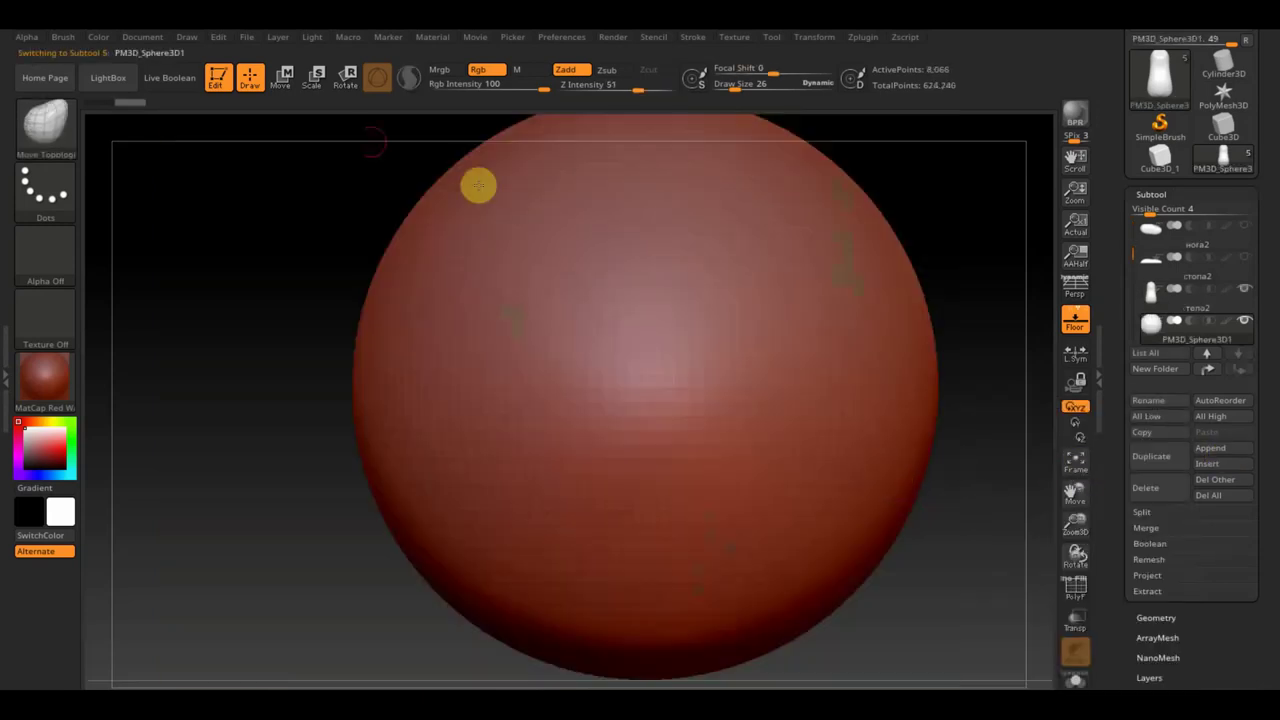
pyautogui.click(284, 77)
pyautogui.moveTo(646, 388)
pyautogui.mouseDown()
pyautogui.moveTo(655, 403)
pyautogui.moveTo(472, 303)
pyautogui.mouseUp()
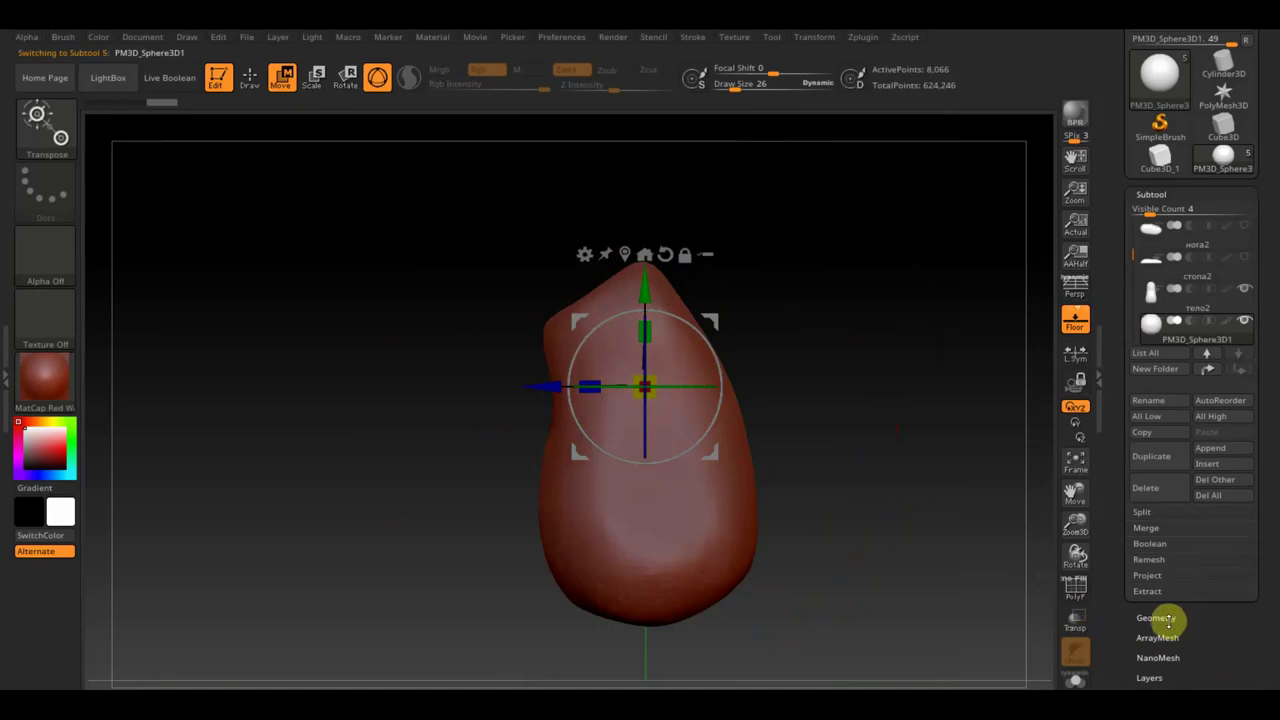
# In front view, pull the sphere out of the body to the left and DynaMesh it
pyautogui.moveTo(837, 531)
pyautogui.mouseDown()
pyautogui.moveTo(911, 543)
pyautogui.moveTo(946, 566)
pyautogui.mouseUp()
pyautogui.moveTo(593, 391); pyautogui.dragTo(406, 396)
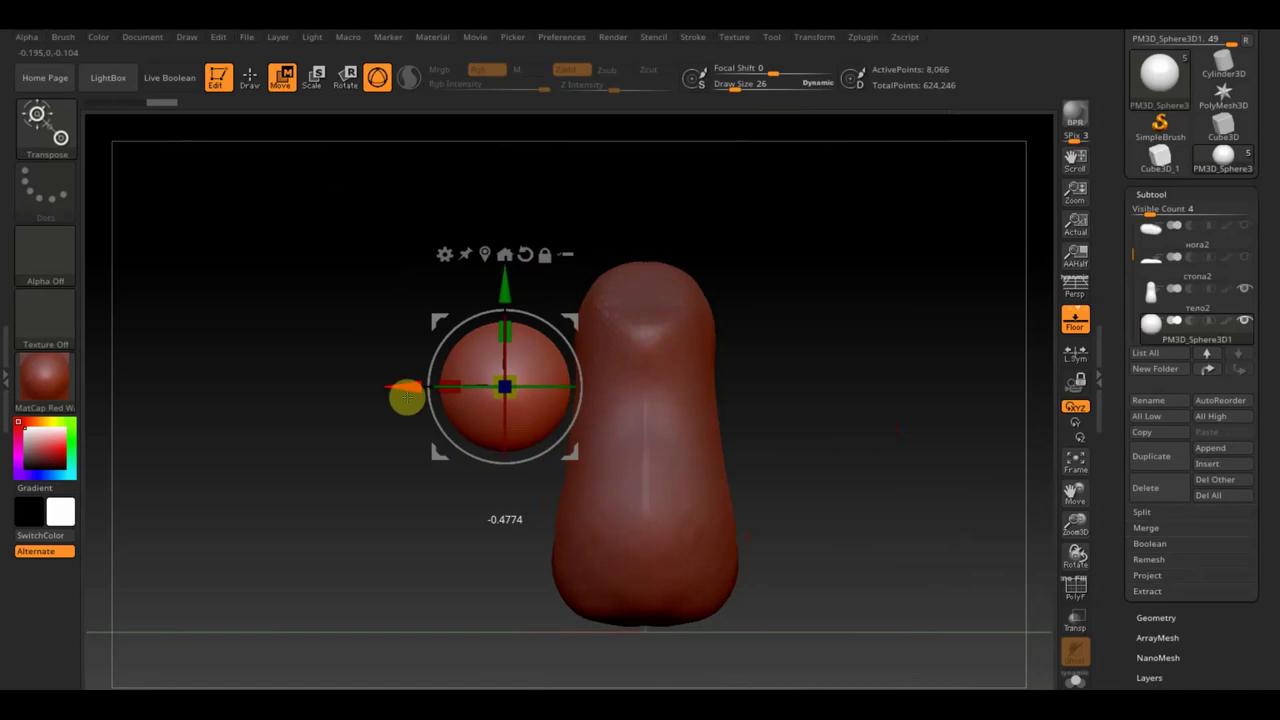
pyautogui.click(1157, 617)
pyautogui.click(1166, 437)
pyautogui.click(1153, 460)
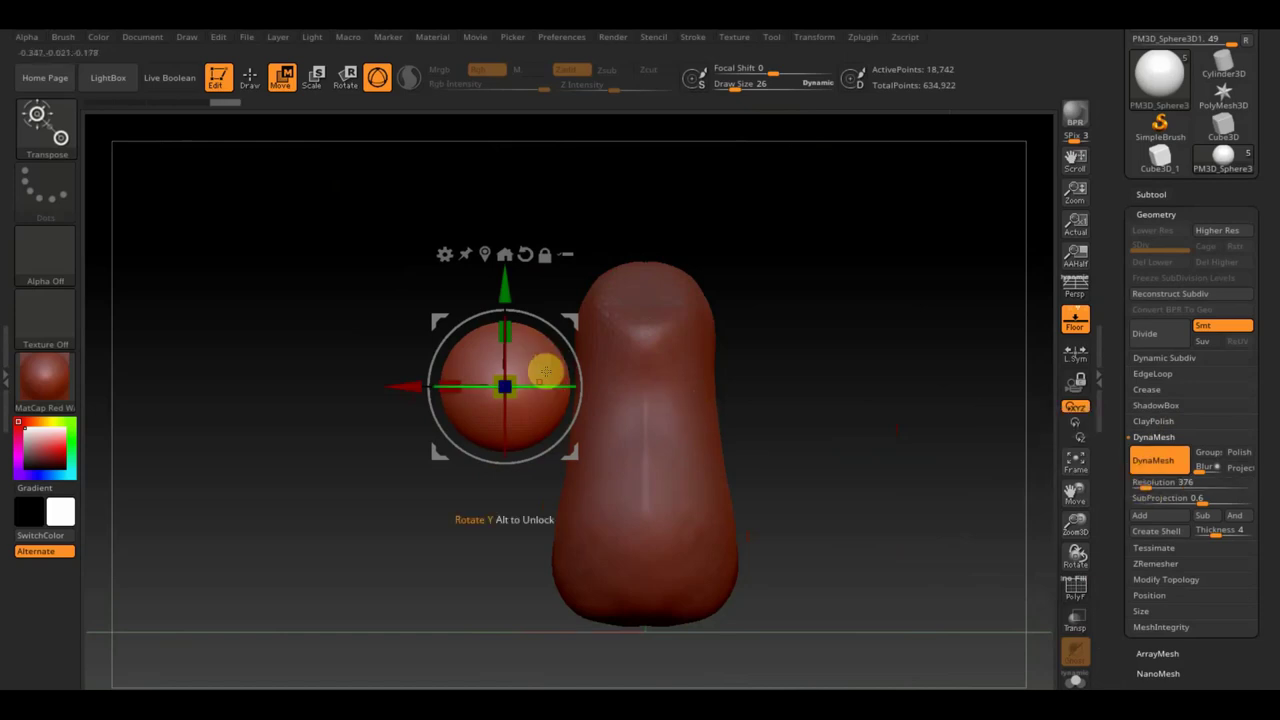
# Resize the small sphere and position it against the upper side of the body using Transp
pyautogui.moveTo(504, 384); pyautogui.dragTo(503, 389)
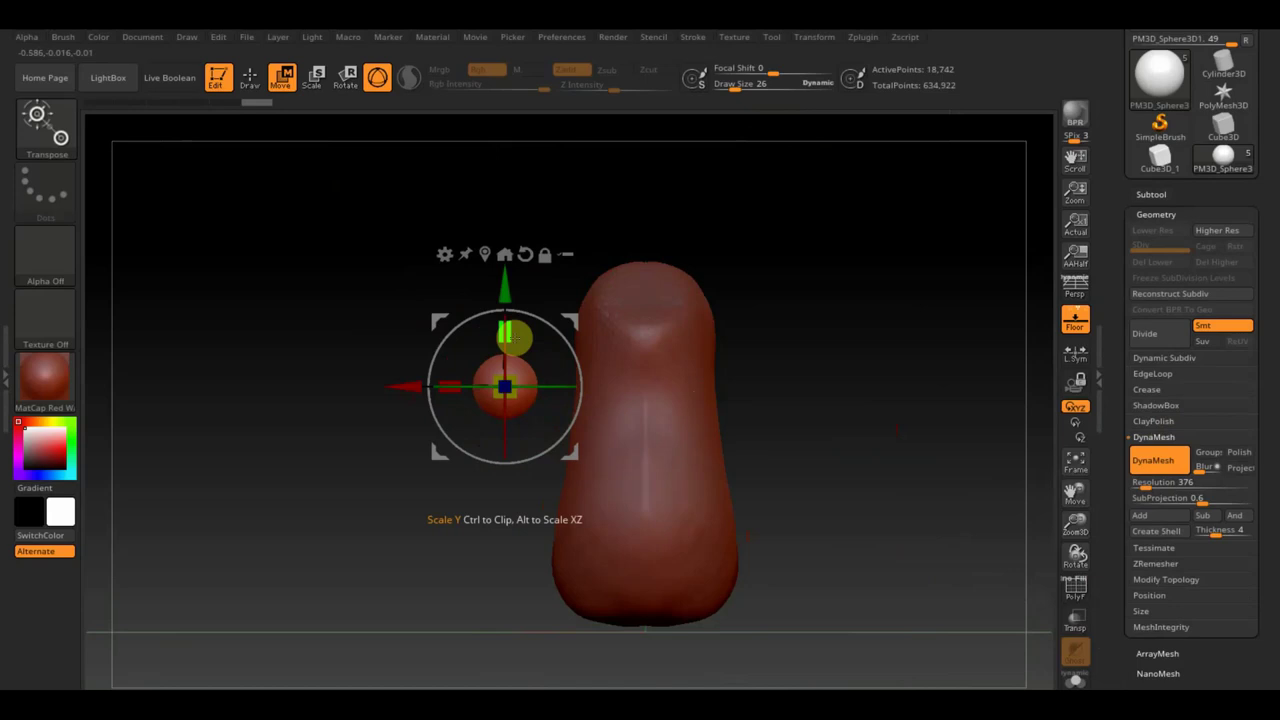
pyautogui.moveTo(505, 298); pyautogui.dragTo(505, 263)
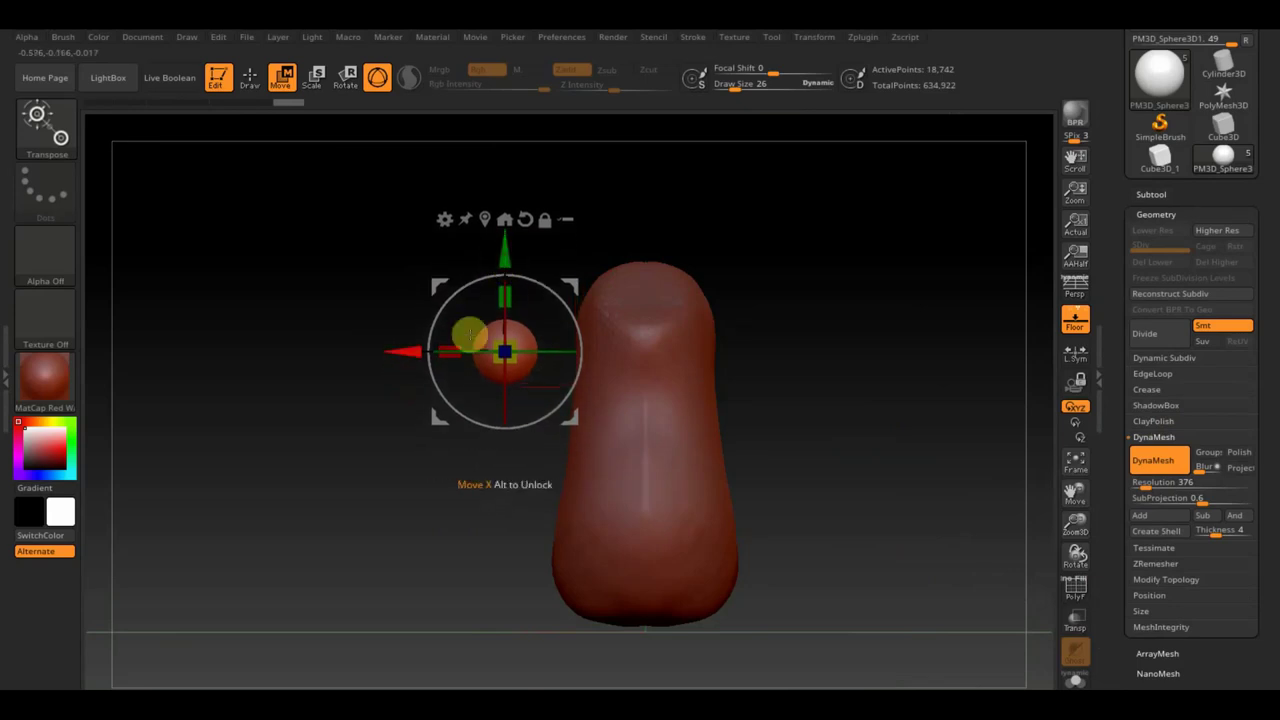
pyautogui.moveTo(392, 353); pyautogui.dragTo(452, 367)
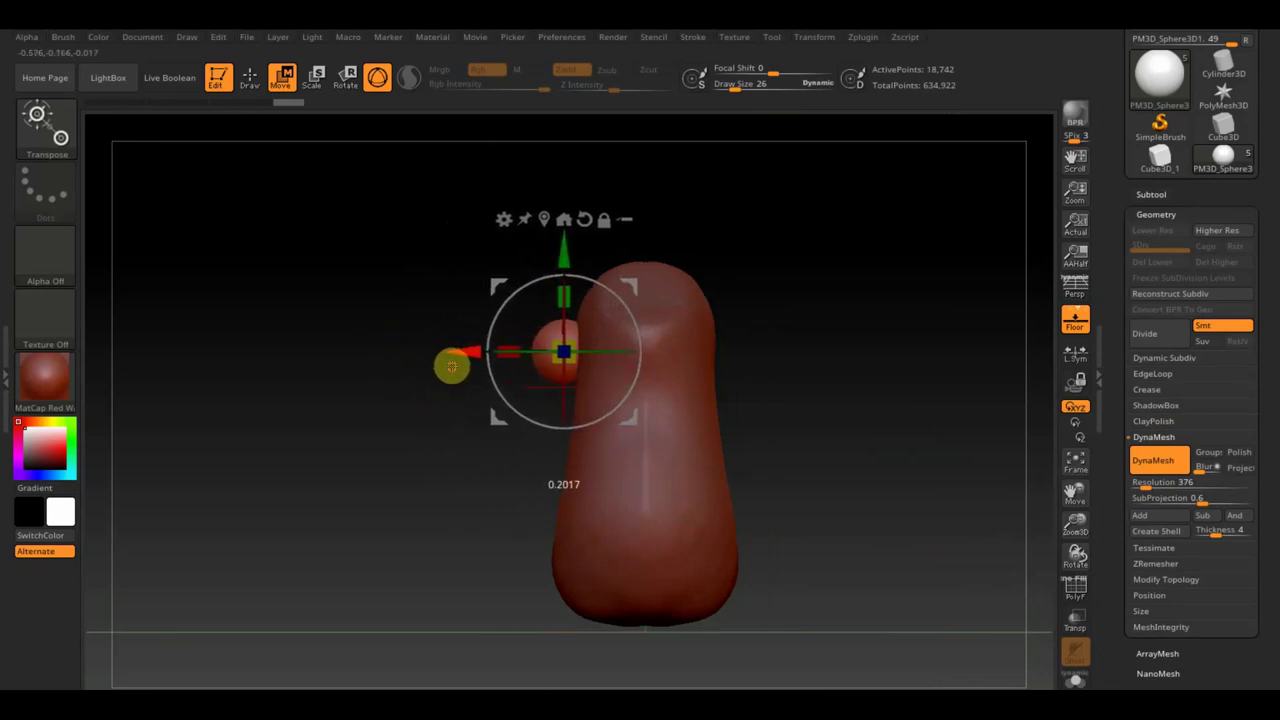
pyautogui.click(1075, 620)
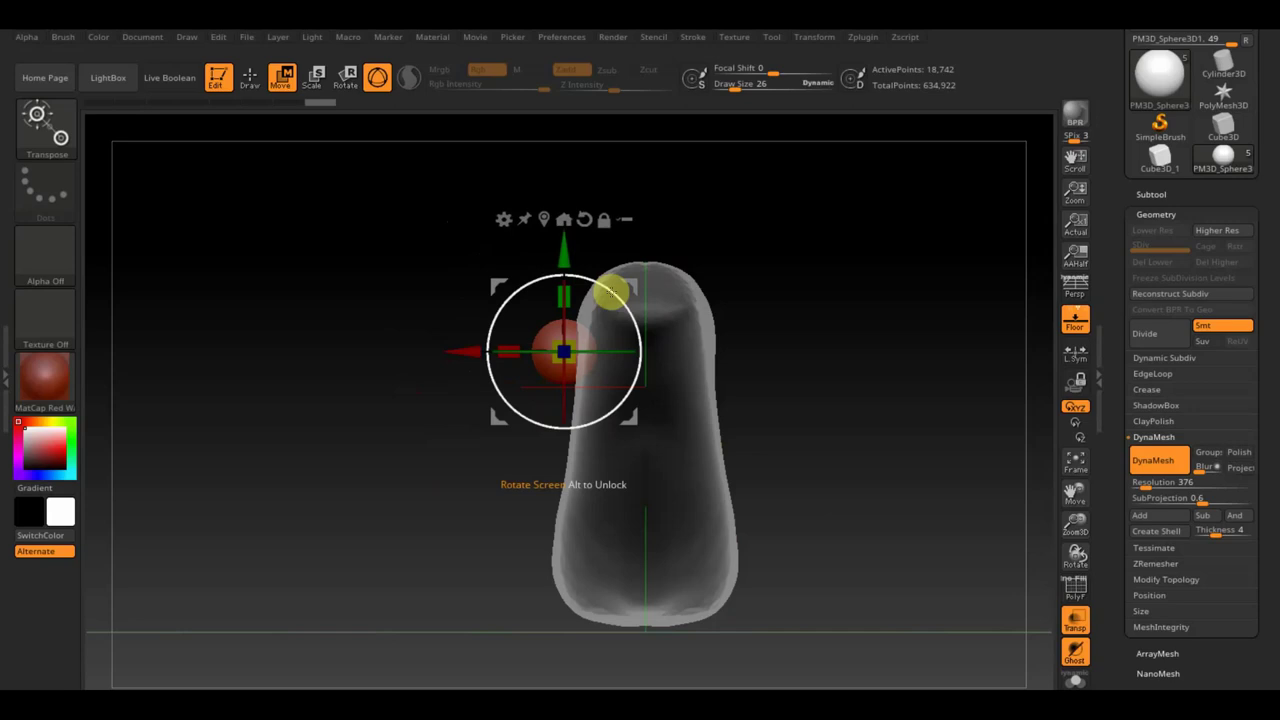
pyautogui.moveTo(463, 351); pyautogui.dragTo(468, 350)
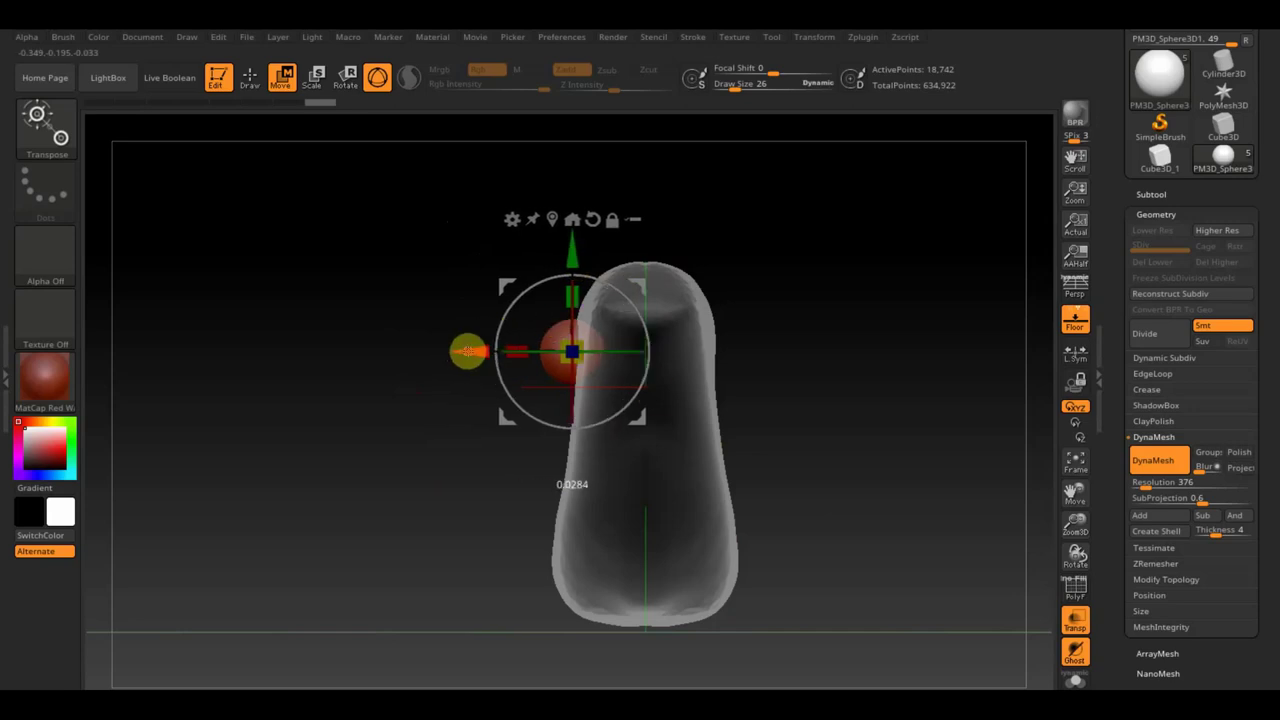
pyautogui.moveTo(878, 413); pyautogui.dragTo(948, 423)
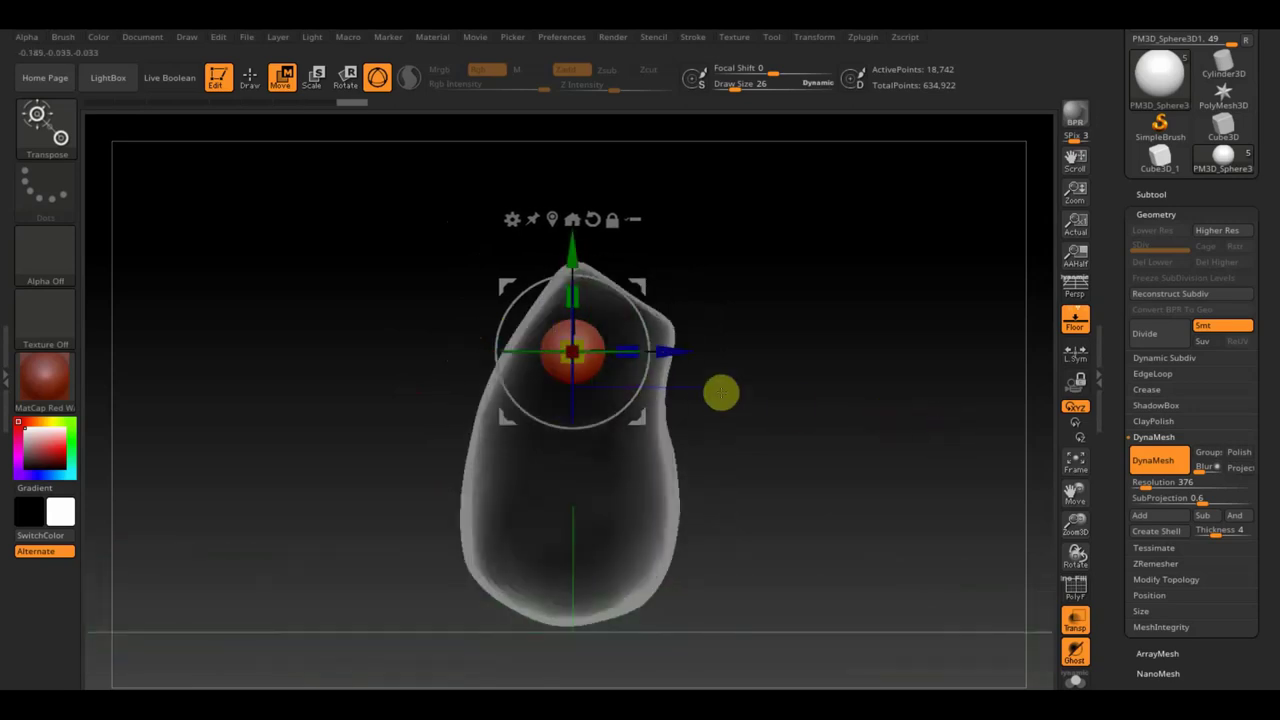
pyautogui.moveTo(572, 350); pyautogui.dragTo(588, 362)
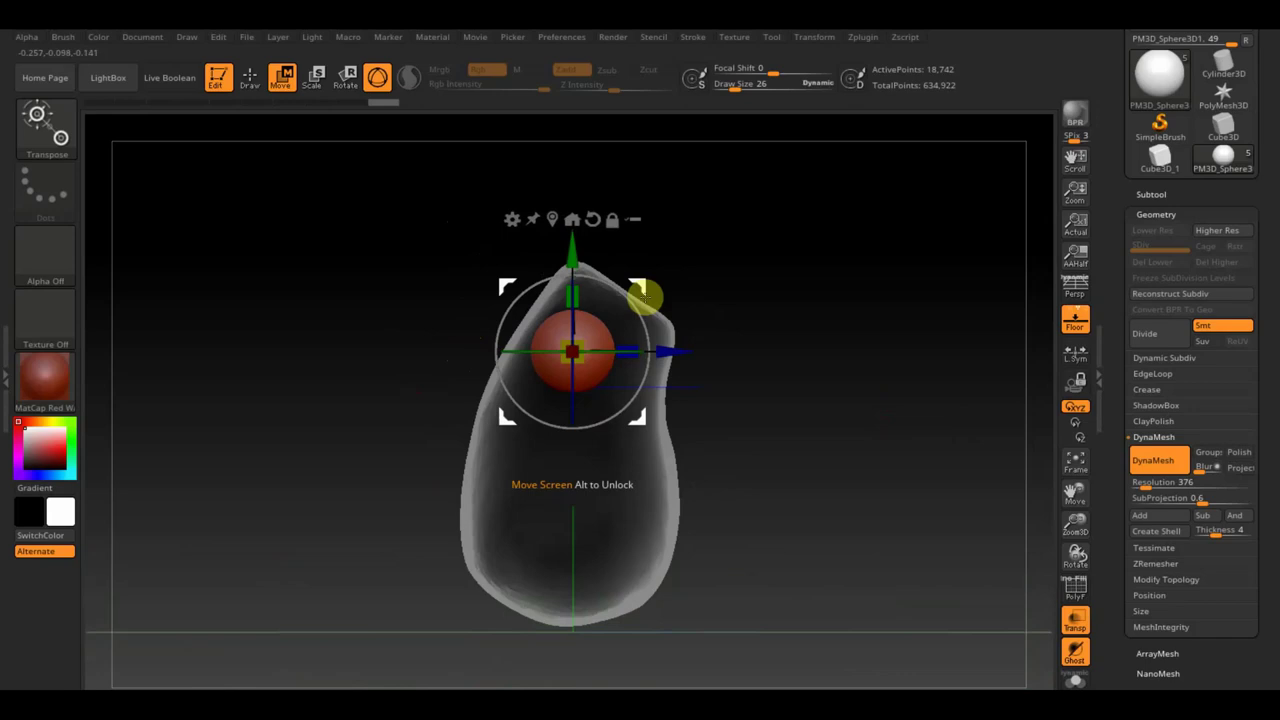
pyautogui.moveTo(646, 286); pyautogui.dragTo(658, 290)
pyautogui.moveTo(700, 330)
pyautogui.mouseDown()
pyautogui.moveTo(757, 386)
pyautogui.moveTo(743, 377)
pyautogui.moveTo(874, 410)
pyautogui.mouseUp()
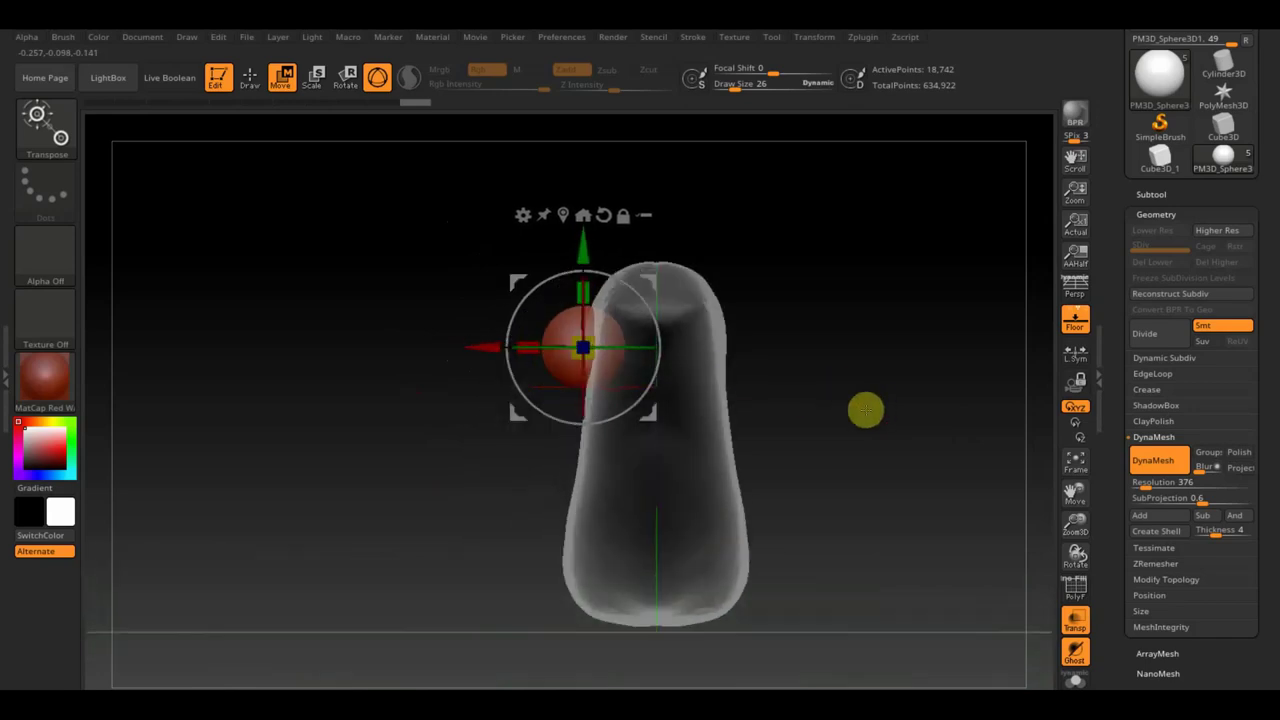
pyautogui.click(1172, 587)
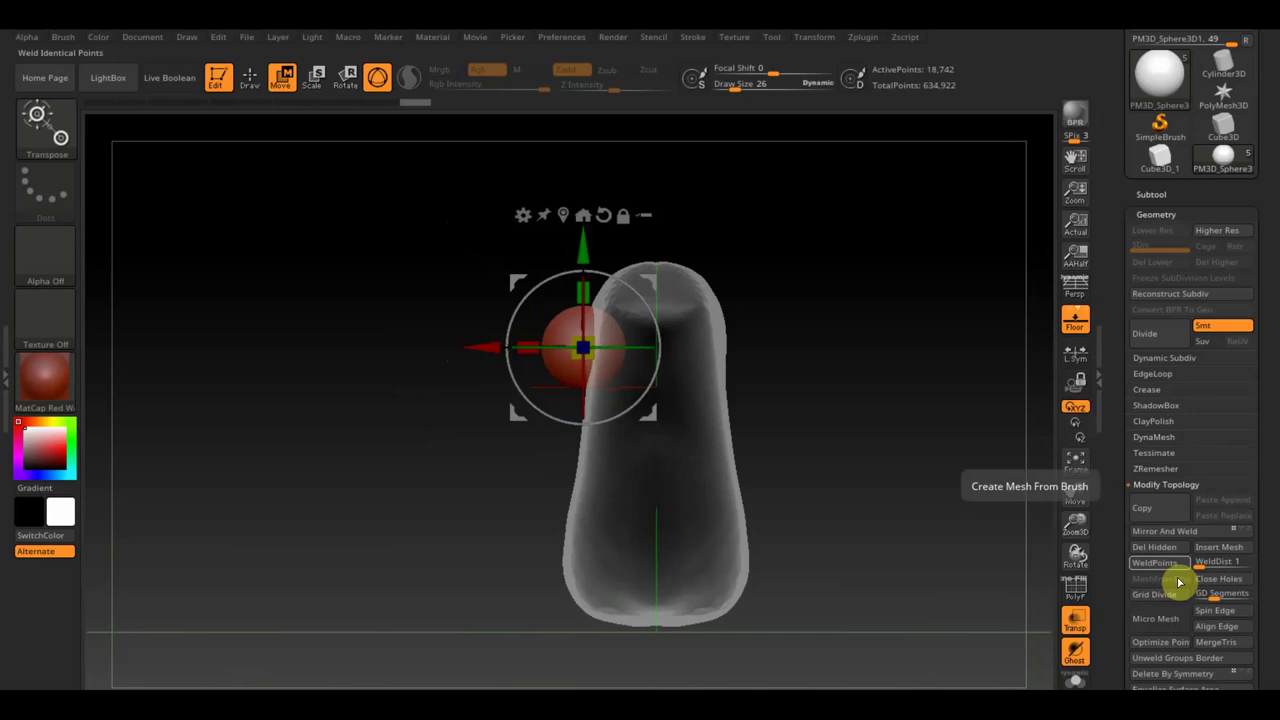
# Mirror the ear sphere to the opposite side and duplicate its subtool twice
pyautogui.click(1180, 532)
pyautogui.moveTo(1054, 480); pyautogui.dragTo(892, 467)
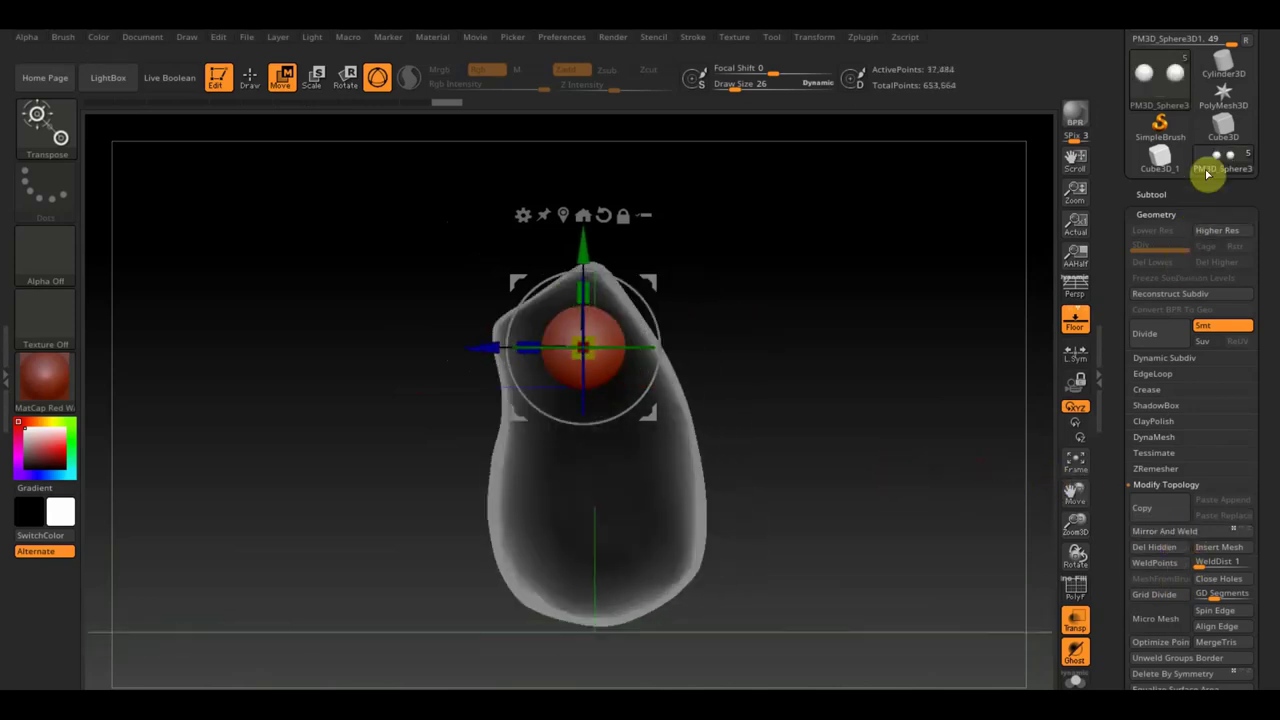
pyautogui.click(1150, 194)
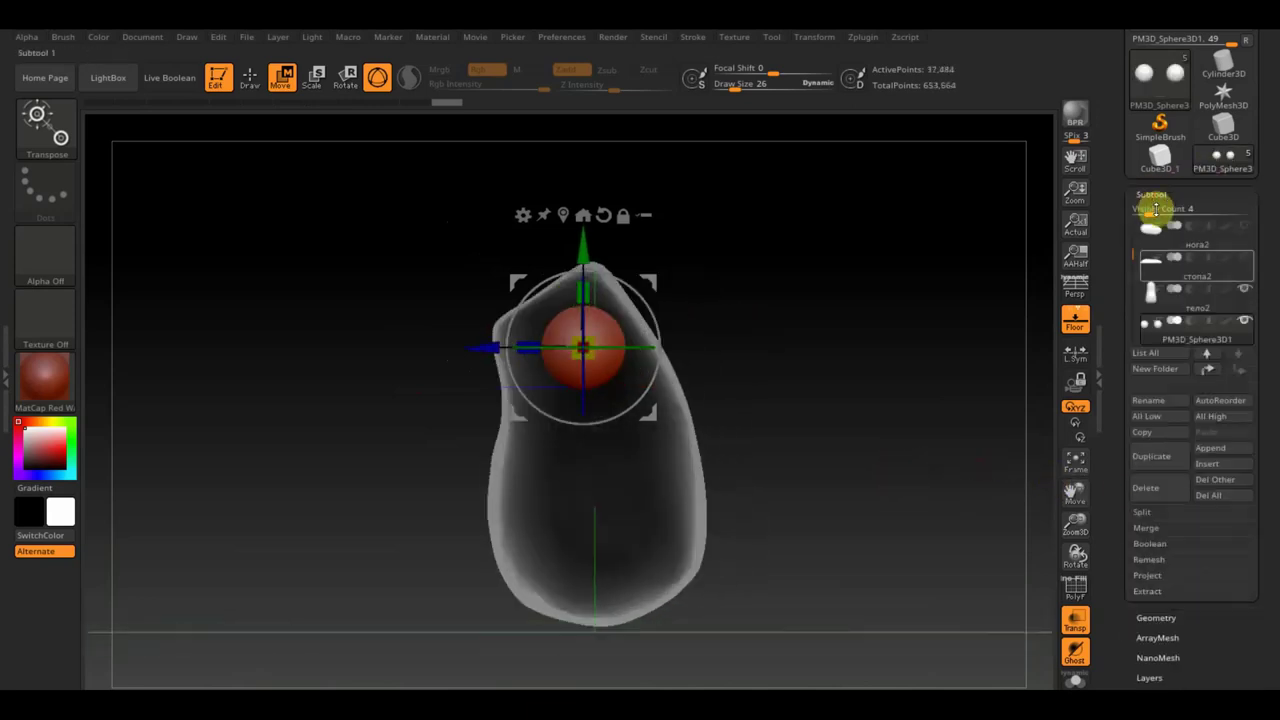
pyautogui.click(1162, 461)
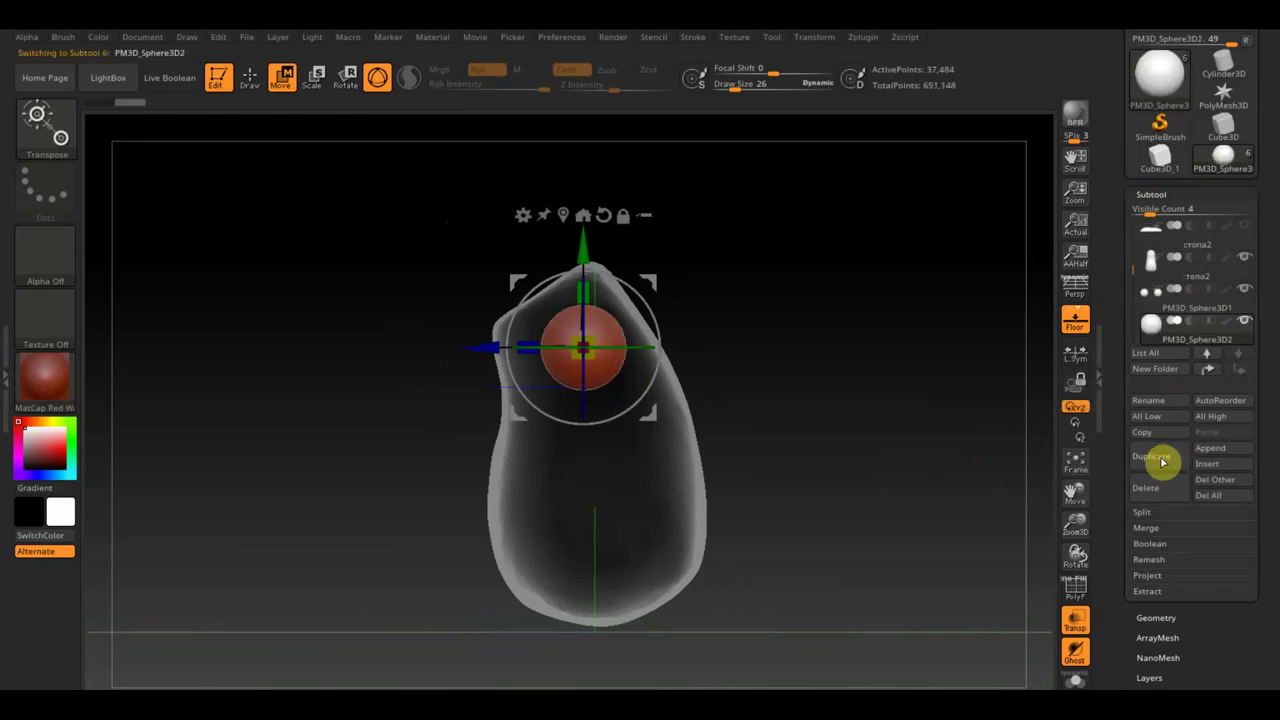
pyautogui.click(1162, 461)
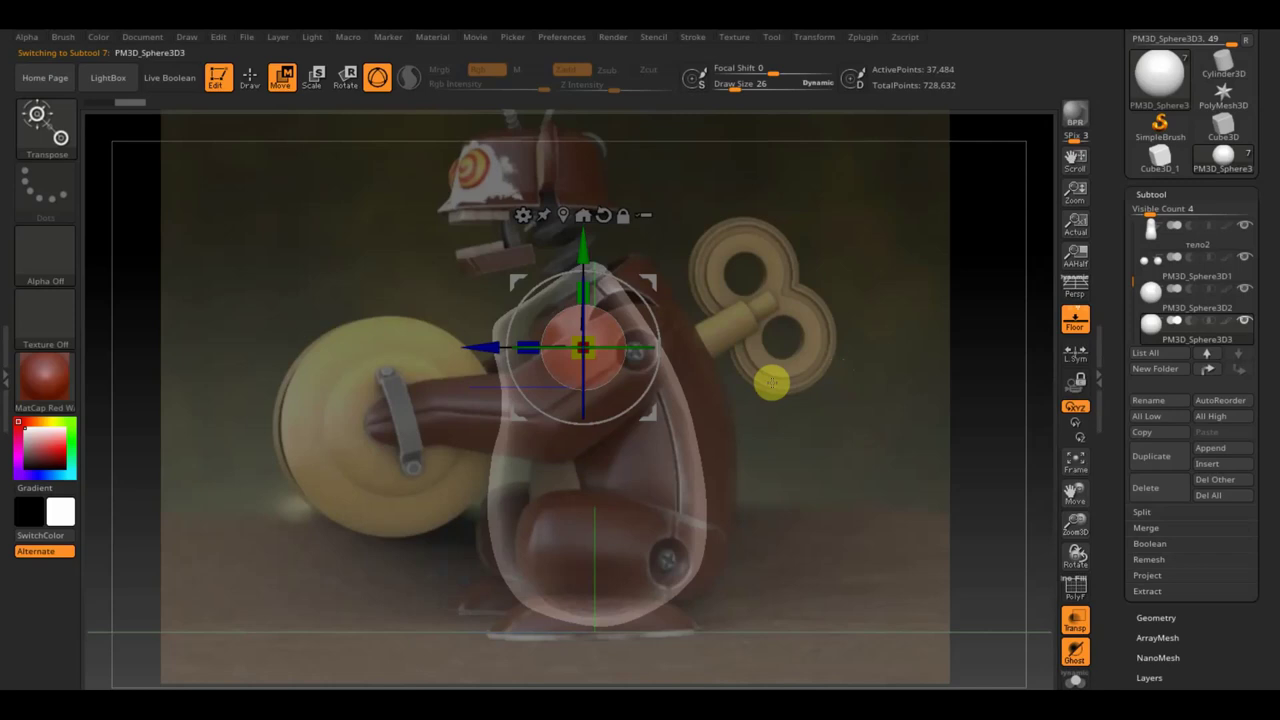
# Raise the copied sphere and PM3D_Sphere3D1 slightly, then make body тело2 active
pyautogui.moveTo(861, 466)
pyautogui.keyDown('alt'); pyautogui.mouseDown()
pyautogui.moveTo(849, 460)
pyautogui.moveTo(900, 459)
pyautogui.mouseUp(); pyautogui.keyUp('alt')
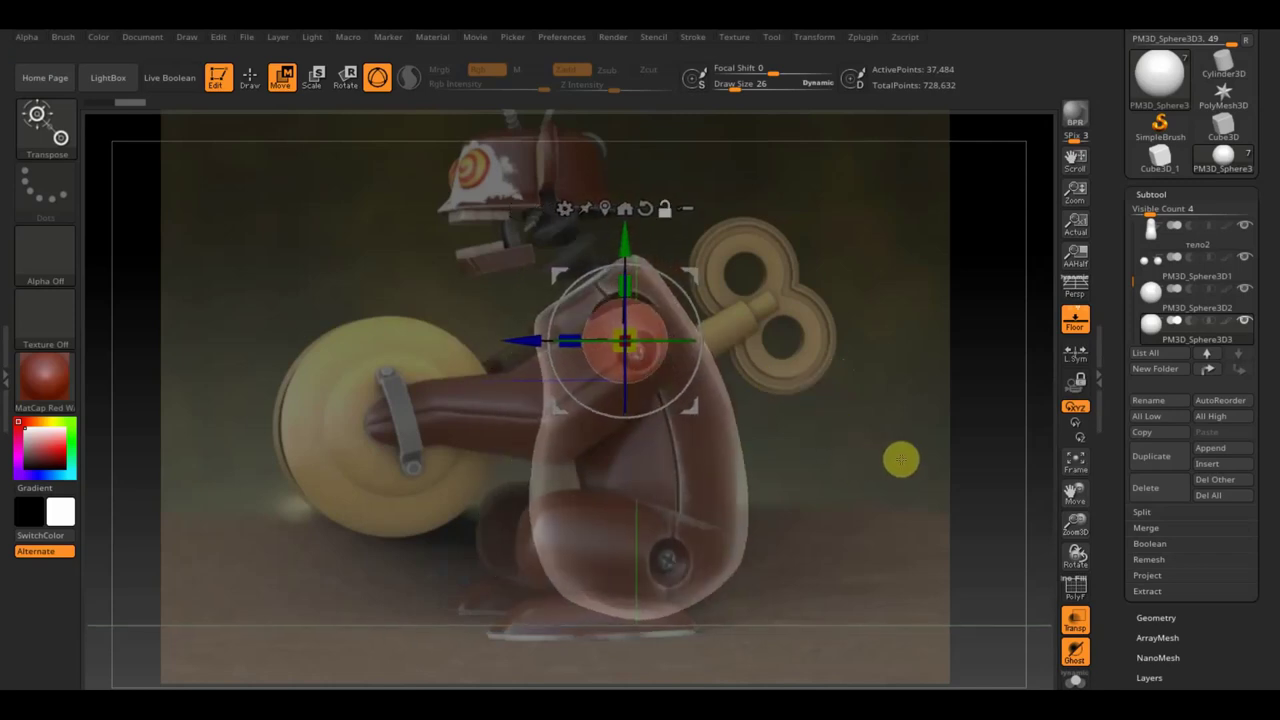
pyautogui.moveTo(623, 243); pyautogui.dragTo(620, 236)
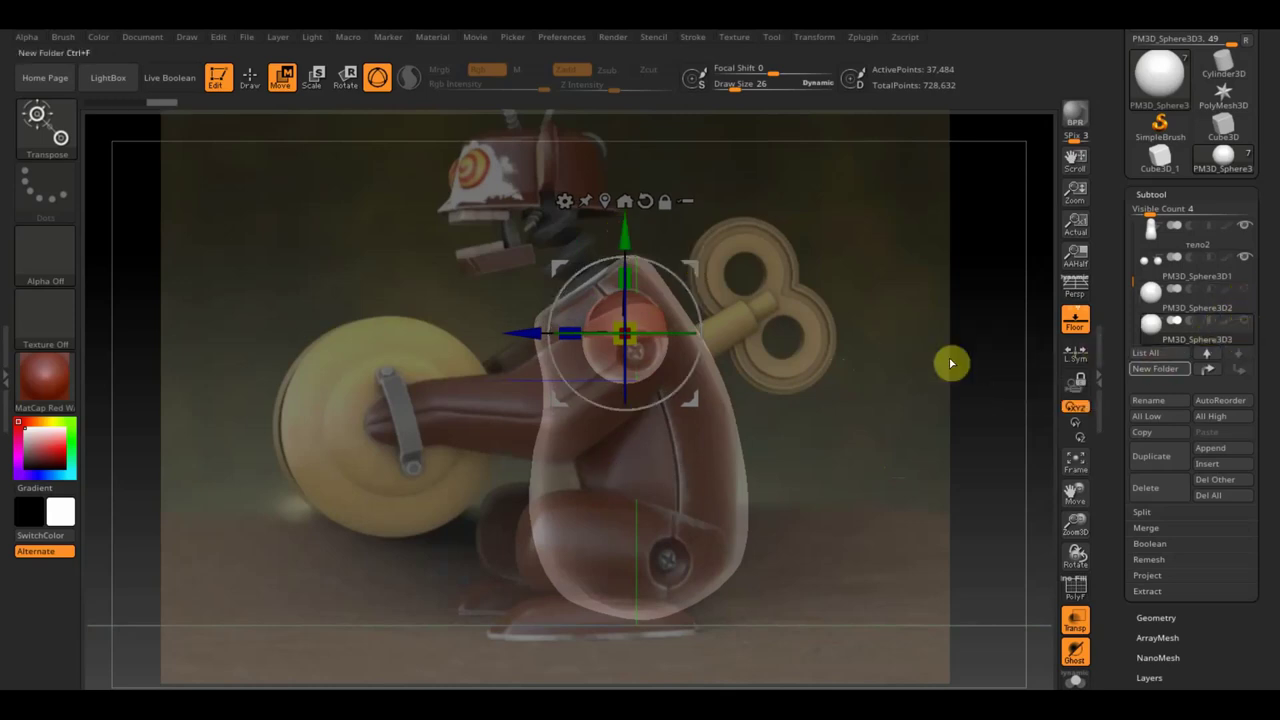
pyautogui.moveTo(1190, 283)
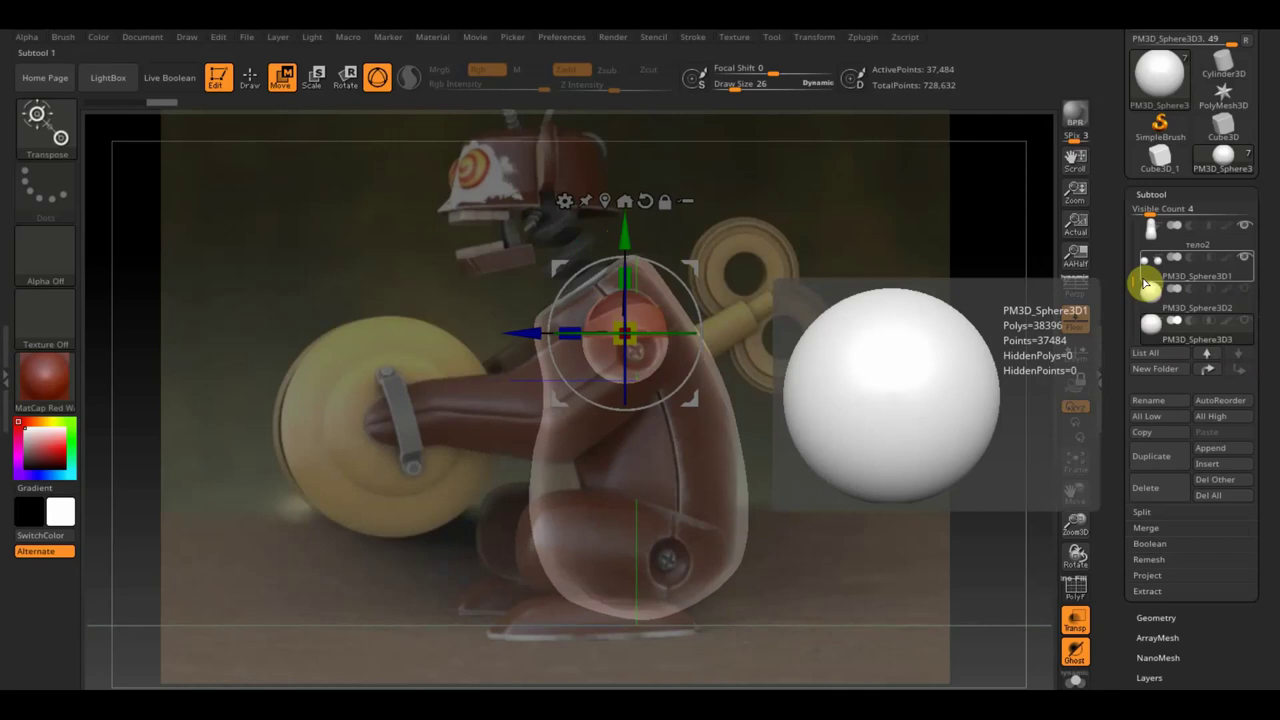
pyautogui.click(1148, 278)
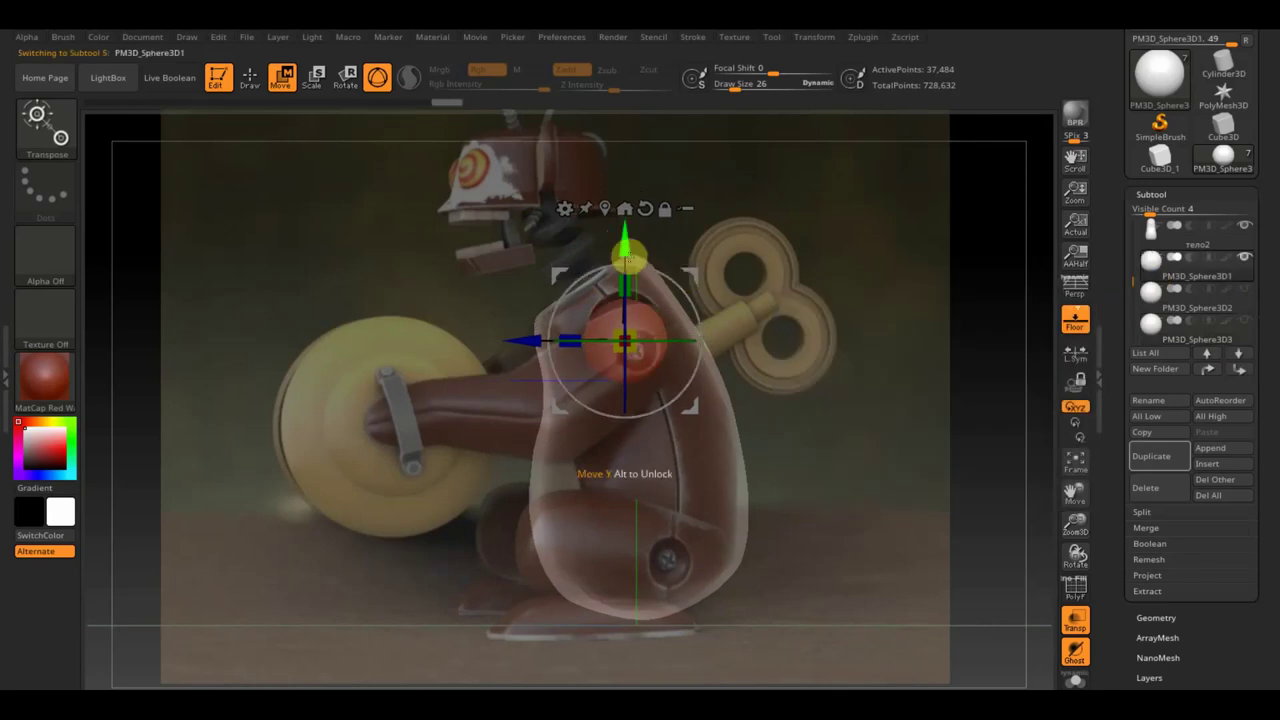
pyautogui.moveTo(628, 258); pyautogui.dragTo(626, 246)
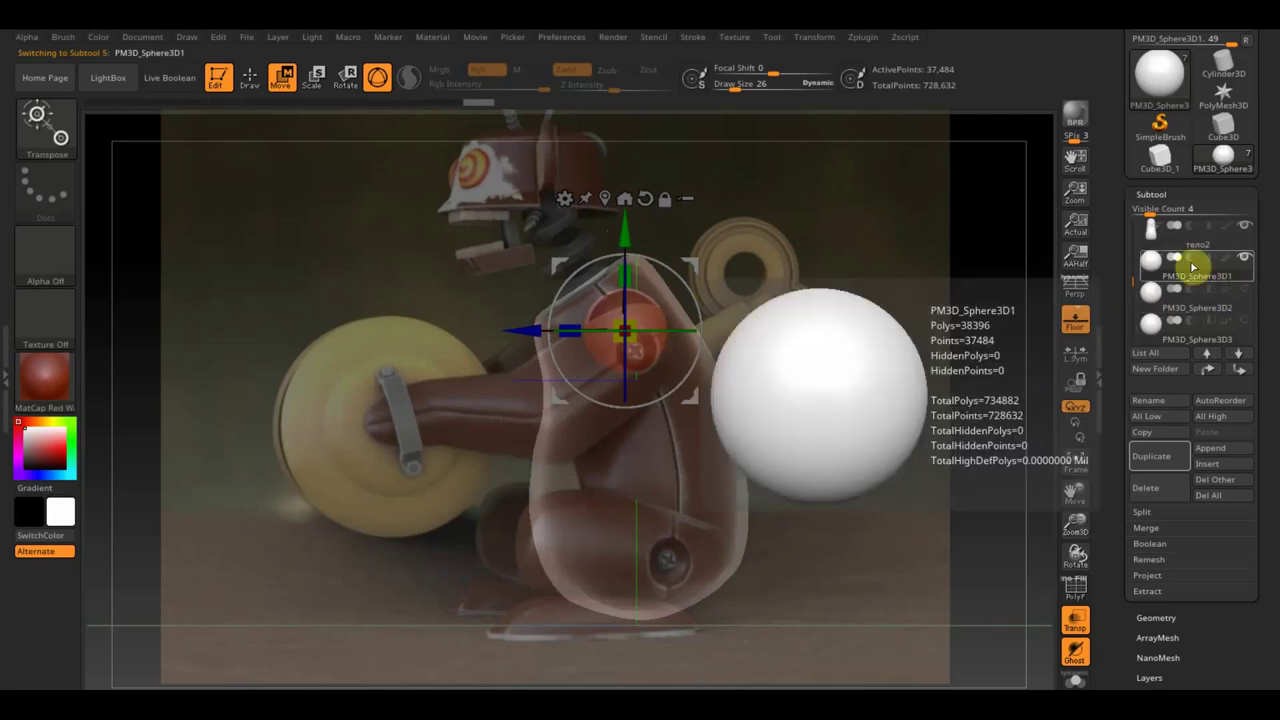
pyautogui.moveTo(1193, 266)
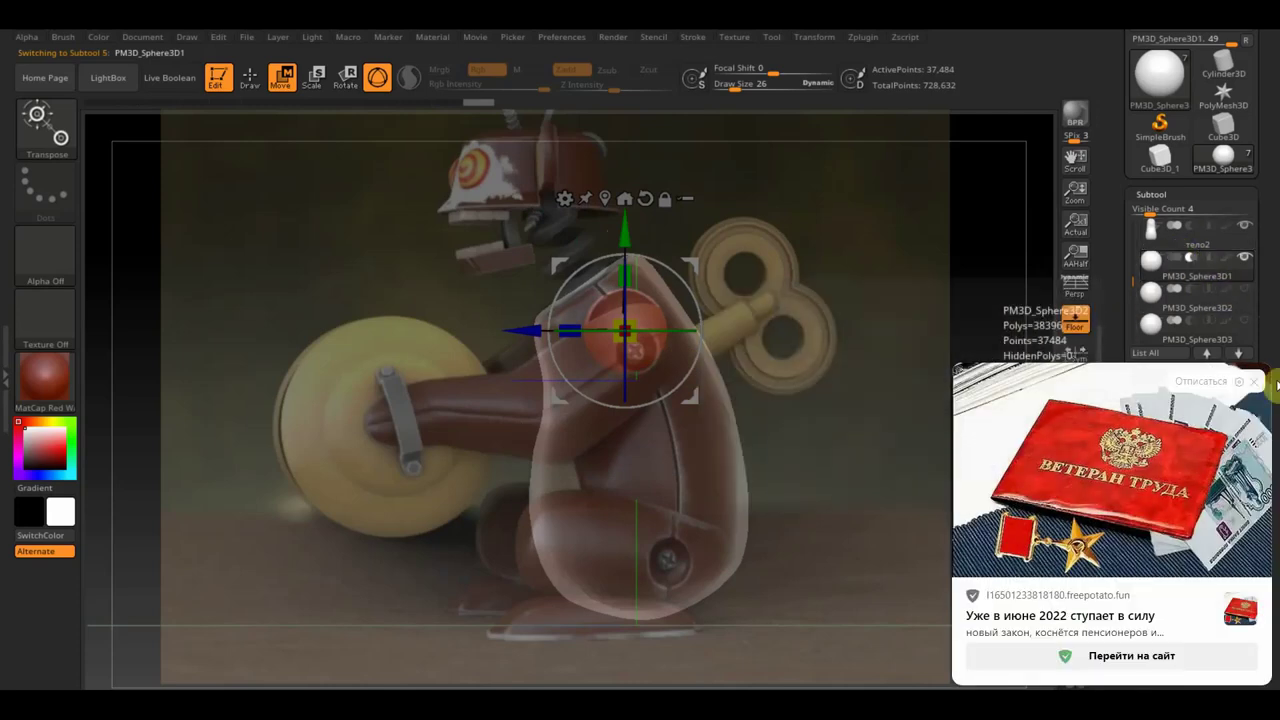
pyautogui.click(1165, 244)
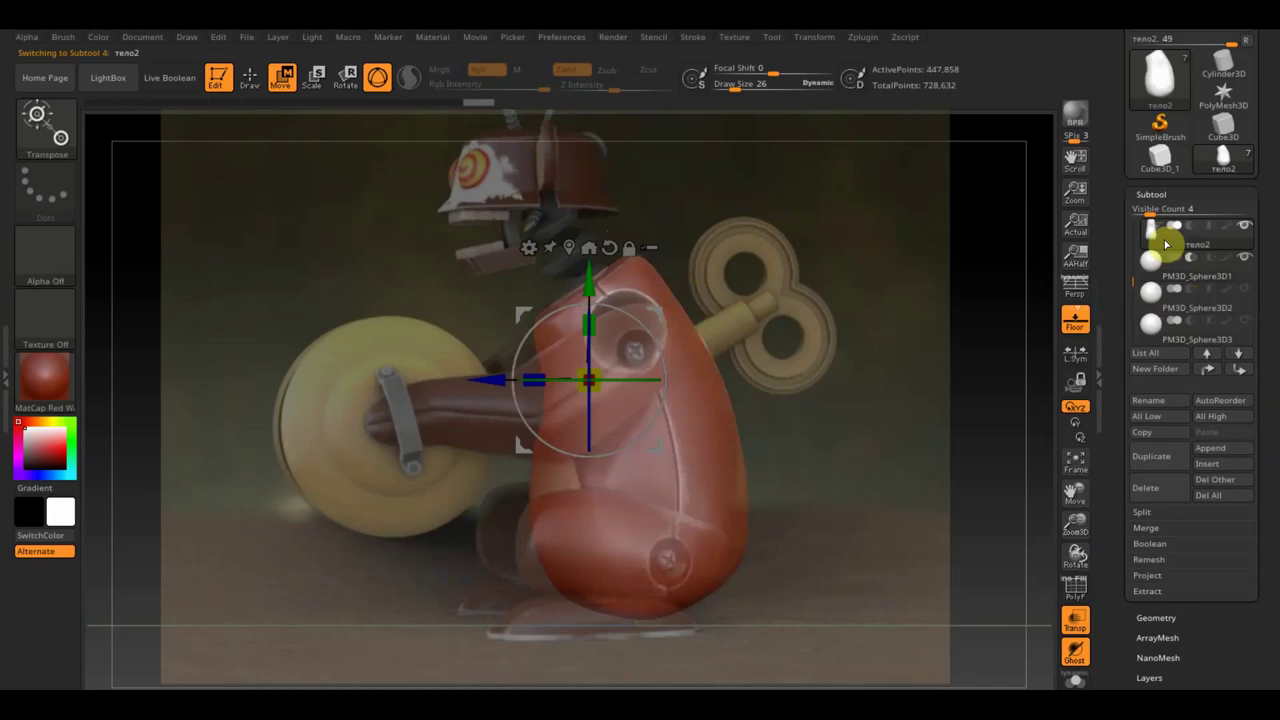
pyautogui.click(1152, 530)
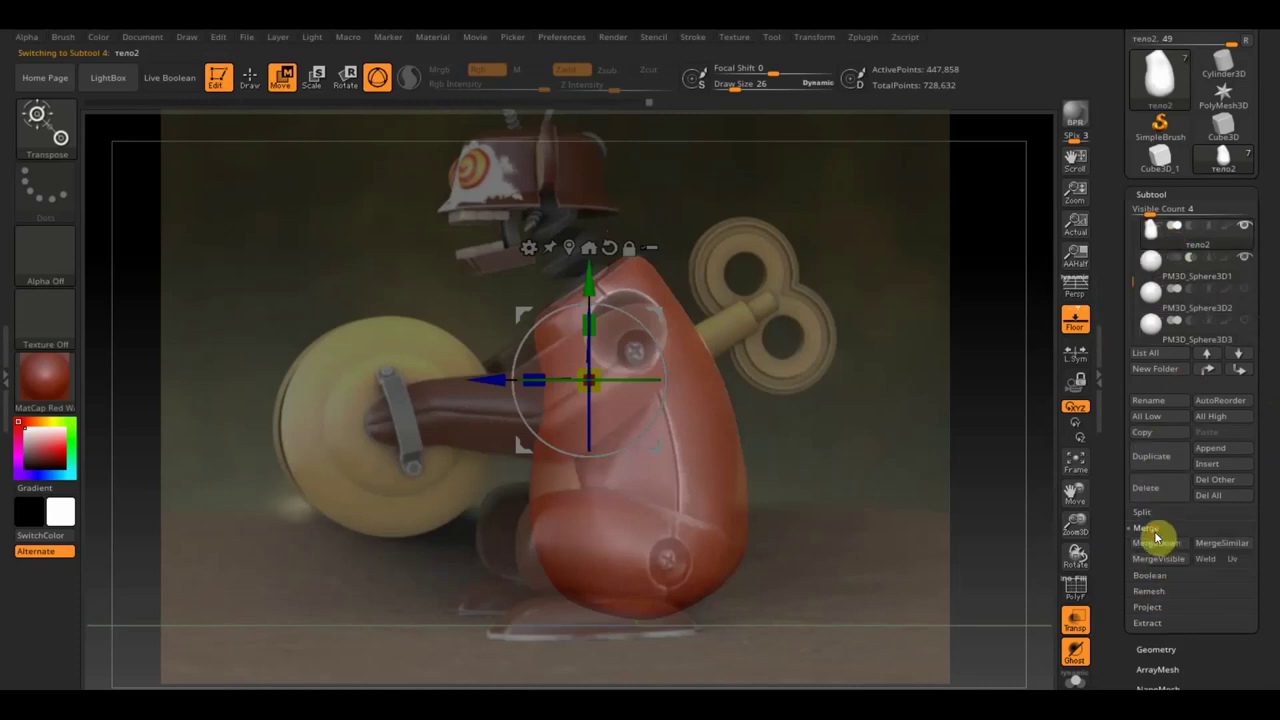
# MergeDown the first ear sphere into тело2, confirm, and DynaMesh the combined body
pyautogui.click(1168, 543)
pyautogui.click(1000, 578)
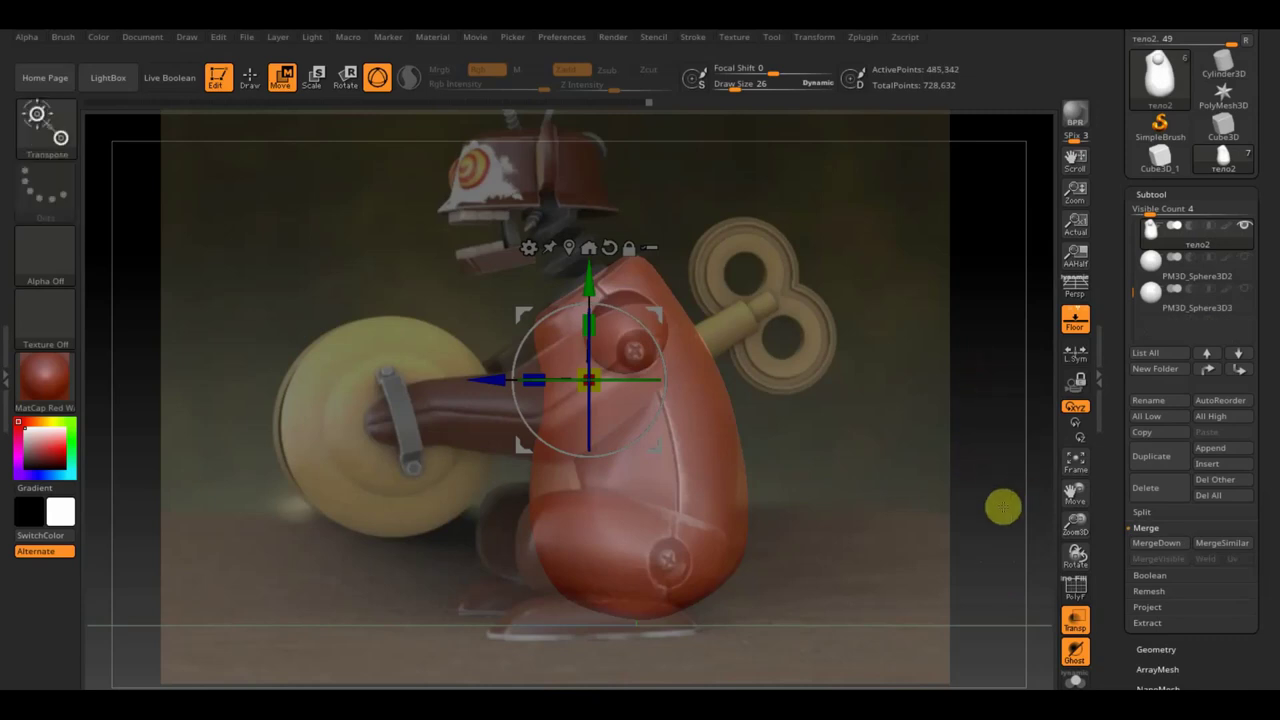
pyautogui.moveTo(1003, 507); pyautogui.dragTo(997, 503)
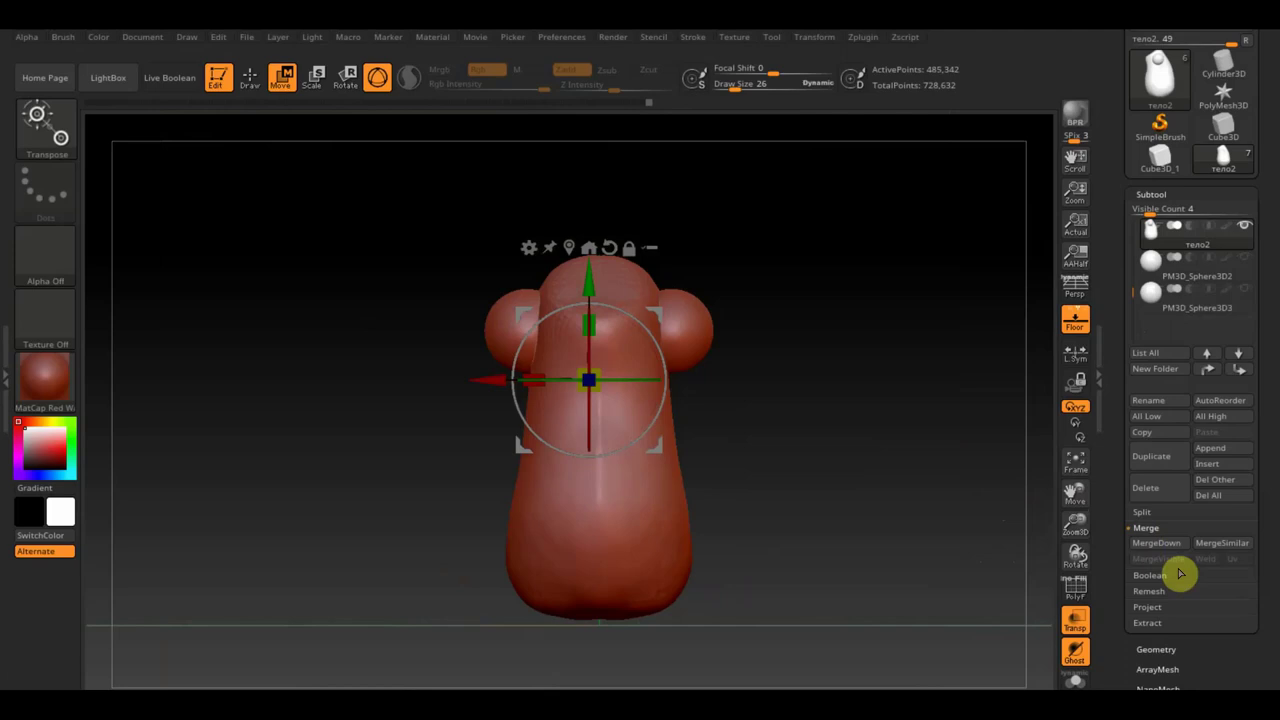
pyautogui.click(1162, 648)
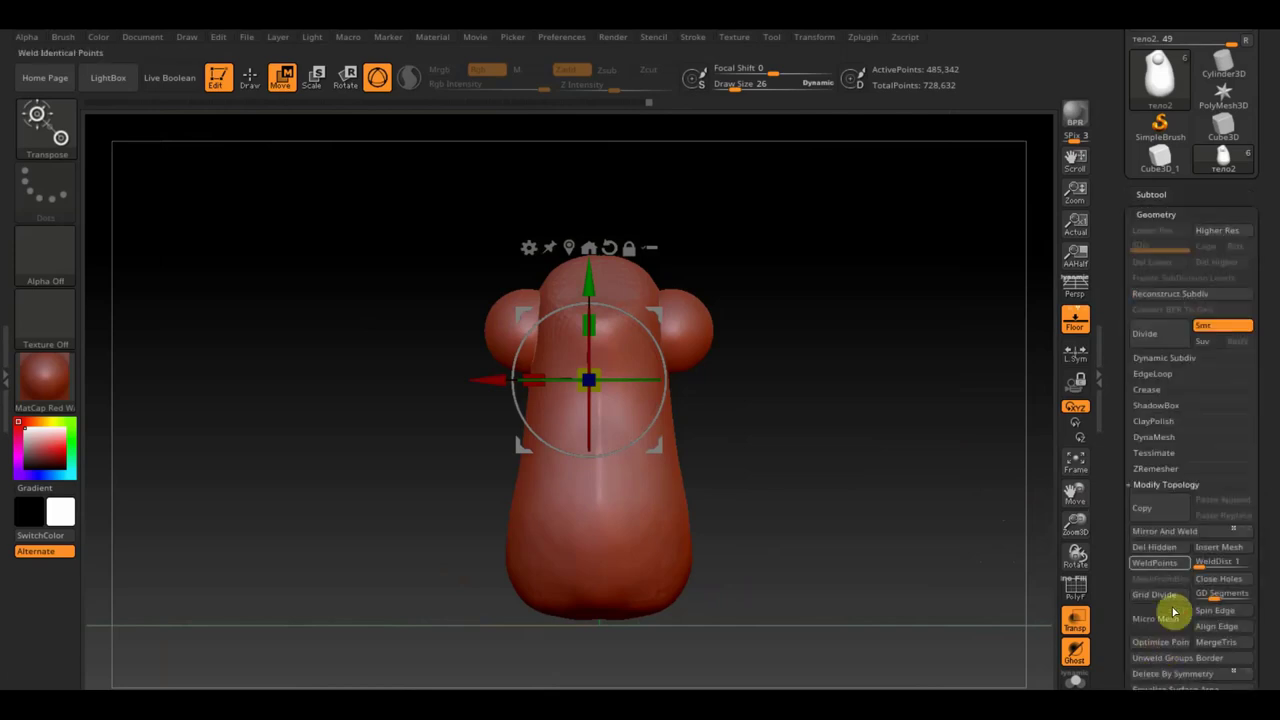
pyautogui.click(1157, 440)
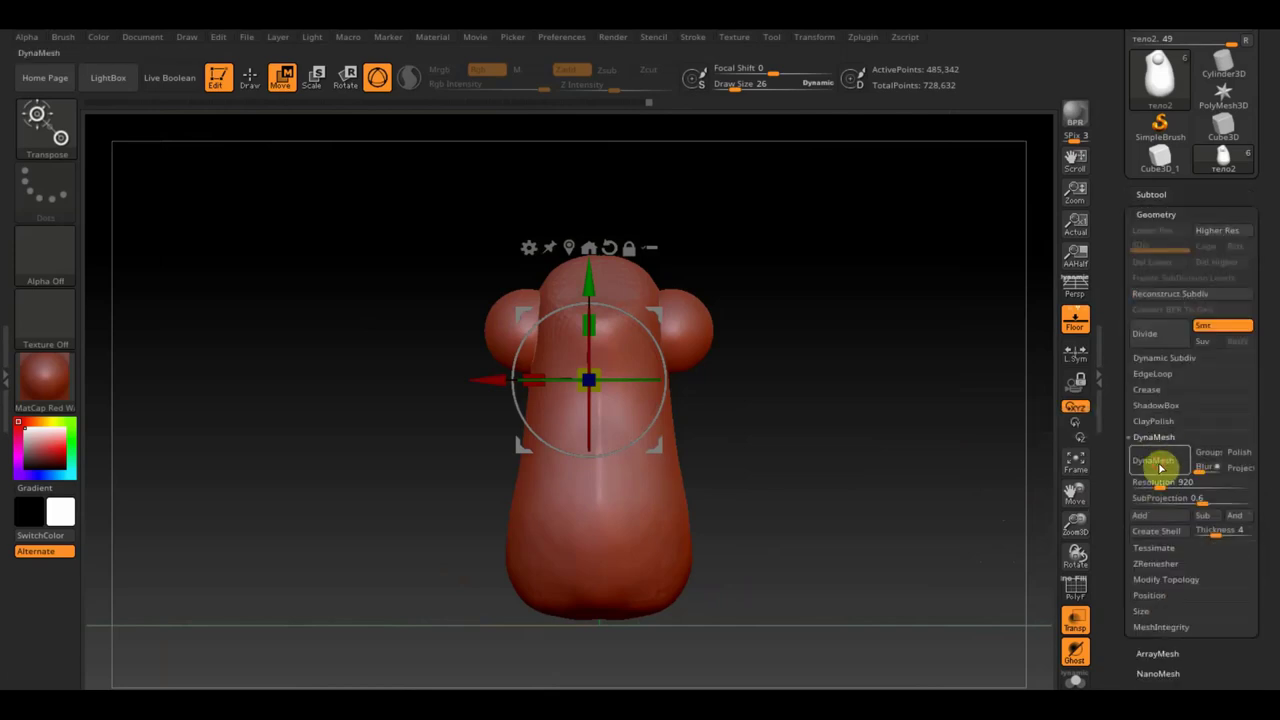
pyautogui.click(1161, 462)
# Orbit around the remeshed body to inspect it, then turn Transp off so it shows opaque
pyautogui.moveTo(1000, 450)
pyautogui.mouseDown()
pyautogui.moveTo(851, 440)
pyautogui.moveTo(884, 456)
pyautogui.moveTo(954, 534)
pyautogui.moveTo(994, 445)
pyautogui.moveTo(1017, 431)
pyautogui.moveTo(952, 433)
pyautogui.mouseUp()
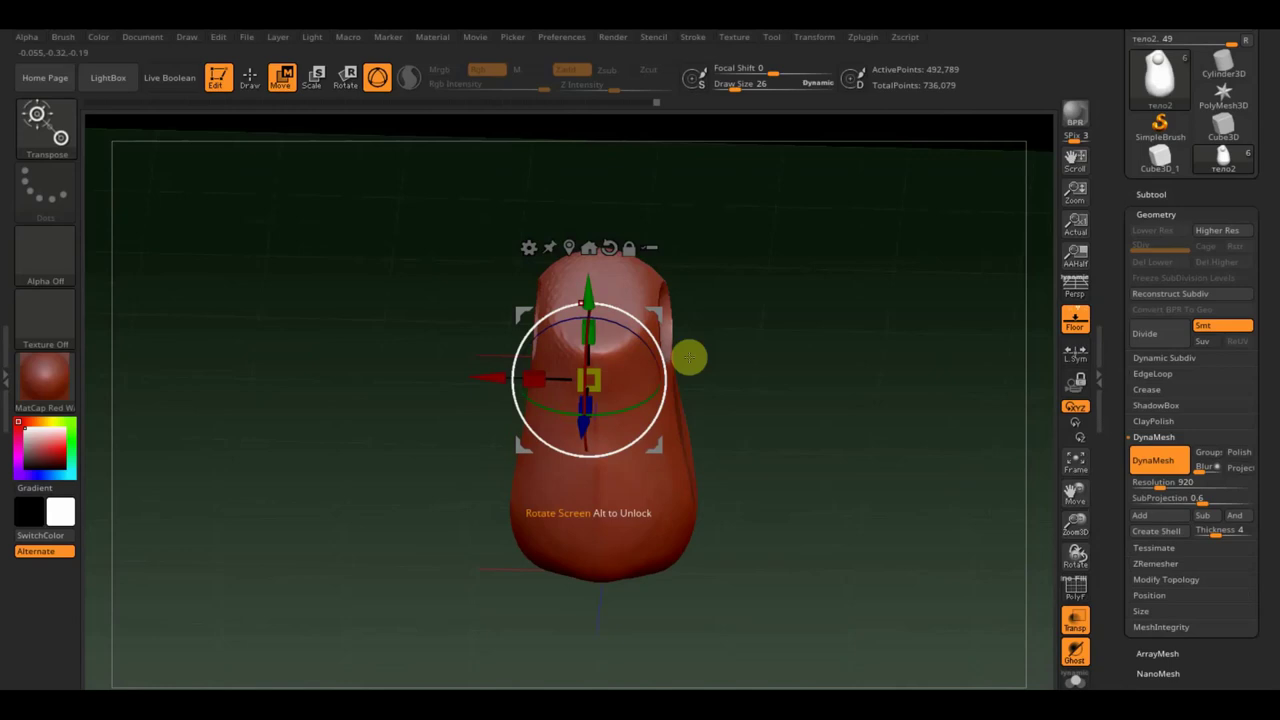
pyautogui.moveTo(629, 337); pyautogui.dragTo(766, 371)
pyautogui.moveTo(686, 400)
pyautogui.mouseDown()
pyautogui.moveTo(849, 371)
pyautogui.moveTo(829, 420)
pyautogui.moveTo(856, 430)
pyautogui.moveTo(897, 417)
pyautogui.moveTo(923, 434)
pyautogui.moveTo(916, 377)
pyautogui.mouseUp()
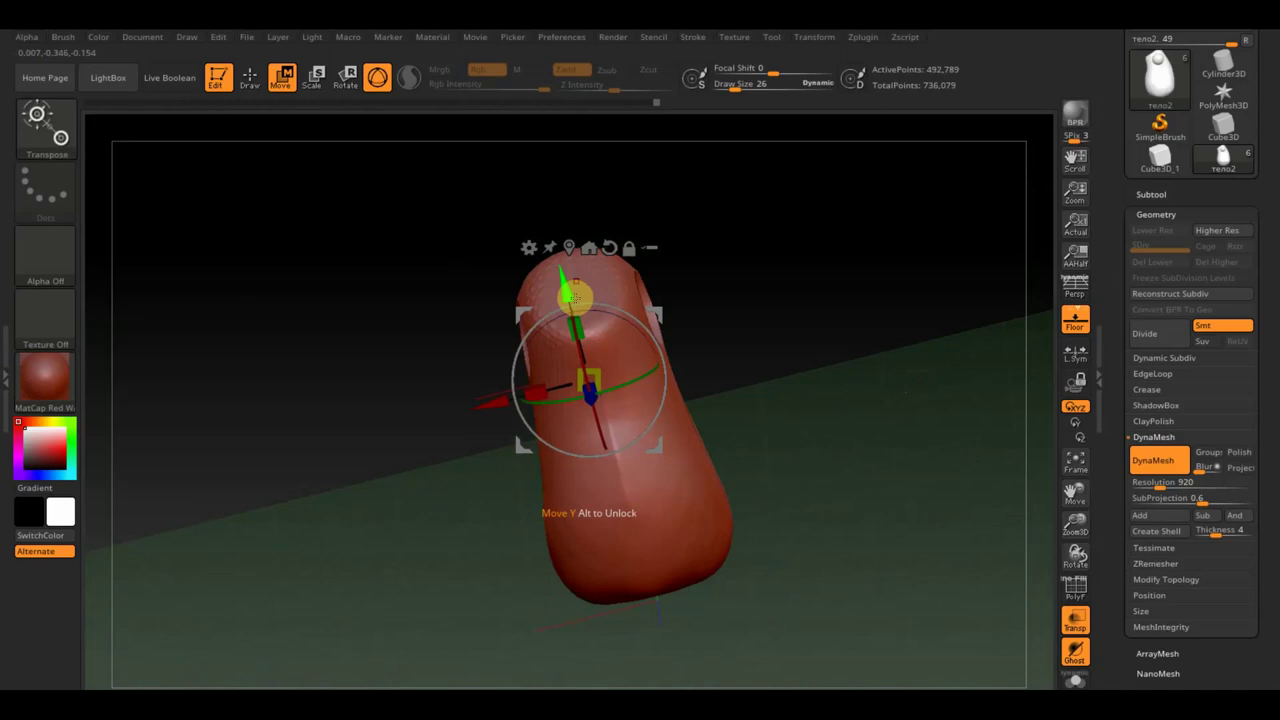
pyautogui.moveTo(680, 329)
pyautogui.mouseDown()
pyautogui.moveTo(877, 374)
pyautogui.moveTo(868, 356)
pyautogui.mouseUp()
pyautogui.moveTo(674, 377)
pyautogui.mouseDown()
pyautogui.moveTo(800, 423)
pyautogui.moveTo(843, 409)
pyautogui.moveTo(811, 411)
pyautogui.moveTo(824, 424)
pyautogui.mouseUp()
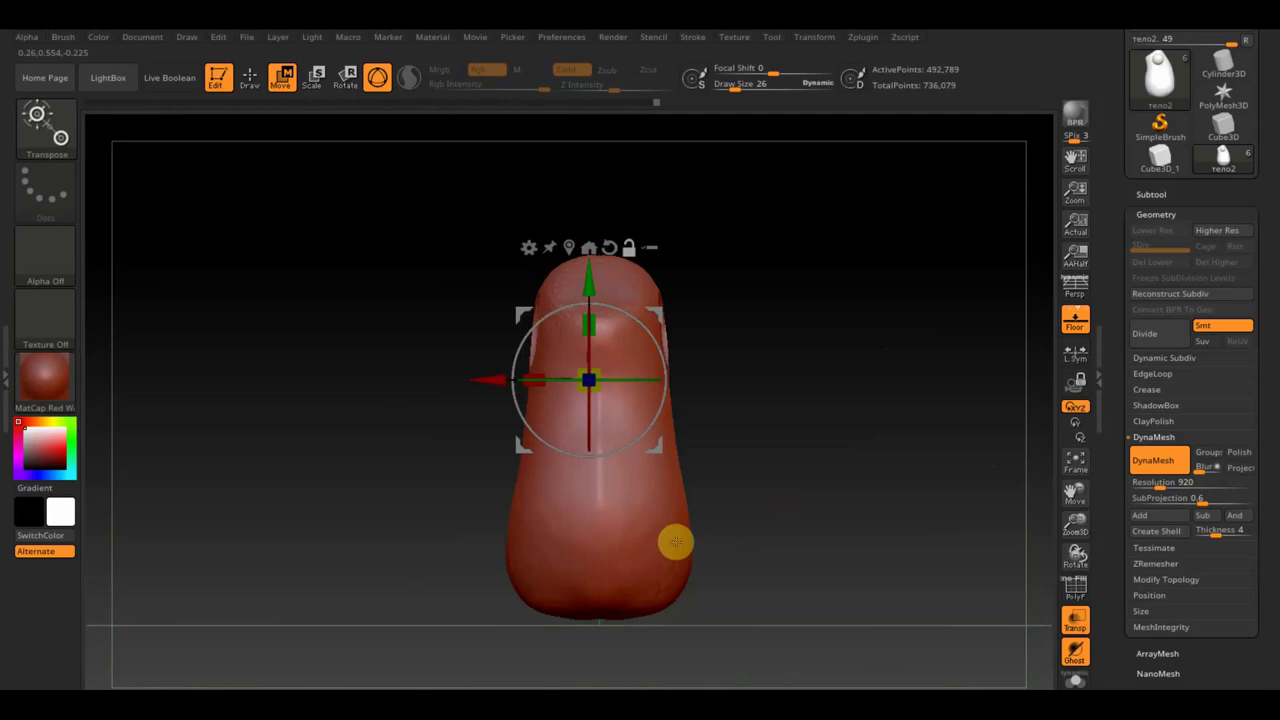
pyautogui.click(664, 542)
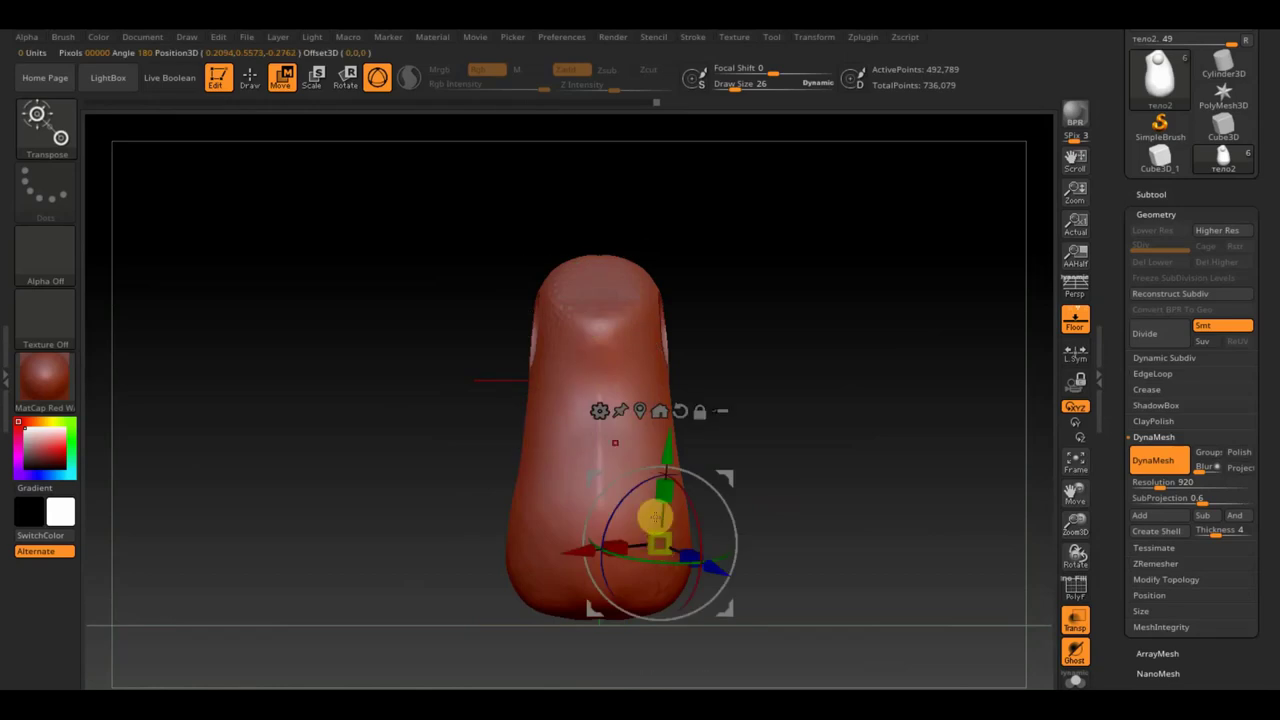
pyautogui.click(599, 410)
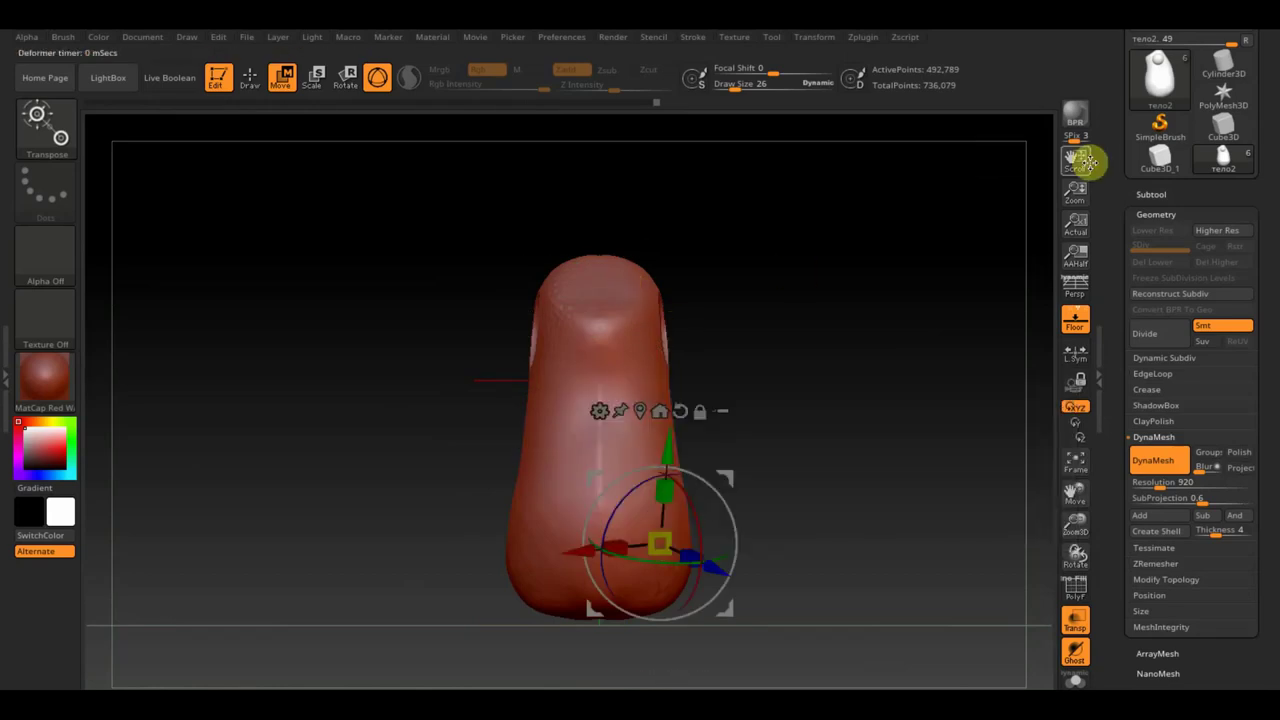
pyautogui.click(1077, 630)
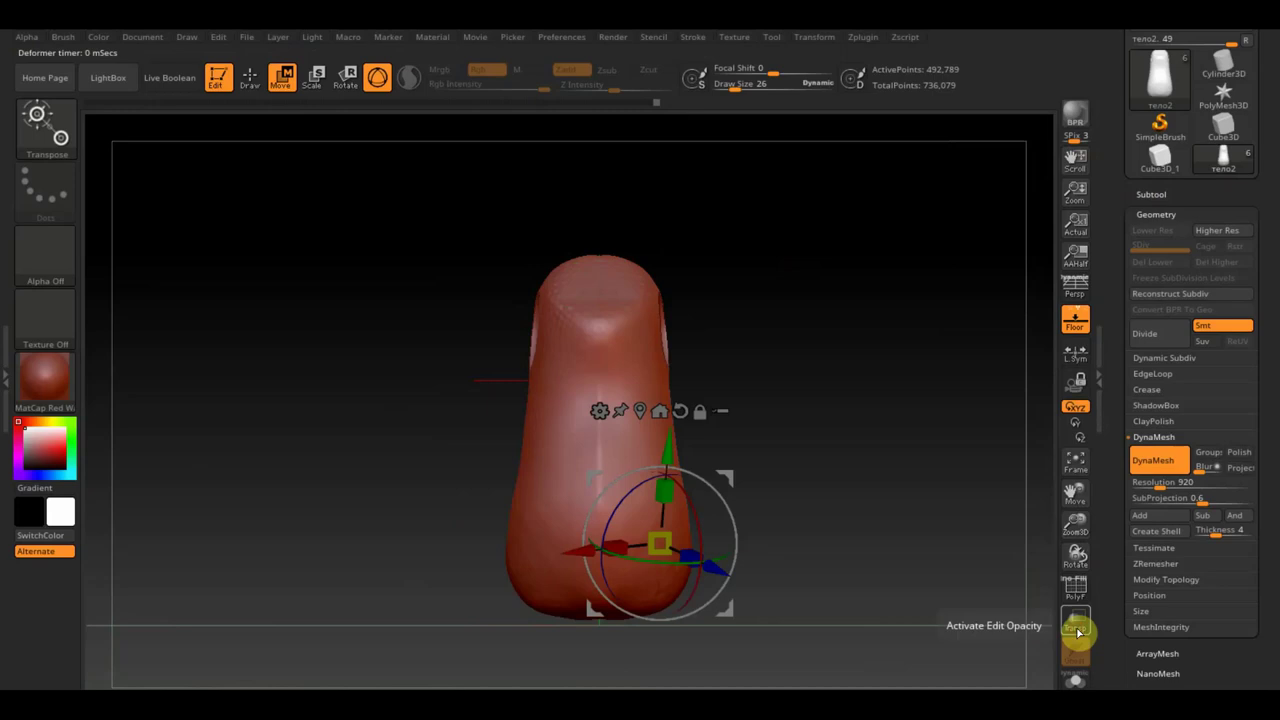
pyautogui.click(1153, 192)
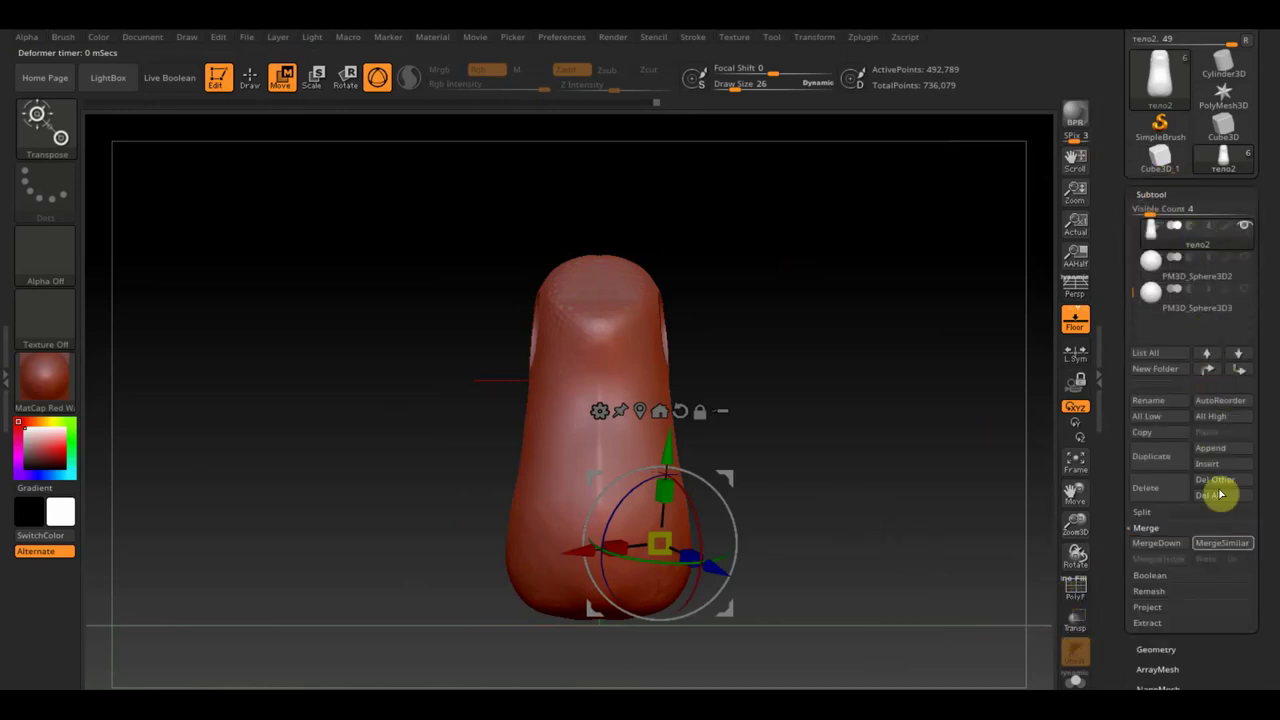
# Duplicate the body as тело3, move its masked part upward, and turn Transp back on
pyautogui.click(1155, 460)
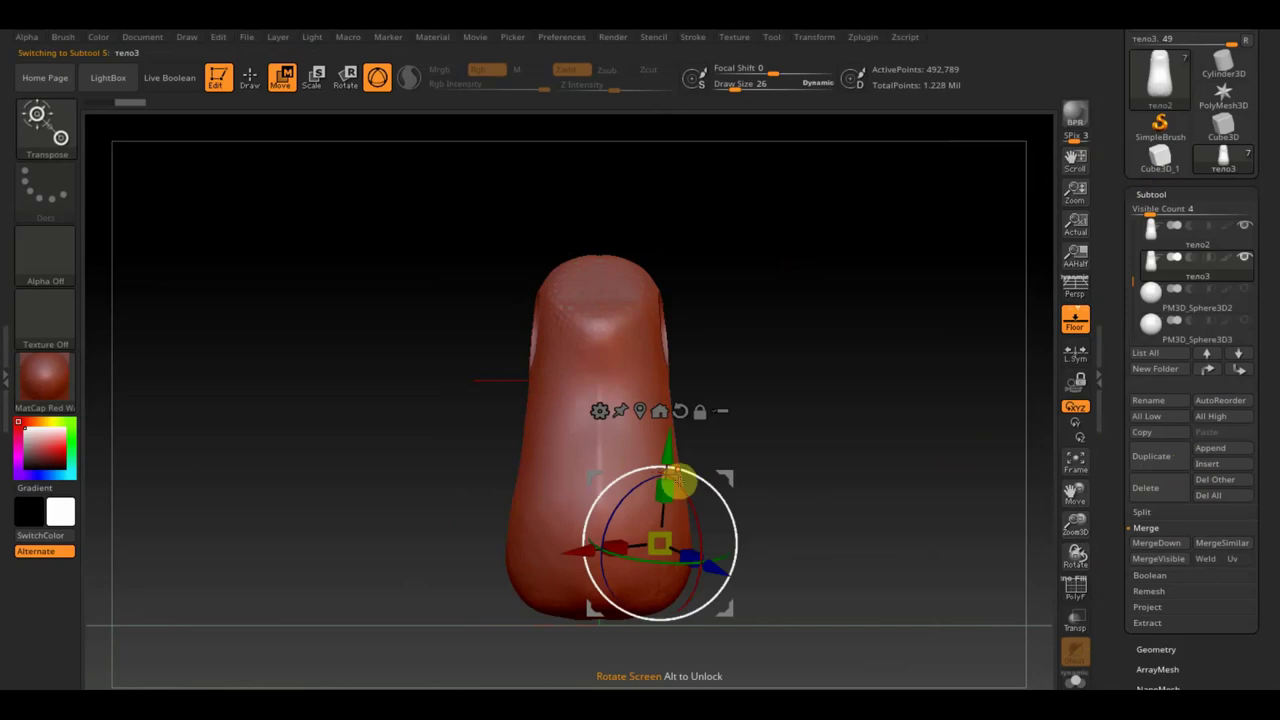
pyautogui.moveTo(668, 565)
pyautogui.mouseDown()
pyautogui.moveTo(635, 558)
pyautogui.moveTo(651, 523)
pyautogui.moveTo(674, 523)
pyautogui.moveTo(672, 487)
pyautogui.moveTo(690, 478)
pyautogui.moveTo(563, 540)
pyautogui.moveTo(507, 530)
pyautogui.mouseUp()
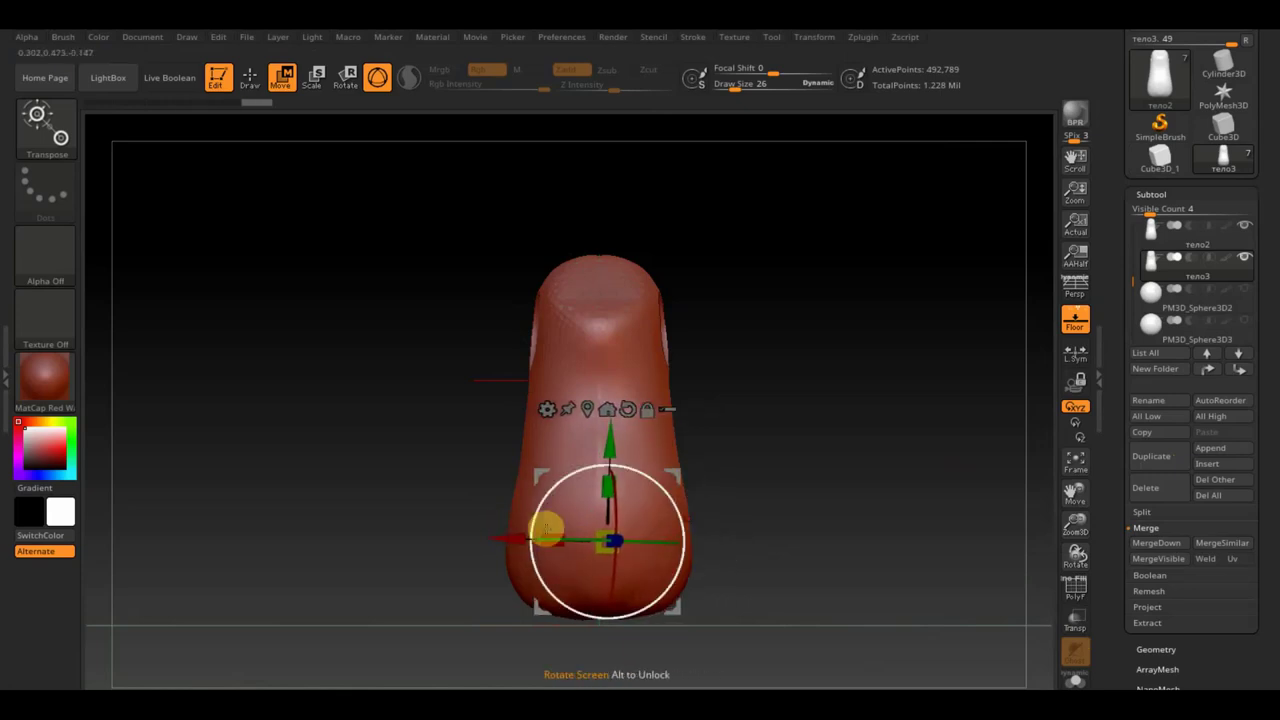
pyautogui.moveTo(871, 494)
pyautogui.mouseDown()
pyautogui.moveTo(809, 511)
pyautogui.moveTo(905, 547)
pyautogui.mouseUp()
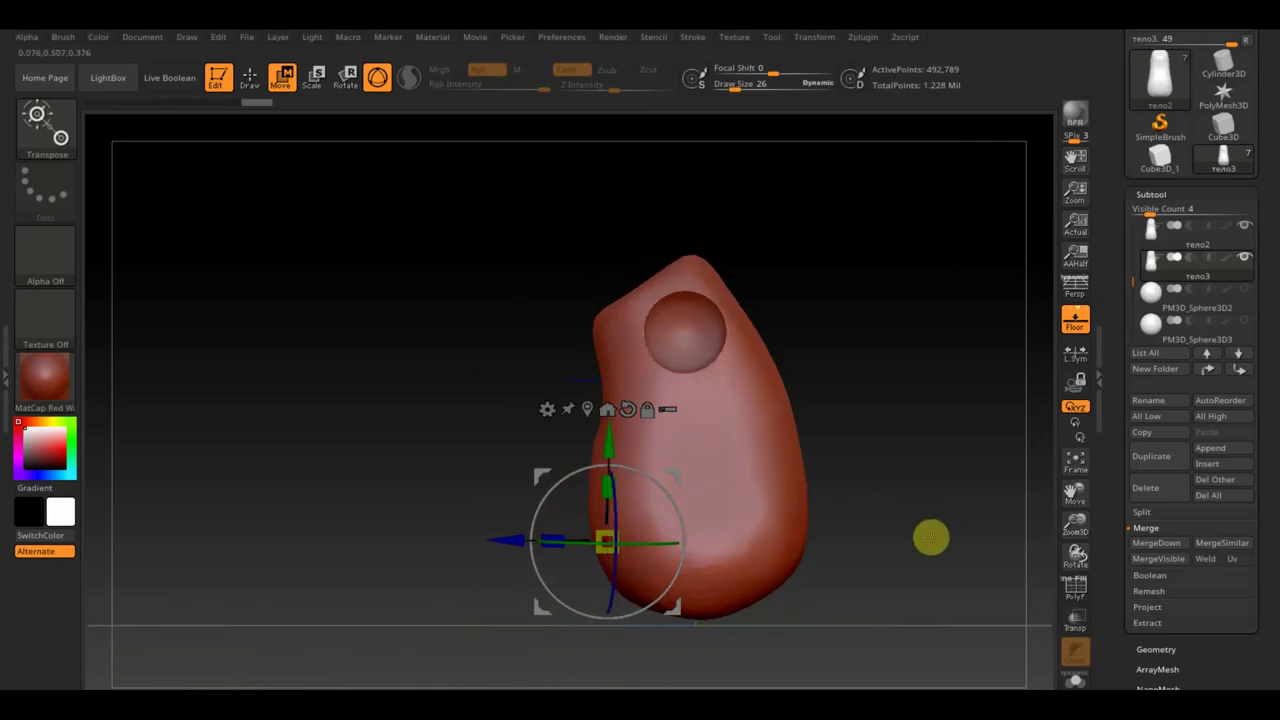
pyautogui.moveTo(528, 537); pyautogui.dragTo(623, 534)
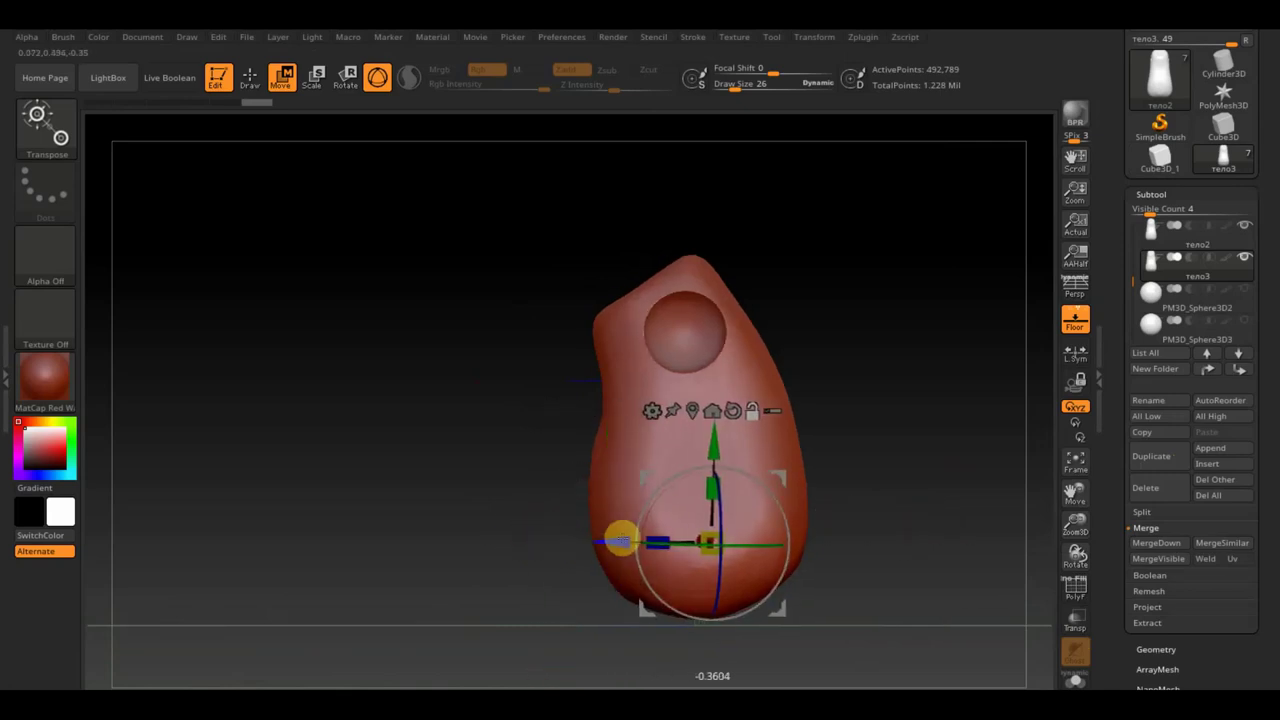
pyautogui.moveTo(706, 446); pyautogui.dragTo(709, 395)
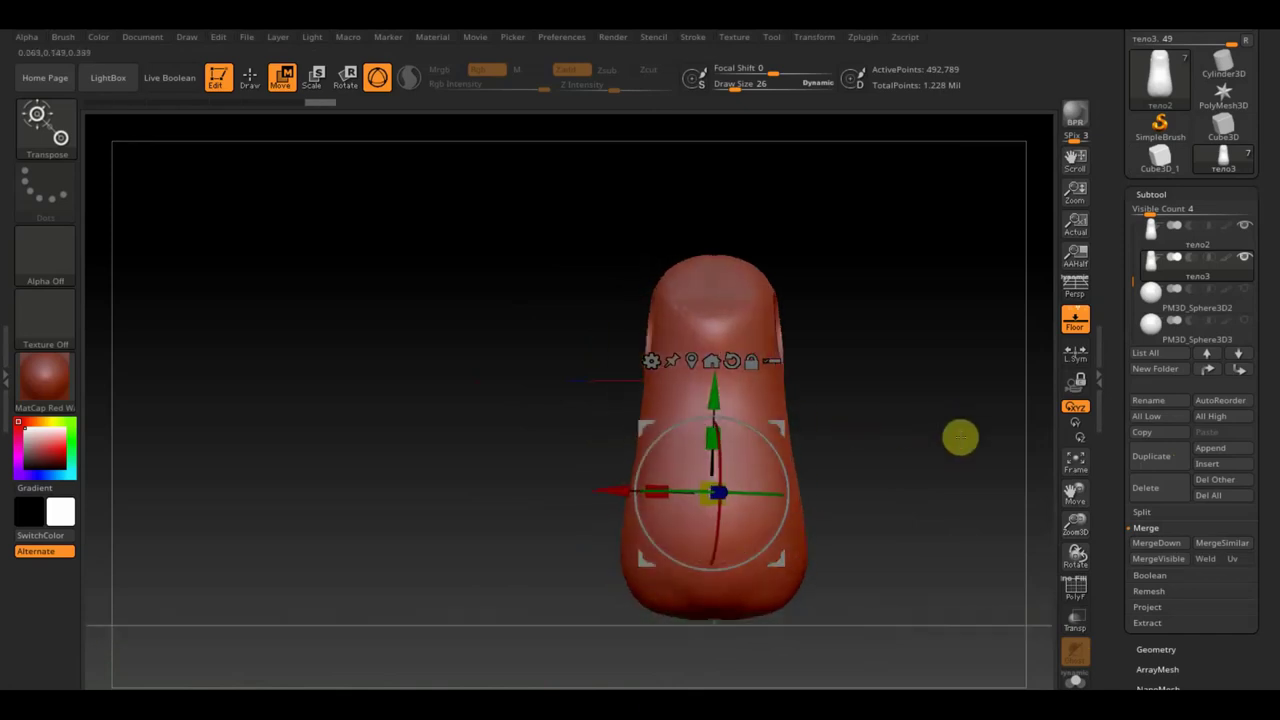
pyautogui.click(1078, 622)
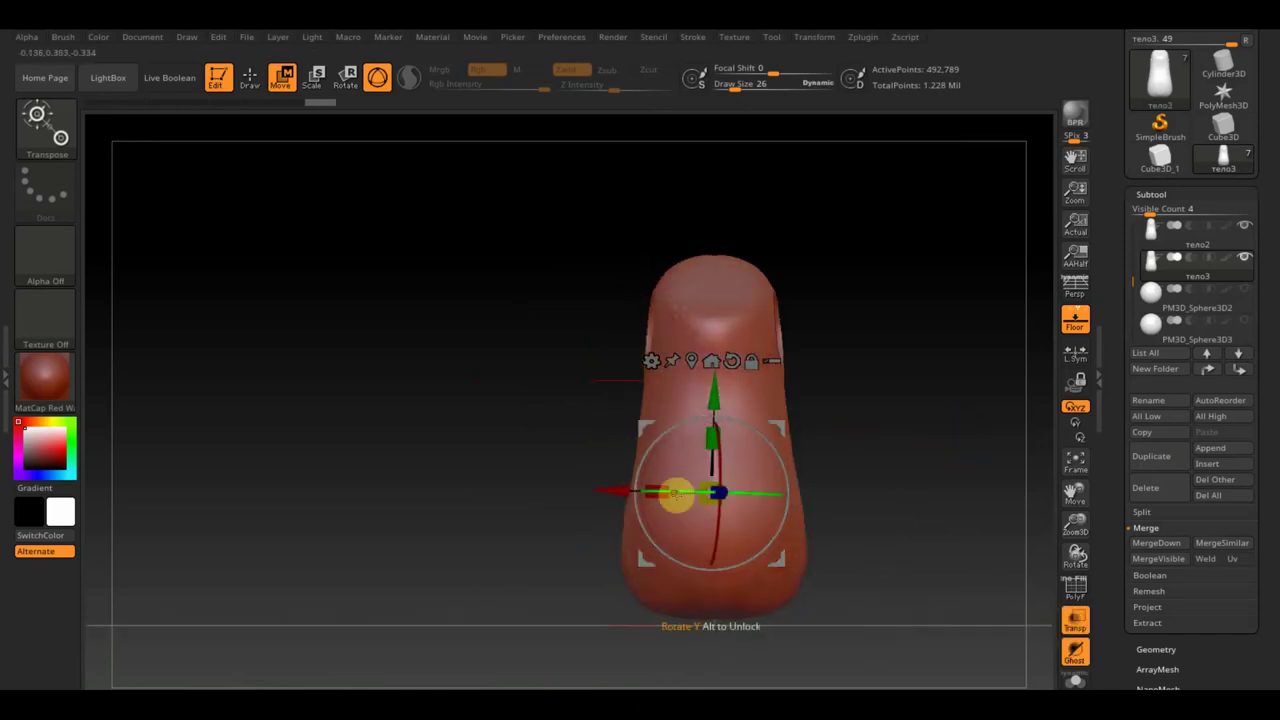
pyautogui.moveTo(665, 487); pyautogui.dragTo(661, 488)
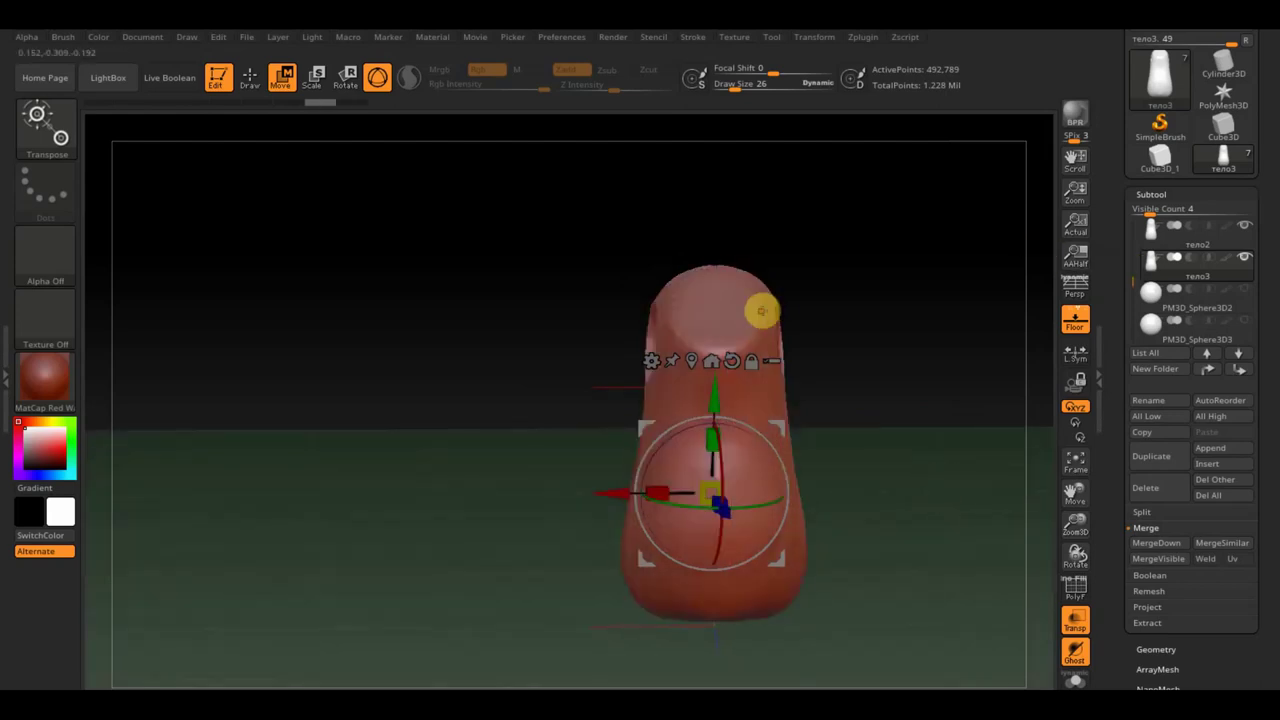
# Resize тело3 along X, Z and Y with the gizmo and nudge it up slightly
pyautogui.click(250, 78)
pyautogui.moveTo(994, 352)
pyautogui.mouseDown()
pyautogui.moveTo(977, 373)
pyautogui.moveTo(864, 396)
pyautogui.mouseUp()
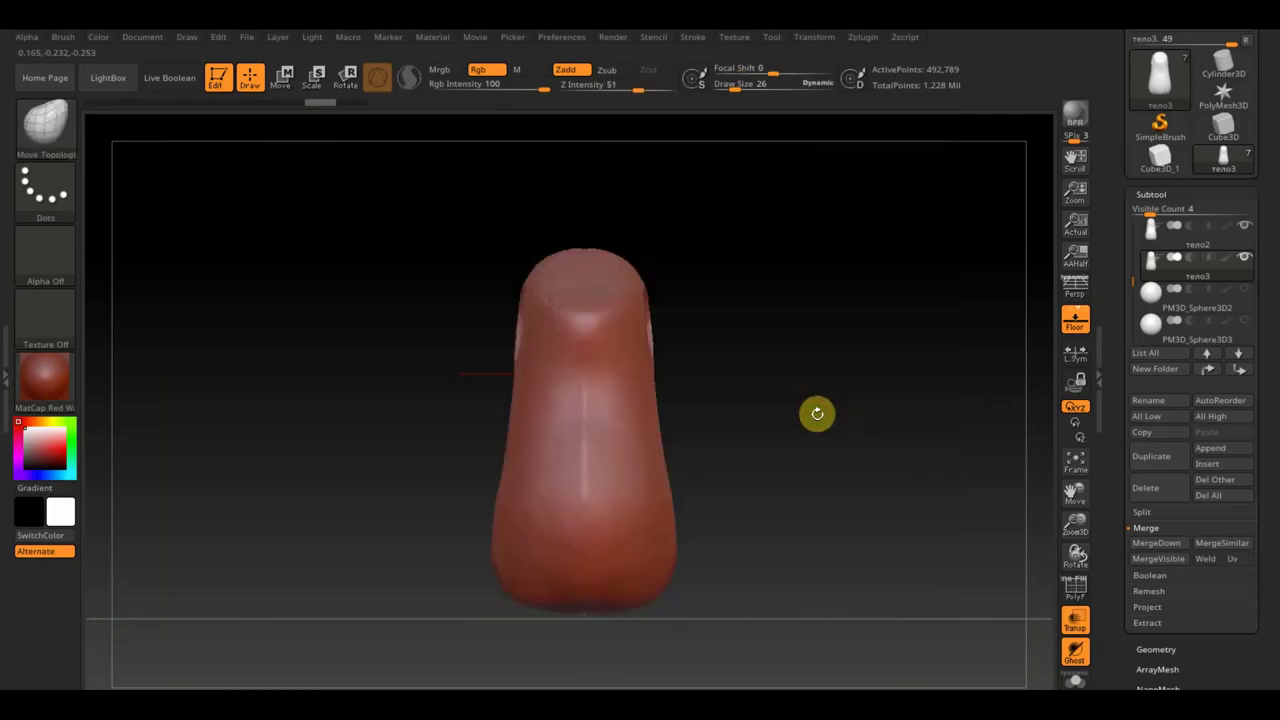
pyautogui.click(283, 77)
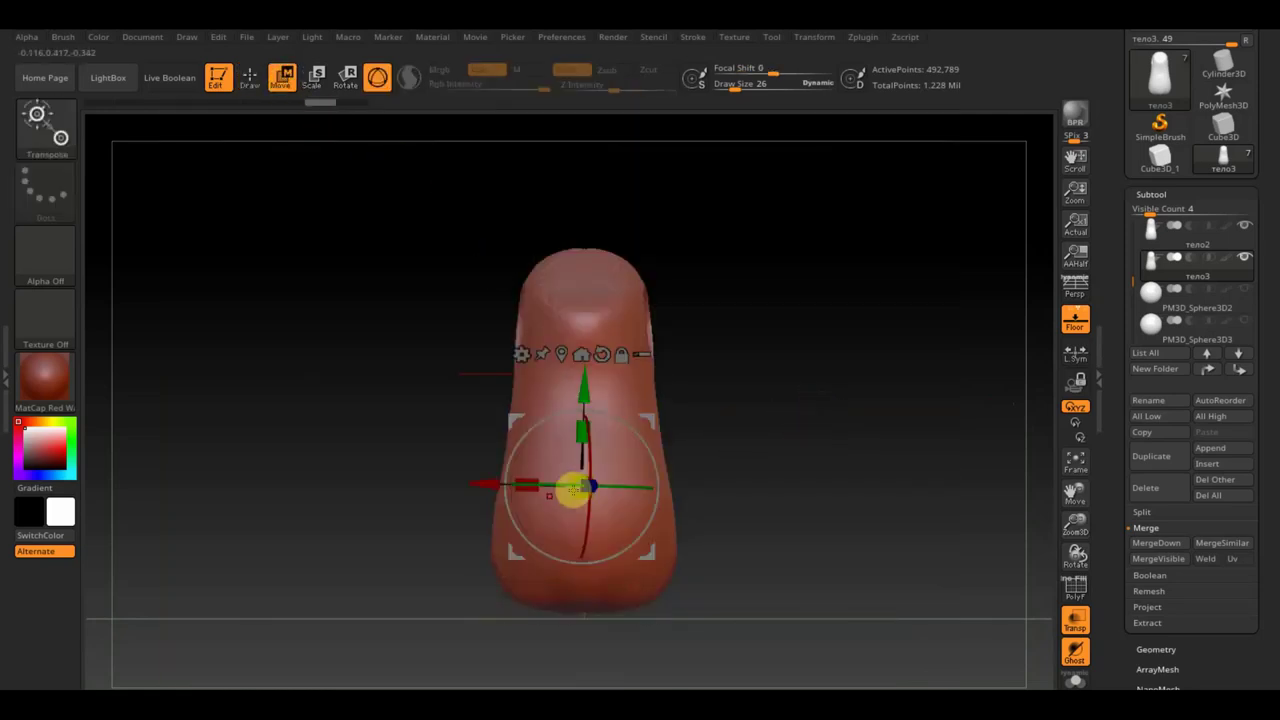
pyautogui.moveTo(525, 480); pyautogui.dragTo(608, 477)
pyautogui.moveTo(700, 478); pyautogui.dragTo(886, 486)
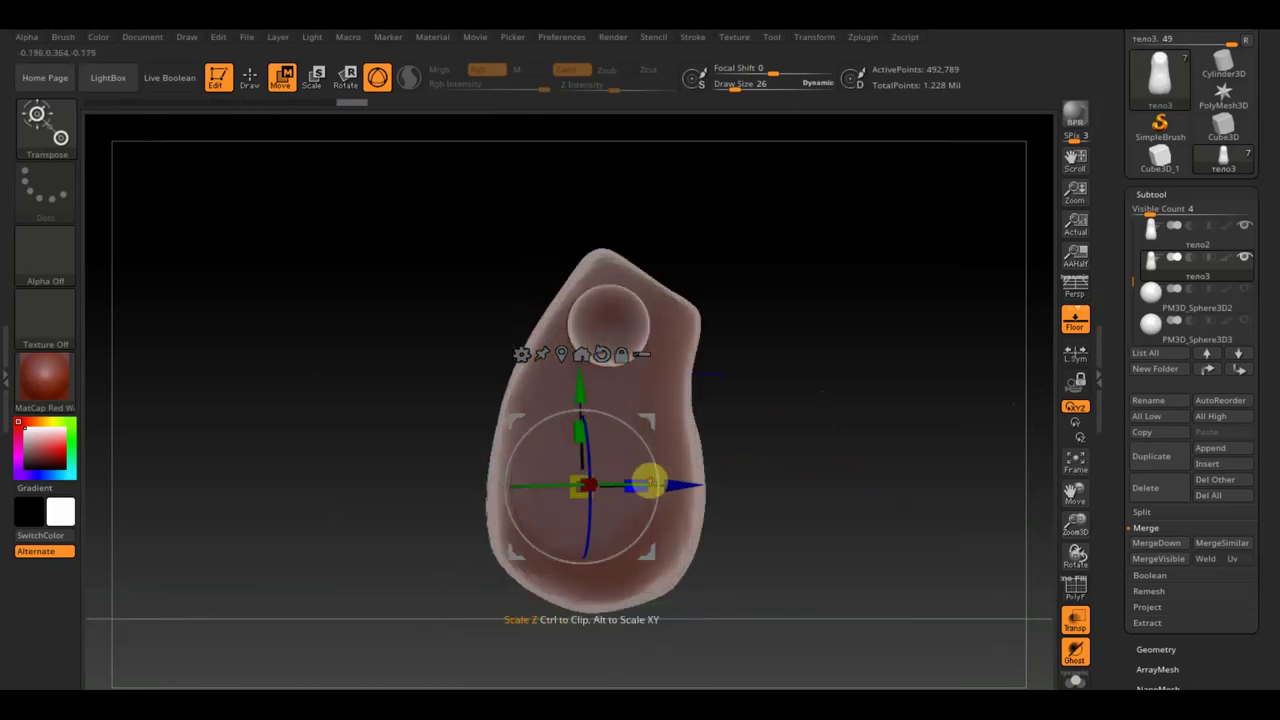
pyautogui.moveTo(639, 481); pyautogui.dragTo(626, 479)
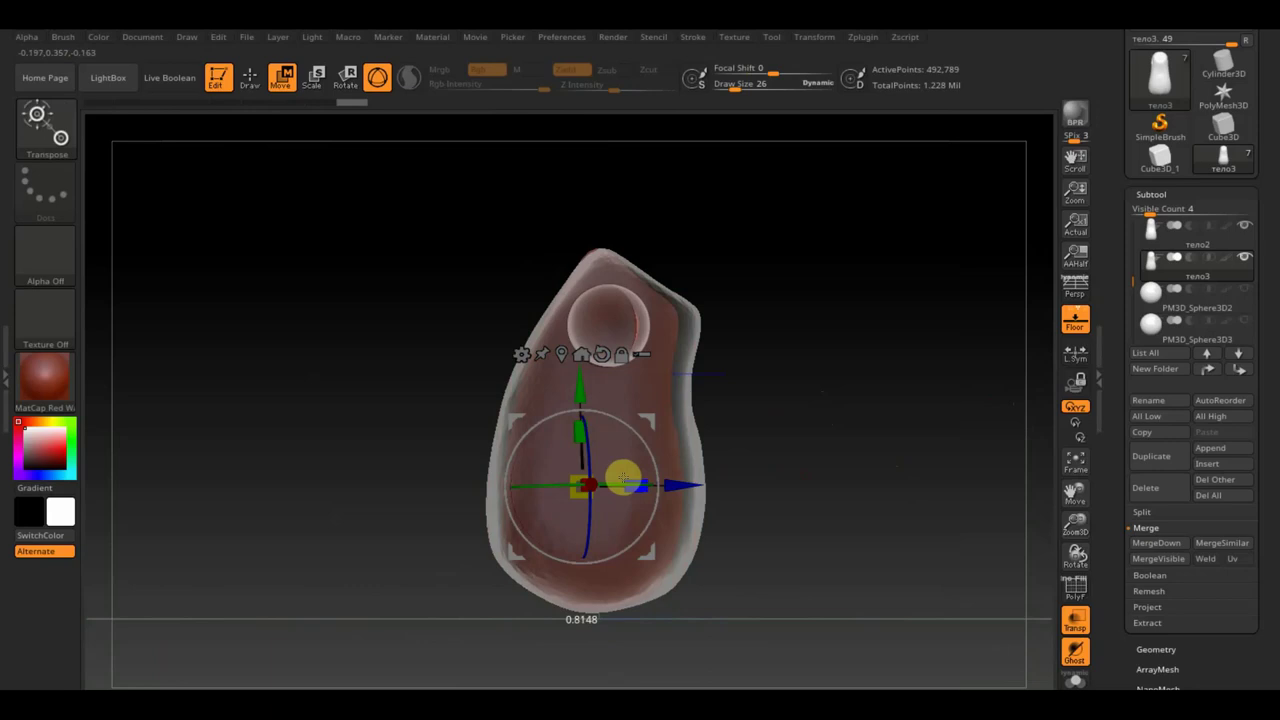
pyautogui.moveTo(613, 477); pyautogui.dragTo(686, 485)
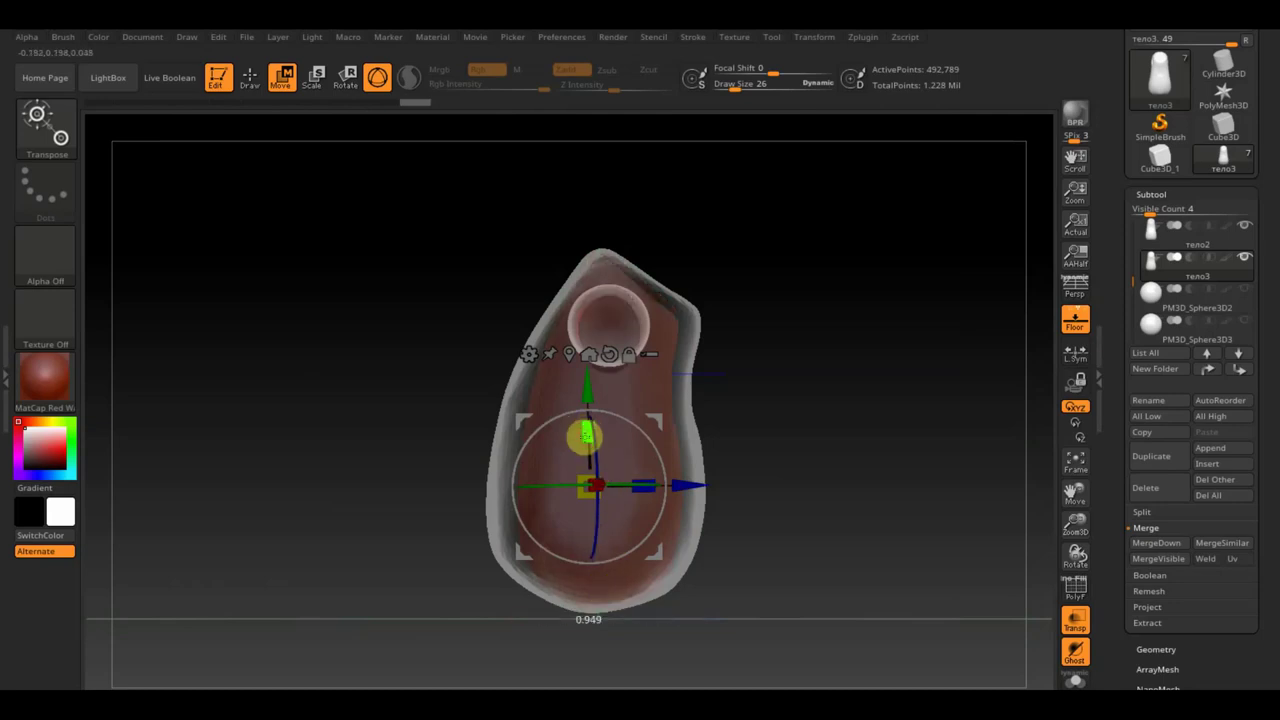
pyautogui.moveTo(586, 432); pyautogui.dragTo(584, 434)
pyautogui.moveTo(588, 386); pyautogui.dragTo(588, 380)
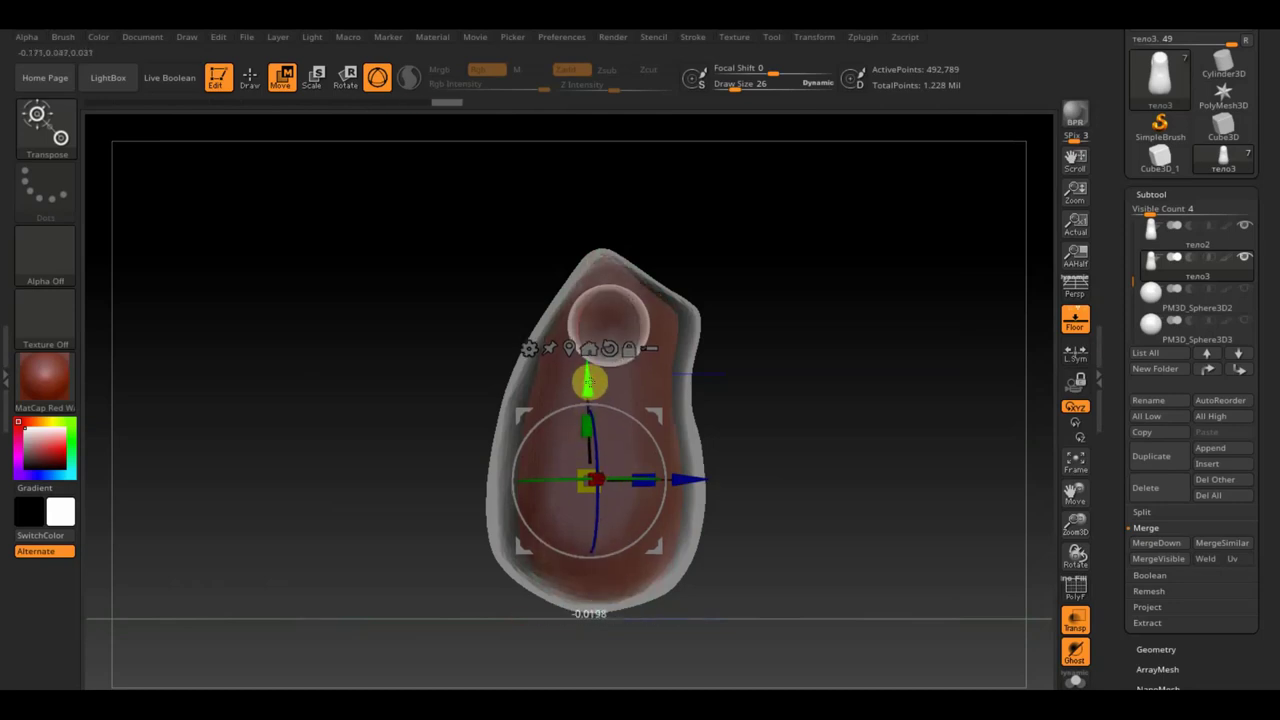
pyautogui.moveTo(807, 341)
pyautogui.mouseDown()
pyautogui.moveTo(731, 354)
pyautogui.moveTo(818, 360)
pyautogui.mouseUp()
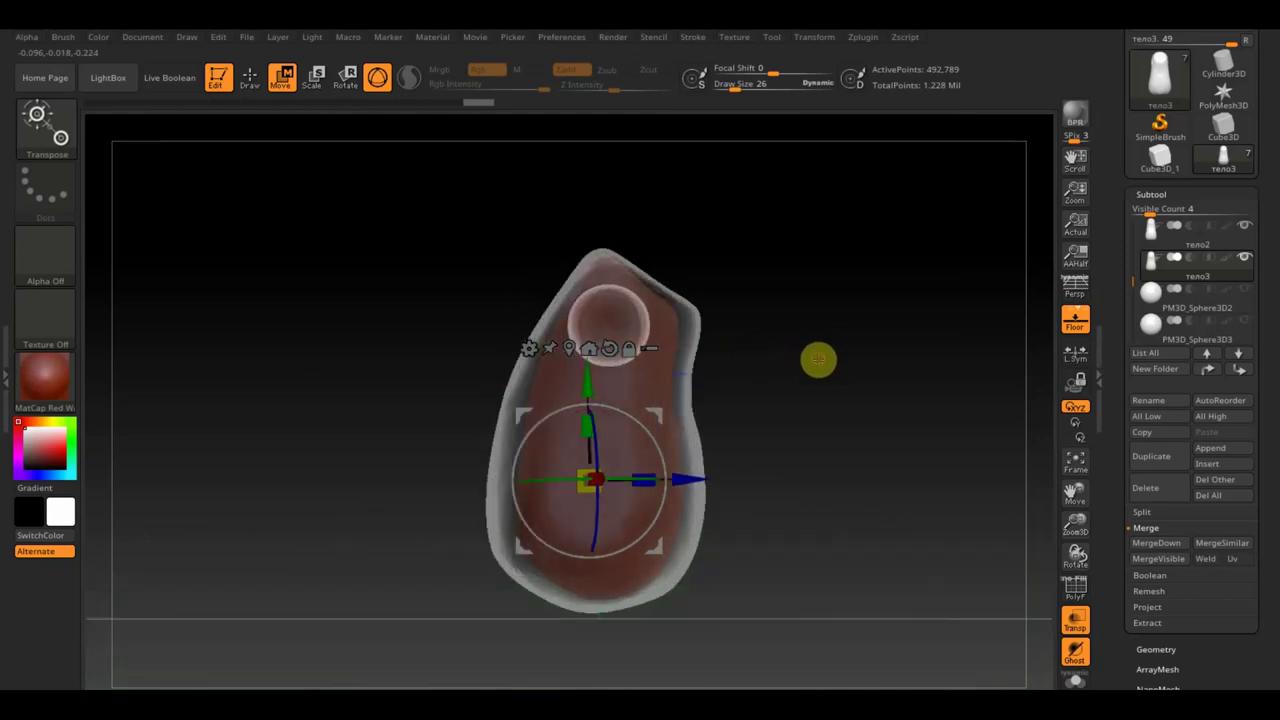
pyautogui.click(250, 78)
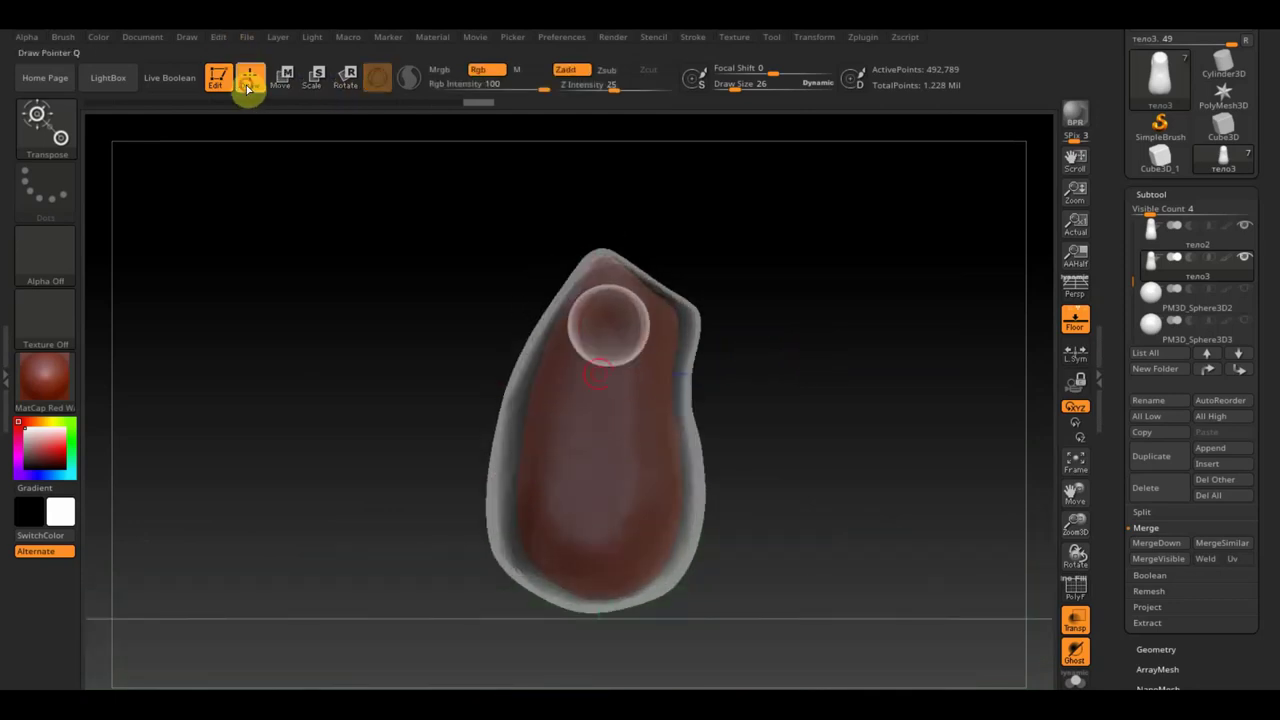
# Ctrl-paint a mask on the inner body and invert it so only the neck end is free
pyautogui.moveTo(723, 280)
pyautogui.mouseDown()
pyautogui.moveTo(680, 371)
pyautogui.moveTo(743, 374)
pyautogui.mouseUp()
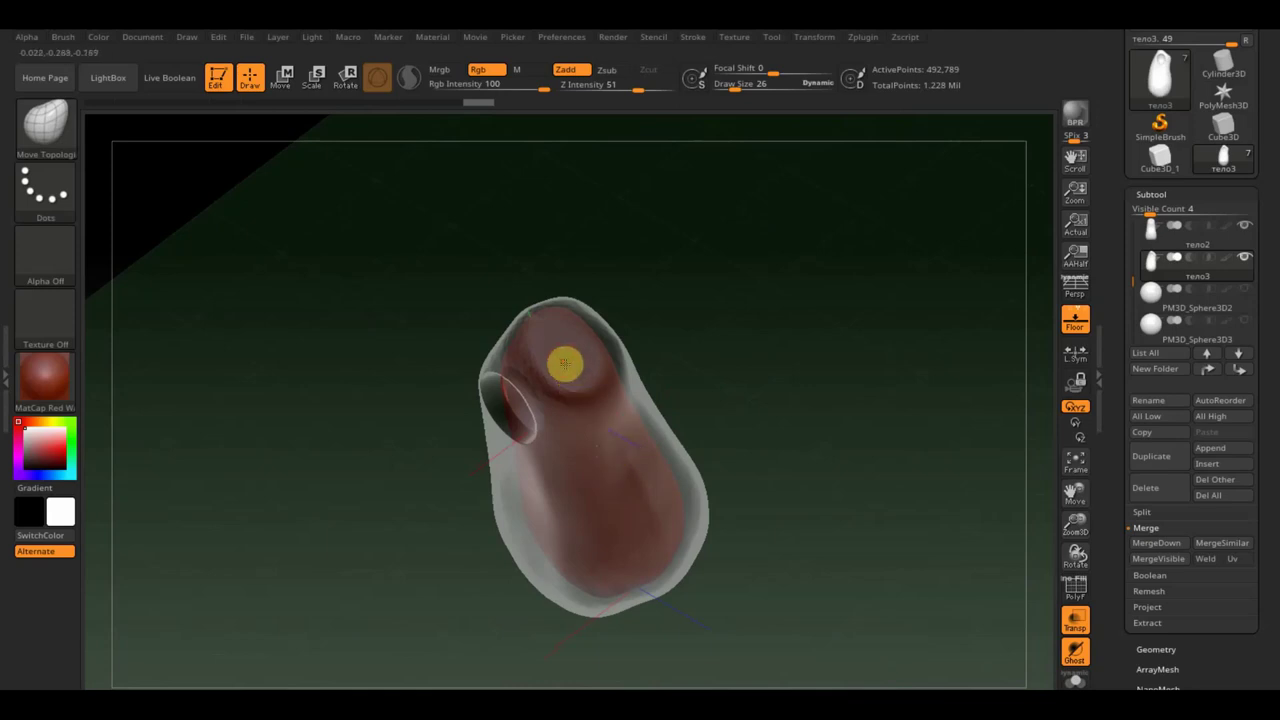
pyautogui.press('ctrl')
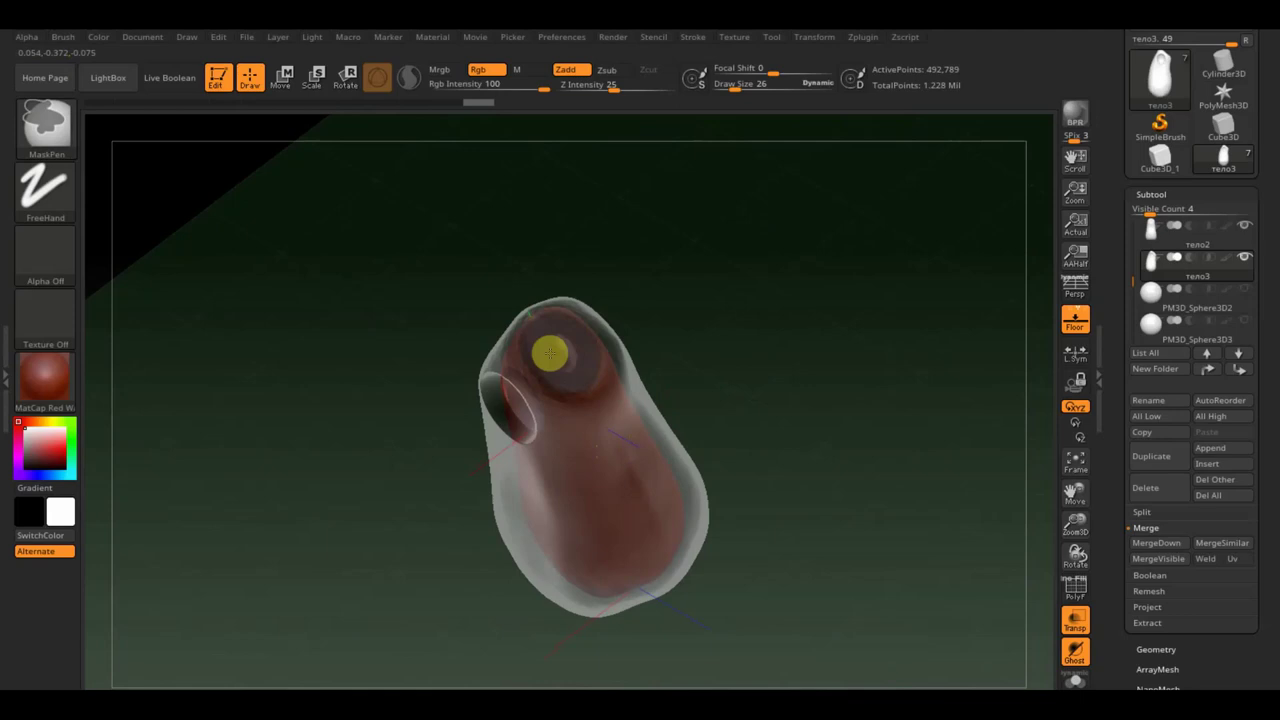
pyautogui.moveTo(680, 342)
pyautogui.mouseDown()
pyautogui.moveTo(771, 343)
pyautogui.moveTo(766, 486)
pyautogui.moveTo(734, 429)
pyautogui.moveTo(746, 323)
pyautogui.mouseUp()
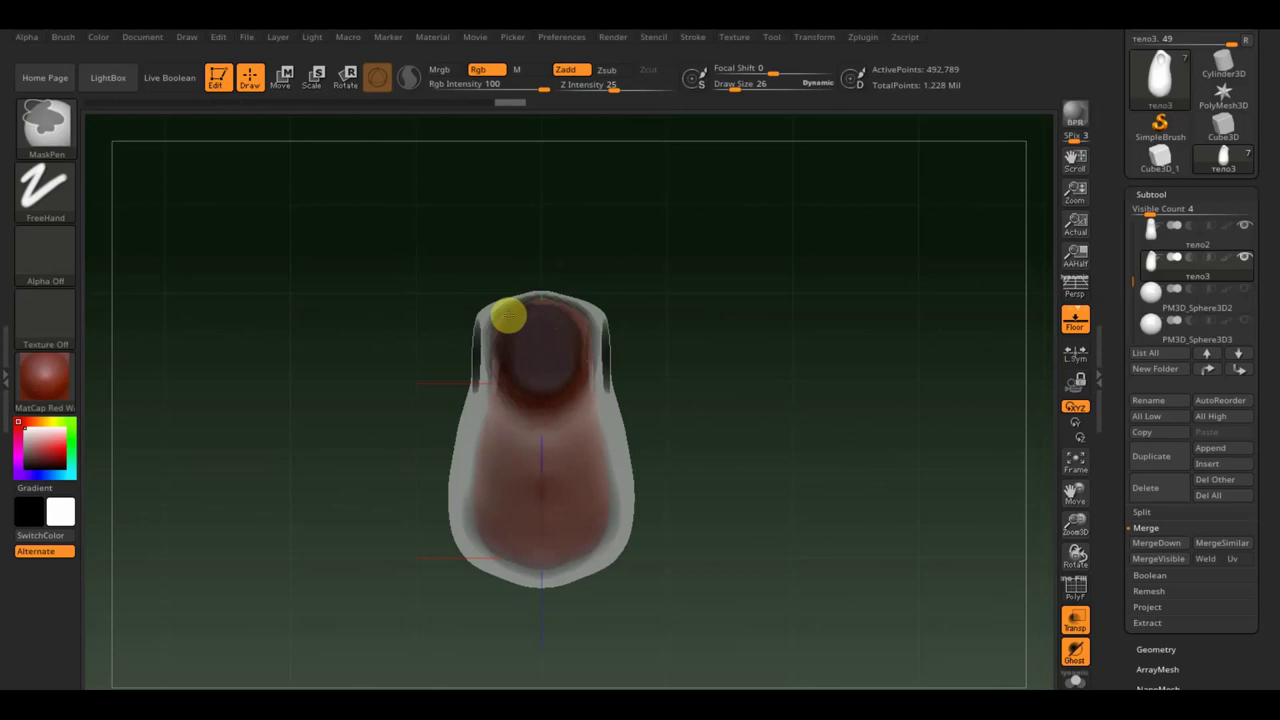
pyautogui.moveTo(677, 374)
pyautogui.mouseDown()
pyautogui.moveTo(798, 358)
pyautogui.moveTo(830, 373)
pyautogui.mouseUp()
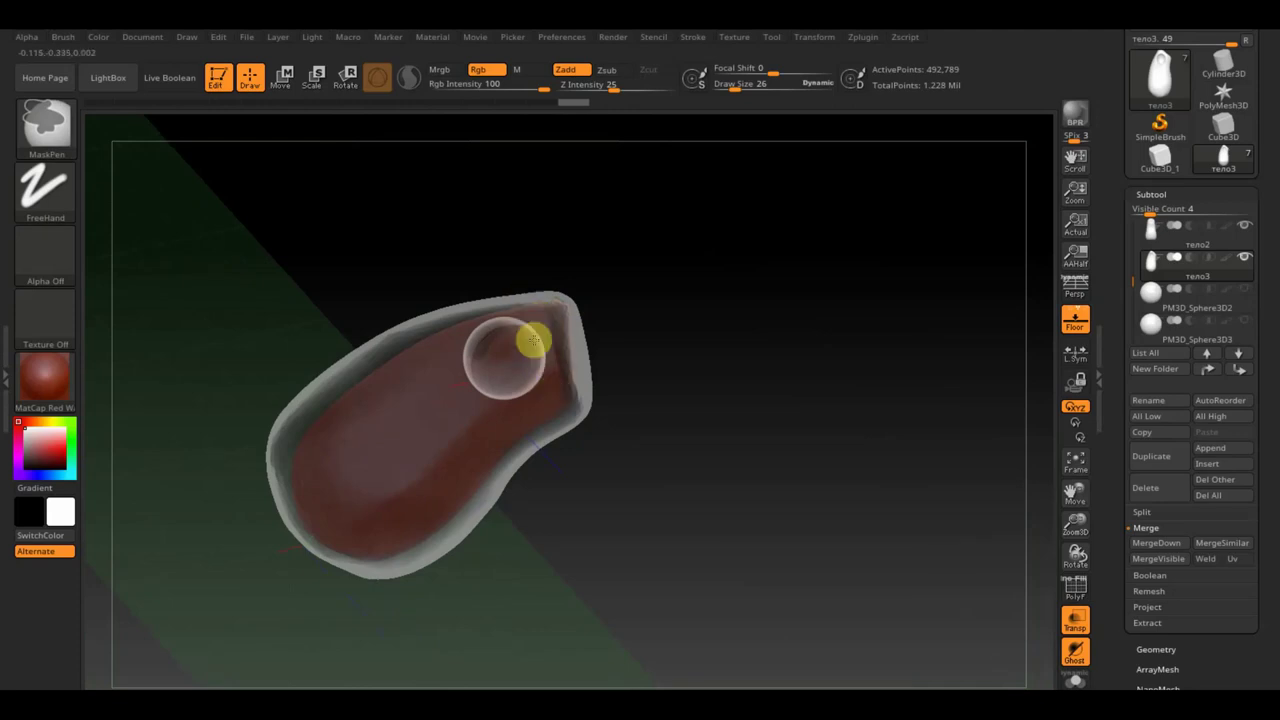
pyautogui.moveTo(726, 397)
pyautogui.mouseDown()
pyautogui.moveTo(686, 406)
pyautogui.moveTo(673, 384)
pyautogui.moveTo(726, 386)
pyautogui.moveTo(737, 409)
pyautogui.moveTo(691, 426)
pyautogui.mouseUp()
pyautogui.press('ctrl')
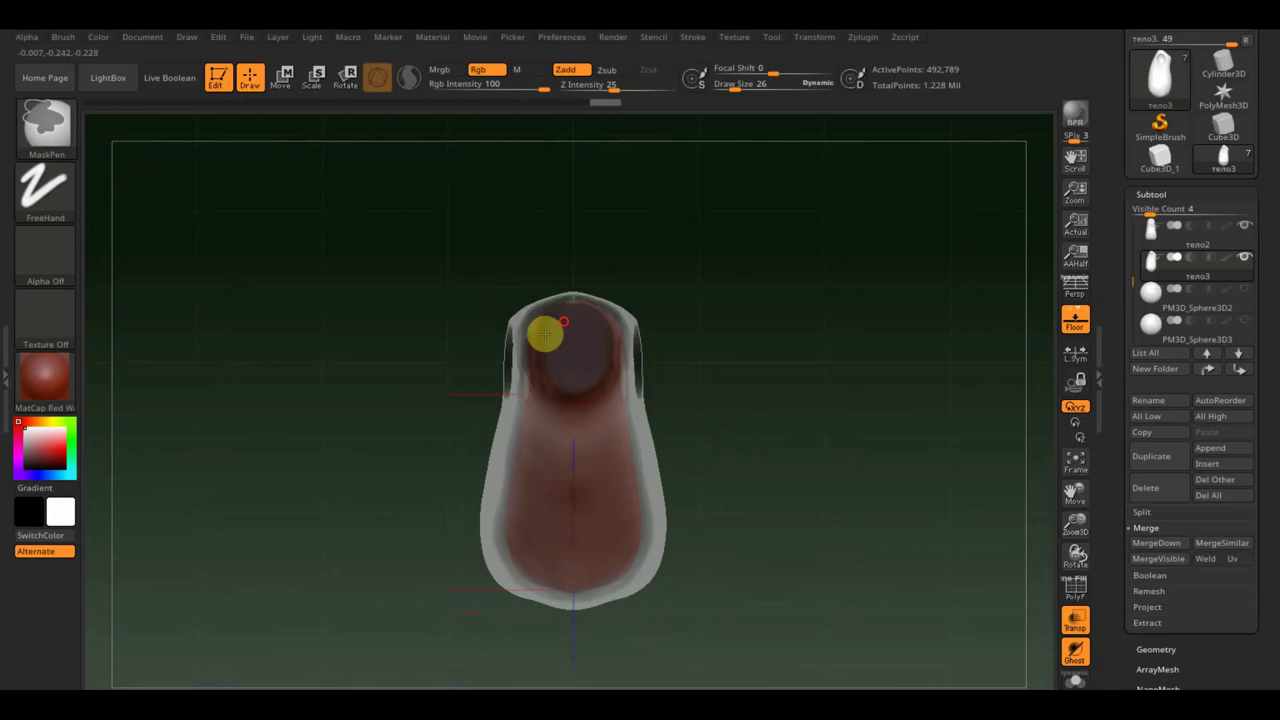
pyautogui.keyDown('ctrl'); pyautogui.click(764, 337); pyautogui.keyUp('ctrl')
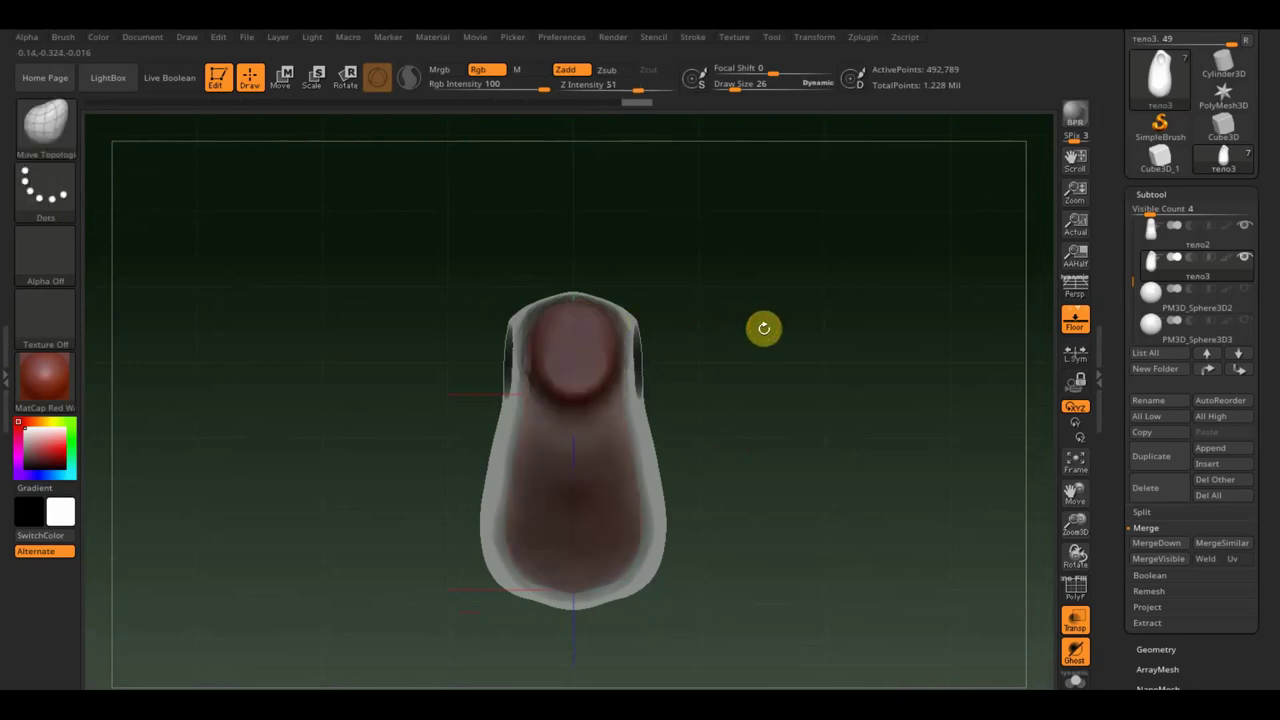
pyautogui.moveTo(764, 328)
pyautogui.mouseDown()
pyautogui.moveTo(829, 420)
pyautogui.moveTo(871, 366)
pyautogui.moveTo(829, 406)
pyautogui.mouseUp()
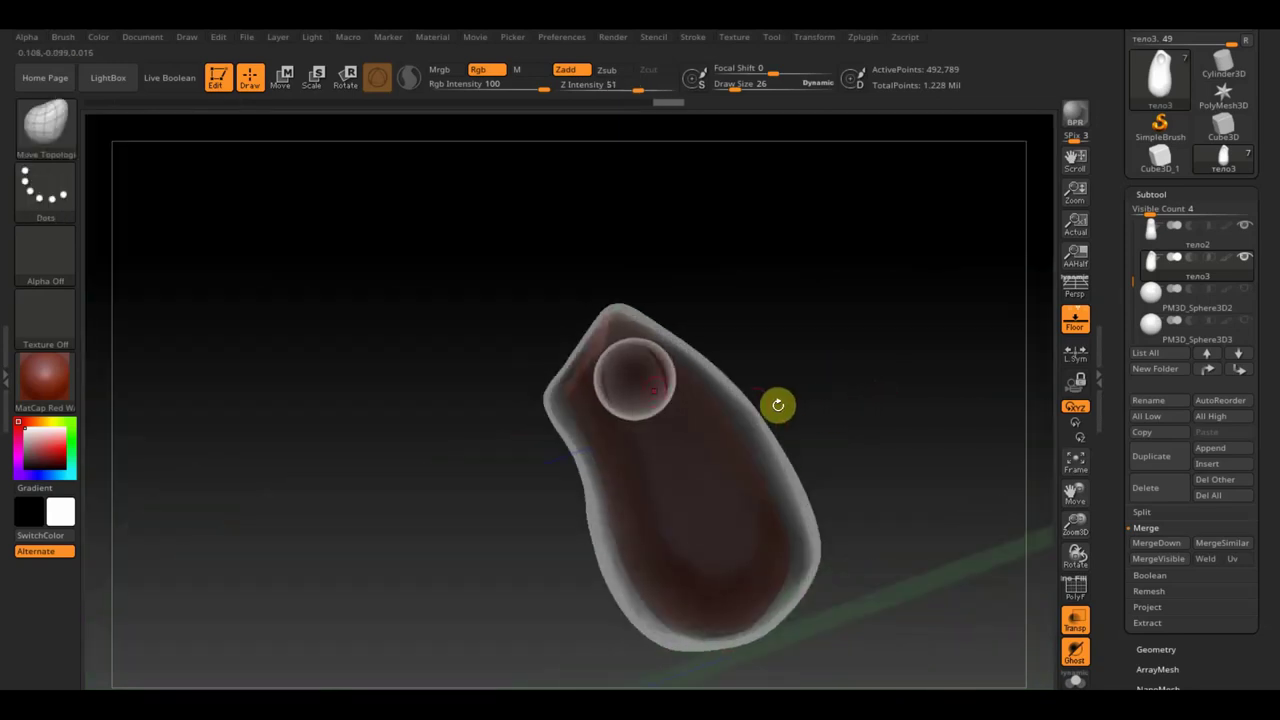
pyautogui.click(281, 77)
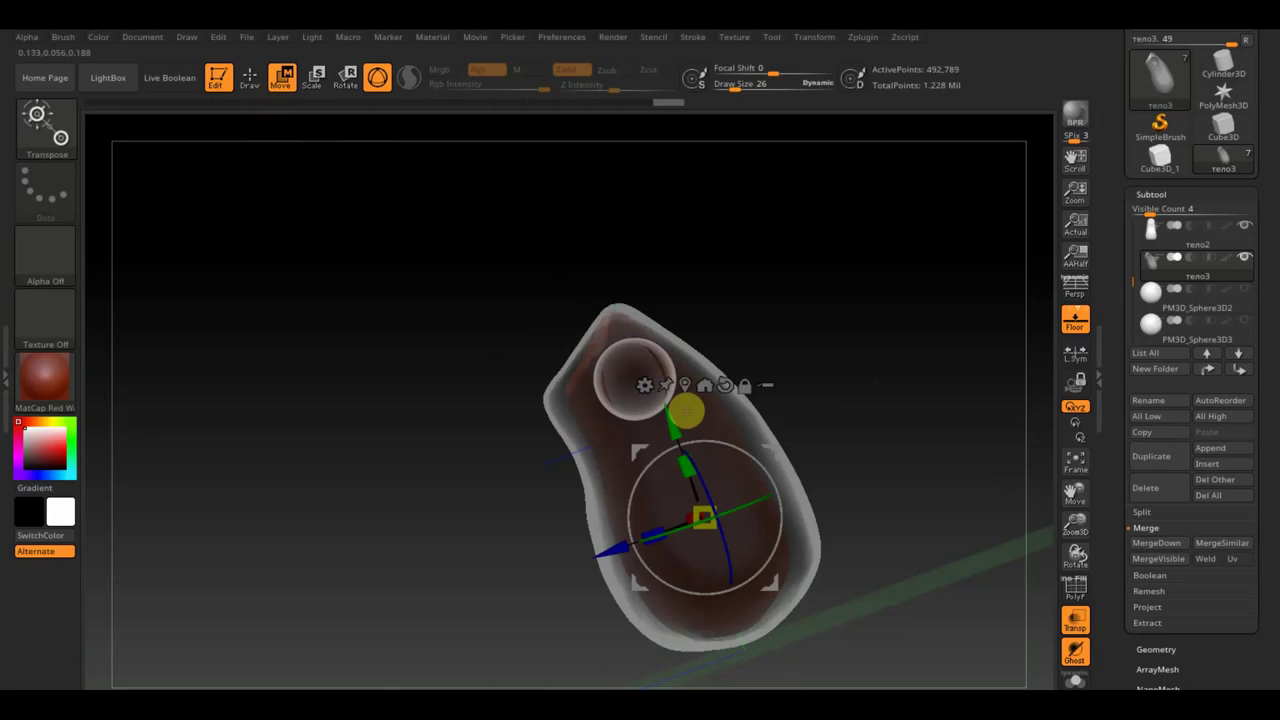
# Rotate the unmasked neck end and slide it out of the body top as a tilted cylinder
pyautogui.keyDown('shift'); pyautogui.moveTo(909, 370); pyautogui.dragTo(899, 403); pyautogui.keyUp('shift')
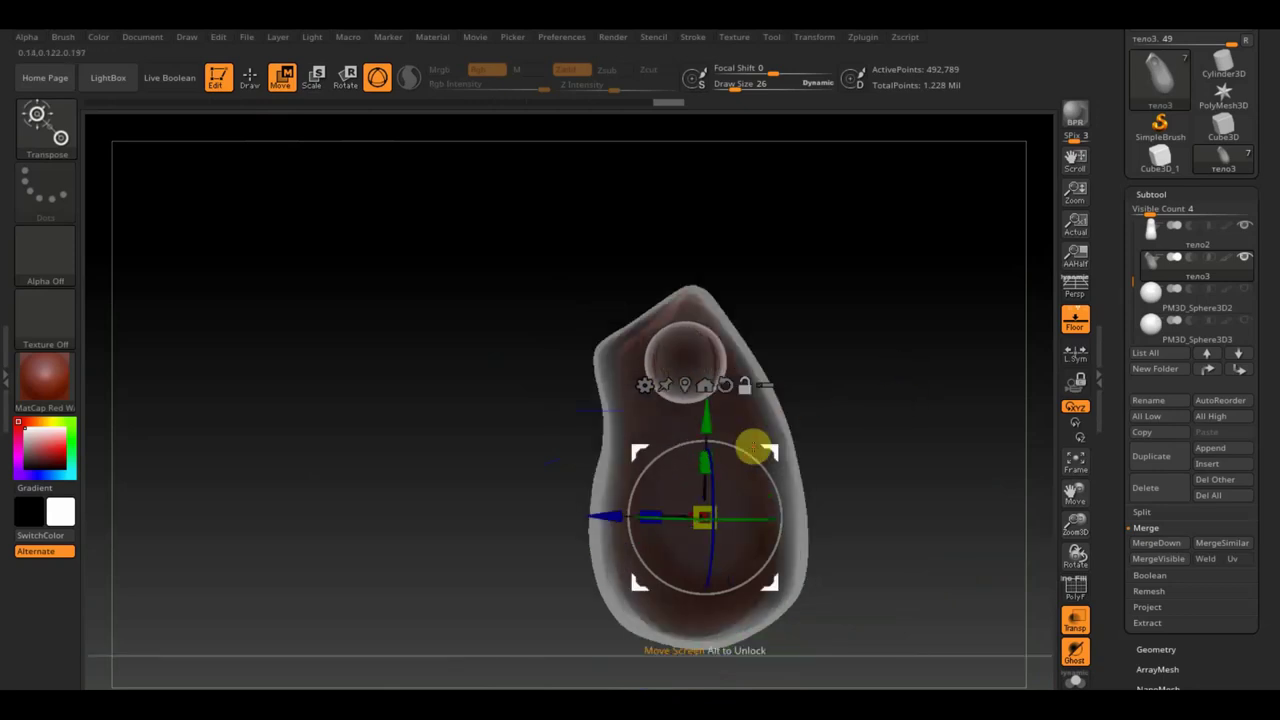
pyautogui.moveTo(751, 457); pyautogui.dragTo(623, 338)
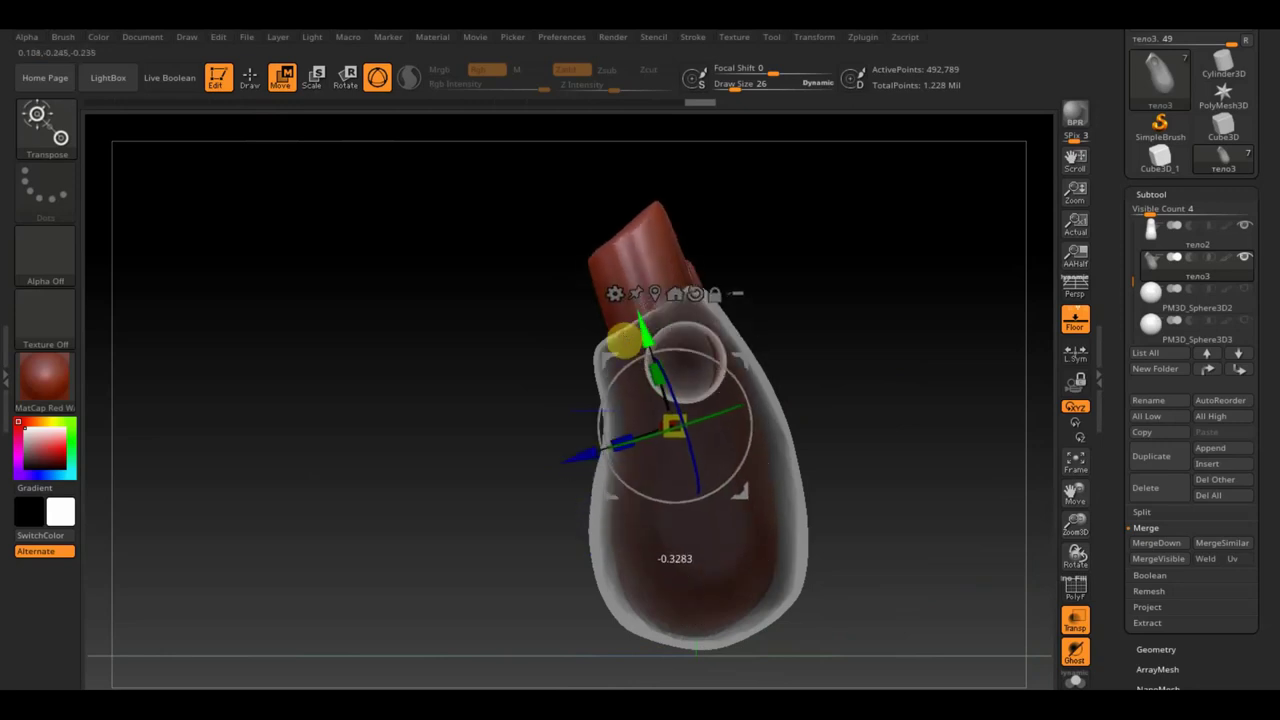
pyautogui.moveTo(620, 446); pyautogui.dragTo(563, 458)
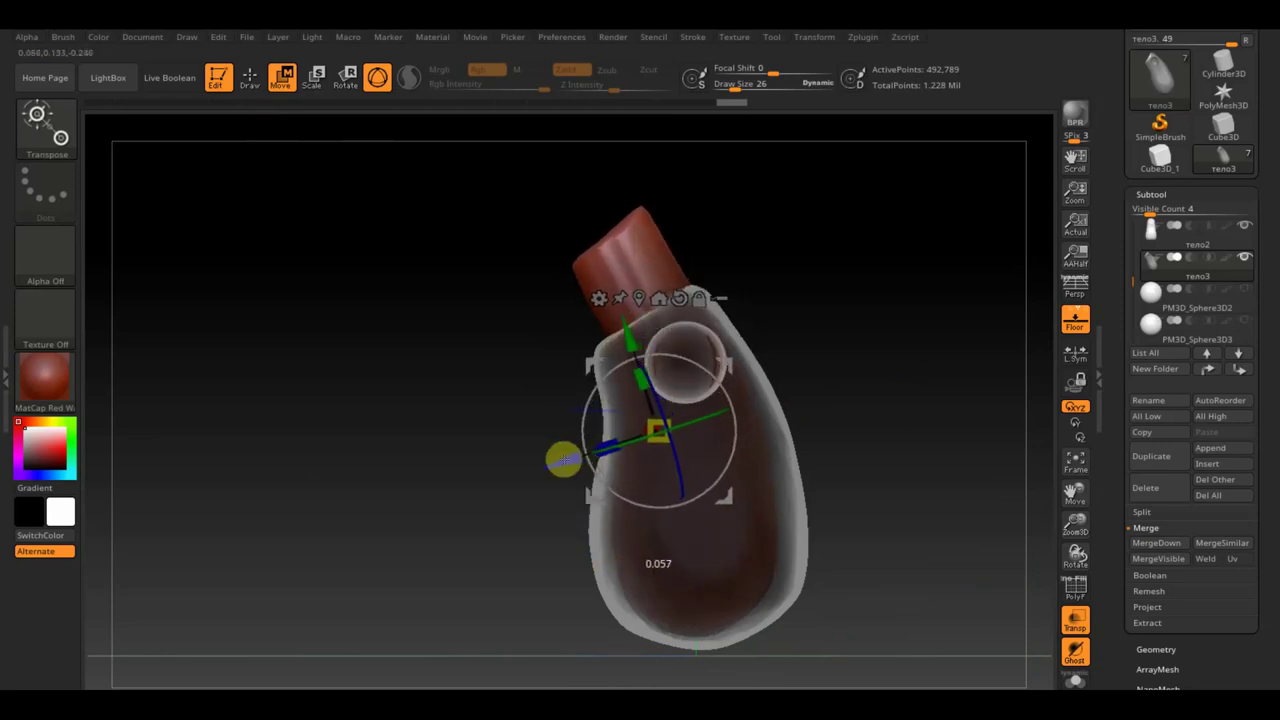
pyautogui.moveTo(931, 297)
pyautogui.mouseDown()
pyautogui.moveTo(951, 517)
pyautogui.moveTo(963, 400)
pyautogui.moveTo(946, 360)
pyautogui.mouseUp()
# Return to Draw mode, clear the mask, and enlarge the brush to size 151
pyautogui.click(250, 78)
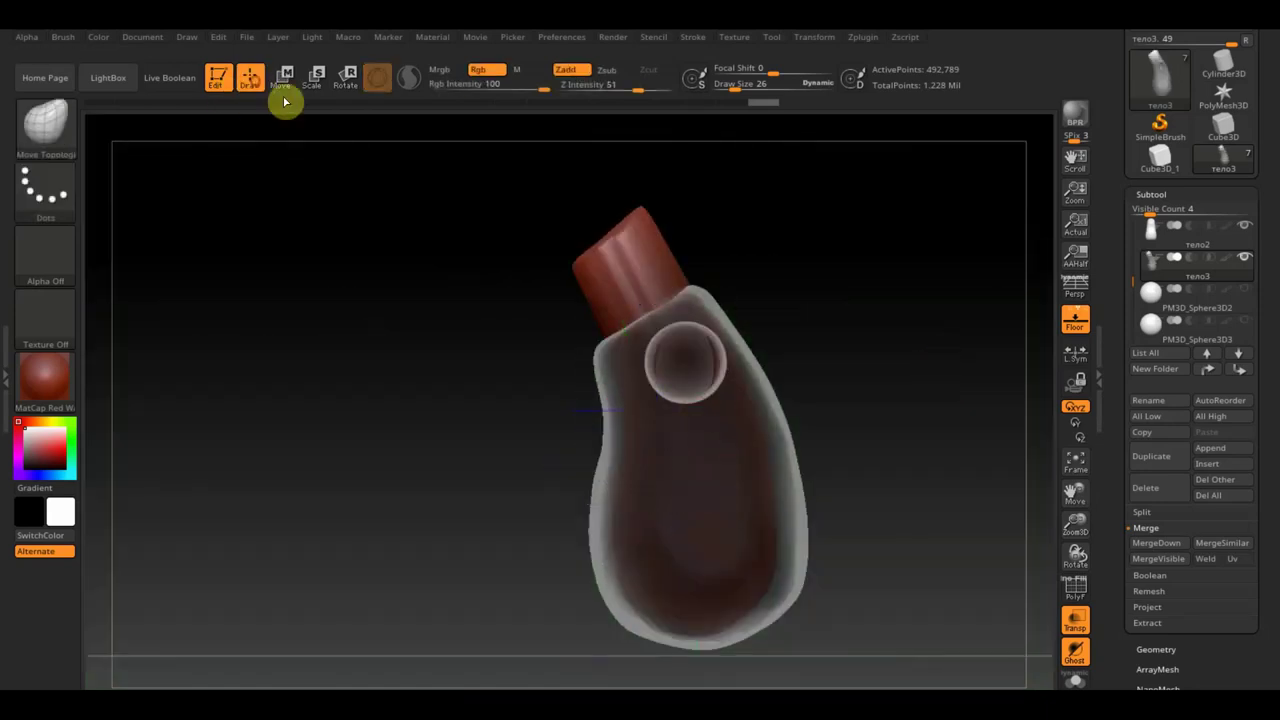
pyautogui.moveTo(706, 214)
pyautogui.mouseDown()
pyautogui.moveTo(798, 414)
pyautogui.moveTo(834, 423)
pyautogui.mouseUp()
pyautogui.press('ctrl')
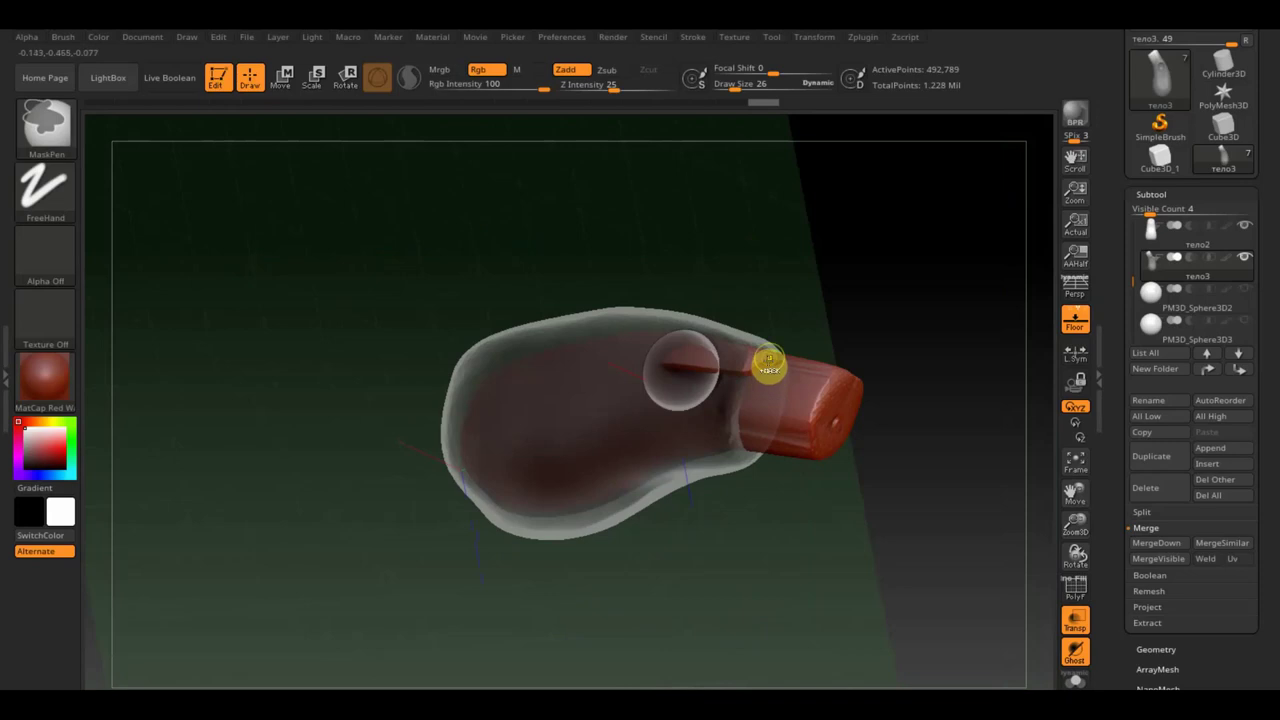
pyautogui.keyDown('ctrl'); pyautogui.click(812, 314); pyautogui.keyUp('ctrl')
pyautogui.moveTo(906, 343)
pyautogui.mouseDown()
pyautogui.moveTo(857, 309)
pyautogui.moveTo(916, 346)
pyautogui.mouseUp()
pyautogui.moveTo(728, 85); pyautogui.dragTo(764, 100)
# Smooth along the neck toward its end, undoing and redoing a stray stroke
pyautogui.press('shift')
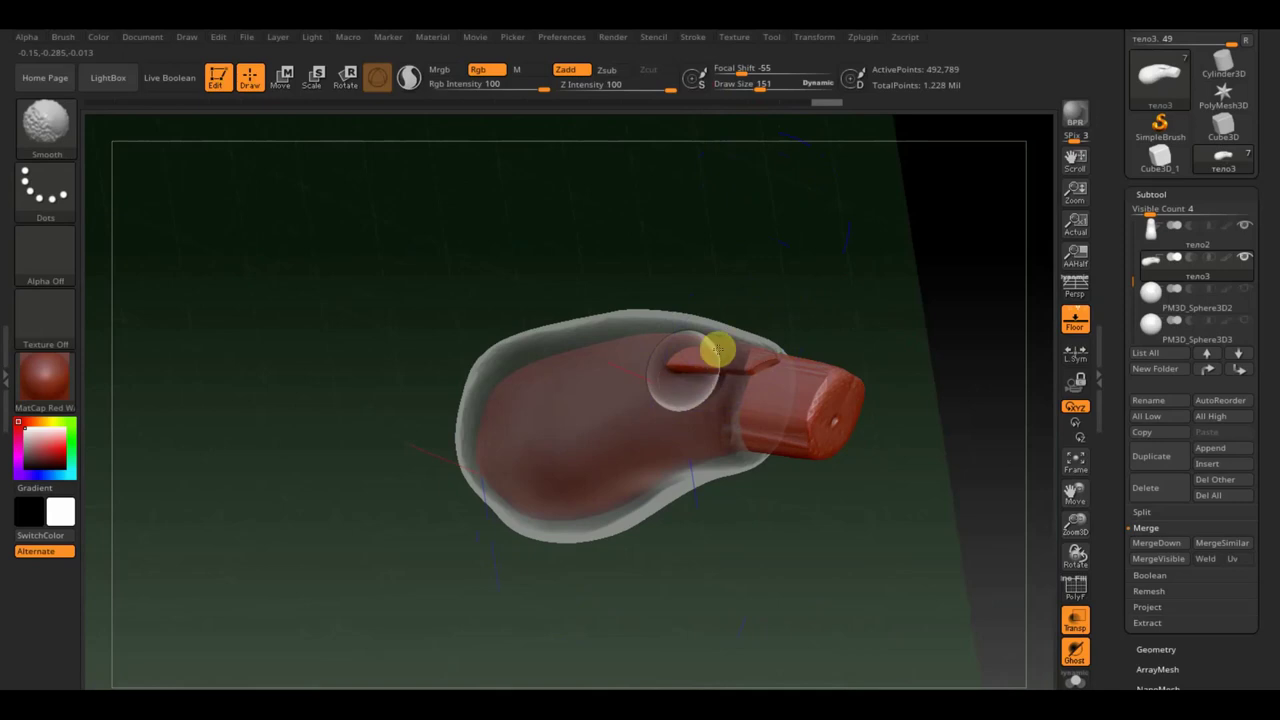
pyautogui.keyDown('shift'); pyautogui.moveTo(680, 386); pyautogui.dragTo(820, 388); pyautogui.keyUp('shift')
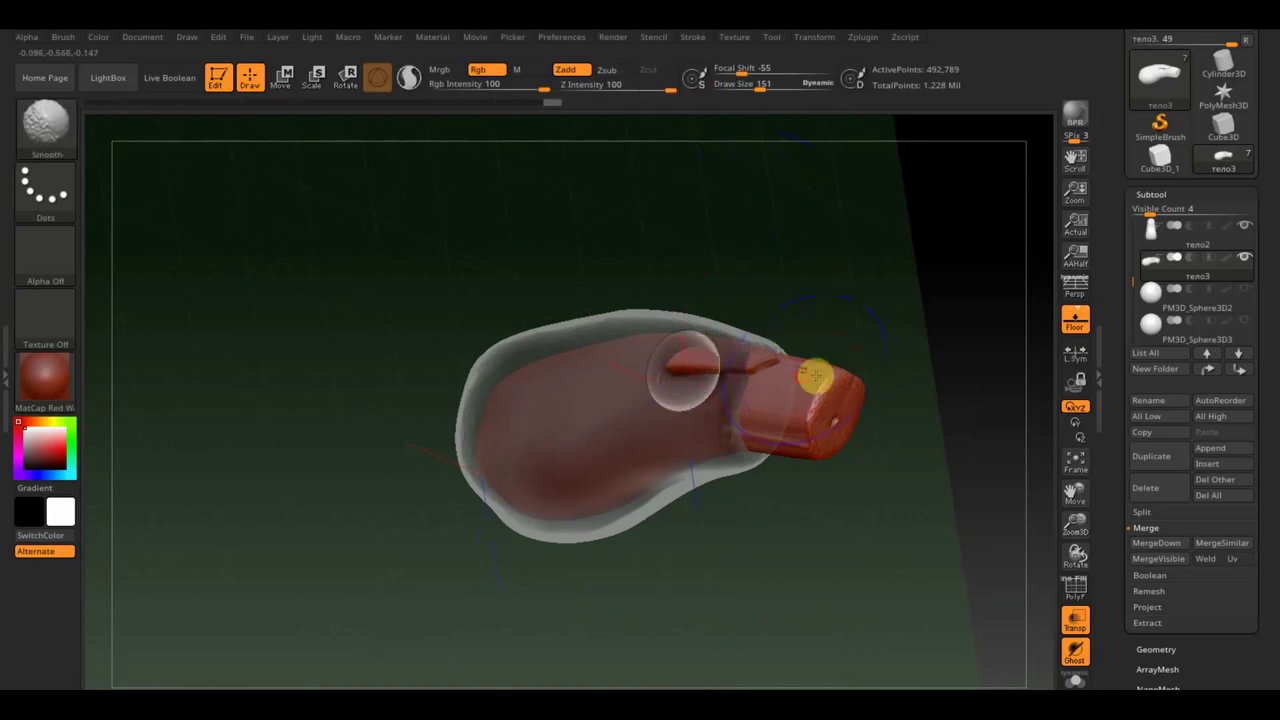
pyautogui.moveTo(868, 295)
pyautogui.mouseDown()
pyautogui.moveTo(829, 280)
pyautogui.moveTo(786, 177)
pyautogui.moveTo(857, 266)
pyautogui.moveTo(692, 220)
pyautogui.mouseUp()
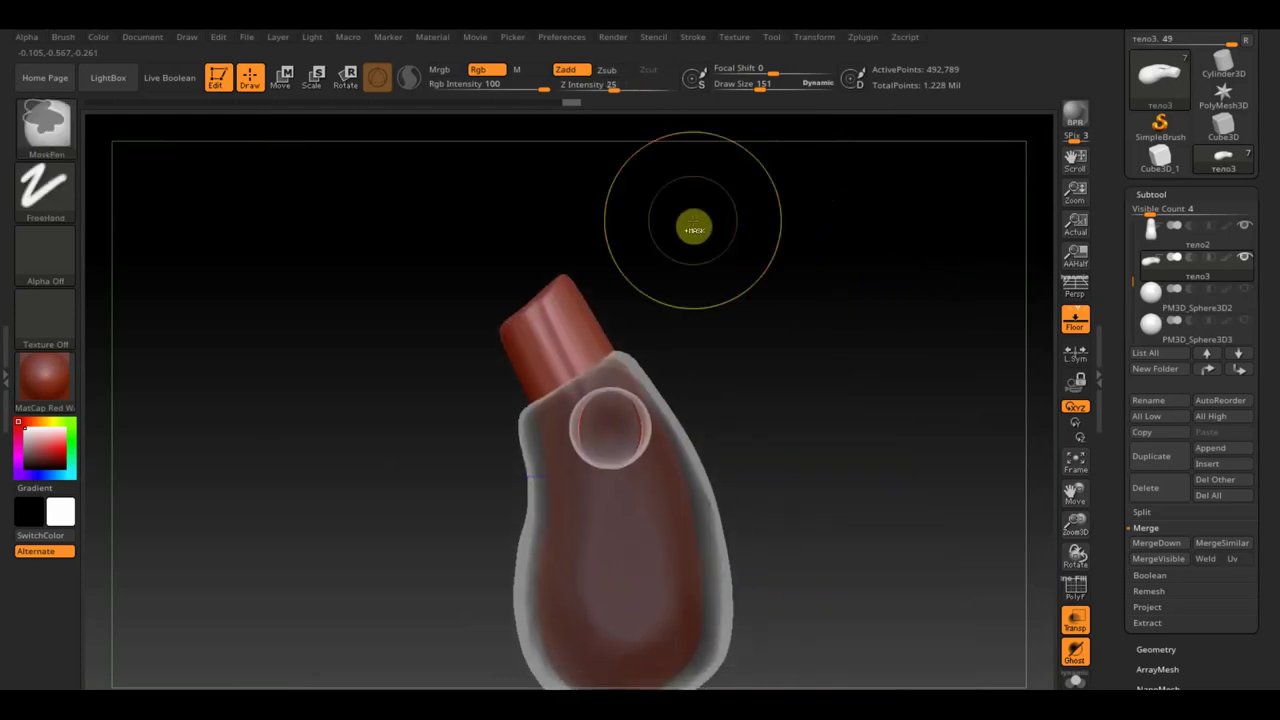
pyautogui.keyDown('ctrl'); pyautogui.click(694, 229); pyautogui.keyUp('ctrl')
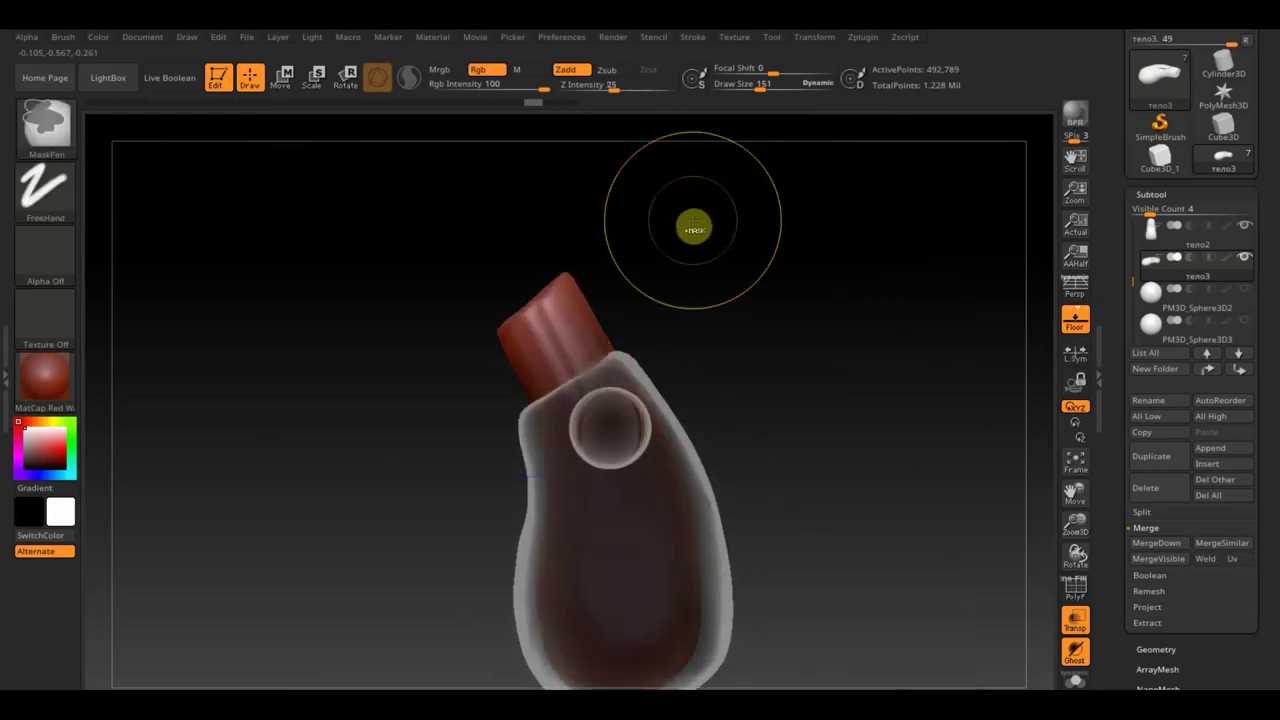
pyautogui.hotkey('ctrl', 'z')
pyautogui.hotkey('ctrl', 'z')
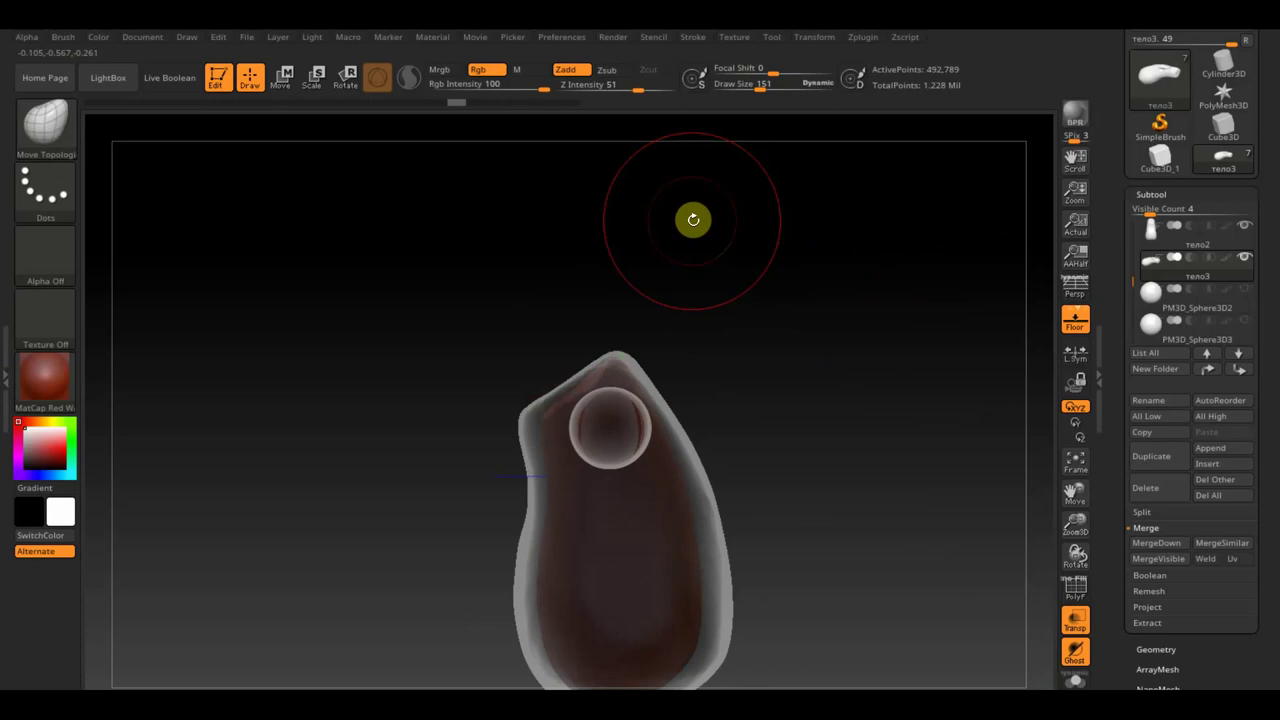
pyautogui.hotkey('ctrl', 'shift', 'z')
pyautogui.hotkey('ctrl', 'shift', 'z')
pyautogui.hotkey('ctrl', 'shift', 'z')
pyautogui.hotkey('ctrl', 'shift', 'z')
pyautogui.moveTo(801, 253)
pyautogui.mouseDown()
pyautogui.moveTo(880, 240)
pyautogui.moveTo(854, 246)
pyautogui.mouseUp()
pyautogui.moveTo(737, 318)
pyautogui.mouseDown()
pyautogui.moveTo(803, 394)
pyautogui.moveTo(780, 300)
pyautogui.mouseUp()
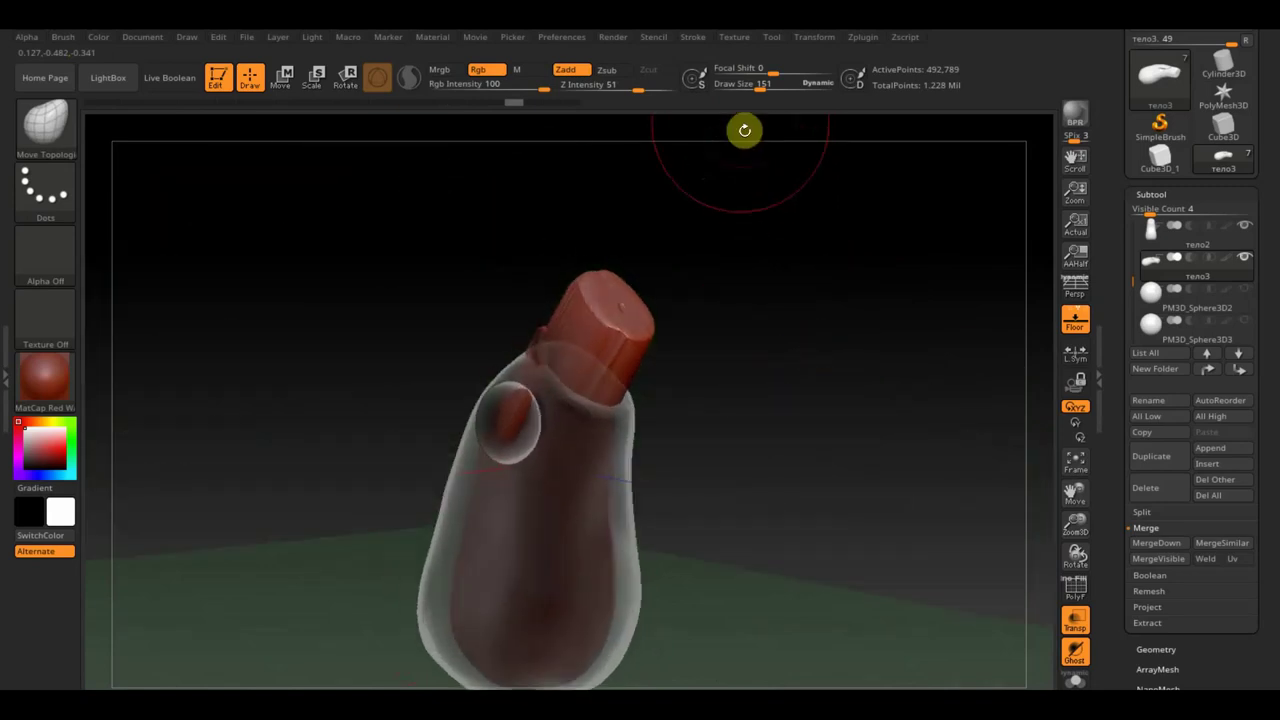
# At brush size 73, smooth the body where it meets the neck and orbit to check
pyautogui.moveTo(757, 86); pyautogui.dragTo(749, 86)
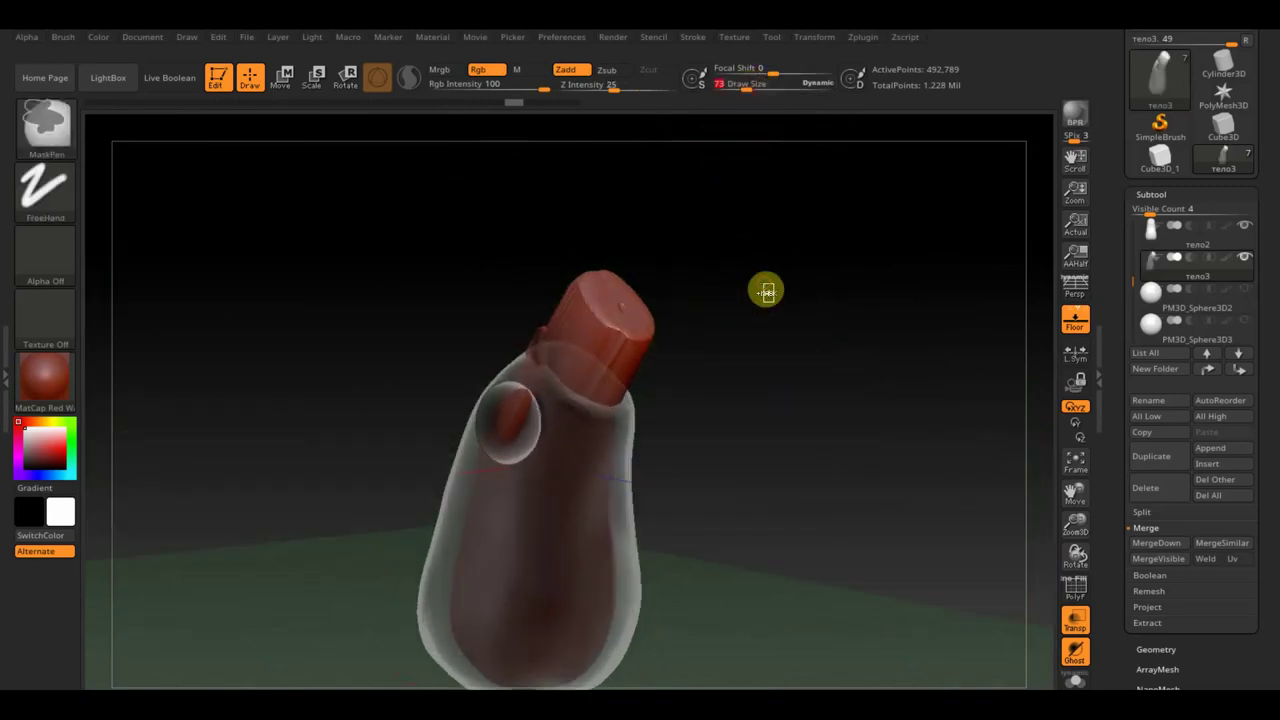
pyautogui.moveTo(629, 349)
pyautogui.keyDown('shift'); pyautogui.mouseDown()
pyautogui.moveTo(549, 337)
pyautogui.moveTo(537, 343)
pyautogui.moveTo(545, 356)
pyautogui.mouseUp(); pyautogui.keyUp('shift')
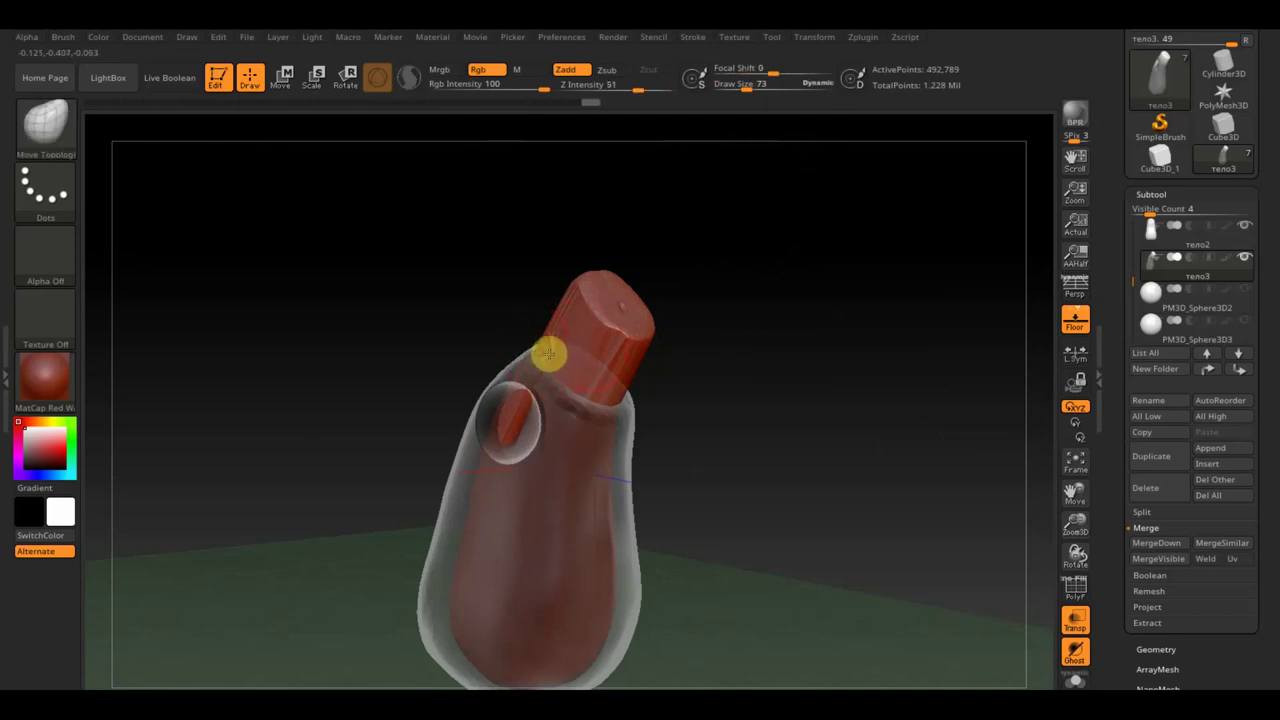
pyautogui.moveTo(586, 369)
pyautogui.mouseDown()
pyautogui.moveTo(831, 391)
pyautogui.moveTo(848, 406)
pyautogui.moveTo(670, 389)
pyautogui.mouseUp()
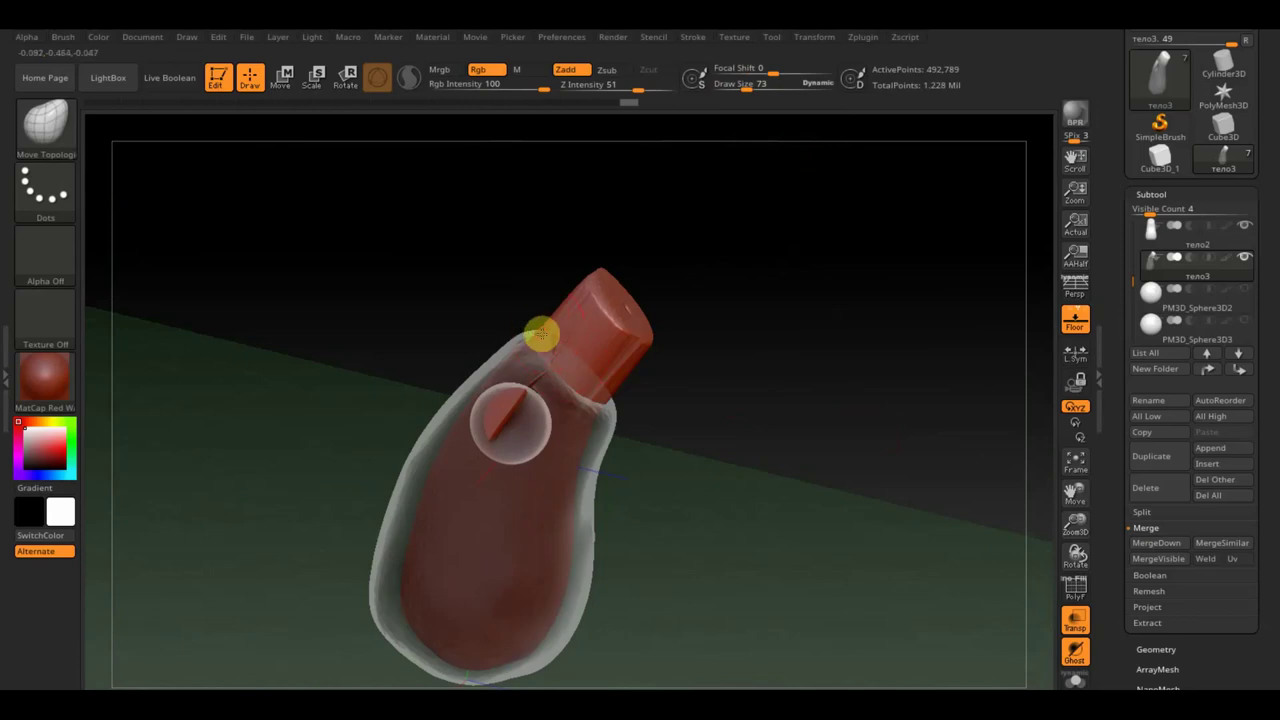
pyautogui.moveTo(547, 333)
pyautogui.mouseDown()
pyautogui.moveTo(706, 406)
pyautogui.moveTo(673, 443)
pyautogui.mouseUp()
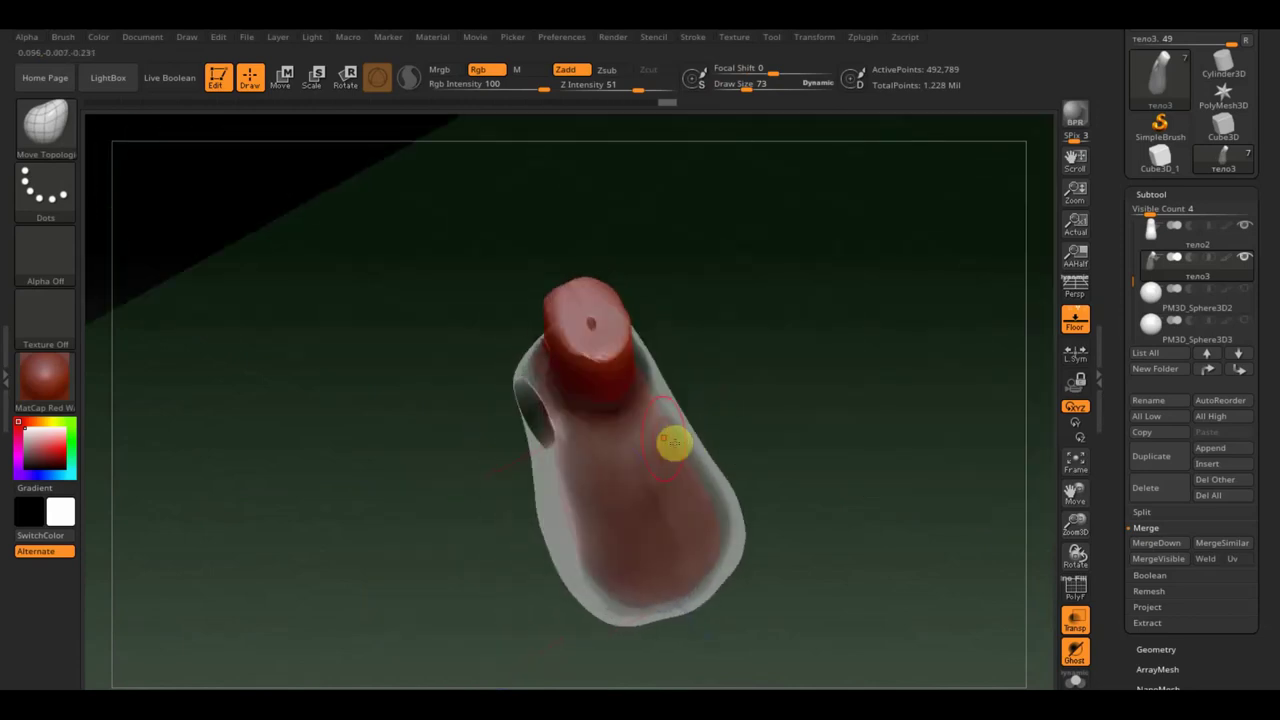
pyautogui.moveTo(835, 339)
pyautogui.mouseDown()
pyautogui.moveTo(809, 266)
pyautogui.moveTo(831, 294)
pyautogui.mouseUp()
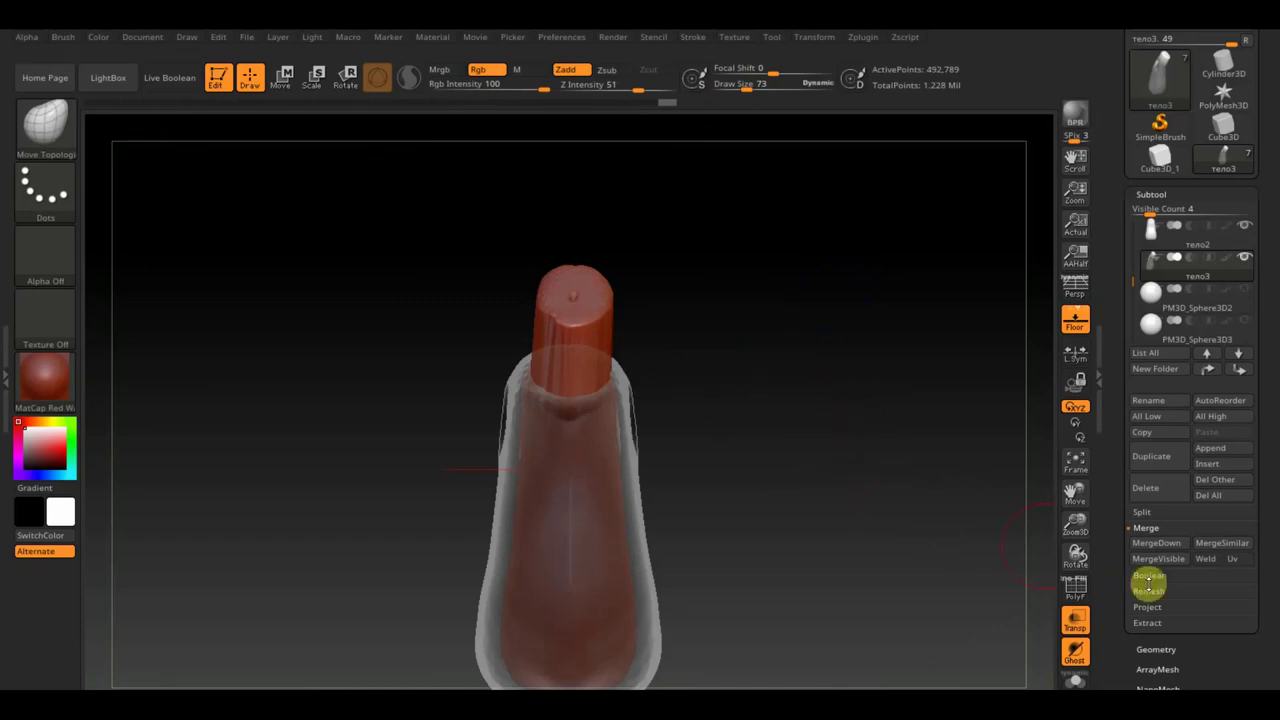
# DynaMesh the тело3 neck piece into even topology
pyautogui.click(1155, 649)
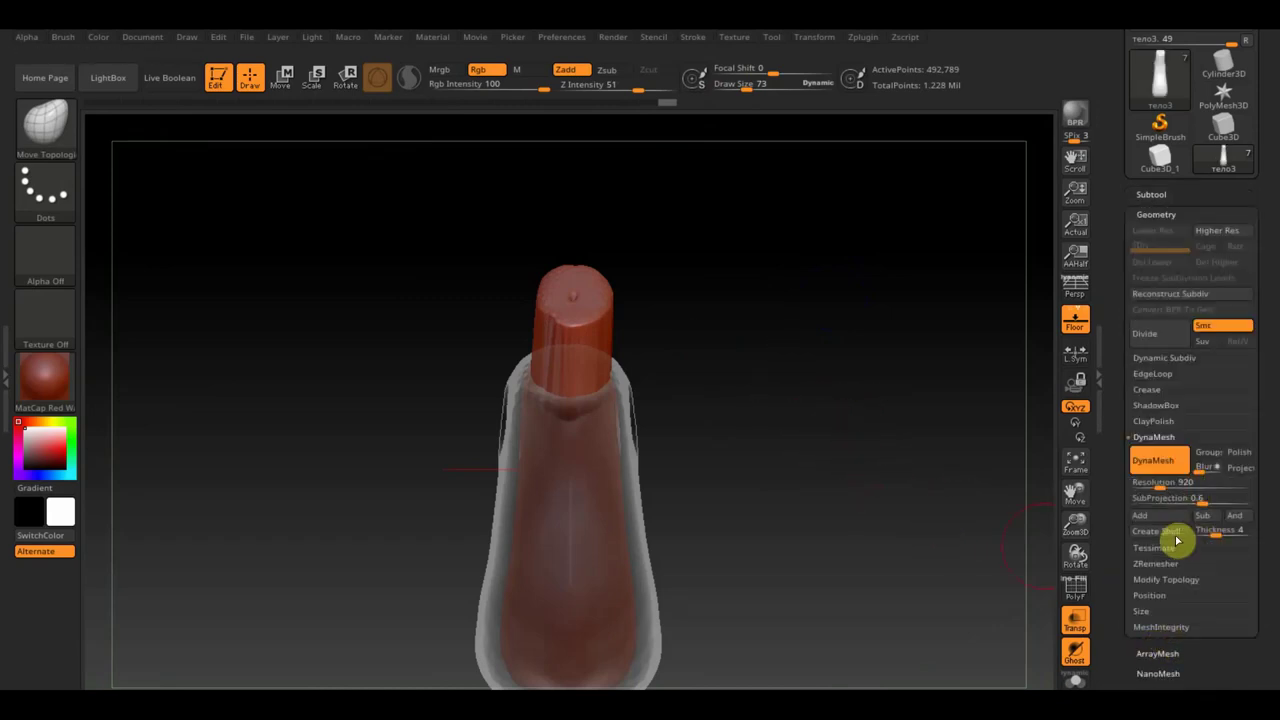
pyautogui.click(1167, 580)
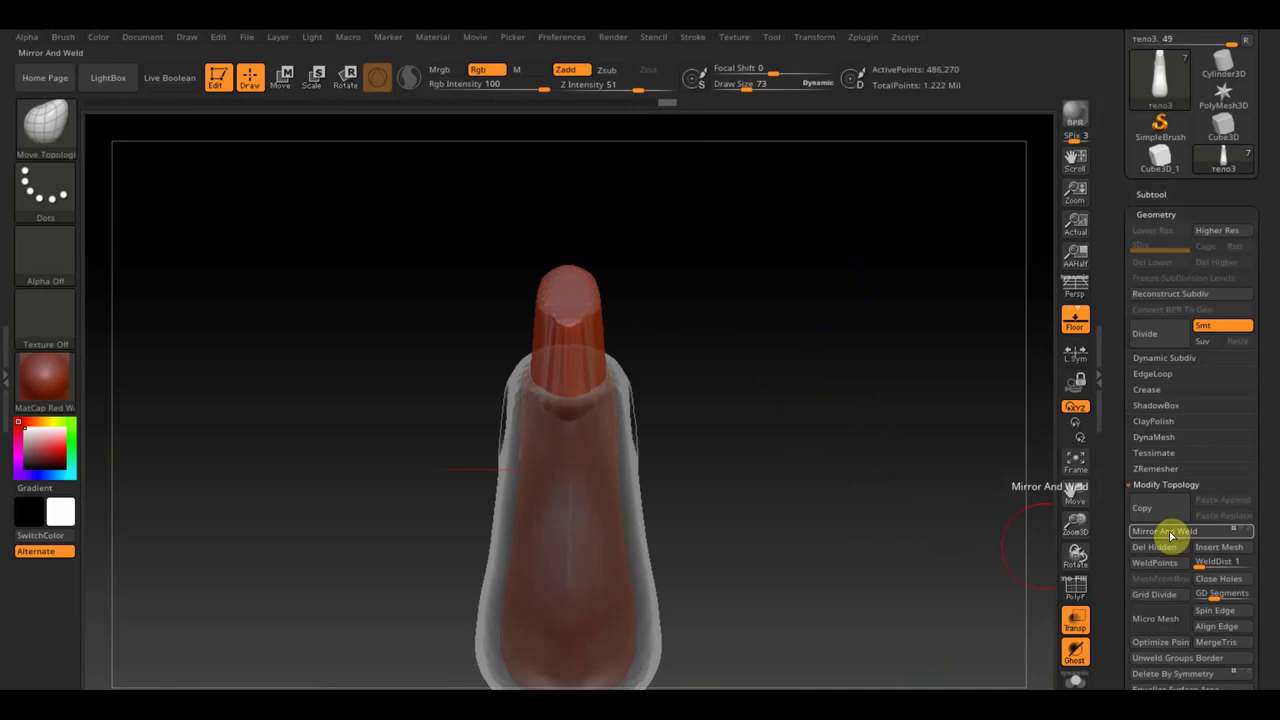
pyautogui.moveTo(968, 485)
pyautogui.mouseDown()
pyautogui.moveTo(823, 506)
pyautogui.moveTo(817, 606)
pyautogui.moveTo(814, 463)
pyautogui.mouseUp()
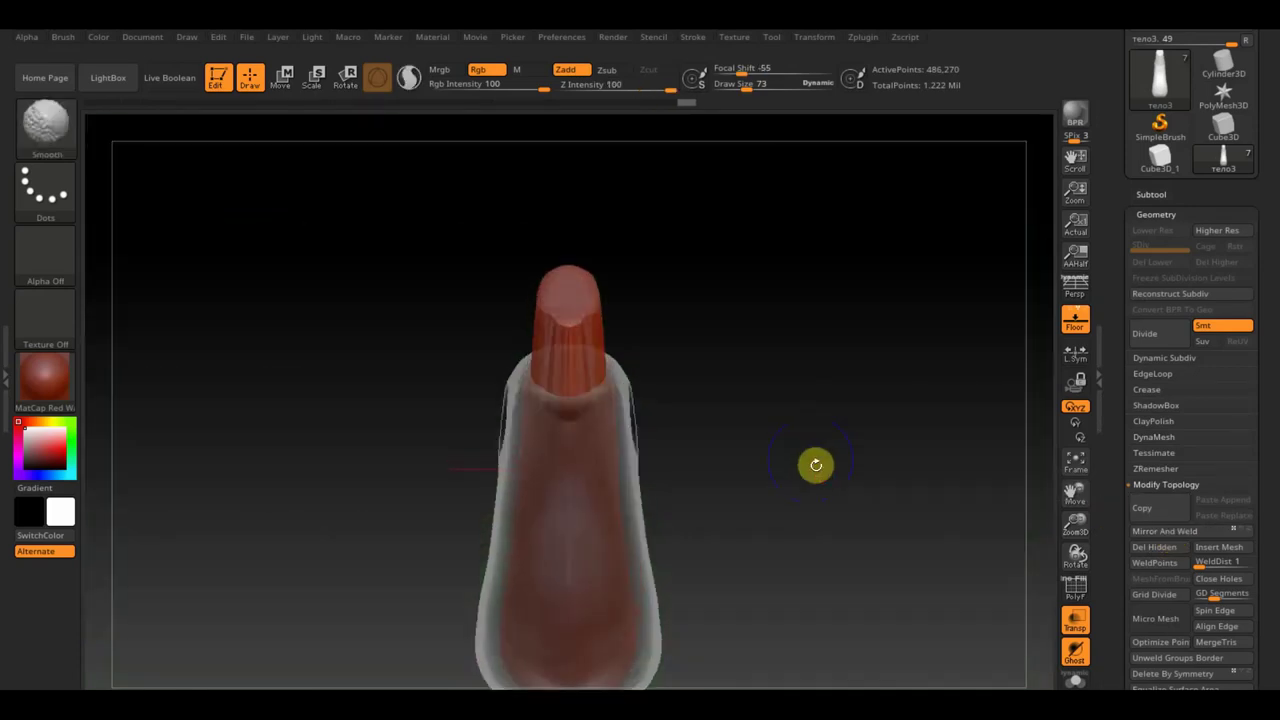
pyautogui.click(1156, 437)
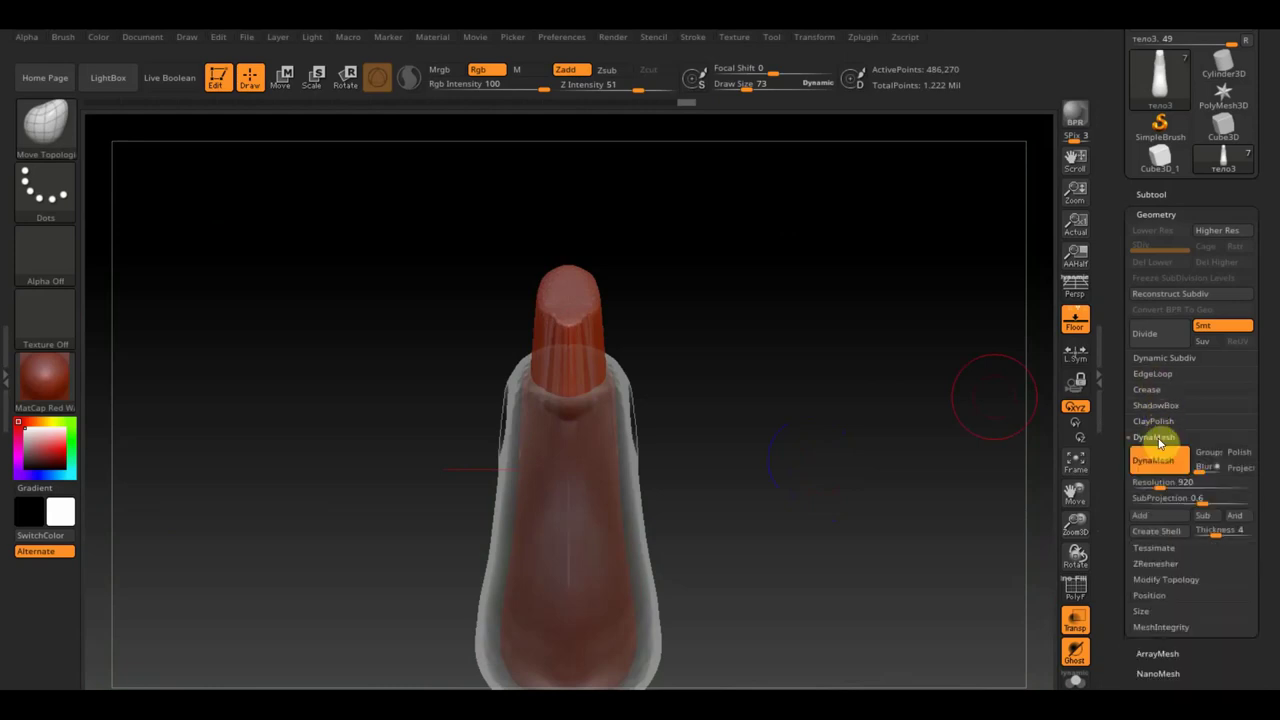
pyautogui.keyDown('ctrl'); pyautogui.moveTo(790, 350); pyautogui.dragTo(864, 422); pyautogui.keyUp('ctrl')
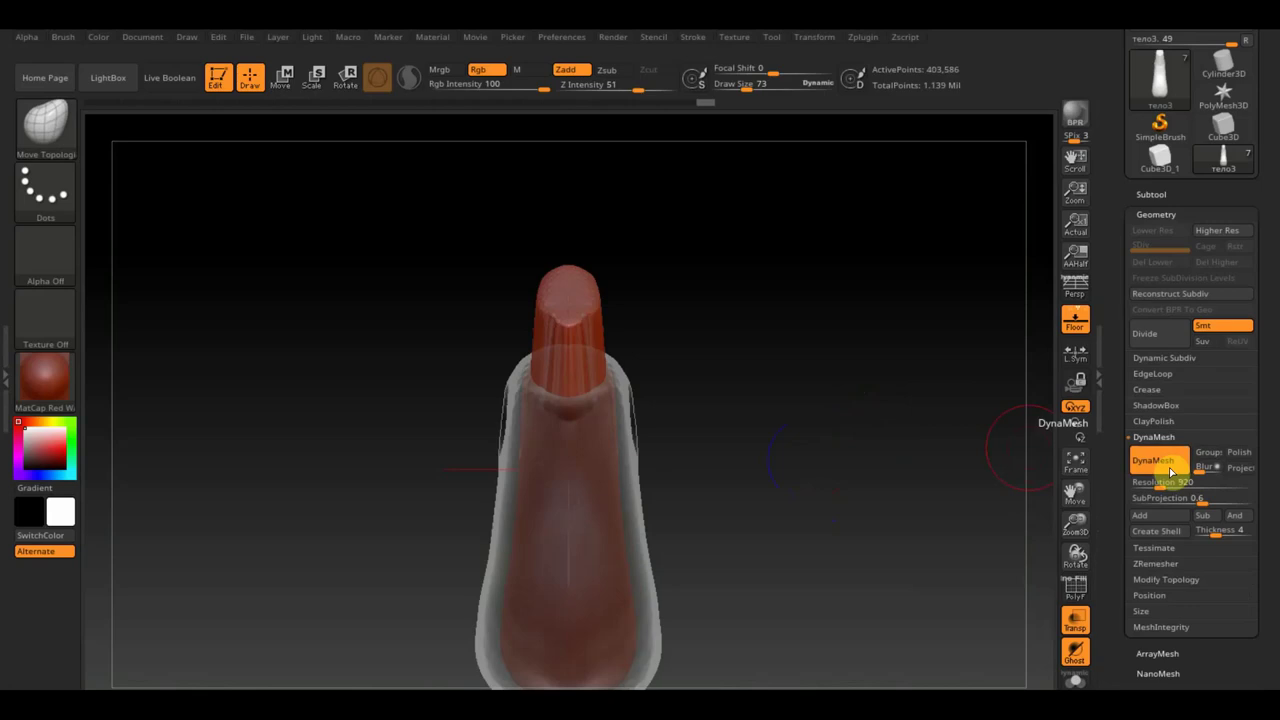
# Switch between тело2 and тело3 in the subtool list, leaving тело3 active
pyautogui.click(1148, 194)
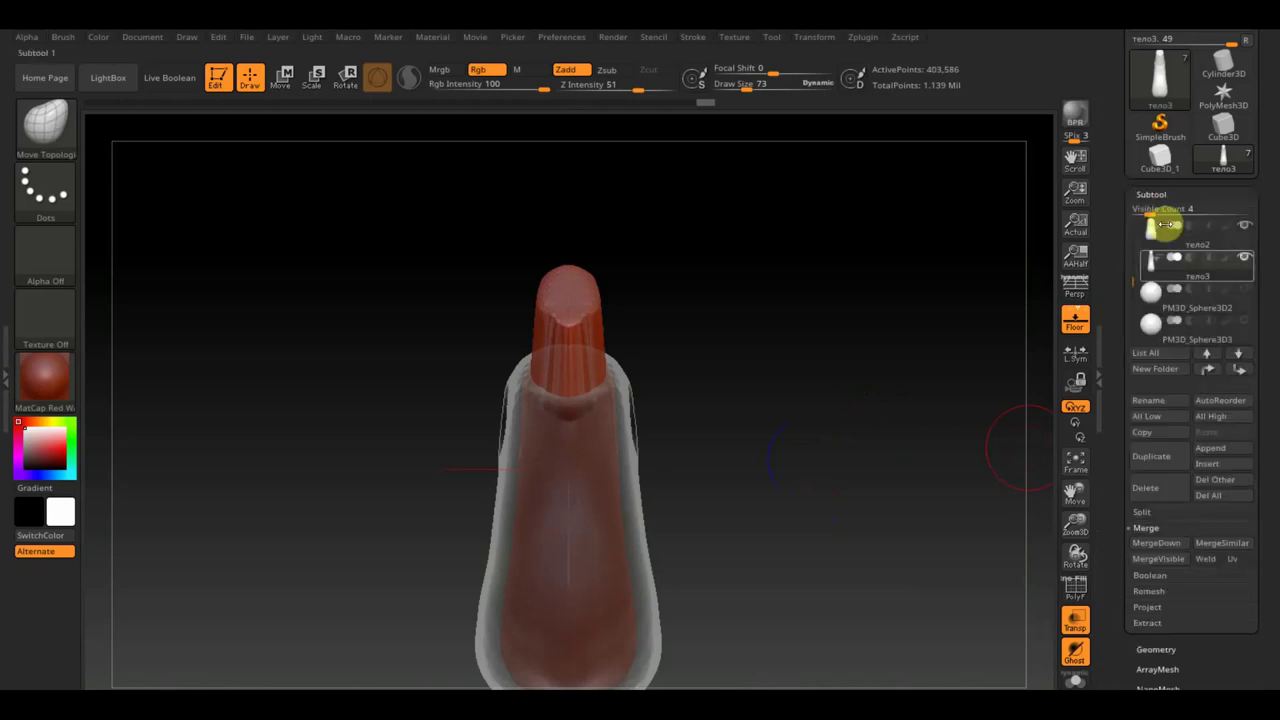
pyautogui.click(1155, 240)
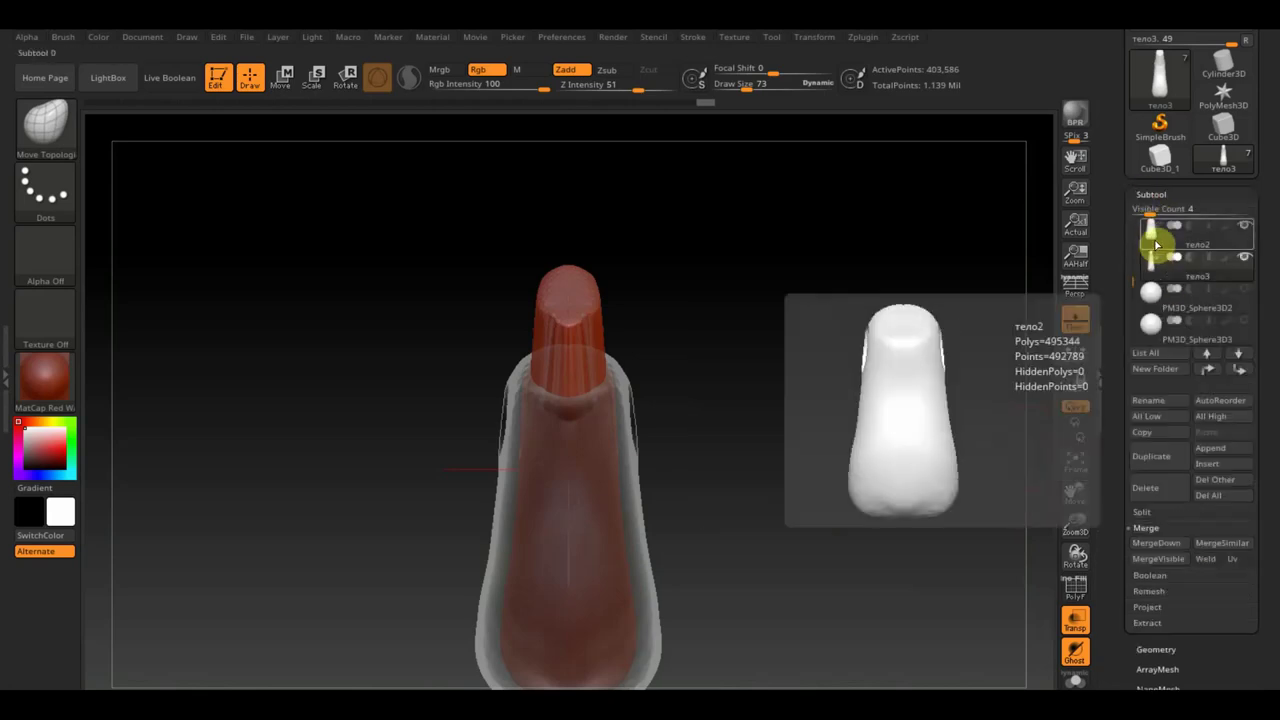
pyautogui.click(1163, 265)
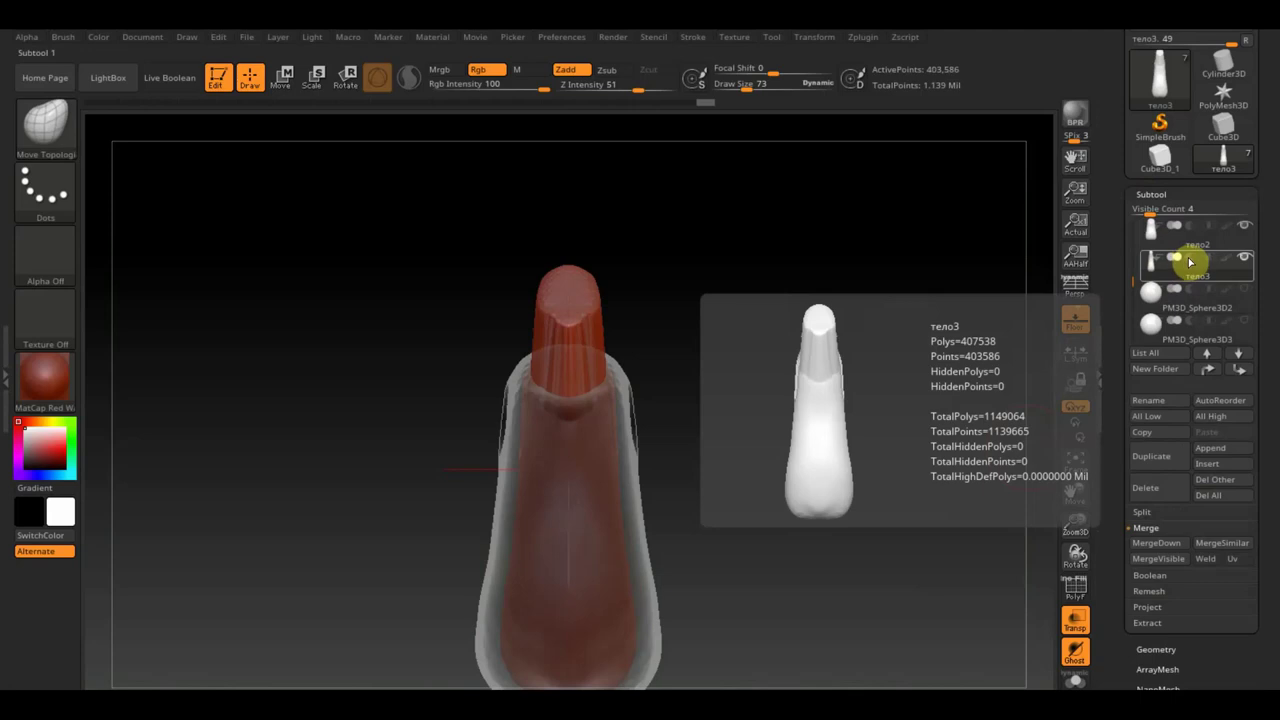
pyautogui.click(1160, 242)
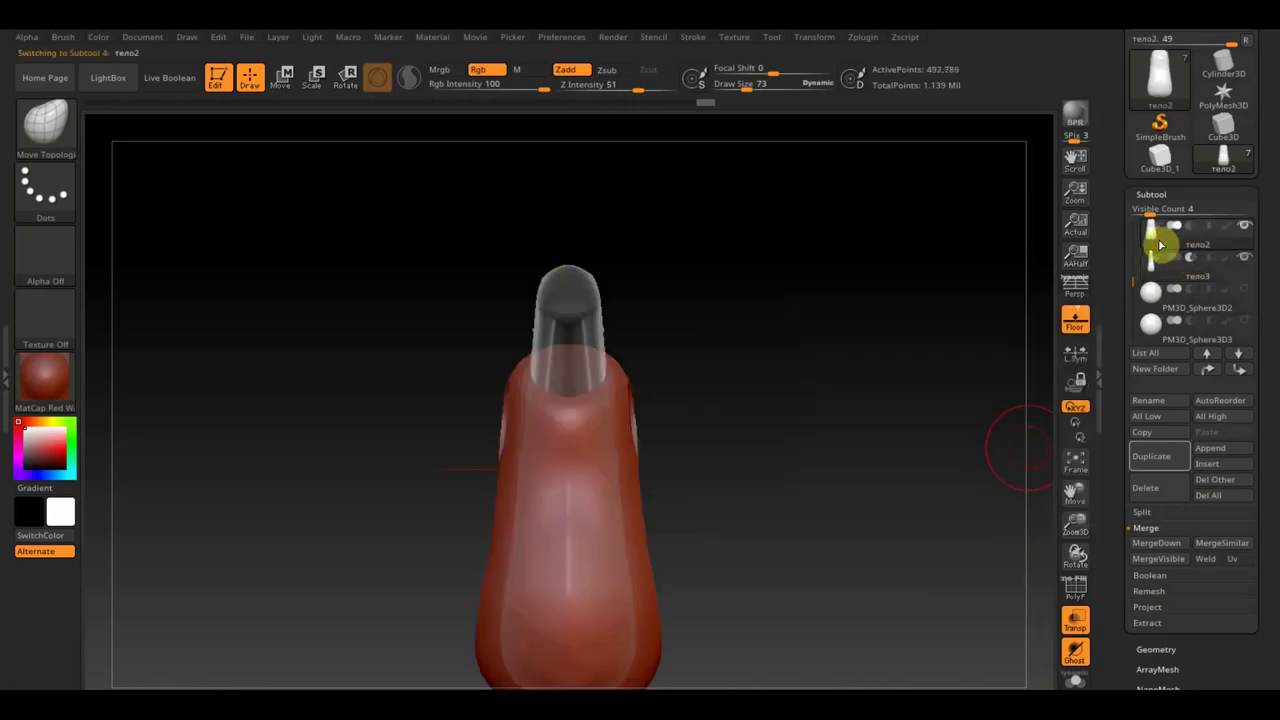
pyautogui.moveTo(1011, 391)
pyautogui.mouseDown()
pyautogui.moveTo(923, 420)
pyautogui.moveTo(964, 441)
pyautogui.mouseUp()
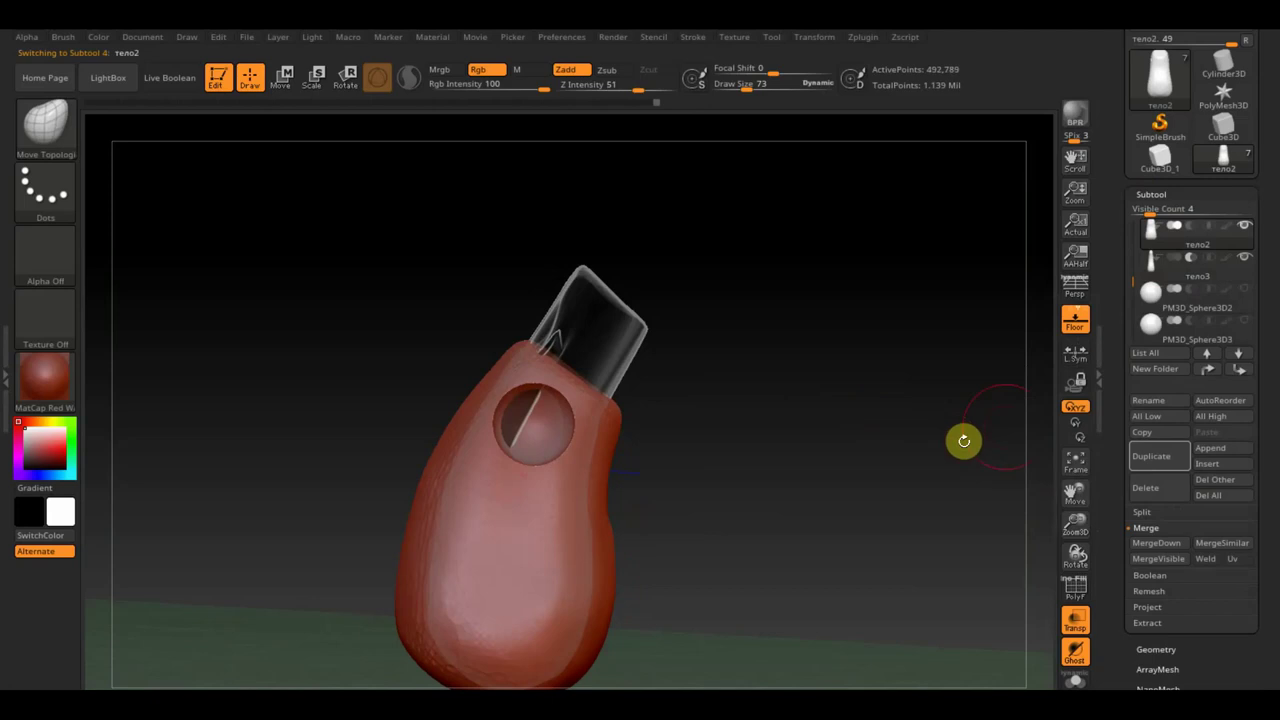
pyautogui.click(1170, 277)
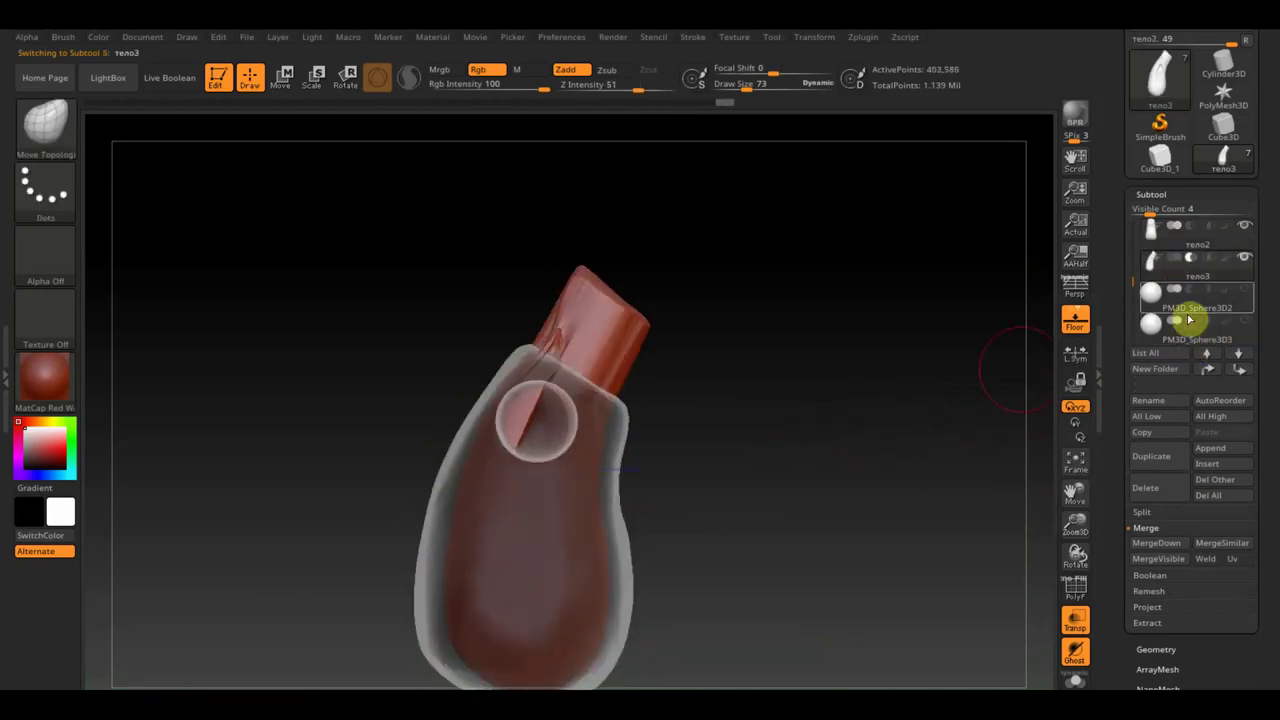
# Rectangle-mask part of the тело3 piece near the ear hole
pyautogui.keyDown('ctrl'); pyautogui.moveTo(796, 357); pyautogui.dragTo(880, 469); pyautogui.keyUp('ctrl')
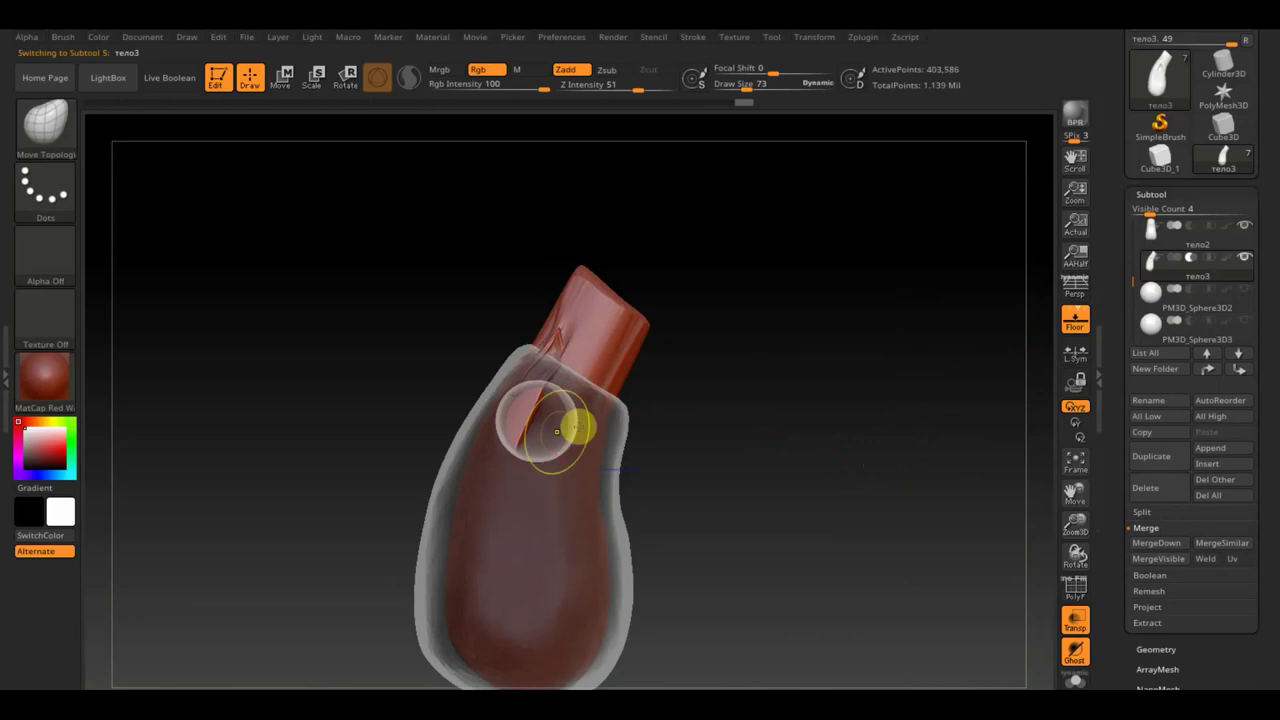
pyautogui.moveTo(726, 434); pyautogui.dragTo(646, 434)
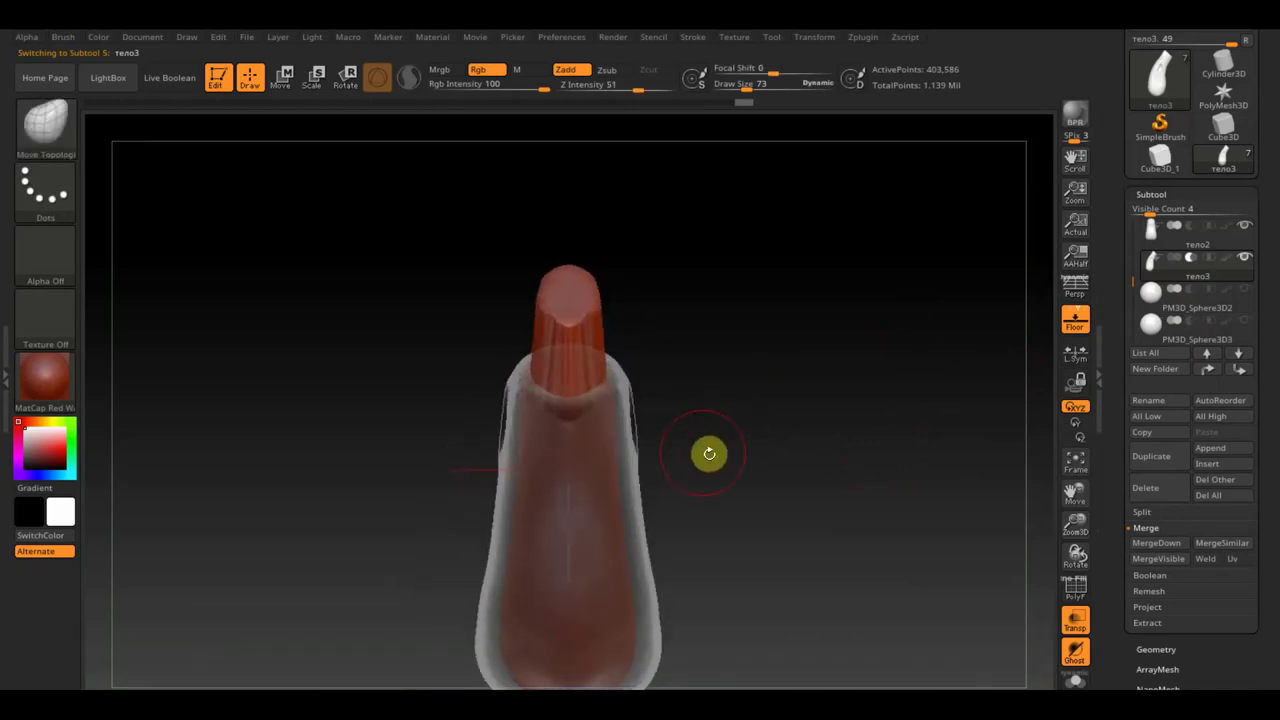
pyautogui.keyDown('ctrl'); pyautogui.moveTo(468, 341); pyautogui.dragTo(526, 463); pyautogui.keyUp('ctrl')
pyautogui.moveTo(714, 437); pyautogui.dragTo(832, 450)
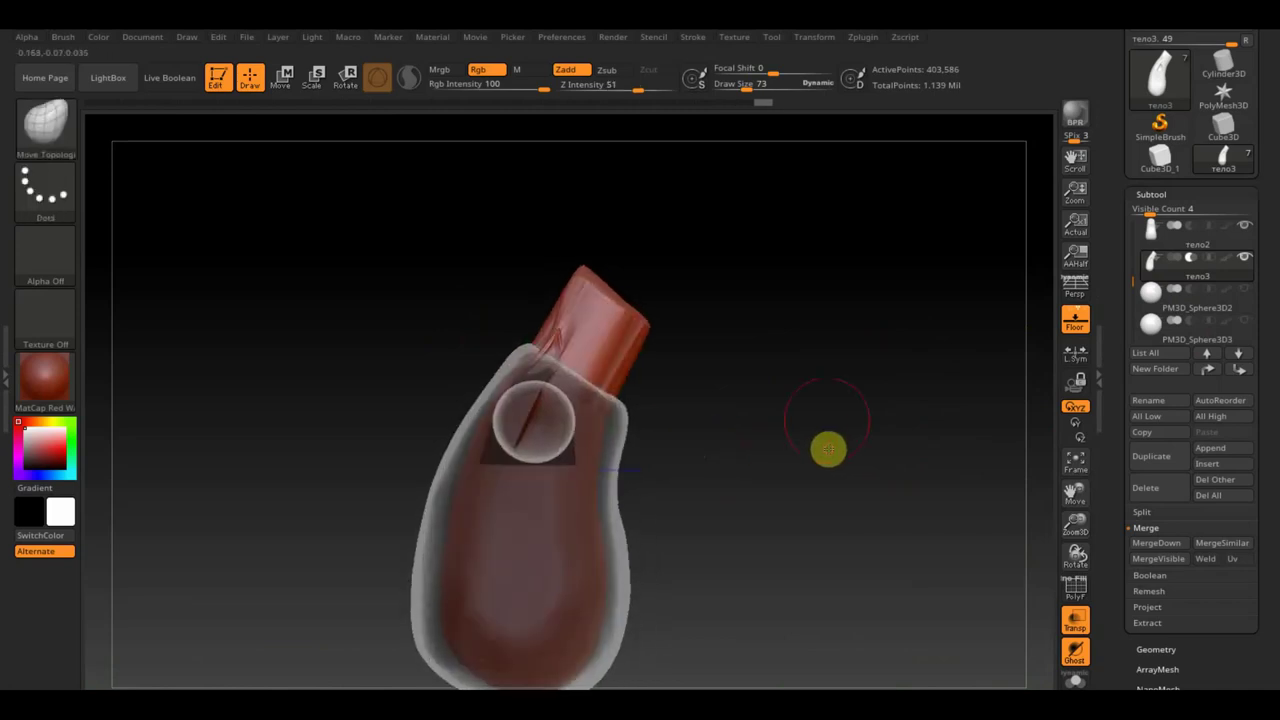
# At Draw Size 36, mask the inner red part, then slide the unmasked part along X
pyautogui.moveTo(745, 85); pyautogui.dragTo(739, 90)
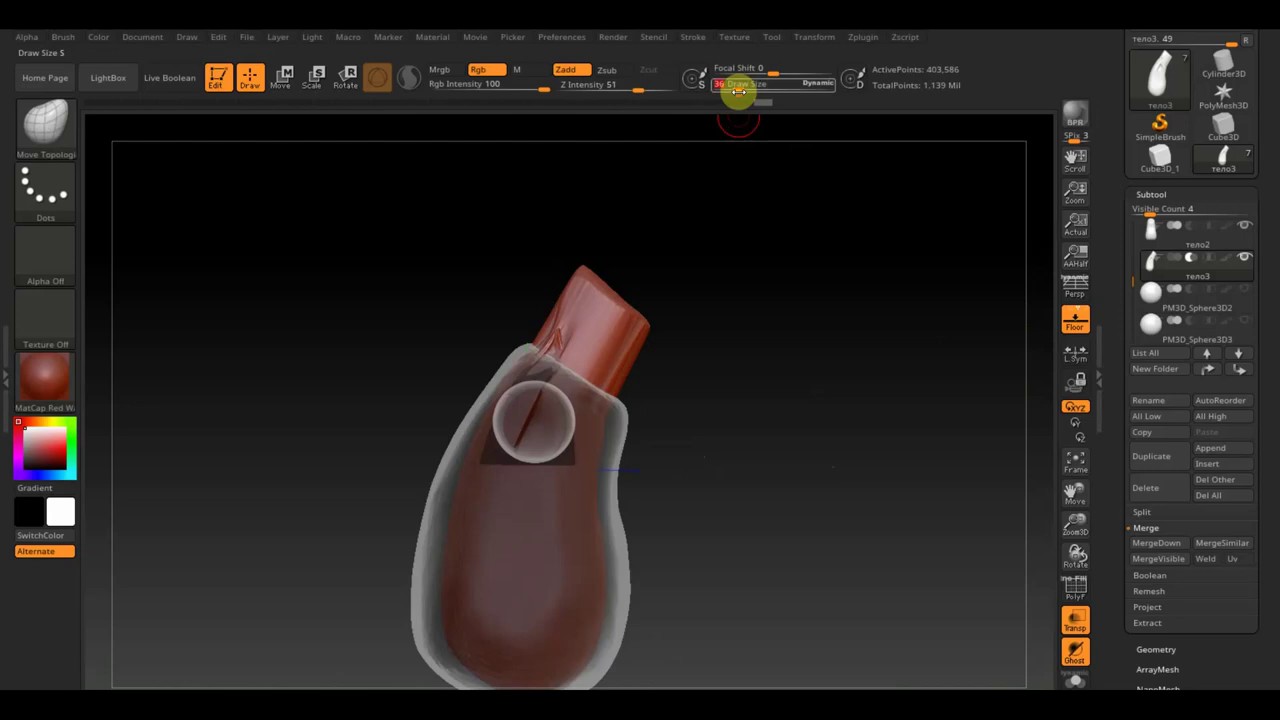
pyautogui.press('ctrl')
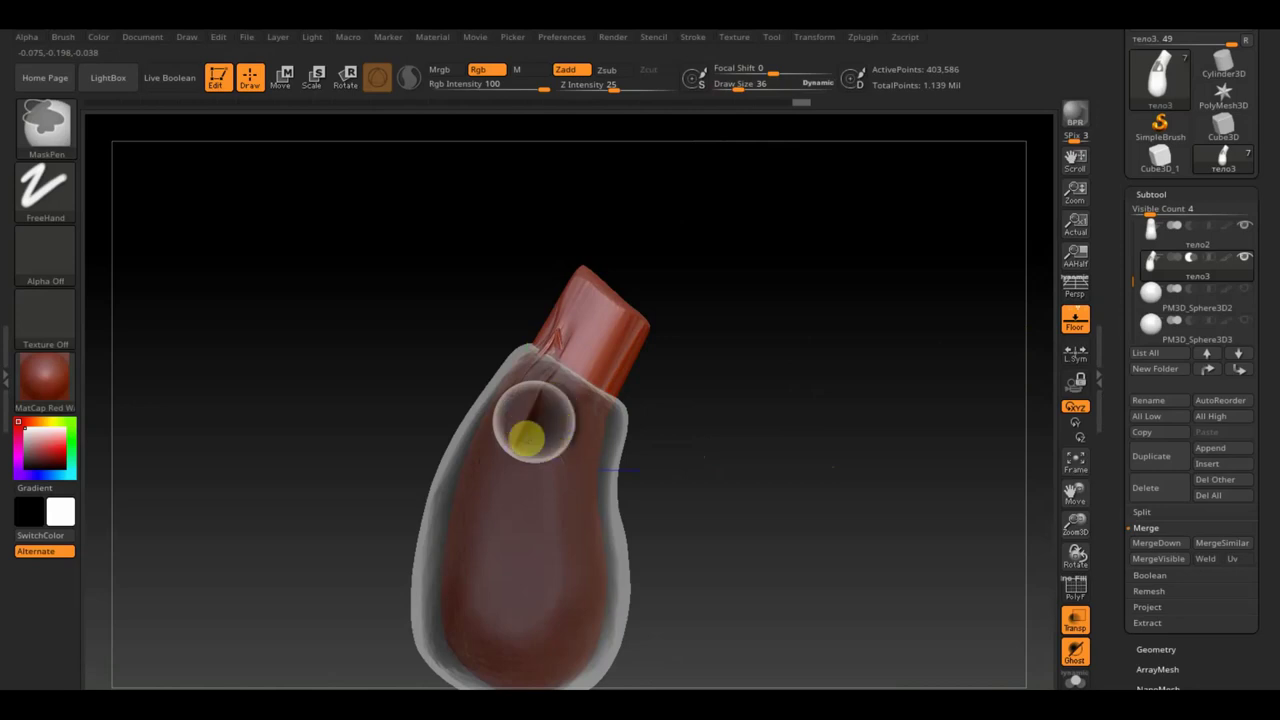
pyautogui.moveTo(794, 446)
pyautogui.mouseDown()
pyautogui.moveTo(740, 409)
pyautogui.moveTo(781, 451)
pyautogui.moveTo(494, 219)
pyautogui.mouseUp()
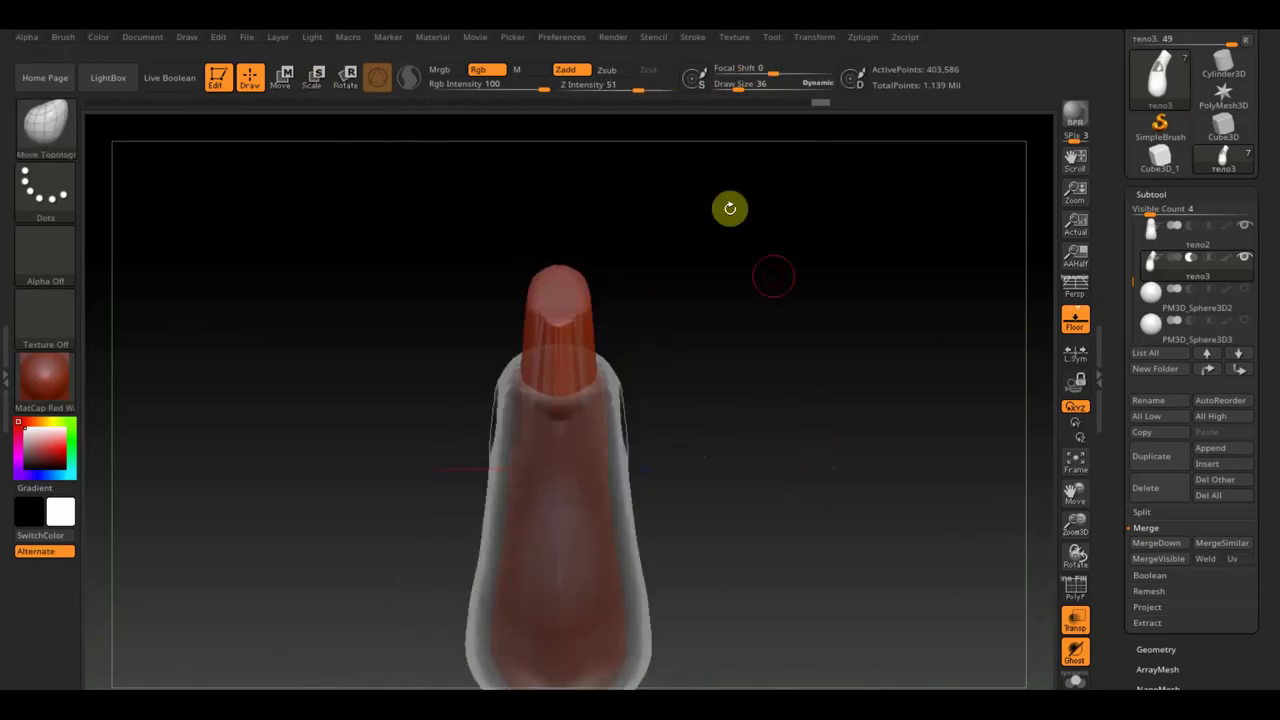
pyautogui.keyDown('shift'); pyautogui.click(771, 273); pyautogui.keyUp('shift')
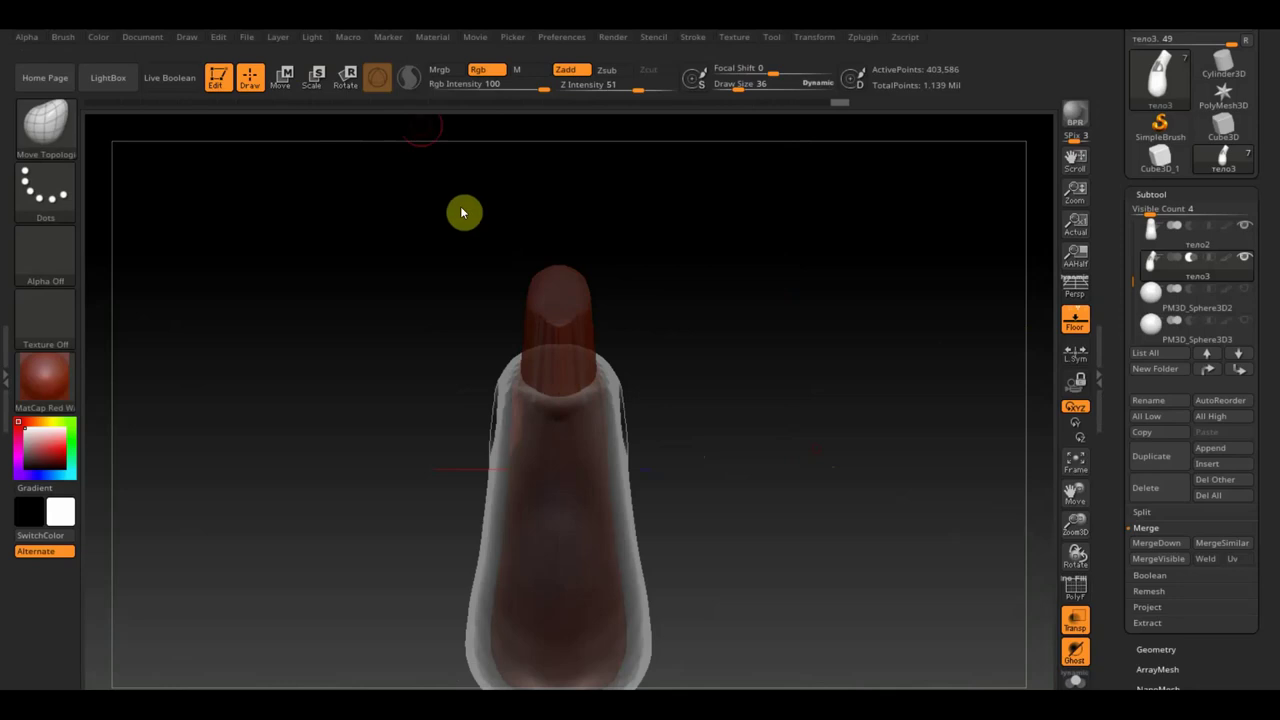
pyautogui.click(283, 78)
pyautogui.moveTo(460, 505)
pyautogui.mouseDown()
pyautogui.moveTo(457, 488)
pyautogui.moveTo(426, 490)
pyautogui.mouseUp()
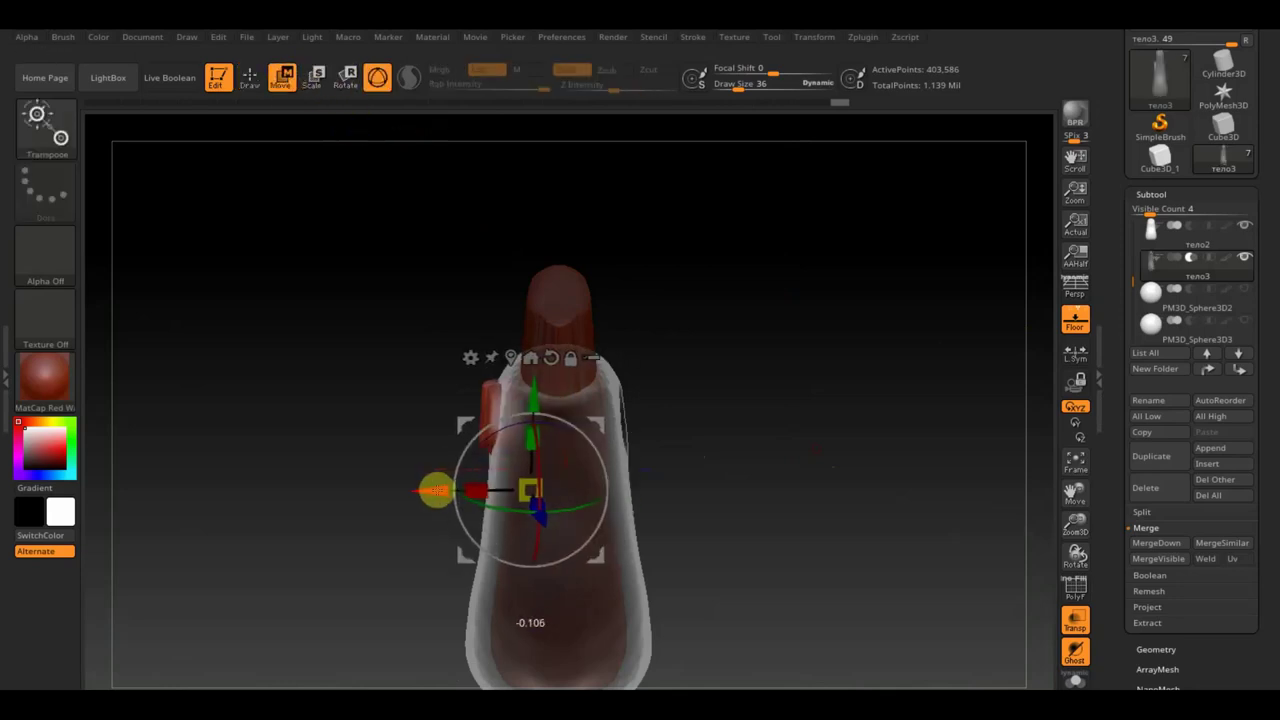
# Clear the mask and re-DynaMesh тело3 by toggling DynaMesh off and on
pyautogui.moveTo(703, 411); pyautogui.dragTo(785, 417)
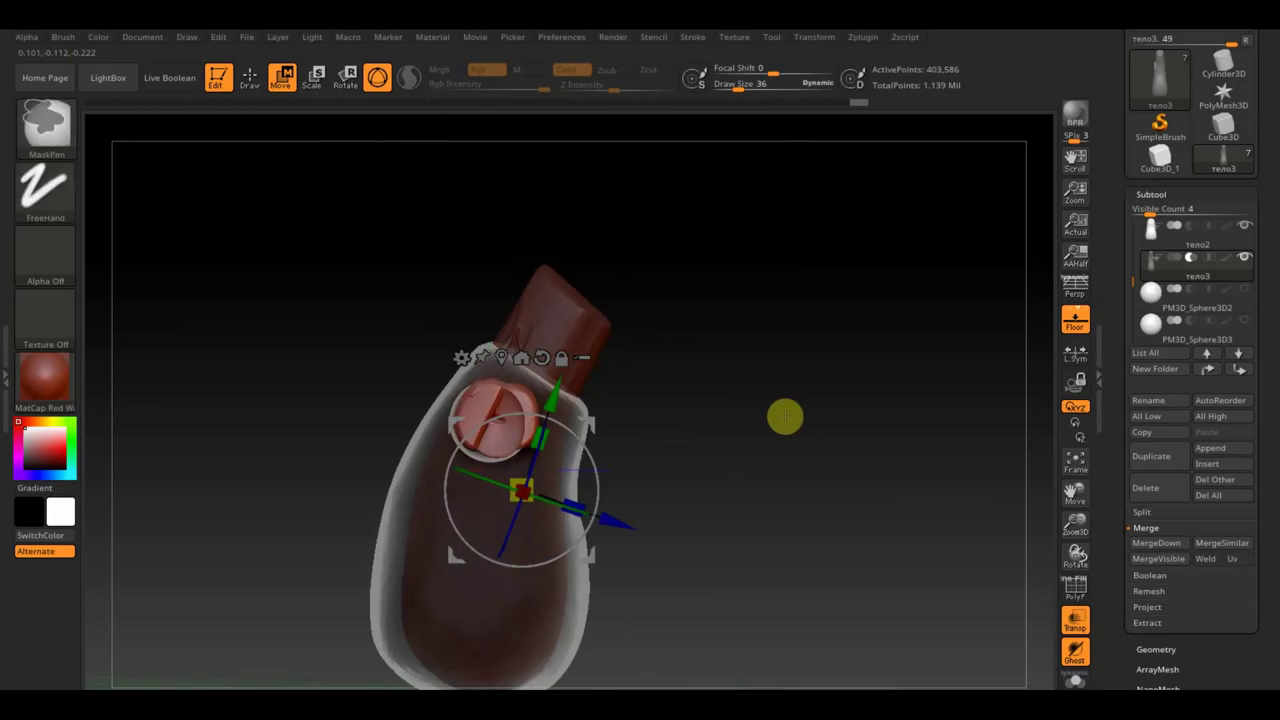
pyautogui.keyDown('ctrl'); pyautogui.moveTo(707, 329); pyautogui.dragTo(777, 420); pyautogui.keyUp('ctrl')
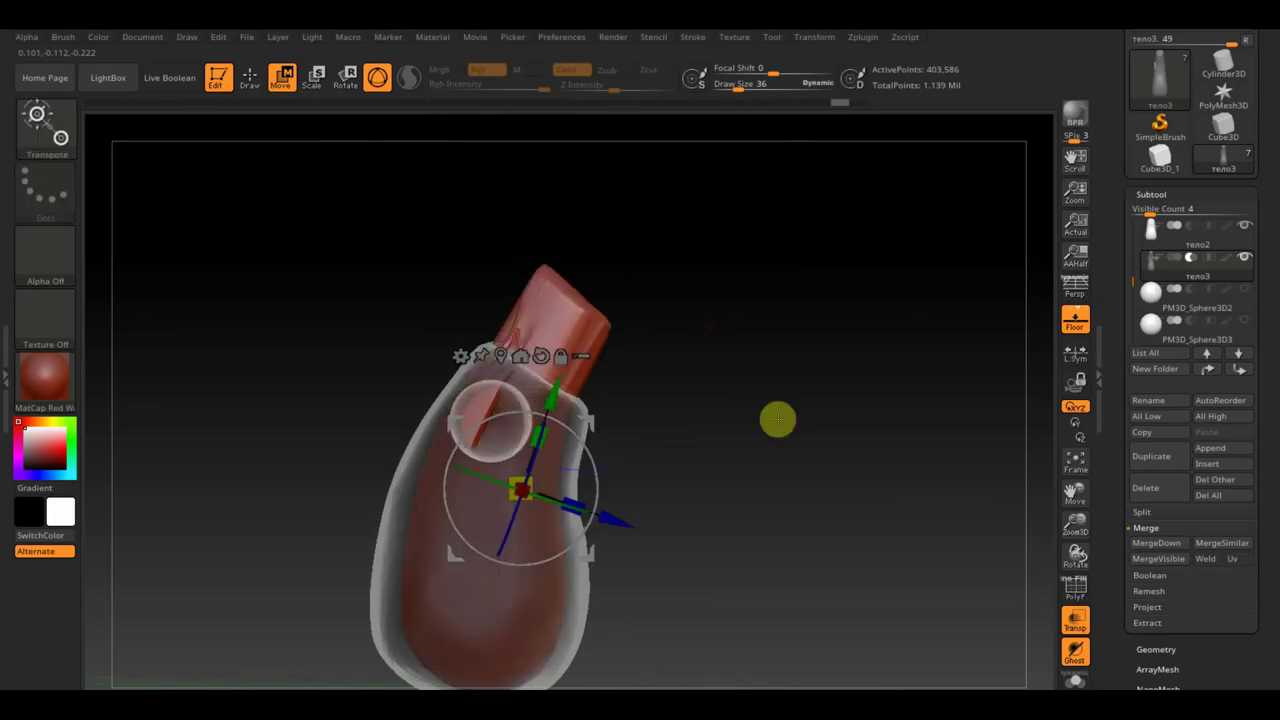
pyautogui.keyDown('ctrl'); pyautogui.moveTo(834, 390); pyautogui.dragTo(867, 474); pyautogui.keyUp('ctrl')
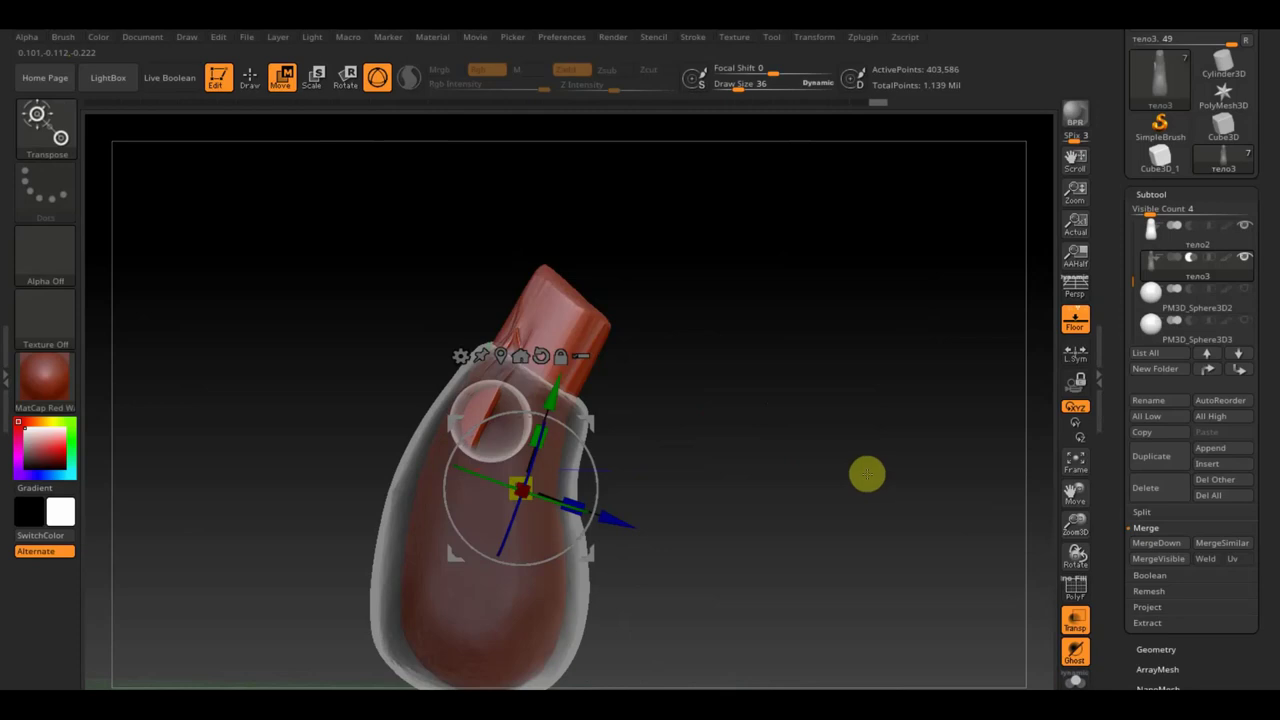
pyautogui.click(1152, 648)
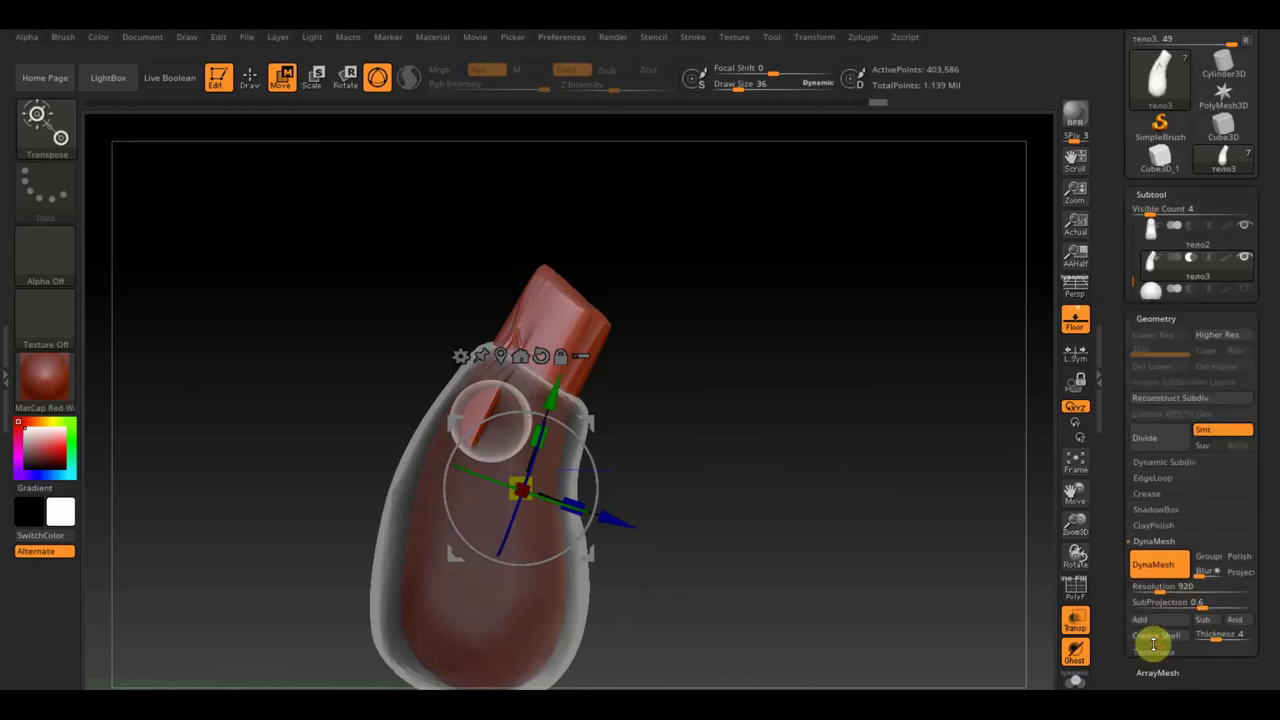
pyautogui.click(1161, 473)
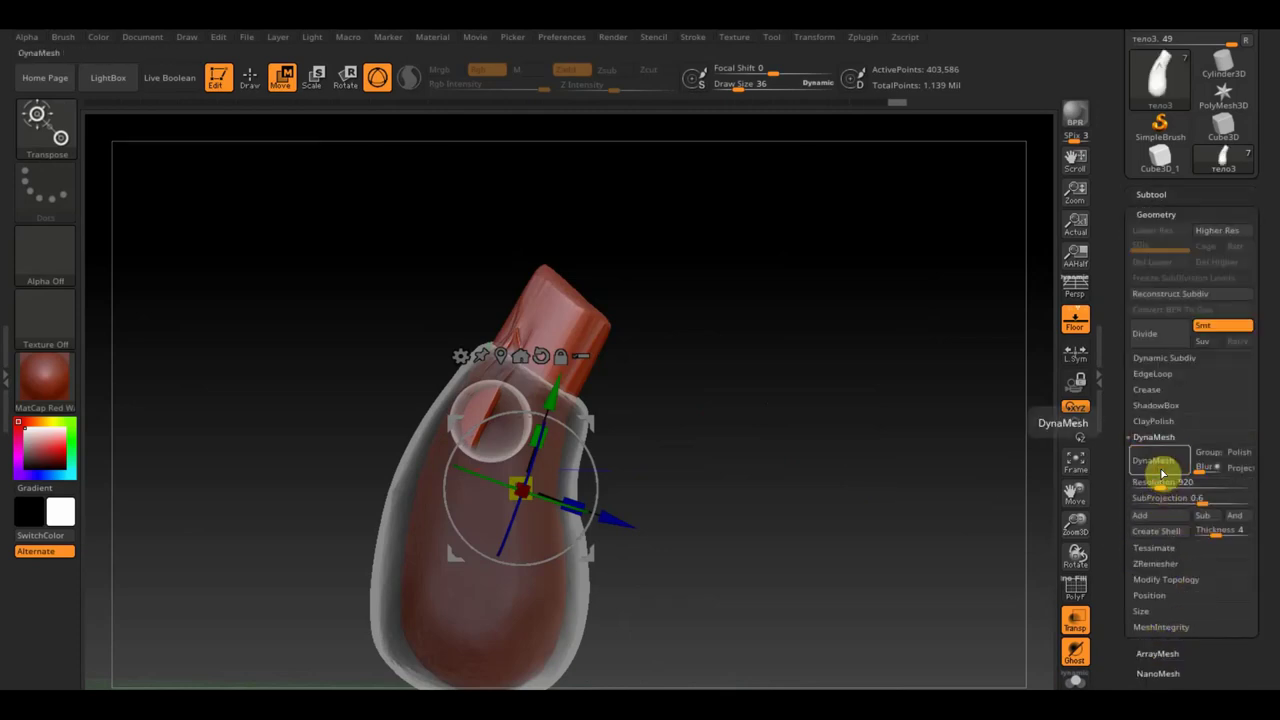
pyautogui.click(1161, 473)
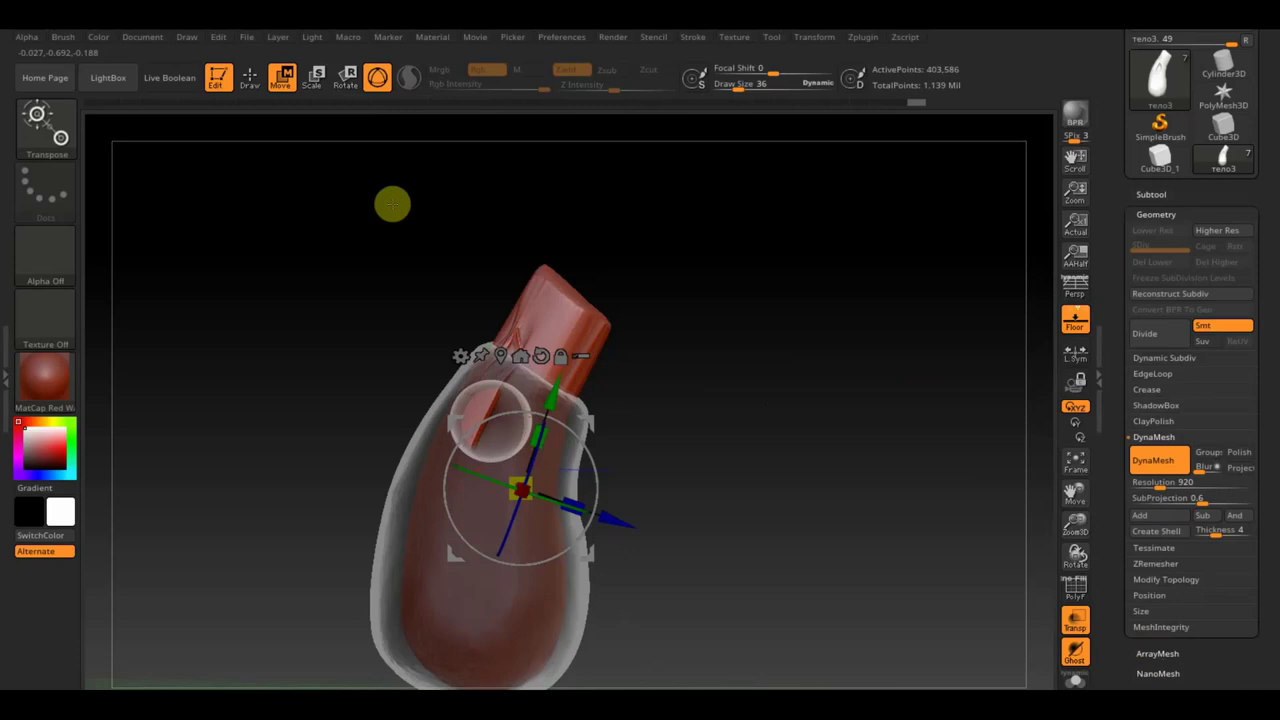
# Return to Draw mode, turn off transparency so тело3 shows opaque, and bring up brushes
pyautogui.click(244, 84)
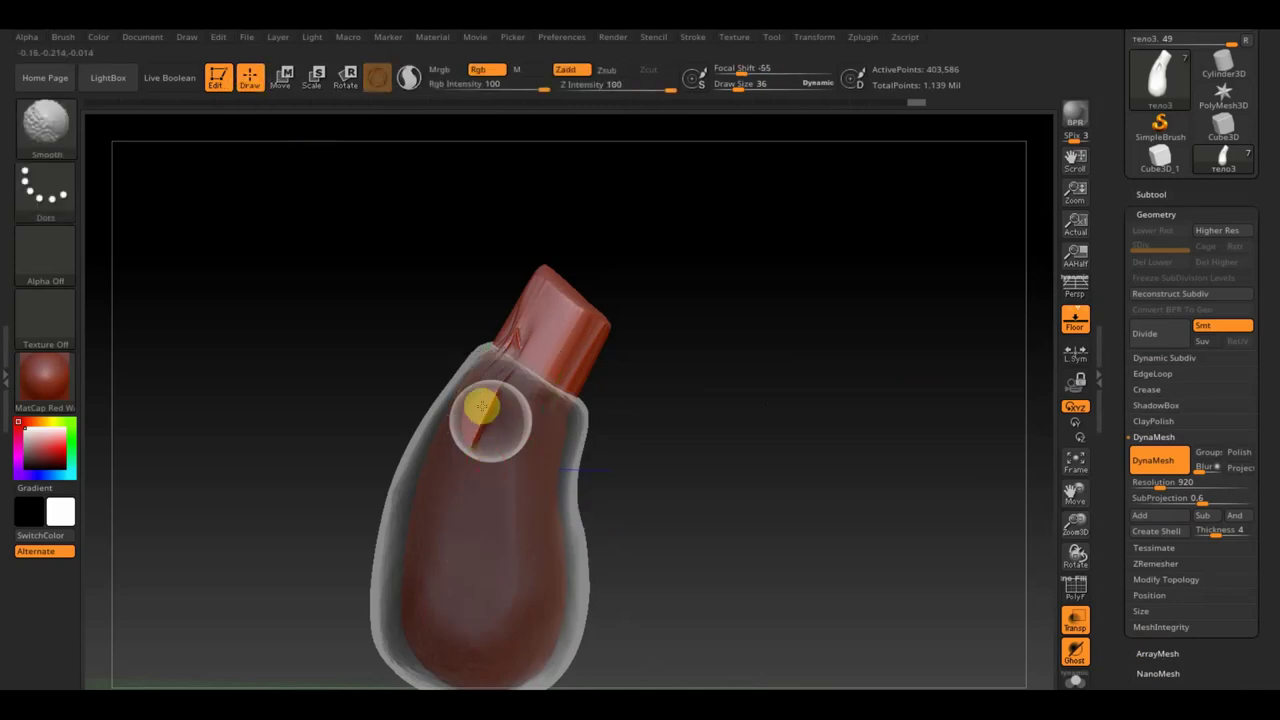
pyautogui.moveTo(671, 417)
pyautogui.mouseDown()
pyautogui.moveTo(703, 413)
pyautogui.moveTo(646, 417)
pyautogui.moveTo(654, 440)
pyautogui.mouseUp()
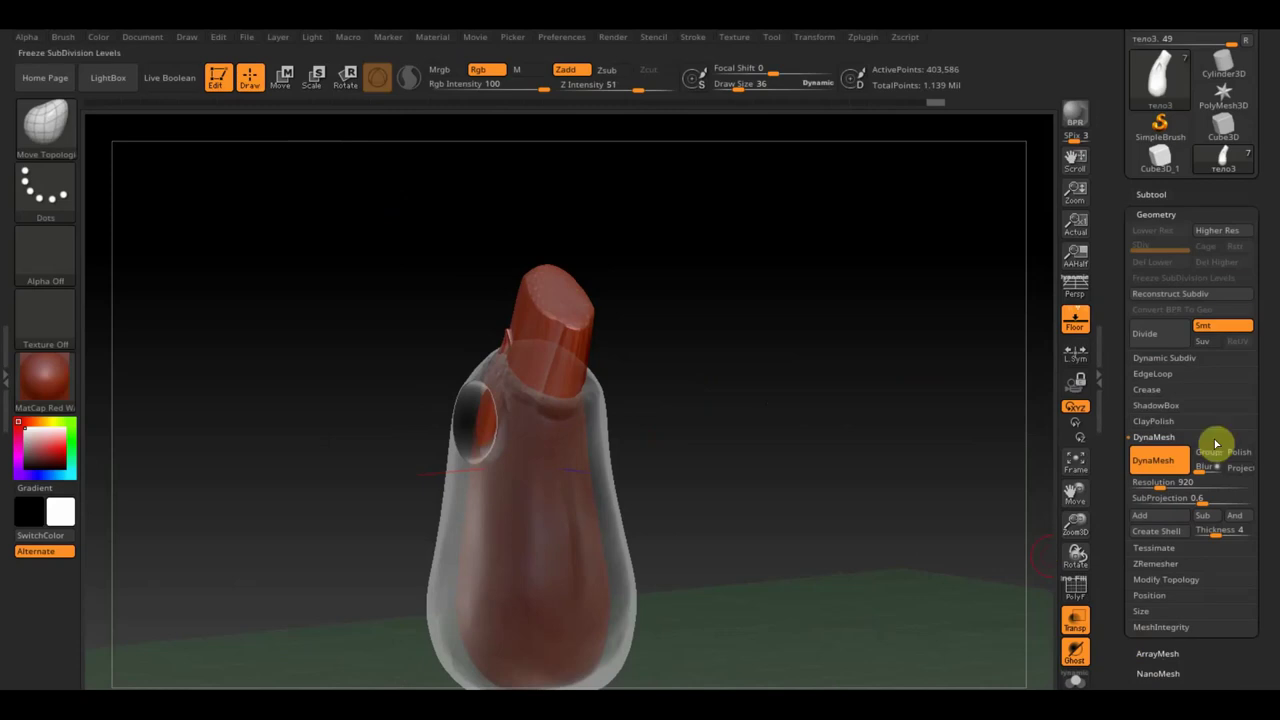
pyautogui.click(1075, 620)
pyautogui.moveTo(869, 567); pyautogui.dragTo(923, 573)
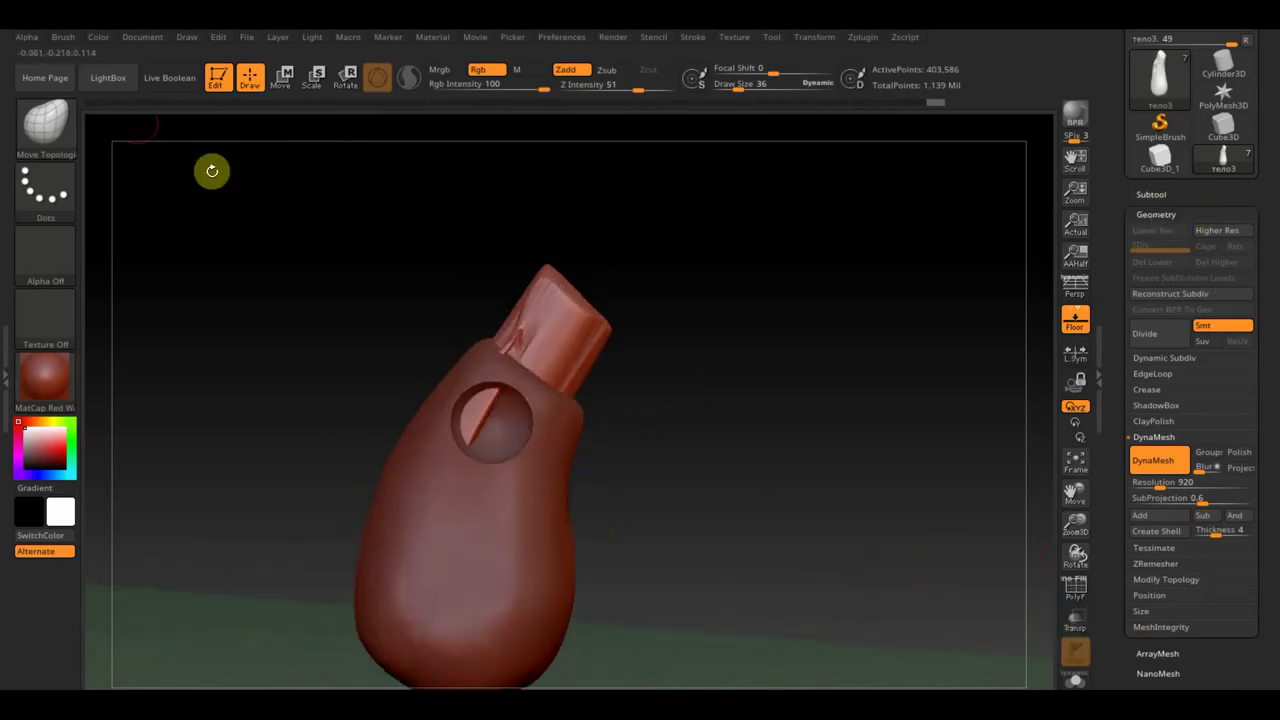
pyautogui.click(60, 138)
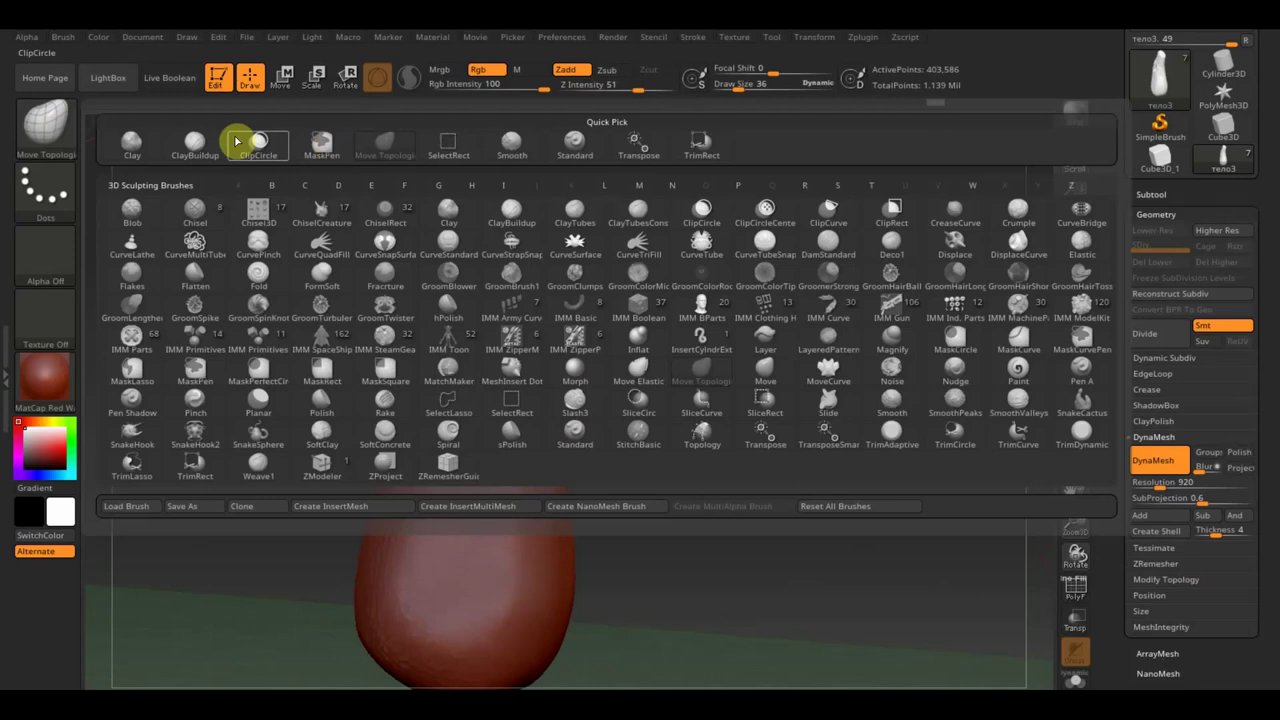
# Select the ClayBuildup brush and enable BackfaceMask under Brush > Auto Masking
pyautogui.click(199, 146)
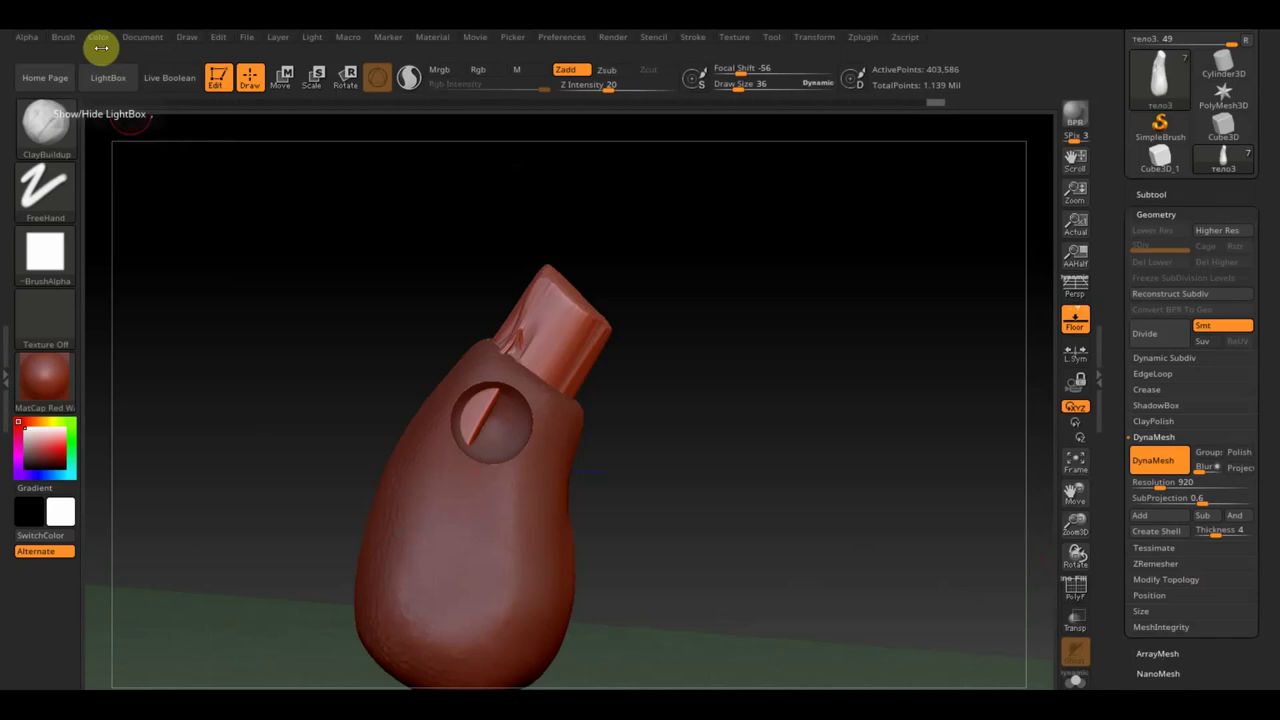
pyautogui.click(62, 40)
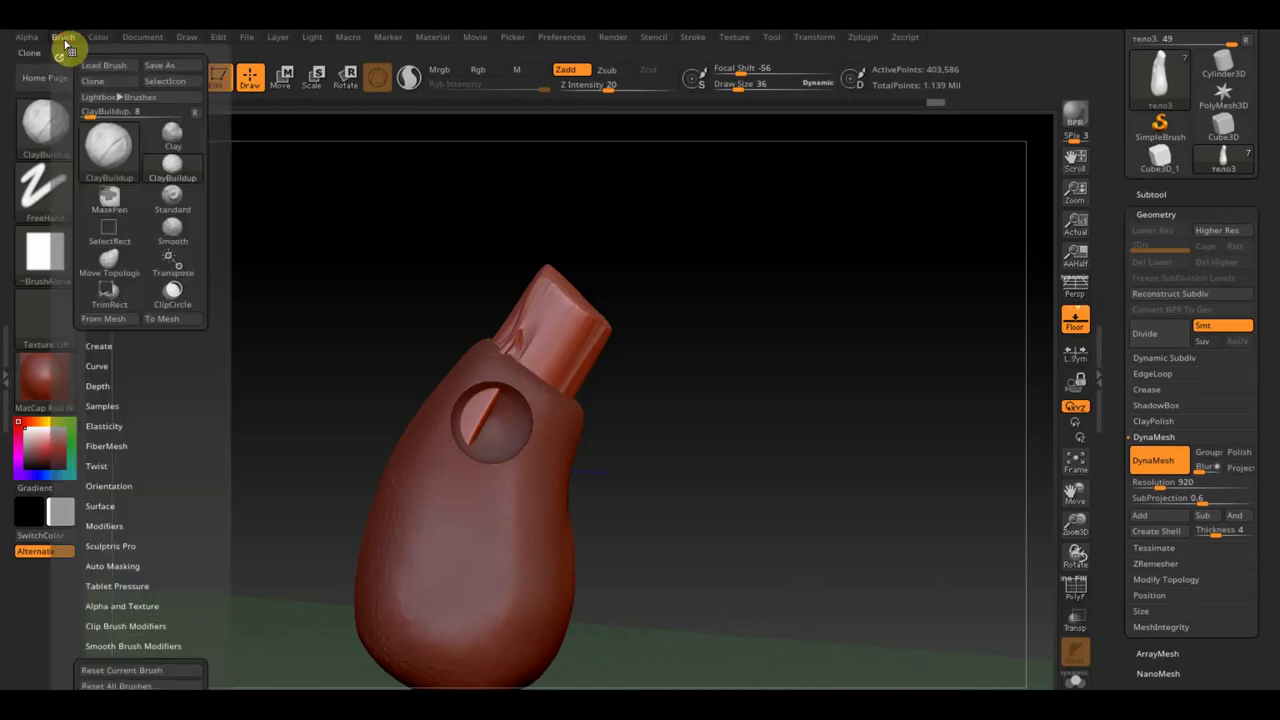
pyautogui.scroll(-1, 160, 527)
pyautogui.click(123, 531)
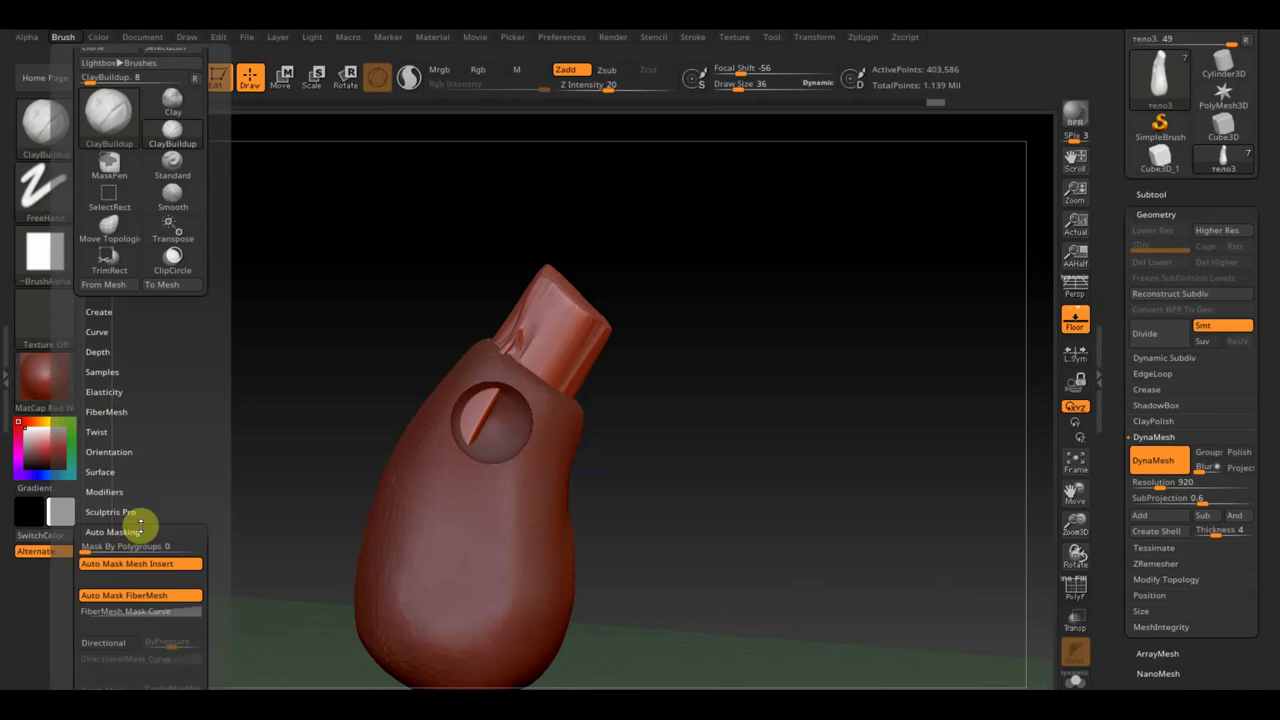
pyautogui.scroll(-5, 197, 430)
pyautogui.click(112, 537)
pyautogui.press('ctrl')
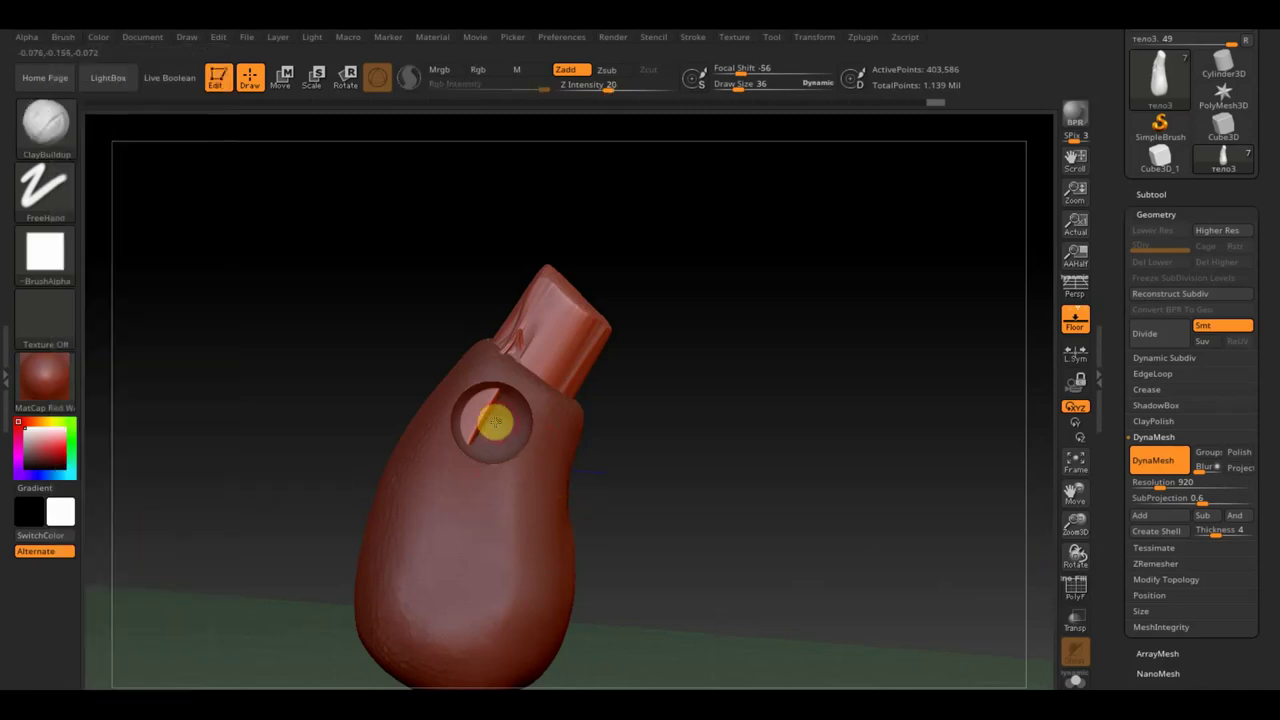
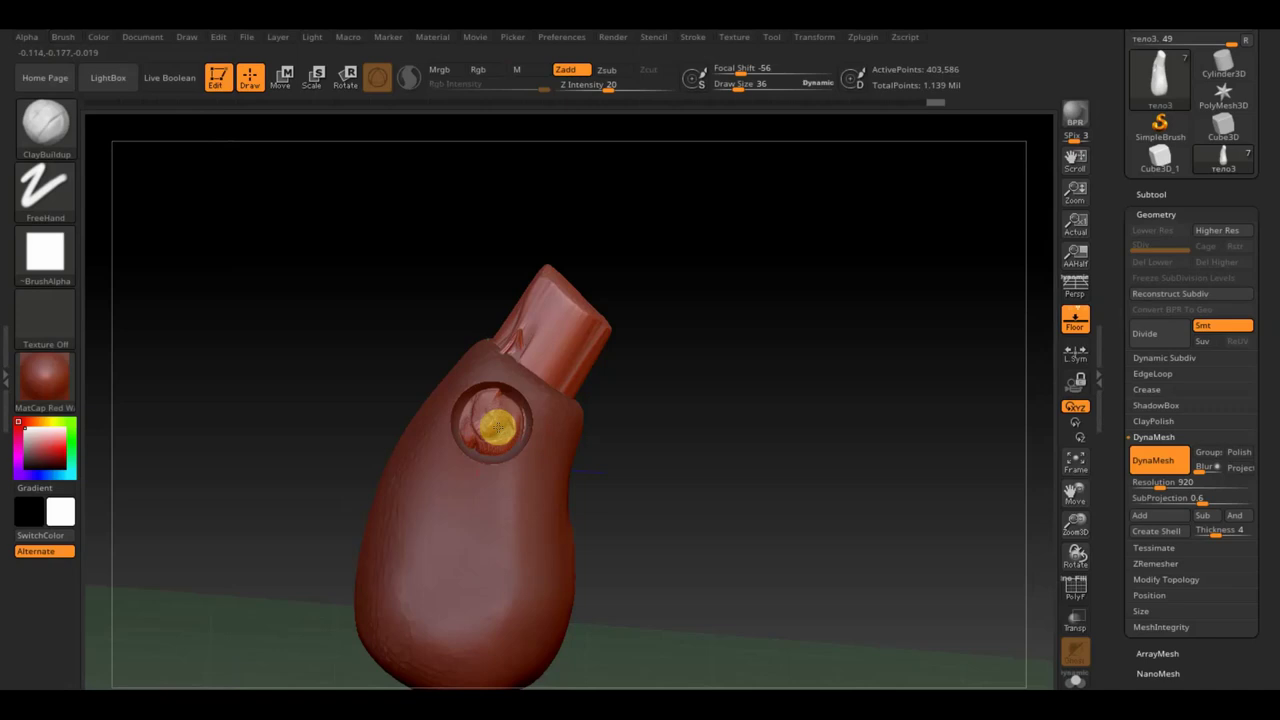
# Inspect the eye socket, set Z Intensity from 20 to 2, then return to front view
pyautogui.moveTo(689, 434); pyautogui.dragTo(706, 386)
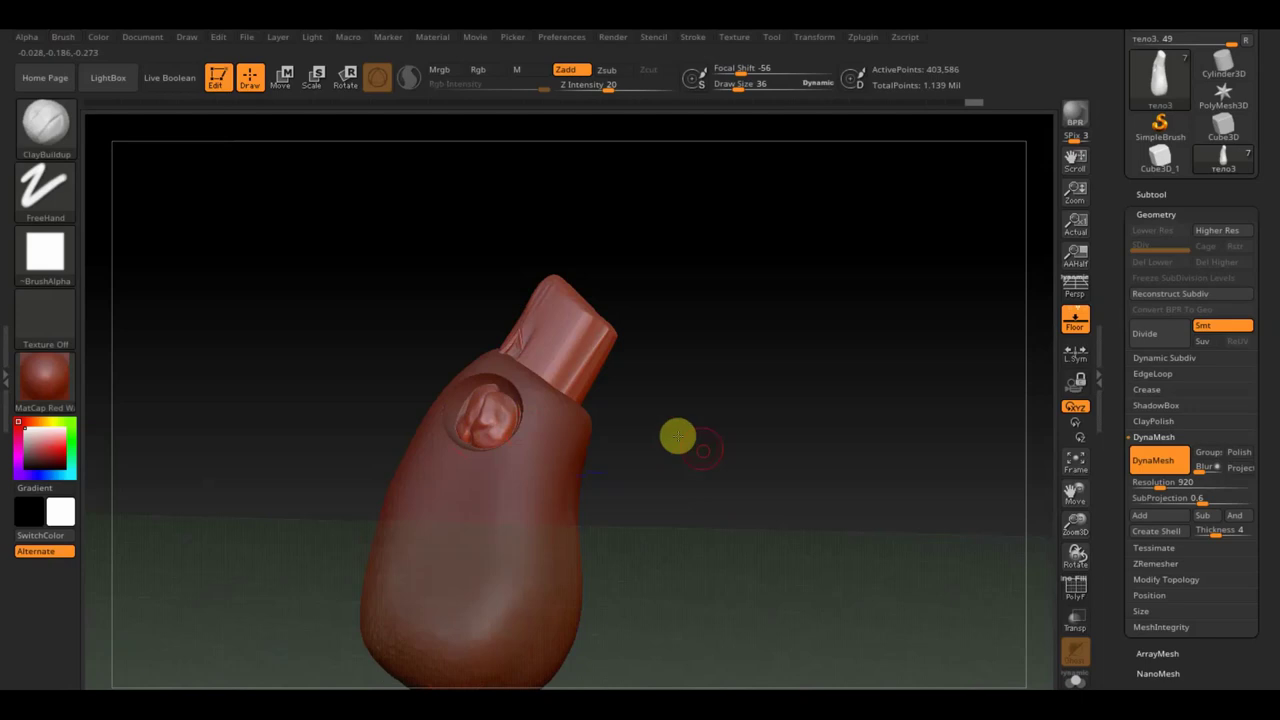
pyautogui.moveTo(677, 434); pyautogui.dragTo(717, 494)
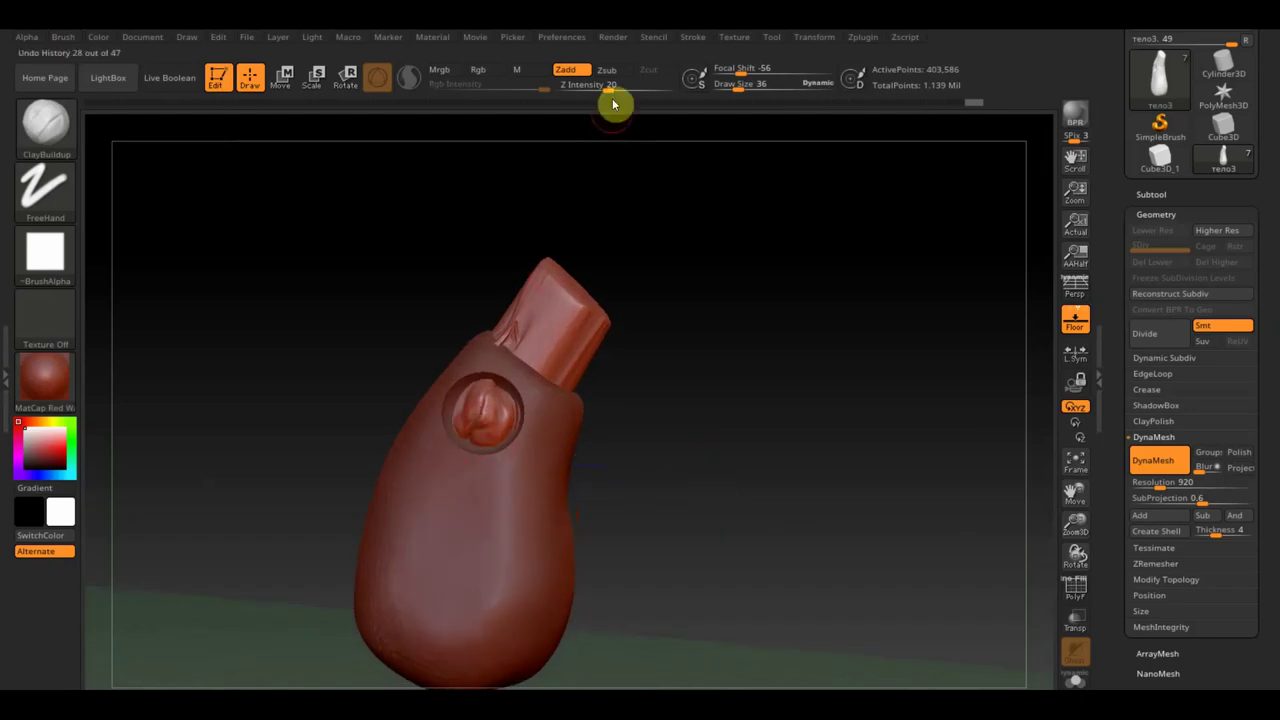
pyautogui.moveTo(612, 86); pyautogui.dragTo(601, 87)
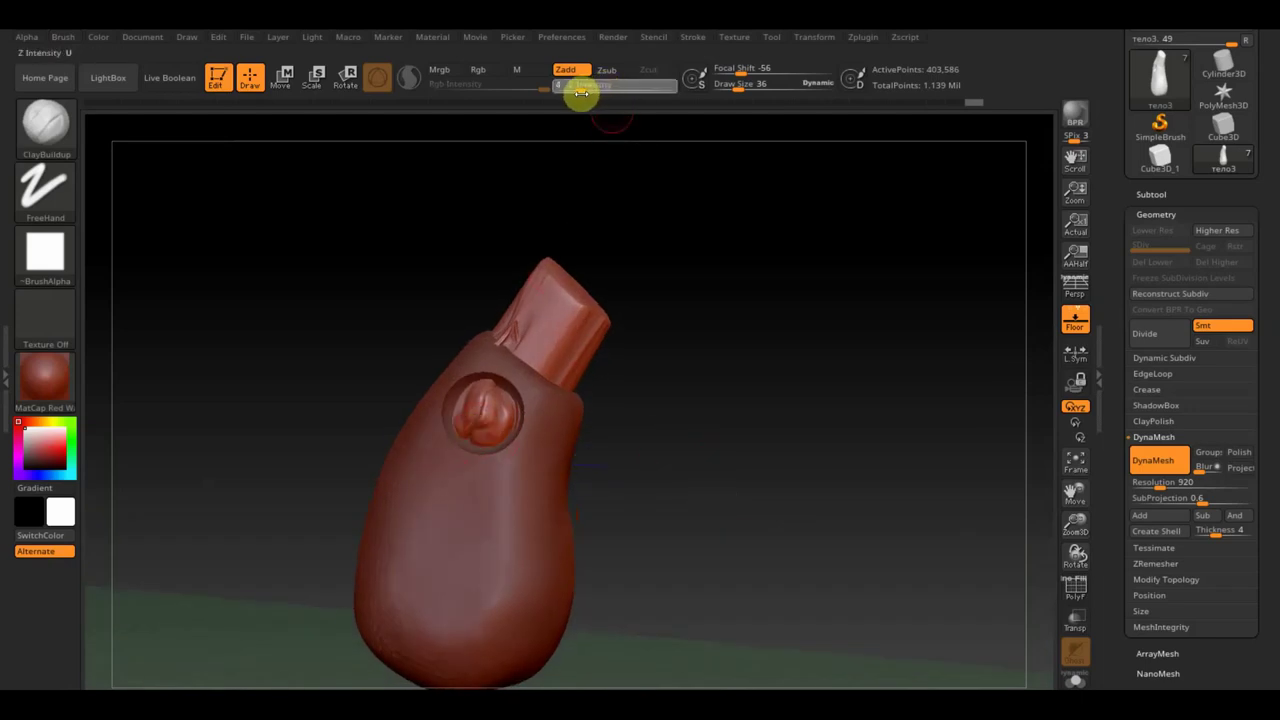
pyautogui.press('Return')
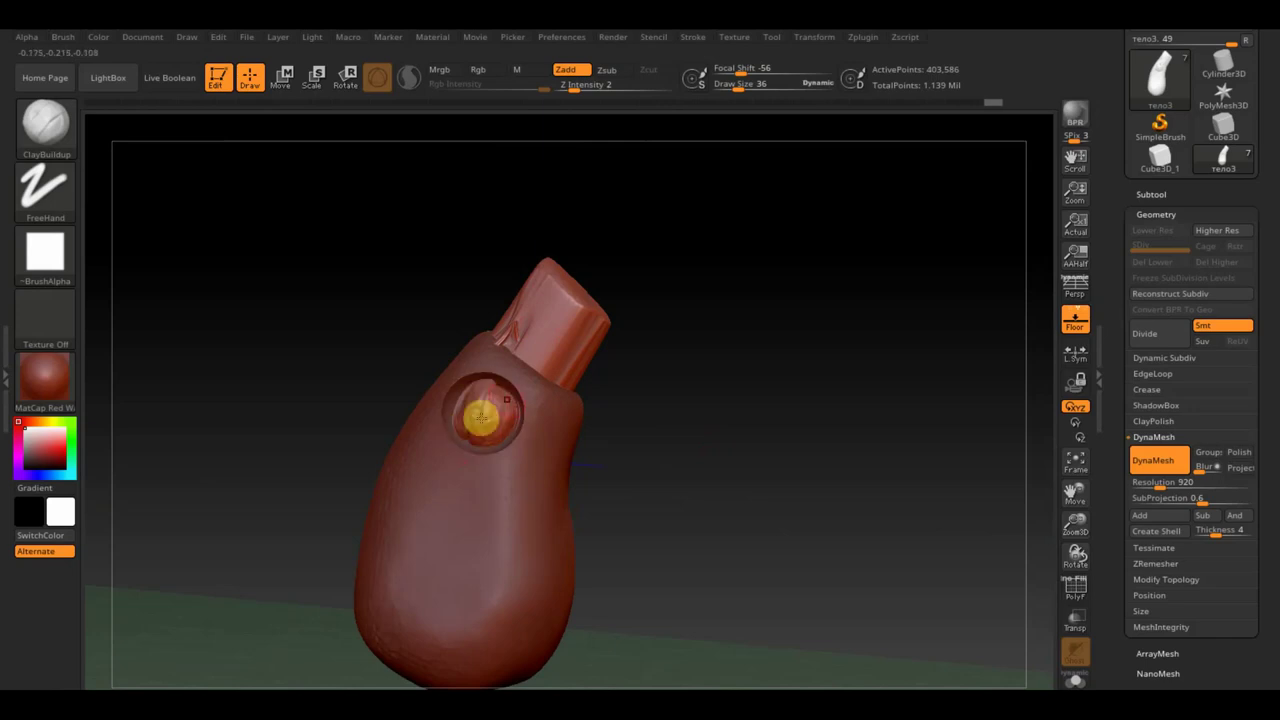
pyautogui.keyDown('shift'); pyautogui.moveTo(834, 400); pyautogui.dragTo(791, 369); pyautogui.keyUp('shift')
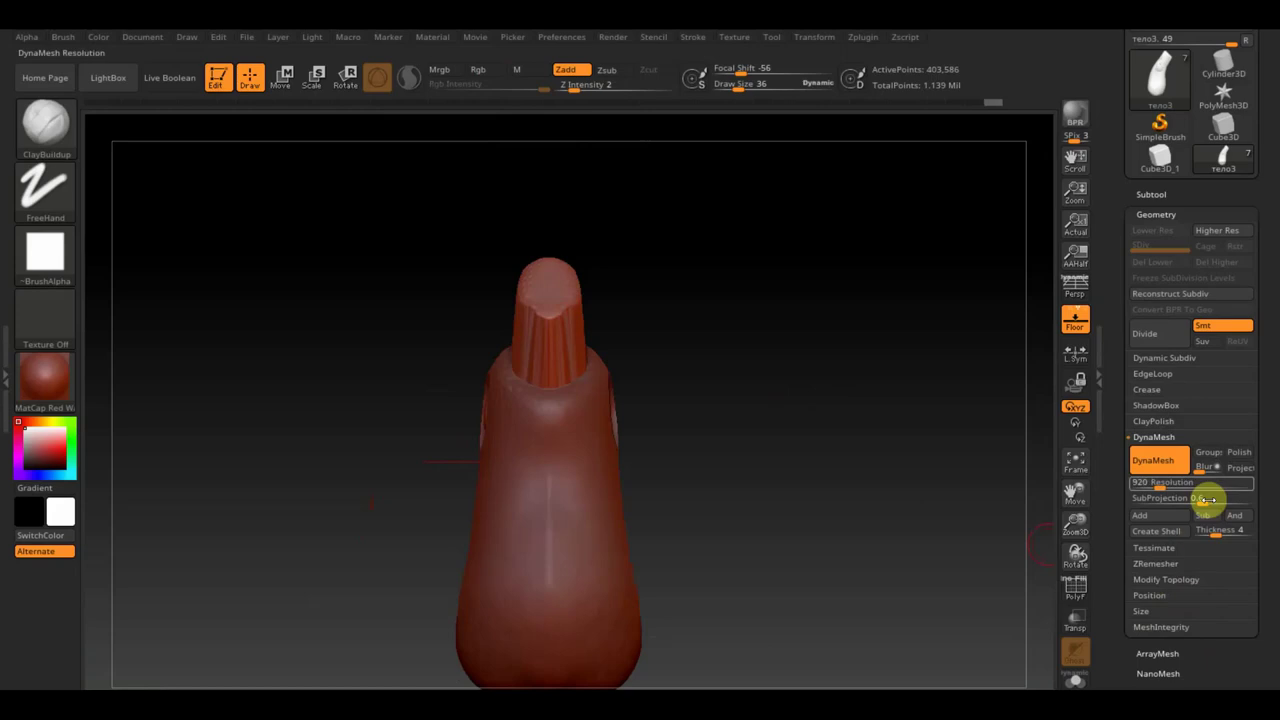
# DynaMesh the body to give it even, refreshed topology
pyautogui.click(1180, 579)
pyautogui.moveTo(960, 525)
pyautogui.mouseDown()
pyautogui.moveTo(903, 517)
pyautogui.moveTo(837, 534)
pyautogui.moveTo(925, 496)
pyautogui.moveTo(920, 515)
pyautogui.mouseUp()
pyautogui.click(1153, 438)
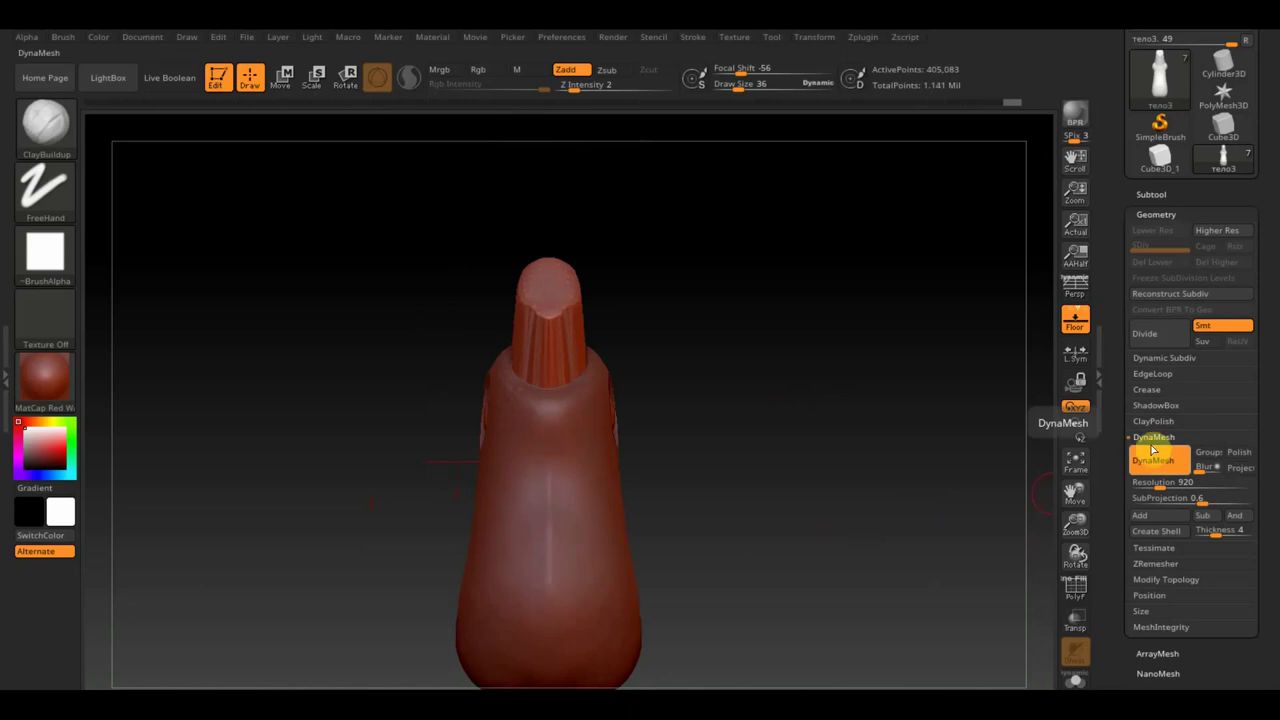
pyautogui.keyDown('ctrl'); pyautogui.moveTo(780, 363); pyautogui.dragTo(858, 473); pyautogui.keyUp('ctrl')
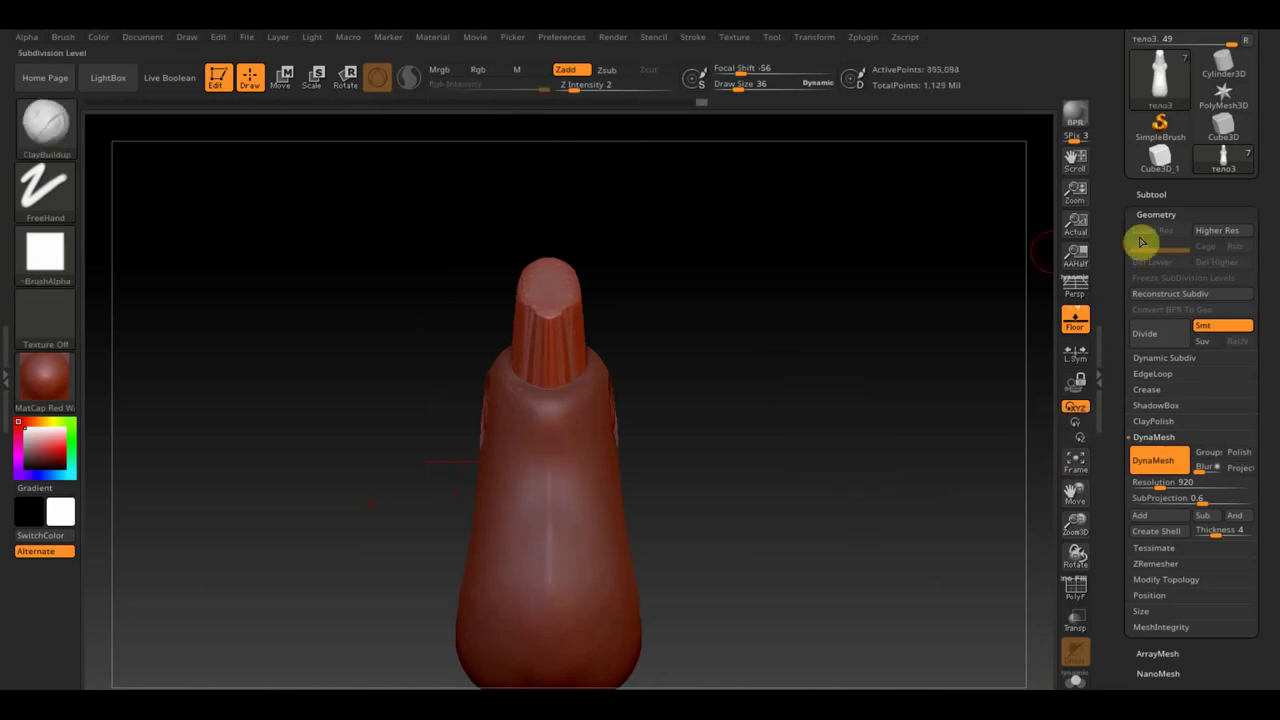
# Select тело2, merge тело3 down into it, and remesh the merged body
pyautogui.click(1151, 194)
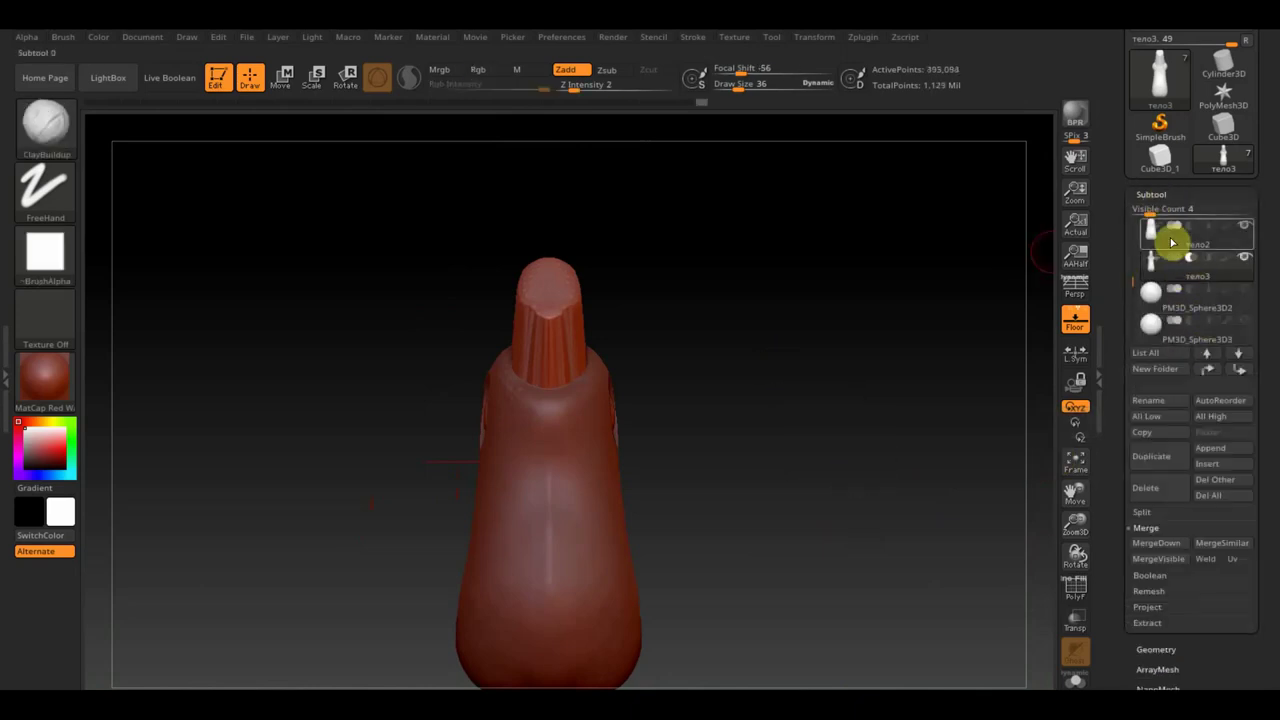
pyautogui.click(1172, 241)
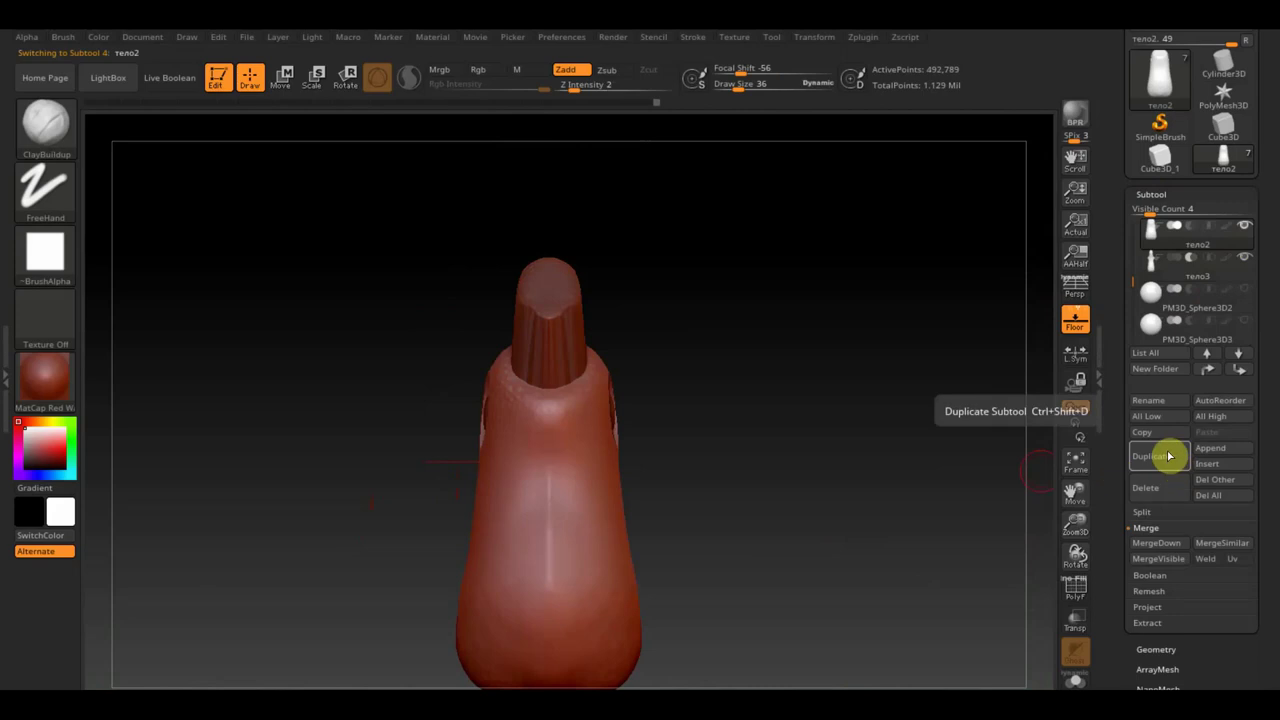
pyautogui.click(1165, 543)
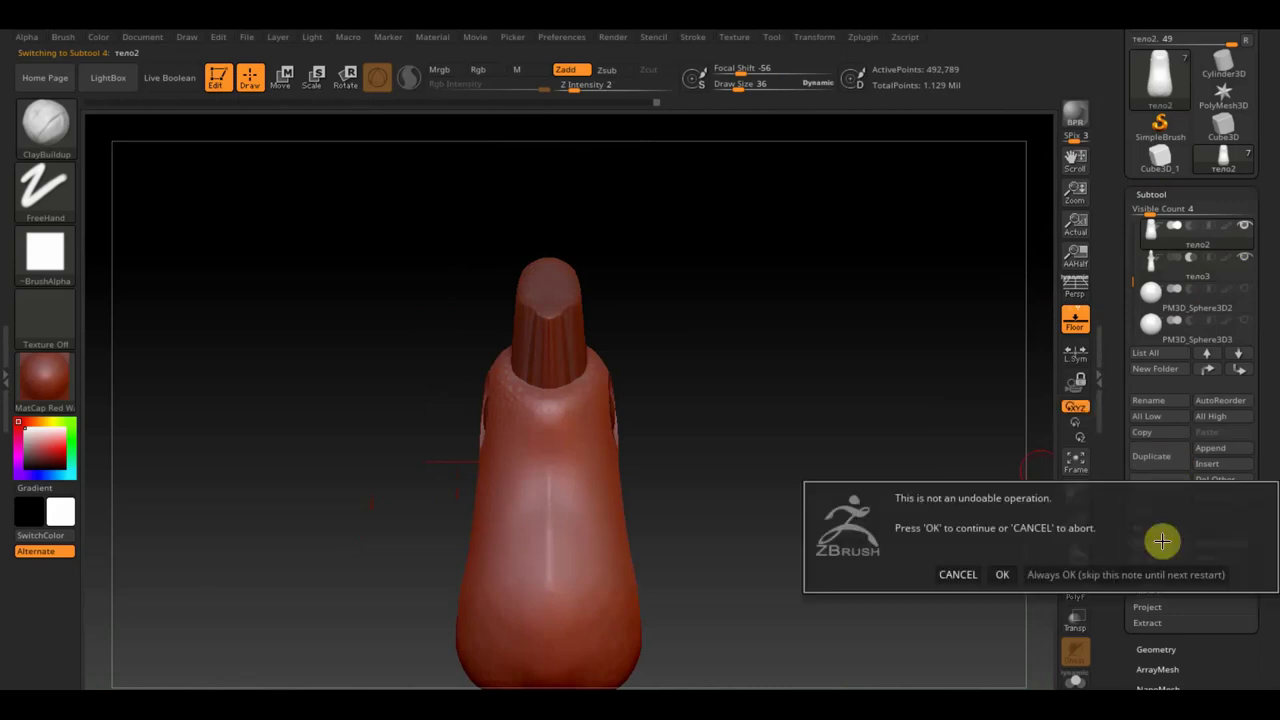
pyautogui.click(1002, 575)
pyautogui.moveTo(768, 302)
pyautogui.keyDown('ctrl'); pyautogui.mouseDown()
pyautogui.moveTo(893, 528)
pyautogui.moveTo(484, 401)
pyautogui.mouseUp(); pyautogui.keyUp('ctrl')
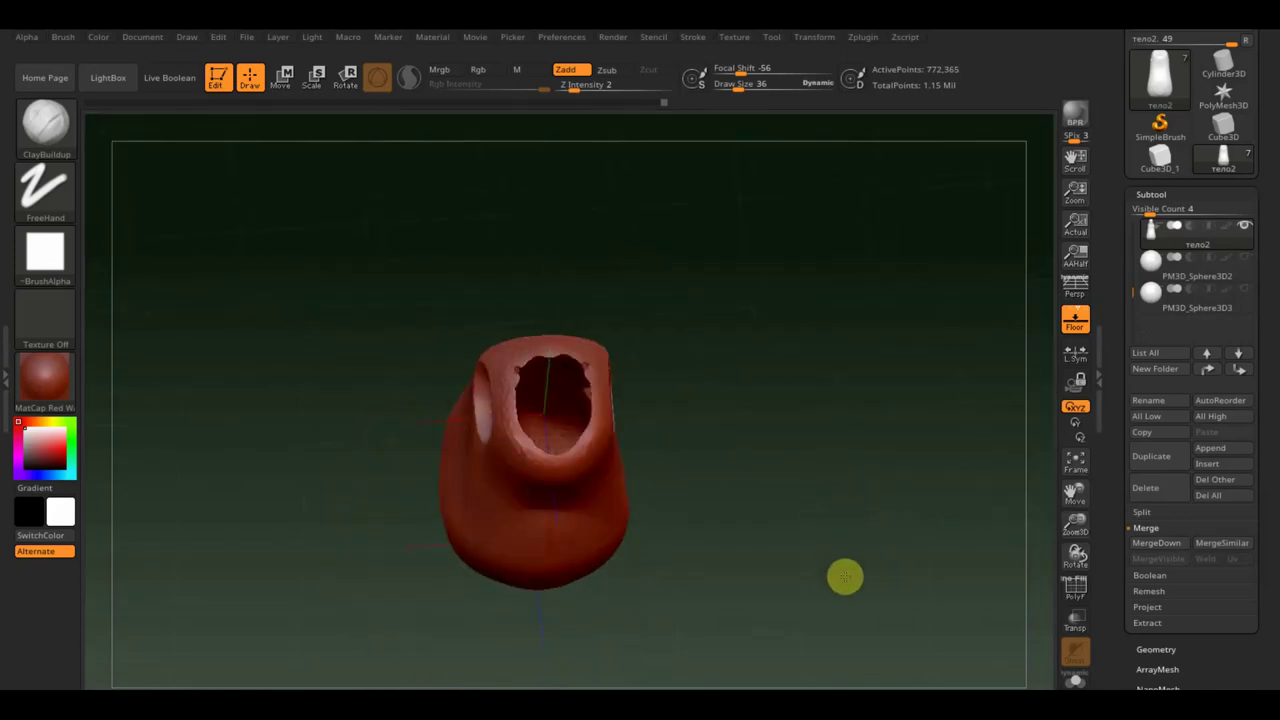
pyautogui.moveTo(906, 446); pyautogui.dragTo(806, 429)
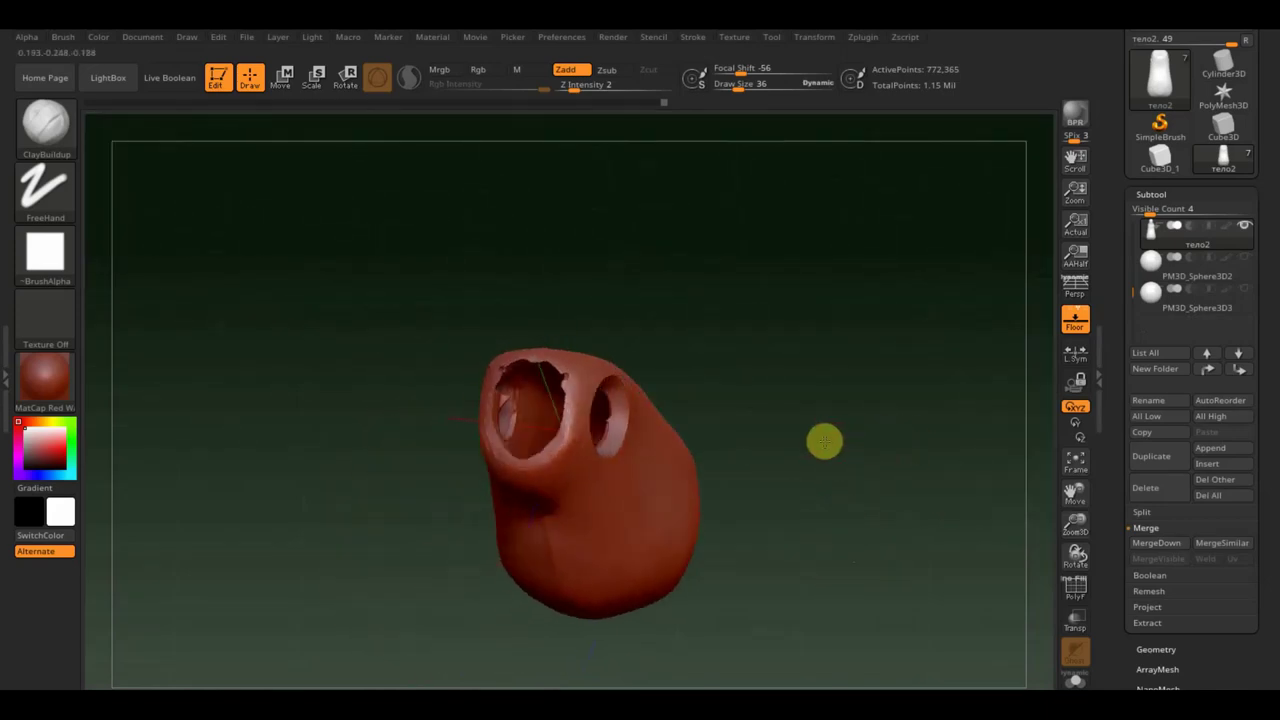
pyautogui.press('shift')
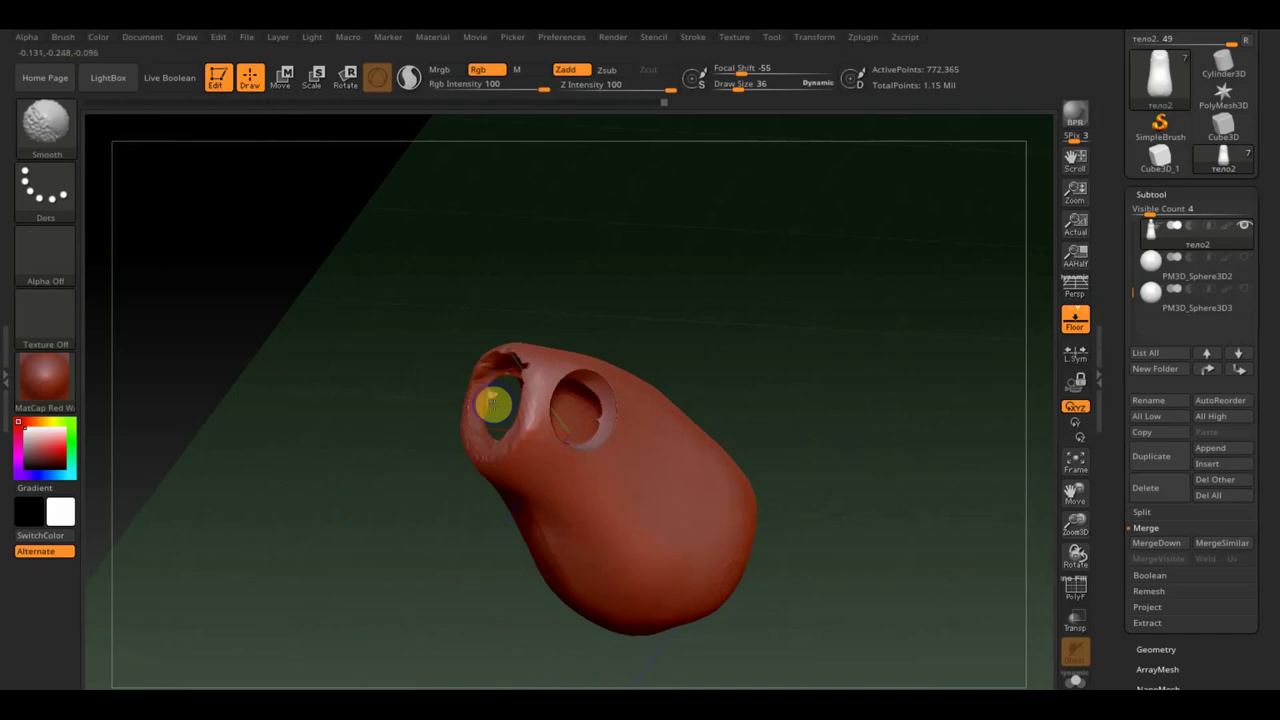
pyautogui.moveTo(481, 372)
pyautogui.mouseDown()
pyautogui.moveTo(691, 343)
pyautogui.moveTo(754, 289)
pyautogui.moveTo(726, 372)
pyautogui.moveTo(731, 360)
pyautogui.moveTo(751, 386)
pyautogui.moveTo(761, 477)
pyautogui.moveTo(669, 446)
pyautogui.moveTo(791, 603)
pyautogui.moveTo(841, 527)
pyautogui.moveTo(849, 486)
pyautogui.moveTo(820, 463)
pyautogui.mouseUp()
pyautogui.moveTo(800, 574)
pyautogui.mouseDown()
pyautogui.moveTo(778, 601)
pyautogui.moveTo(757, 531)
pyautogui.mouseUp()
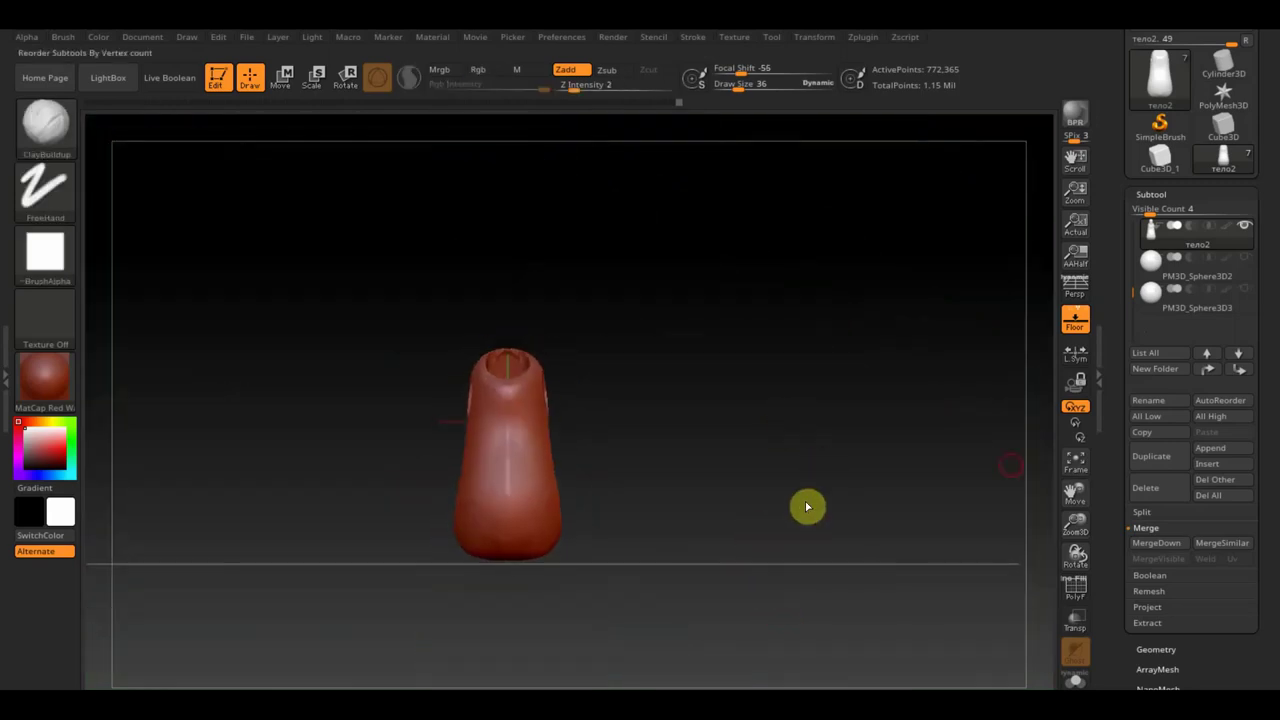
pyautogui.moveTo(1197, 265)
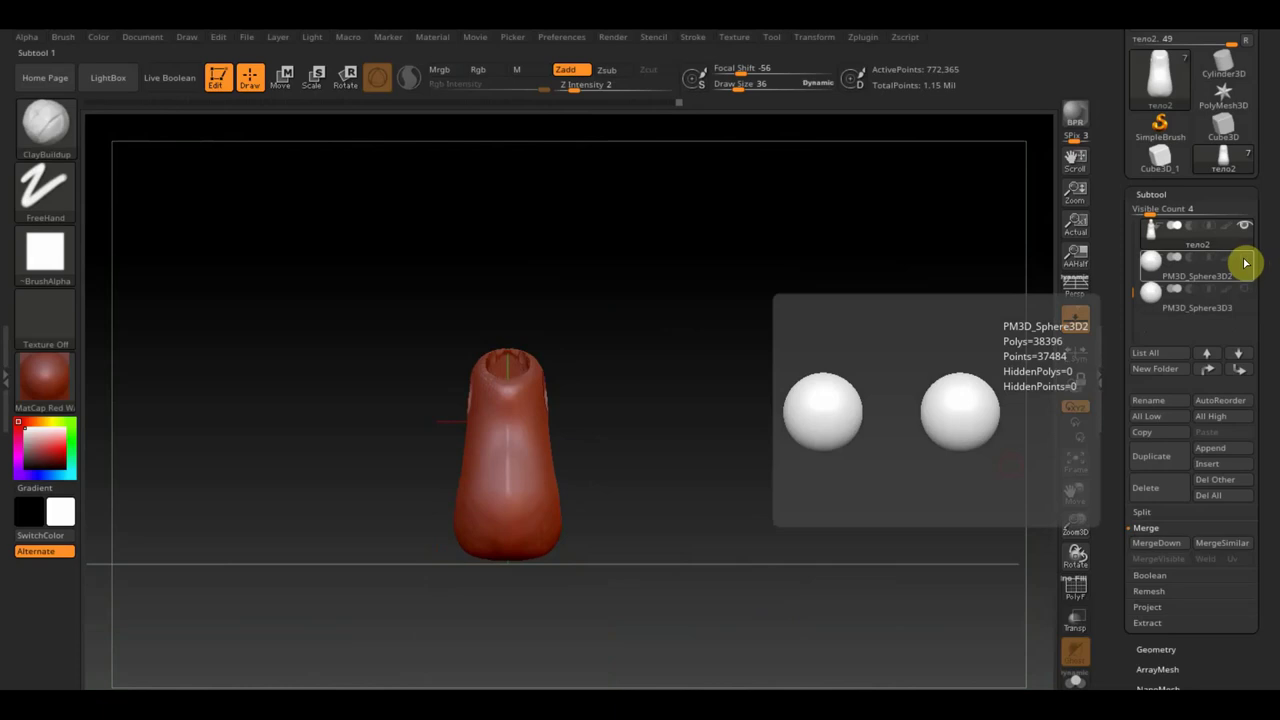
# Pick the рука 2 arms subtool with N and move it down the list past the spheres
pyautogui.press('n')
pyautogui.press('n')
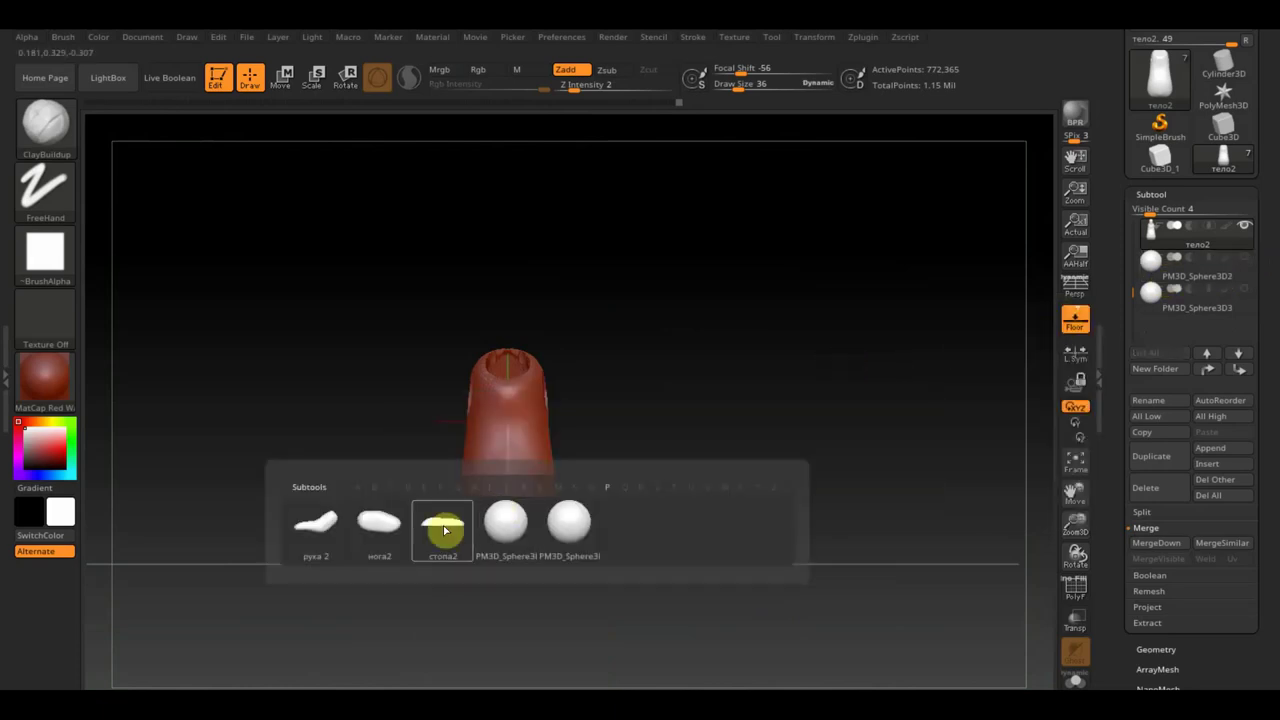
pyautogui.click(323, 528)
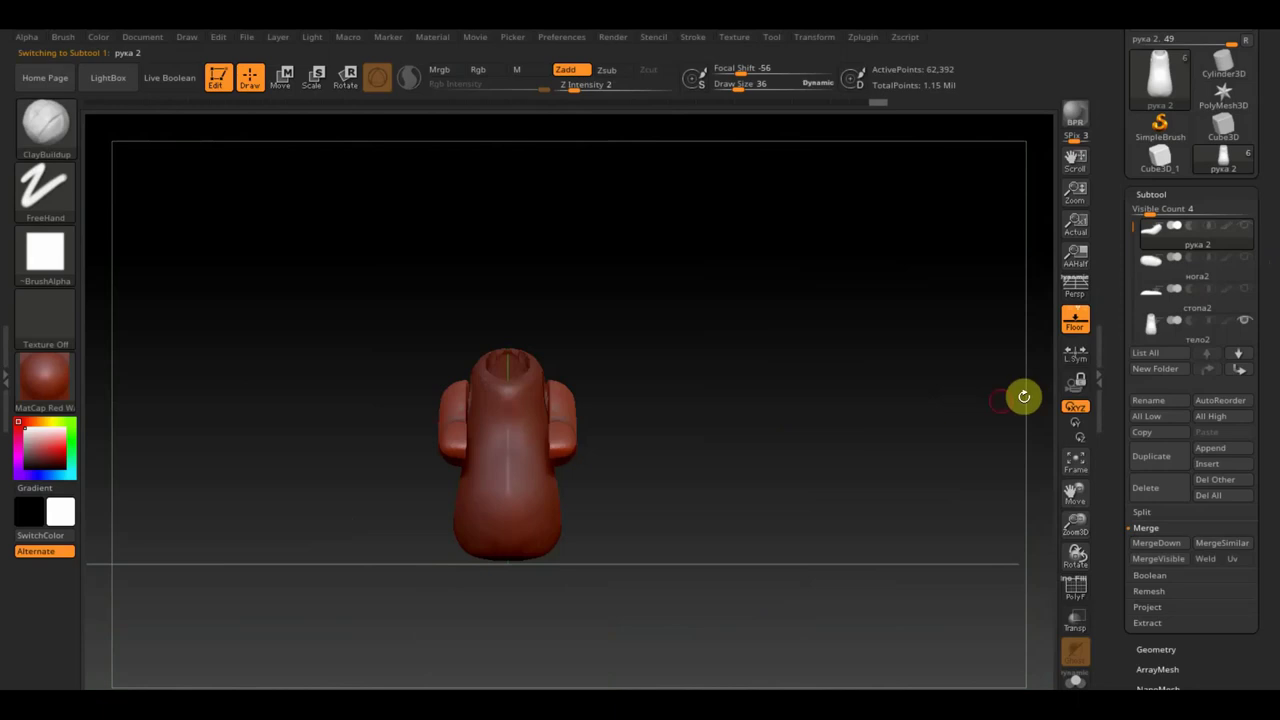
pyautogui.click(1242, 370)
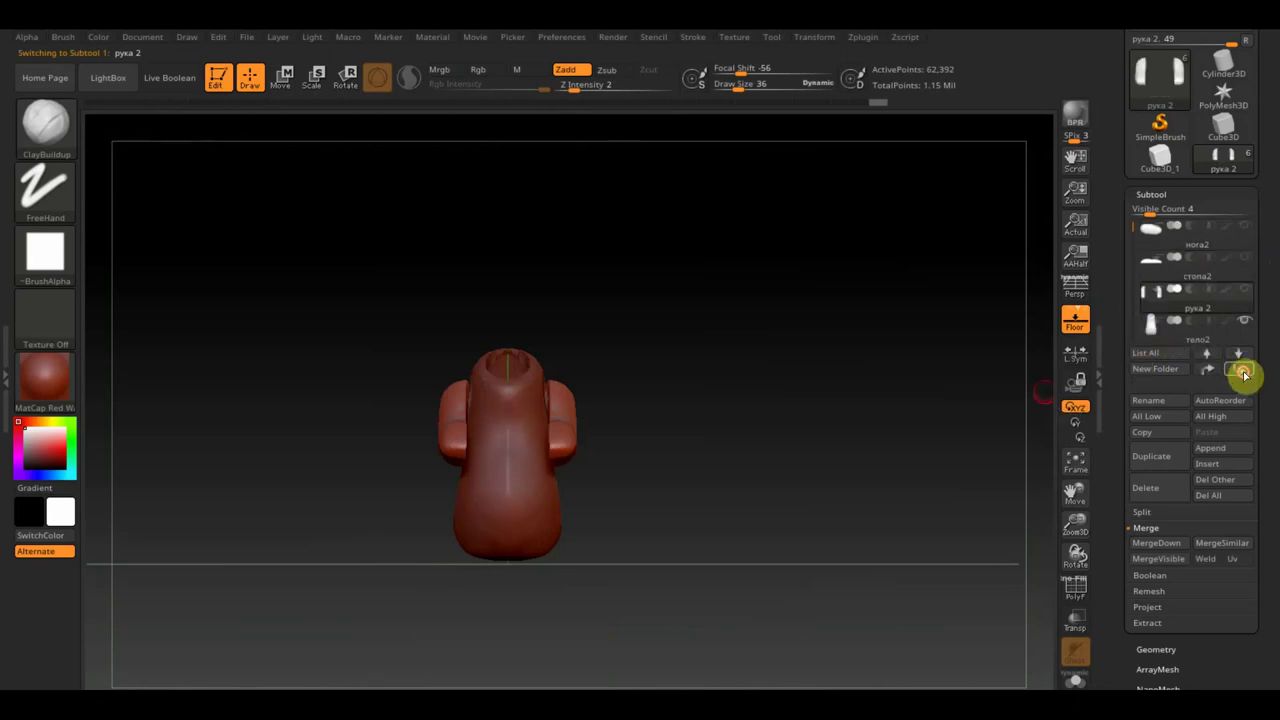
pyautogui.click(1242, 370)
pyautogui.click(1243, 372)
pyautogui.click(1244, 375)
pyautogui.click(1244, 375)
# Move рука 2 back above PM3D_Sphere3D3, select that sphere, and make the arms visible
pyautogui.click(1222, 366)
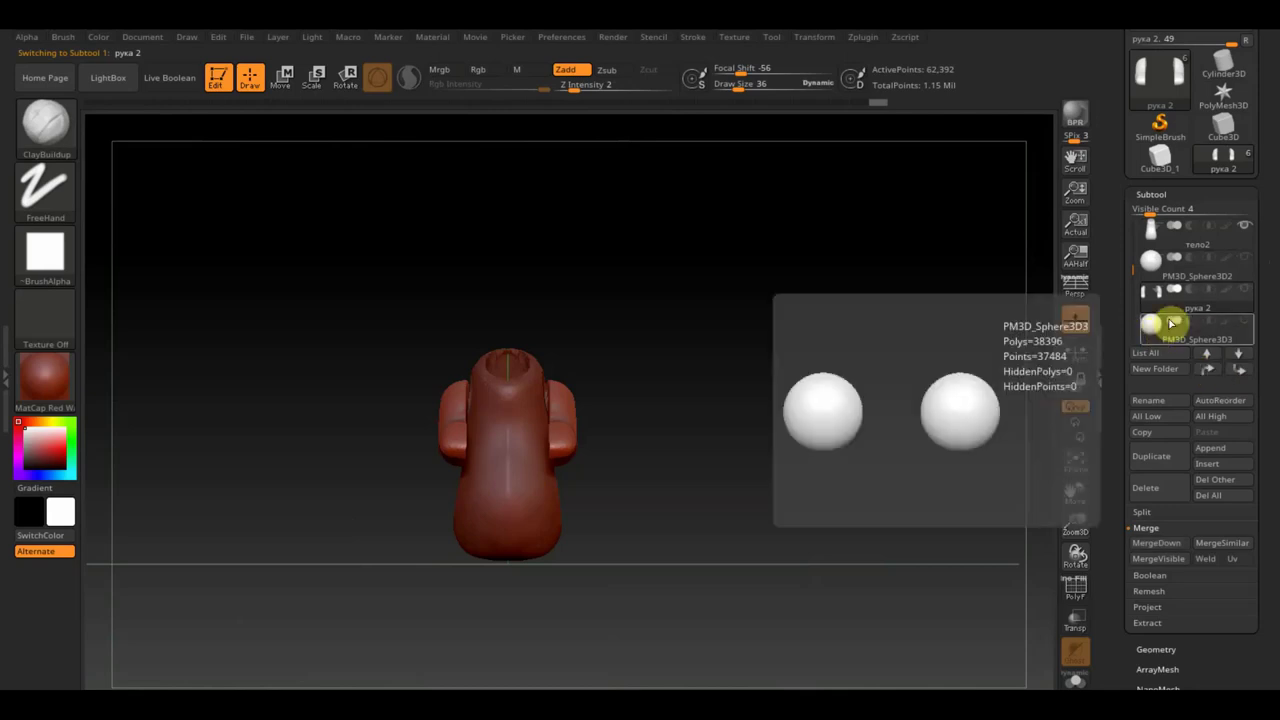
pyautogui.click(1157, 330)
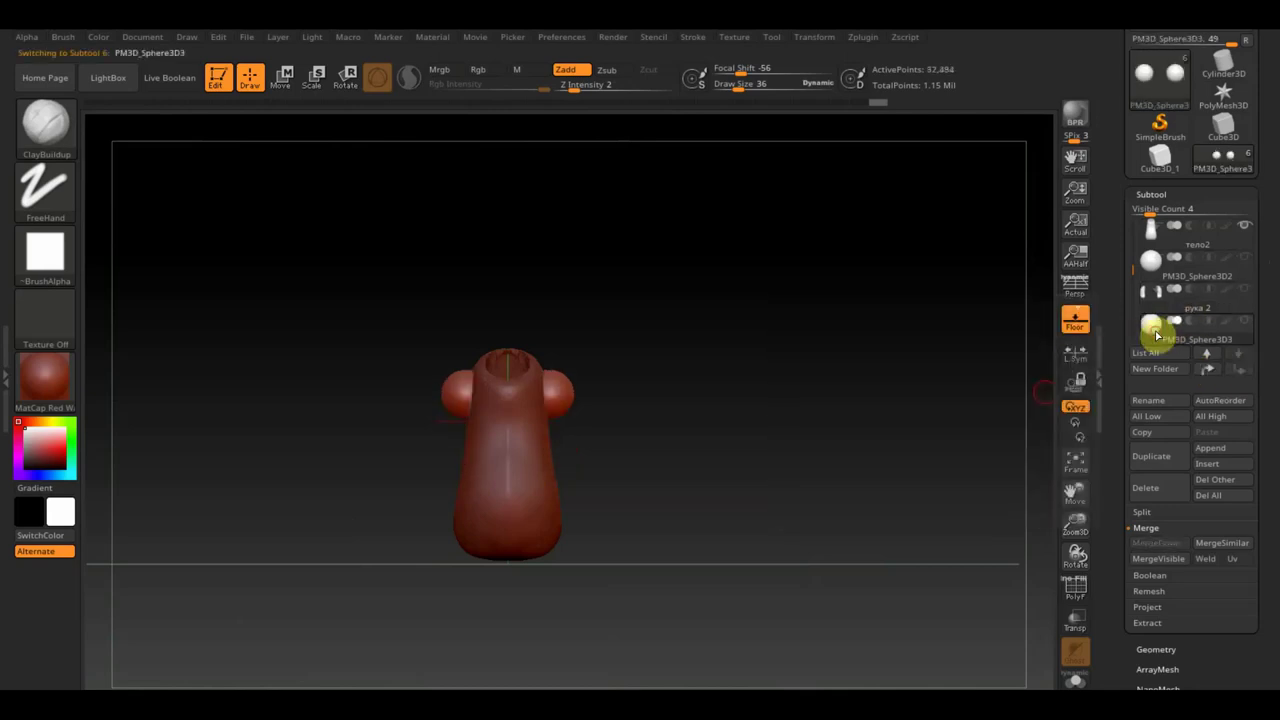
pyautogui.click(1245, 291)
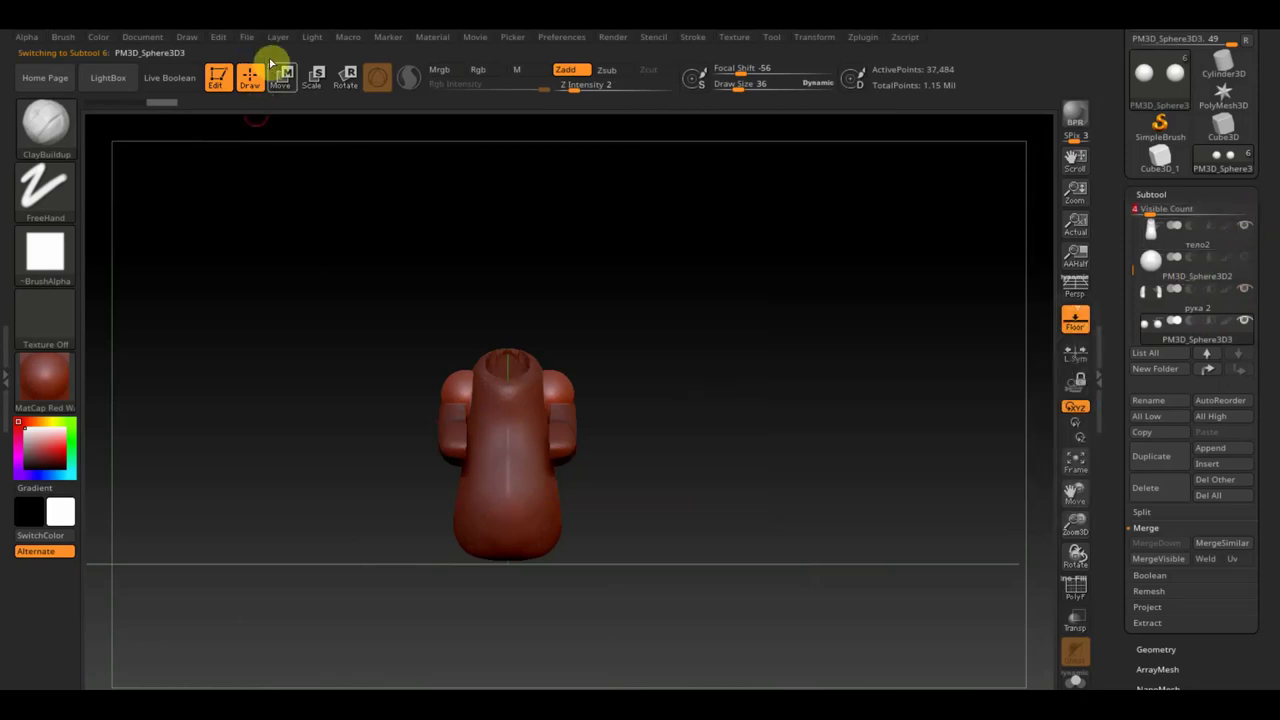
# Mask one sphere and move the other left against the body's side
pyautogui.click(284, 84)
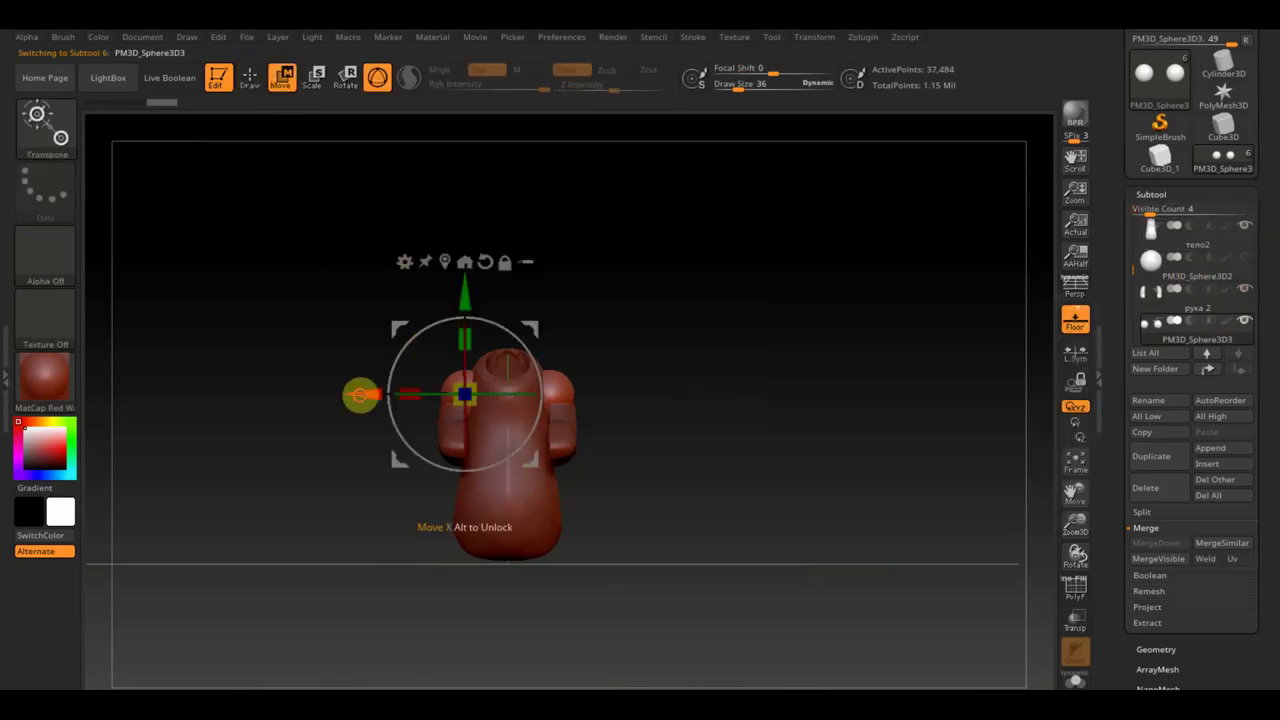
pyautogui.moveTo(358, 394); pyautogui.dragTo(352, 402)
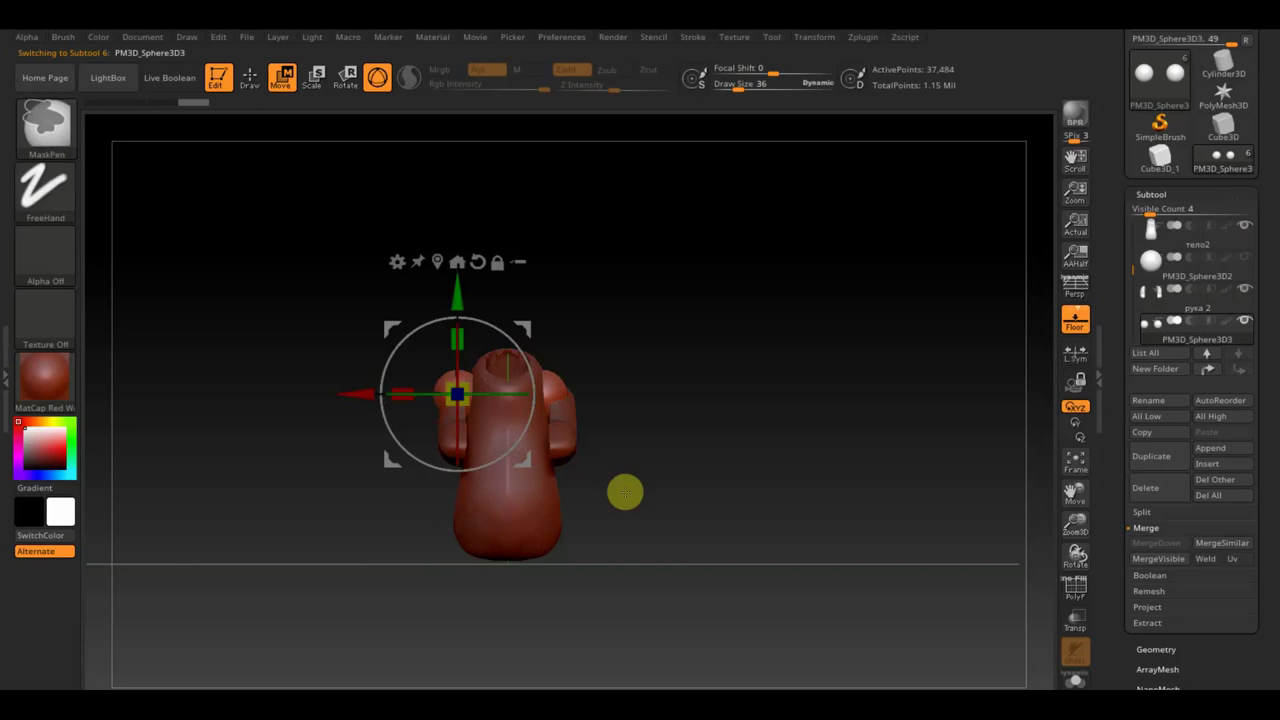
pyautogui.keyDown('ctrl'); pyautogui.moveTo(650, 487); pyautogui.dragTo(516, 331); pyautogui.keyUp('ctrl')
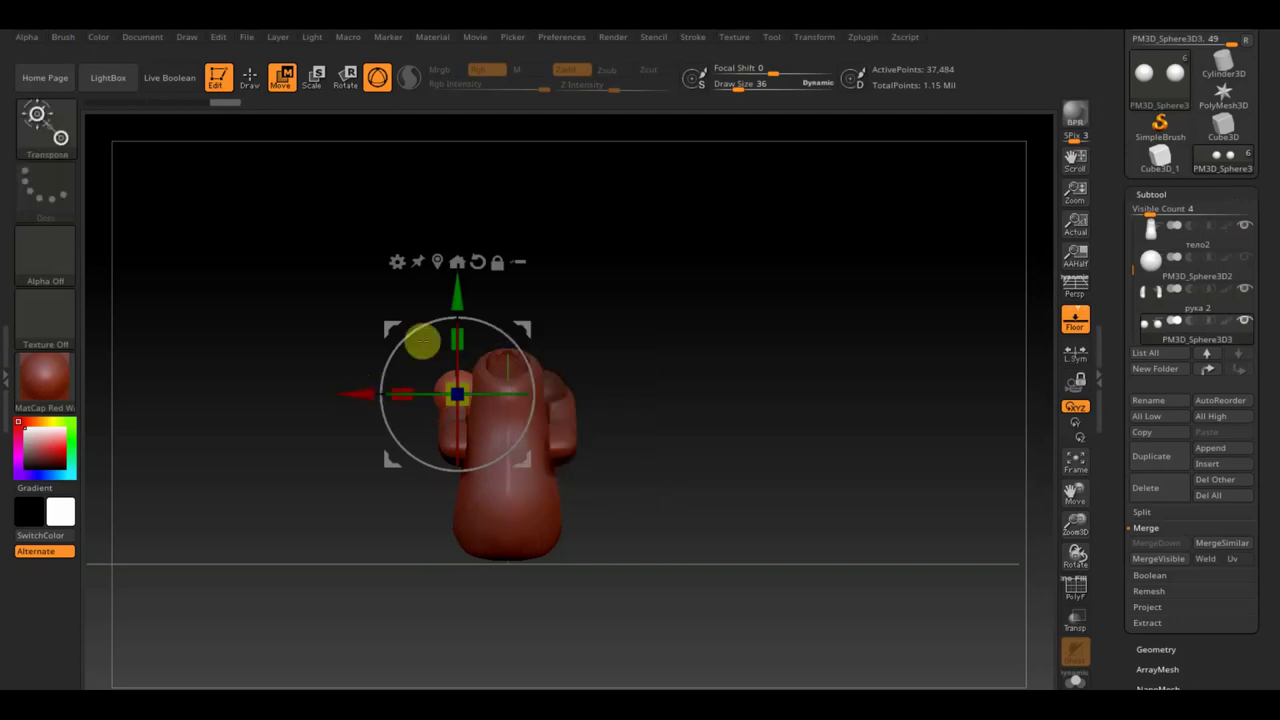
pyautogui.moveTo(378, 392); pyautogui.dragTo(330, 390)
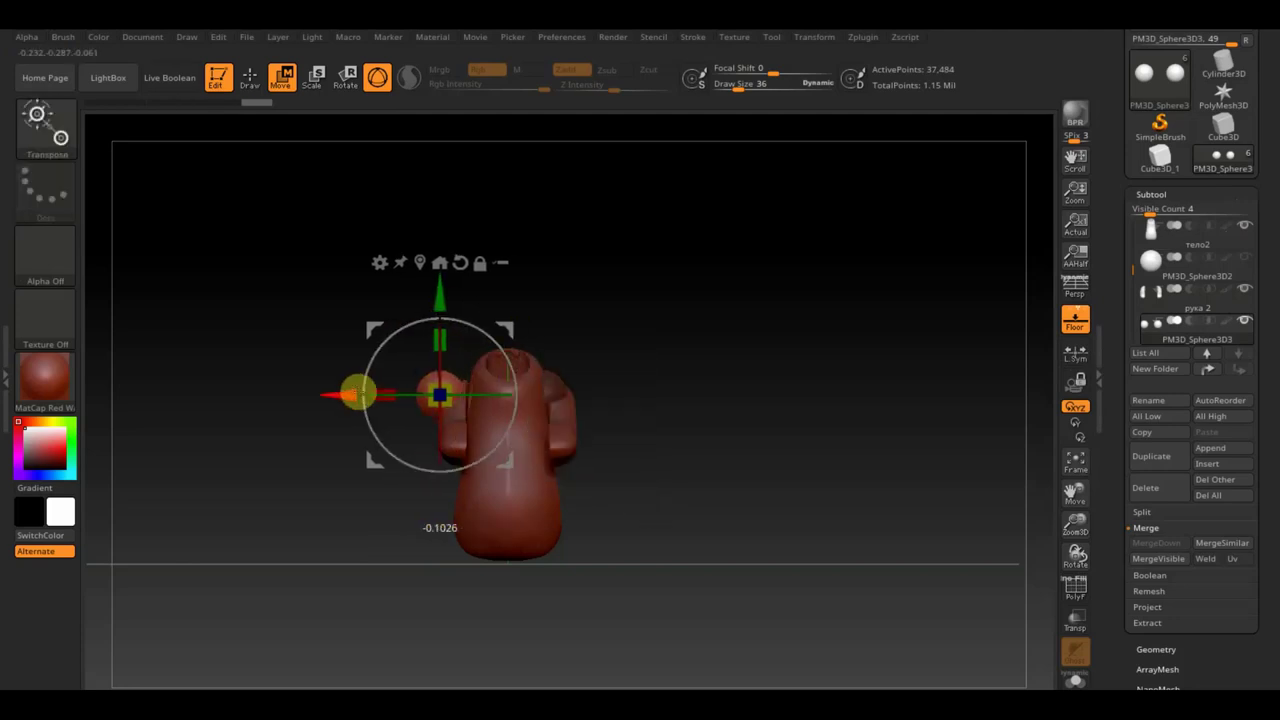
pyautogui.moveTo(419, 298); pyautogui.dragTo(419, 312)
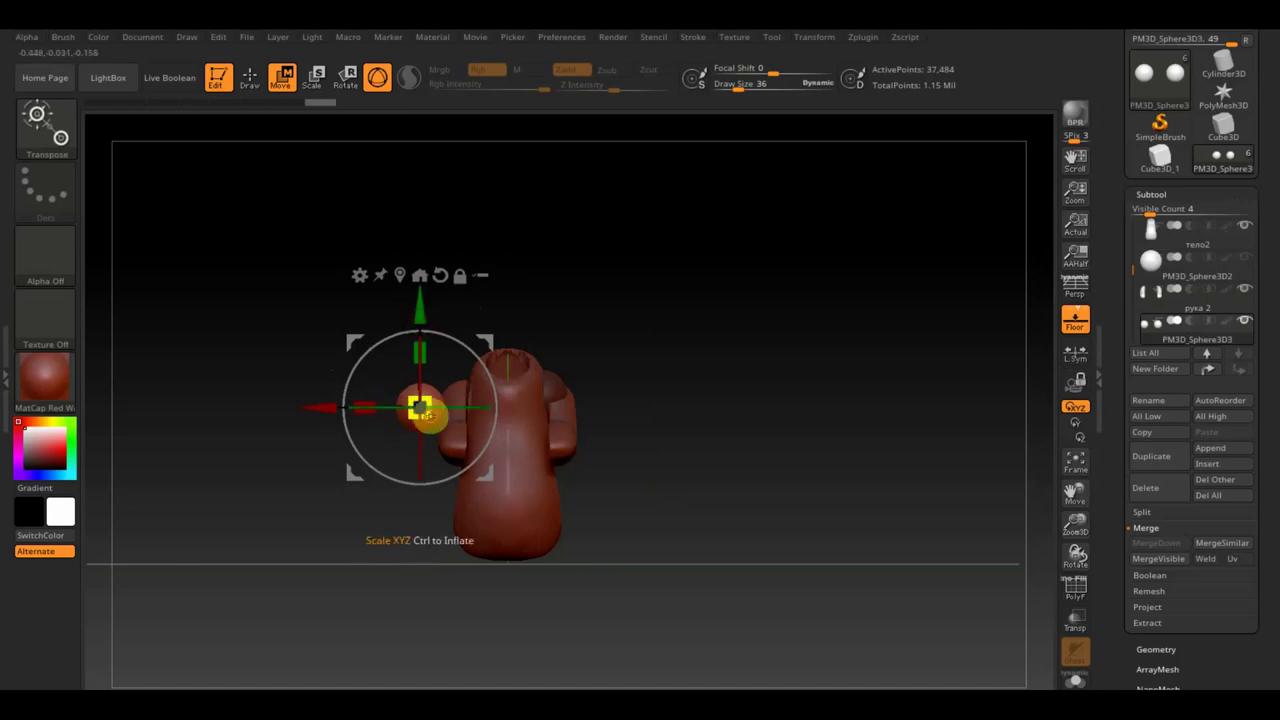
pyautogui.moveTo(420, 320); pyautogui.dragTo(420, 317)
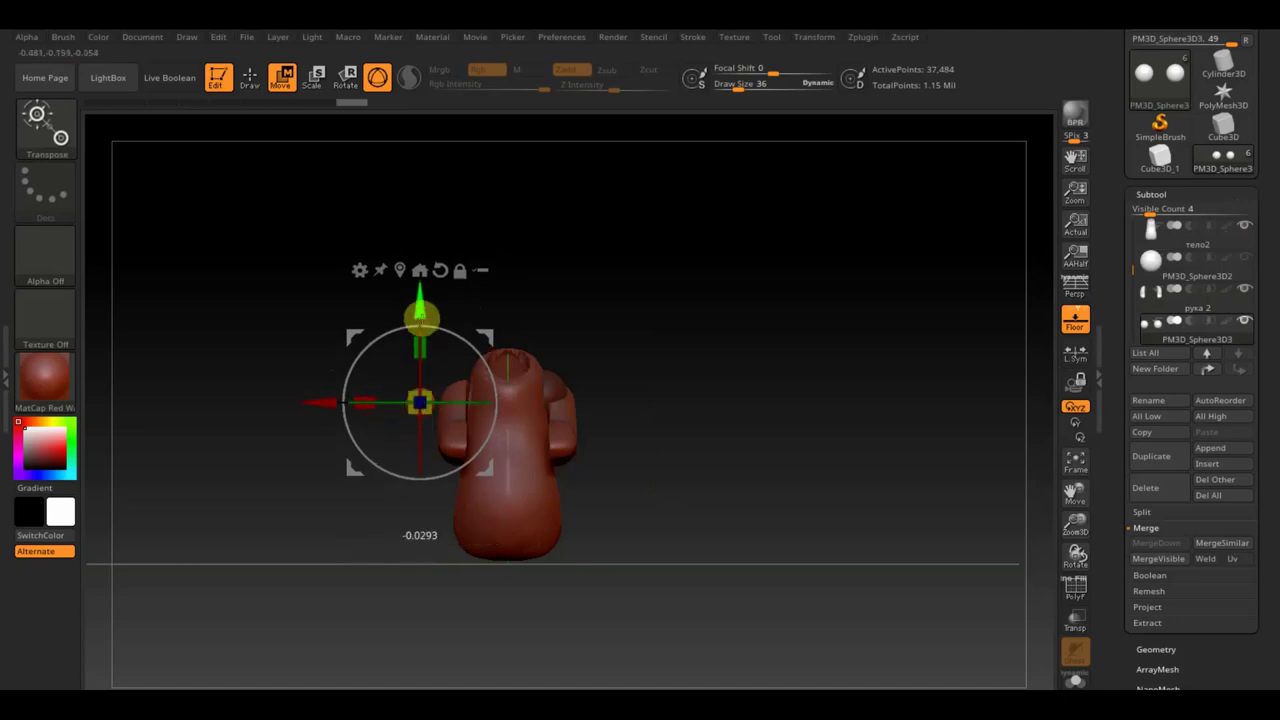
pyautogui.moveTo(343, 409); pyautogui.dragTo(330, 405)
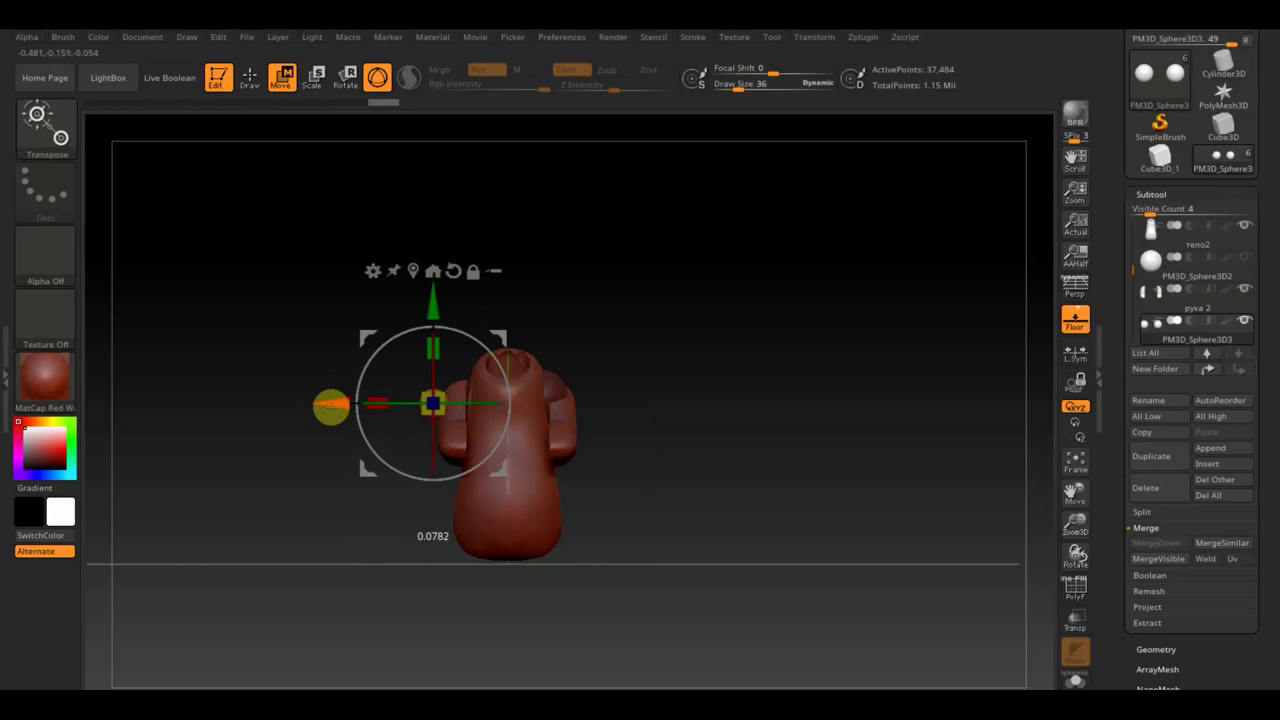
# Fine-tune the sphere's position from side and front views, then expand Tool > Geometry
pyautogui.moveTo(709, 460)
pyautogui.mouseDown()
pyautogui.moveTo(643, 474)
pyautogui.moveTo(760, 471)
pyautogui.moveTo(747, 490)
pyautogui.moveTo(797, 557)
pyautogui.mouseUp()
pyautogui.moveTo(517, 349); pyautogui.dragTo(455, 348)
pyautogui.moveTo(757, 353)
pyautogui.mouseDown()
pyautogui.moveTo(729, 363)
pyautogui.moveTo(729, 351)
pyautogui.mouseUp()
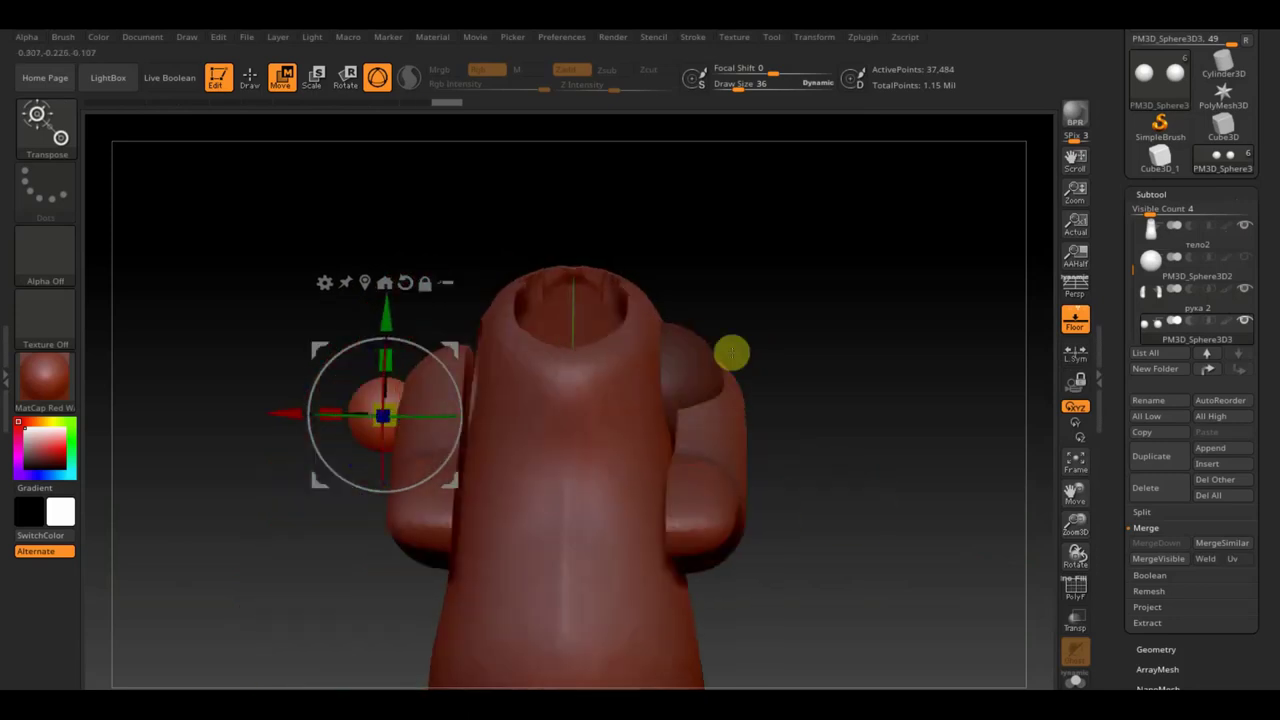
pyautogui.moveTo(286, 420)
pyautogui.mouseDown()
pyautogui.moveTo(274, 417)
pyautogui.moveTo(286, 420)
pyautogui.mouseUp()
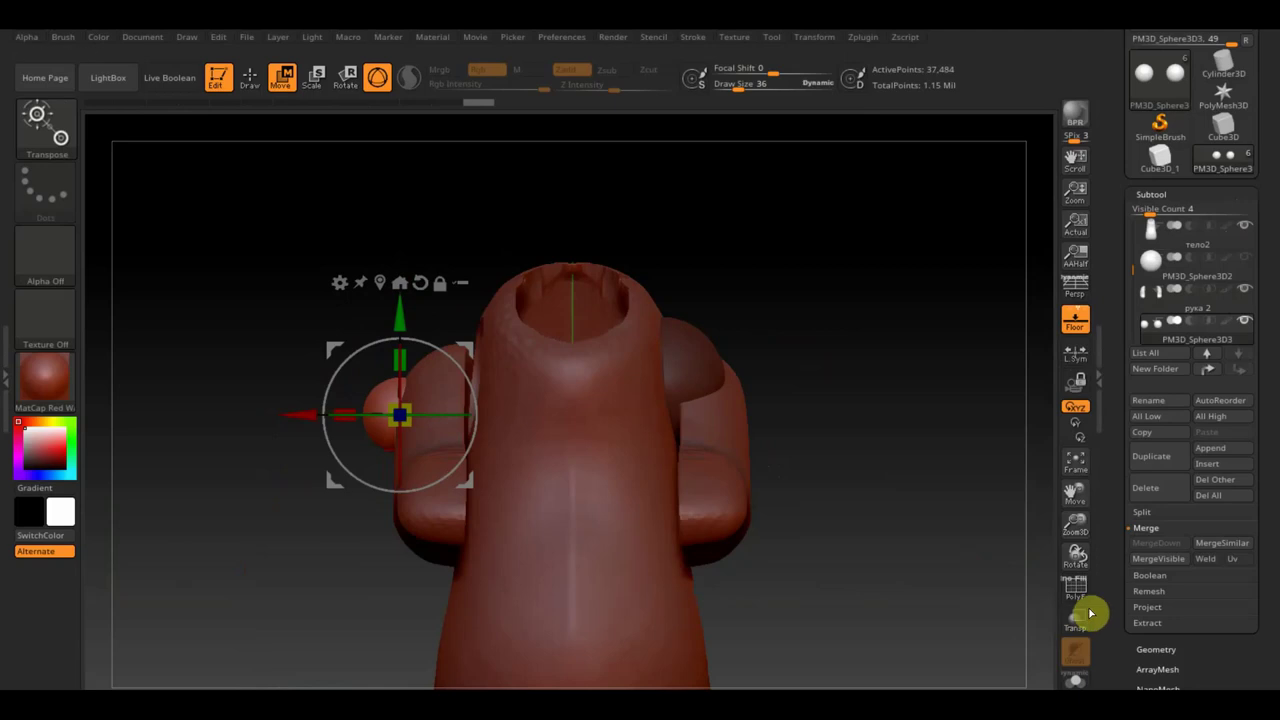
pyautogui.click(1157, 646)
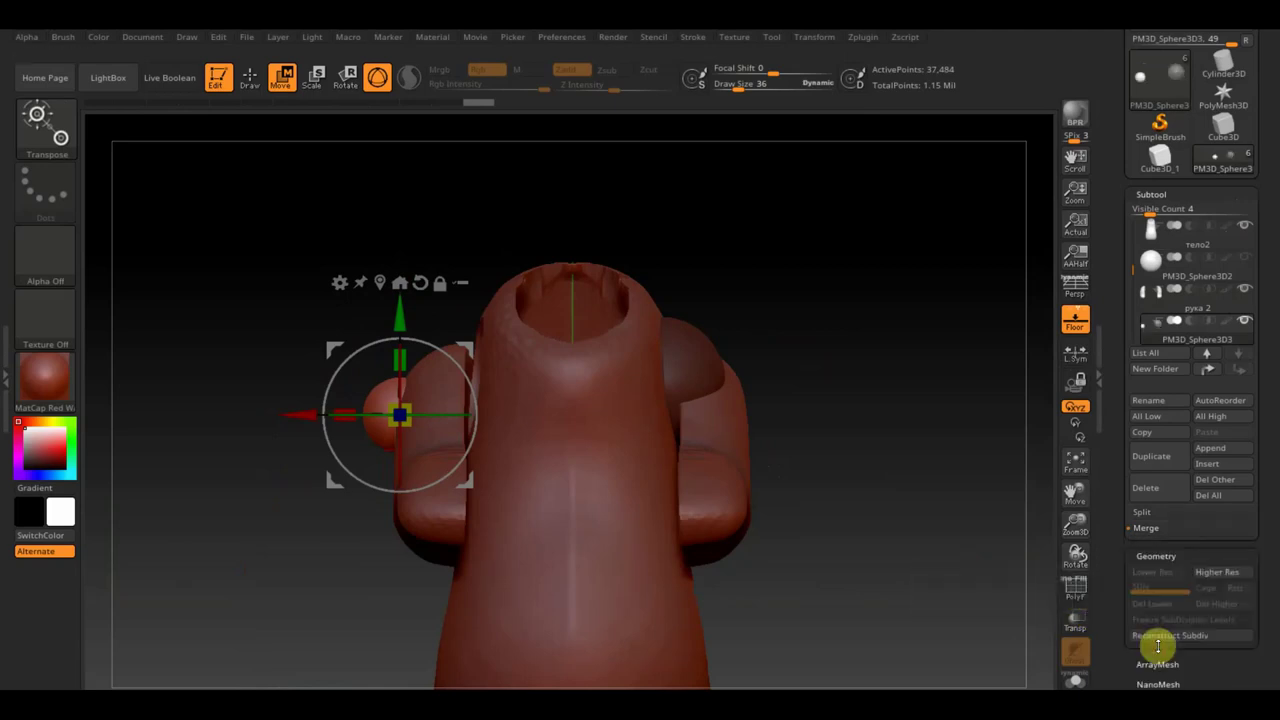
# Mirror and weld the shoulder sphere onto the opposite side of the body
pyautogui.click(1175, 580)
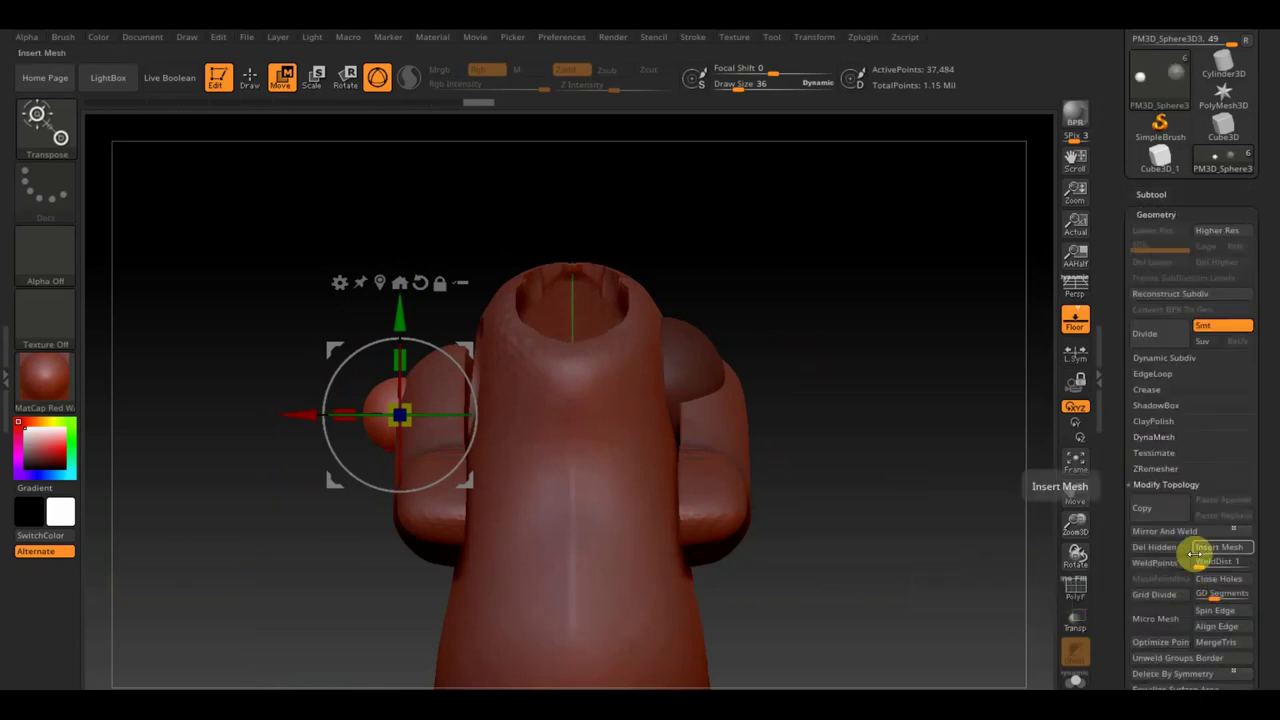
pyautogui.click(1195, 531)
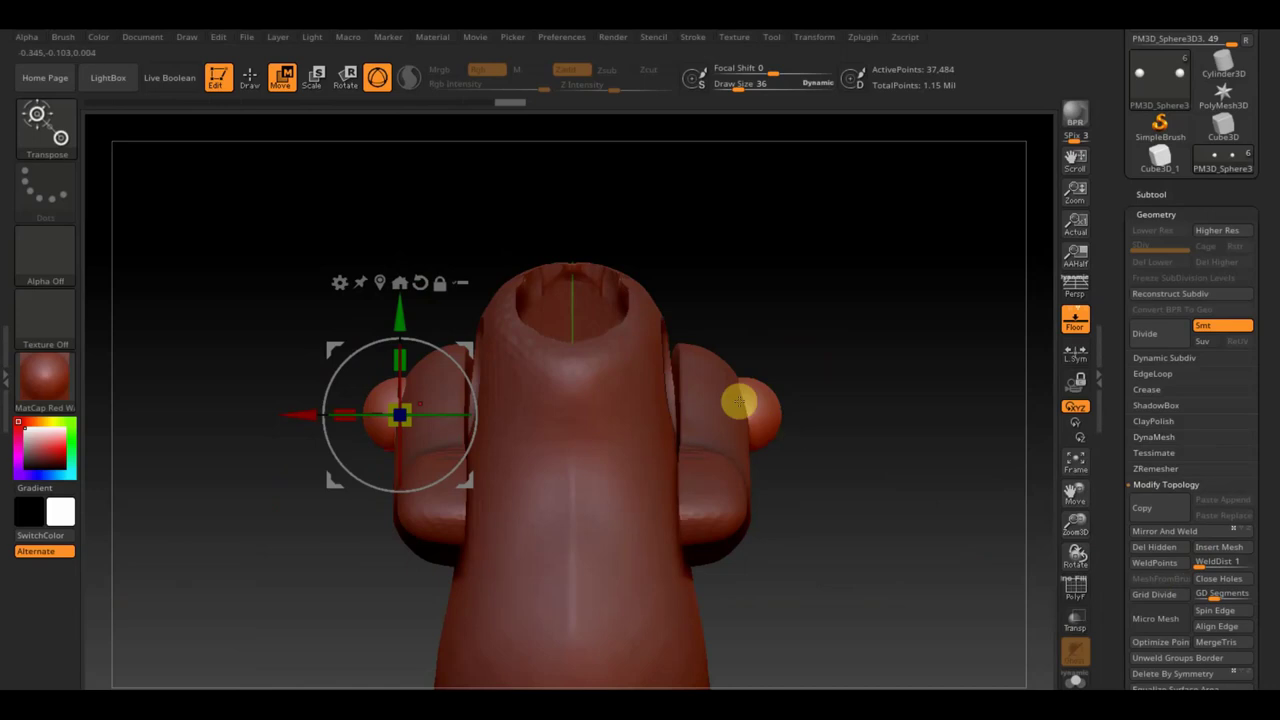
pyautogui.moveTo(775, 421)
pyautogui.mouseDown()
pyautogui.moveTo(857, 466)
pyautogui.moveTo(757, 478)
pyautogui.moveTo(811, 557)
pyautogui.mouseUp()
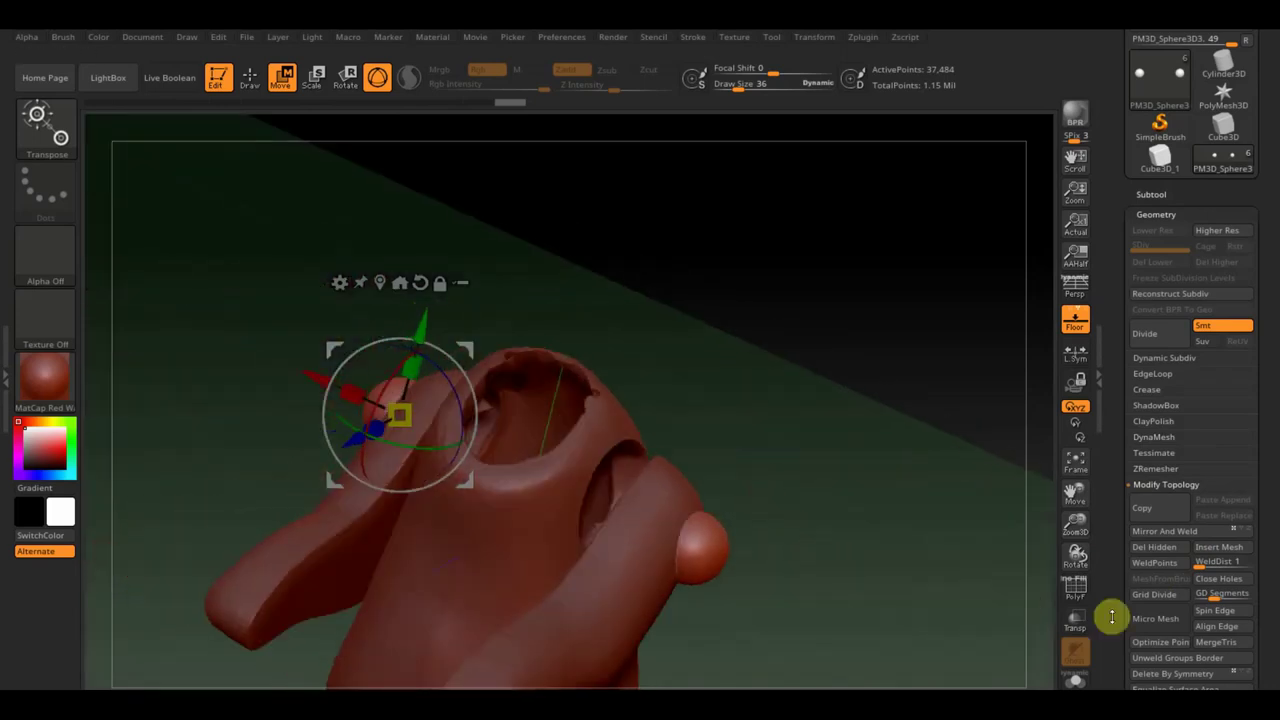
# Make the model transparent and line a side view up with the toy reference photo
pyautogui.click(1075, 620)
pyautogui.moveTo(1000, 600)
pyautogui.mouseDown()
pyautogui.moveTo(837, 549)
pyautogui.moveTo(832, 580)
pyautogui.mouseUp()
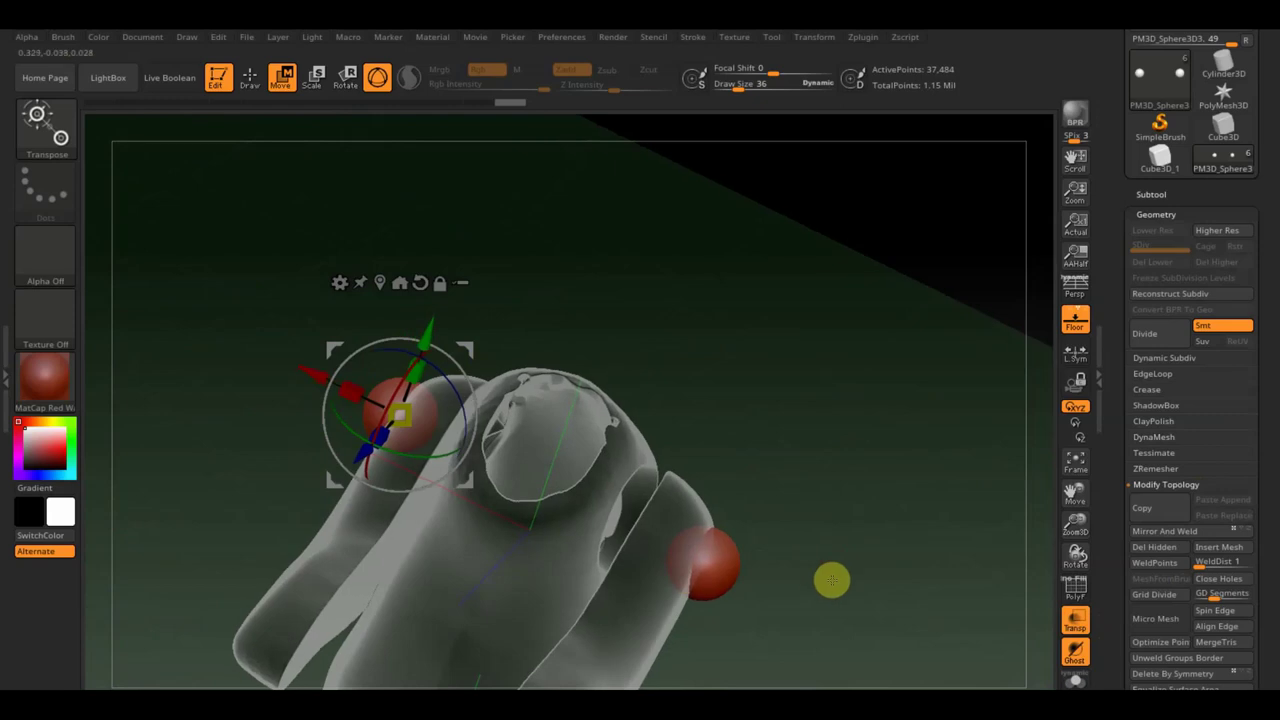
pyautogui.moveTo(700, 560)
pyautogui.mouseDown()
pyautogui.moveTo(731, 491)
pyautogui.moveTo(739, 512)
pyautogui.moveTo(849, 466)
pyautogui.moveTo(776, 435)
pyautogui.mouseUp()
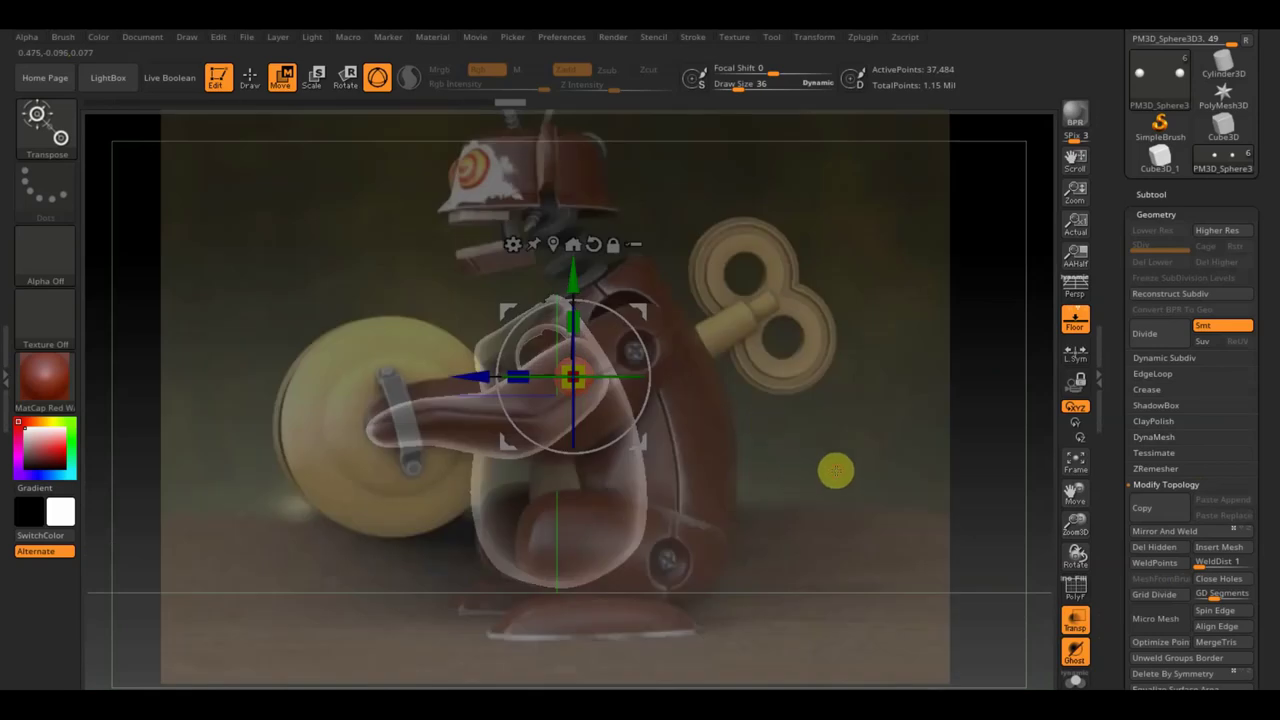
pyautogui.moveTo(836, 471)
pyautogui.mouseDown()
pyautogui.moveTo(851, 483)
pyautogui.moveTo(831, 489)
pyautogui.moveTo(908, 477)
pyautogui.mouseUp()
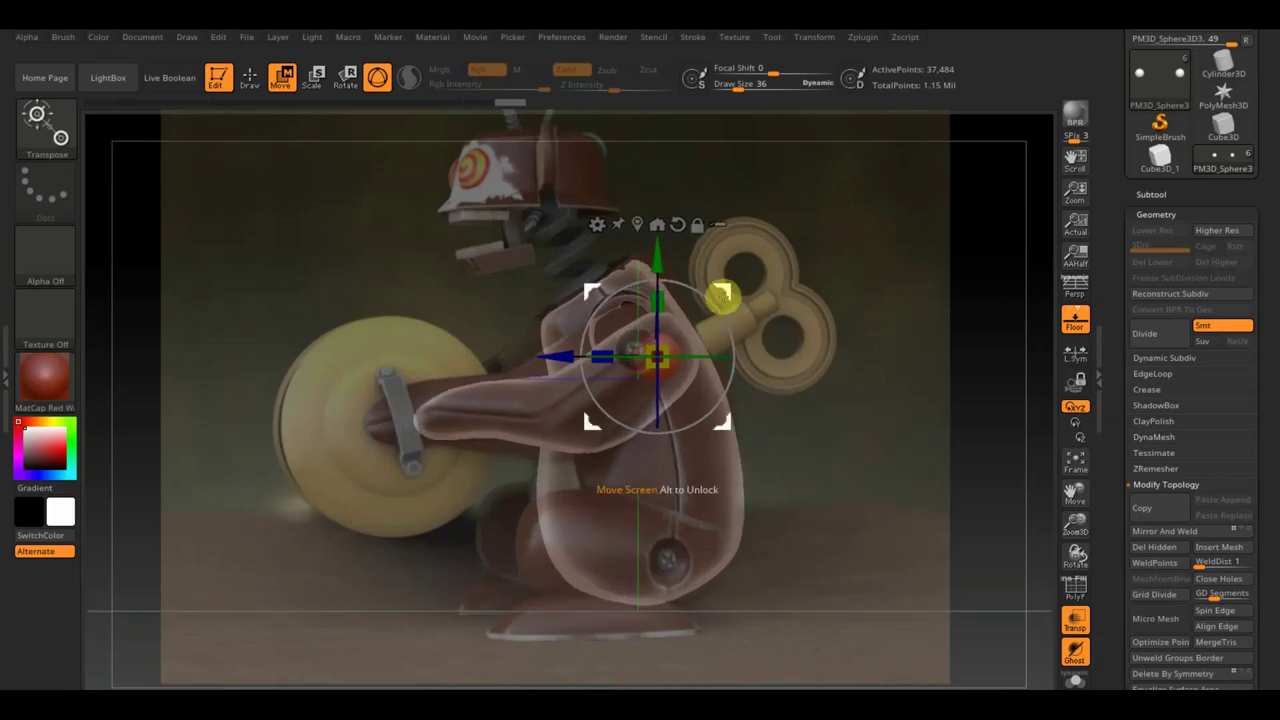
# Fine-tune the model's placement to match the reference photo
pyautogui.moveTo(729, 291); pyautogui.dragTo(717, 289)
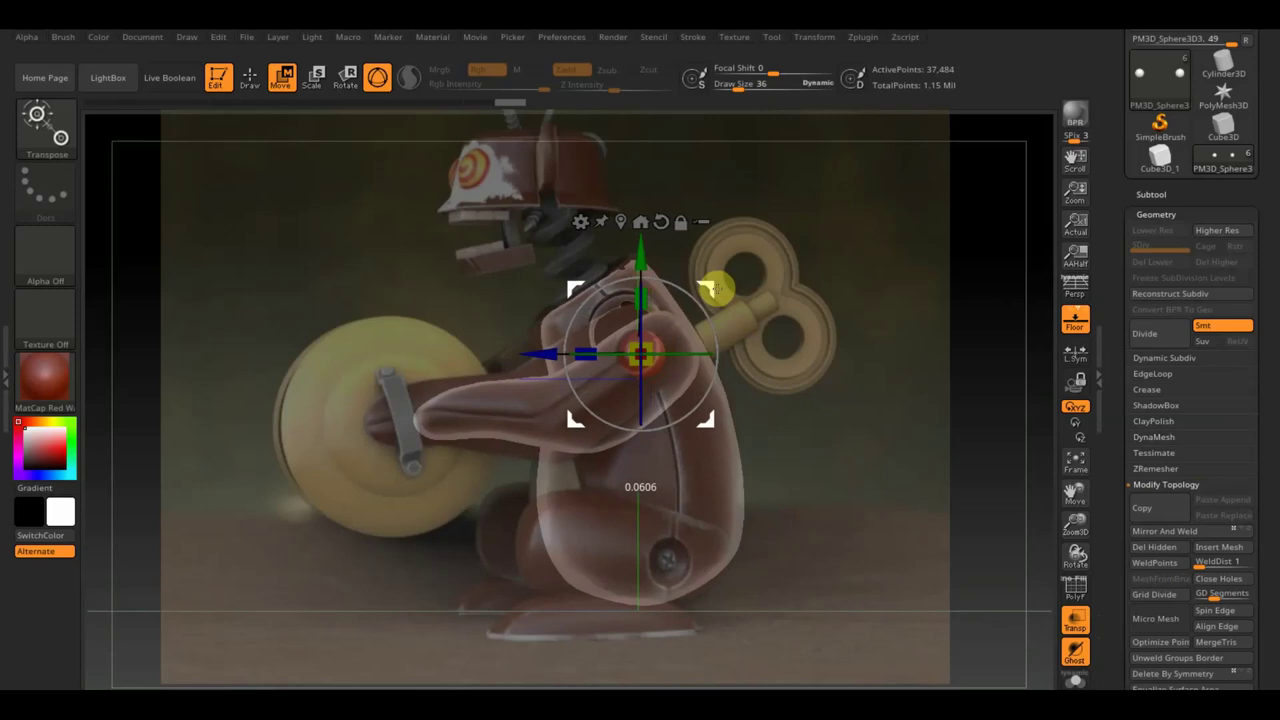
pyautogui.moveTo(854, 403); pyautogui.dragTo(891, 435)
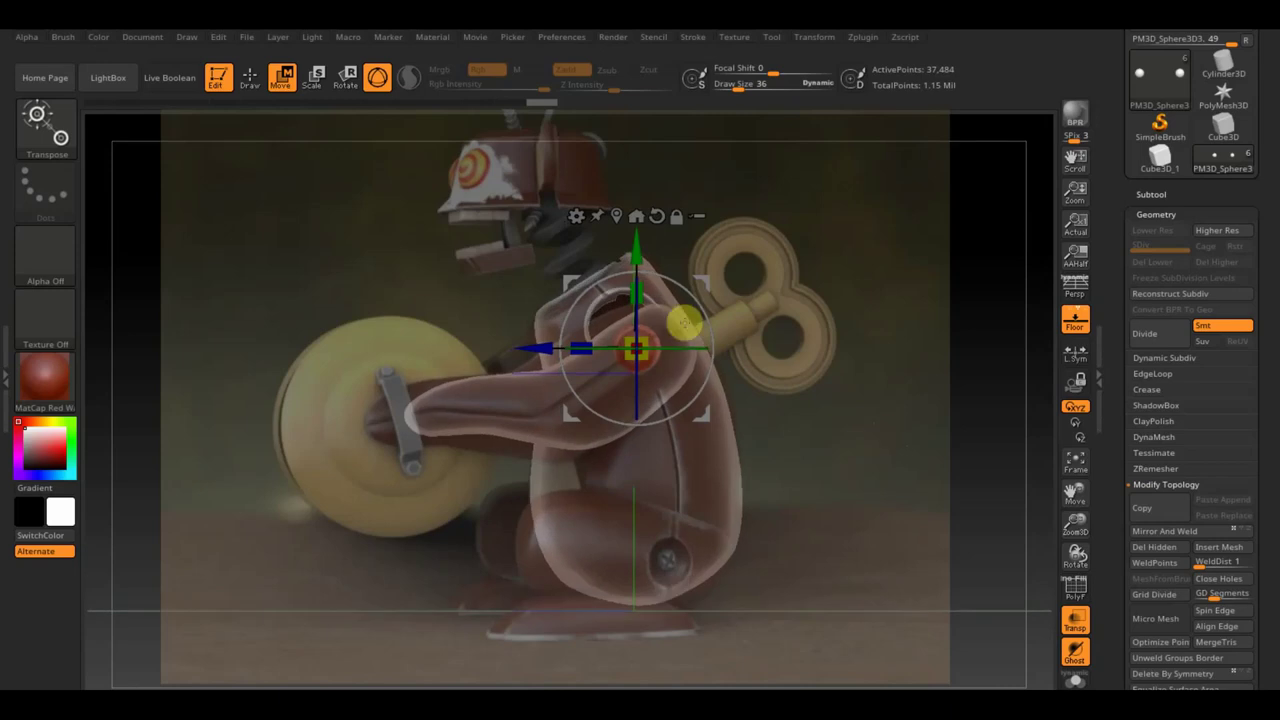
pyautogui.moveTo(703, 281); pyautogui.dragTo(705, 287)
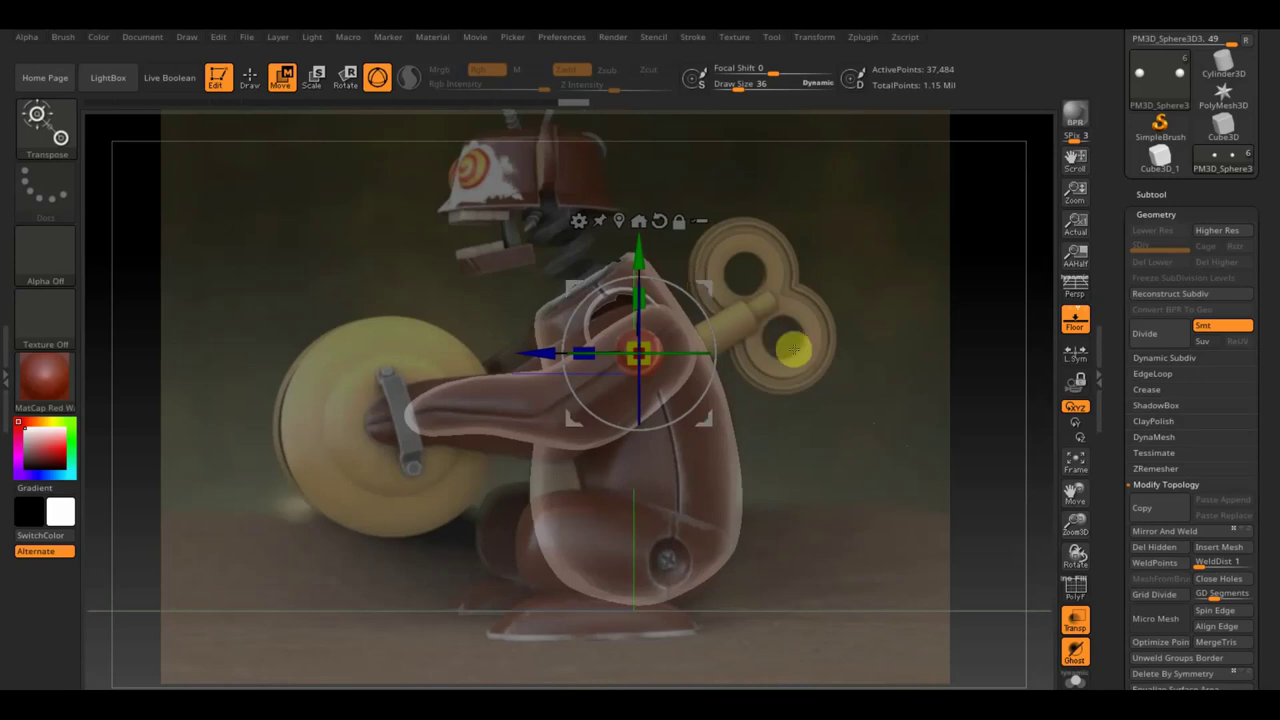
# Select рука 2 in the subtool list and start MergeDown of the sphere into it
pyautogui.click(1151, 194)
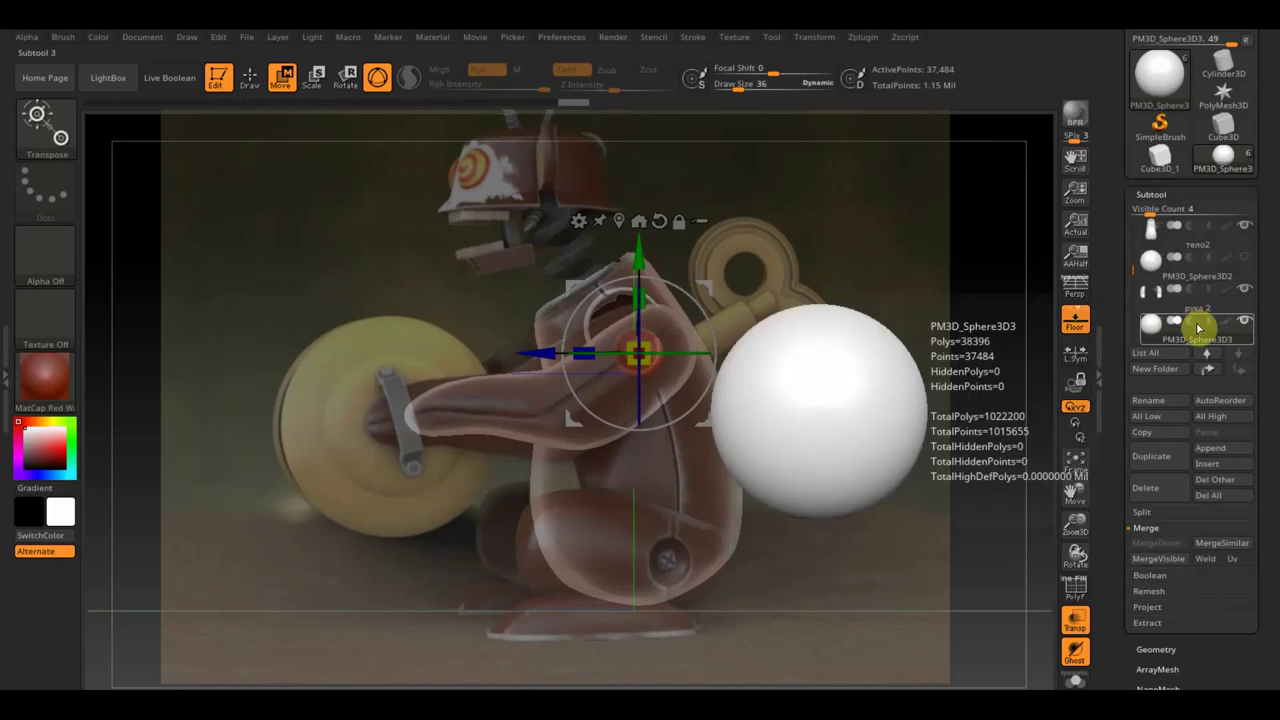
pyautogui.click(1165, 302)
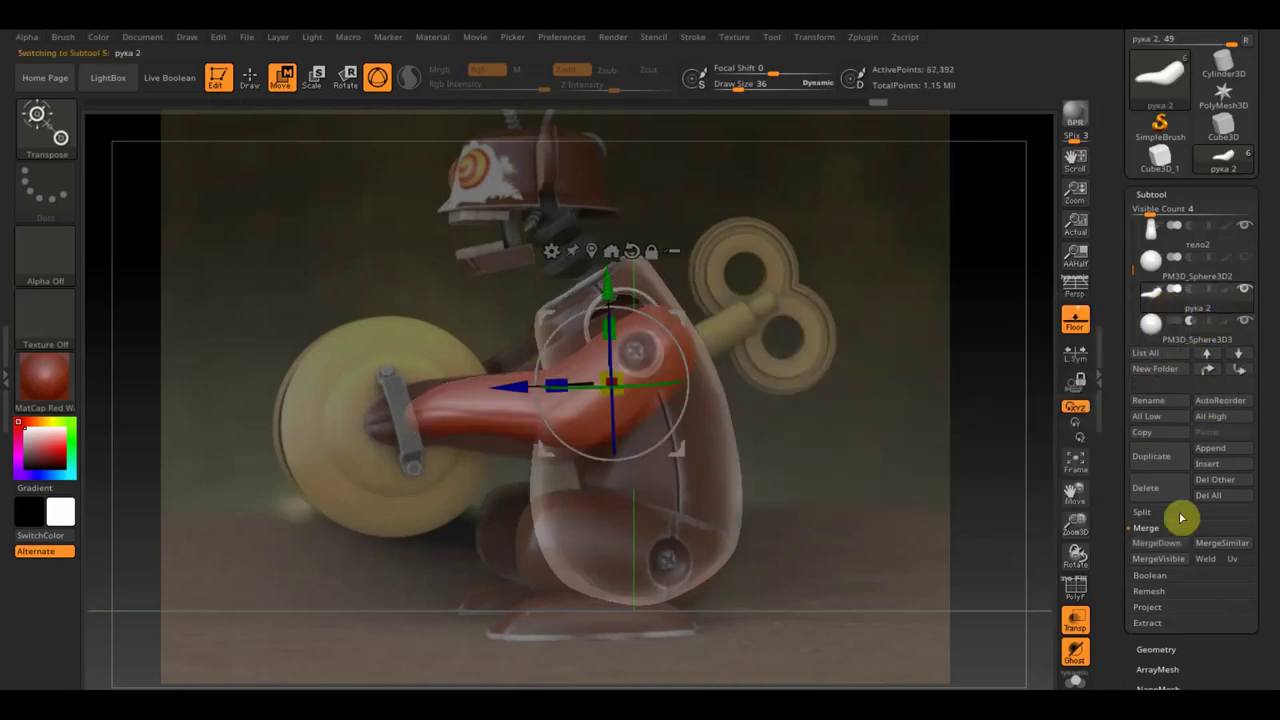
pyautogui.click(1160, 542)
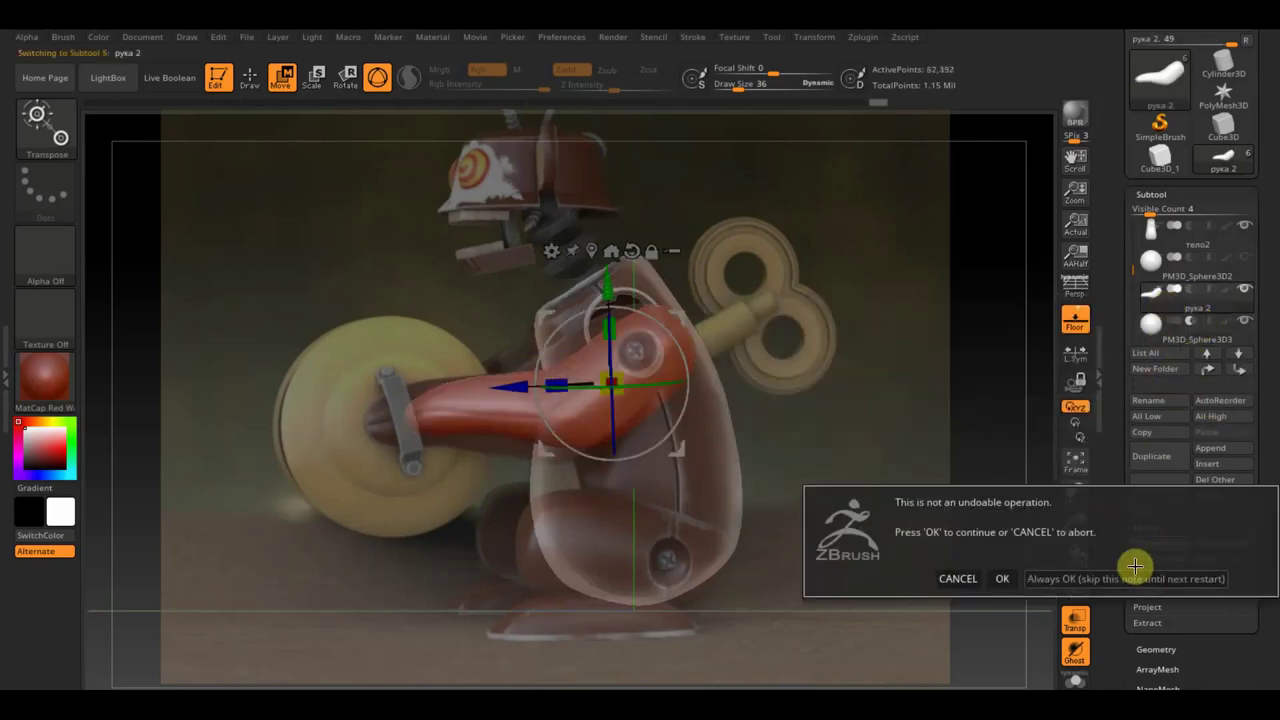
# Confirm merging PM3D_Sphere3D3 into рука 2, turn to a front view, and expand Geometry
pyautogui.click(997, 580)
pyautogui.keyDown('ctrl'); pyautogui.moveTo(943, 307); pyautogui.dragTo(977, 370); pyautogui.keyUp('ctrl')
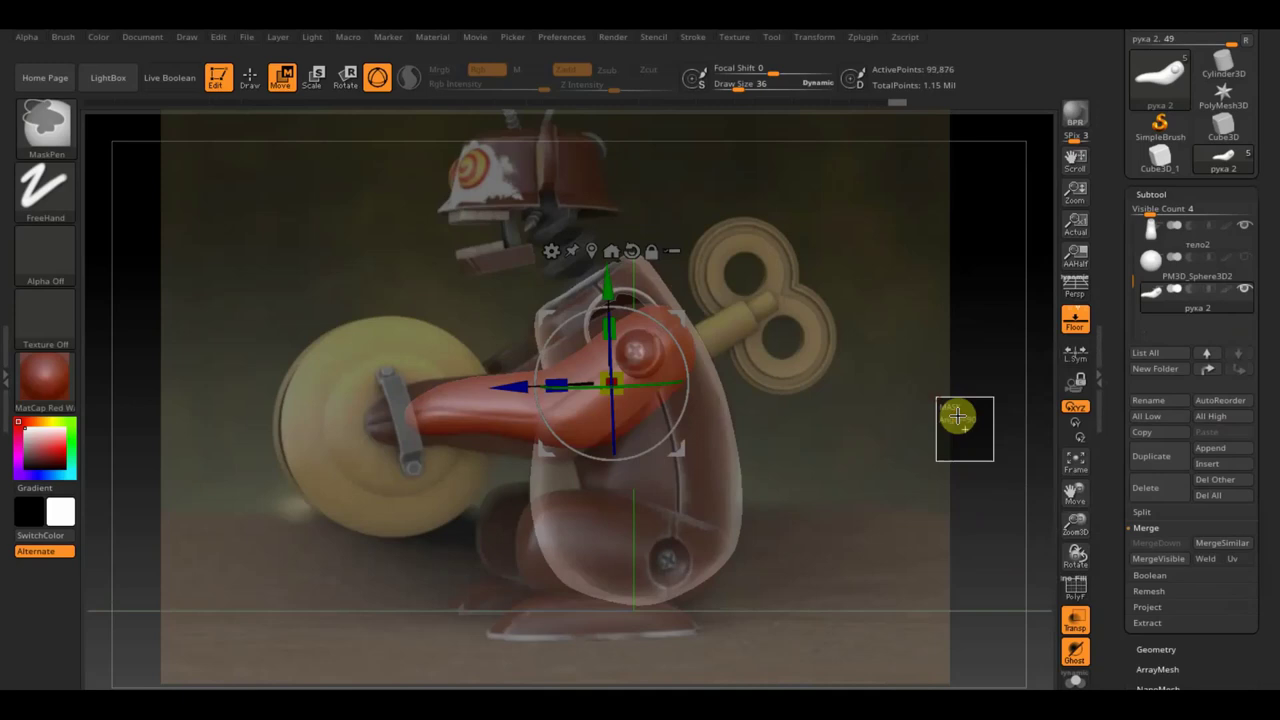
pyautogui.keyDown('ctrl'); pyautogui.moveTo(934, 397); pyautogui.dragTo(991, 463); pyautogui.keyUp('ctrl')
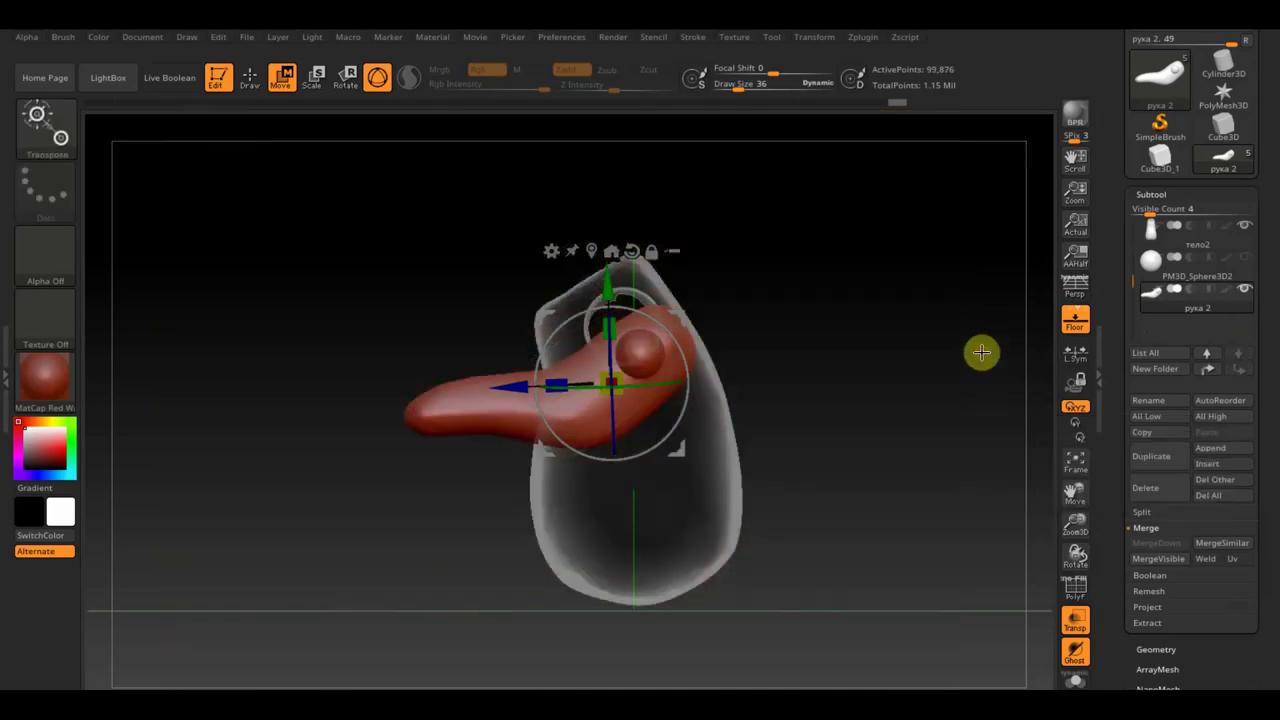
pyautogui.moveTo(980, 352)
pyautogui.mouseDown()
pyautogui.moveTo(934, 389)
pyautogui.moveTo(1015, 392)
pyautogui.mouseUp()
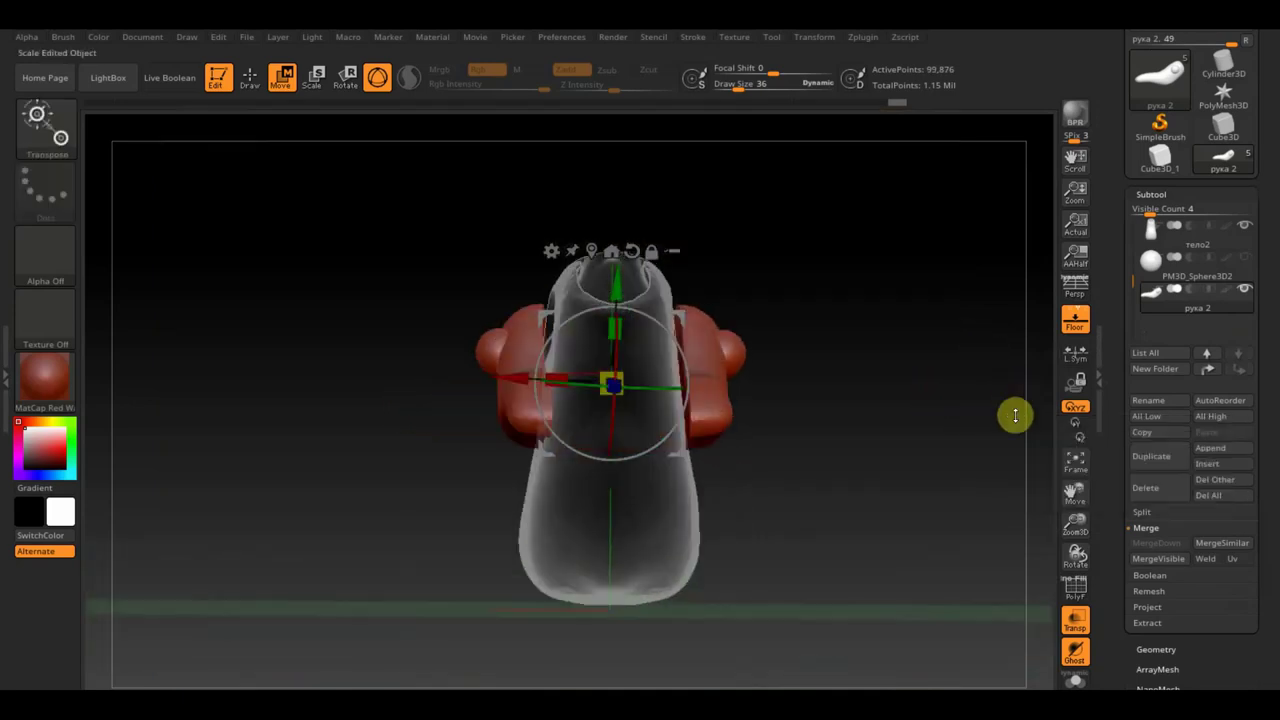
pyautogui.click(1160, 649)
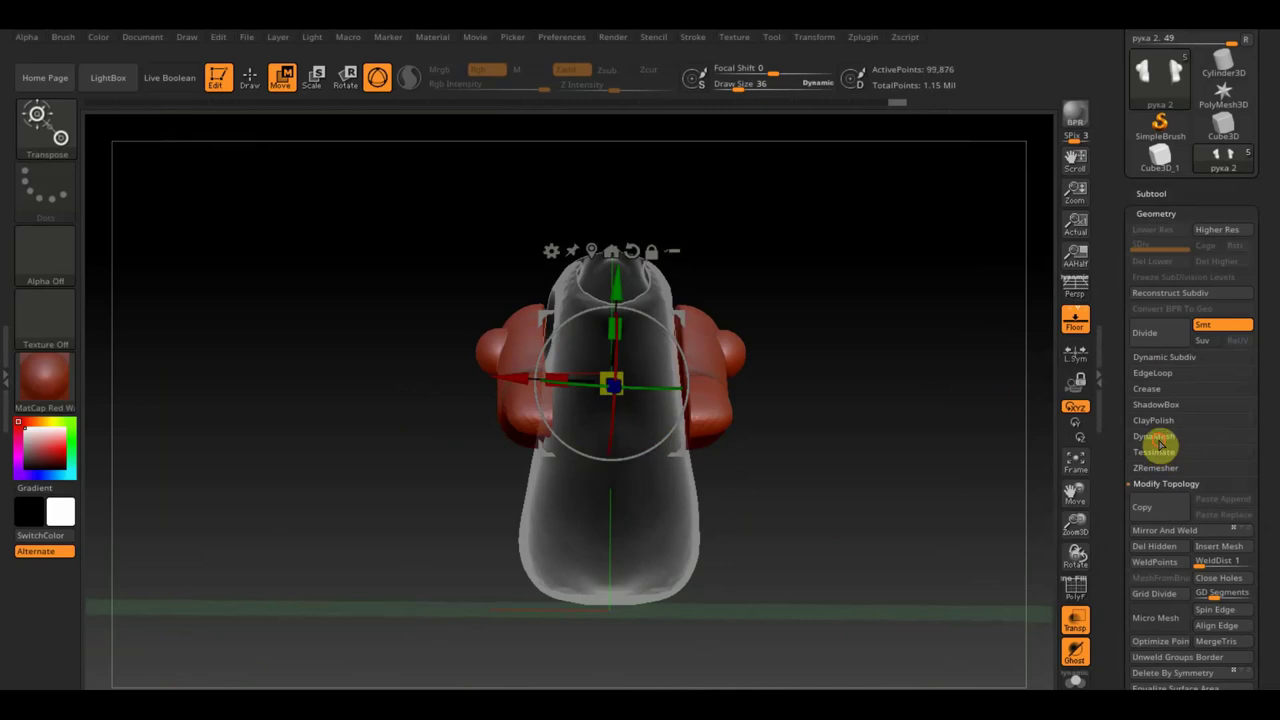
# DynaMesh the arm and shoulder spheres into one surface and inspect the result
pyautogui.click(1159, 441)
pyautogui.click(1160, 466)
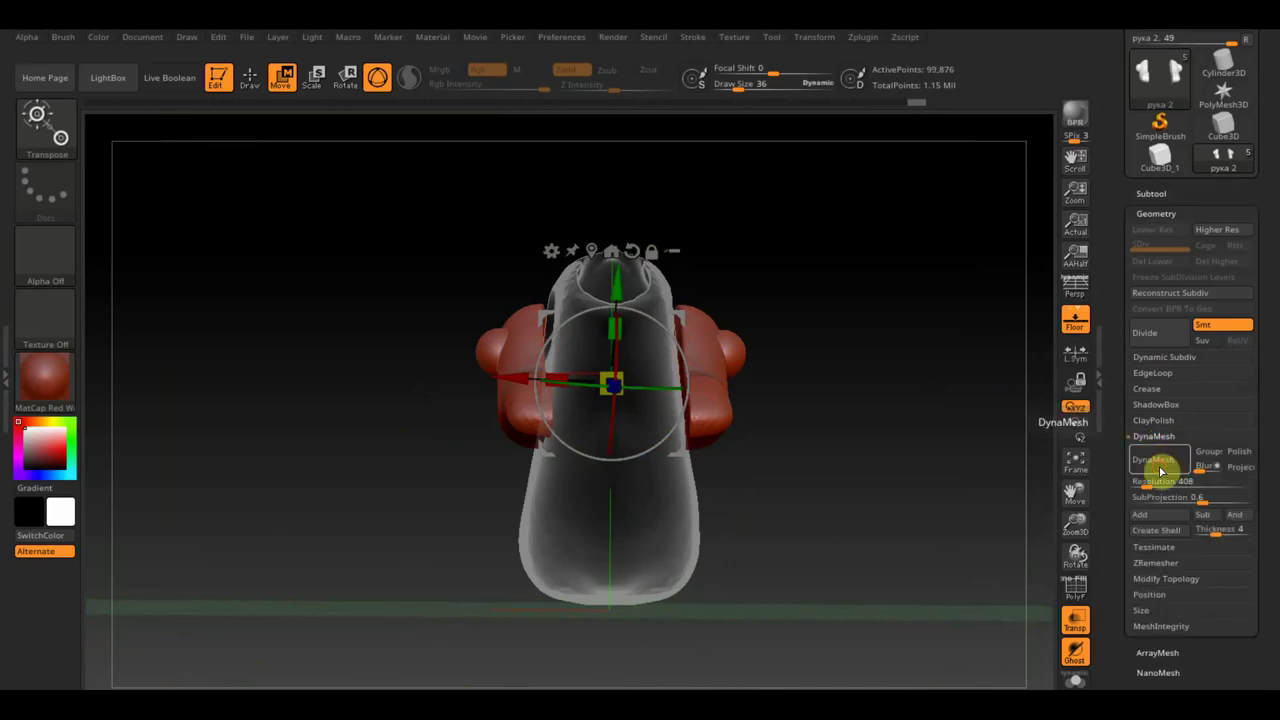
pyautogui.click(1158, 462)
pyautogui.moveTo(844, 429); pyautogui.dragTo(884, 439)
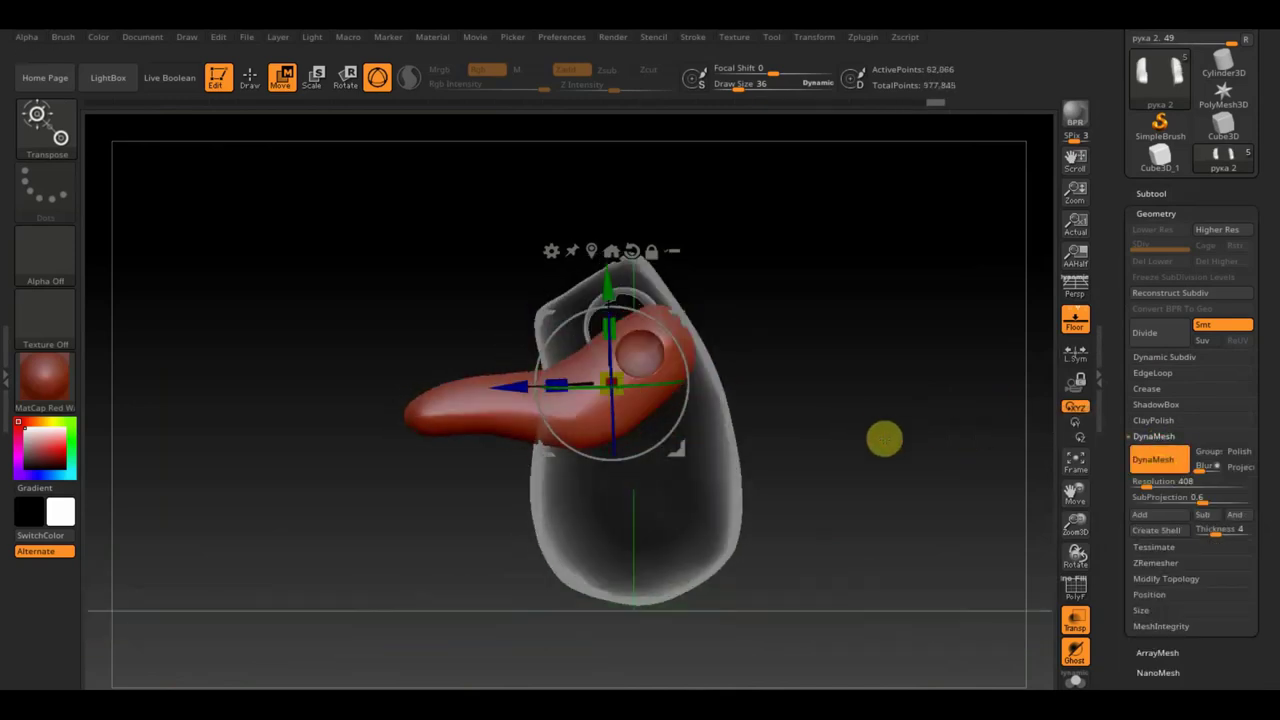
# Switch to Draw mode, turn Transp off, and orbit back to a side view
pyautogui.click(253, 79)
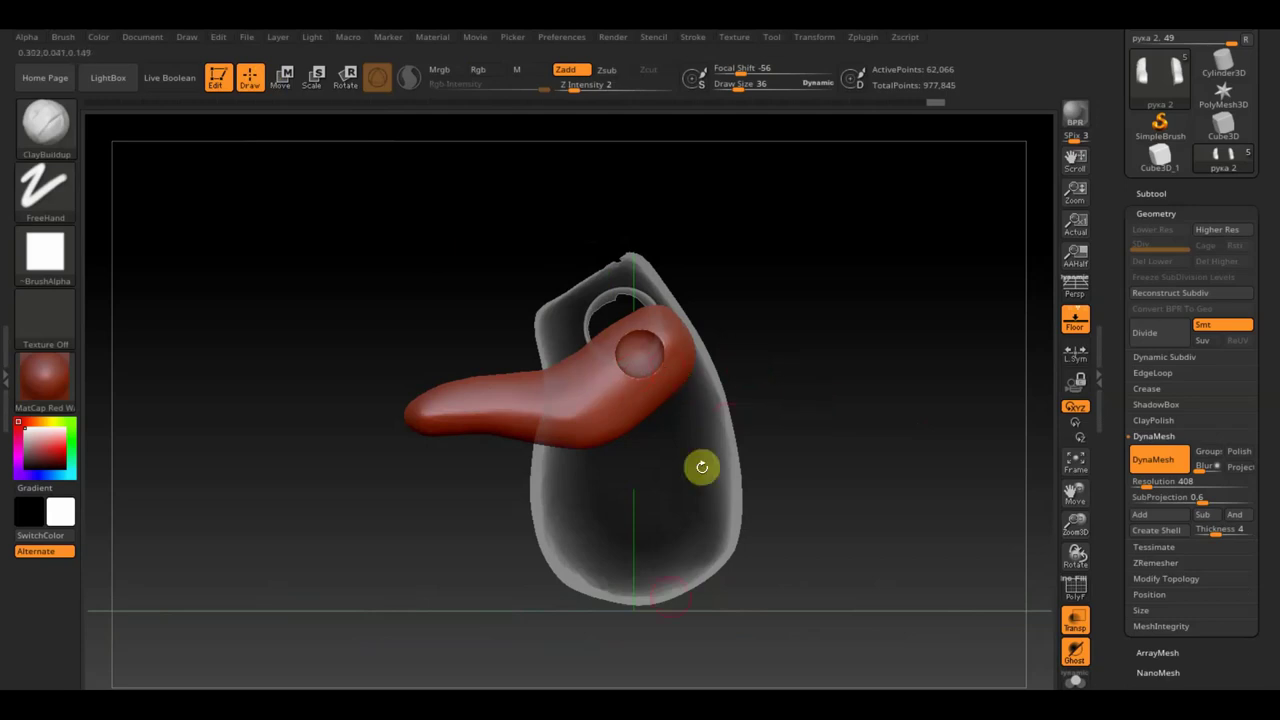
pyautogui.moveTo(823, 589); pyautogui.dragTo(809, 577)
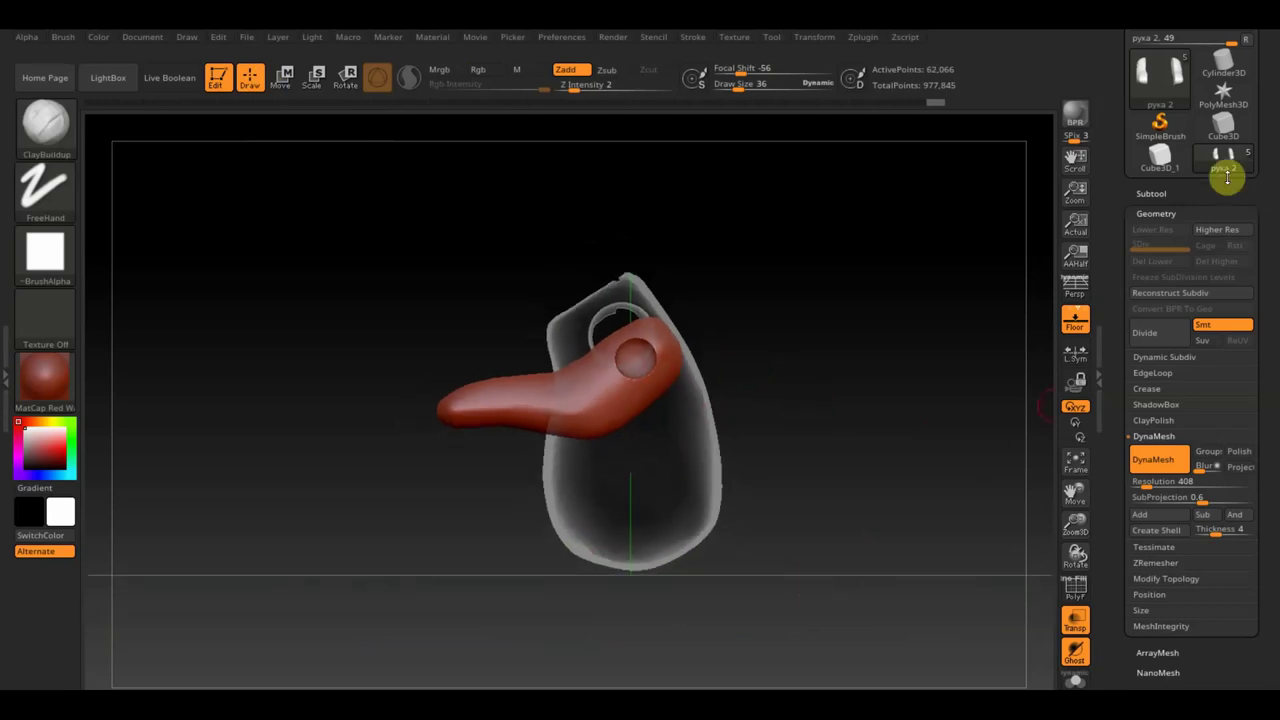
pyautogui.click(1075, 620)
pyautogui.moveTo(841, 323)
pyautogui.mouseDown()
pyautogui.moveTo(781, 328)
pyautogui.moveTo(880, 343)
pyautogui.moveTo(883, 317)
pyautogui.moveTo(818, 323)
pyautogui.mouseUp()
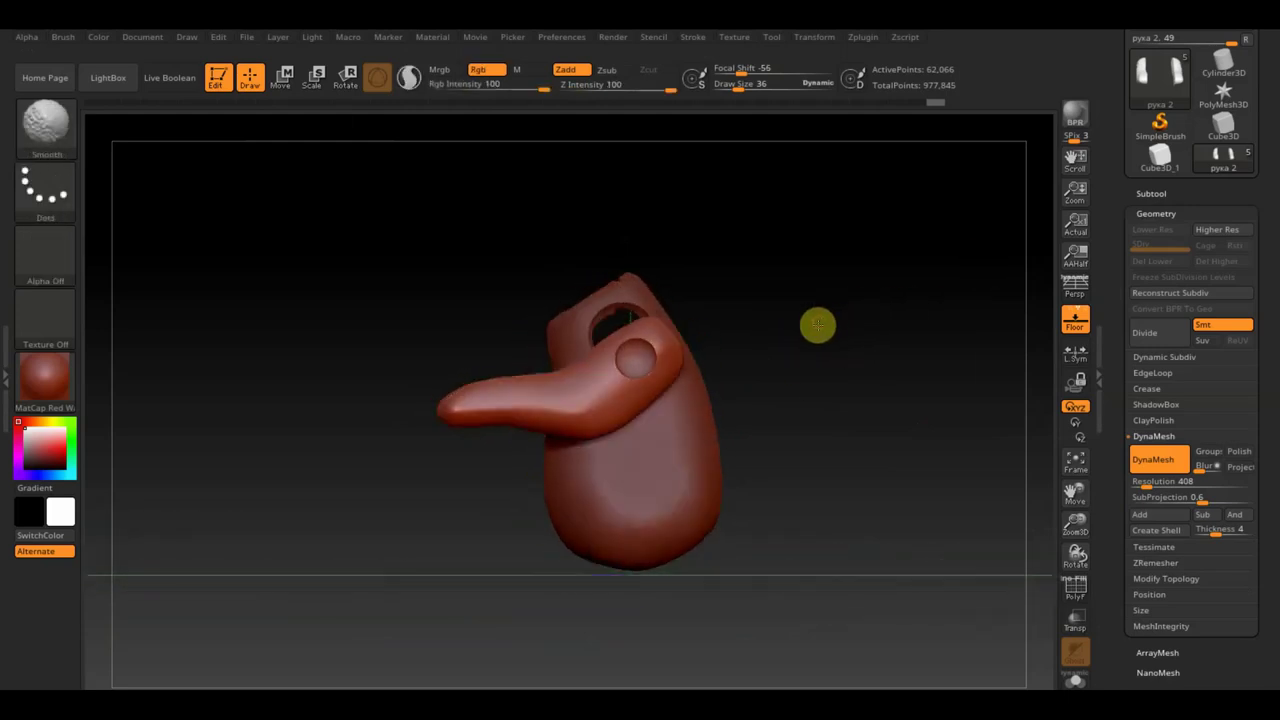
# Open the subtool list and briefly toggle the reference photo on and off
pyautogui.click(1150, 193)
pyautogui.hotkey('shift', 'z')
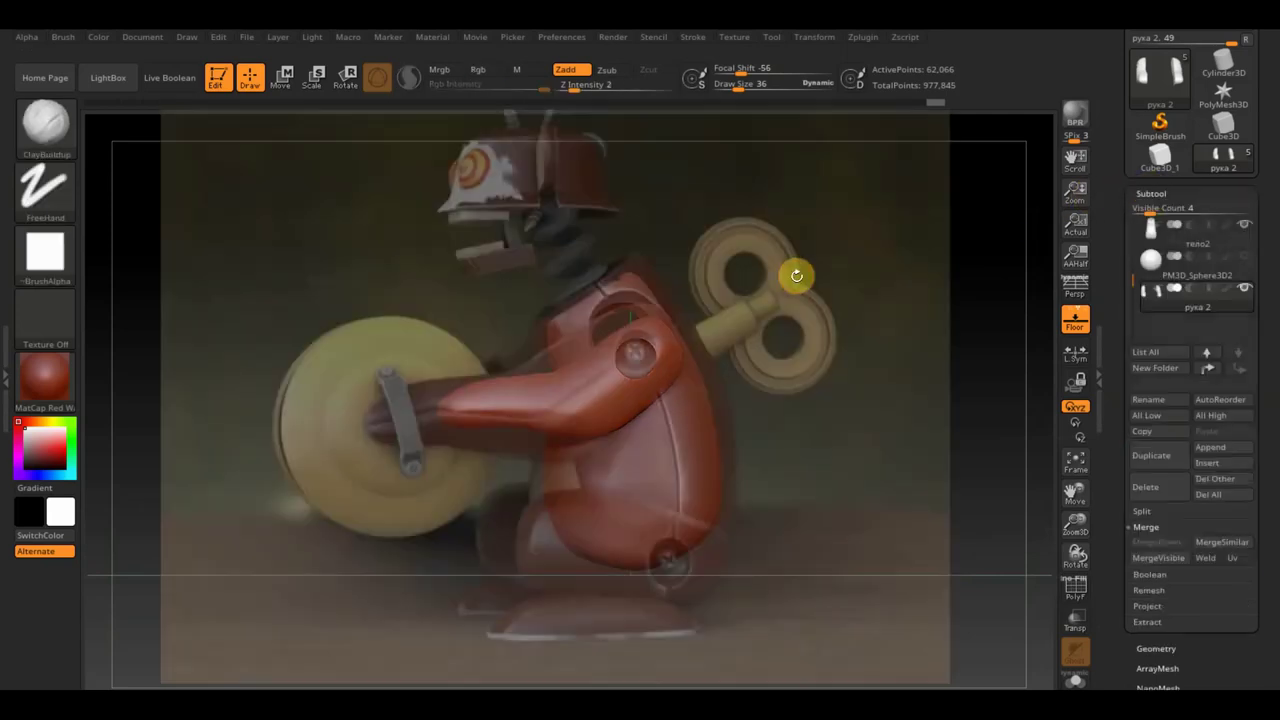
pyautogui.hotkey('shift', 'z')
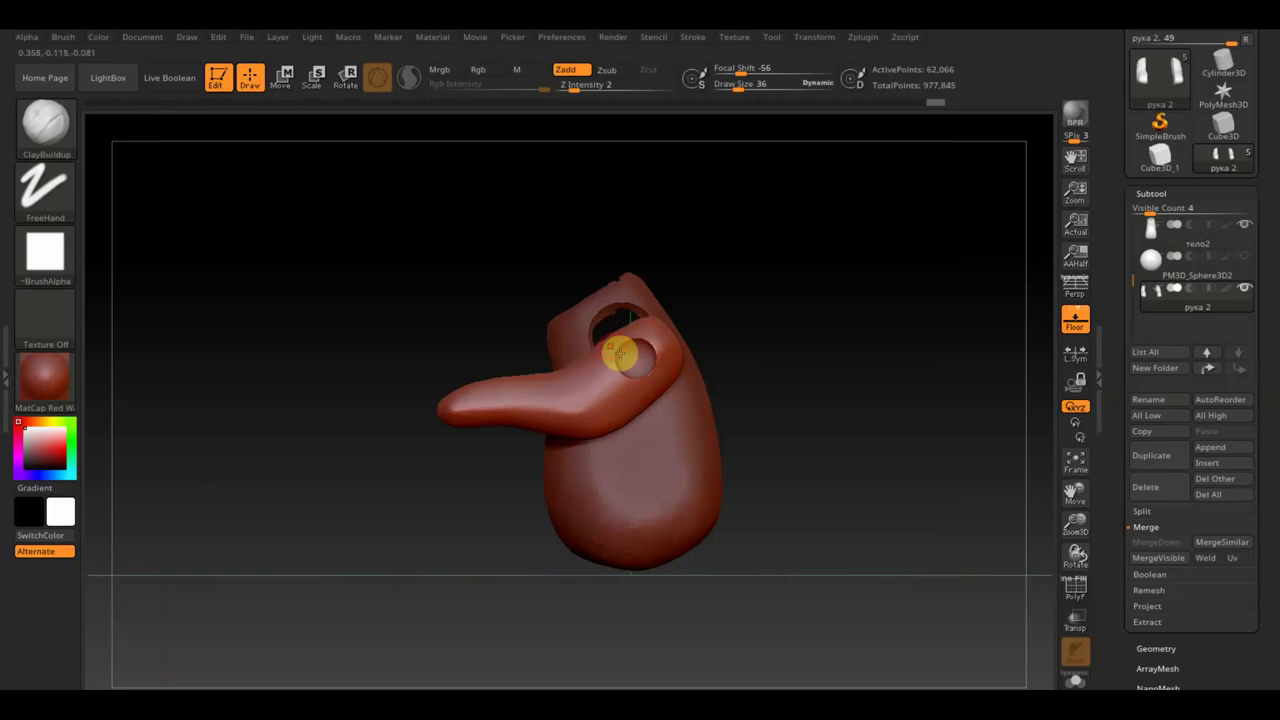
pyautogui.press('shift')
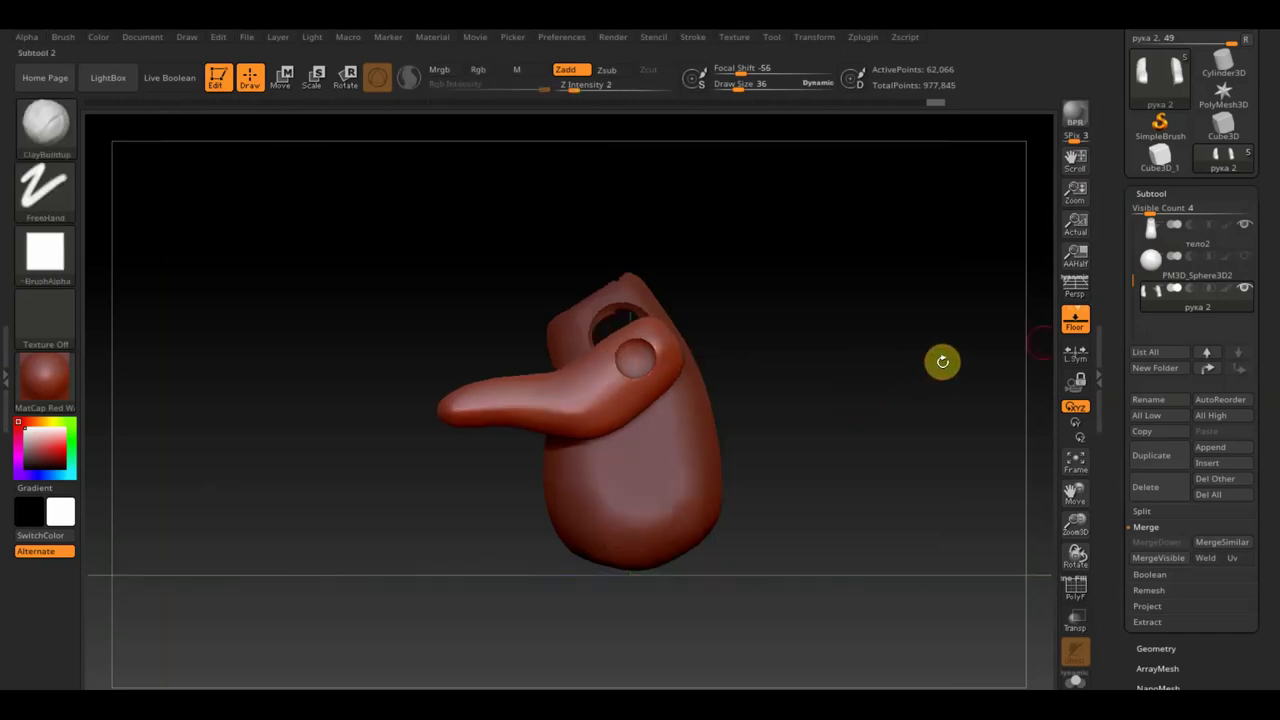
# Toggle PM3D_Sphere3D2 visible then hidden, and check the model from front and three-quarter views
pyautogui.click(1247, 258)
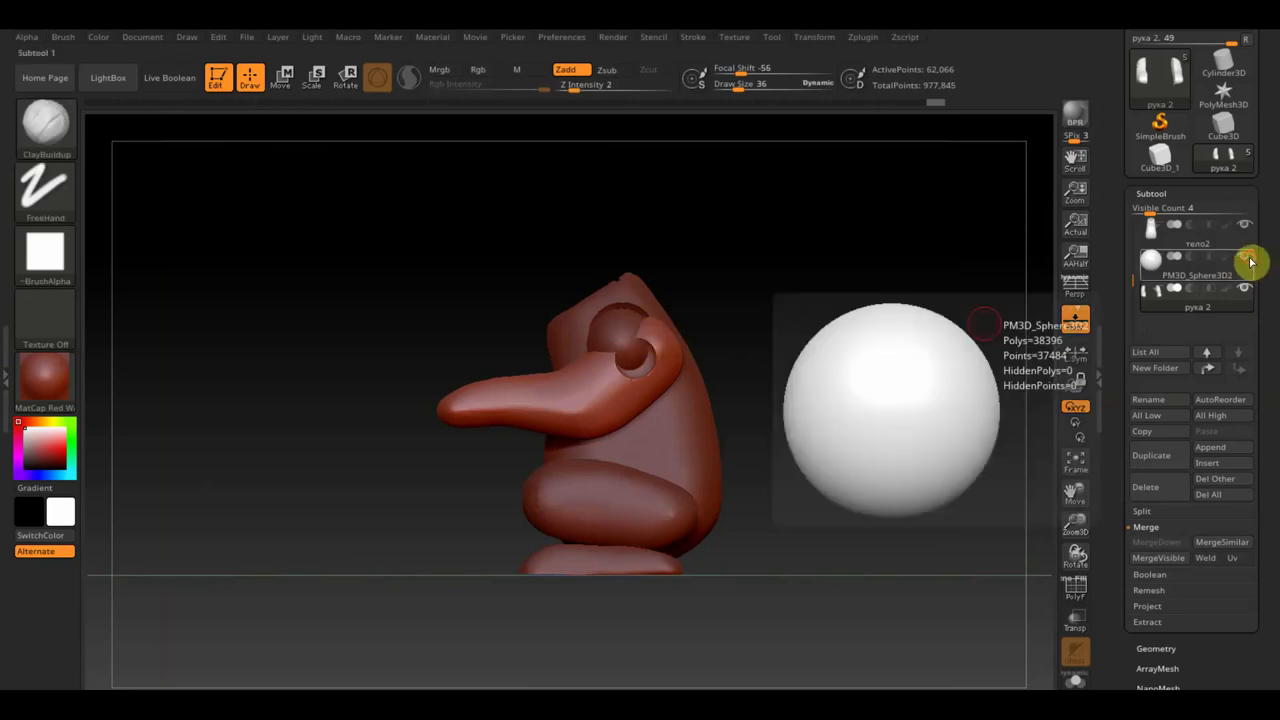
pyautogui.click(1248, 259)
pyautogui.moveTo(895, 416); pyautogui.dragTo(968, 429)
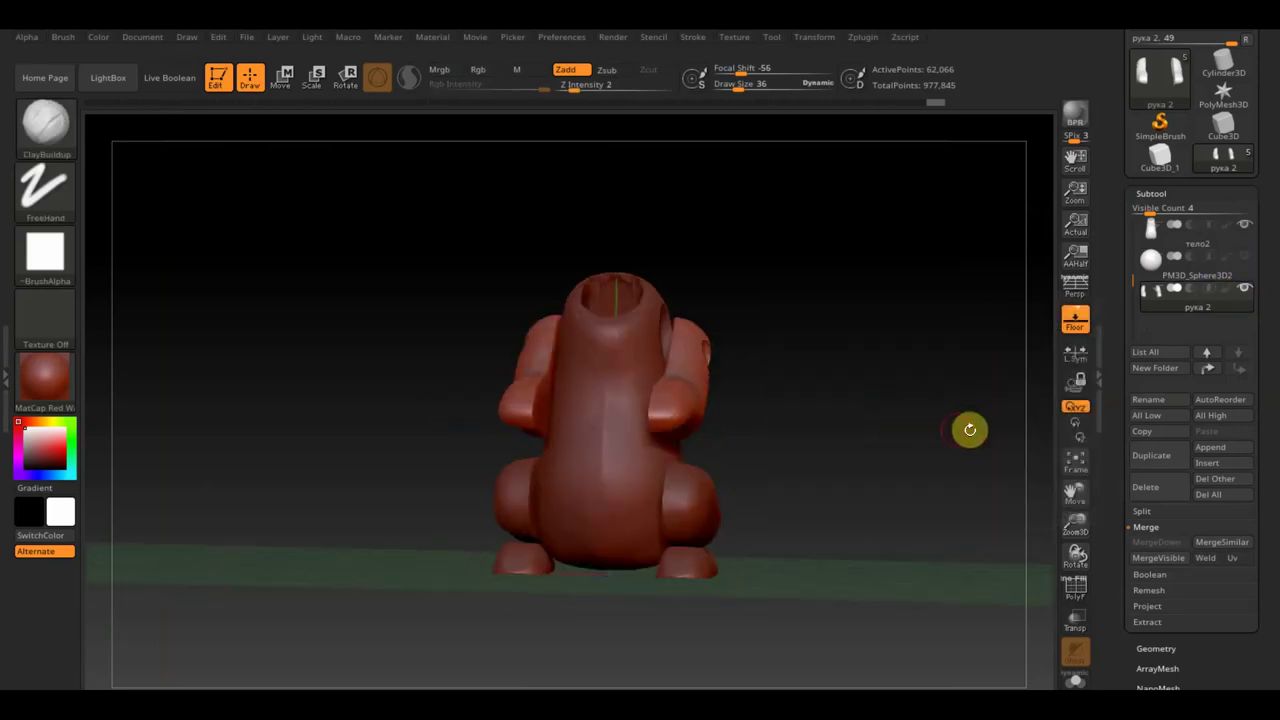
pyautogui.moveTo(901, 467)
pyautogui.mouseDown()
pyautogui.moveTo(808, 480)
pyautogui.moveTo(932, 483)
pyautogui.moveTo(898, 491)
pyautogui.mouseUp()
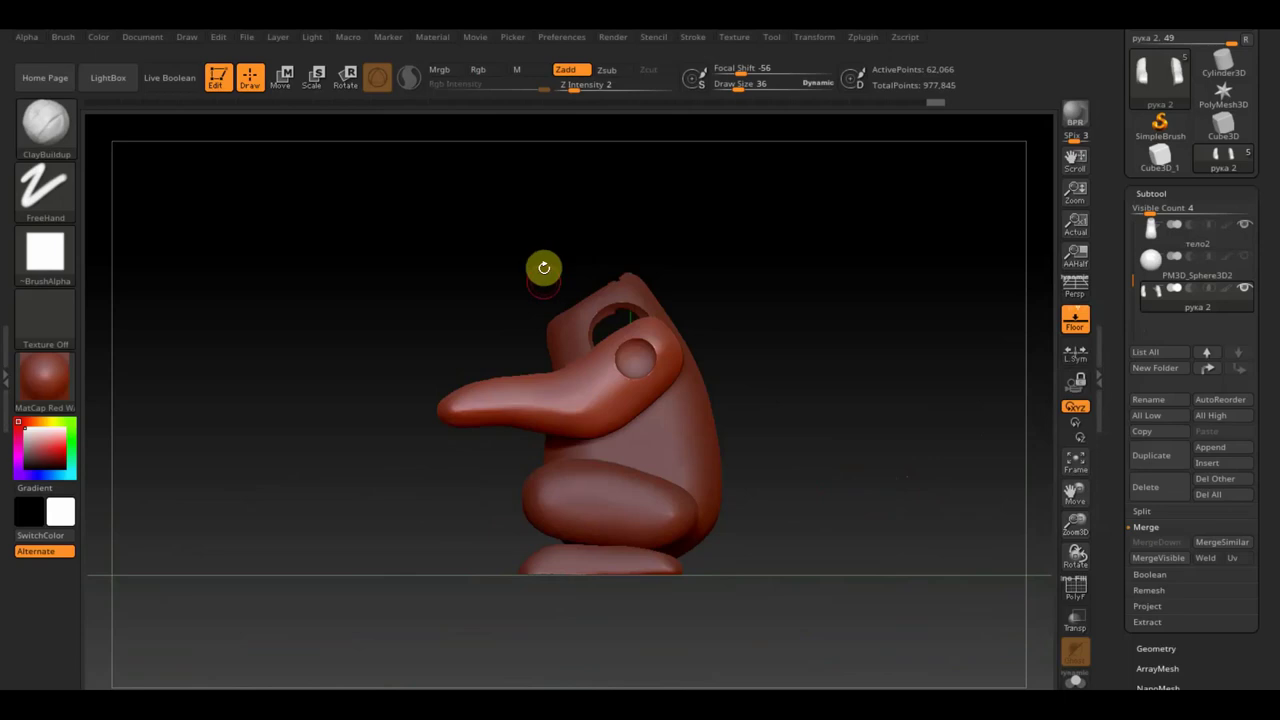
pyautogui.click(248, 40)
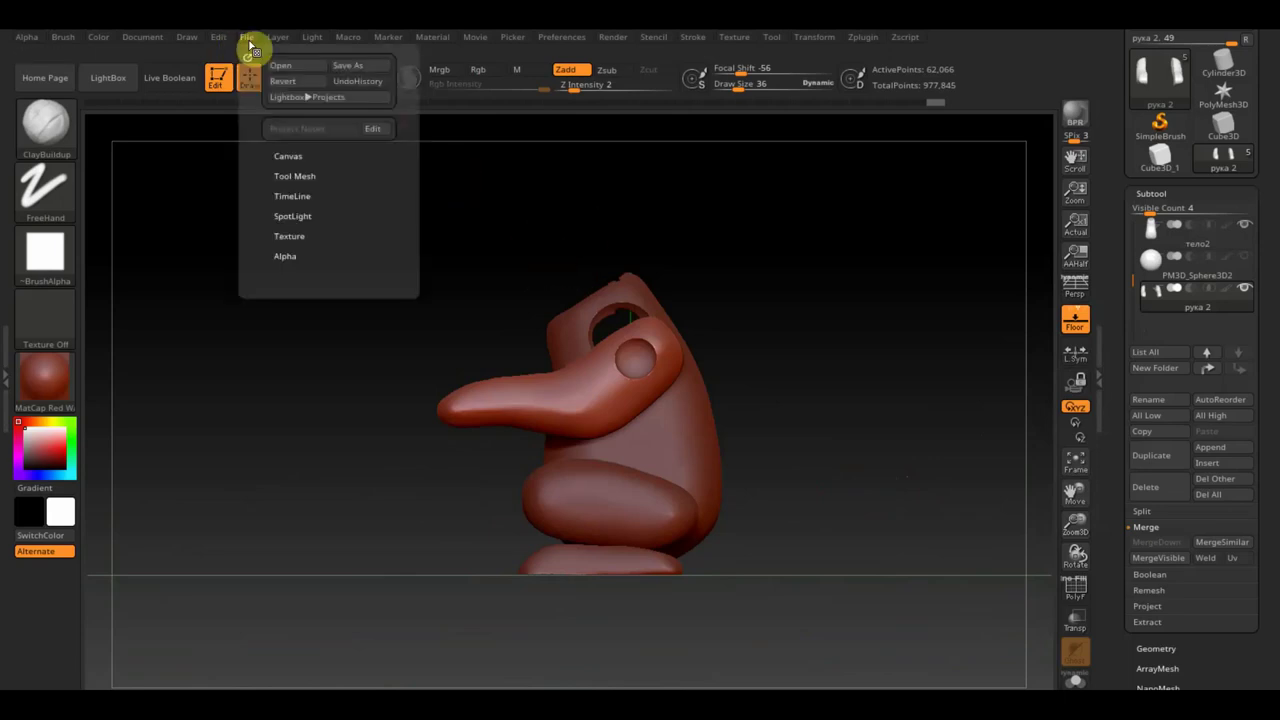
# Save the project as ZBrushProjectобезьяна.zpr, overwriting the existing file
pyautogui.click(357, 68)
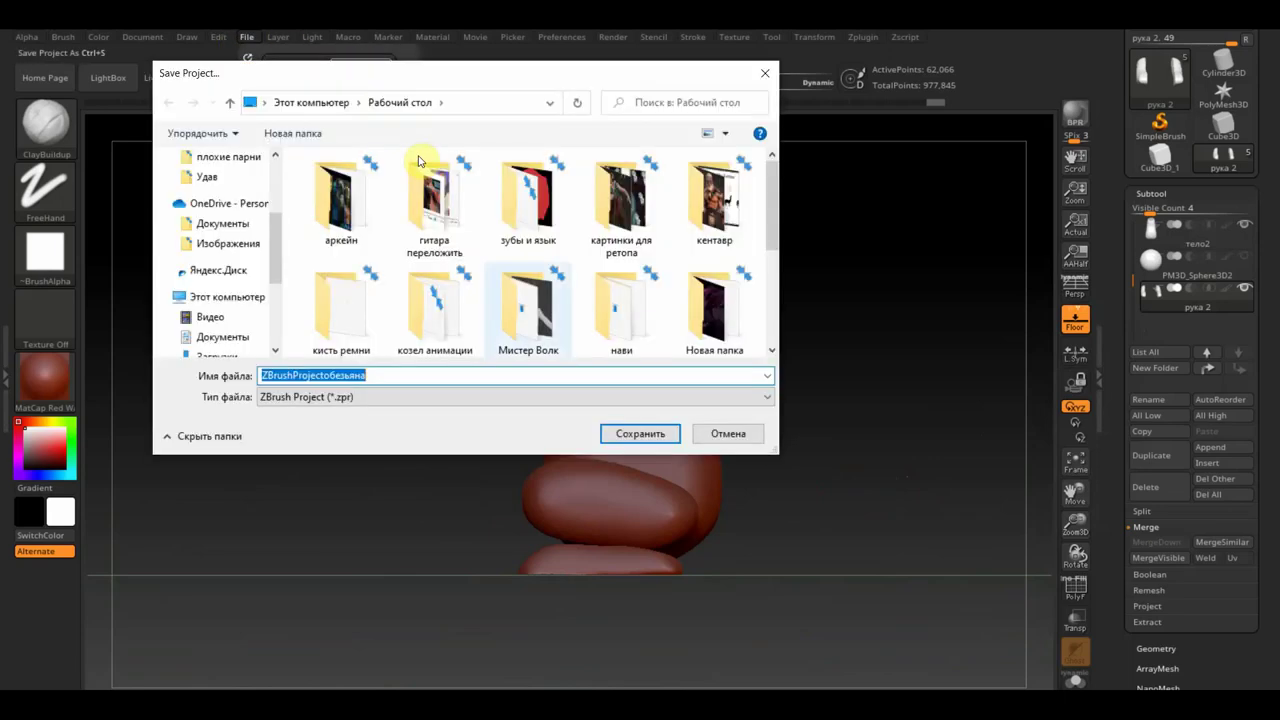
pyautogui.click(641, 437)
pyautogui.click(686, 367)
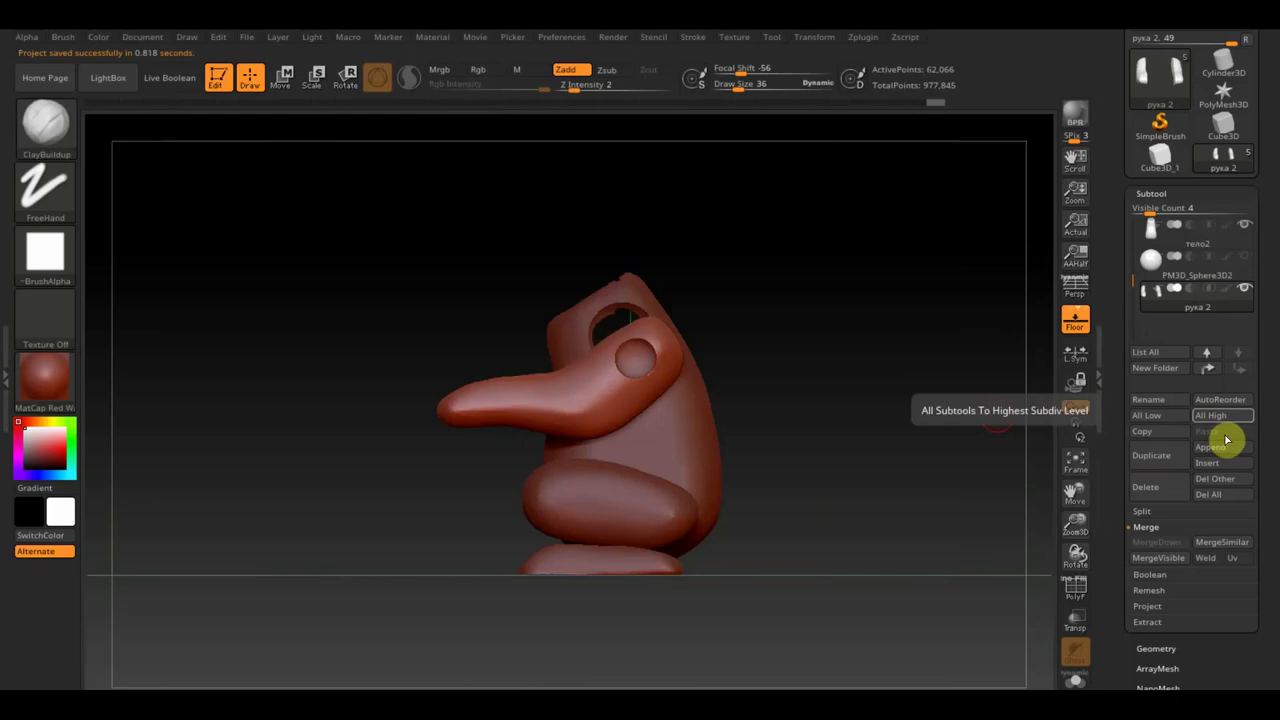
pyautogui.click(1219, 449)
pyautogui.moveTo(764, 441)
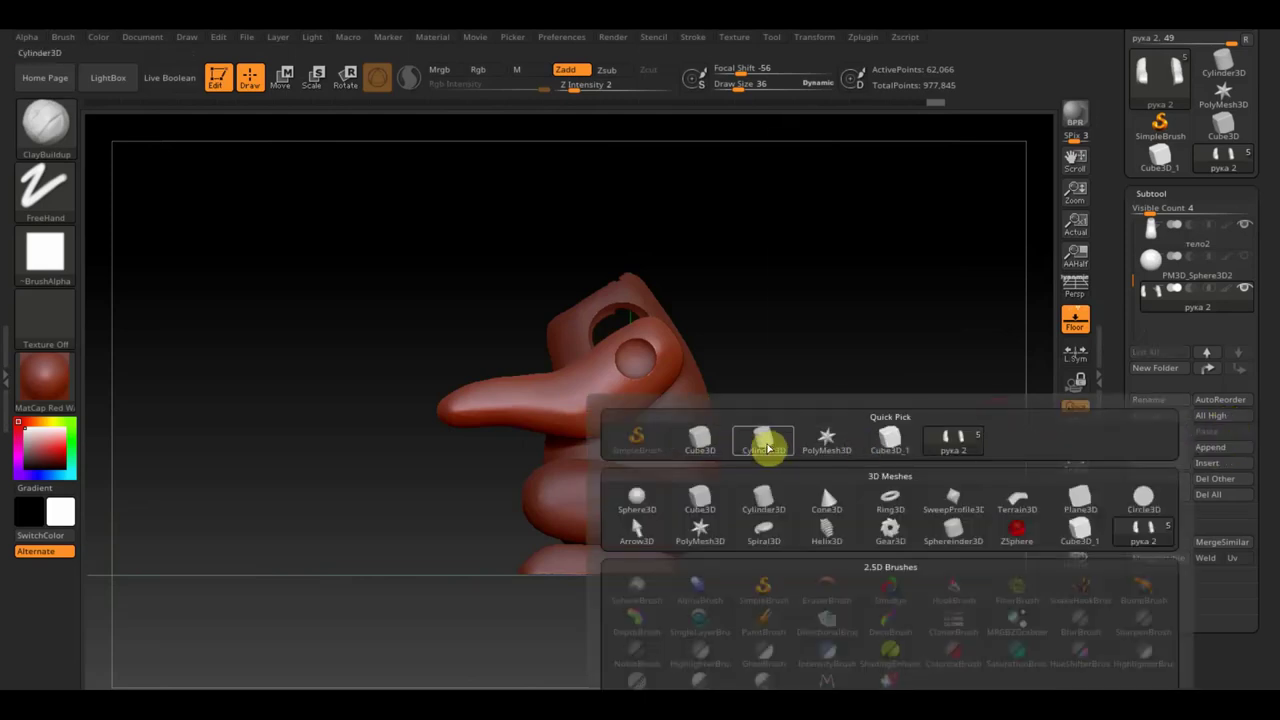
# Append a Cylinder3D subtool, select it, divide it once, and step back down a subdivision level
pyautogui.click(770, 449)
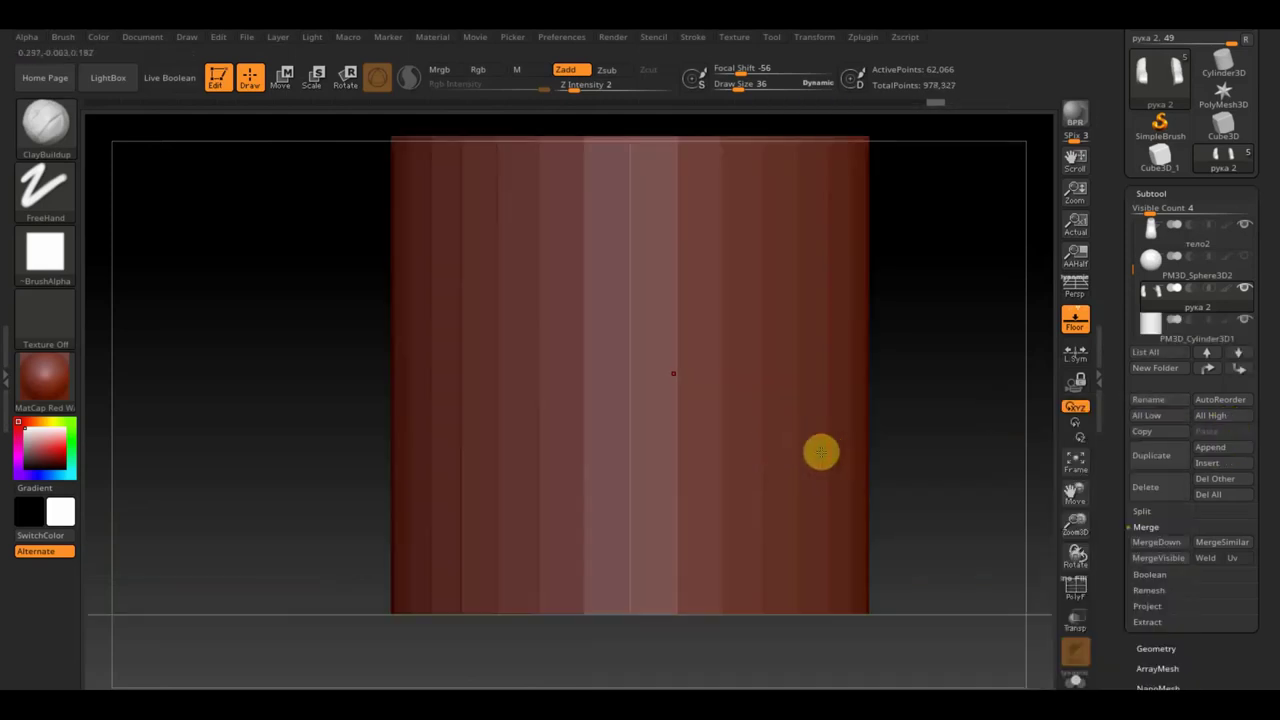
pyautogui.keyDown('alt'); pyautogui.click(820, 452); pyautogui.keyUp('alt')
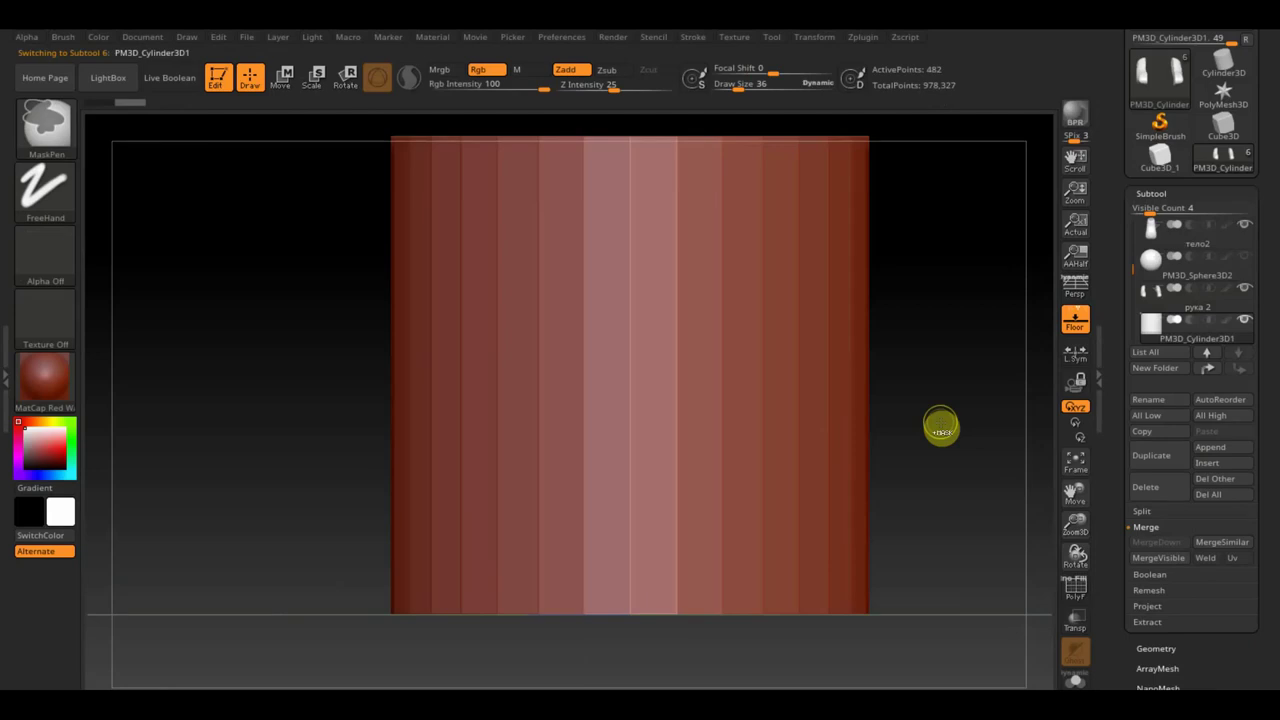
pyautogui.hotkey('ctrl', 'd')
pyautogui.hotkey('ctrl', 'd')
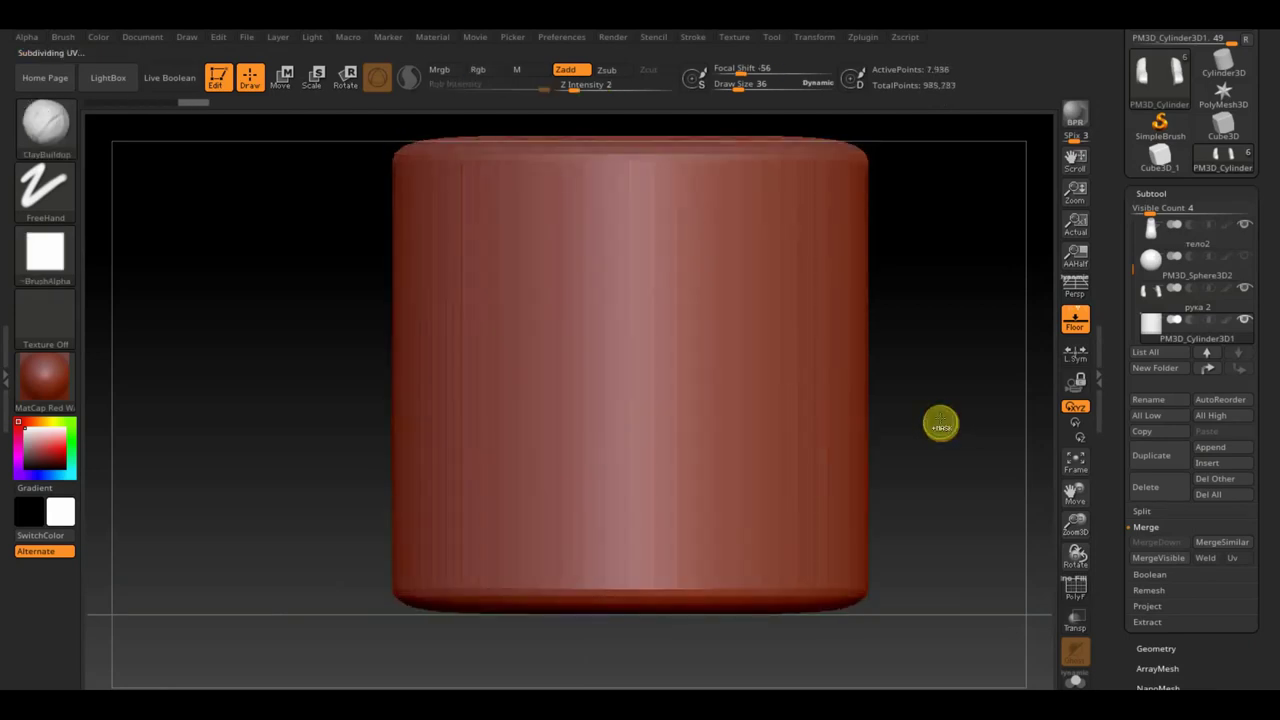
pyautogui.hotkey('shift', 'd')
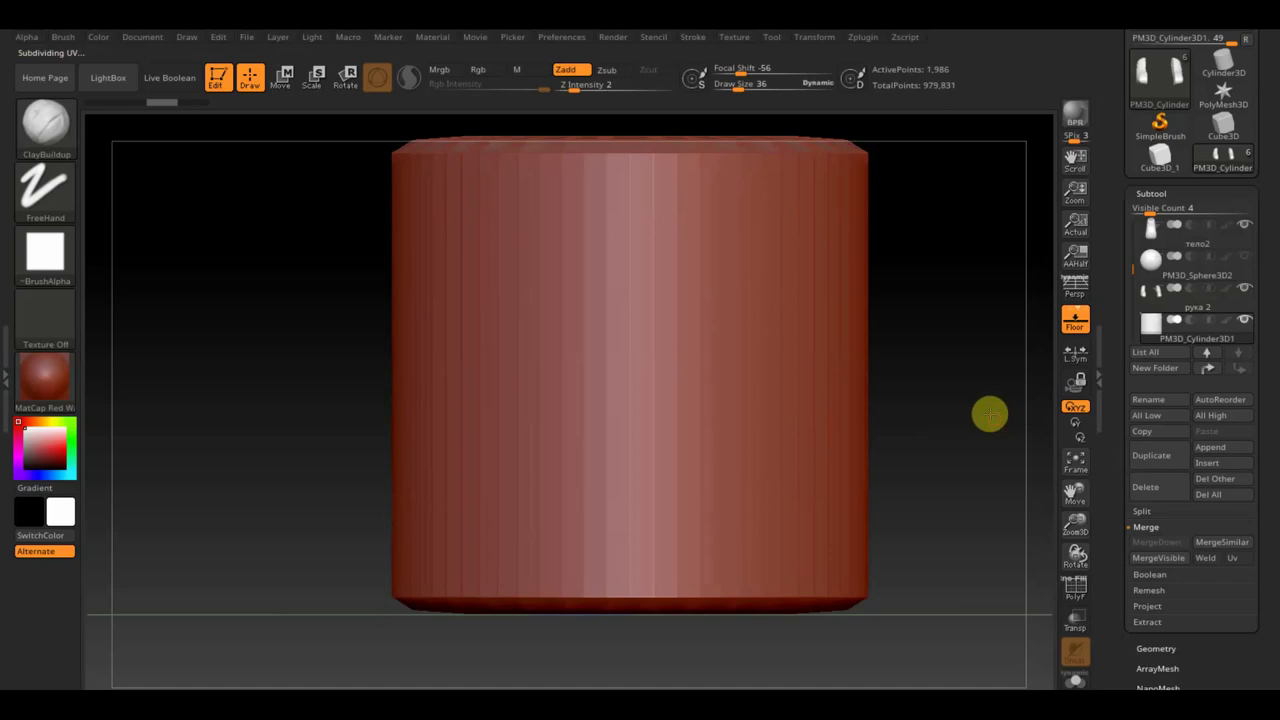
pyautogui.keyDown('alt'); pyautogui.moveTo(988, 414); pyautogui.dragTo(963, 389); pyautogui.keyUp('alt')
pyautogui.moveTo(812, 245)
pyautogui.mouseDown()
pyautogui.moveTo(846, 351)
pyautogui.moveTo(837, 311)
pyautogui.moveTo(869, 341)
pyautogui.mouseUp()
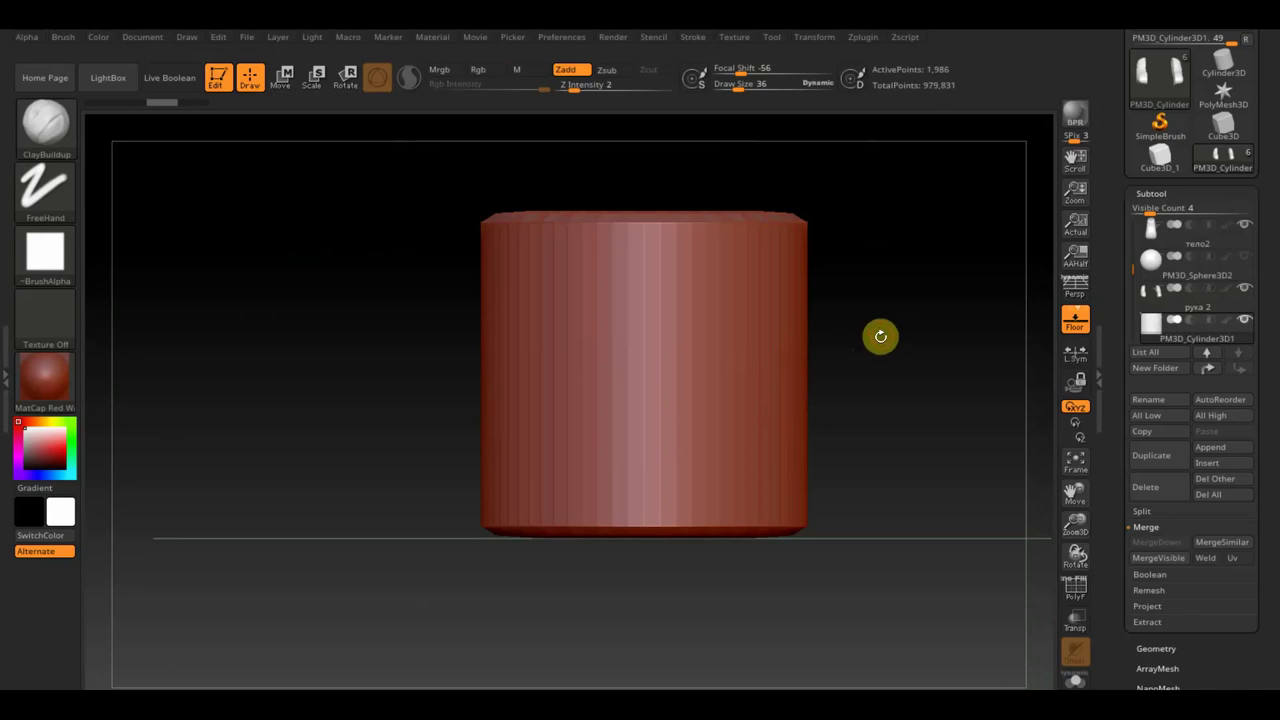
pyautogui.click(1150, 648)
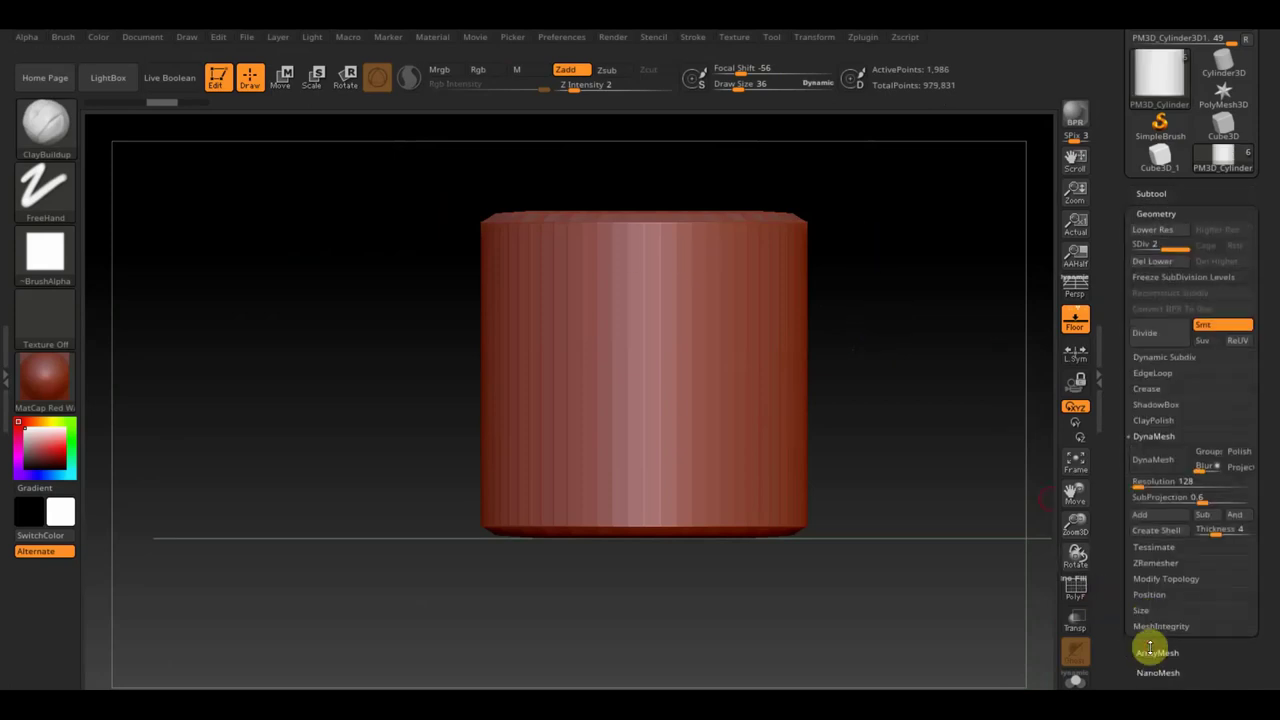
# Delete the cylinder's lower subdivision levels, divide again, and delete the lower levels once more
pyautogui.click(1160, 262)
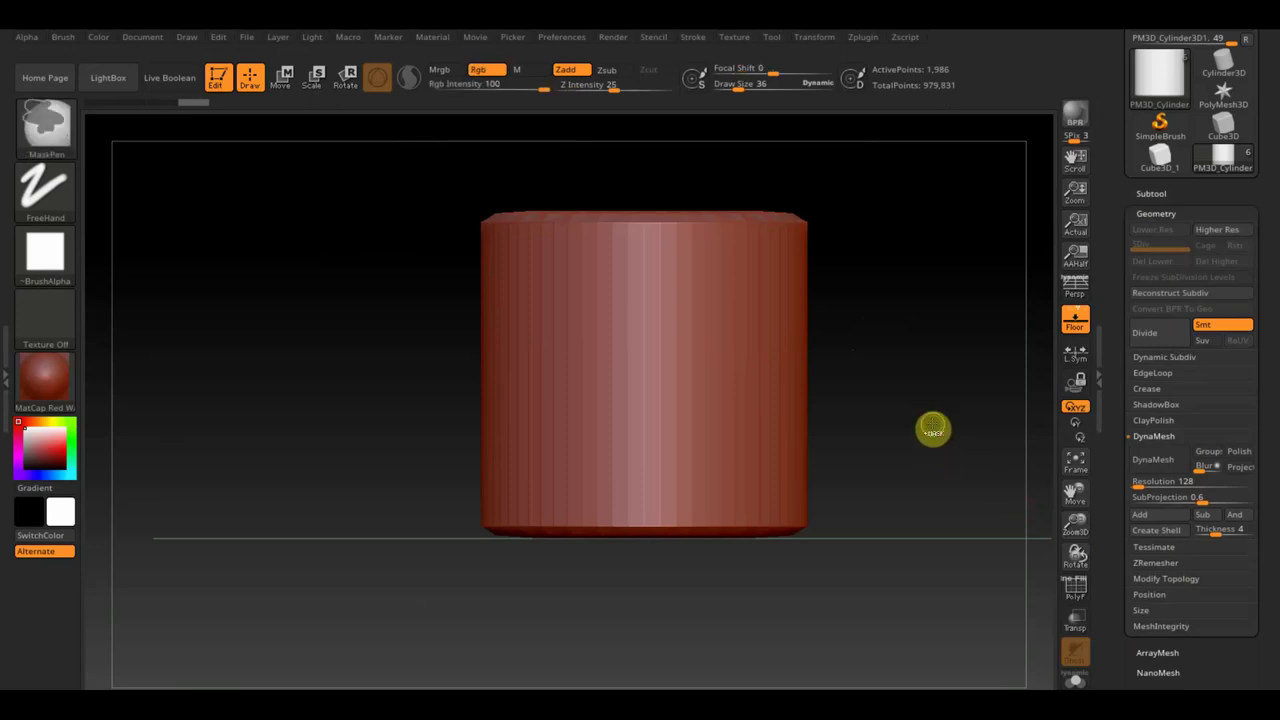
pyautogui.hotkey('ctrl', 'd')
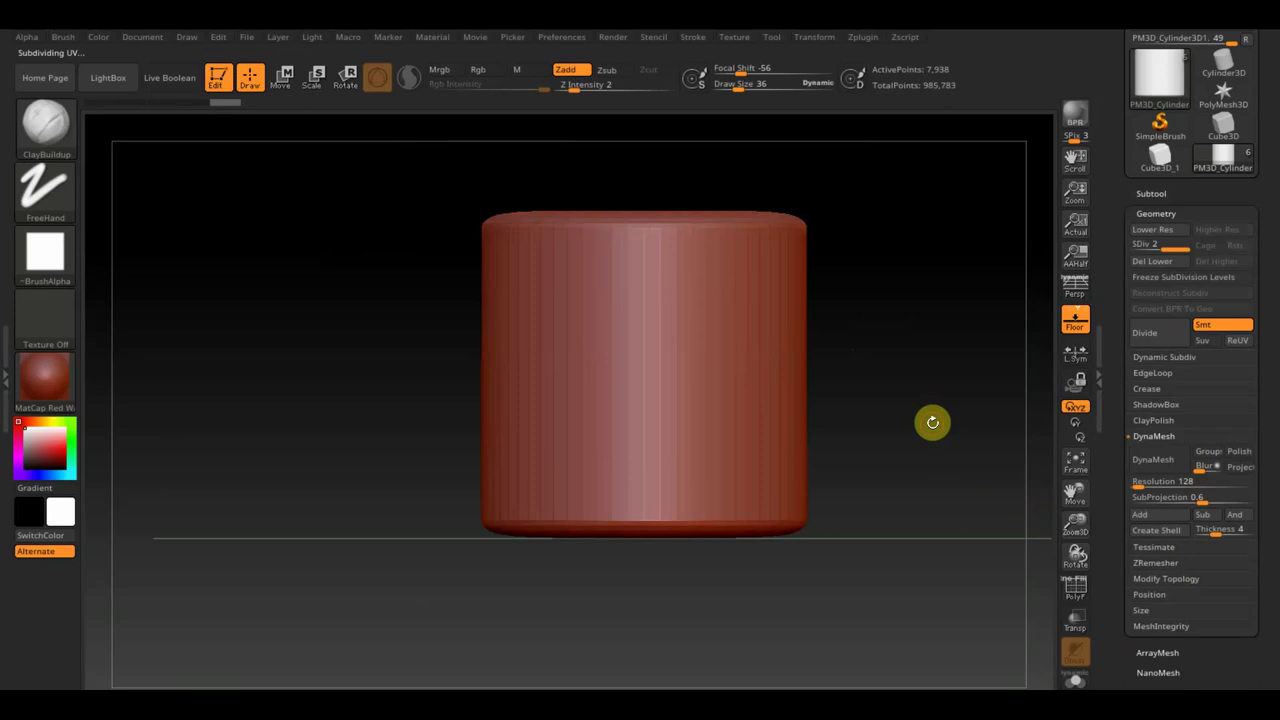
pyautogui.click(1170, 262)
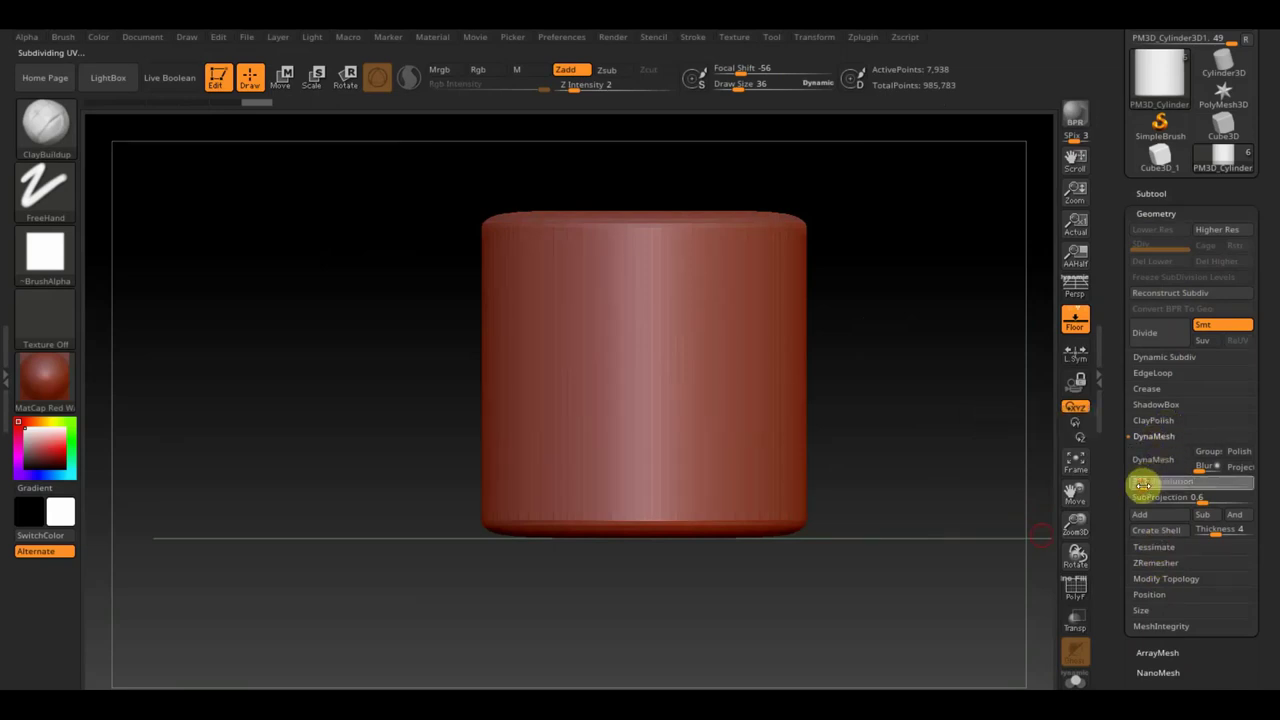
# DynaMesh the cylinder at resolution 96 and turn off the floor grid
pyautogui.click(1157, 466)
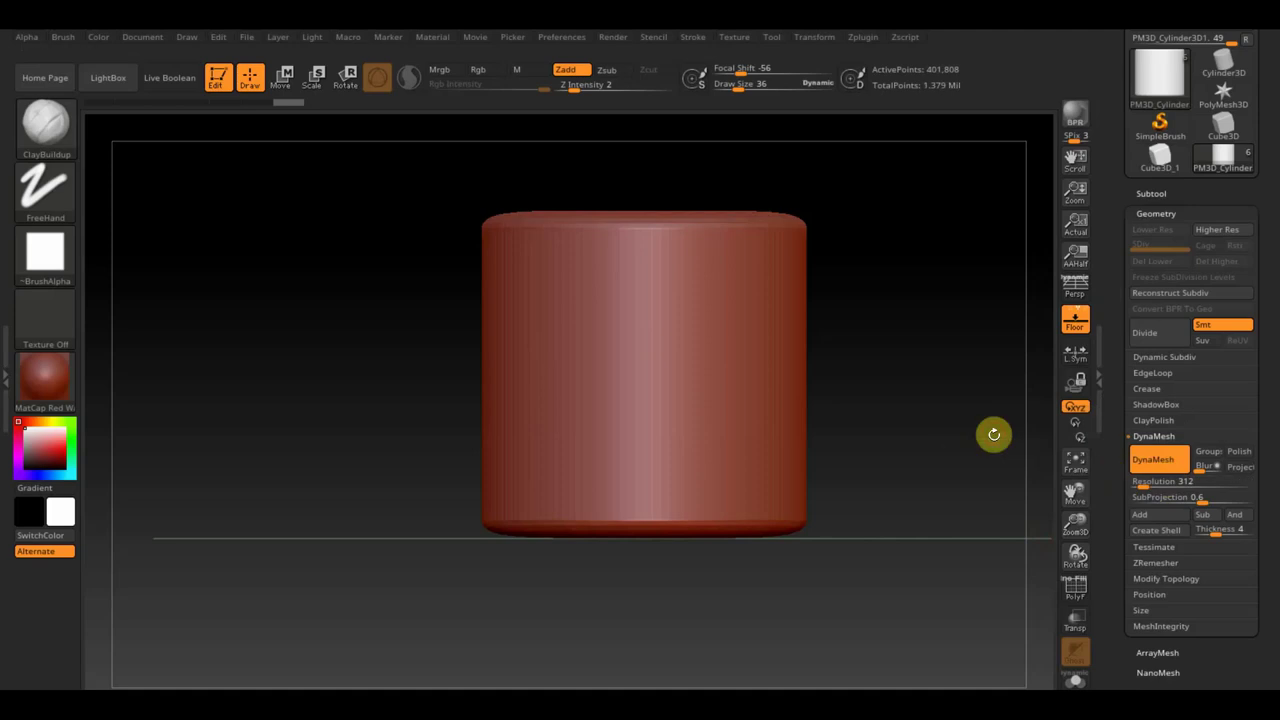
pyautogui.hotkey('ctrl', 'z')
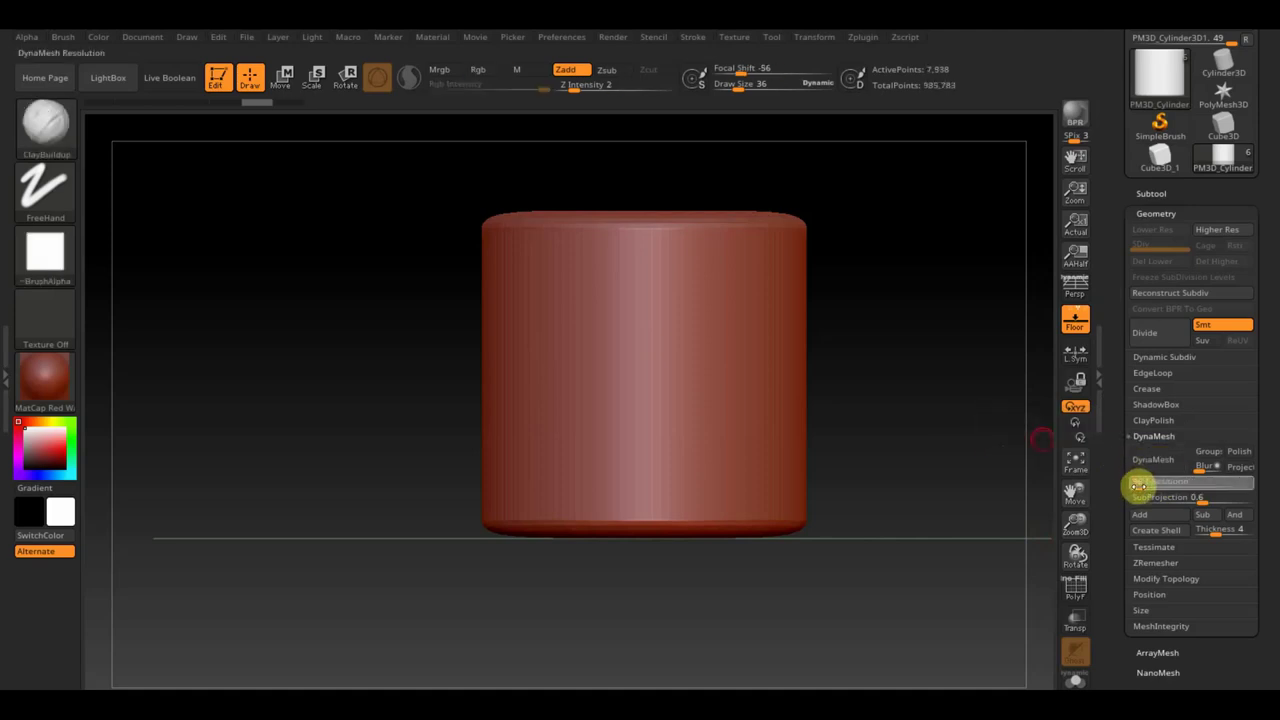
pyautogui.moveTo(1137, 484); pyautogui.dragTo(1133, 484)
pyautogui.click(1149, 462)
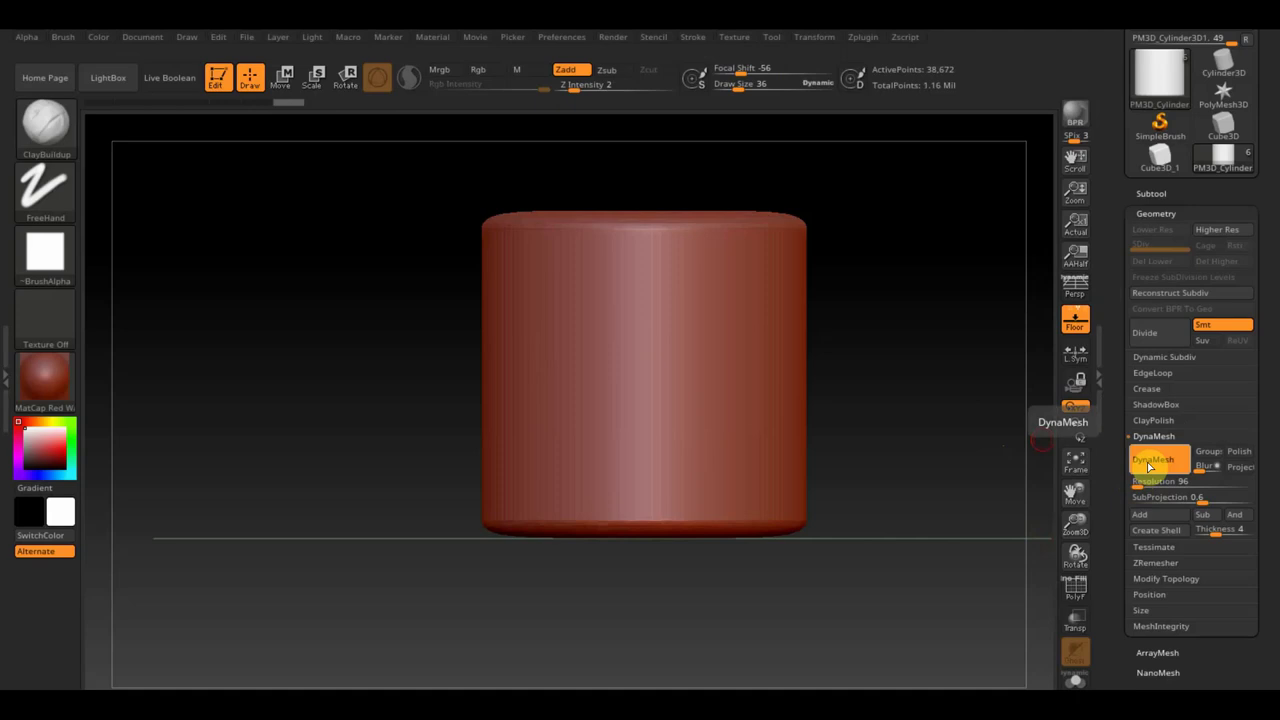
pyautogui.press('shift')
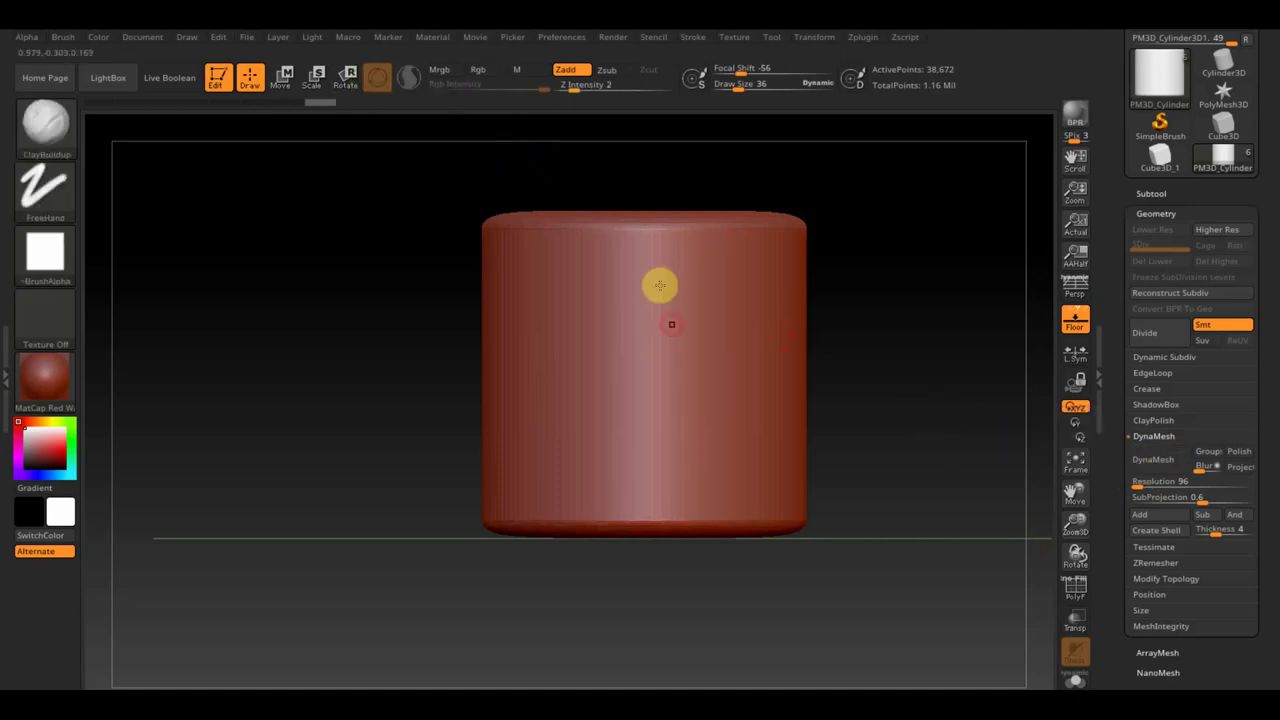
pyautogui.click(1075, 322)
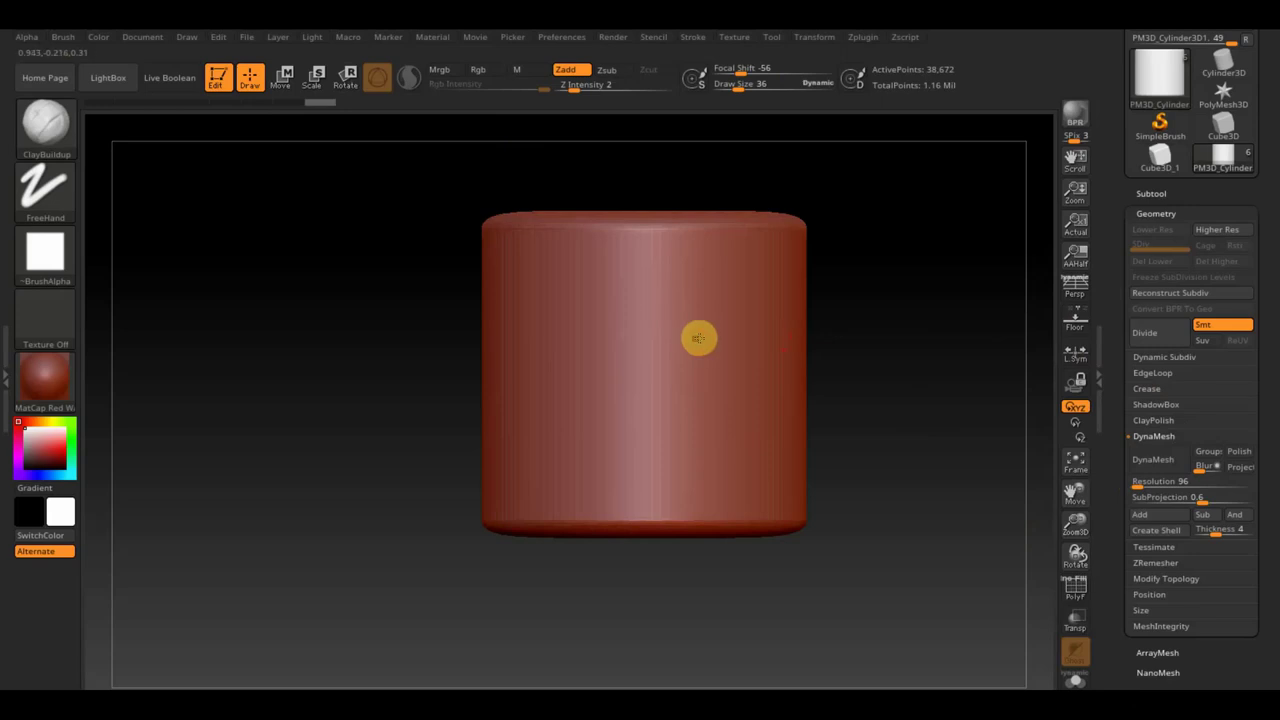
# Scale the cylinder down to neck size and line the view up with the wind-up toy reference photo
pyautogui.click(282, 78)
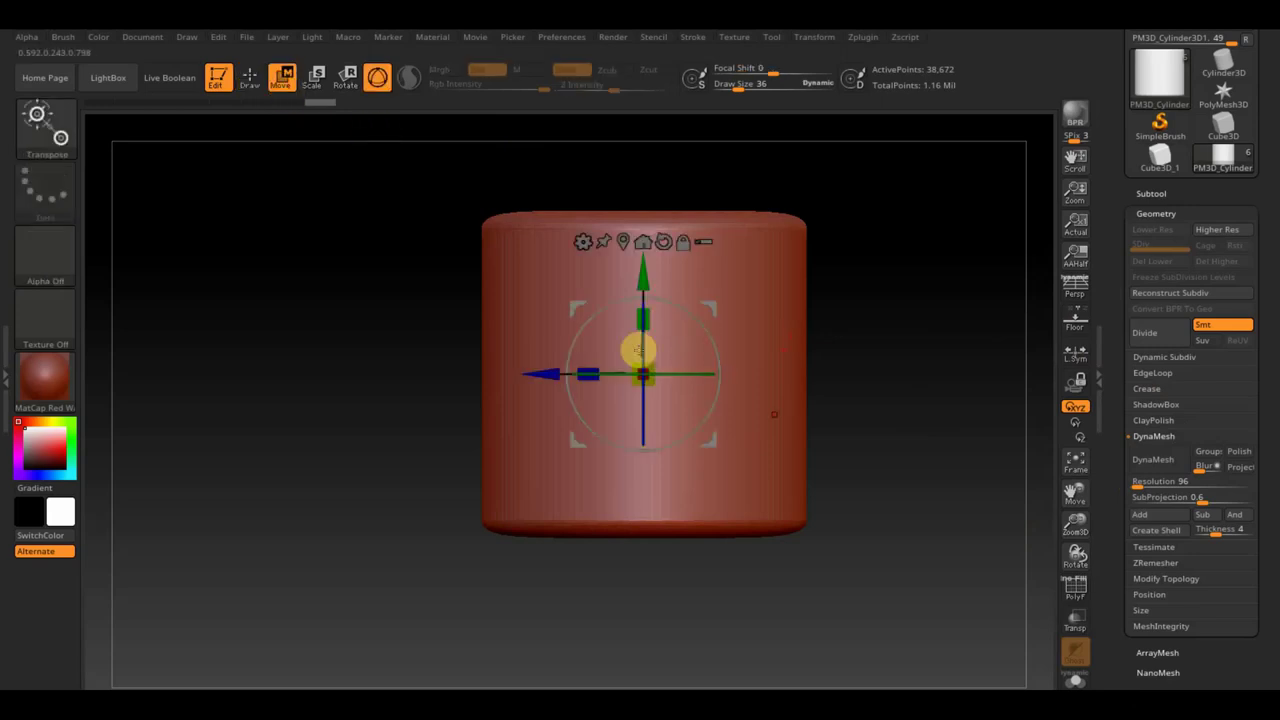
pyautogui.moveTo(665, 383); pyautogui.dragTo(522, 331)
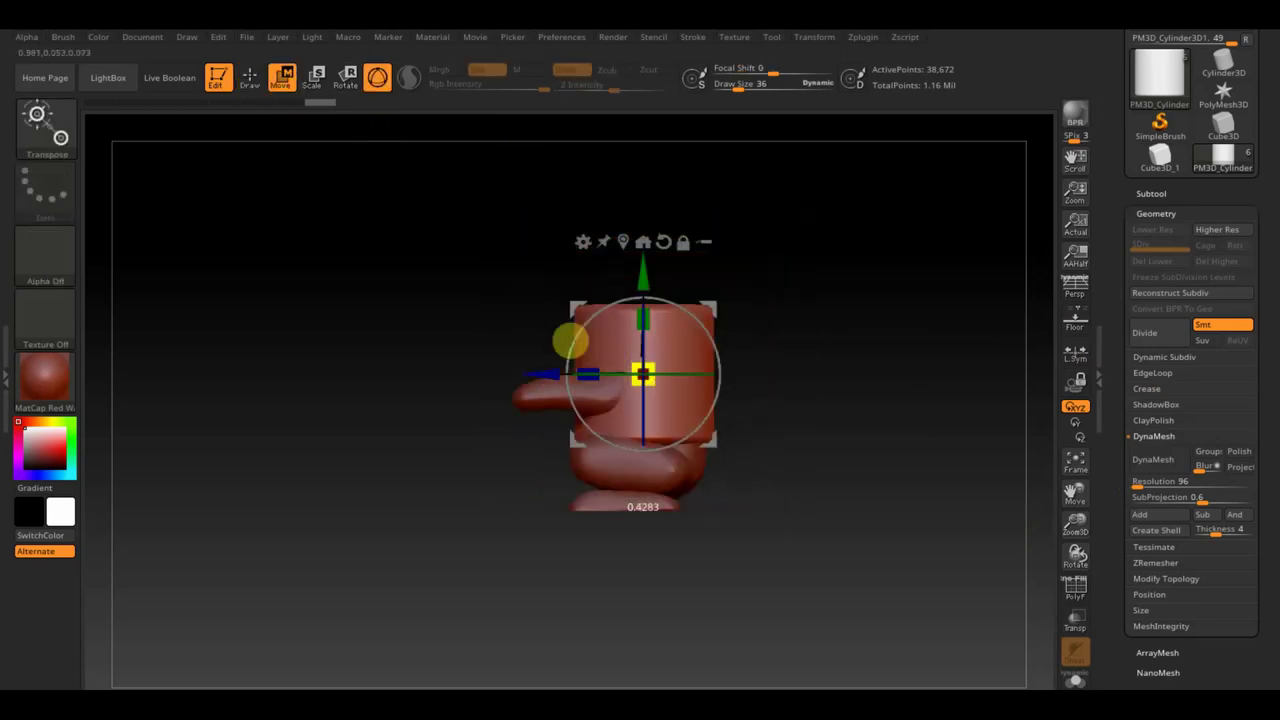
pyautogui.moveTo(814, 386)
pyautogui.mouseDown()
pyautogui.moveTo(940, 593)
pyautogui.moveTo(851, 480)
pyautogui.moveTo(894, 501)
pyautogui.moveTo(882, 499)
pyautogui.mouseUp()
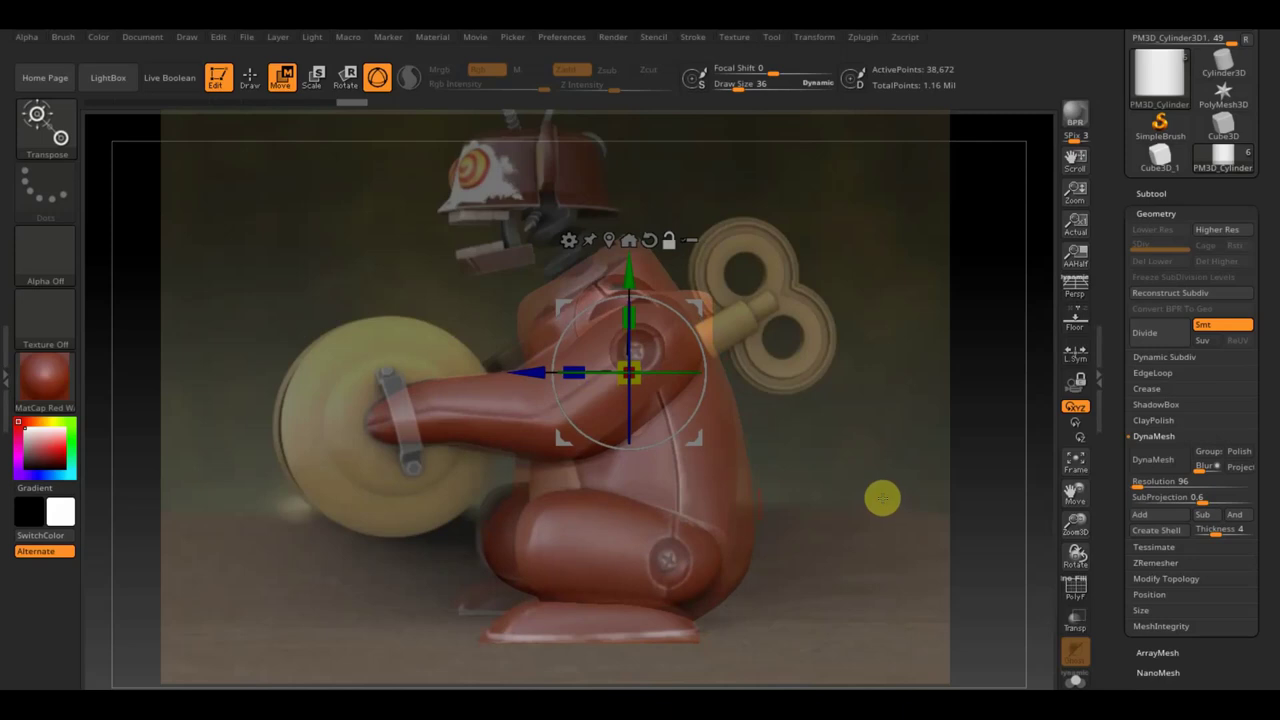
pyautogui.moveTo(689, 357)
pyautogui.mouseDown()
pyautogui.moveTo(880, 437)
pyautogui.moveTo(867, 430)
pyautogui.mouseUp()
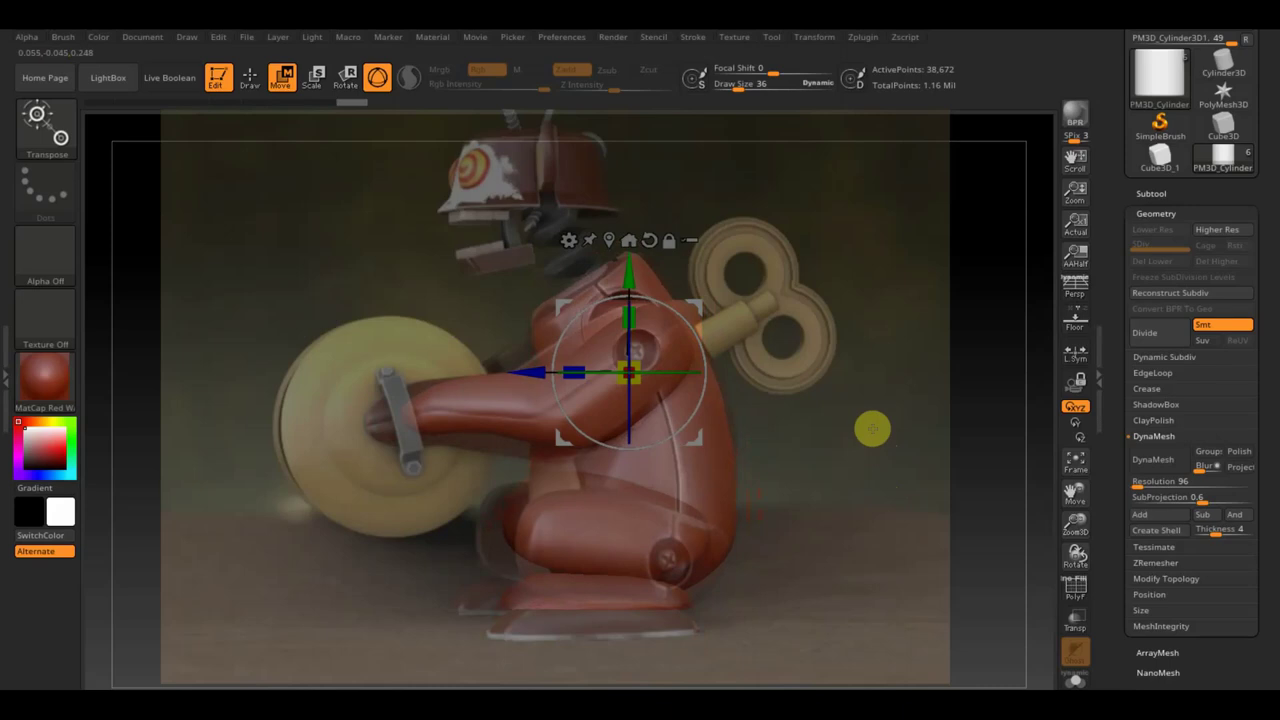
pyautogui.moveTo(872, 429)
pyautogui.mouseDown()
pyautogui.moveTo(884, 441)
pyautogui.moveTo(871, 406)
pyautogui.moveTo(878, 421)
pyautogui.mouseUp()
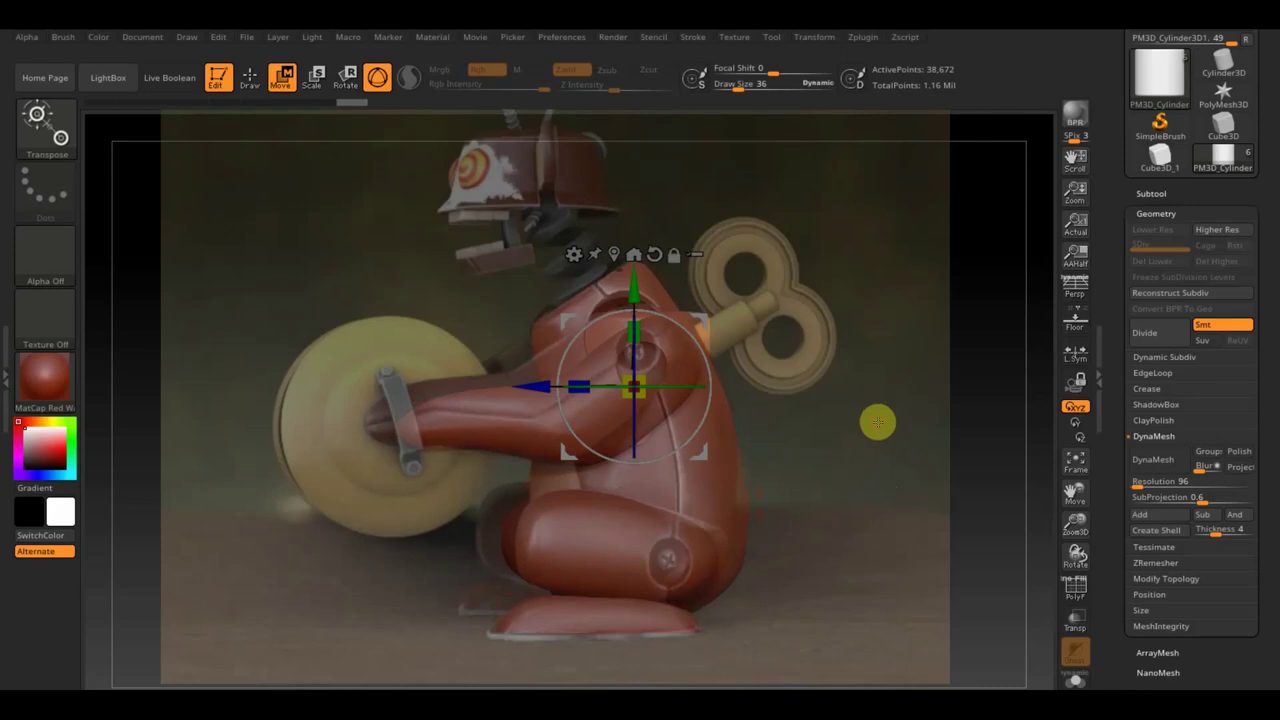
pyautogui.moveTo(878, 422); pyautogui.dragTo(877, 420)
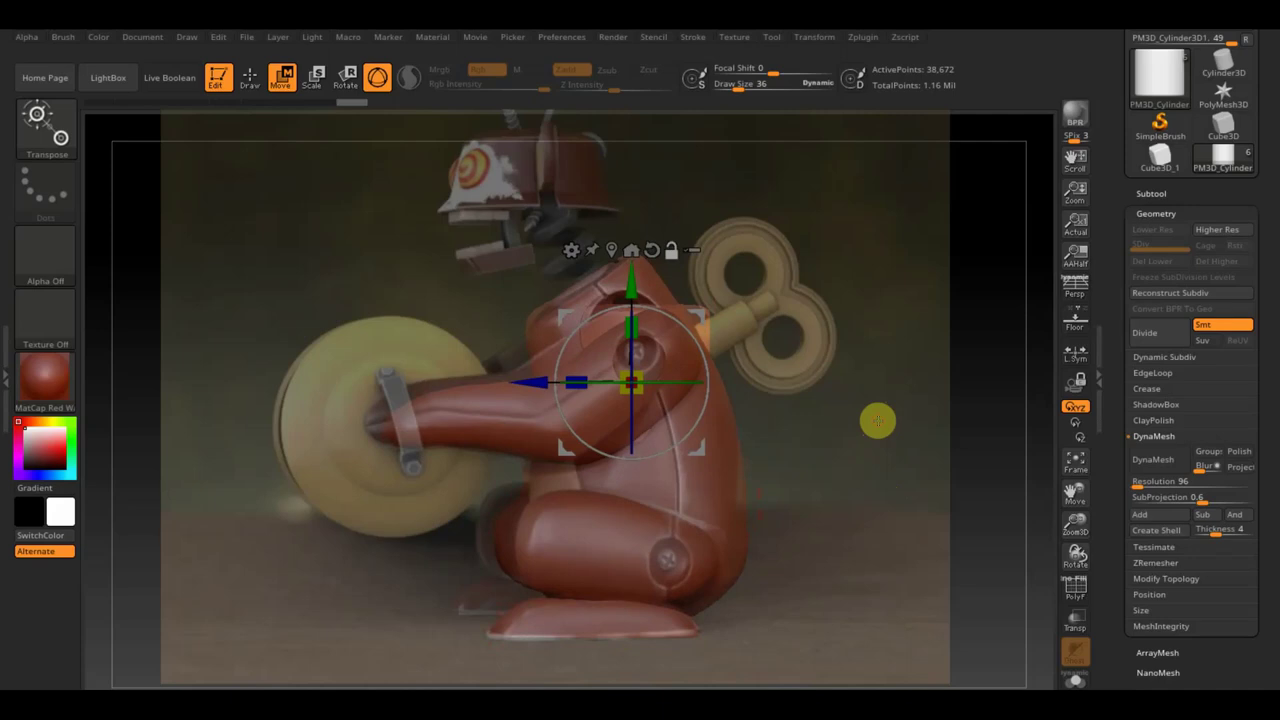
pyautogui.keyDown('alt'); pyautogui.click(529, 449); pyautogui.keyUp('alt')
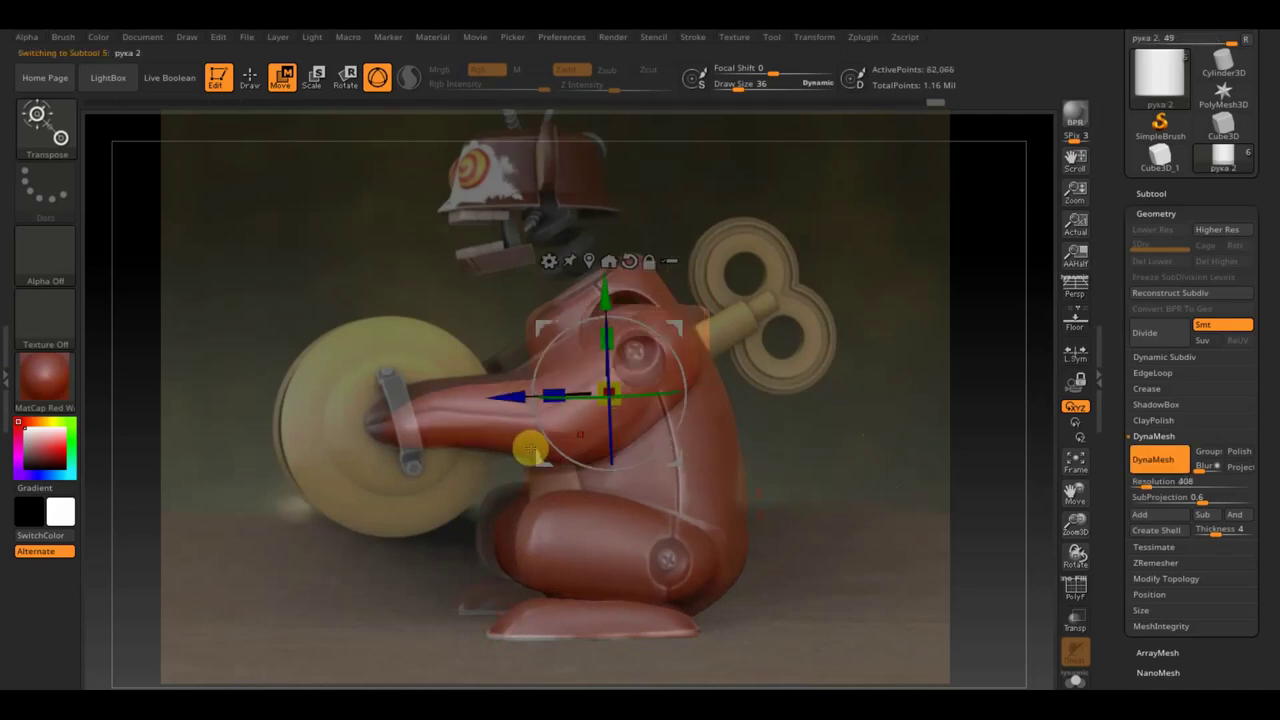
# Move the рука 2 arm slightly up and to the left to match the reference photo
pyautogui.moveTo(605, 297); pyautogui.dragTo(605, 287)
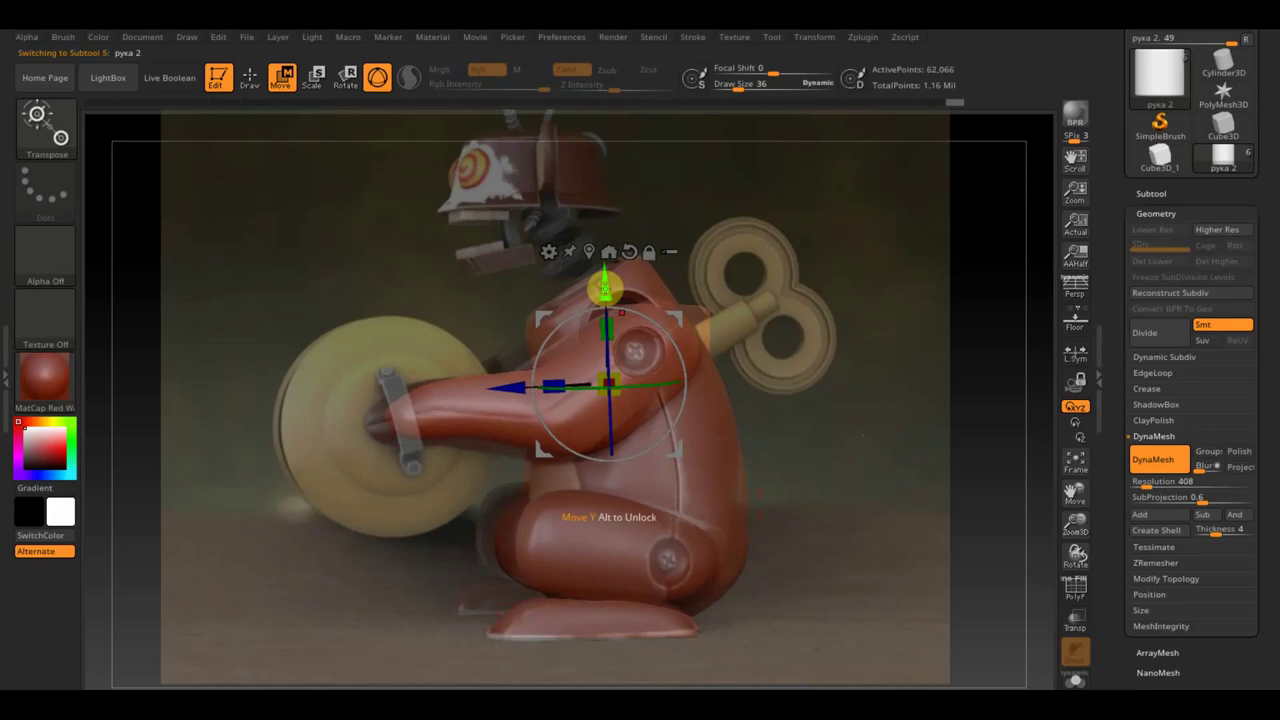
pyautogui.moveTo(678, 320); pyautogui.dragTo(673, 318)
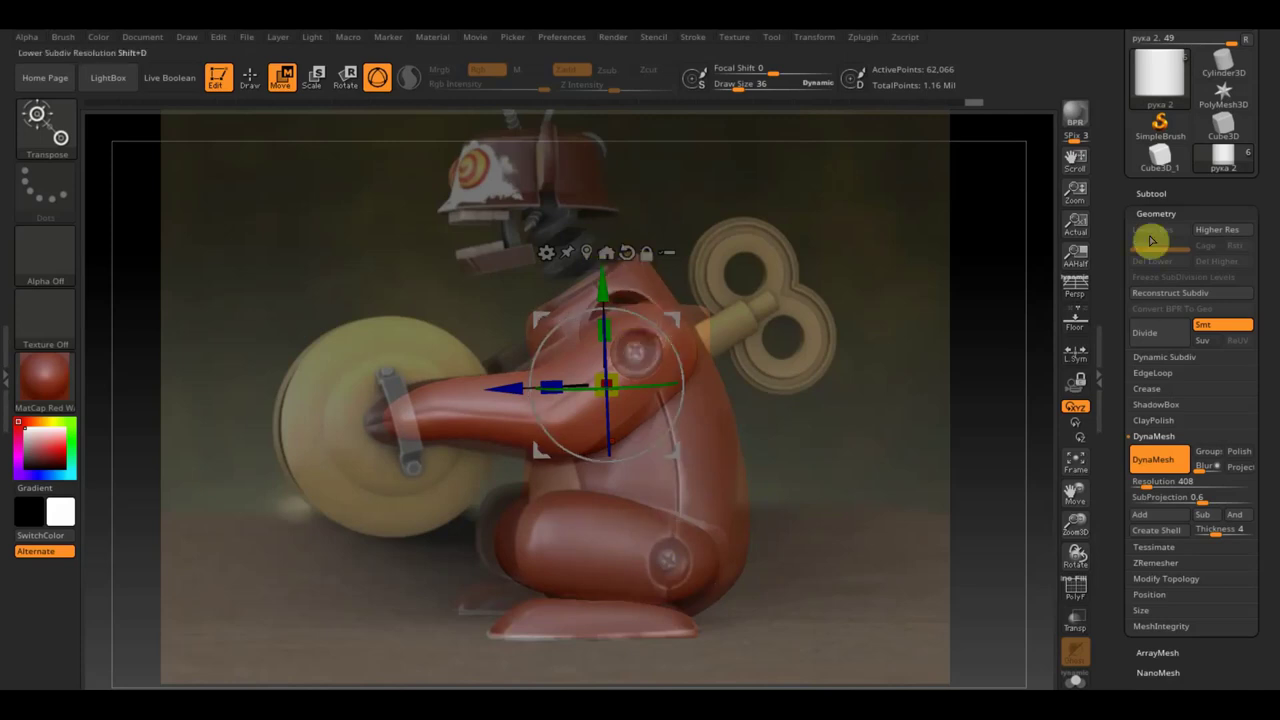
# Select the cylinder, move it above the body, flatten it vertically, and raise it over the head
pyautogui.press('n')
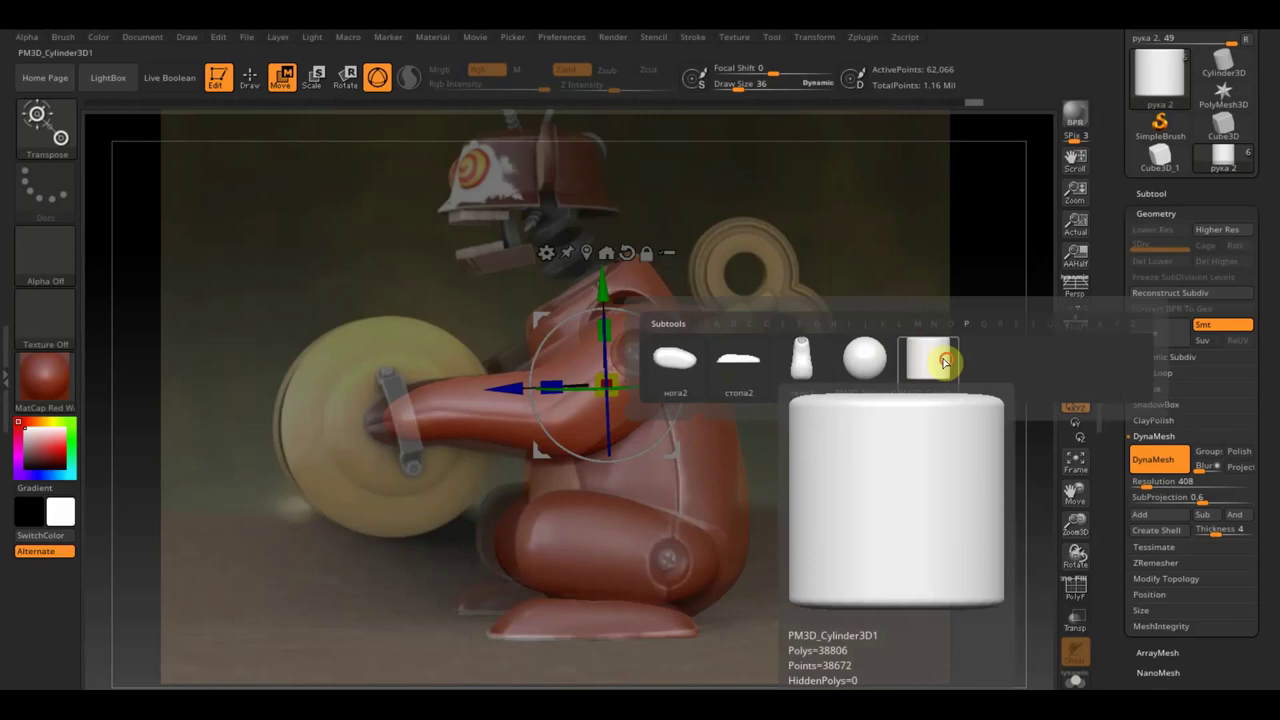
pyautogui.click(925, 355)
pyautogui.moveTo(622, 291); pyautogui.dragTo(620, 110)
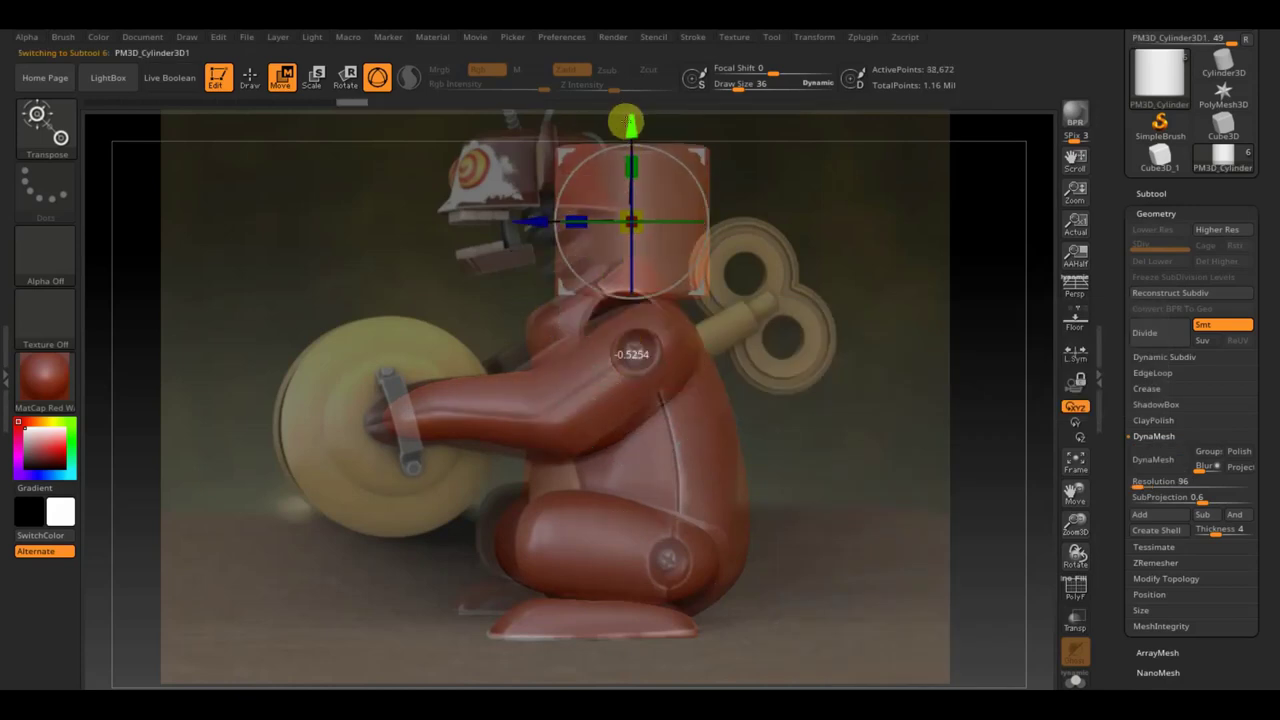
pyautogui.moveTo(537, 210); pyautogui.dragTo(436, 215)
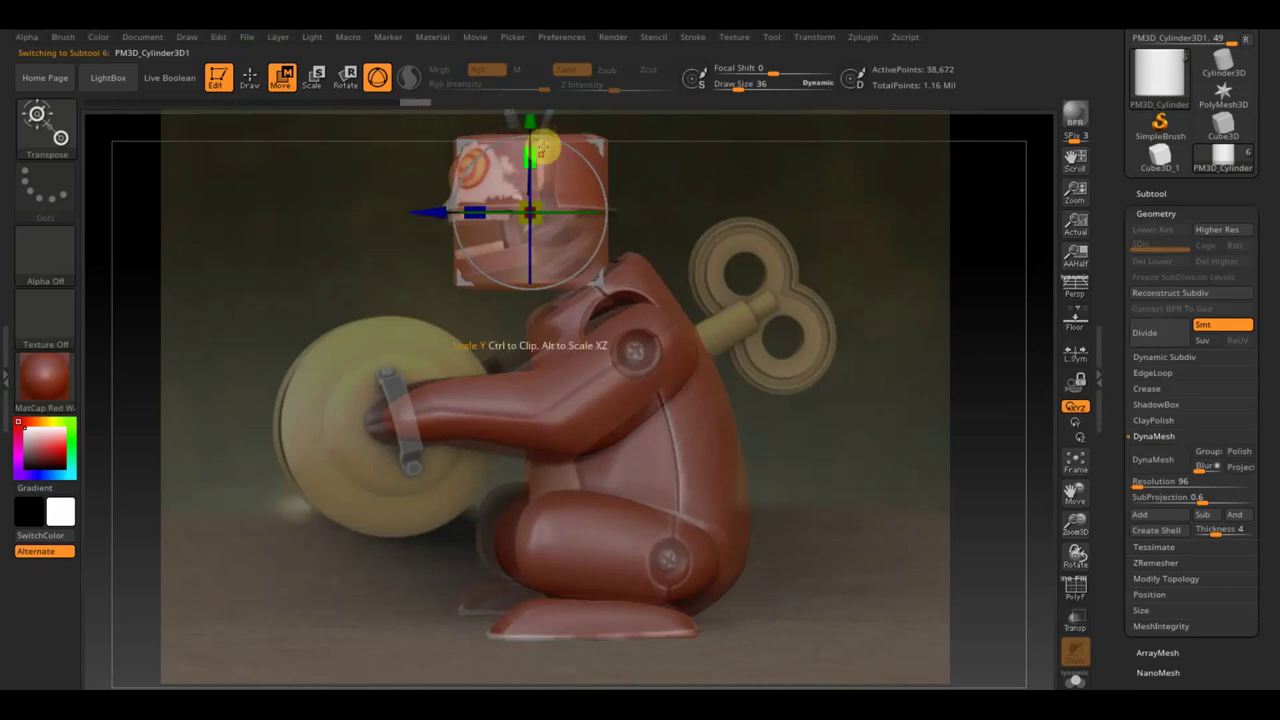
pyautogui.moveTo(531, 153); pyautogui.dragTo(538, 197)
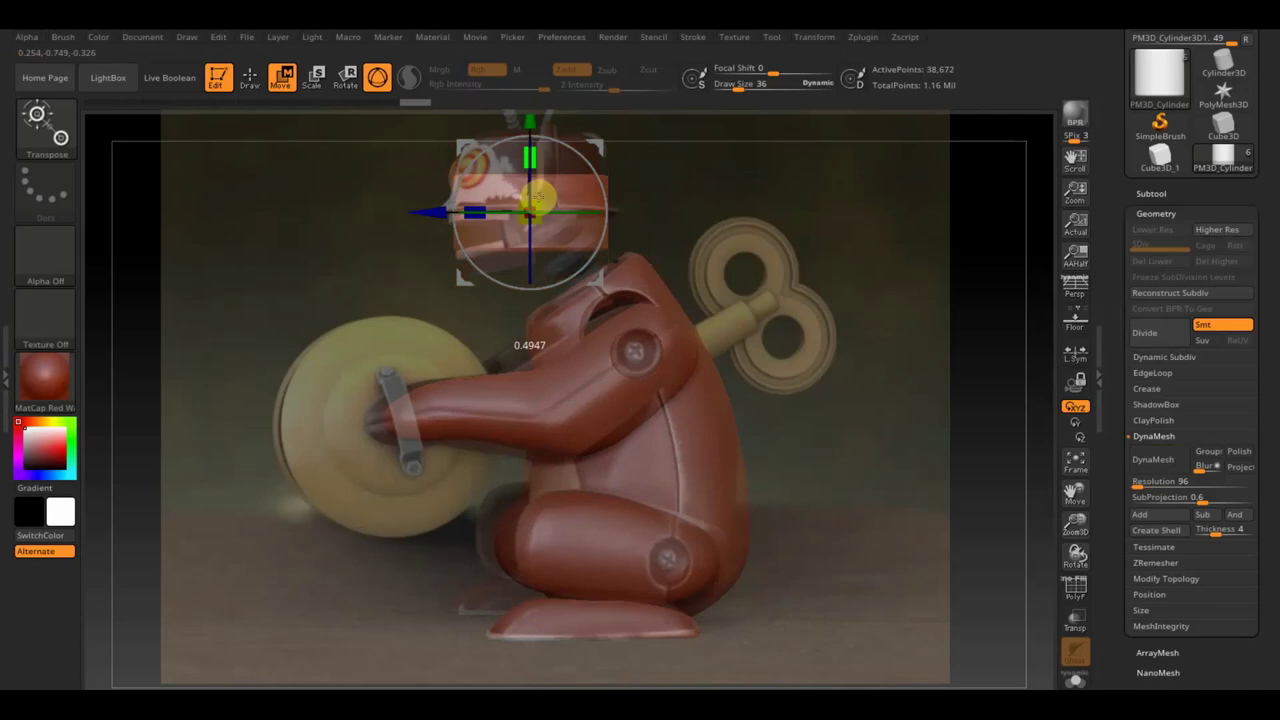
pyautogui.moveTo(531, 123); pyautogui.dragTo(528, 86)
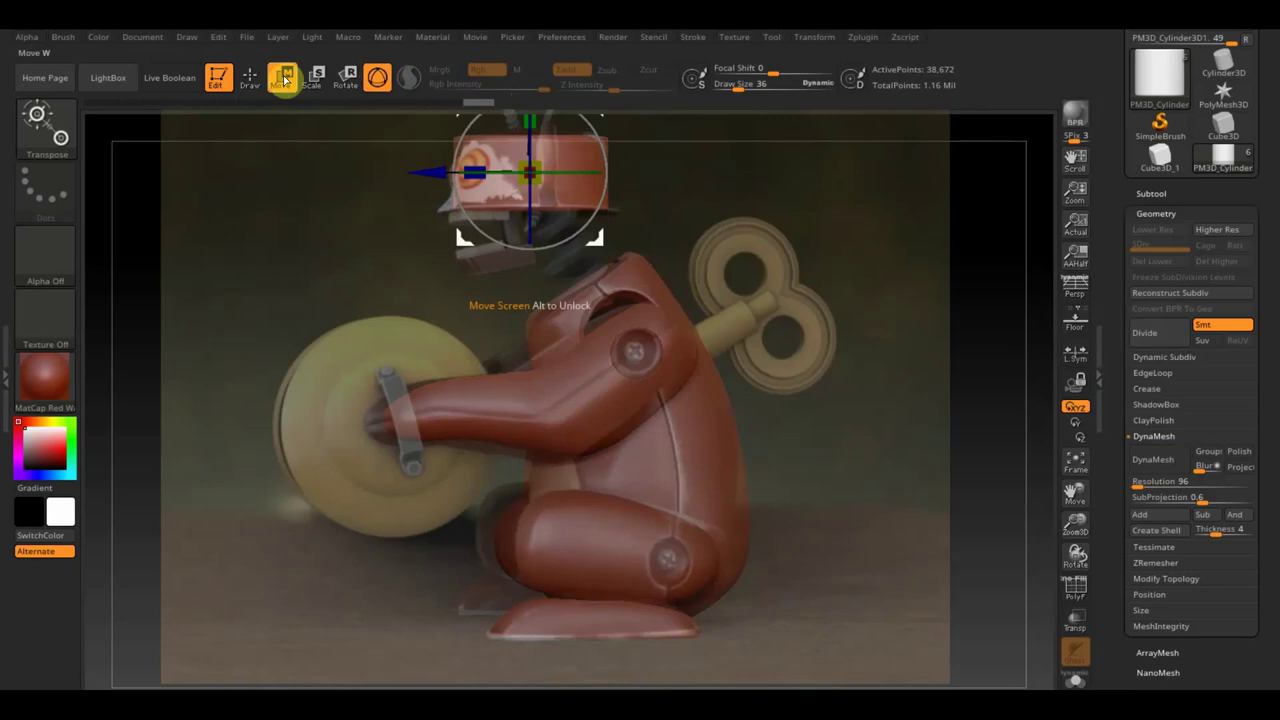
# Mask the upper part of the hat cylinder with a rectangle
pyautogui.click(250, 77)
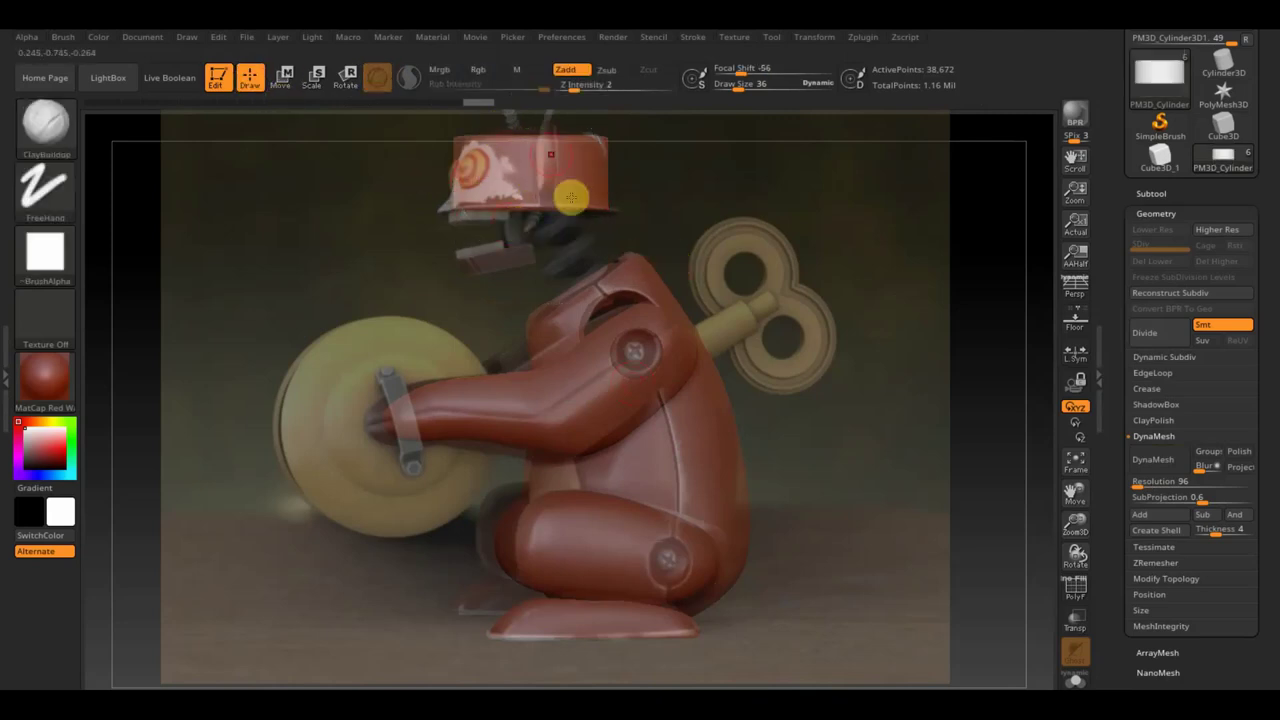
pyautogui.click(282, 77)
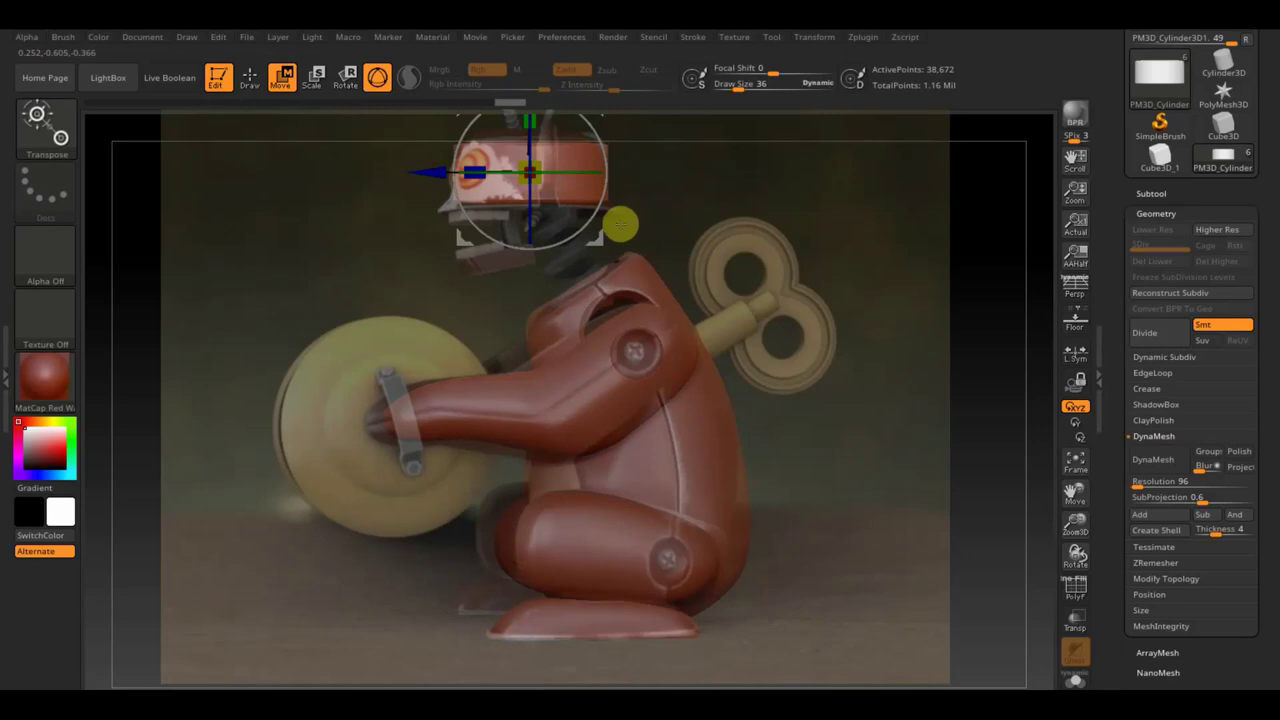
pyautogui.click(250, 77)
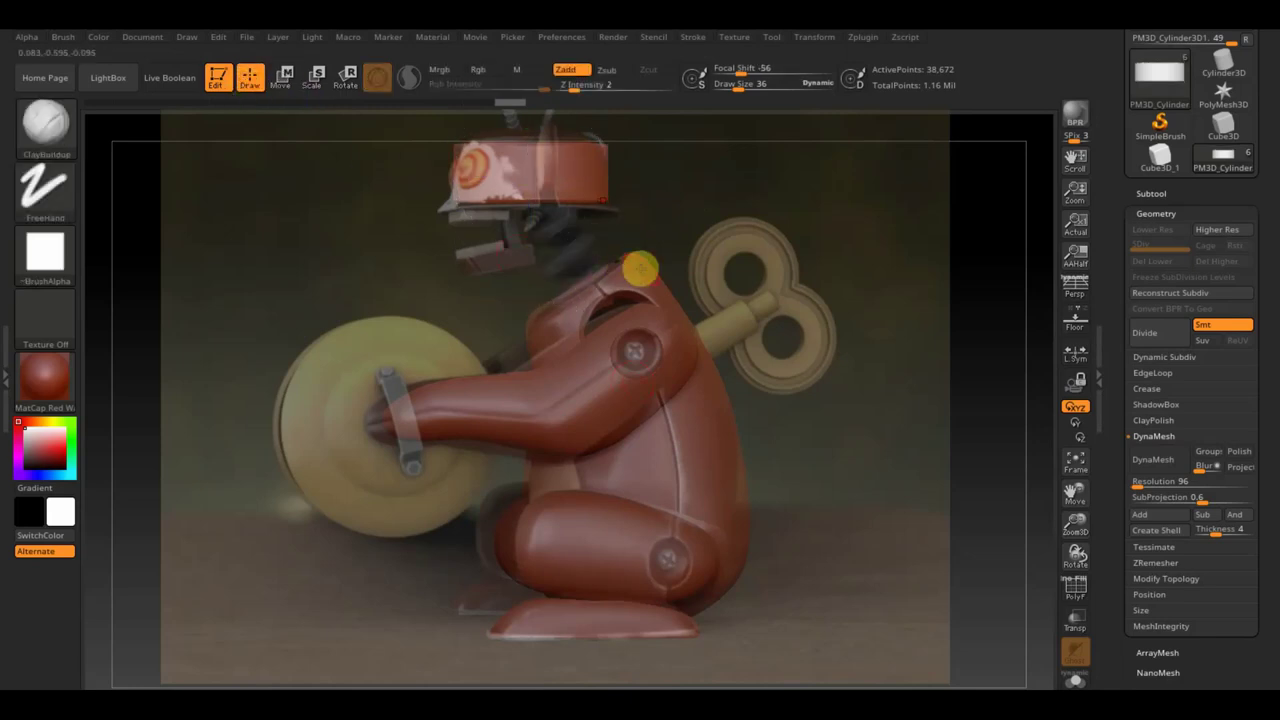
pyautogui.moveTo(708, 280)
pyautogui.keyDown('ctrl'); pyautogui.mouseDown()
pyautogui.moveTo(409, 214)
pyautogui.moveTo(388, 197)
pyautogui.mouseUp(); pyautogui.keyUp('ctrl')
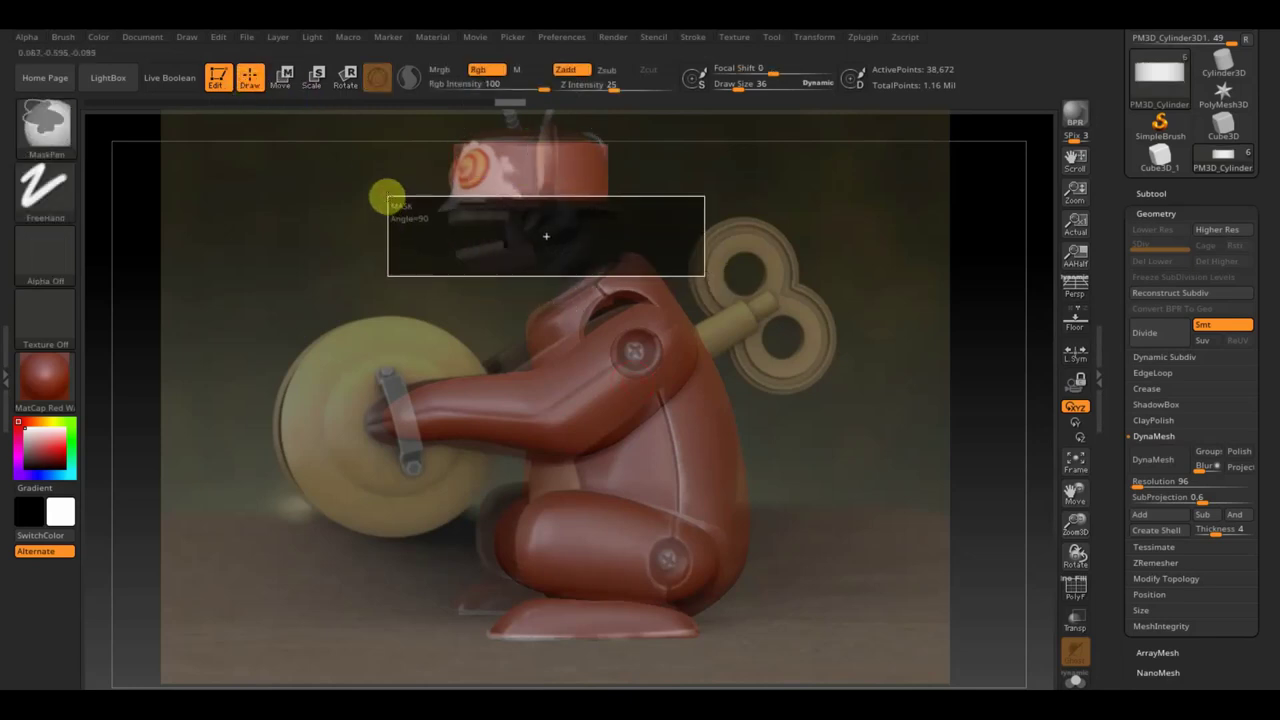
pyautogui.press('ctrl')
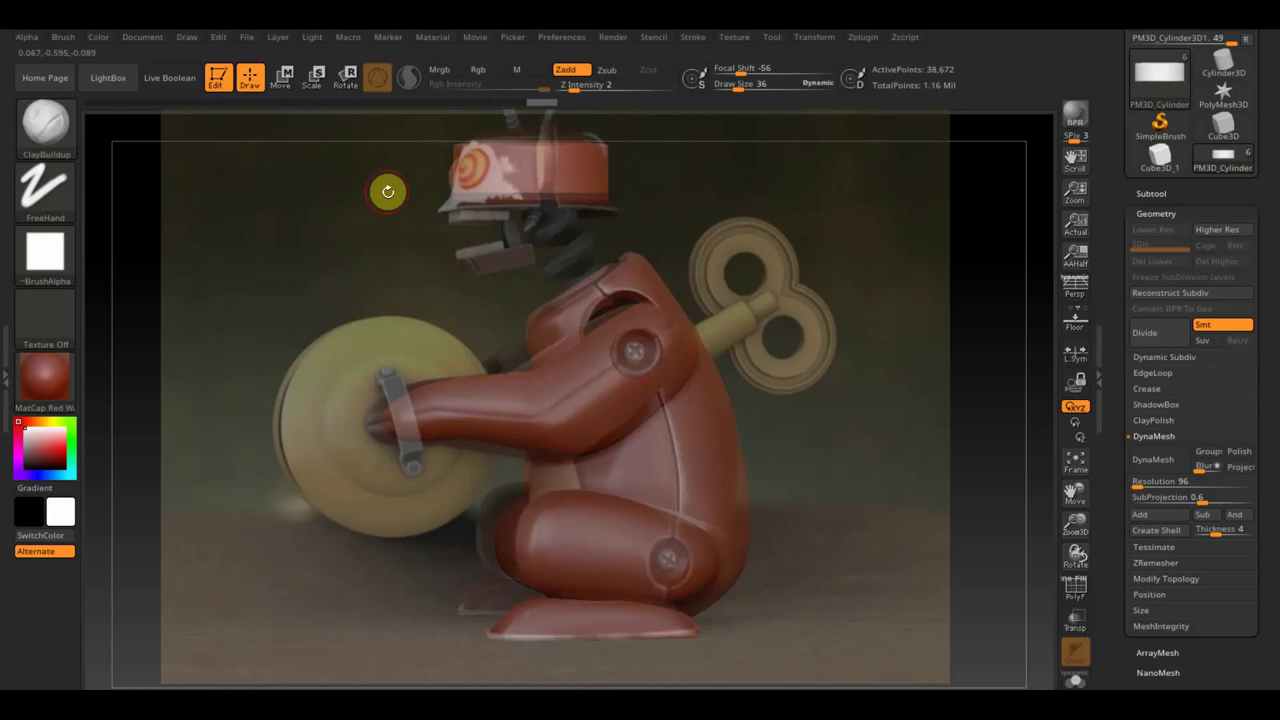
# Hide the reference image, invert the mask, and scale the unmasked base out into a wide brim
pyautogui.hotkey('shift', 'z')
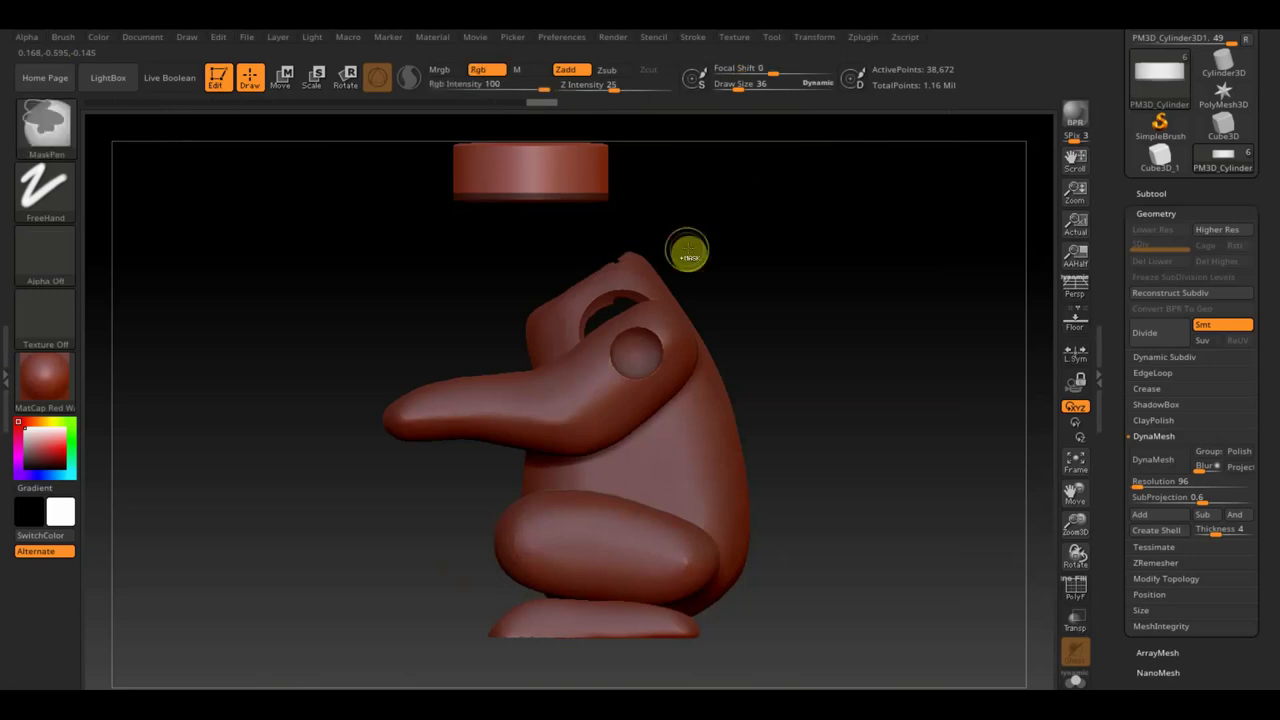
pyautogui.keyDown('ctrl'); pyautogui.click(688, 250); pyautogui.keyUp('ctrl')
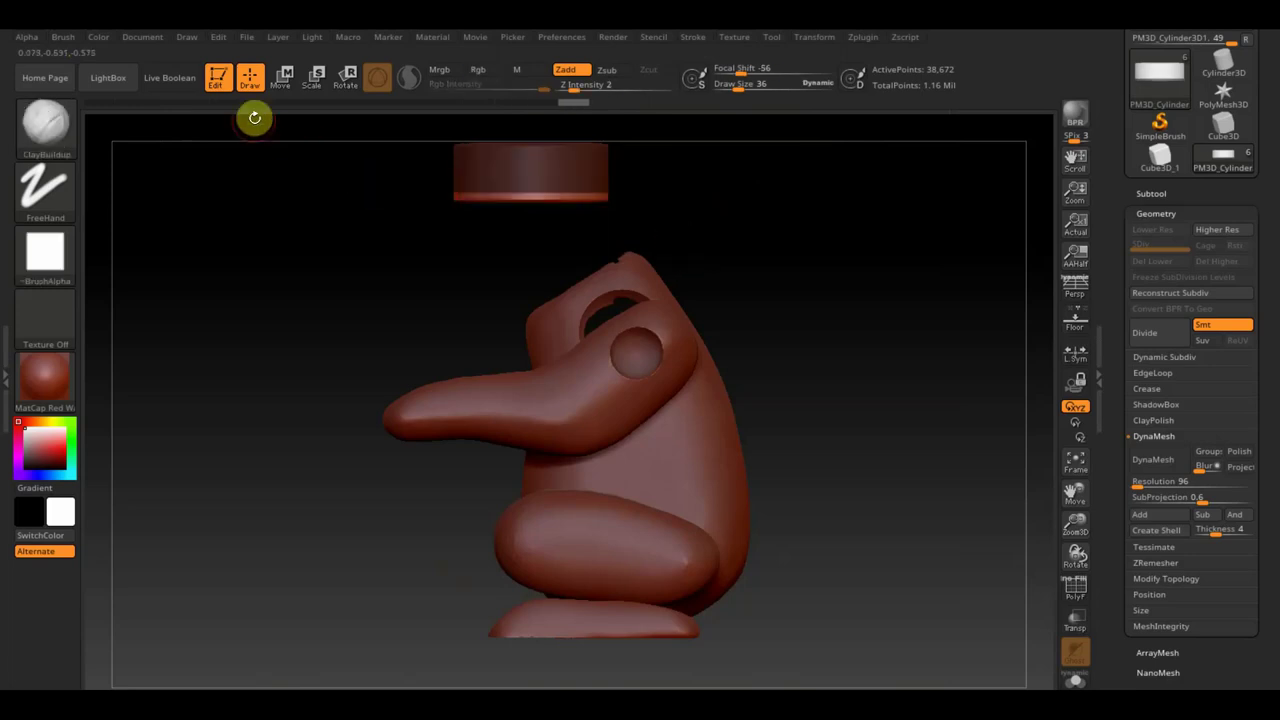
pyautogui.click(292, 90)
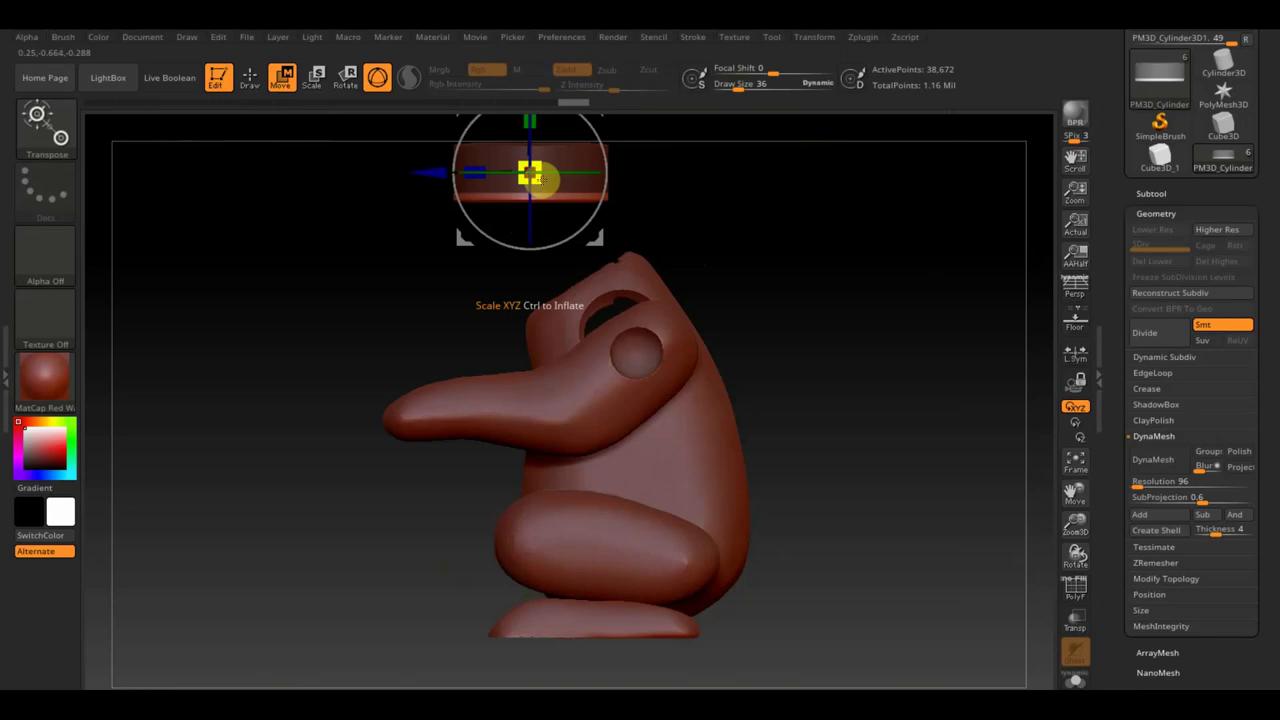
pyautogui.moveTo(543, 178); pyautogui.dragTo(550, 181)
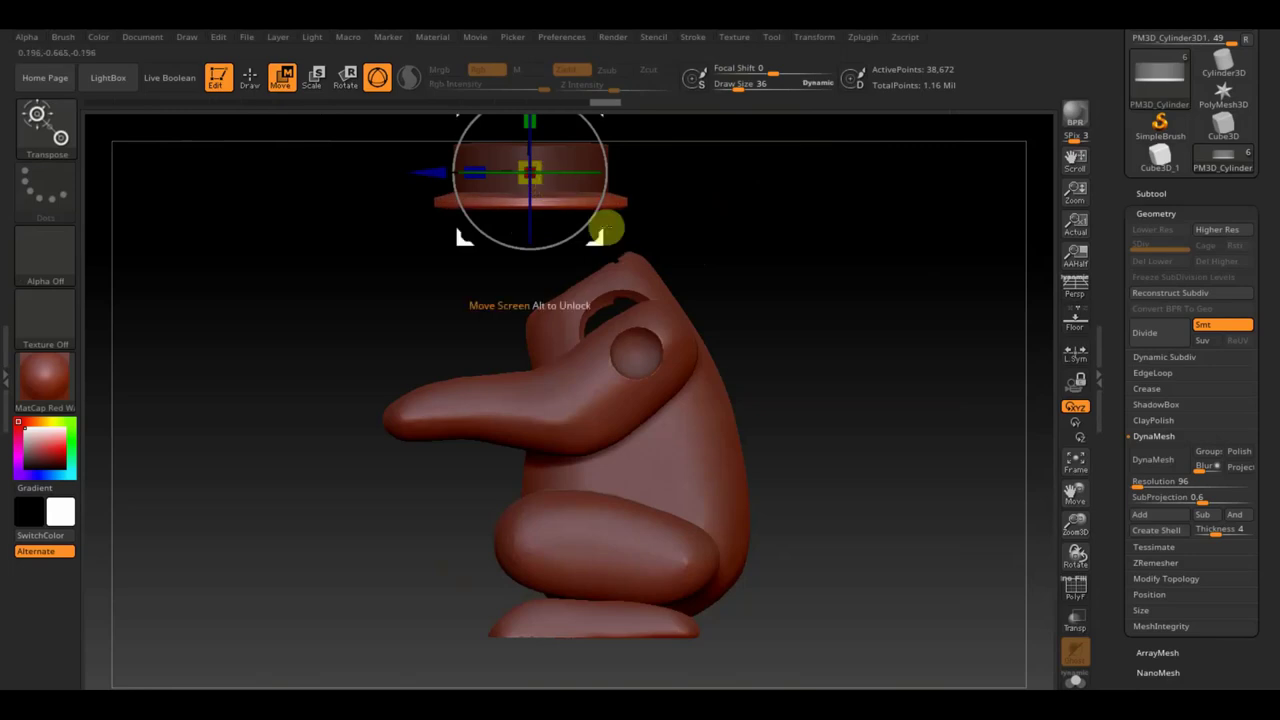
pyautogui.moveTo(671, 206); pyautogui.dragTo(715, 333)
pyautogui.moveTo(518, 188); pyautogui.dragTo(520, 199)
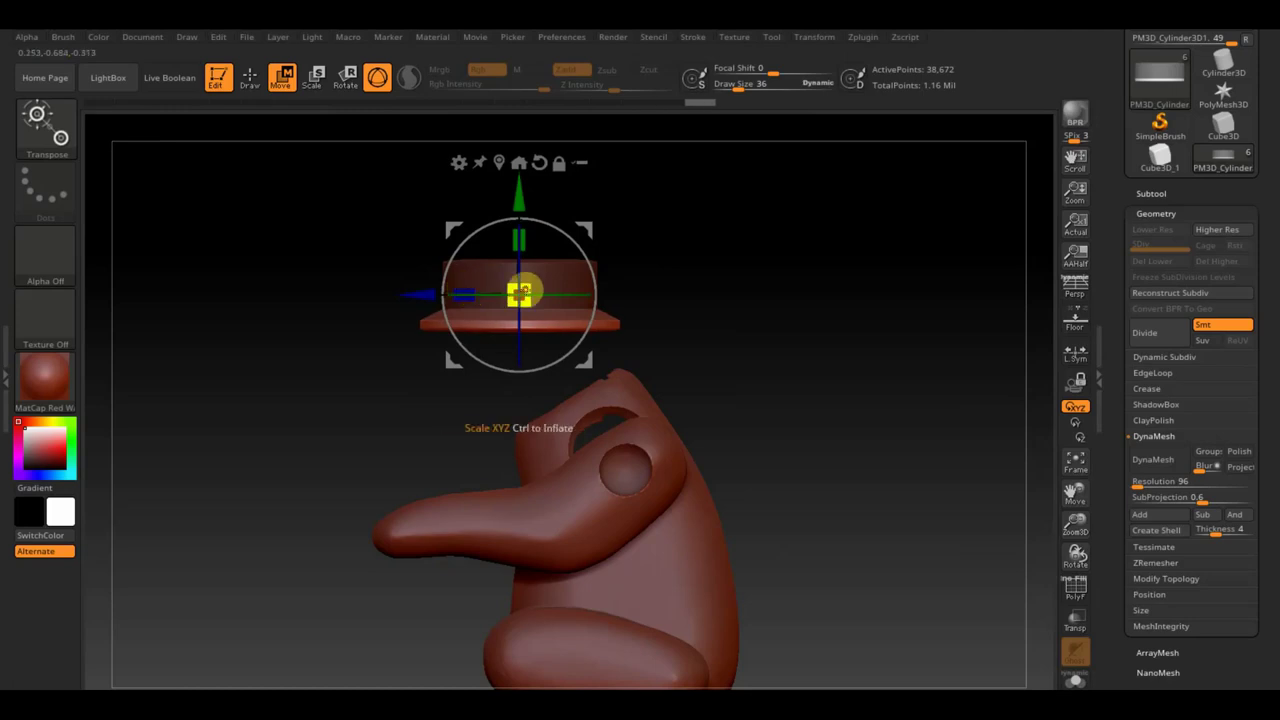
pyautogui.moveTo(520, 290); pyautogui.dragTo(518, 291)
pyautogui.moveTo(731, 314)
pyautogui.mouseDown()
pyautogui.moveTo(810, 315)
pyautogui.moveTo(792, 326)
pyautogui.mouseUp()
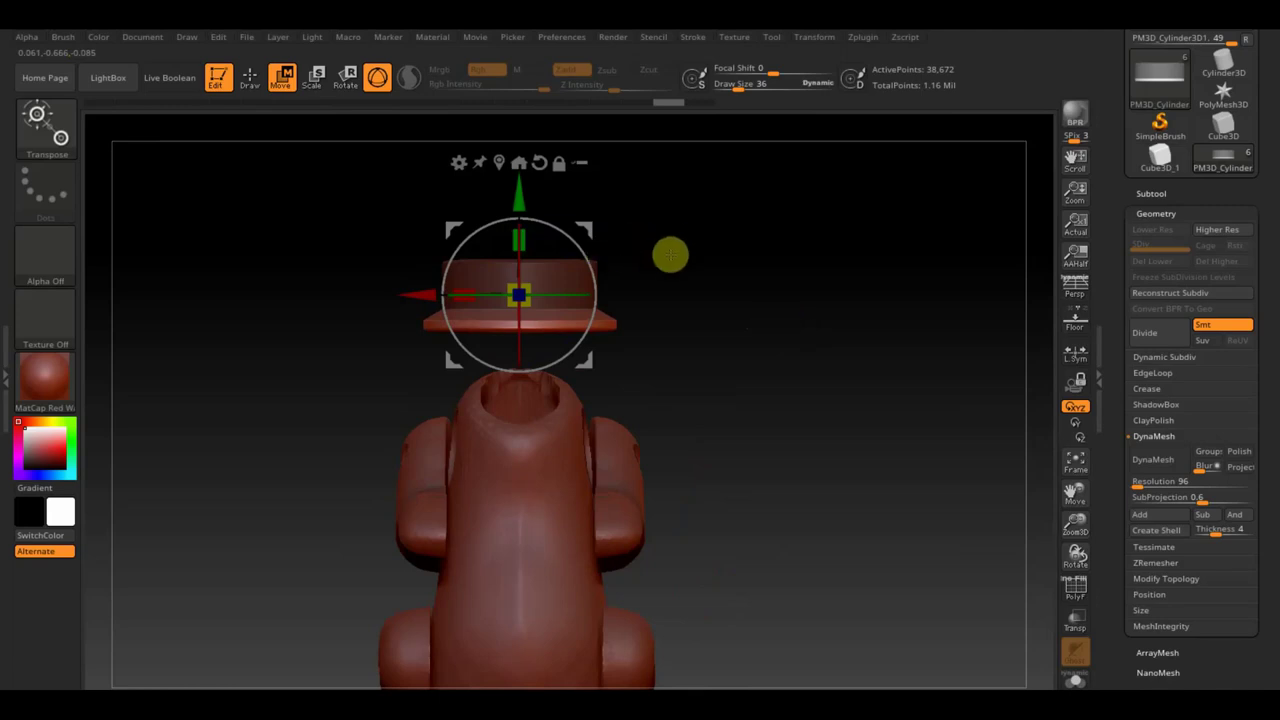
# Clear the mask, nudge the hat up slightly, and check it from the side and above
pyautogui.press('ctrl')
pyautogui.keyDown('ctrl'); pyautogui.click(670, 255); pyautogui.keyUp('ctrl')
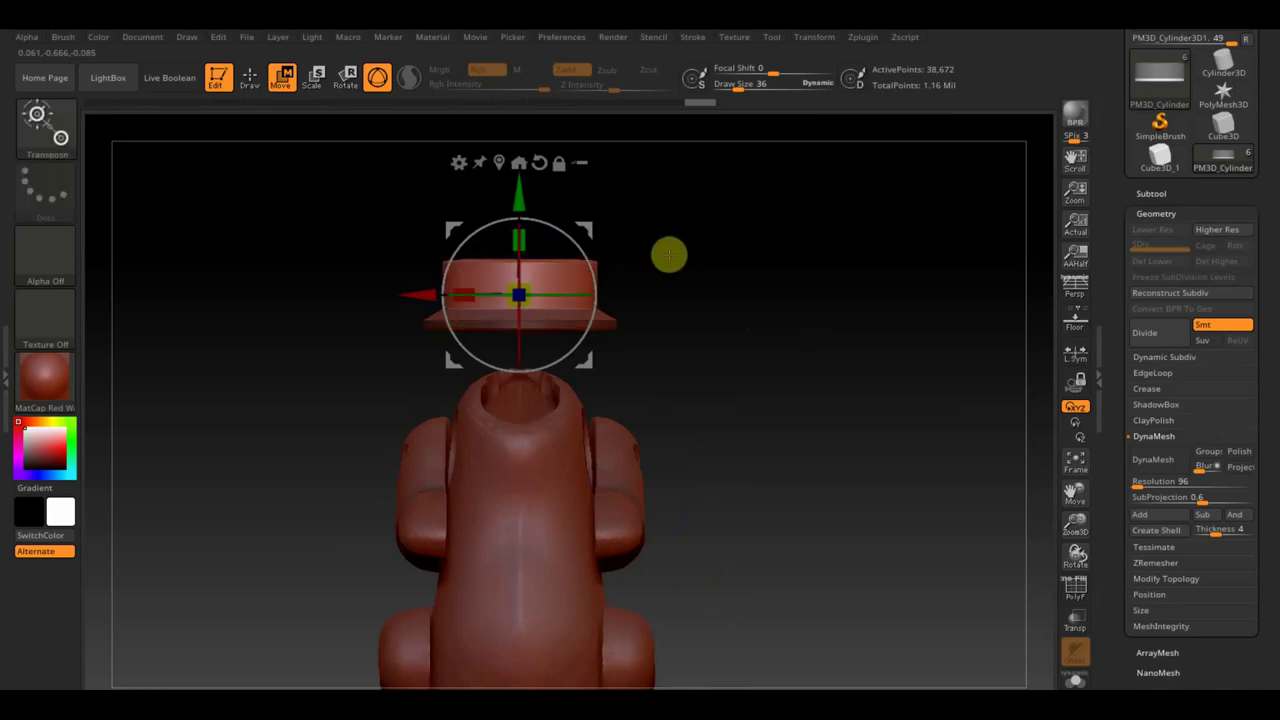
pyautogui.moveTo(518, 200); pyautogui.dragTo(518, 196)
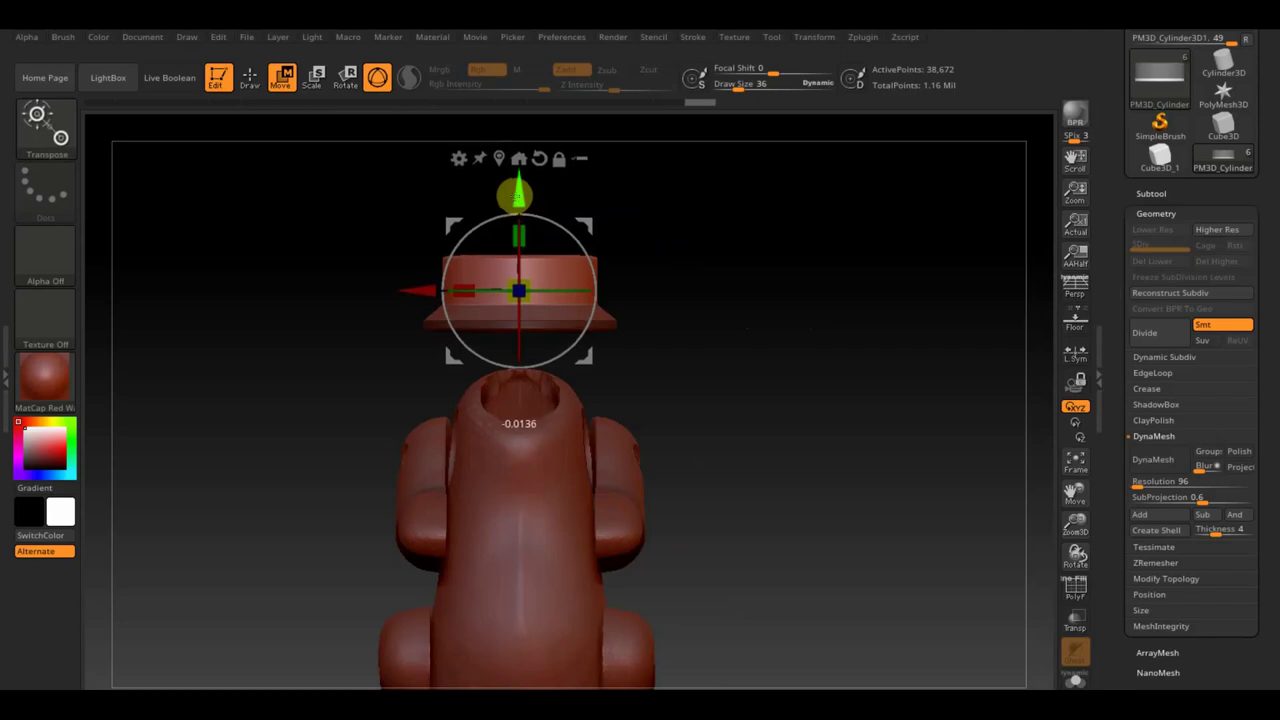
pyautogui.moveTo(794, 343)
pyautogui.mouseDown()
pyautogui.moveTo(820, 391)
pyautogui.moveTo(752, 388)
pyautogui.moveTo(777, 411)
pyautogui.moveTo(831, 403)
pyautogui.moveTo(834, 483)
pyautogui.moveTo(818, 491)
pyautogui.moveTo(831, 497)
pyautogui.moveTo(823, 346)
pyautogui.moveTo(841, 295)
pyautogui.moveTo(906, 326)
pyautogui.moveTo(869, 369)
pyautogui.mouseUp()
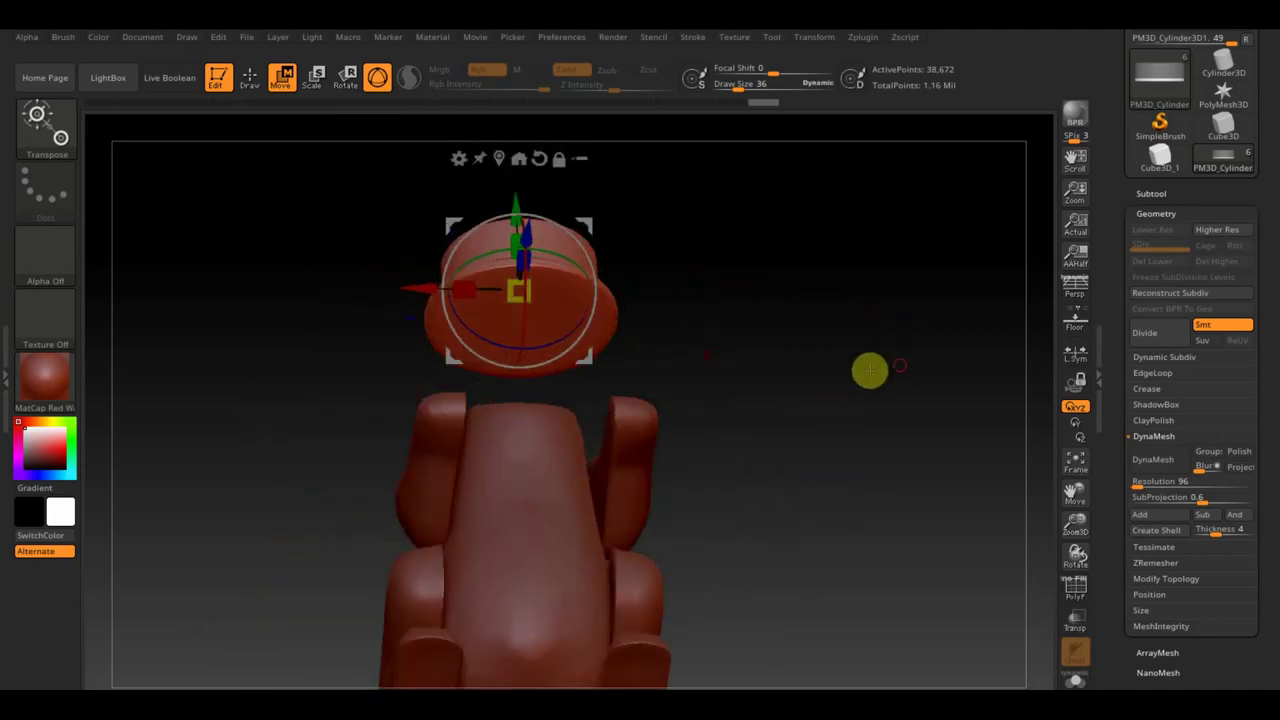
pyautogui.moveTo(754, 330); pyautogui.dragTo(777, 387)
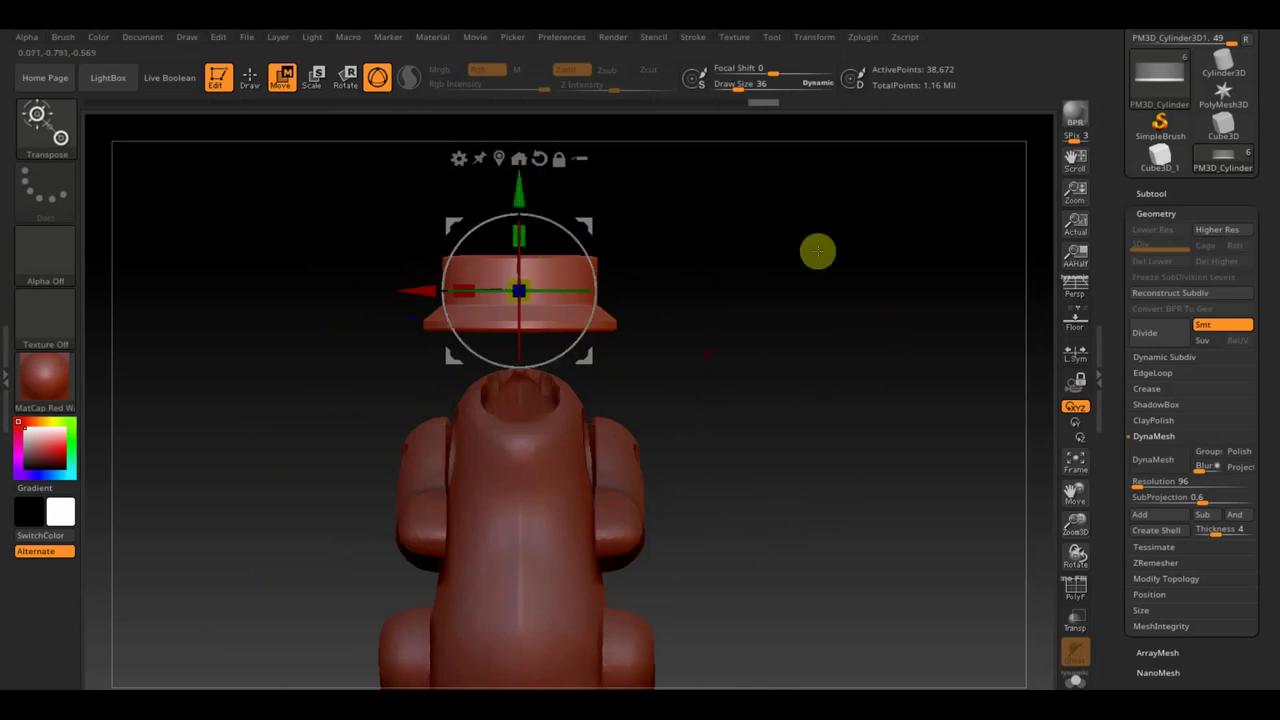
pyautogui.click(1145, 193)
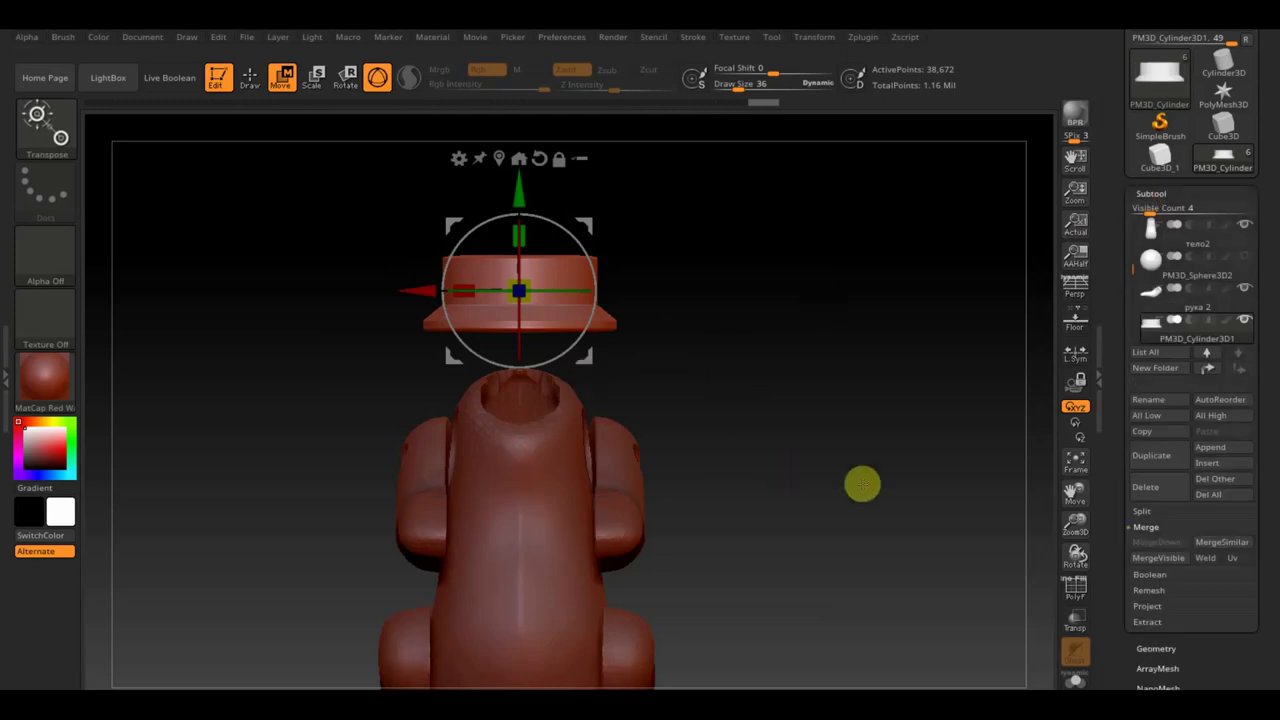
# Duplicate the hat cylinder, turn on transparency, and slightly scale and reposition the copy
pyautogui.click(1162, 456)
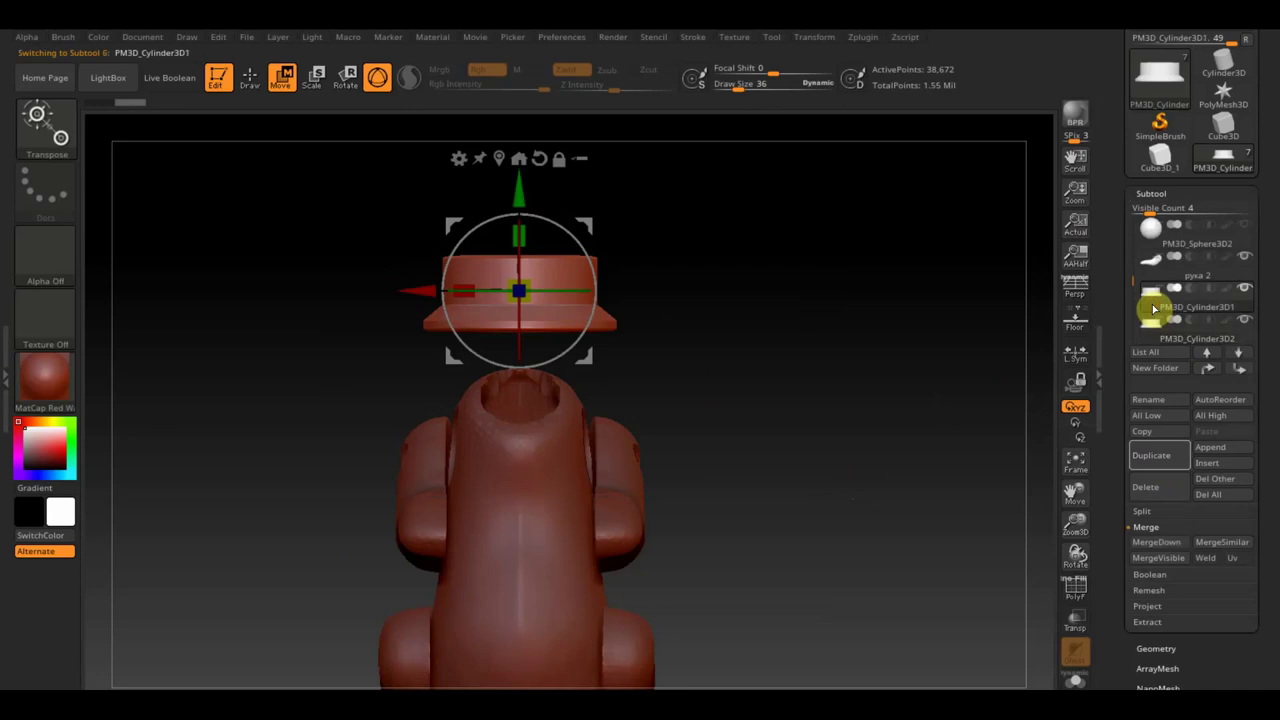
pyautogui.click(1150, 330)
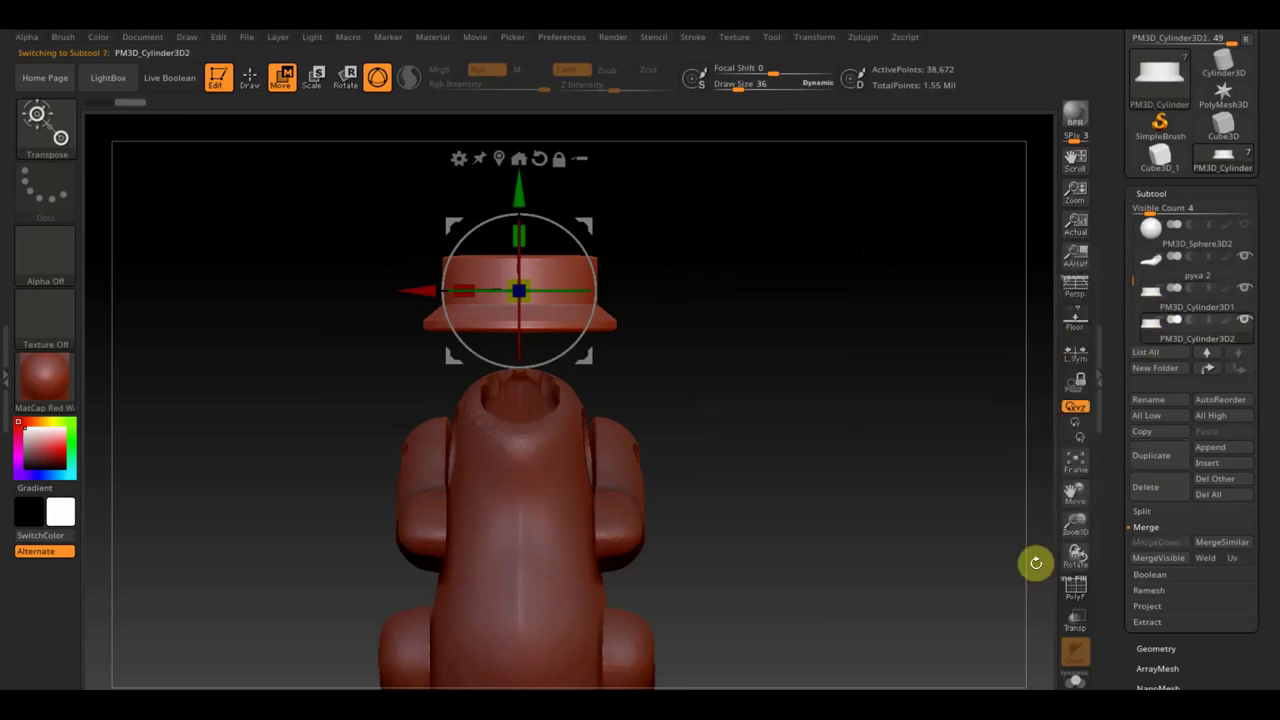
pyautogui.click(1075, 622)
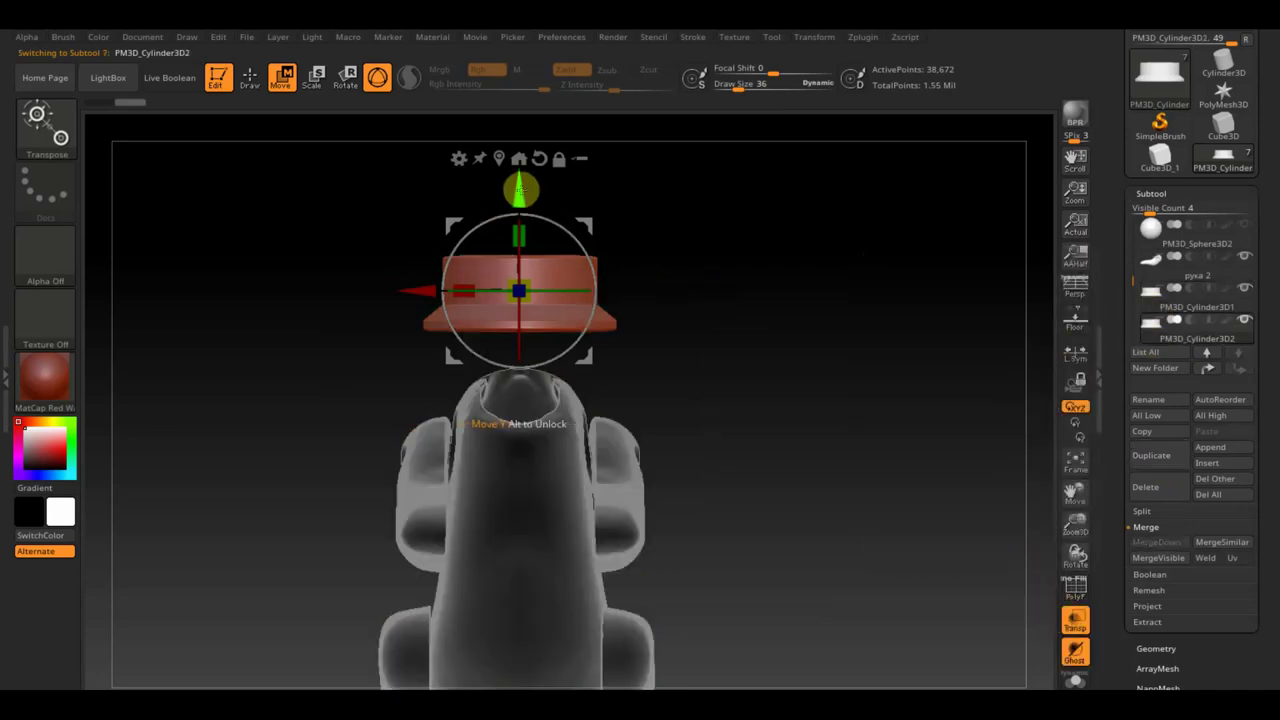
pyautogui.moveTo(543, 297); pyautogui.dragTo(512, 290)
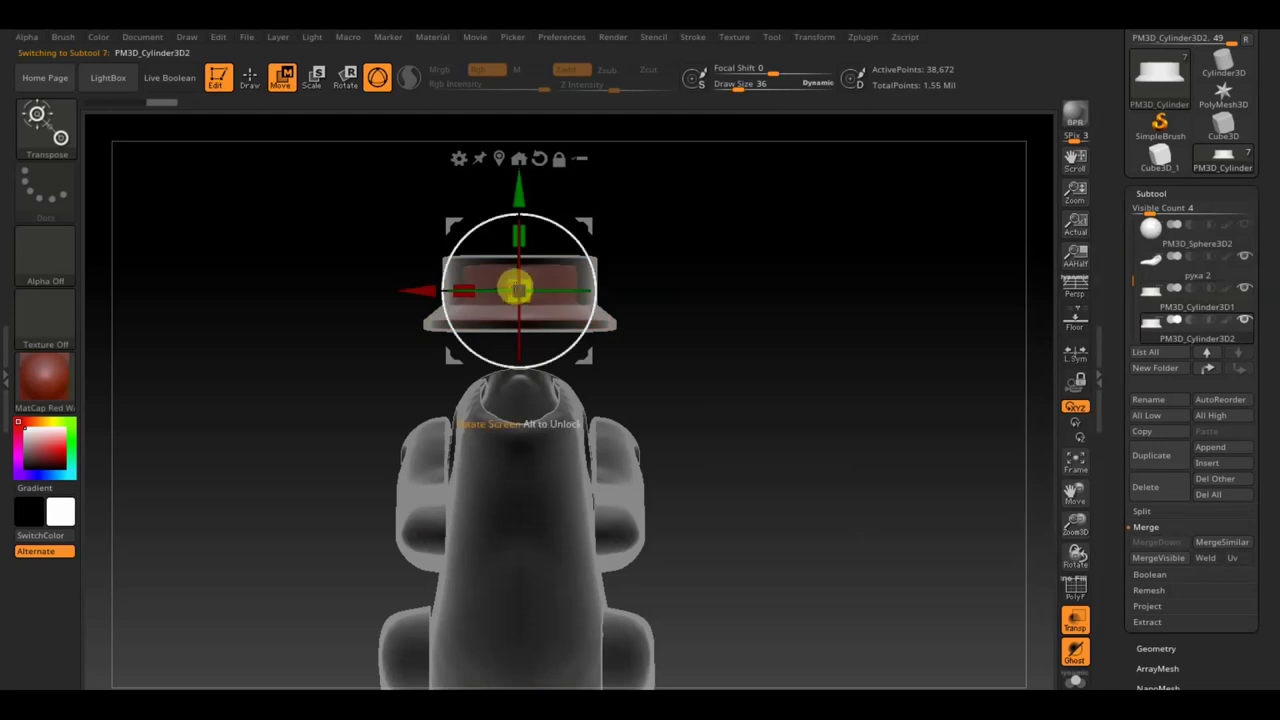
pyautogui.moveTo(517, 189); pyautogui.dragTo(521, 204)
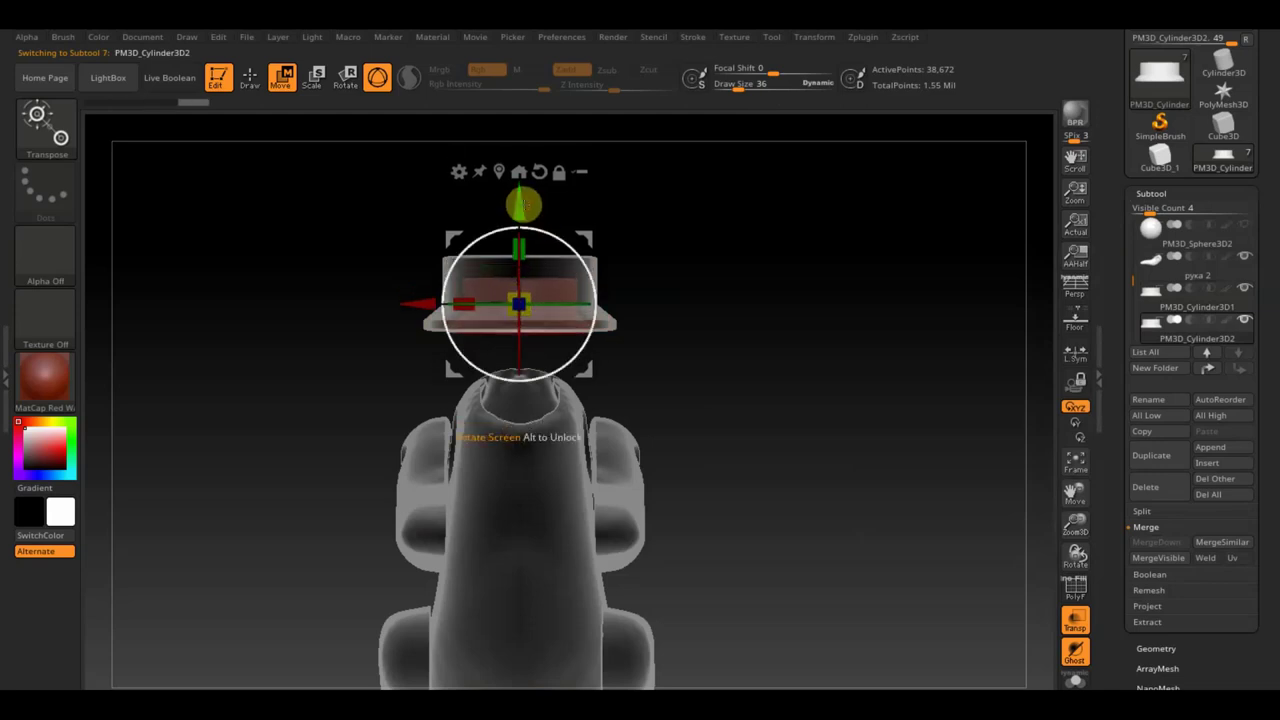
pyautogui.click(527, 297)
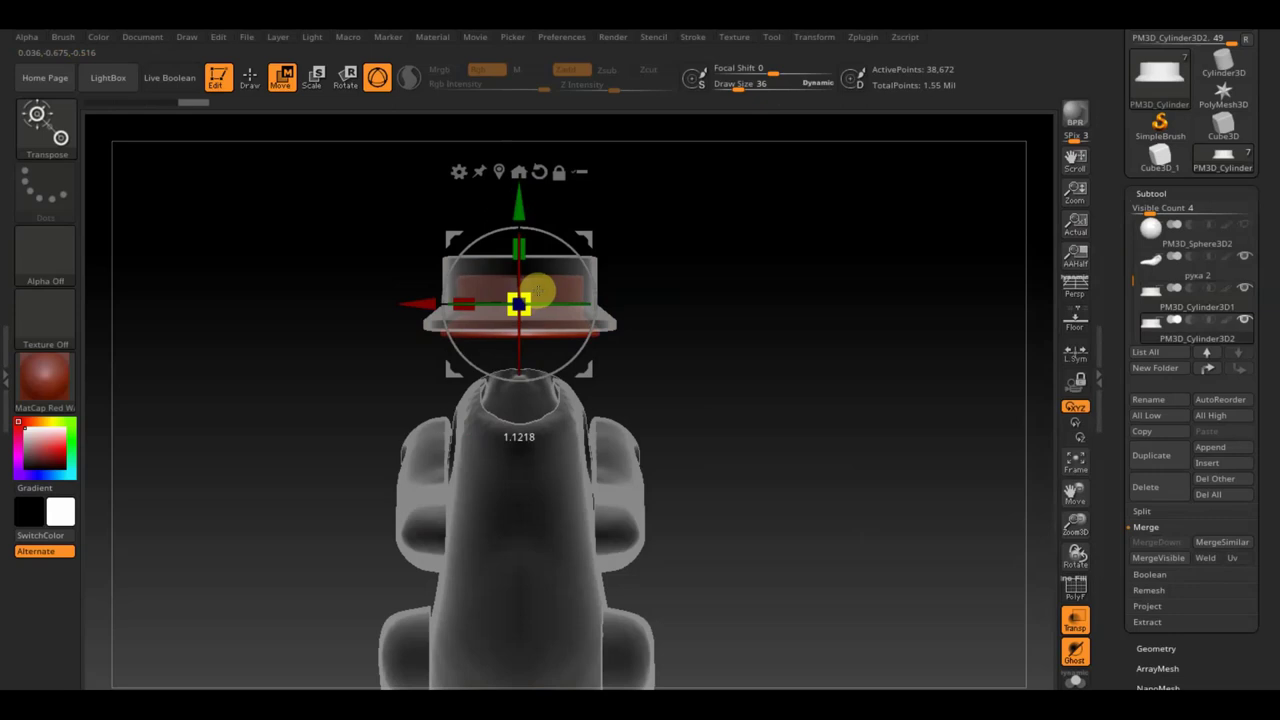
pyautogui.moveTo(518, 218); pyautogui.dragTo(524, 208)
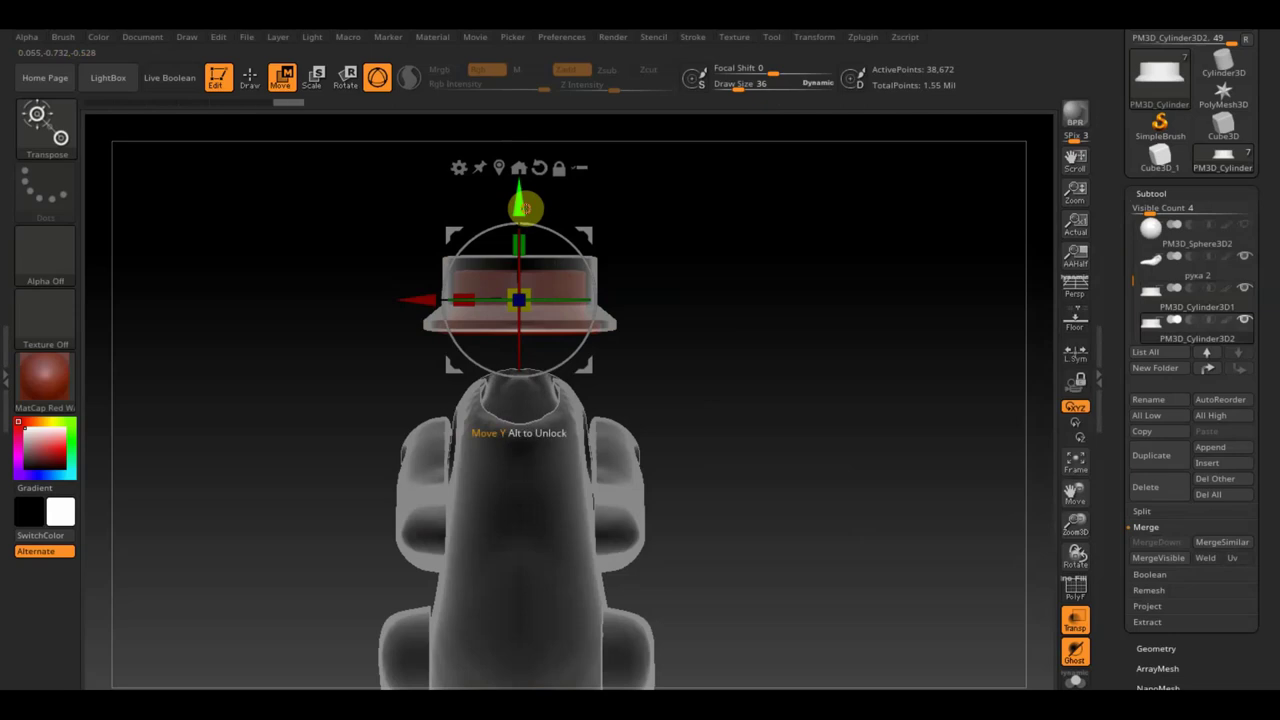
# Mask the copy's upper part, invert the mask, and pull the free lower band downward
pyautogui.click(250, 77)
pyautogui.press('ctrl')
pyautogui.keyDown('ctrl'); pyautogui.moveTo(541, 361); pyautogui.dragTo(406, 320); pyautogui.keyUp('ctrl')
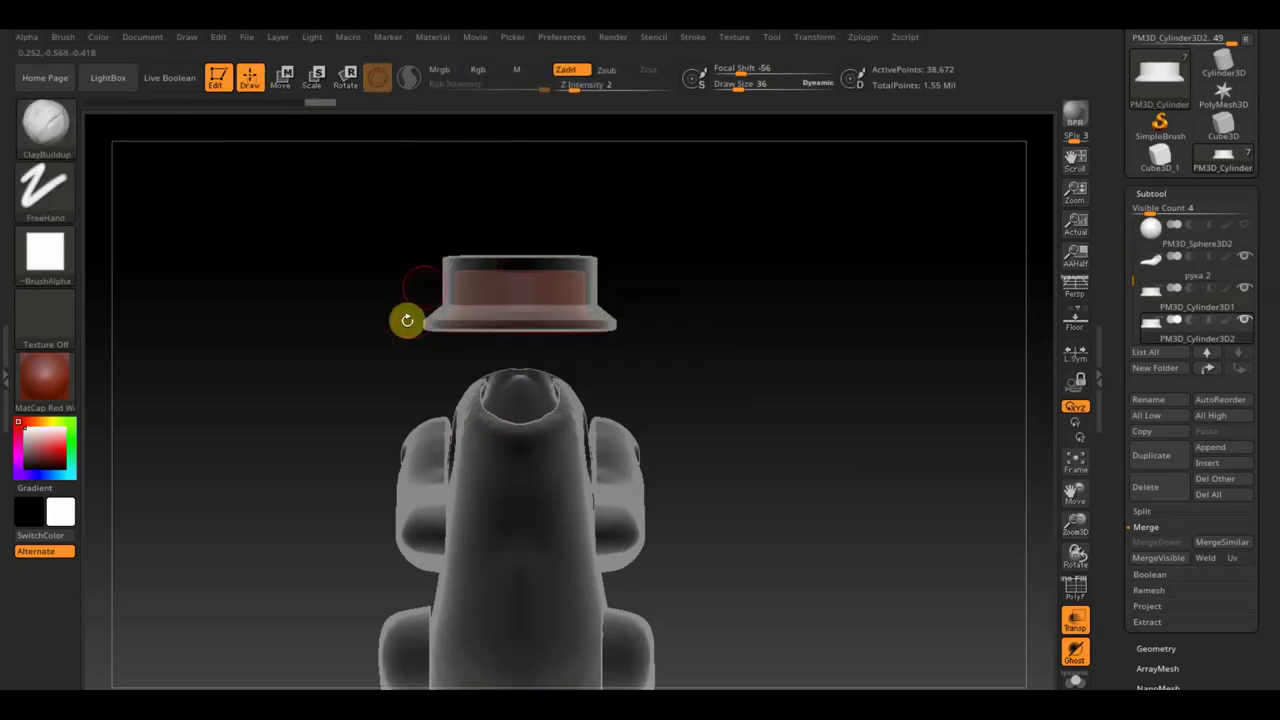
pyautogui.keyDown('ctrl'); pyautogui.click(353, 218); pyautogui.keyUp('ctrl')
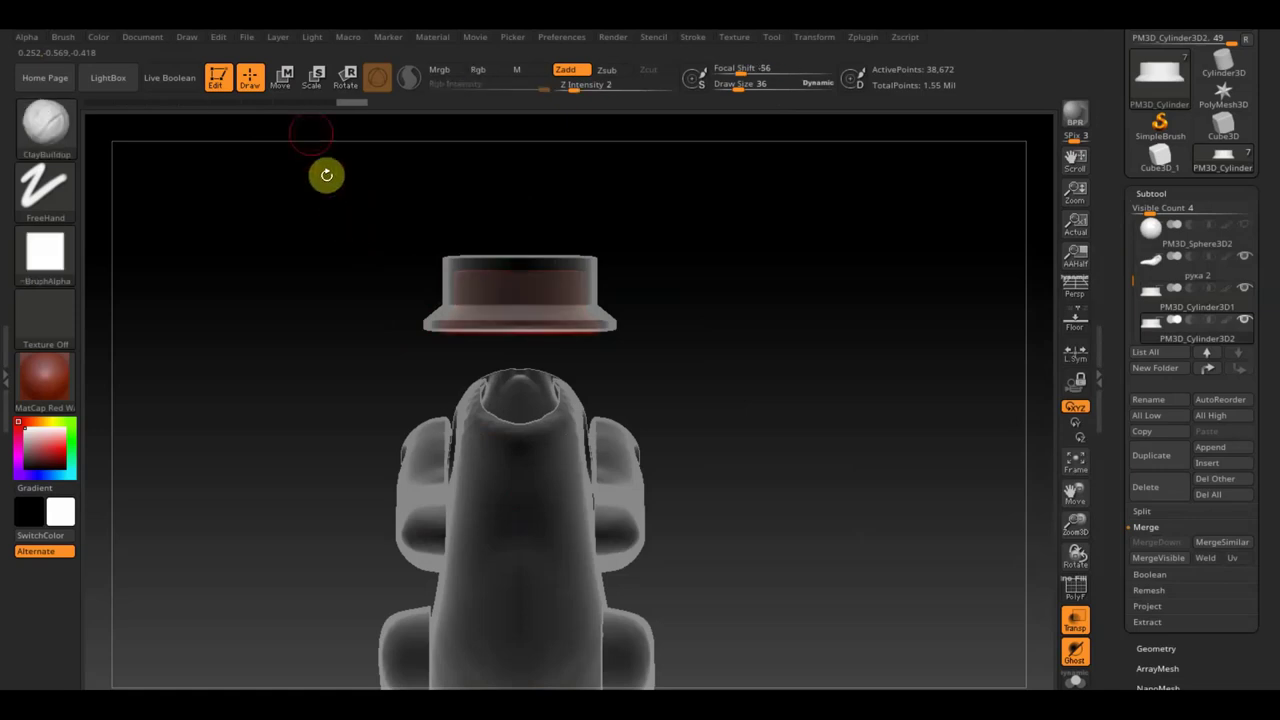
pyautogui.press('w')
pyautogui.moveTo(520, 194); pyautogui.dragTo(520, 228)
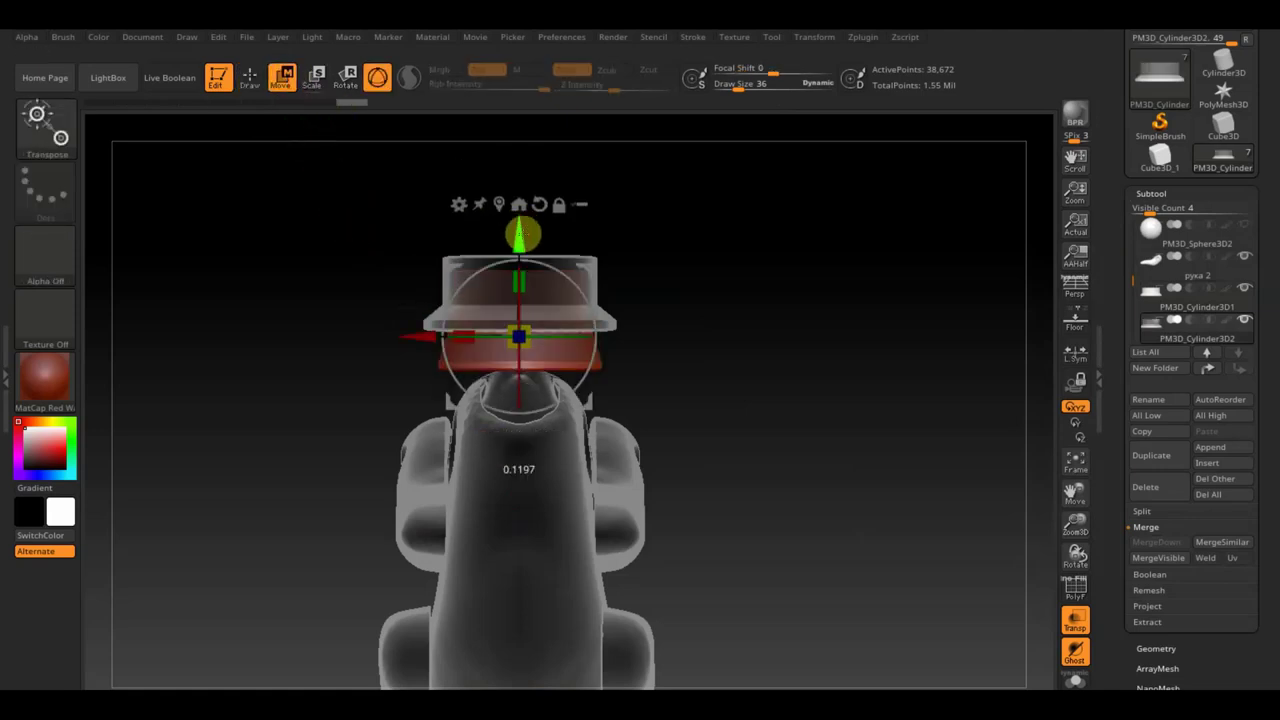
pyautogui.click(272, 91)
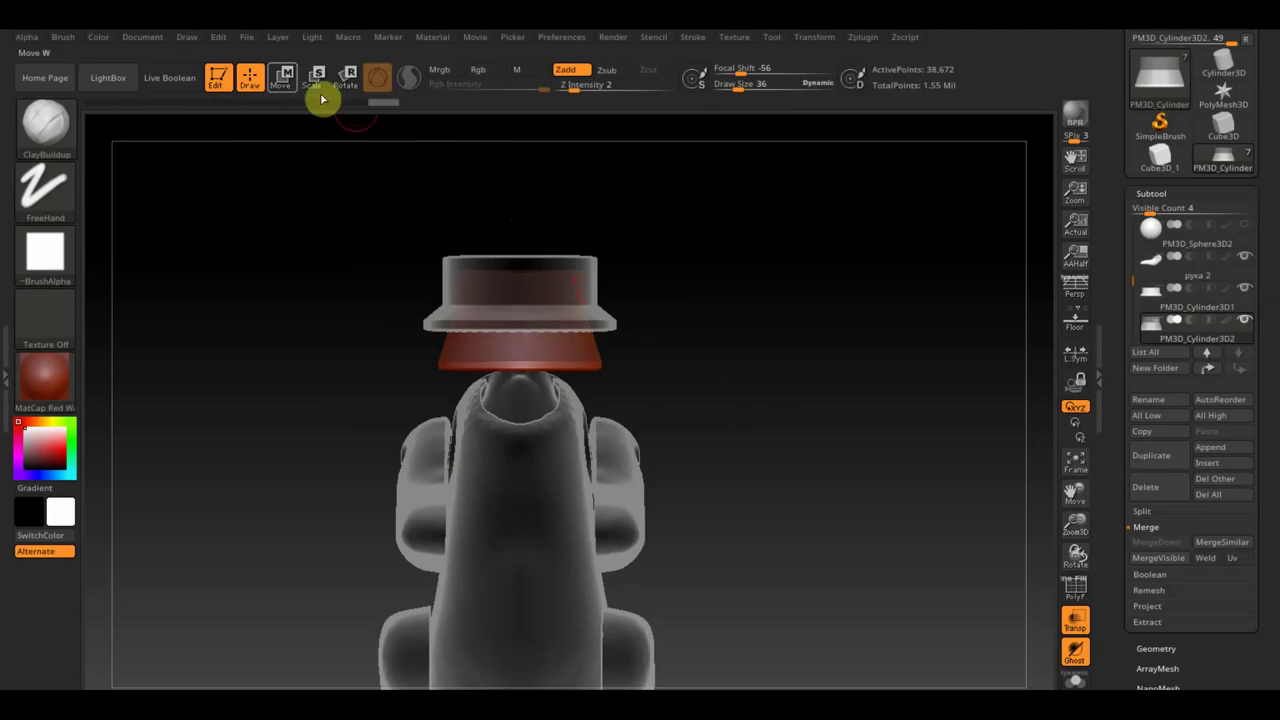
pyautogui.click(285, 80)
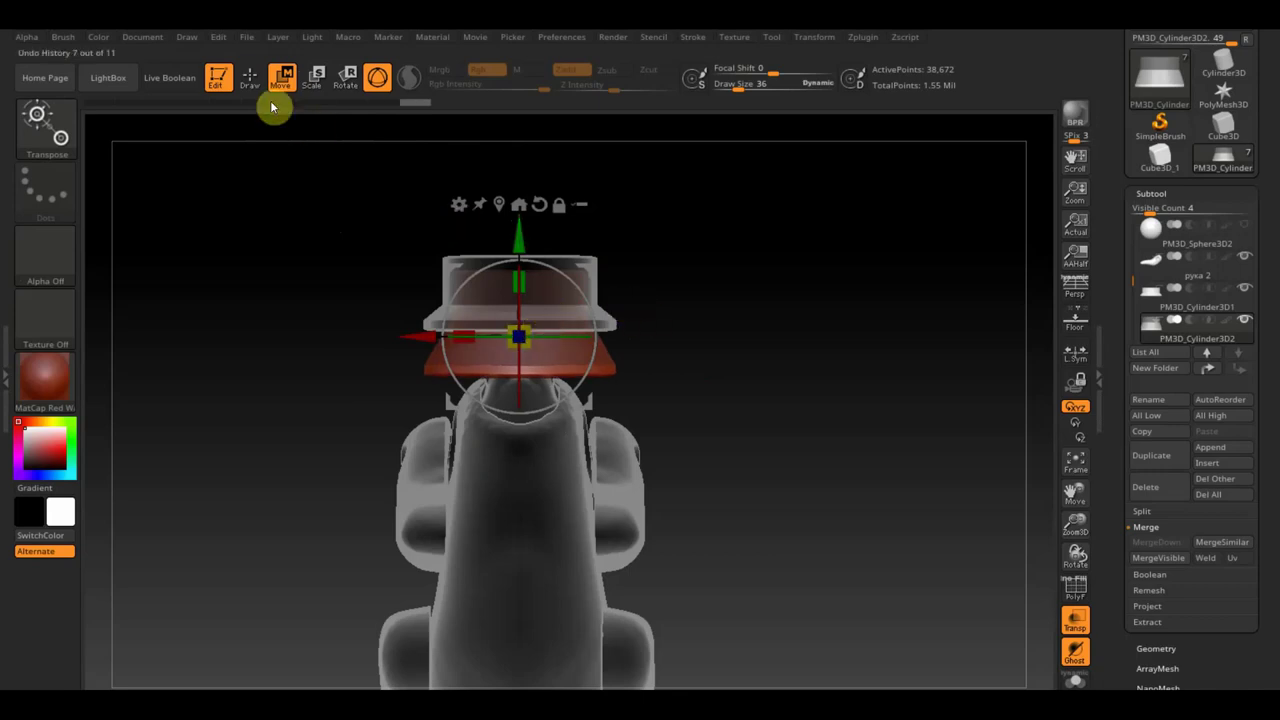
pyautogui.click(249, 77)
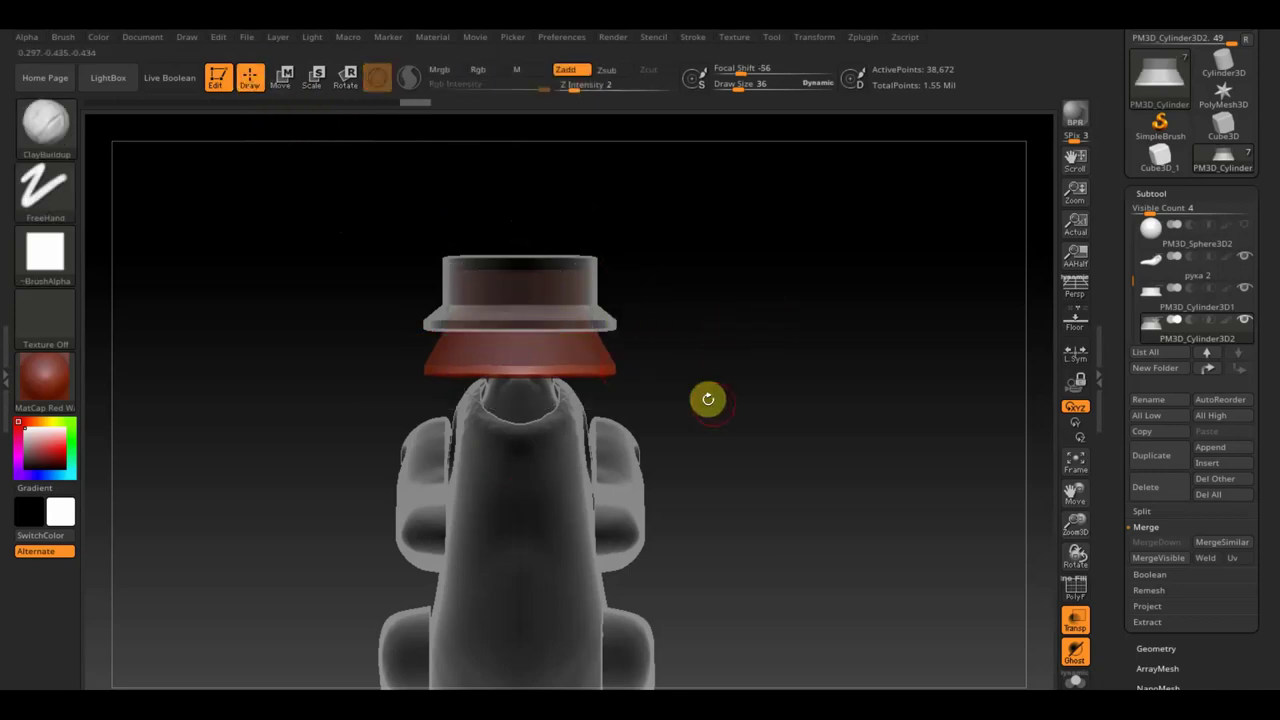
pyautogui.click(1195, 321)
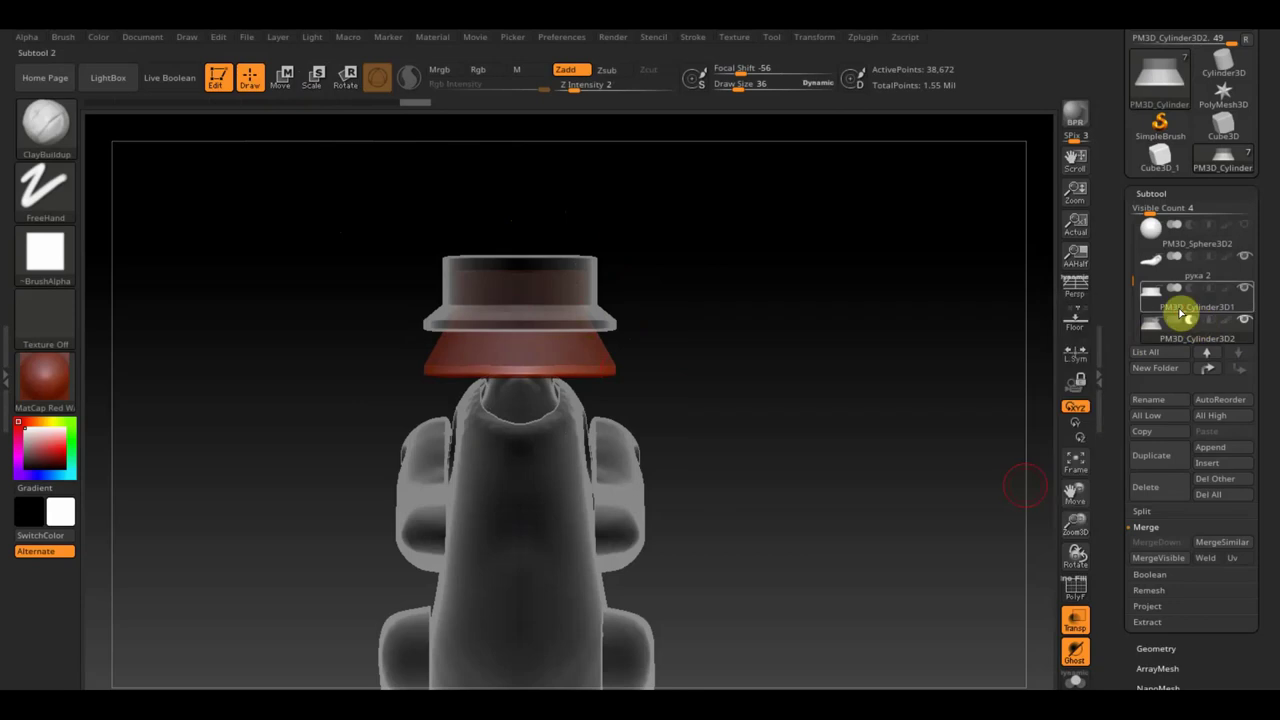
# Select PM3D_Cylinder3D1 and MergeDown the two hat cylinders into one subtool
pyautogui.click(1160, 306)
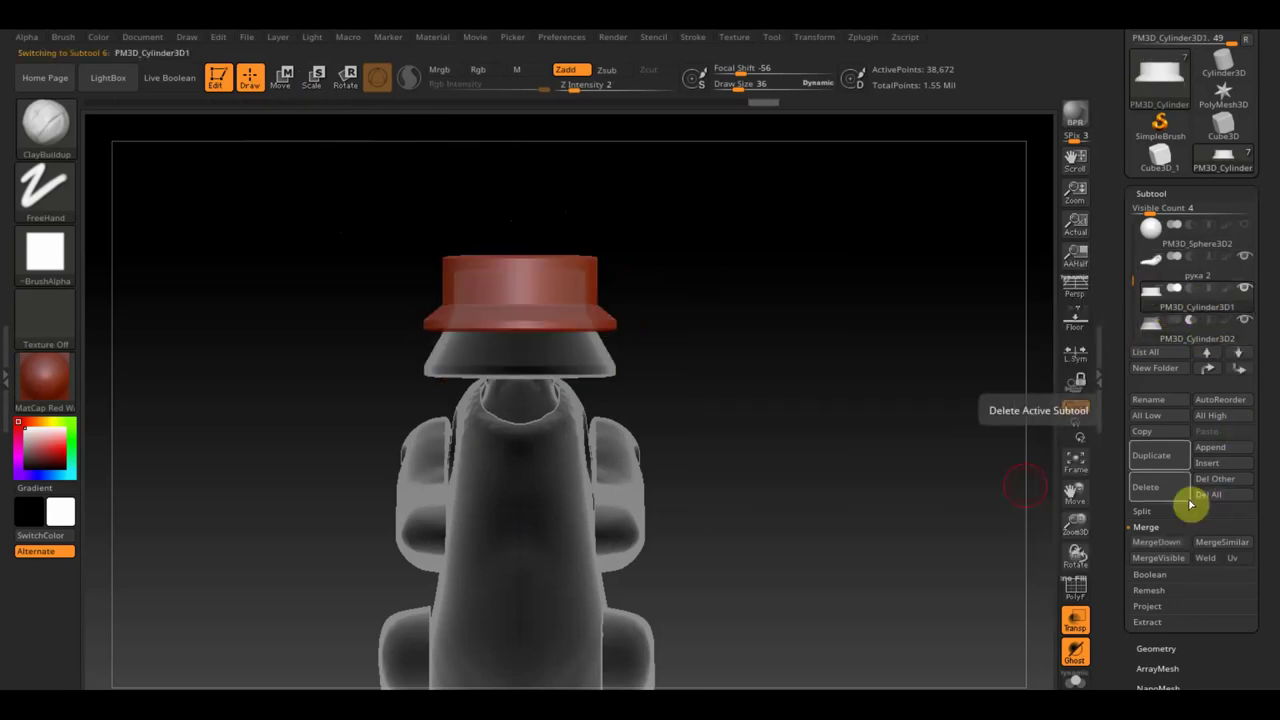
pyautogui.click(1173, 550)
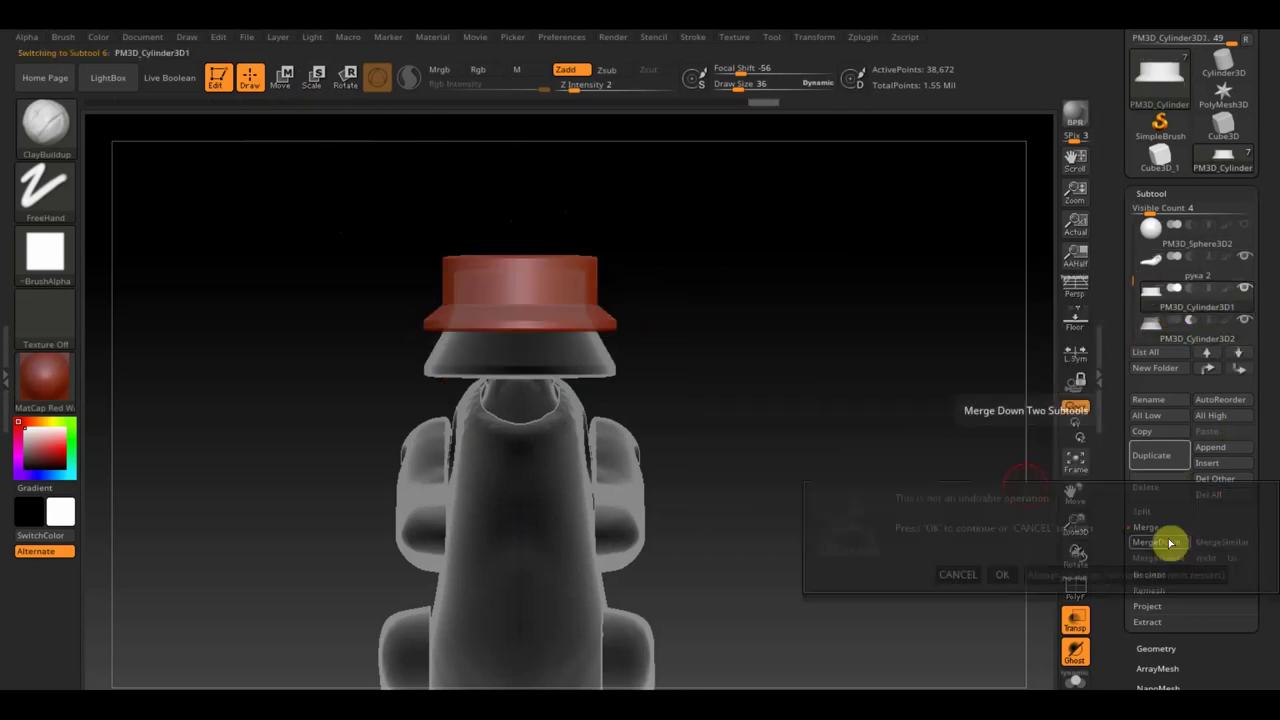
pyautogui.click(1001, 575)
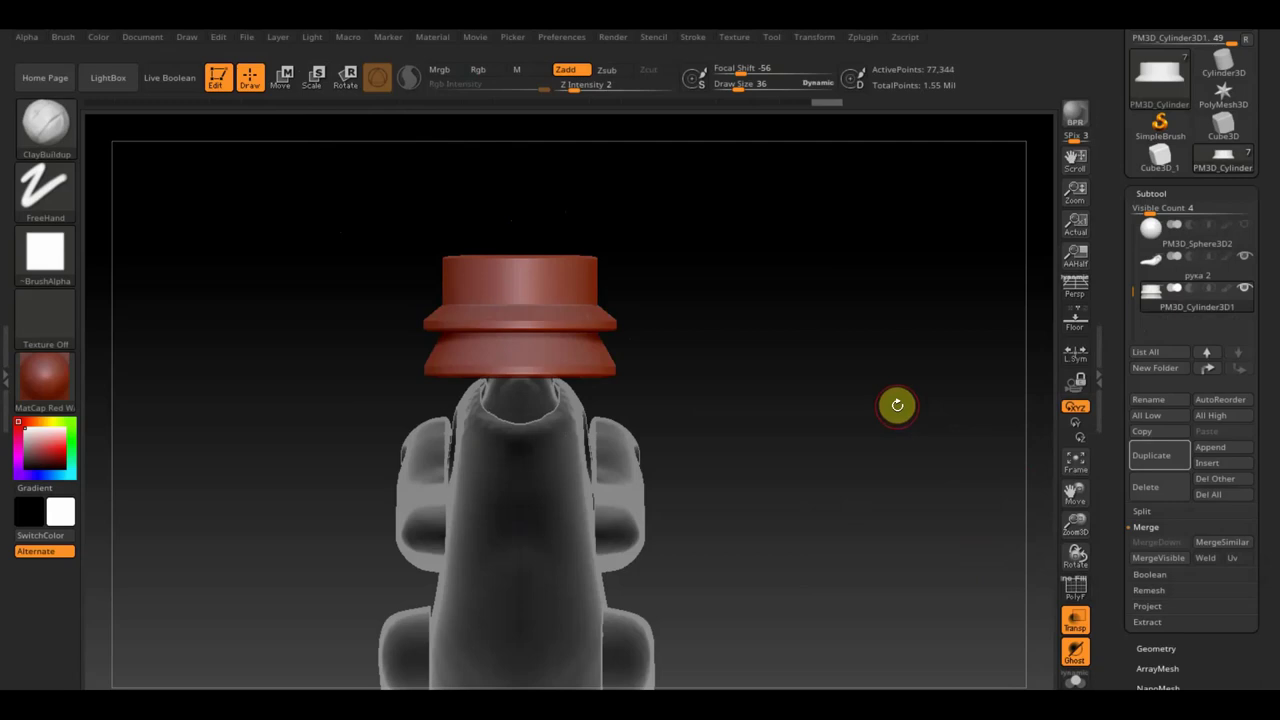
pyautogui.click(1157, 649)
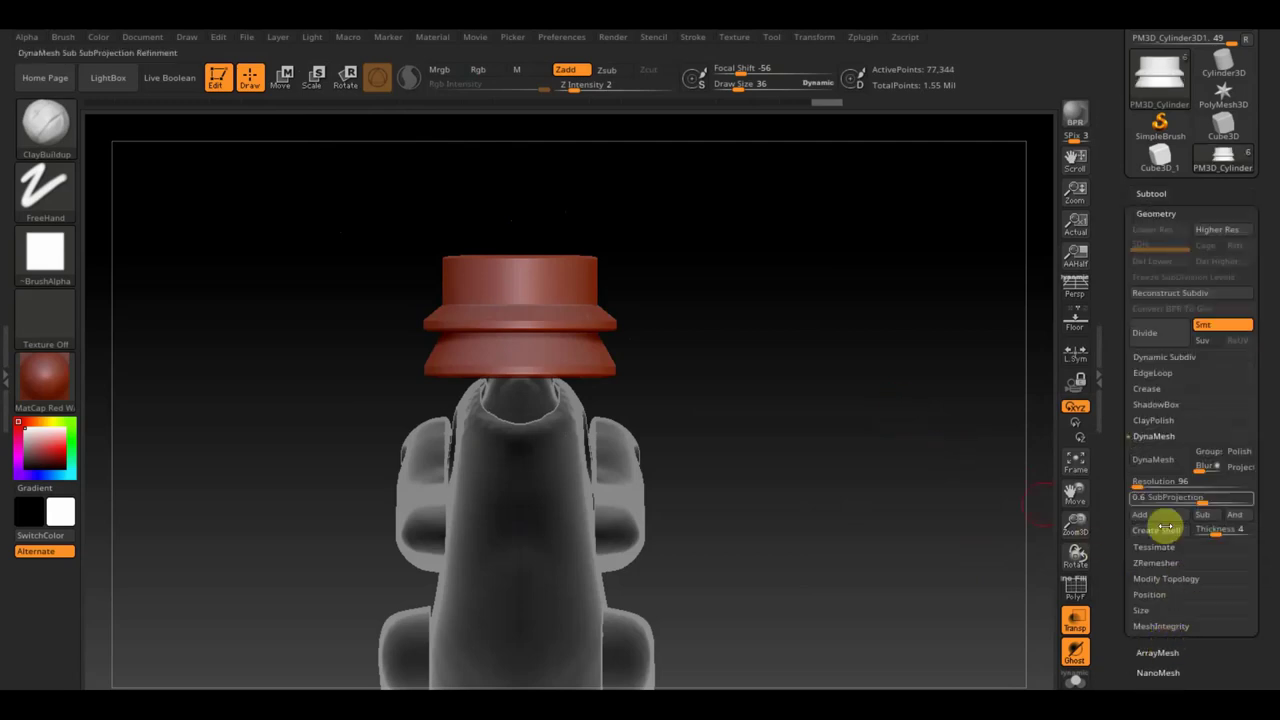
pyautogui.click(1160, 459)
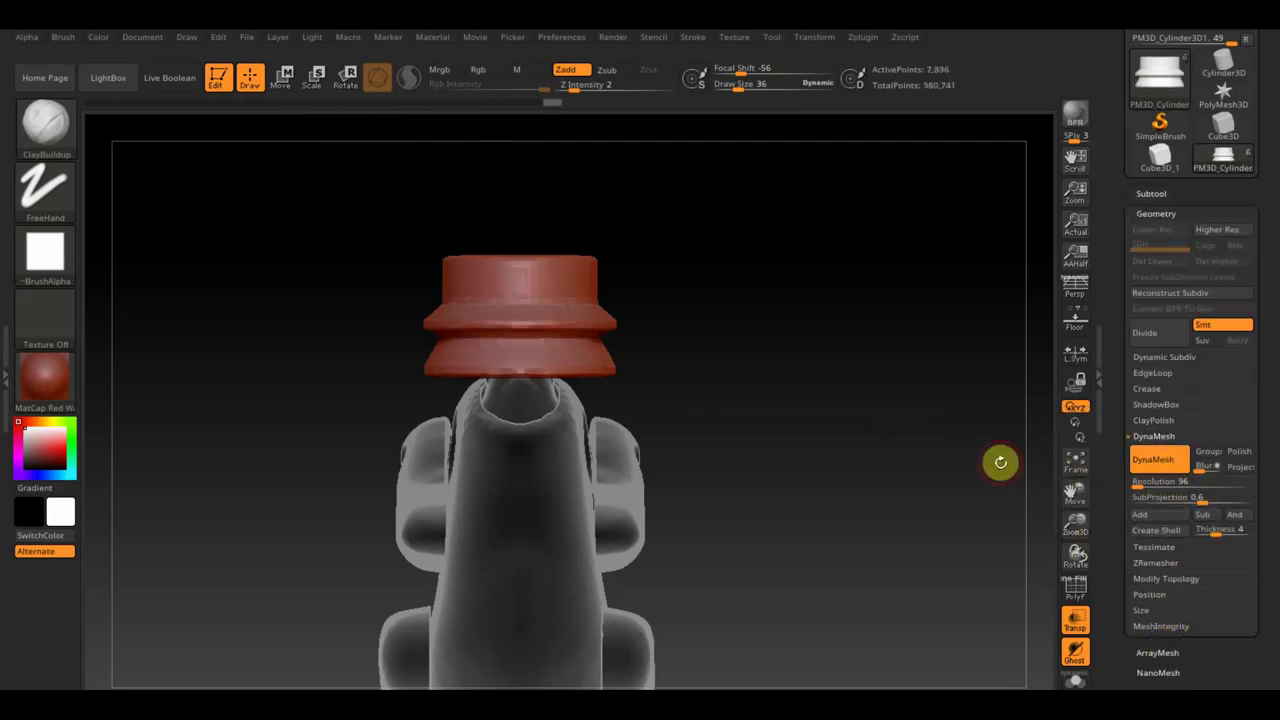
pyautogui.hotkey('ctrl', 'z')
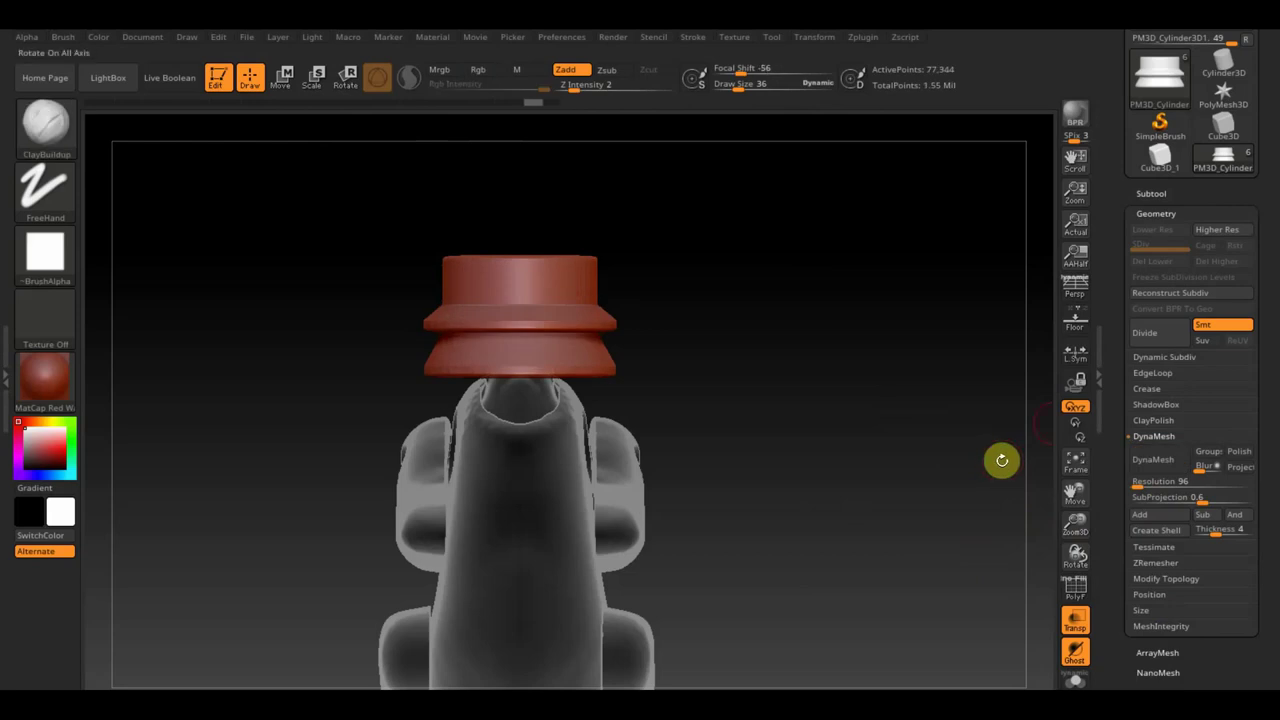
# Trim away the lower band of the hat with a TrimRect stroke
pyautogui.click(1158, 195)
pyautogui.moveTo(1190, 275)
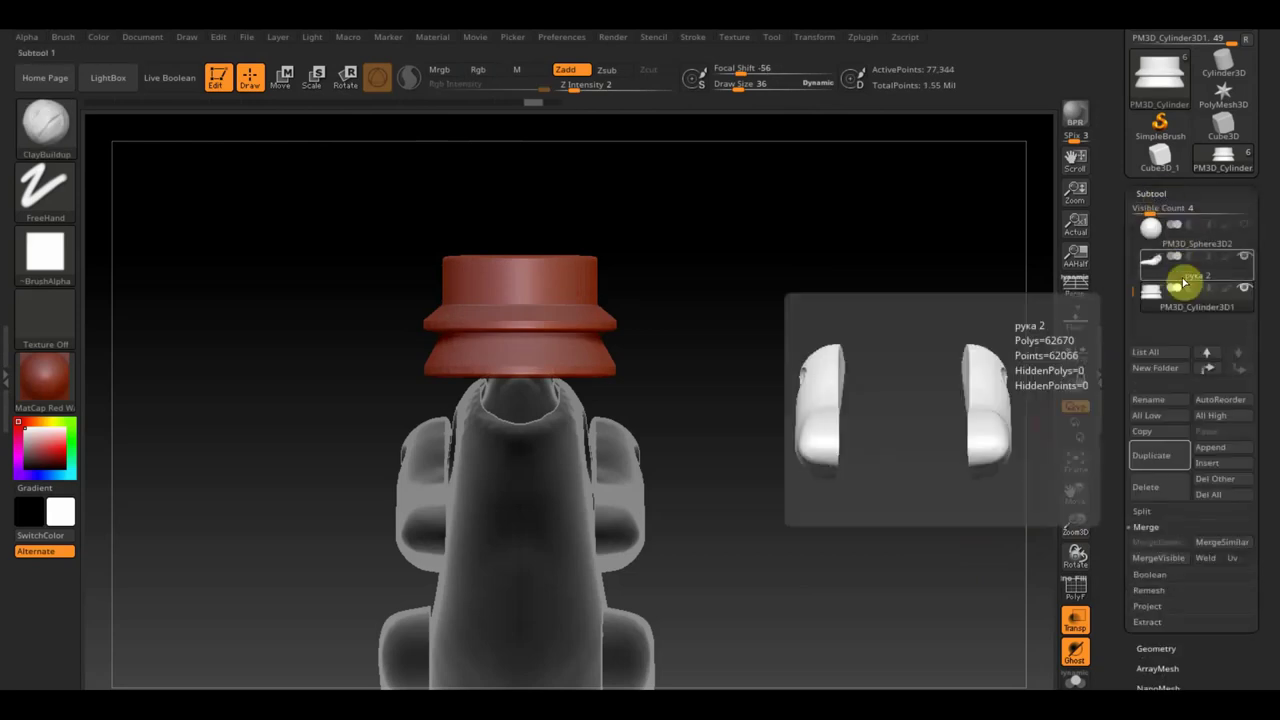
pyautogui.keyDown('ctrl'); pyautogui.keyDown('shift'); pyautogui.moveTo(814, 481); pyautogui.dragTo(362, 333); pyautogui.keyUp('shift'); pyautogui.keyUp('ctrl')
pyautogui.moveTo(826, 432)
pyautogui.mouseDown()
pyautogui.moveTo(816, 369)
pyautogui.moveTo(817, 400)
pyautogui.mouseUp()
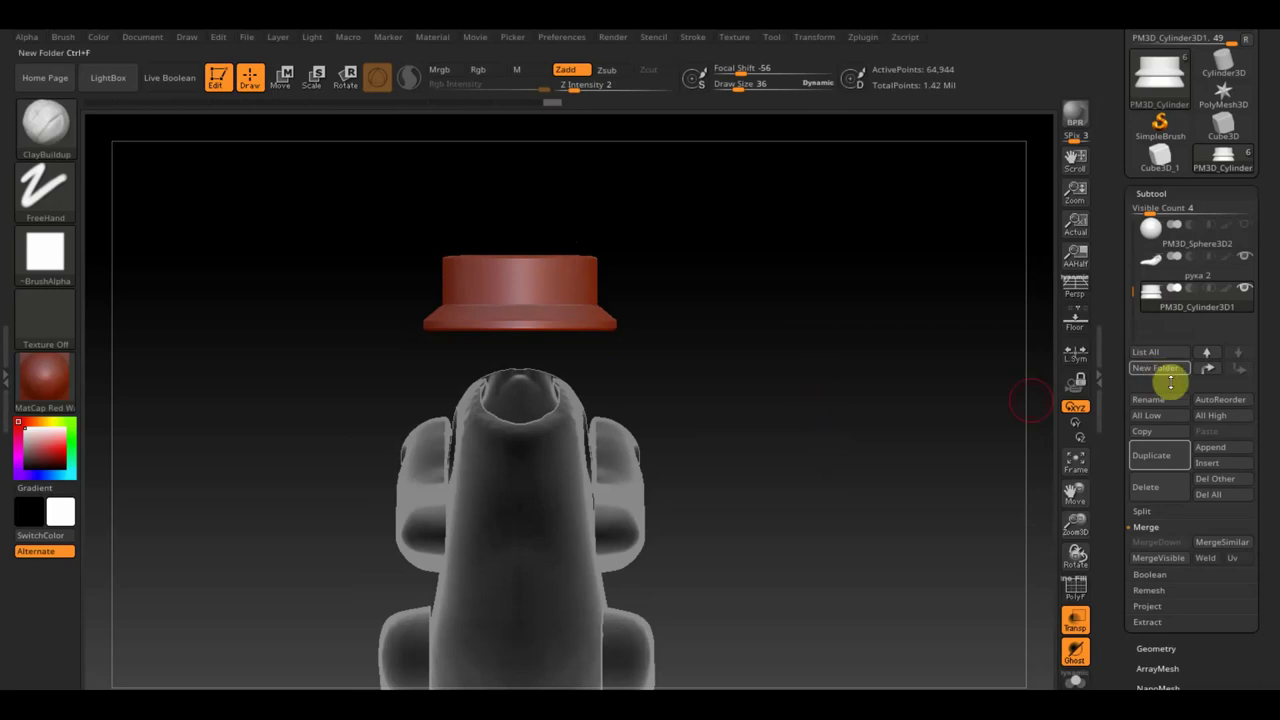
pyautogui.press('ctrl')
pyautogui.press('ctrl')
# Remesh the trimmed hat with DynaMesh at resolution 496
pyautogui.click(1169, 646)
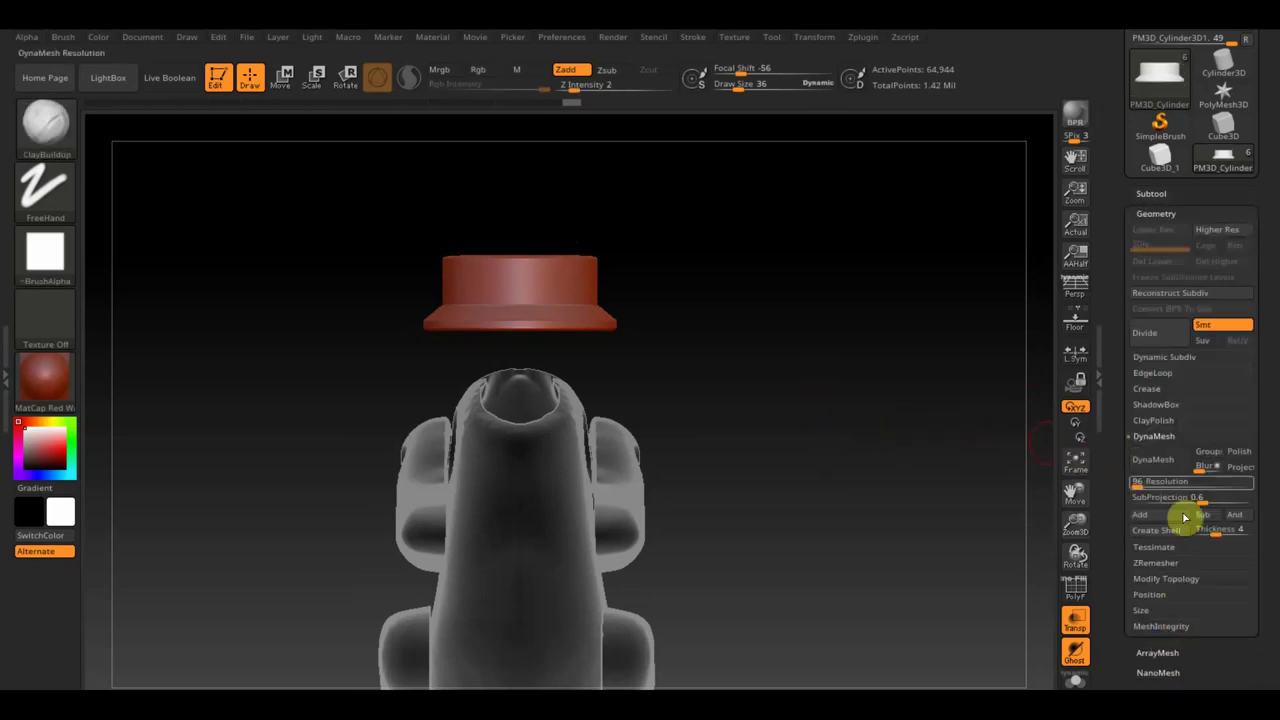
pyautogui.click(1155, 461)
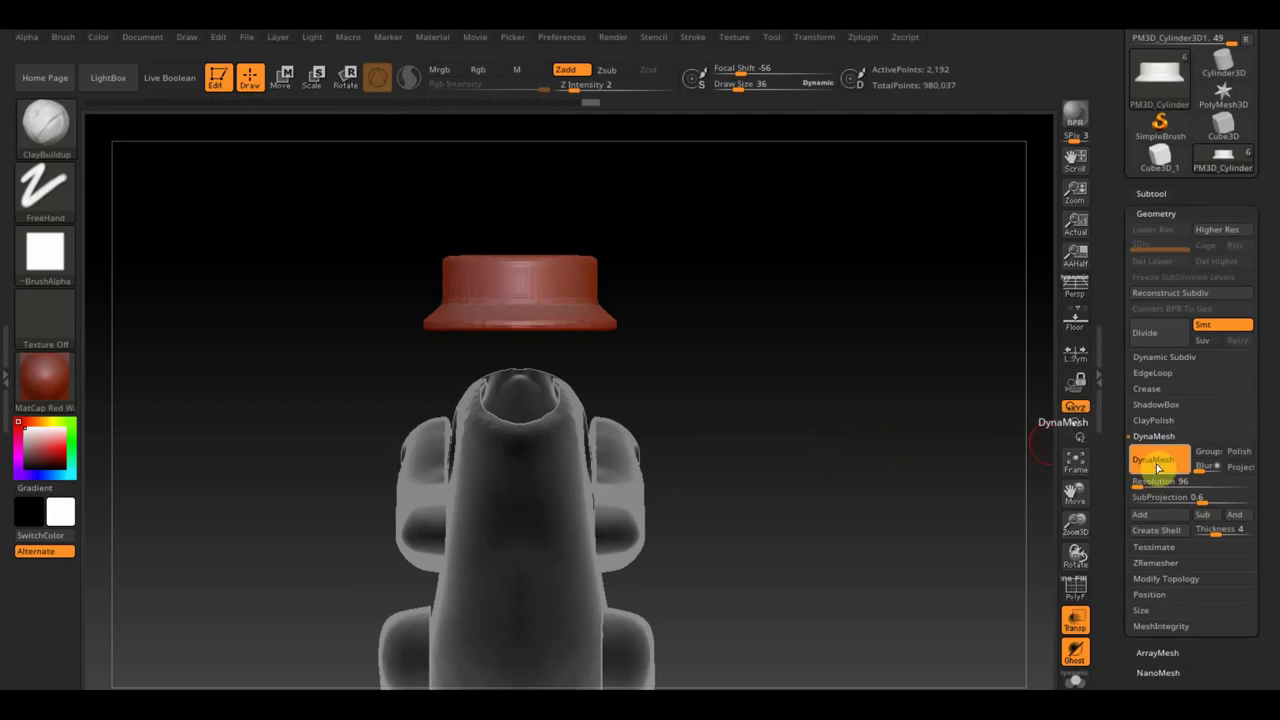
pyautogui.hotkey('ctrl', 'z')
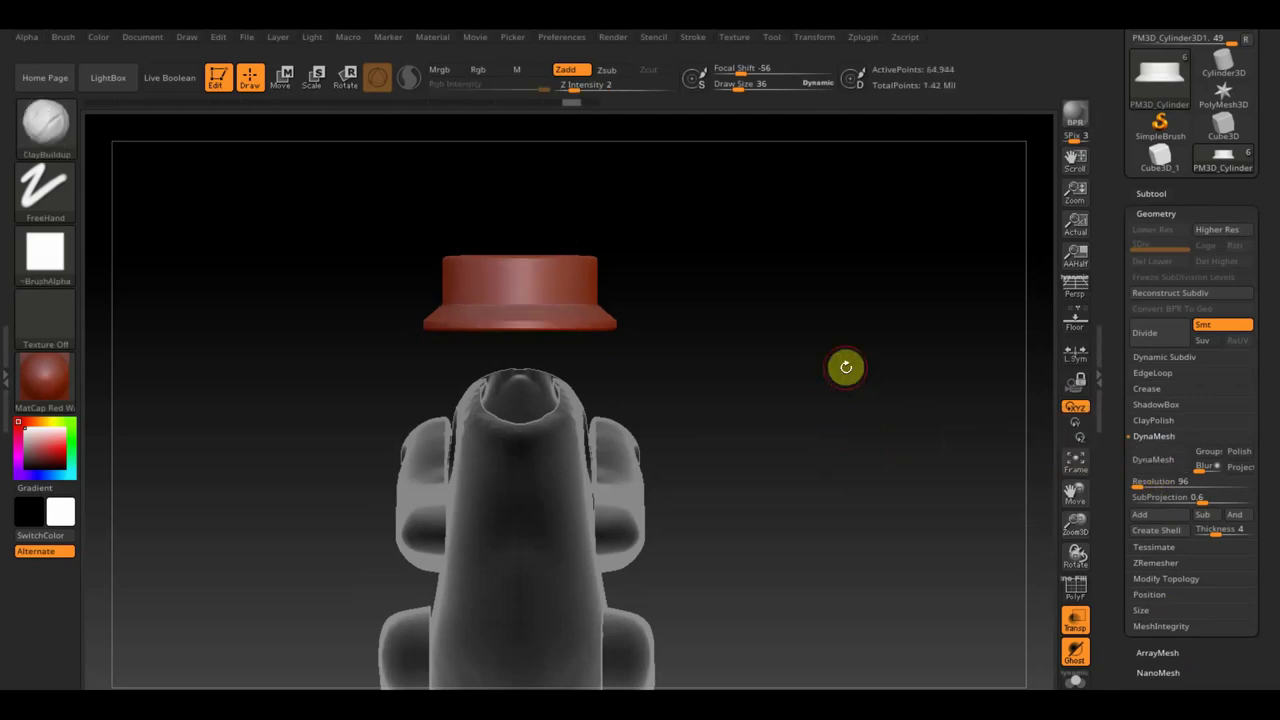
pyautogui.moveTo(1137, 484); pyautogui.dragTo(1145, 484)
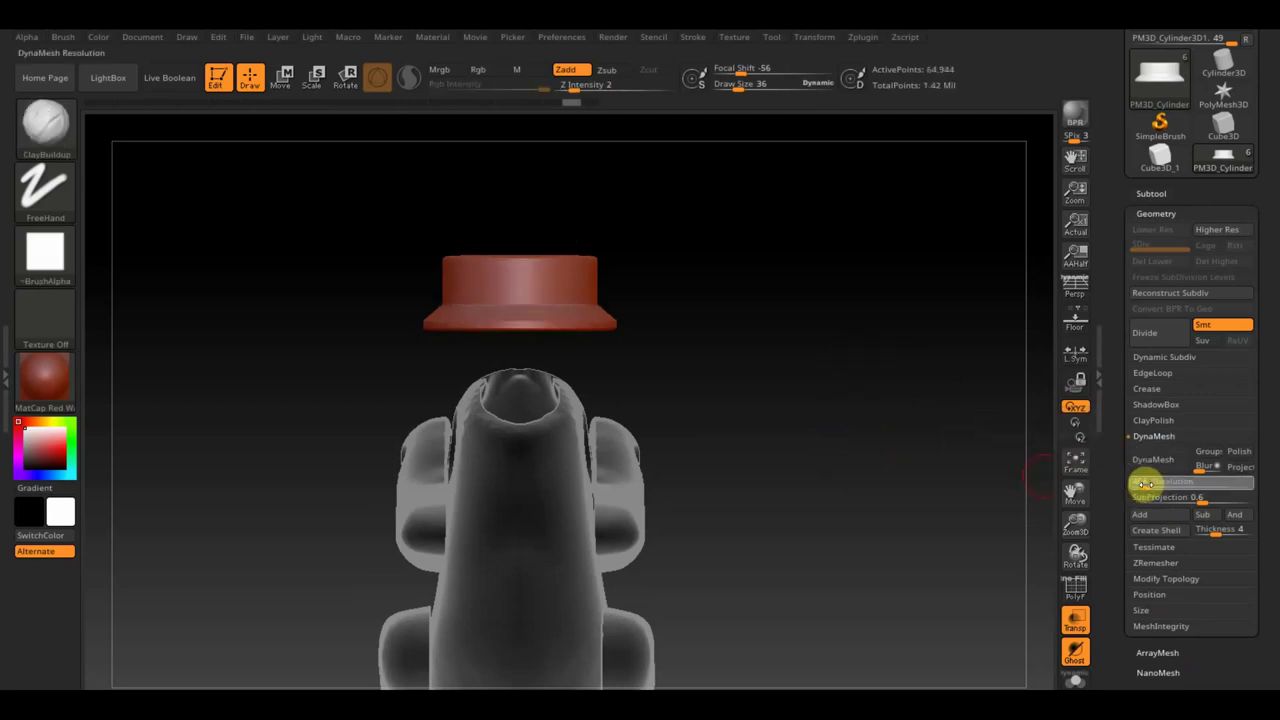
pyautogui.write('496')
pyautogui.click(1151, 463)
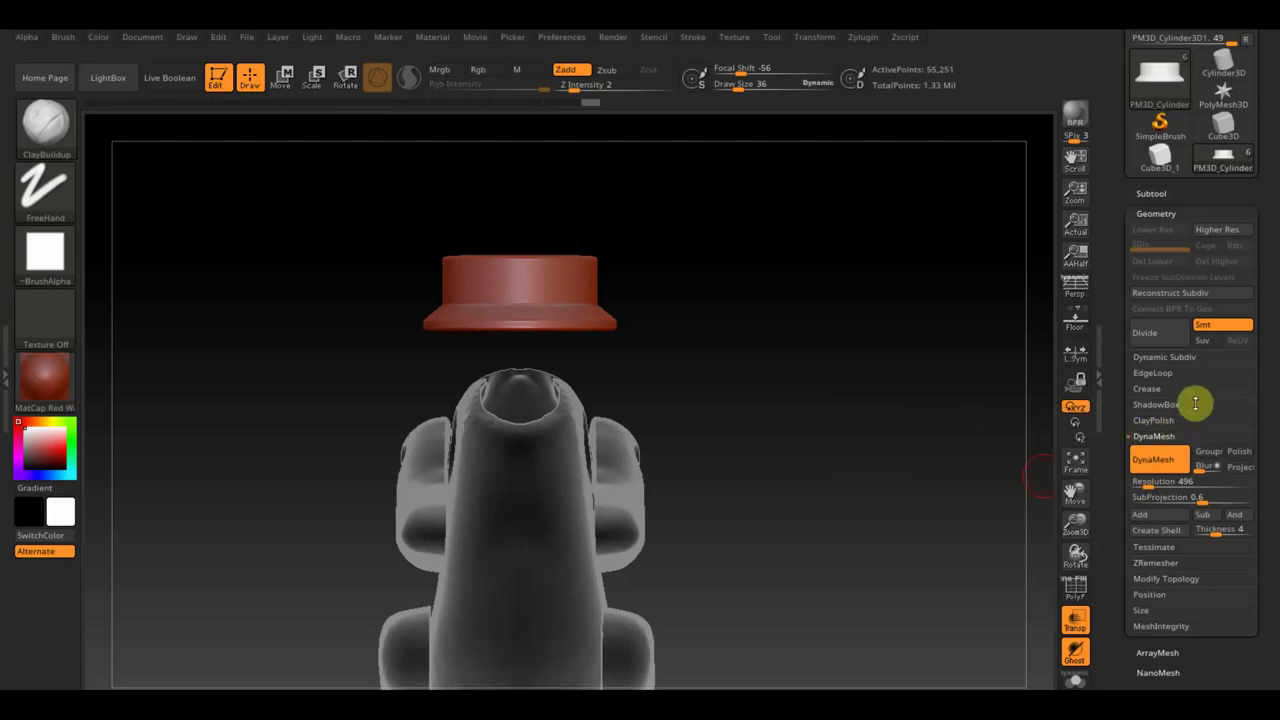
pyautogui.click(1155, 193)
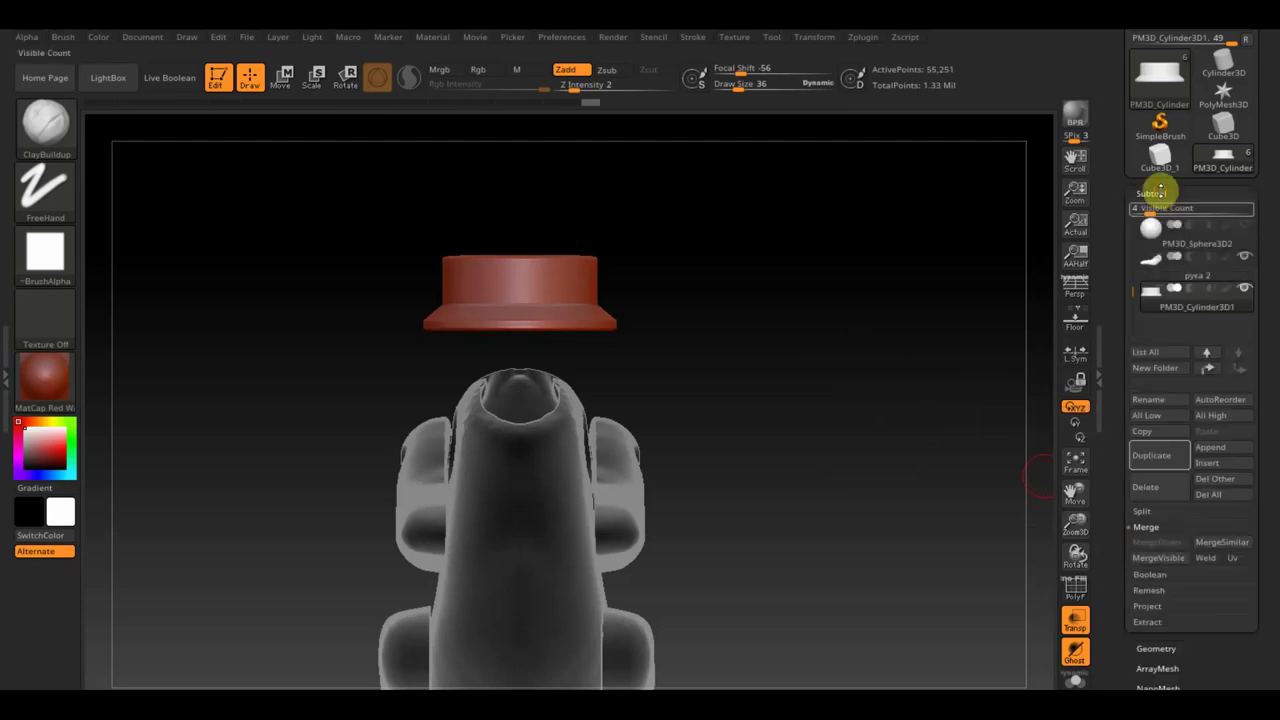
# Duplicate the hat subtool, then move the copy slightly down and shrink it
pyautogui.click(1157, 457)
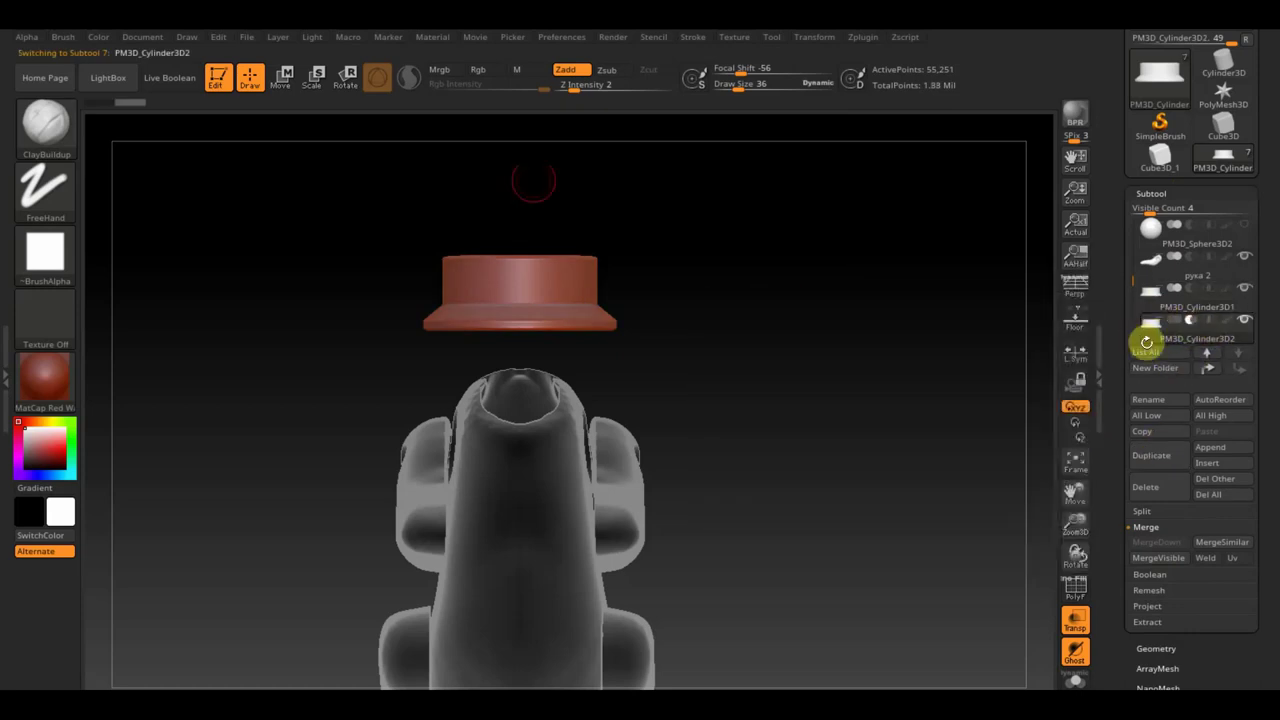
pyautogui.click(286, 82)
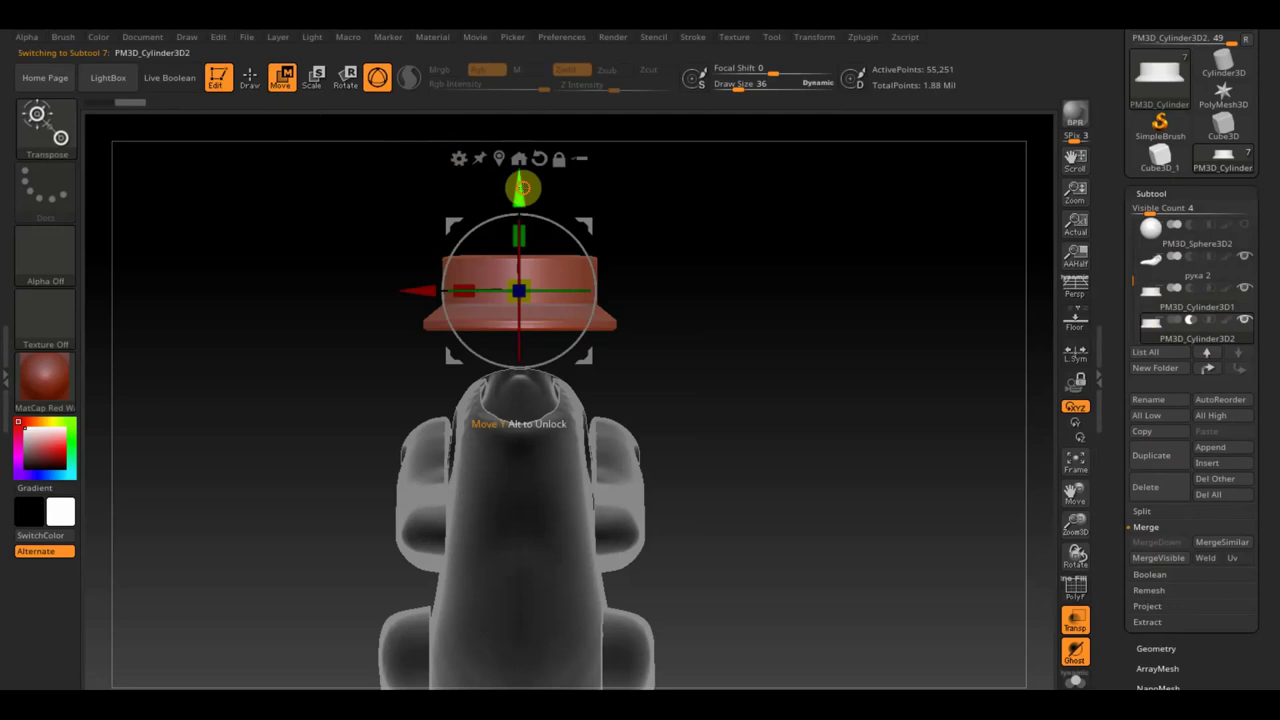
pyautogui.moveTo(520, 186); pyautogui.dragTo(521, 198)
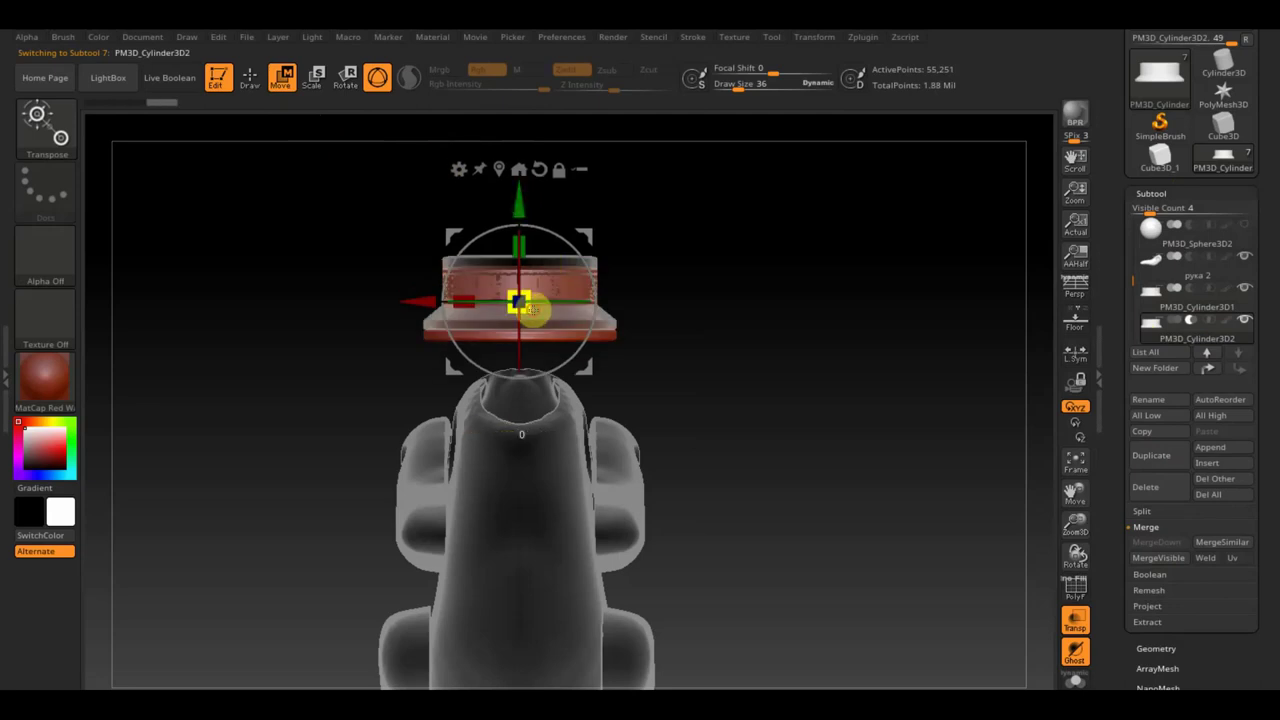
pyautogui.moveTo(533, 309); pyautogui.dragTo(528, 310)
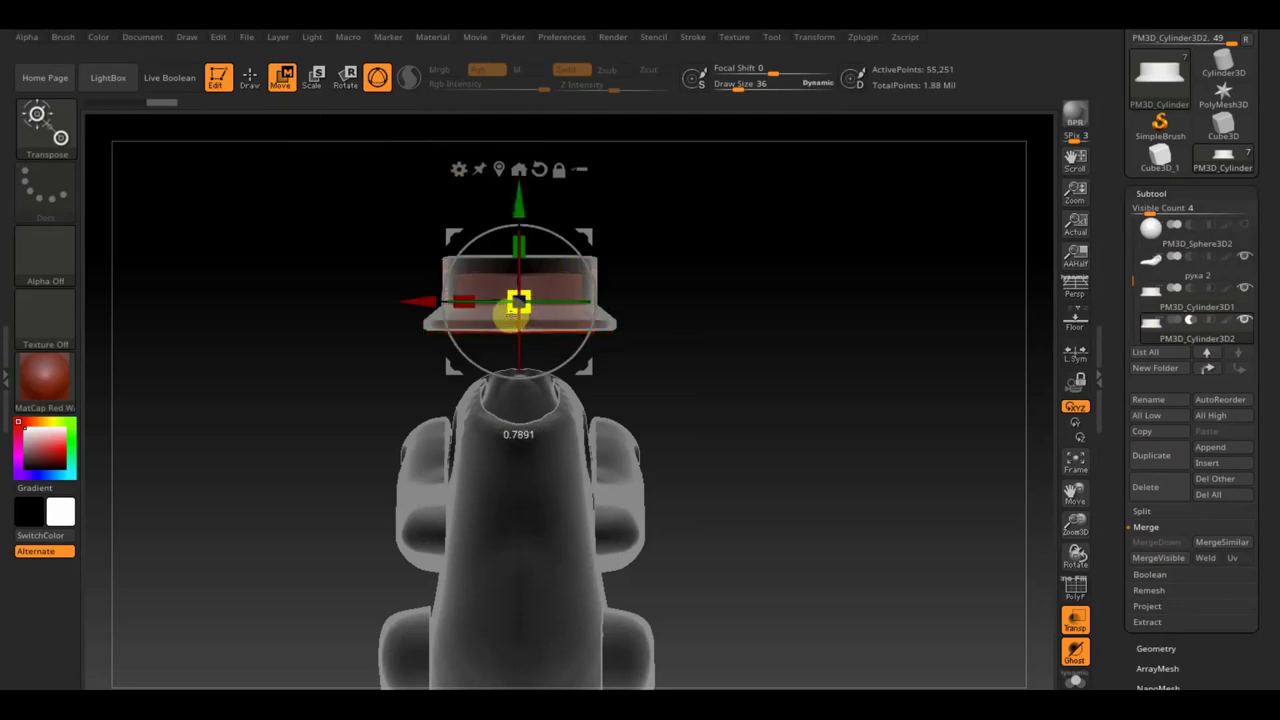
# Mask the copy's top and move and scale its lower part out into a wide flat band
pyautogui.click(250, 77)
pyautogui.keyDown('ctrl'); pyautogui.moveTo(658, 383); pyautogui.dragTo(405, 325); pyautogui.keyUp('ctrl')
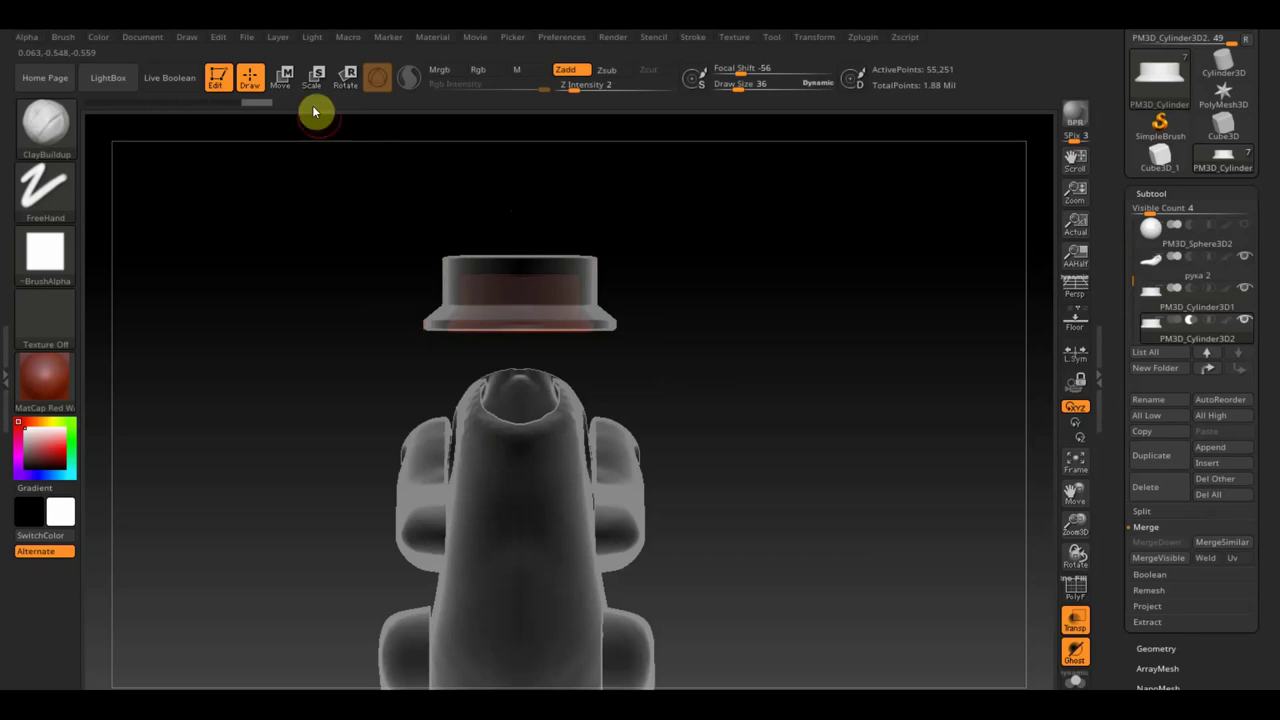
pyautogui.click(285, 80)
pyautogui.moveTo(520, 200); pyautogui.dragTo(525, 225)
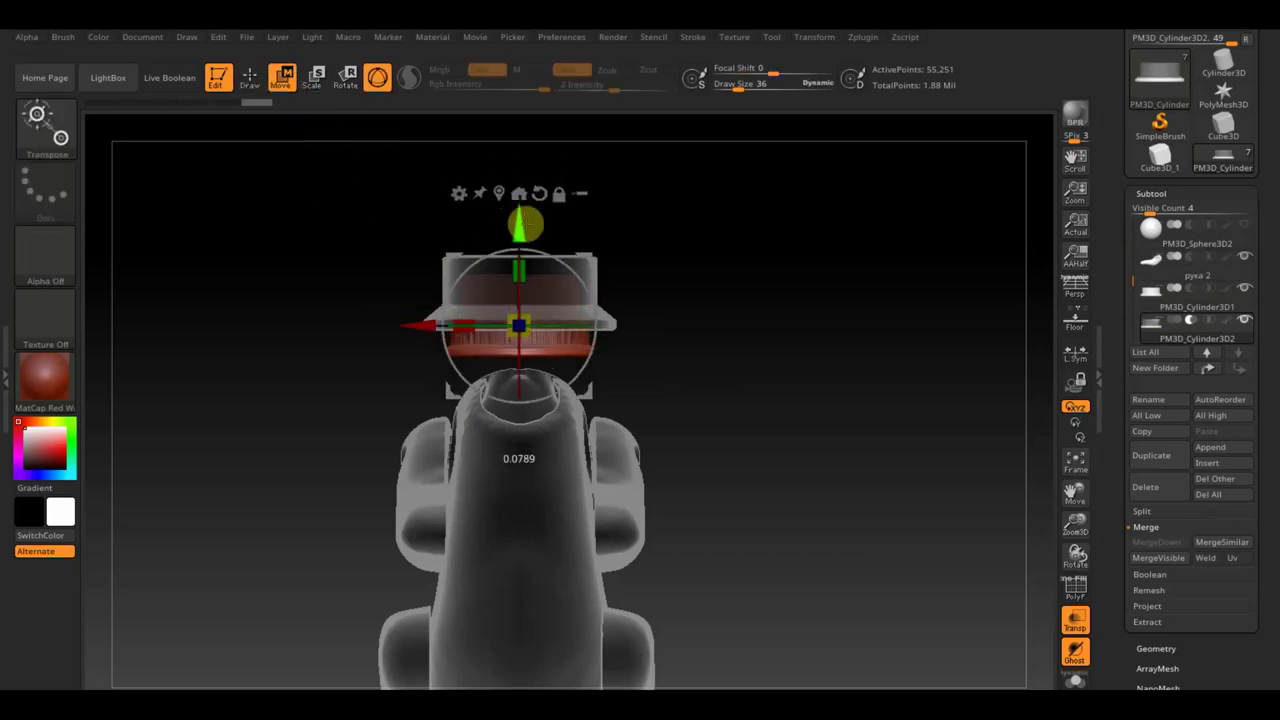
pyautogui.moveTo(535, 333); pyautogui.dragTo(547, 340)
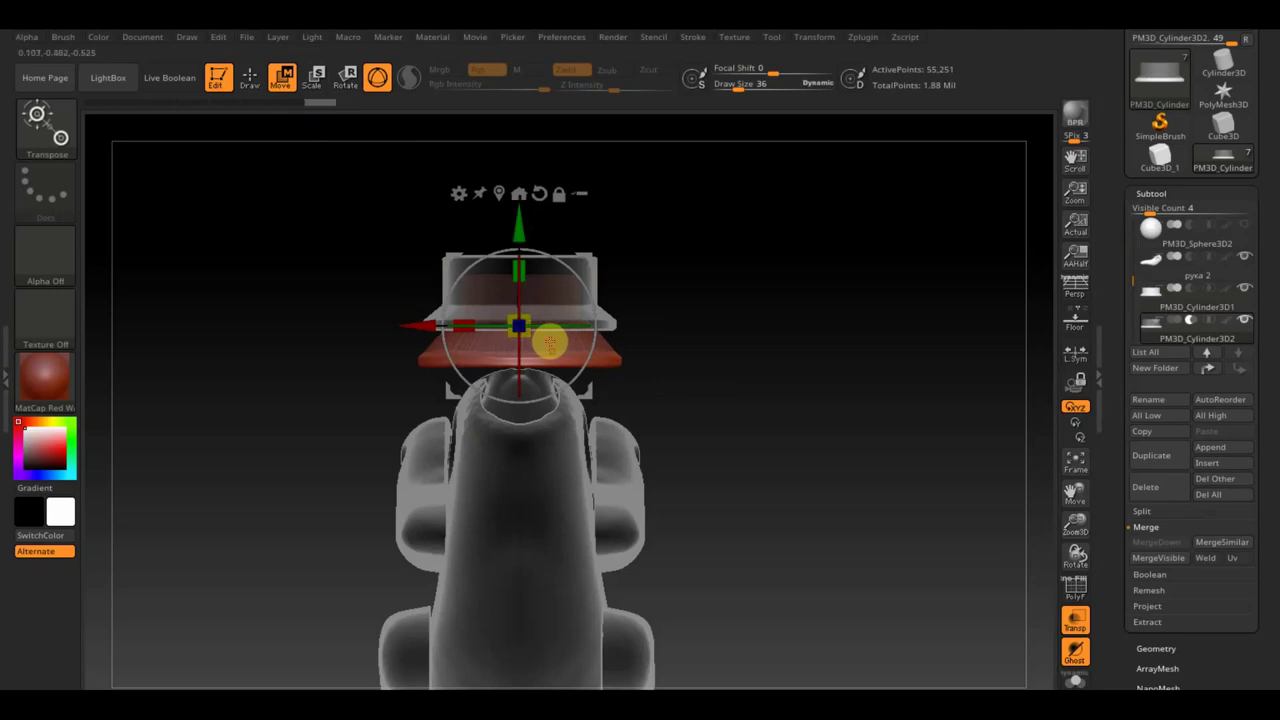
pyautogui.click(250, 78)
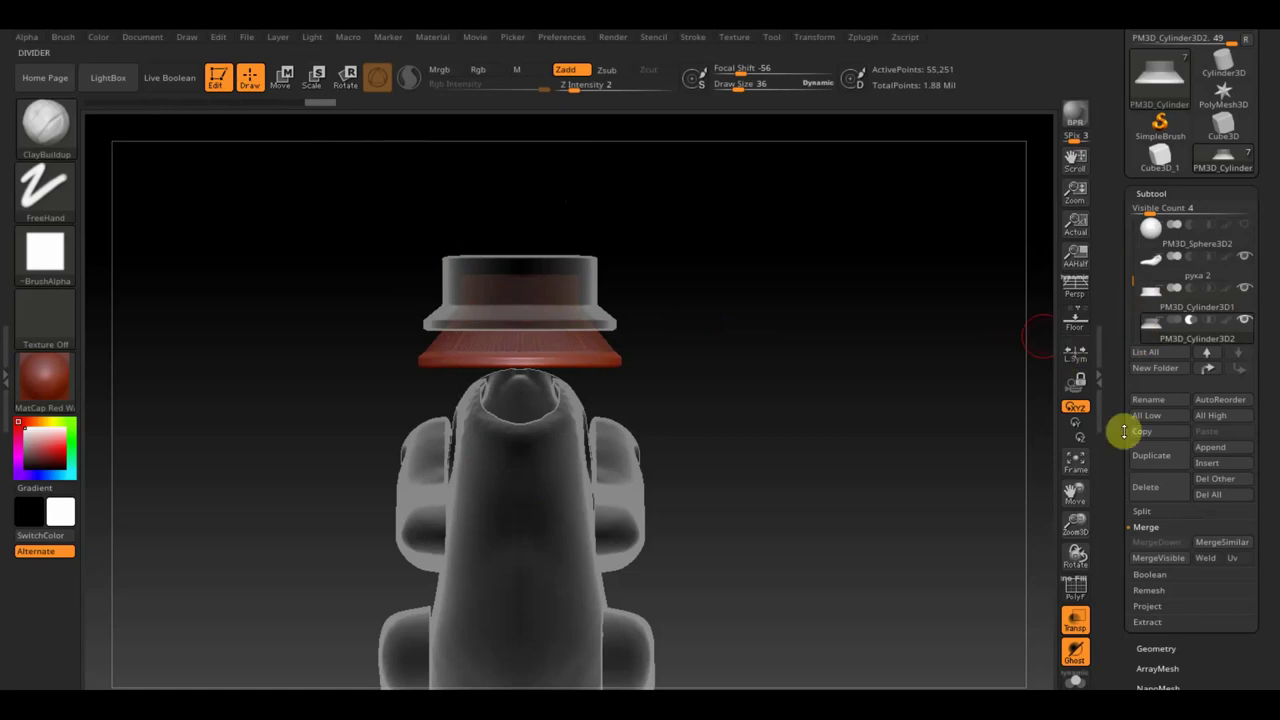
# MergeDown the flat band into PM3D_Cylinder3D1 and rotate the view to inspect the merged hat
pyautogui.click(1157, 650)
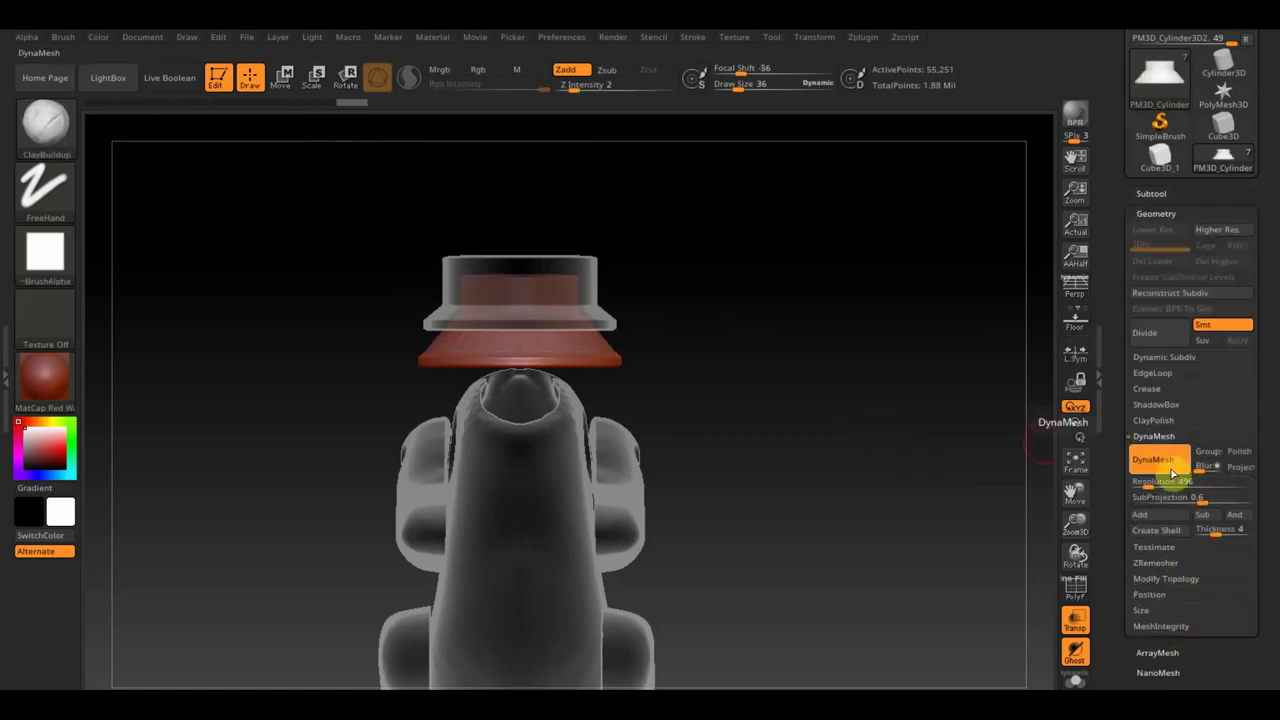
pyautogui.keyDown('ctrl'); pyautogui.moveTo(837, 351); pyautogui.dragTo(895, 432); pyautogui.keyUp('ctrl')
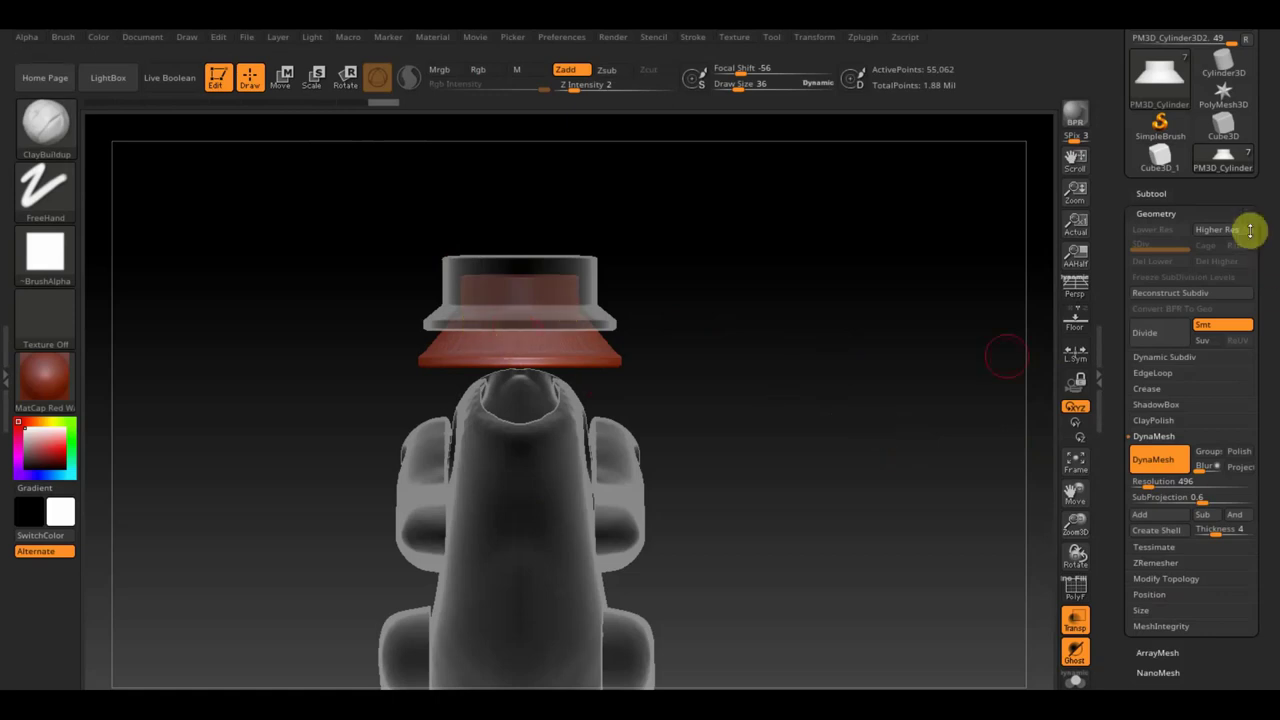
pyautogui.click(1155, 193)
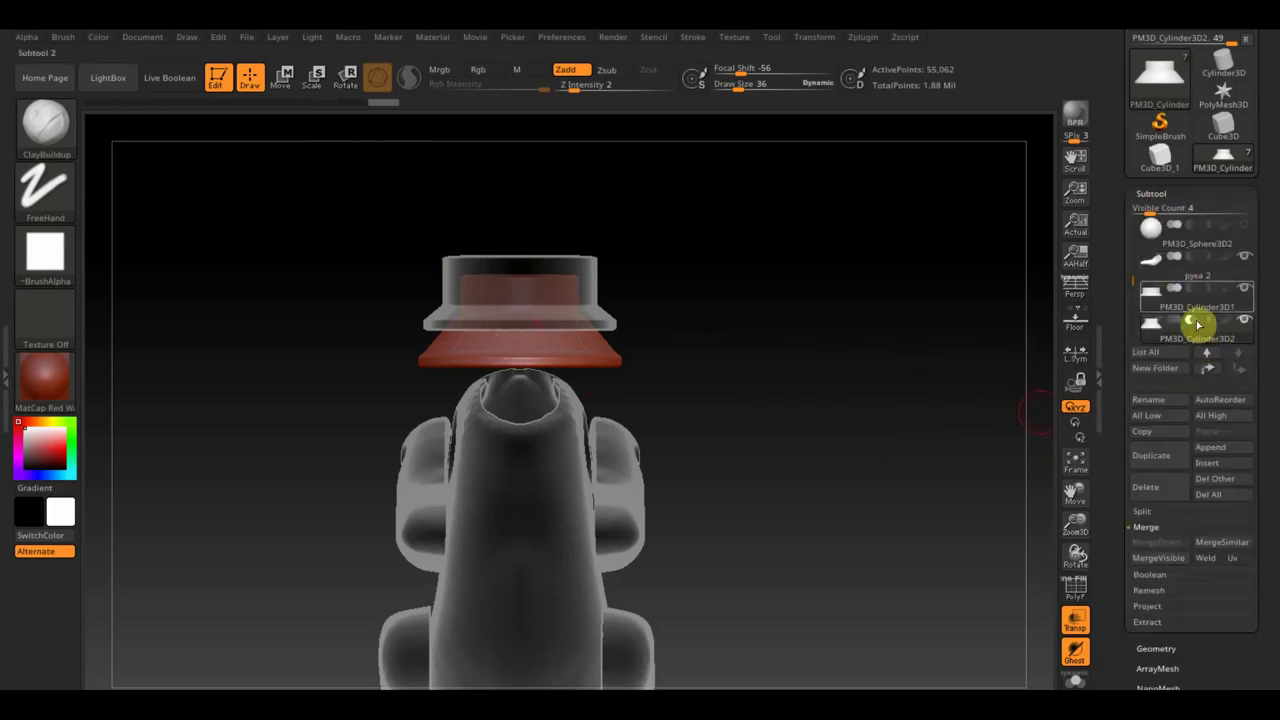
pyautogui.moveTo(1190, 300)
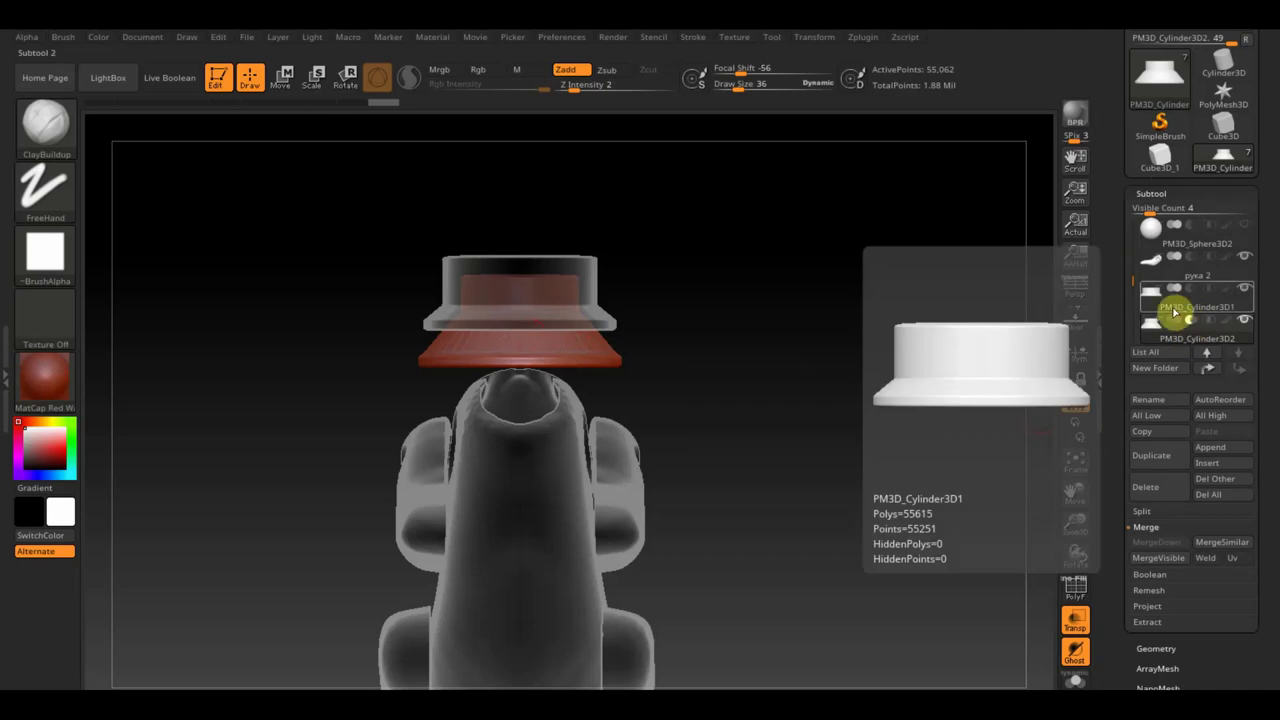
pyautogui.click(1166, 308)
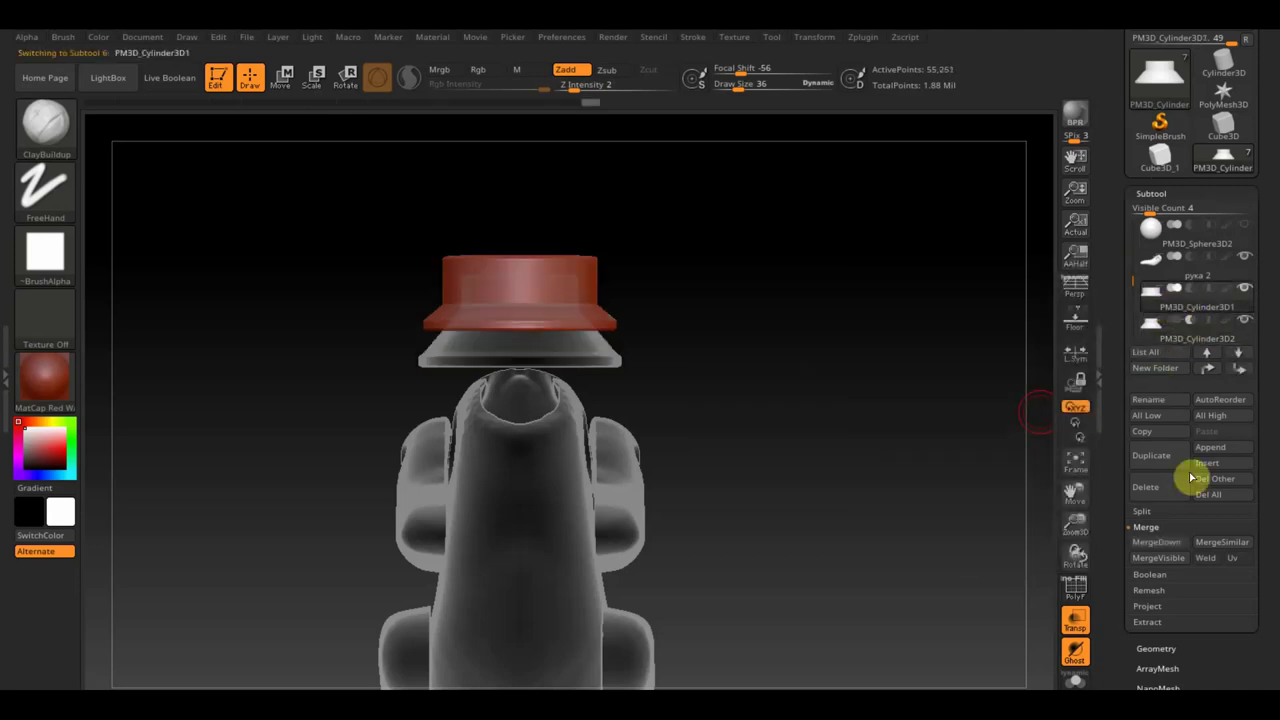
pyautogui.click(1176, 545)
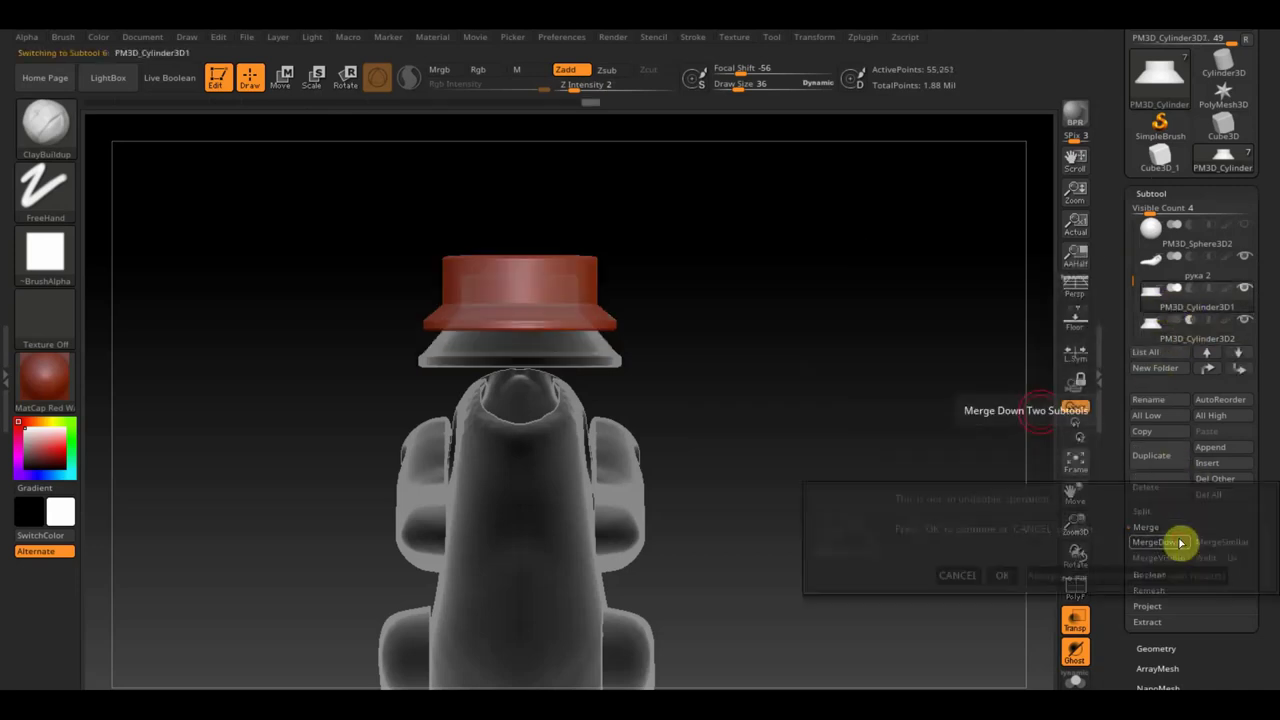
pyautogui.click(1000, 574)
pyautogui.moveTo(920, 394); pyautogui.dragTo(913, 303)
pyautogui.moveTo(935, 401)
pyautogui.mouseDown()
pyautogui.moveTo(934, 449)
pyautogui.moveTo(797, 464)
pyautogui.moveTo(777, 434)
pyautogui.moveTo(786, 443)
pyautogui.mouseUp()
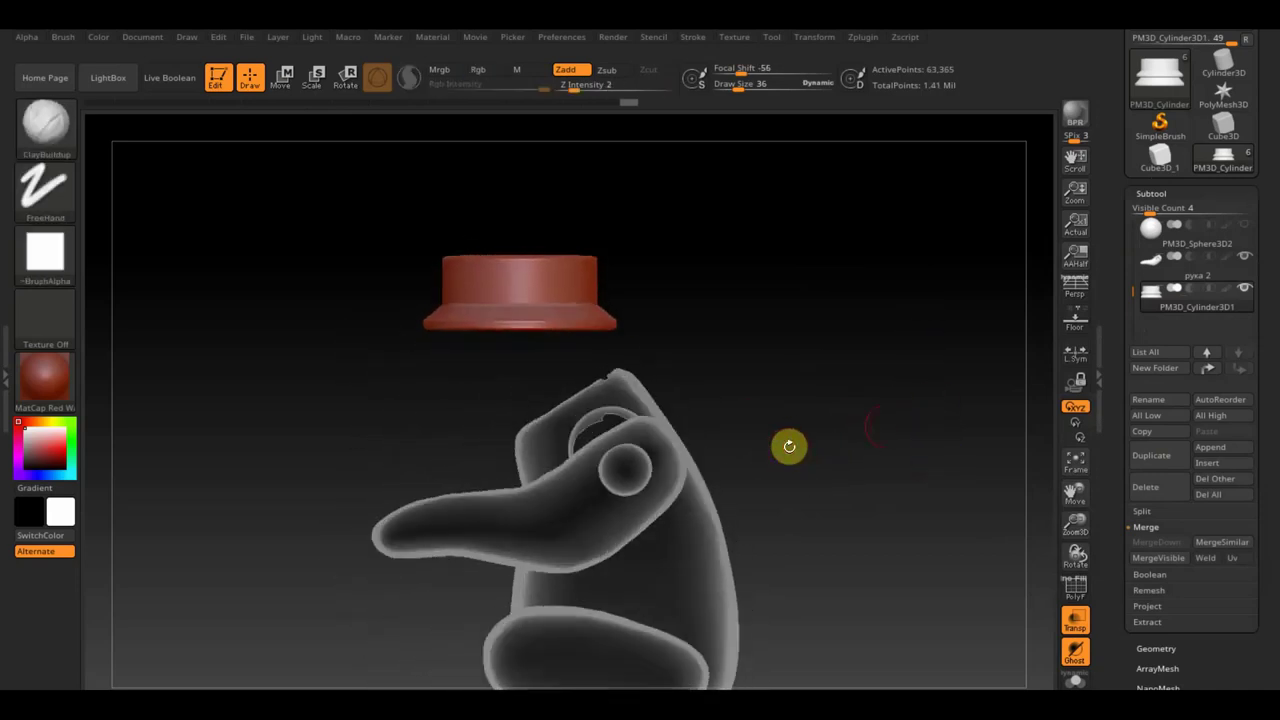
# Switch off Transp so the body and merged hat show solid red, and orbit to inspect the snout
pyautogui.click(1075, 620)
pyautogui.moveTo(903, 545)
pyautogui.keyDown('alt'); pyautogui.mouseDown()
pyautogui.moveTo(894, 460)
pyautogui.moveTo(863, 437)
pyautogui.moveTo(881, 497)
pyautogui.moveTo(963, 509)
pyautogui.mouseUp(); pyautogui.keyUp('alt')
pyautogui.moveTo(807, 463)
pyautogui.mouseDown()
pyautogui.moveTo(814, 549)
pyautogui.moveTo(806, 440)
pyautogui.moveTo(834, 474)
pyautogui.moveTo(849, 463)
pyautogui.mouseUp()
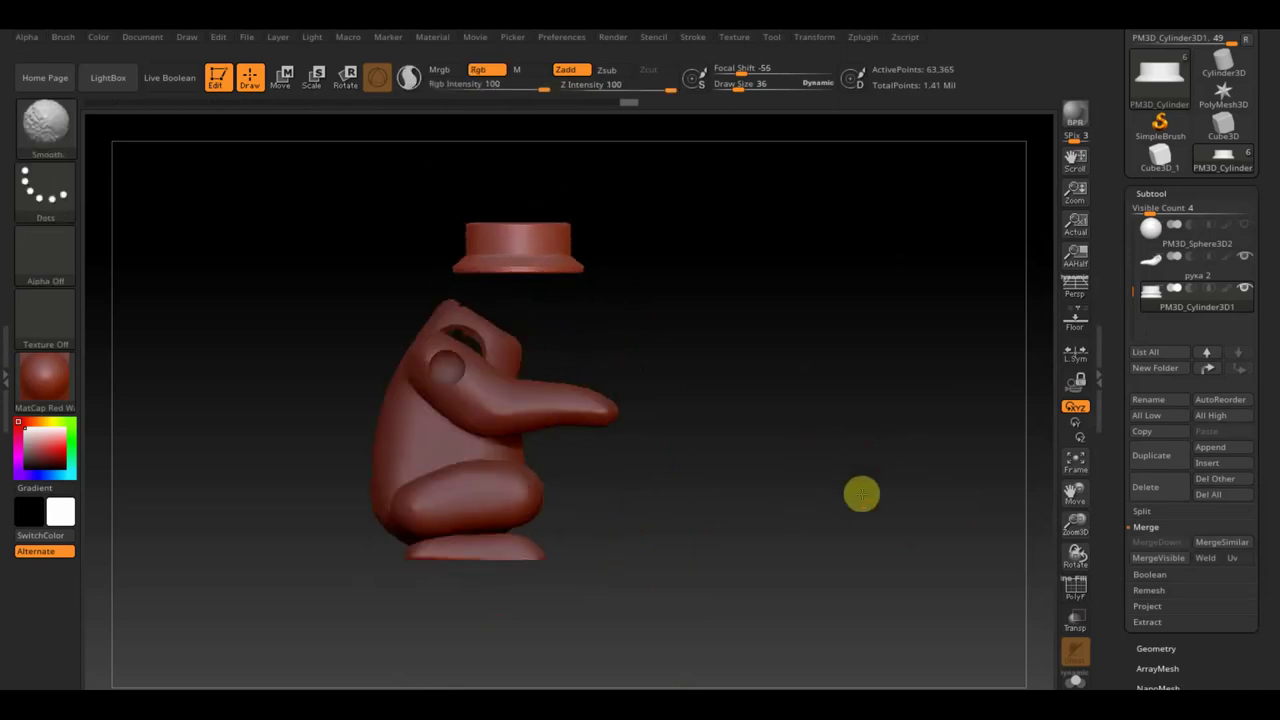
pyautogui.moveTo(642, 344)
pyautogui.mouseDown()
pyautogui.moveTo(880, 426)
pyautogui.moveTo(760, 420)
pyautogui.moveTo(800, 431)
pyautogui.moveTo(843, 503)
pyautogui.moveTo(870, 514)
pyautogui.mouseUp()
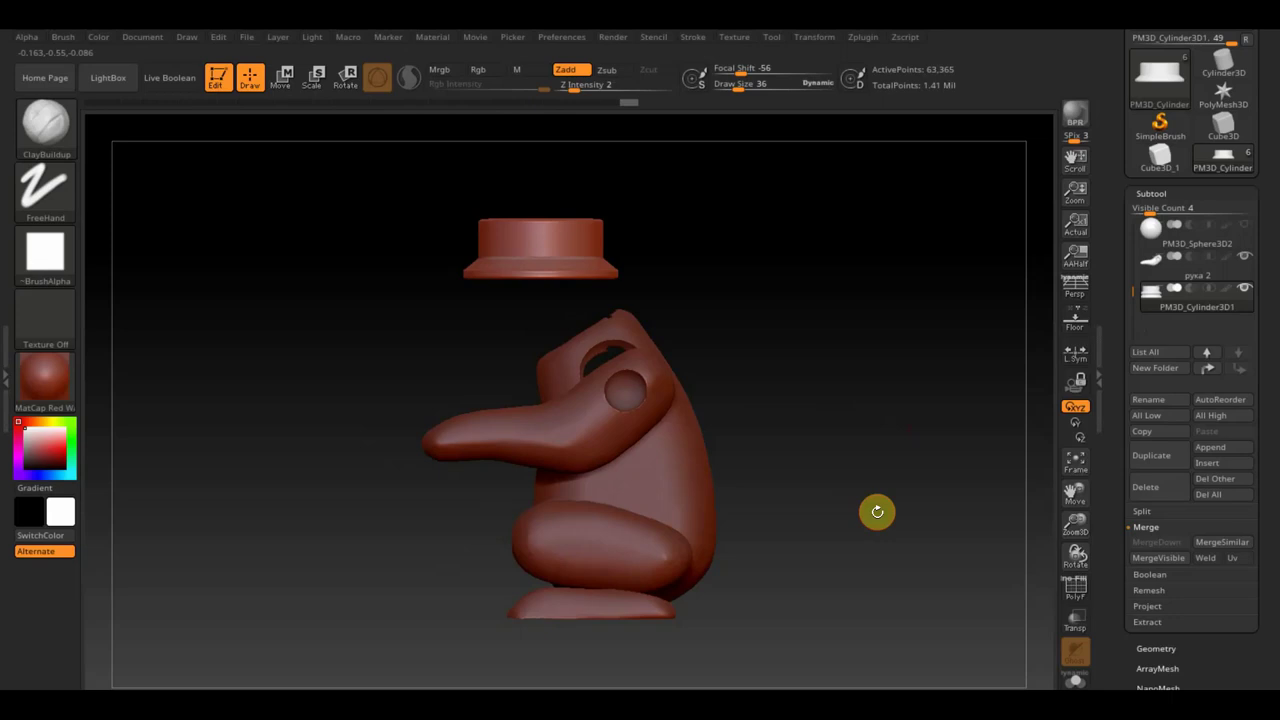
# Save As over ZBrushProjectобезьяна, confirming the overwrite, and check the figure from a three-quarter view
pyautogui.click(240, 37)
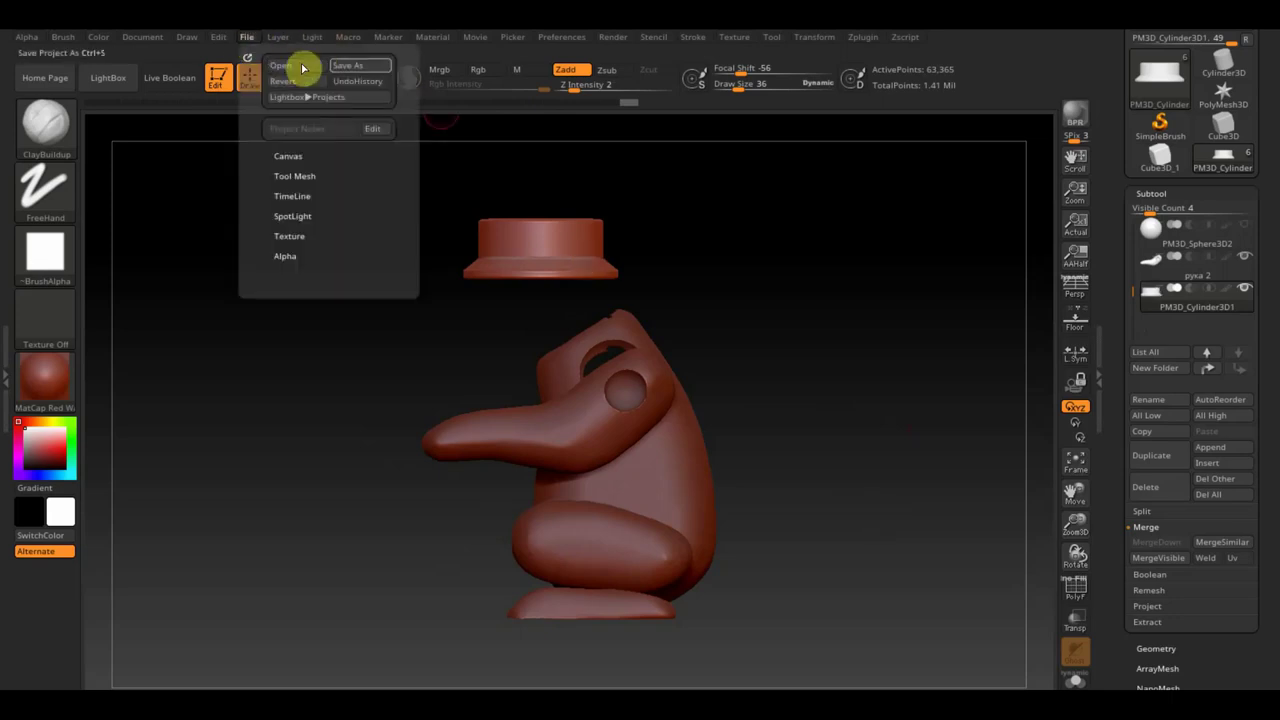
pyautogui.click(338, 64)
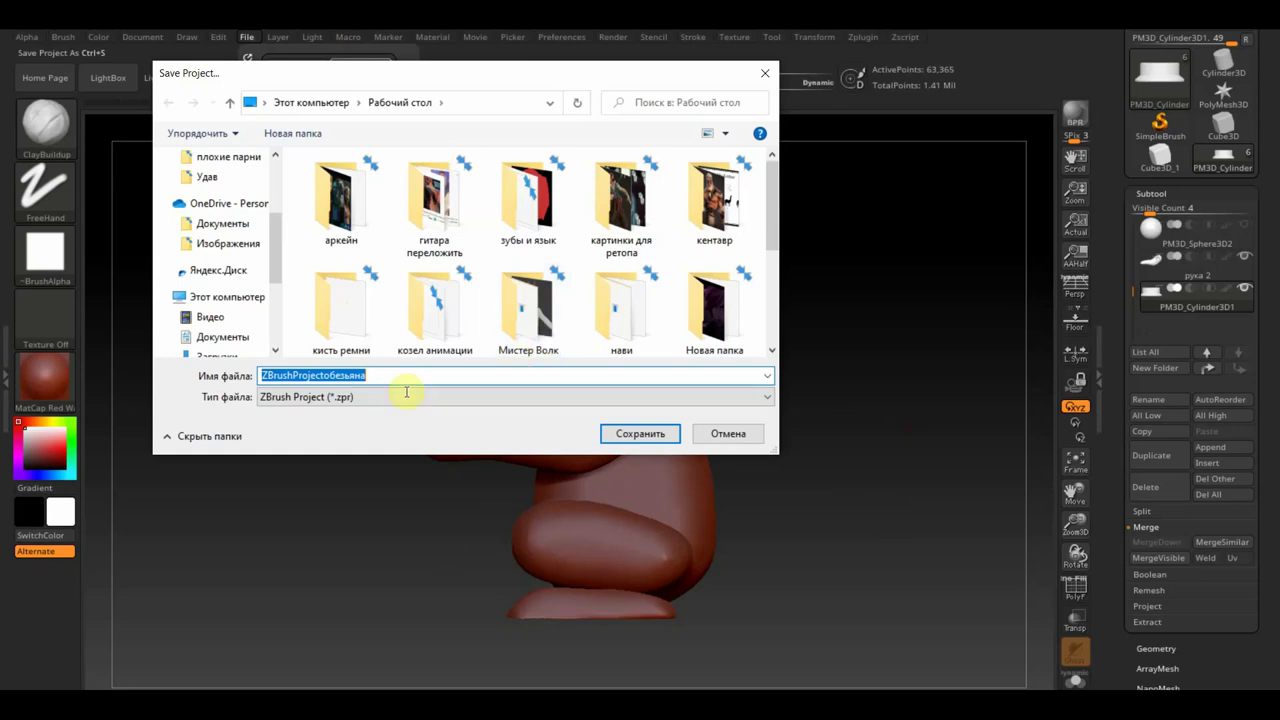
pyautogui.click(598, 434)
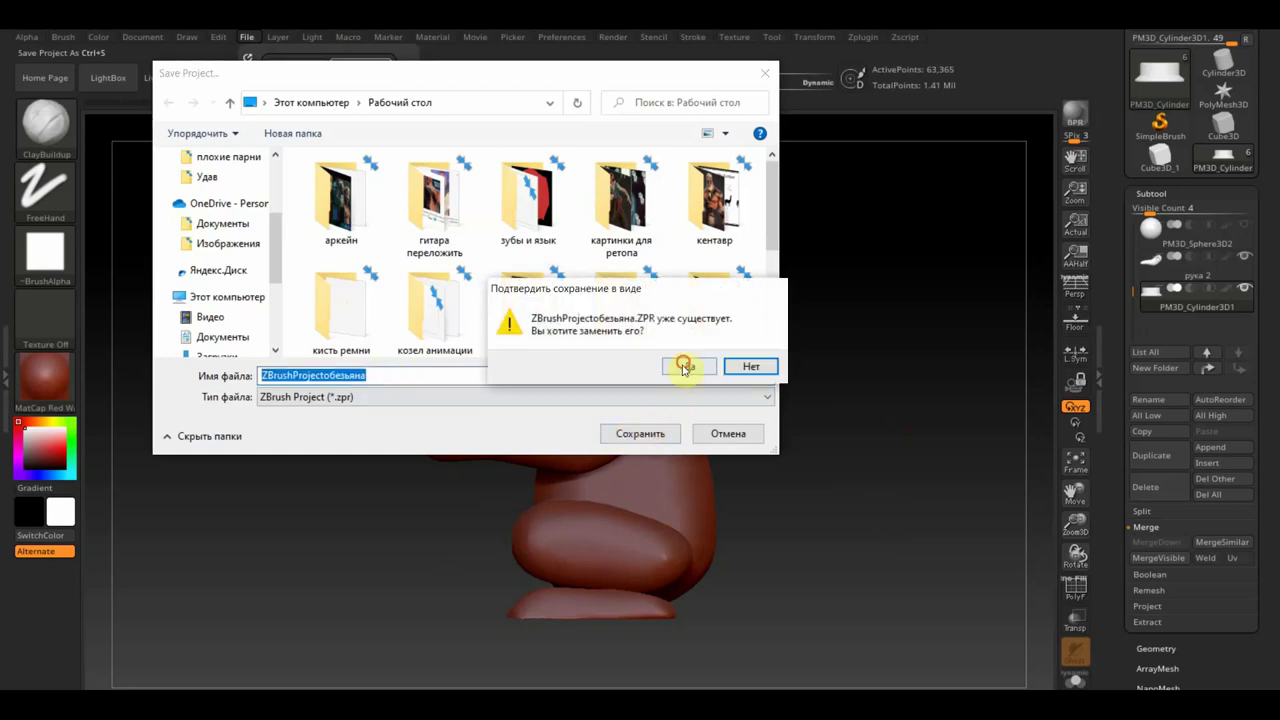
pyautogui.click(686, 366)
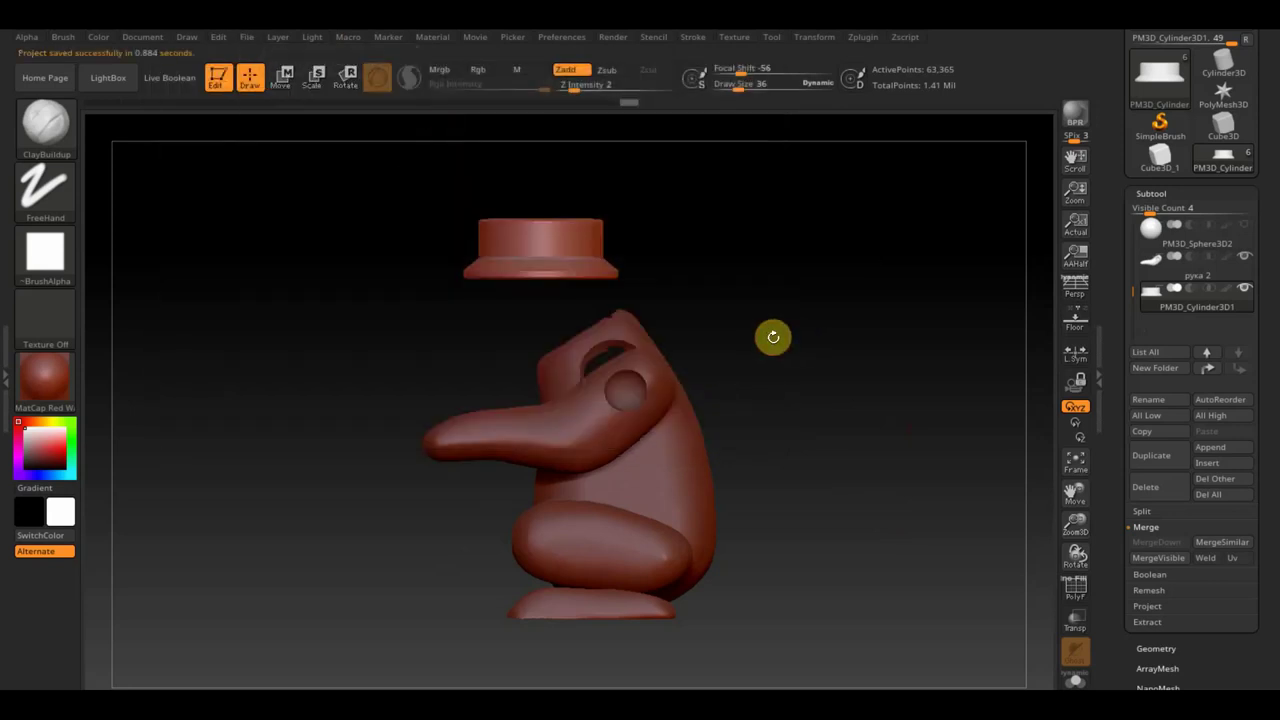
pyautogui.moveTo(781, 349); pyautogui.dragTo(831, 357)
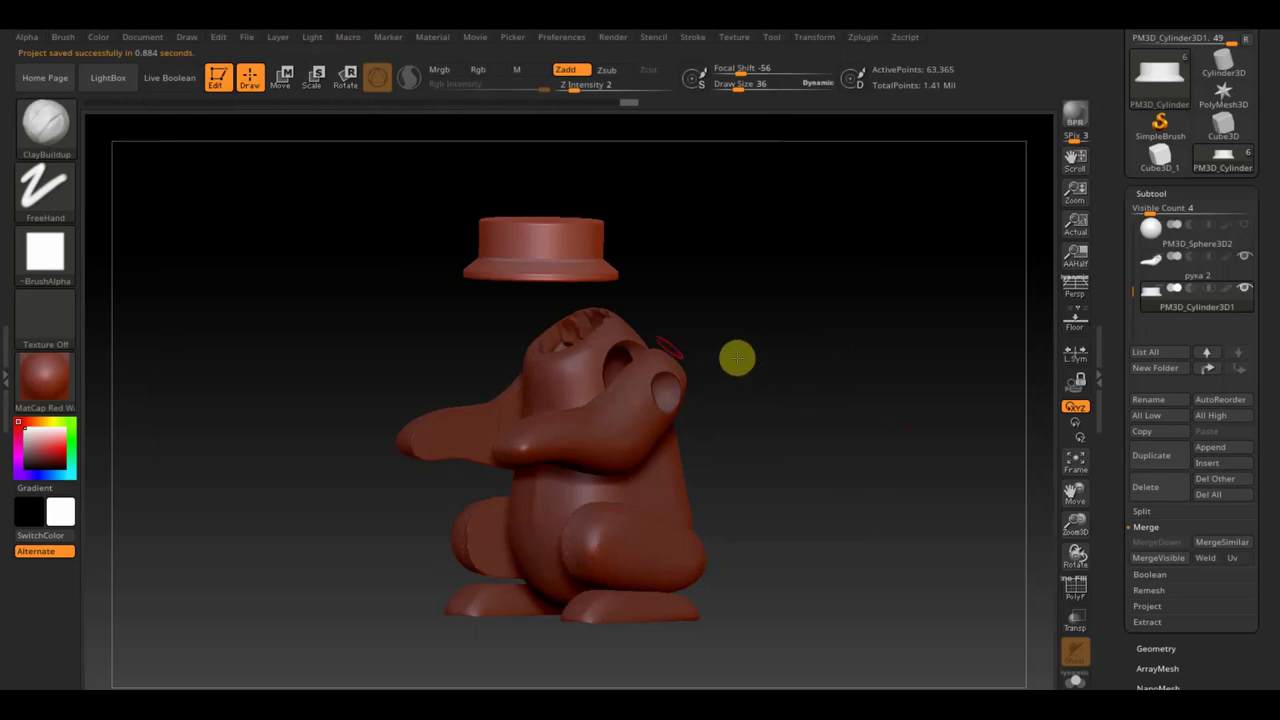
pyautogui.moveTo(729, 363)
pyautogui.mouseDown()
pyautogui.moveTo(737, 389)
pyautogui.moveTo(754, 371)
pyautogui.moveTo(730, 363)
pyautogui.mouseUp()
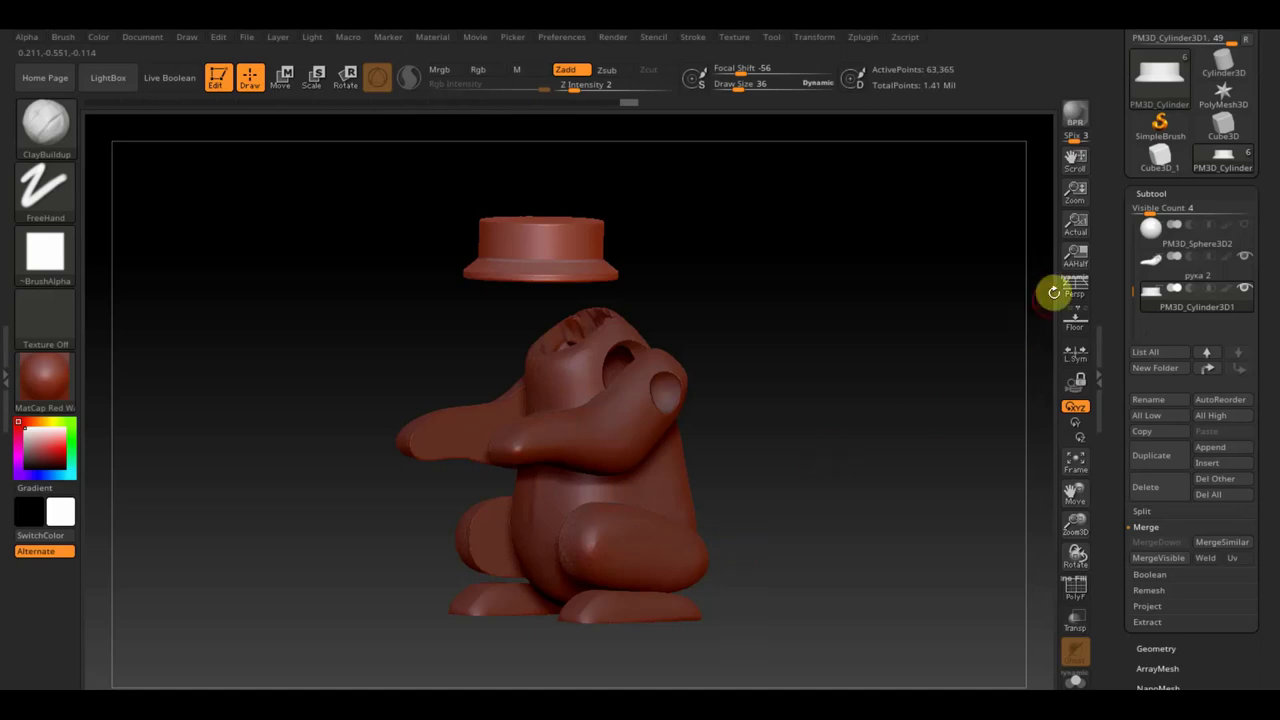
pyautogui.scroll(2, 1268, 140)
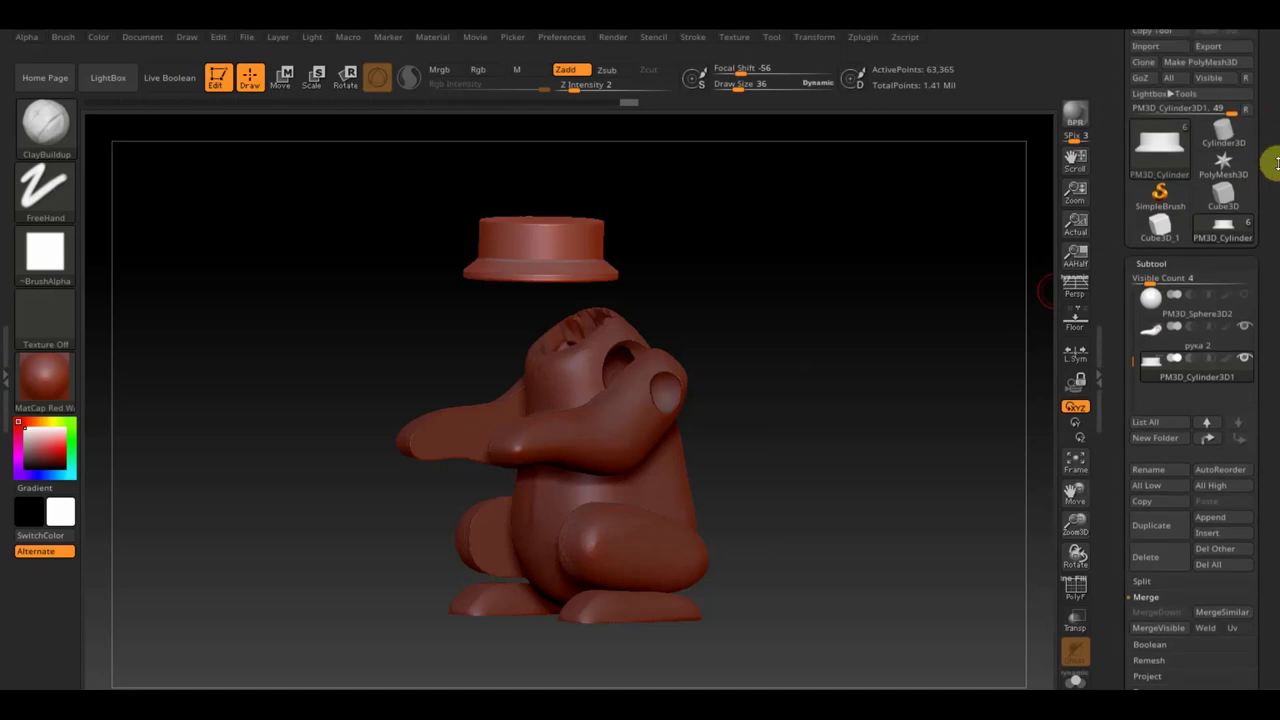
# Load the Helix3D primitive from the Tool picker's 3D Meshes as a 2,048-point coil spring
pyautogui.click(1160, 150)
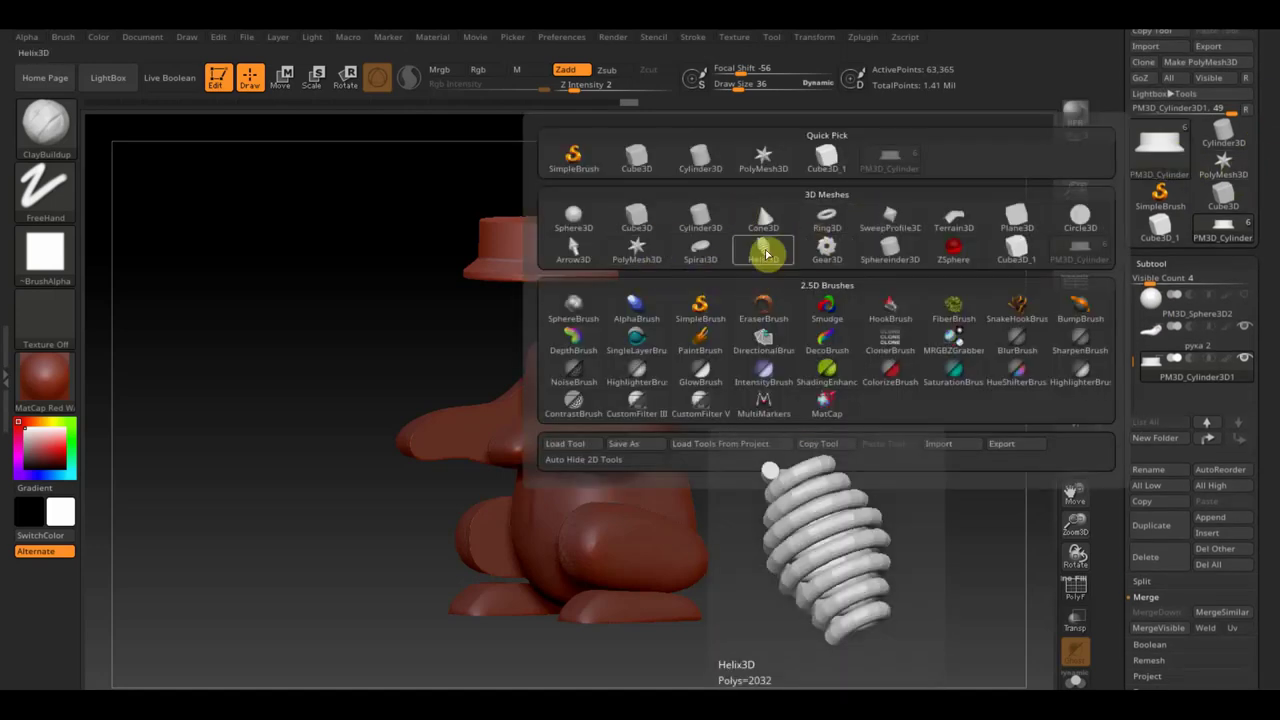
pyautogui.click(765, 252)
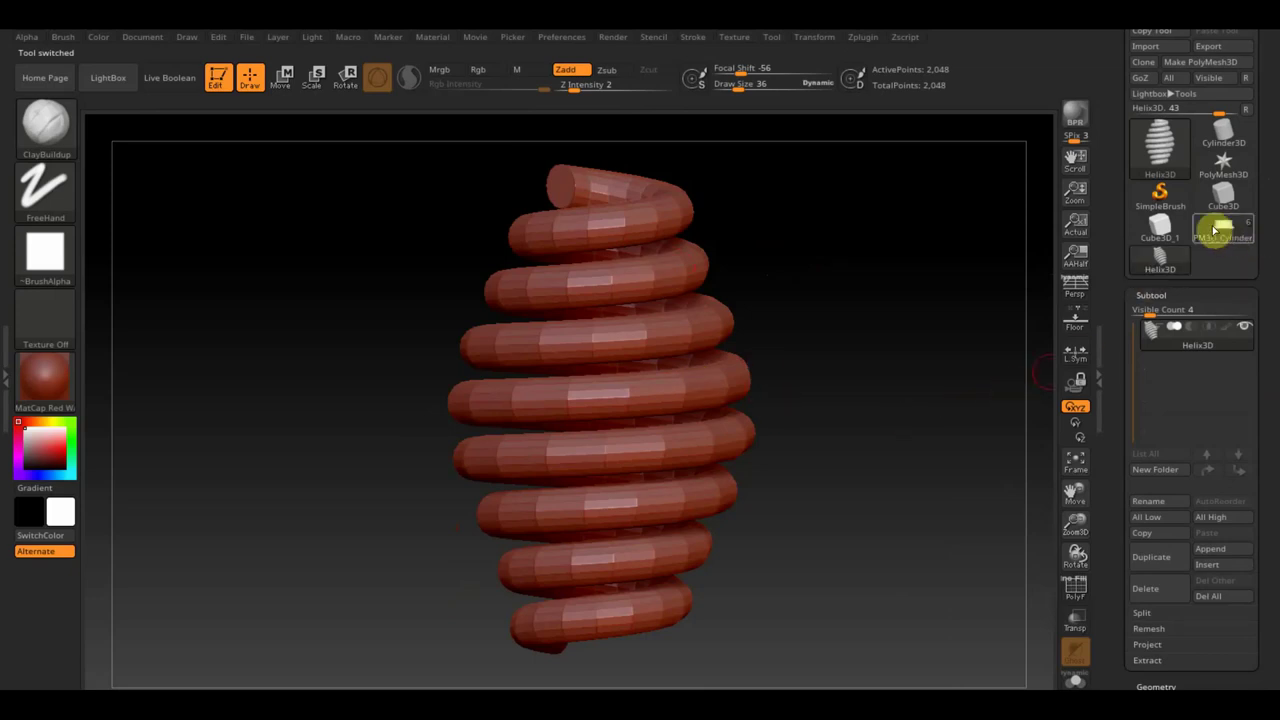
pyautogui.scroll(-3, 1268, 380)
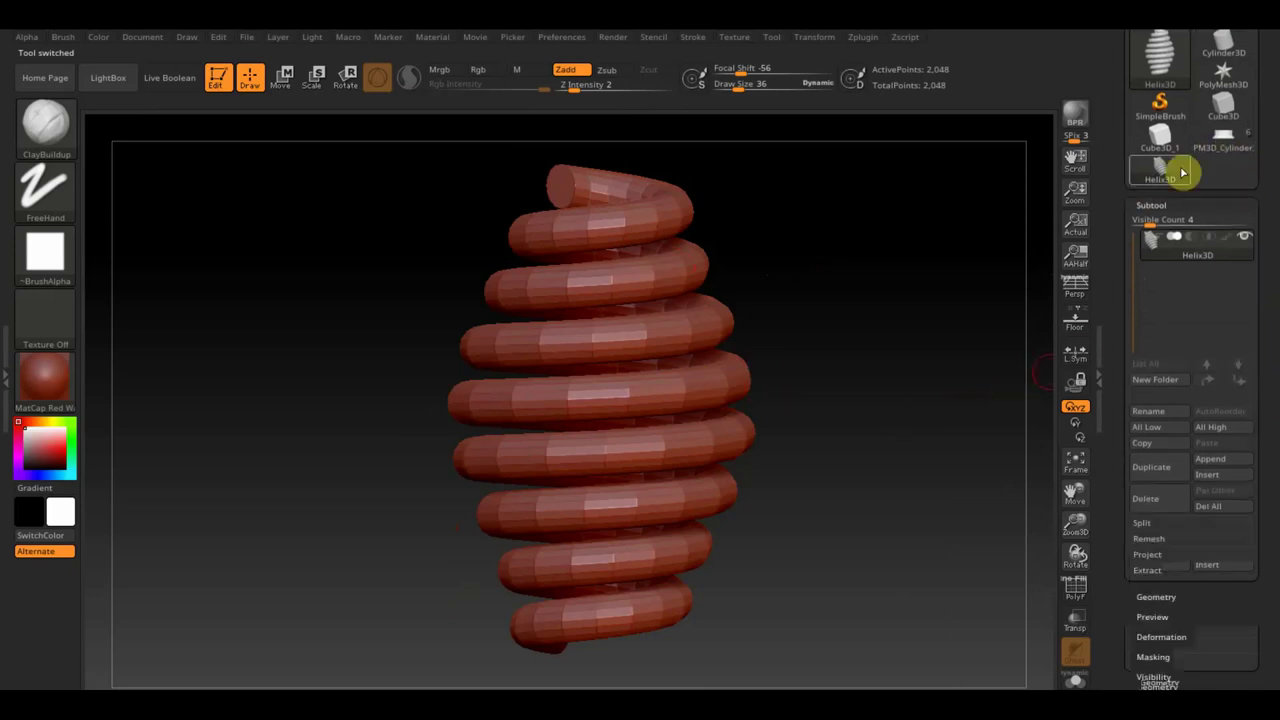
pyautogui.moveTo(1262, 532); pyautogui.dragTo(1260, 506)
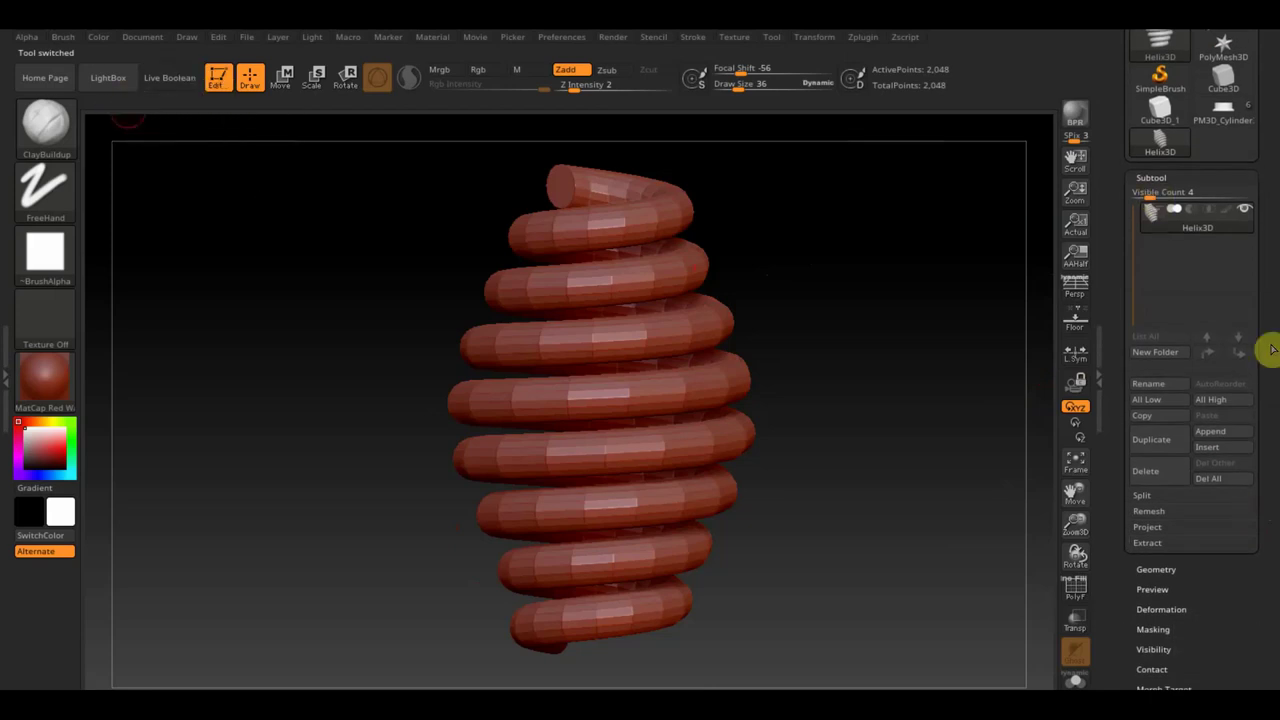
pyautogui.moveTo(1268, 435); pyautogui.dragTo(1249, 314)
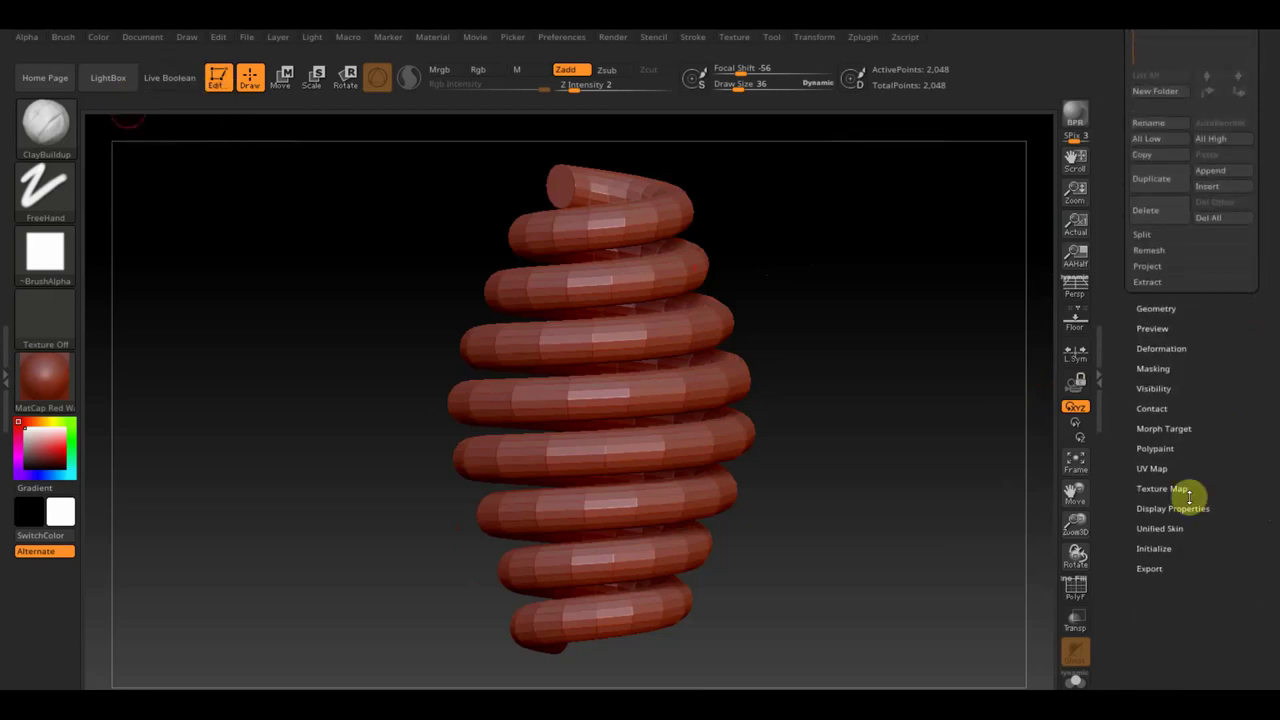
# In Initialize, change the helix's number of turns and its thickness profile curve
pyautogui.click(1155, 548)
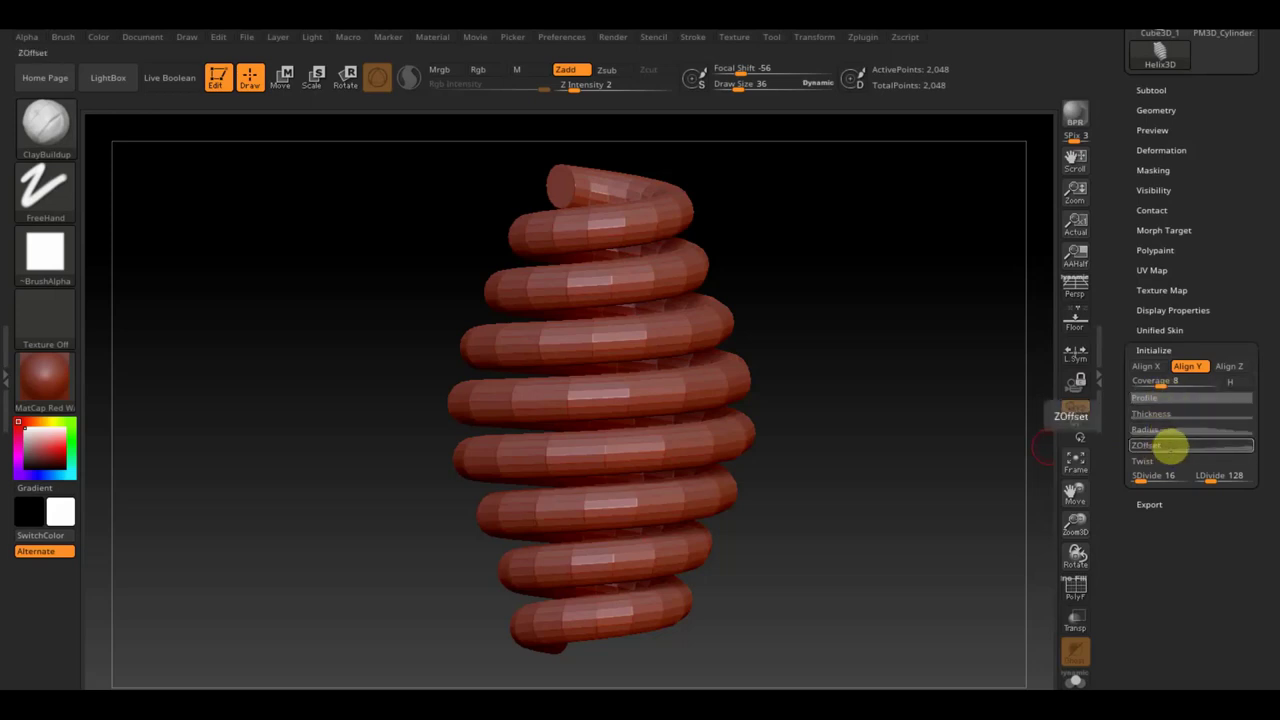
pyautogui.moveTo(1163, 381); pyautogui.dragTo(1155, 382)
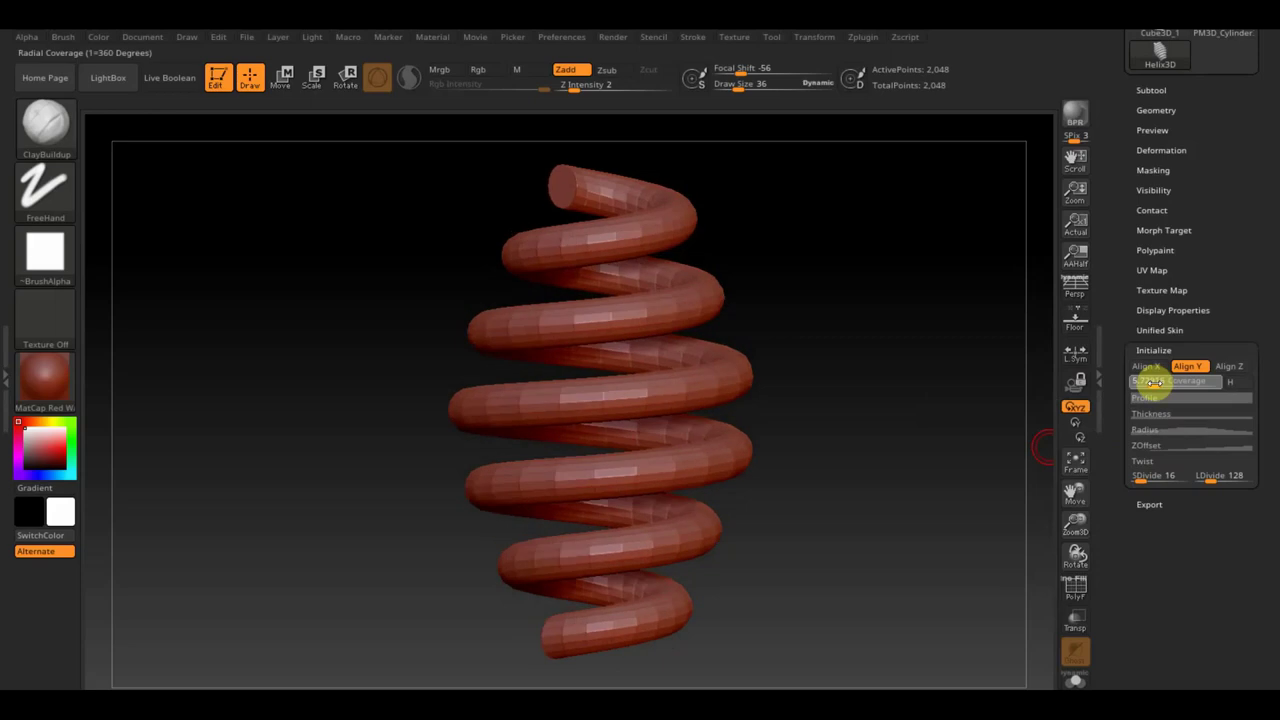
pyautogui.click(1162, 398)
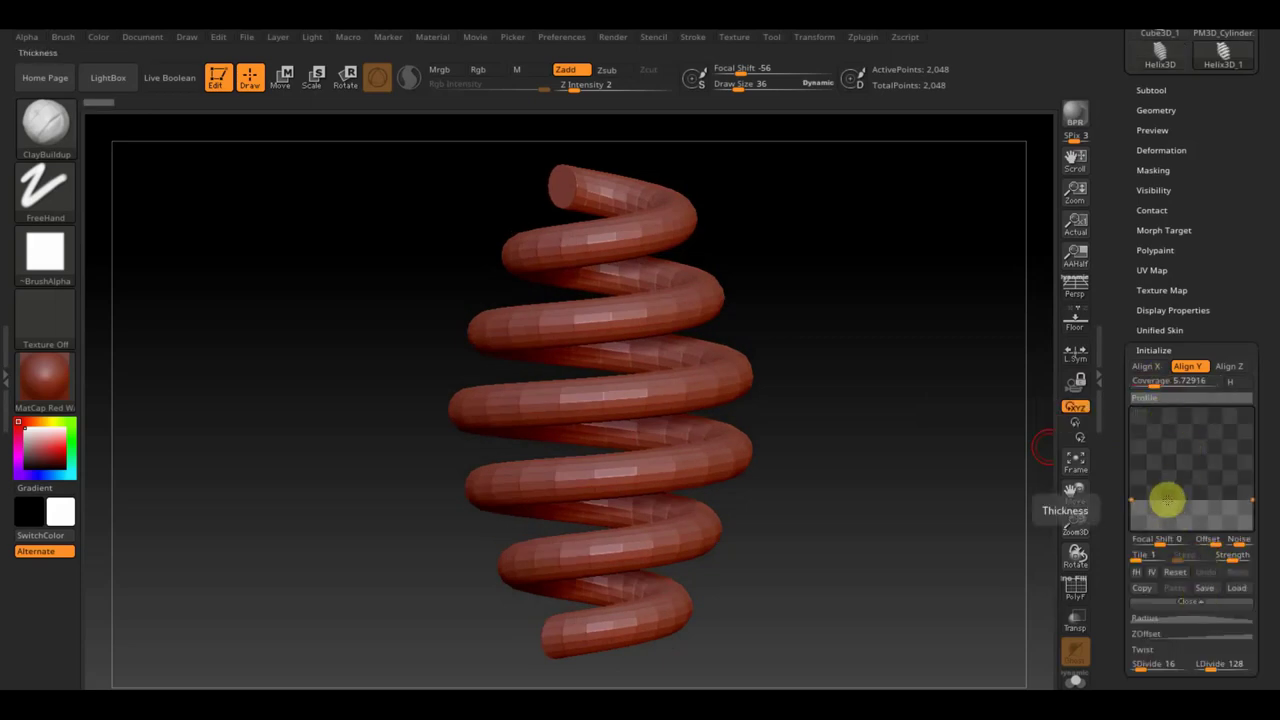
pyautogui.moveTo(1130, 498)
pyautogui.mouseDown()
pyautogui.moveTo(1126, 480)
pyautogui.moveTo(1127, 493)
pyautogui.mouseUp()
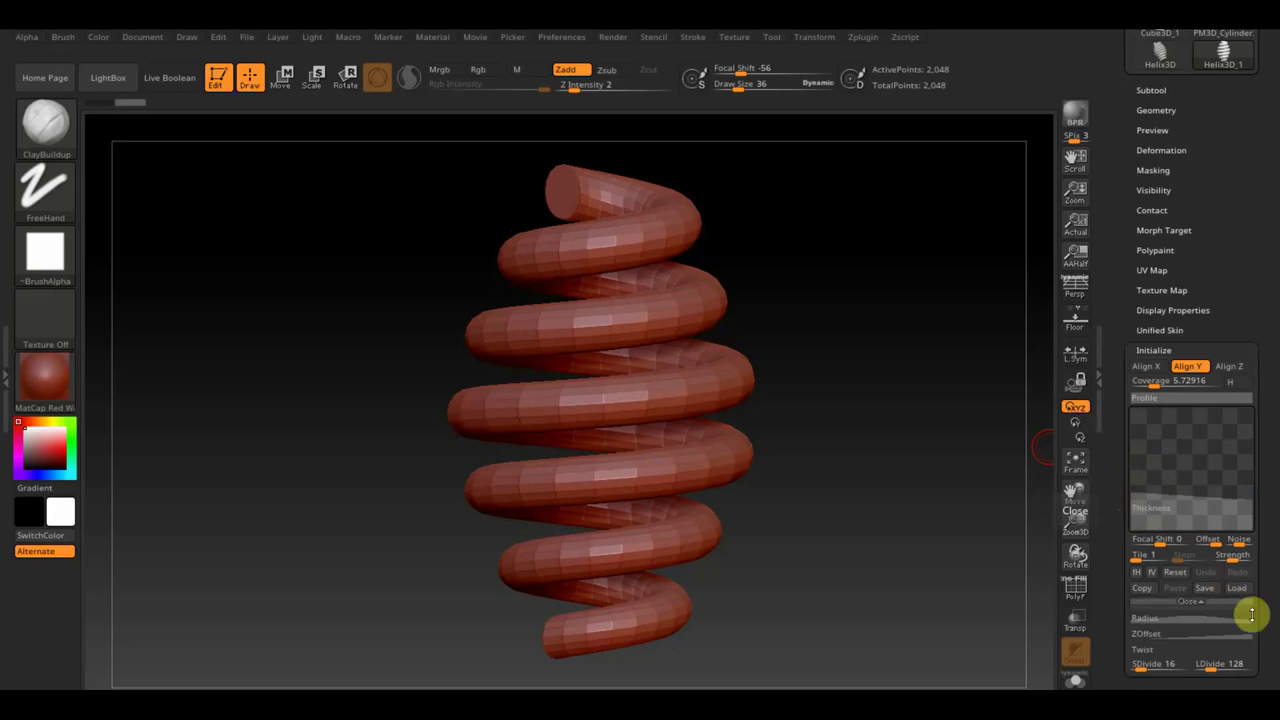
# Reshape the helix radius curve to a narrower width, a tapered top and wider lower coils
pyautogui.click(1183, 618)
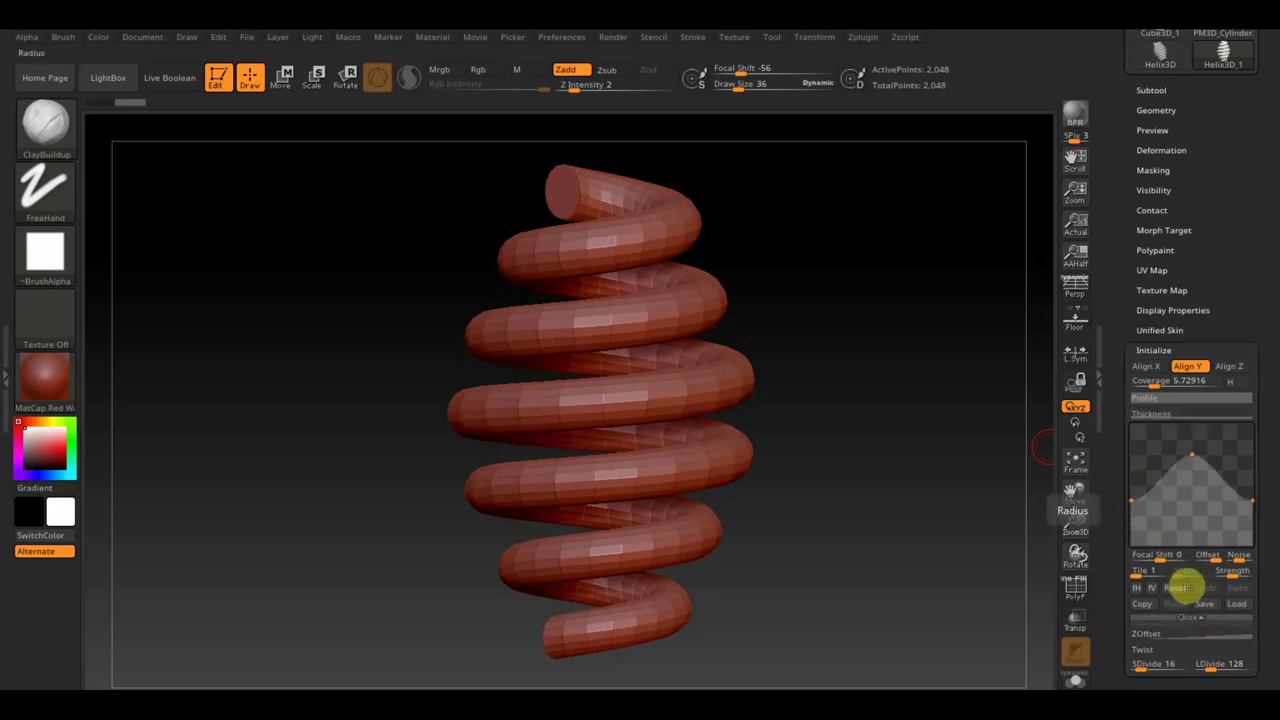
pyautogui.moveTo(1190, 456); pyautogui.dragTo(1193, 498)
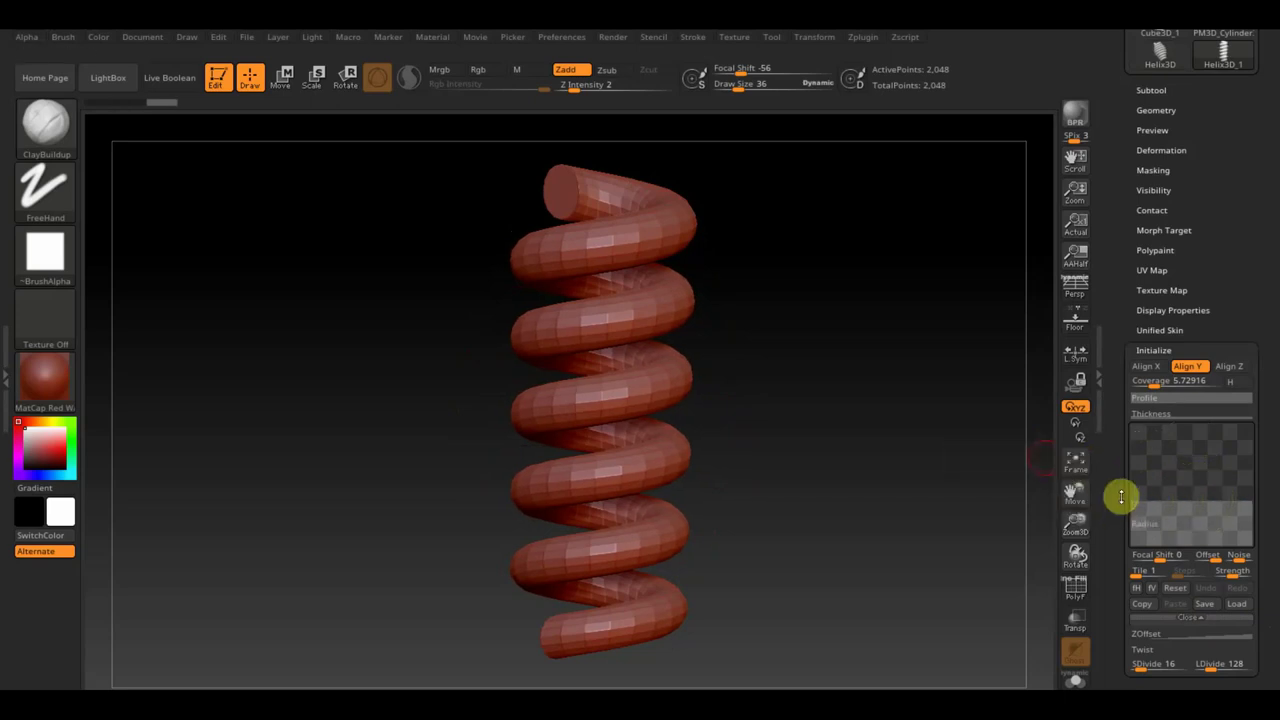
pyautogui.moveTo(1130, 500)
pyautogui.mouseDown()
pyautogui.moveTo(1143, 454)
pyautogui.moveTo(1143, 534)
pyautogui.moveTo(1143, 477)
pyautogui.moveTo(1146, 496)
pyautogui.mouseUp()
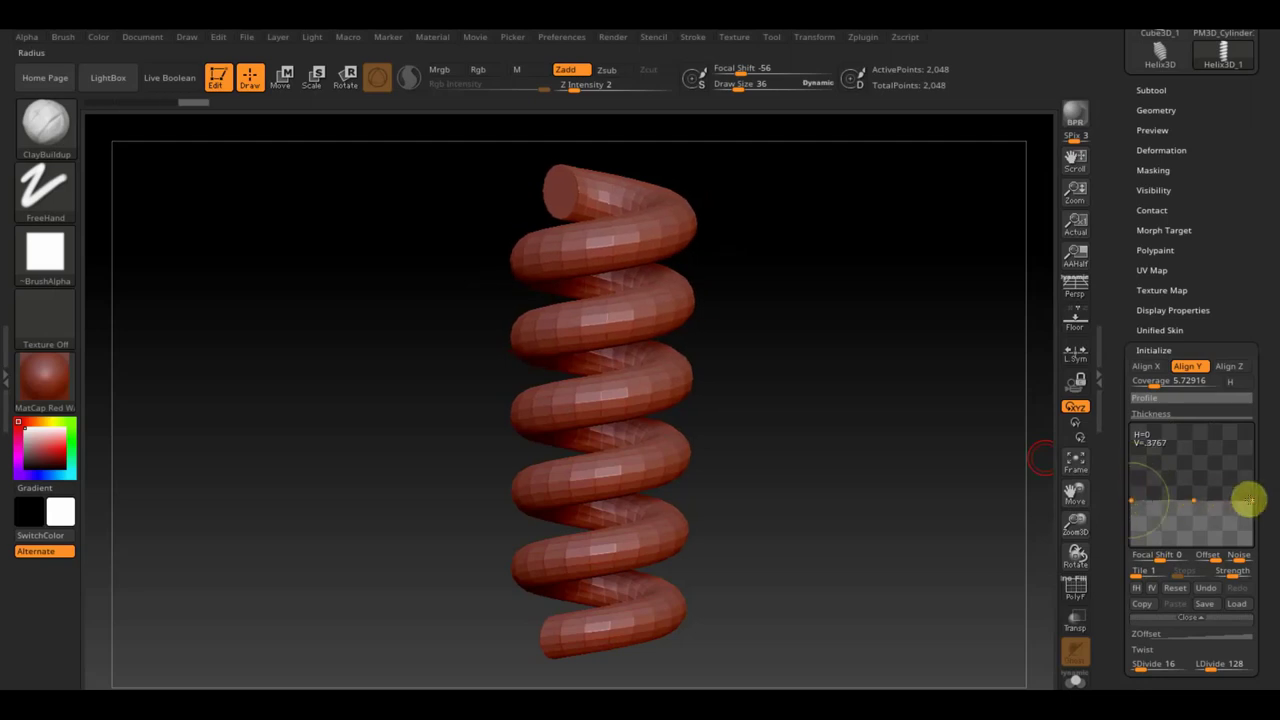
pyautogui.moveTo(1251, 498)
pyautogui.mouseDown()
pyautogui.moveTo(1246, 443)
pyautogui.moveTo(1250, 491)
pyautogui.mouseUp()
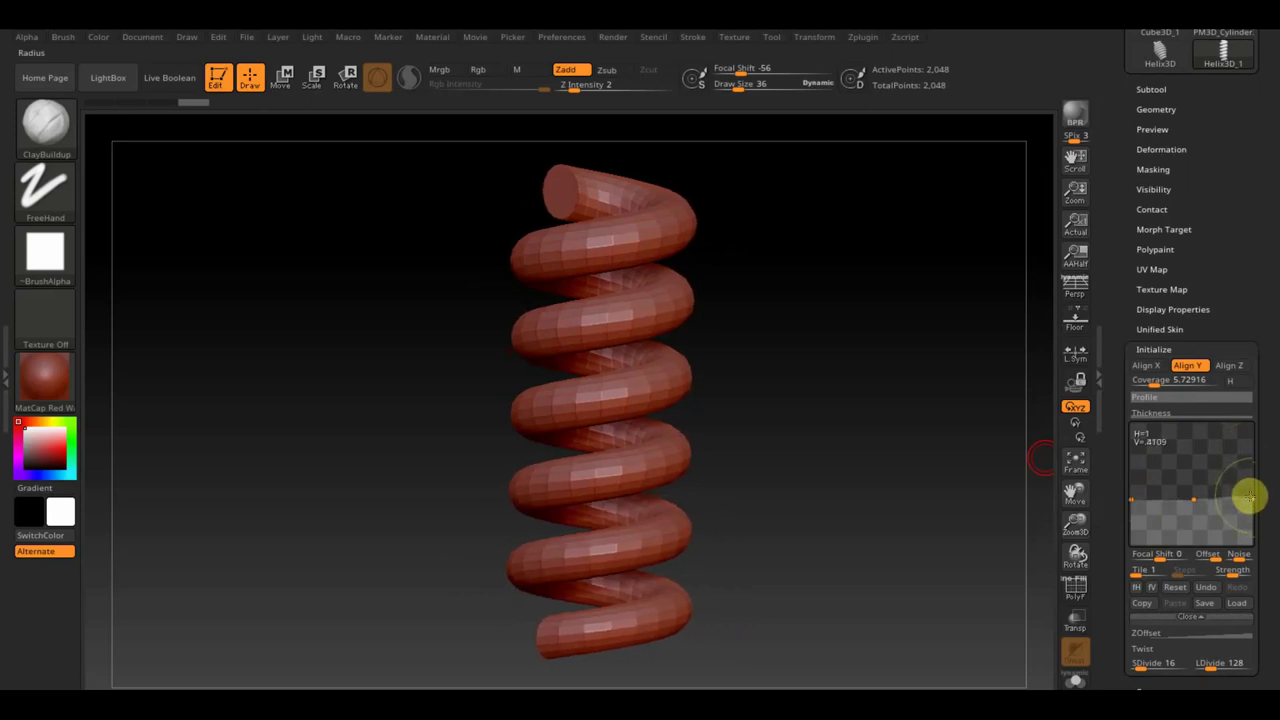
pyautogui.moveTo(1250, 494); pyautogui.dragTo(1249, 478)
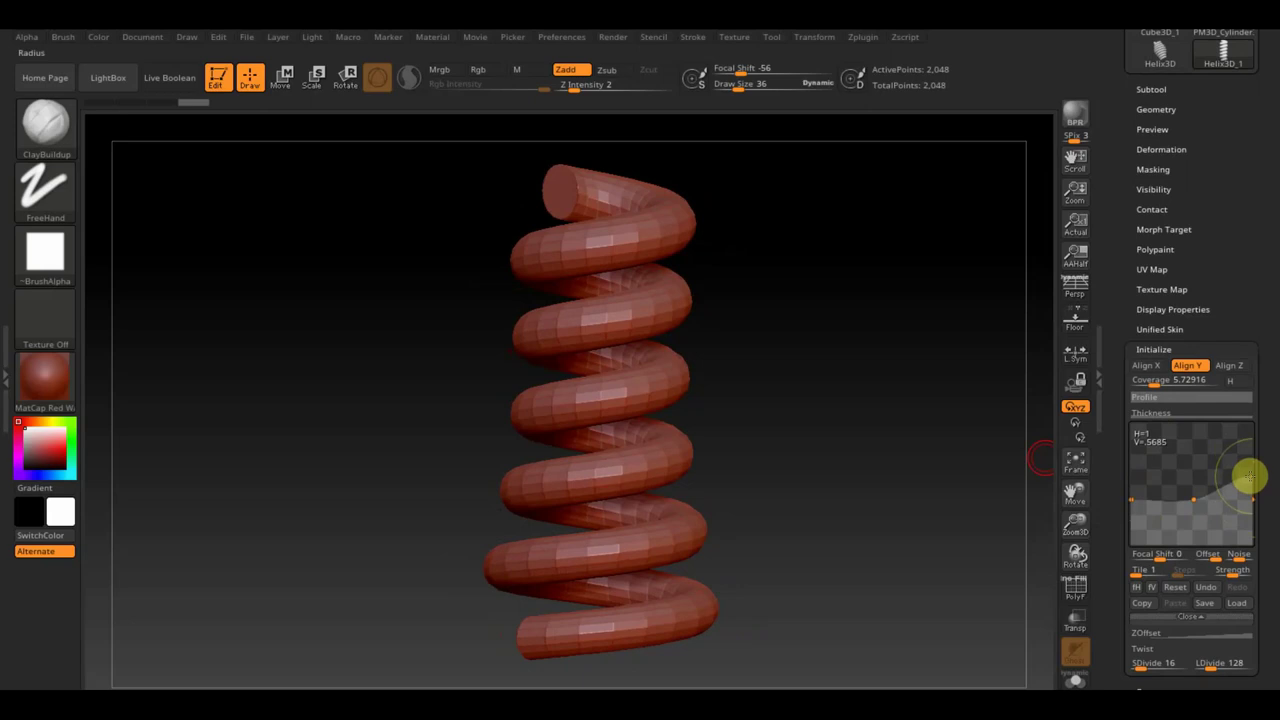
pyautogui.moveTo(1130, 497); pyautogui.dragTo(1125, 471)
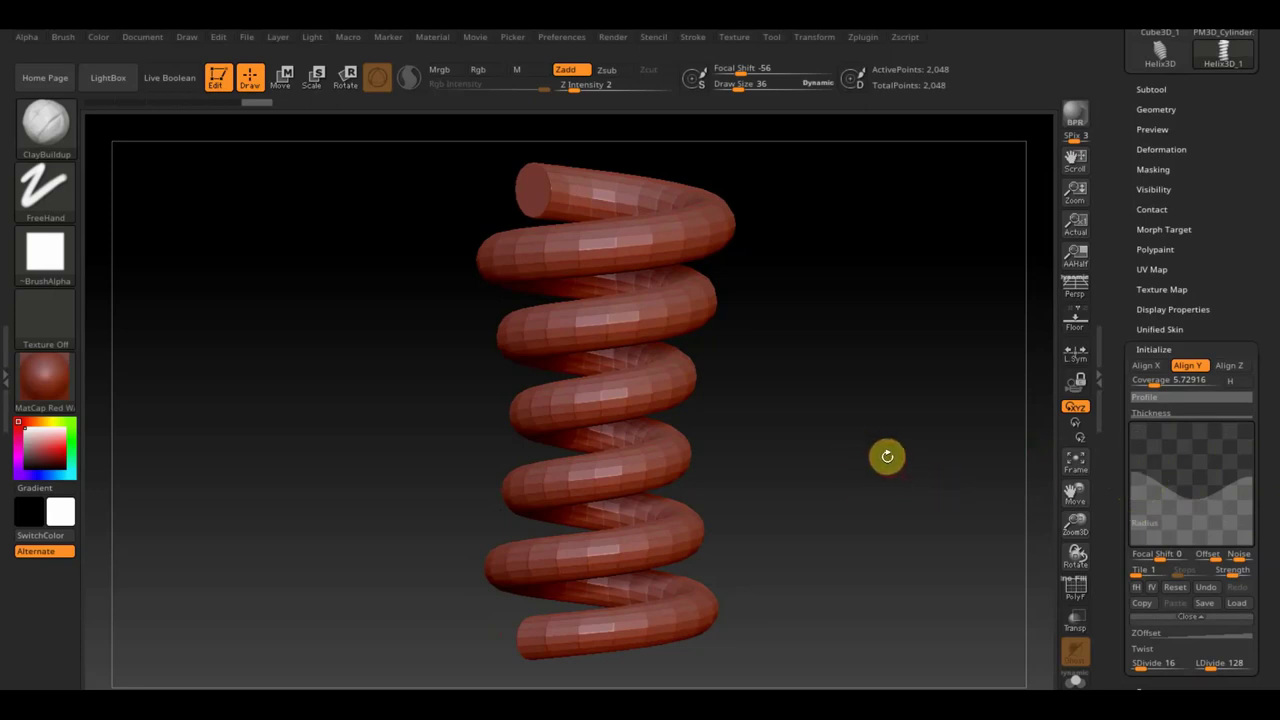
pyautogui.click(1190, 618)
# Adjust the ZOffset curve, switch Noise on then back off, and lower the subdivision count
pyautogui.click(1183, 450)
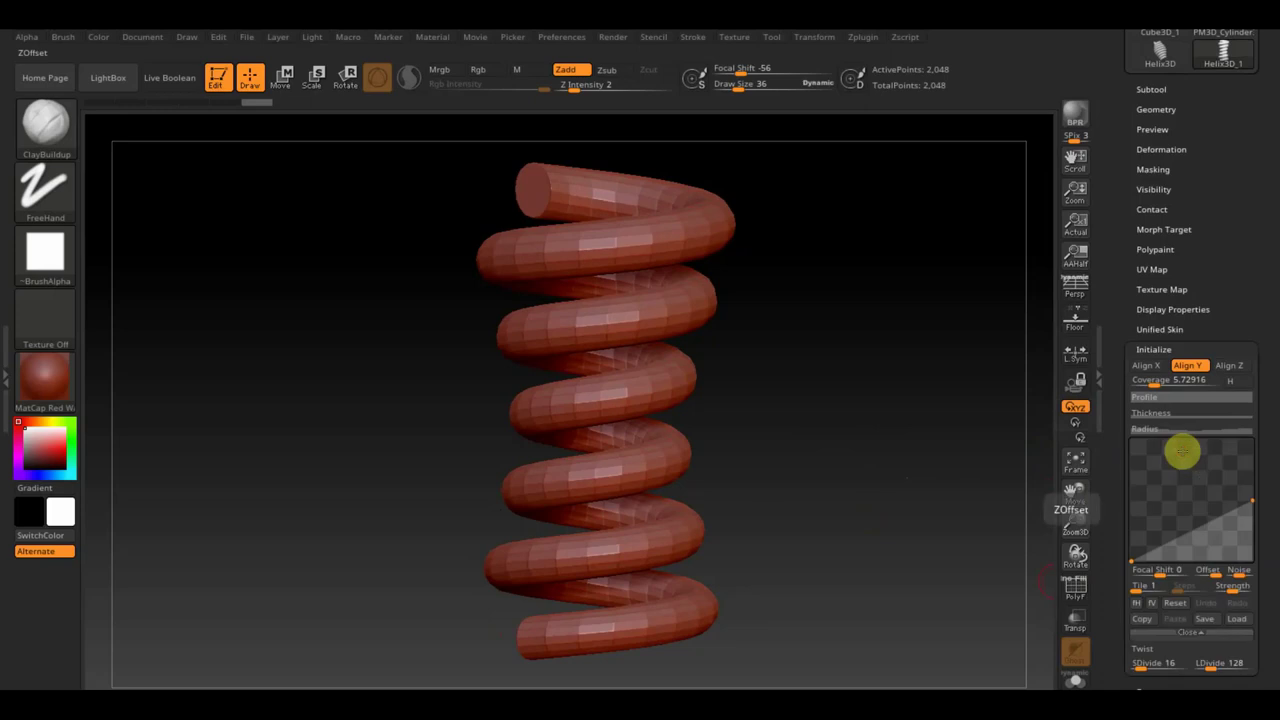
pyautogui.moveTo(1127, 560); pyautogui.dragTo(1131, 551)
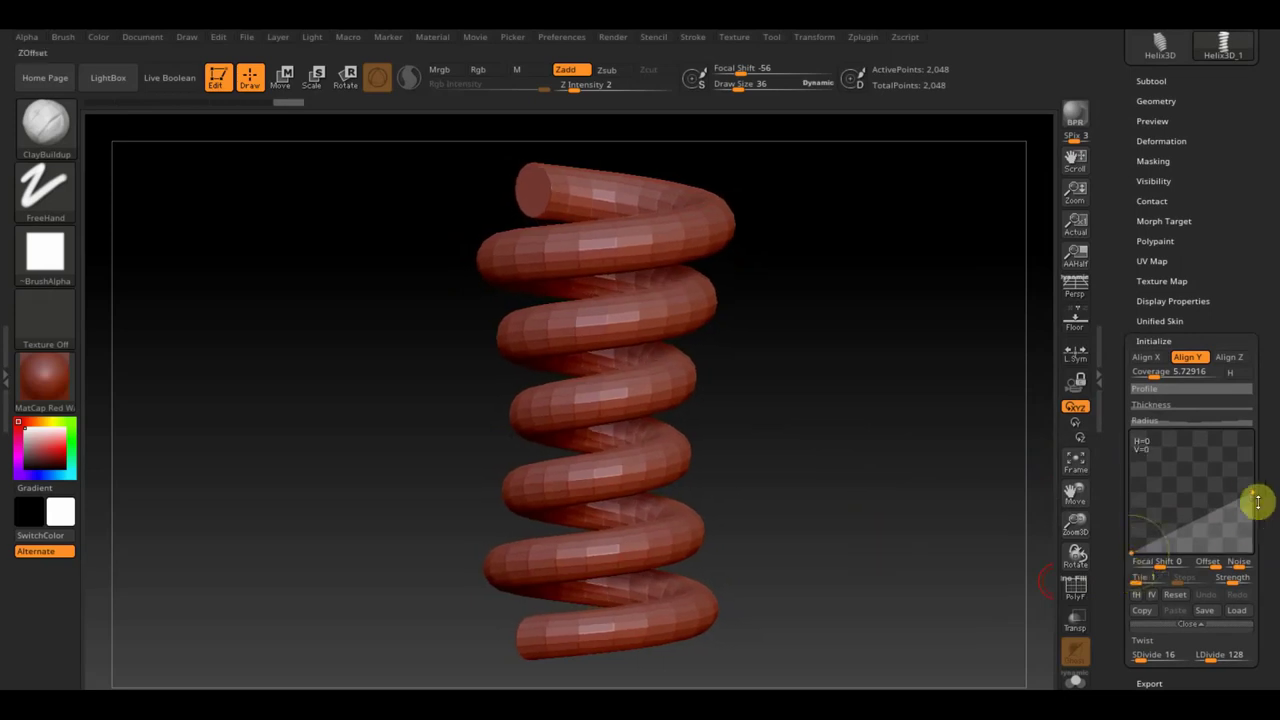
pyautogui.moveTo(1249, 491); pyautogui.dragTo(1252, 492)
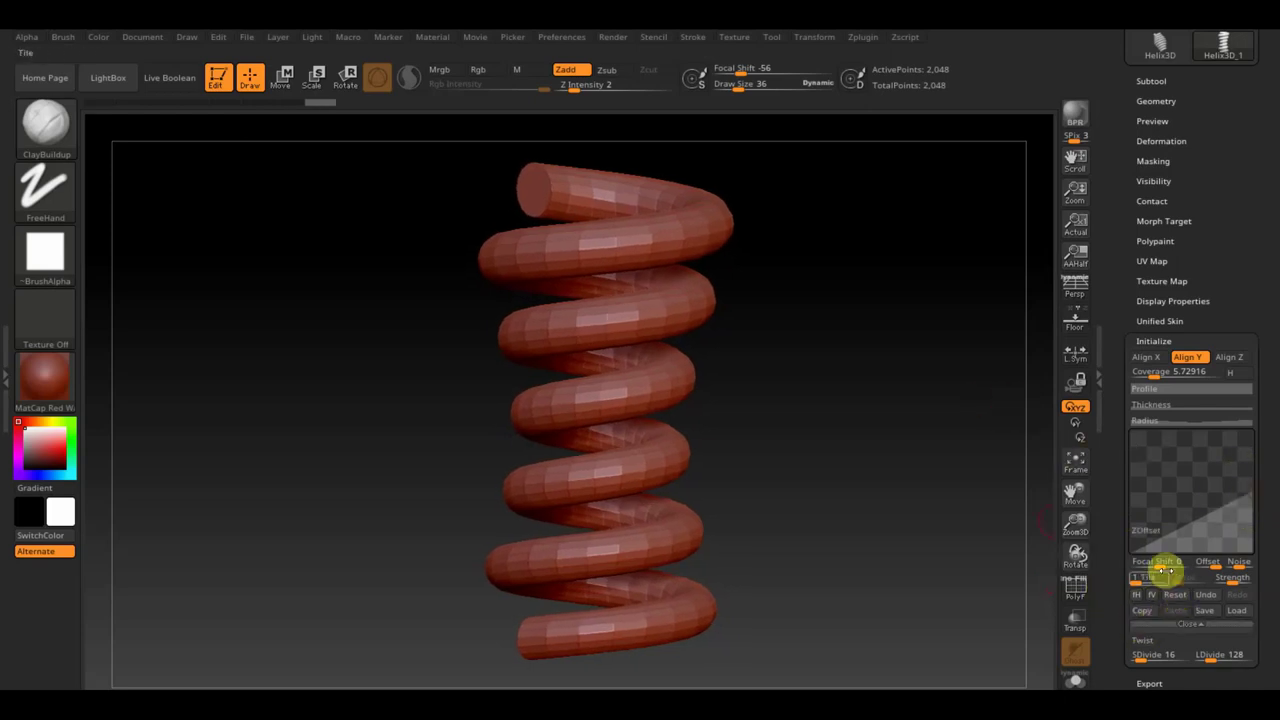
pyautogui.moveTo(1160, 563); pyautogui.dragTo(1160, 566)
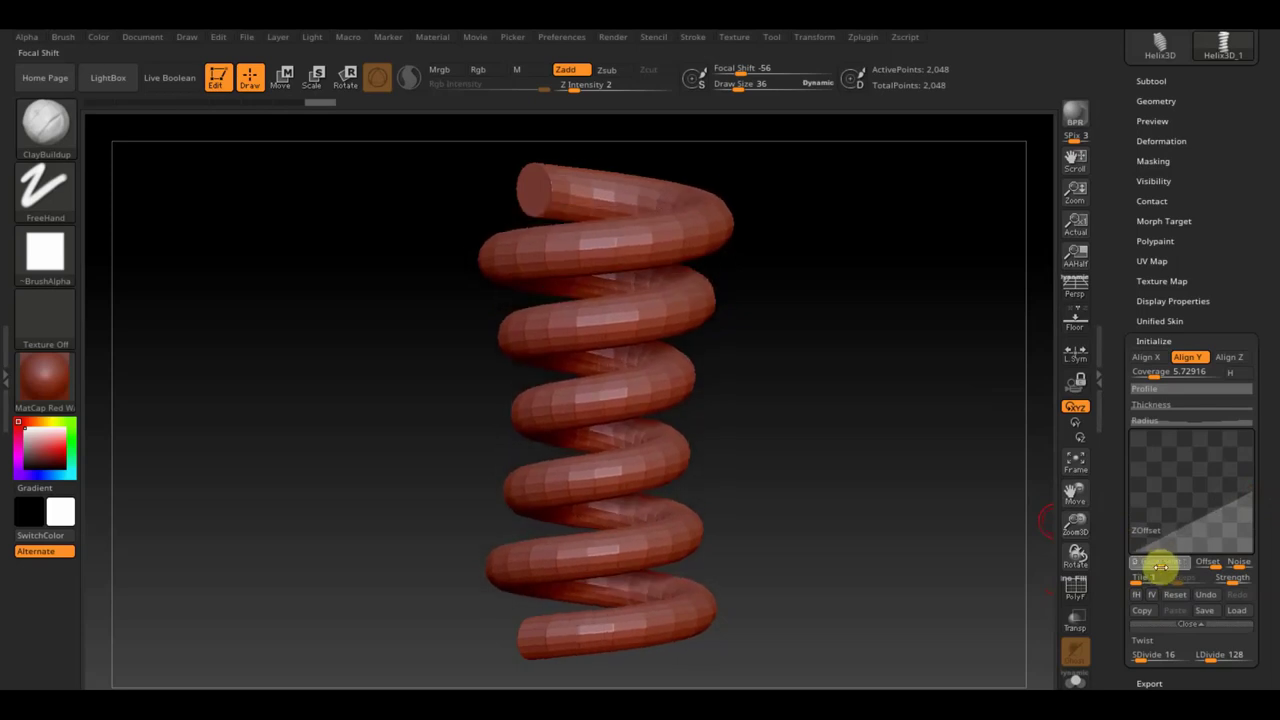
pyautogui.click(1237, 563)
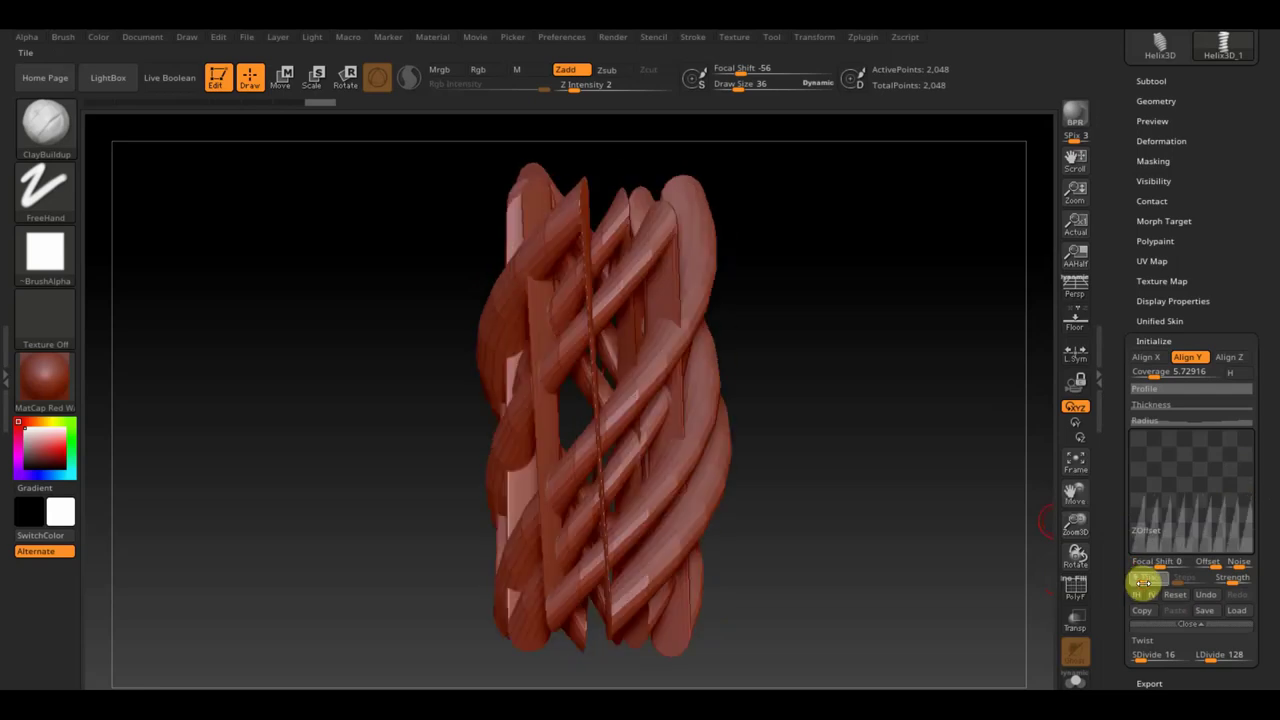
pyautogui.moveTo(1143, 583); pyautogui.dragTo(1137, 590)
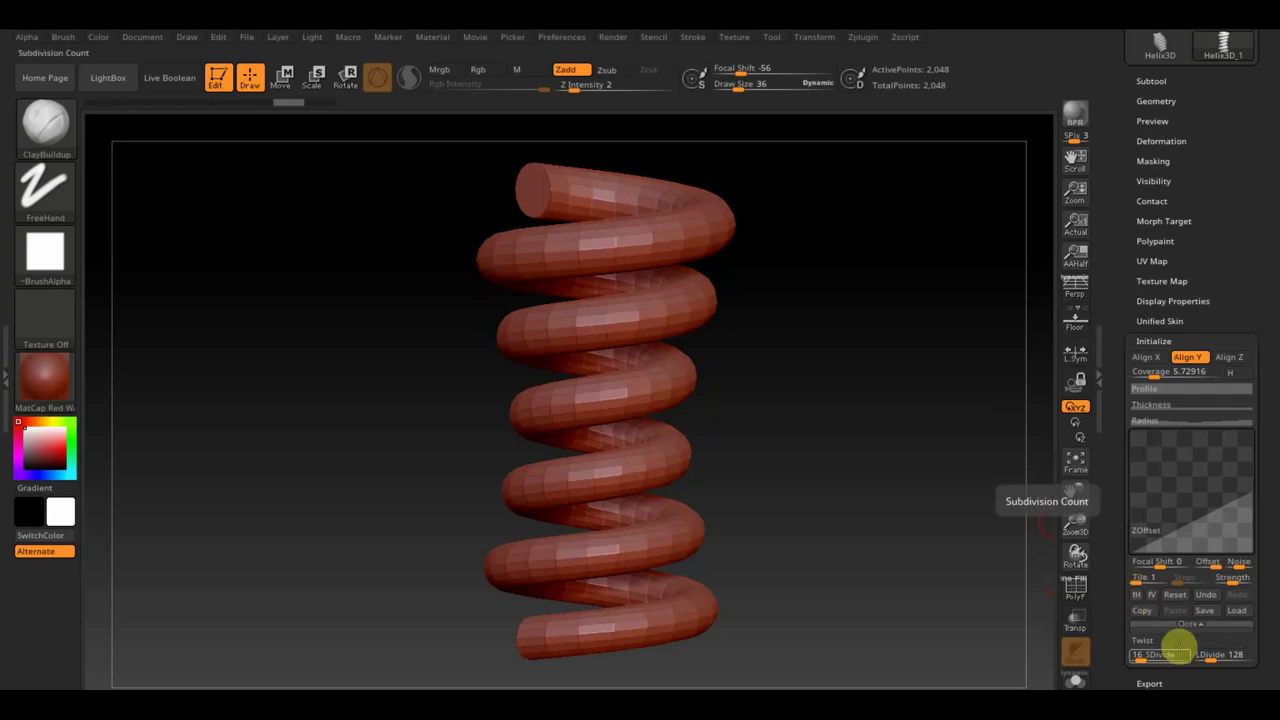
pyautogui.moveTo(1142, 657); pyautogui.dragTo(1133, 676)
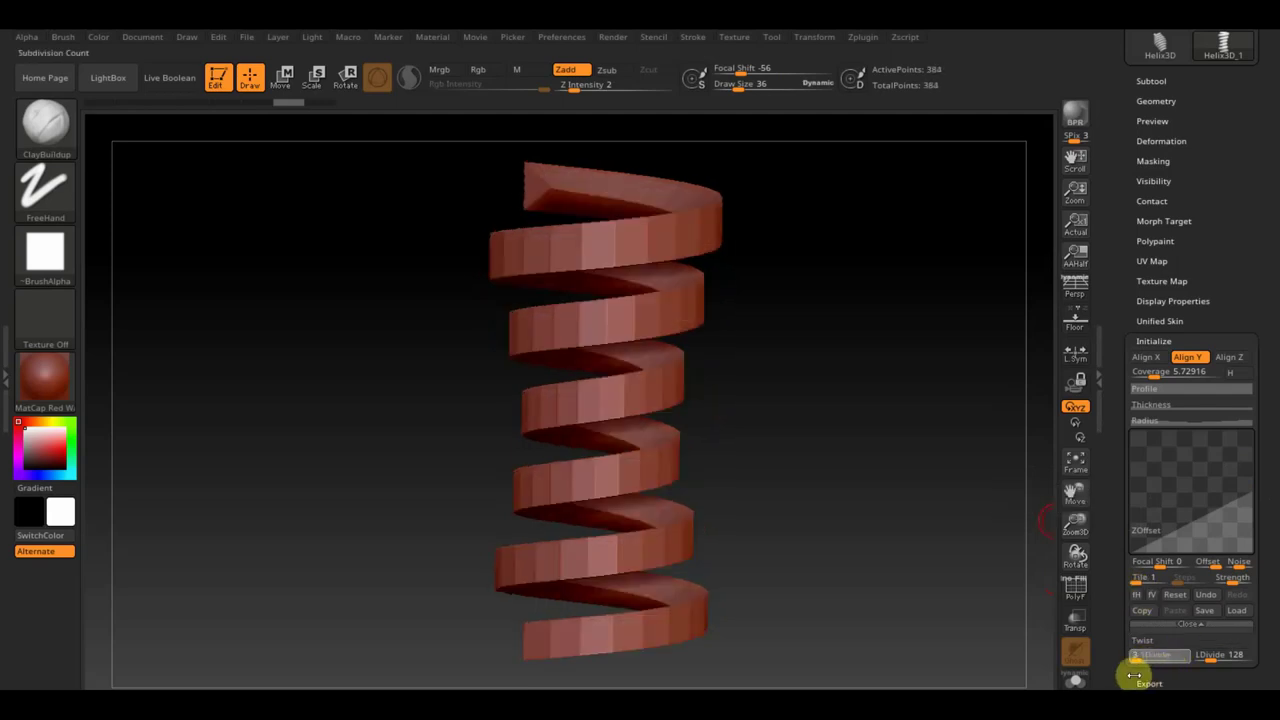
# Raise SDivide until the helix is a round faceted tube at 896 active points
pyautogui.moveTo(1136, 676); pyautogui.dragTo(1137, 675)
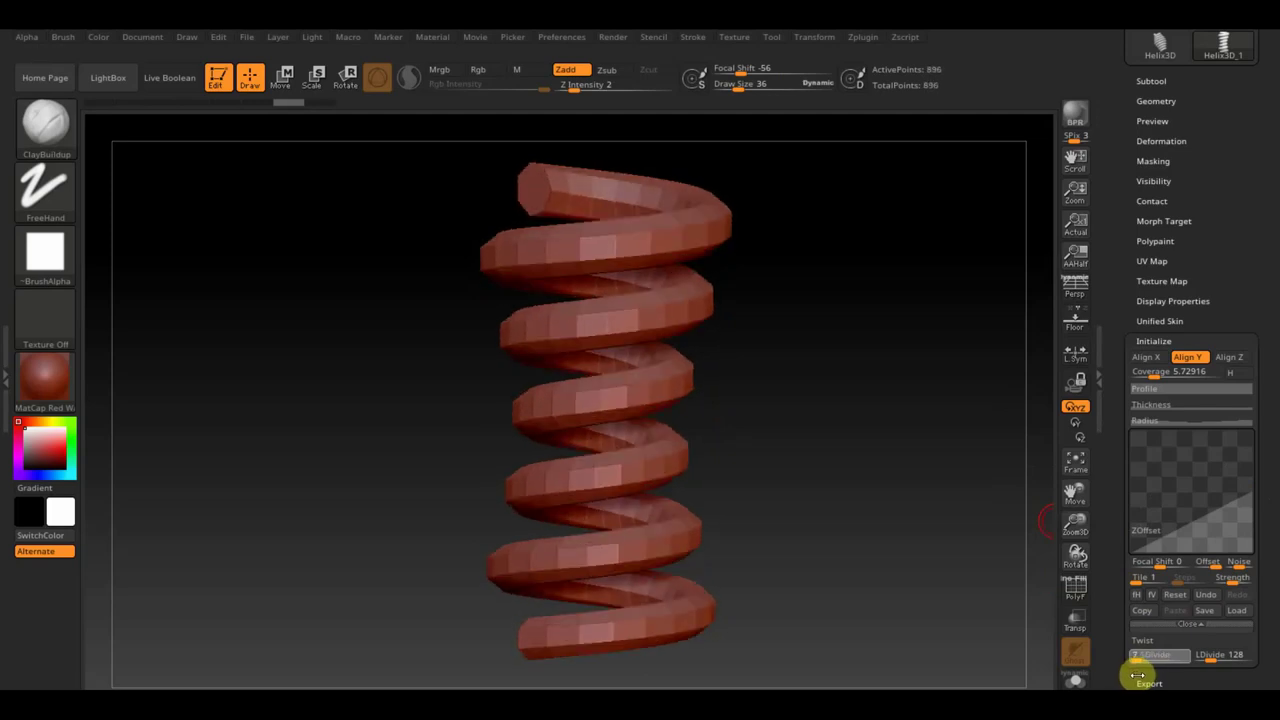
pyautogui.moveTo(1138, 676); pyautogui.dragTo(1138, 676)
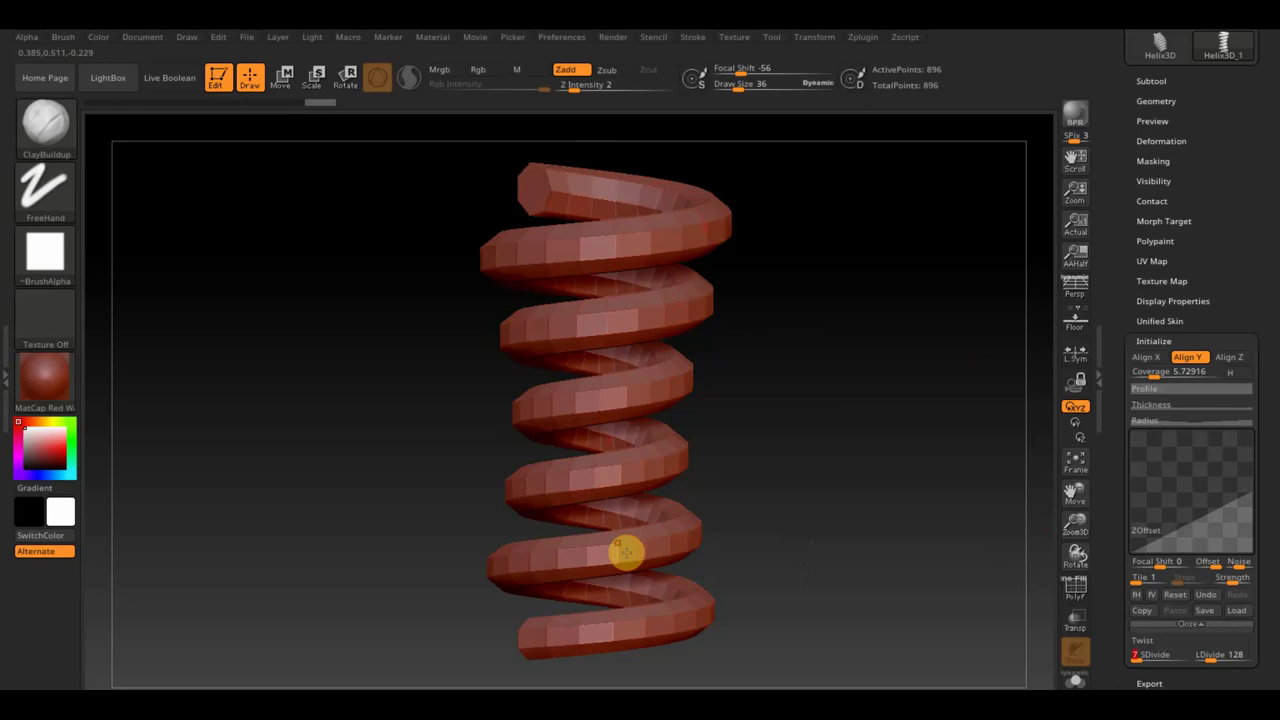
pyautogui.moveTo(1248, 50); pyautogui.dragTo(1265, 328)
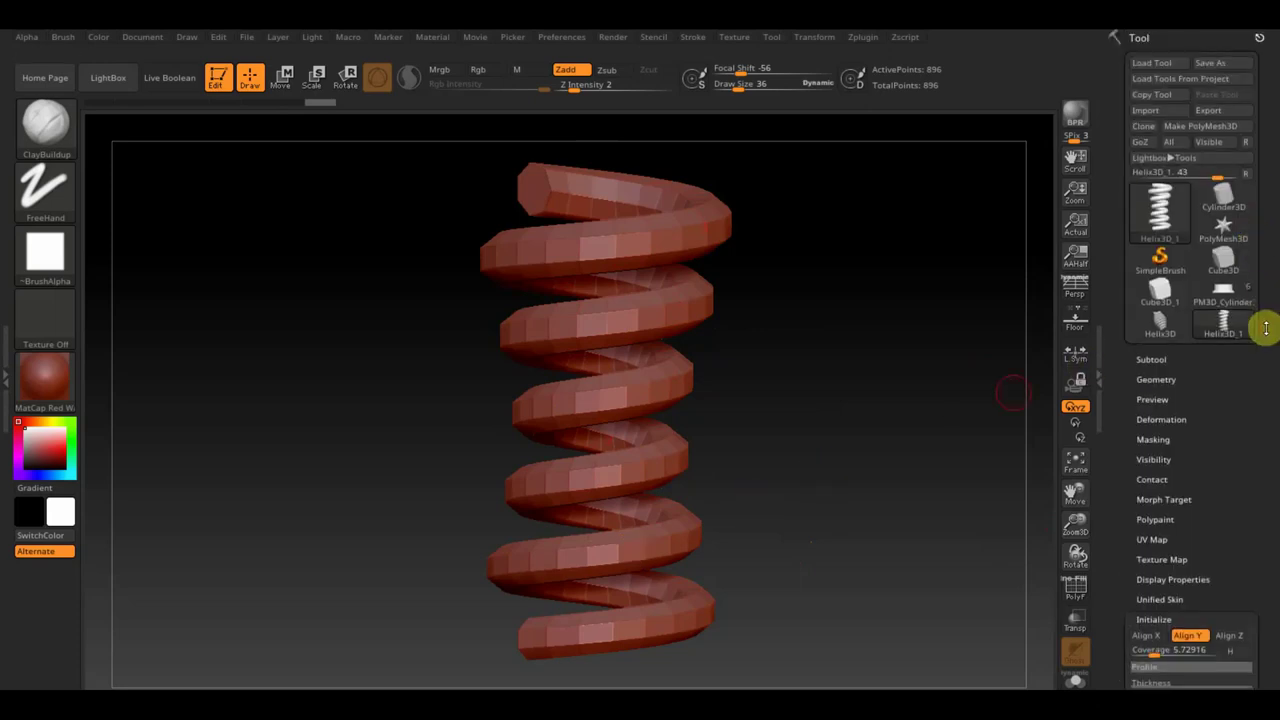
# Convert the helix to PolyMesh3D and append PM3D_Helix3D_2 to the character as a subtool
pyautogui.click(1205, 126)
pyautogui.moveTo(1159, 322)
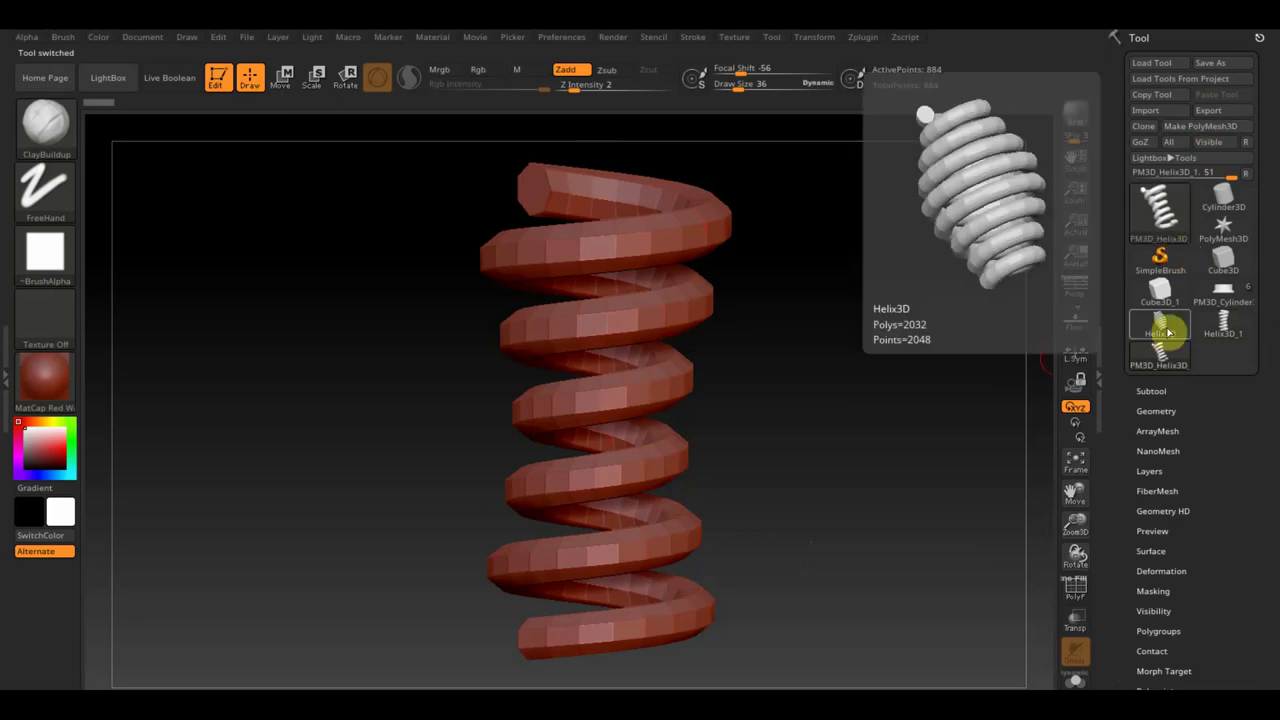
pyautogui.click(1222, 299)
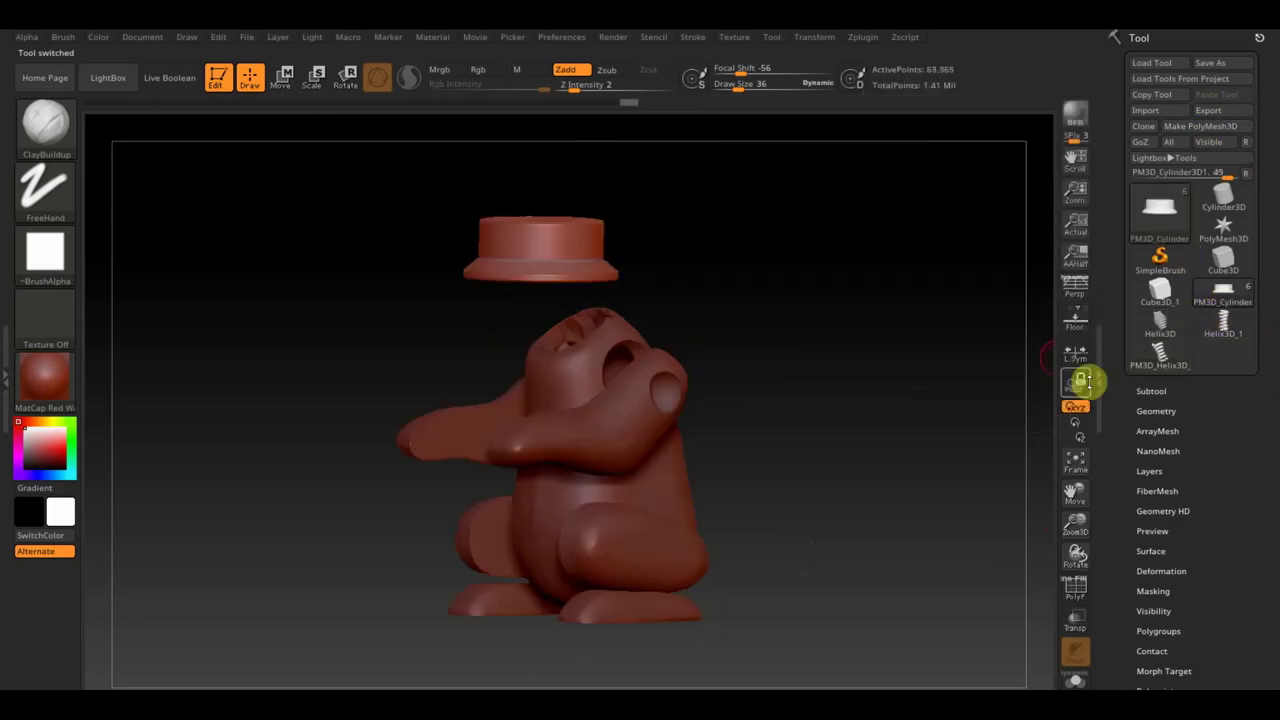
pyautogui.moveTo(868, 457)
pyautogui.mouseDown()
pyautogui.moveTo(849, 451)
pyautogui.moveTo(846, 474)
pyautogui.mouseUp()
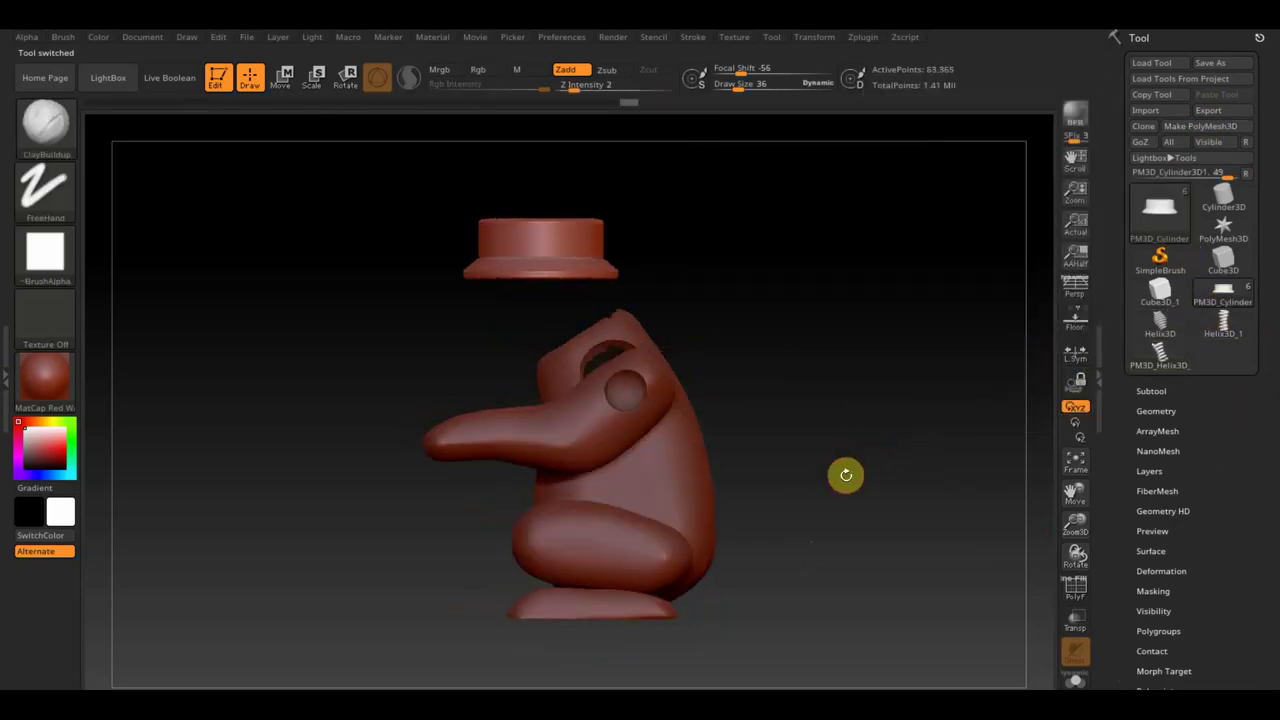
pyautogui.click(1152, 391)
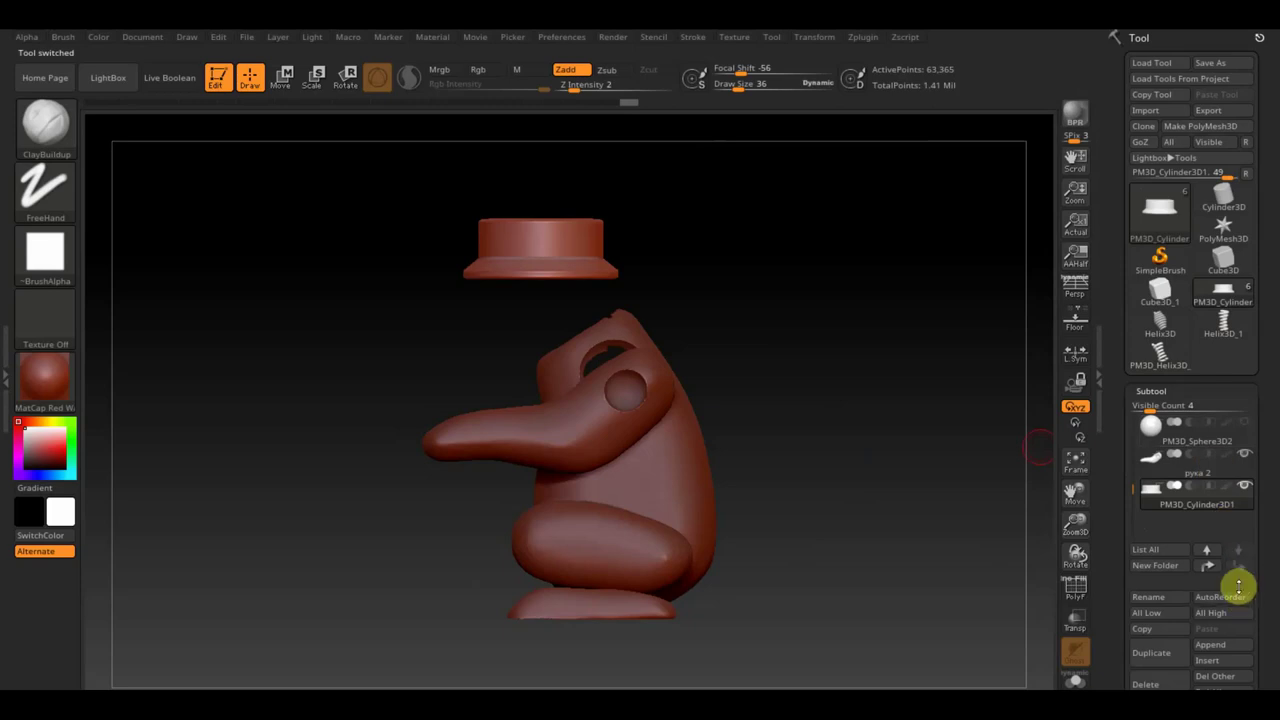
pyautogui.click(1210, 644)
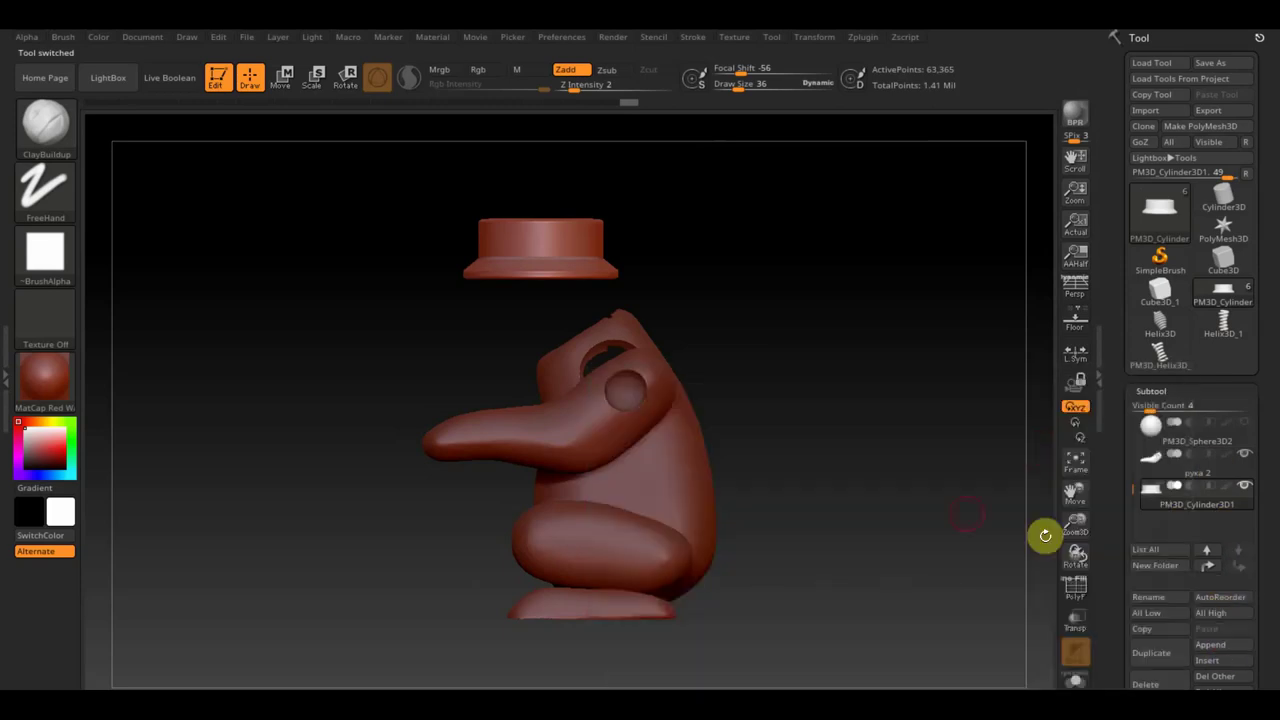
pyautogui.click(1222, 645)
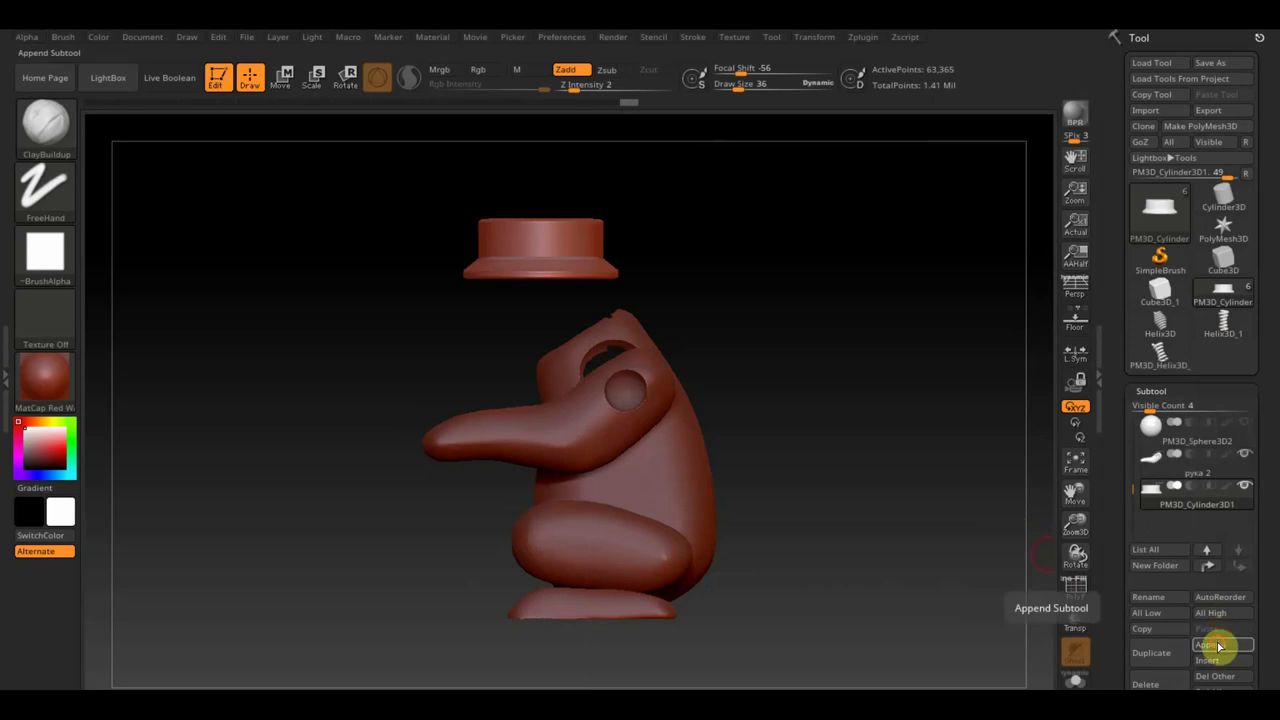
pyautogui.click(1211, 645)
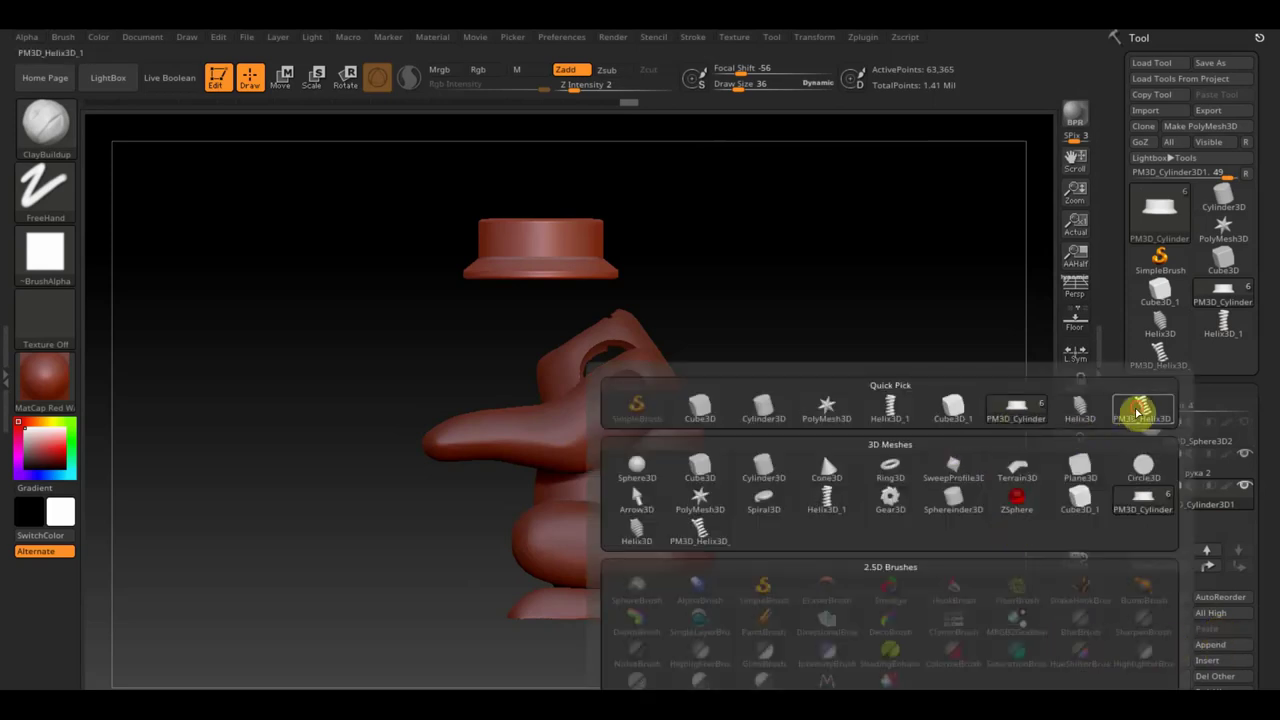
pyautogui.click(1140, 410)
pyautogui.keyDown('alt'); pyautogui.click(684, 295); pyautogui.keyUp('alt')
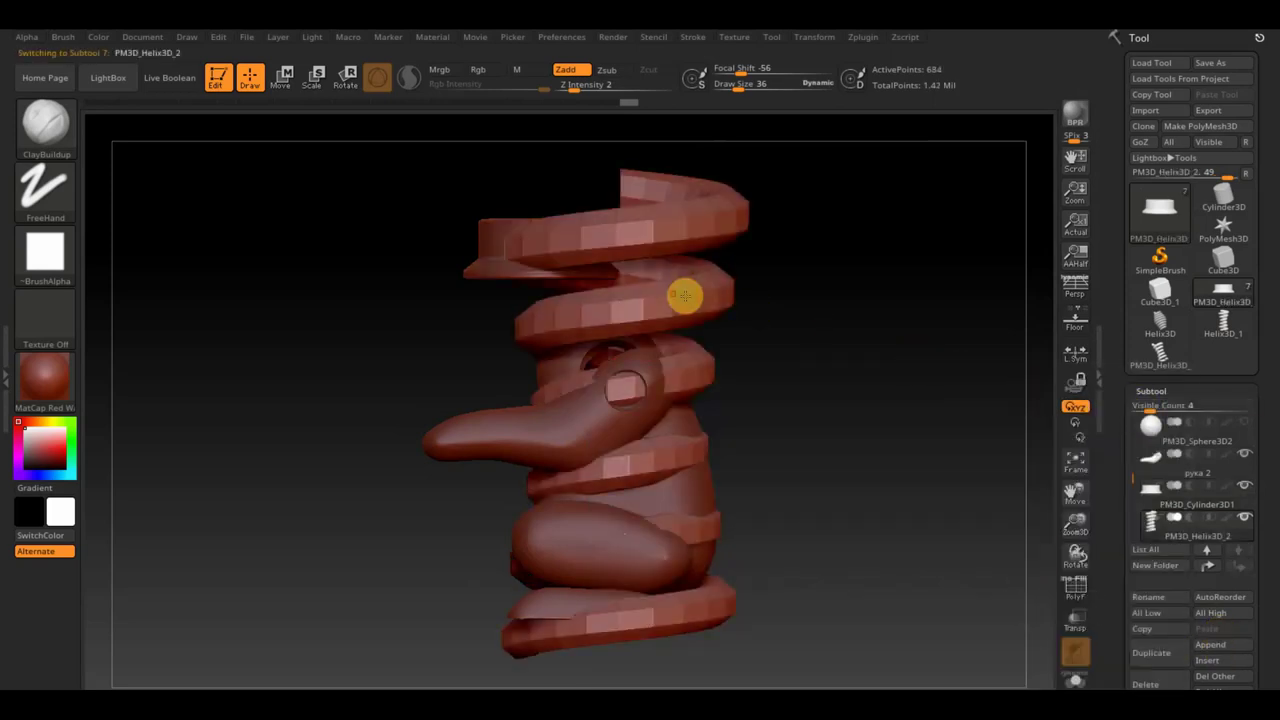
# Rotate, shrink and move the helix up into a small spring neck under the hat
pyautogui.click(318, 86)
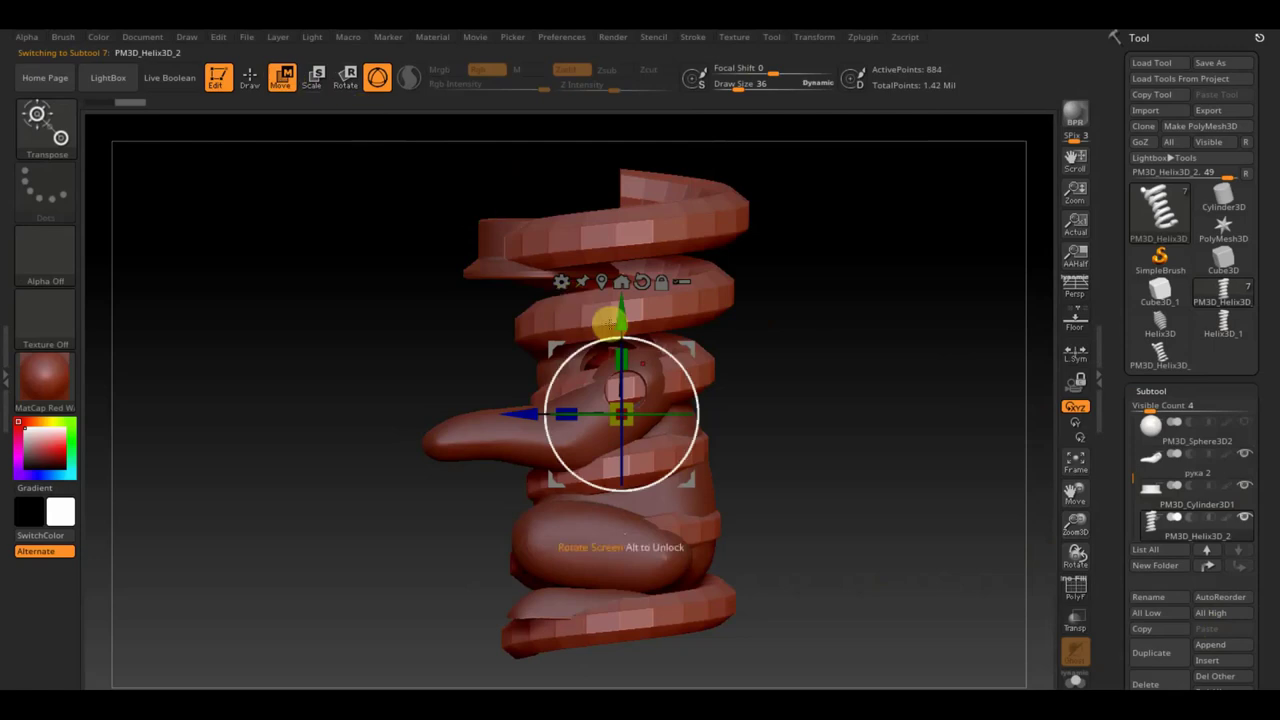
pyautogui.moveTo(680, 373); pyautogui.dragTo(672, 360)
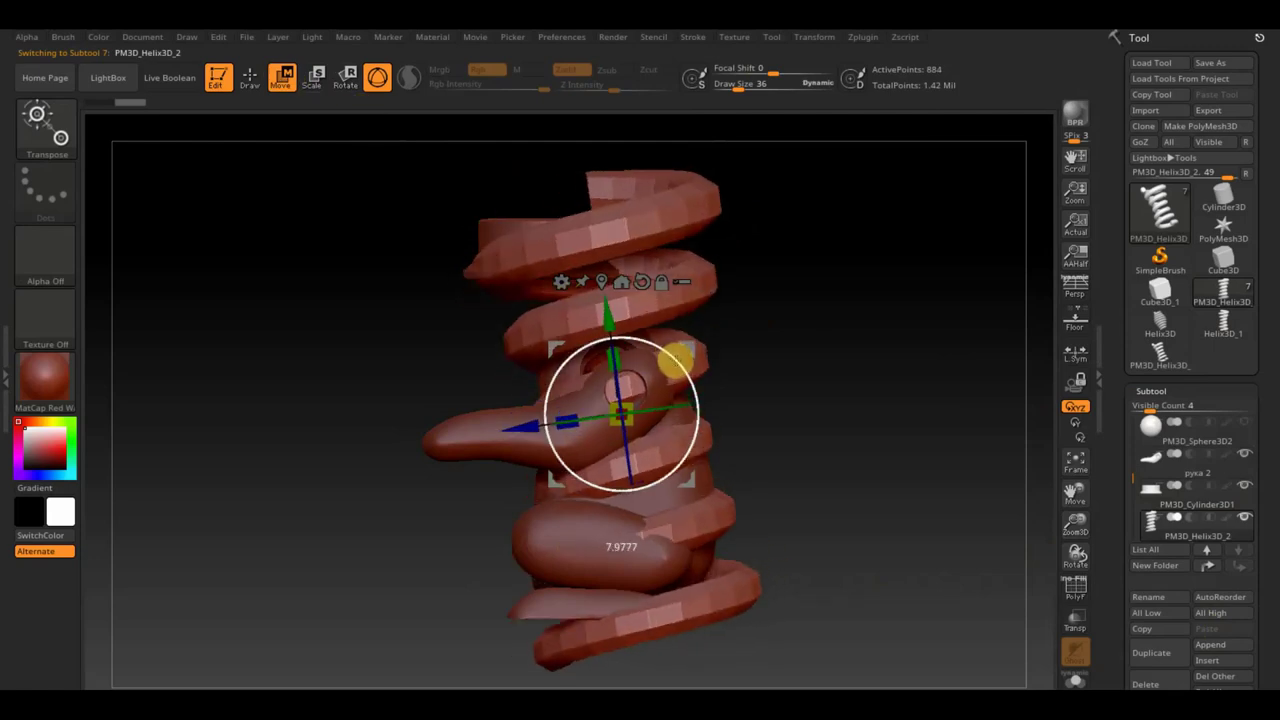
pyautogui.moveTo(627, 414); pyautogui.dragTo(559, 360)
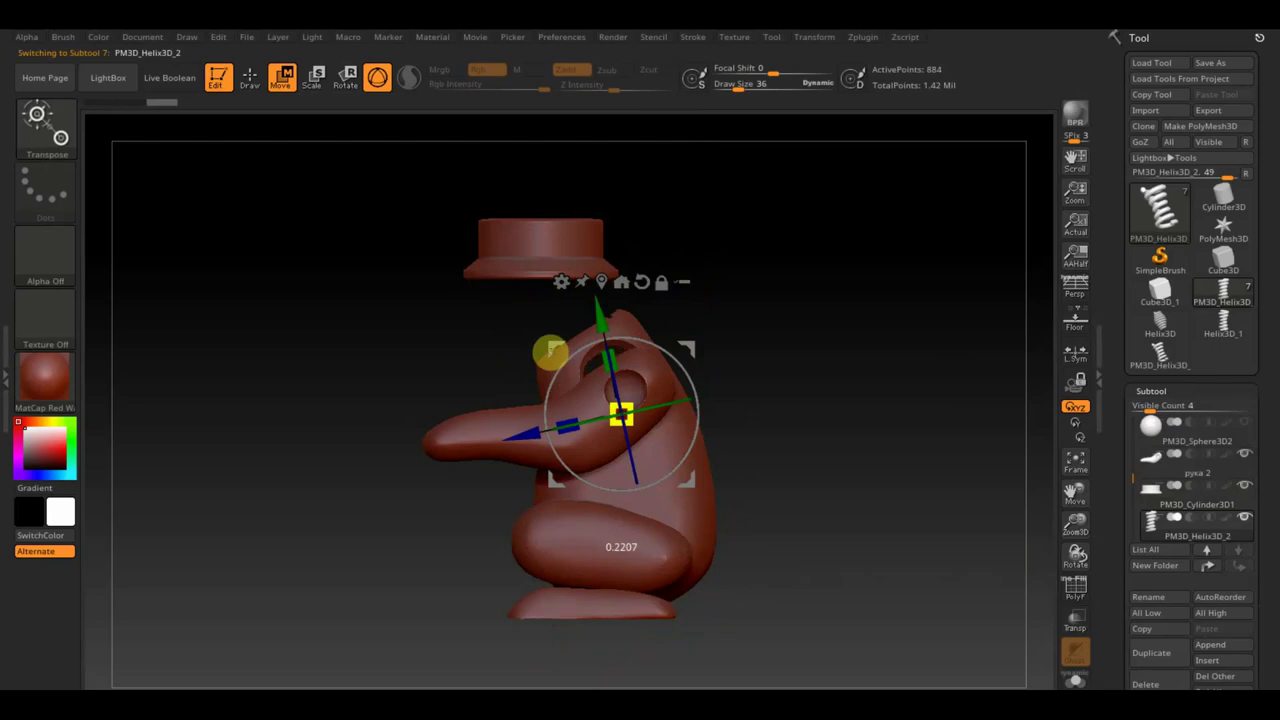
pyautogui.moveTo(594, 314); pyautogui.dragTo(550, 230)
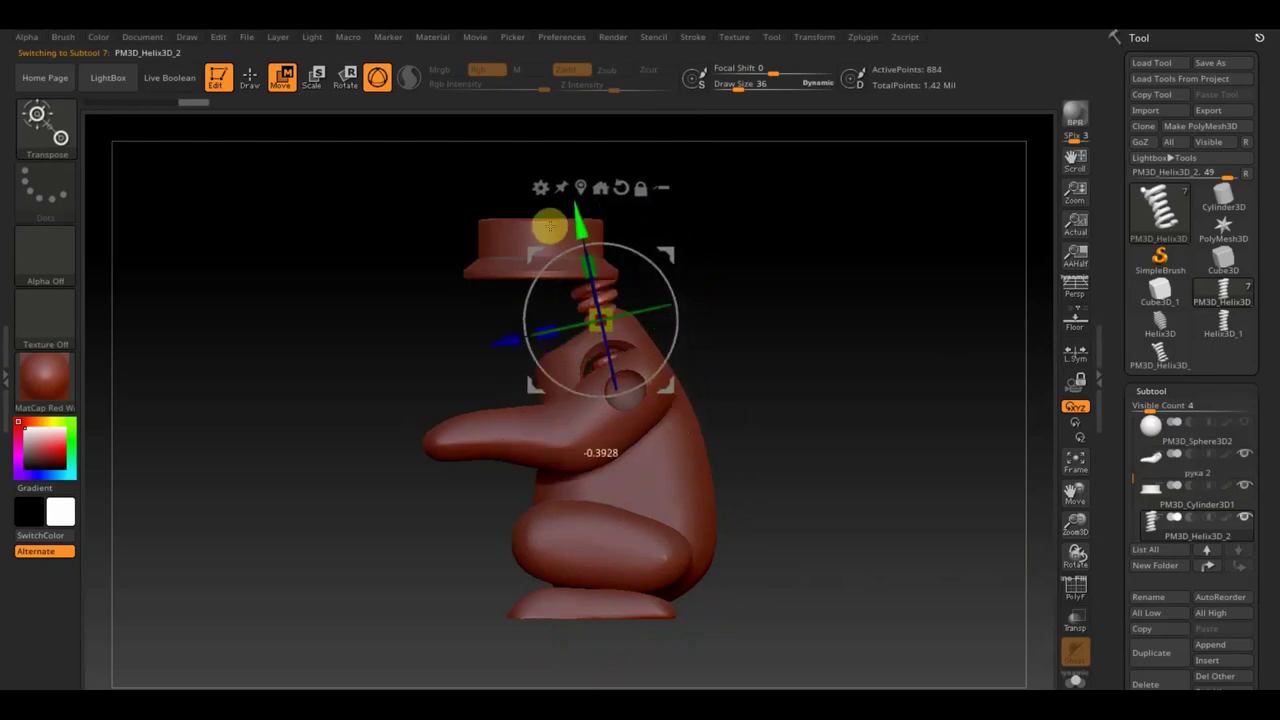
pyautogui.moveTo(669, 246); pyautogui.dragTo(646, 249)
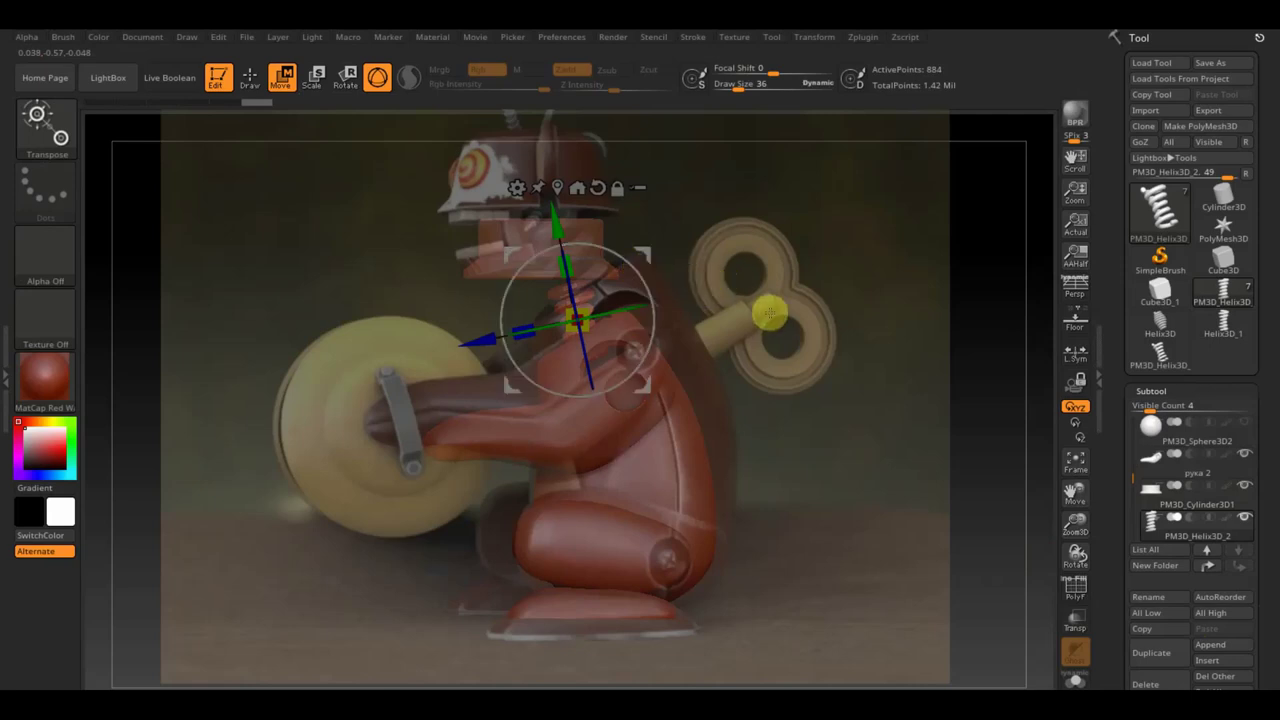
pyautogui.click(250, 76)
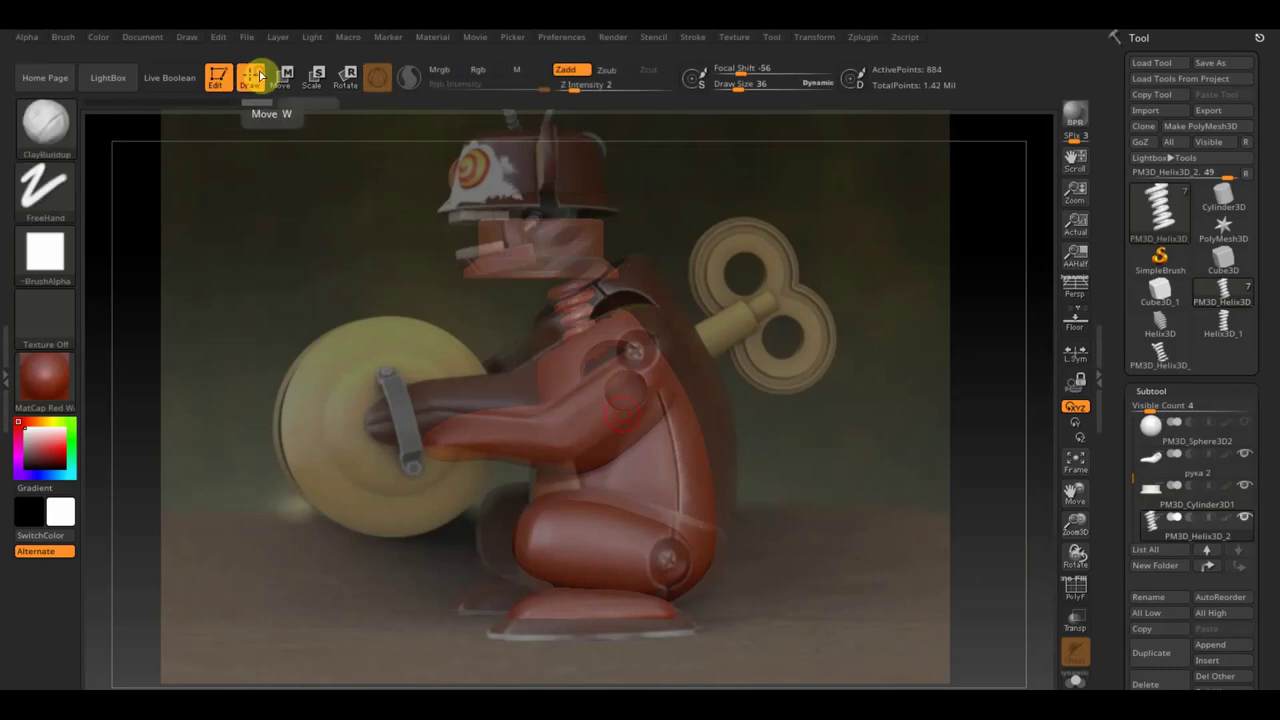
# Raise the spring neck slightly with the gizmo so it links the hat to the body
pyautogui.moveTo(831, 418)
pyautogui.mouseDown()
pyautogui.moveTo(846, 426)
pyautogui.moveTo(838, 372)
pyautogui.mouseUp()
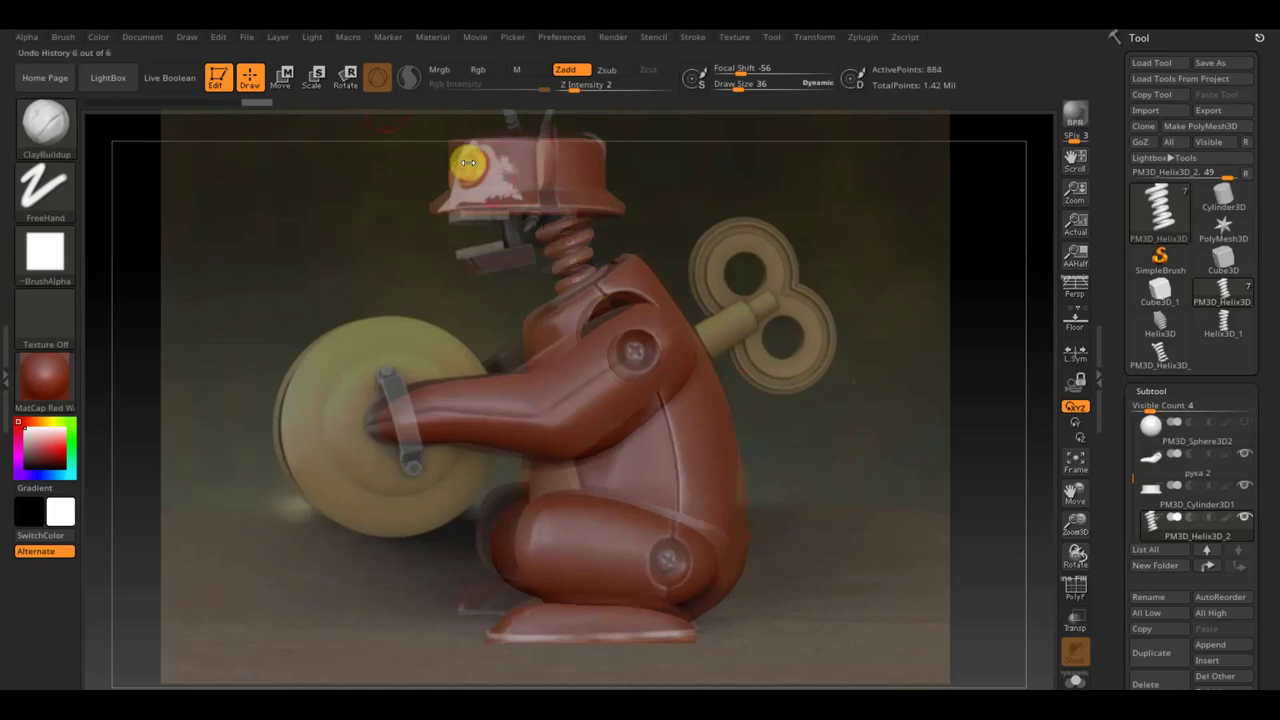
pyautogui.click(285, 77)
pyautogui.moveTo(551, 171)
pyautogui.mouseDown()
pyautogui.moveTo(543, 128)
pyautogui.moveTo(550, 147)
pyautogui.mouseUp()
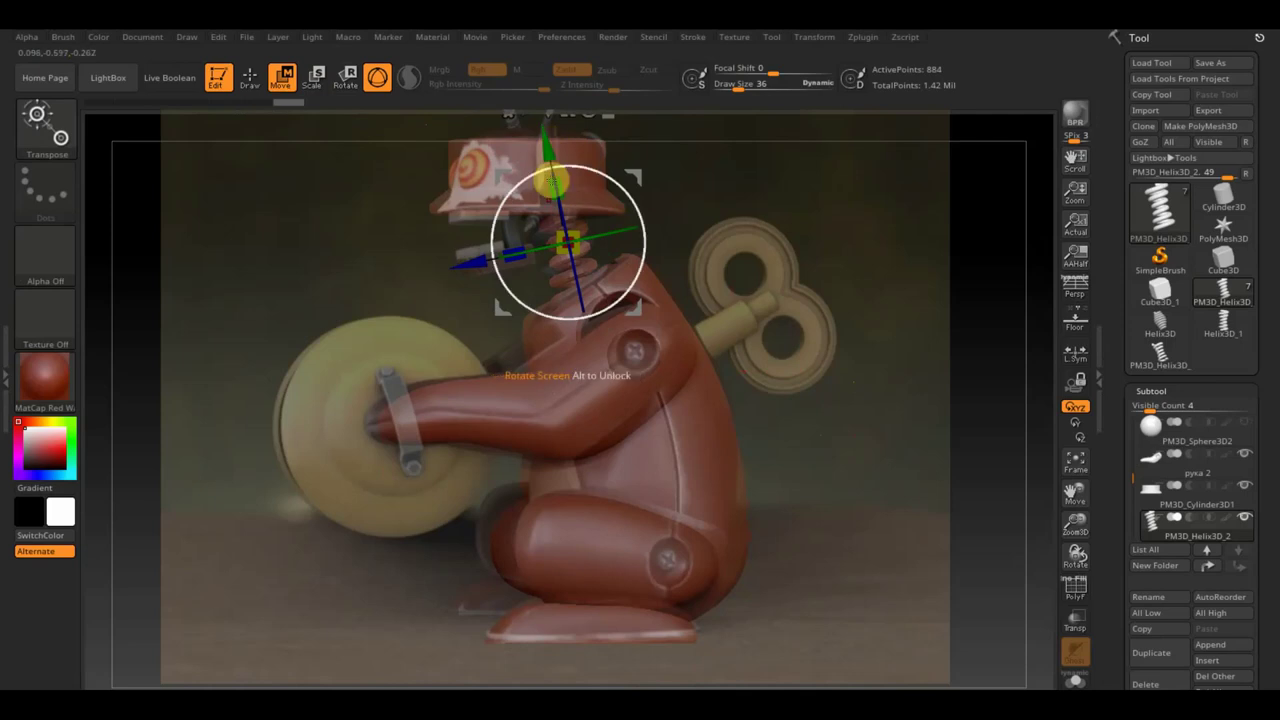
pyautogui.click(250, 77)
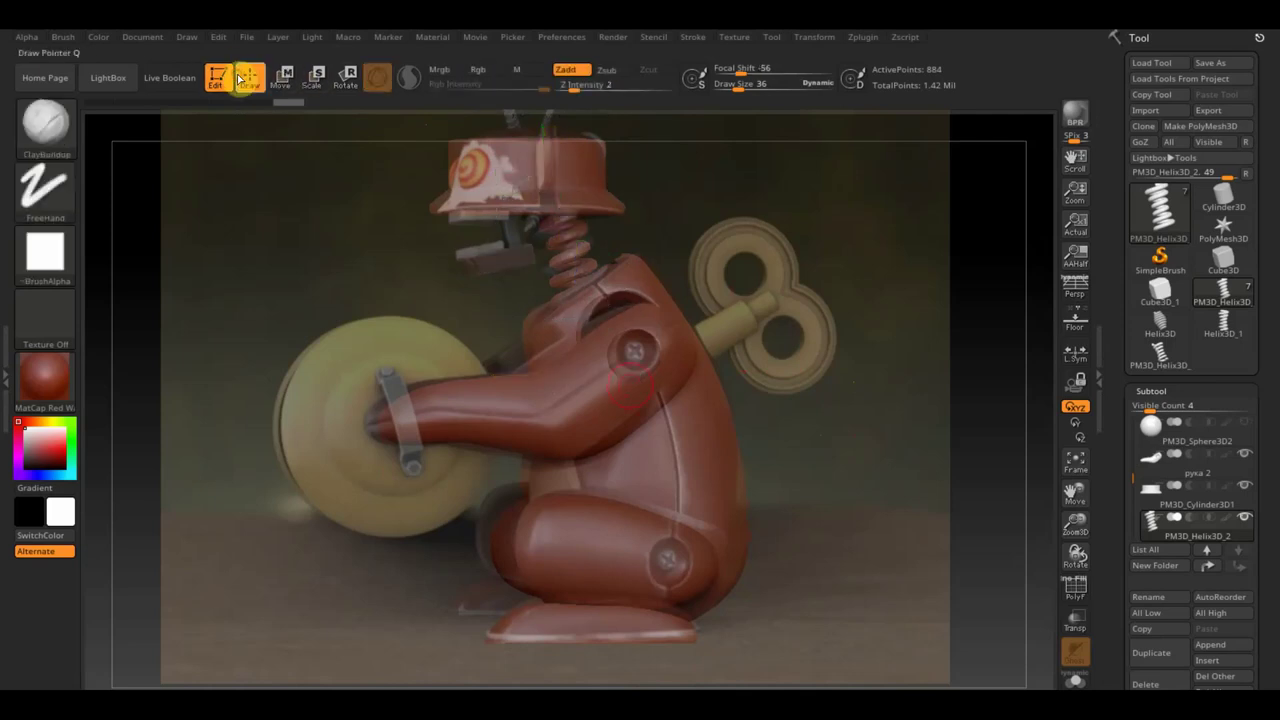
# Toggle the reference photo overlay and orbit to compare the neck with the wind-up toy
pyautogui.click(705, 205)
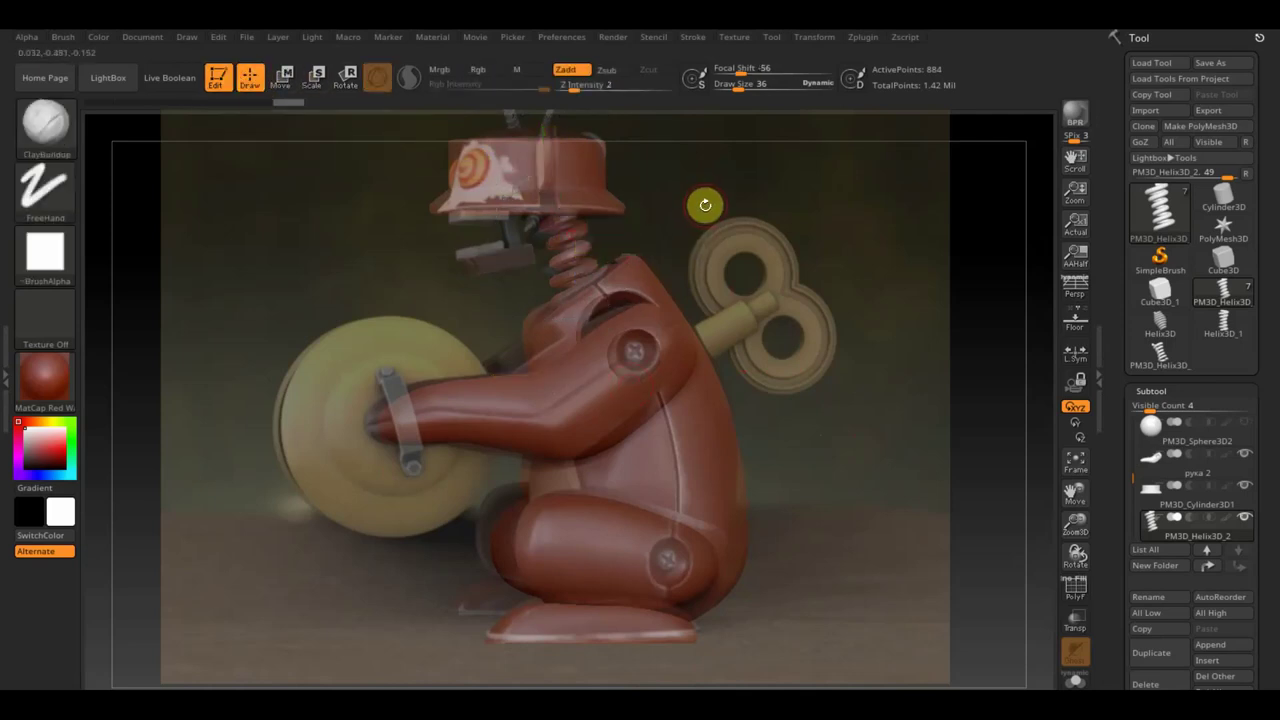
pyautogui.press('shift')
pyautogui.hotkey('shift', 'z')
pyautogui.keyDown('alt'); pyautogui.moveTo(752, 218); pyautogui.dragTo(763, 277); pyautogui.keyUp('alt')
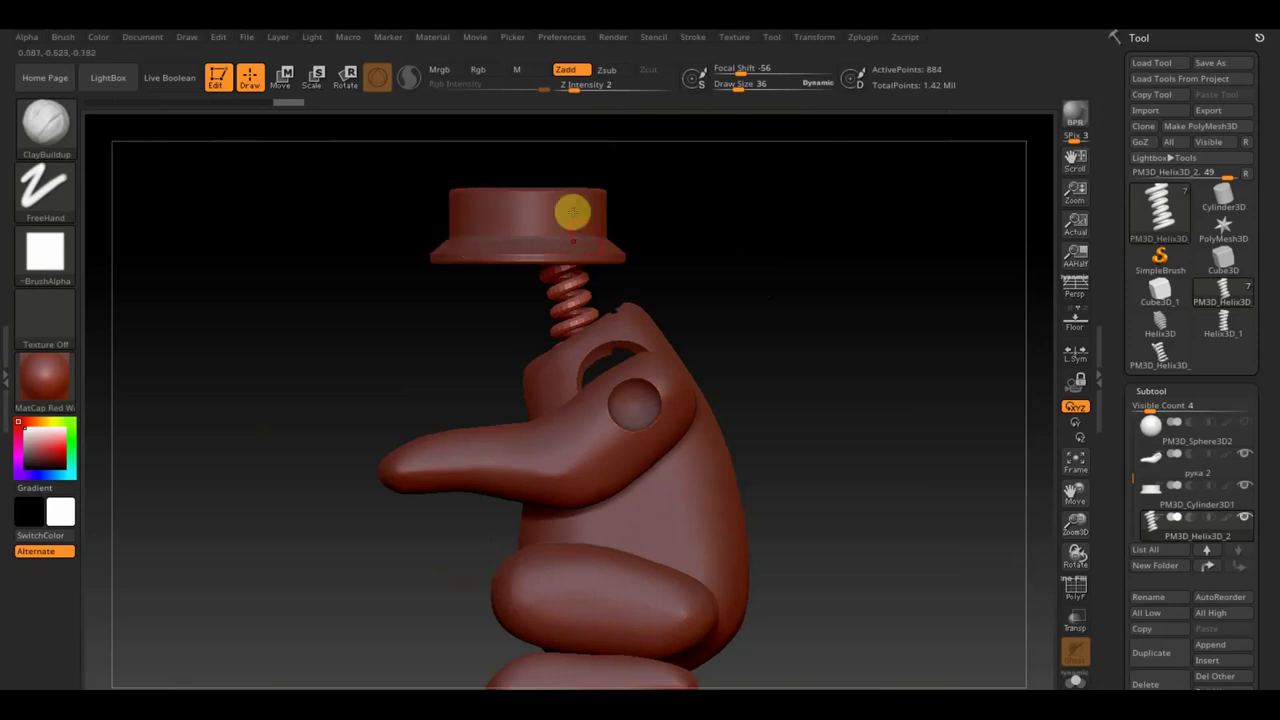
pyautogui.moveTo(723, 263)
pyautogui.mouseDown()
pyautogui.moveTo(786, 277)
pyautogui.moveTo(740, 268)
pyautogui.moveTo(750, 274)
pyautogui.mouseUp()
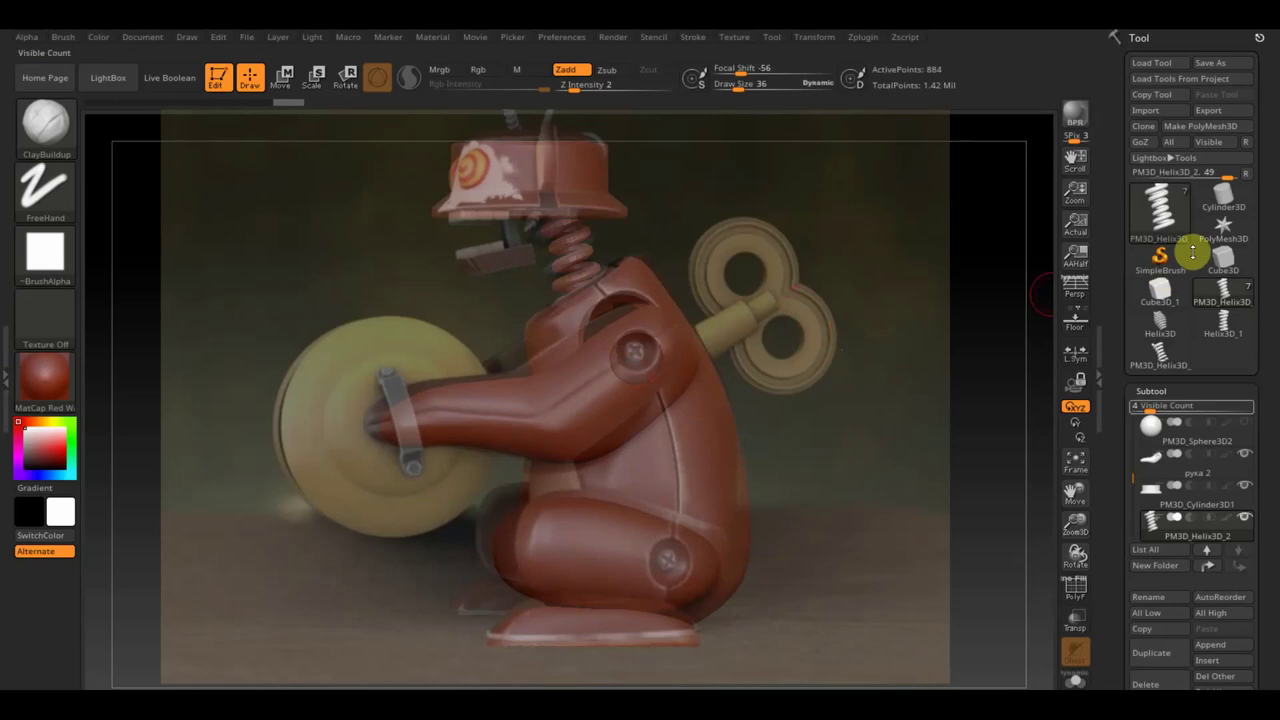
pyautogui.click(1222, 652)
pyautogui.moveTo(700, 467)
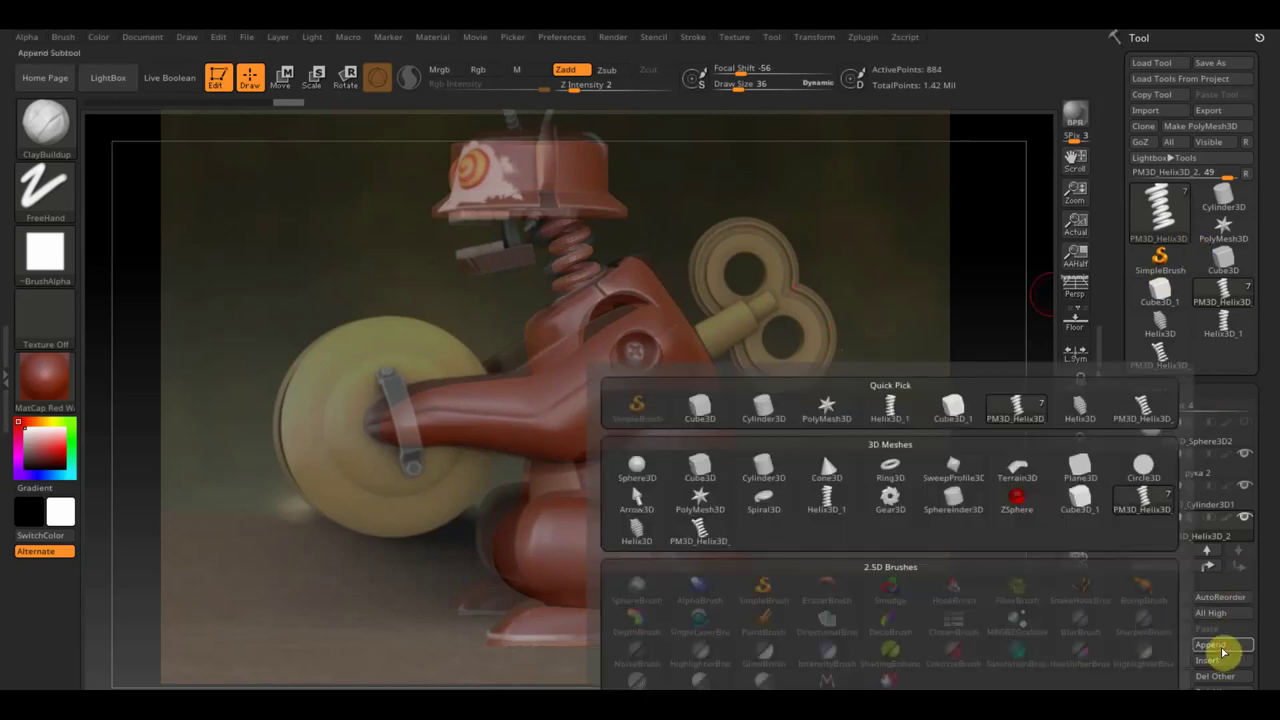
# Append a cube subtool and scale it into a thin, short plank
pyautogui.click(690, 462)
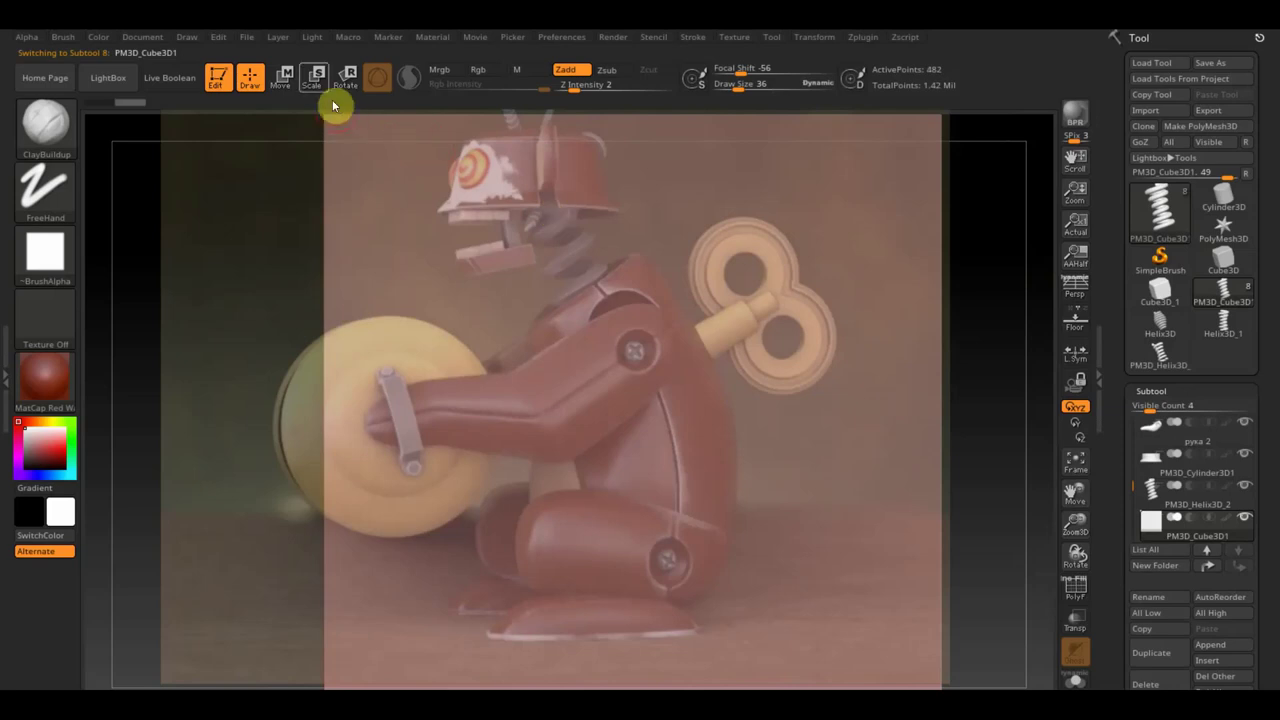
pyautogui.click(281, 77)
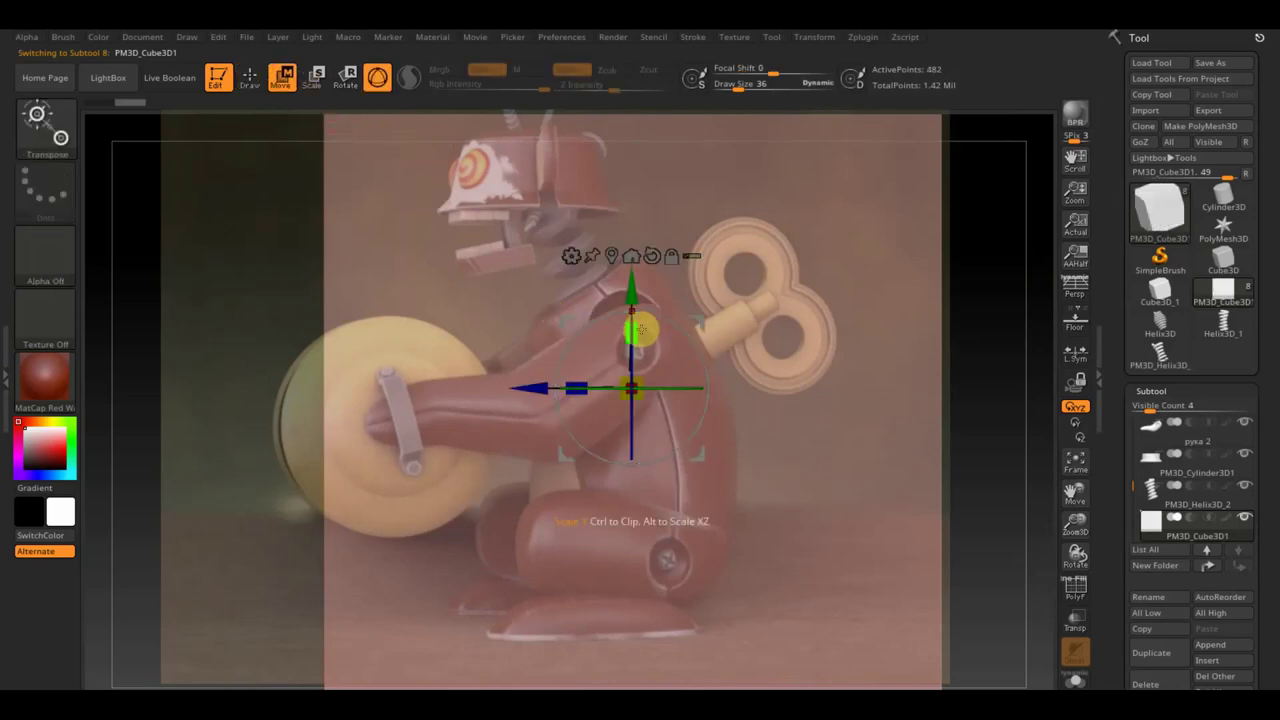
pyautogui.moveTo(640, 330); pyautogui.dragTo(667, 523)
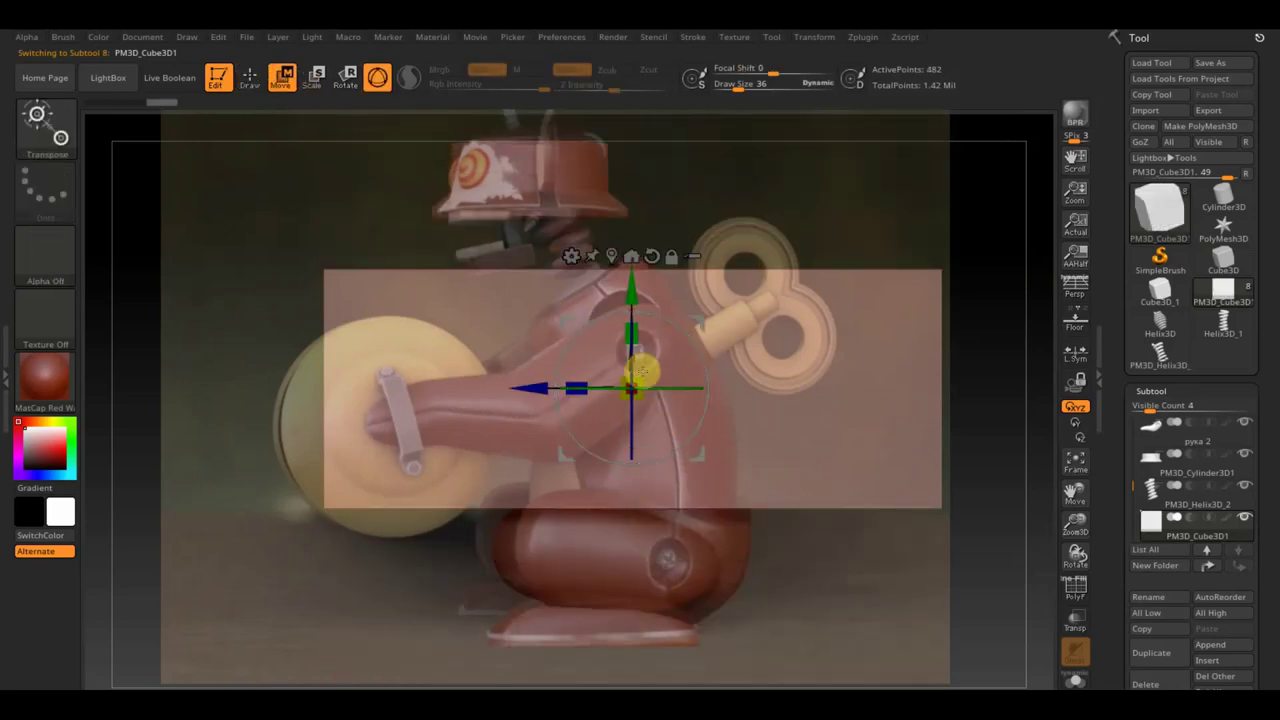
pyautogui.moveTo(637, 332)
pyautogui.mouseDown()
pyautogui.moveTo(638, 591)
pyautogui.moveTo(651, 543)
pyautogui.mouseUp()
pyautogui.moveTo(639, 400); pyautogui.dragTo(451, 326)
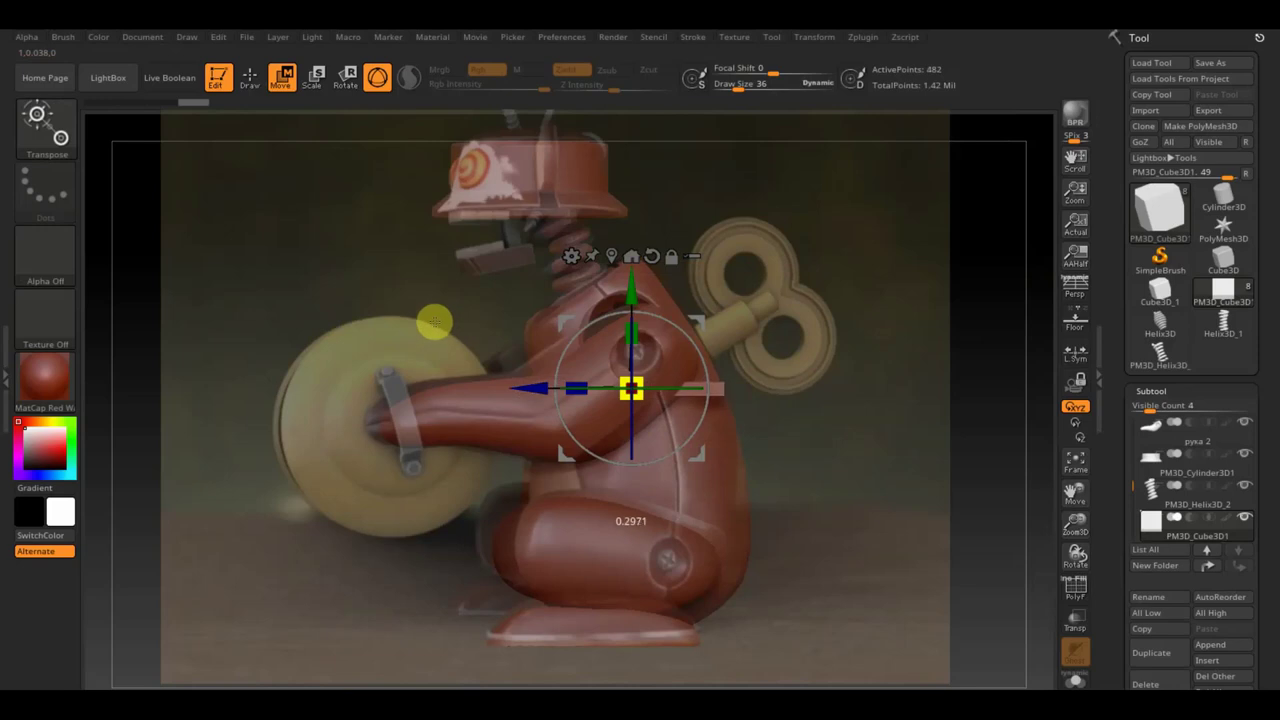
# Tilt the plank slightly and lower it to sit just beneath the hat
pyautogui.moveTo(700, 334)
pyautogui.mouseDown()
pyautogui.moveTo(674, 311)
pyautogui.moveTo(571, 277)
pyautogui.moveTo(468, 177)
pyautogui.mouseUp()
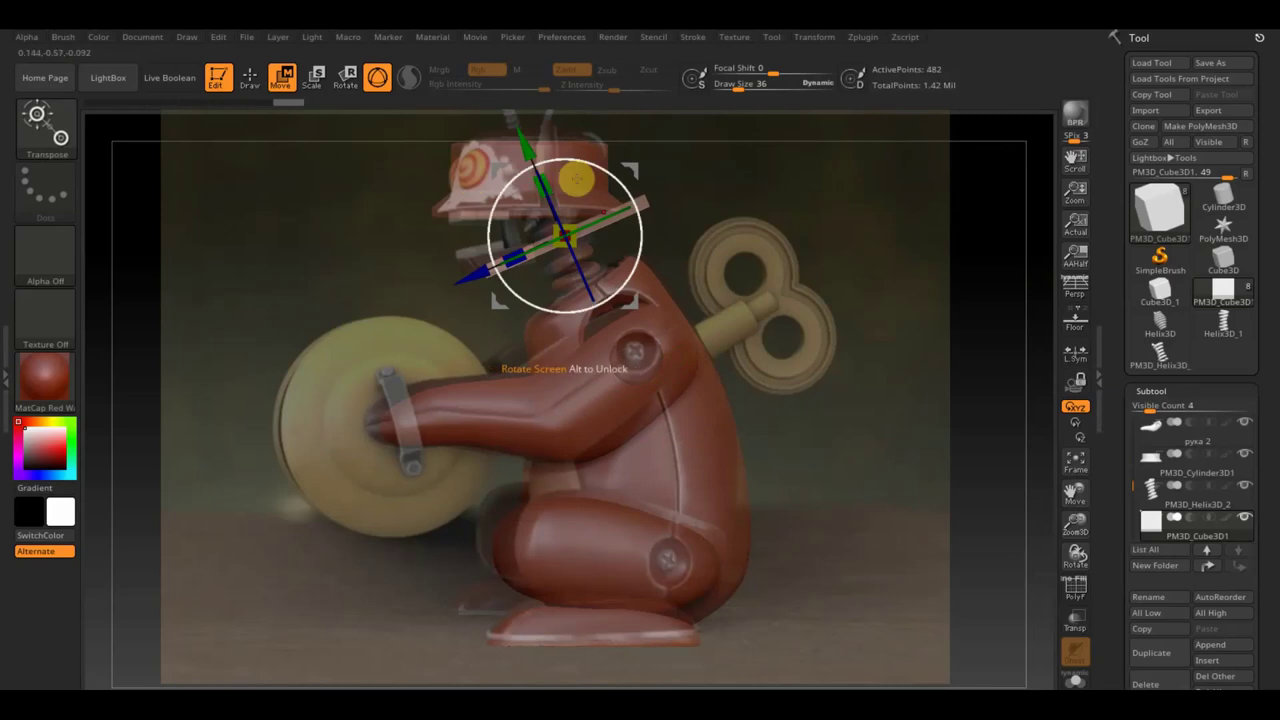
pyautogui.moveTo(600, 172); pyautogui.dragTo(615, 180)
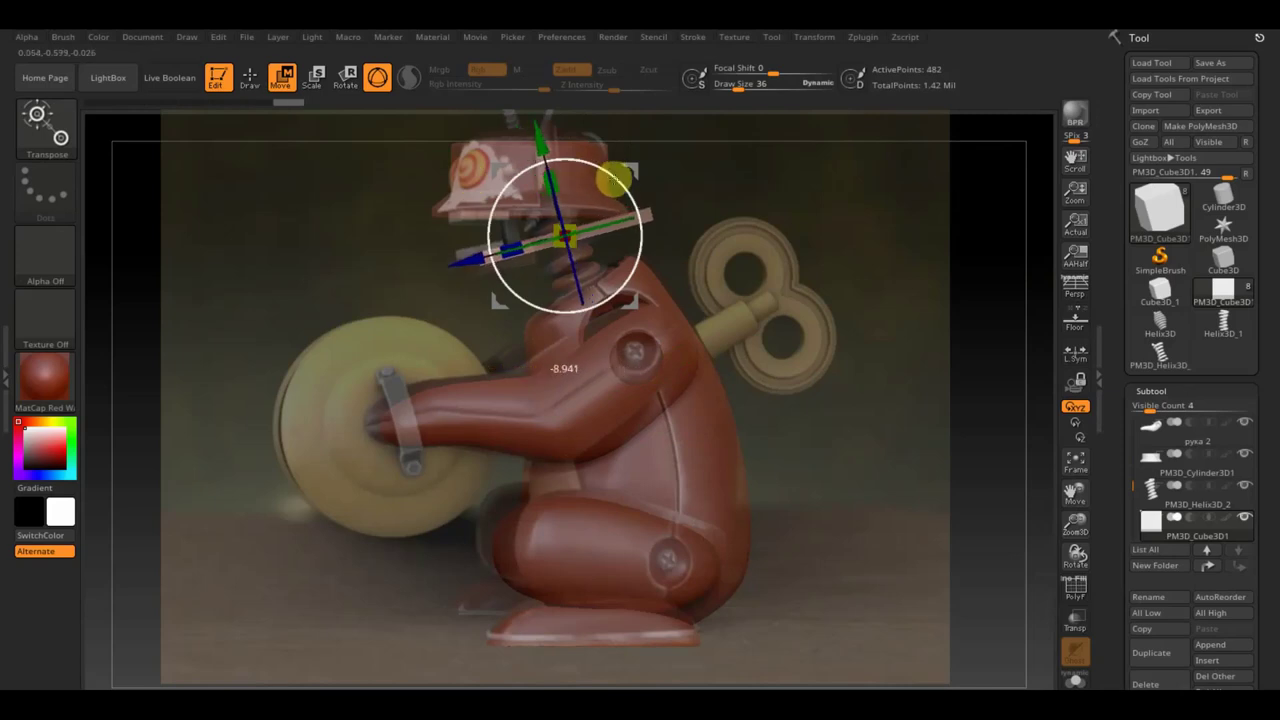
pyautogui.moveTo(542, 143); pyautogui.dragTo(541, 150)
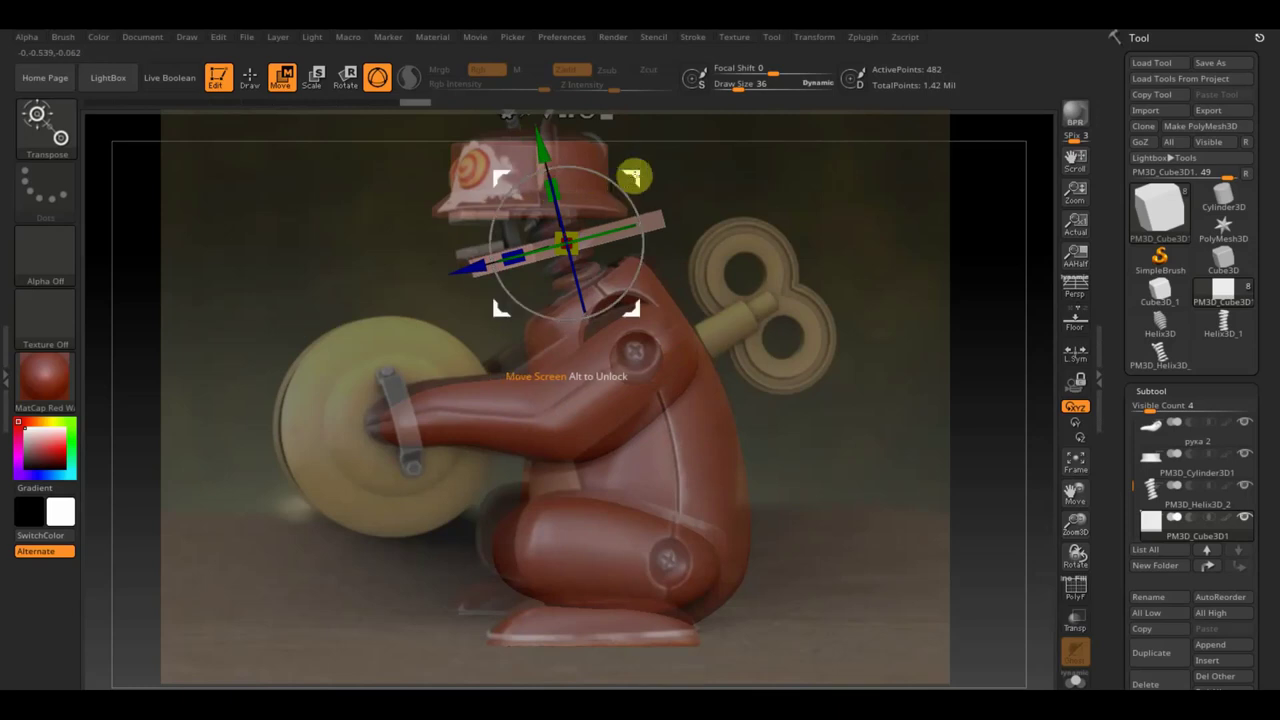
pyautogui.moveTo(472, 264); pyautogui.dragTo(478, 280)
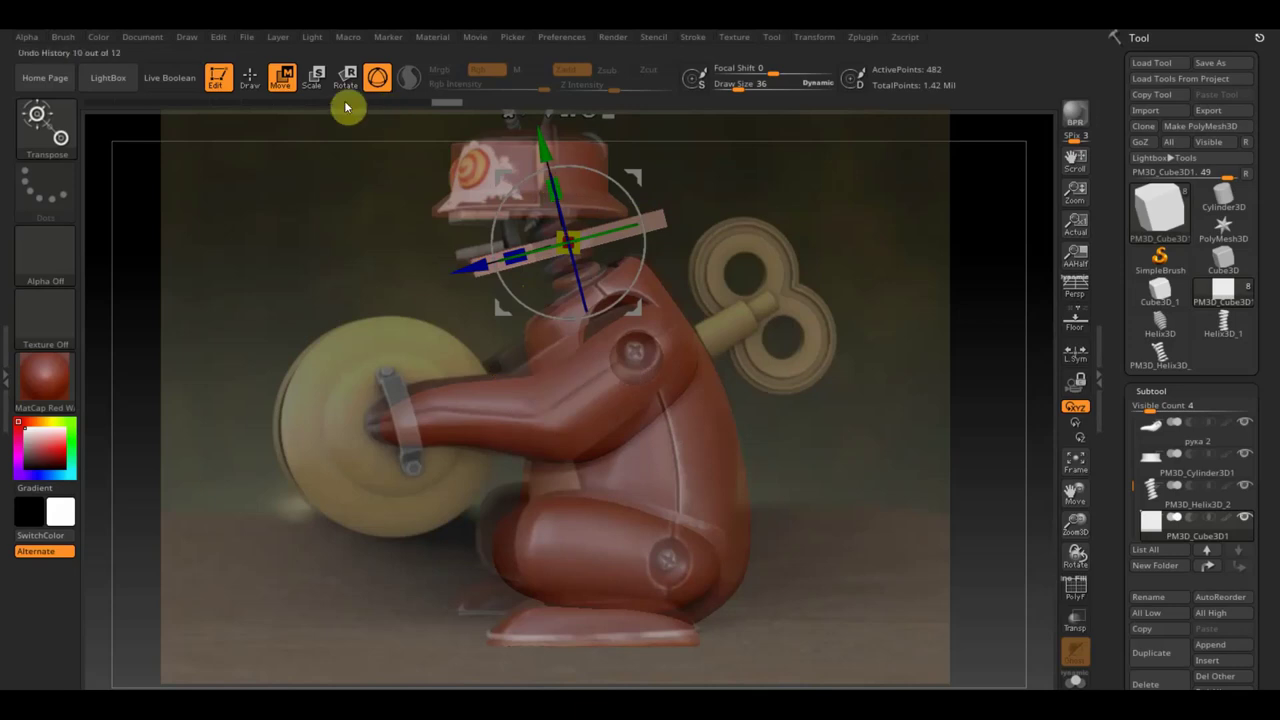
pyautogui.click(252, 82)
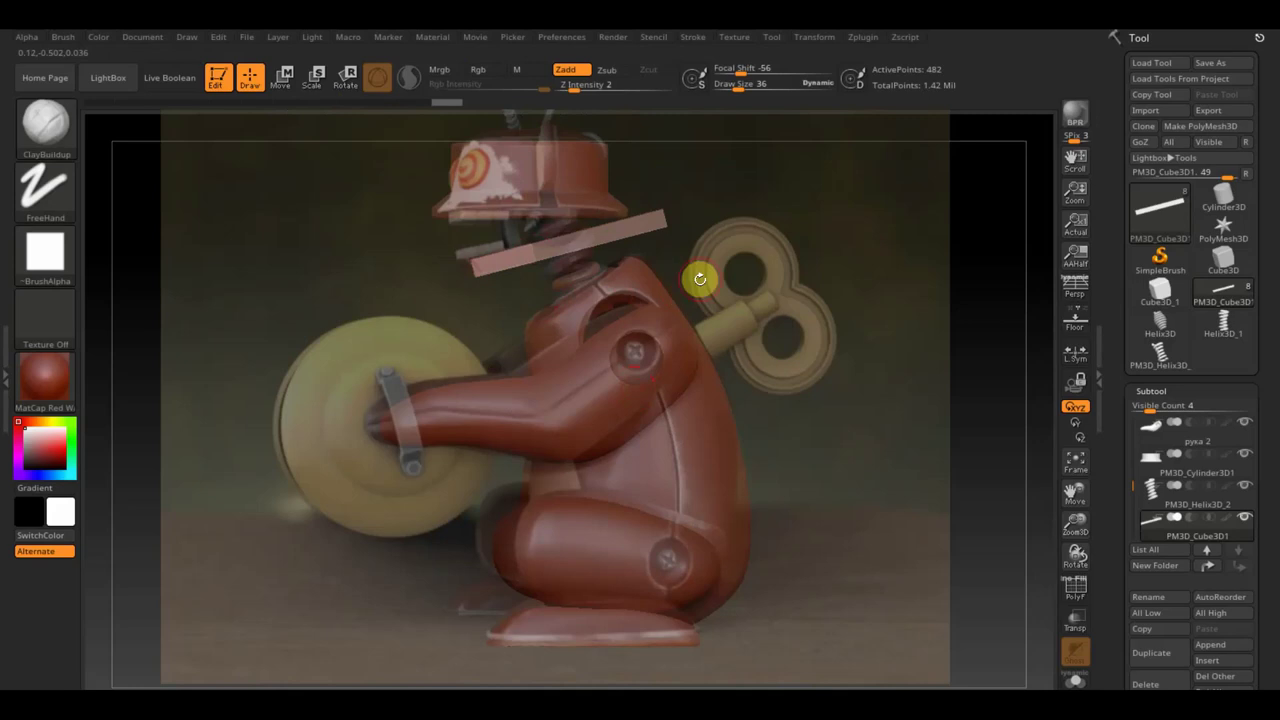
pyautogui.keyDown('ctrl'); pyautogui.keyDown('shift'); pyautogui.click(58, 132); pyautogui.keyUp('shift'); pyautogui.keyUp('ctrl')
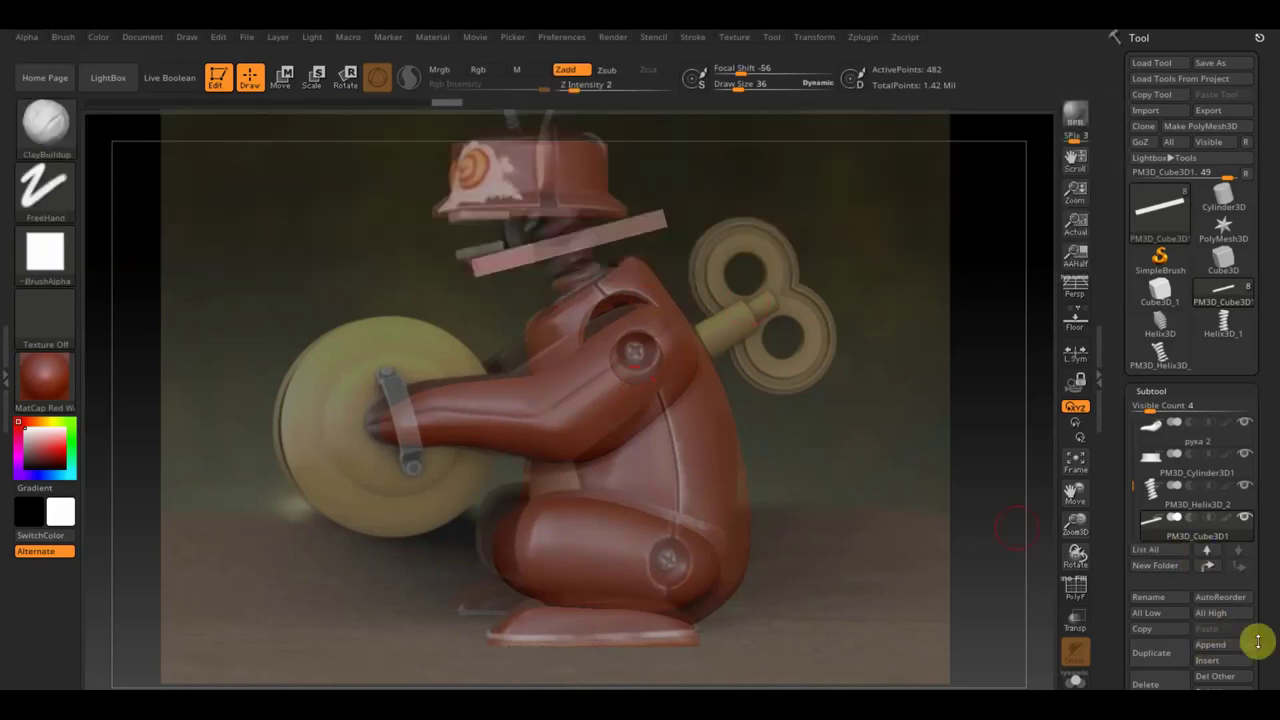
pyautogui.moveTo(1268, 637); pyautogui.dragTo(1260, 540)
pyautogui.click(1163, 654)
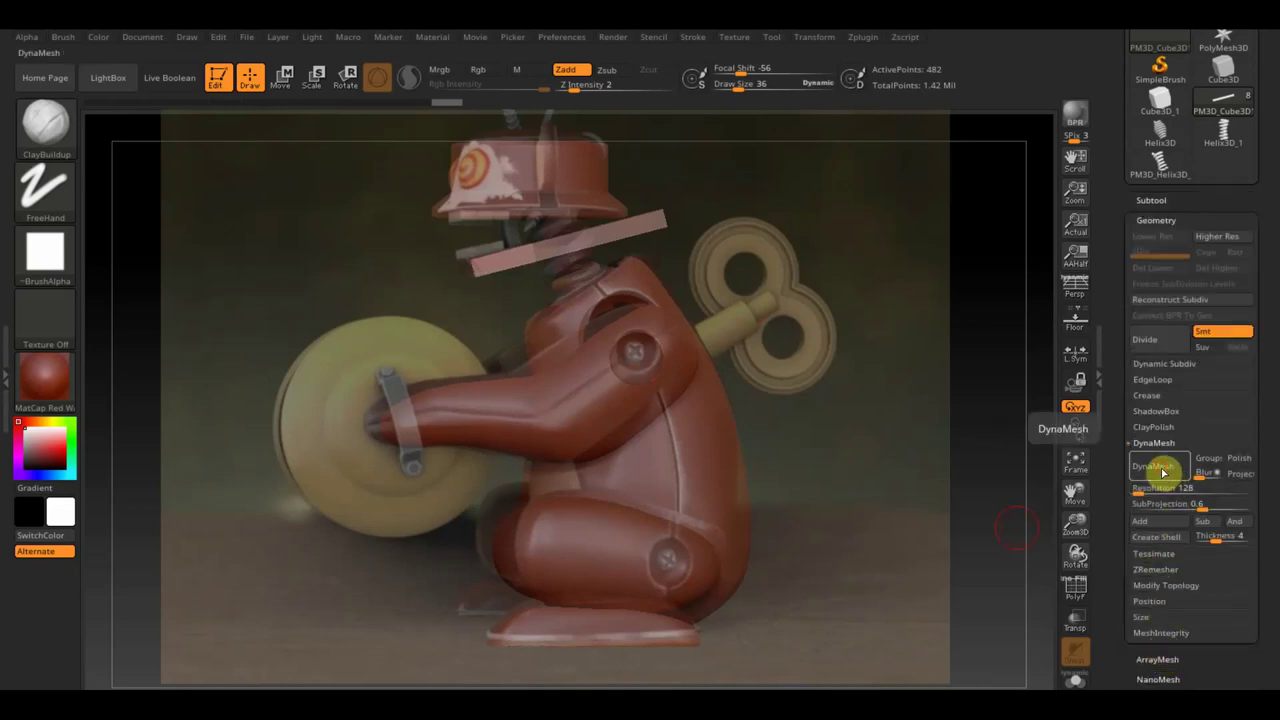
# DynaMesh the plank, undo the low-resolution attempt, and remesh at resolution 408 (39,974 points)
pyautogui.click(1163, 470)
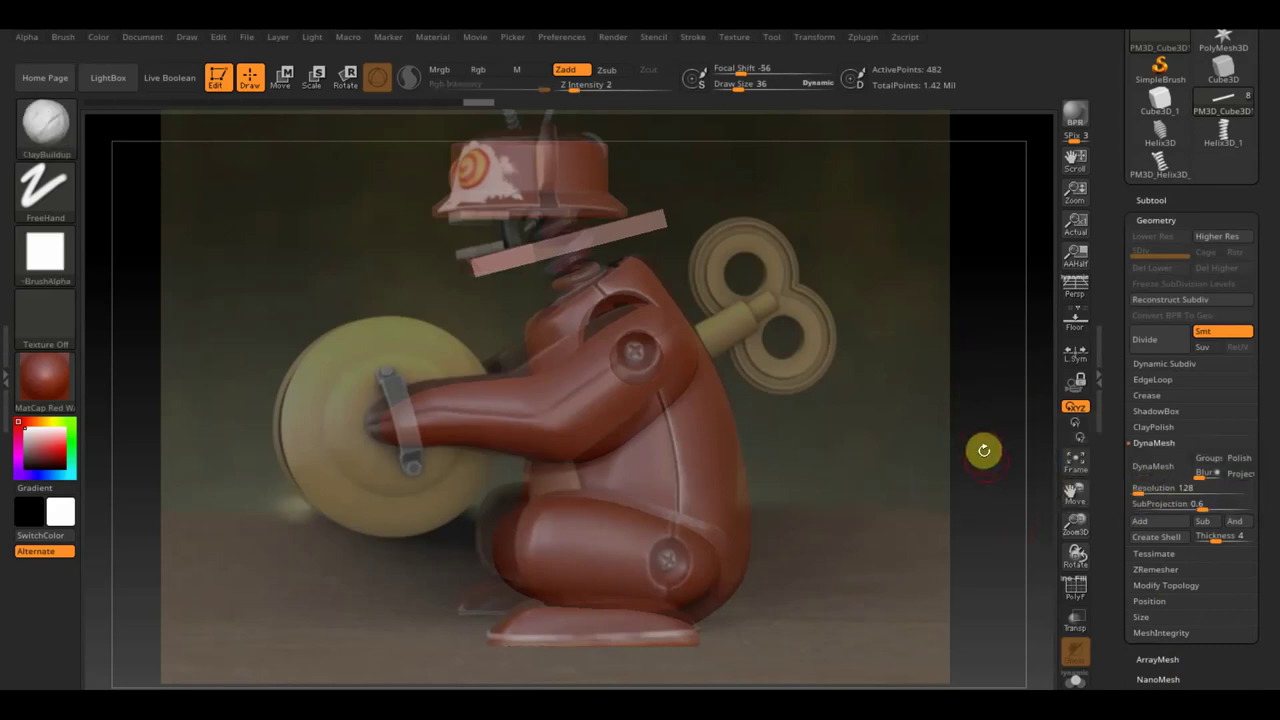
pyautogui.click(1154, 468)
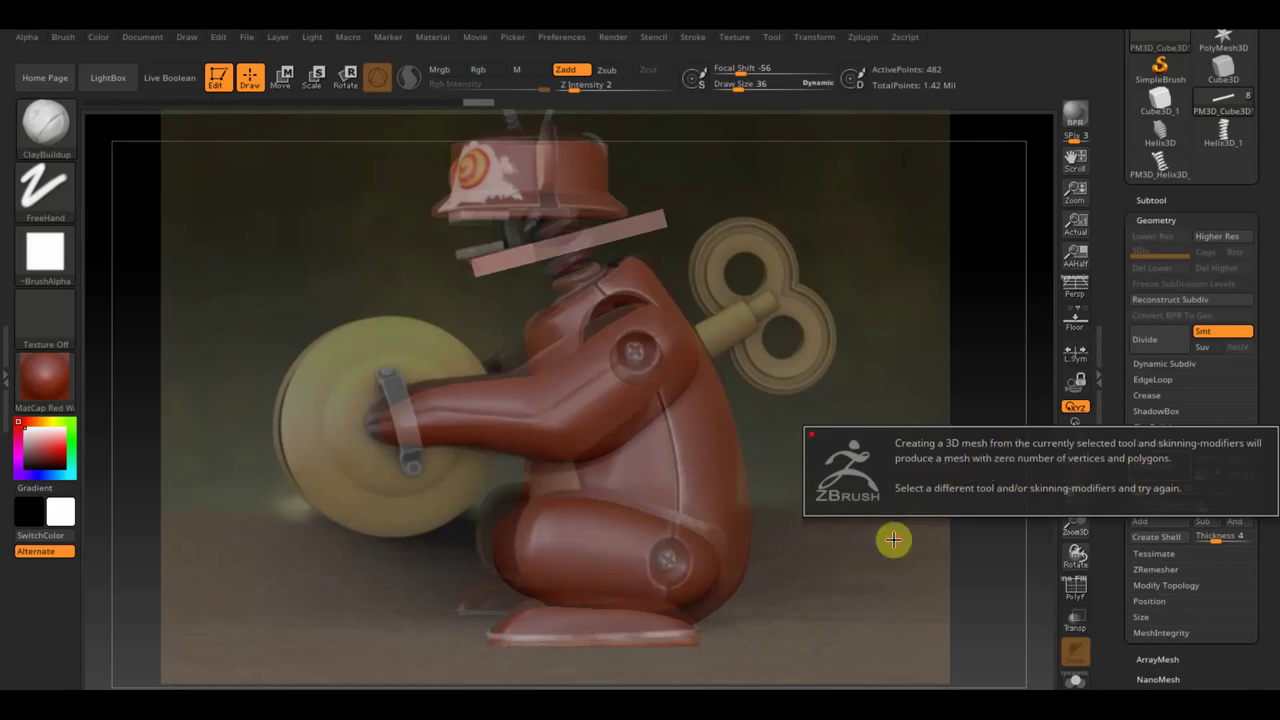
pyautogui.click(910, 505)
pyautogui.hotkey('shift', 'z')
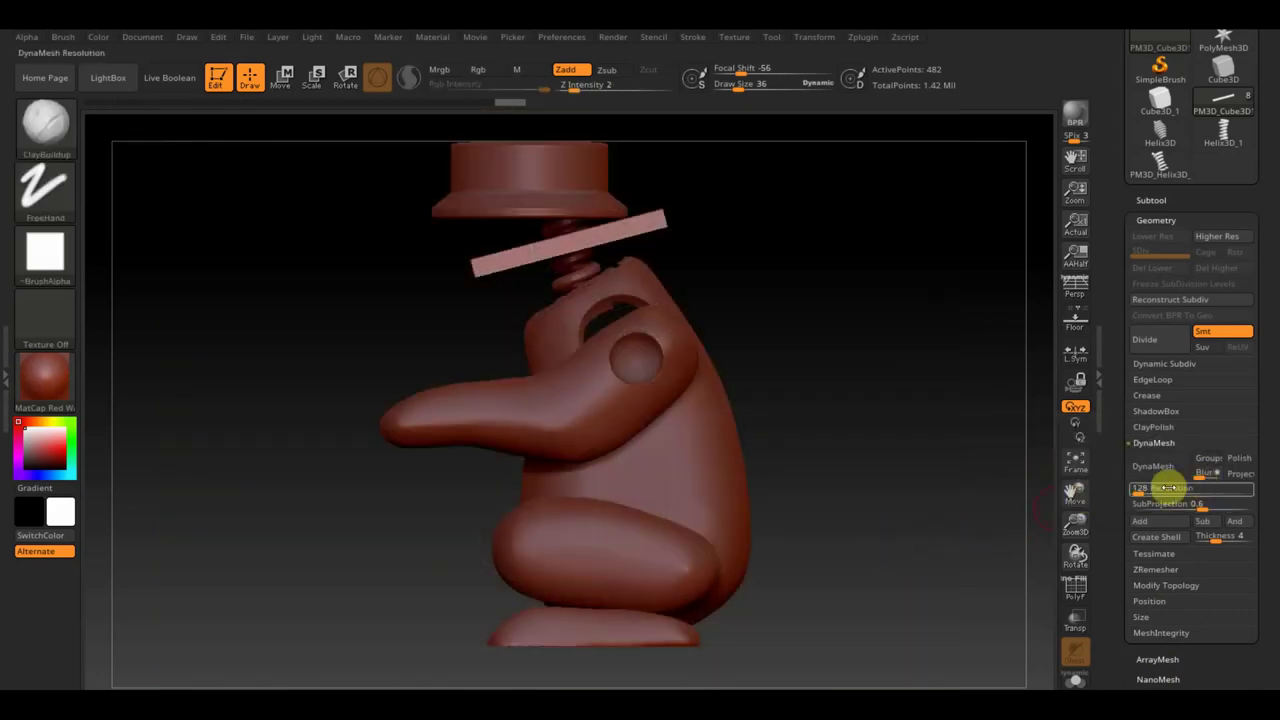
pyautogui.click(1156, 470)
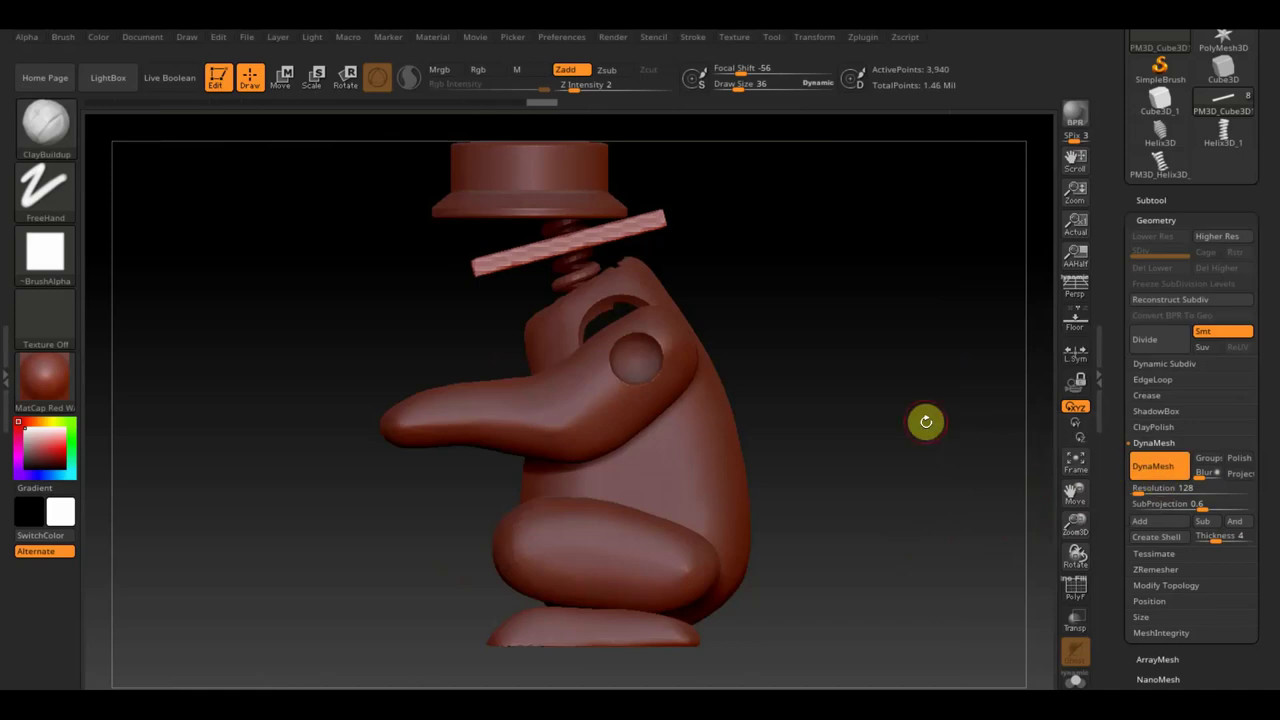
pyautogui.hotkey('ctrl', 'z')
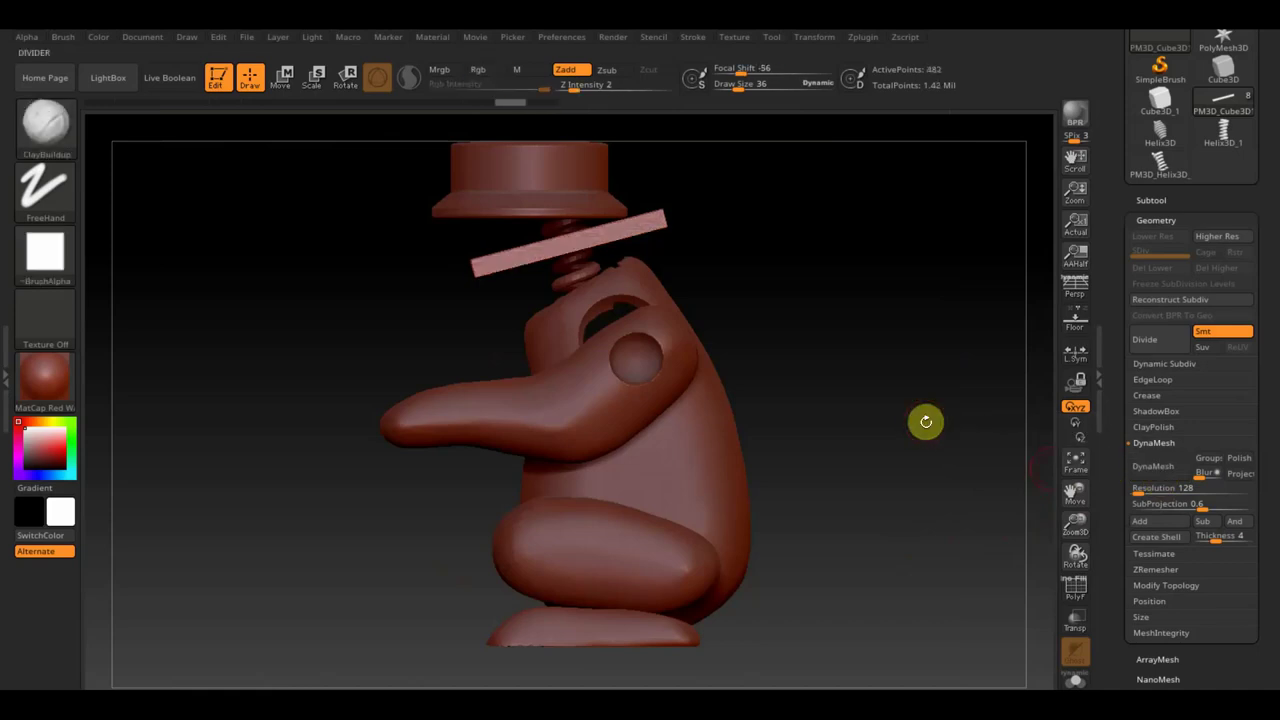
pyautogui.click(1133, 487)
pyautogui.write('408')
pyautogui.press('Return')
pyautogui.click(1150, 465)
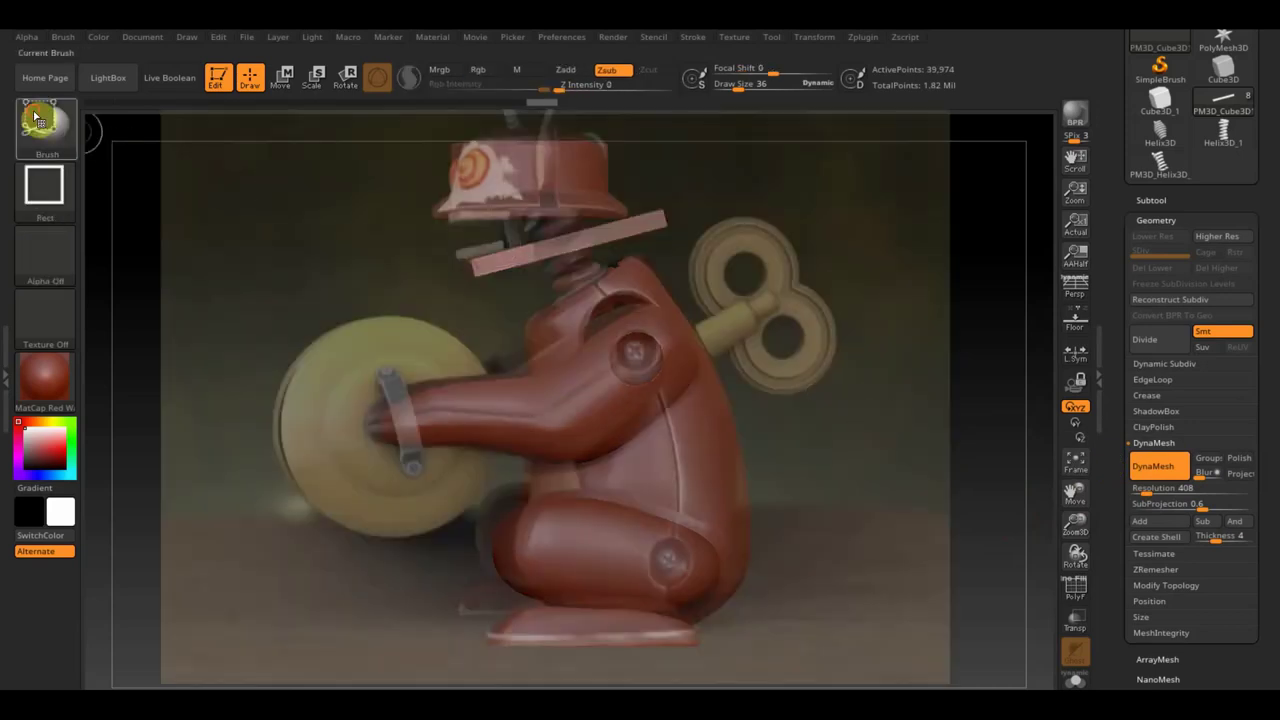
# Cut the plank with TrimCurve and undo it, turn to a front view, and open the reference render
pyautogui.keyDown('ctrl'); pyautogui.keyDown('shift'); pyautogui.click(44, 122); pyautogui.keyUp('shift'); pyautogui.keyUp('ctrl')
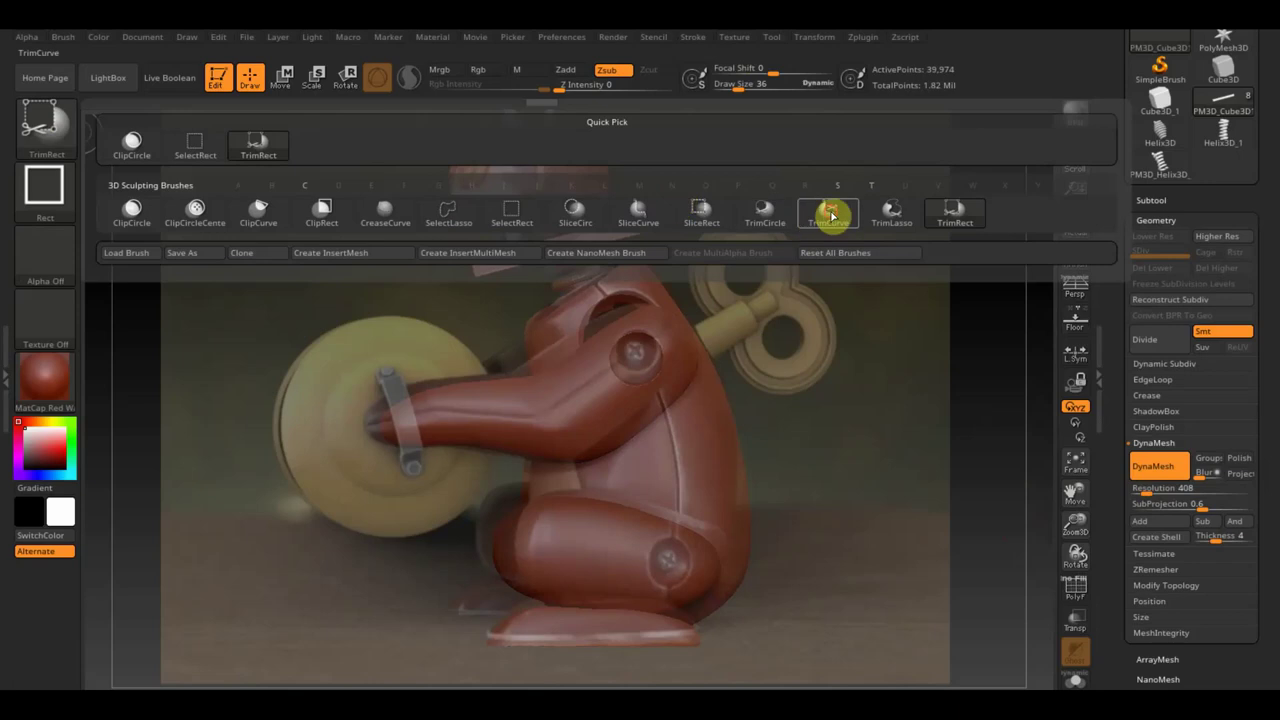
pyautogui.click(831, 216)
pyautogui.keyDown('ctrl'); pyautogui.keyDown('shift'); pyautogui.moveTo(518, 162); pyautogui.dragTo(560, 340); pyautogui.keyUp('shift'); pyautogui.keyUp('ctrl')
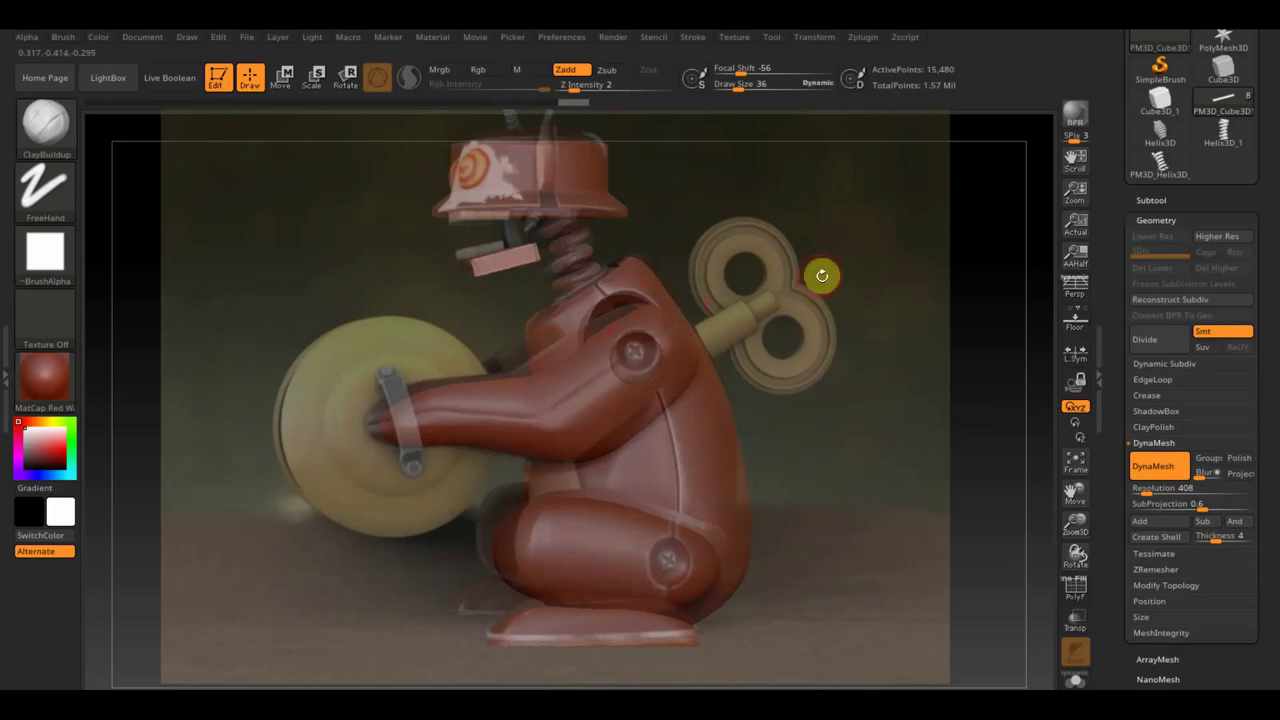
pyautogui.hotkey('ctrl', 'z')
pyautogui.hotkey('ctrl', 'z')
pyautogui.hotkey('ctrl', 'z')
pyautogui.hotkey('ctrl', 'z')
pyautogui.hotkey('ctrl', 'z')
pyautogui.hotkey('ctrl', 'z')
pyautogui.hotkey('ctrl', 'z')
pyautogui.hotkey('ctrl', 'z')
pyautogui.hotkey('ctrl', 'z')
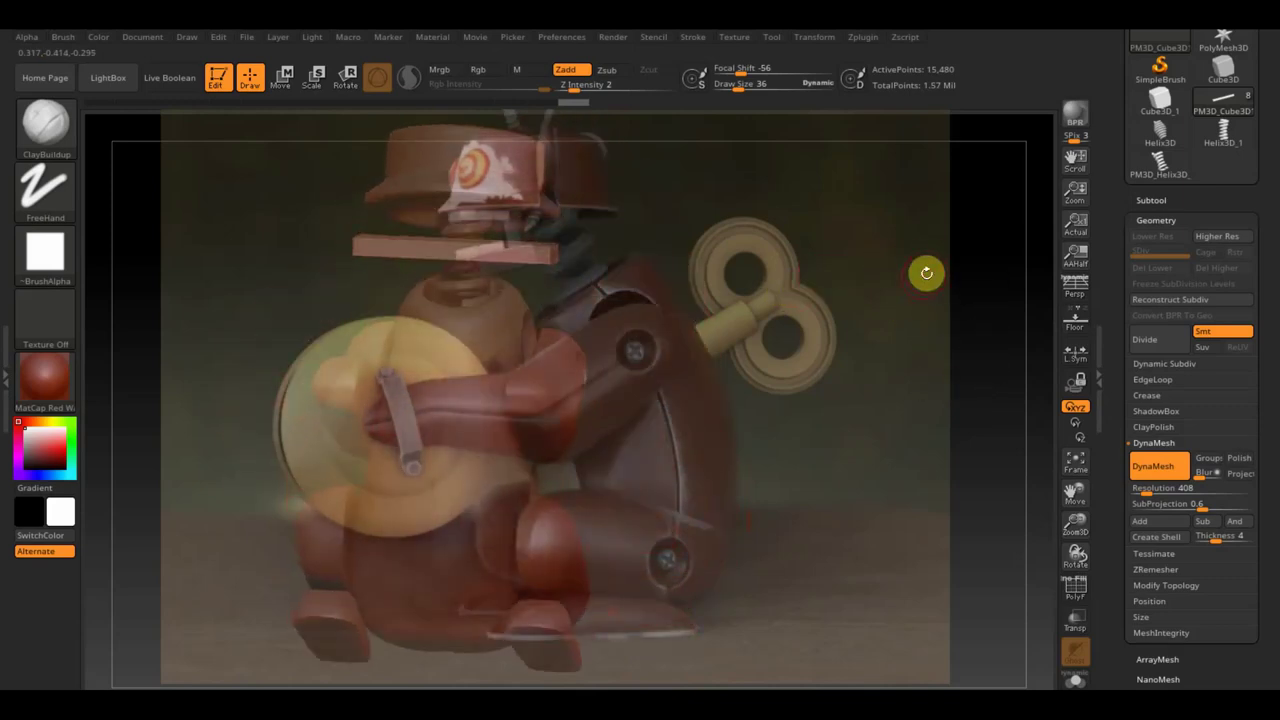
pyautogui.hotkey('ctrl', 'z')
pyautogui.hotkey('ctrl', 'z')
pyautogui.hotkey('ctrl', 'z')
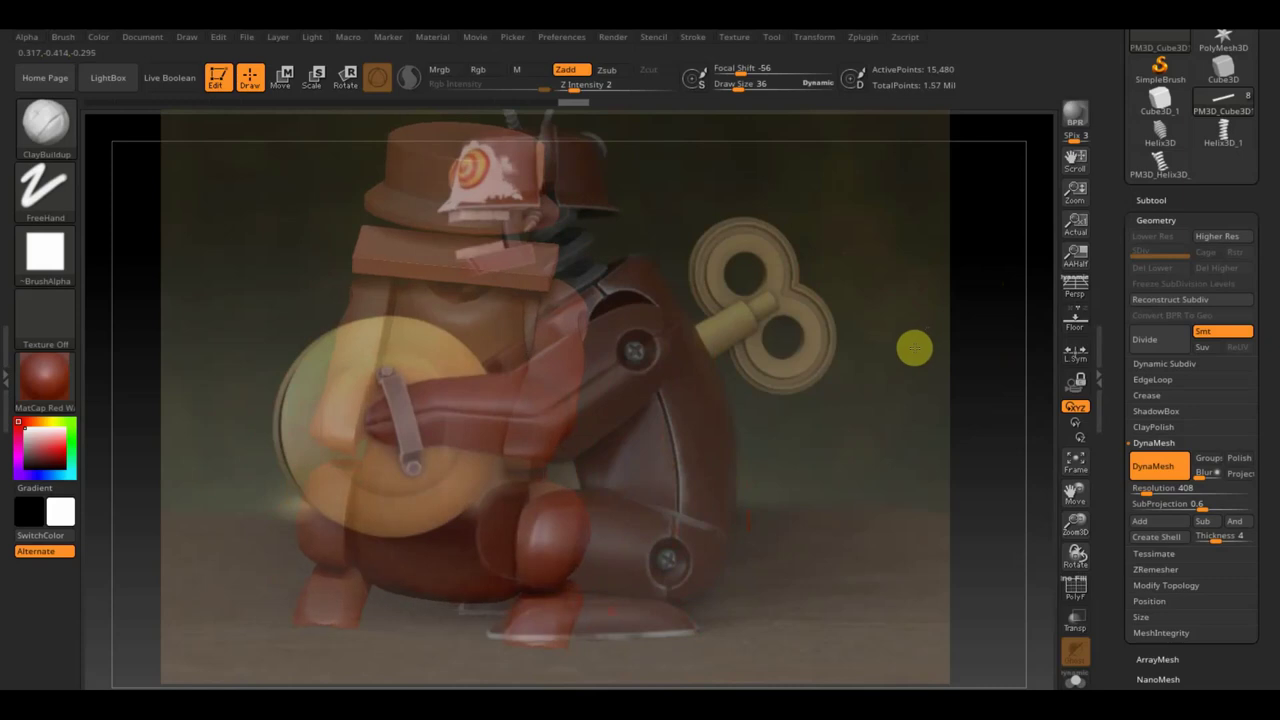
pyautogui.hotkey('ctrl', 'z')
pyautogui.hotkey('ctrl', 'z')
pyautogui.hotkey('ctrl', 'z')
pyautogui.hotkey('ctrl', 'z')
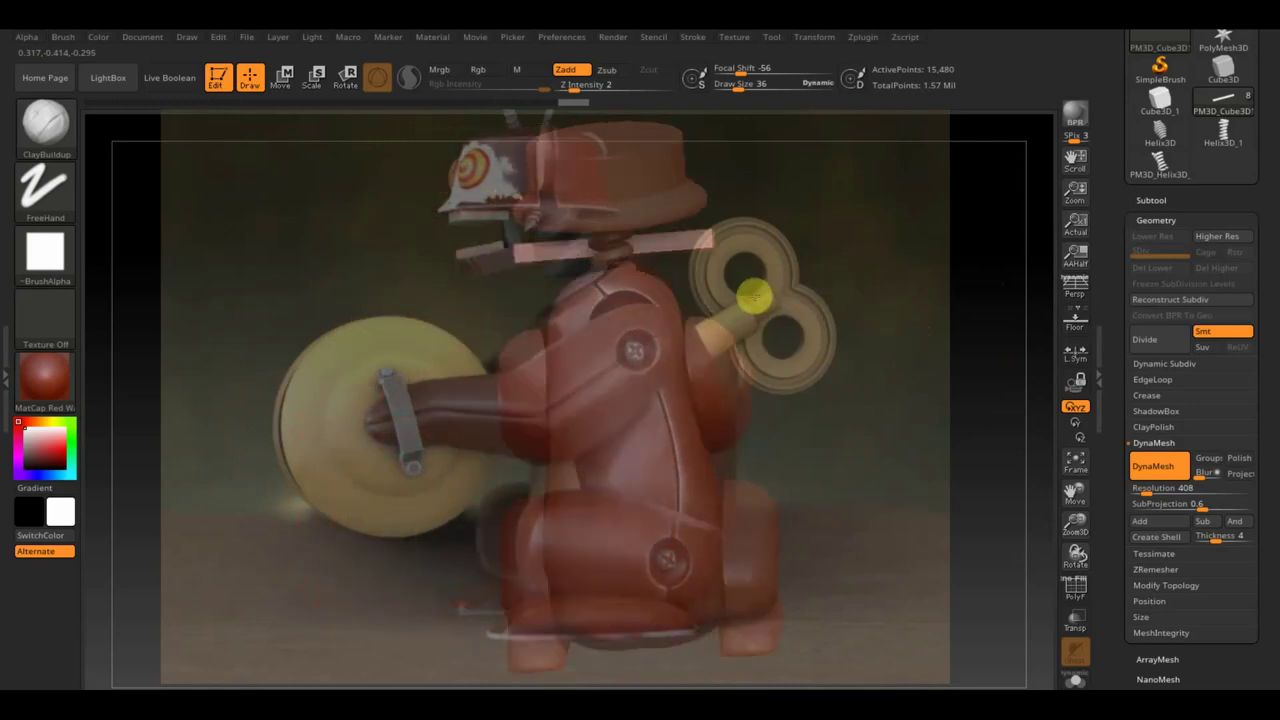
pyautogui.hotkey('ctrl', 'z')
pyautogui.hotkey('ctrl', 'z')
pyautogui.hotkey('ctrl', 'z')
pyautogui.hotkey('ctrl', 'z')
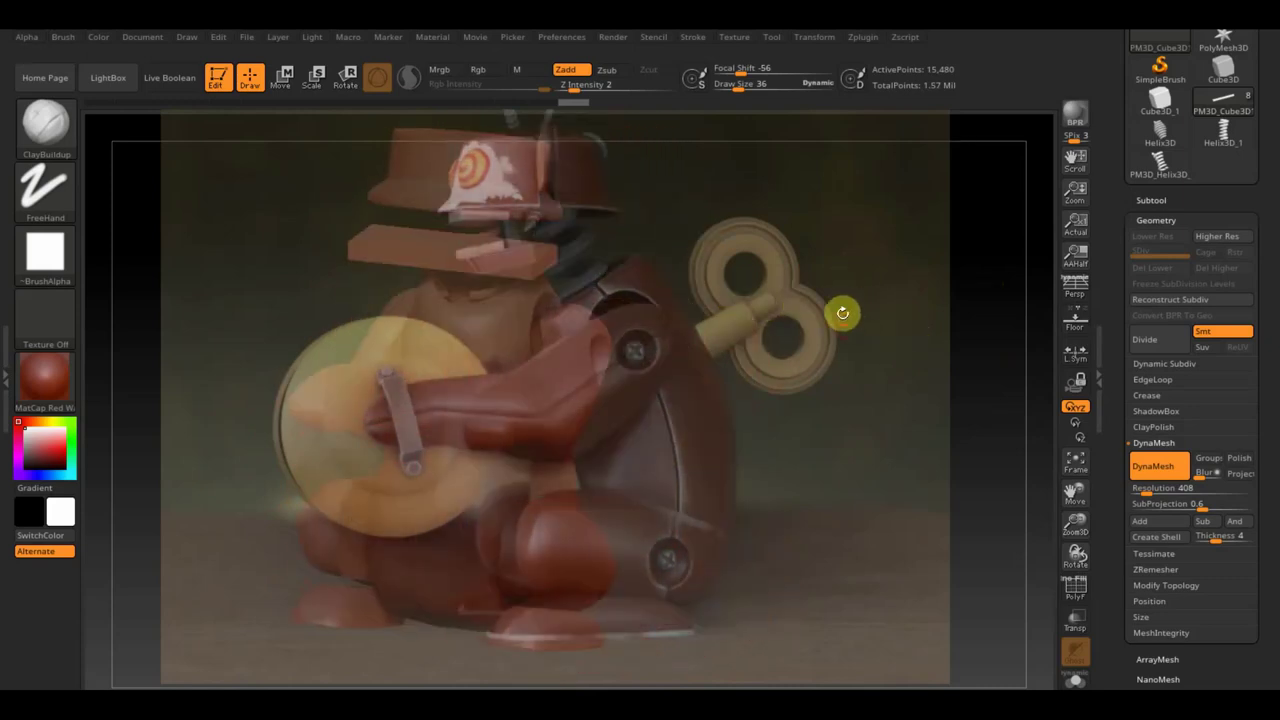
pyautogui.hotkey('ctrl', 'z')
pyautogui.hotkey('ctrl', 'z')
pyautogui.keyDown('shift'); pyautogui.moveTo(858, 409); pyautogui.dragTo(836, 323); pyautogui.keyUp('shift')
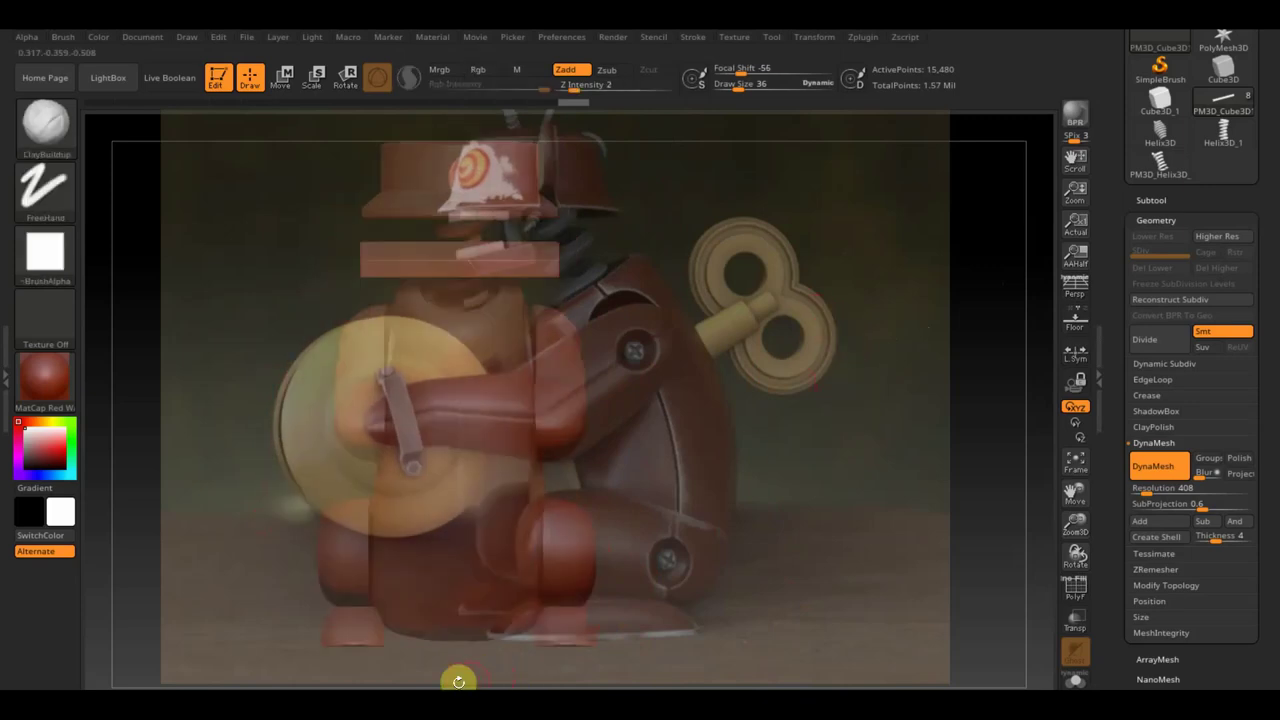
pyautogui.click(312, 630)
pyautogui.moveTo(415, 700)
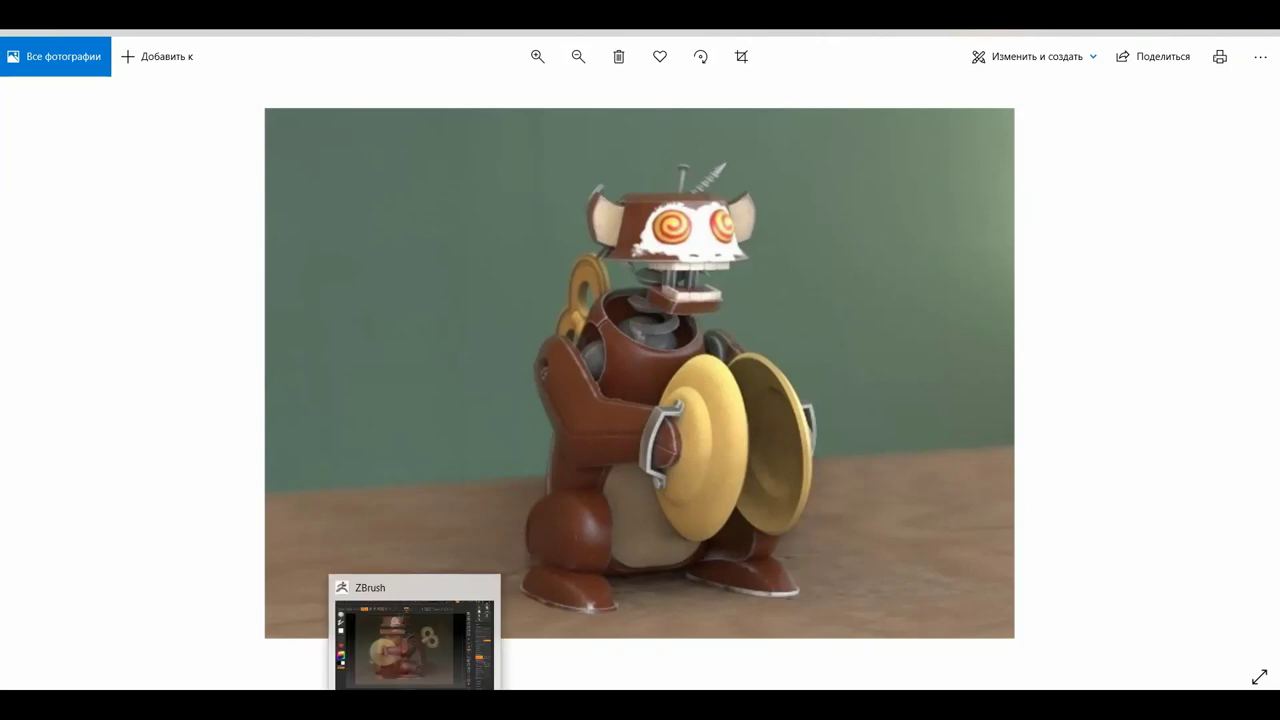
# Return from the Photos render of the wind-up toy with cymbals to the ZBrush sculpt
pyautogui.click(440, 660)
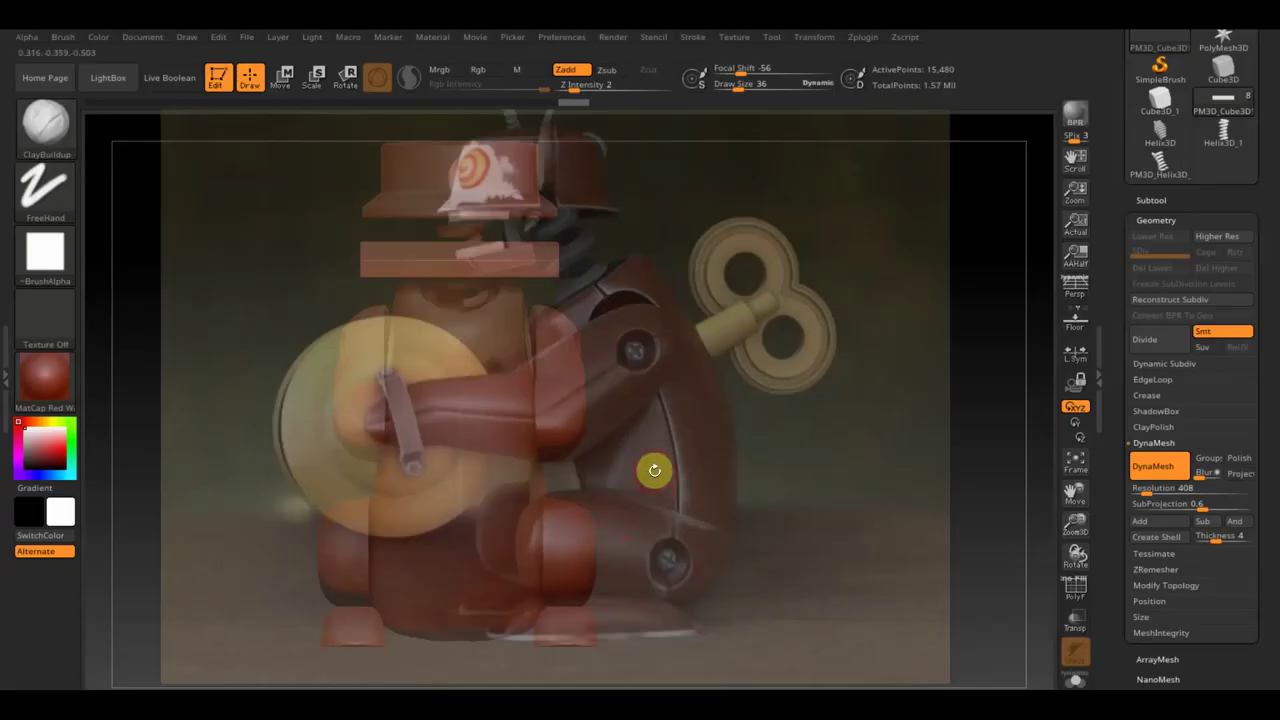
pyautogui.moveTo(864, 476); pyautogui.dragTo(755, 488)
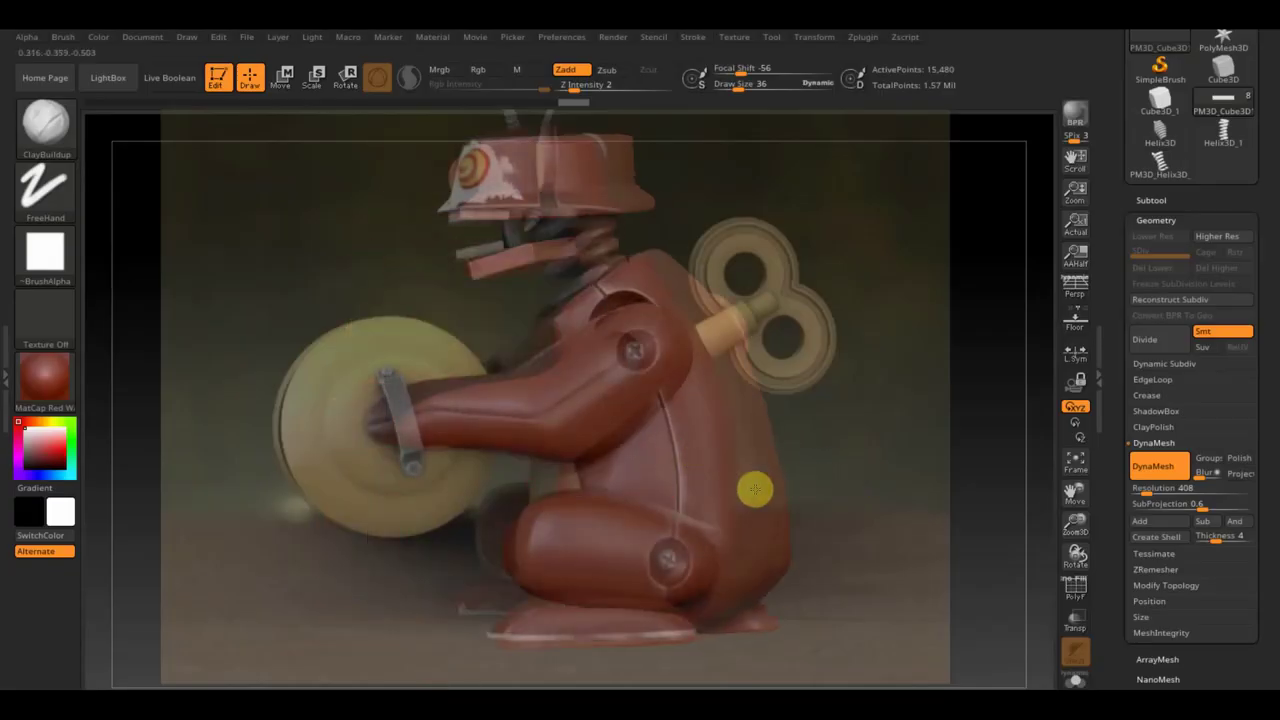
pyautogui.press('shift')
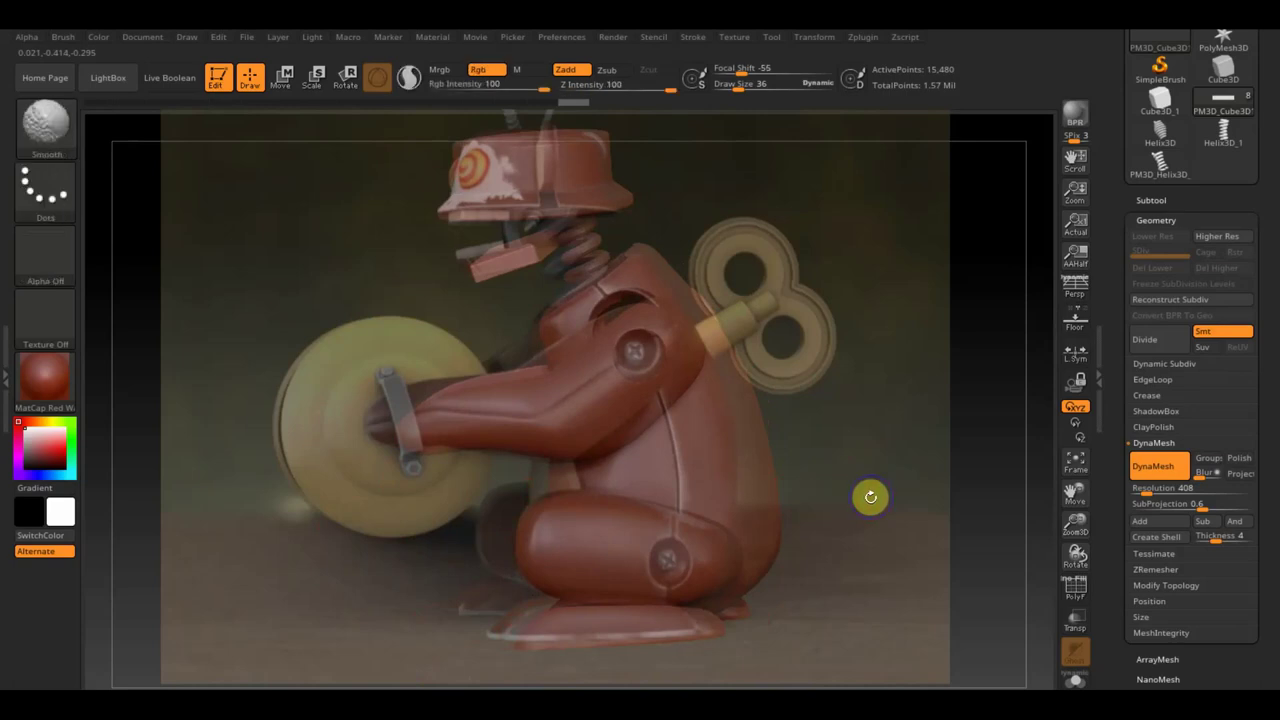
pyautogui.hotkey('ctrl', 'shift')
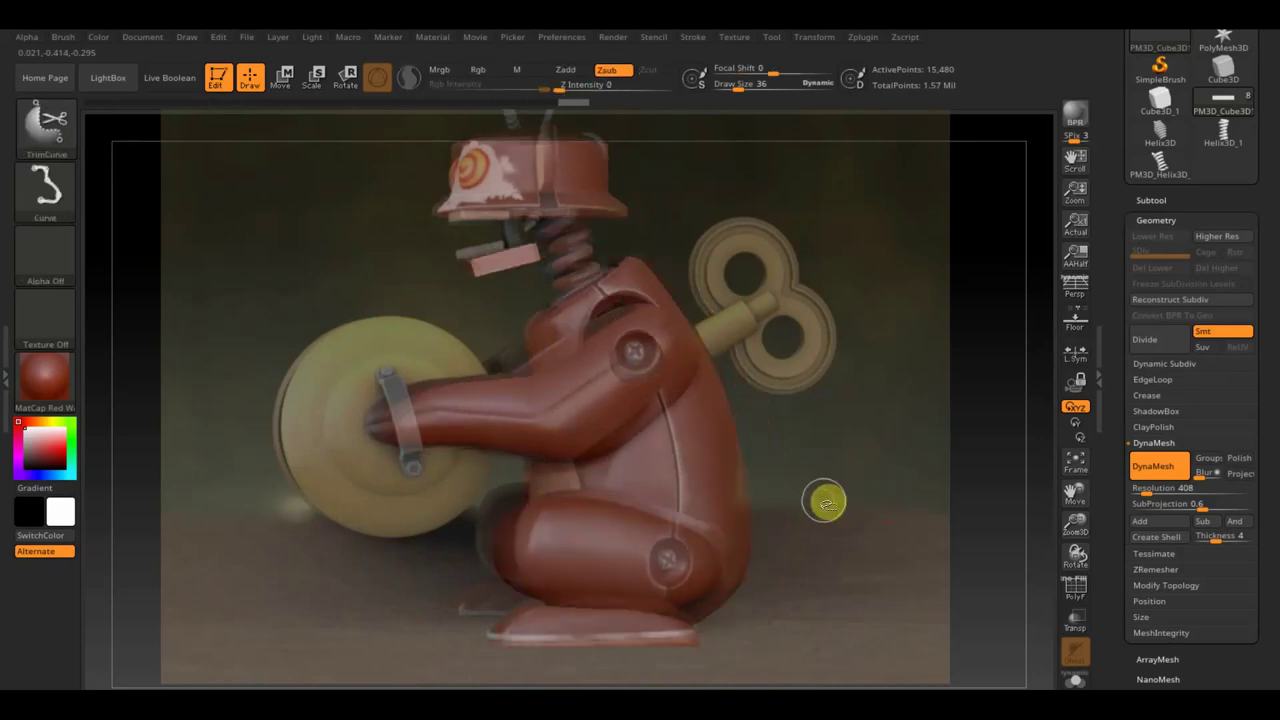
pyautogui.keyDown('ctrl'); pyautogui.keyDown('shift'); pyautogui.moveTo(737, 528); pyautogui.dragTo(414, 220); pyautogui.keyUp('shift'); pyautogui.keyUp('ctrl')
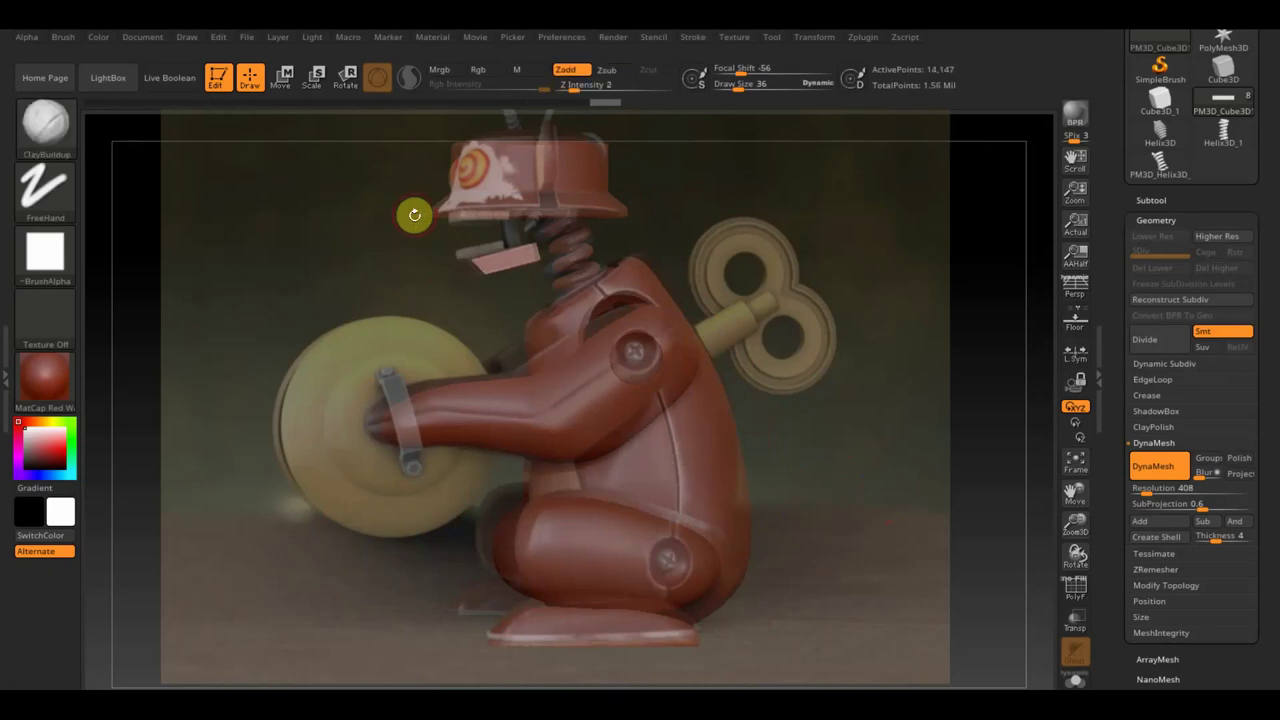
pyautogui.hotkey('ctrl', 'z')
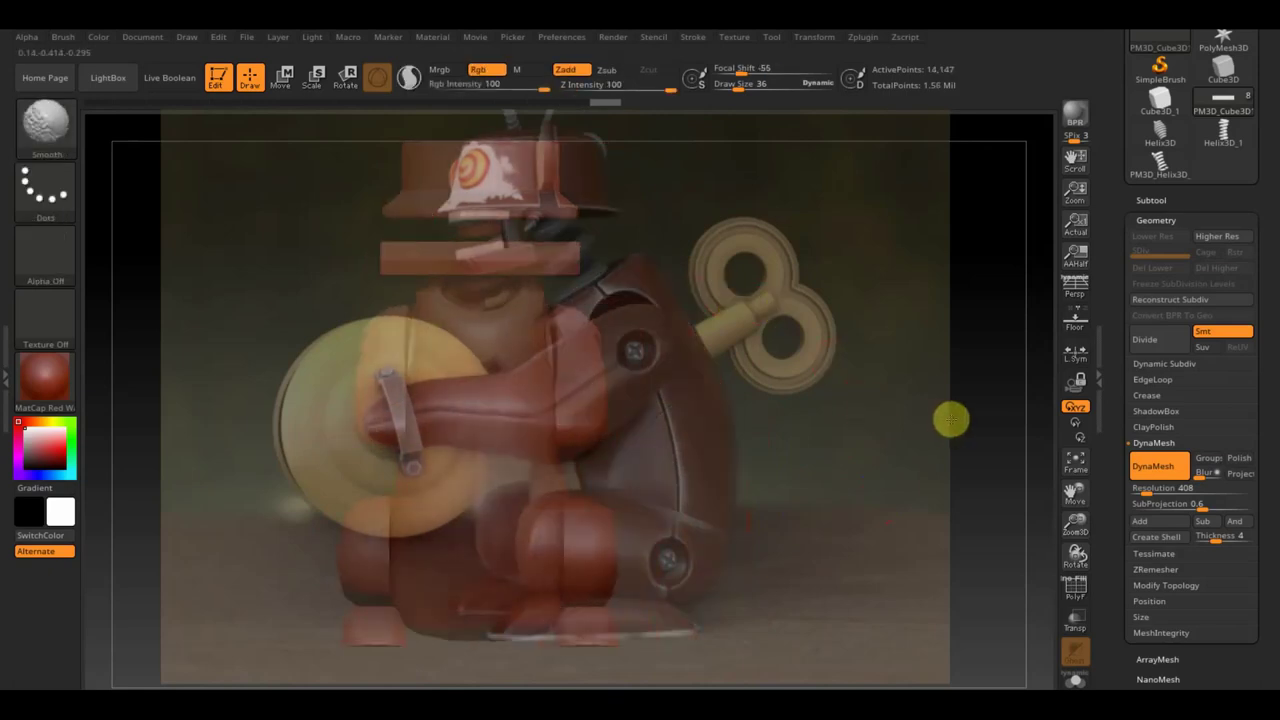
pyautogui.click(281, 77)
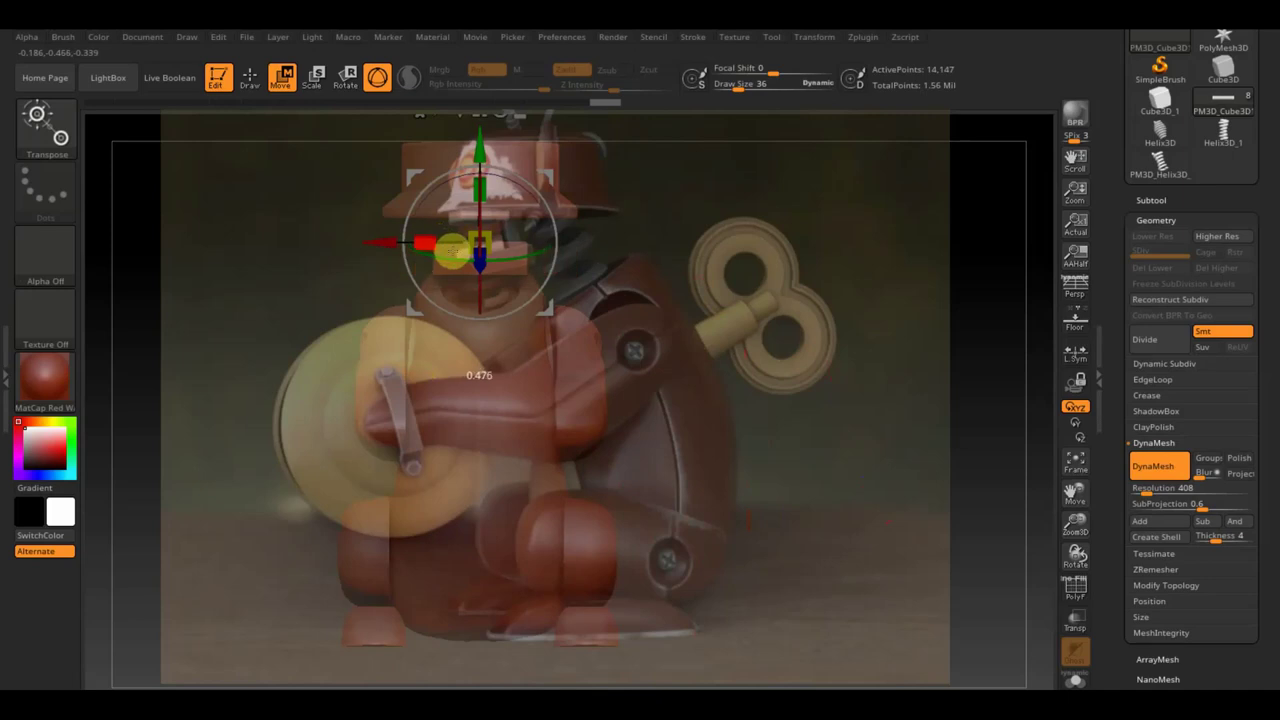
pyautogui.moveTo(706, 323); pyautogui.dragTo(748, 343)
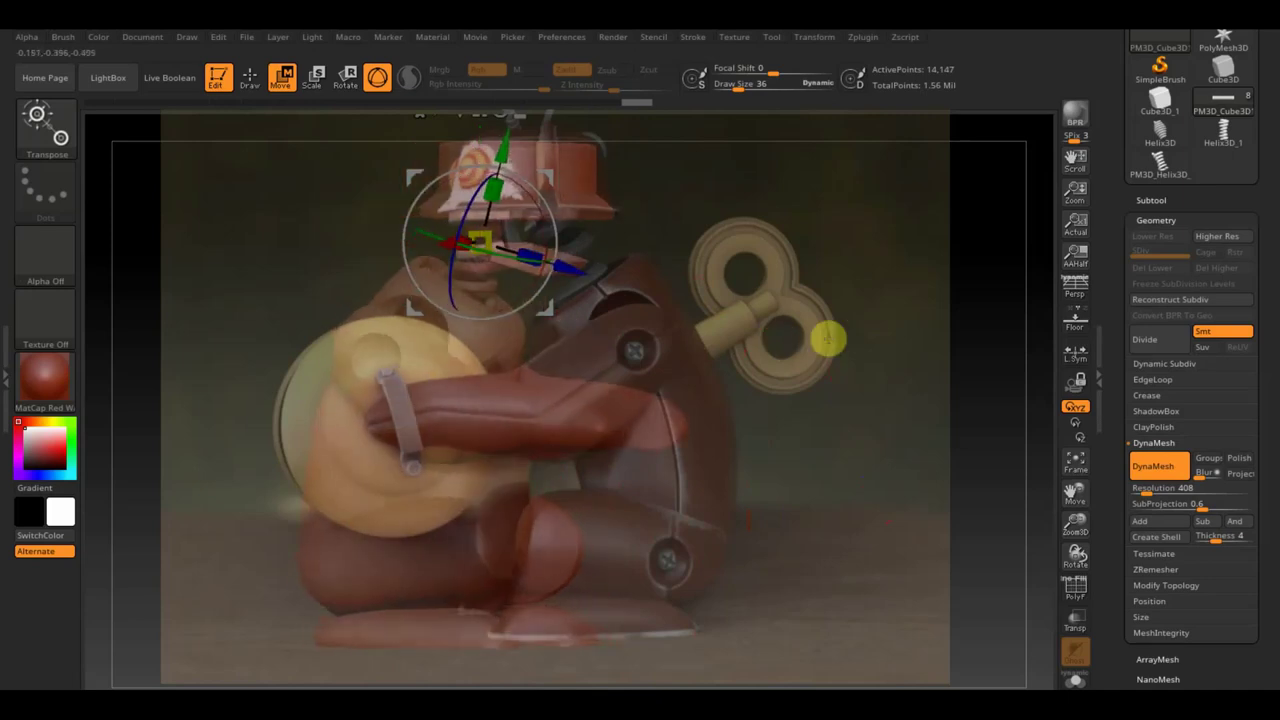
pyautogui.click(249, 77)
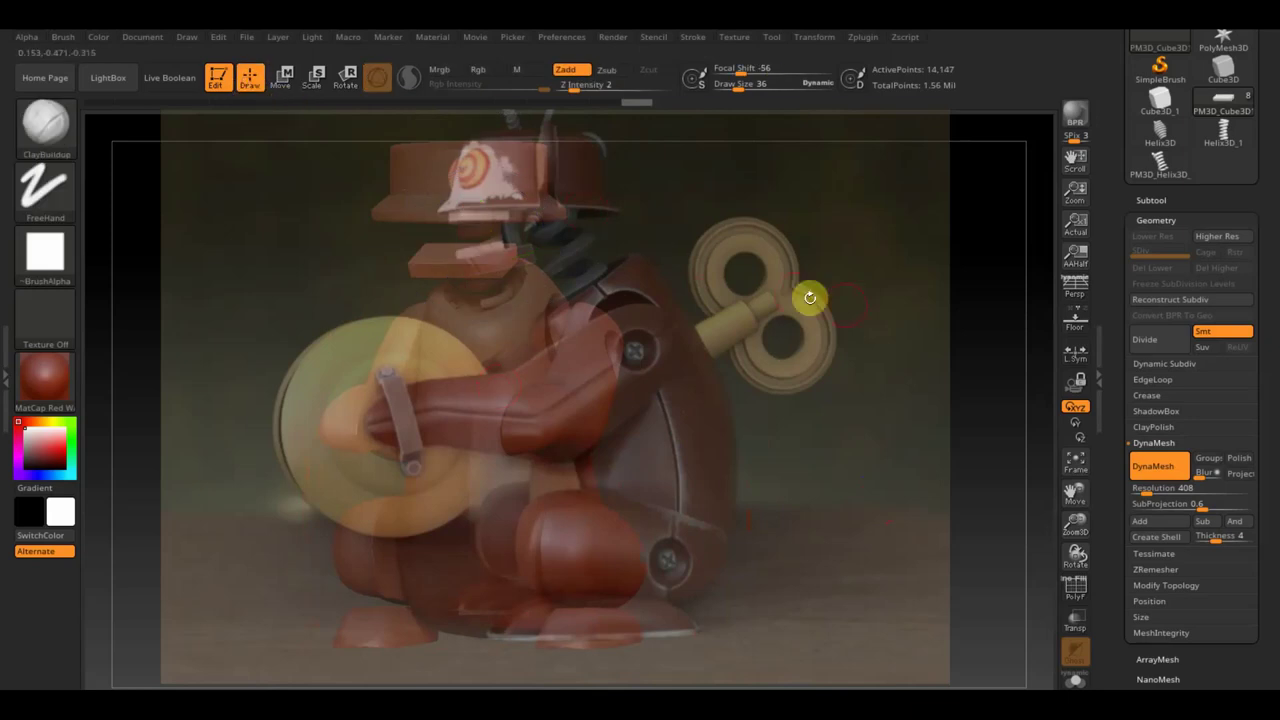
pyautogui.hotkey('ctrl', 'z')
pyautogui.press('shift')
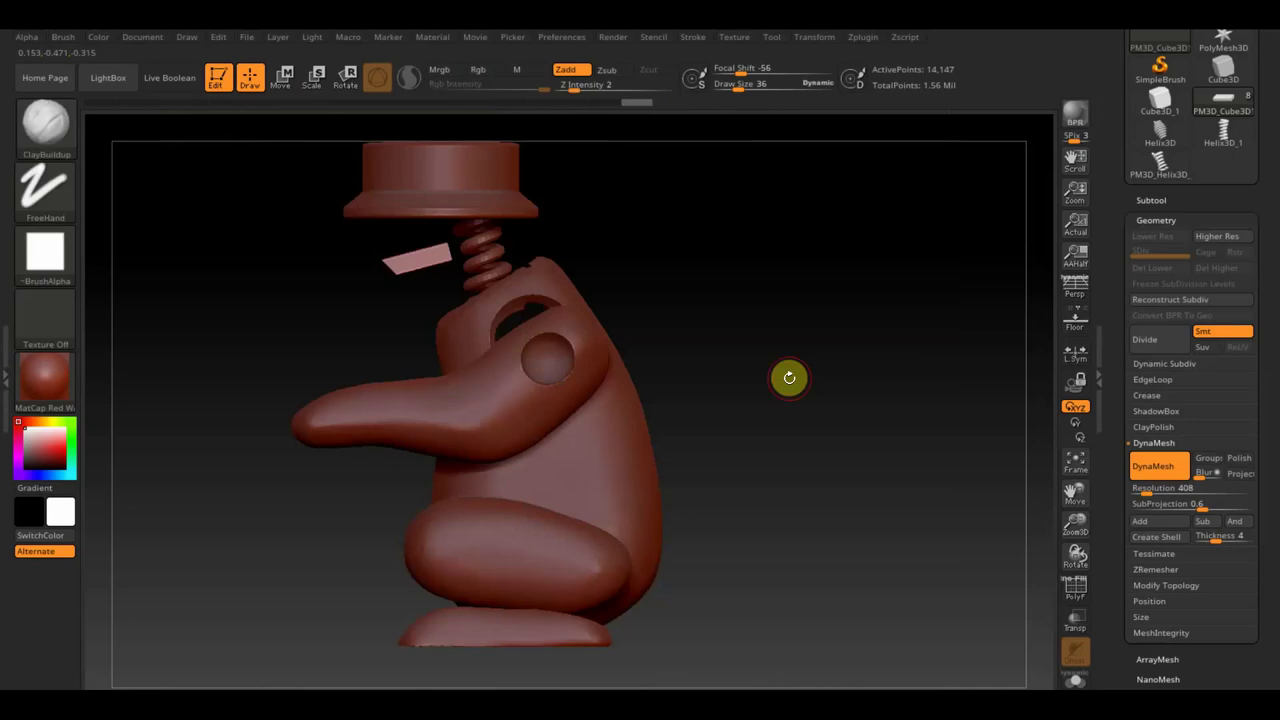
pyautogui.press('shift')
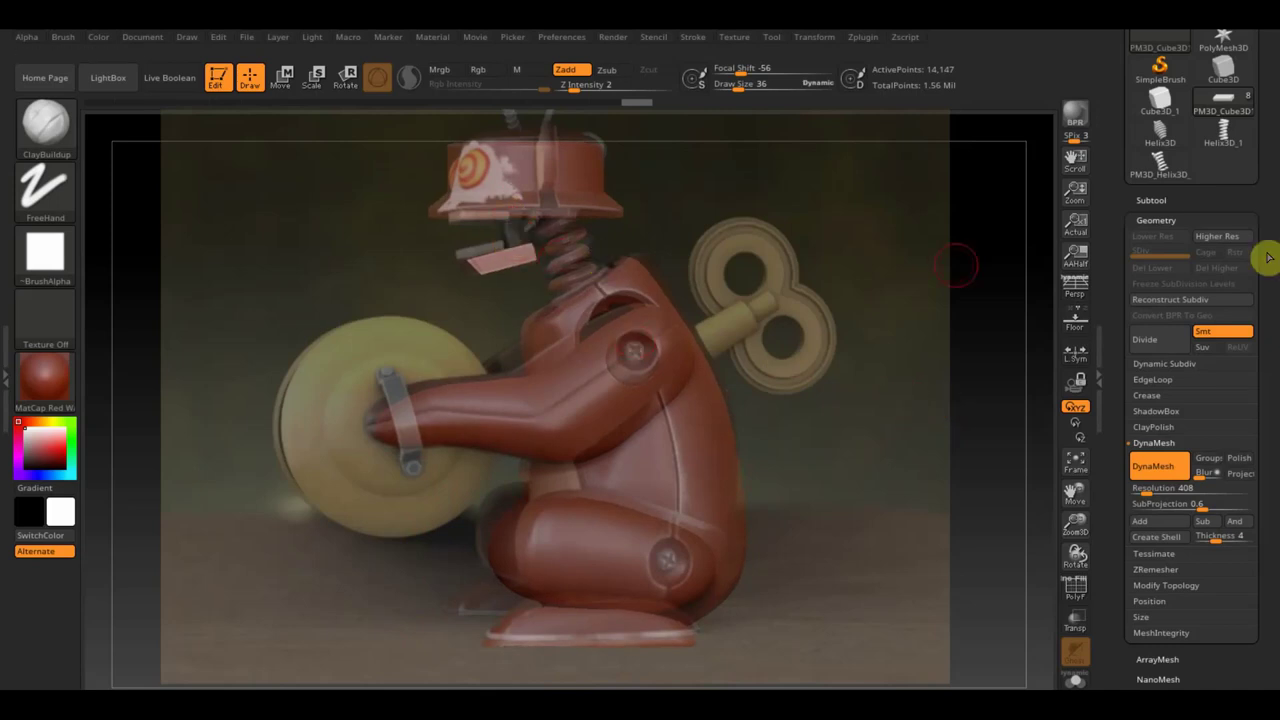
pyautogui.click(1155, 199)
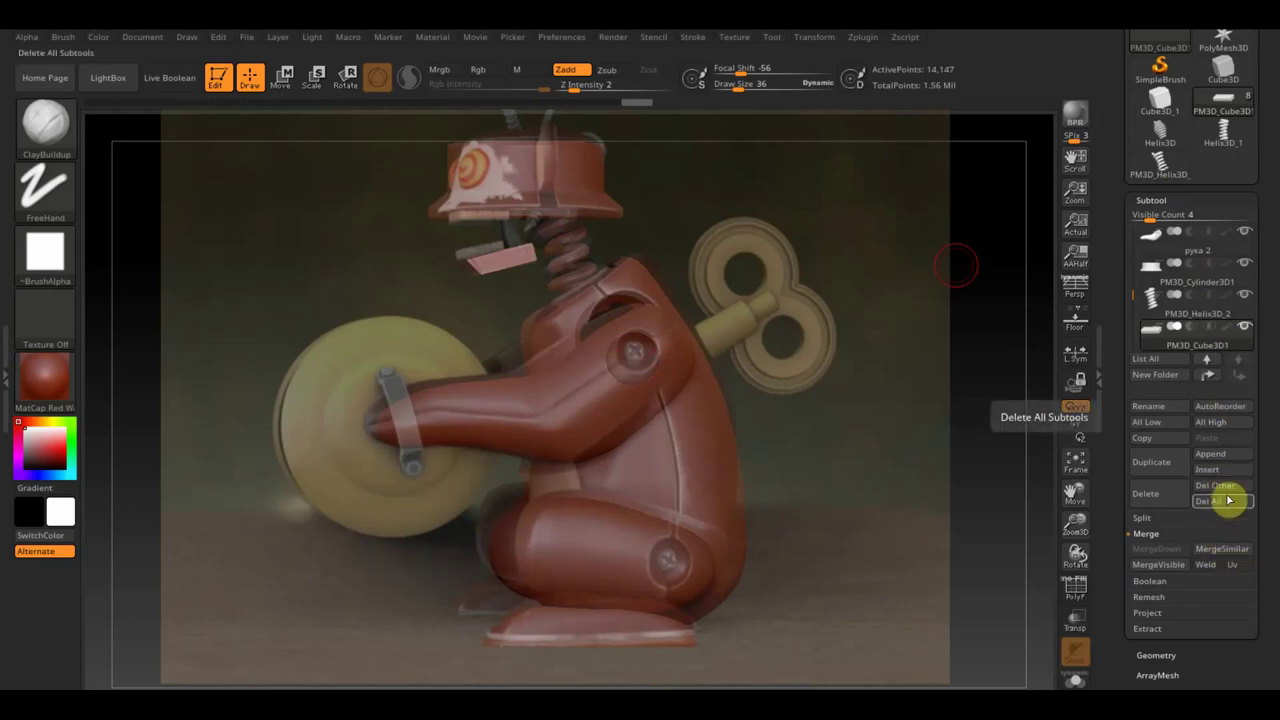
# Append a Cube3D subtool and scale it down into a thin strip
pyautogui.click(1214, 454)
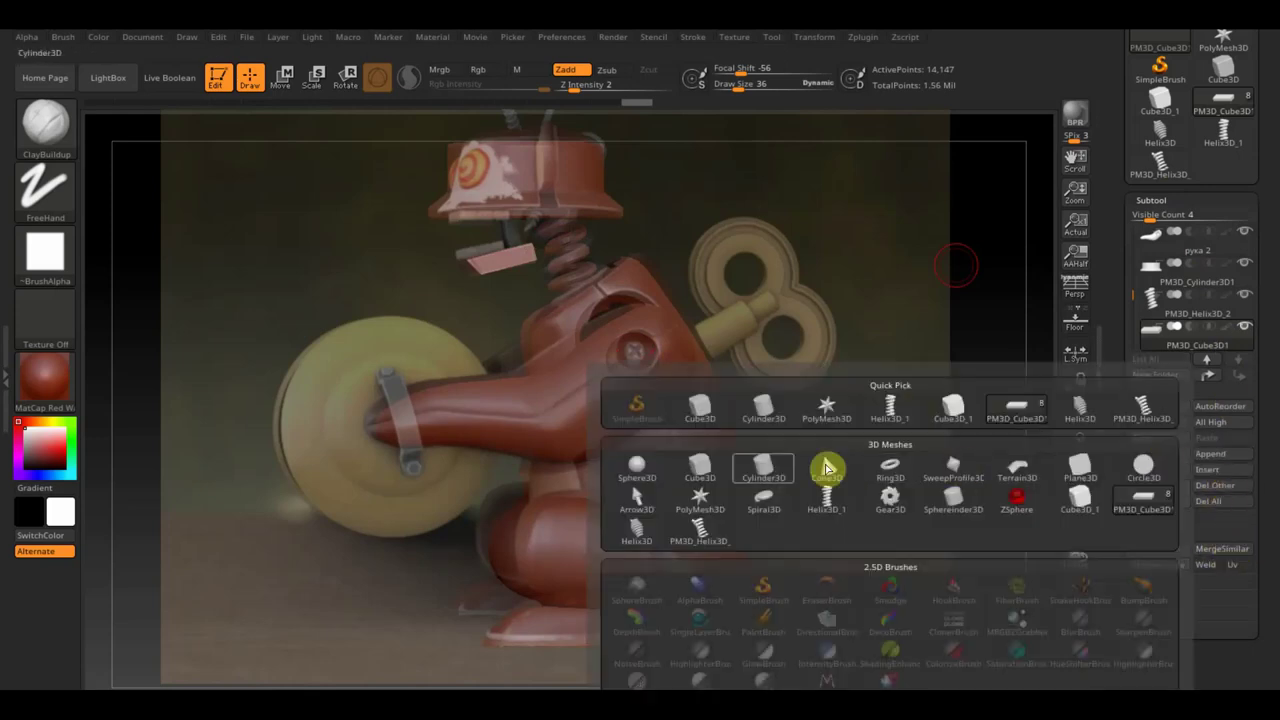
pyautogui.click(700, 408)
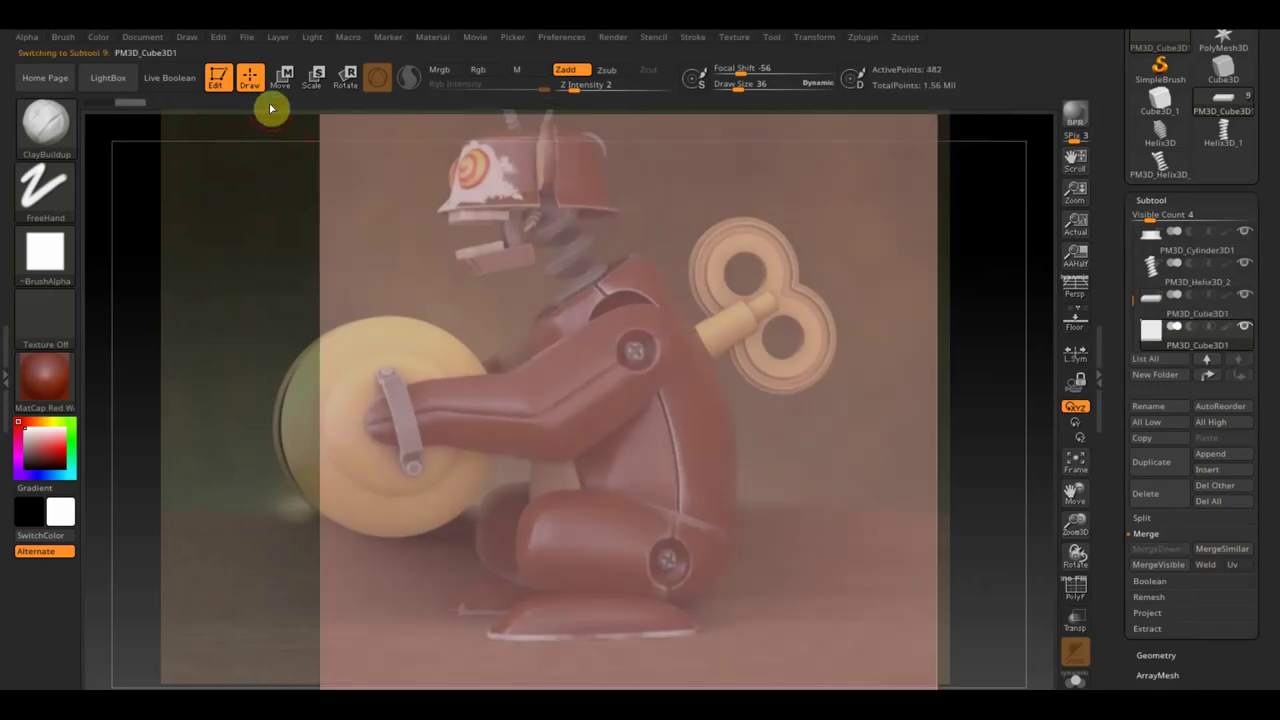
pyautogui.click(281, 77)
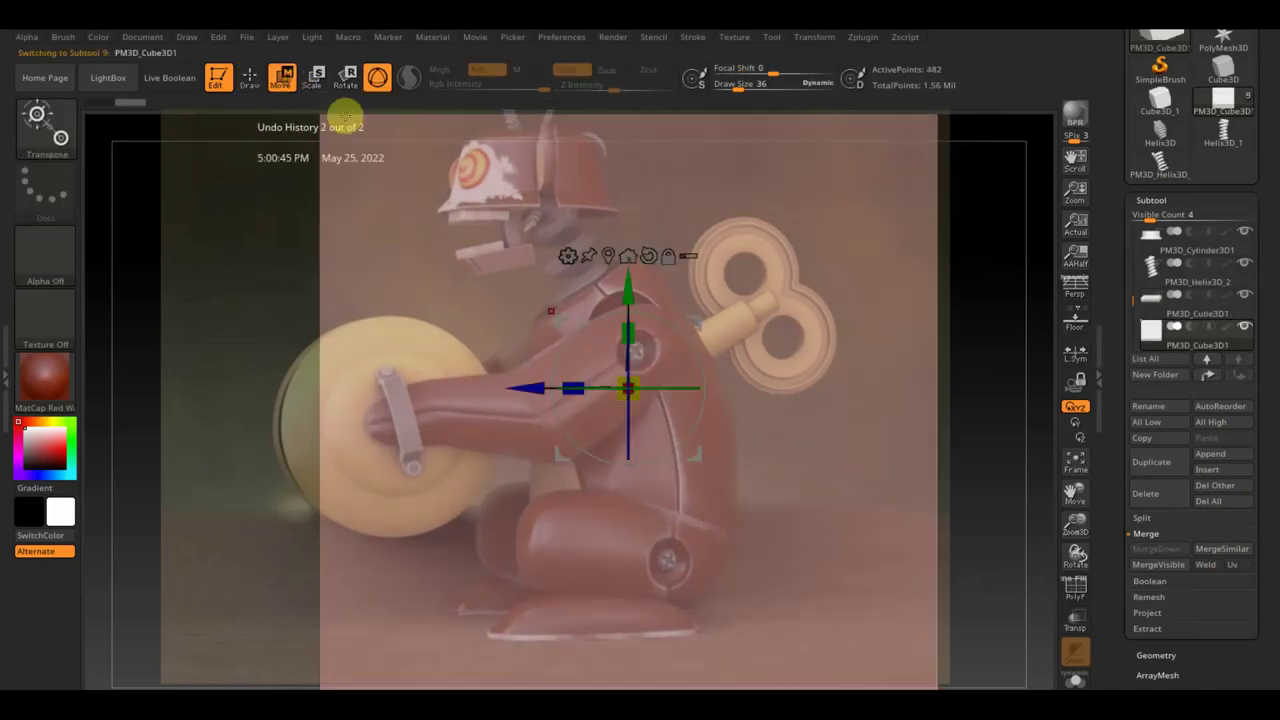
pyautogui.moveTo(571, 380); pyautogui.dragTo(896, 400)
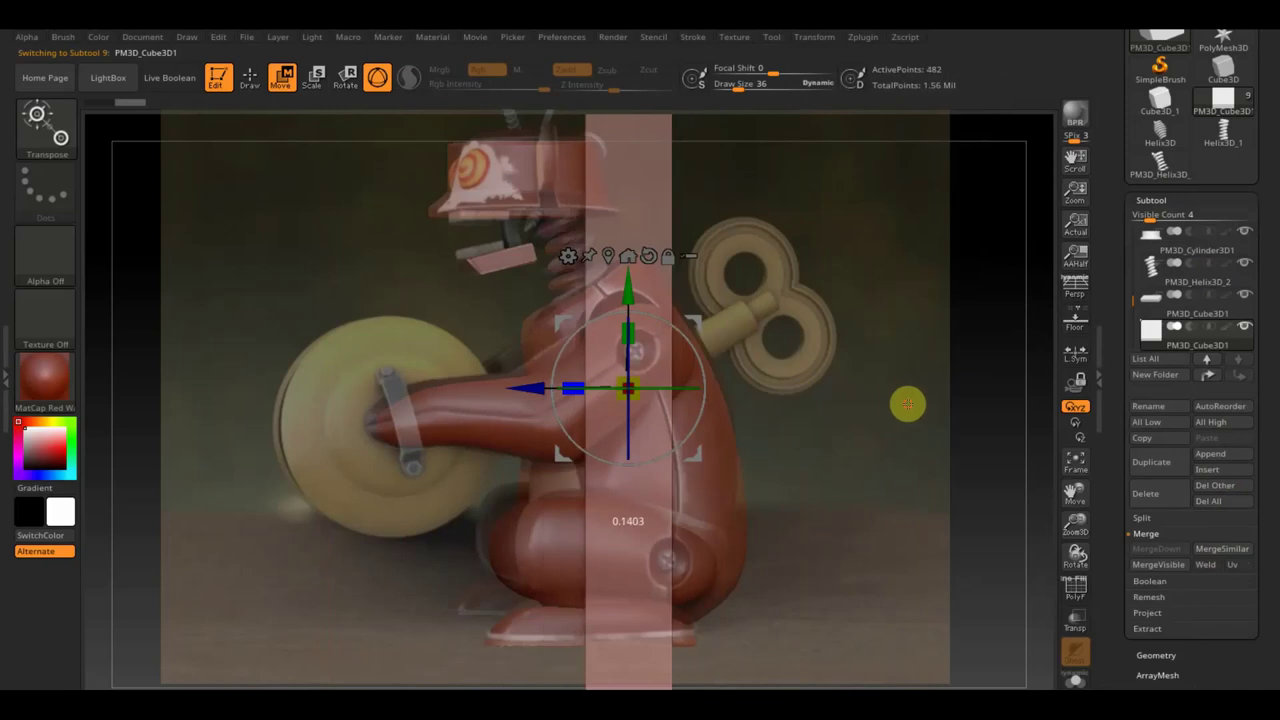
pyautogui.moveTo(636, 403); pyautogui.dragTo(566, 214)
# Flatten the strip into an upright plank and position it at the mouth under the hat
pyautogui.hotkey('shift', 'z')
pyautogui.moveTo(728, 322)
pyautogui.mouseDown()
pyautogui.moveTo(829, 383)
pyautogui.moveTo(931, 389)
pyautogui.mouseUp()
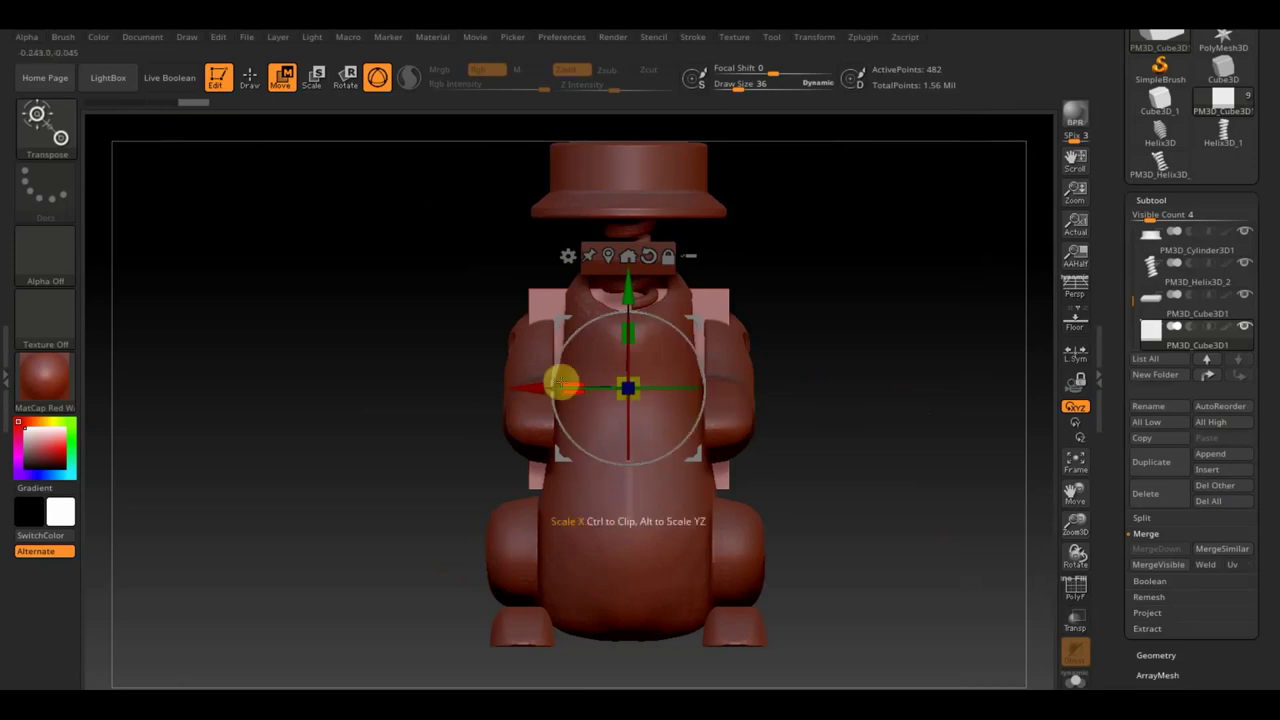
pyautogui.moveTo(568, 385); pyautogui.dragTo(658, 395)
pyautogui.moveTo(628, 328); pyautogui.dragTo(609, 163)
pyautogui.moveTo(700, 290)
pyautogui.mouseDown()
pyautogui.moveTo(779, 311)
pyautogui.moveTo(768, 314)
pyautogui.mouseUp()
pyautogui.moveTo(591, 251); pyautogui.dragTo(420, 263)
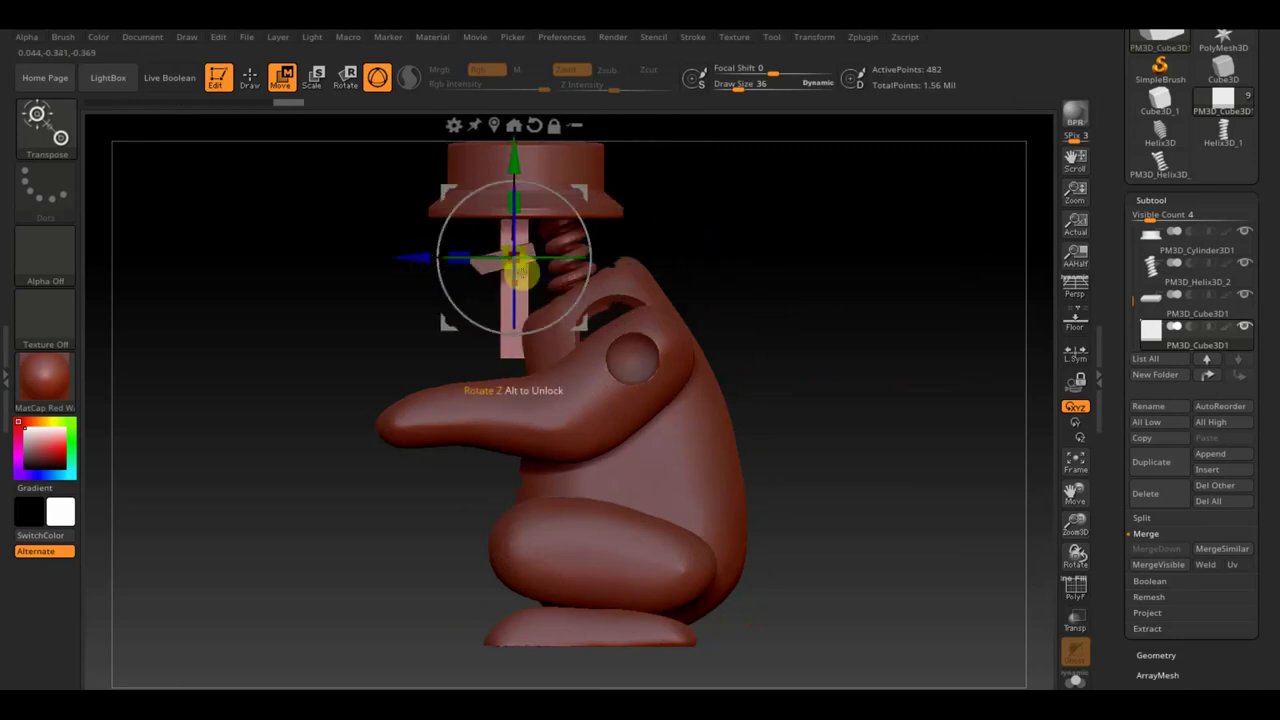
pyautogui.moveTo(531, 268); pyautogui.dragTo(486, 257)
pyautogui.moveTo(766, 263)
pyautogui.mouseDown()
pyautogui.moveTo(863, 260)
pyautogui.moveTo(646, 274)
pyautogui.mouseUp()
pyautogui.moveTo(437, 254); pyautogui.dragTo(374, 260)
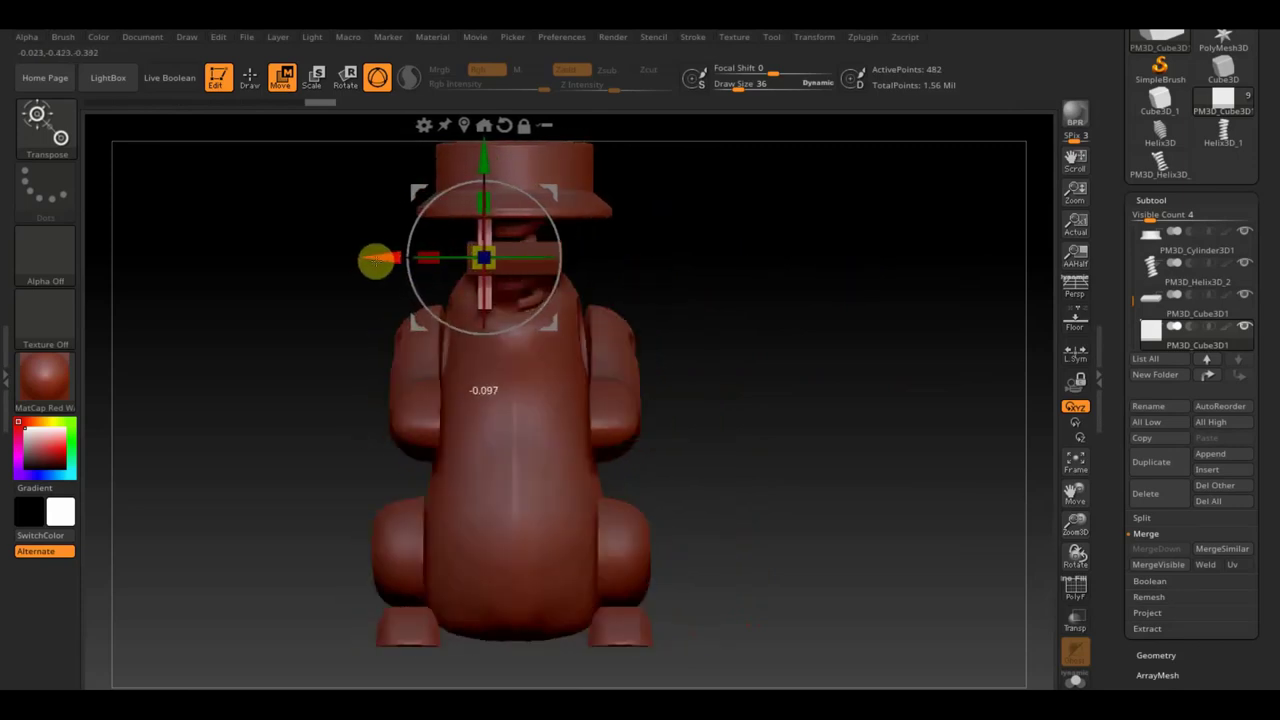
pyautogui.moveTo(566, 294)
pyautogui.mouseDown()
pyautogui.moveTo(800, 317)
pyautogui.moveTo(805, 341)
pyautogui.moveTo(697, 346)
pyautogui.moveTo(786, 414)
pyautogui.mouseUp()
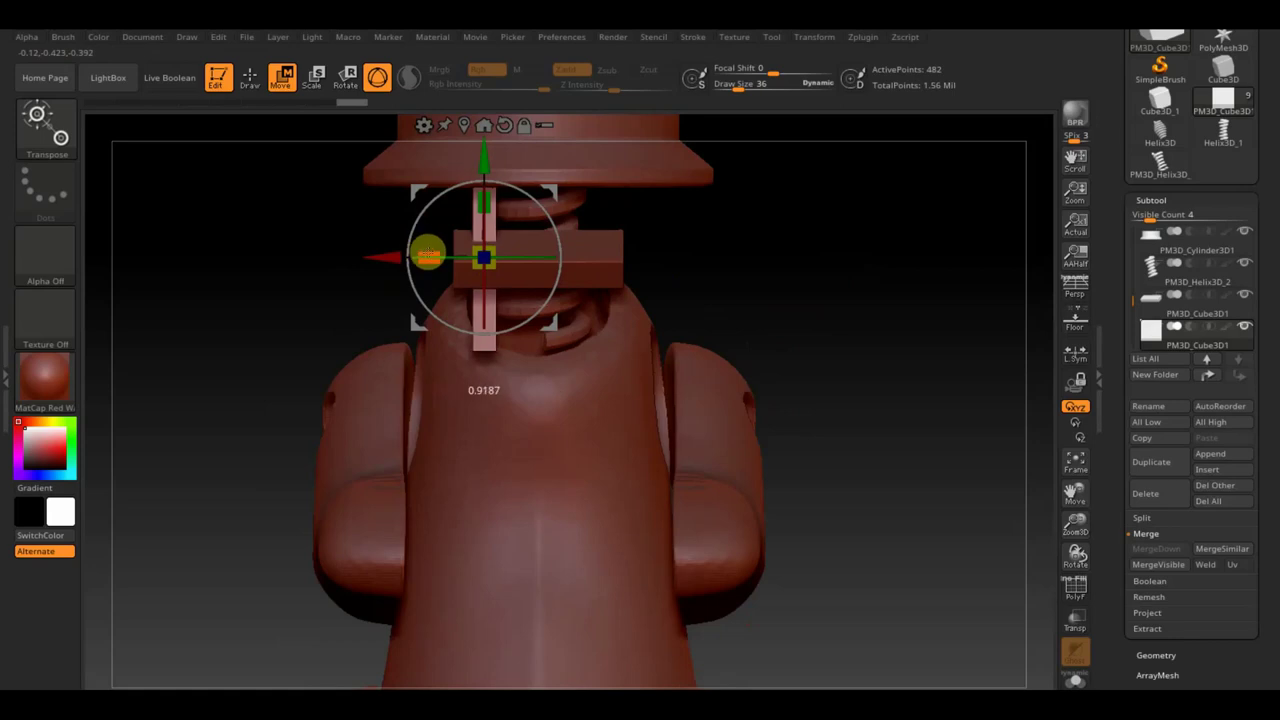
# Rotate the plank about 20 degrees and nudge it to match the jaw in the reference
pyautogui.moveTo(844, 305)
pyautogui.mouseDown()
pyautogui.moveTo(863, 309)
pyautogui.moveTo(786, 306)
pyautogui.moveTo(863, 369)
pyautogui.moveTo(835, 327)
pyautogui.mouseUp()
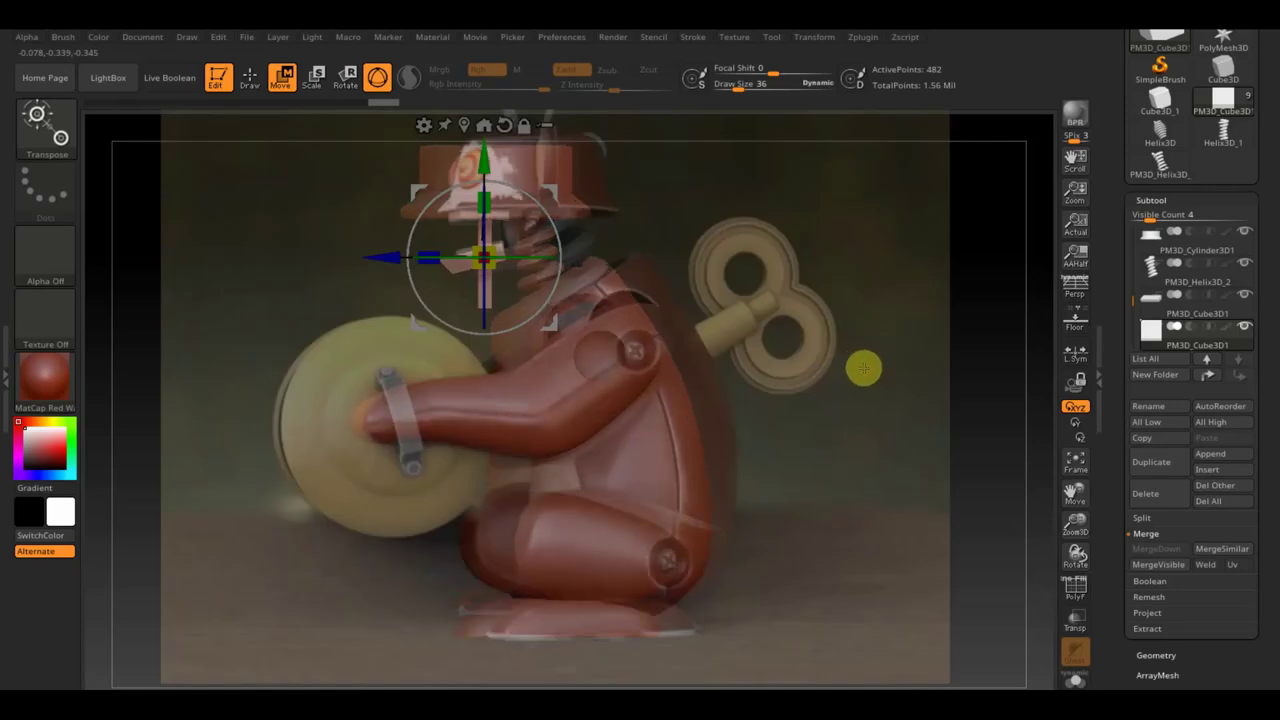
pyautogui.moveTo(856, 368)
pyautogui.keyDown('alt'); pyautogui.mouseDown()
pyautogui.moveTo(898, 362)
pyautogui.moveTo(901, 383)
pyautogui.moveTo(925, 385)
pyautogui.mouseUp(); pyautogui.keyUp('alt')
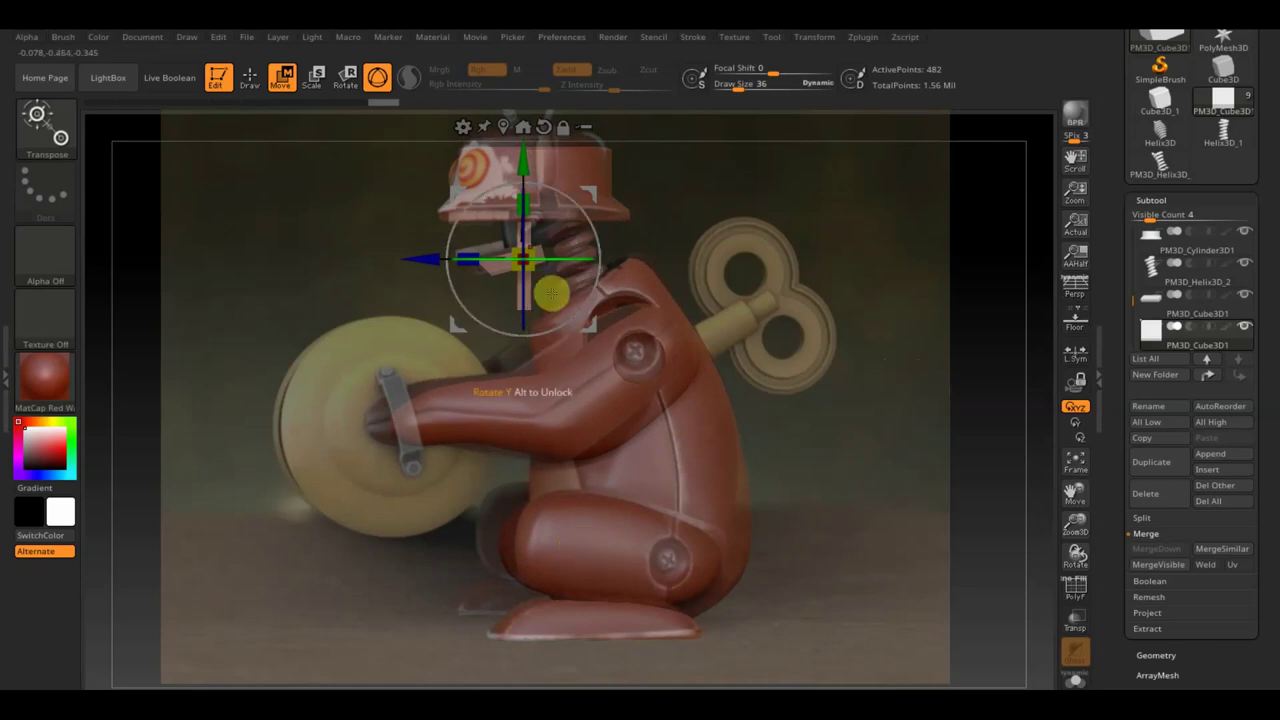
pyautogui.moveTo(578, 207); pyautogui.dragTo(563, 186)
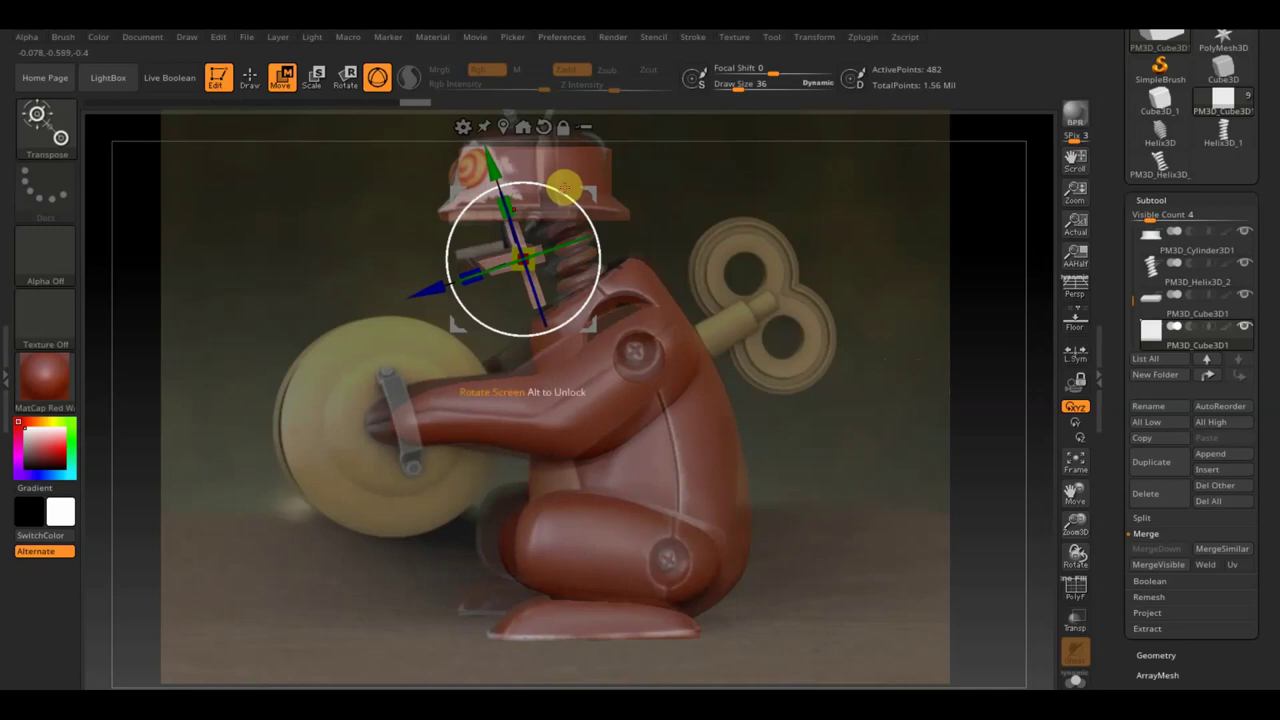
pyautogui.moveTo(449, 289); pyautogui.dragTo(423, 290)
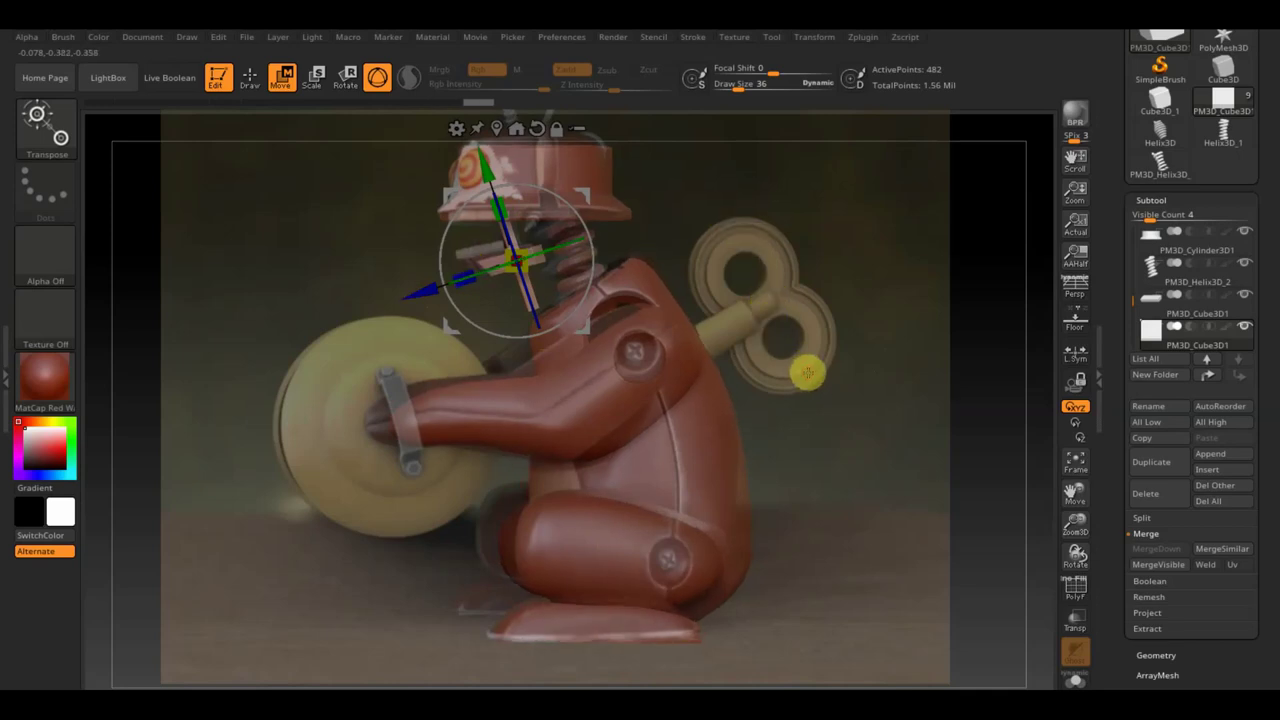
pyautogui.moveTo(808, 372); pyautogui.dragTo(806, 372)
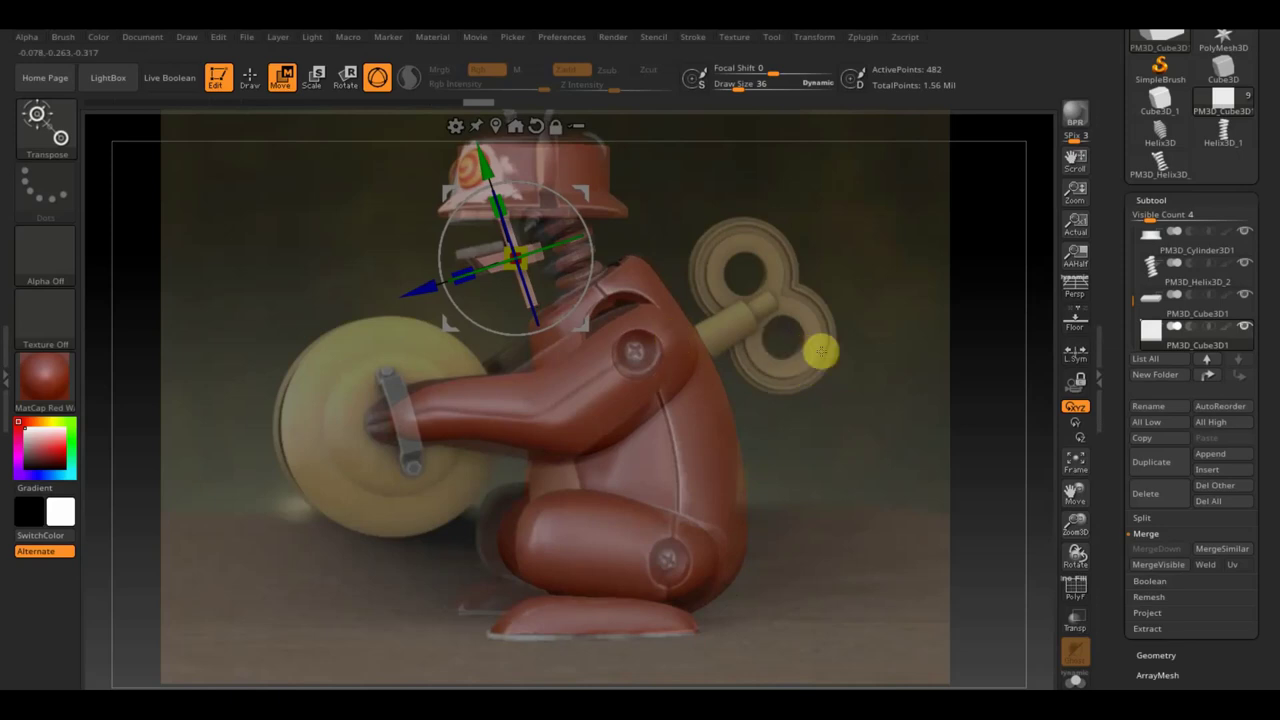
pyautogui.moveTo(397, 286); pyautogui.dragTo(411, 296)
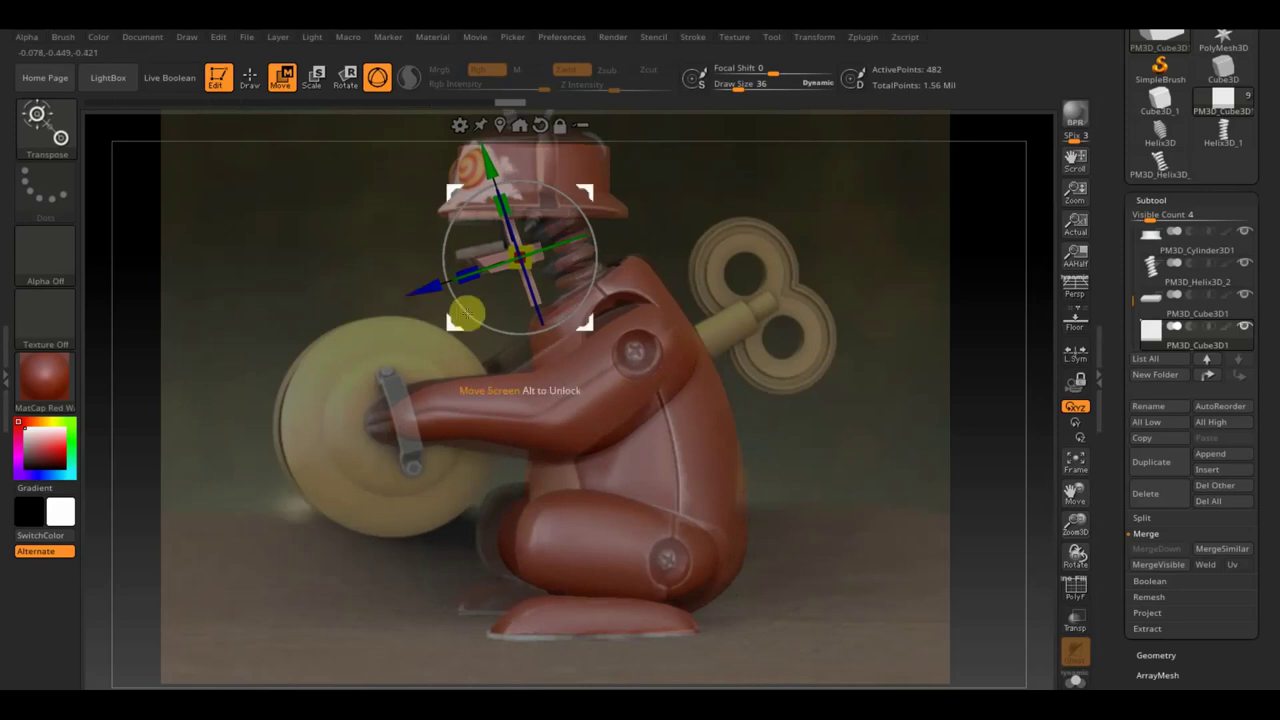
pyautogui.click(250, 77)
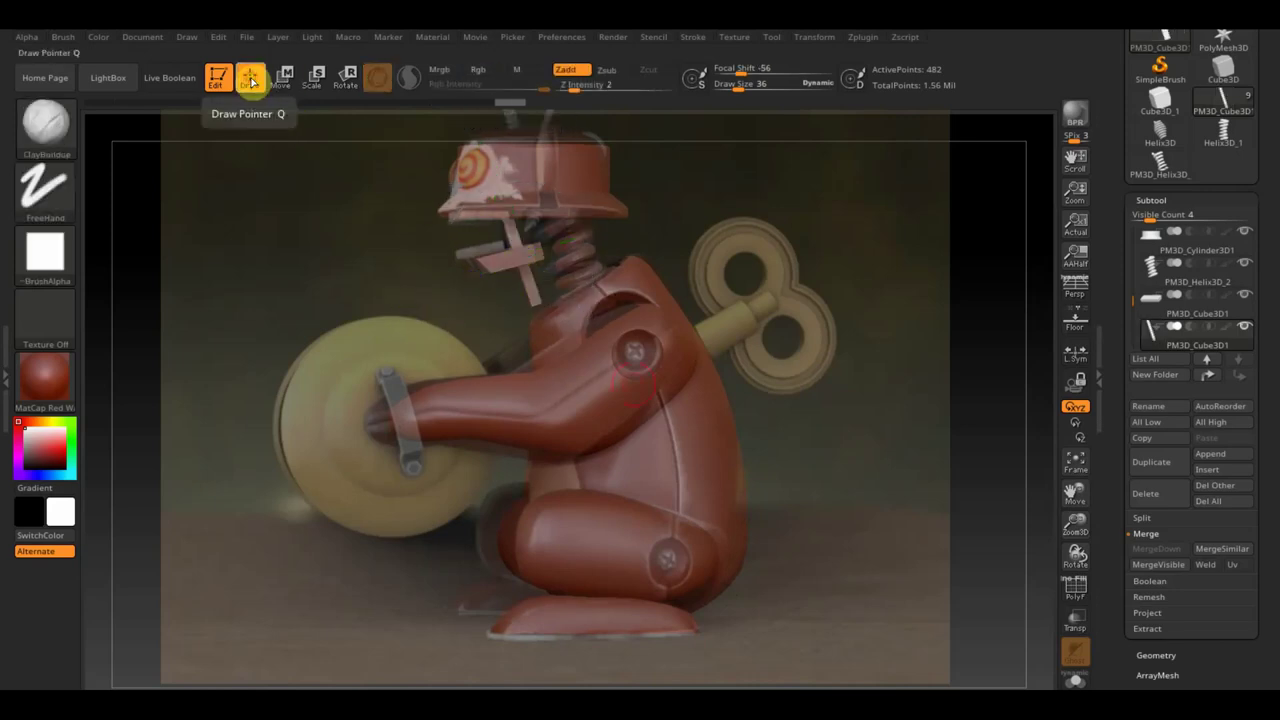
pyautogui.hotkey('ctrl', 'shift')
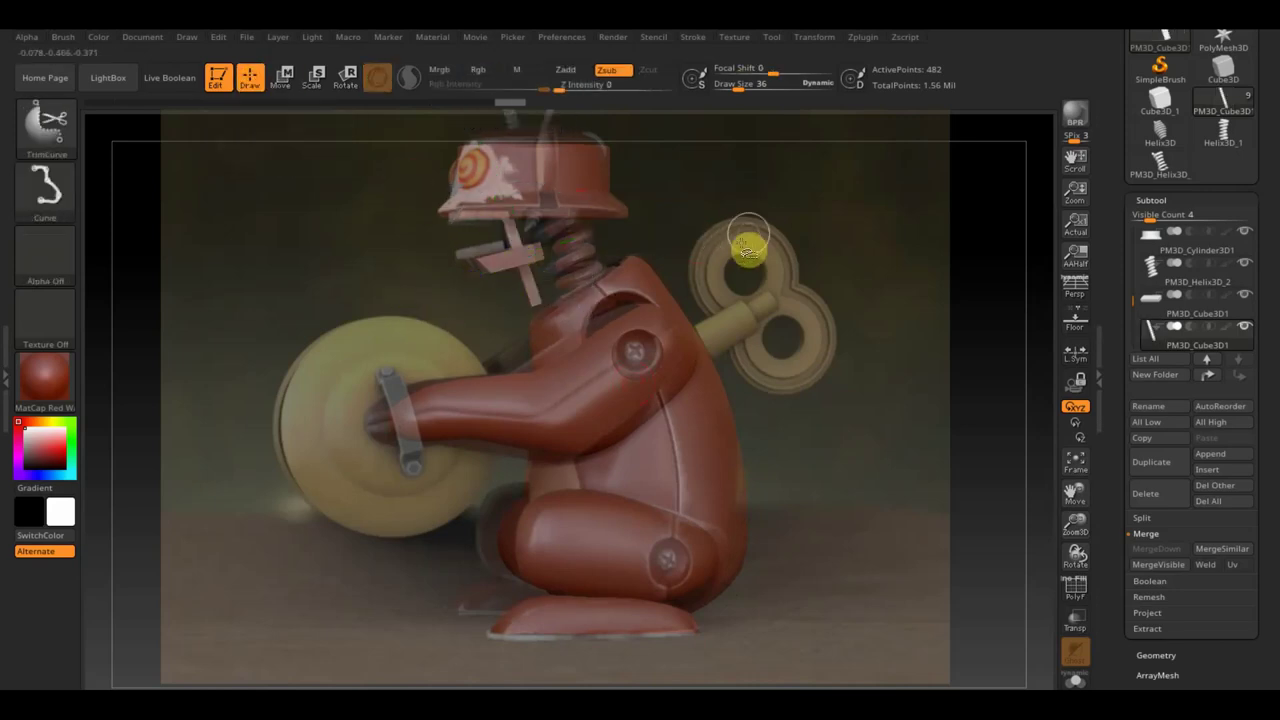
# Trim the excess plank with a slicing curve and make the jaw piece active
pyautogui.keyDown('ctrl'); pyautogui.keyDown('shift'); pyautogui.moveTo(708, 214); pyautogui.dragTo(412, 290); pyautogui.keyUp('shift'); pyautogui.keyUp('ctrl')
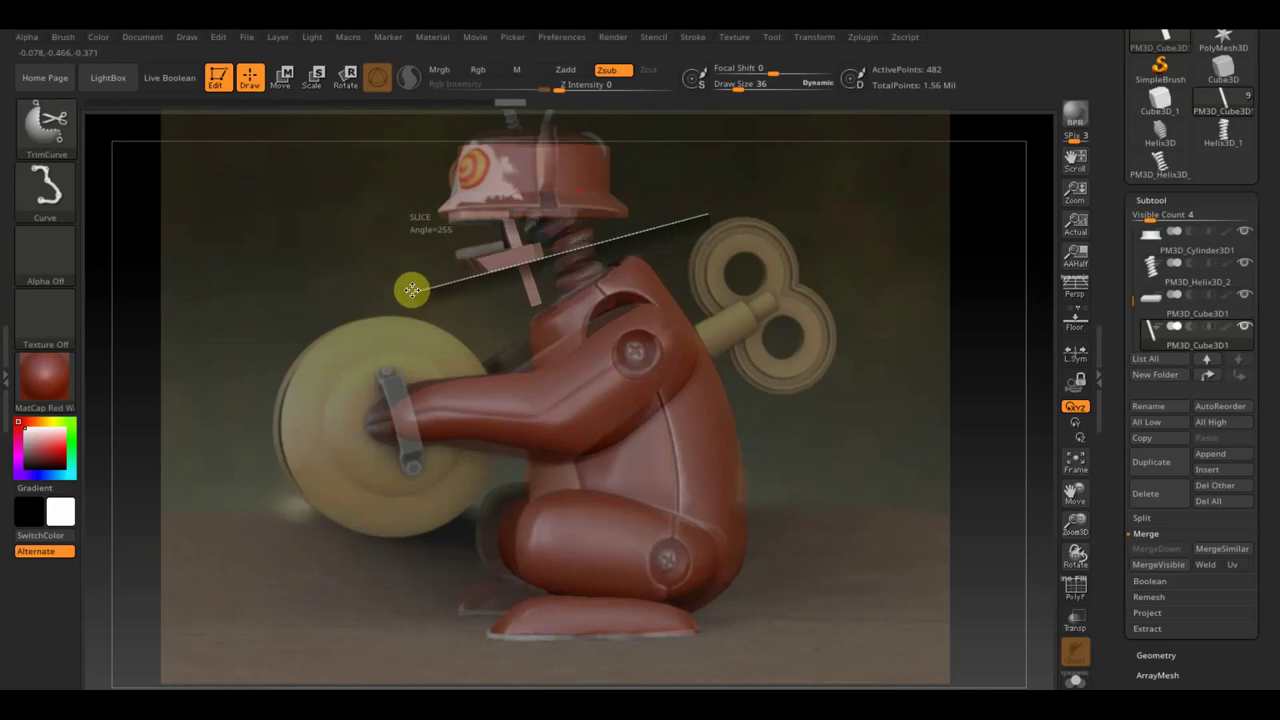
pyautogui.keyDown('ctrl'); pyautogui.keyDown('shift'); pyautogui.moveTo(412, 290); pyautogui.dragTo(408, 288); pyautogui.keyUp('shift'); pyautogui.keyUp('ctrl')
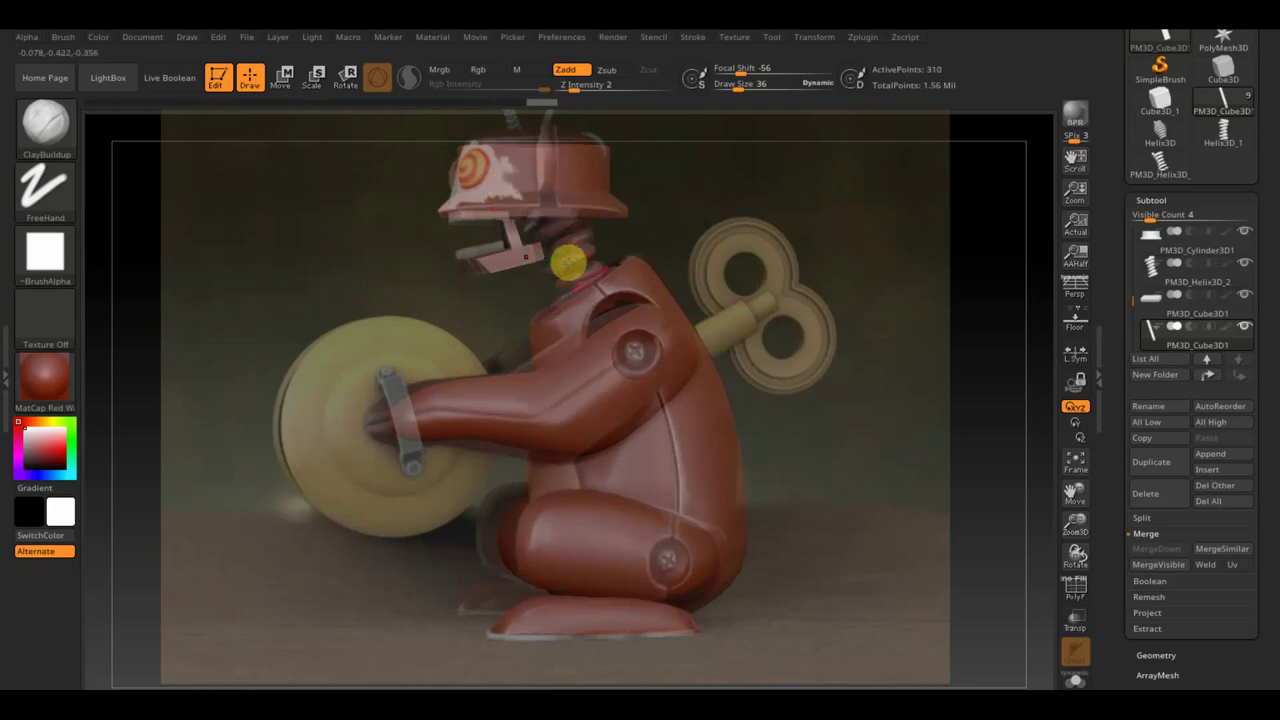
pyautogui.keyDown('alt'); pyautogui.click(511, 265); pyautogui.keyUp('alt')
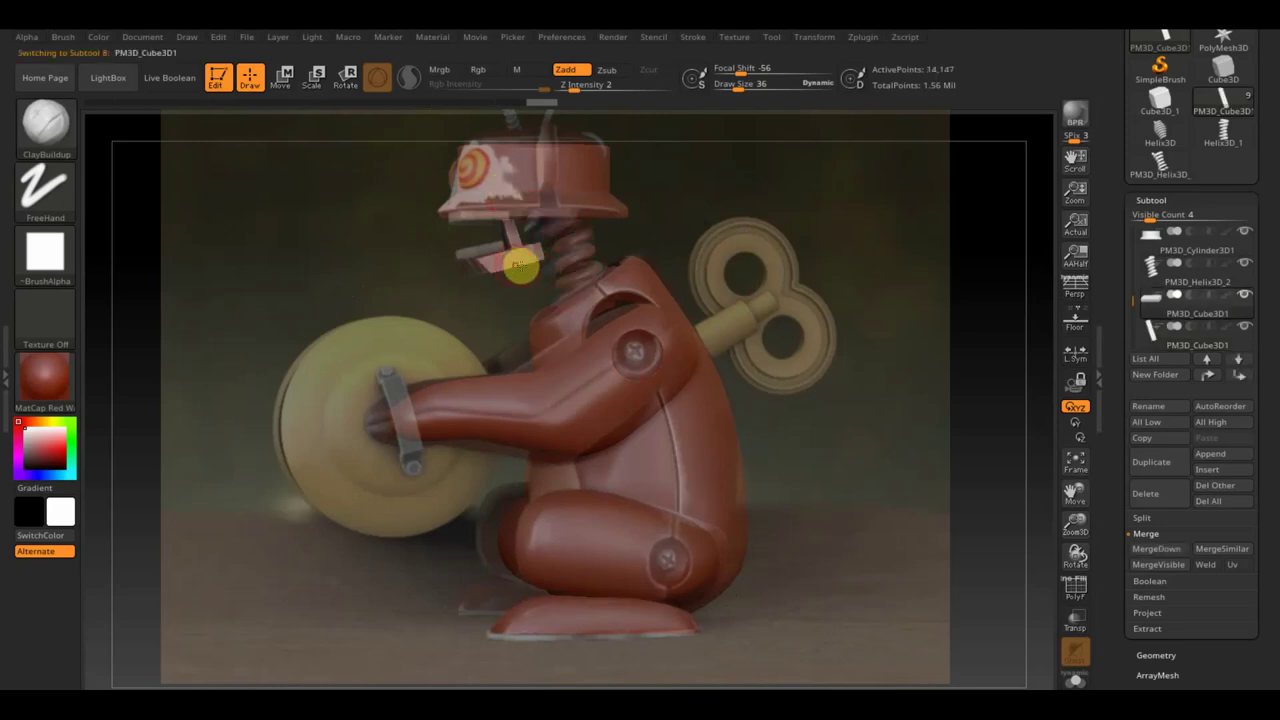
# Nudge the jaw piece down and into place just below the hat brim
pyautogui.click(284, 82)
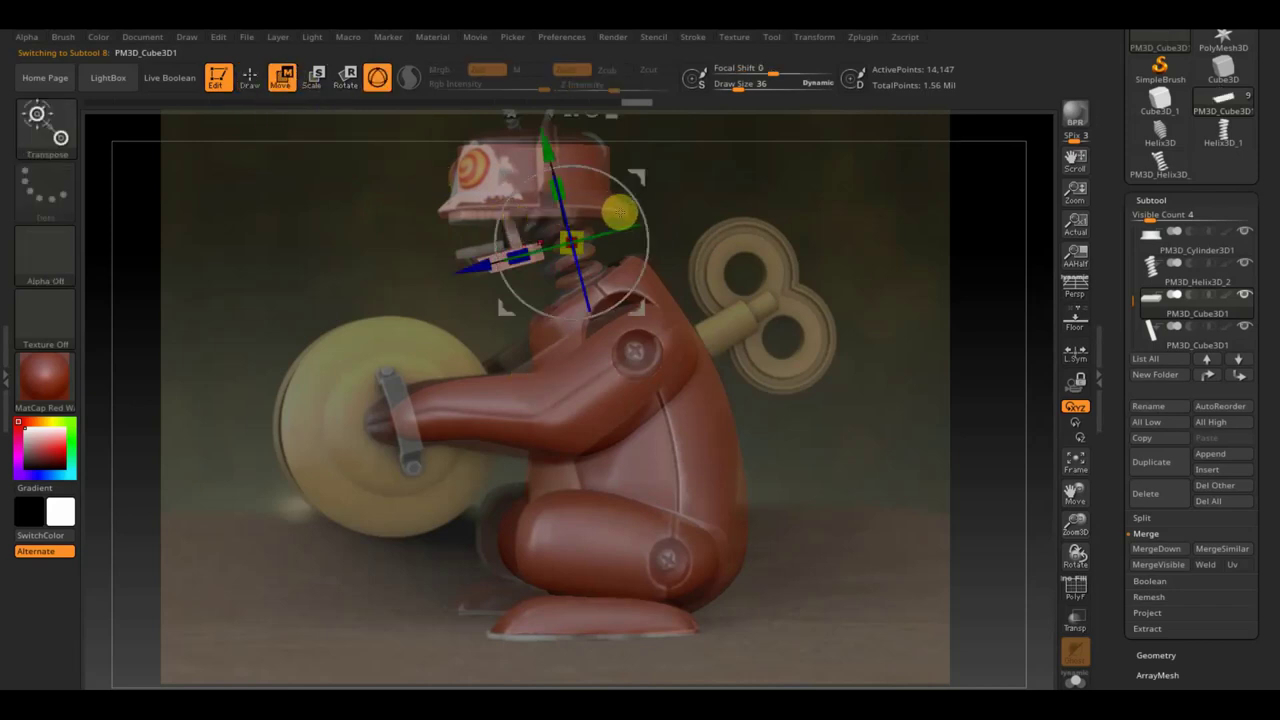
pyautogui.moveTo(470, 266); pyautogui.dragTo(463, 272)
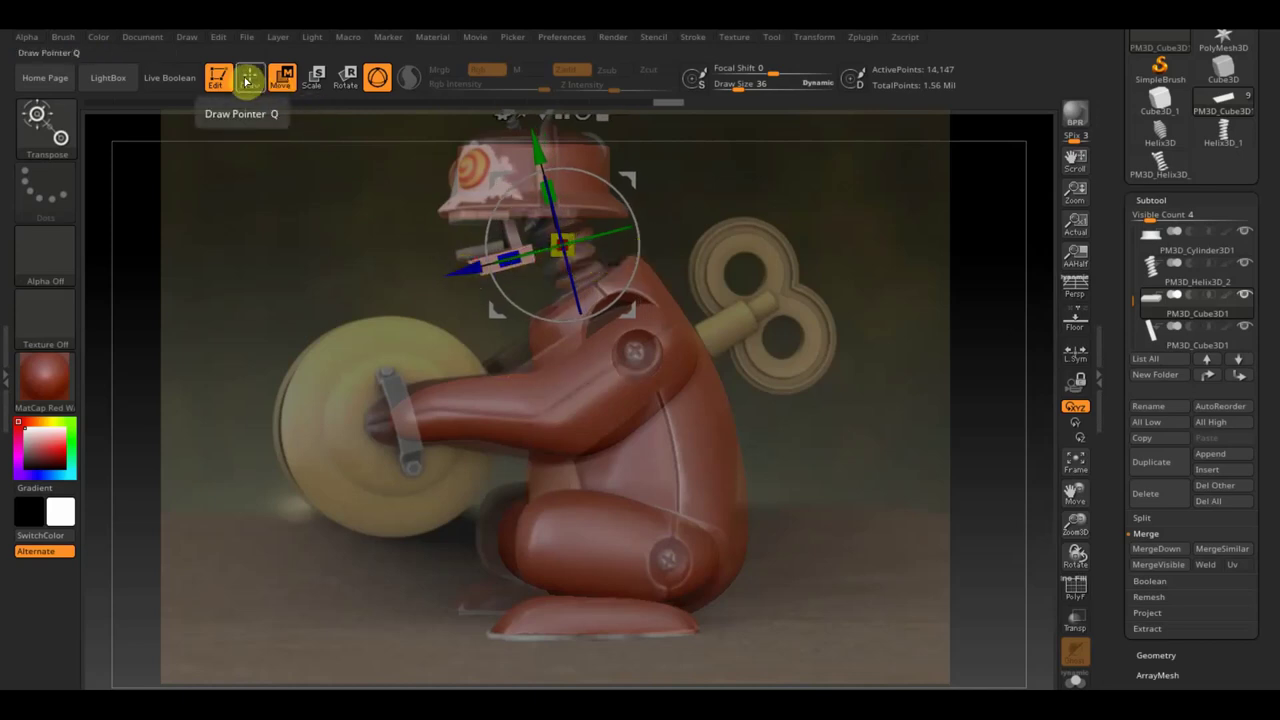
pyautogui.moveTo(533, 149); pyautogui.dragTo(524, 155)
pyautogui.moveTo(434, 280); pyautogui.dragTo(453, 268)
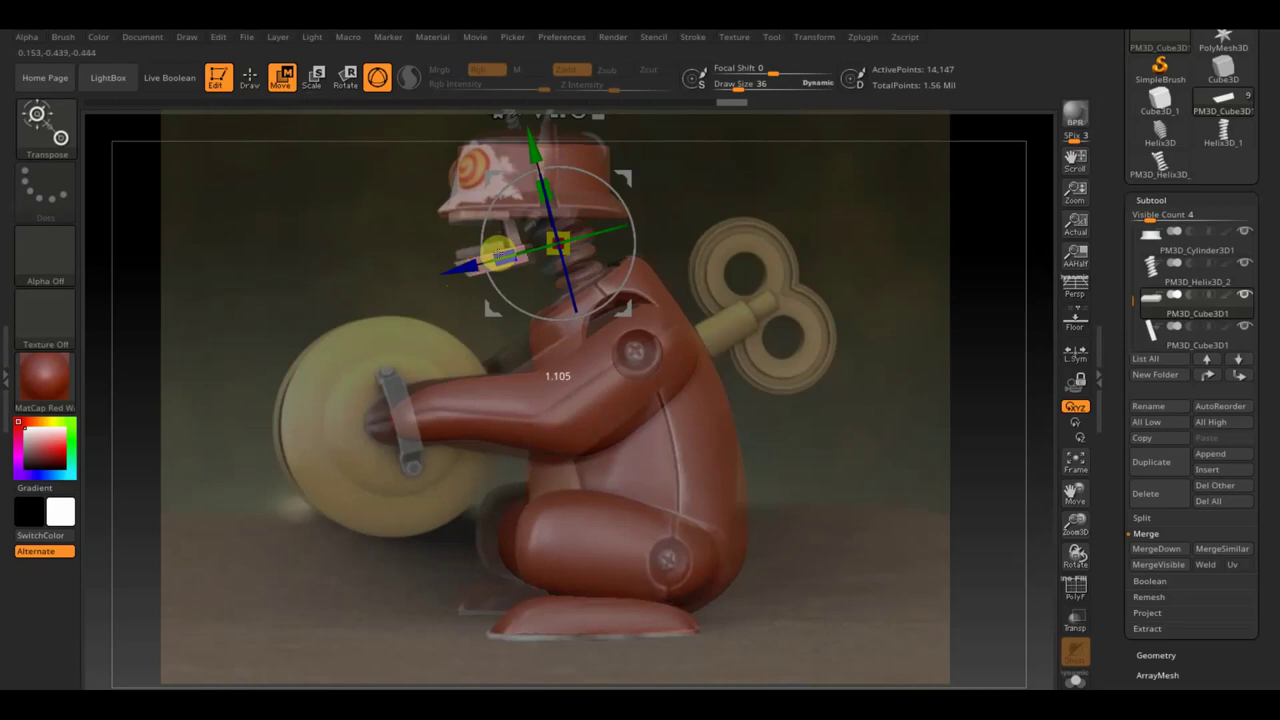
pyautogui.moveTo(557, 242); pyautogui.dragTo(563, 242)
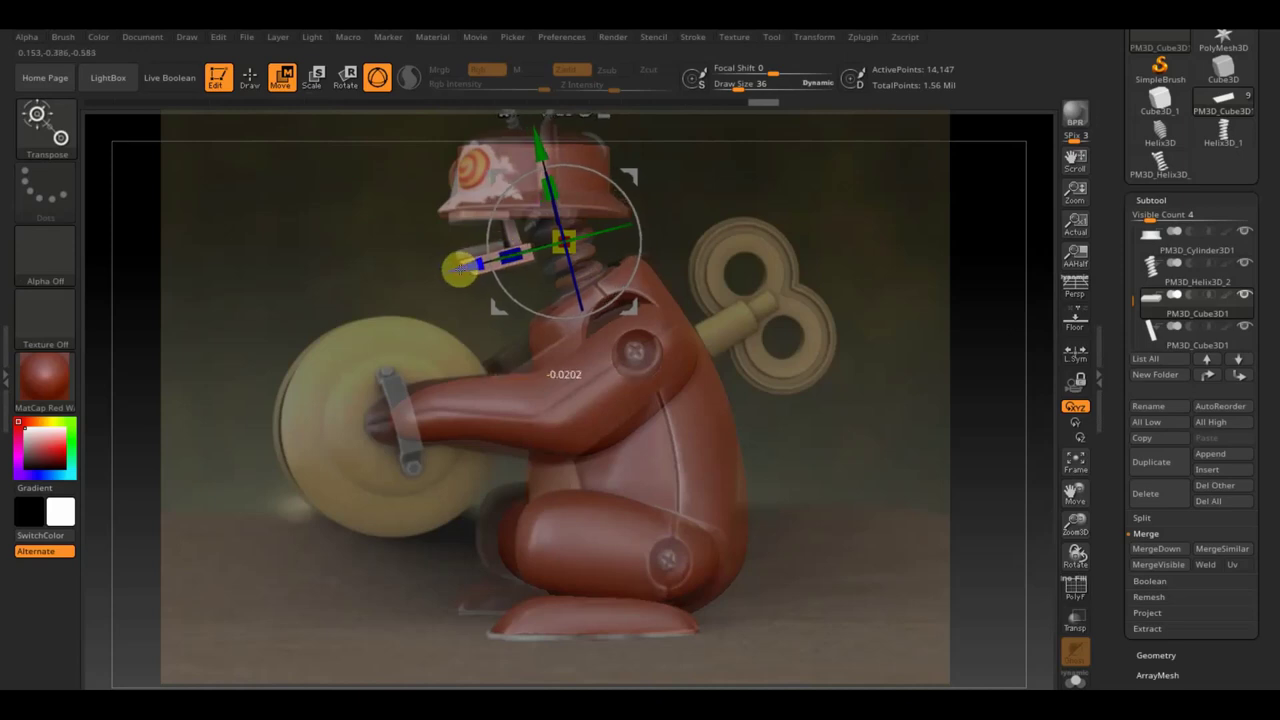
pyautogui.click(256, 86)
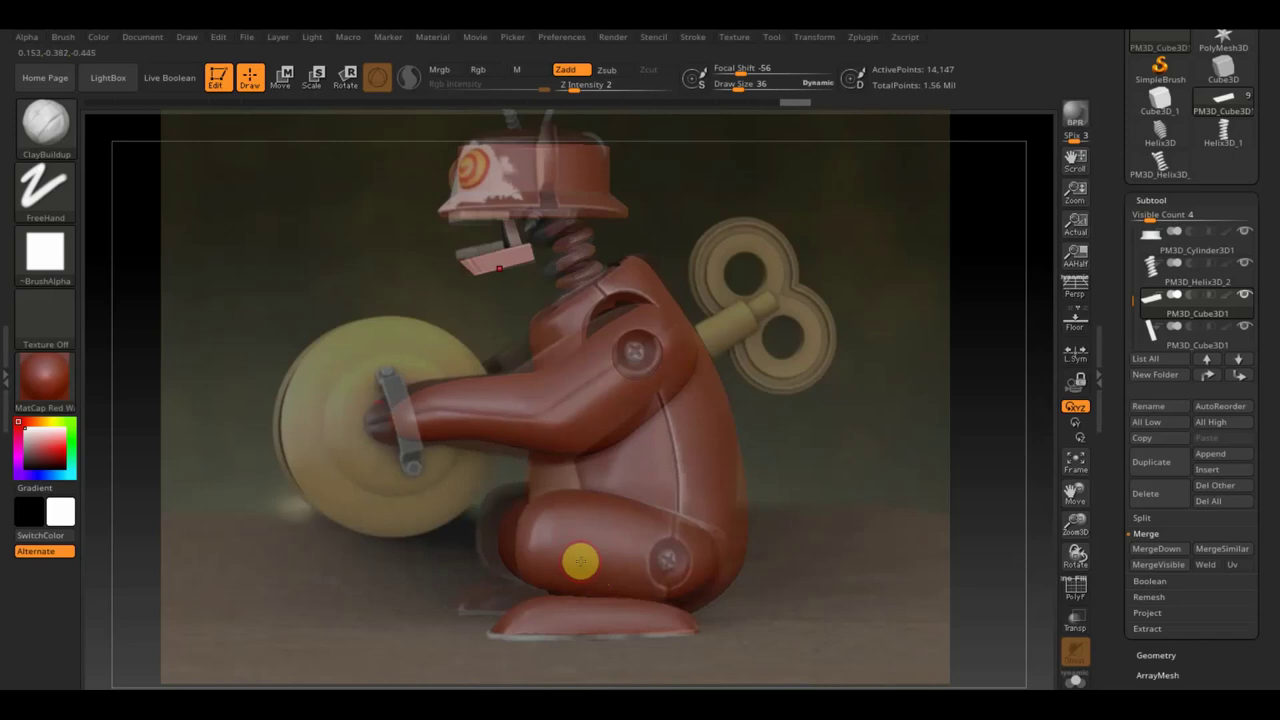
pyautogui.keyDown('alt'); pyautogui.click(578, 561); pyautogui.keyUp('alt')
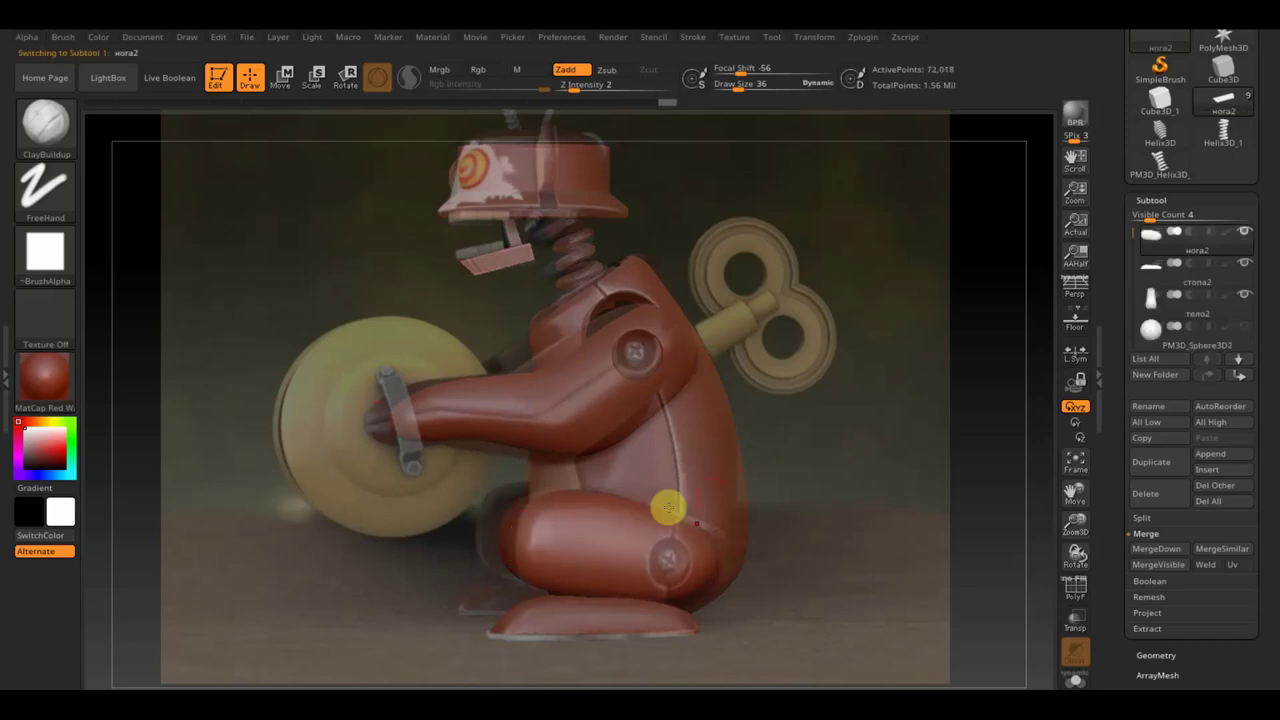
# Apply Mirror And Weld to the jaw plank in front view, giving 620 points
pyautogui.hotkey('shift', 'z')
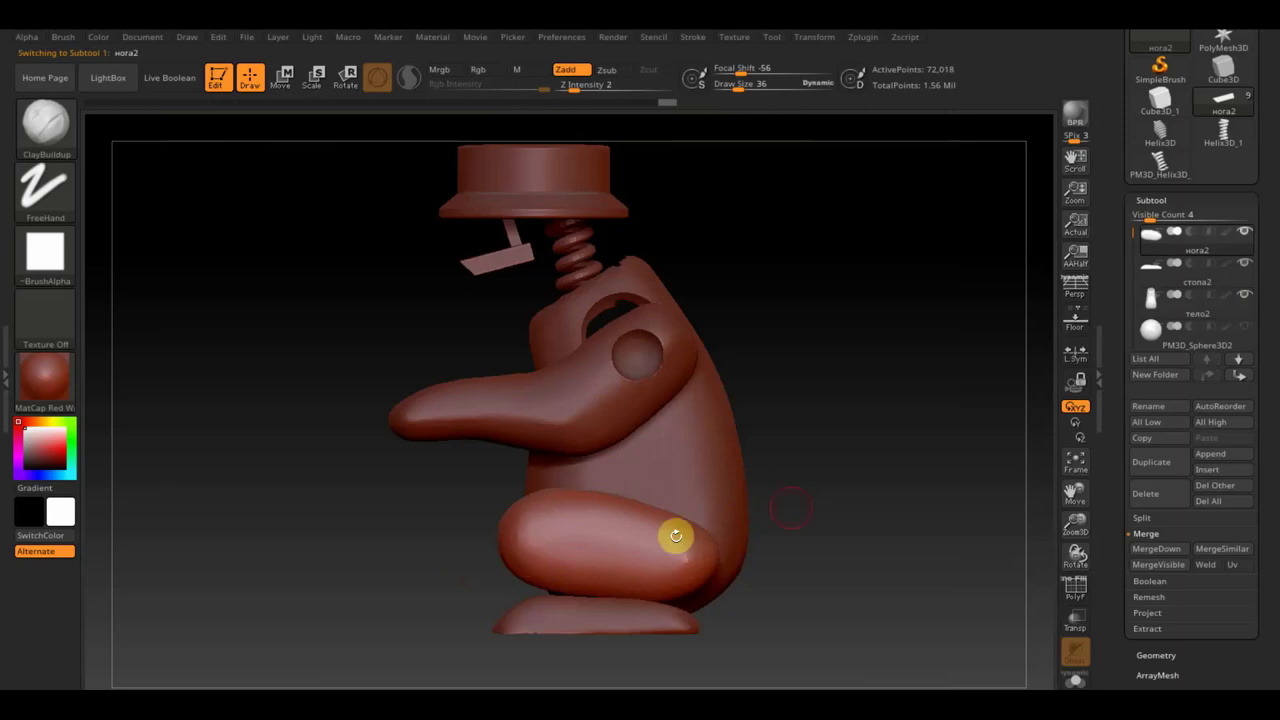
pyautogui.keyDown('shift'); pyautogui.moveTo(790, 508); pyautogui.dragTo(882, 502); pyautogui.keyUp('shift')
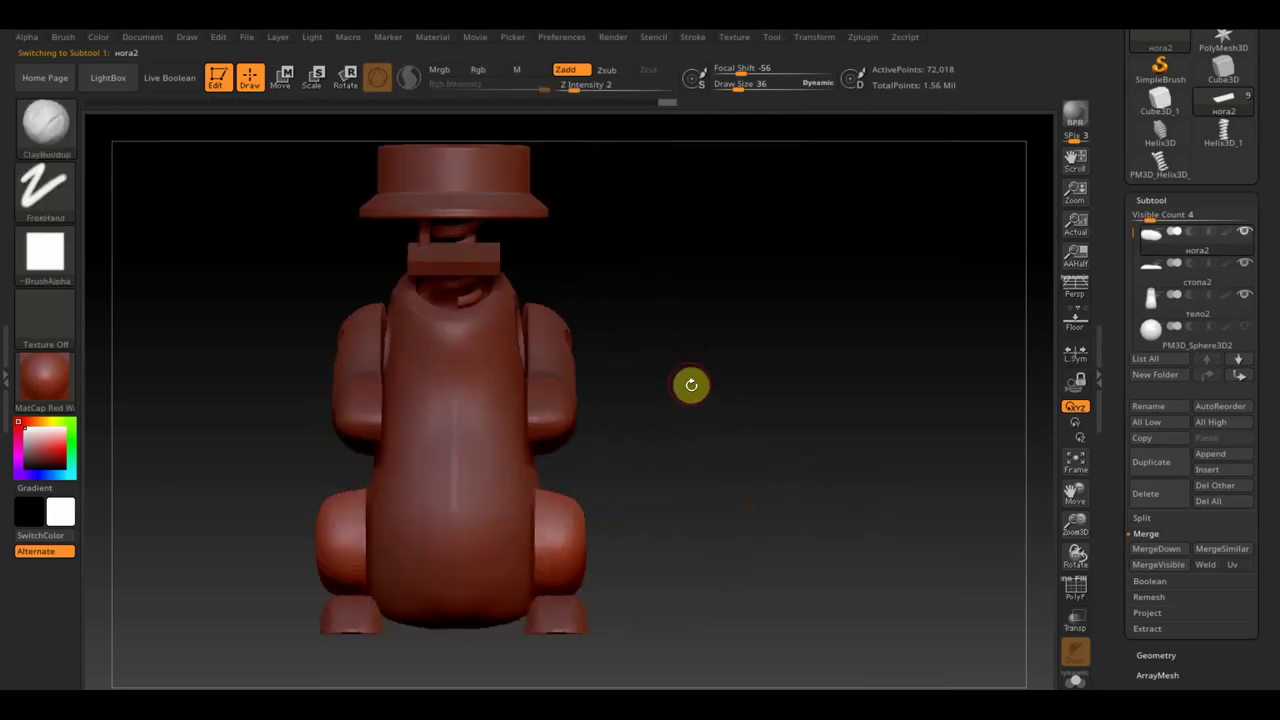
pyautogui.keyDown('alt'); pyautogui.click(427, 236); pyautogui.keyUp('alt')
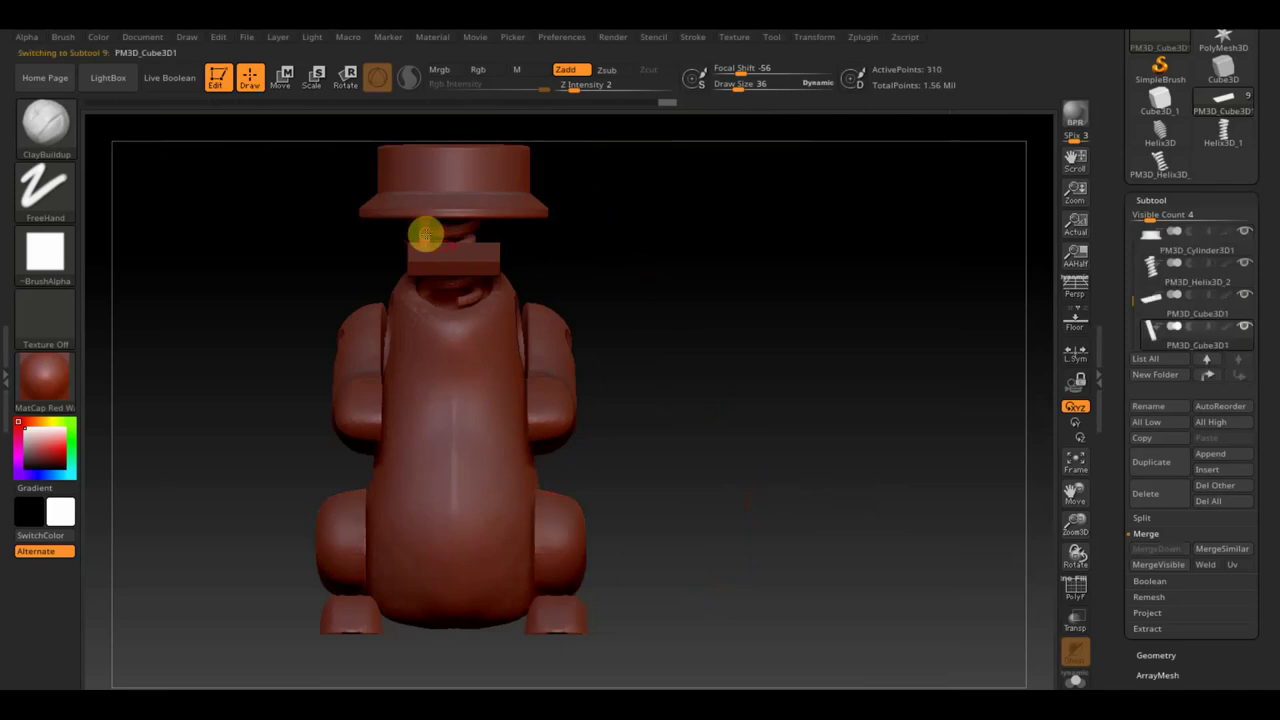
pyautogui.click(1158, 655)
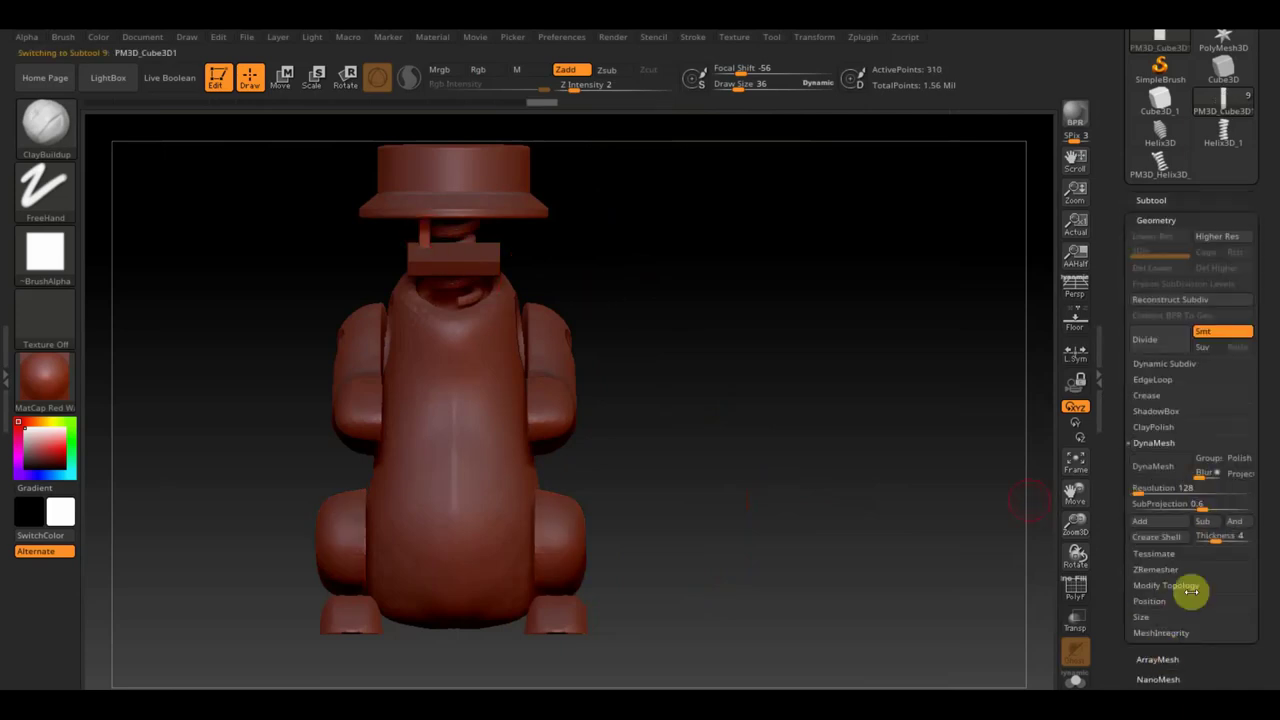
pyautogui.click(1165, 586)
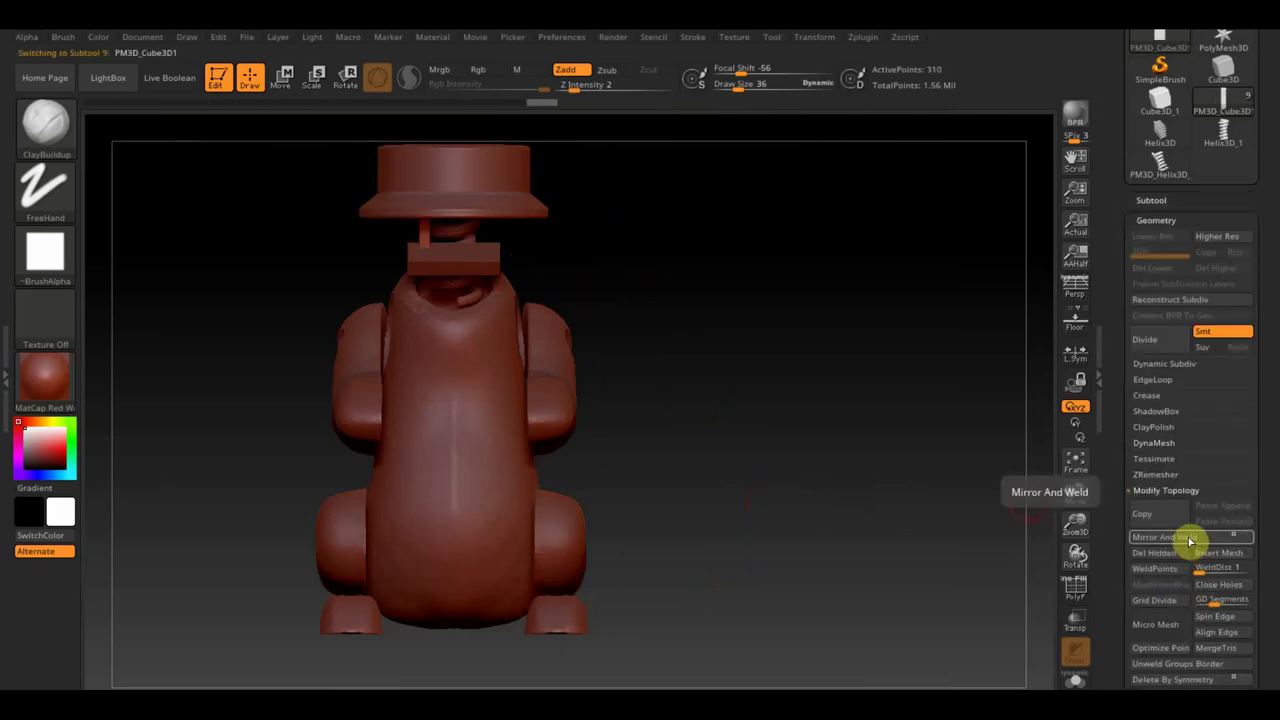
pyautogui.click(1189, 540)
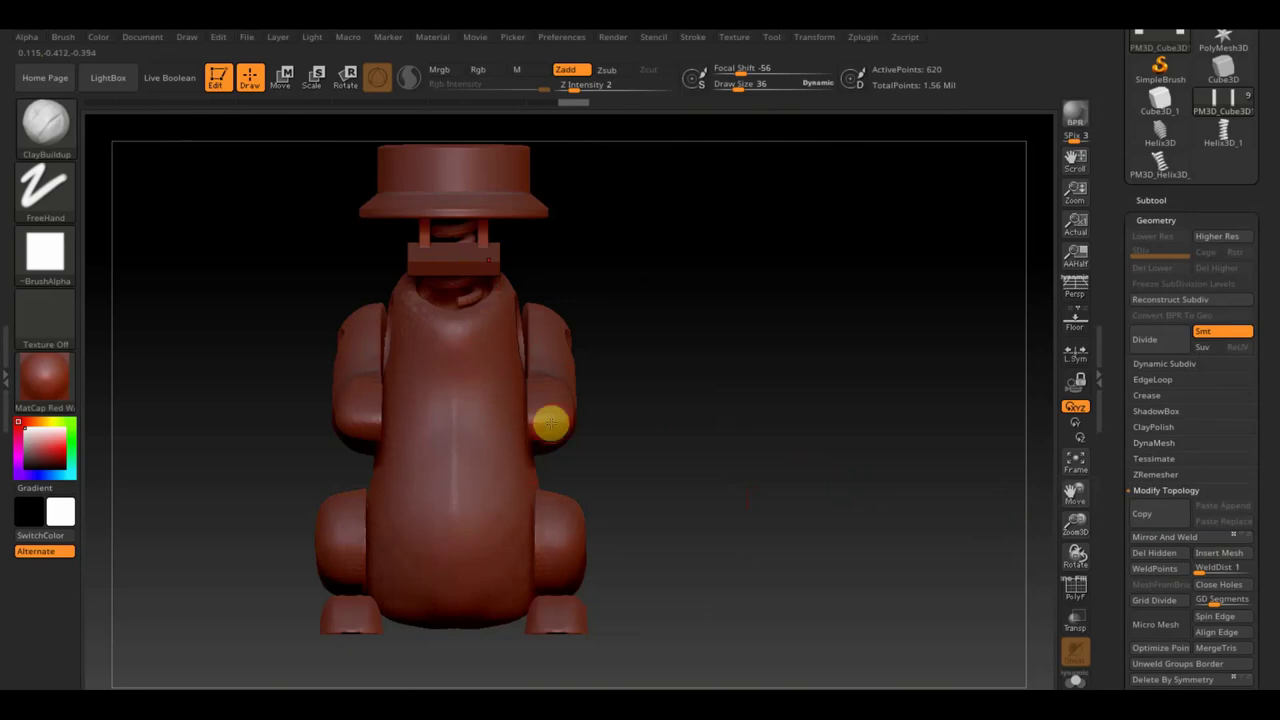
pyautogui.click(1151, 198)
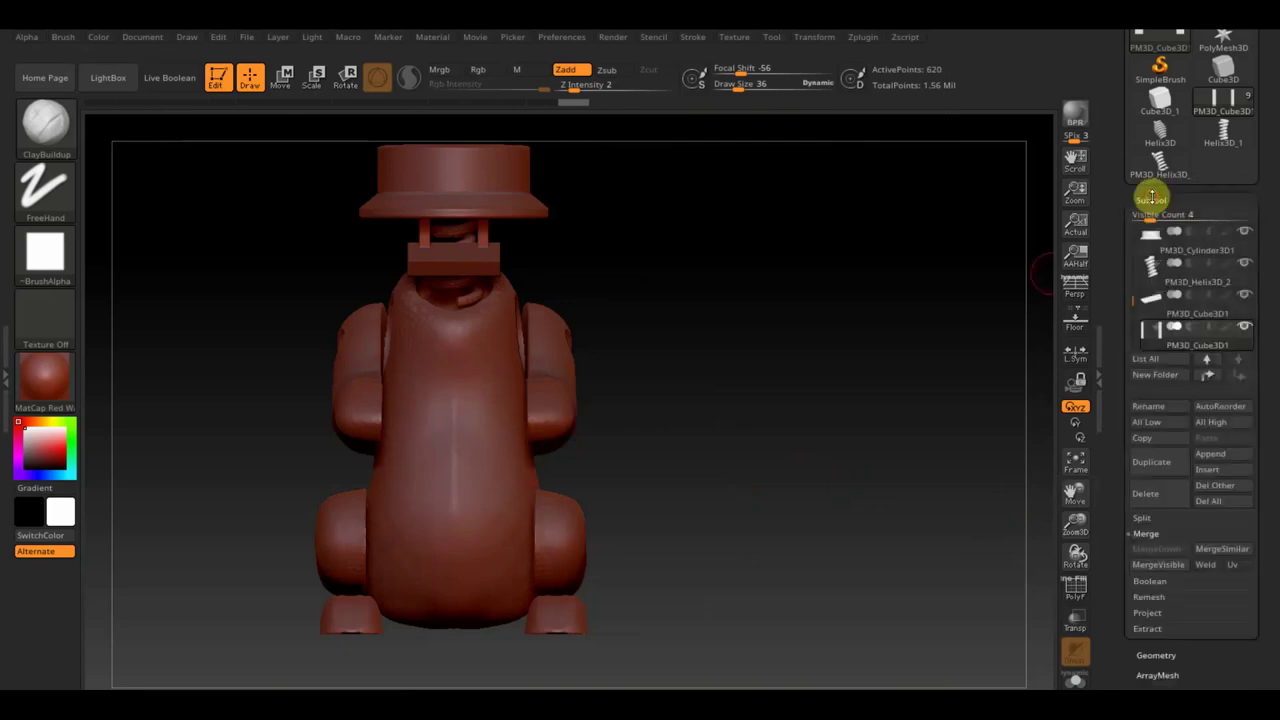
# Append a Sphere3D, scale it down and place it at the hands over the reference cymbal
pyautogui.click(1222, 455)
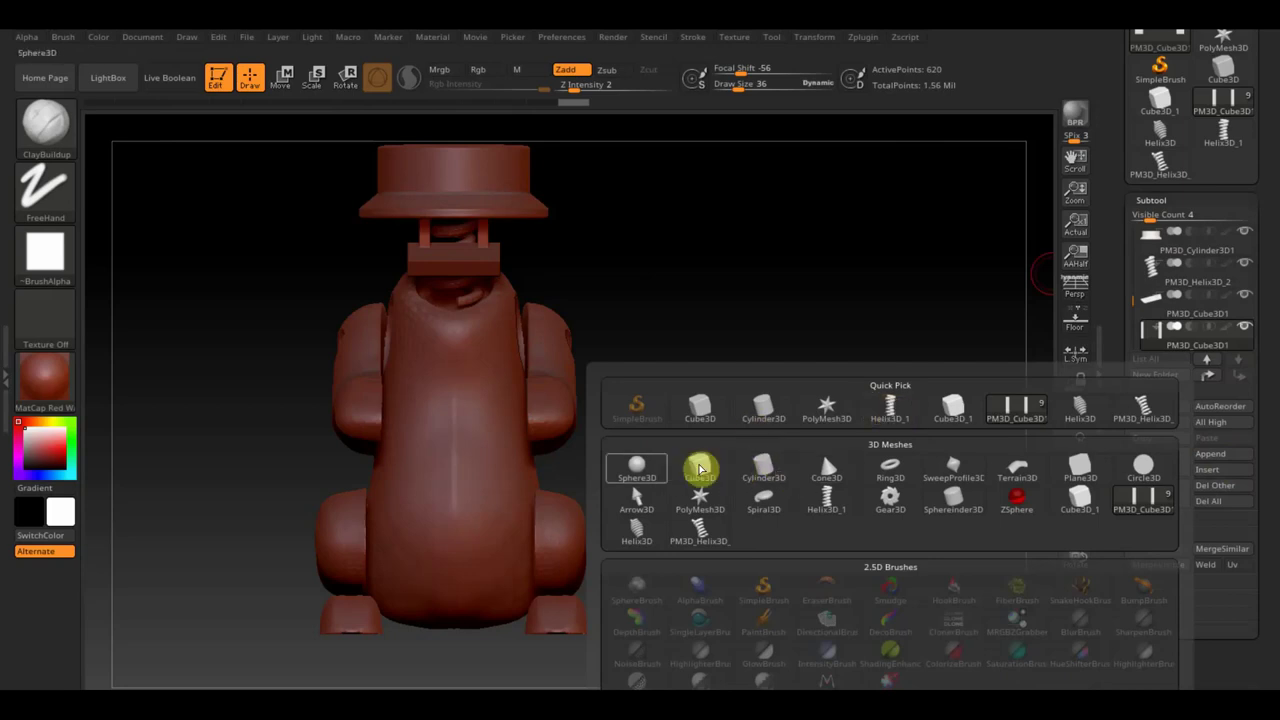
pyautogui.click(630, 466)
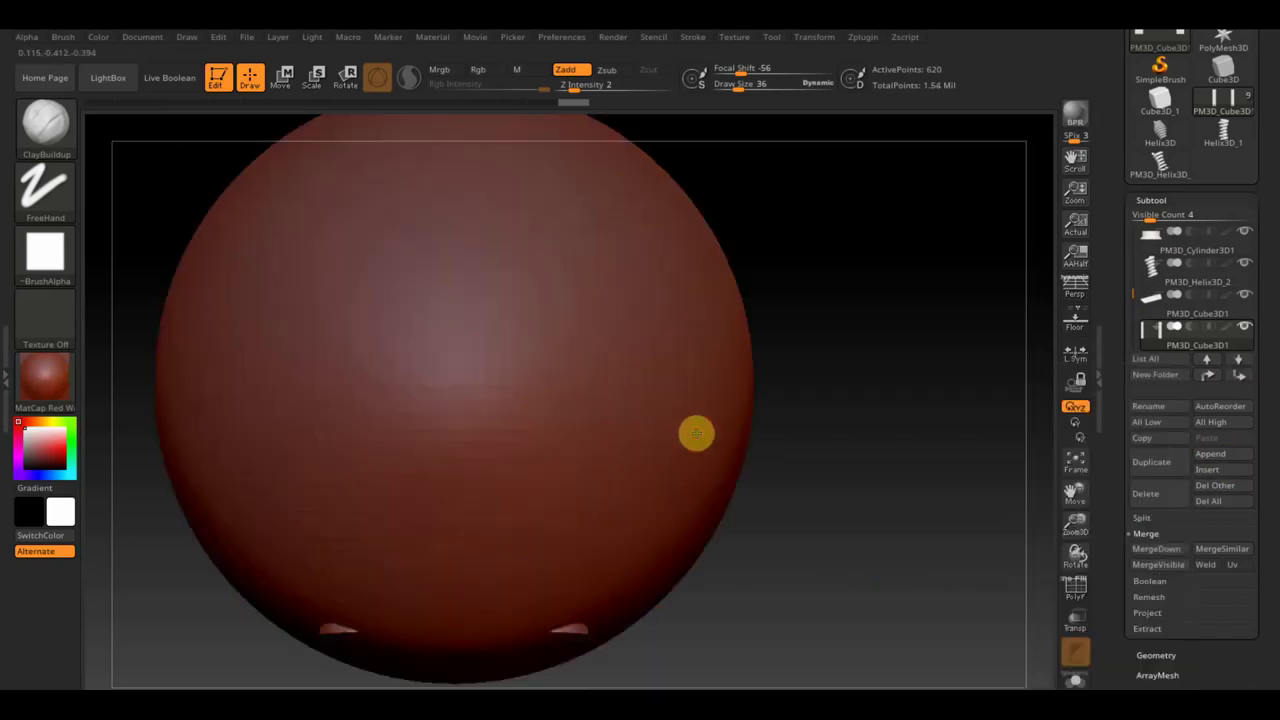
pyautogui.click(282, 78)
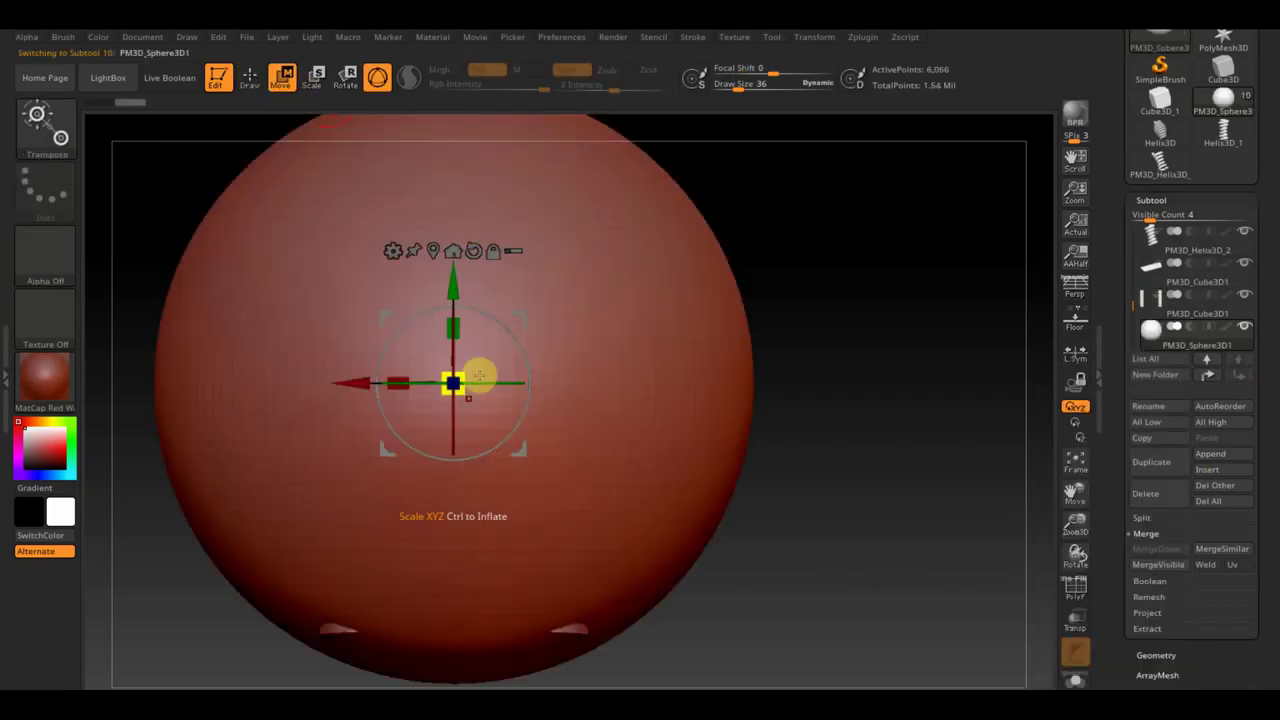
pyautogui.moveTo(455, 395); pyautogui.dragTo(320, 233)
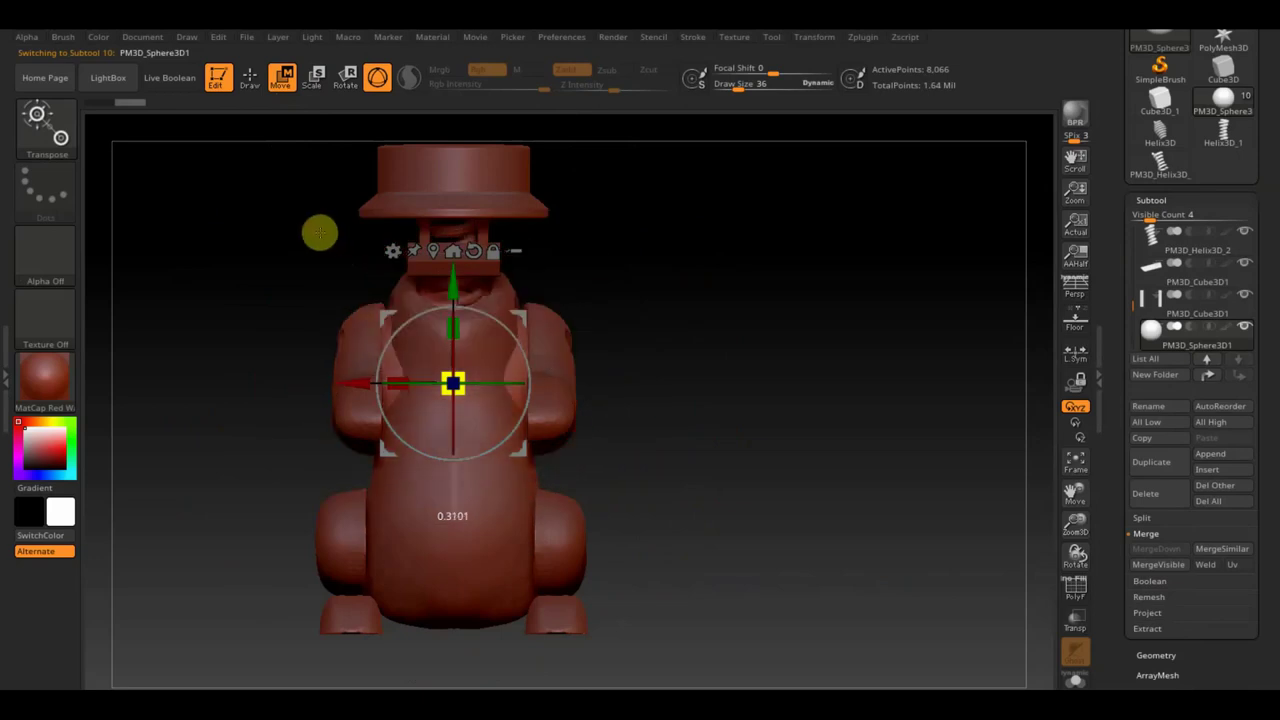
pyautogui.moveTo(713, 359); pyautogui.dragTo(789, 377)
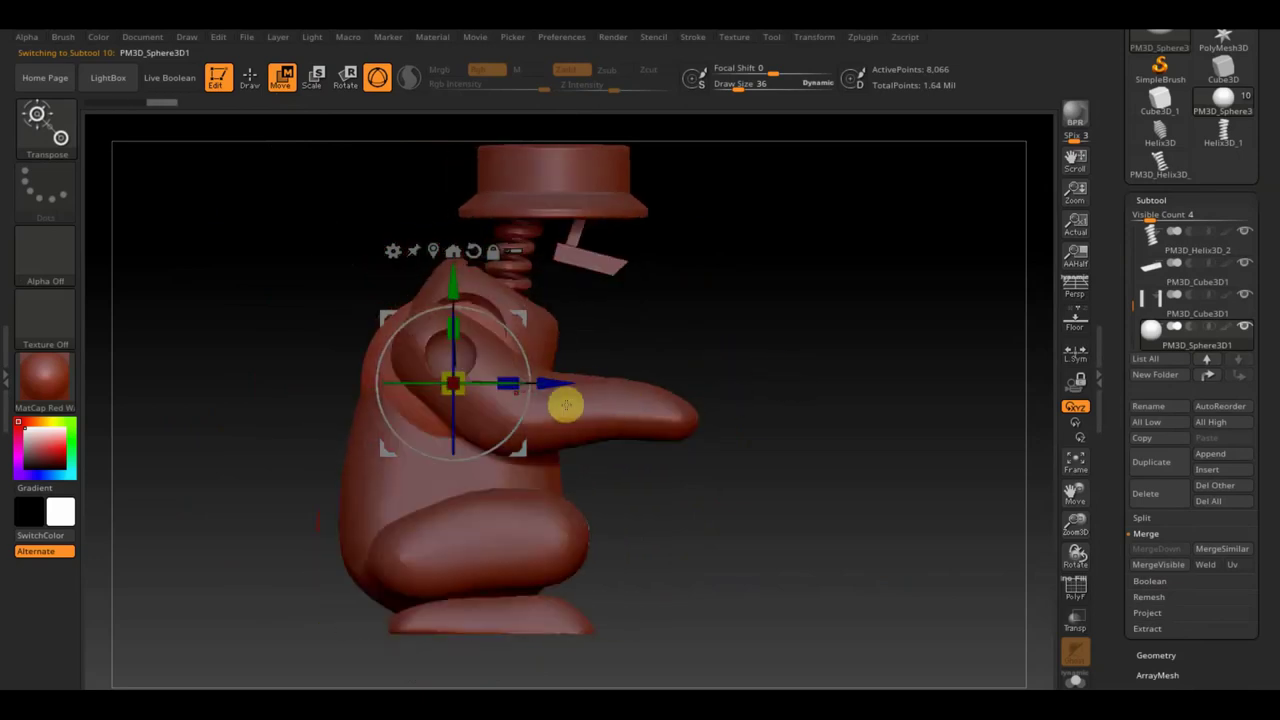
pyautogui.moveTo(554, 383); pyautogui.dragTo(757, 437)
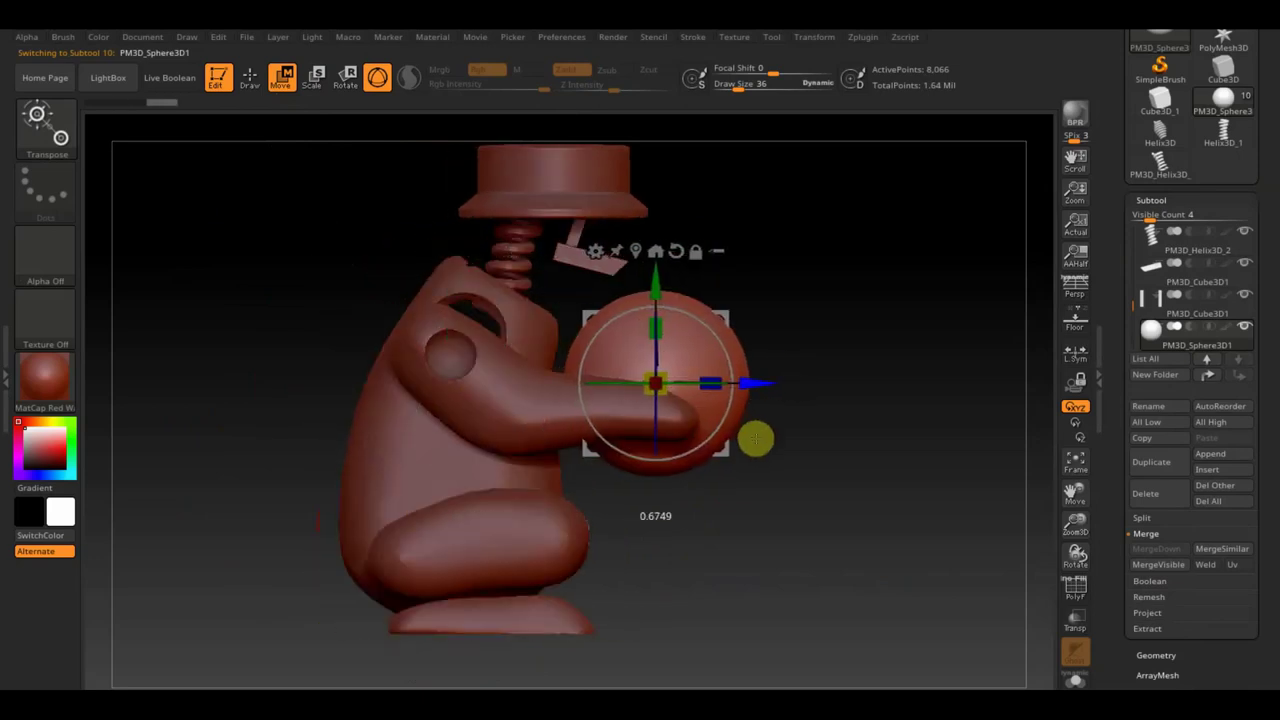
pyautogui.moveTo(656, 278); pyautogui.dragTo(668, 300)
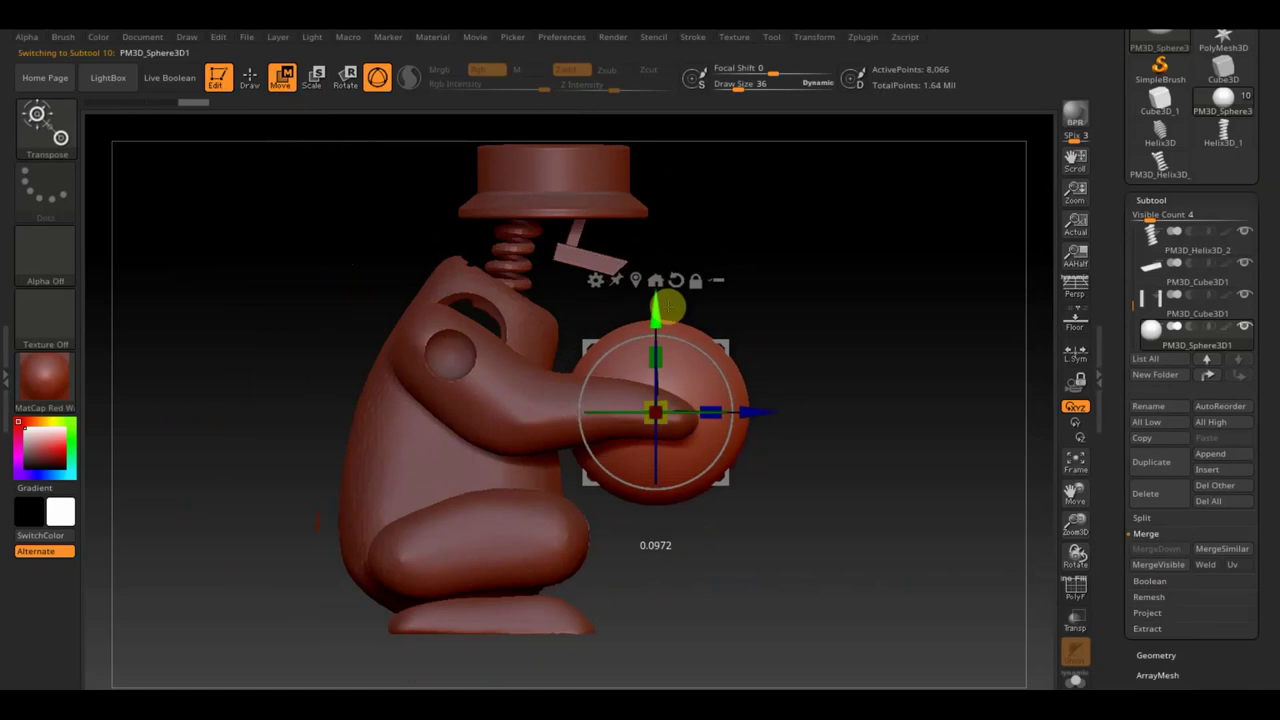
pyautogui.moveTo(869, 314)
pyautogui.mouseDown()
pyautogui.moveTo(812, 332)
pyautogui.moveTo(877, 374)
pyautogui.mouseUp()
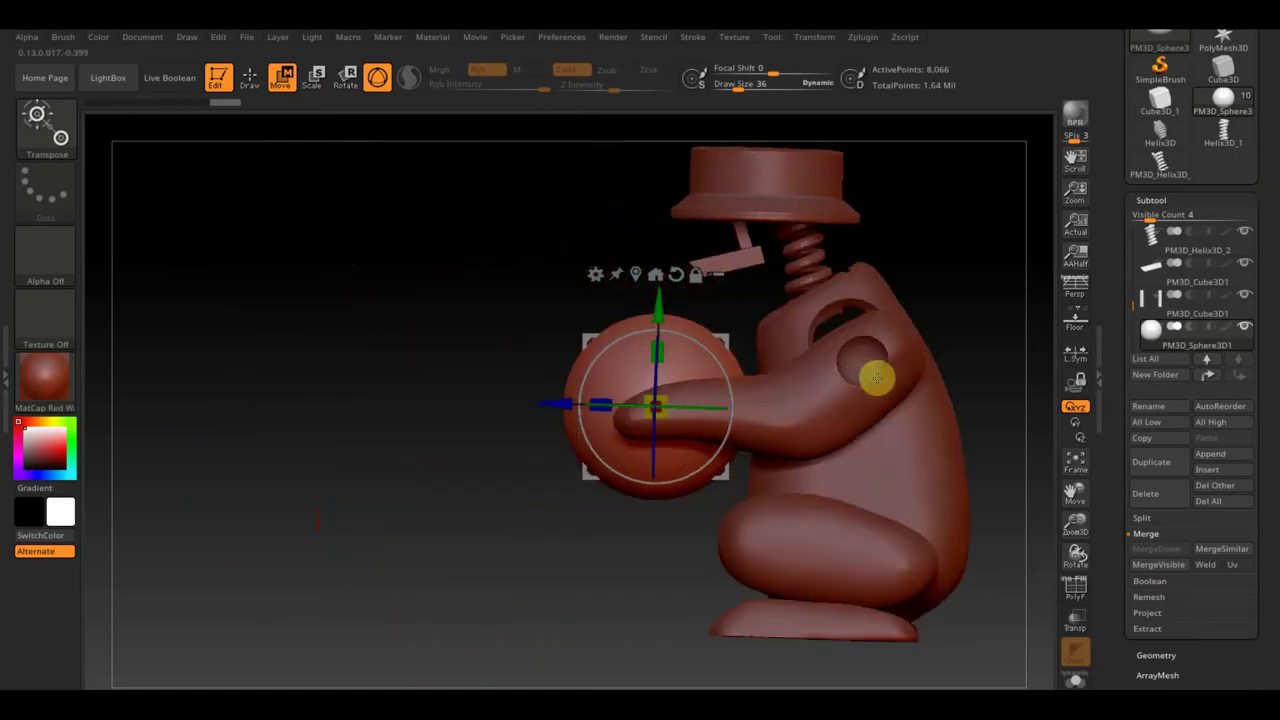
pyautogui.keyDown('alt'); pyautogui.moveTo(990, 308); pyautogui.dragTo(787, 325); pyautogui.keyUp('alt')
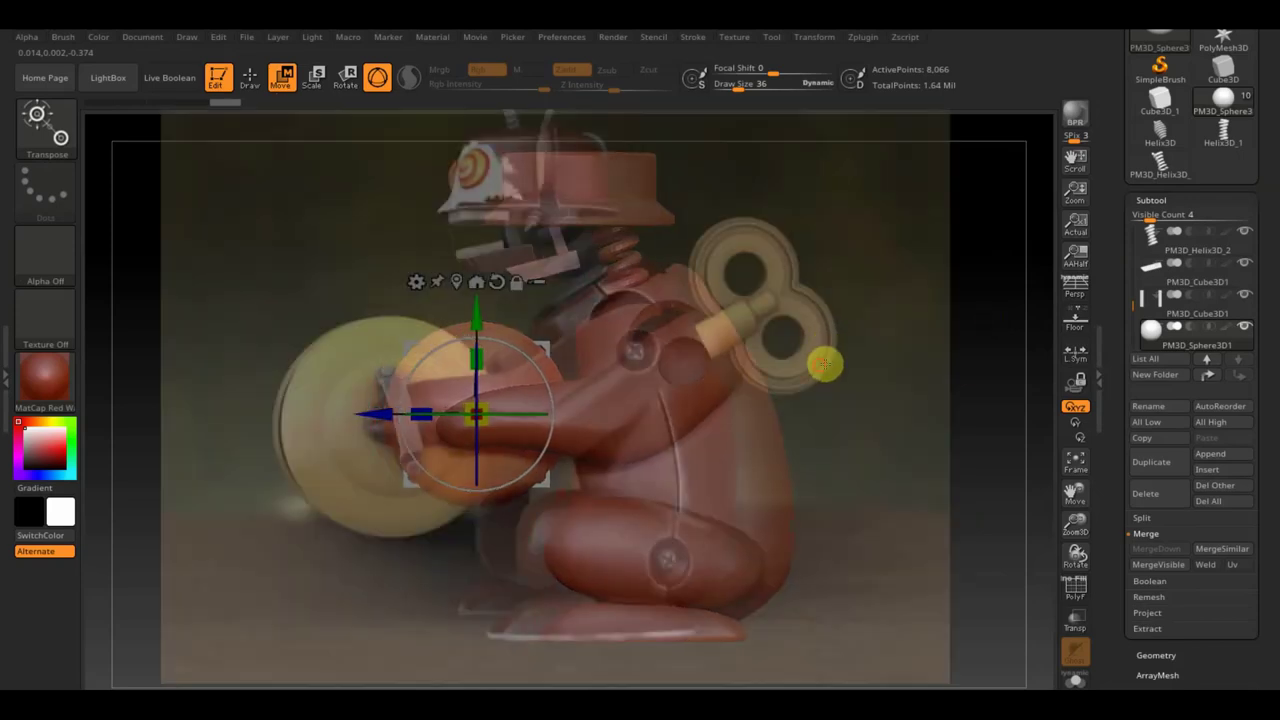
pyautogui.moveTo(823, 363)
pyautogui.keyDown('alt'); pyautogui.mouseDown()
pyautogui.moveTo(866, 366)
pyautogui.moveTo(793, 367)
pyautogui.mouseUp(); pyautogui.keyUp('alt')
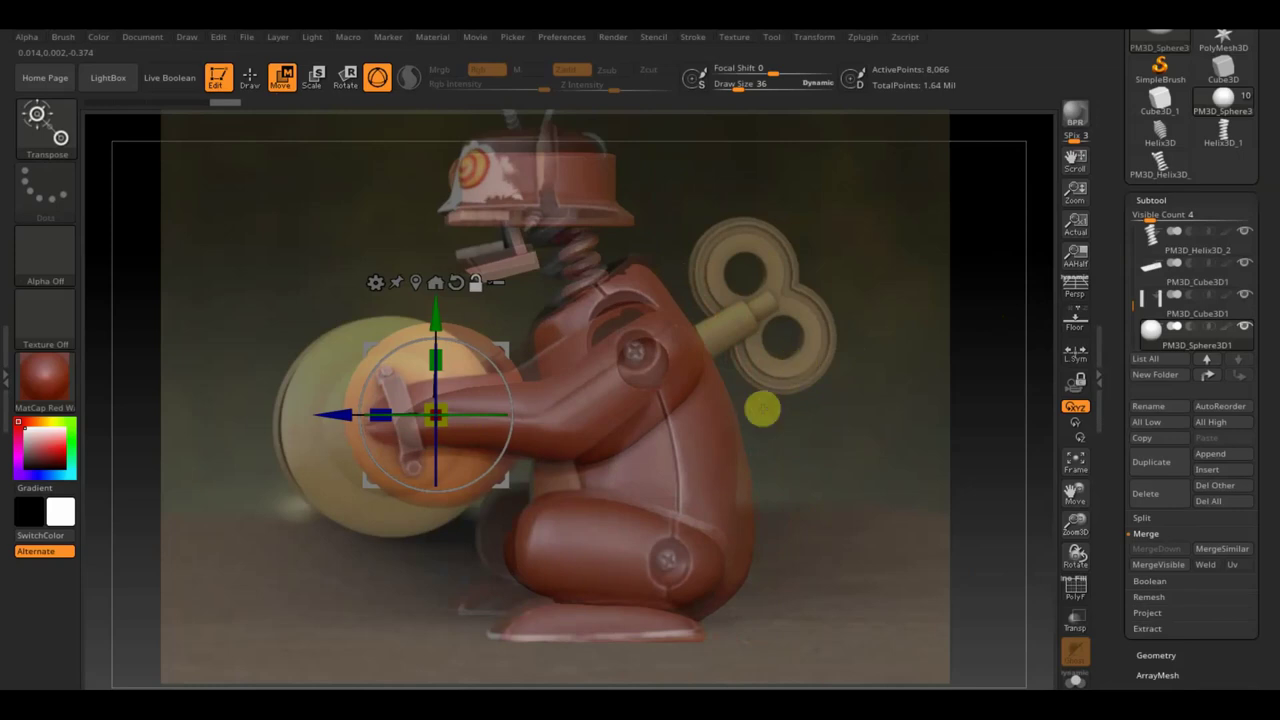
# Select the нога2 leg subtool and choose the Move Topological brush
pyautogui.press('y')
pyautogui.press('y')
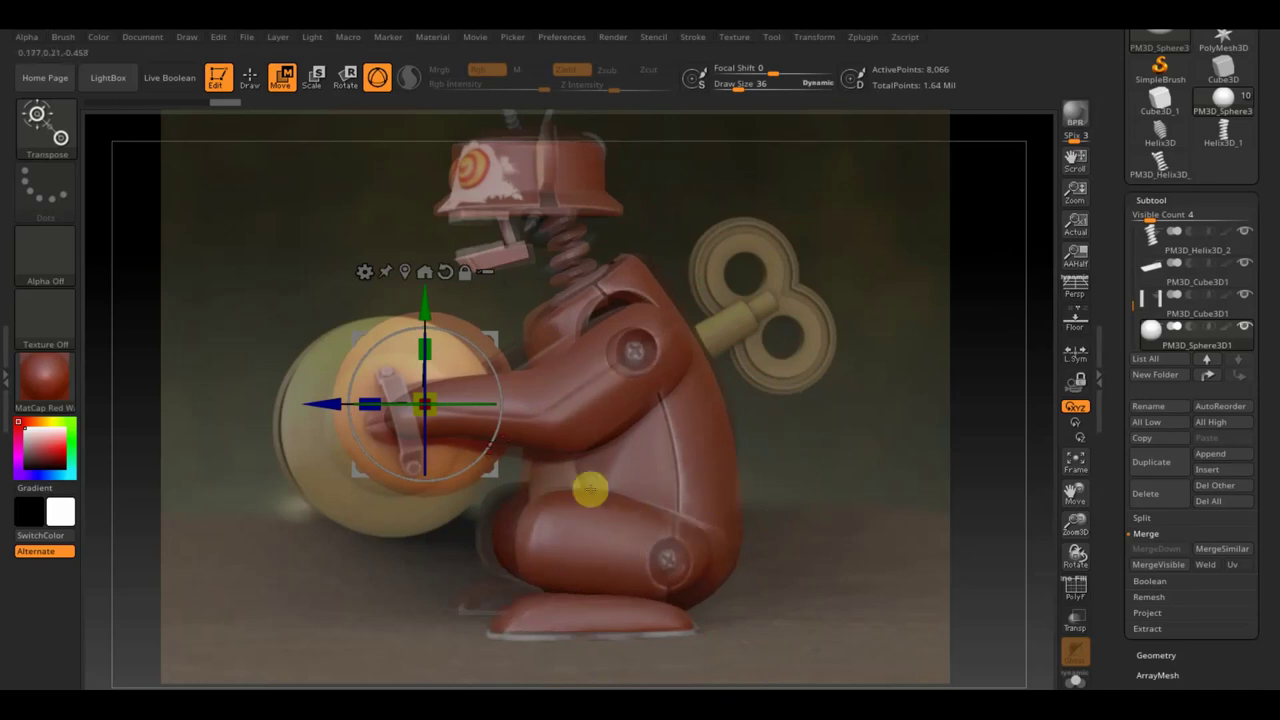
pyautogui.keyDown('alt'); pyautogui.click(586, 531); pyautogui.keyUp('alt')
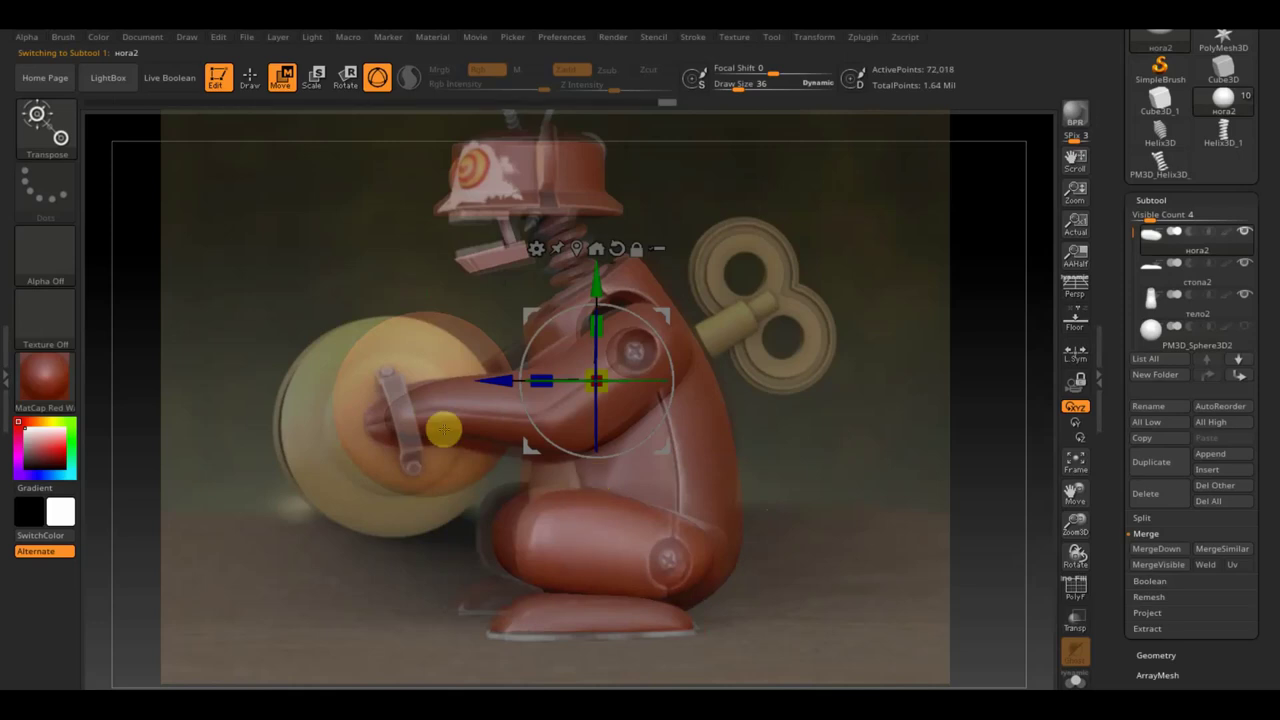
pyautogui.click(250, 77)
pyautogui.click(50, 128)
pyautogui.click(384, 145)
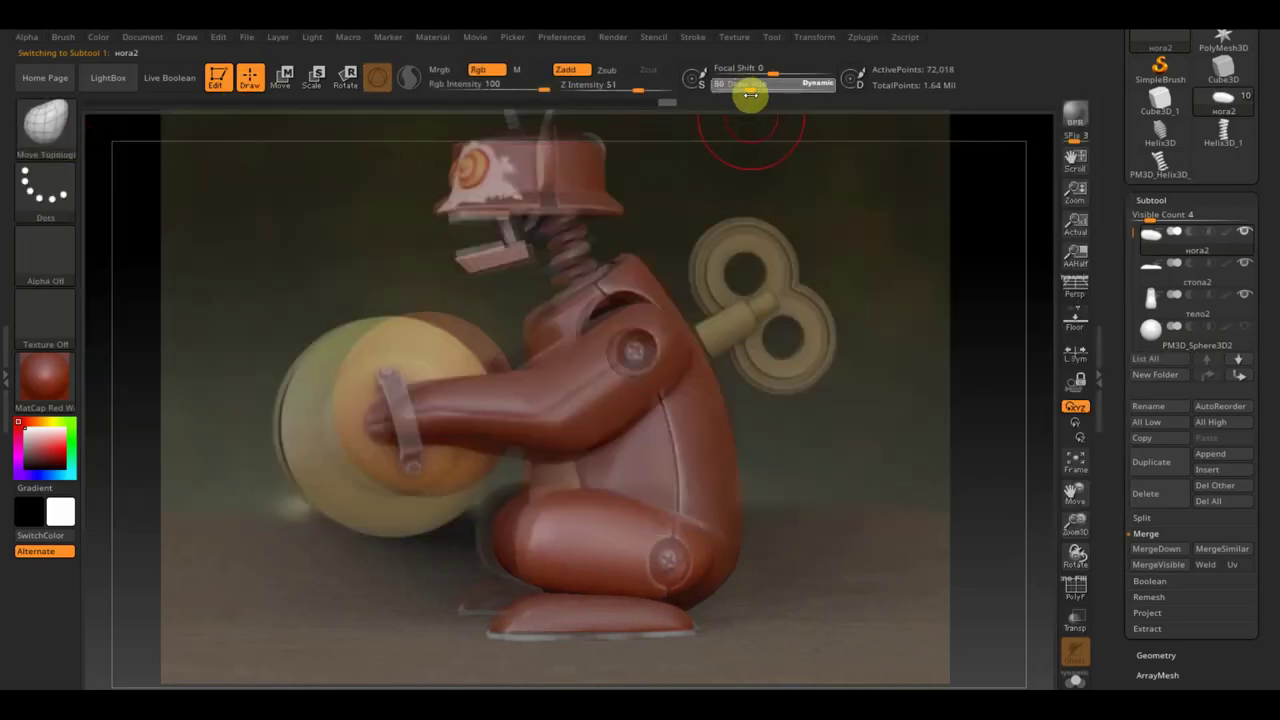
# Nudge the leg slightly forward with the Move gizmo to match the reference
pyautogui.click(284, 80)
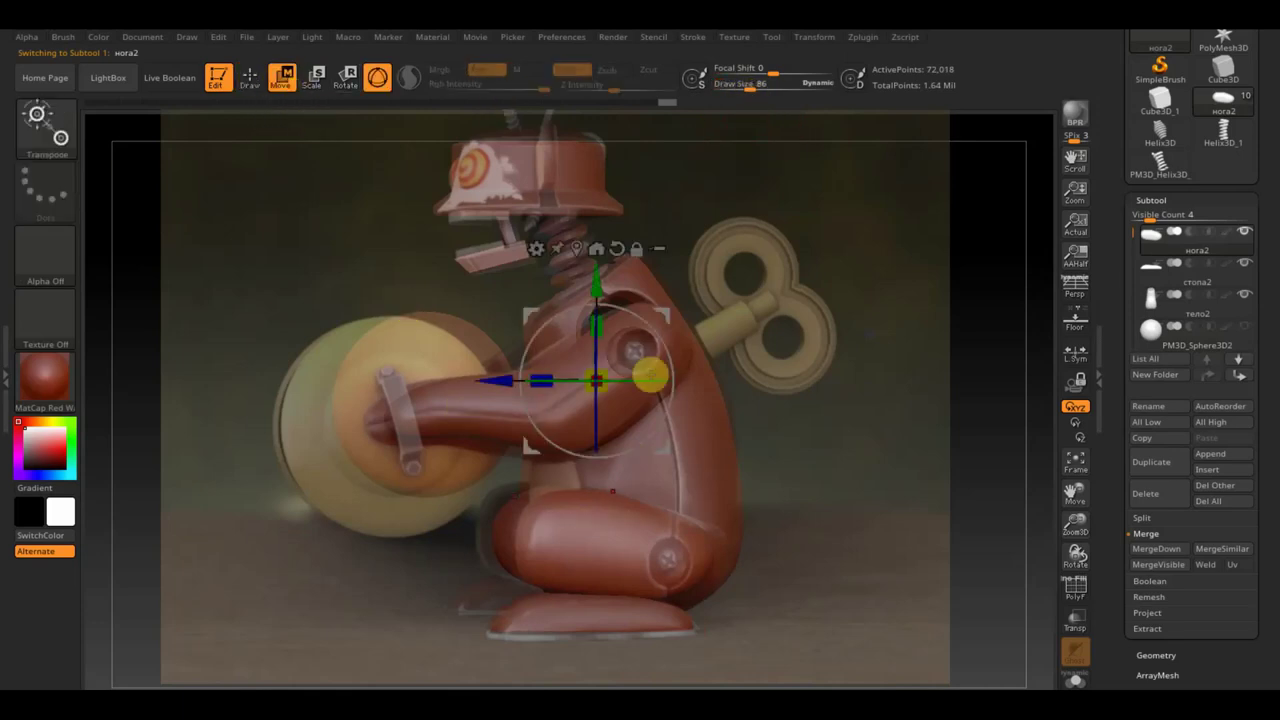
pyautogui.moveTo(497, 379); pyautogui.dragTo(505, 379)
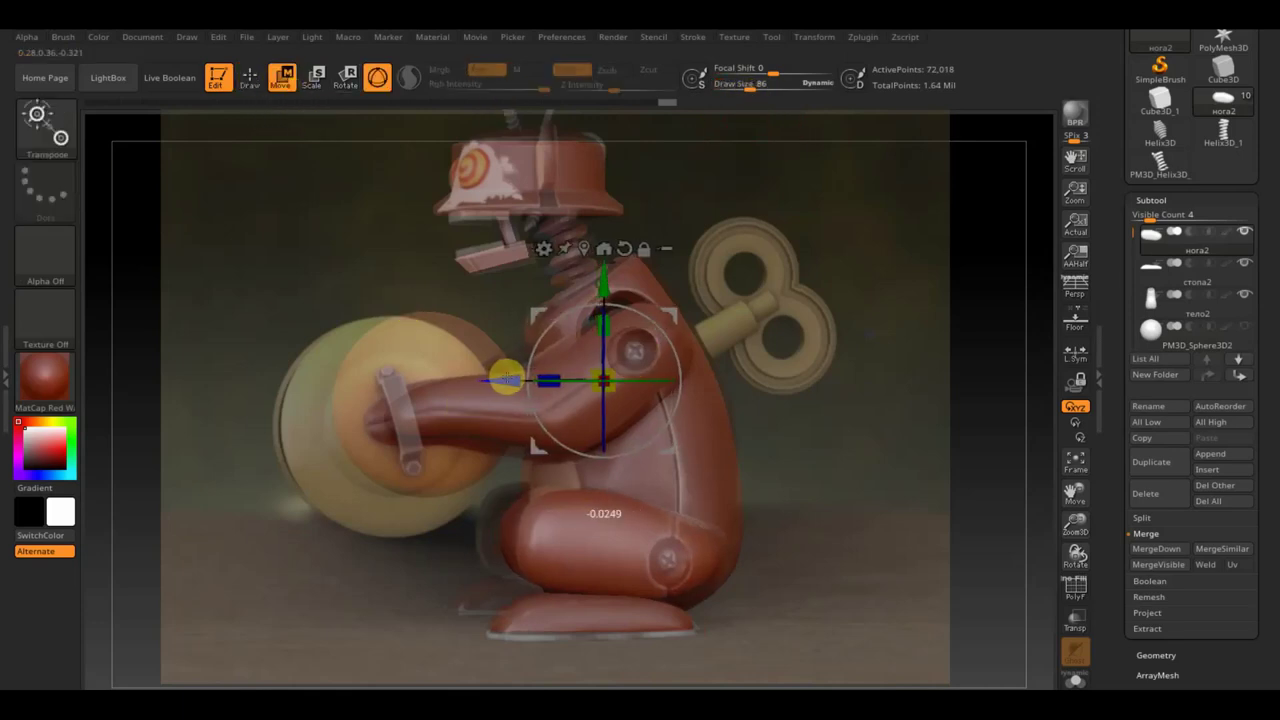
pyautogui.moveTo(505, 379); pyautogui.dragTo(508, 379)
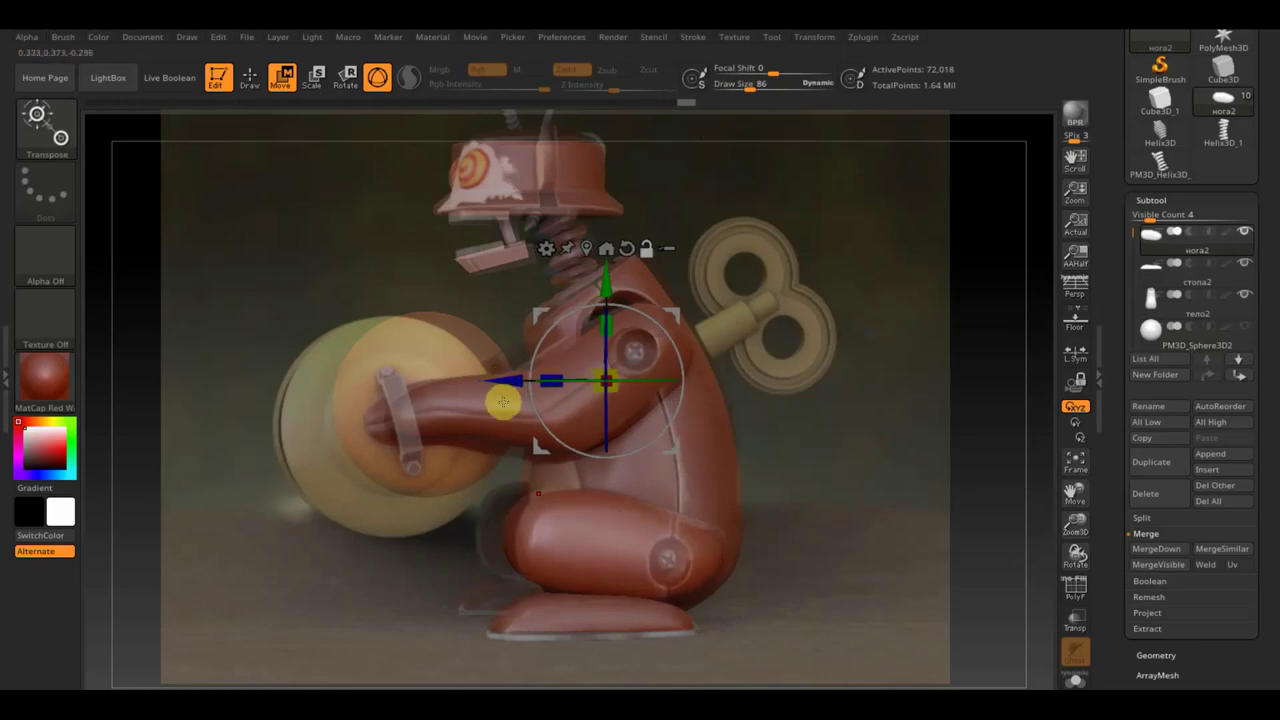
pyautogui.click(250, 78)
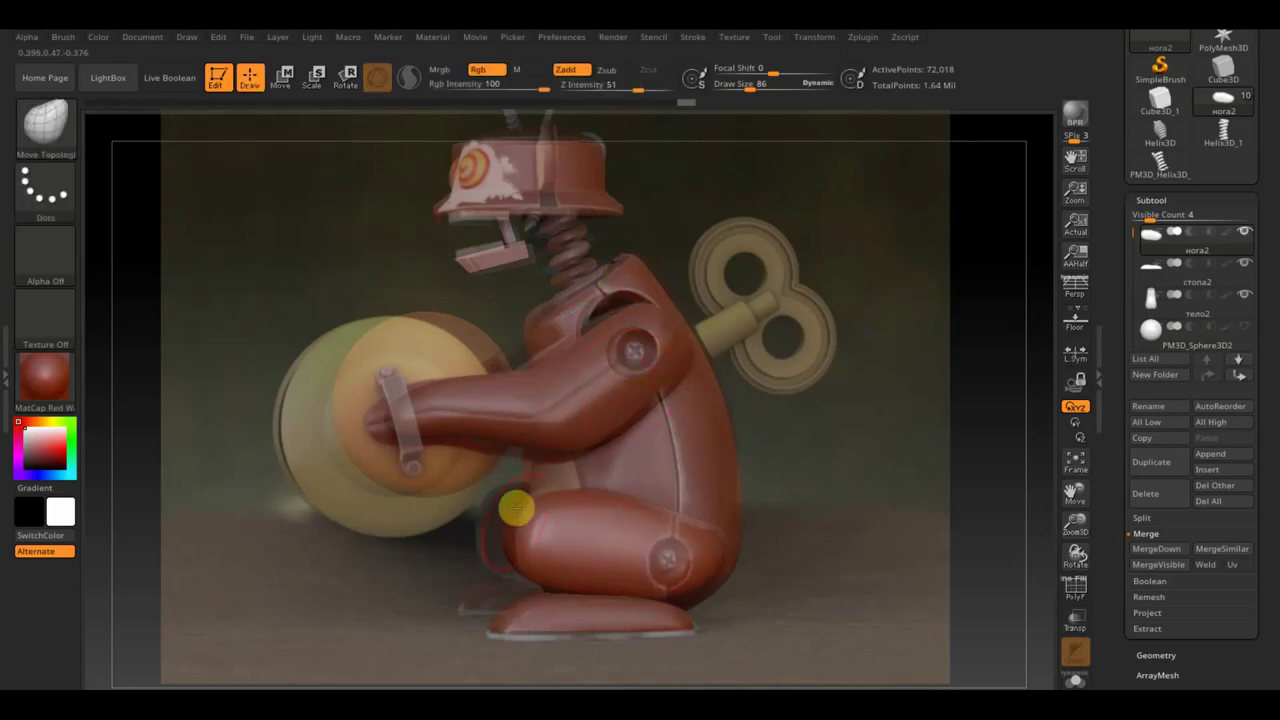
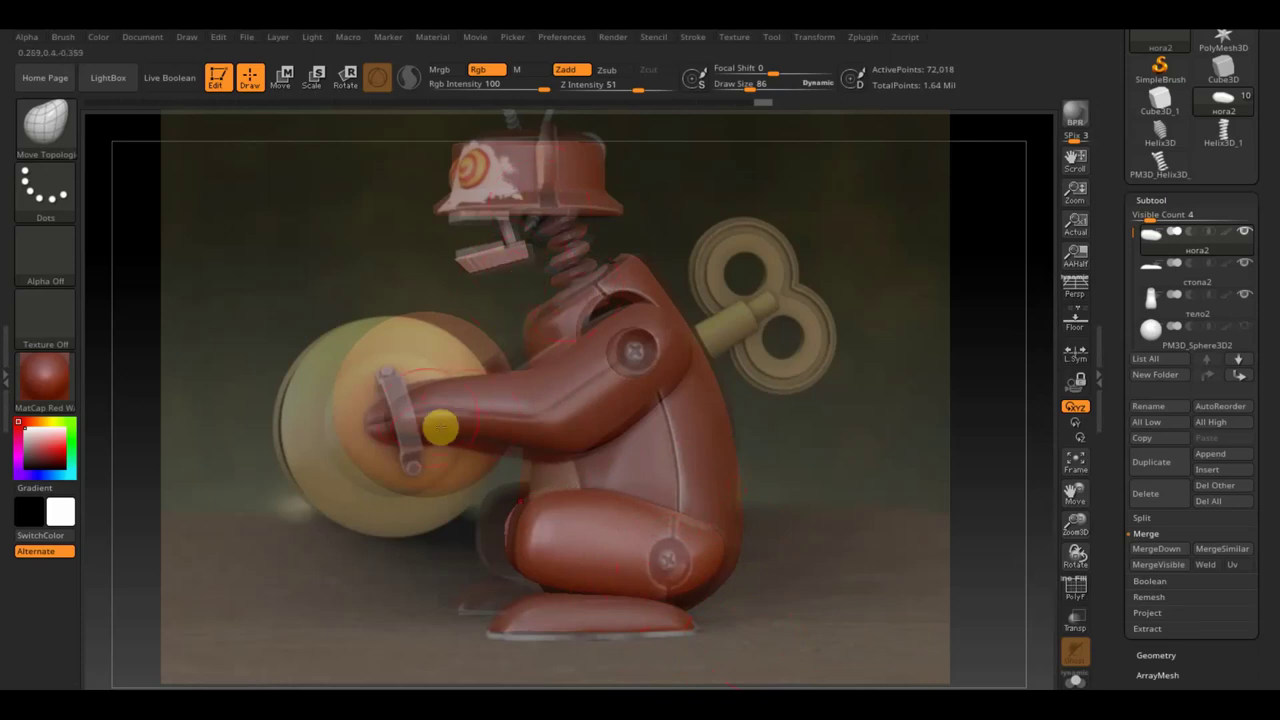
# Slide the cymbal left and lower against the hand and scale it up to match the photo
pyautogui.keyDown('alt'); pyautogui.click(441, 354); pyautogui.keyUp('alt')
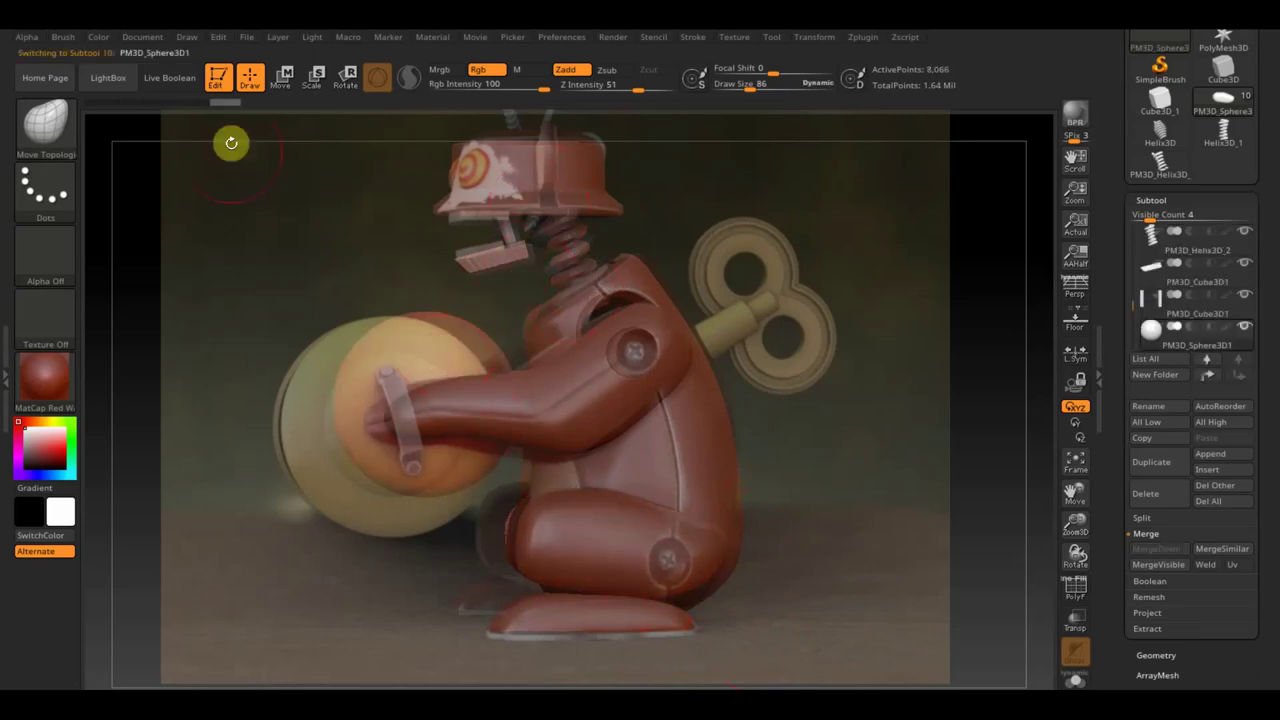
pyautogui.click(284, 80)
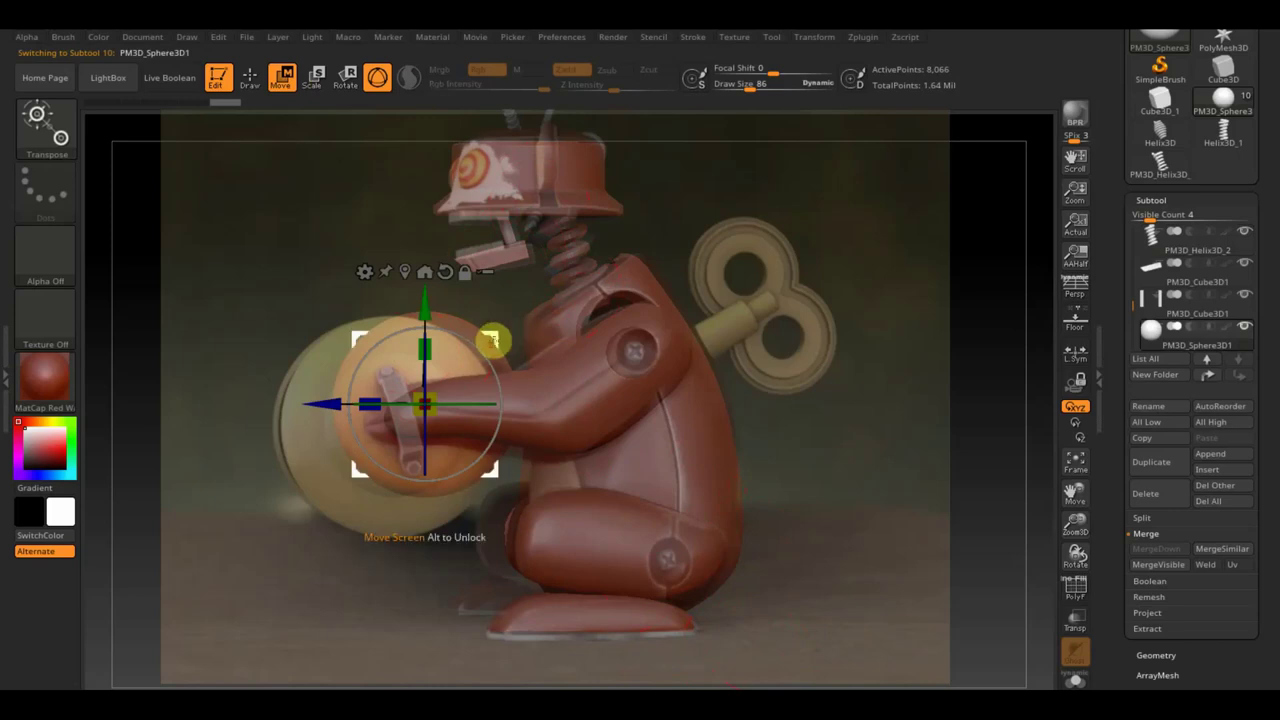
pyautogui.moveTo(316, 401); pyautogui.dragTo(276, 413)
pyautogui.moveTo(387, 300)
pyautogui.mouseDown()
pyautogui.moveTo(394, 288)
pyautogui.moveTo(395, 318)
pyautogui.mouseUp()
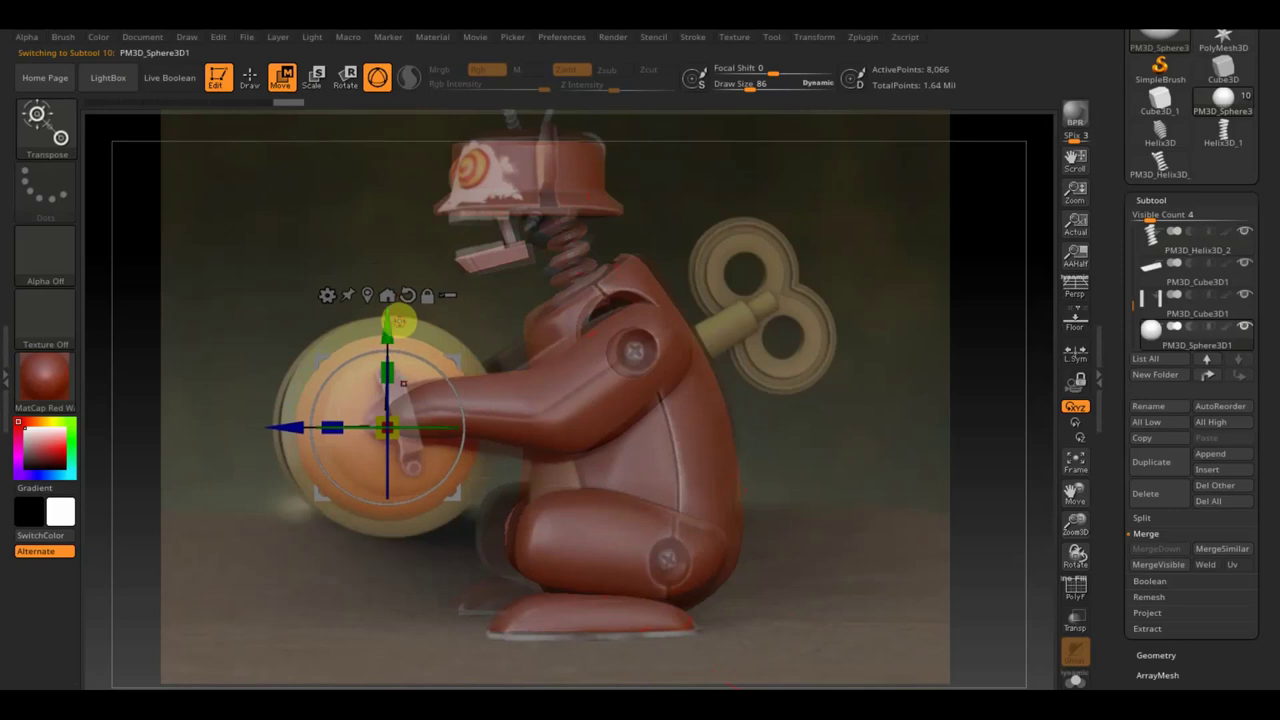
pyautogui.moveTo(393, 435); pyautogui.dragTo(407, 448)
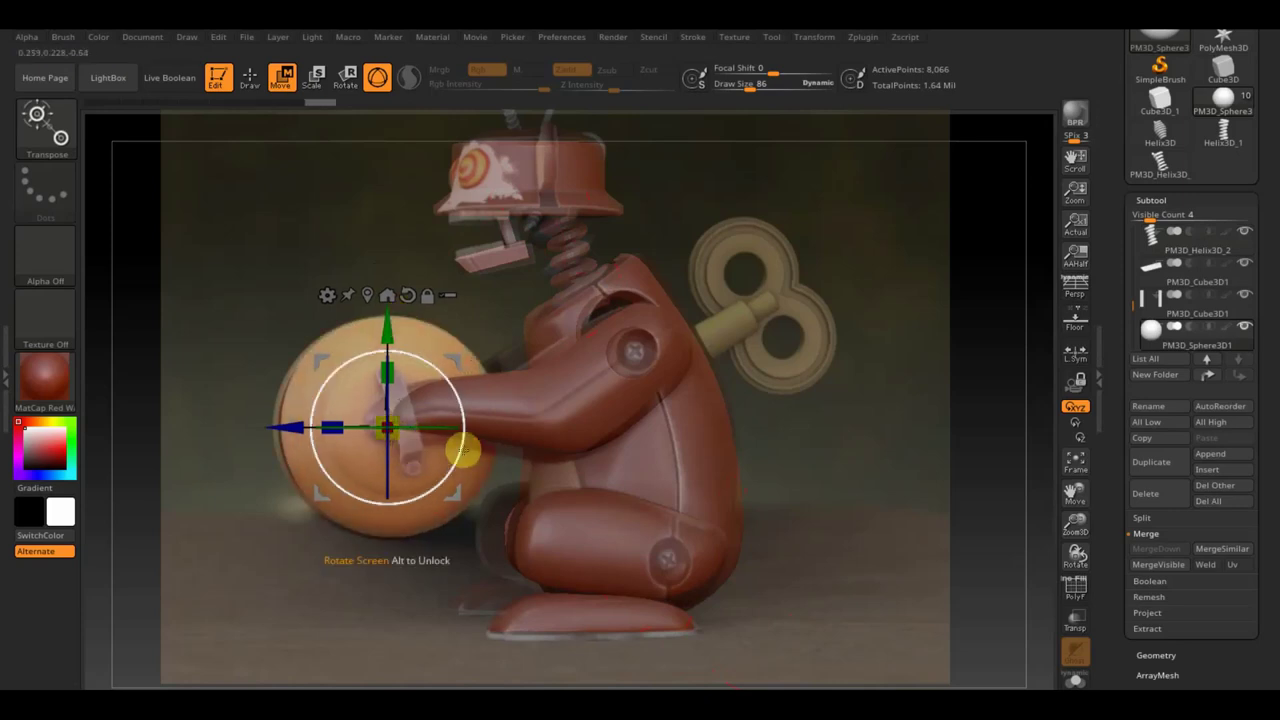
pyautogui.click(252, 79)
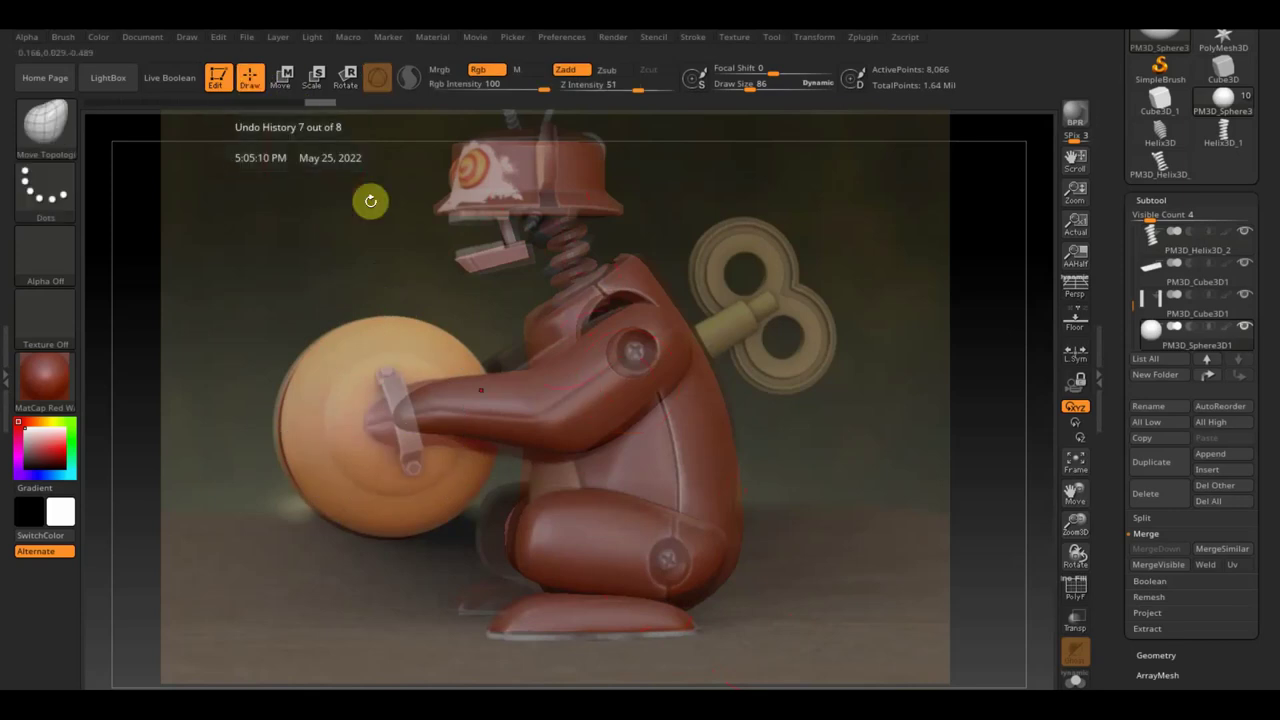
pyautogui.keyDown('alt'); pyautogui.click(428, 416); pyautogui.keyUp('alt')
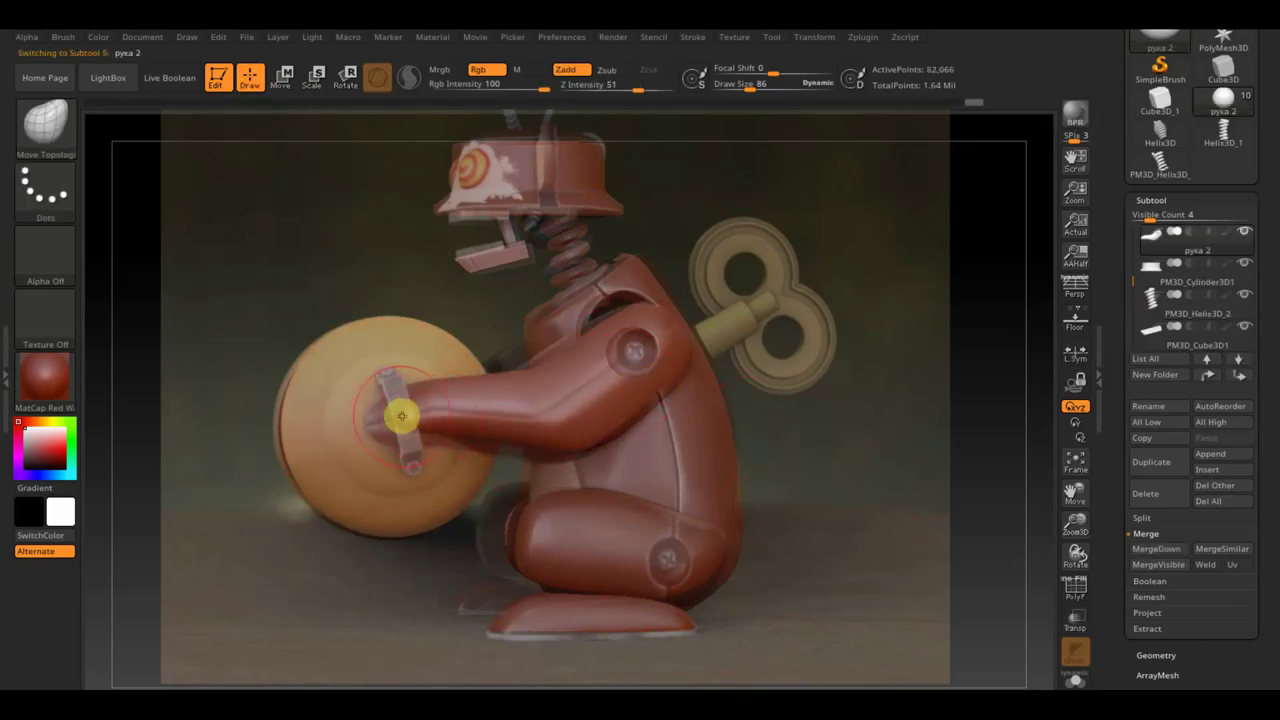
# Try stretching the arm with the Move gizmo, then undo to keep its original size
pyautogui.click(284, 79)
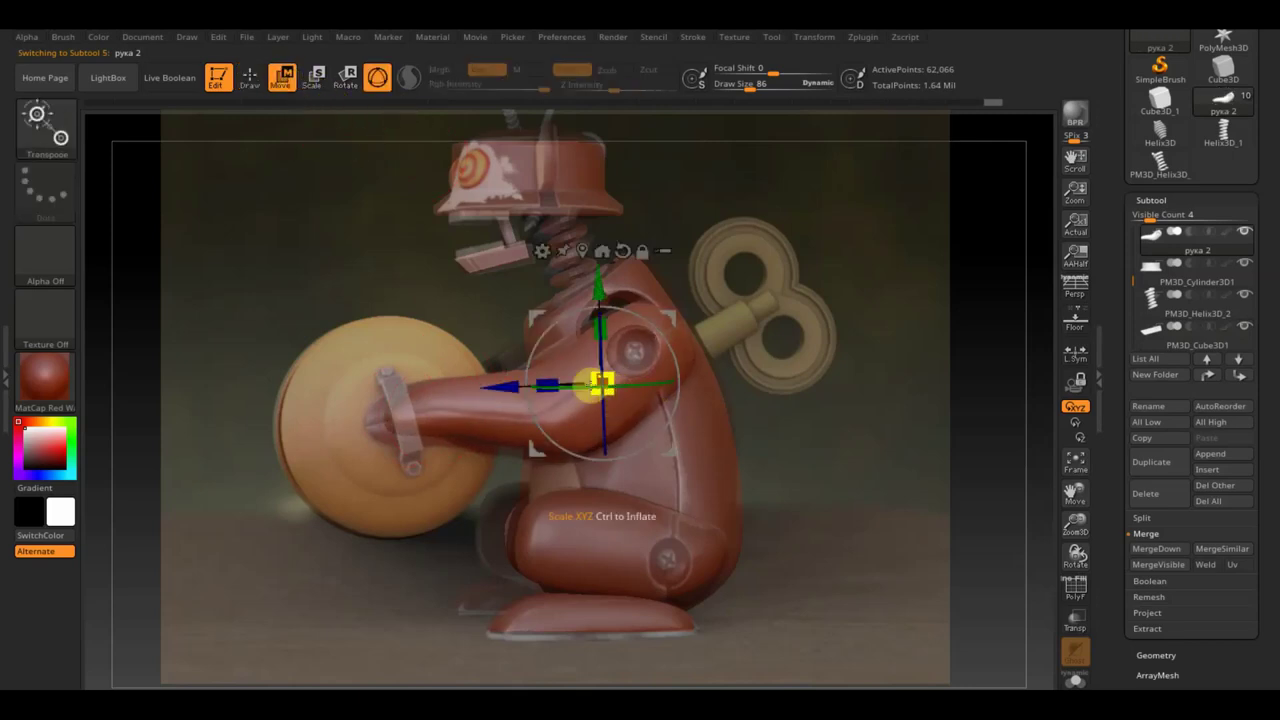
pyautogui.moveTo(500, 385); pyautogui.dragTo(503, 391)
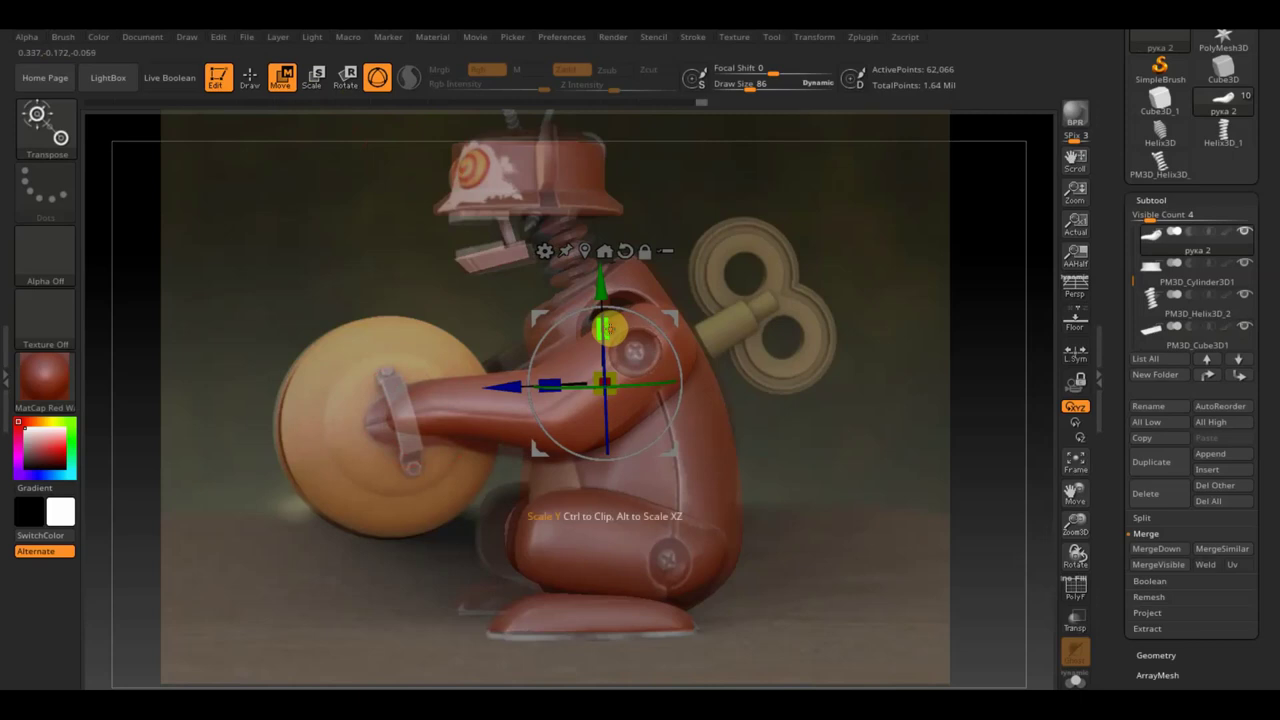
pyautogui.hotkey('ctrl', 'z')
pyautogui.click(262, 88)
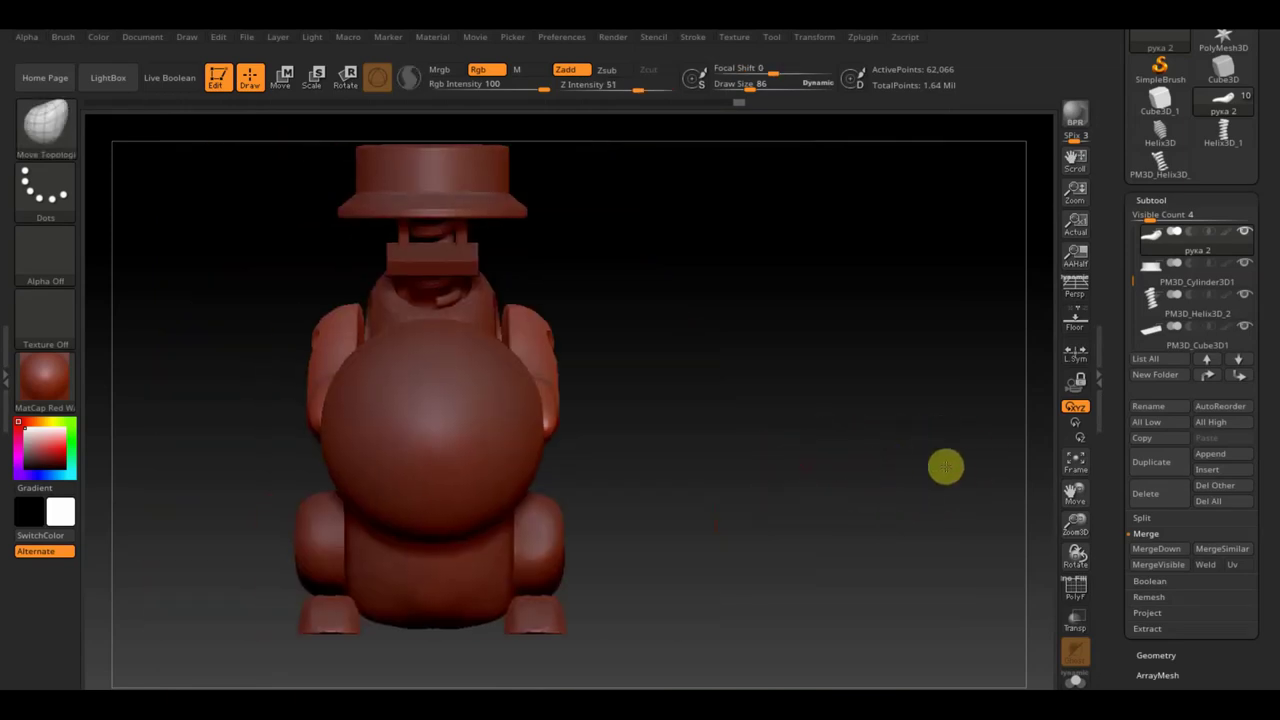
# Slice the cymbal sphere with the TrimRect brush, leaving only a thin flat disc
pyautogui.keyDown('alt'); pyautogui.click(446, 466); pyautogui.keyUp('alt')
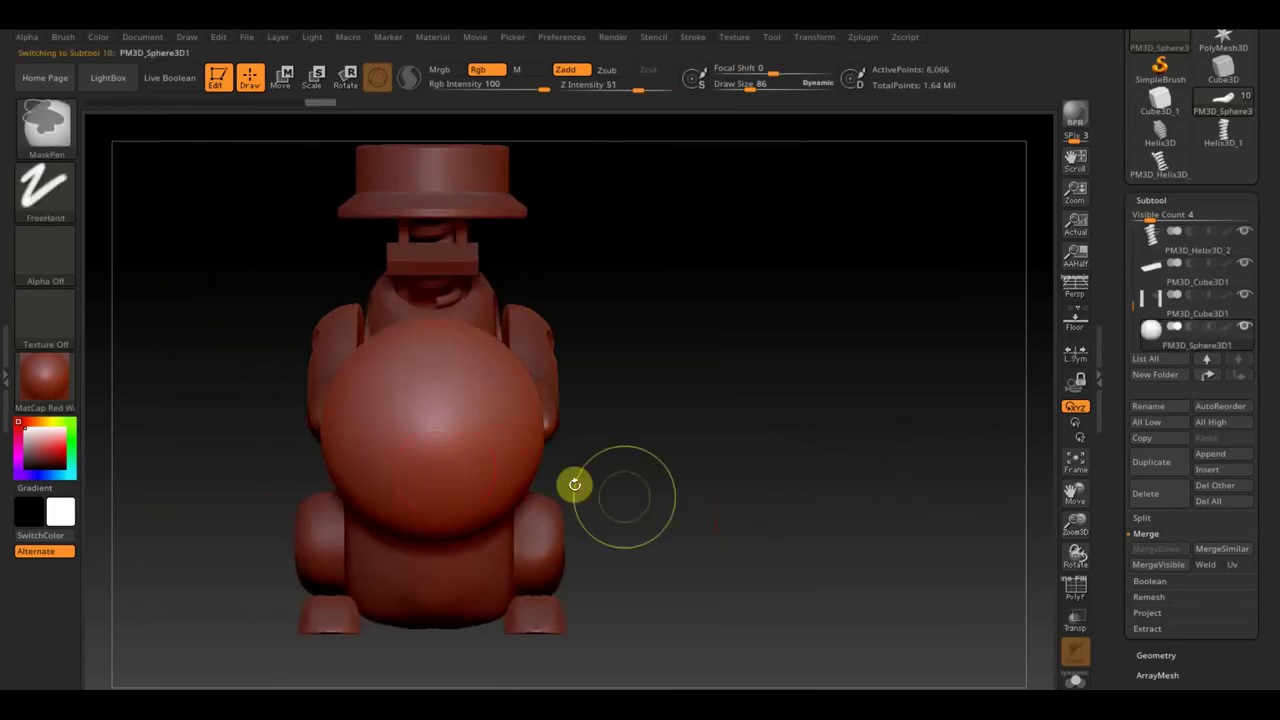
pyautogui.click(60, 128)
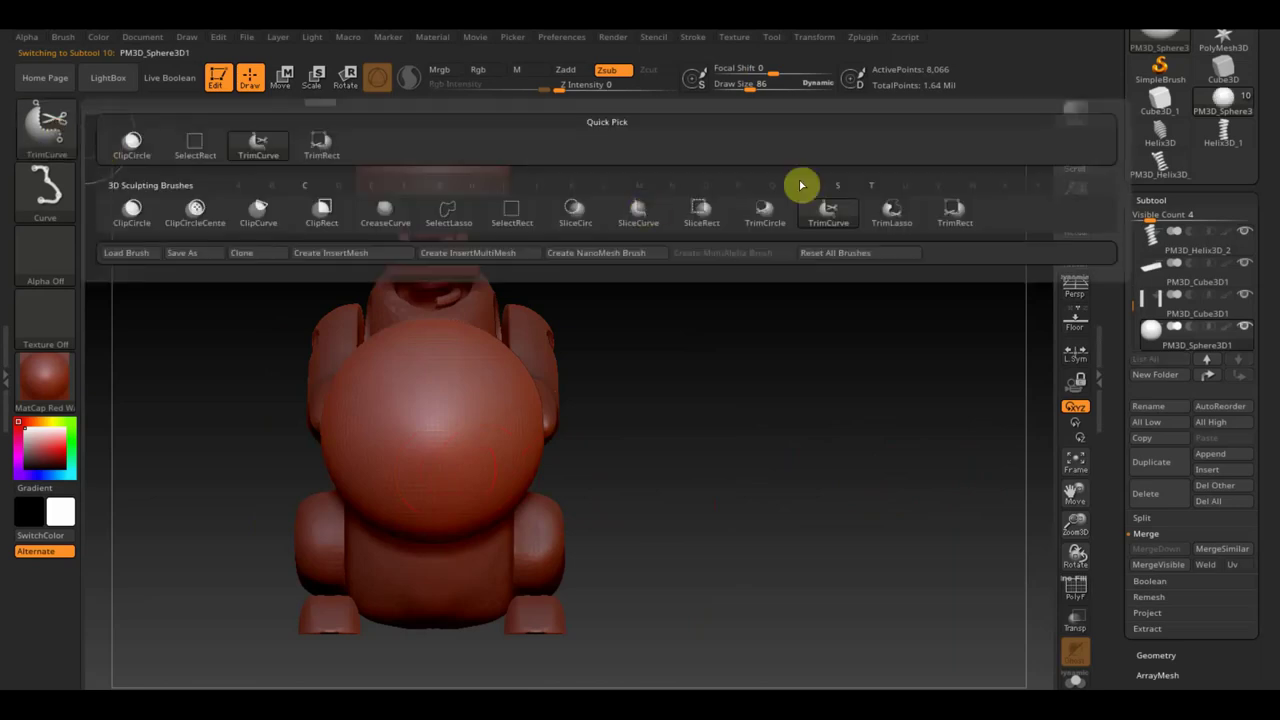
pyautogui.click(951, 210)
pyautogui.moveTo(875, 623)
pyautogui.mouseDown()
pyautogui.moveTo(367, 307)
pyautogui.moveTo(371, 271)
pyautogui.mouseUp()
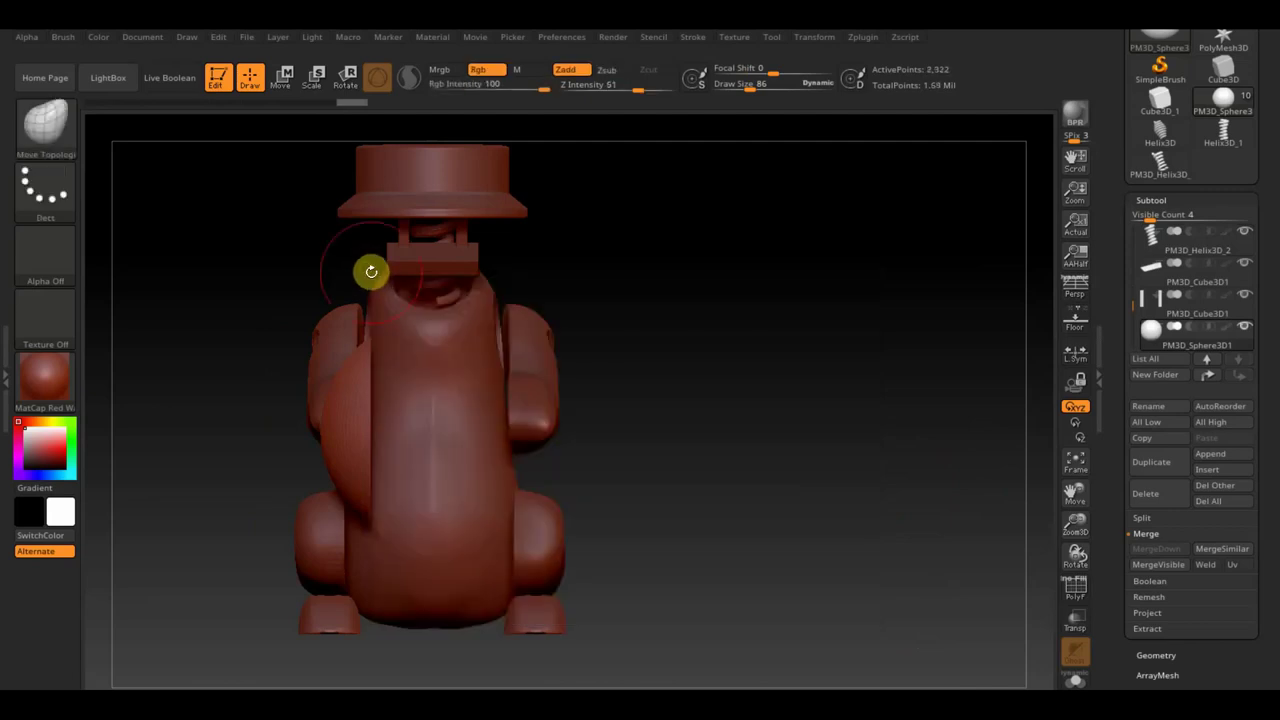
pyautogui.moveTo(726, 389)
pyautogui.keyDown('shift'); pyautogui.mouseDown()
pyautogui.moveTo(773, 389)
pyautogui.moveTo(731, 380)
pyautogui.moveTo(817, 346)
pyautogui.moveTo(886, 339)
pyautogui.moveTo(926, 354)
pyautogui.moveTo(824, 362)
pyautogui.mouseUp(); pyautogui.keyUp('shift')
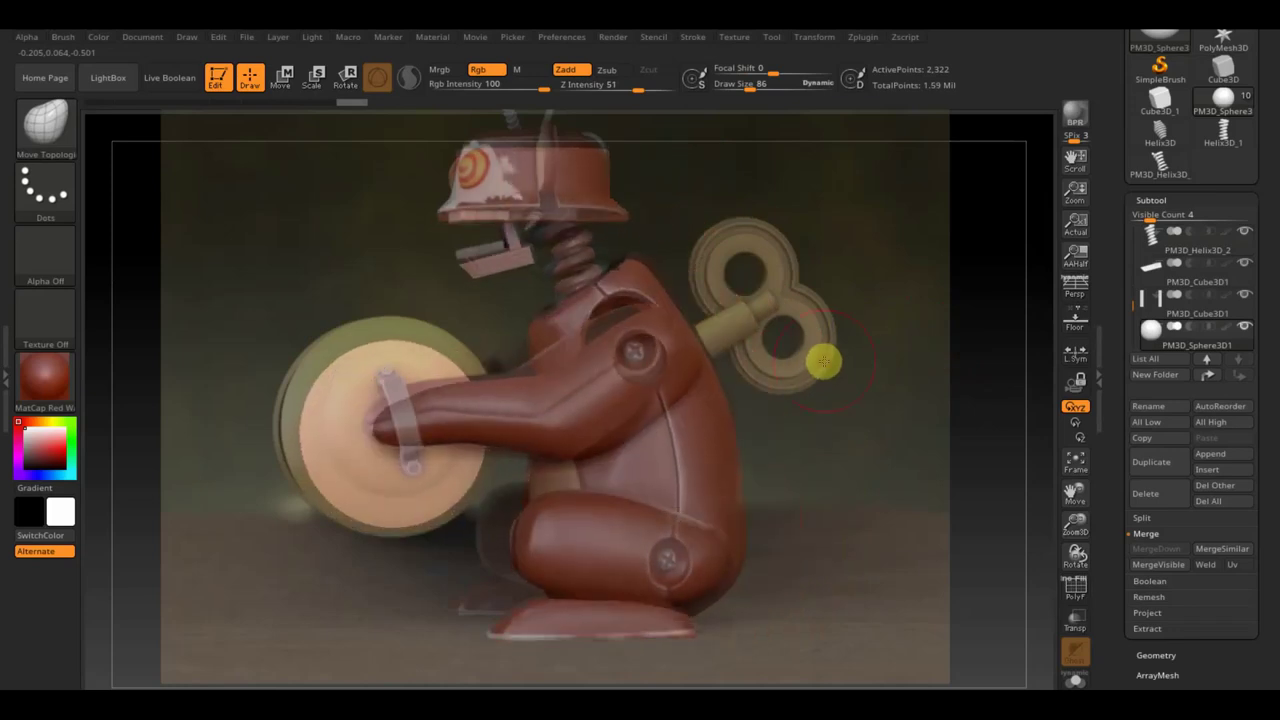
# Enlarge the cymbal disc, raise it slightly and nudge it left
pyautogui.click(281, 79)
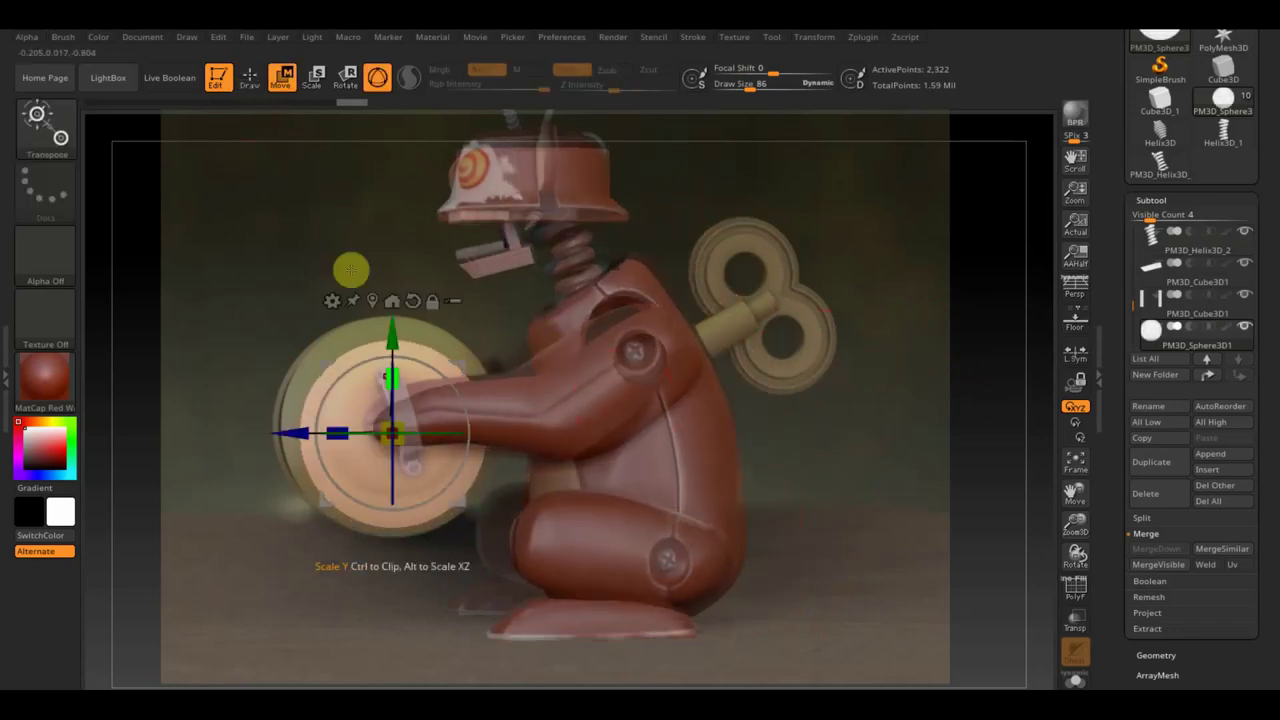
pyautogui.moveTo(397, 448); pyautogui.dragTo(408, 452)
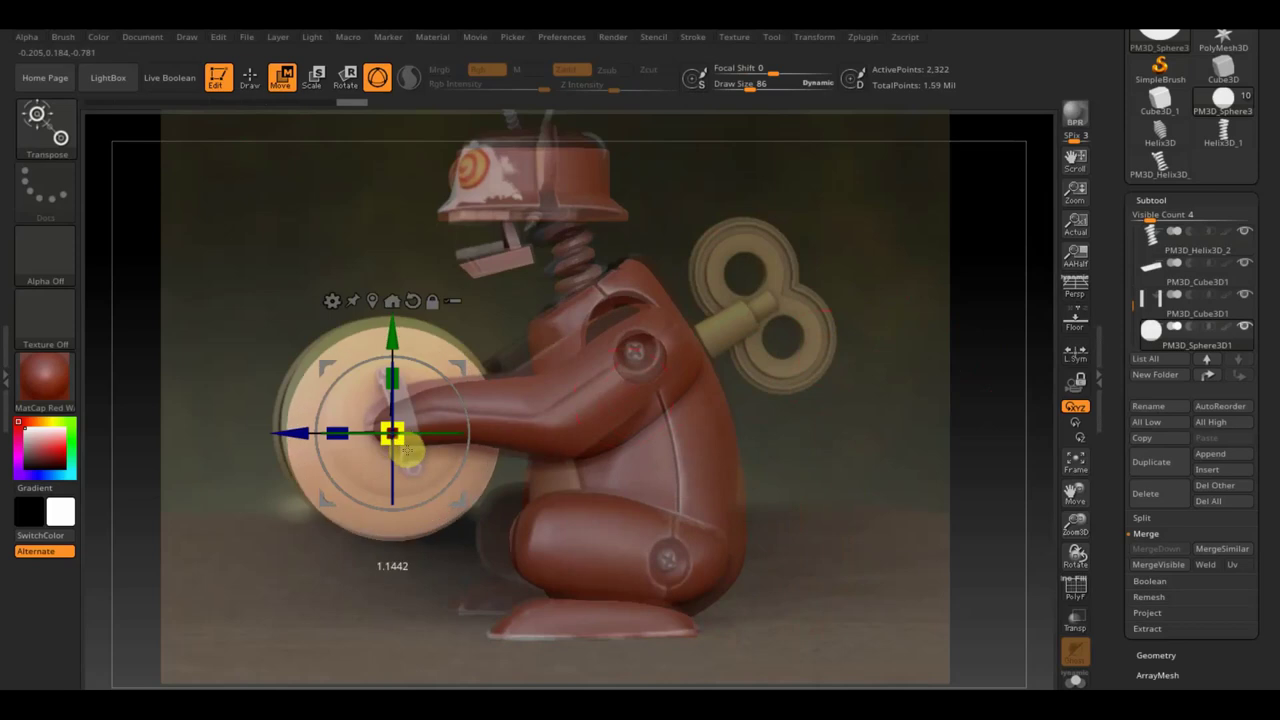
pyautogui.moveTo(391, 341); pyautogui.dragTo(391, 332)
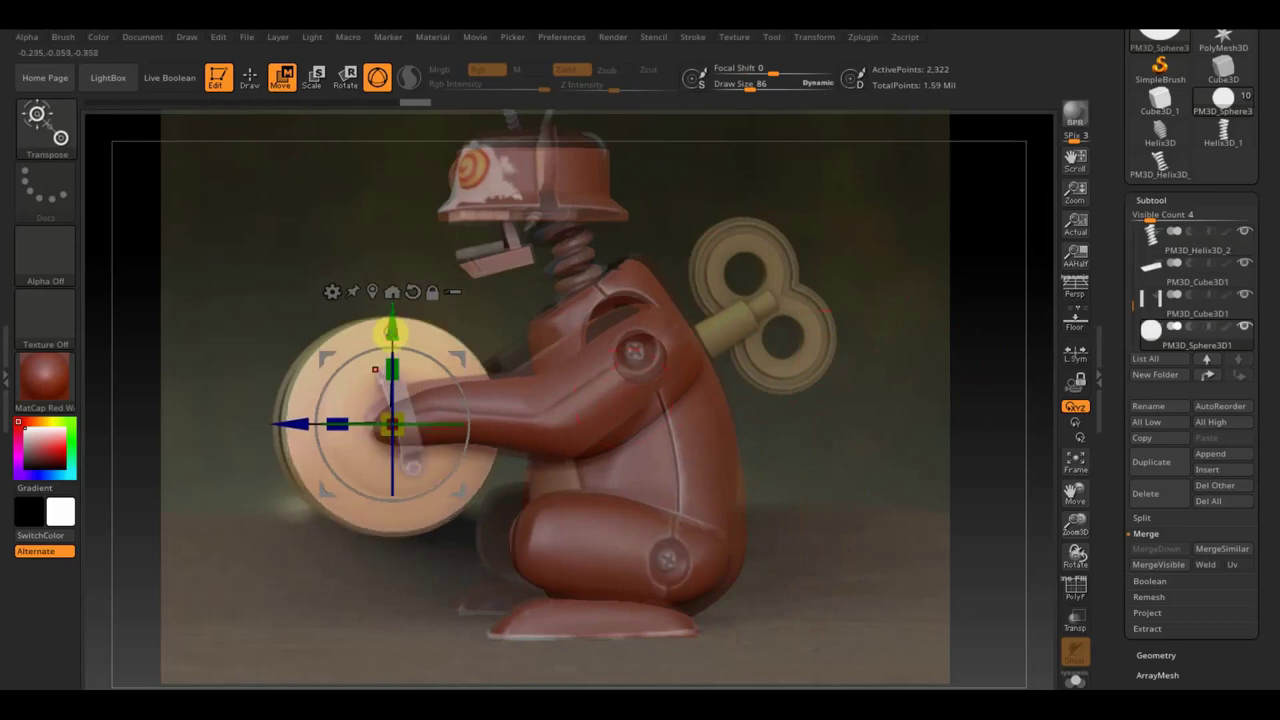
pyautogui.moveTo(288, 425); pyautogui.dragTo(283, 425)
pyautogui.moveTo(282, 425); pyautogui.dragTo(272, 424)
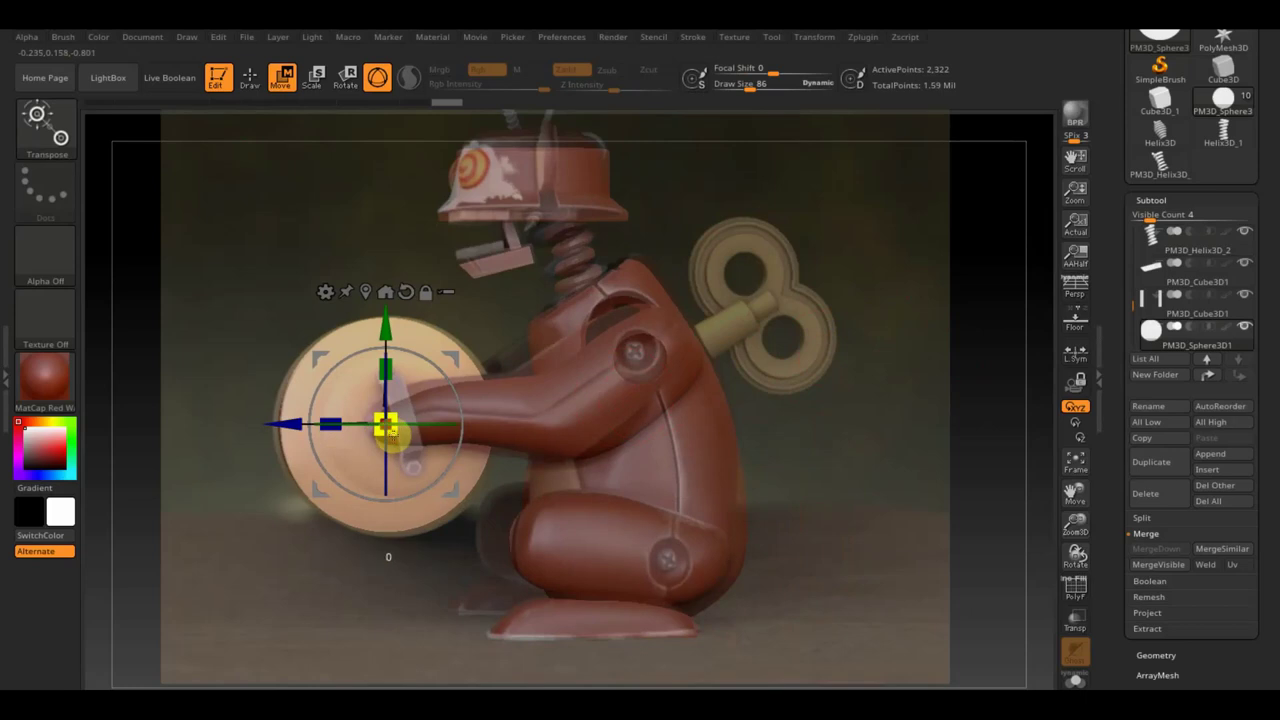
pyautogui.moveTo(386, 426); pyautogui.dragTo(390, 426)
# Hide the reference photo, orbit toward the front and shift the disc sideways
pyautogui.hotkey('shift', 'z')
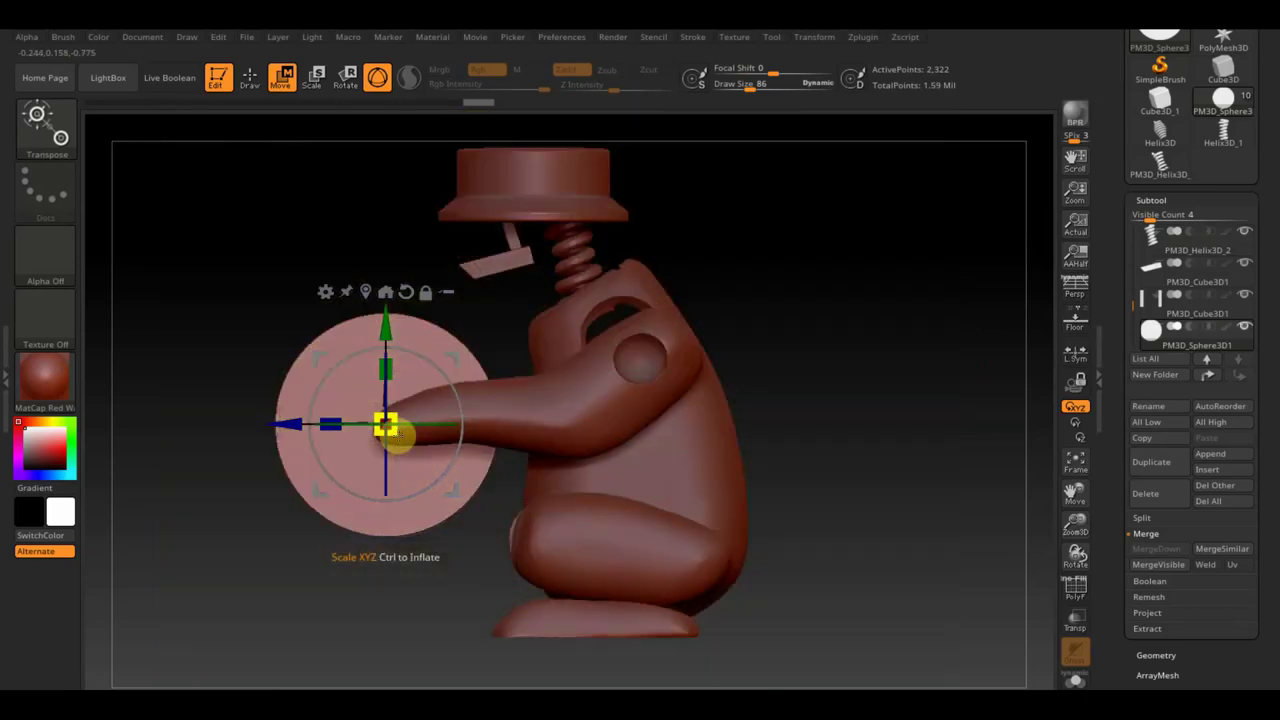
pyautogui.moveTo(789, 349)
pyautogui.mouseDown()
pyautogui.moveTo(896, 357)
pyautogui.moveTo(858, 368)
pyautogui.mouseUp()
pyautogui.moveTo(277, 423); pyautogui.dragTo(319, 441)
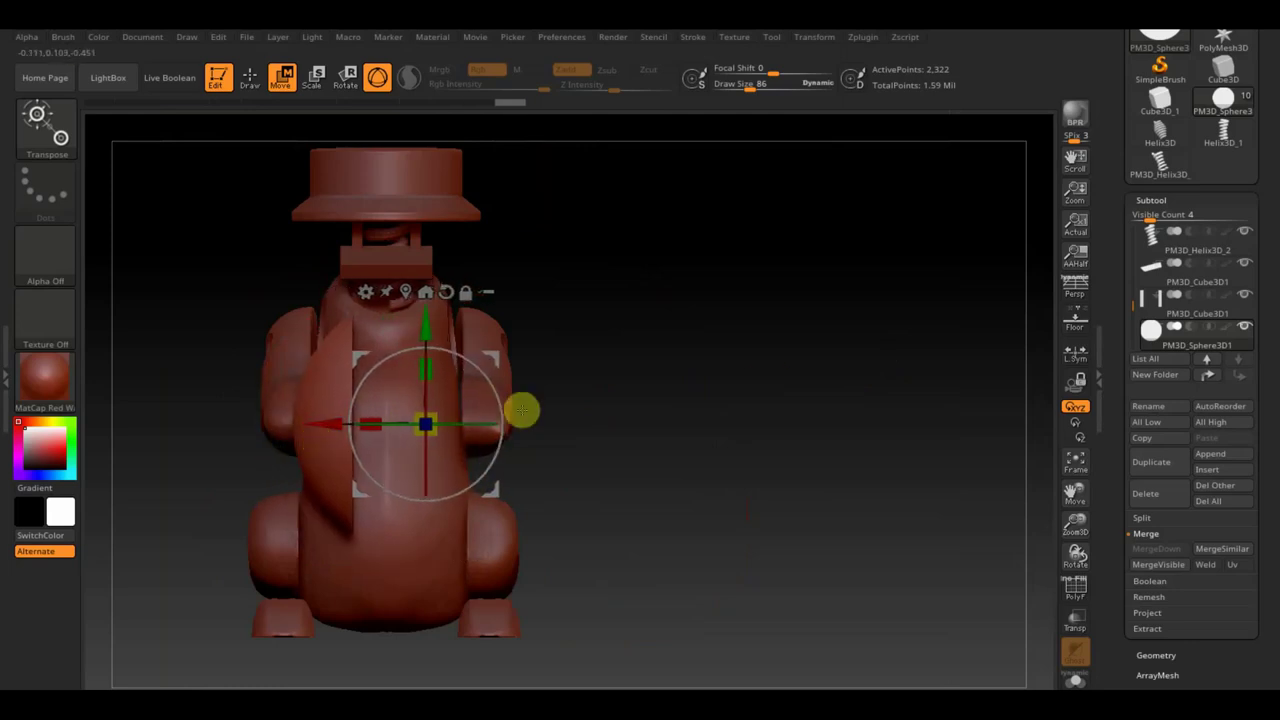
# Duplicate the cymbal disc as a new subtool and turn on Transp display
pyautogui.click(1158, 655)
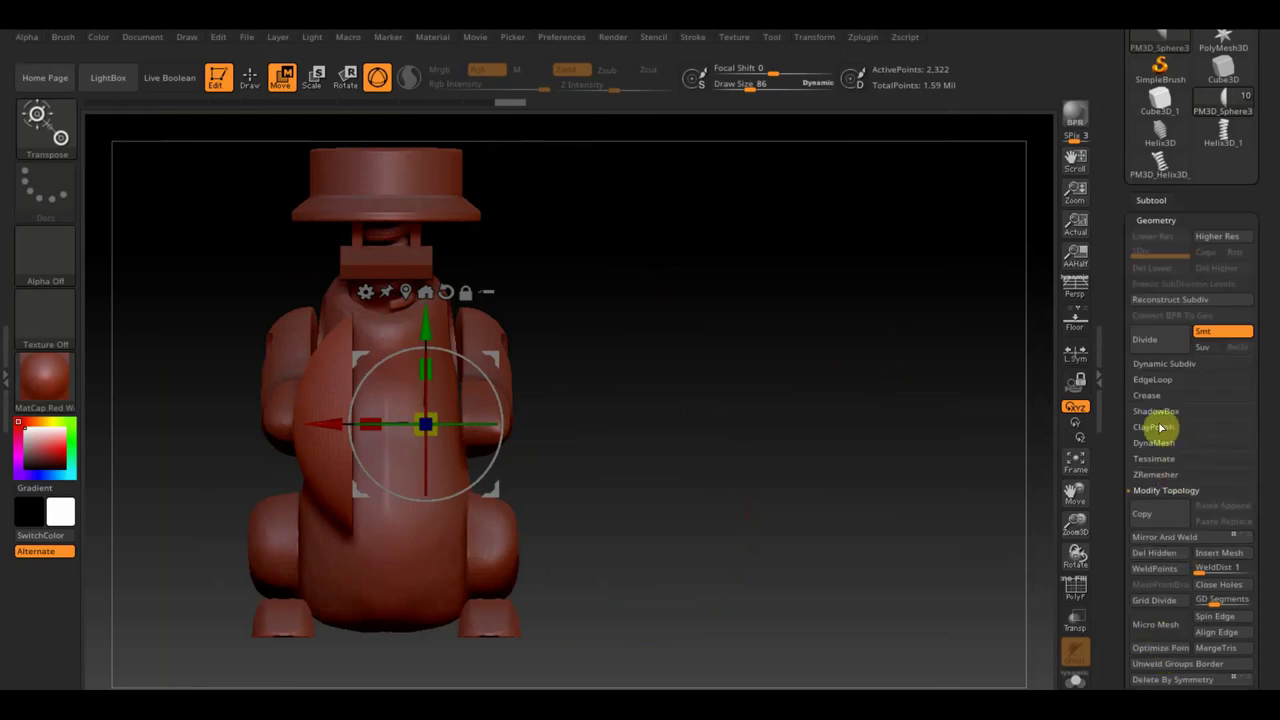
pyautogui.click(1158, 442)
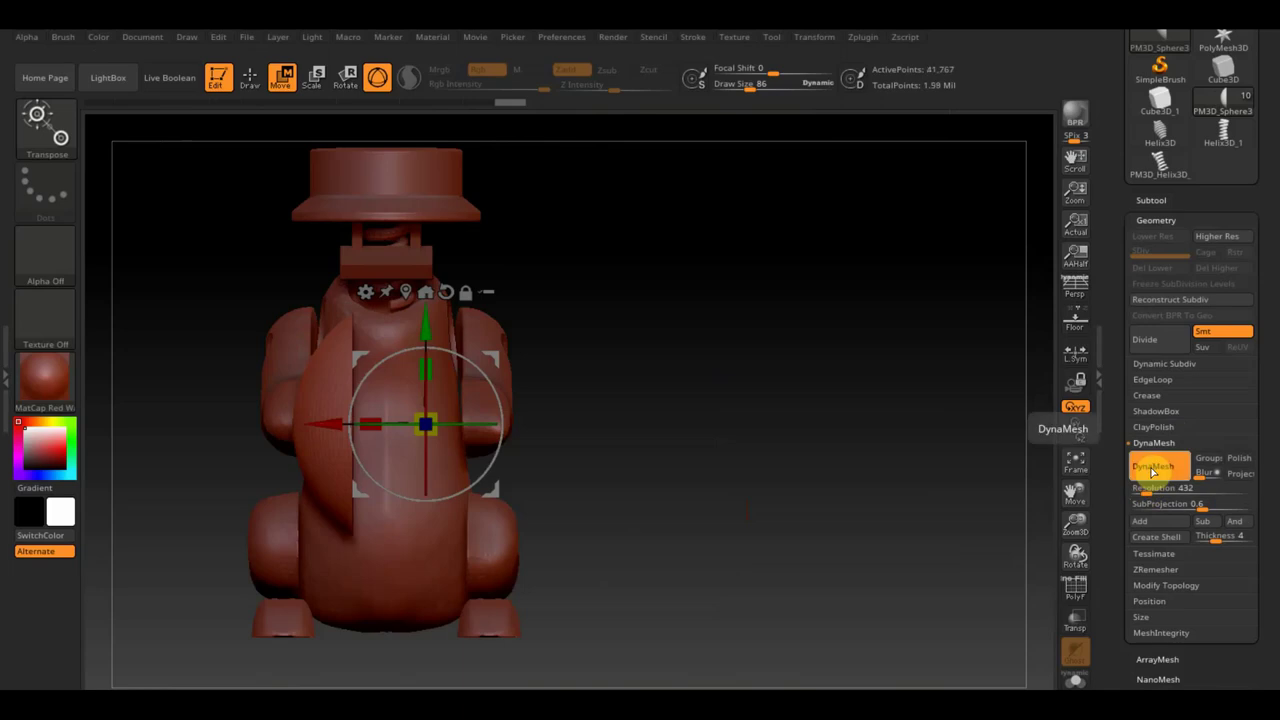
pyautogui.click(1160, 199)
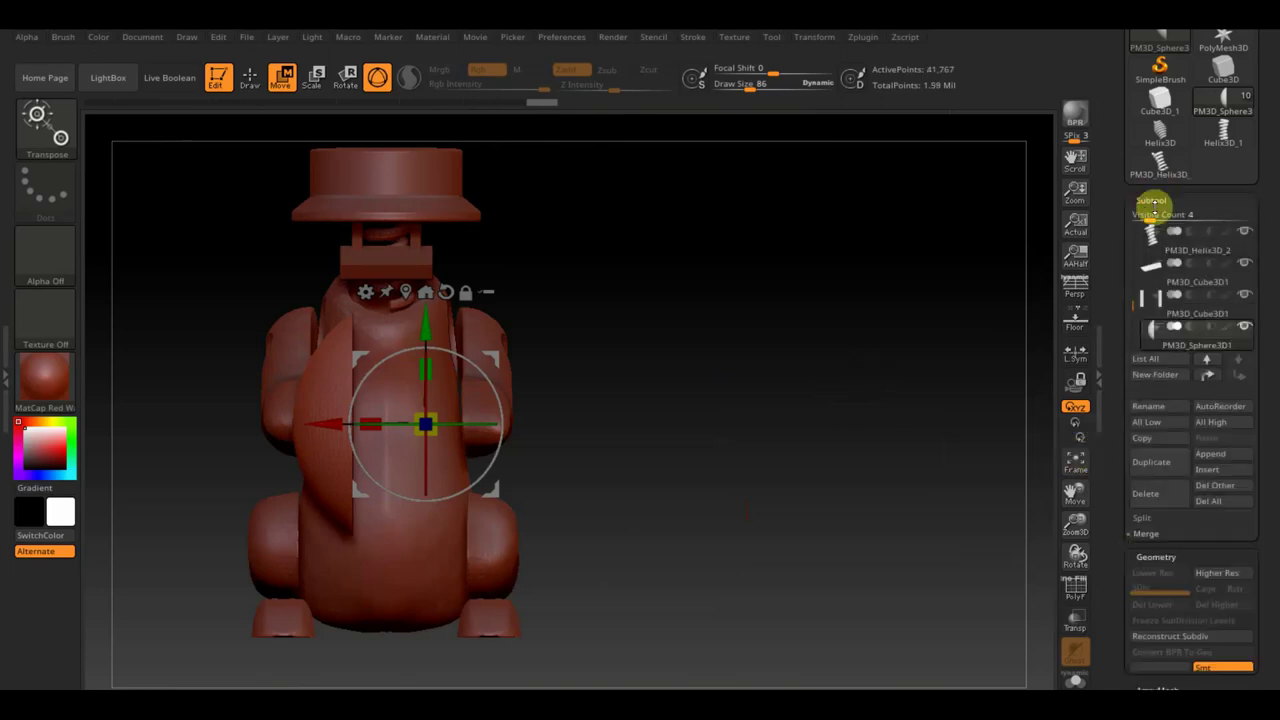
pyautogui.click(1157, 467)
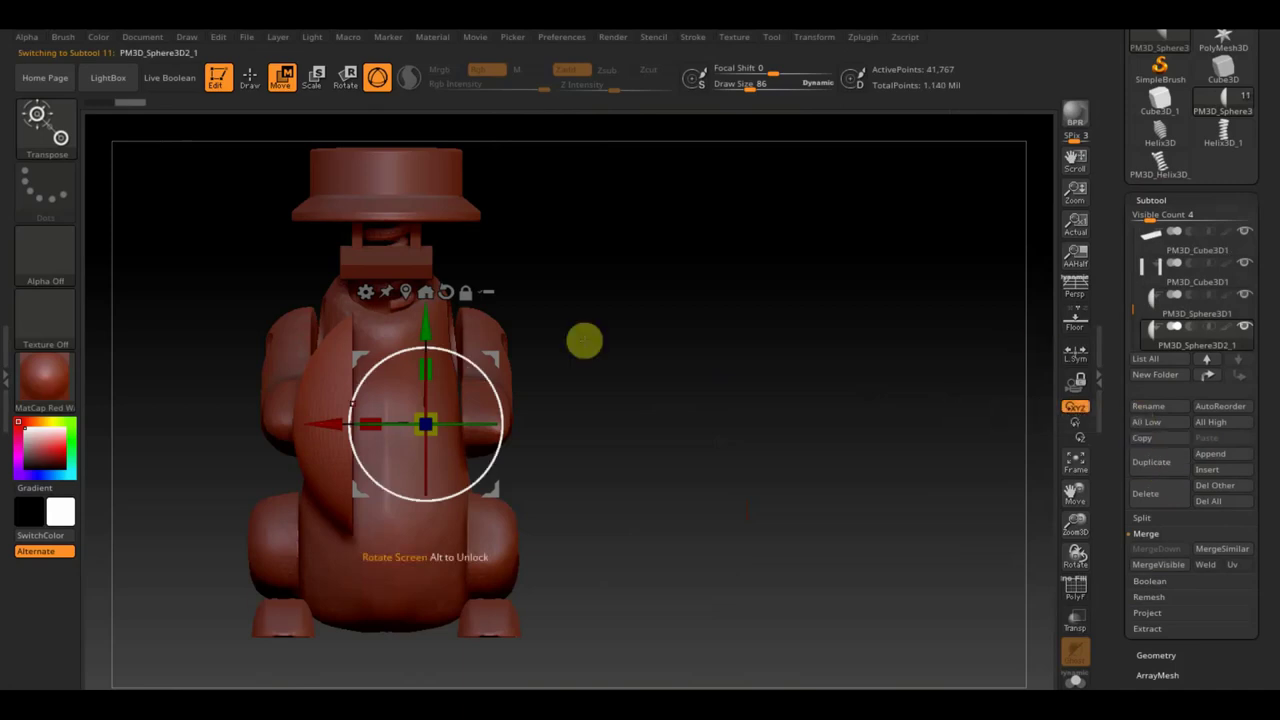
pyautogui.click(1075, 618)
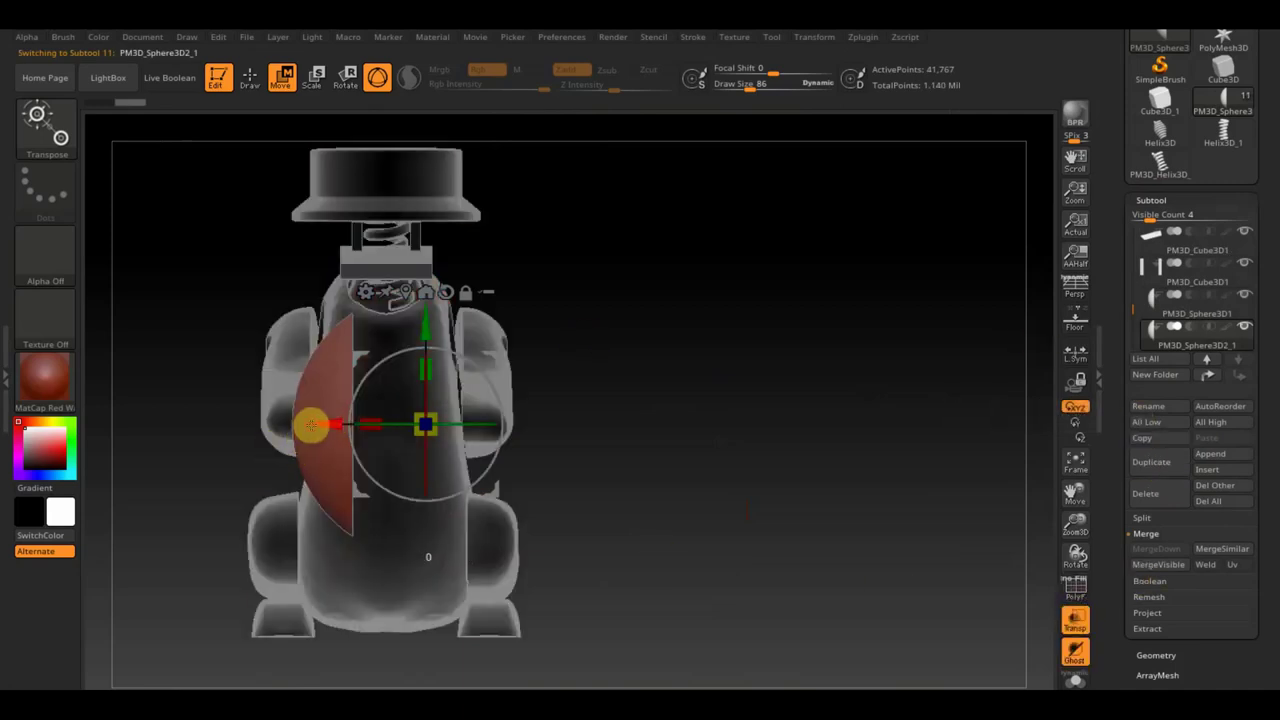
# Offset the duplicate disc sideways and tilt it slightly, then reselect the original disc
pyautogui.moveTo(309, 425); pyautogui.dragTo(331, 432)
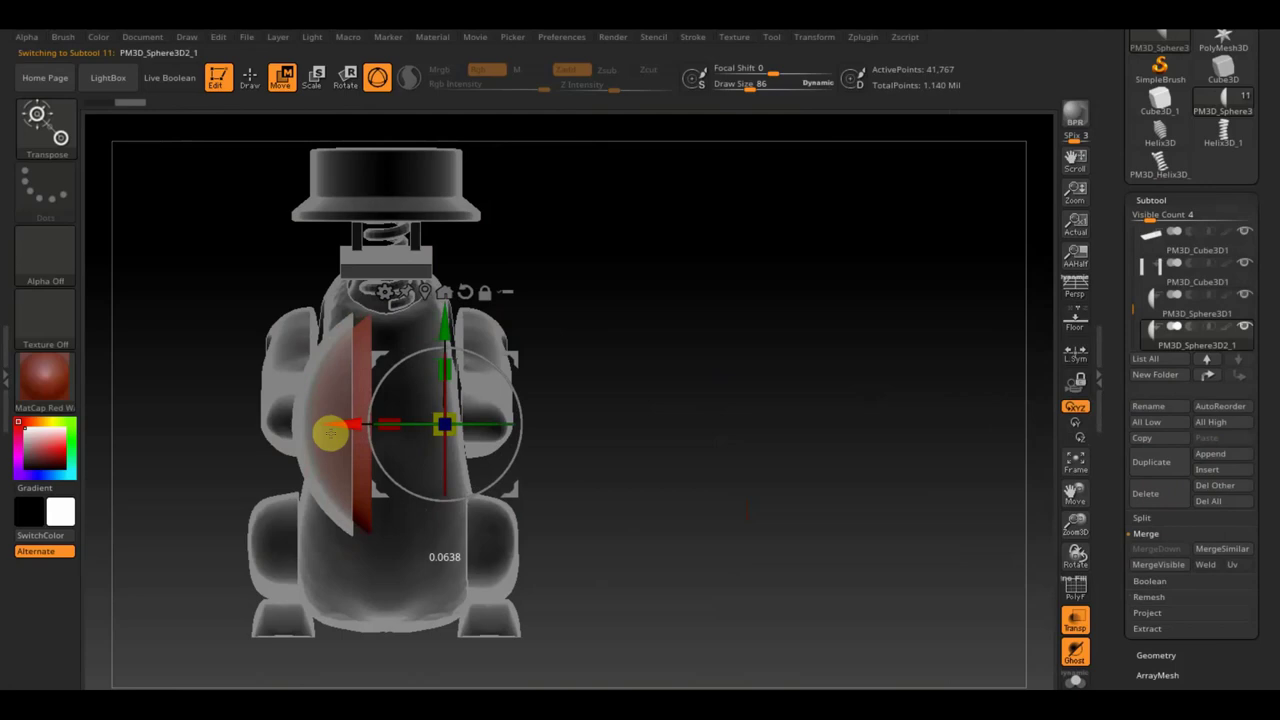
pyautogui.moveTo(460, 449)
pyautogui.mouseDown()
pyautogui.moveTo(789, 466)
pyautogui.moveTo(766, 469)
pyautogui.moveTo(789, 483)
pyautogui.moveTo(808, 460)
pyautogui.moveTo(814, 469)
pyautogui.mouseUp()
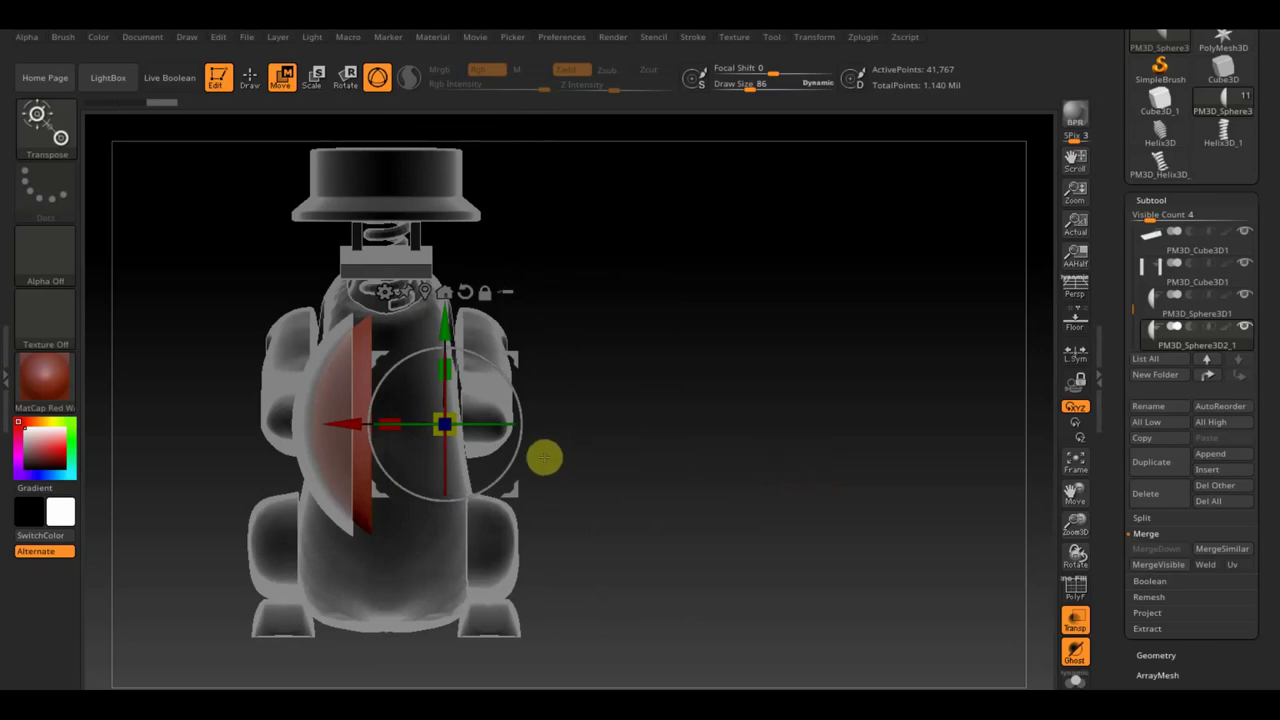
pyautogui.moveTo(394, 428)
pyautogui.mouseDown()
pyautogui.moveTo(344, 424)
pyautogui.moveTo(363, 428)
pyautogui.mouseUp()
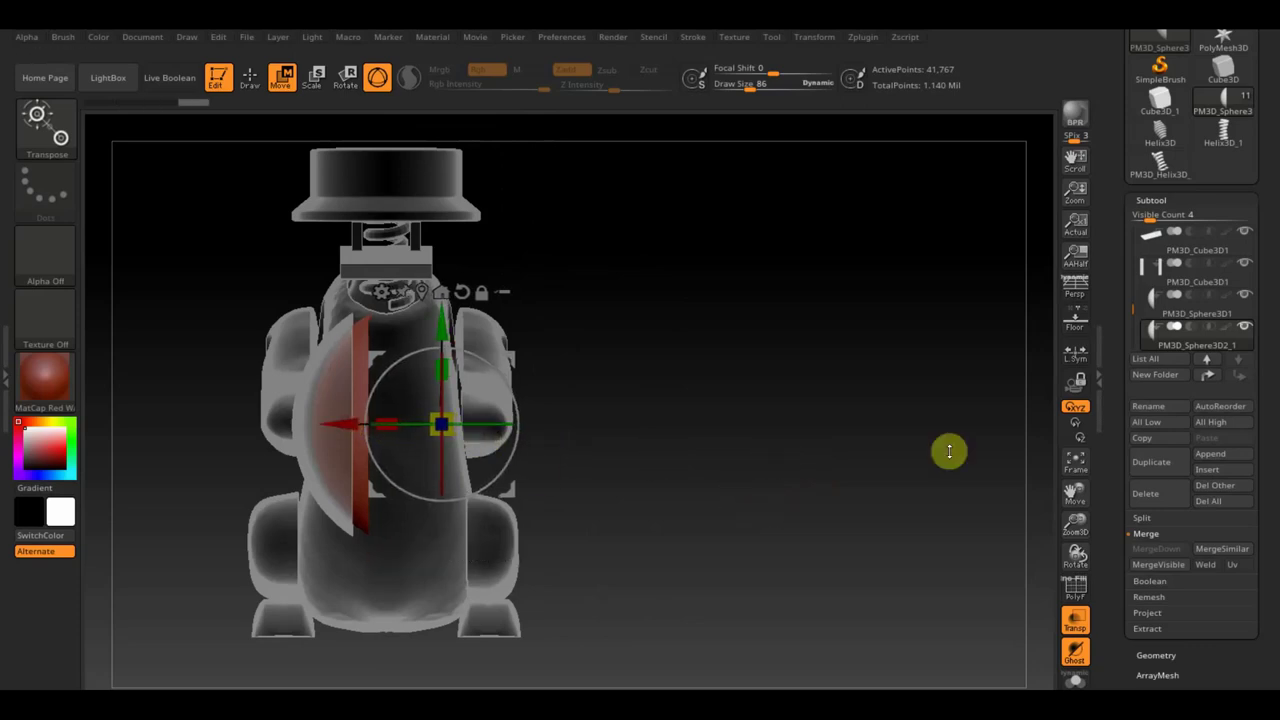
pyautogui.click(1180, 305)
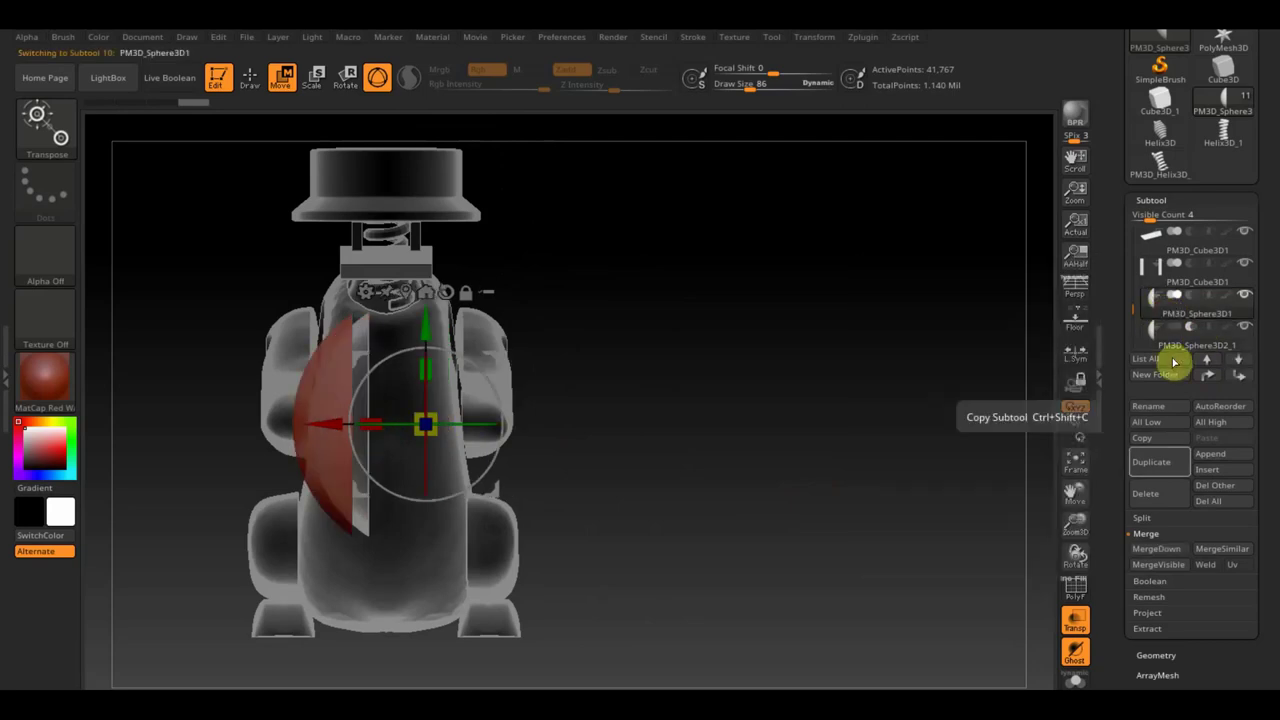
# Merge the duplicate into the cymbal disc and turn off see-through display
pyautogui.click(1175, 549)
pyautogui.click(1002, 580)
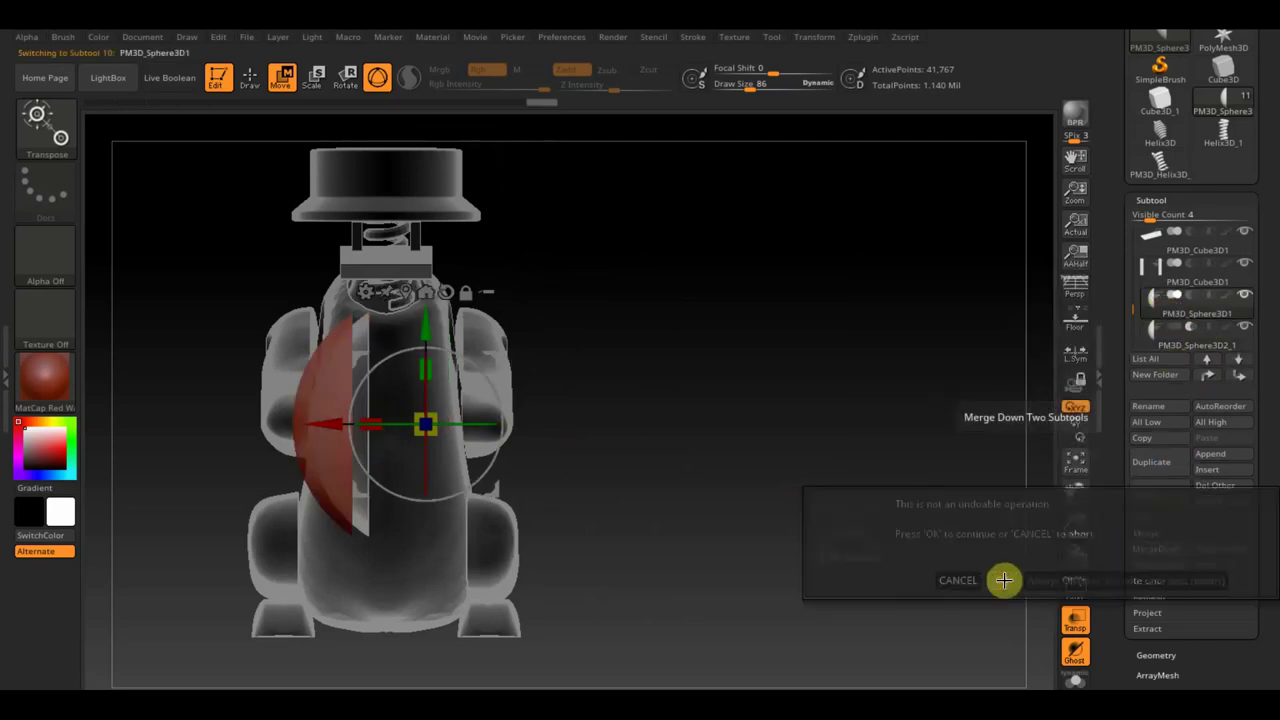
pyautogui.moveTo(925, 500)
pyautogui.mouseDown()
pyautogui.moveTo(880, 499)
pyautogui.moveTo(930, 499)
pyautogui.mouseUp()
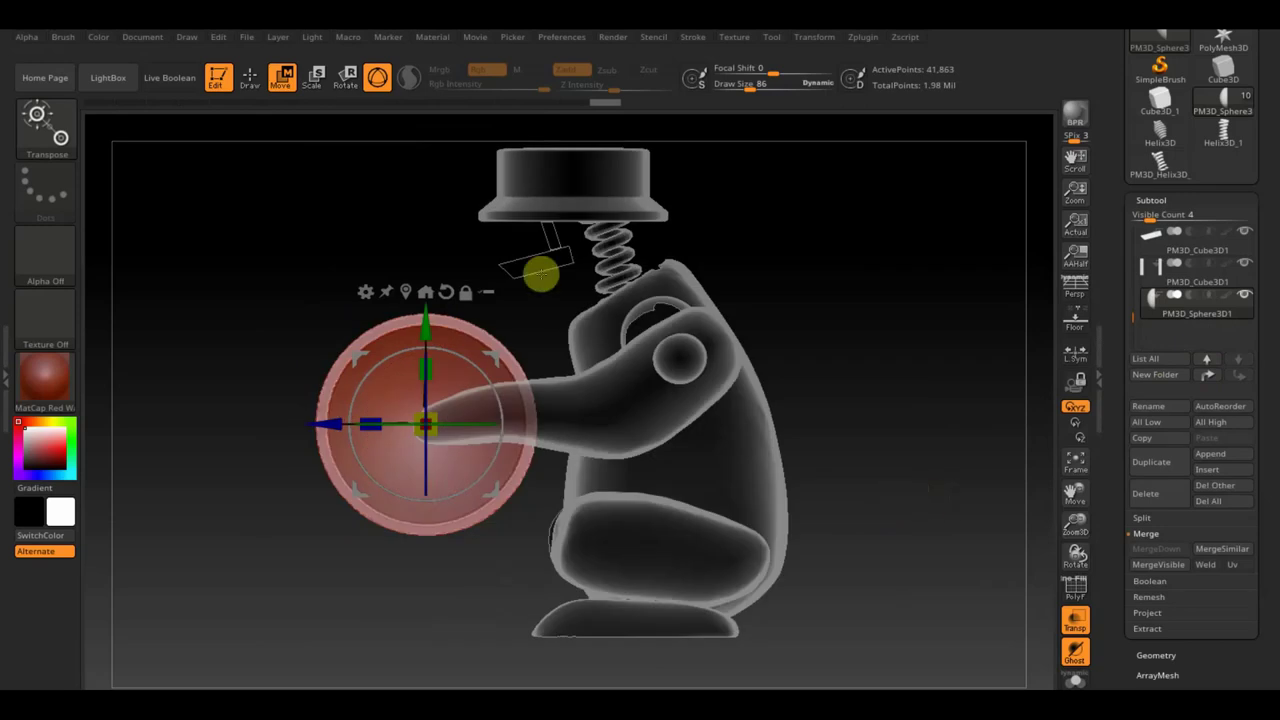
pyautogui.click(249, 80)
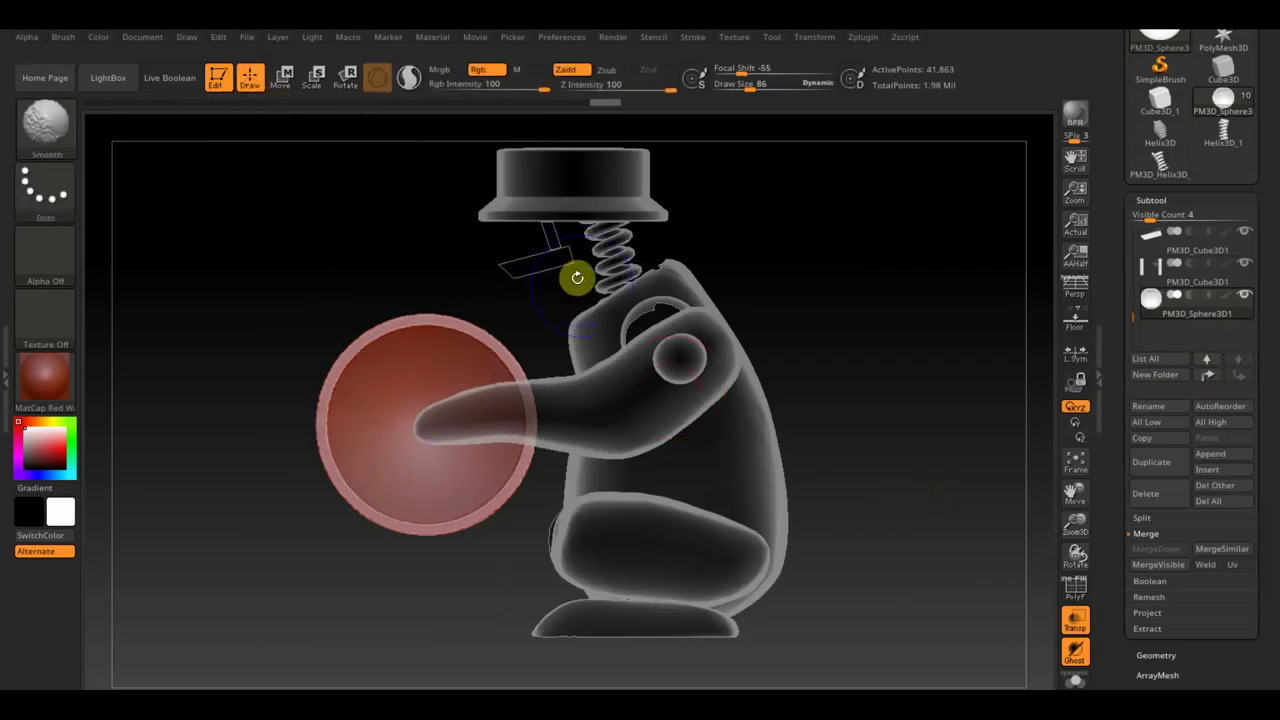
pyautogui.click(1075, 620)
pyautogui.moveTo(945, 541)
pyautogui.mouseDown()
pyautogui.moveTo(944, 522)
pyautogui.moveTo(983, 520)
pyautogui.mouseUp()
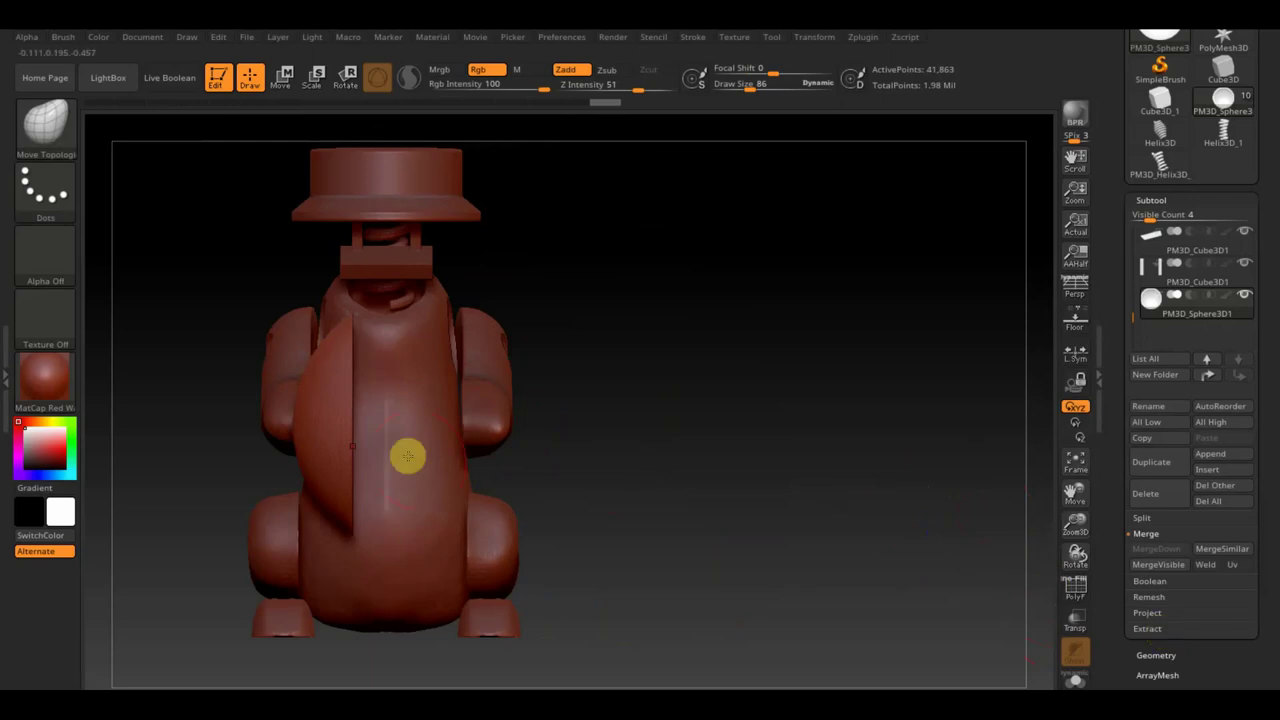
pyautogui.click(1075, 651)
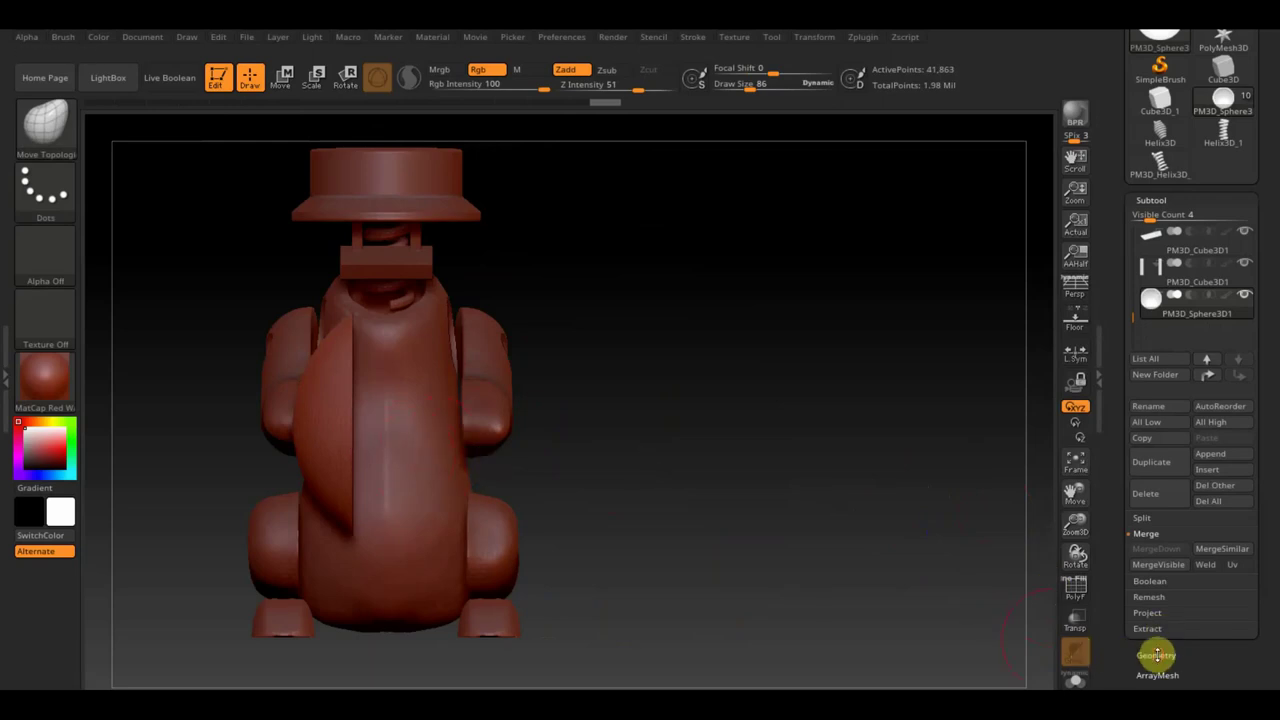
# Apply Mirror And Weld for symmetry and rotate to a side profile matching the reference
pyautogui.click(1157, 655)
pyautogui.click(1188, 586)
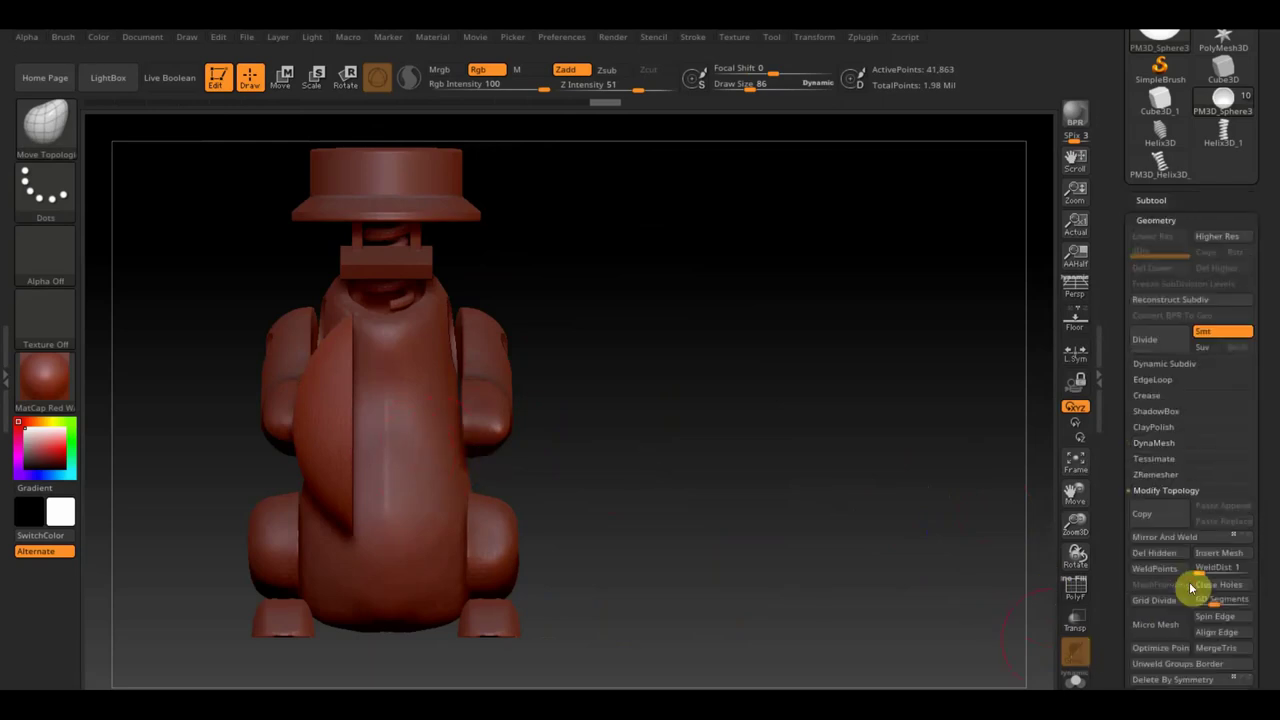
pyautogui.click(1185, 540)
pyautogui.moveTo(768, 497)
pyautogui.mouseDown()
pyautogui.moveTo(883, 500)
pyautogui.moveTo(845, 510)
pyautogui.mouseUp()
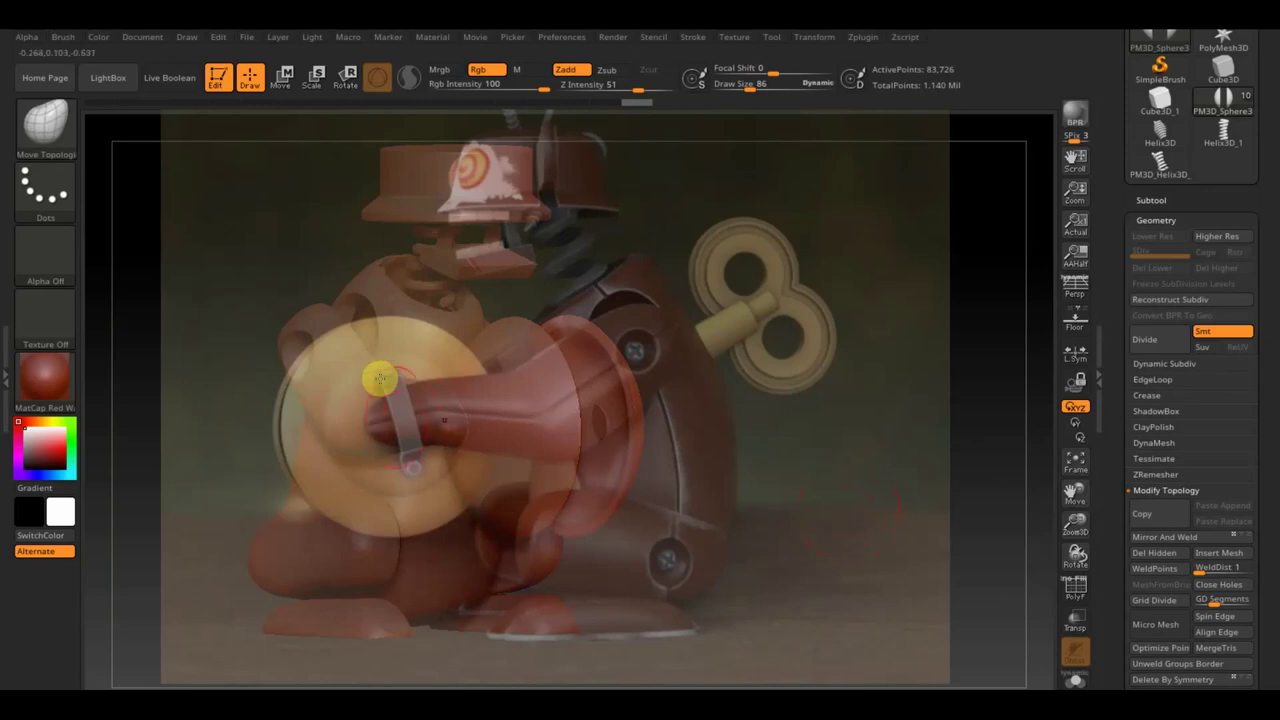
pyautogui.moveTo(955, 447); pyautogui.dragTo(829, 451)
pyautogui.moveTo(1000, 446)
pyautogui.mouseDown()
pyautogui.moveTo(819, 441)
pyautogui.moveTo(874, 441)
pyautogui.mouseUp()
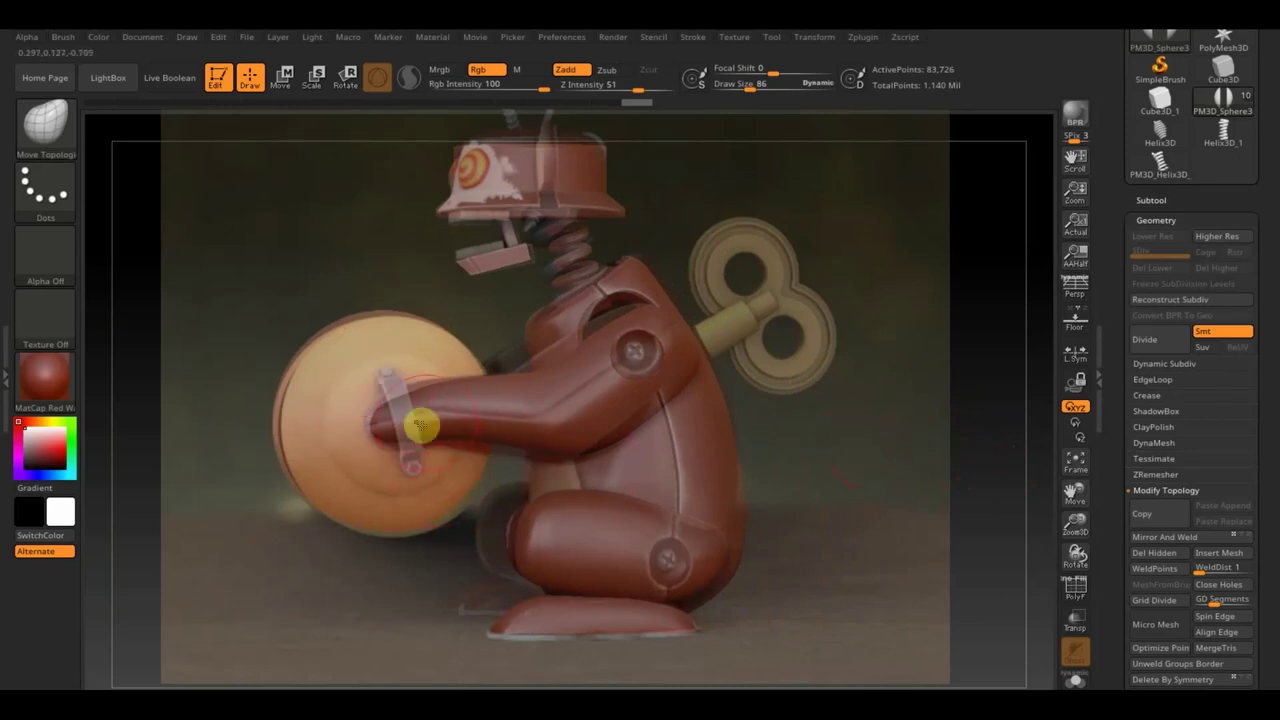
pyautogui.click(1152, 200)
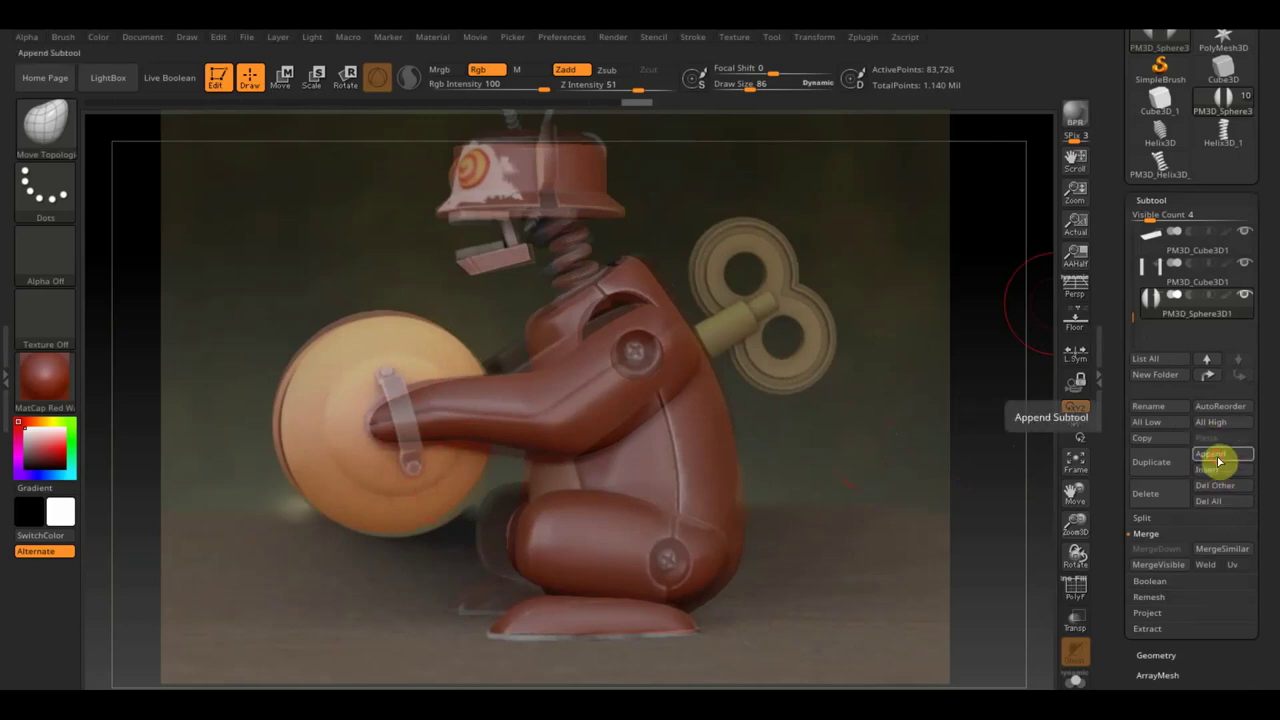
# Append a Cube3D subtool, shrink it to a small box and move it onto the cymbal
pyautogui.click(1218, 461)
pyautogui.click(706, 466)
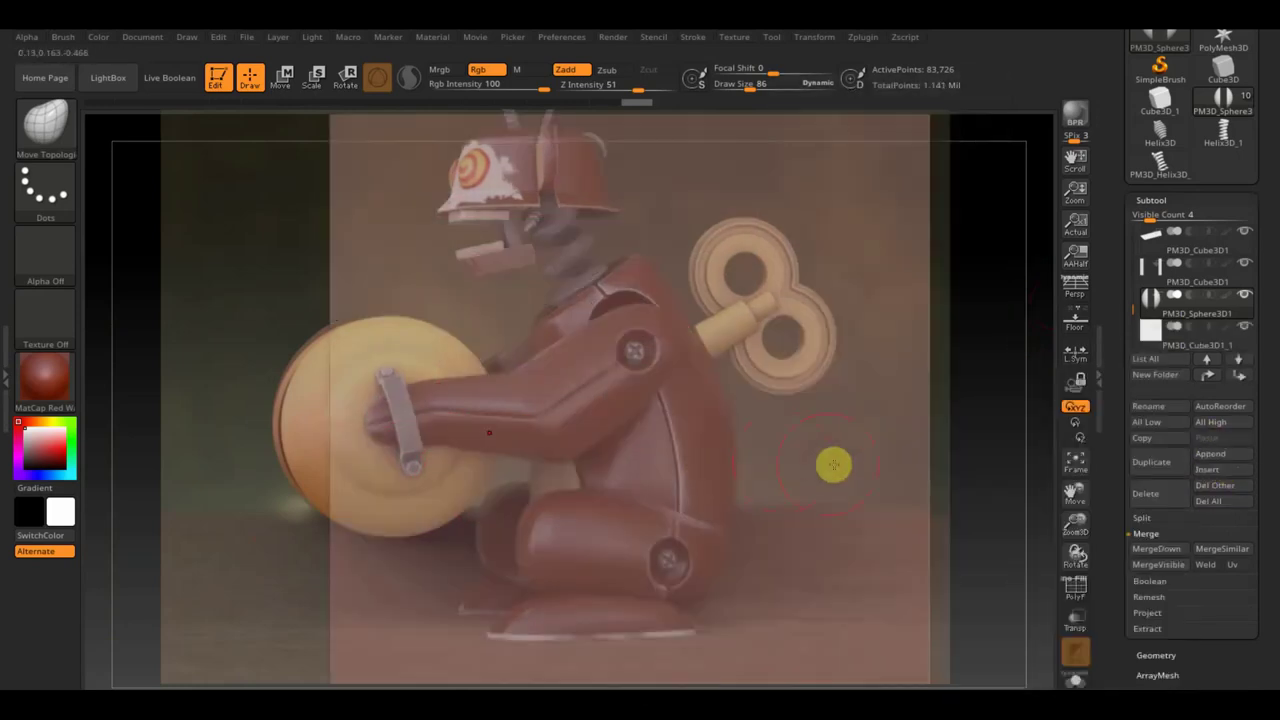
pyautogui.keyDown('alt'); pyautogui.click(874, 497); pyautogui.keyUp('alt')
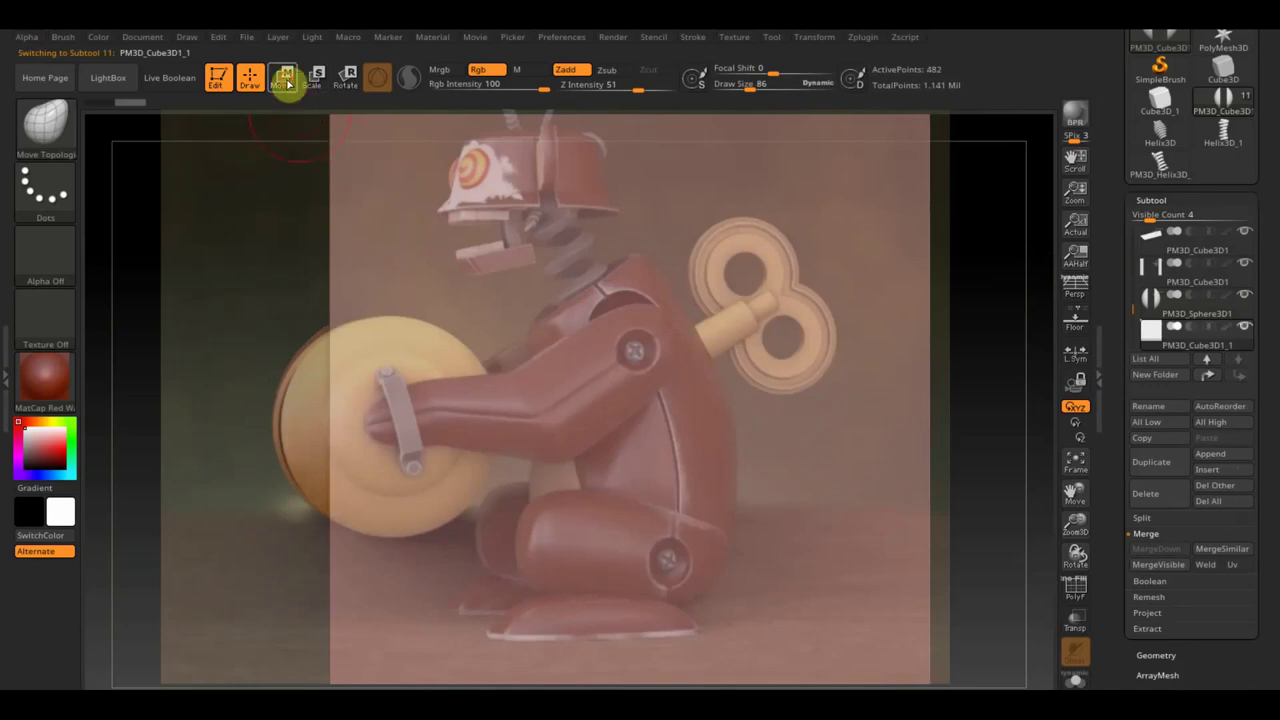
pyautogui.click(287, 79)
pyautogui.moveTo(642, 396); pyautogui.dragTo(347, 262)
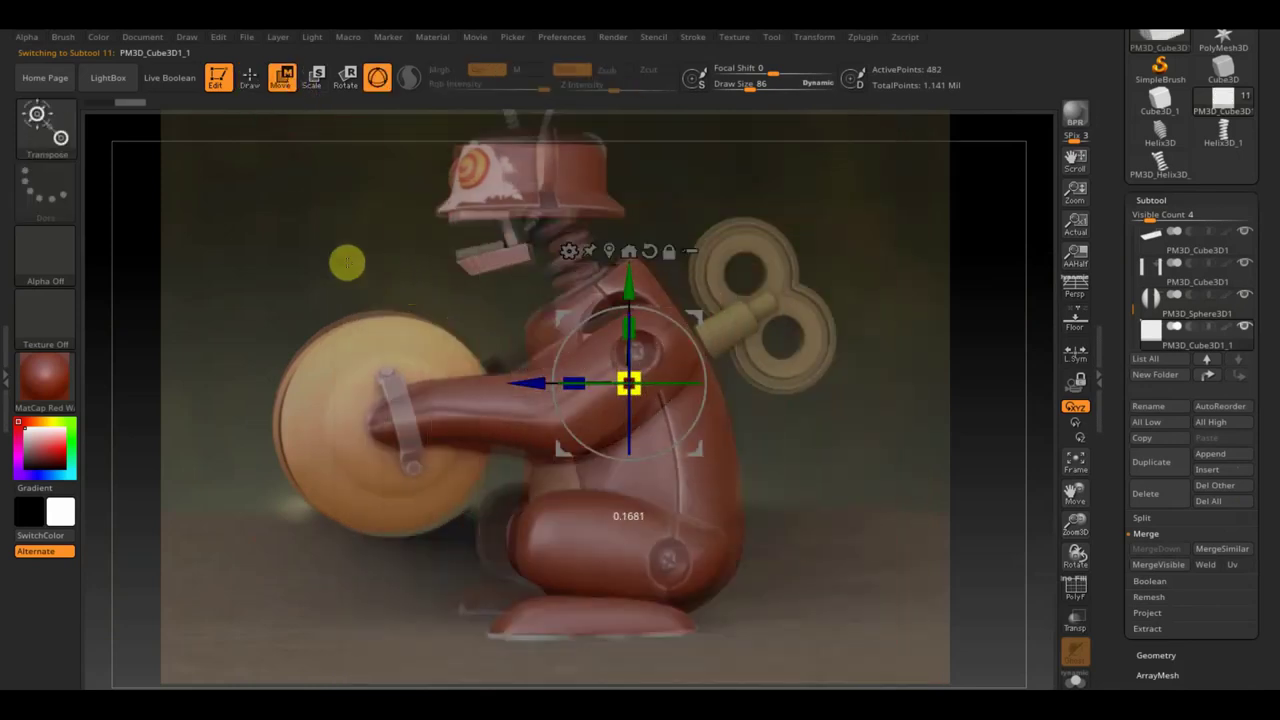
pyautogui.moveTo(525, 383)
pyautogui.mouseDown()
pyautogui.moveTo(266, 381)
pyautogui.moveTo(279, 383)
pyautogui.mouseUp()
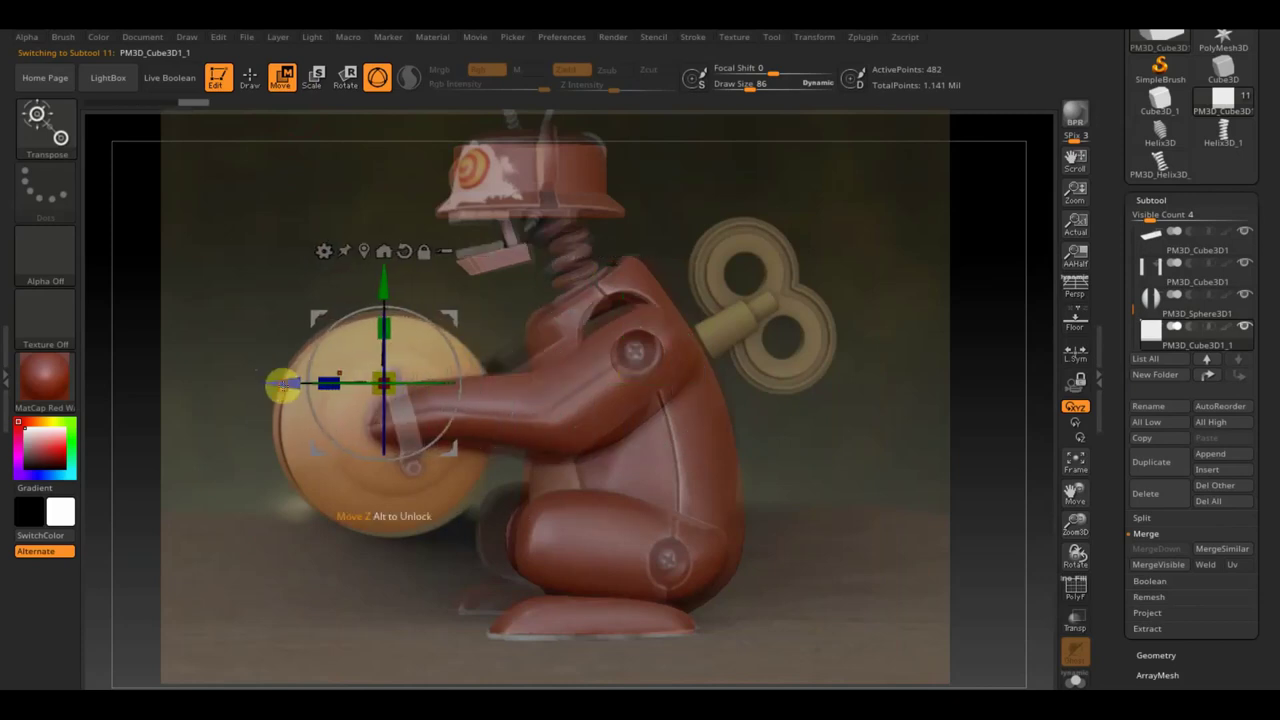
# Narrow and flatten the cube into a thin strap over the hand, then mask part of it
pyautogui.hotkey('shift', 'z')
pyautogui.moveTo(844, 407)
pyautogui.mouseDown()
pyautogui.moveTo(923, 406)
pyautogui.moveTo(900, 404)
pyautogui.mouseUp()
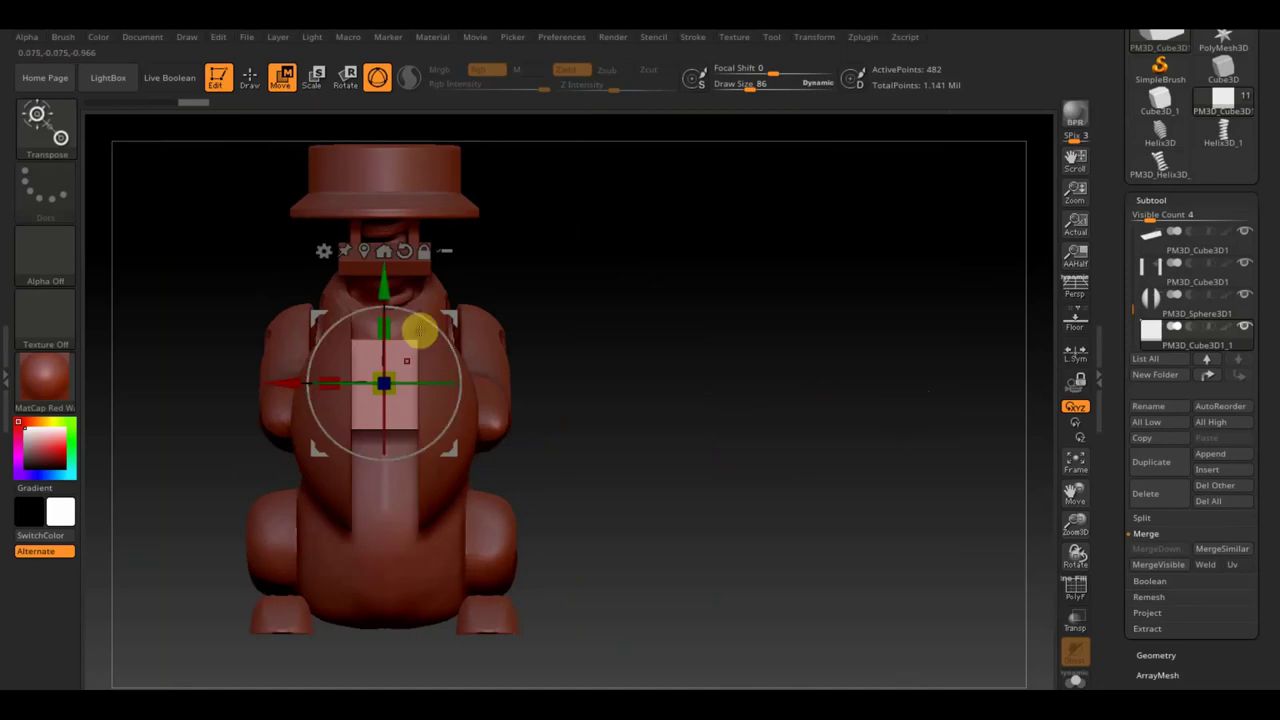
pyautogui.moveTo(331, 380)
pyautogui.mouseDown()
pyautogui.moveTo(360, 392)
pyautogui.moveTo(166, 389)
pyautogui.mouseUp()
pyautogui.moveTo(257, 277); pyautogui.dragTo(266, 312)
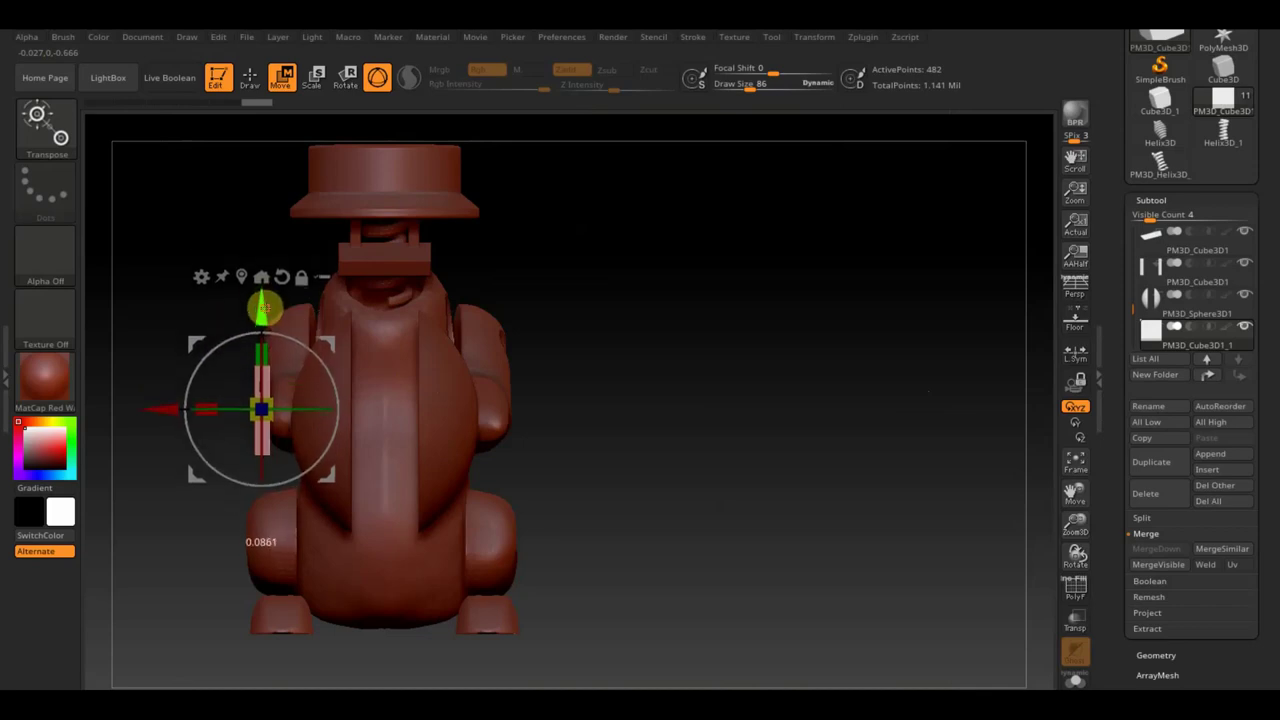
pyautogui.moveTo(606, 414); pyautogui.dragTo(760, 434)
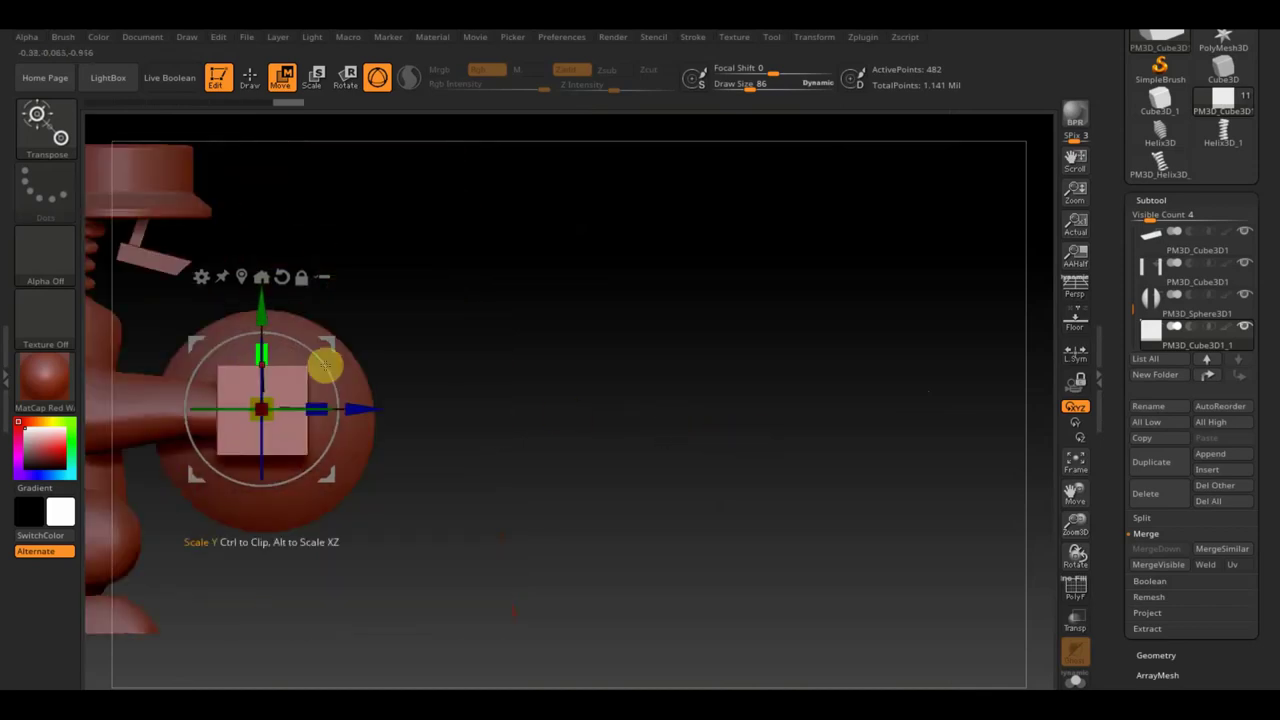
pyautogui.moveTo(314, 403); pyautogui.dragTo(287, 403)
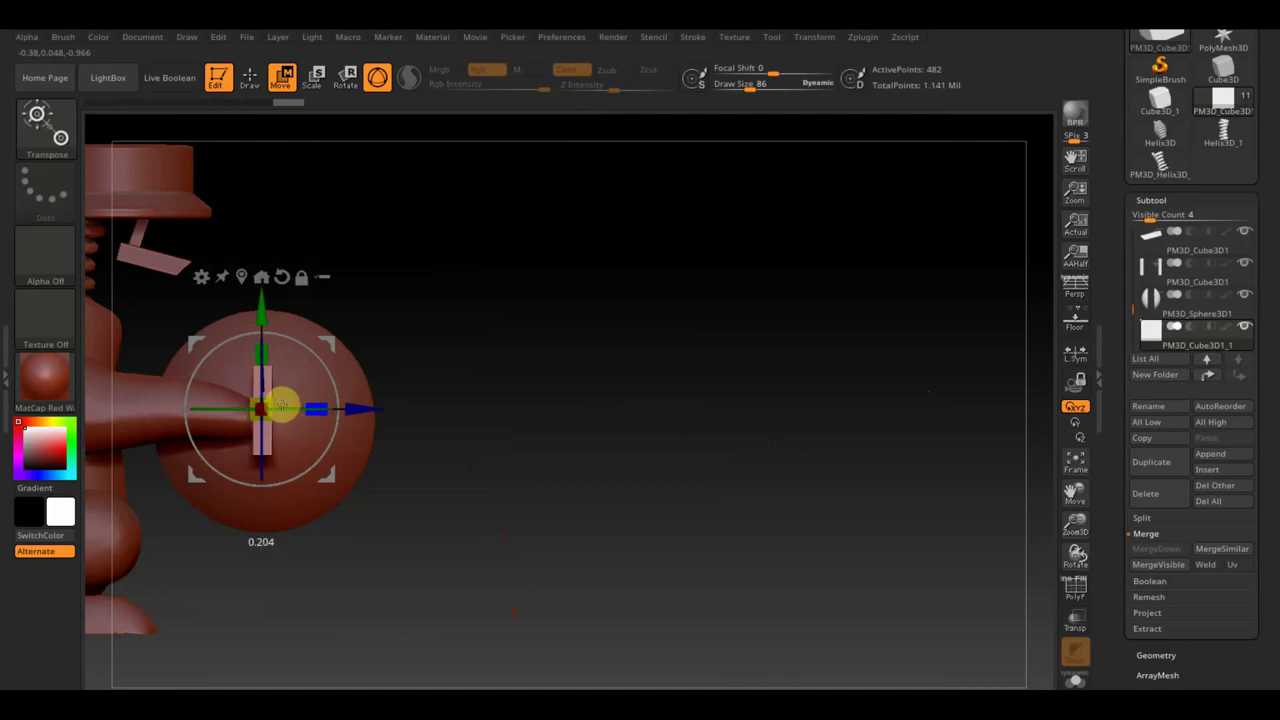
pyautogui.moveTo(366, 408); pyautogui.dragTo(328, 421)
pyautogui.moveTo(554, 389)
pyautogui.mouseDown()
pyautogui.moveTo(494, 406)
pyautogui.moveTo(571, 400)
pyautogui.moveTo(626, 437)
pyautogui.moveTo(671, 423)
pyautogui.mouseUp()
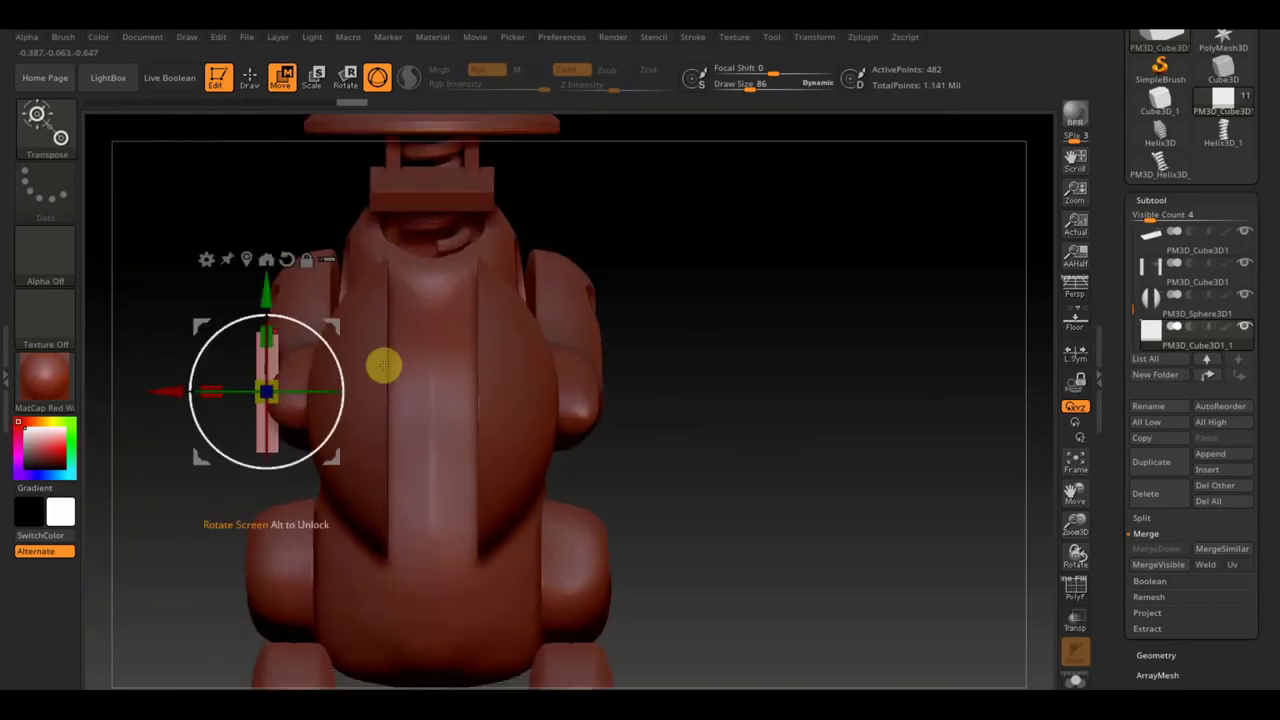
pyautogui.click(249, 77)
pyautogui.press('ctrl')
pyautogui.keyDown('ctrl'); pyautogui.moveTo(229, 339); pyautogui.dragTo(300, 347); pyautogui.keyUp('ctrl')
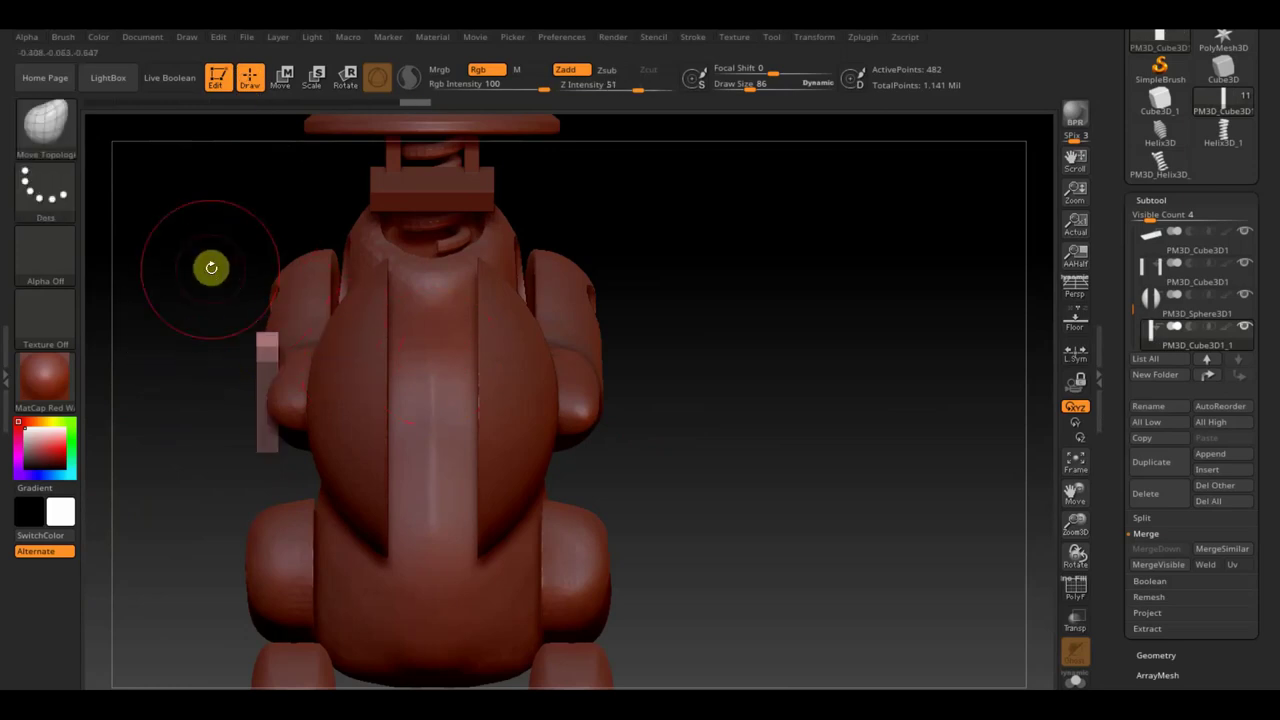
# Widen the strap piece sideways and lower it slightly
pyautogui.click(283, 75)
pyautogui.moveTo(245, 405)
pyautogui.mouseDown()
pyautogui.moveTo(165, 404)
pyautogui.moveTo(192, 412)
pyautogui.mouseUp()
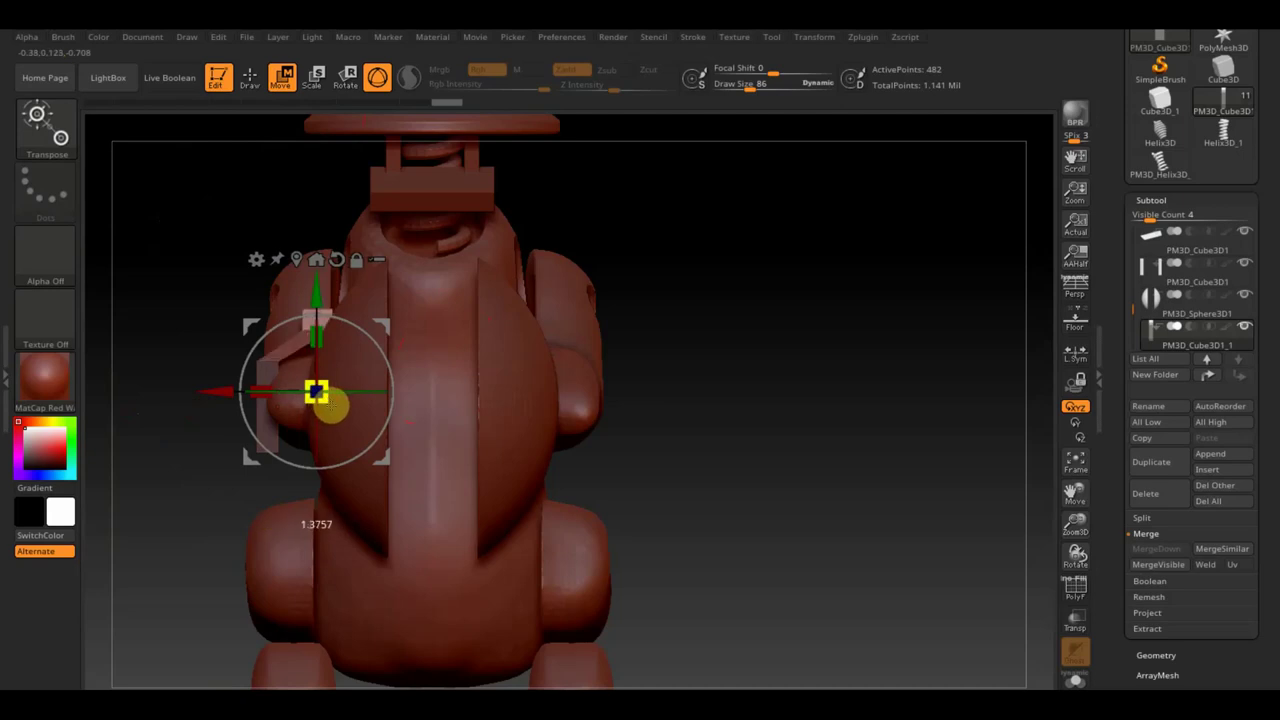
pyautogui.moveTo(314, 289); pyautogui.dragTo(316, 300)
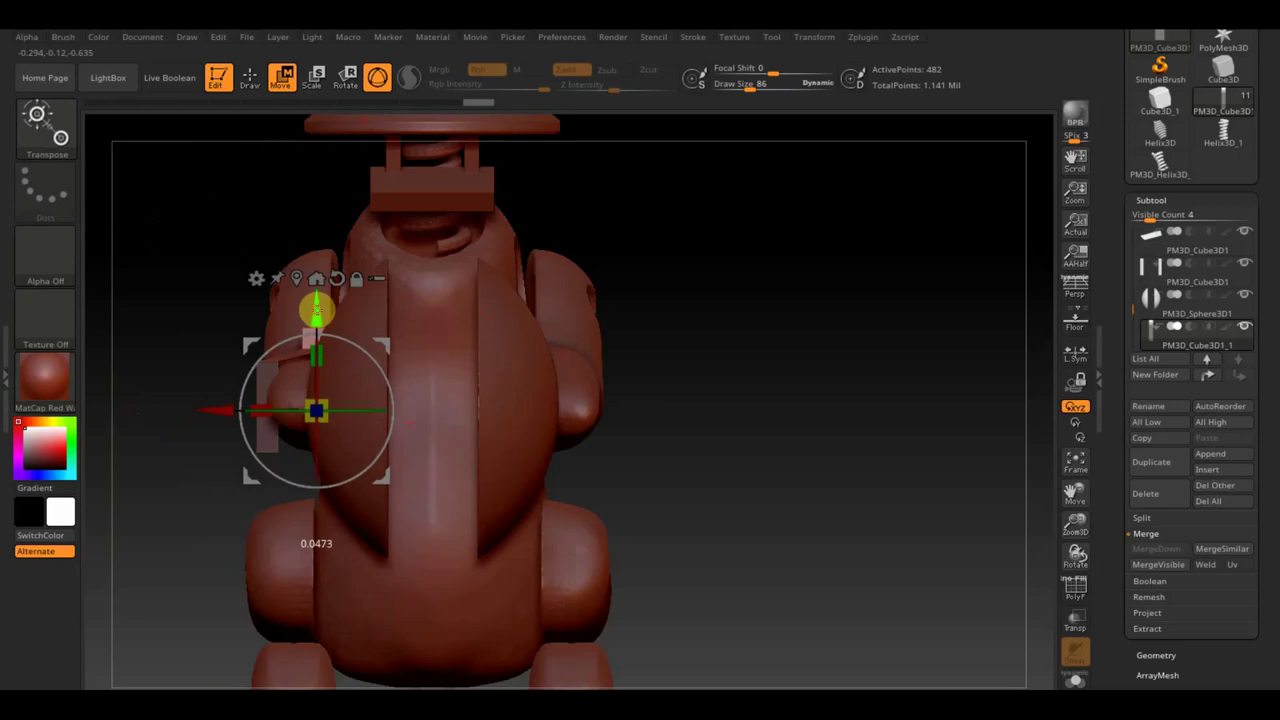
pyautogui.click(153, 254)
pyautogui.moveTo(153, 254)
pyautogui.mouseDown()
pyautogui.moveTo(211, 271)
pyautogui.moveTo(160, 249)
pyautogui.mouseUp()
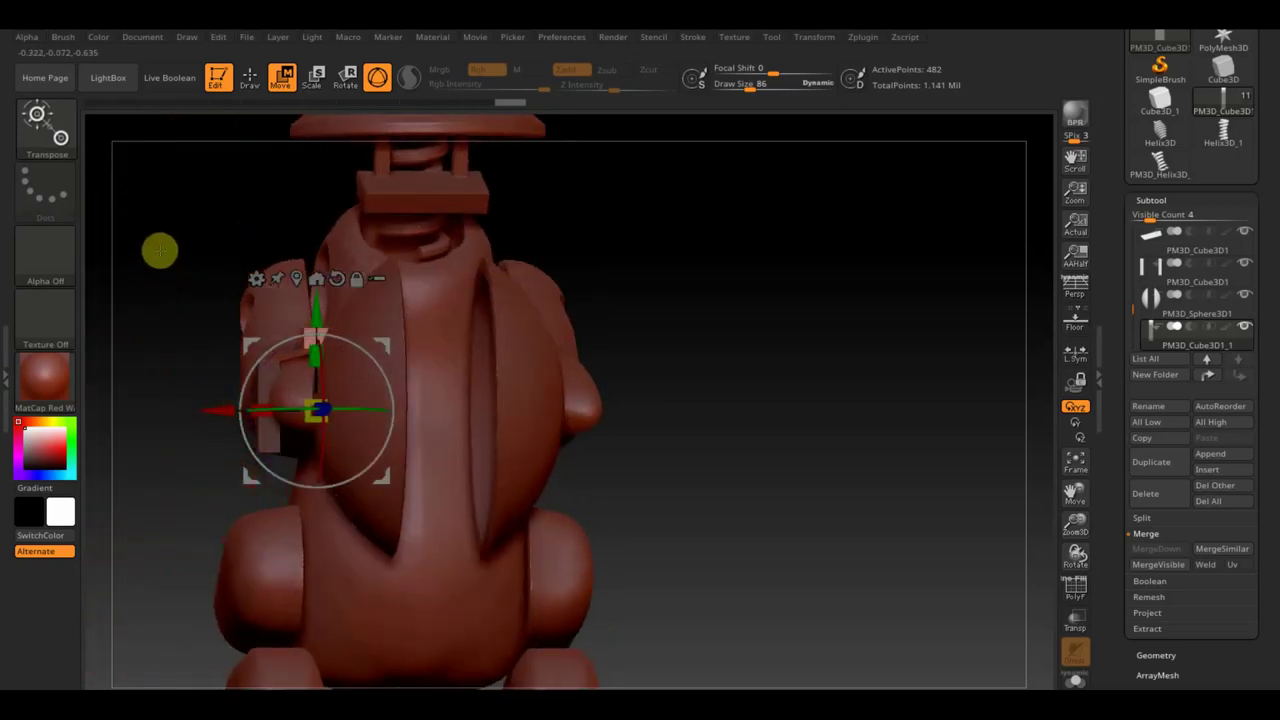
pyautogui.moveTo(531, 246); pyautogui.dragTo(641, 280)
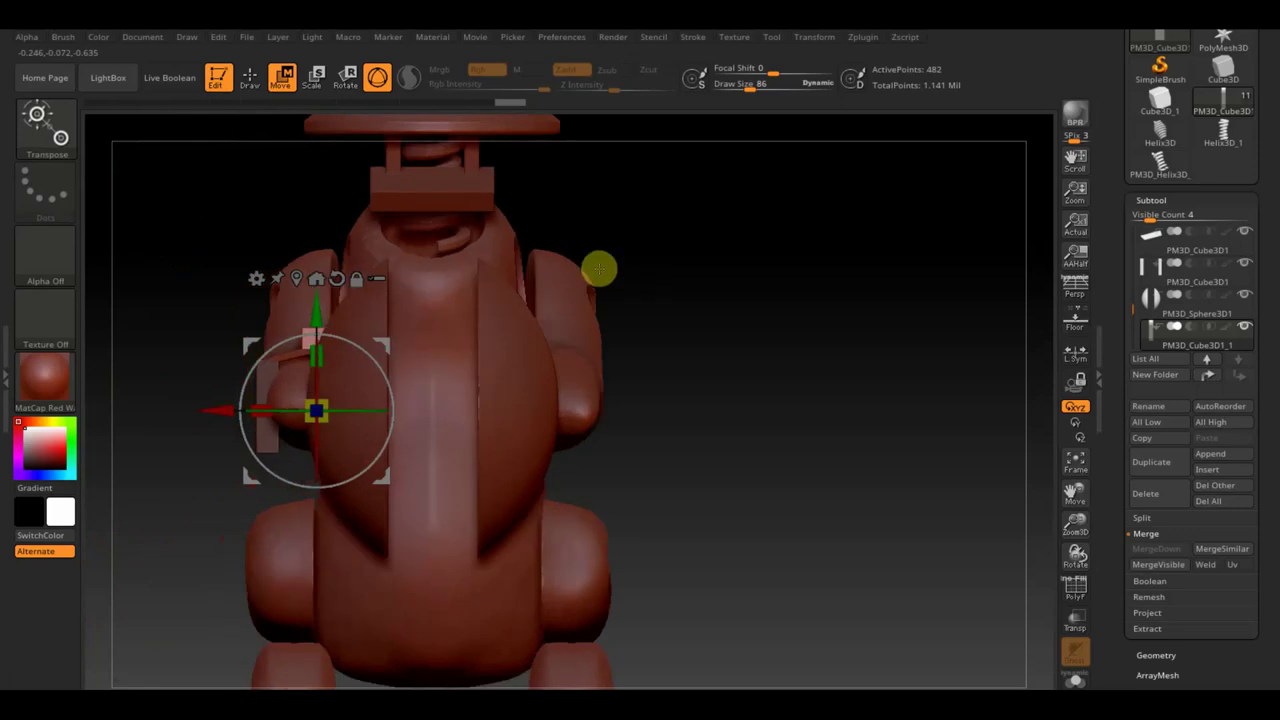
# Mask around the strap, then move, enlarge and turn the unmasked pink parts
pyautogui.click(249, 80)
pyautogui.press('ctrl')
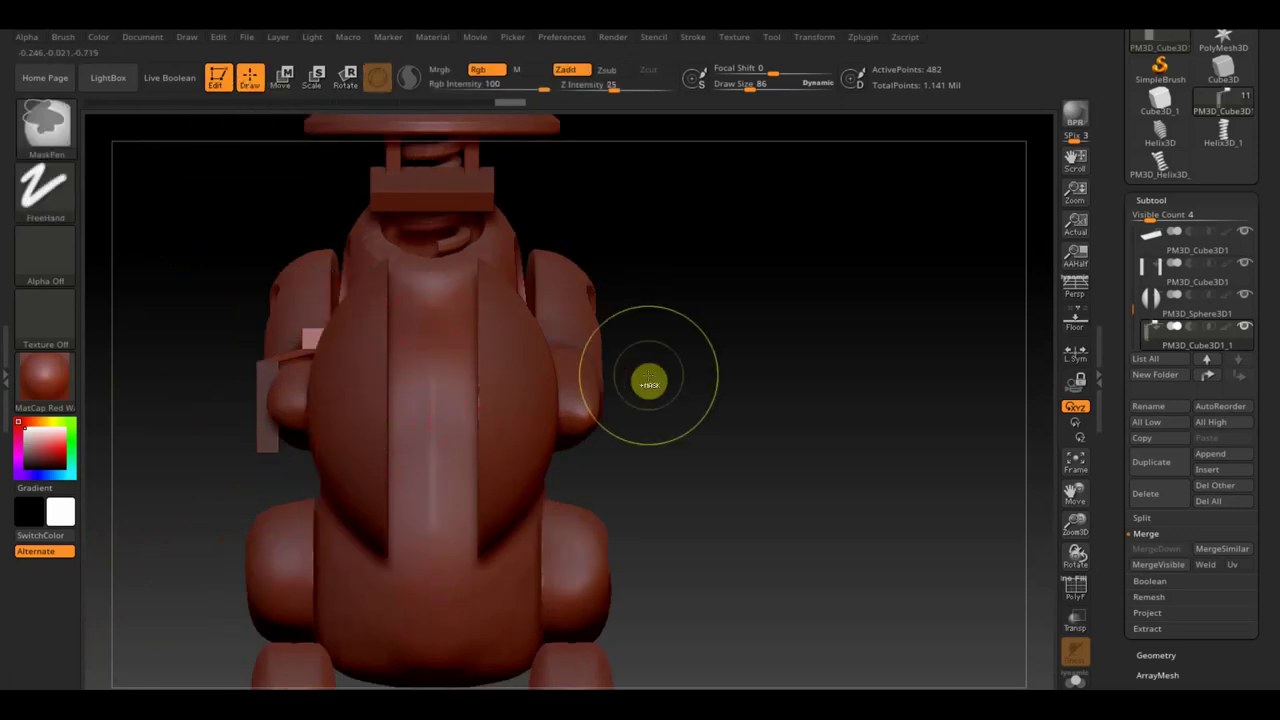
pyautogui.moveTo(633, 552)
pyautogui.keyDown('ctrl'); pyautogui.mouseDown()
pyautogui.moveTo(212, 452)
pyautogui.moveTo(208, 436)
pyautogui.mouseUp(); pyautogui.keyUp('ctrl')
pyautogui.press('ctrl')
pyautogui.keyDown('ctrl'); pyautogui.click(209, 446); pyautogui.keyUp('ctrl')
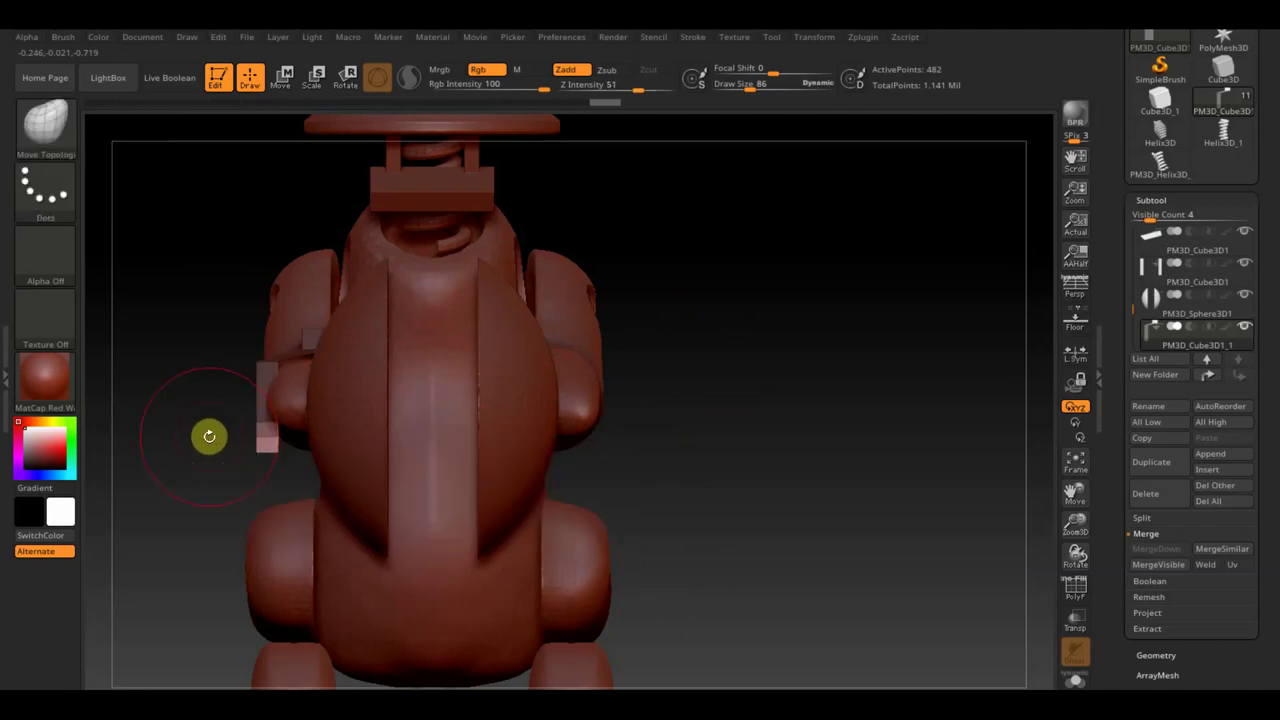
pyautogui.click(283, 77)
pyautogui.moveTo(229, 411); pyautogui.dragTo(245, 430)
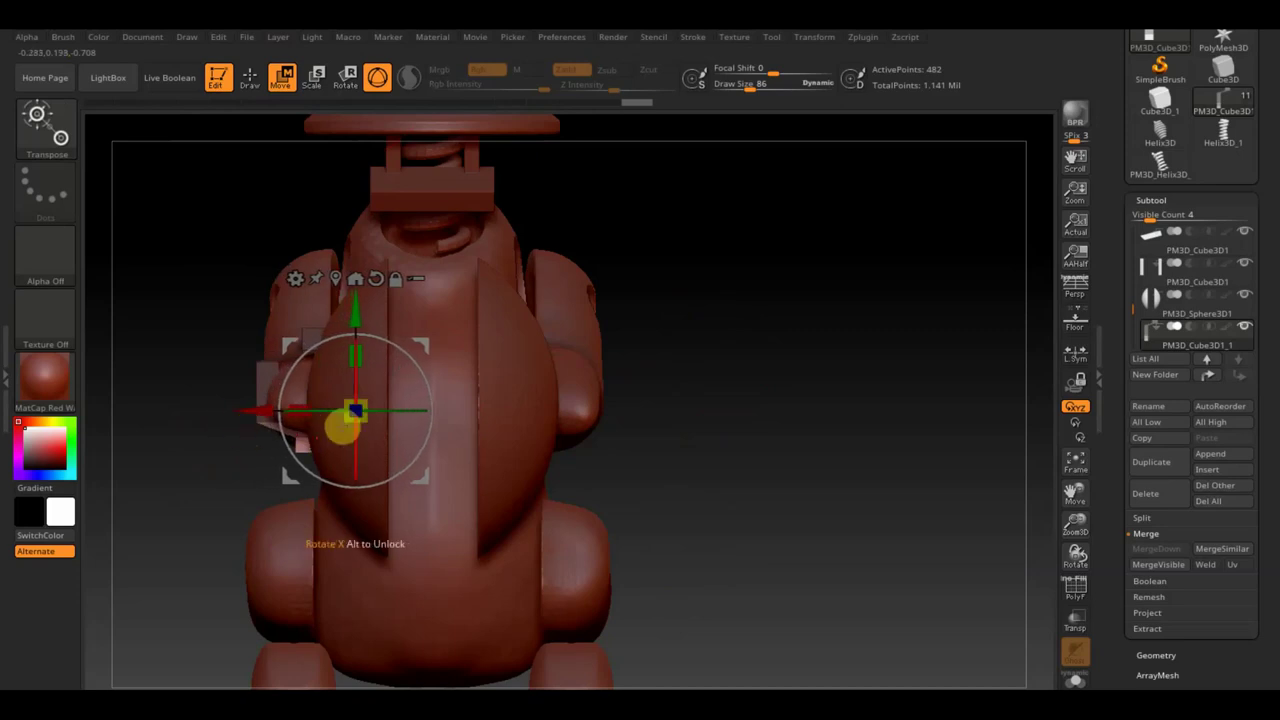
pyautogui.moveTo(369, 421); pyautogui.dragTo(373, 425)
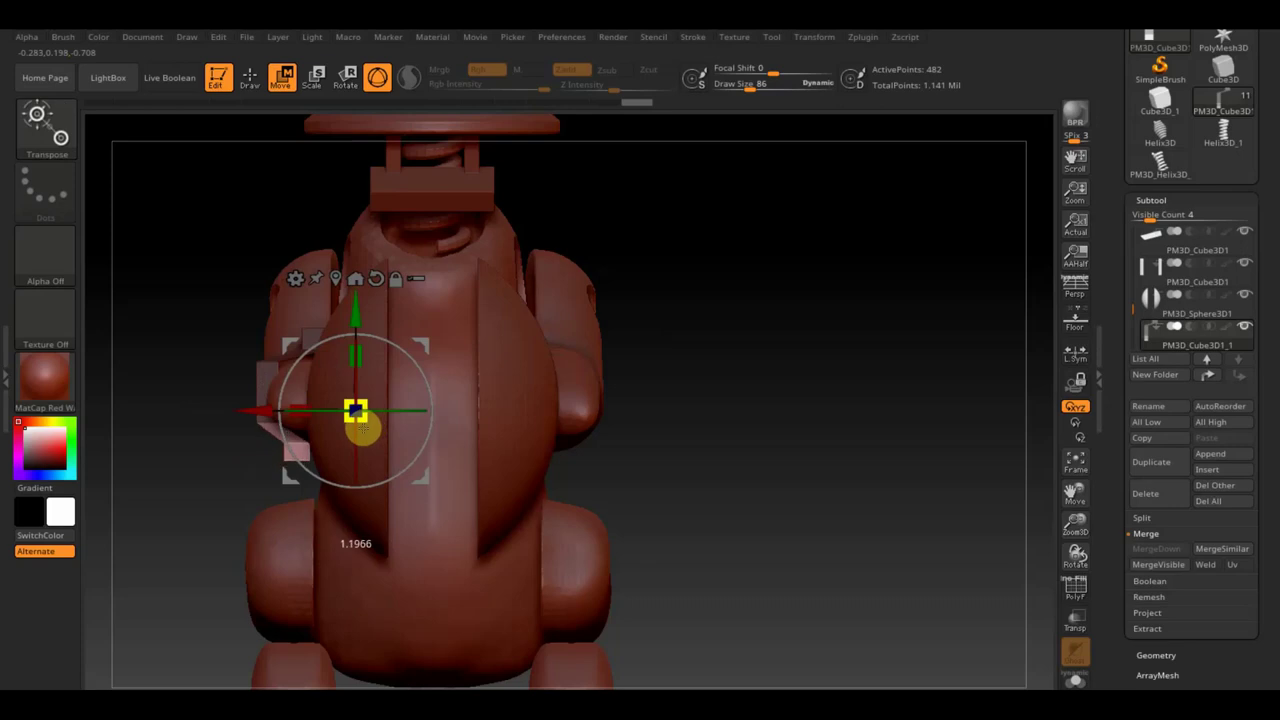
pyautogui.moveTo(423, 346); pyautogui.dragTo(433, 345)
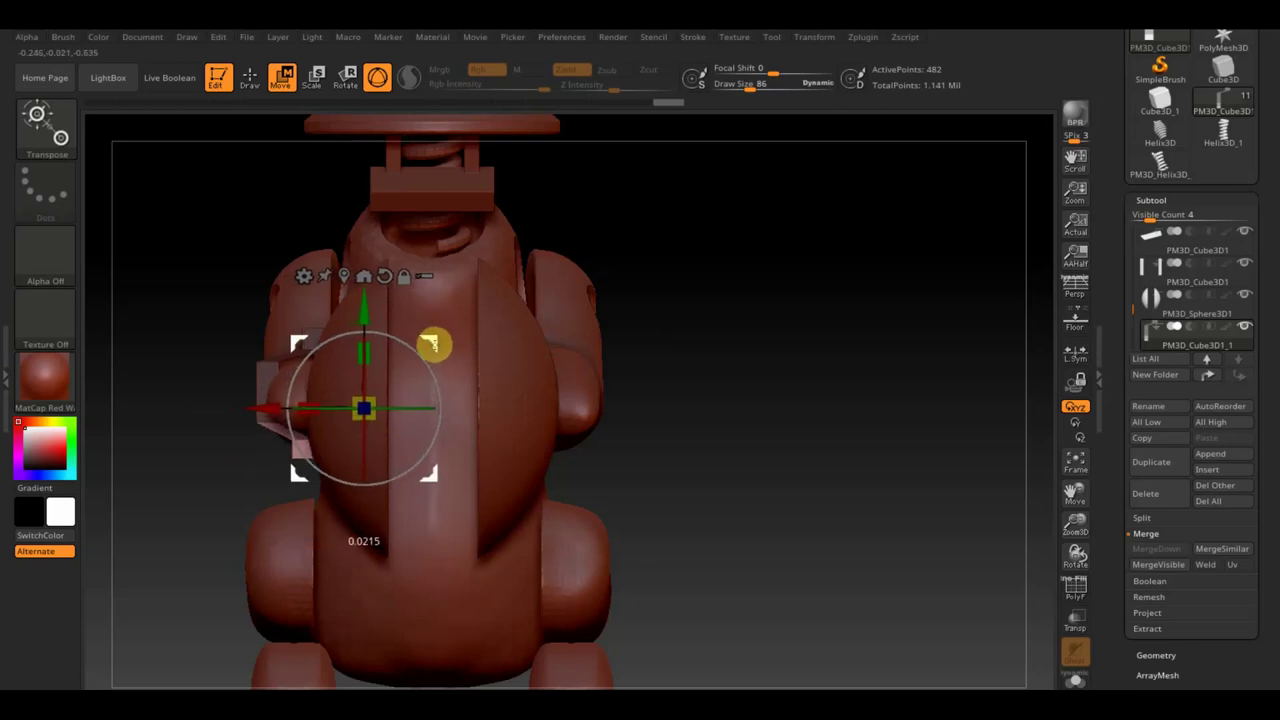
pyautogui.moveTo(140, 303); pyautogui.dragTo(227, 301)
pyautogui.moveTo(654, 297); pyautogui.dragTo(668, 388)
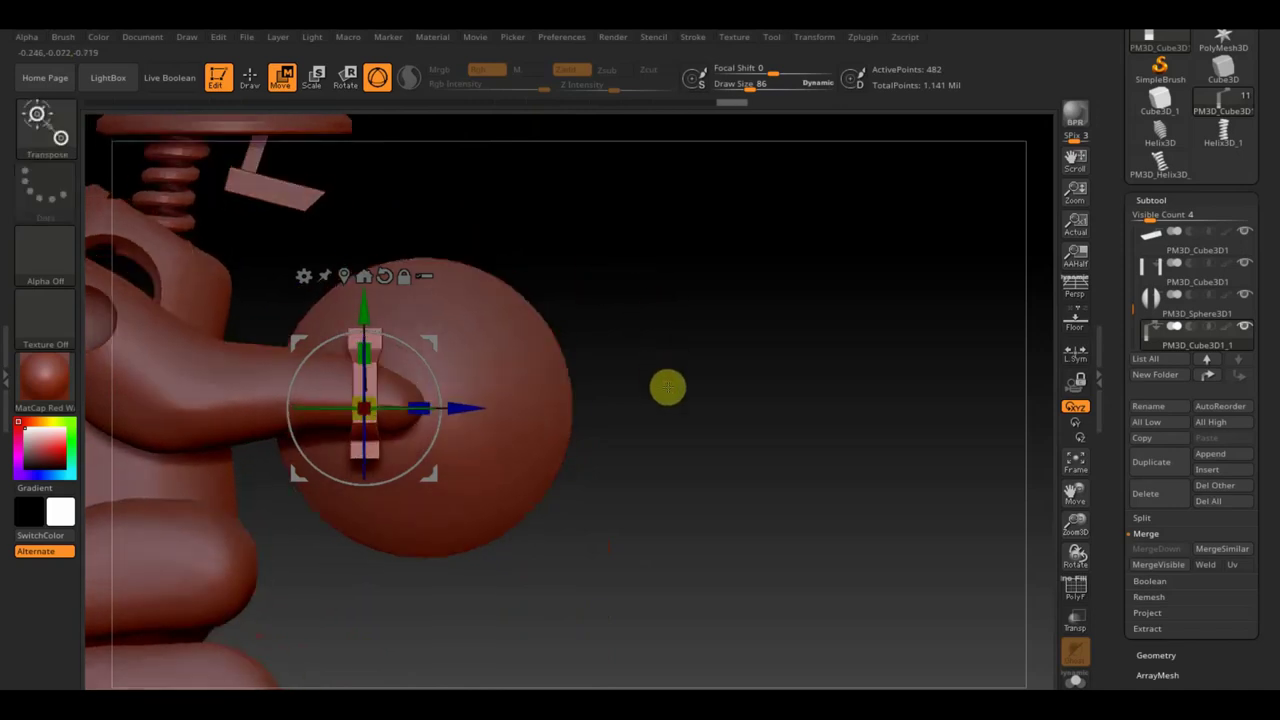
# Trim the strap with rectangular strokes and remask the area around the arm
pyautogui.click(251, 78)
pyautogui.moveTo(610, 537)
pyautogui.keyDown('ctrl'); pyautogui.keyDown('shift'); pyautogui.mouseDown()
pyautogui.moveTo(494, 445)
pyautogui.moveTo(380, 280)
pyautogui.mouseUp(); pyautogui.keyUp('shift'); pyautogui.keyUp('ctrl')
pyautogui.keyDown('ctrl'); pyautogui.keyDown('shift'); pyautogui.moveTo(218, 230); pyautogui.dragTo(351, 527); pyautogui.keyUp('shift'); pyautogui.keyUp('ctrl')
pyautogui.moveTo(669, 534)
pyautogui.keyDown('shift'); pyautogui.mouseDown()
pyautogui.moveTo(589, 537)
pyautogui.moveTo(637, 566)
pyautogui.mouseUp(); pyautogui.keyUp('shift')
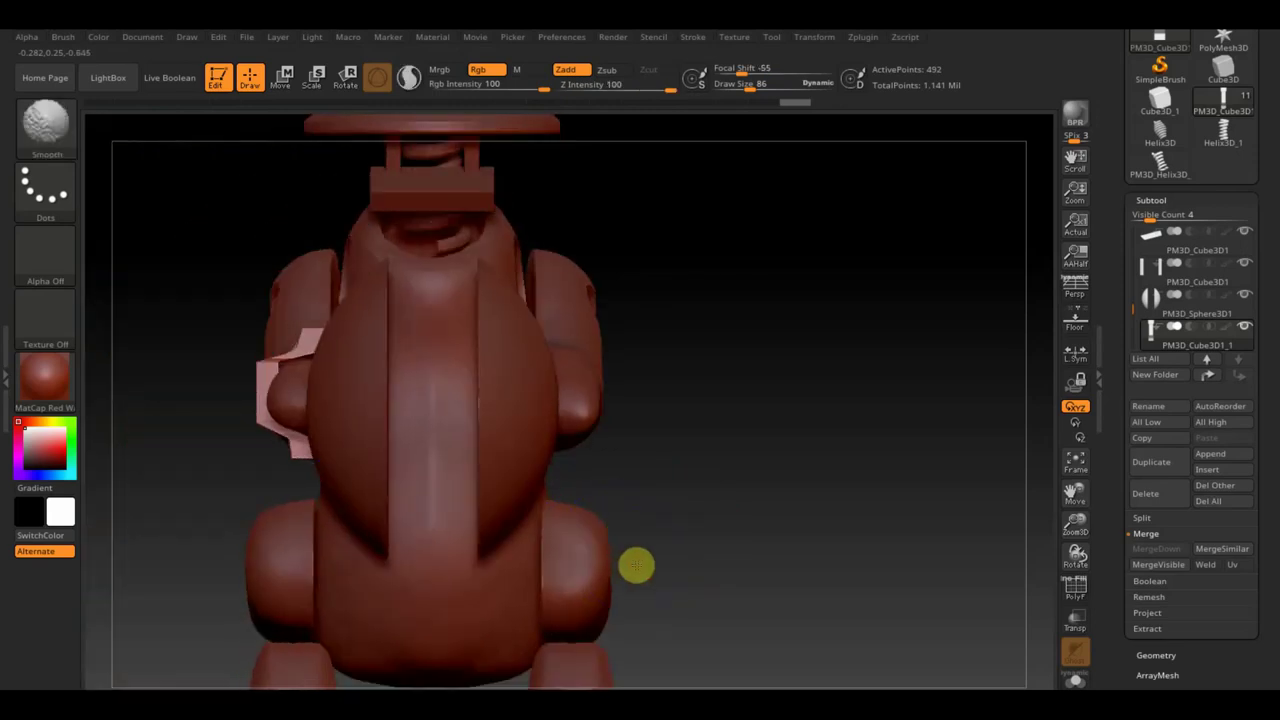
pyautogui.moveTo(719, 570)
pyautogui.keyDown('ctrl'); pyautogui.keyDown('shift'); pyautogui.mouseDown()
pyautogui.moveTo(471, 457)
pyautogui.moveTo(316, 312)
pyautogui.mouseUp(); pyautogui.keyUp('shift'); pyautogui.keyUp('ctrl')
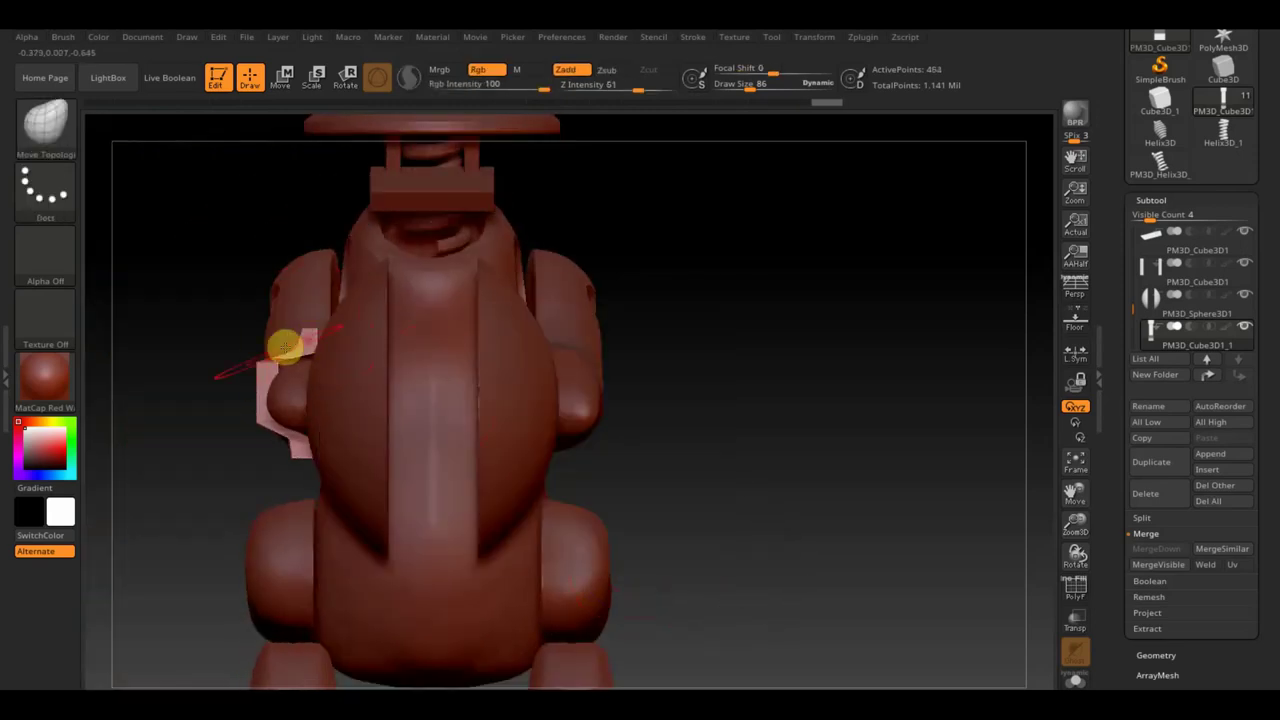
pyautogui.moveTo(211, 348); pyautogui.dragTo(223, 386)
pyautogui.moveTo(218, 397)
pyautogui.mouseDown()
pyautogui.moveTo(227, 387)
pyautogui.moveTo(288, 408)
pyautogui.mouseUp()
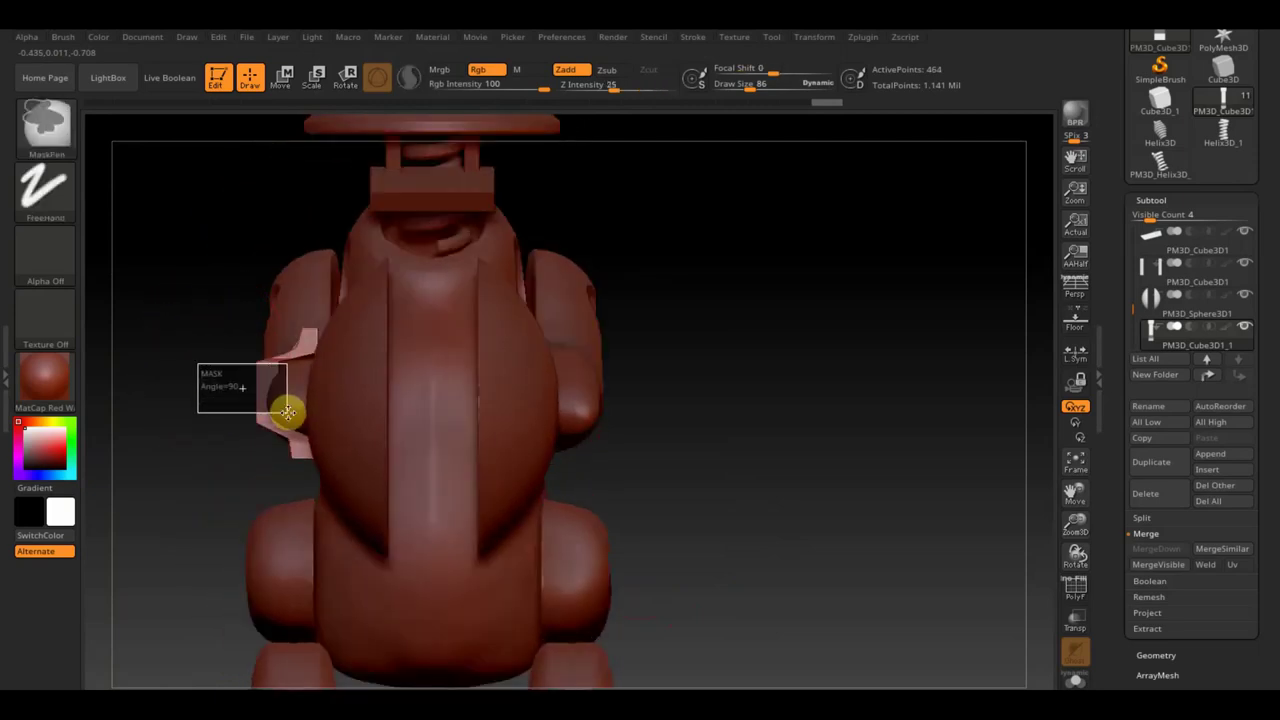
pyautogui.keyDown('ctrl'); pyautogui.moveTo(288, 411); pyautogui.dragTo(289, 418); pyautogui.keyUp('ctrl')
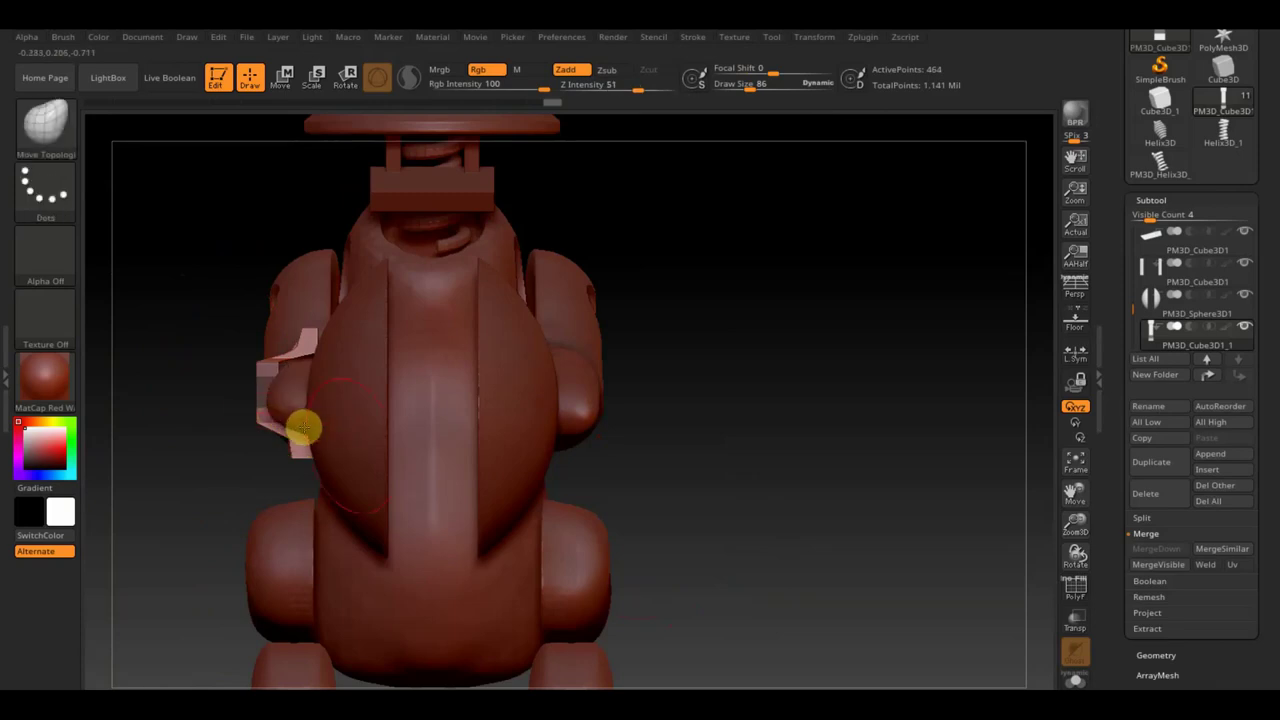
pyautogui.keyDown('ctrl'); pyautogui.moveTo(679, 583); pyautogui.dragTo(274, 444); pyautogui.keyUp('ctrl')
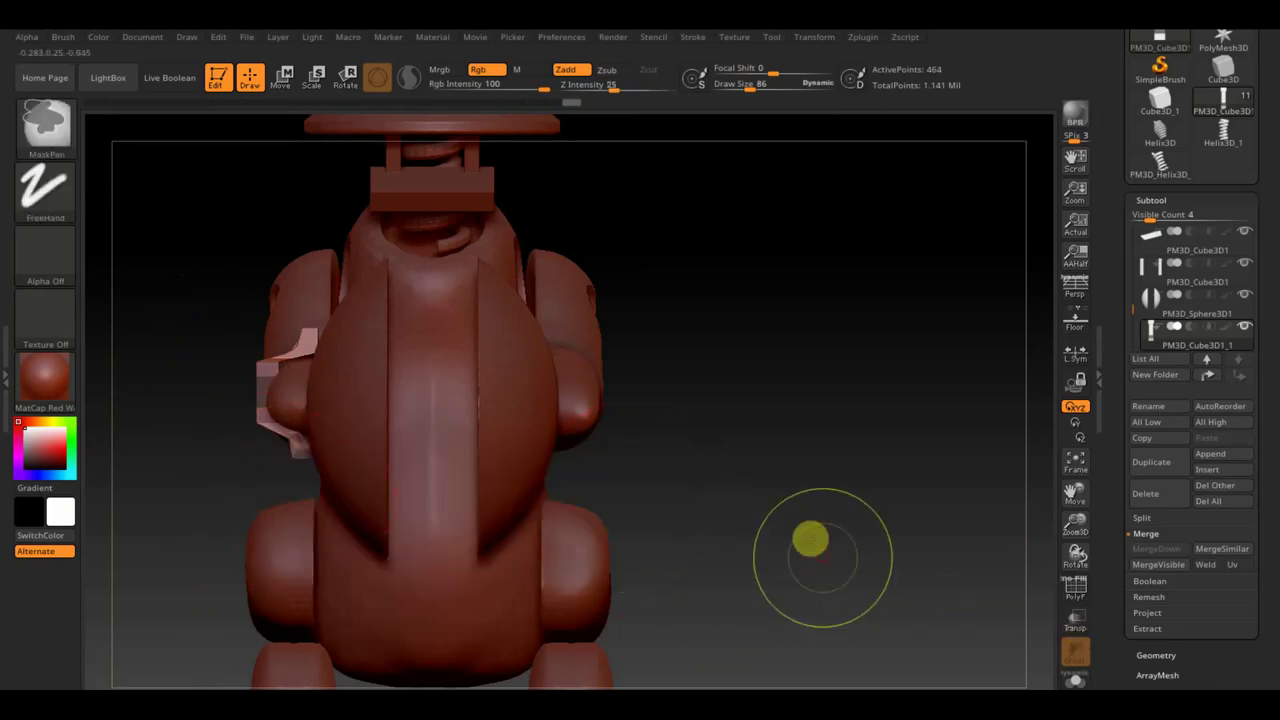
pyautogui.click(1160, 655)
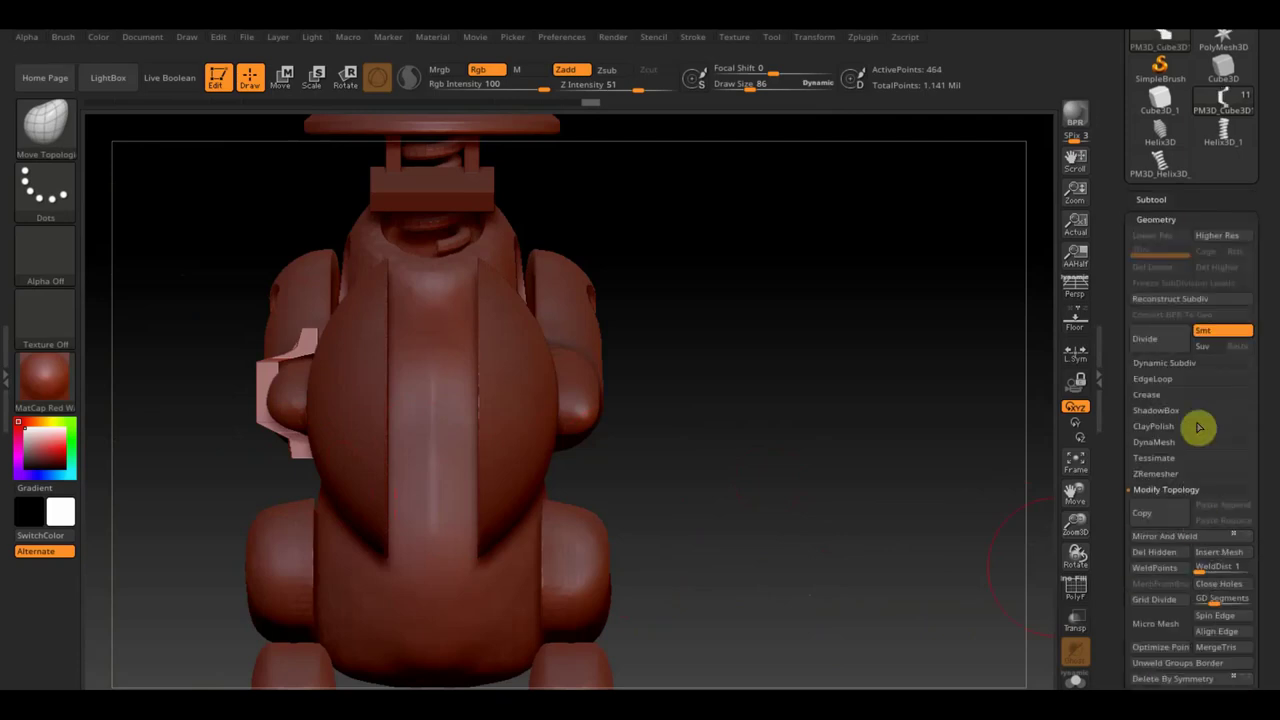
# DynaMesh the bracket at a higher resolution, giving about 10,657 points
pyautogui.click(1160, 442)
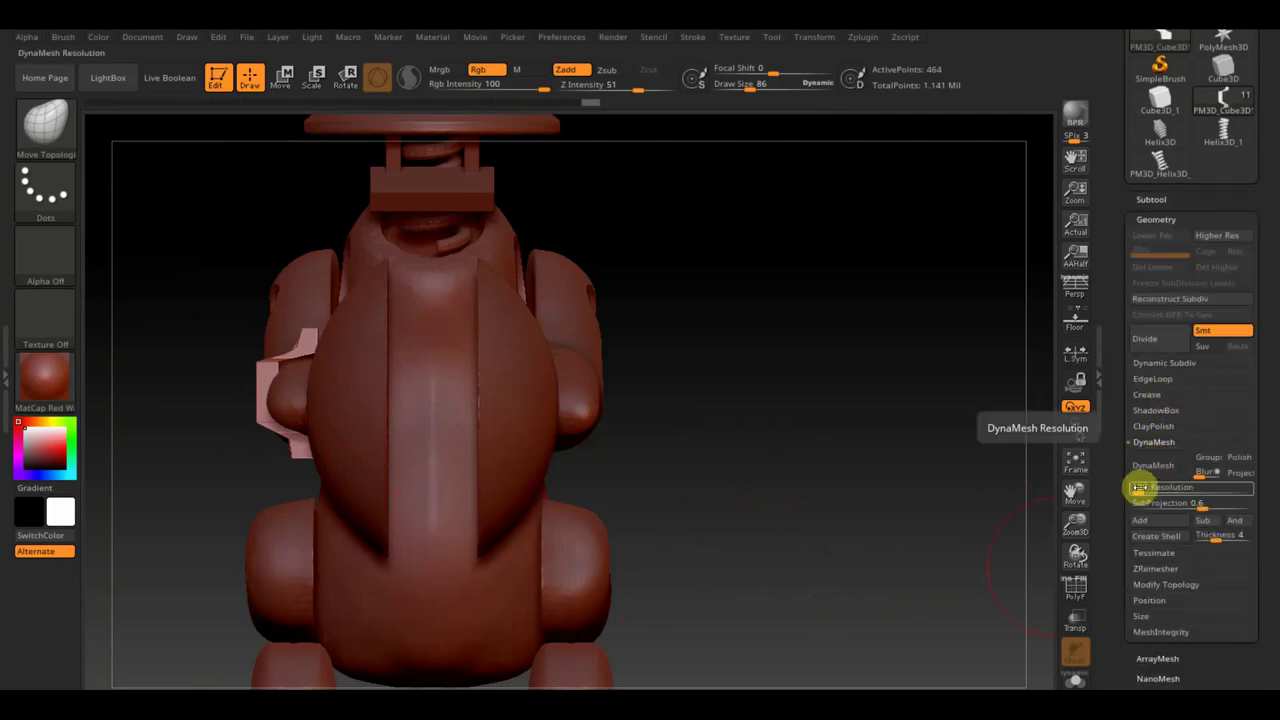
pyautogui.click(1153, 465)
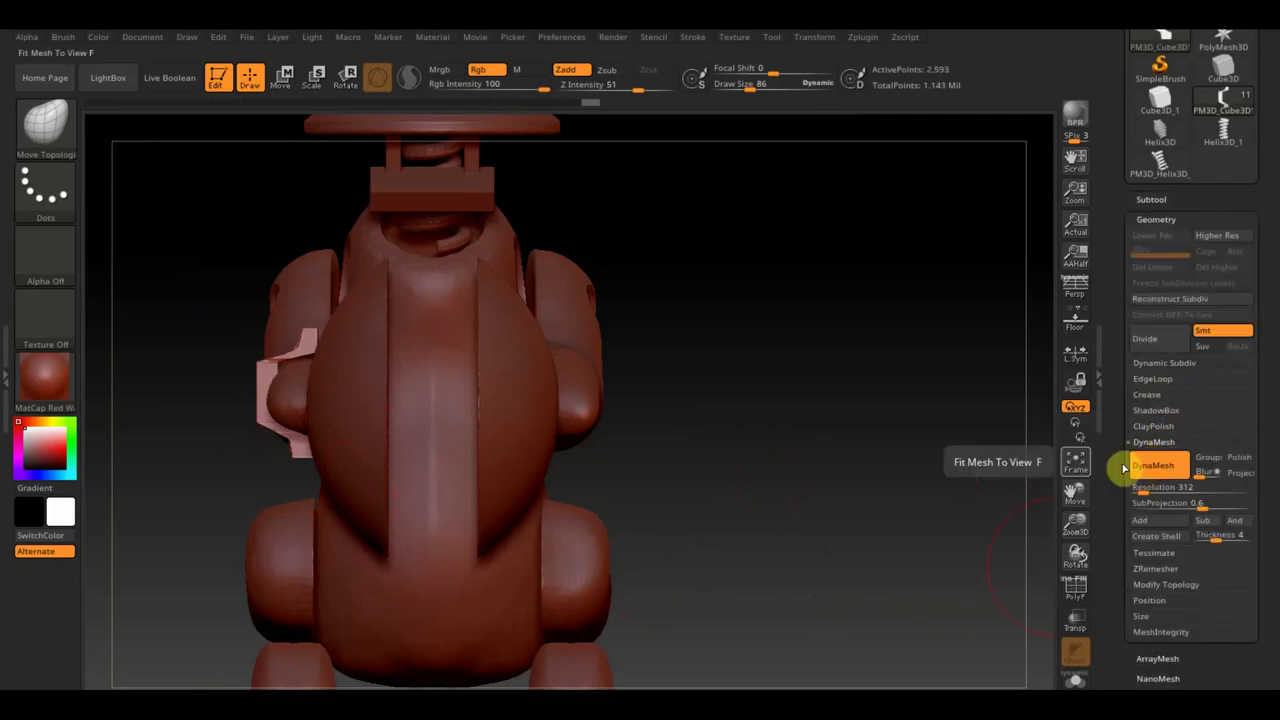
pyautogui.hotkey('ctrl', 'z')
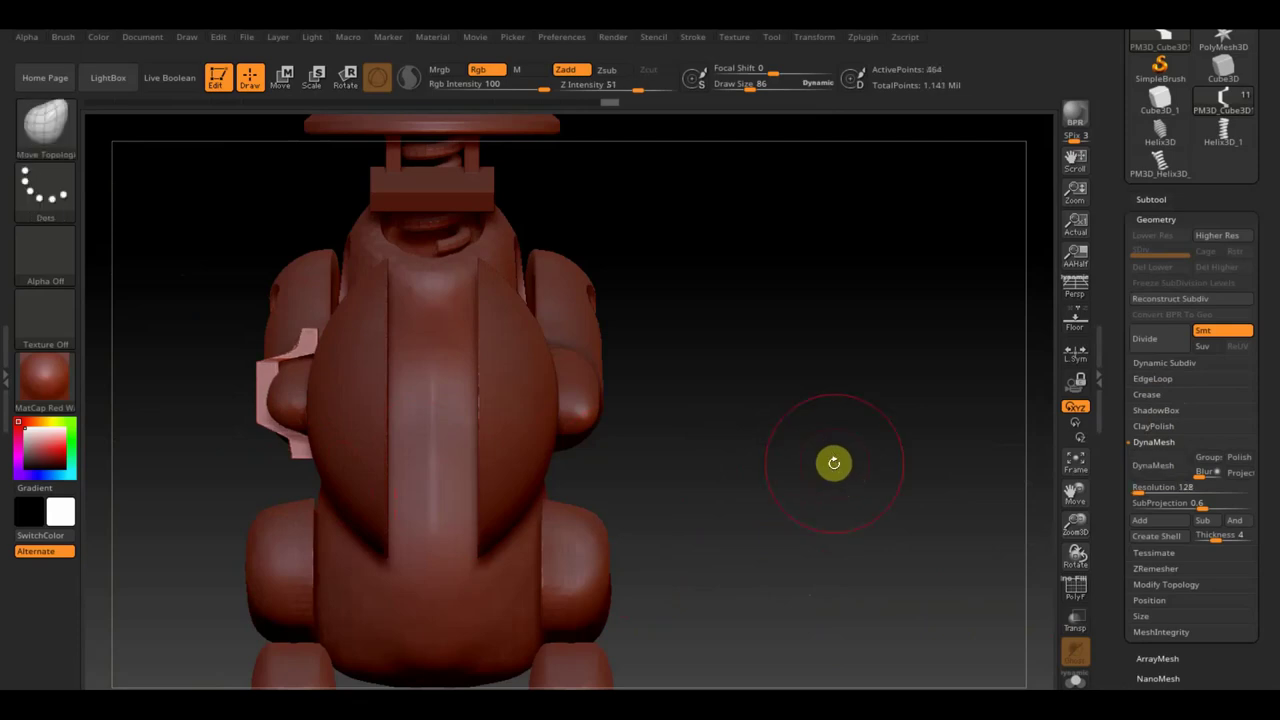
pyautogui.click(1130, 488)
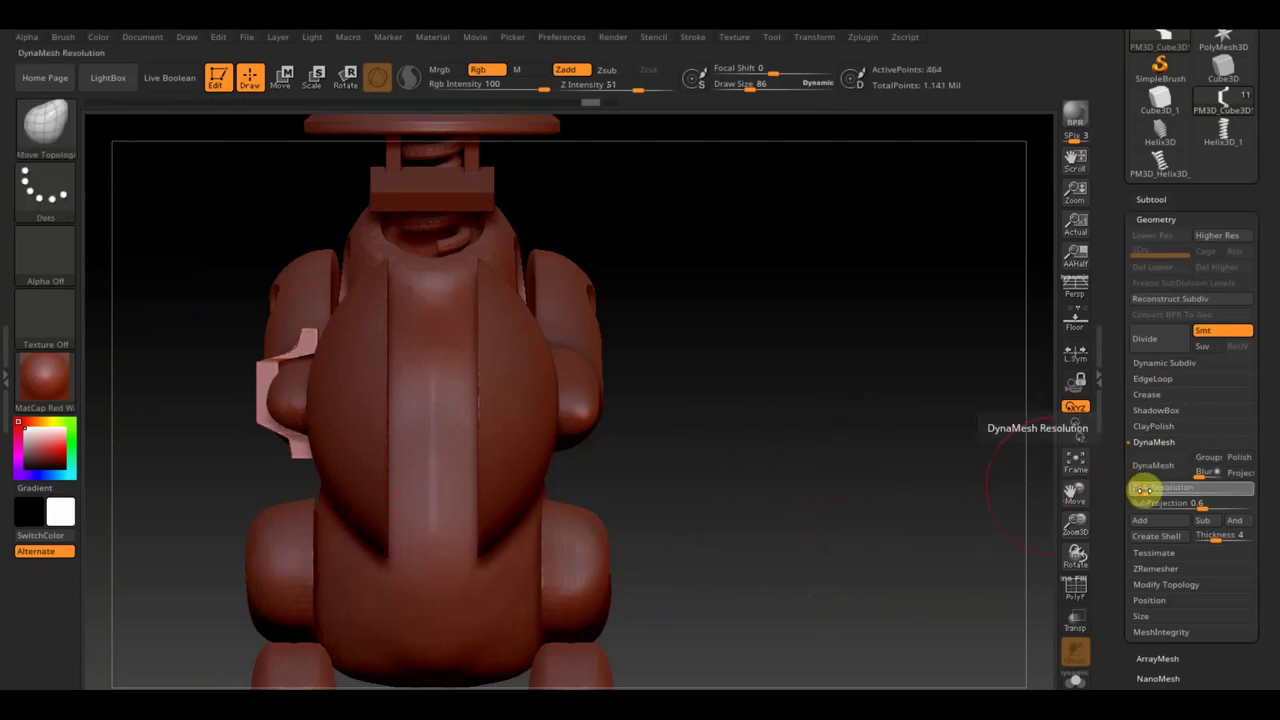
pyautogui.press('Return')
pyautogui.click(1152, 470)
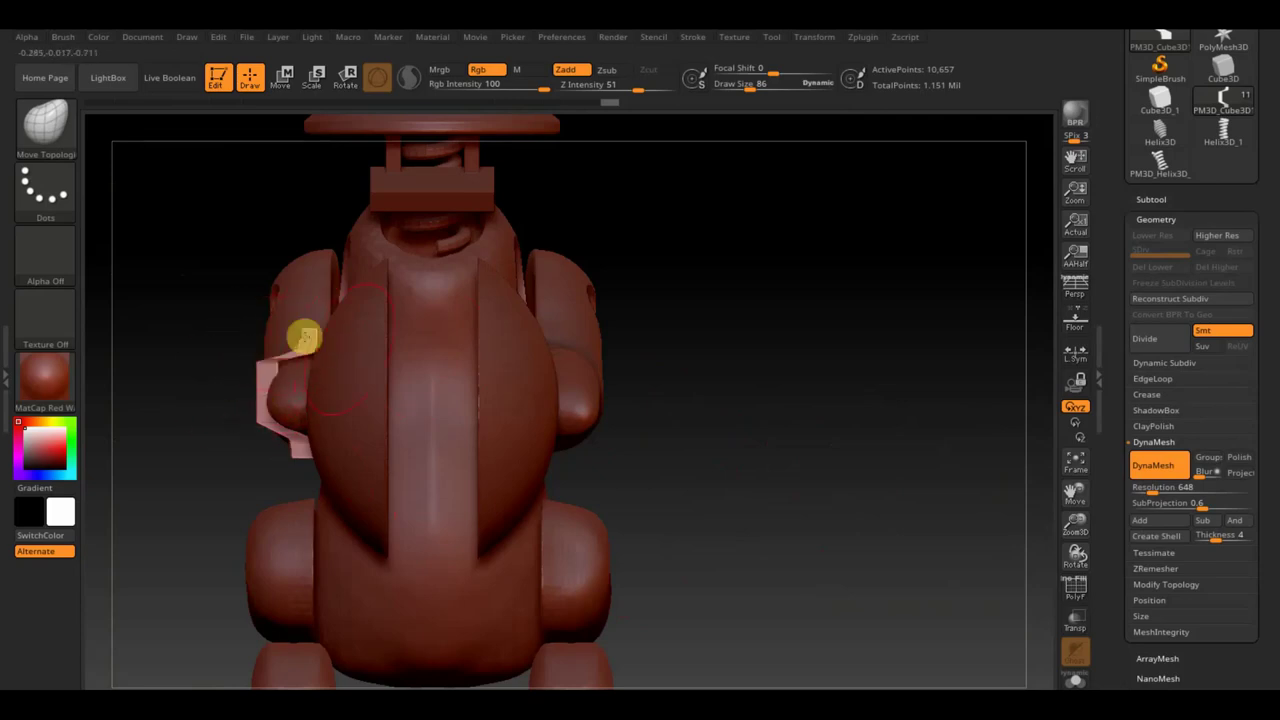
# Remask the regions around the shoulder bracket
pyautogui.press('ctrl')
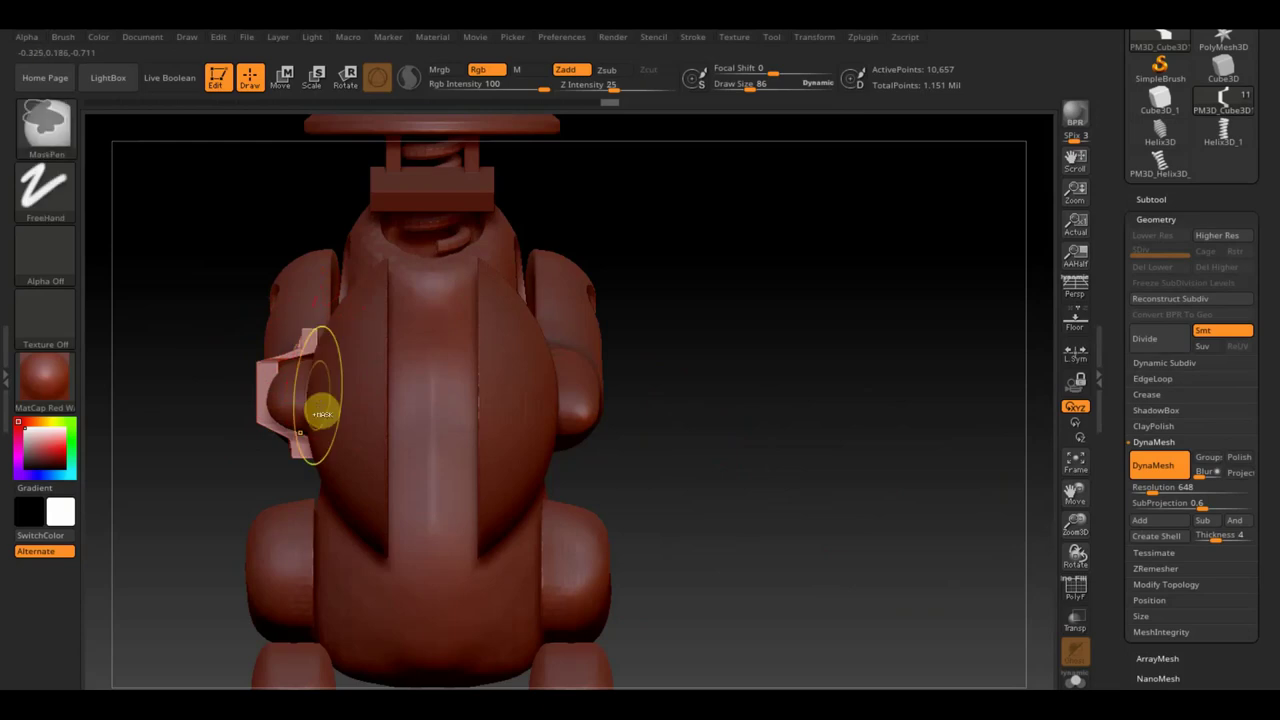
pyautogui.keyDown('ctrl'); pyautogui.moveTo(303, 404); pyautogui.dragTo(305, 428); pyautogui.keyUp('ctrl')
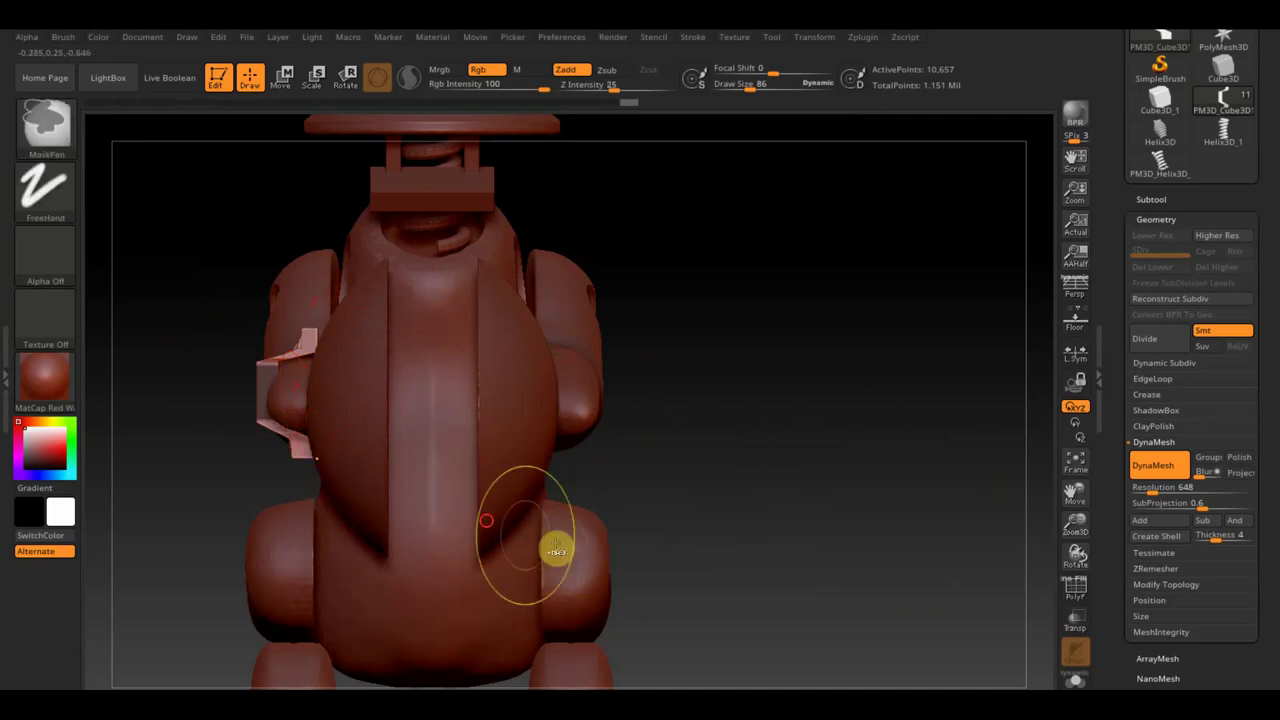
pyautogui.keyDown('ctrl'); pyautogui.moveTo(639, 551); pyautogui.dragTo(278, 444); pyautogui.keyUp('ctrl')
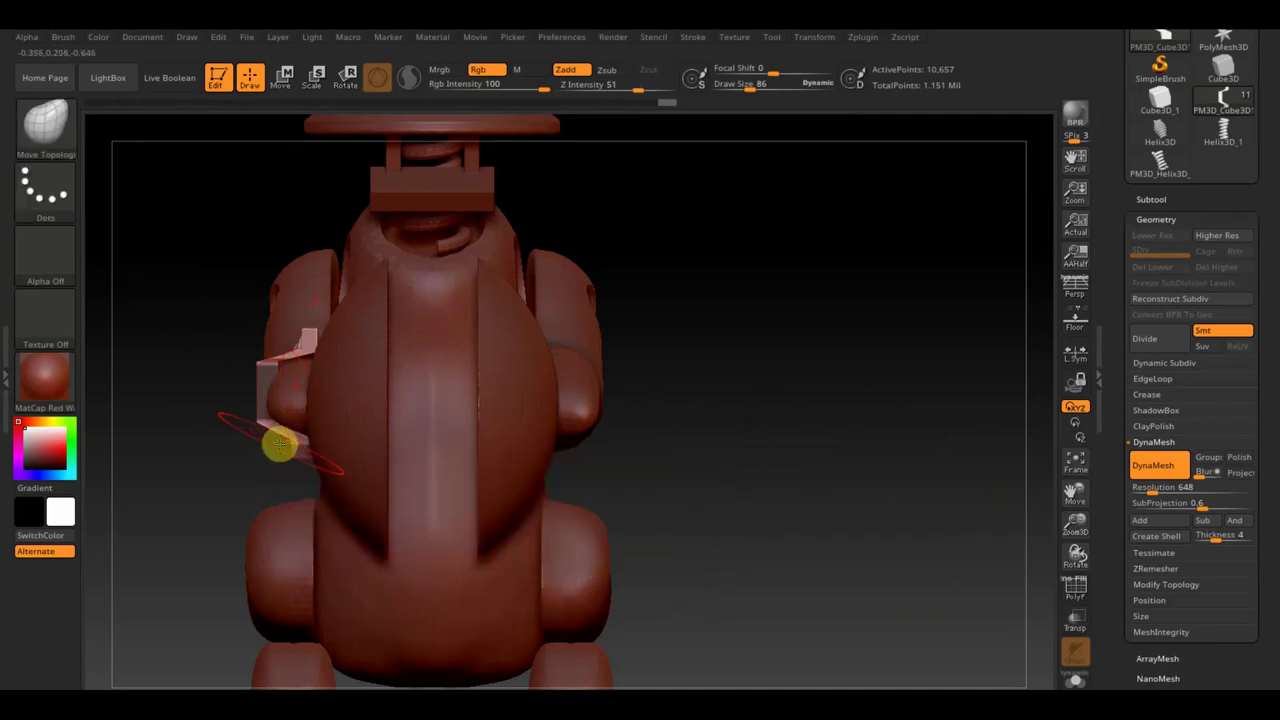
pyautogui.moveTo(260, 305)
pyautogui.keyDown('ctrl'); pyautogui.mouseDown()
pyautogui.moveTo(332, 318)
pyautogui.moveTo(362, 345)
pyautogui.mouseUp(); pyautogui.keyUp('ctrl')
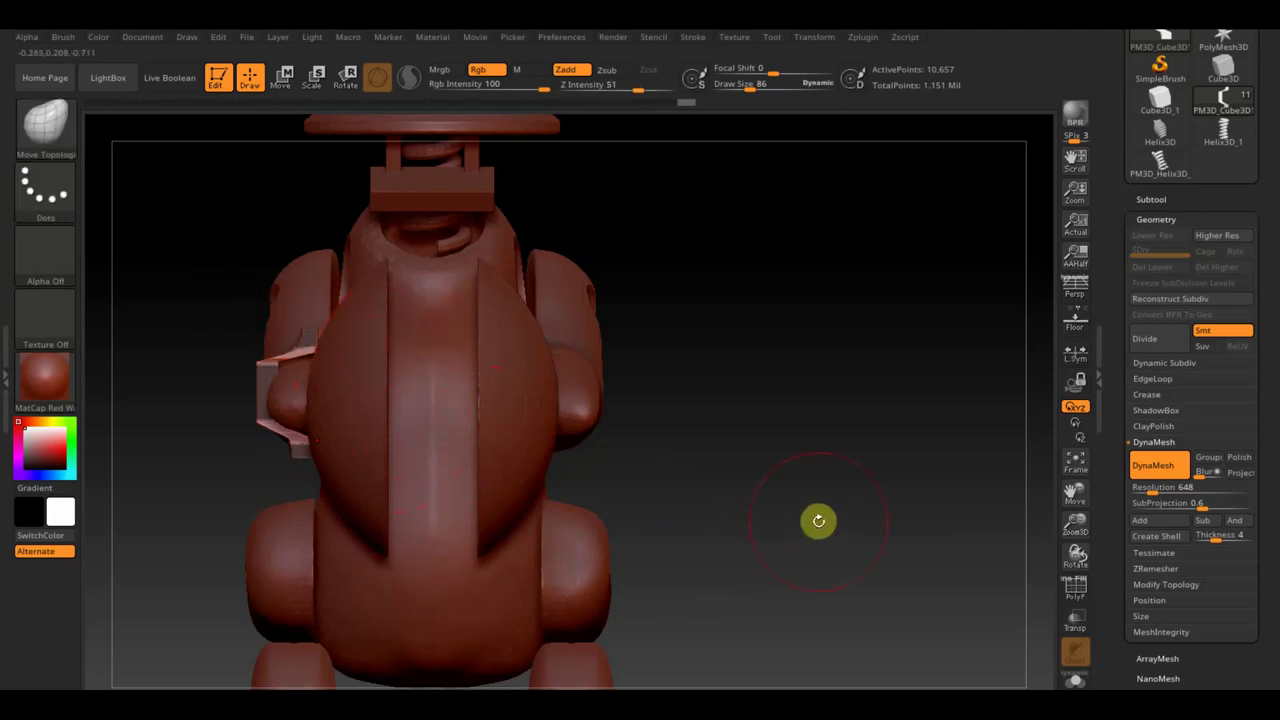
pyautogui.moveTo(1257, 674); pyautogui.dragTo(1257, 560)
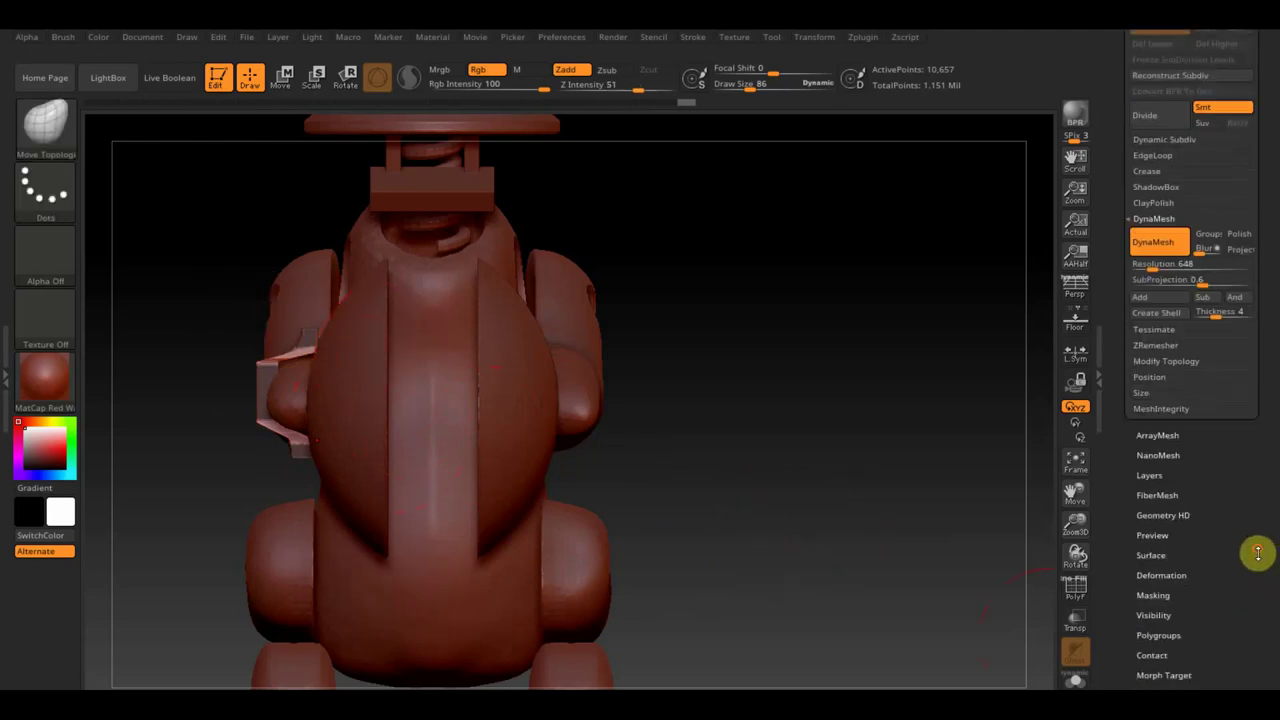
# Inflate the bracket slightly with the Deformation slider and smooth the band wrapping the arm
pyautogui.click(1178, 565)
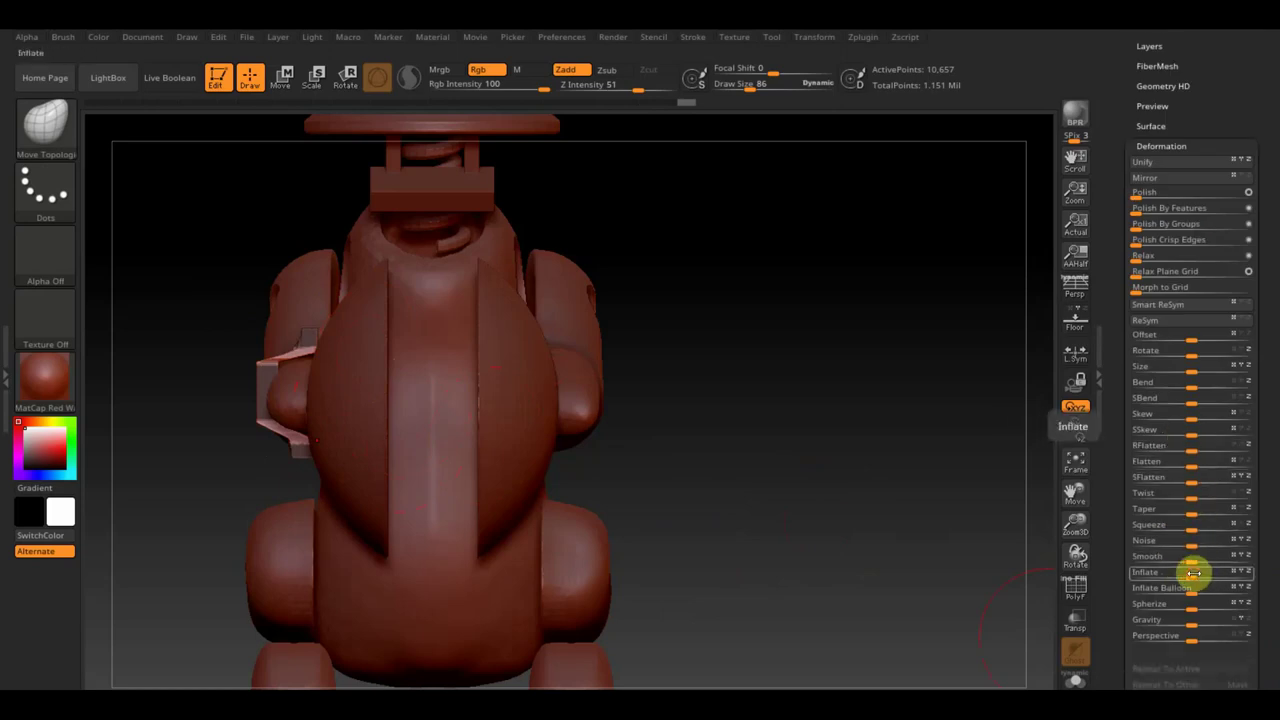
pyautogui.moveTo(1197, 573); pyautogui.dragTo(1193, 573)
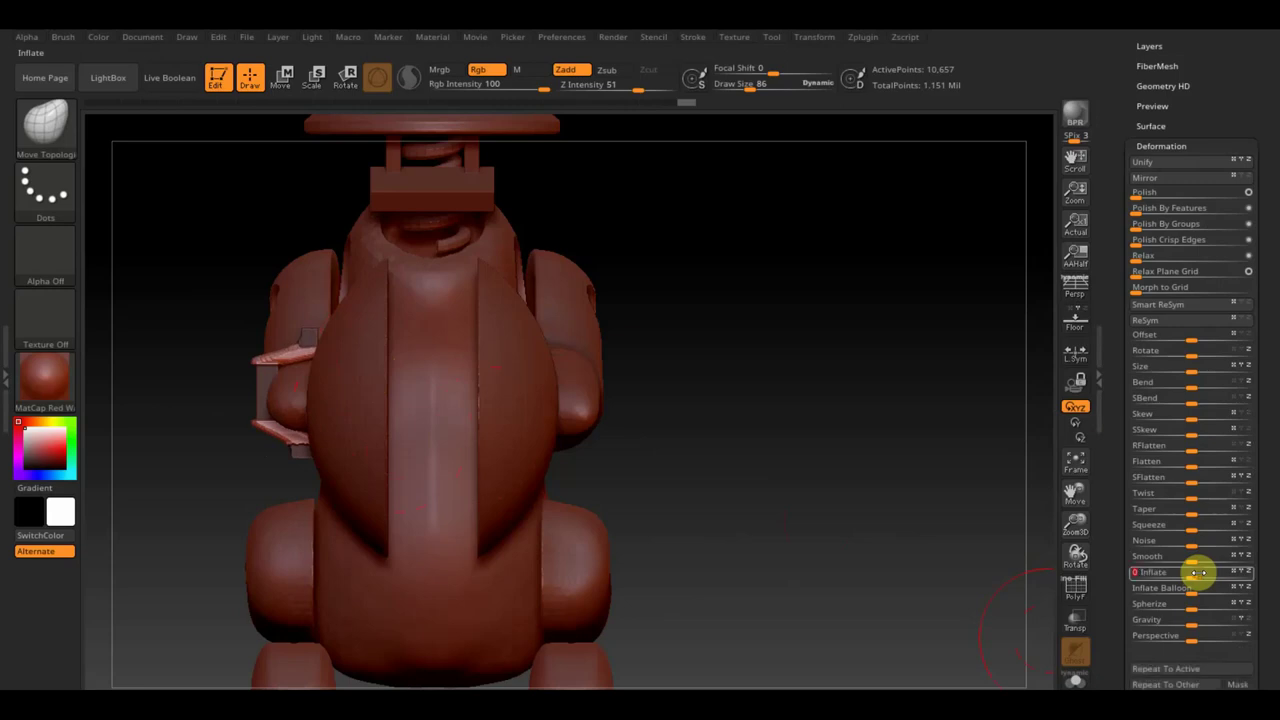
pyautogui.moveTo(934, 549)
pyautogui.mouseDown()
pyautogui.moveTo(986, 546)
pyautogui.moveTo(957, 543)
pyautogui.mouseUp()
pyautogui.press('shift')
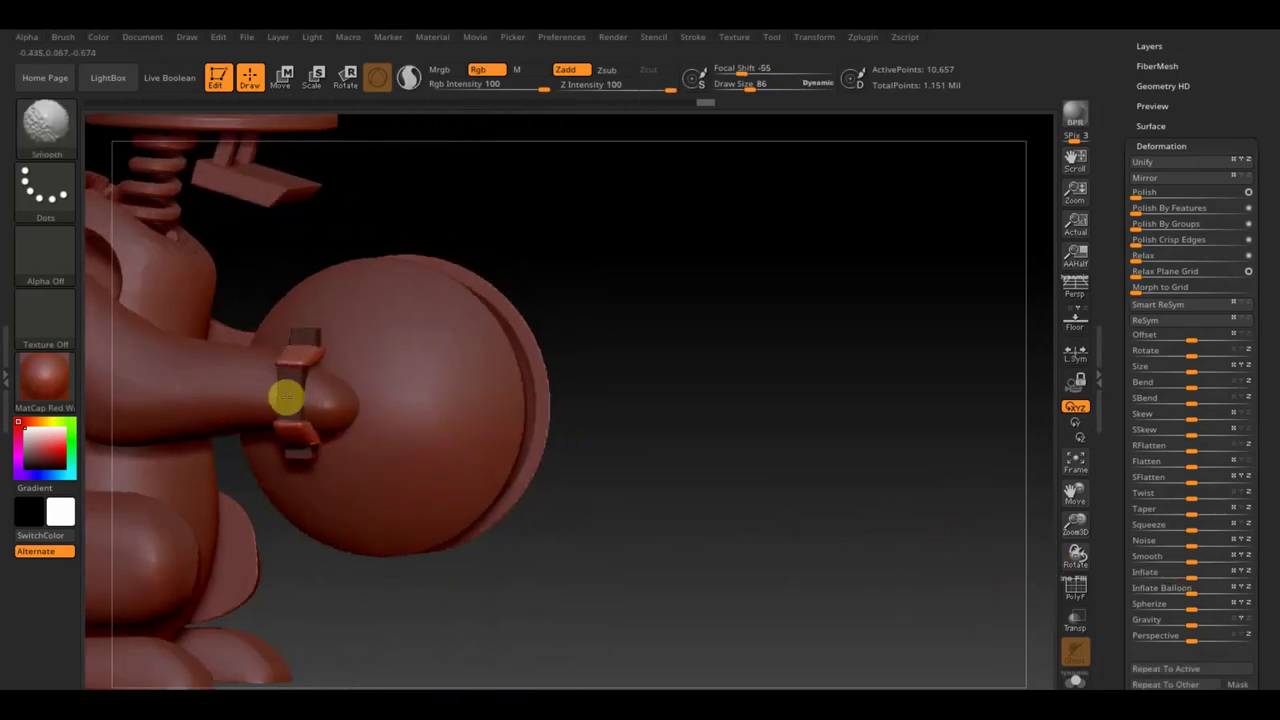
pyautogui.moveTo(285, 381)
pyautogui.keyDown('shift'); pyautogui.mouseDown()
pyautogui.moveTo(306, 374)
pyautogui.moveTo(289, 400)
pyautogui.mouseUp(); pyautogui.keyUp('shift')
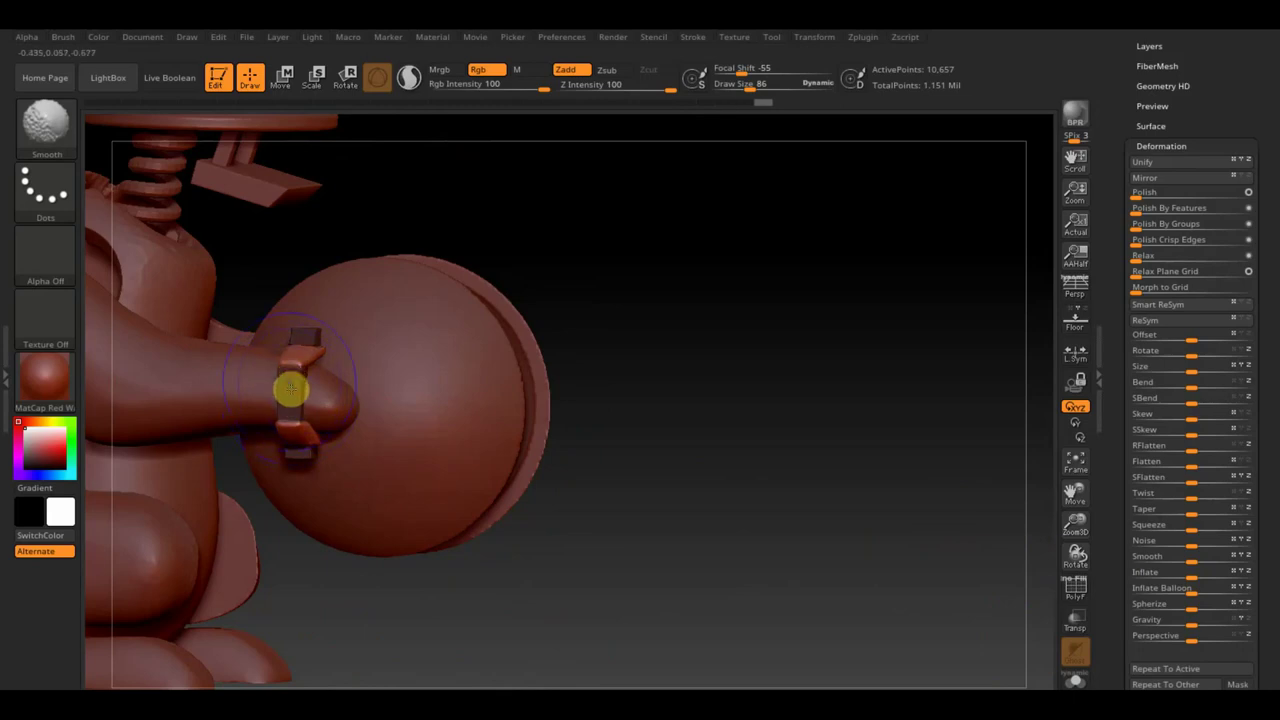
pyautogui.moveTo(642, 431); pyautogui.dragTo(594, 423)
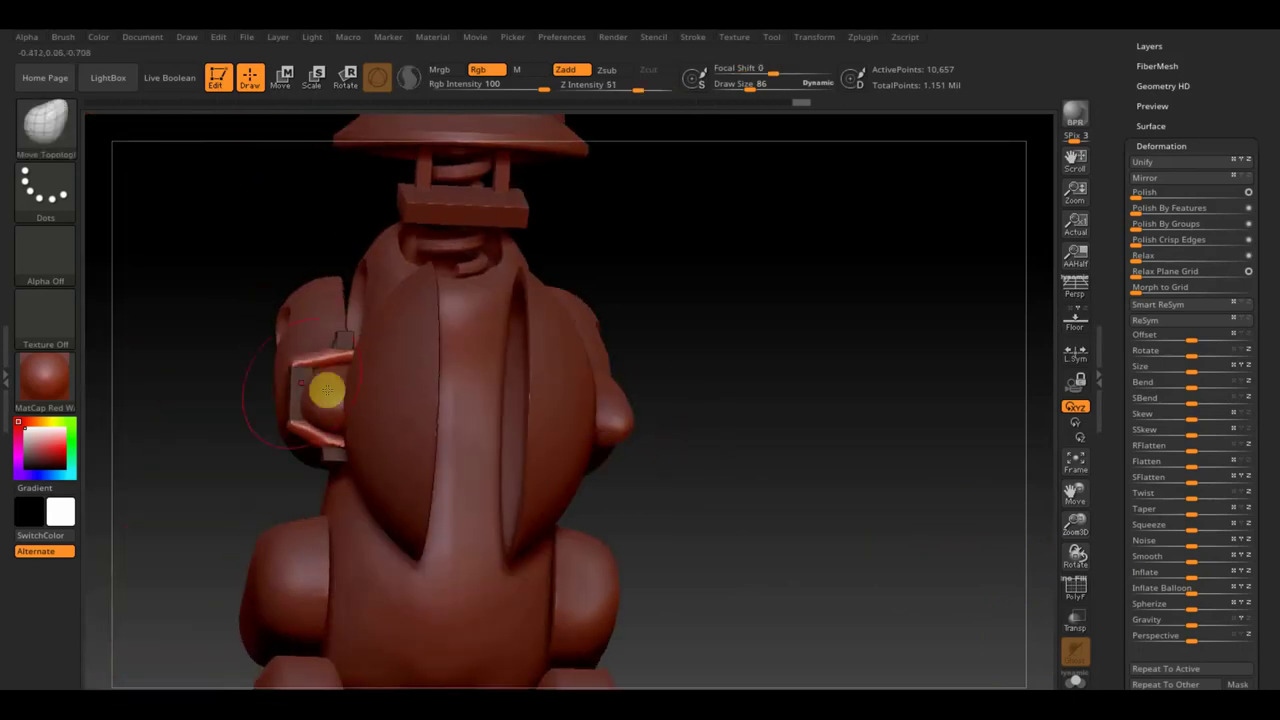
pyautogui.moveTo(795, 440); pyautogui.dragTo(777, 443)
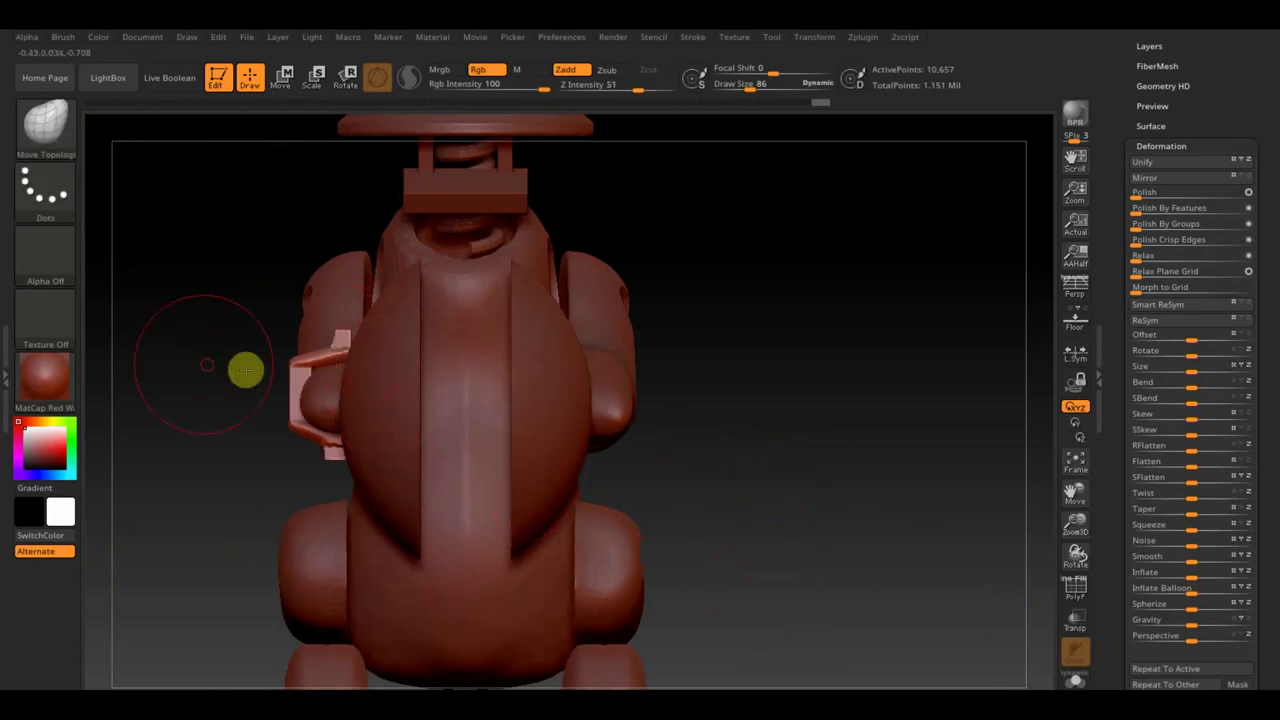
pyautogui.moveTo(246, 366); pyautogui.dragTo(300, 377)
# Trim off the arm band's excess inside the sphere with a TrimRect
pyautogui.press('b')
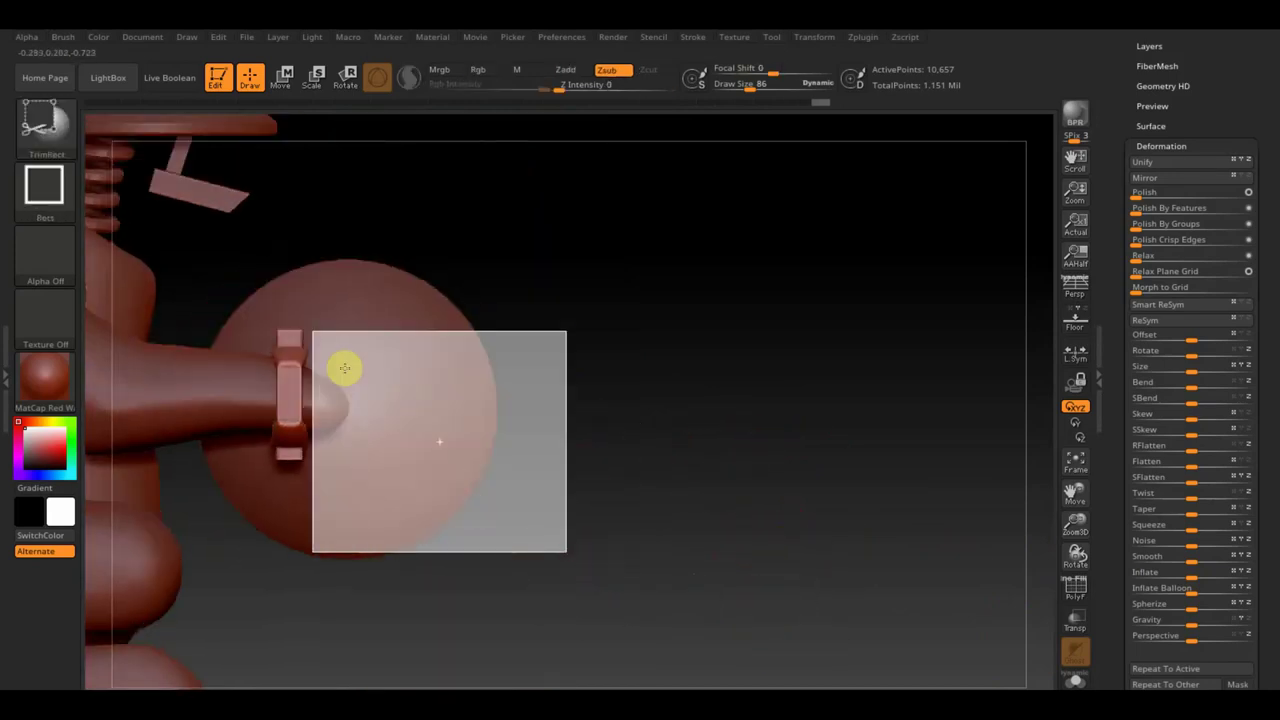
pyautogui.press('m')
pyautogui.press('t')
pyautogui.keyDown('ctrl'); pyautogui.keyDown('shift'); pyautogui.moveTo(224, 290); pyautogui.dragTo(276, 490); pyautogui.keyUp('shift'); pyautogui.keyUp('ctrl')
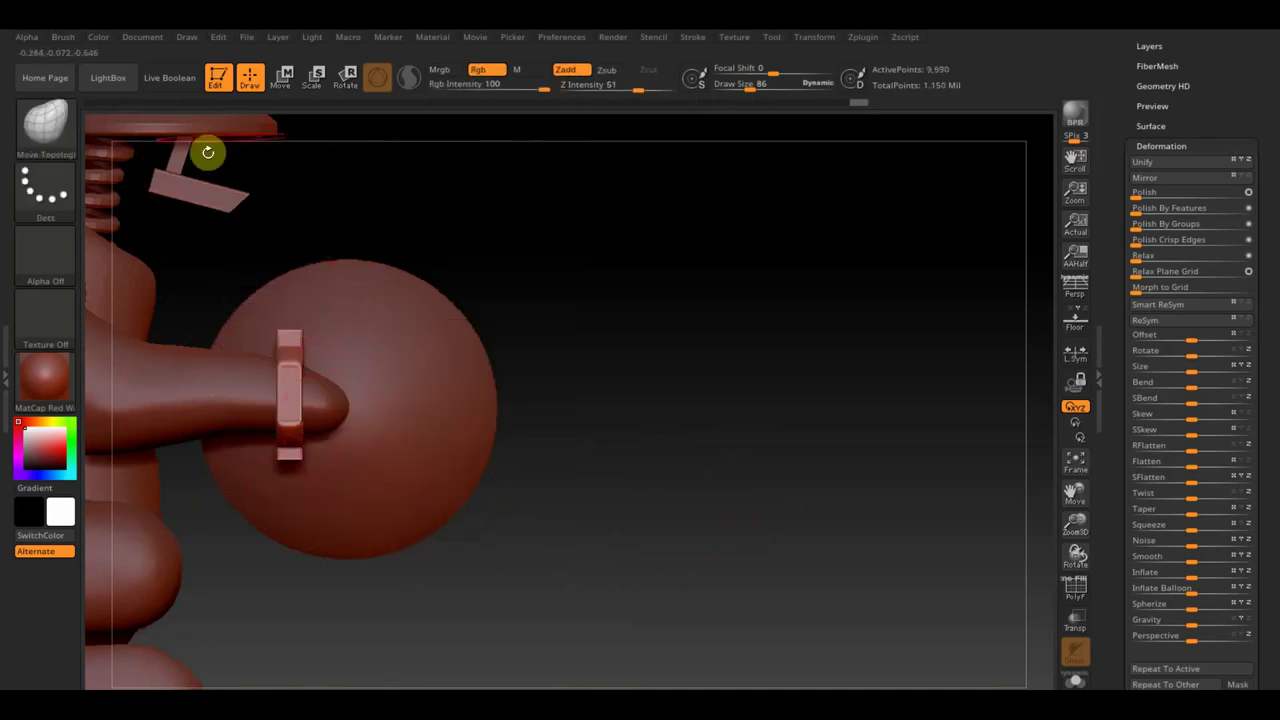
# Rotate the band about 31 degrees into a tilted angle around the arm
pyautogui.click(280, 77)
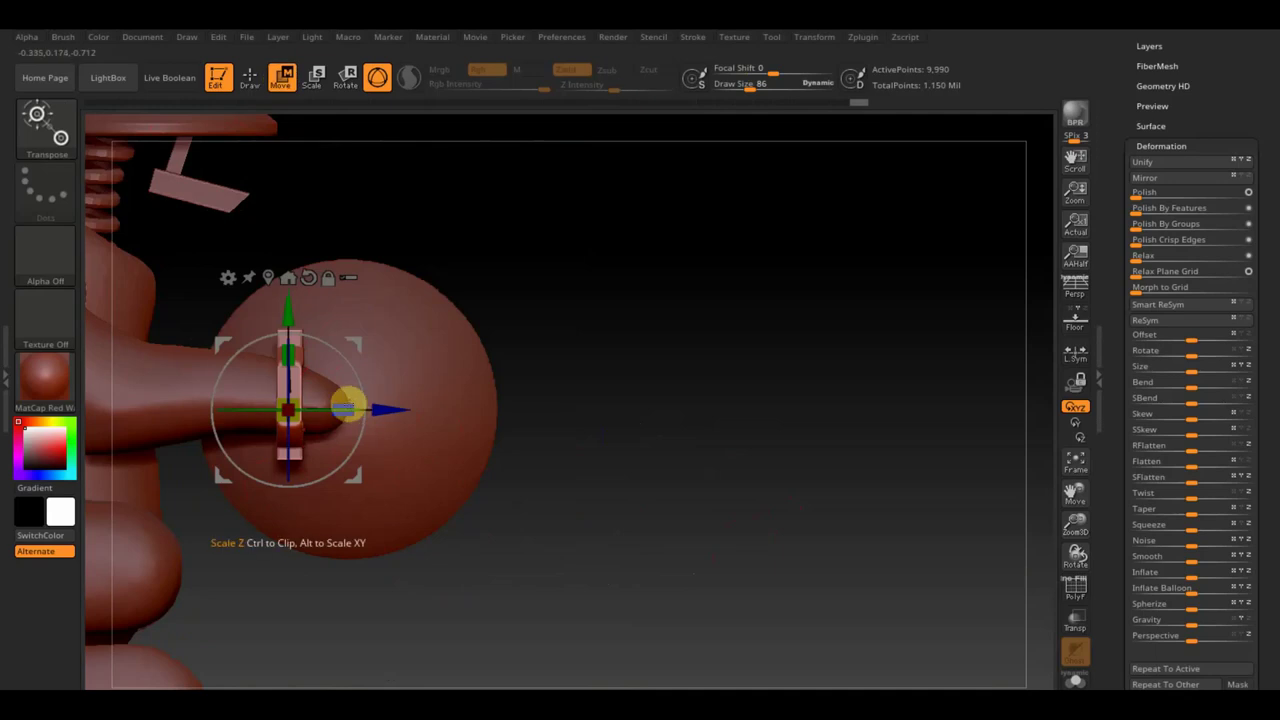
pyautogui.moveTo(363, 370); pyautogui.dragTo(371, 408)
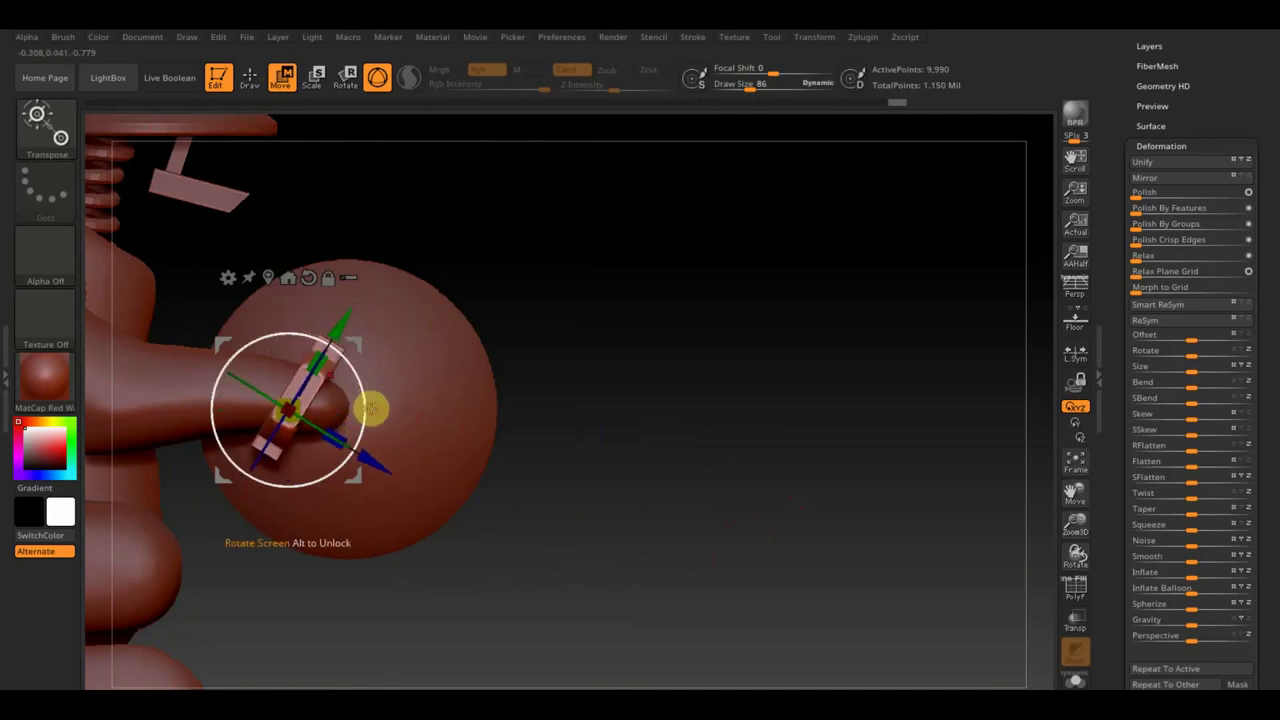
pyautogui.moveTo(663, 429)
pyautogui.mouseDown()
pyautogui.moveTo(581, 437)
pyautogui.moveTo(691, 455)
pyautogui.mouseUp()
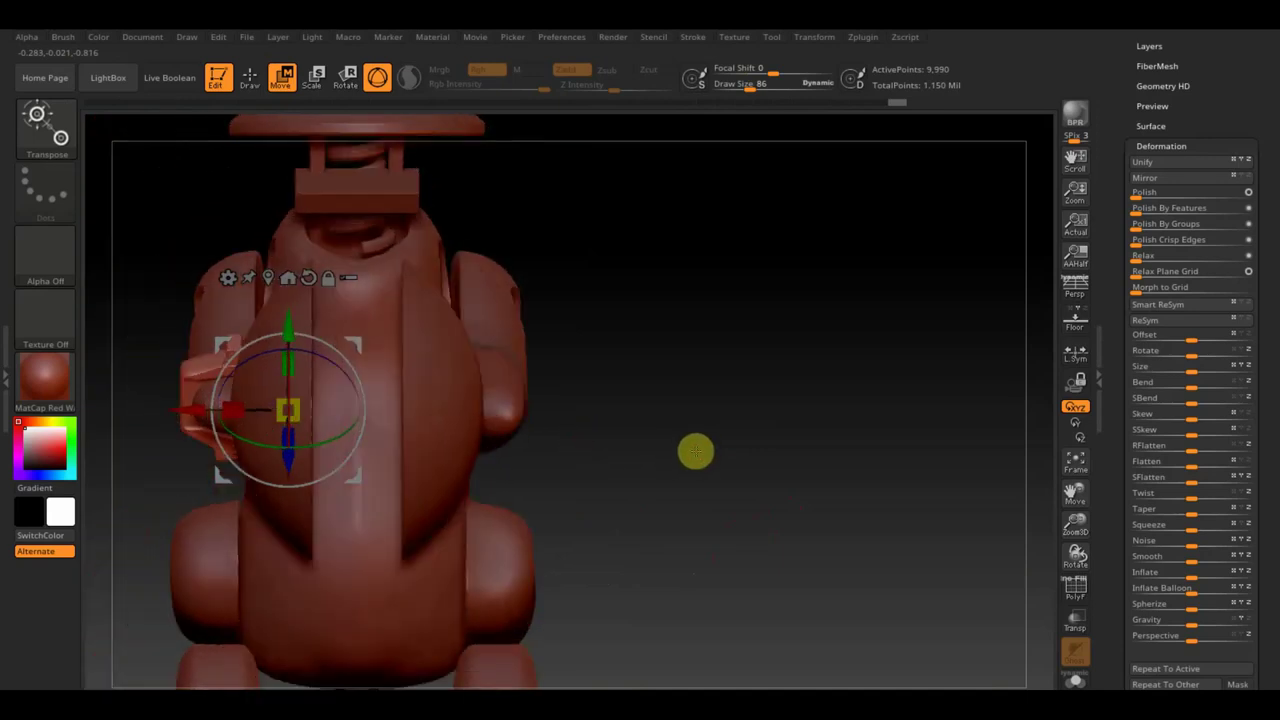
pyautogui.moveTo(671, 405); pyautogui.dragTo(675, 362)
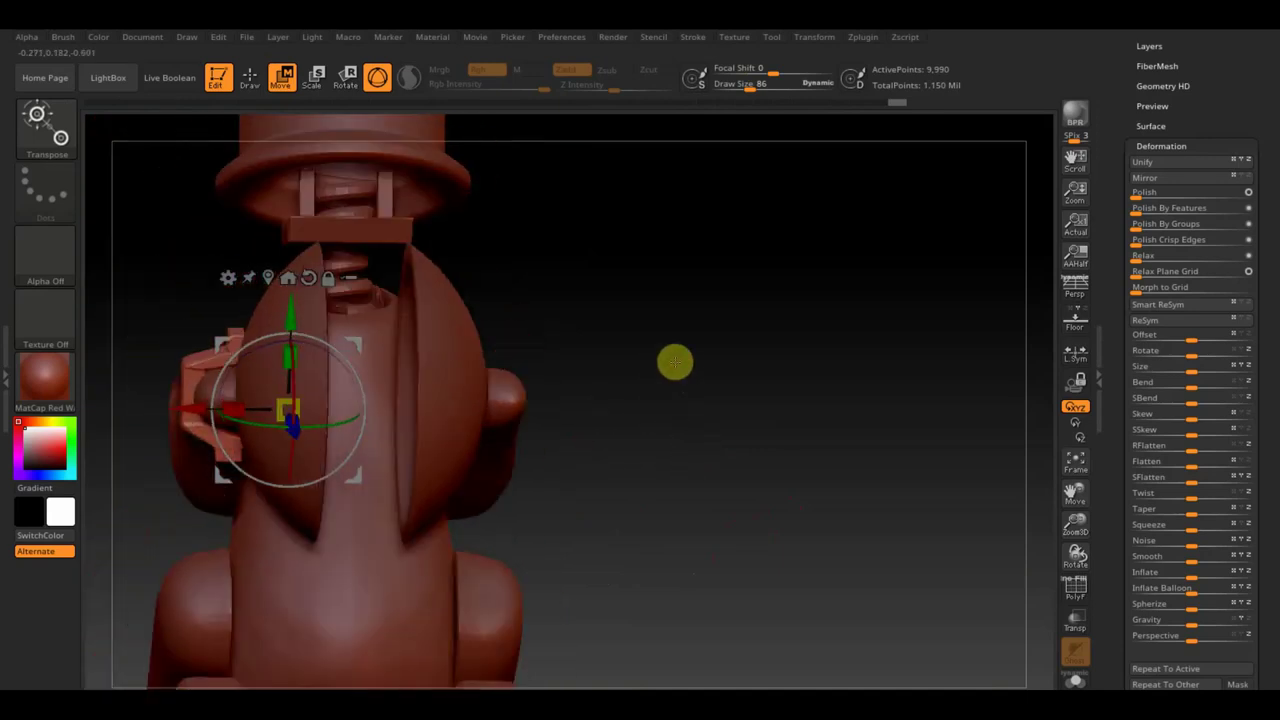
pyautogui.click(248, 82)
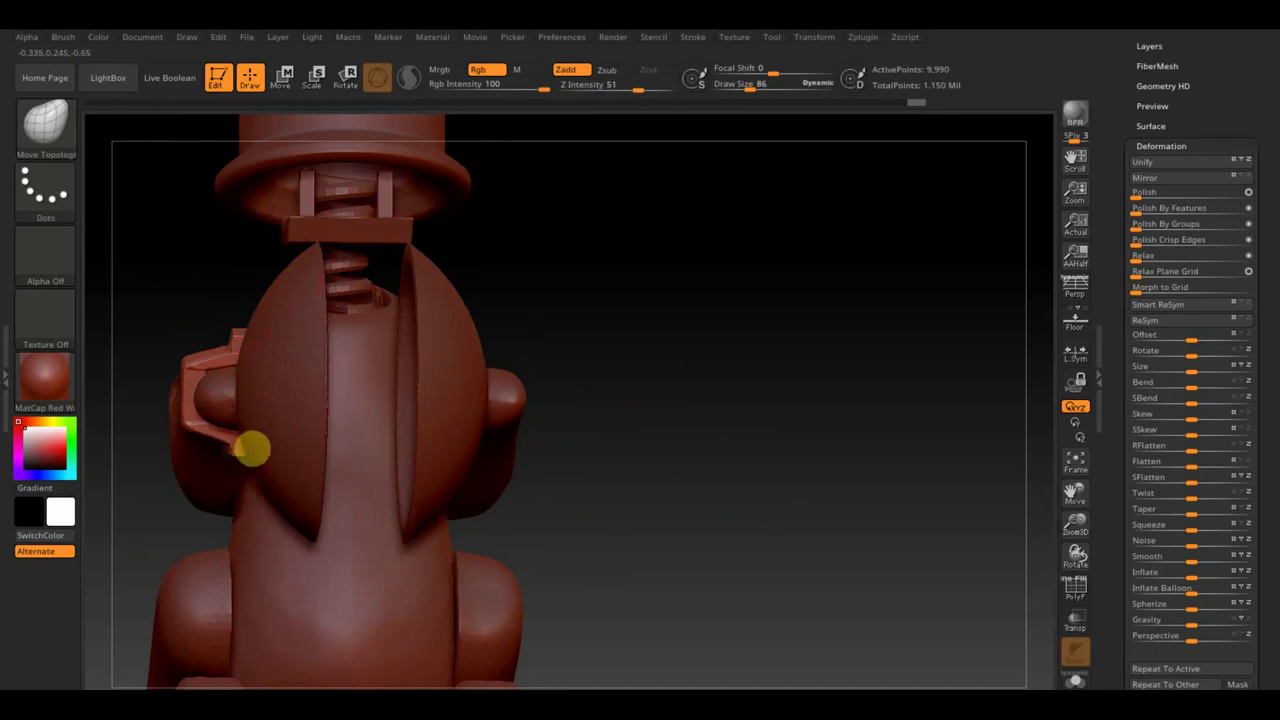
# Mirror And Weld the wrist strap, doubling it to 19,980 points, then check it at three-quarter view
pyautogui.press('shift')
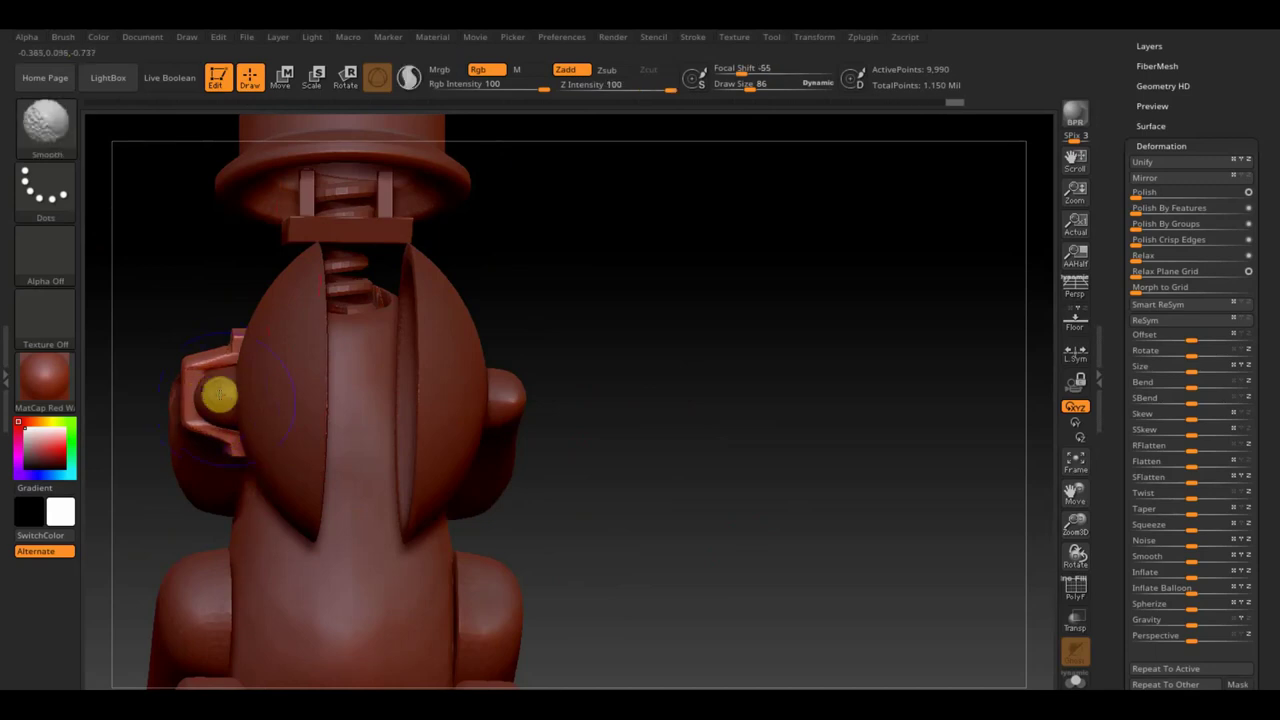
pyautogui.keyDown('shift'); pyautogui.moveTo(754, 403); pyautogui.dragTo(823, 394); pyautogui.keyUp('shift')
pyautogui.moveTo(560, 429)
pyautogui.mouseDown()
pyautogui.moveTo(586, 417)
pyautogui.moveTo(580, 326)
pyautogui.moveTo(520, 314)
pyautogui.moveTo(491, 363)
pyautogui.moveTo(494, 414)
pyautogui.moveTo(700, 394)
pyautogui.mouseUp()
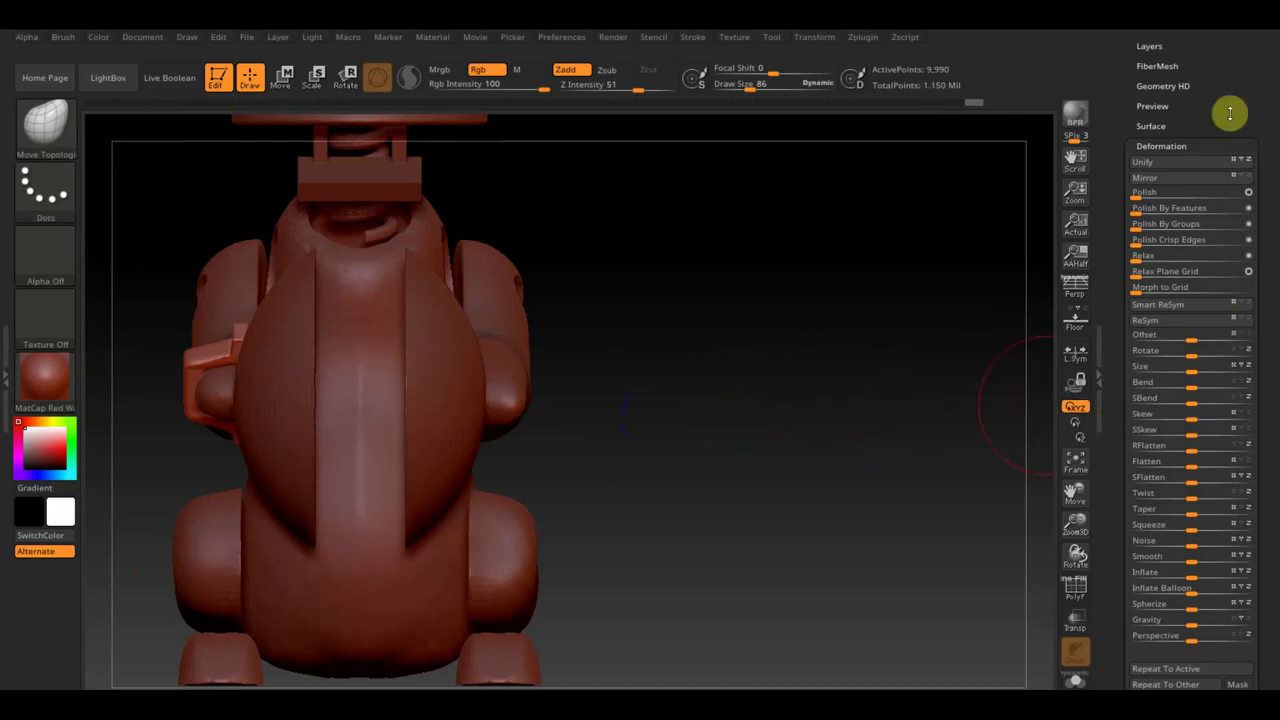
pyautogui.scroll(1, 1216, 92)
pyautogui.scroll(2, 1216, 92)
pyautogui.click(1160, 116)
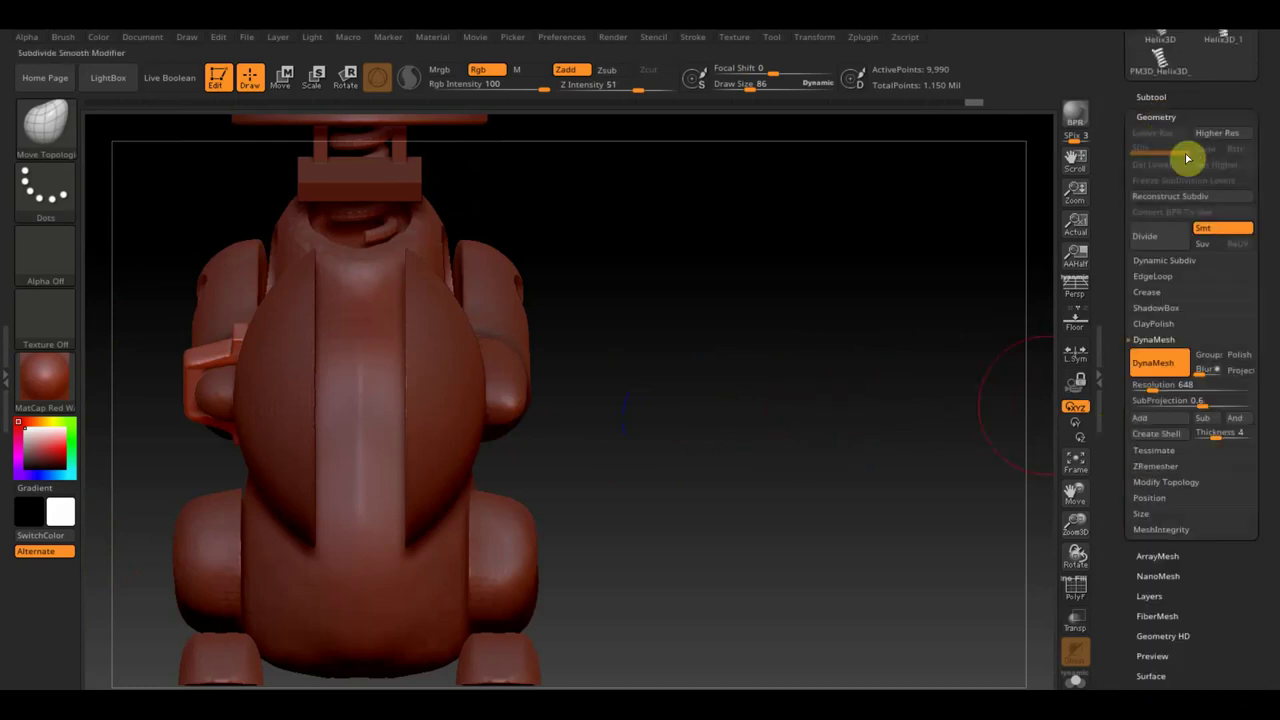
pyautogui.click(1180, 483)
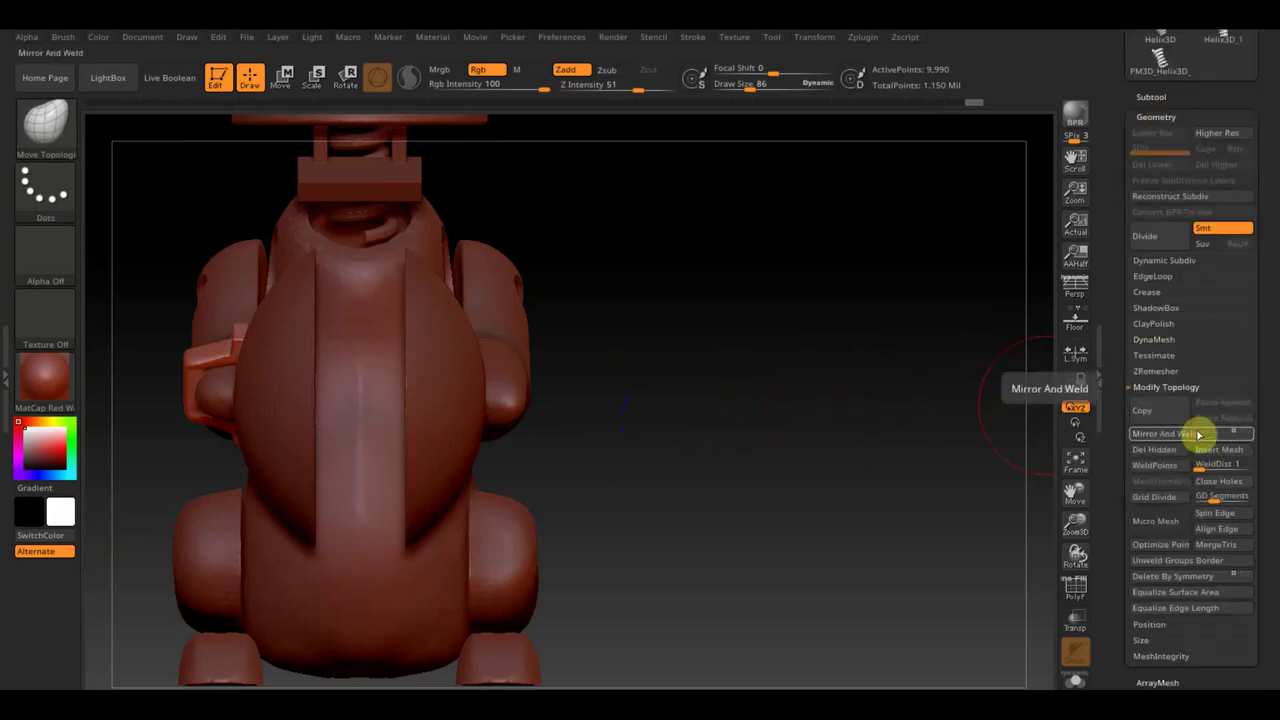
pyautogui.click(1190, 434)
pyautogui.moveTo(945, 457)
pyautogui.mouseDown()
pyautogui.moveTo(817, 492)
pyautogui.moveTo(880, 491)
pyautogui.moveTo(837, 500)
pyautogui.moveTo(757, 477)
pyautogui.moveTo(911, 477)
pyautogui.moveTo(899, 480)
pyautogui.mouseUp()
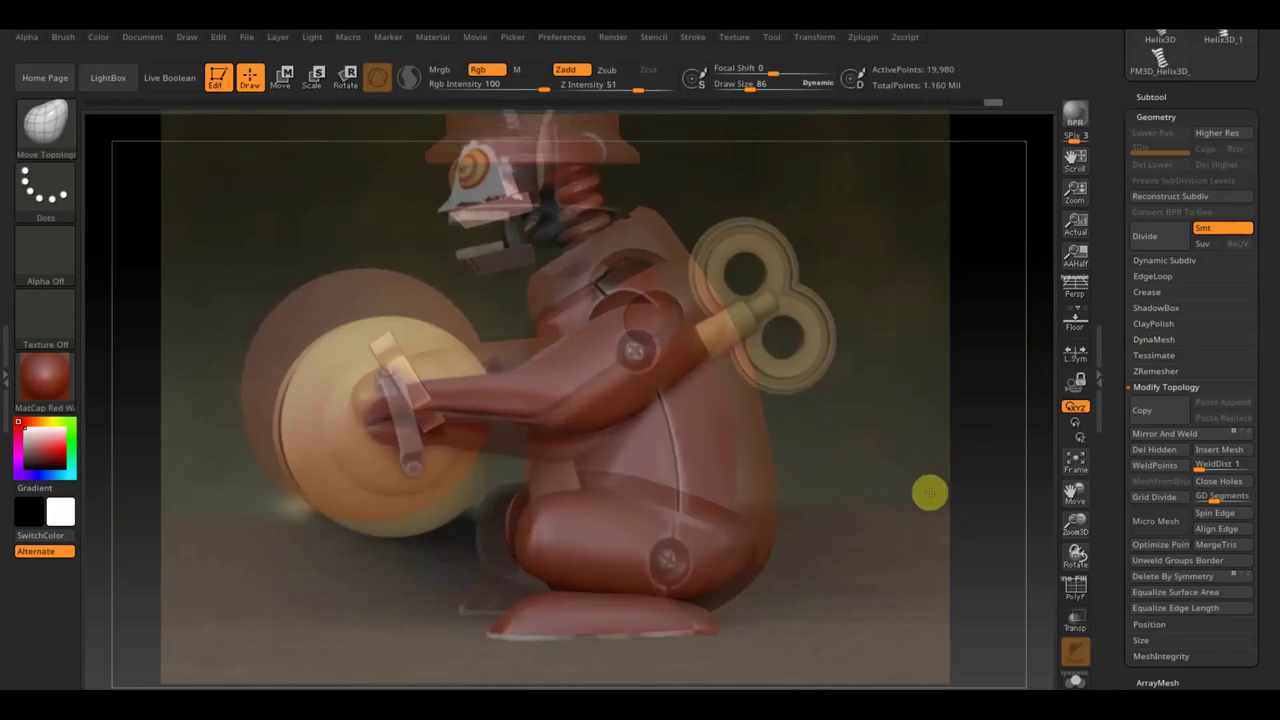
# Line the model up with the reference photo and rotate the cymbal to its reference angle
pyautogui.moveTo(929, 491)
pyautogui.mouseDown()
pyautogui.moveTo(937, 532)
pyautogui.moveTo(969, 524)
pyautogui.mouseUp()
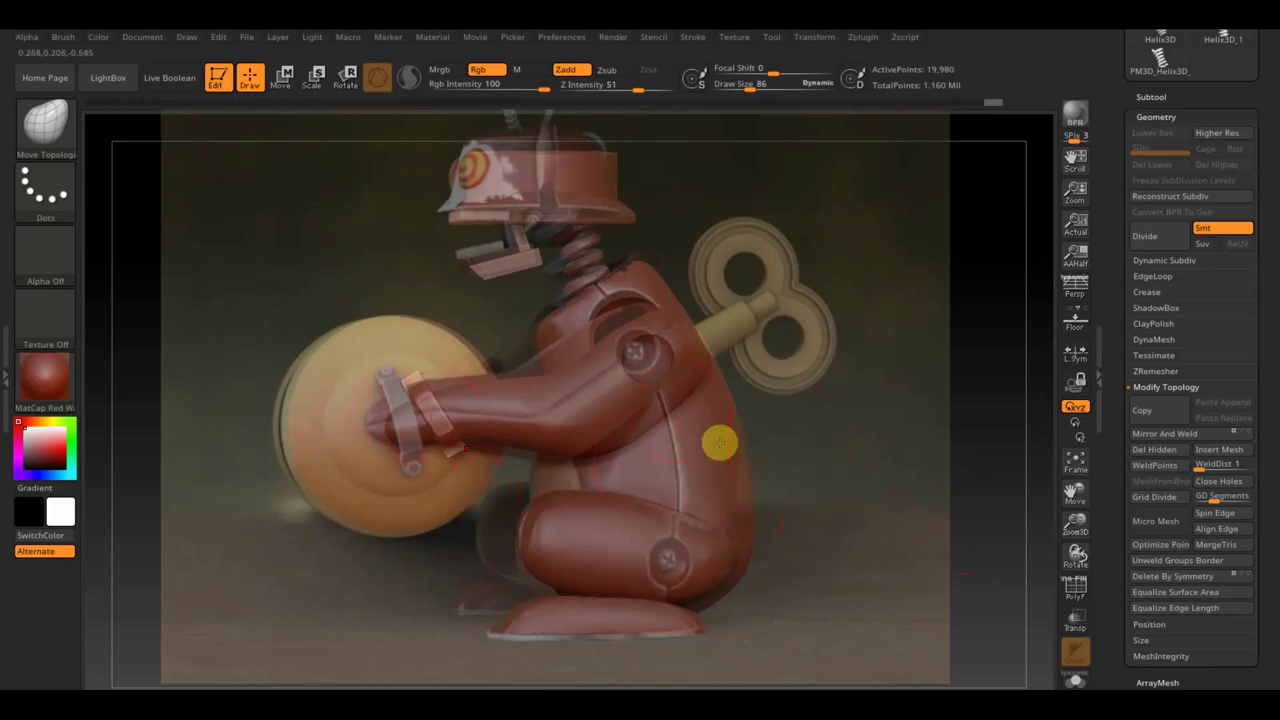
pyautogui.moveTo(865, 447); pyautogui.dragTo(859, 441)
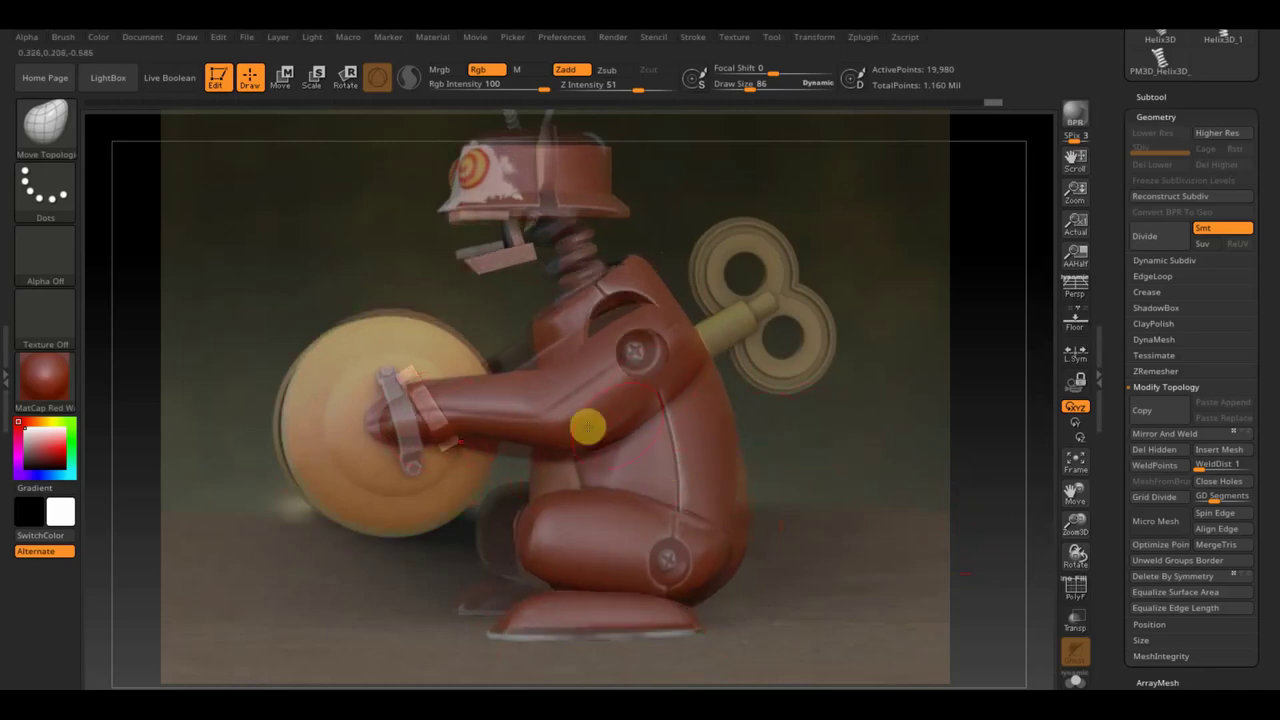
pyautogui.click(284, 77)
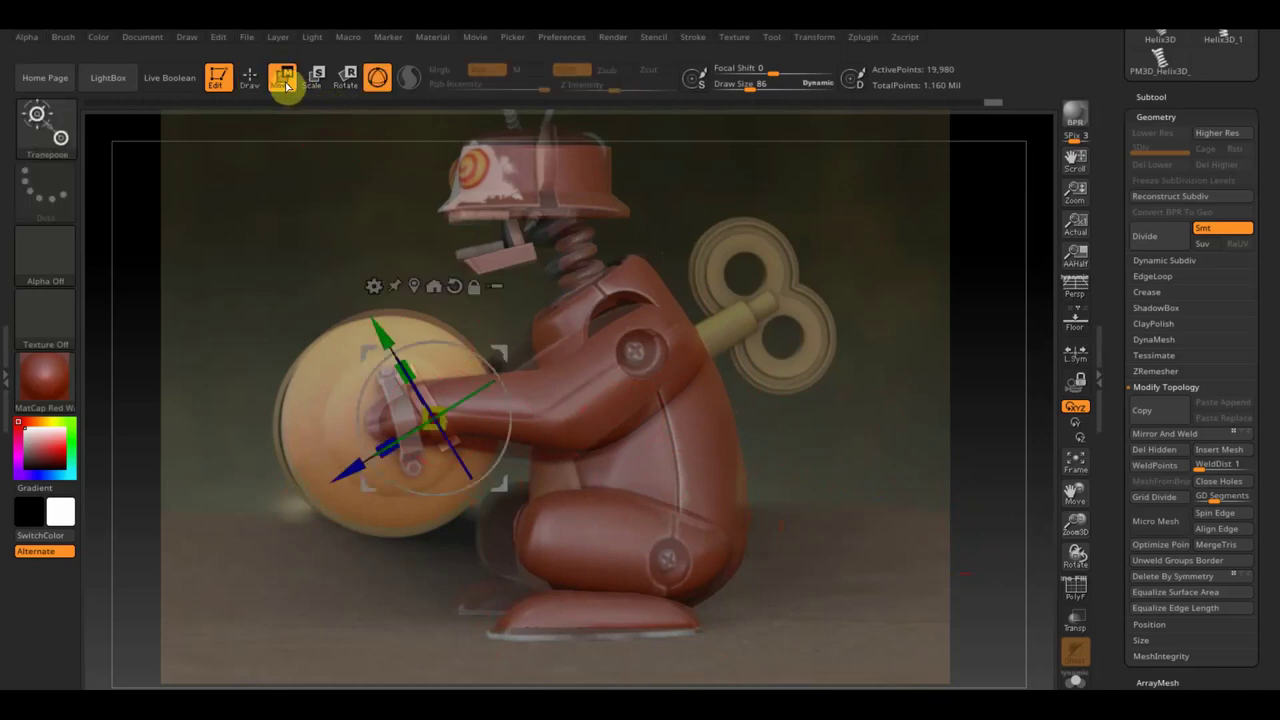
pyautogui.moveTo(463, 354); pyautogui.dragTo(483, 360)
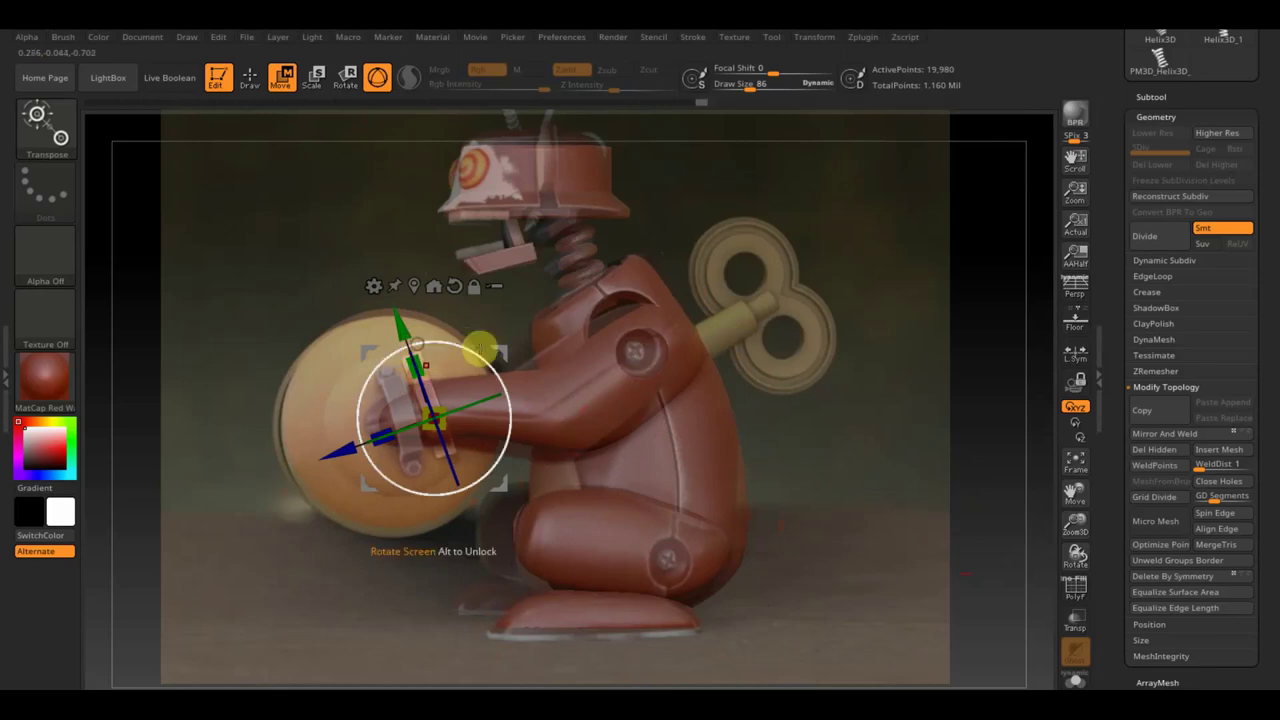
pyautogui.moveTo(363, 429); pyautogui.dragTo(315, 464)
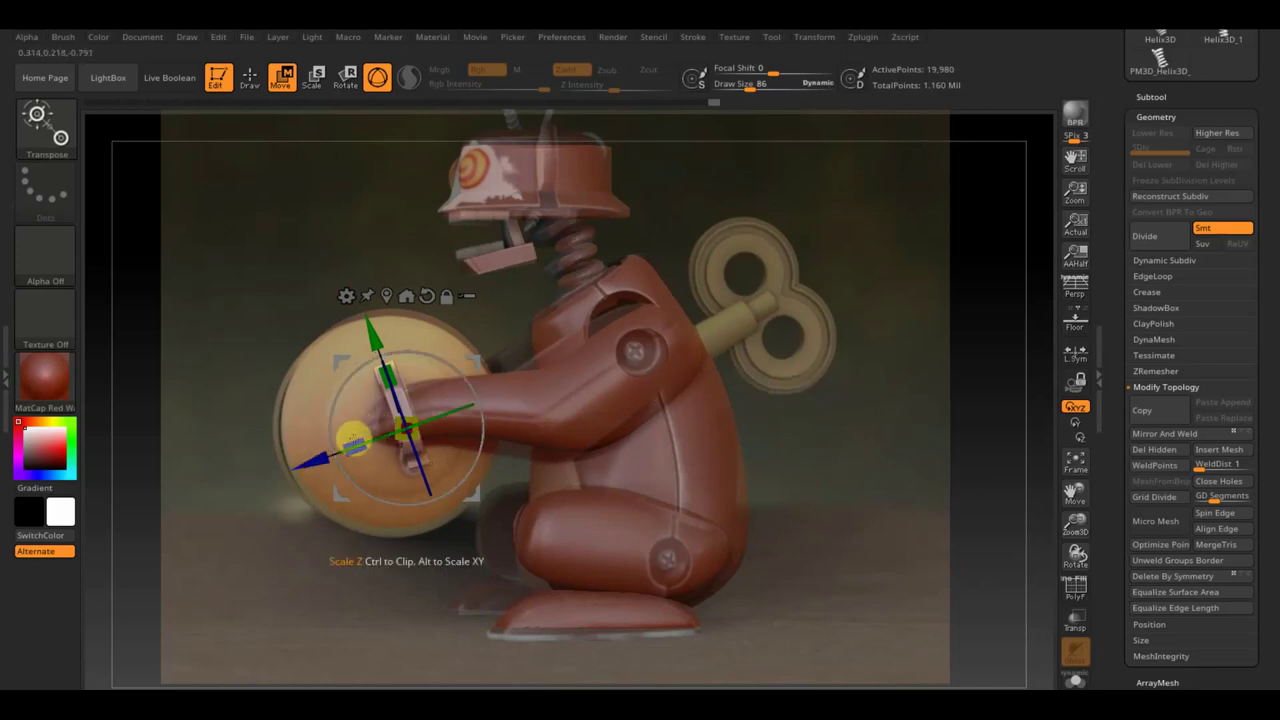
# Flatten the cymbal along its depth and make the arm the active part
pyautogui.moveTo(329, 451); pyautogui.dragTo(321, 449)
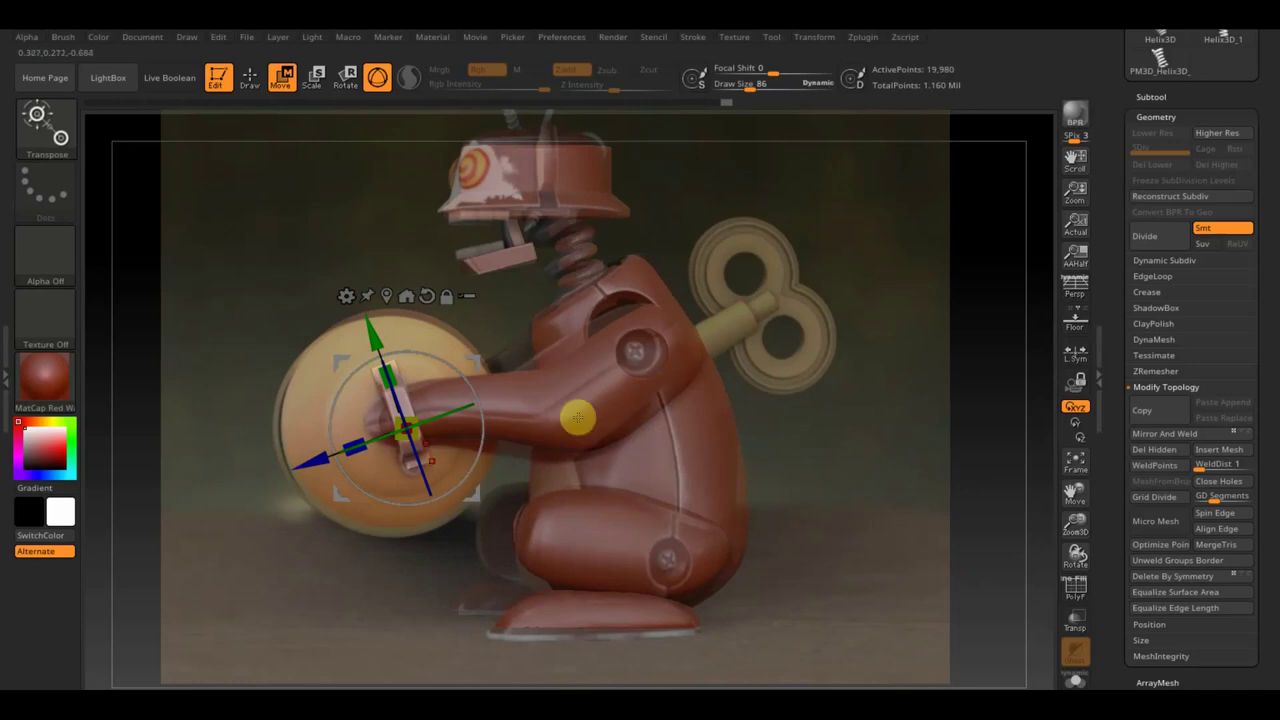
pyautogui.press('space')
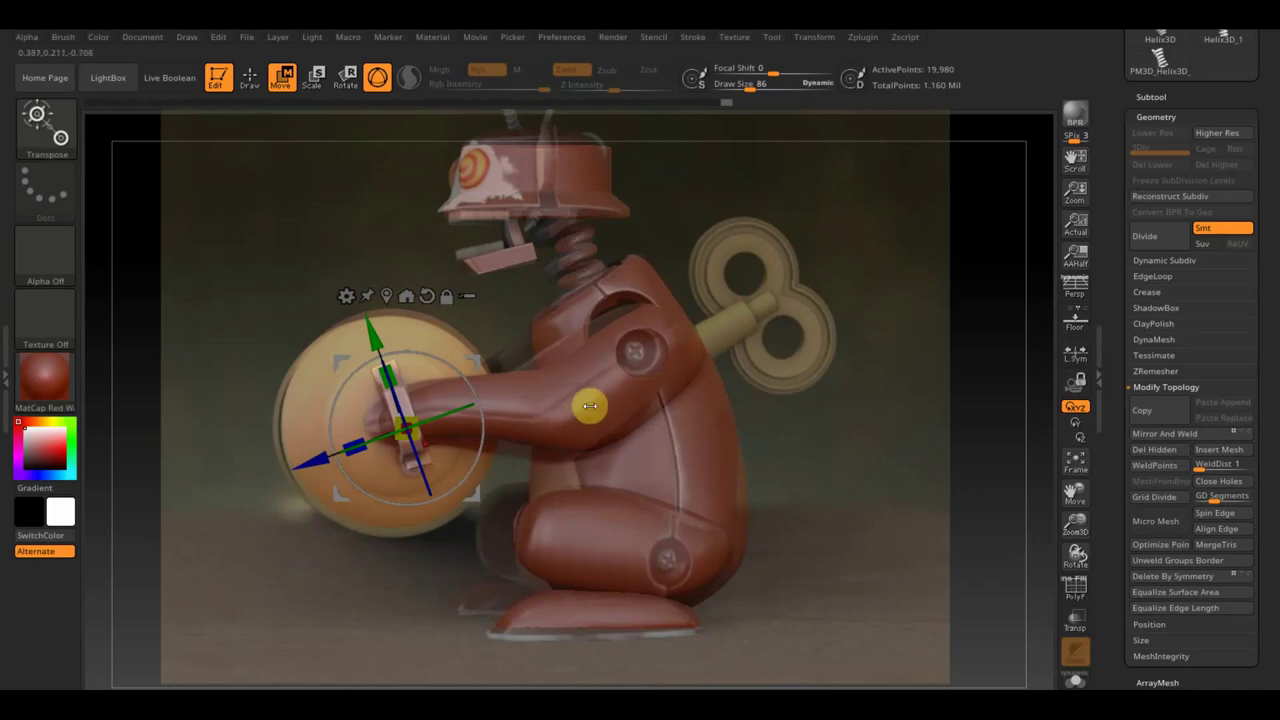
pyautogui.keyDown('alt'); pyautogui.click(587, 395); pyautogui.keyUp('alt')
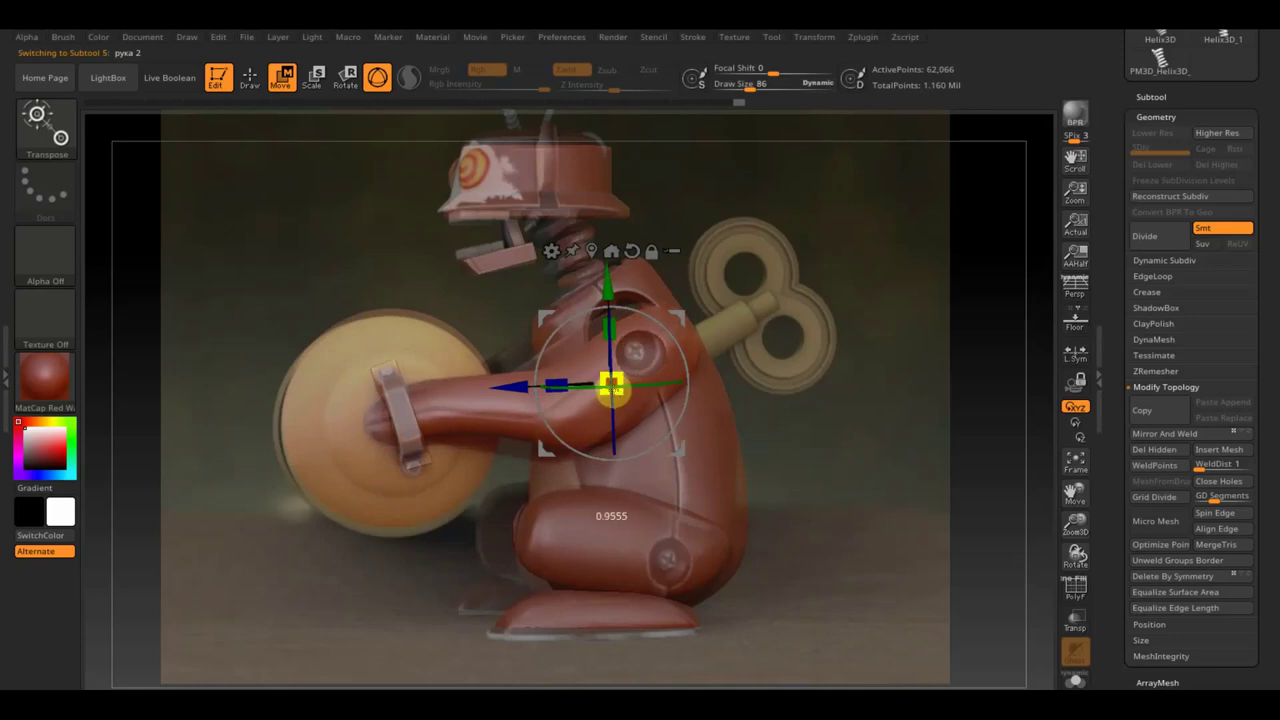
# Nudge the arm slightly and adjust the brush size
pyautogui.moveTo(610, 288); pyautogui.dragTo(616, 290)
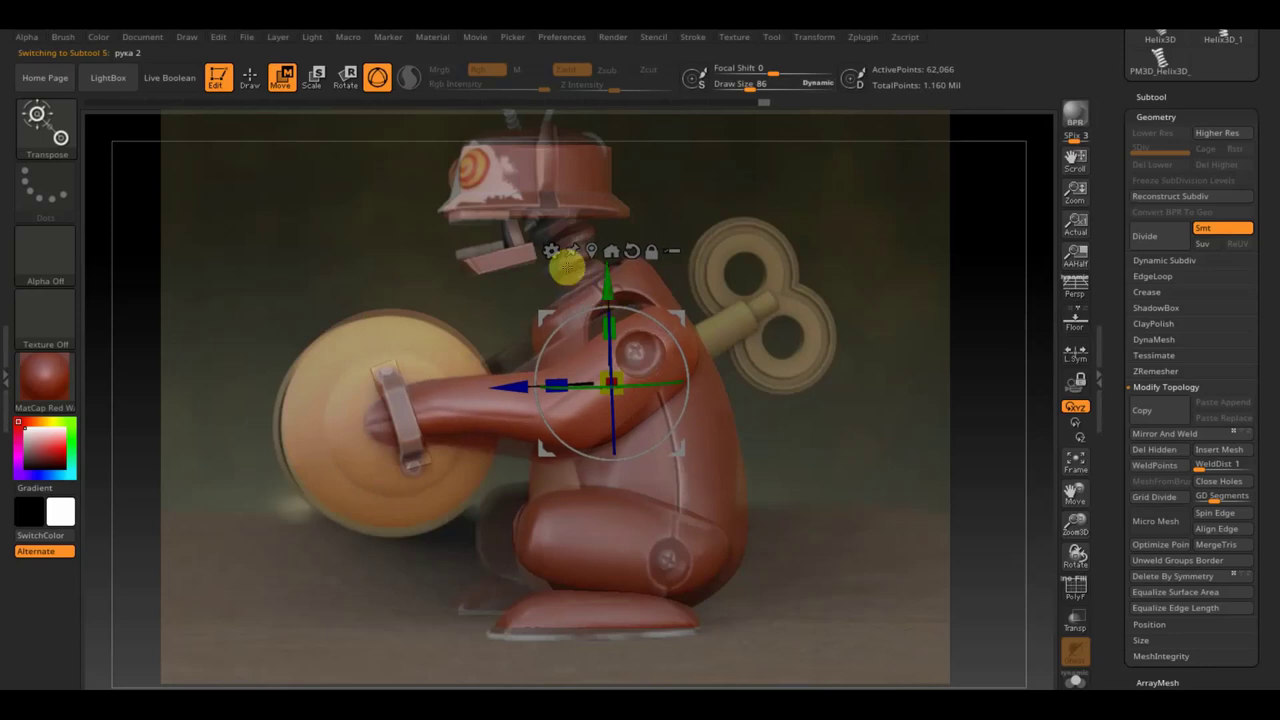
pyautogui.click(250, 78)
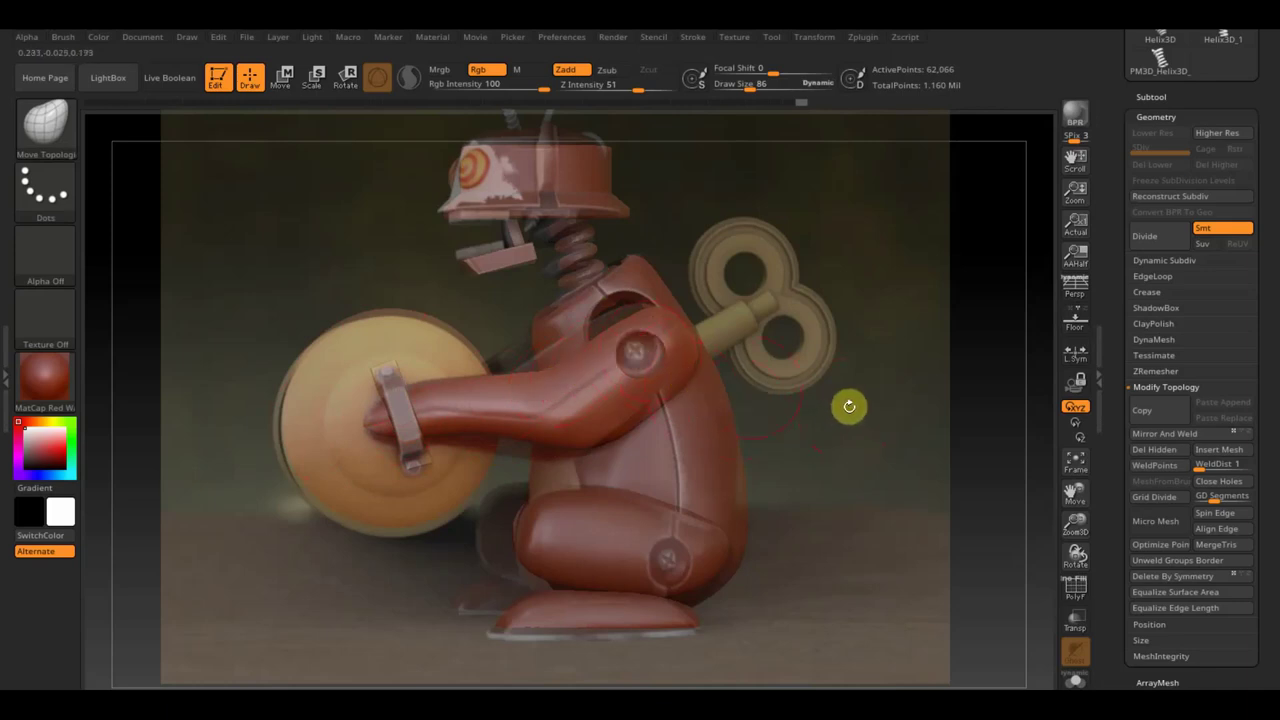
pyautogui.moveTo(750, 84); pyautogui.dragTo(754, 100)
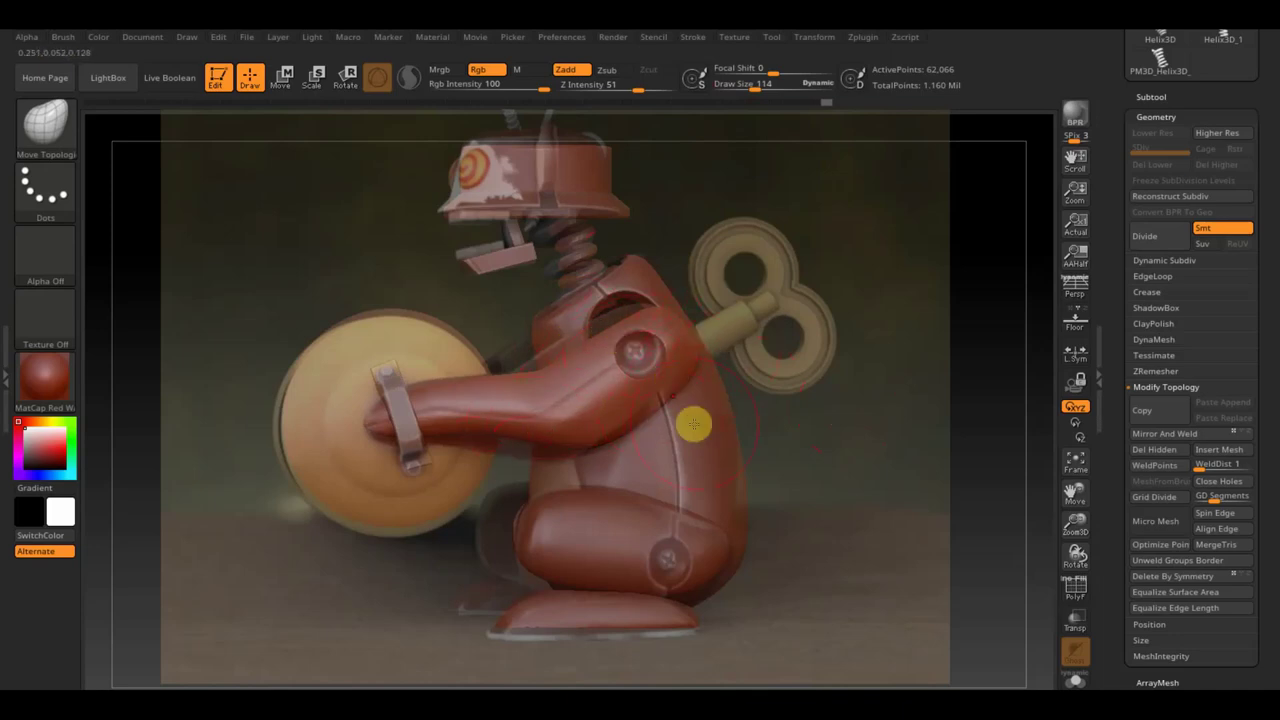
pyautogui.press('shift')
# Shift the arm slightly left and up, then hide the reference photo overlay
pyautogui.click(285, 80)
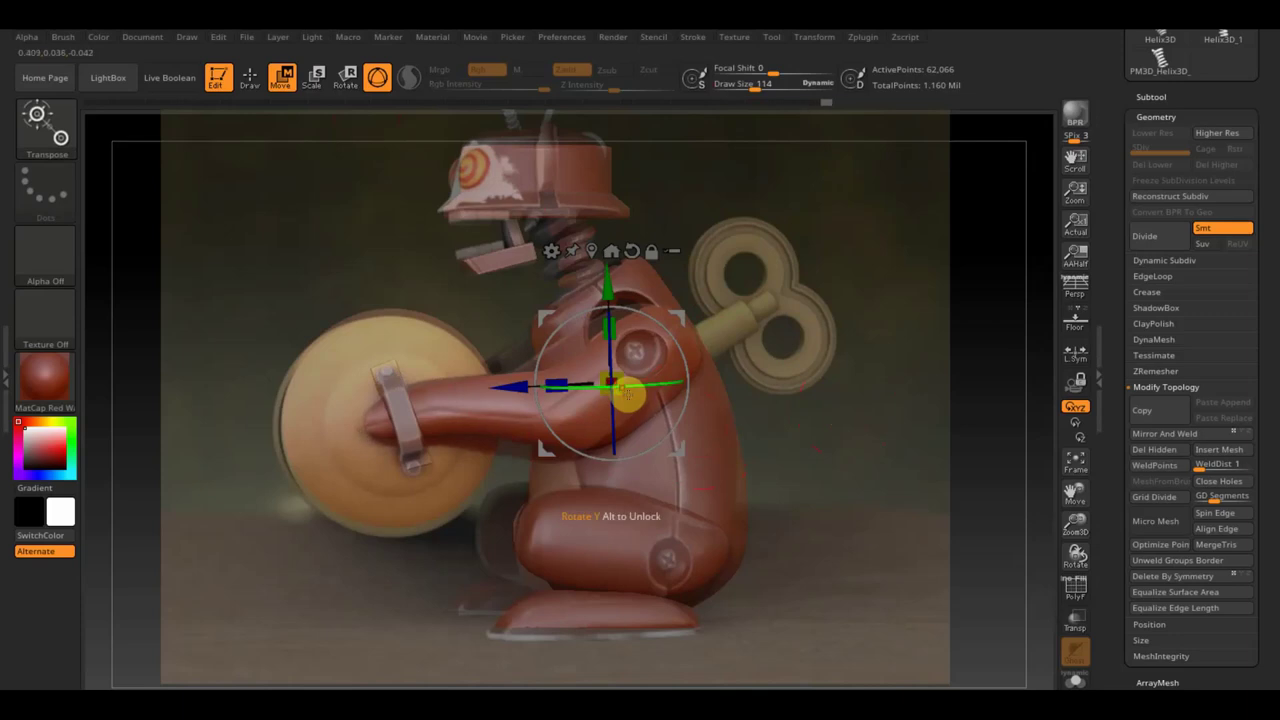
pyautogui.moveTo(505, 387); pyautogui.dragTo(512, 388)
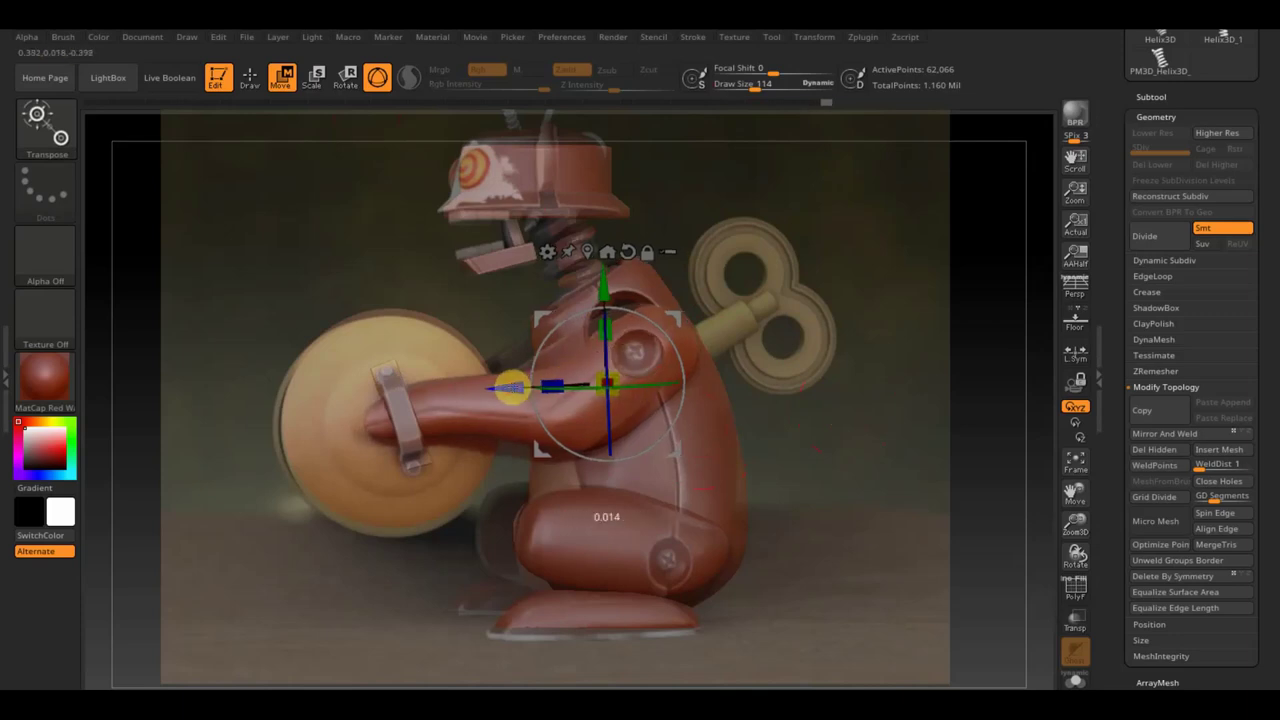
pyautogui.moveTo(603, 292); pyautogui.dragTo(597, 293)
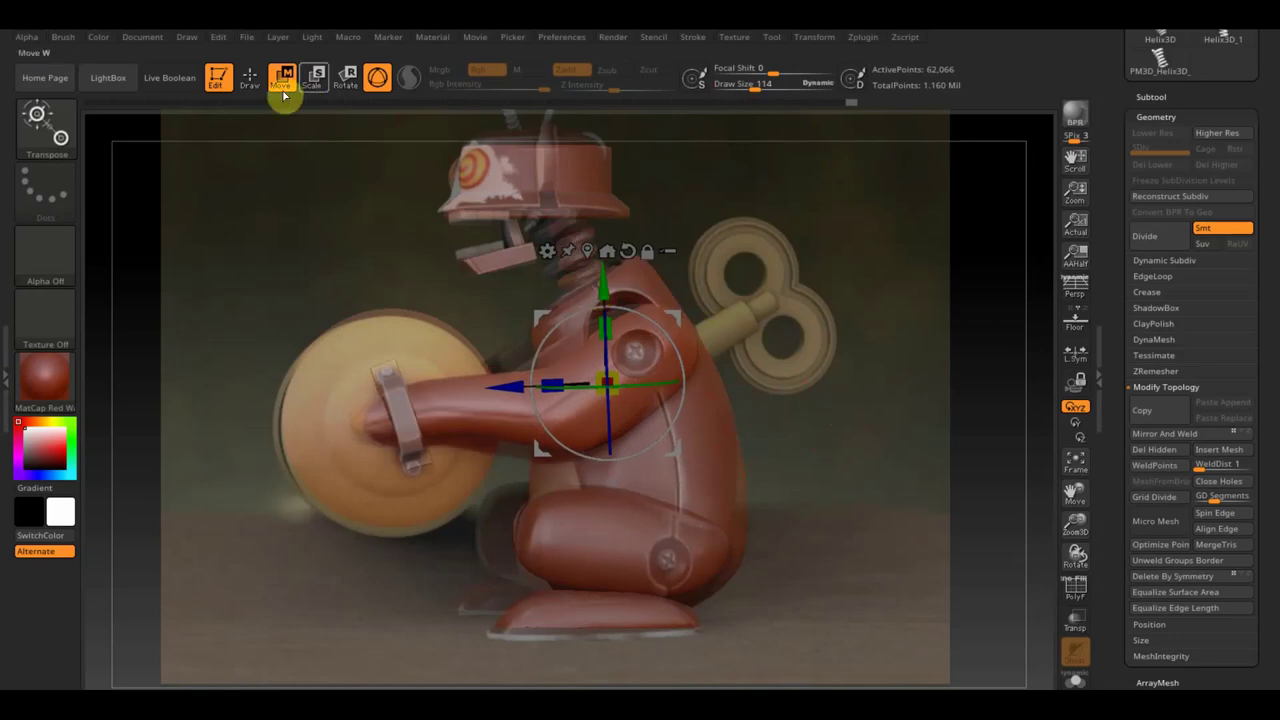
pyautogui.click(250, 77)
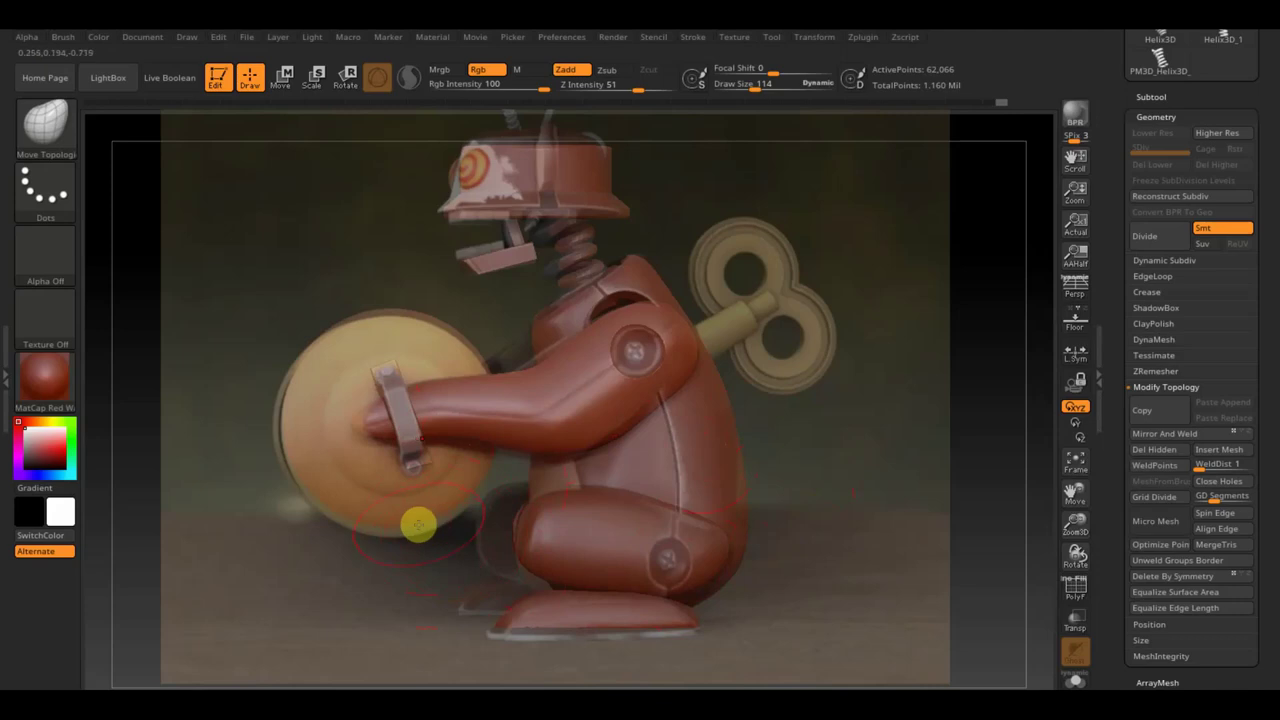
pyautogui.hotkey('shift', 'z')
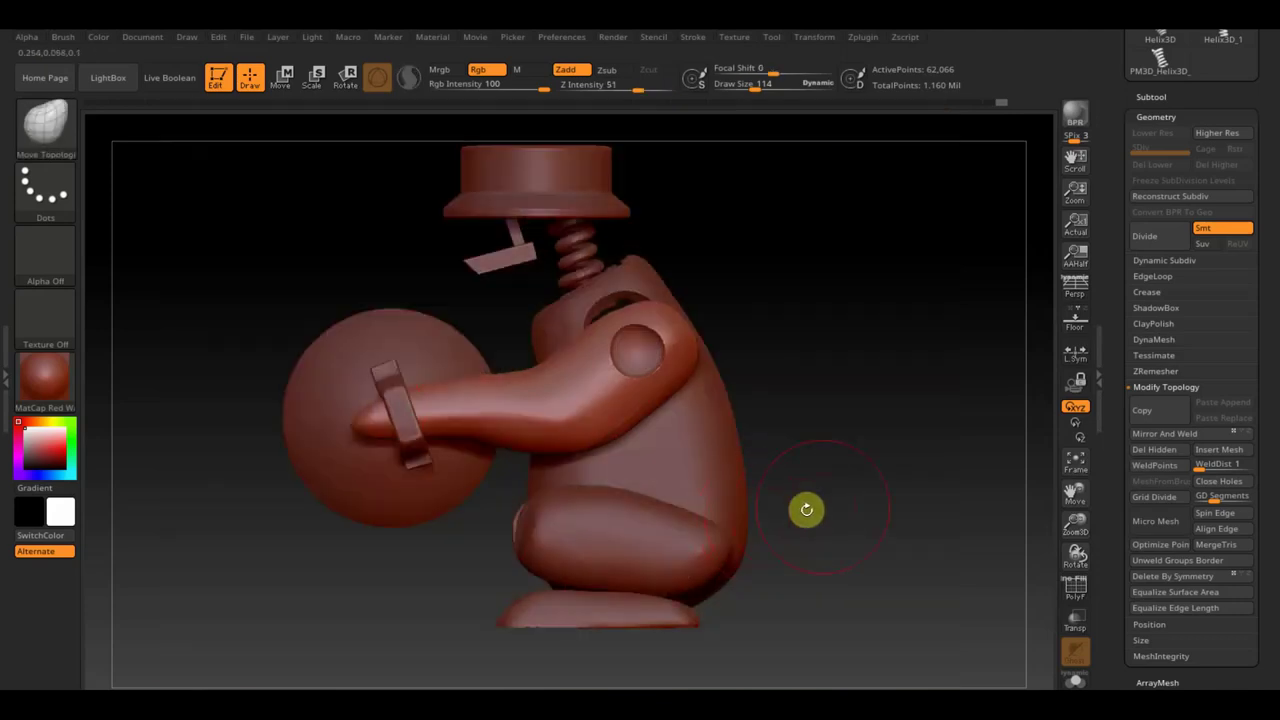
# View the monkey from front and three-quarter angles, compare with the reference, and QuickSave
pyautogui.moveTo(851, 494)
pyautogui.mouseDown()
pyautogui.moveTo(934, 489)
pyautogui.moveTo(906, 483)
pyautogui.mouseUp()
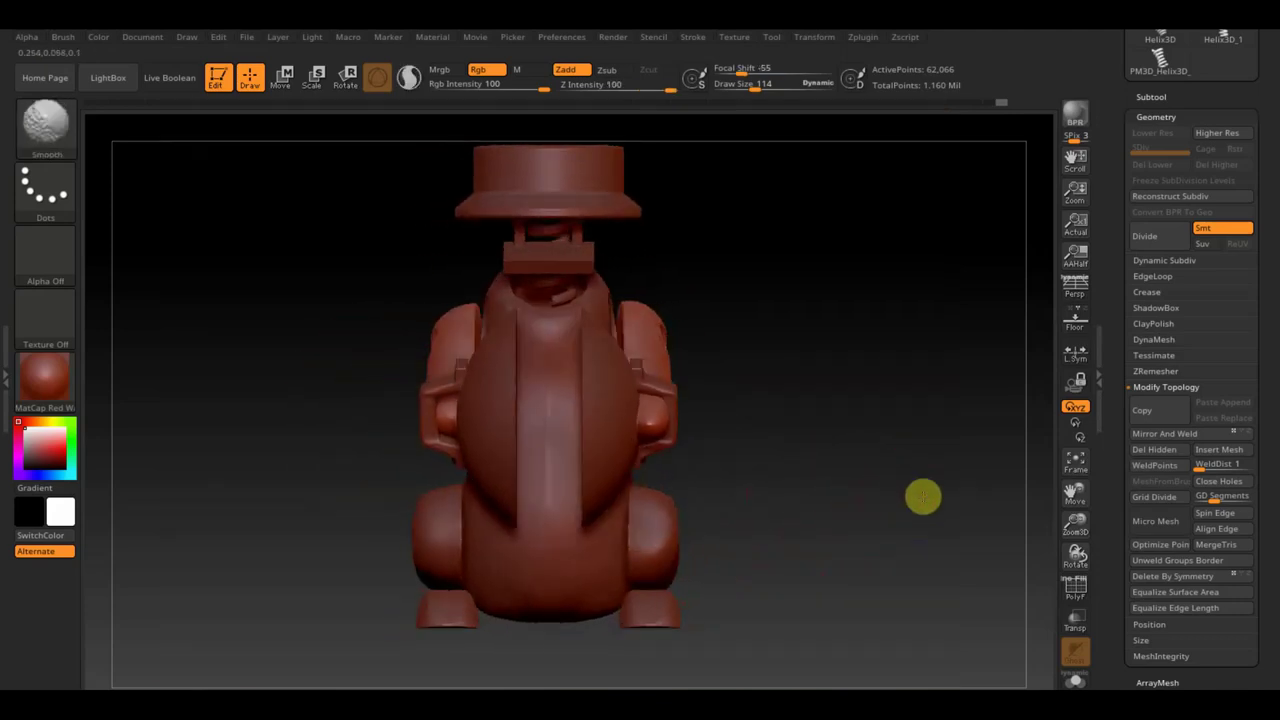
pyautogui.moveTo(748, 428)
pyautogui.mouseDown()
pyautogui.moveTo(808, 474)
pyautogui.moveTo(808, 463)
pyautogui.mouseUp()
pyautogui.moveTo(885, 287)
pyautogui.mouseDown()
pyautogui.moveTo(870, 267)
pyautogui.moveTo(840, 323)
pyautogui.moveTo(873, 366)
pyautogui.moveTo(871, 337)
pyautogui.moveTo(857, 337)
pyautogui.moveTo(869, 366)
pyautogui.moveTo(820, 334)
pyautogui.moveTo(598, 354)
pyautogui.mouseUp()
pyautogui.hotkey('shift', 'z')
pyautogui.hotkey('shift', 'z')
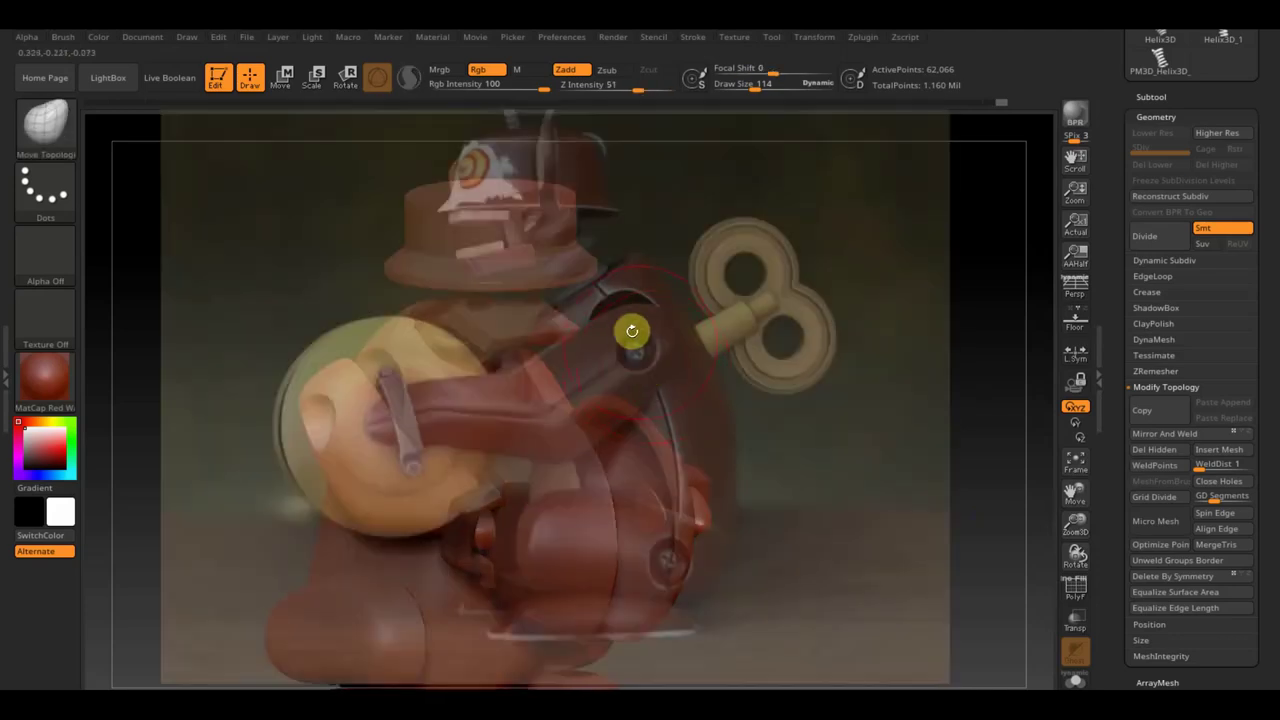
pyautogui.hotkey('shift', 'z')
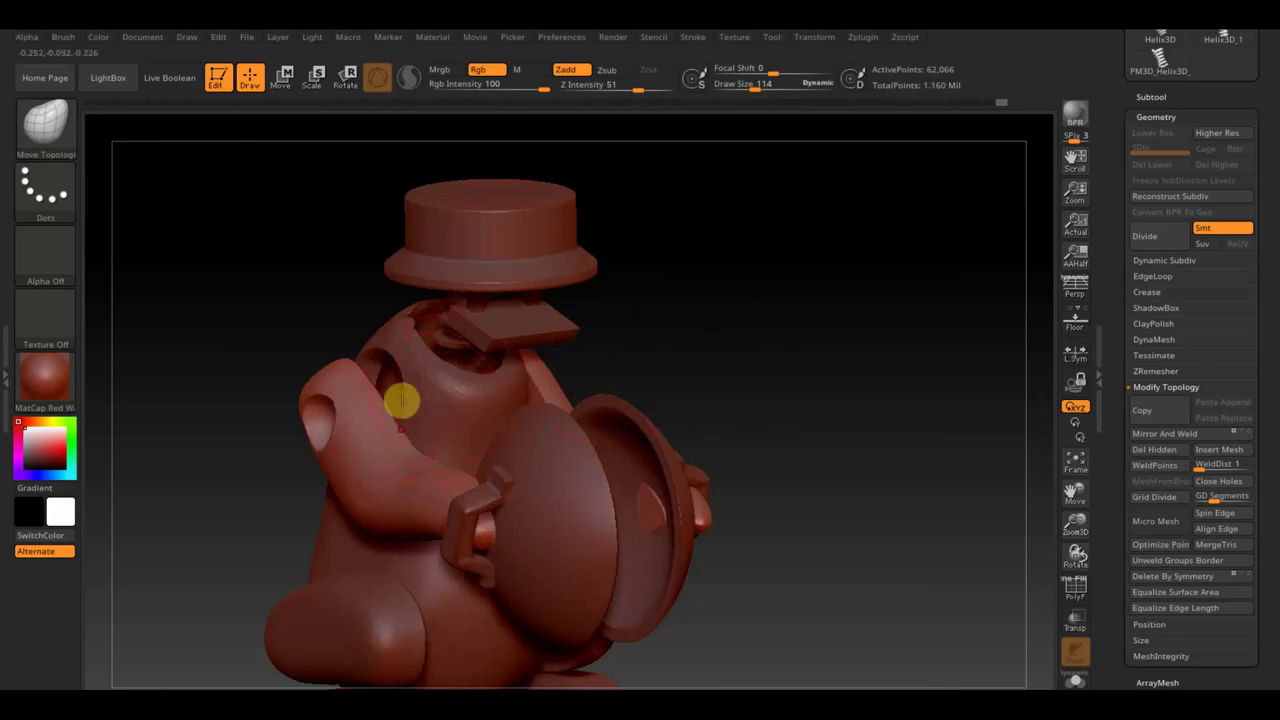
pyautogui.hotkey('ctrl', 's')
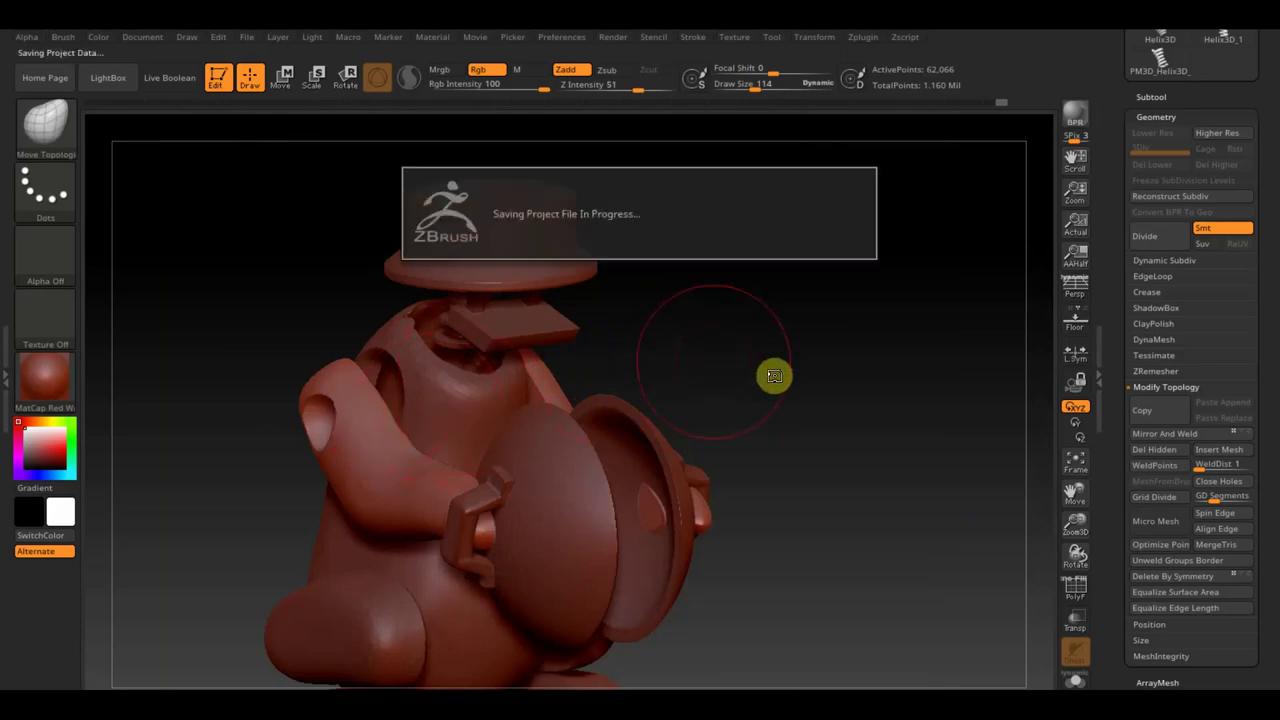
pyautogui.keyDown('shift'); pyautogui.moveTo(775, 375); pyautogui.dragTo(780, 380); pyautogui.keyUp('shift')
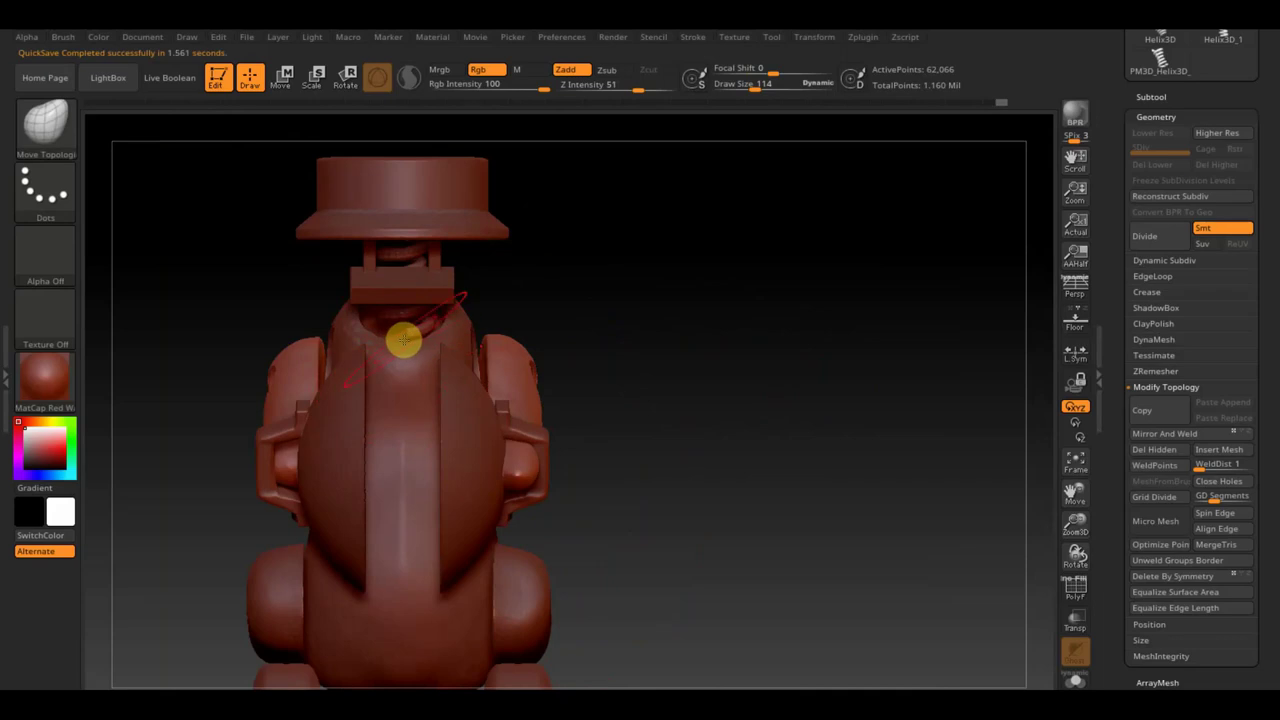
pyautogui.click(1152, 98)
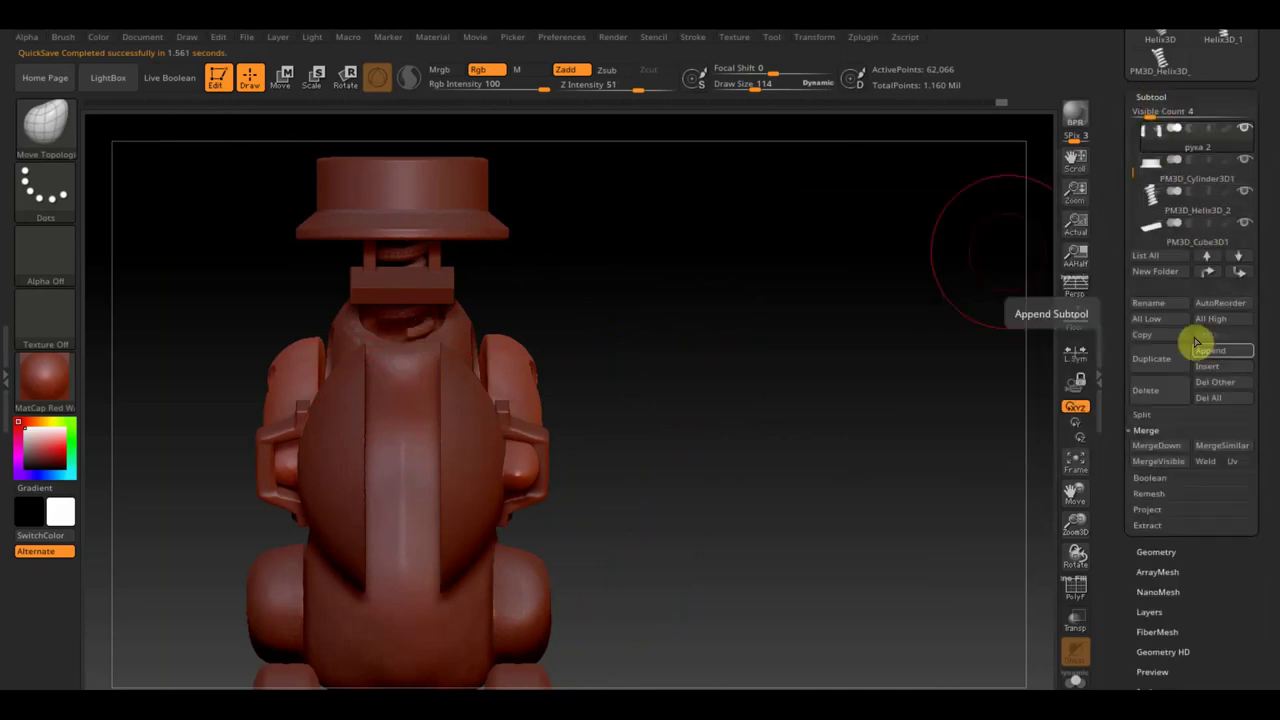
pyautogui.click(1212, 354)
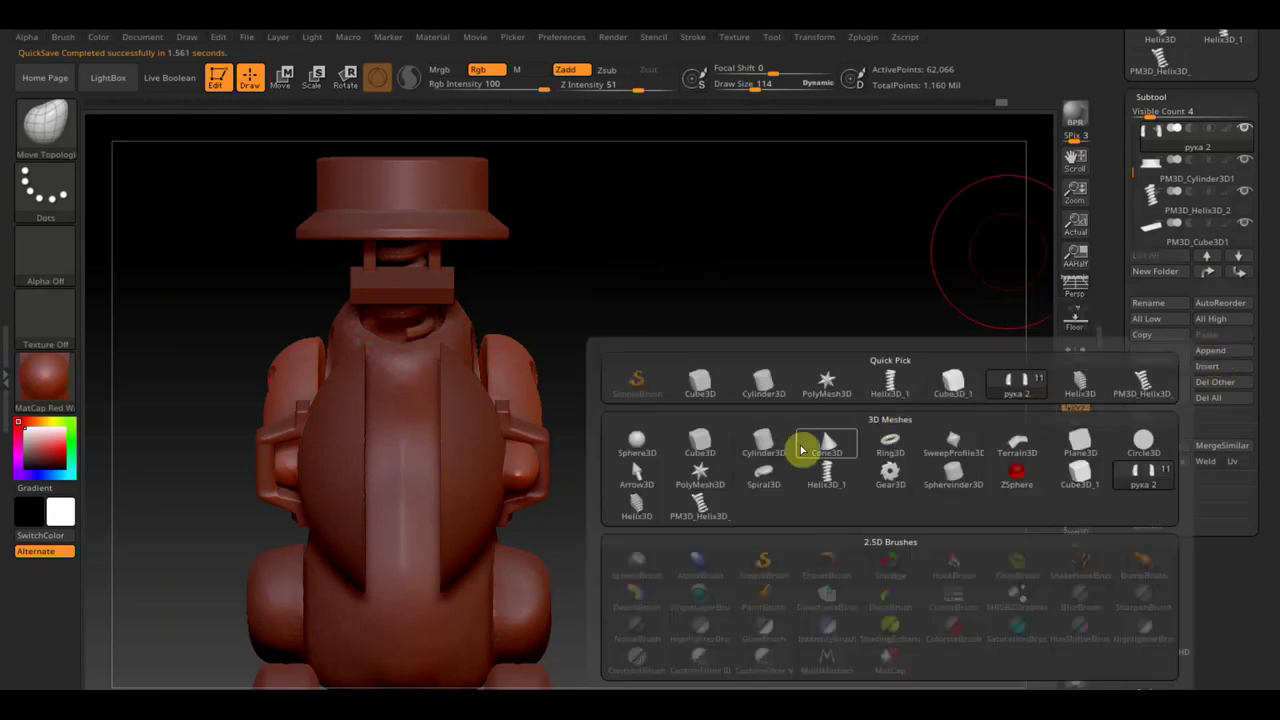
pyautogui.click(640, 448)
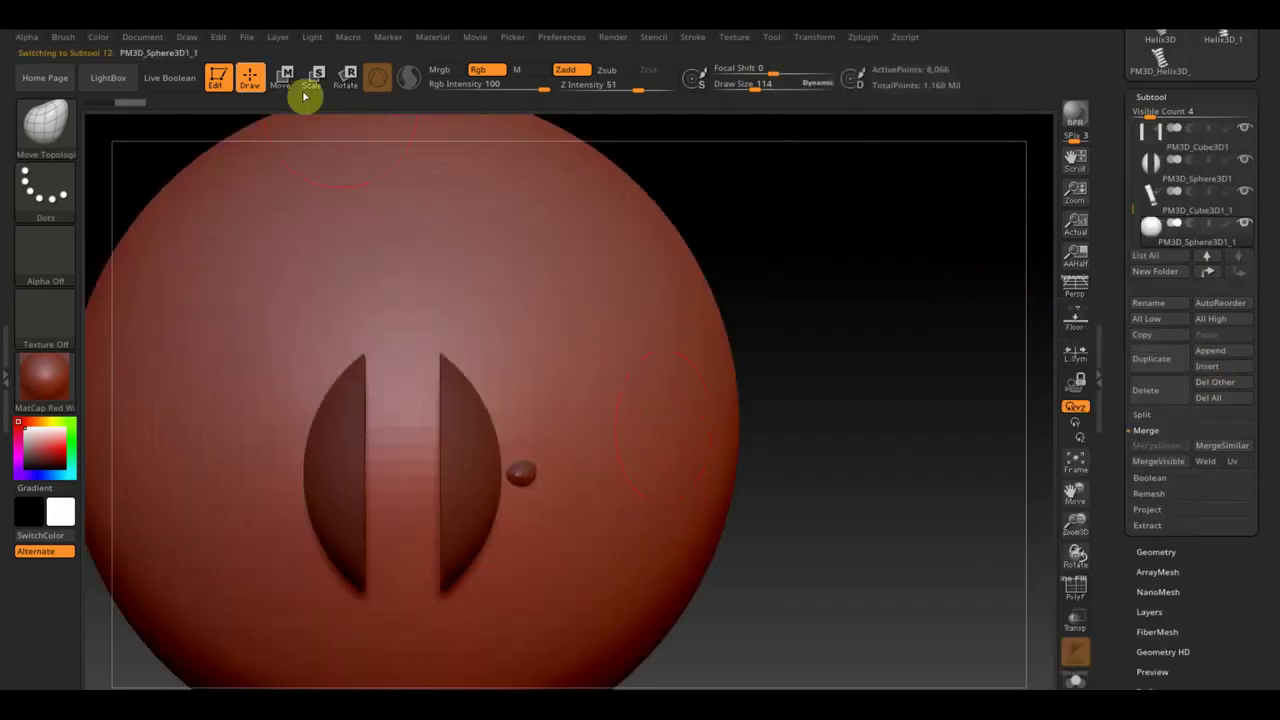
pyautogui.click(283, 77)
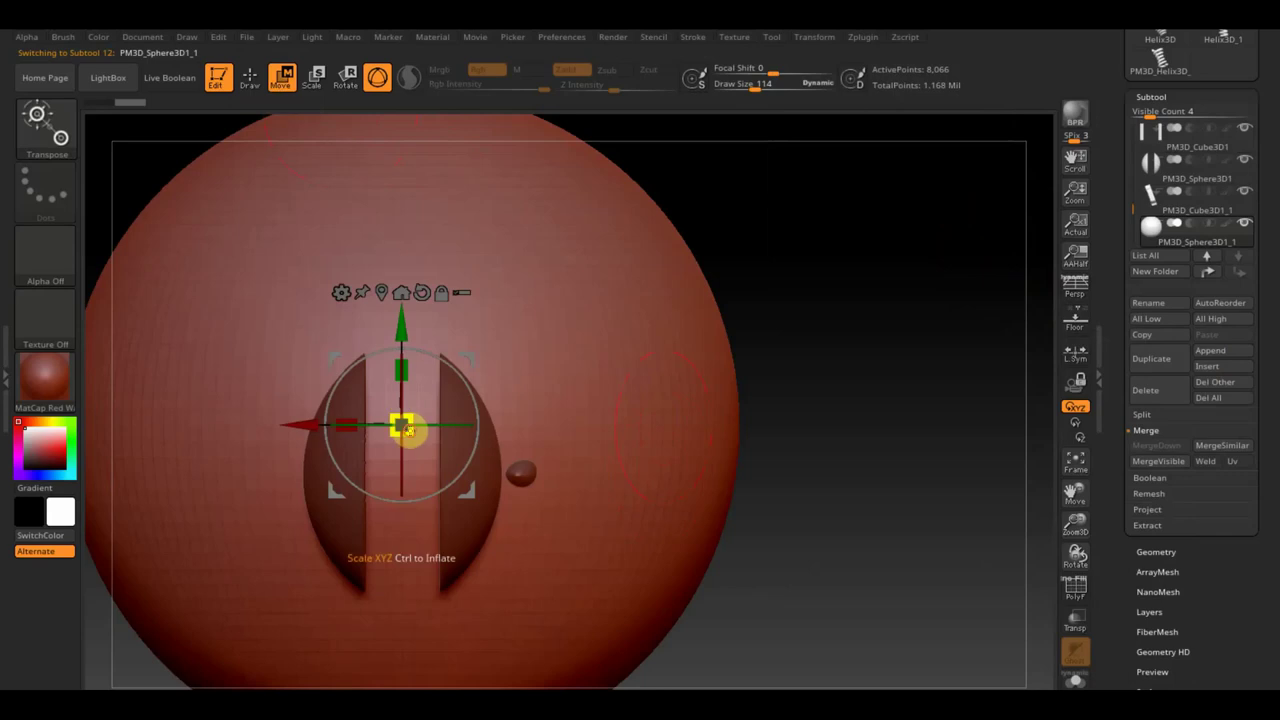
pyautogui.moveTo(402, 428); pyautogui.dragTo(221, 267)
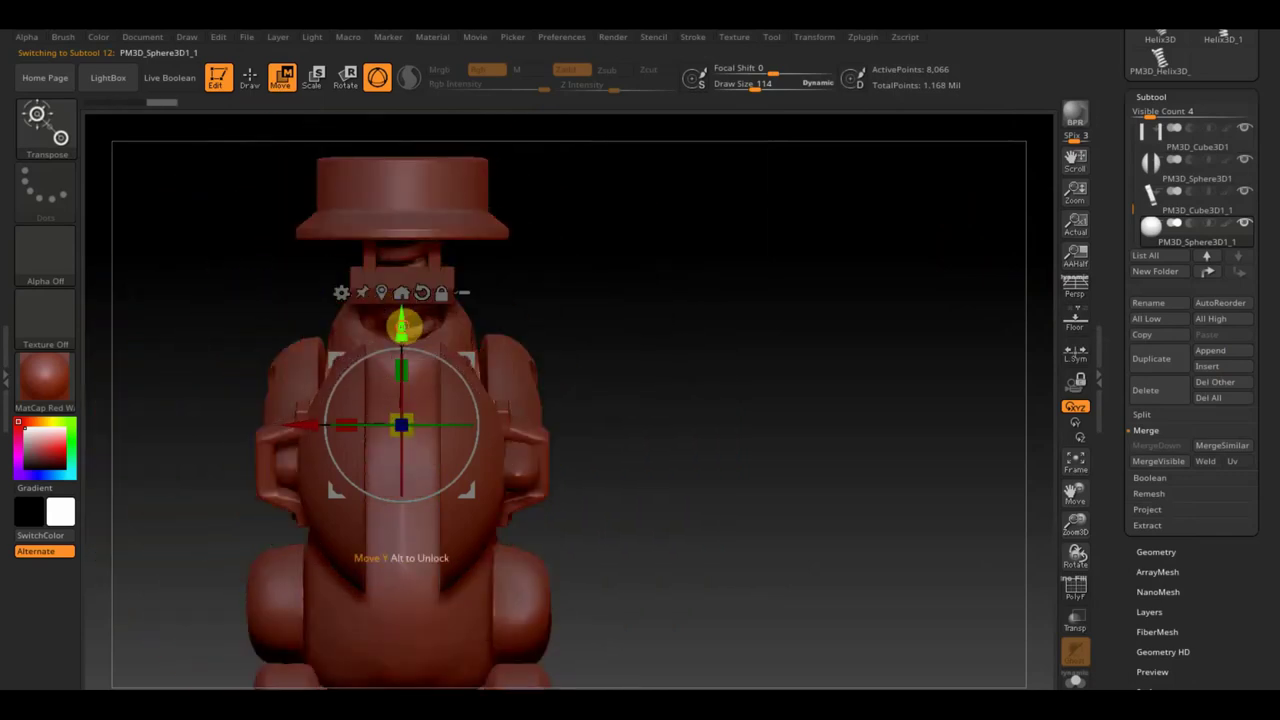
pyautogui.moveTo(400, 324); pyautogui.dragTo(399, 298)
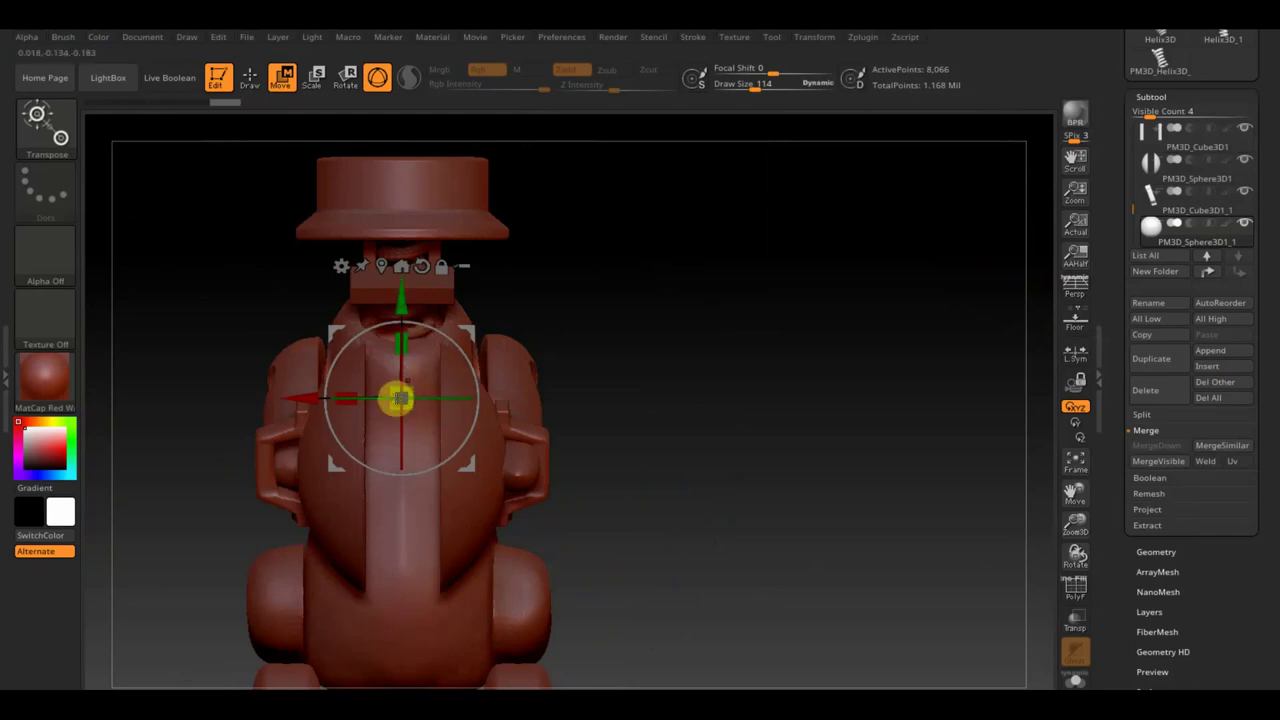
pyautogui.moveTo(400, 312); pyautogui.dragTo(398, 293)
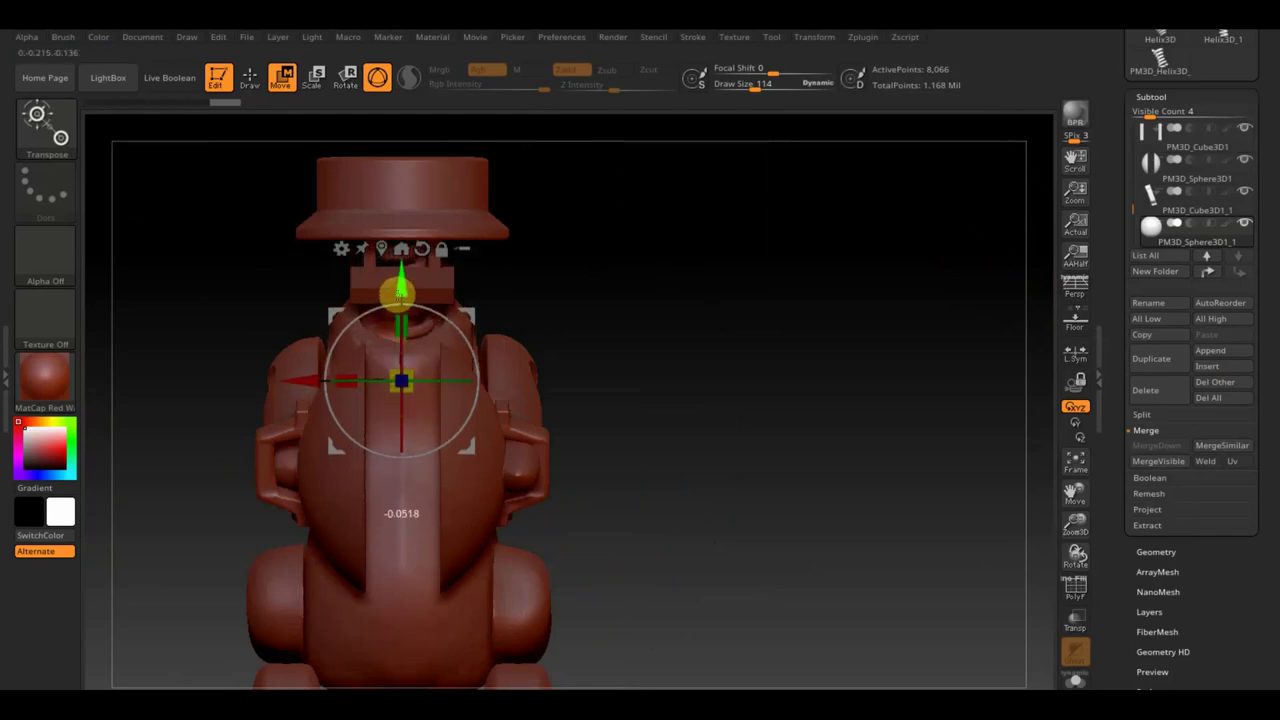
pyautogui.moveTo(610, 268); pyautogui.dragTo(652, 308)
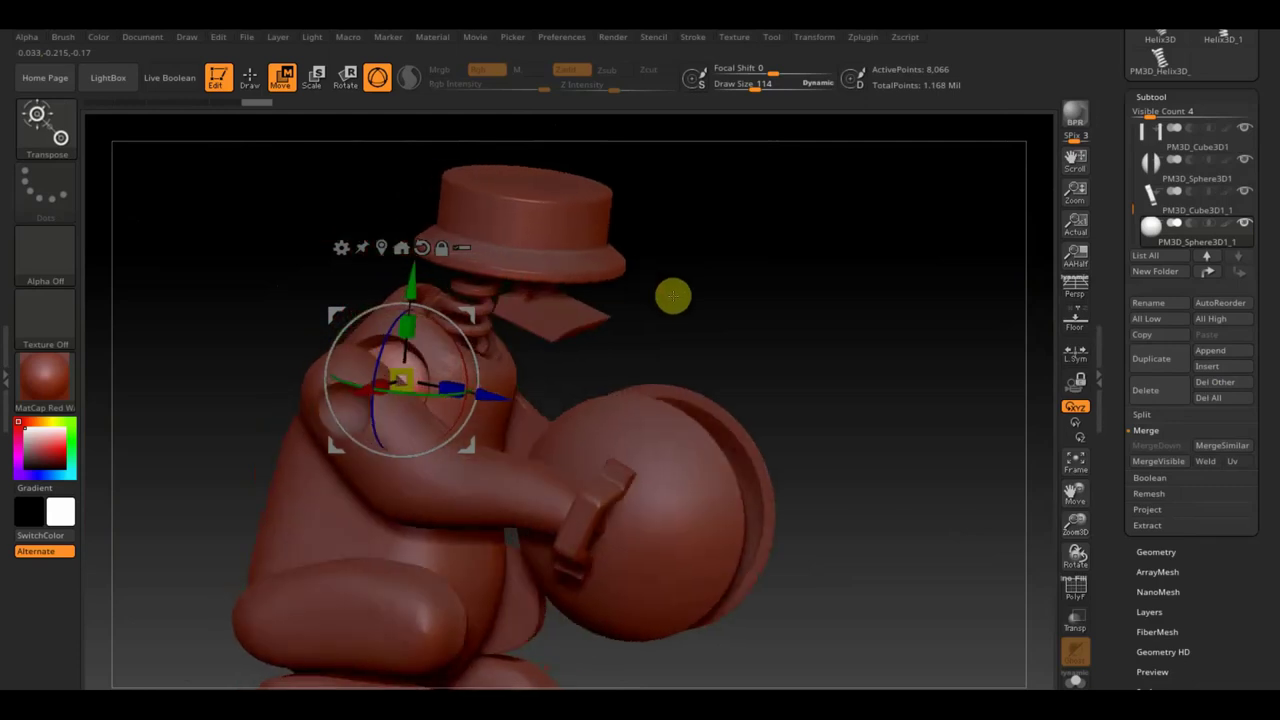
pyautogui.moveTo(652, 308)
pyautogui.mouseDown()
pyautogui.moveTo(617, 266)
pyautogui.moveTo(676, 269)
pyautogui.moveTo(651, 317)
pyautogui.moveTo(674, 269)
pyautogui.mouseUp()
pyautogui.moveTo(521, 356)
pyautogui.mouseDown()
pyautogui.moveTo(686, 291)
pyautogui.moveTo(669, 286)
pyautogui.moveTo(731, 300)
pyautogui.moveTo(694, 343)
pyautogui.moveTo(689, 323)
pyautogui.moveTo(697, 335)
pyautogui.mouseUp()
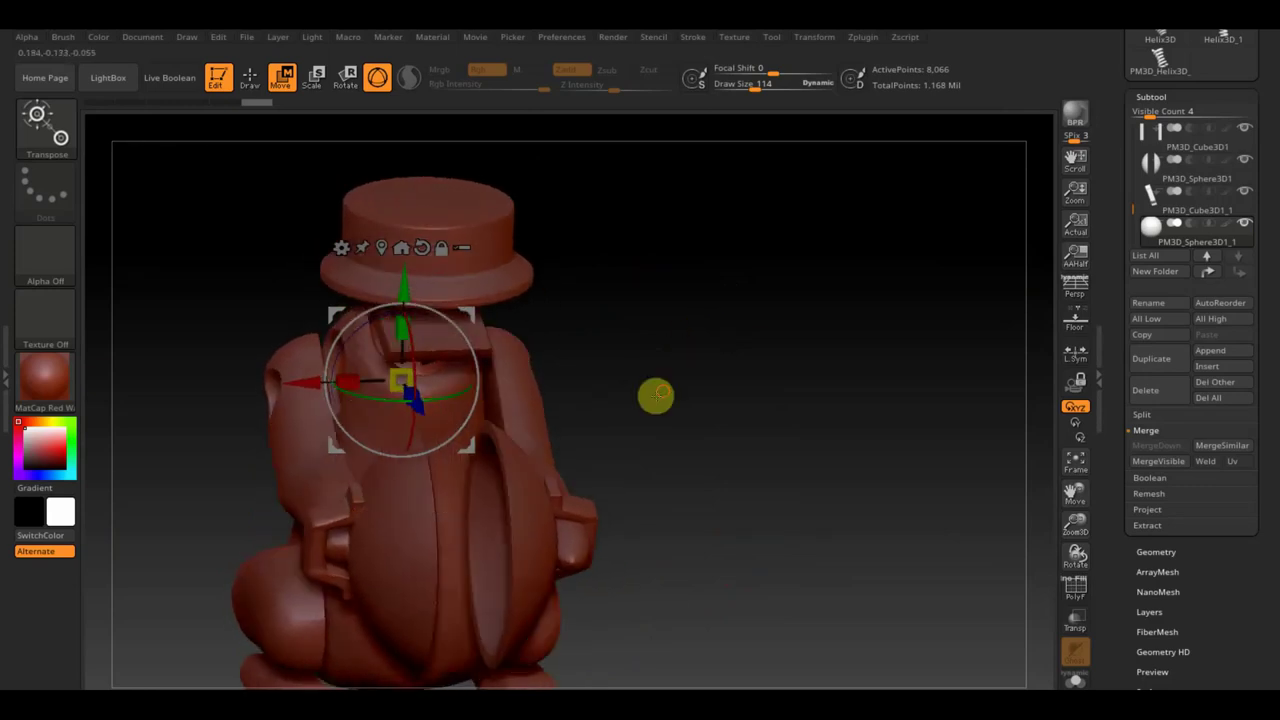
pyautogui.keyDown('shift'); pyautogui.moveTo(655, 394); pyautogui.dragTo(648, 360); pyautogui.keyUp('shift')
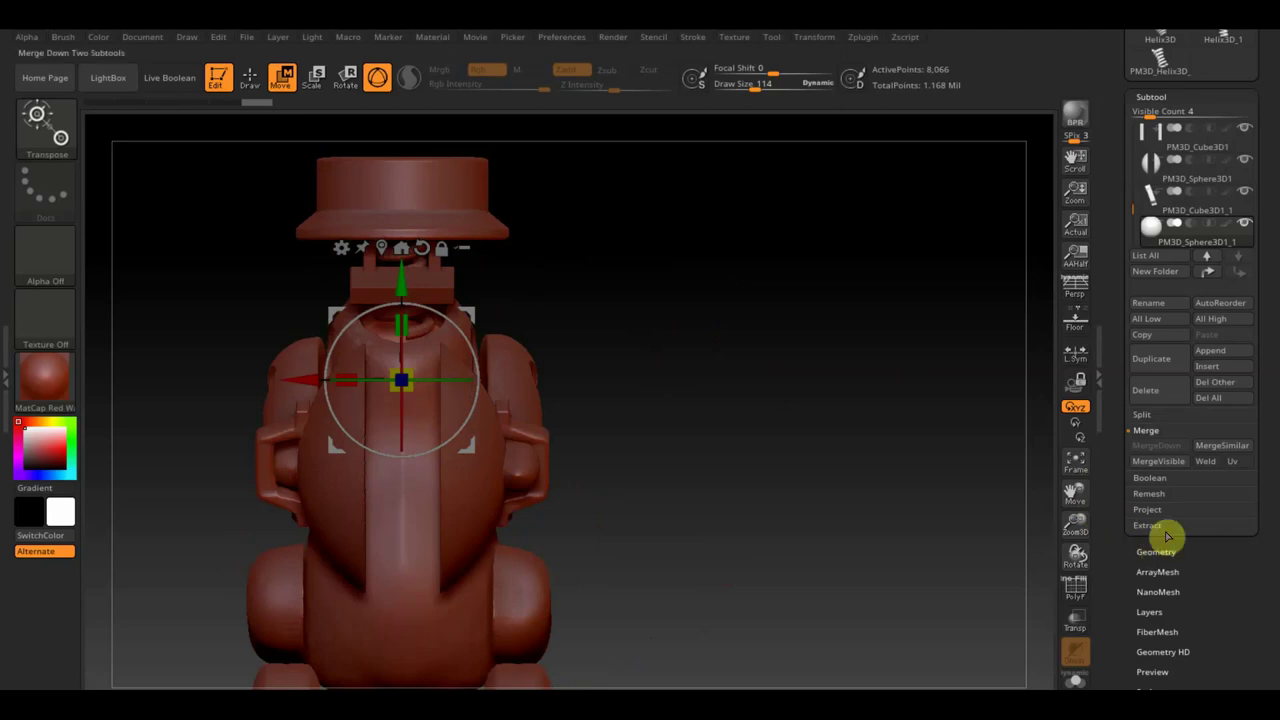
# Append a Cylinder3D subtool and make it the active part
pyautogui.click(1215, 352)
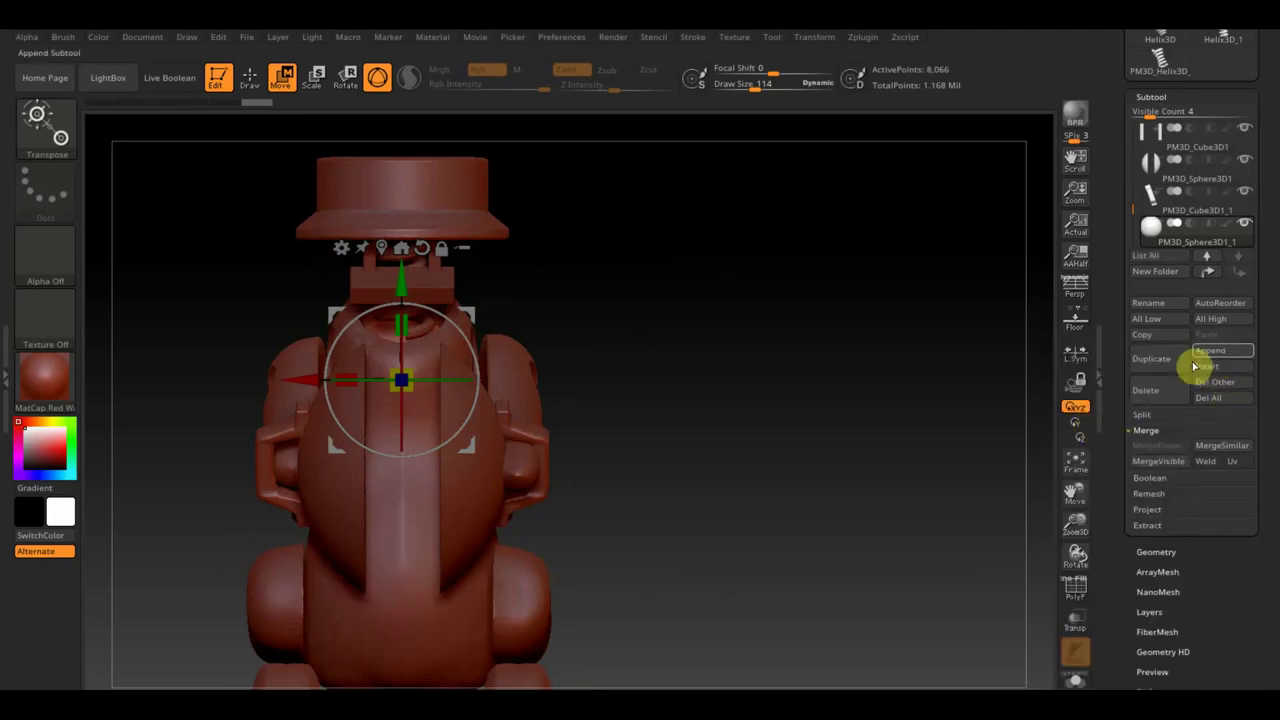
pyautogui.click(1206, 351)
pyautogui.click(773, 452)
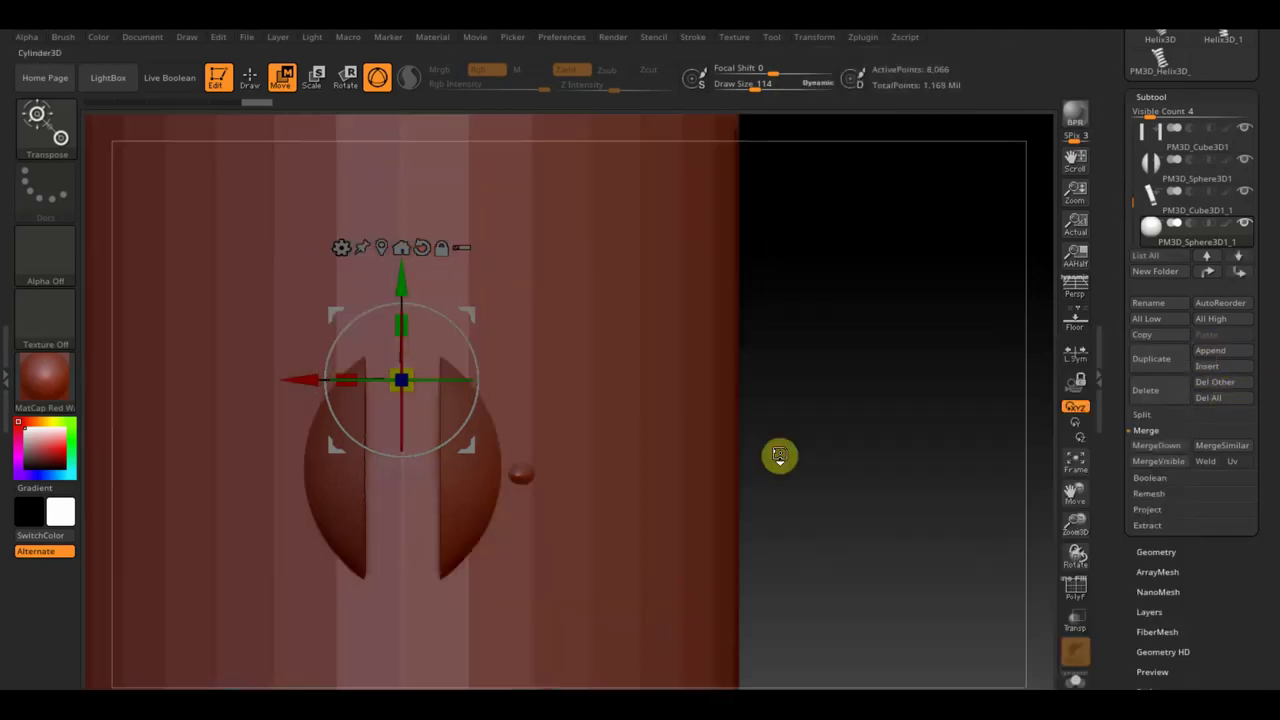
pyautogui.keyDown('alt'); pyautogui.click(658, 413); pyautogui.keyUp('alt')
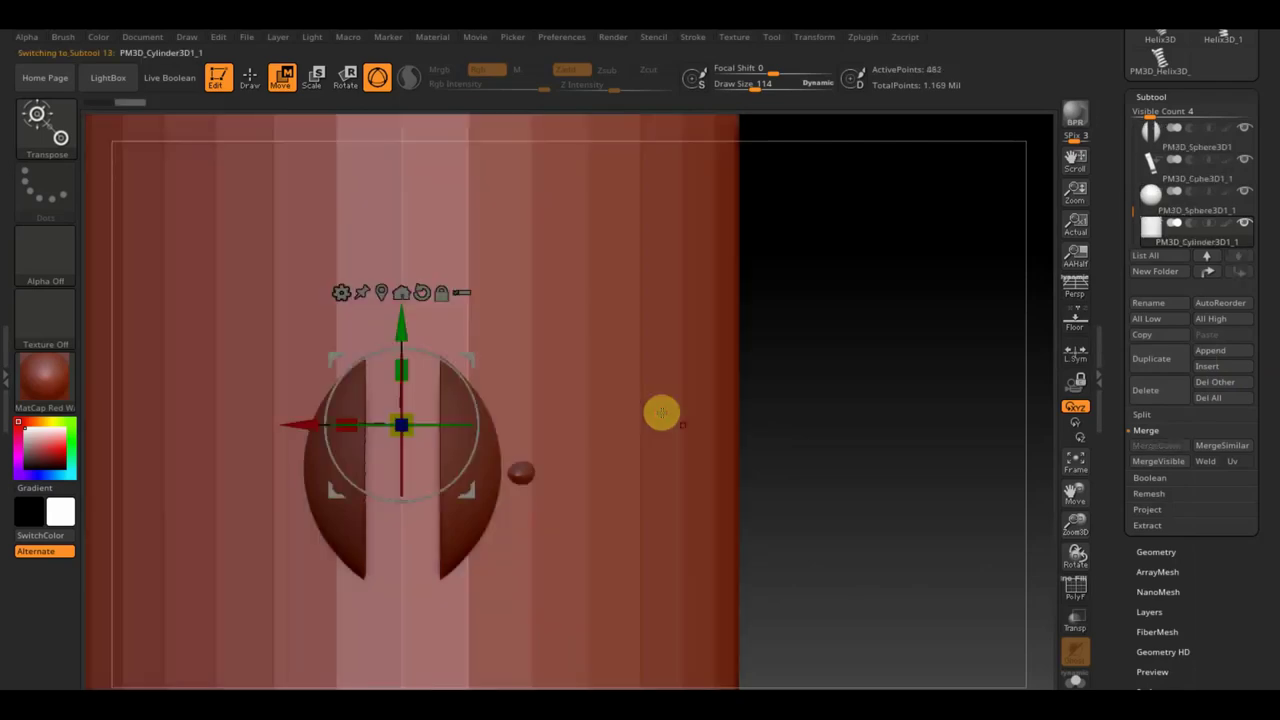
# Subdivide the cylinder from 482 to 31,746 points and scale it down small
pyautogui.hotkey('ctrl', 'd')
pyautogui.hotkey('ctrl', 'd')
pyautogui.hotkey('ctrl', 'd')
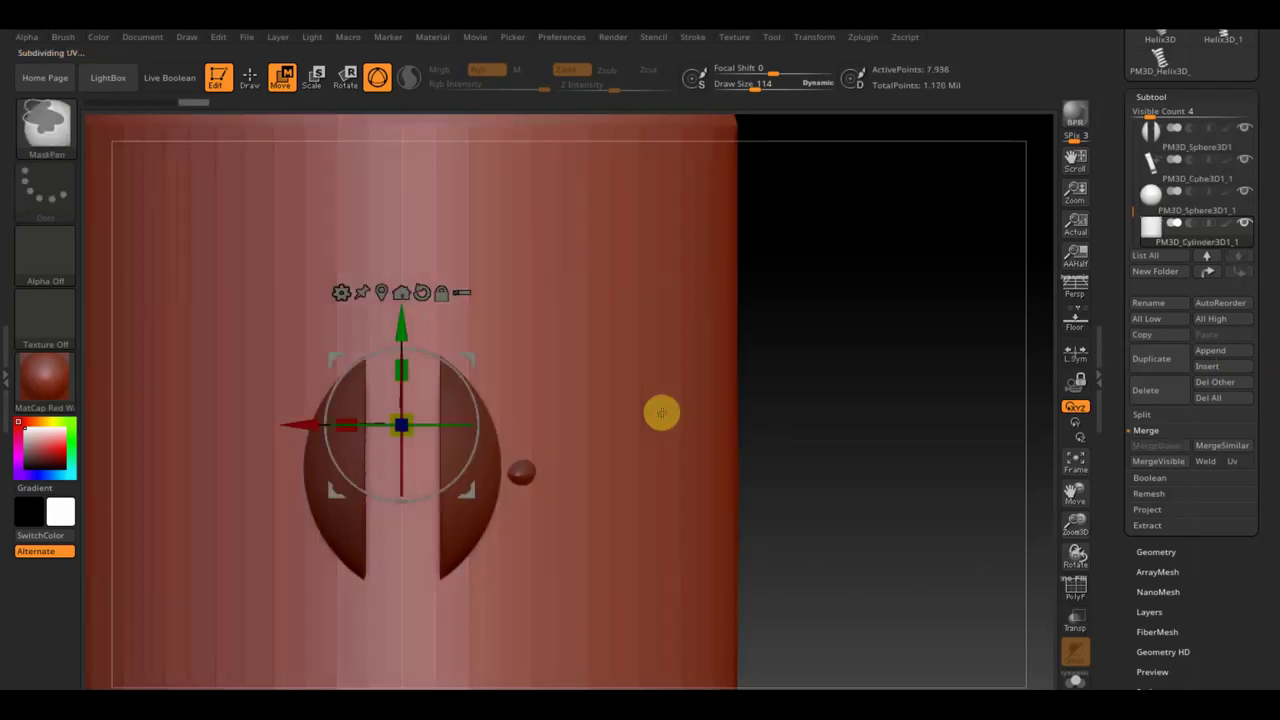
pyautogui.moveTo(951, 605)
pyautogui.mouseDown()
pyautogui.moveTo(877, 434)
pyautogui.moveTo(952, 627)
pyautogui.moveTo(851, 400)
pyautogui.mouseUp()
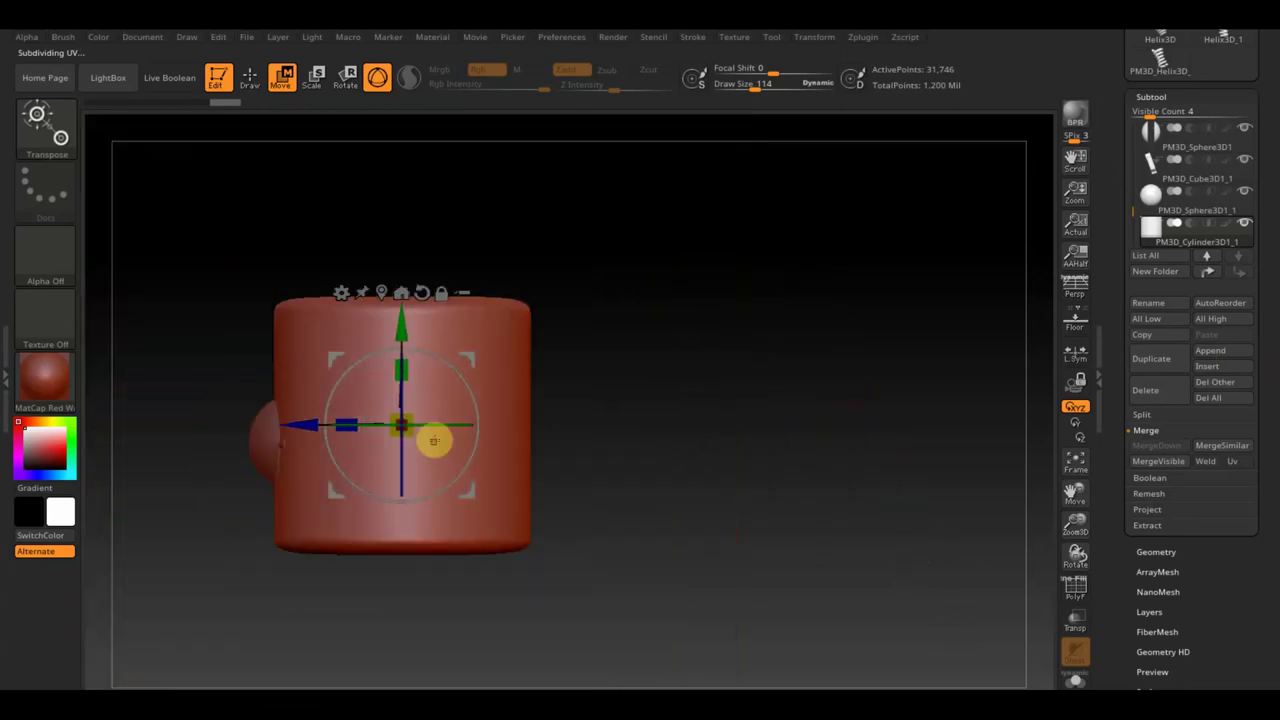
pyautogui.moveTo(418, 433); pyautogui.dragTo(292, 360)
# Lift the cylinder, rotate it about 40 degrees, stretch it into a horizontal rod, and lower it onto the body
pyautogui.moveTo(401, 328); pyautogui.dragTo(401, 165)
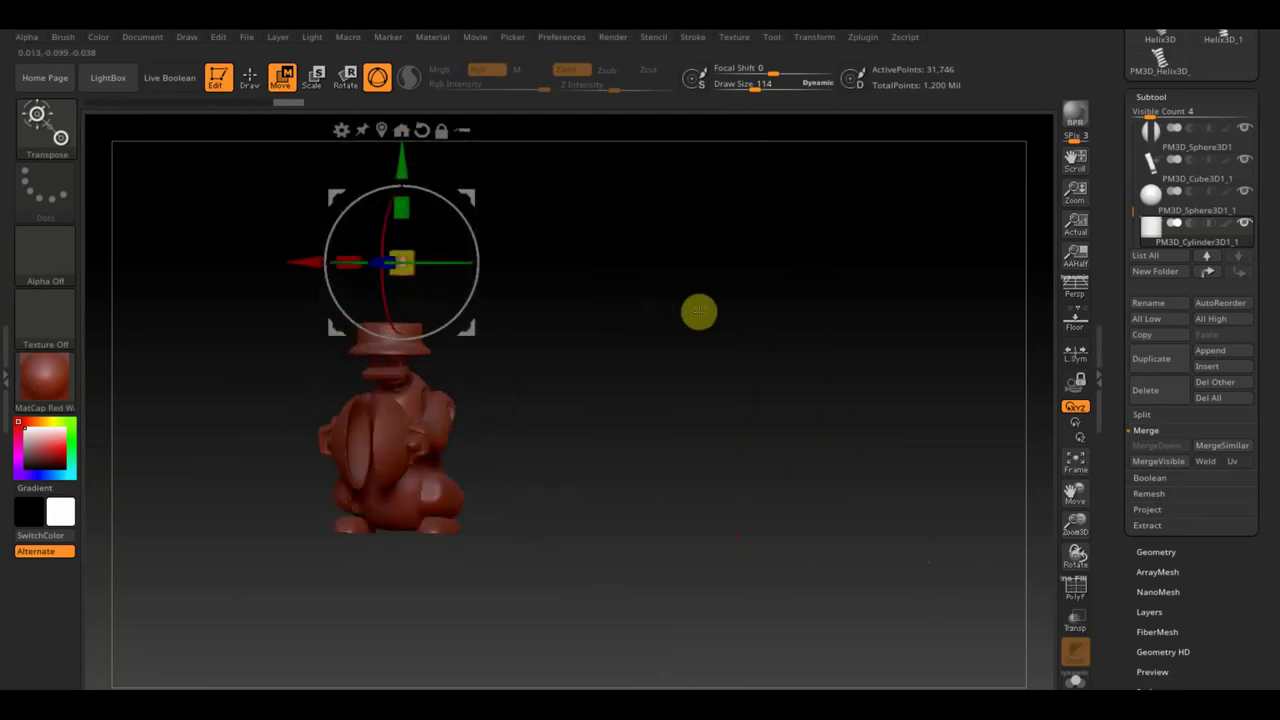
pyautogui.moveTo(471, 220)
pyautogui.mouseDown()
pyautogui.moveTo(491, 264)
pyautogui.moveTo(469, 380)
pyautogui.mouseUp()
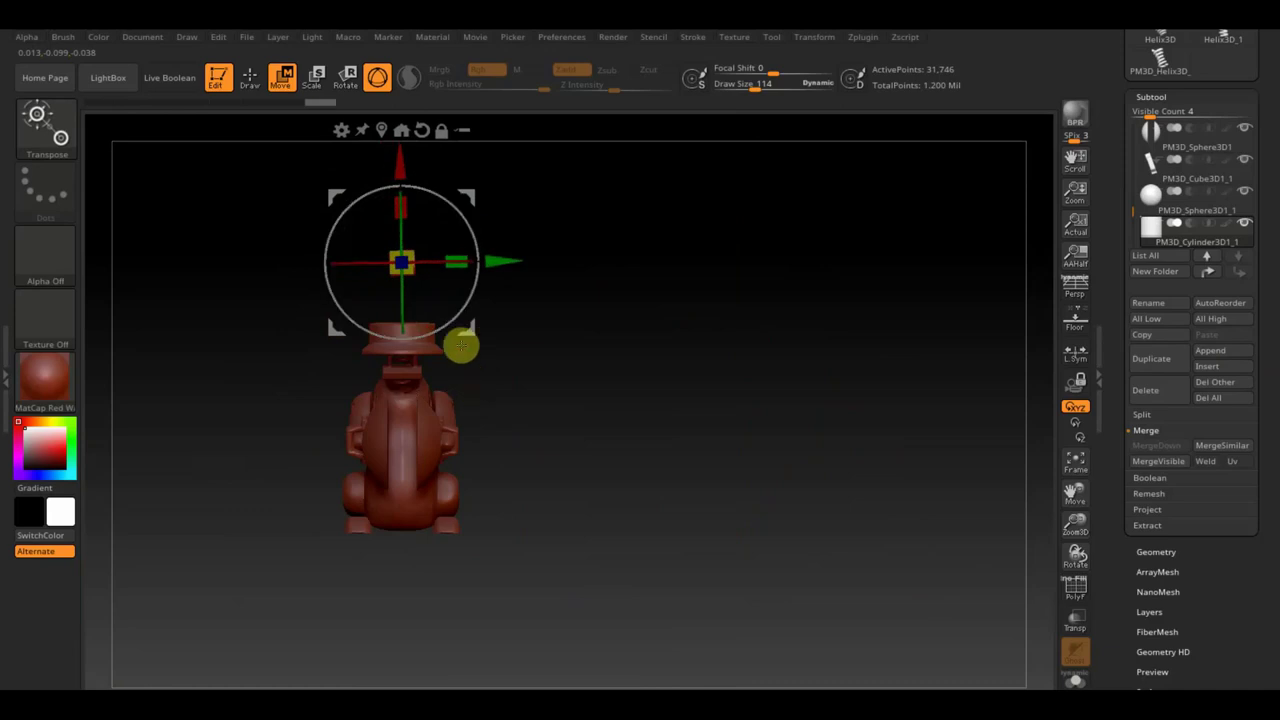
pyautogui.moveTo(456, 259); pyautogui.dragTo(553, 279)
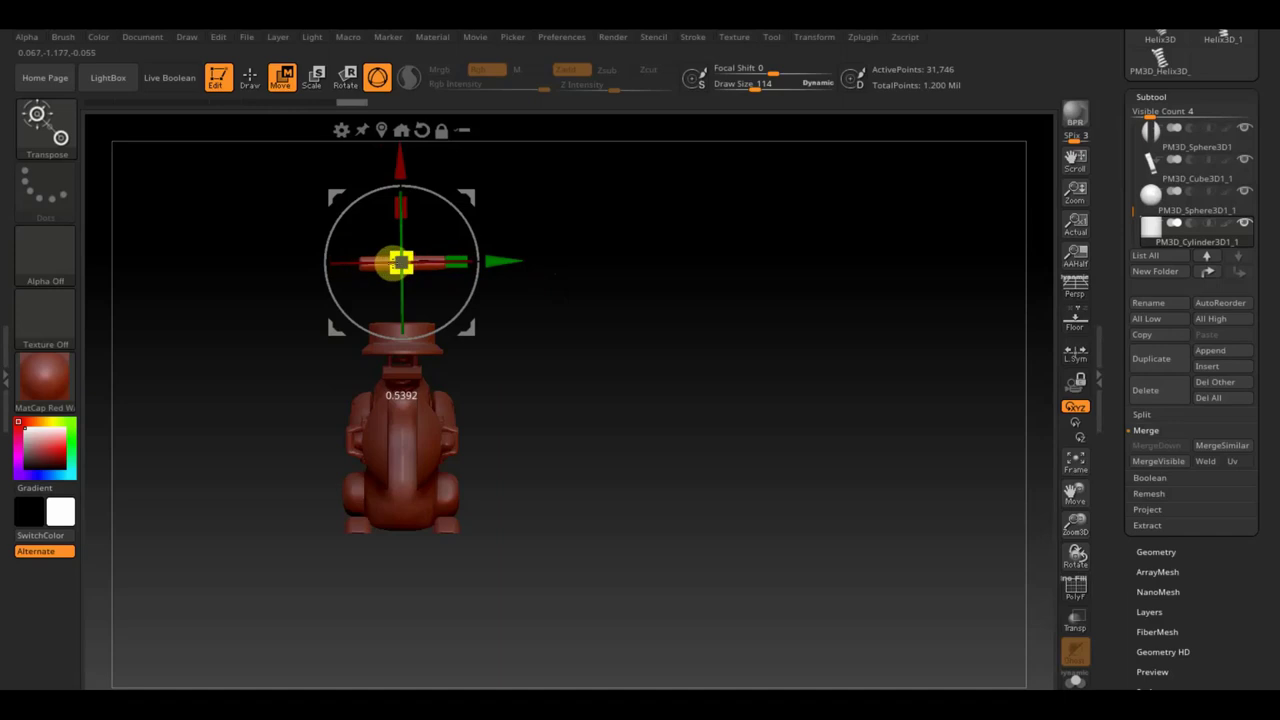
pyautogui.moveTo(401, 213); pyautogui.dragTo(405, 305)
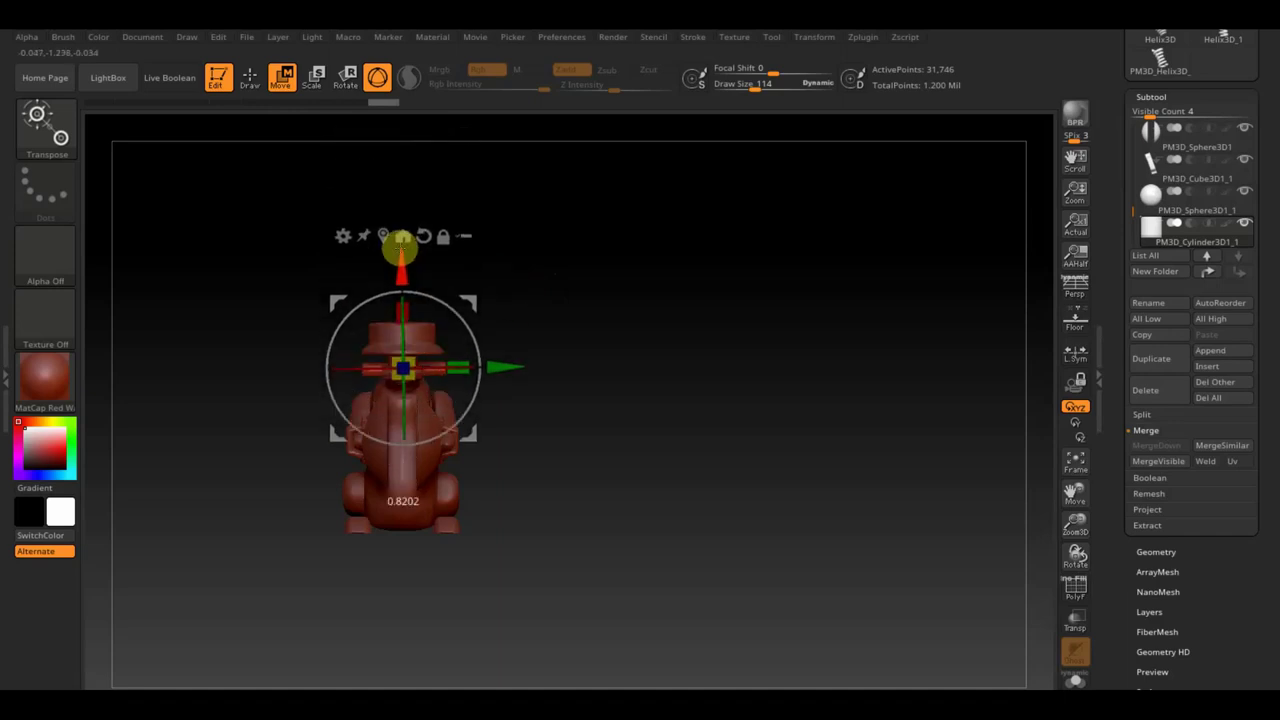
# Check the rod's placement at the neck from front, side and three-quarter views
pyautogui.moveTo(630, 410)
pyautogui.keyDown('alt'); pyautogui.mouseDown()
pyautogui.moveTo(694, 517)
pyautogui.moveTo(691, 539)
pyautogui.moveTo(612, 504)
pyautogui.moveTo(755, 510)
pyautogui.mouseUp(); pyautogui.keyUp('alt')
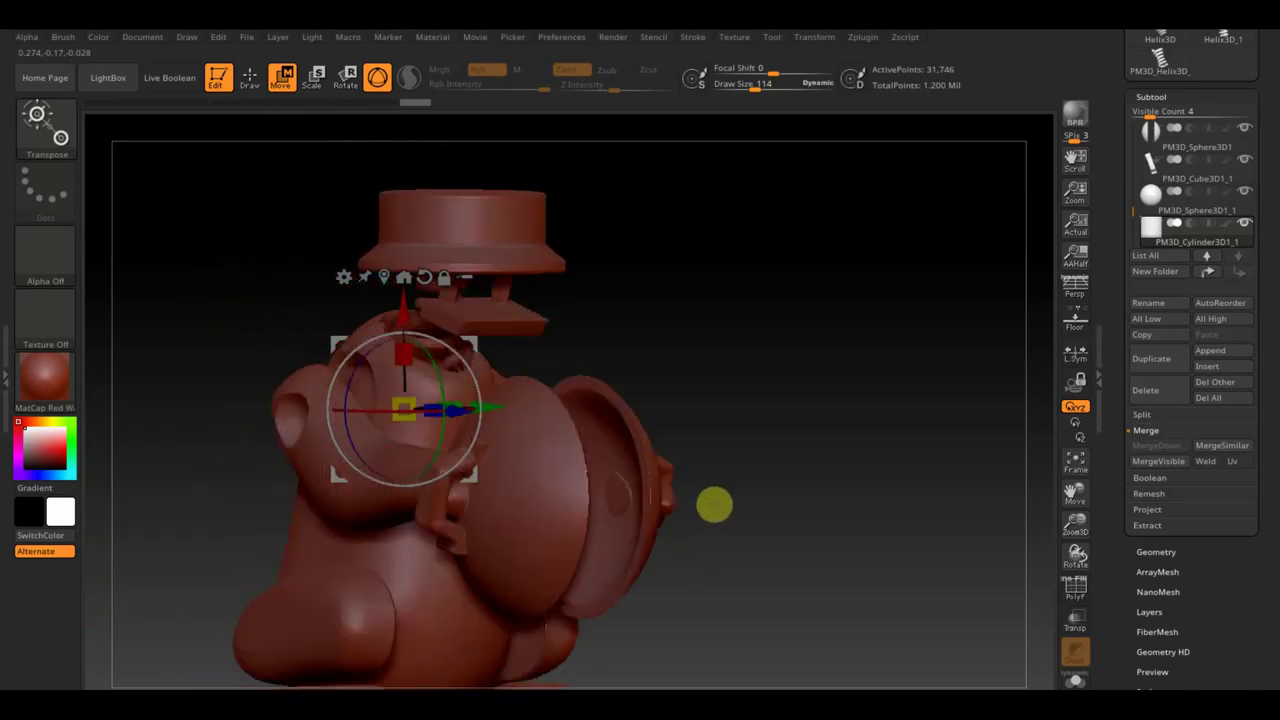
pyautogui.moveTo(755, 510); pyautogui.dragTo(691, 511)
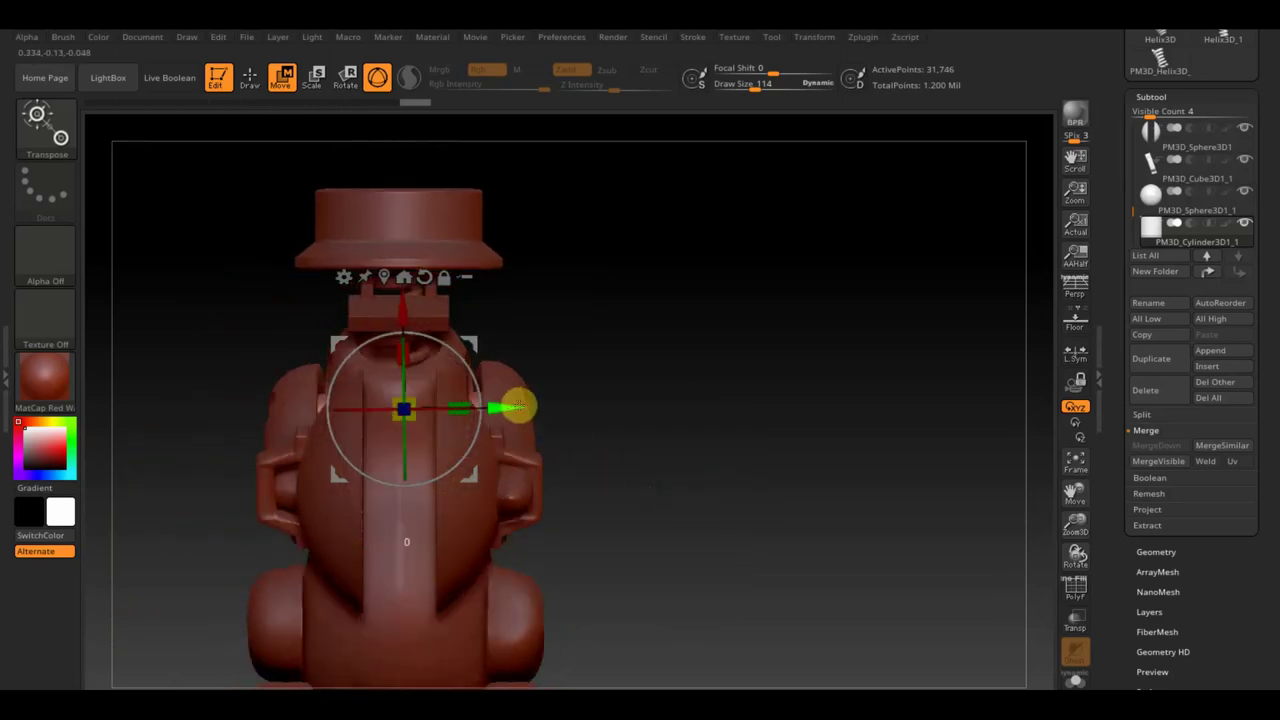
pyautogui.moveTo(651, 437); pyautogui.dragTo(736, 449)
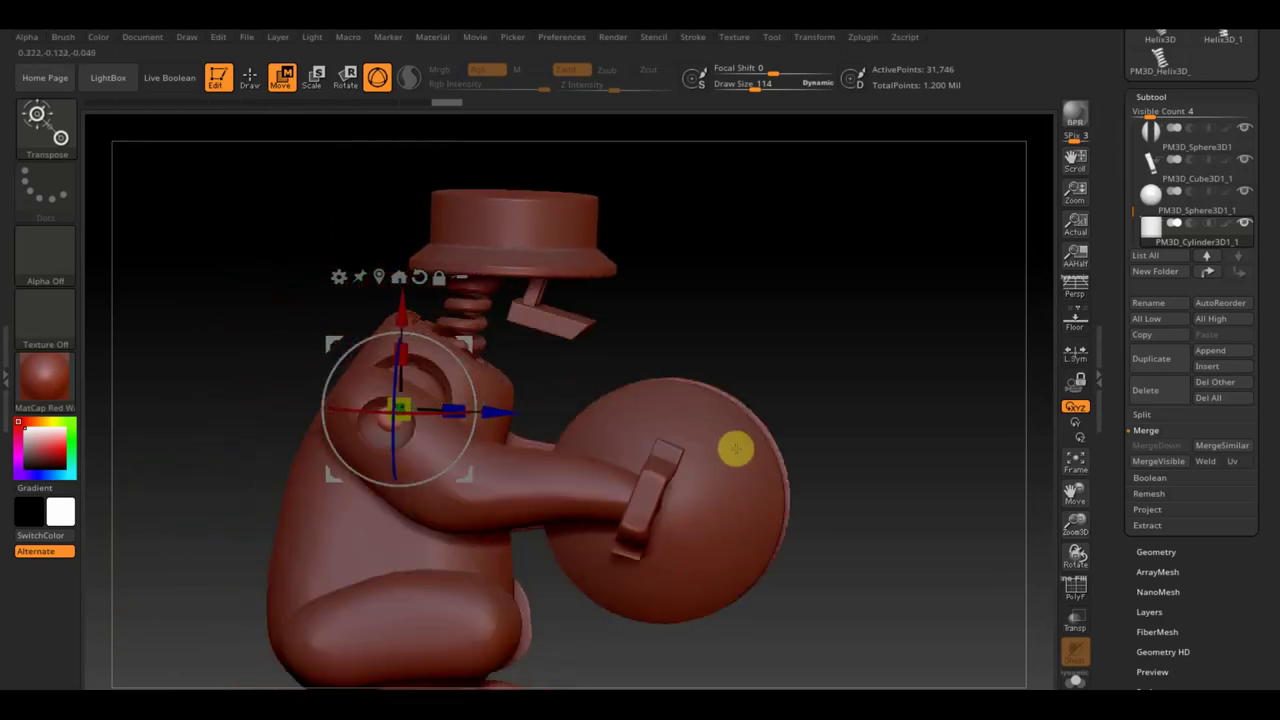
pyautogui.moveTo(811, 380); pyautogui.dragTo(814, 386)
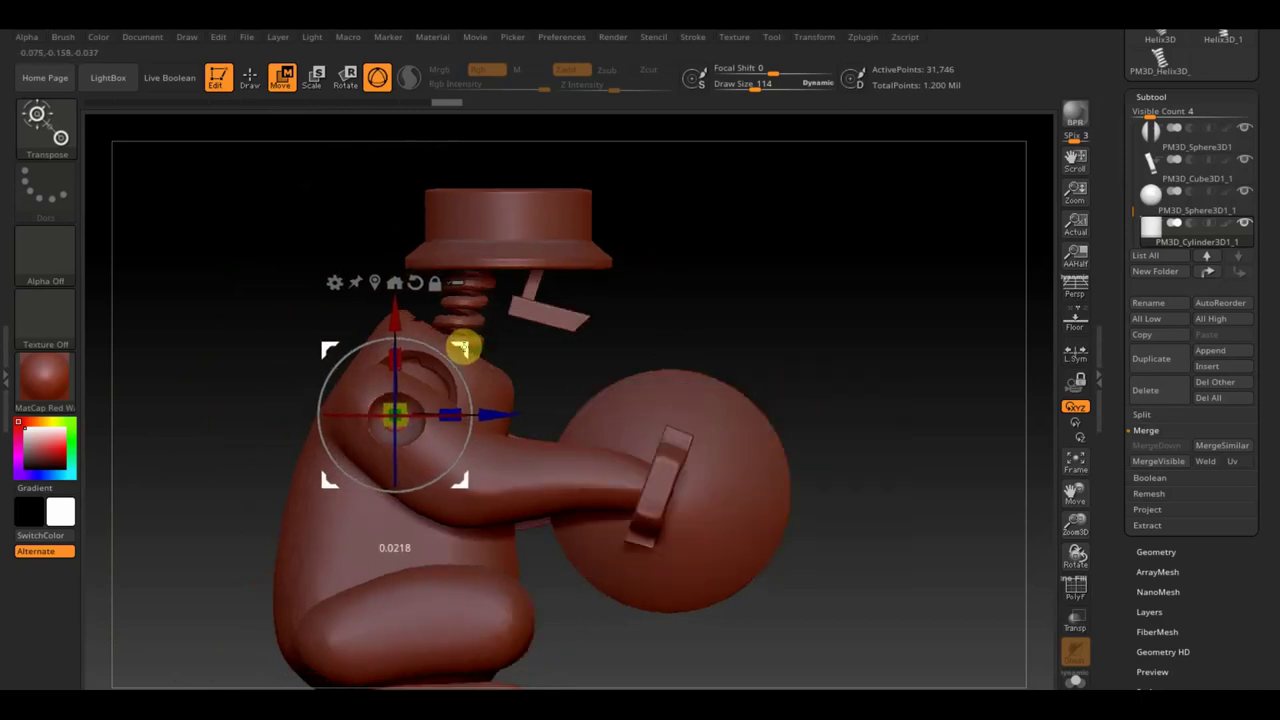
pyautogui.moveTo(800, 334)
pyautogui.mouseDown()
pyautogui.moveTo(814, 371)
pyautogui.moveTo(789, 366)
pyautogui.mouseUp()
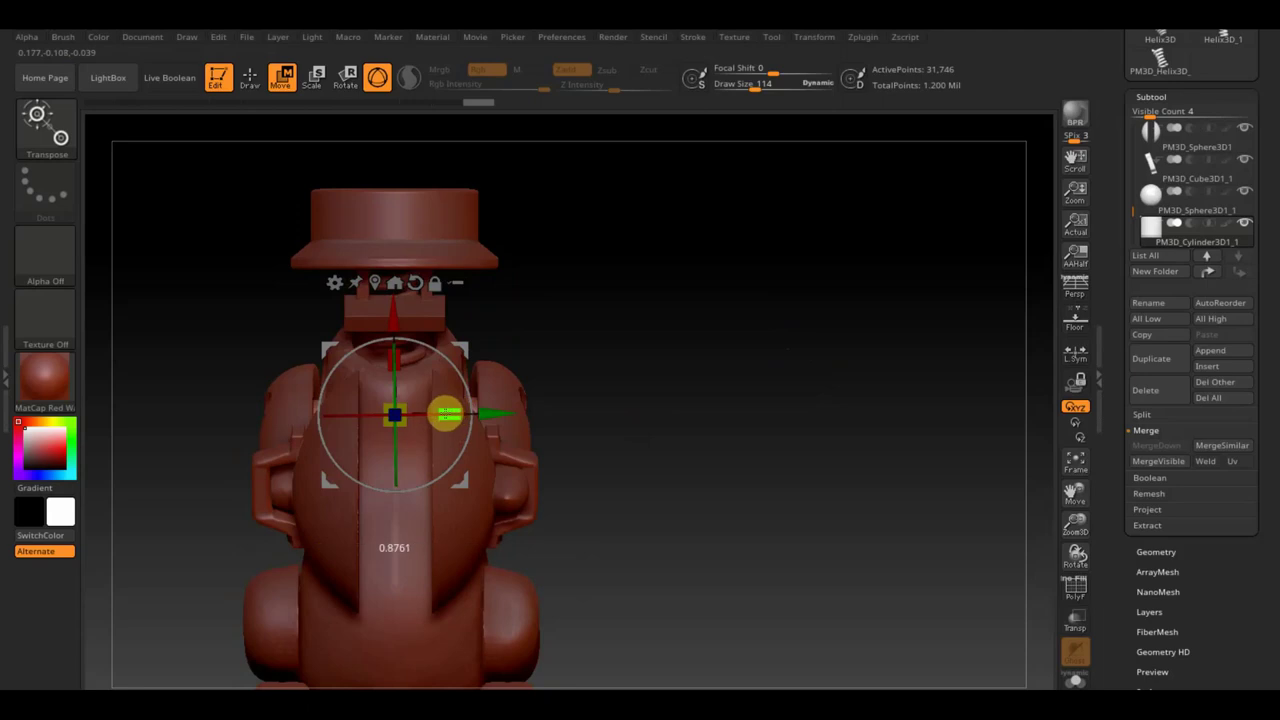
pyautogui.moveTo(667, 423)
pyautogui.mouseDown()
pyautogui.moveTo(687, 428)
pyautogui.moveTo(663, 434)
pyautogui.moveTo(657, 489)
pyautogui.moveTo(590, 460)
pyautogui.mouseUp()
pyautogui.click(255, 82)
# Orbit around the monkey from back, side and front, ending with the arm part selected
pyautogui.moveTo(400, 203)
pyautogui.mouseDown()
pyautogui.moveTo(677, 457)
pyautogui.moveTo(654, 431)
pyautogui.moveTo(777, 364)
pyautogui.moveTo(786, 346)
pyautogui.moveTo(794, 371)
pyautogui.mouseUp()
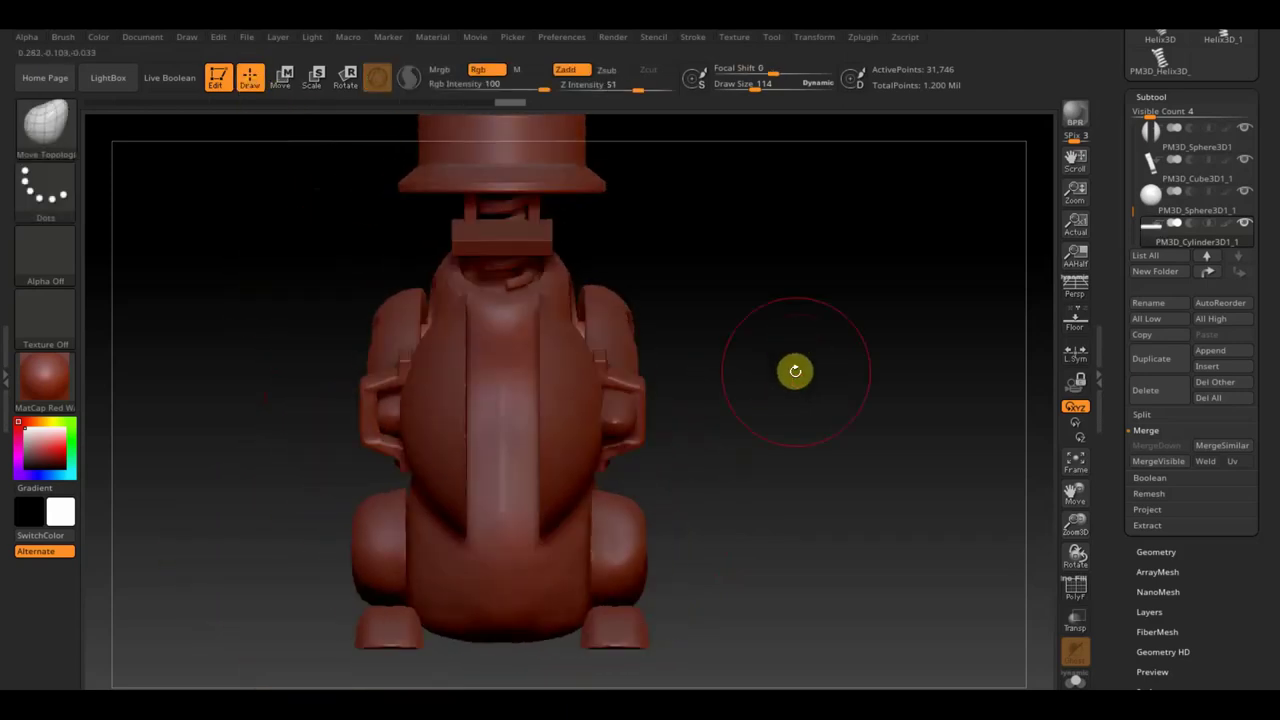
pyautogui.moveTo(786, 526); pyautogui.dragTo(711, 532)
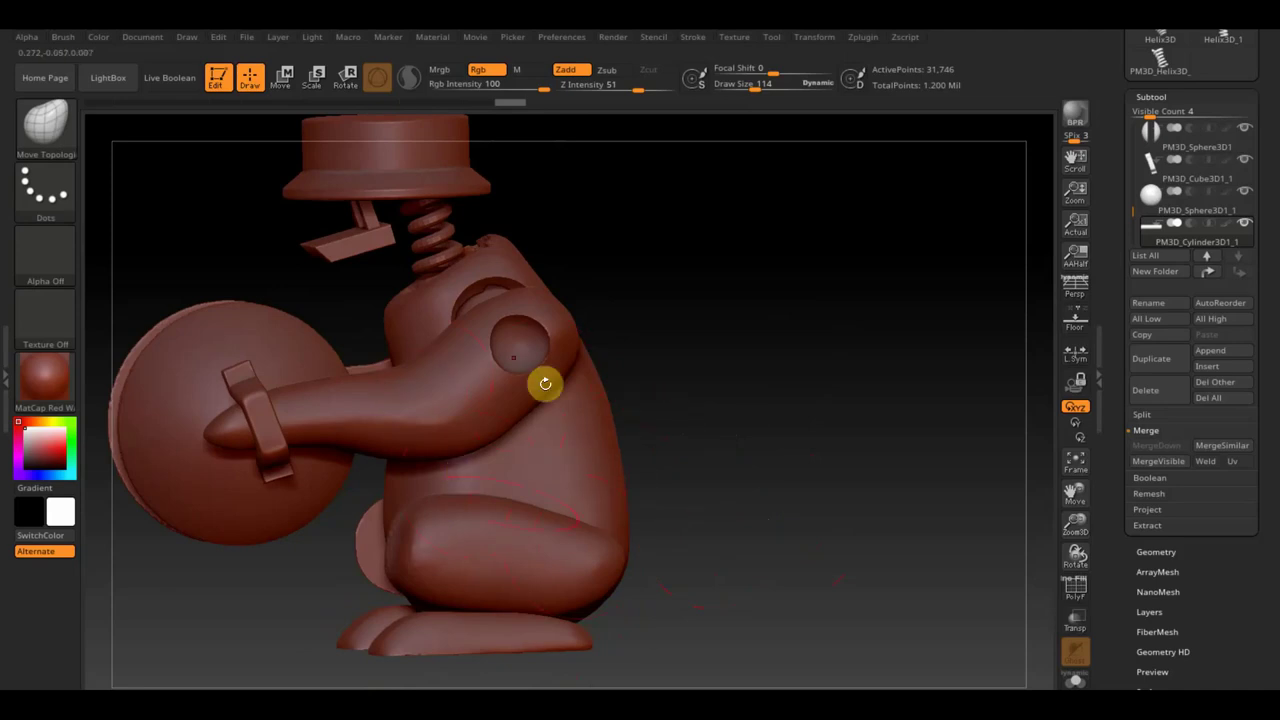
pyautogui.moveTo(729, 334)
pyautogui.mouseDown()
pyautogui.moveTo(802, 333)
pyautogui.moveTo(823, 349)
pyautogui.mouseUp()
pyautogui.moveTo(786, 429)
pyautogui.keyDown('alt'); pyautogui.mouseDown()
pyautogui.moveTo(757, 457)
pyautogui.moveTo(769, 486)
pyautogui.mouseUp(); pyautogui.keyUp('alt')
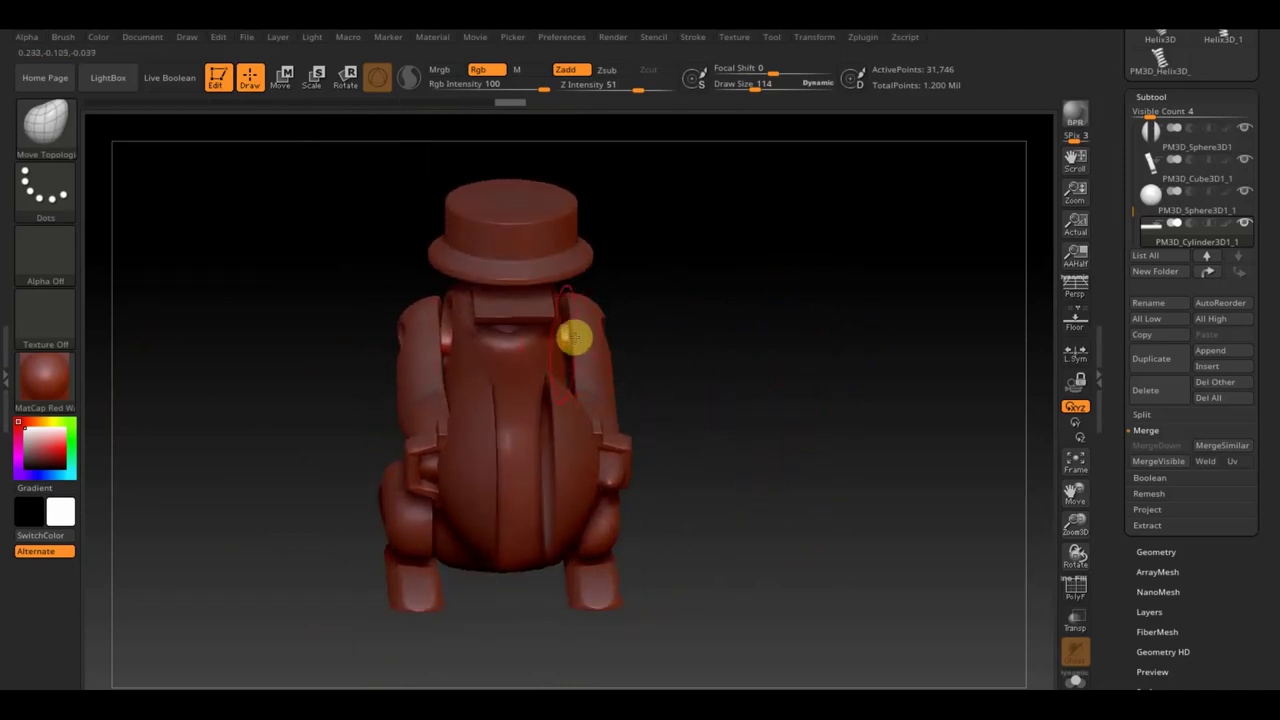
pyautogui.moveTo(786, 380)
pyautogui.mouseDown()
pyautogui.moveTo(771, 374)
pyautogui.moveTo(781, 393)
pyautogui.moveTo(786, 360)
pyautogui.moveTo(749, 357)
pyautogui.moveTo(857, 324)
pyautogui.mouseUp()
pyautogui.moveTo(894, 480)
pyautogui.mouseDown()
pyautogui.moveTo(877, 474)
pyautogui.moveTo(901, 562)
pyautogui.moveTo(823, 617)
pyautogui.moveTo(834, 629)
pyautogui.mouseUp()
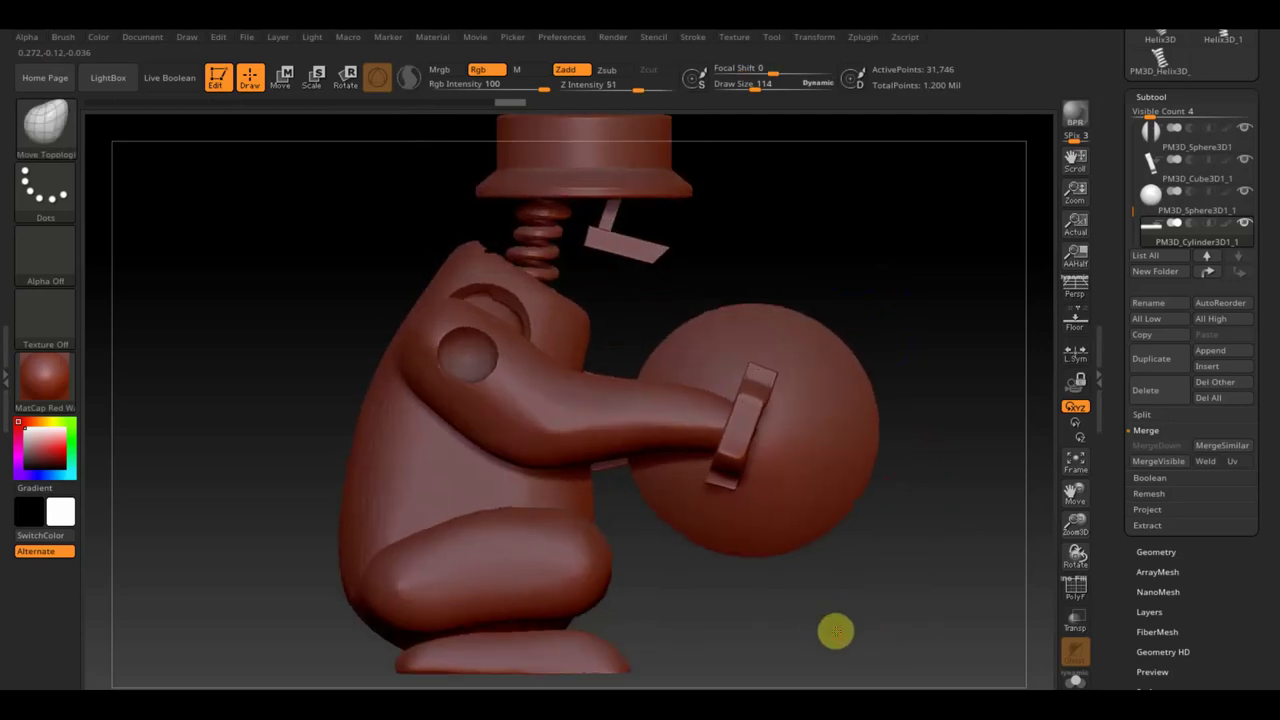
pyautogui.keyDown('alt'); pyautogui.click(571, 425); pyautogui.keyUp('alt')
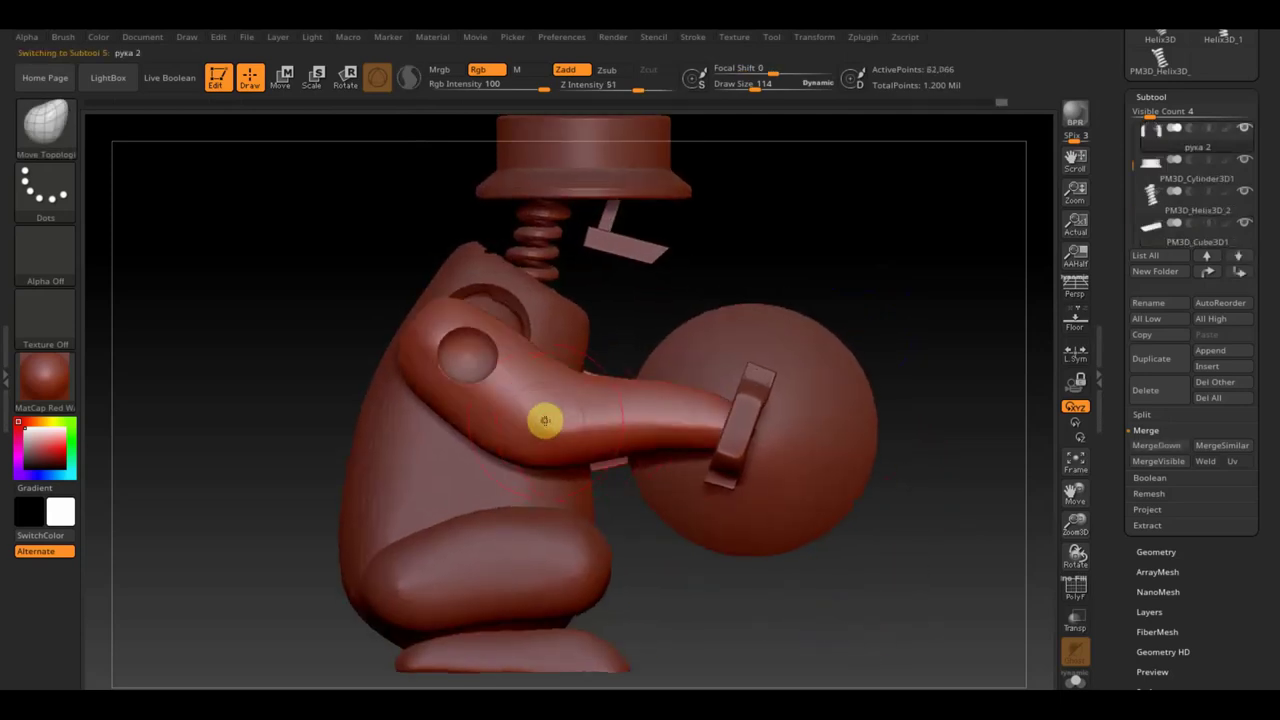
# Duplicate the arm subtool as 'рука 3' and browse the IMM insert brushes
pyautogui.click(1155, 360)
pyautogui.click(48, 128)
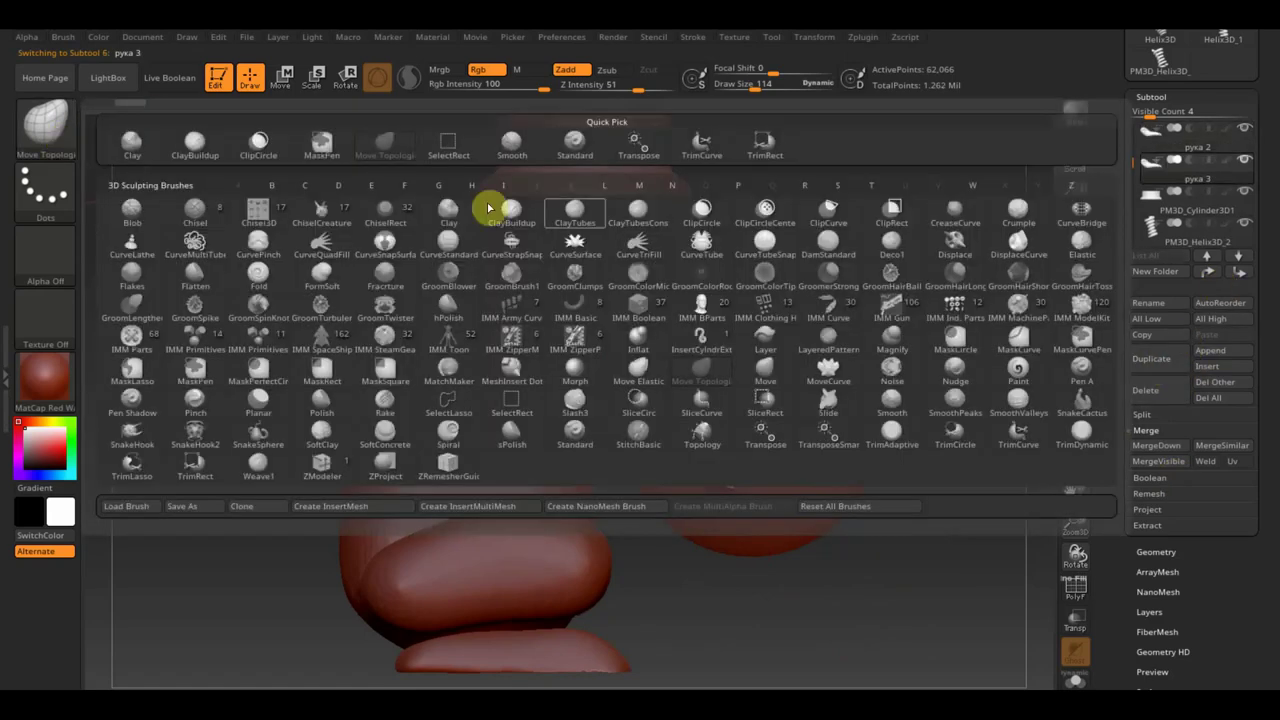
pyautogui.click(766, 312)
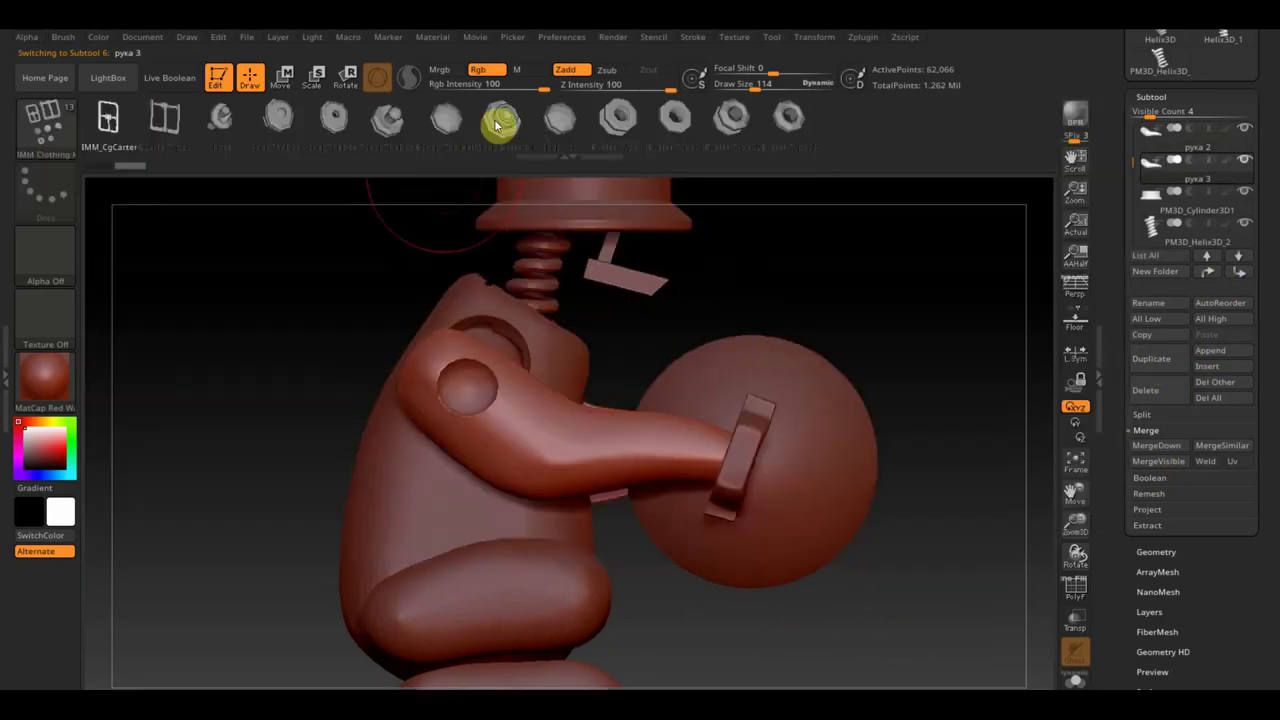
# Pick the IMM Parts Philips Type0 screw insert brush and reduce its size
pyautogui.click(45, 135)
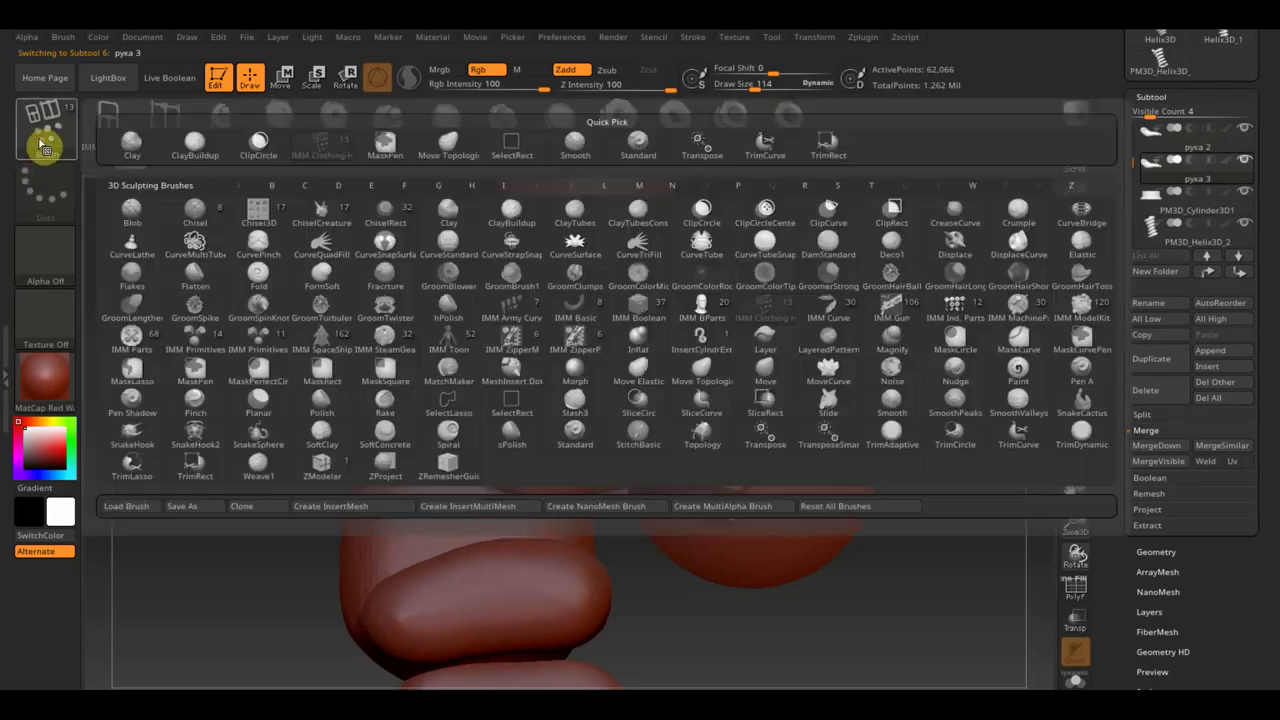
pyautogui.click(955, 316)
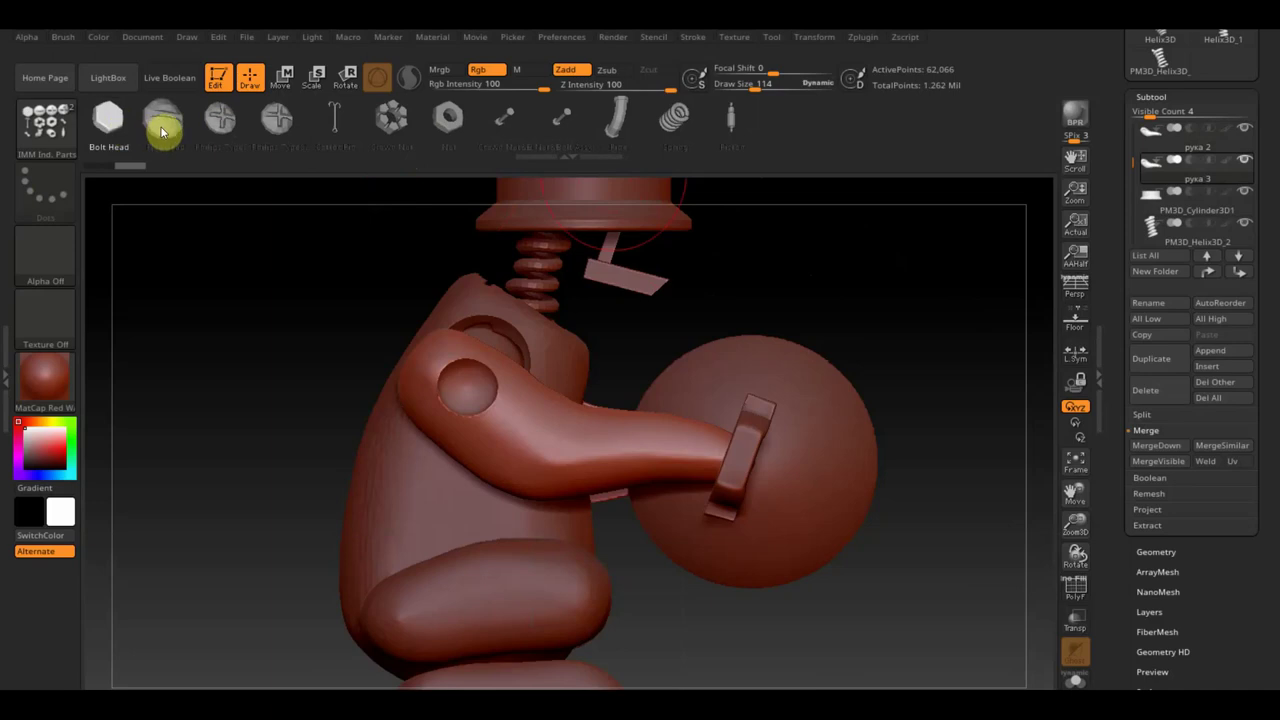
pyautogui.click(229, 127)
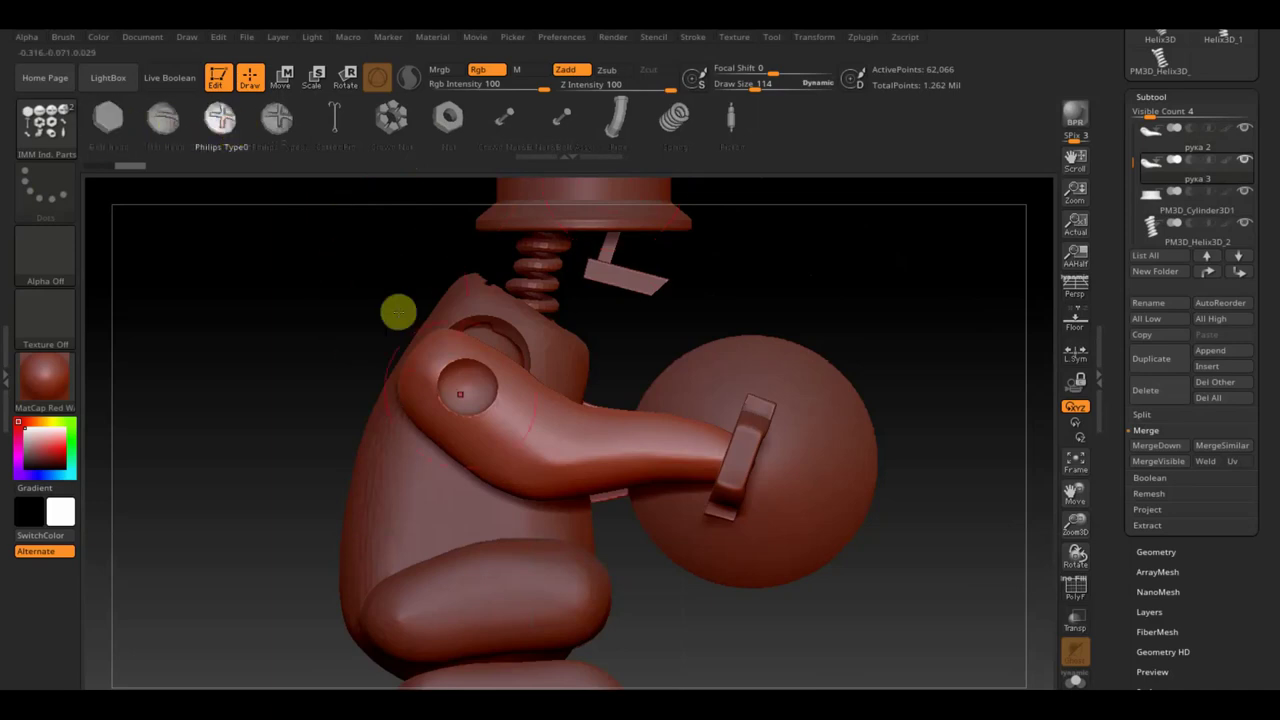
pyautogui.moveTo(740, 92)
pyautogui.mouseDown()
pyautogui.moveTo(753, 90)
pyautogui.moveTo(731, 96)
pyautogui.mouseUp()
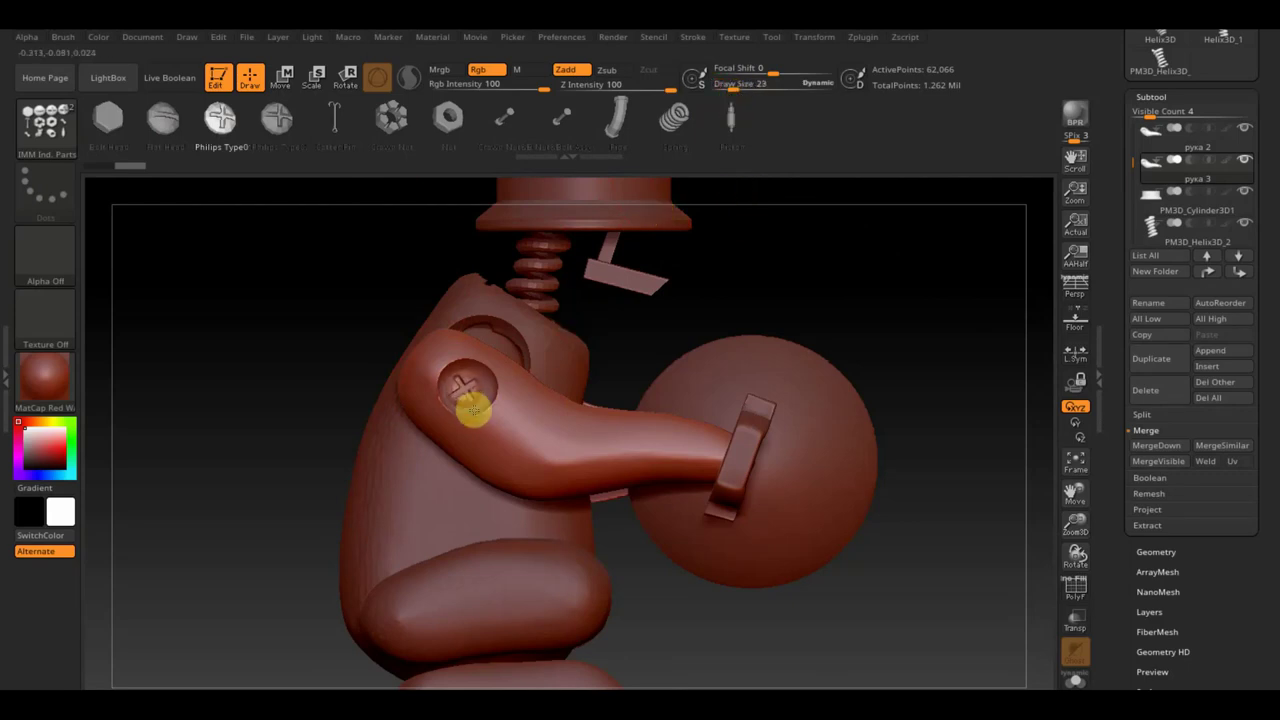
# Insert a Philips screw at the arm's shoulder joint, clear the arm mask, and expand Subtool Split
pyautogui.moveTo(763, 309)
pyautogui.mouseDown()
pyautogui.moveTo(760, 322)
pyautogui.moveTo(670, 314)
pyautogui.moveTo(781, 283)
pyautogui.mouseUp()
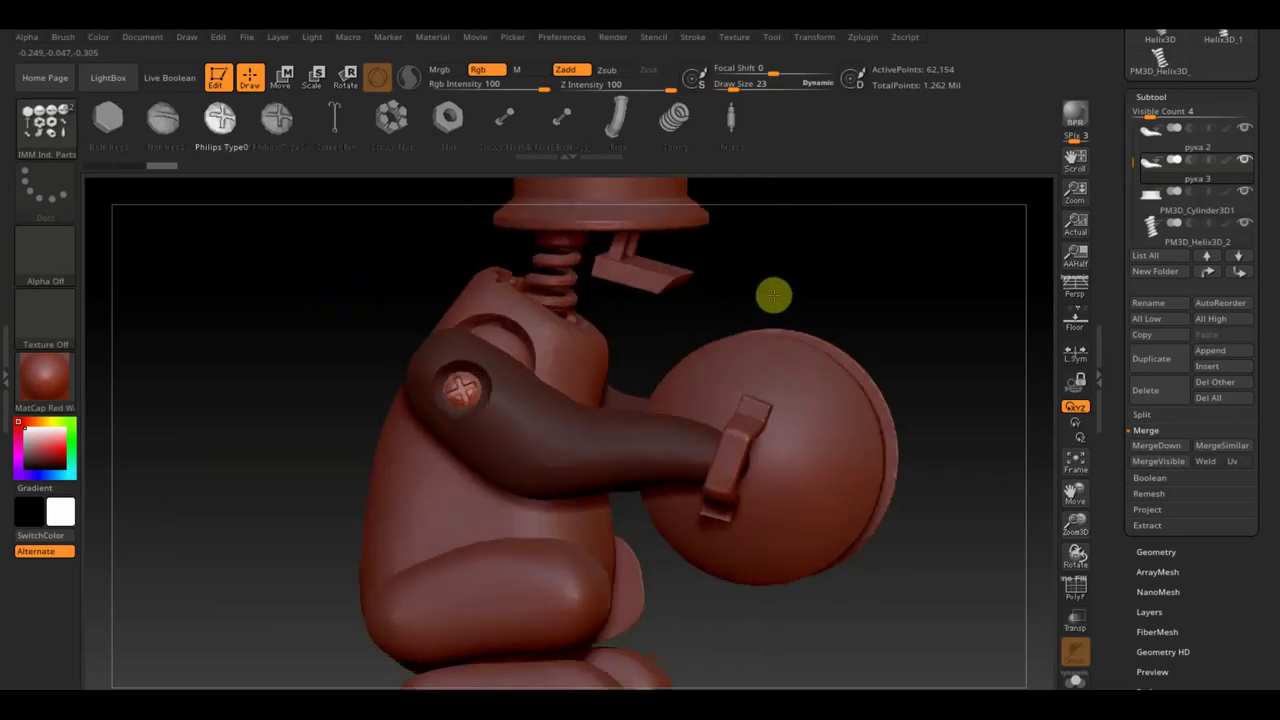
pyautogui.press('ctrl')
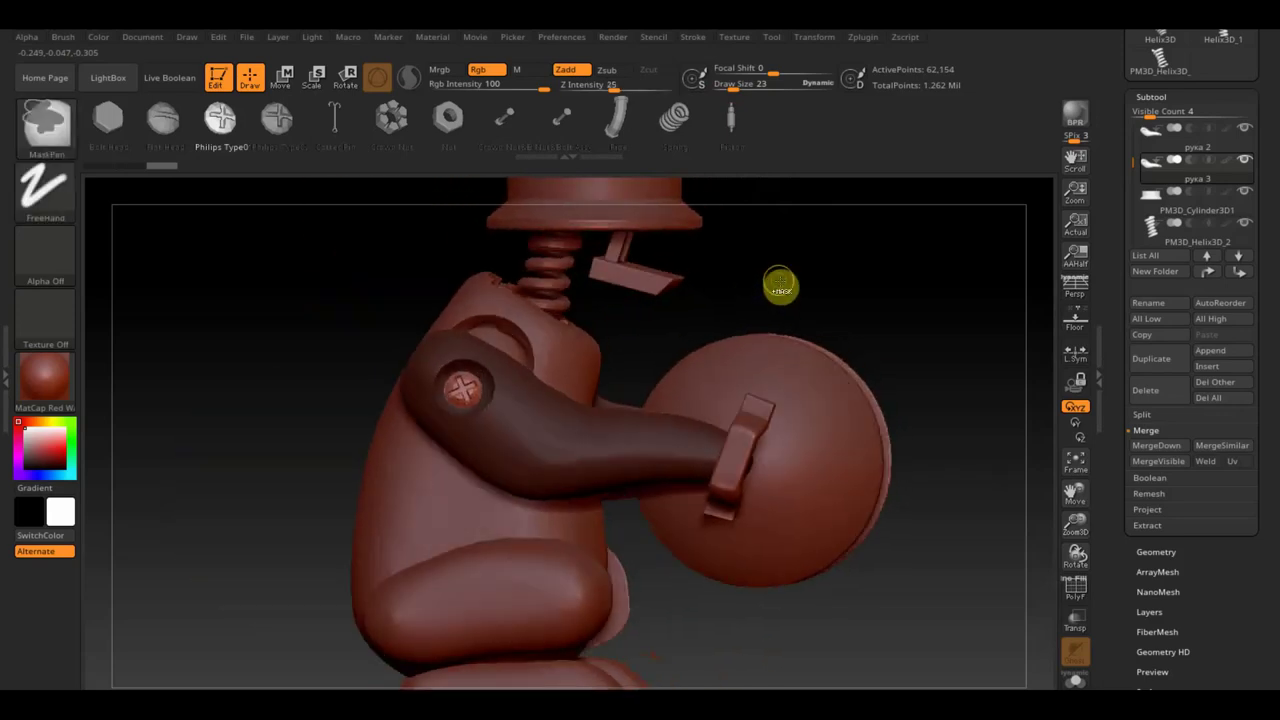
pyautogui.keyDown('ctrl'); pyautogui.moveTo(781, 289); pyautogui.dragTo(781, 280); pyautogui.keyUp('ctrl')
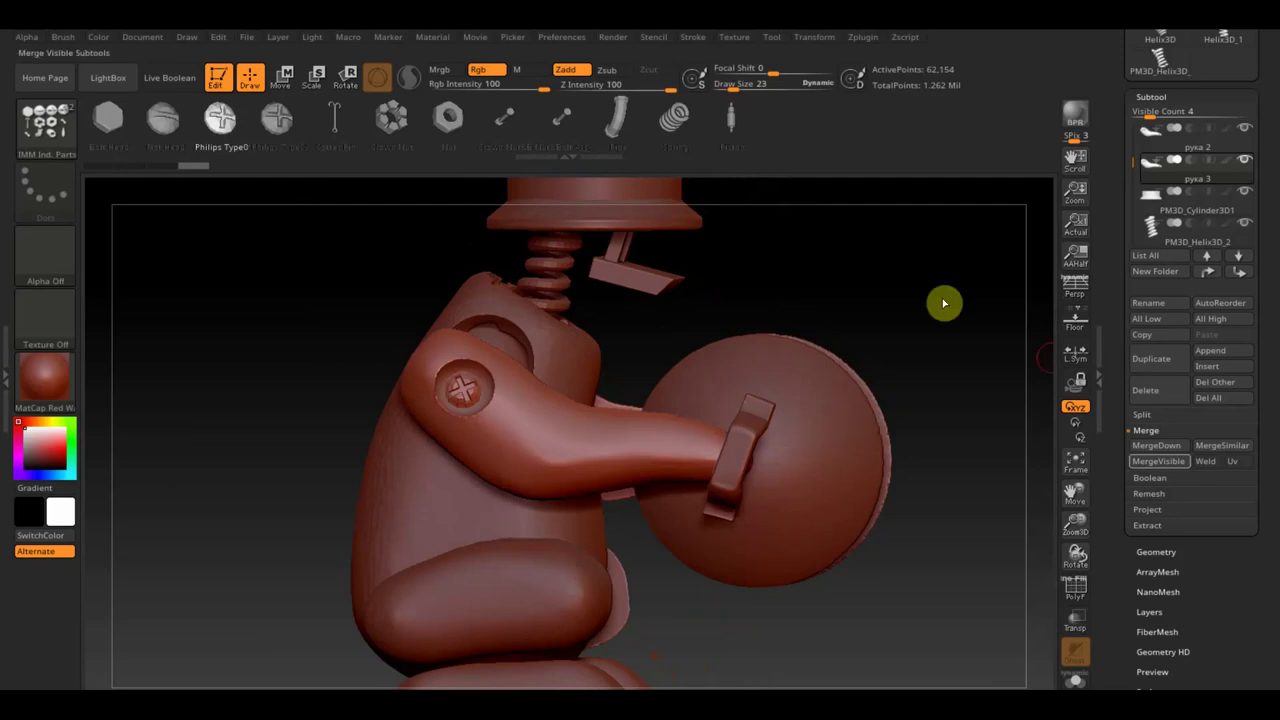
pyautogui.click(1150, 416)
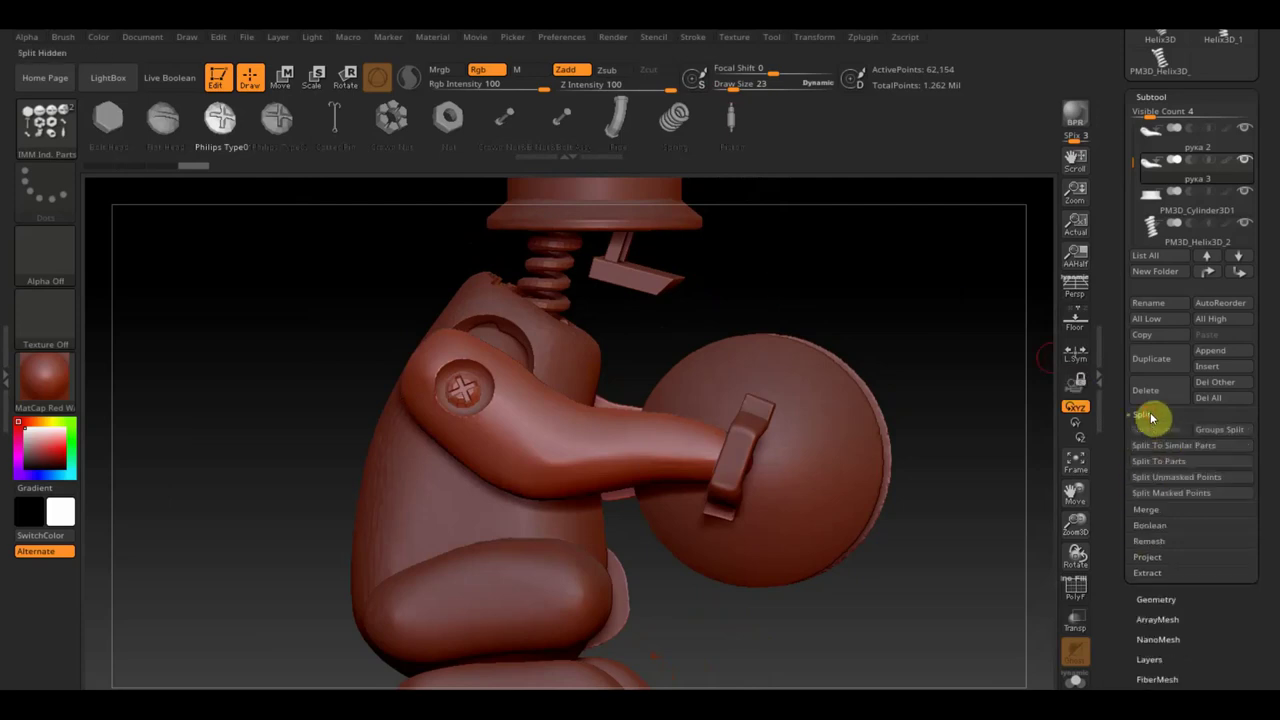
# Split the arm subtool and delete the new рука 4 part, keeping the shoulder screw
pyautogui.click(1220, 430)
pyautogui.click(1002, 463)
pyautogui.moveTo(1153, 190)
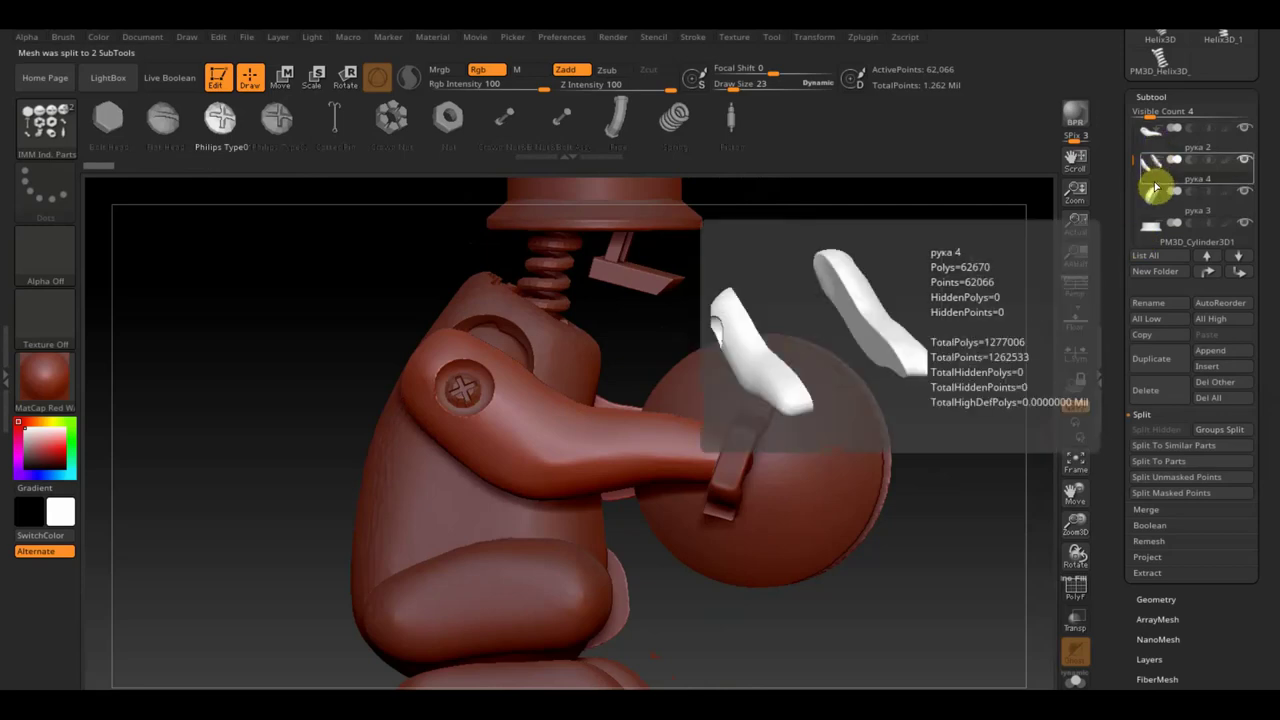
pyautogui.click(1159, 395)
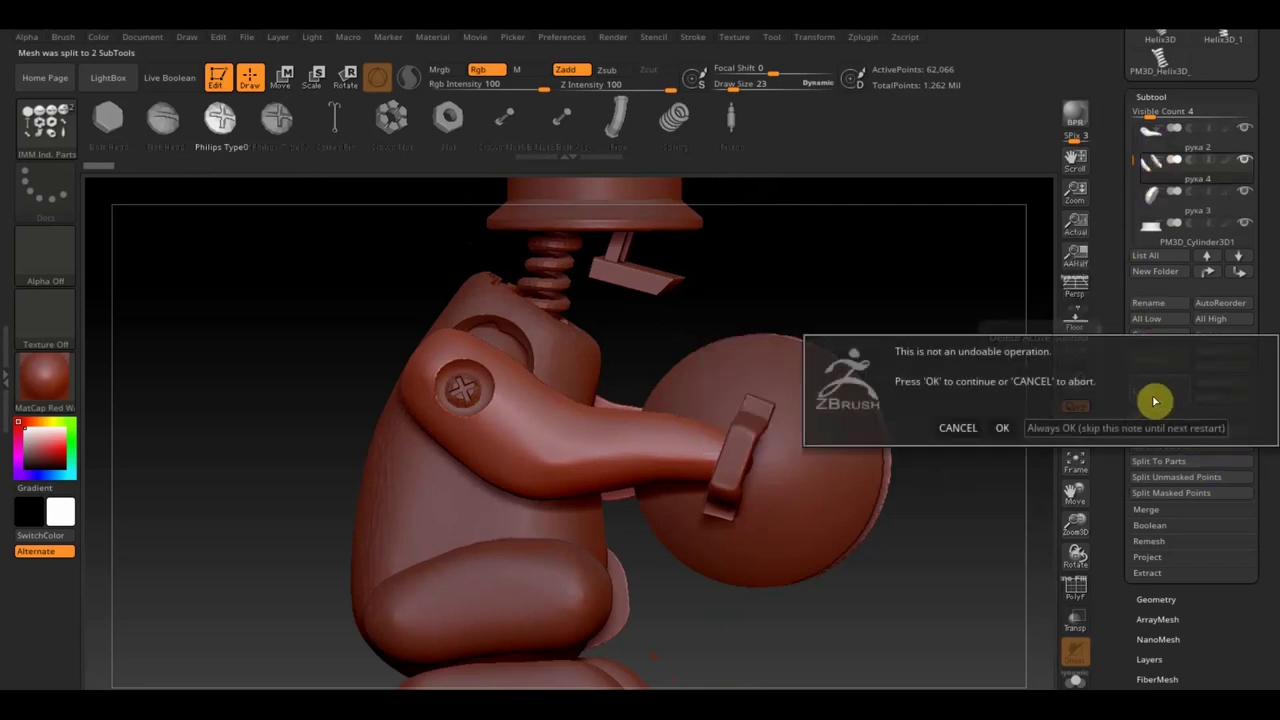
pyautogui.click(1000, 428)
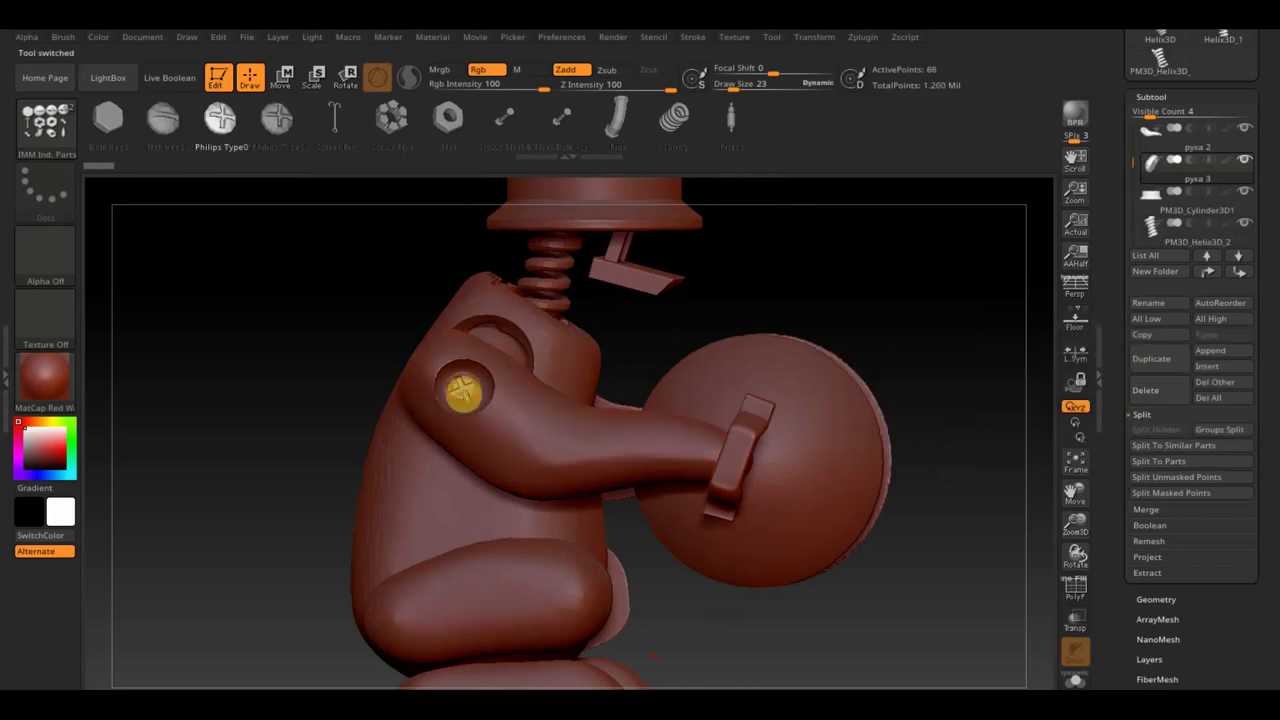
# Rotate the model to a side view and bring up the brush library
pyautogui.moveTo(749, 333); pyautogui.dragTo(794, 306)
pyautogui.moveTo(384, 186); pyautogui.dragTo(553, 189)
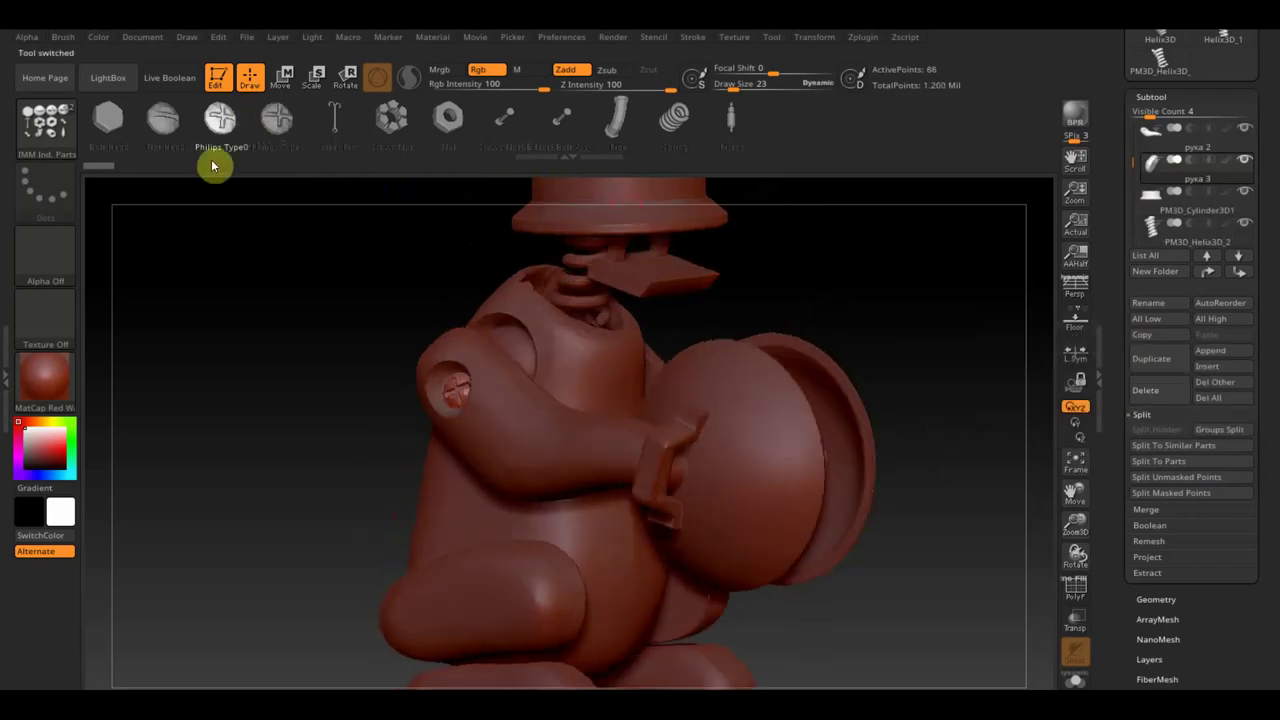
pyautogui.click(45, 122)
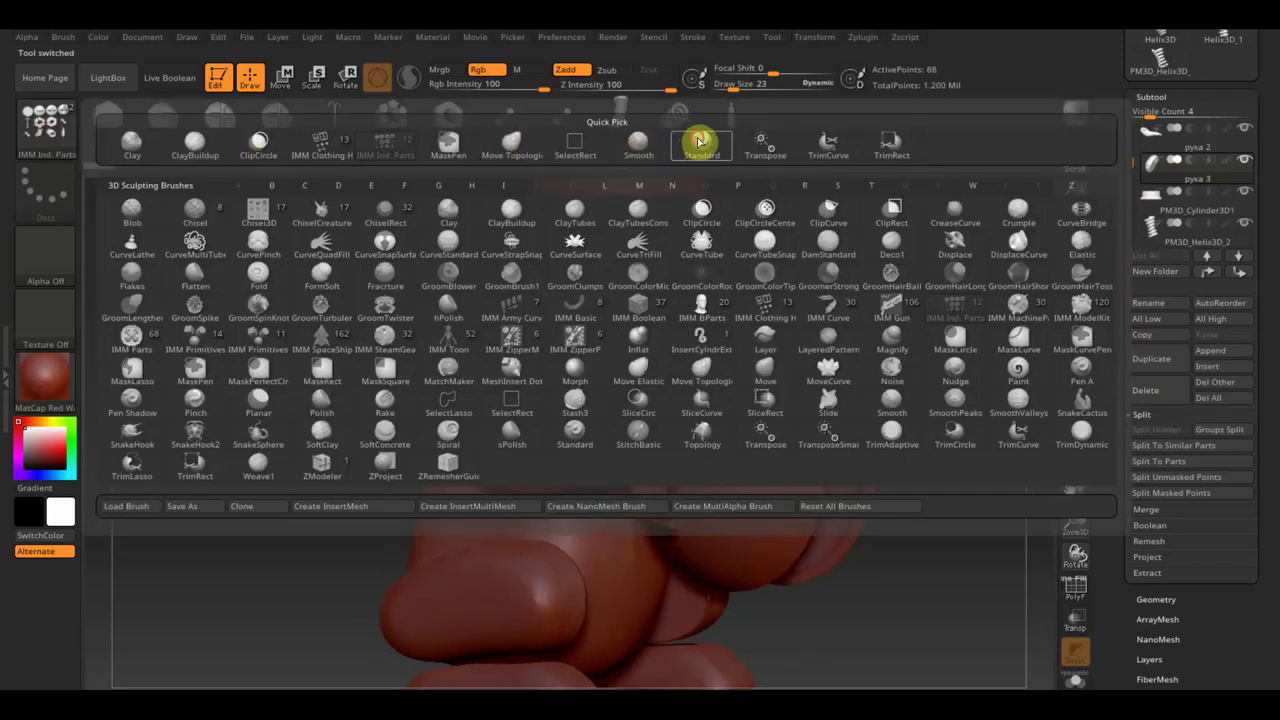
# Nudge the shoulder screw slightly along X with the Move gizmo
pyautogui.click(703, 140)
pyautogui.keyDown('shift'); pyautogui.moveTo(838, 255); pyautogui.dragTo(827, 271); pyautogui.keyUp('shift')
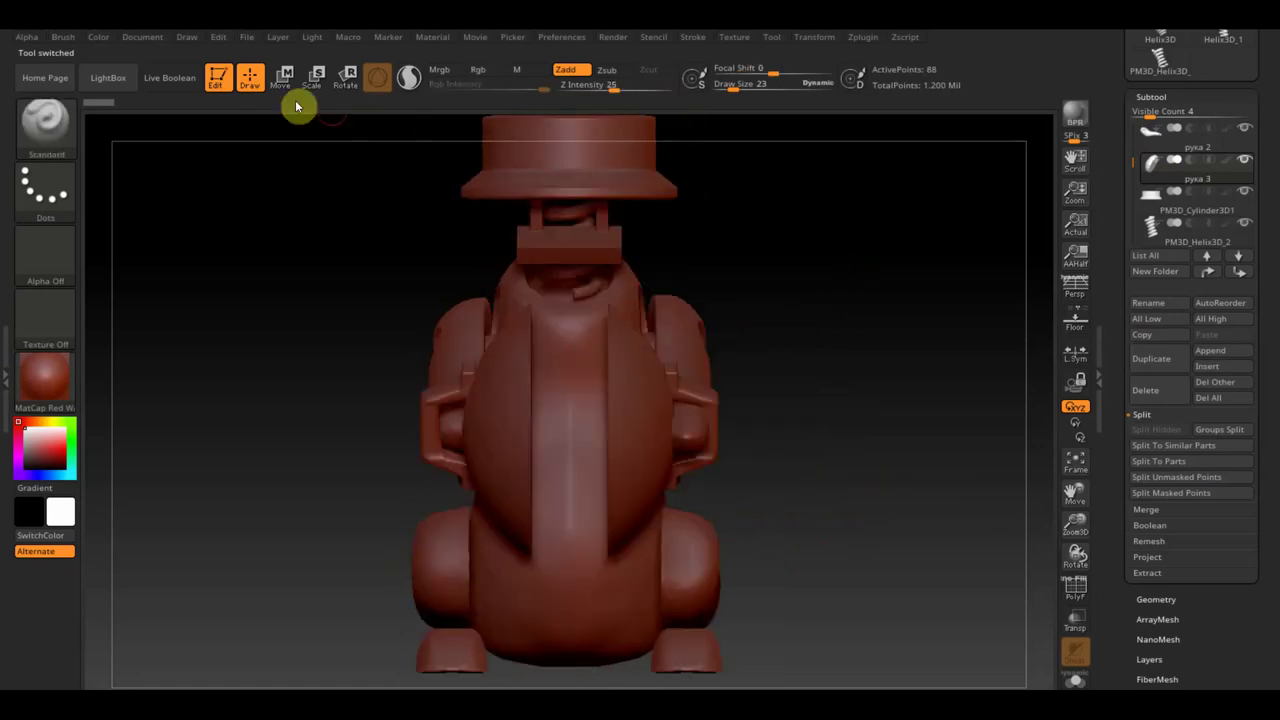
pyautogui.click(281, 77)
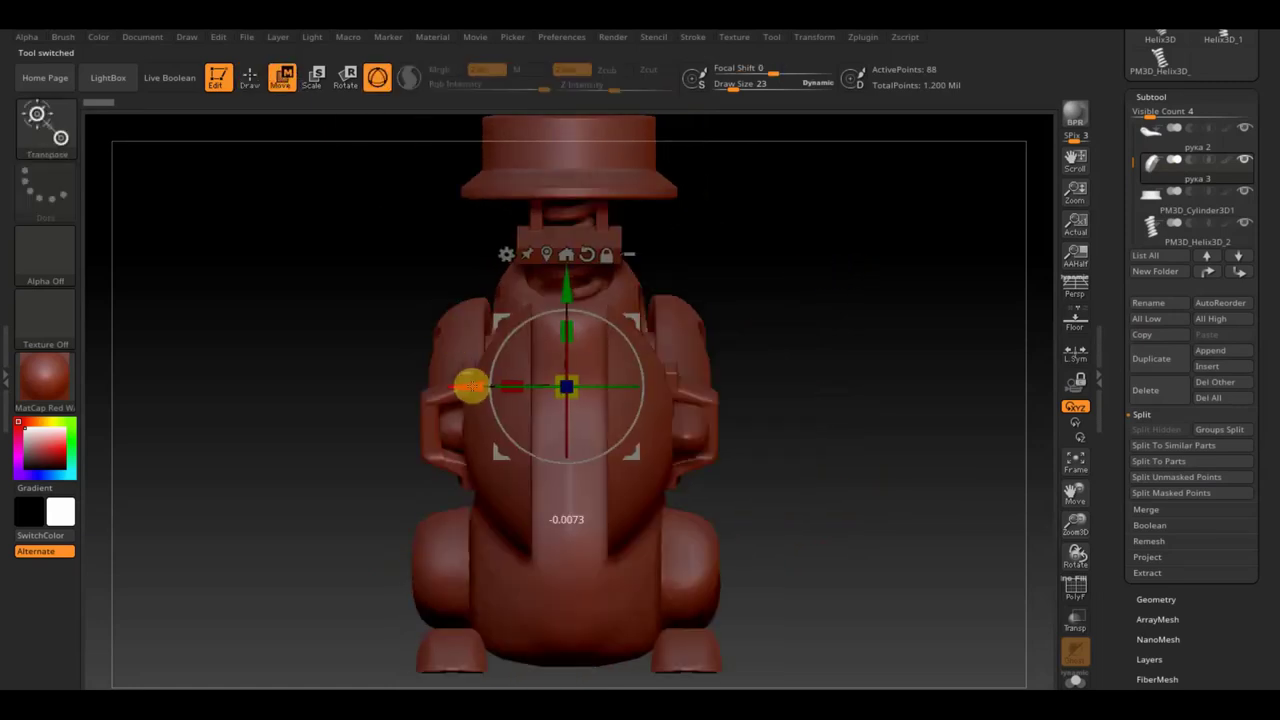
pyautogui.moveTo(734, 329); pyautogui.dragTo(877, 321)
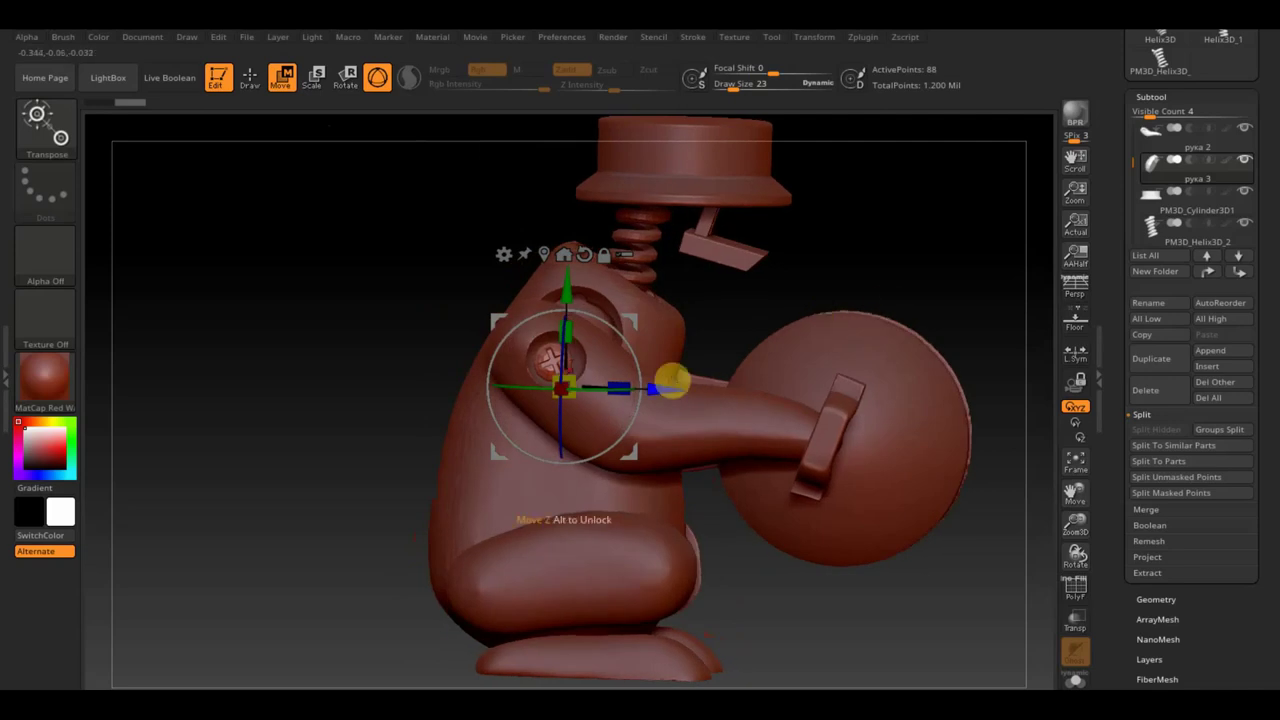
pyautogui.moveTo(665, 388); pyautogui.dragTo(668, 388)
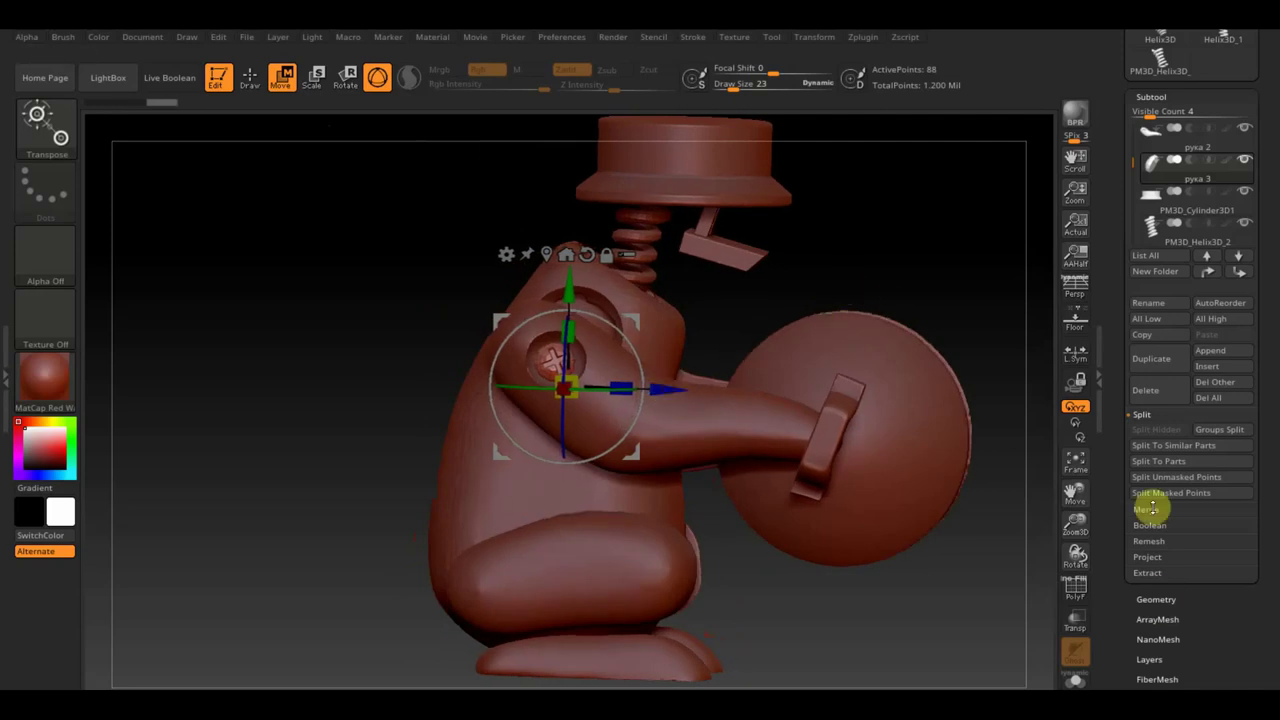
# Mirror and weld the screw onto the opposite shoulder, checking it from side and front
pyautogui.click(1157, 601)
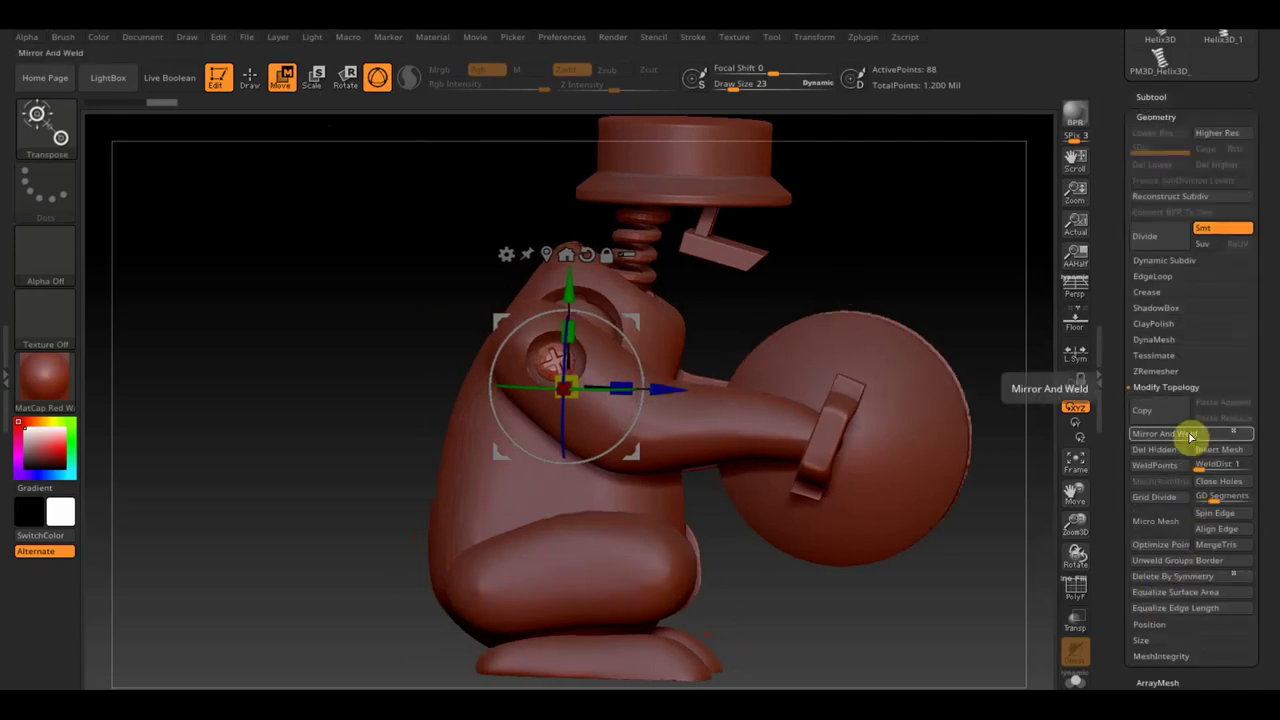
pyautogui.click(1190, 436)
pyautogui.moveTo(1006, 352)
pyautogui.mouseDown()
pyautogui.moveTo(906, 286)
pyautogui.moveTo(779, 288)
pyautogui.moveTo(733, 453)
pyautogui.mouseUp()
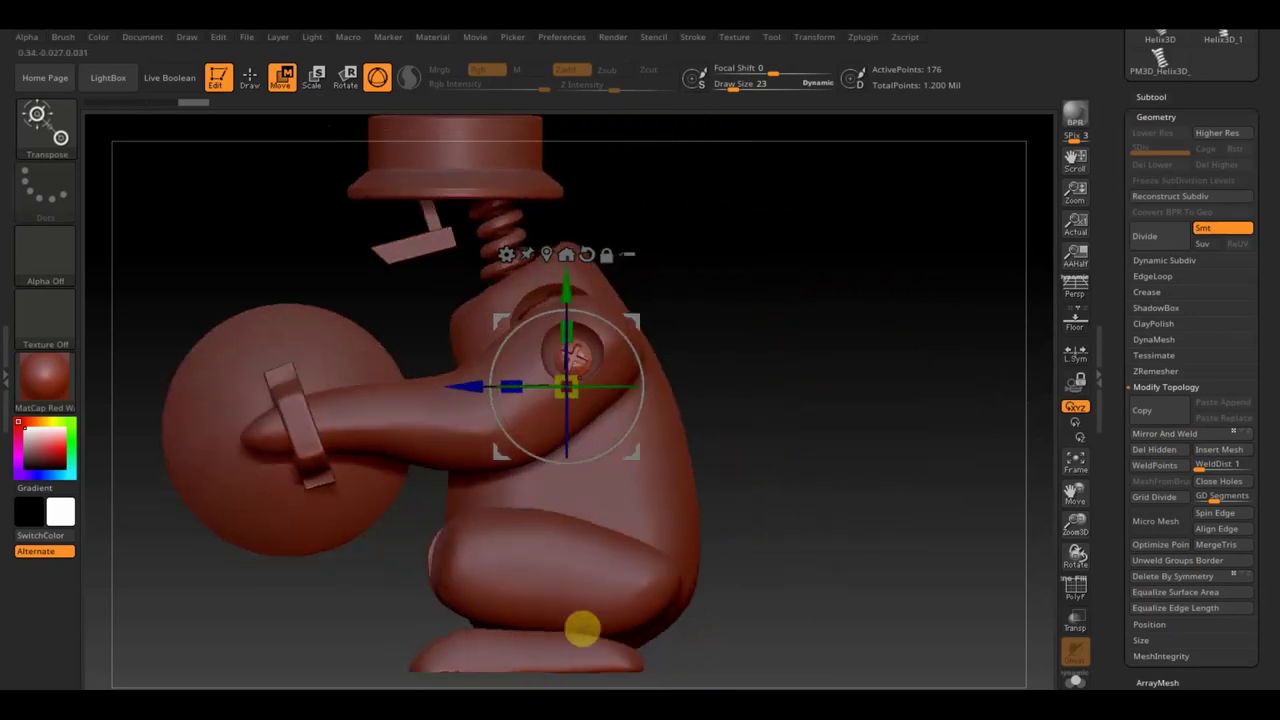
pyautogui.moveTo(642, 588)
pyautogui.mouseDown()
pyautogui.moveTo(789, 569)
pyautogui.moveTo(743, 514)
pyautogui.moveTo(831, 543)
pyautogui.moveTo(887, 533)
pyautogui.mouseUp()
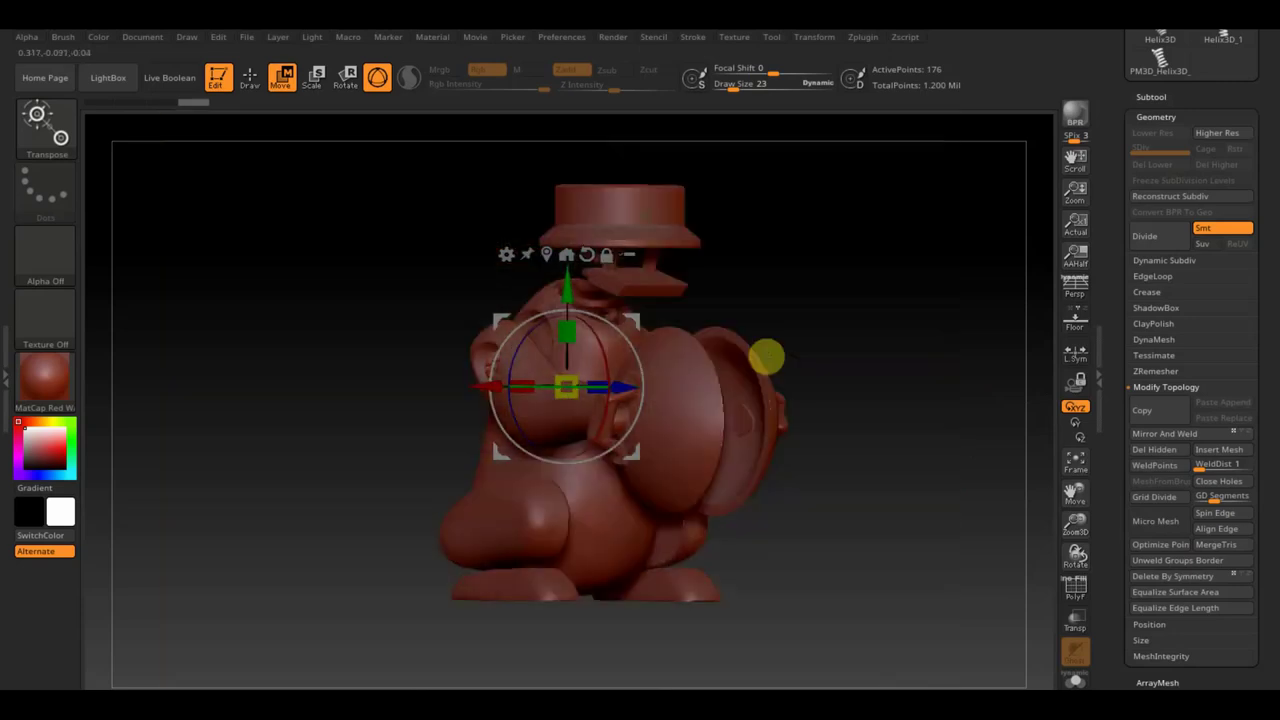
pyautogui.moveTo(766, 354)
pyautogui.mouseDown()
pyautogui.moveTo(837, 391)
pyautogui.moveTo(805, 390)
pyautogui.mouseUp()
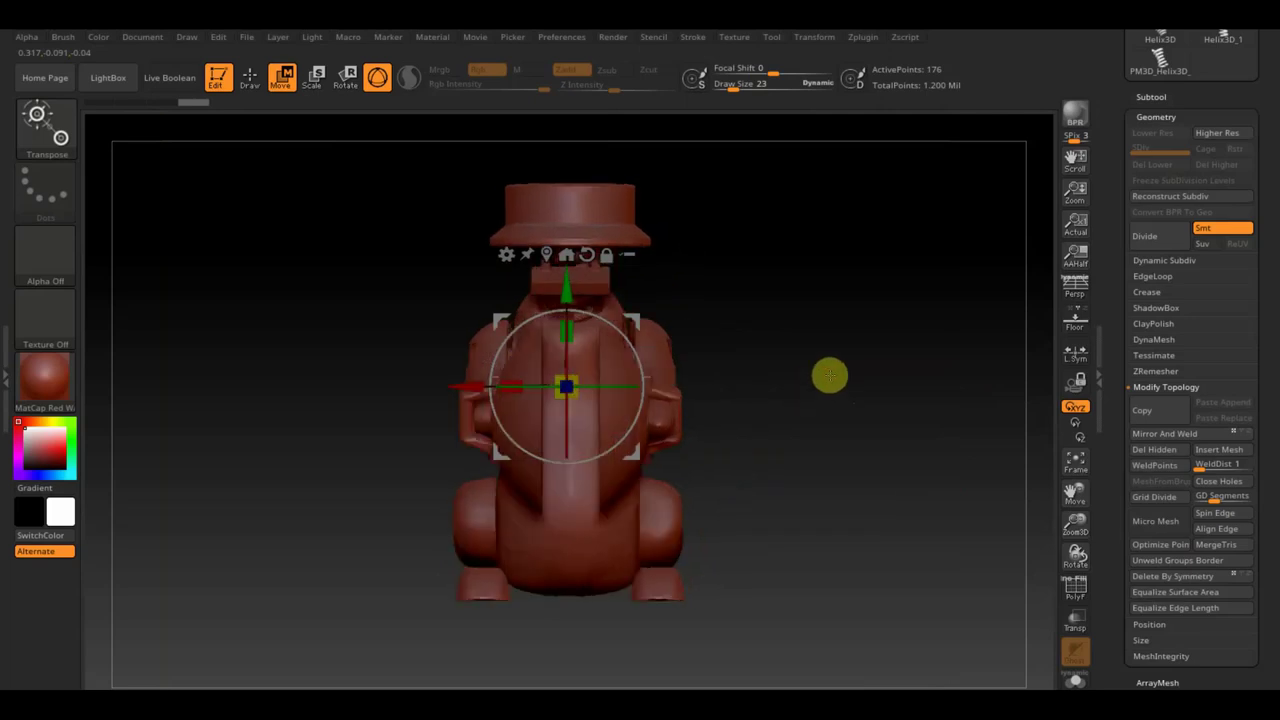
pyautogui.moveTo(849, 340)
pyautogui.mouseDown()
pyautogui.moveTo(863, 386)
pyautogui.moveTo(869, 360)
pyautogui.moveTo(837, 474)
pyautogui.moveTo(918, 407)
pyautogui.mouseUp()
# Append a Cube3D subtool to the model
pyautogui.click(1155, 97)
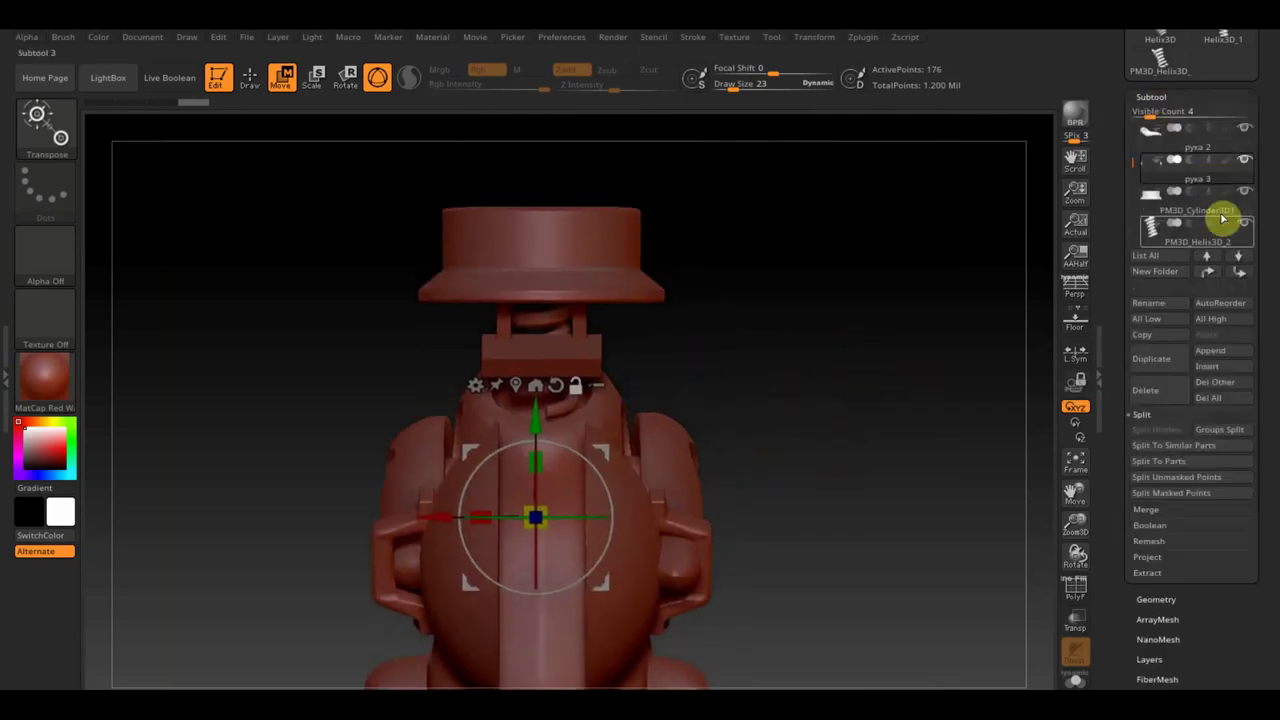
pyautogui.click(1211, 350)
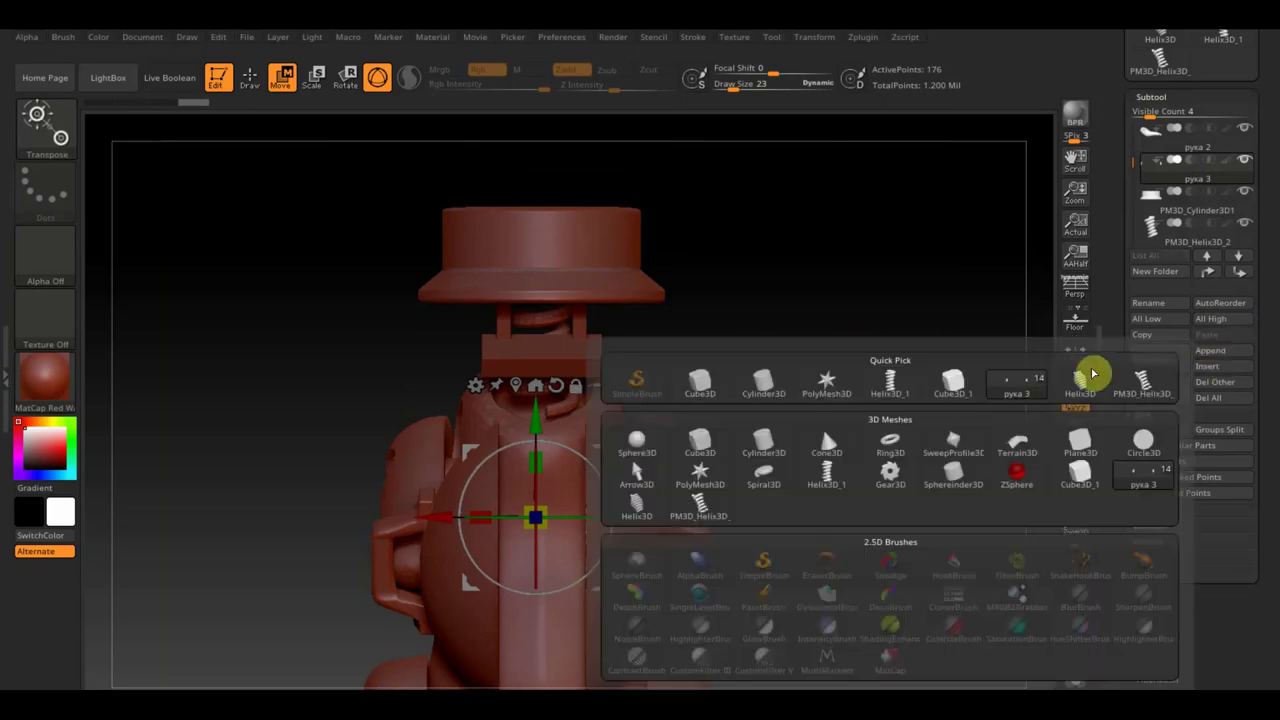
pyautogui.click(700, 383)
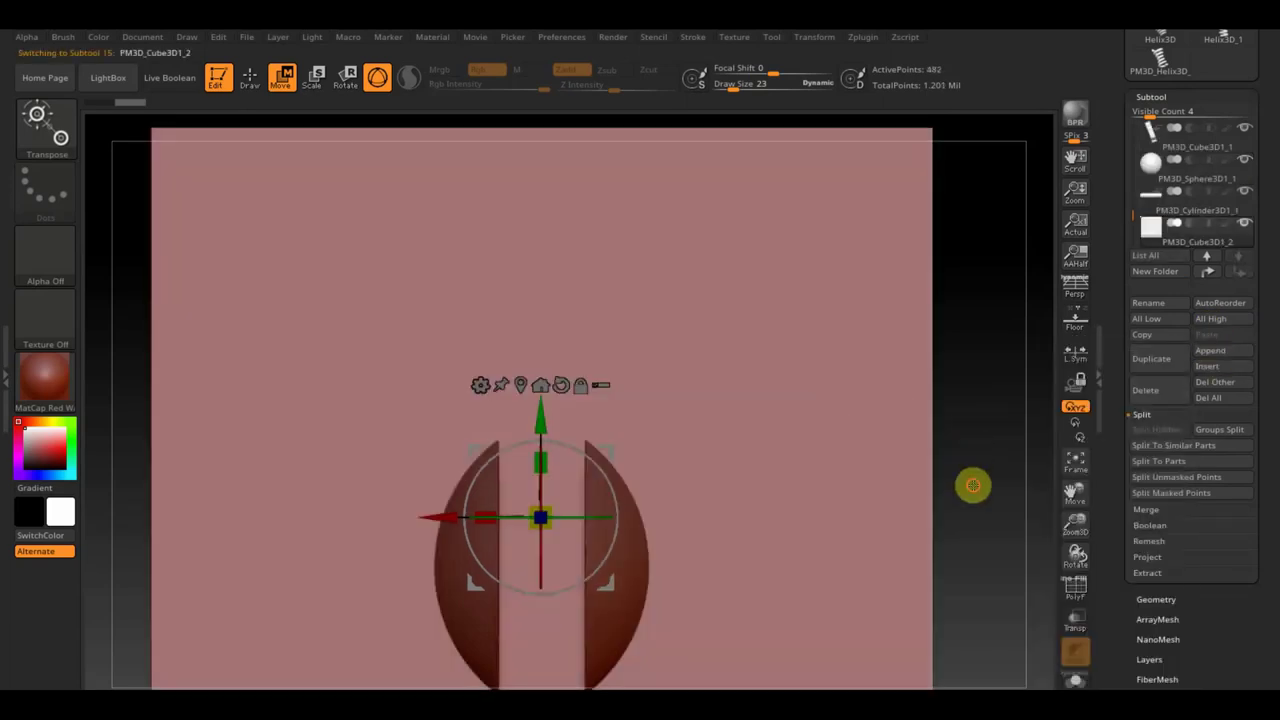
pyautogui.keyDown('alt'); pyautogui.moveTo(973, 485); pyautogui.dragTo(860, 303); pyautogui.keyUp('alt')
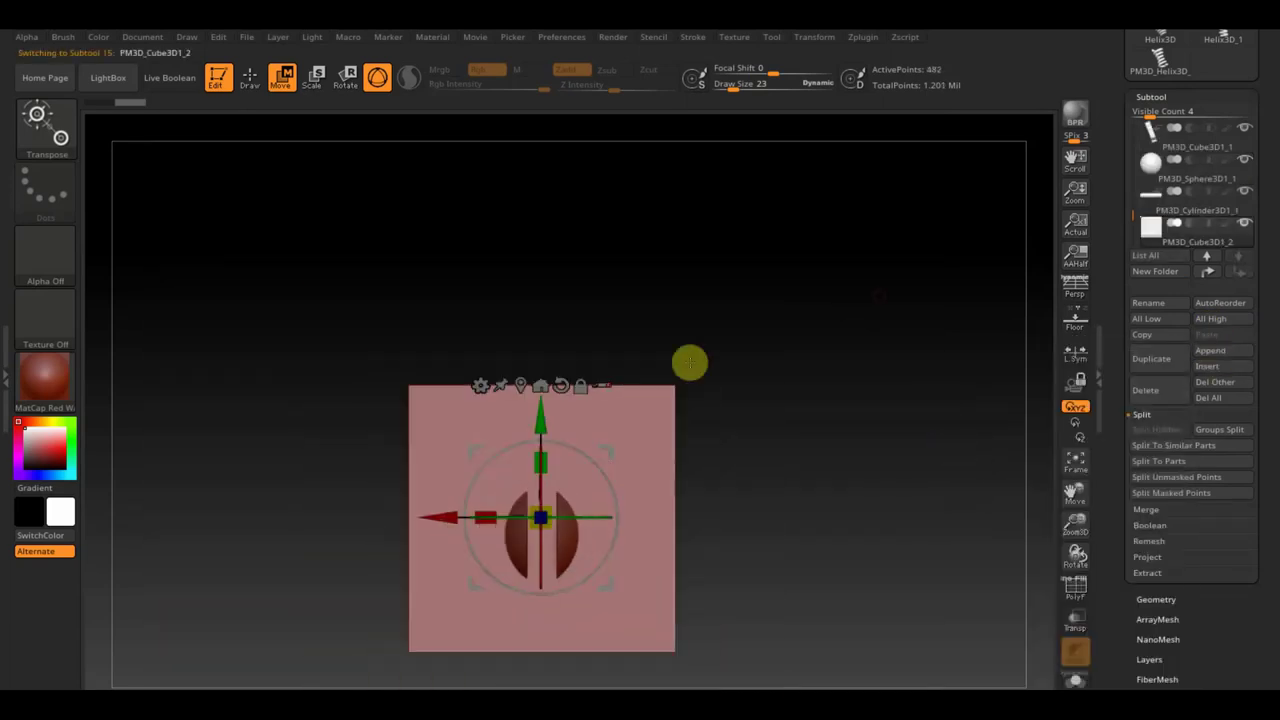
# Shrink and flatten the cube into a thin slab positioned beside the hat
pyautogui.moveTo(551, 423); pyautogui.dragTo(509, 341)
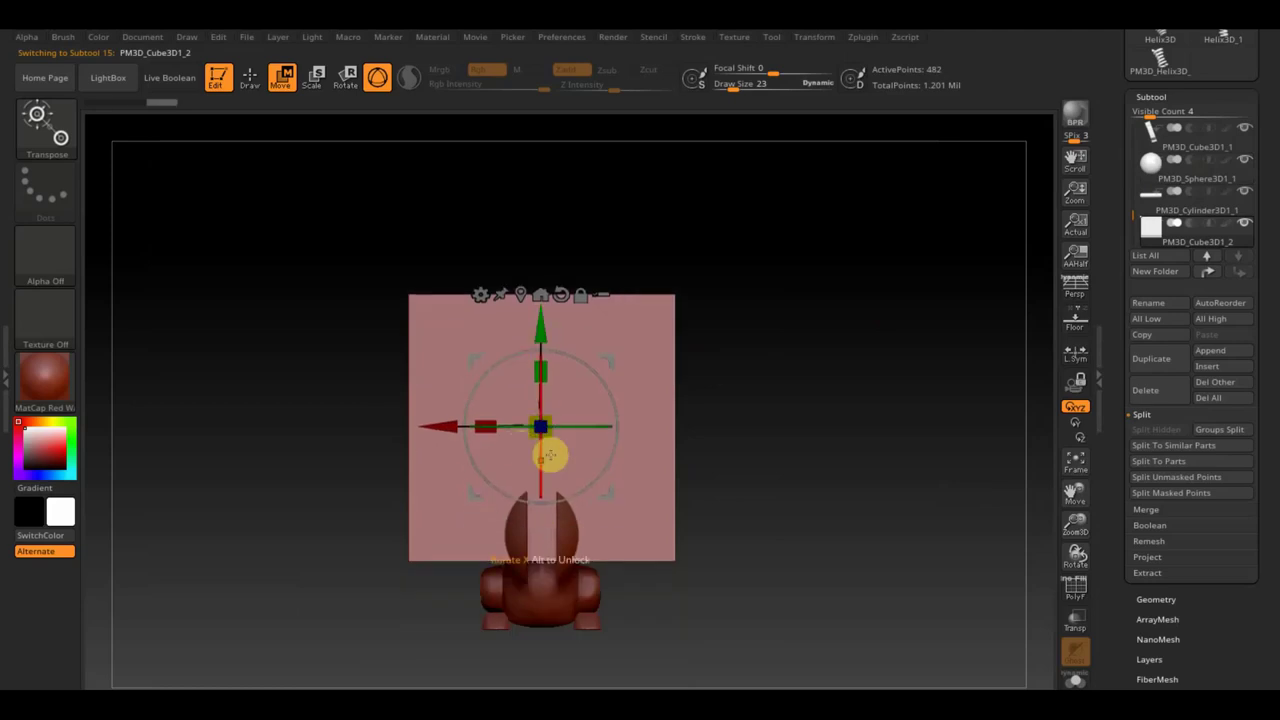
pyautogui.moveTo(540, 427); pyautogui.dragTo(437, 366)
pyautogui.moveTo(709, 397)
pyautogui.keyDown('alt'); pyautogui.mouseDown()
pyautogui.moveTo(749, 466)
pyautogui.moveTo(689, 471)
pyautogui.moveTo(705, 479)
pyautogui.mouseUp(); pyautogui.keyUp('alt')
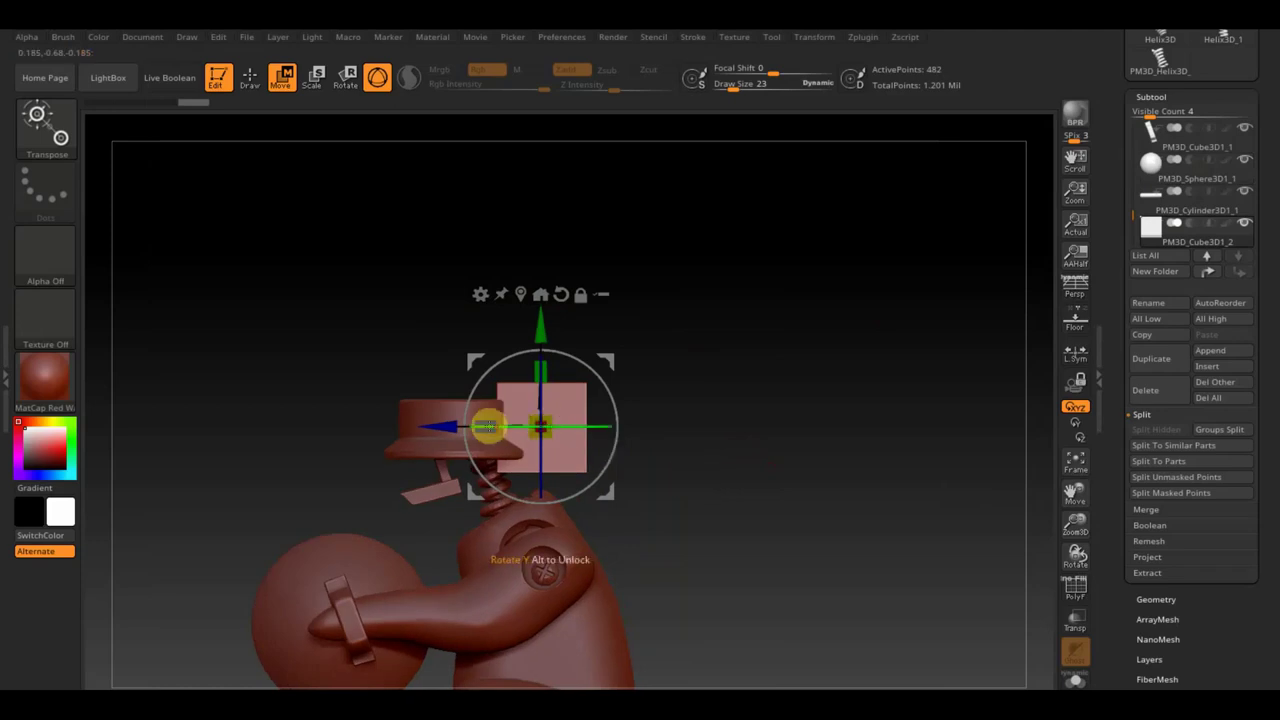
pyautogui.moveTo(485, 423); pyautogui.dragTo(515, 428)
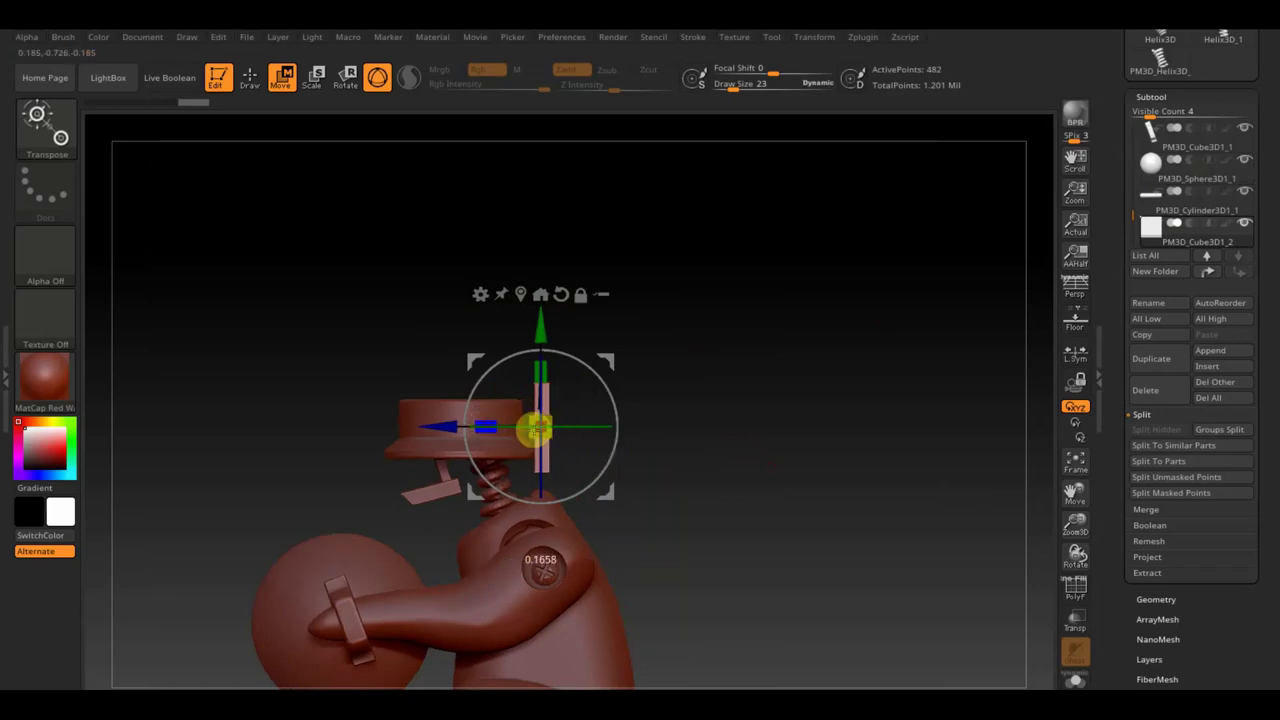
pyautogui.moveTo(640, 457)
pyautogui.mouseDown()
pyautogui.moveTo(817, 477)
pyautogui.moveTo(728, 500)
pyautogui.moveTo(697, 475)
pyautogui.mouseUp()
pyautogui.moveTo(457, 428); pyautogui.dragTo(357, 428)
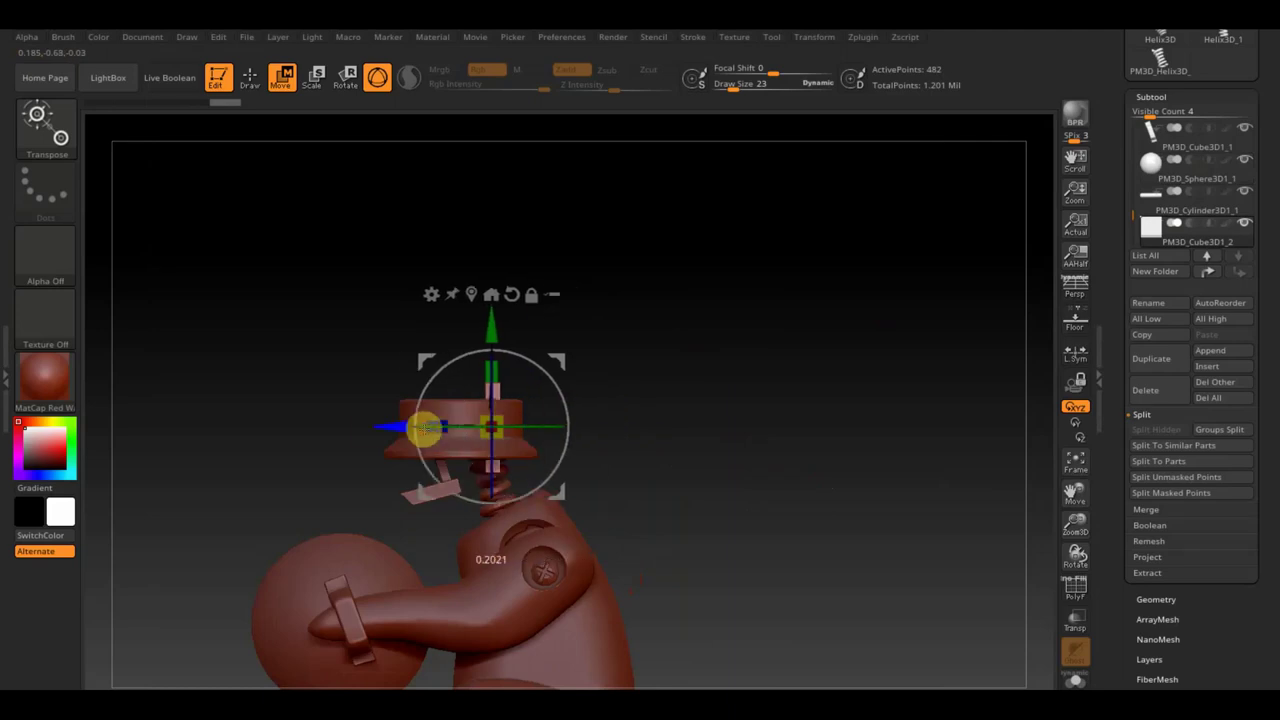
pyautogui.moveTo(680, 430)
pyautogui.mouseDown()
pyautogui.moveTo(780, 417)
pyautogui.moveTo(762, 432)
pyautogui.mouseUp()
pyautogui.moveTo(366, 427); pyautogui.dragTo(293, 428)
pyautogui.moveTo(579, 458)
pyautogui.mouseDown()
pyautogui.moveTo(614, 437)
pyautogui.moveTo(680, 503)
pyautogui.moveTo(705, 424)
pyautogui.mouseUp()
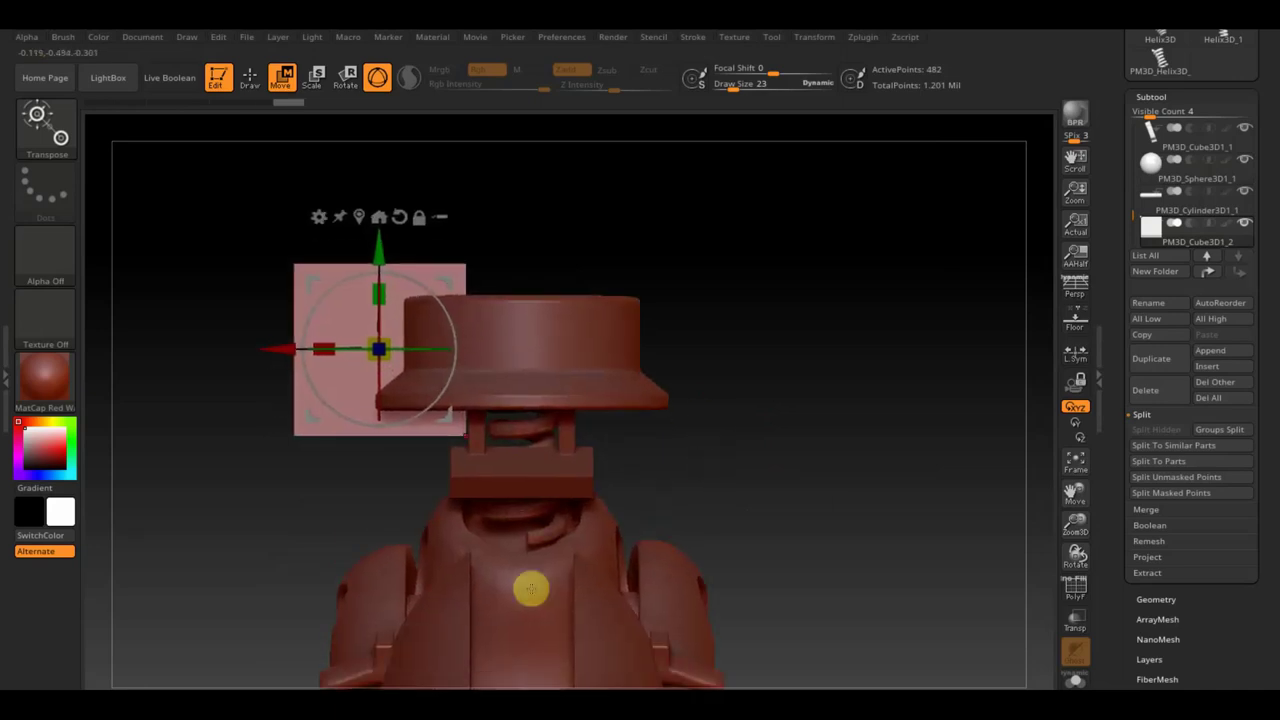
# Remesh the flat slab with DynaMesh
pyautogui.click(1156, 598)
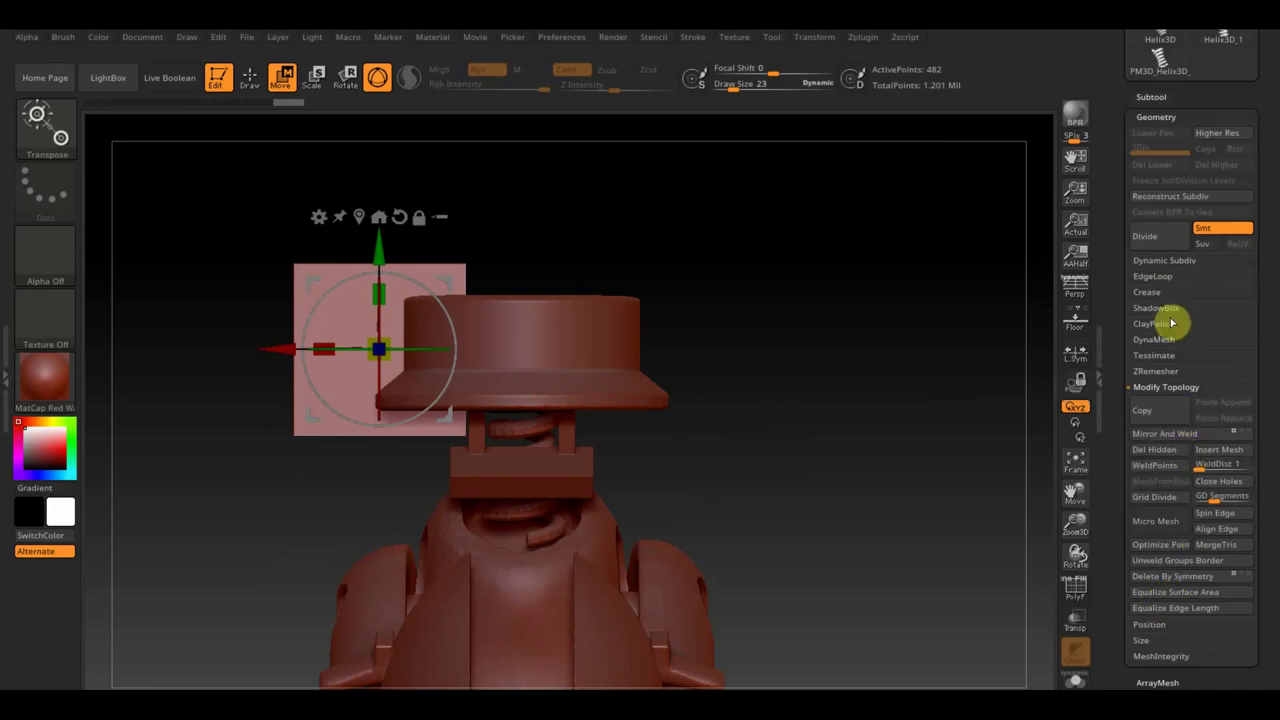
pyautogui.click(1160, 341)
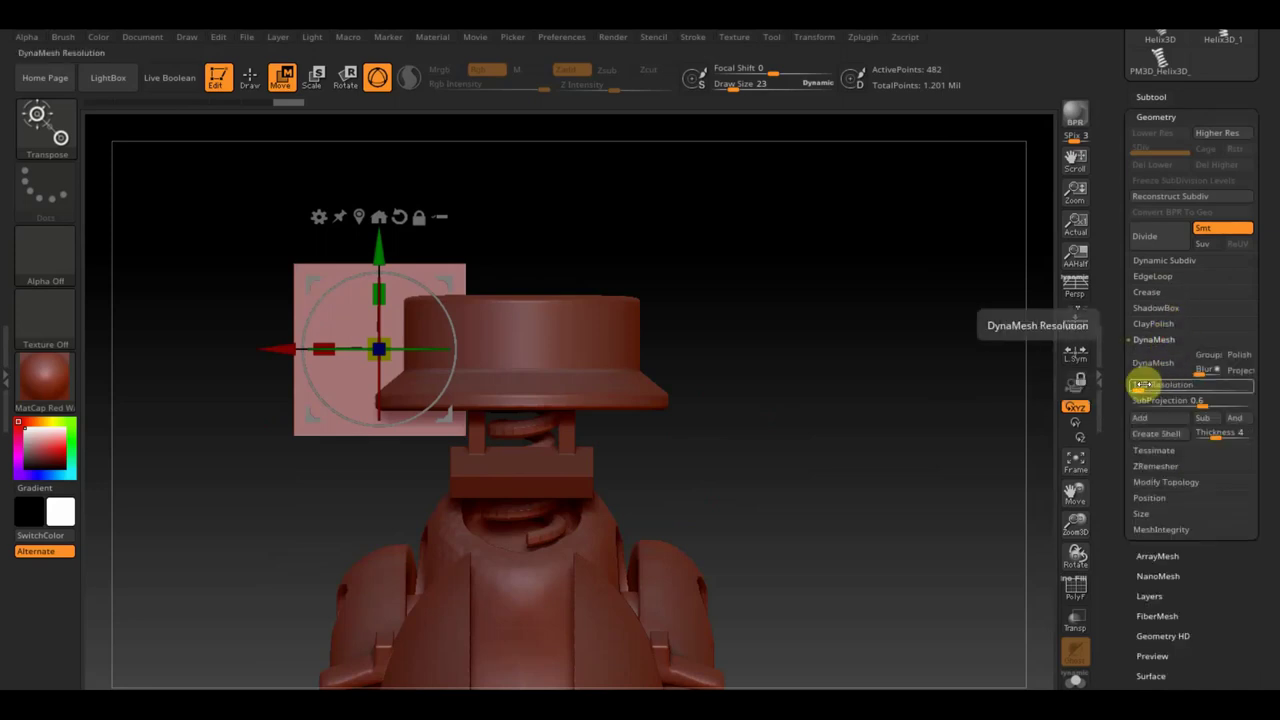
pyautogui.click(1153, 362)
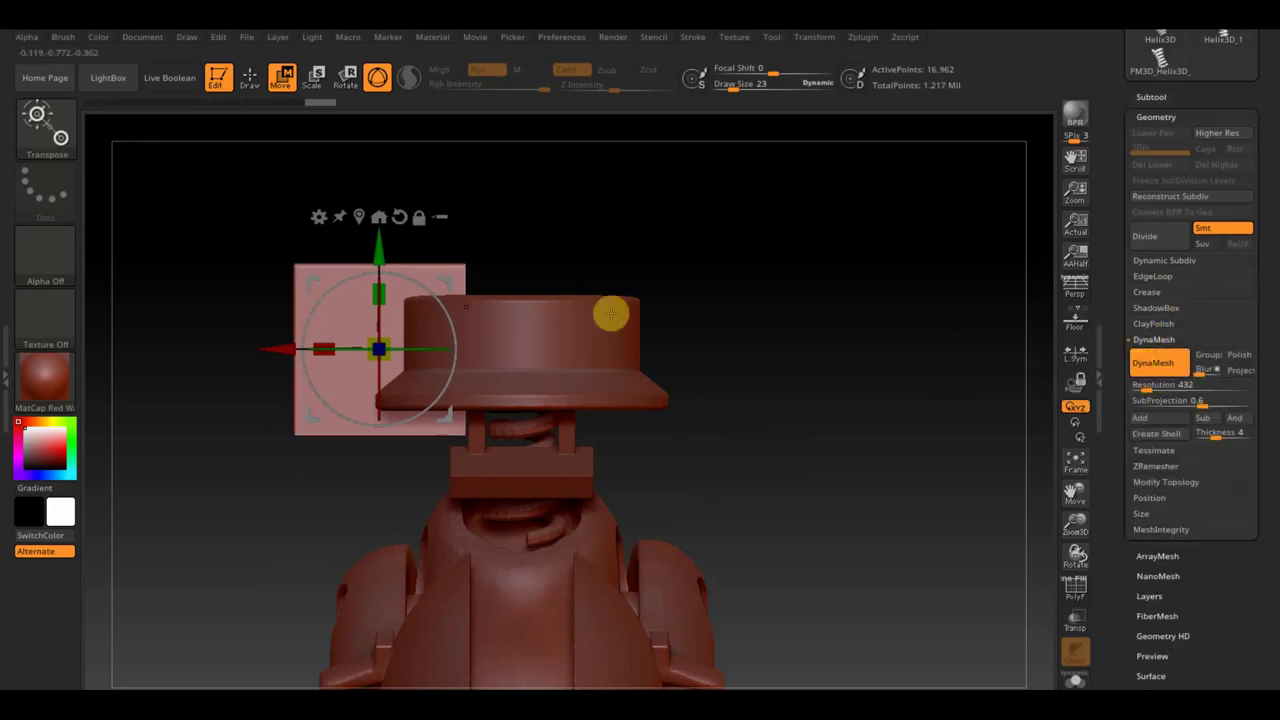
# Clip a circular region off the slab with the ClipCircle brush
pyautogui.click(250, 77)
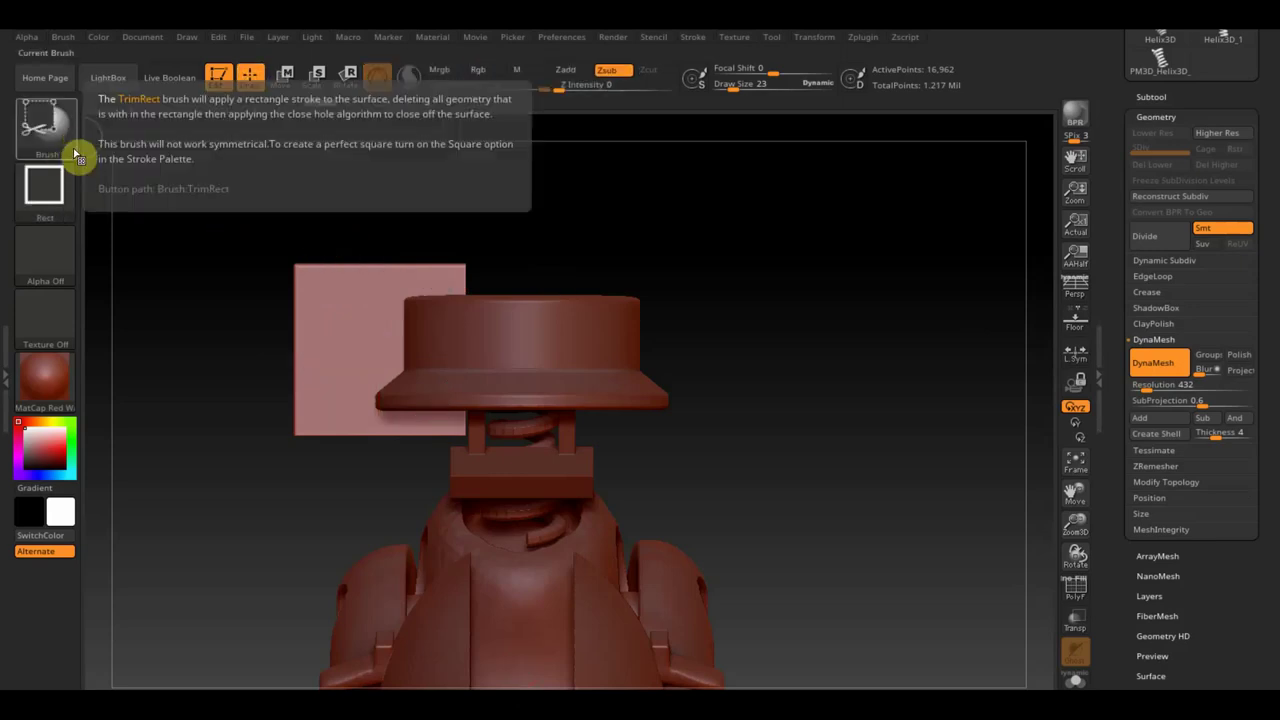
pyautogui.click(44, 152)
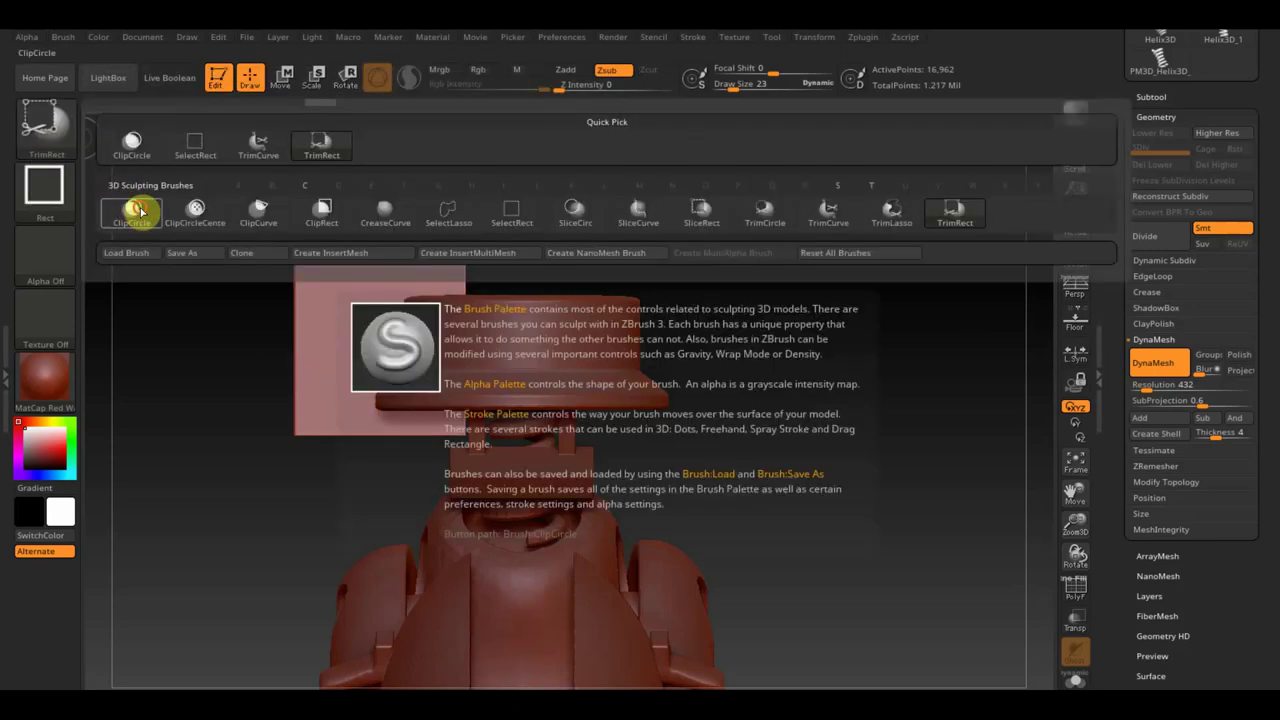
pyautogui.click(171, 214)
pyautogui.keyDown('ctrl'); pyautogui.keyDown('shift'); pyautogui.moveTo(708, 378); pyautogui.dragTo(320, 160); pyautogui.keyUp('shift'); pyautogui.keyUp('ctrl')
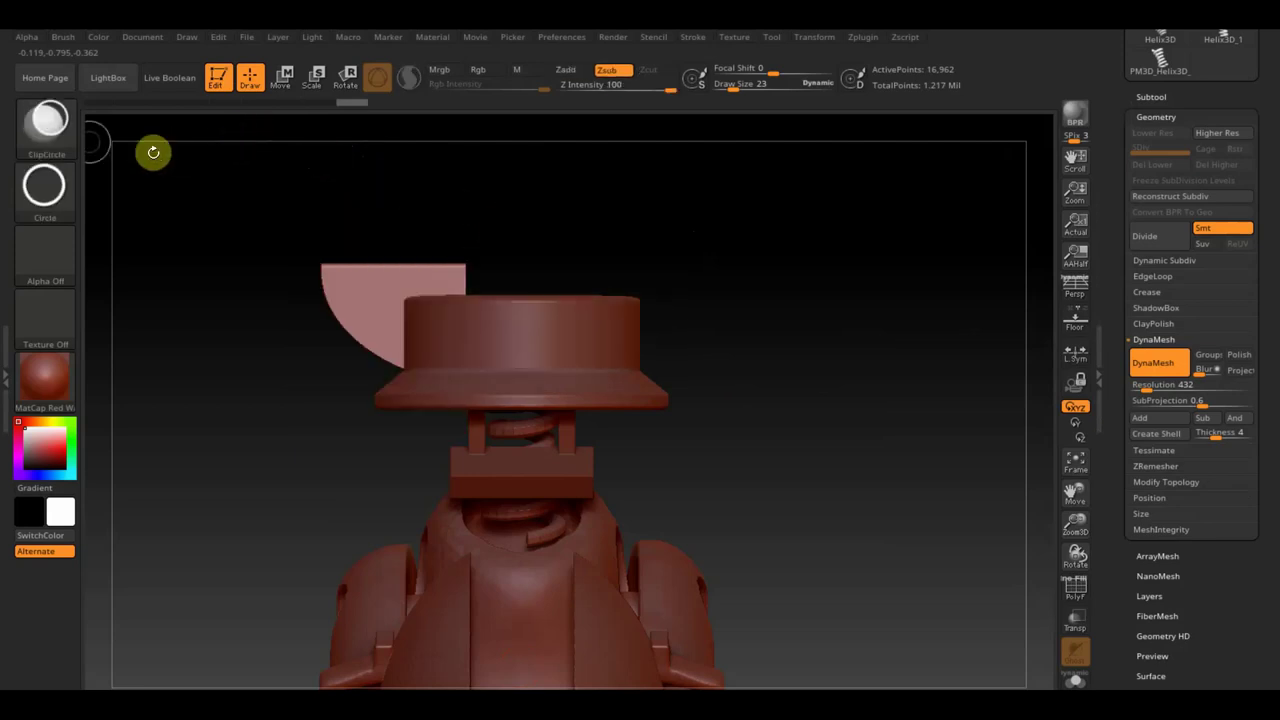
# Carve the pink flap into a thin hook with two TrimCurve cuts
pyautogui.click(60, 130)
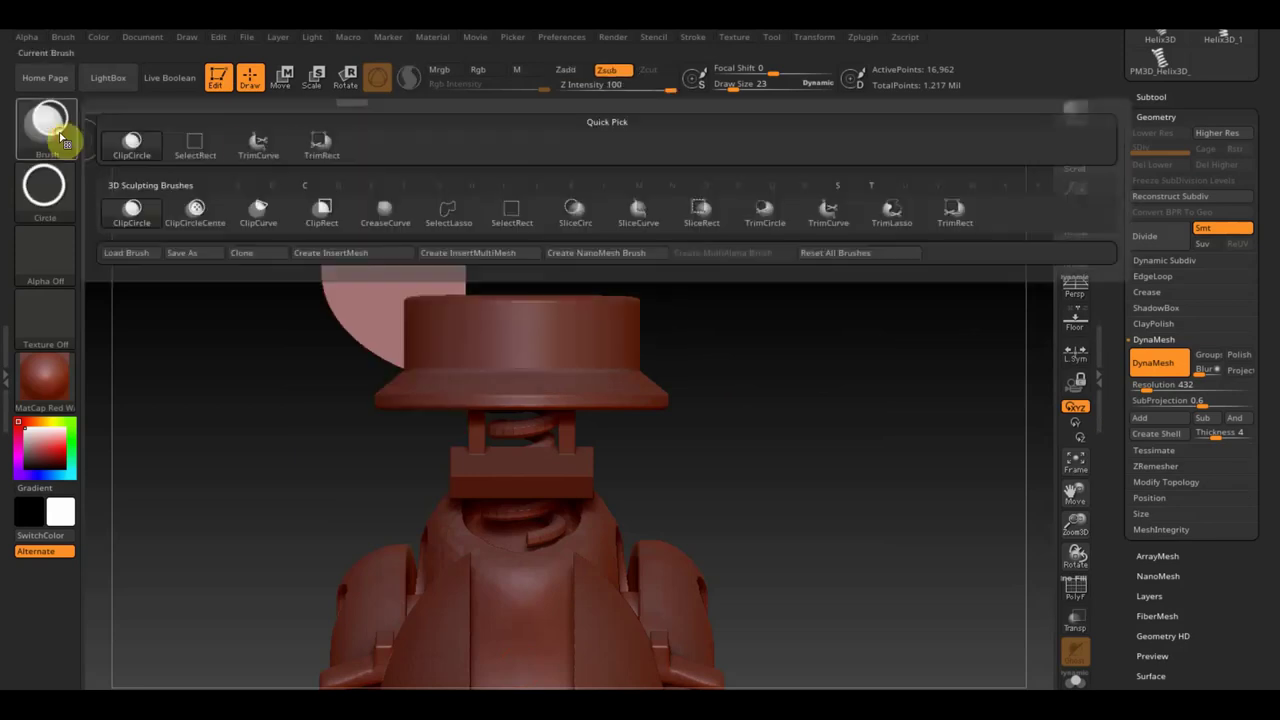
pyautogui.click(835, 210)
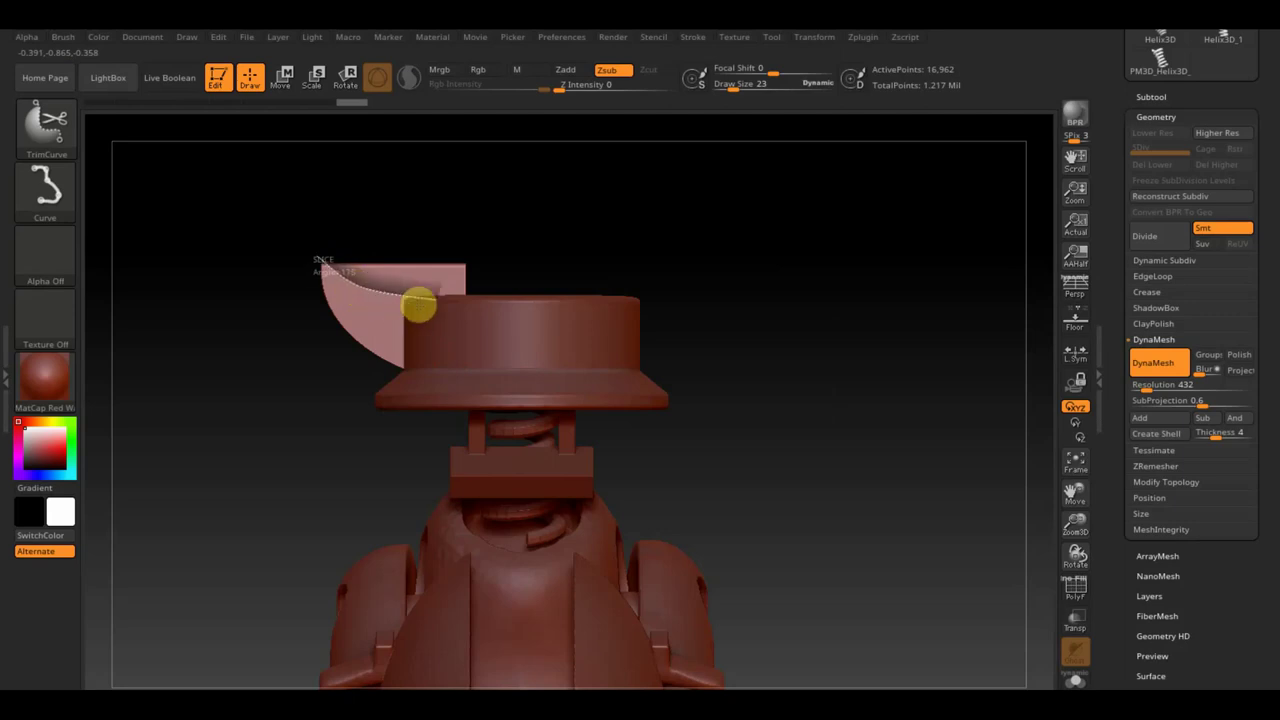
pyautogui.moveTo(447, 302); pyautogui.dragTo(488, 296)
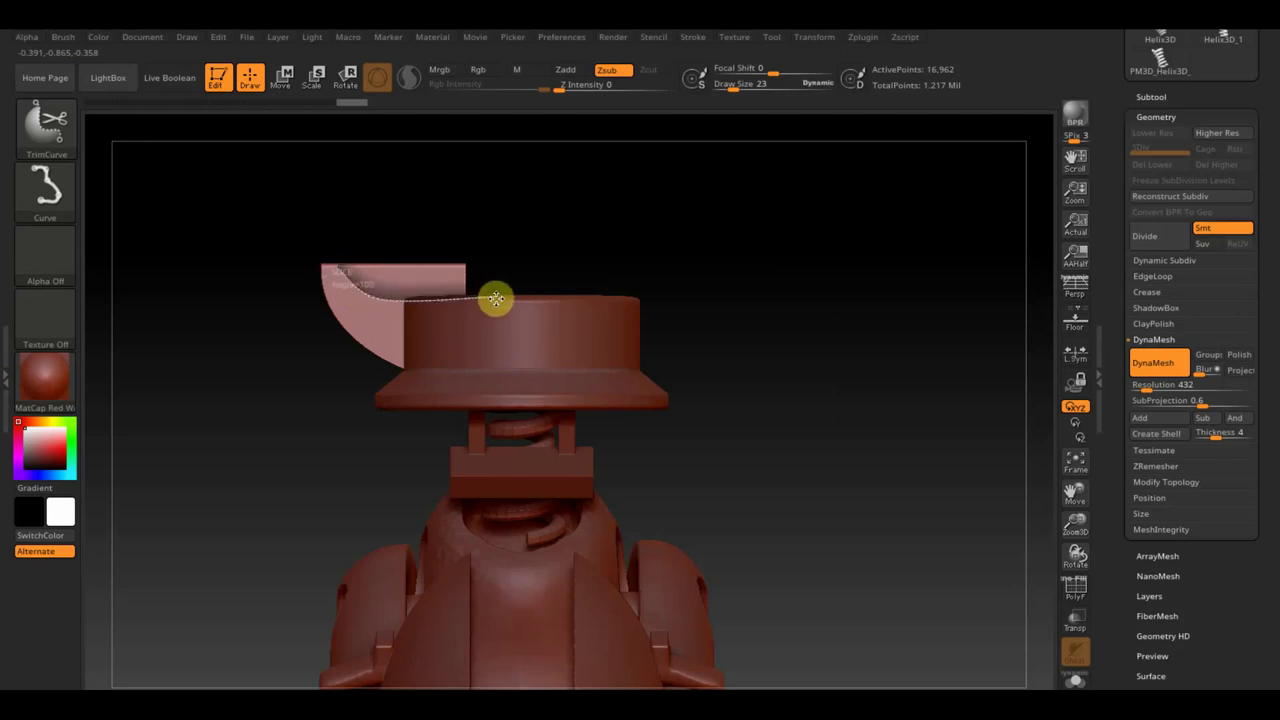
pyautogui.moveTo(488, 289); pyautogui.dragTo(486, 289)
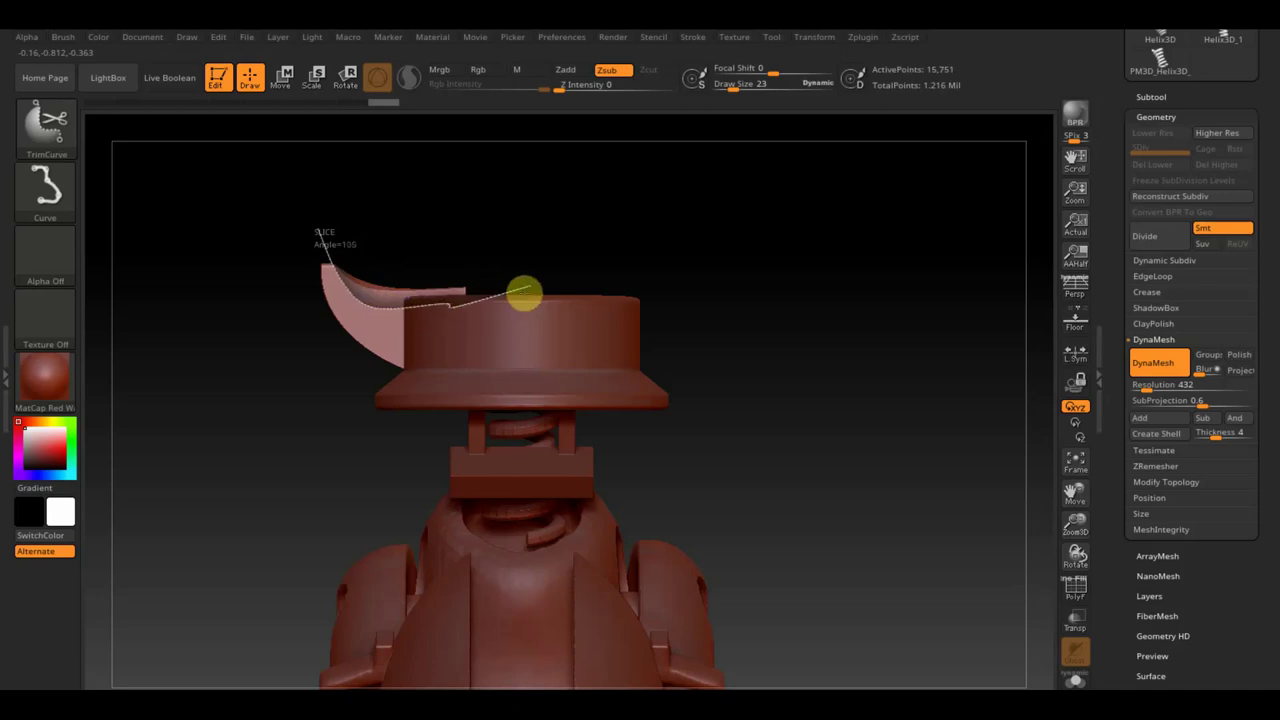
pyautogui.moveTo(527, 292); pyautogui.dragTo(502, 268)
pyautogui.click(286, 82)
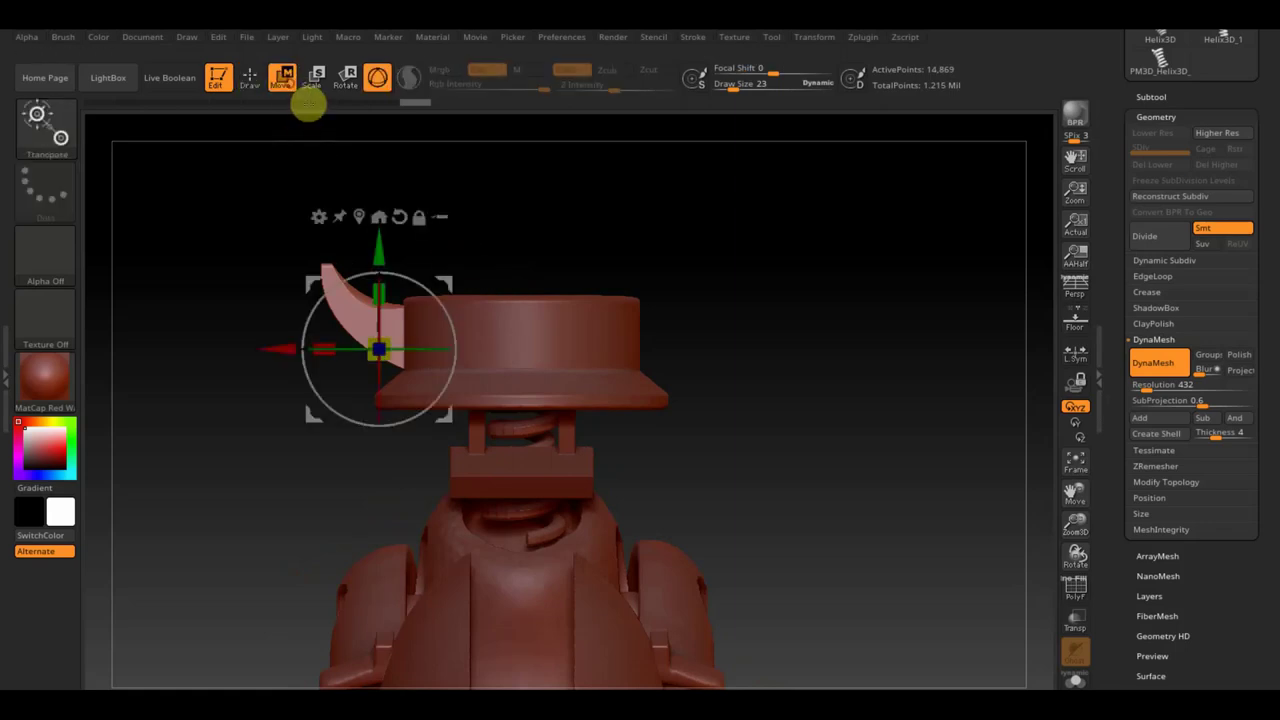
# Scale the flap taller, narrower and smaller with the Transpose gizmo
pyautogui.moveTo(382, 289); pyautogui.dragTo(385, 277)
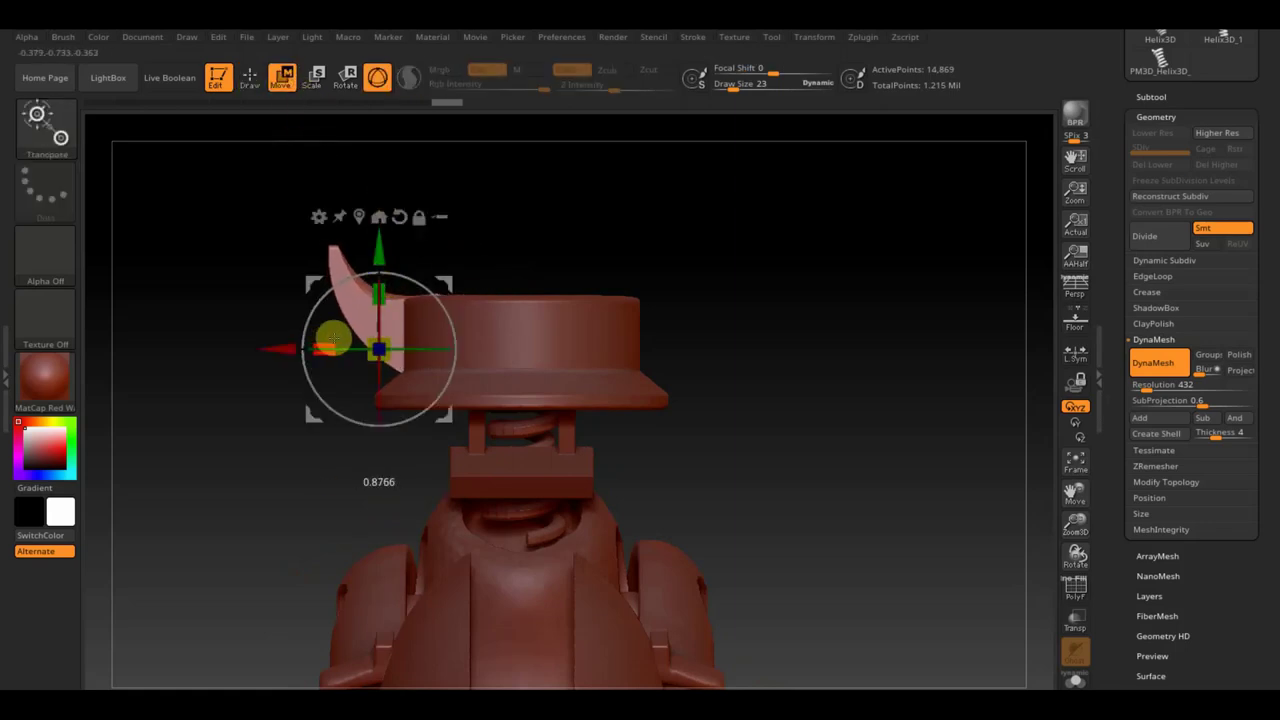
pyautogui.moveTo(333, 341); pyautogui.dragTo(332, 251)
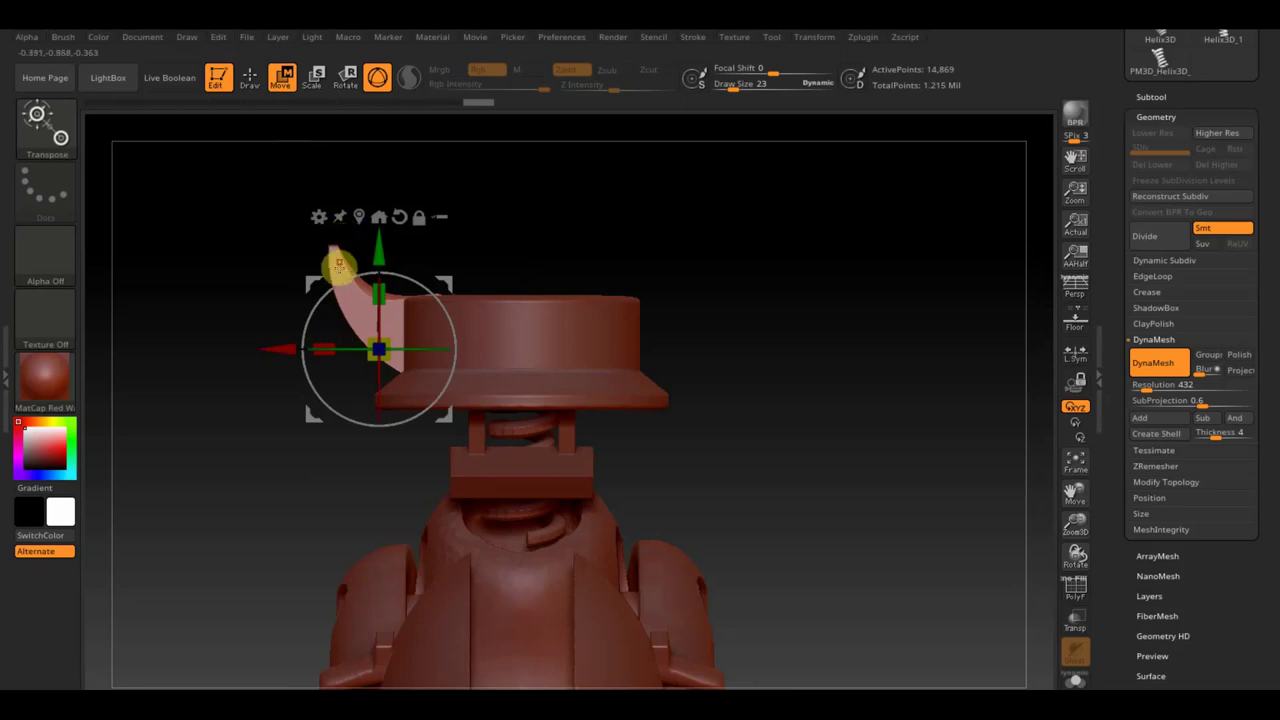
pyautogui.moveTo(380, 349); pyautogui.dragTo(379, 350)
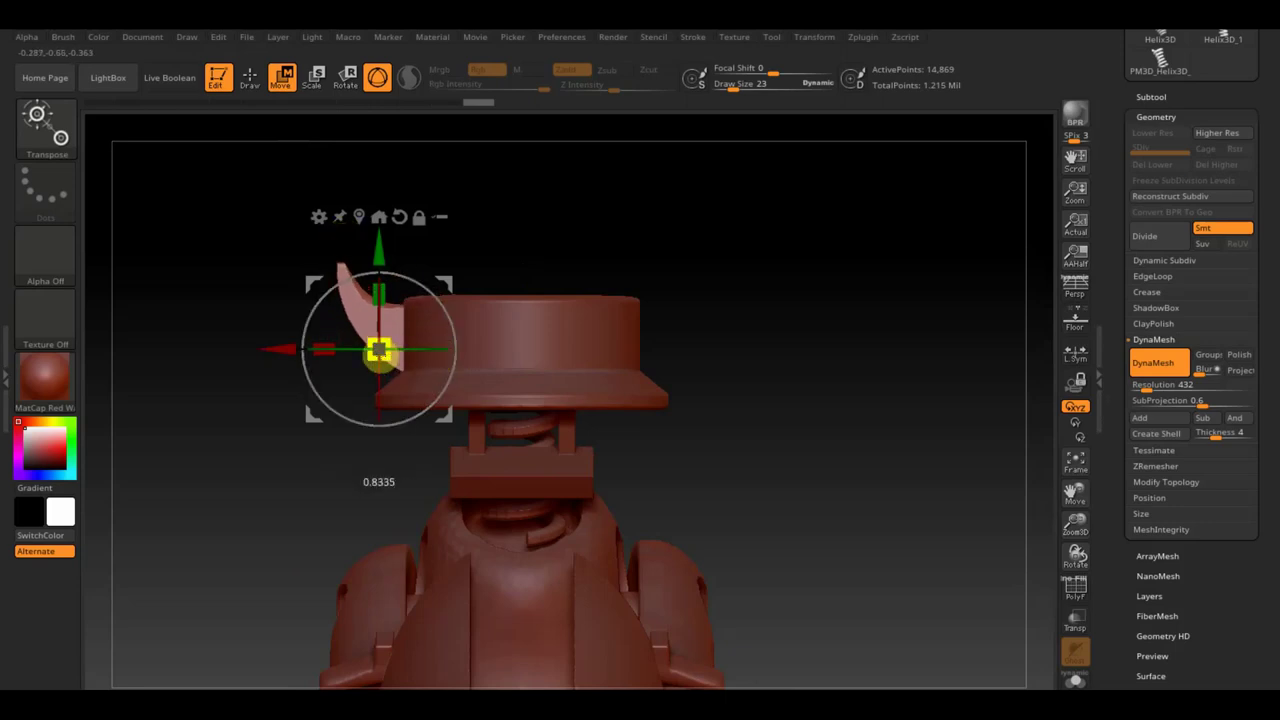
pyautogui.click(251, 87)
pyautogui.hotkey('ctrl', 'shift')
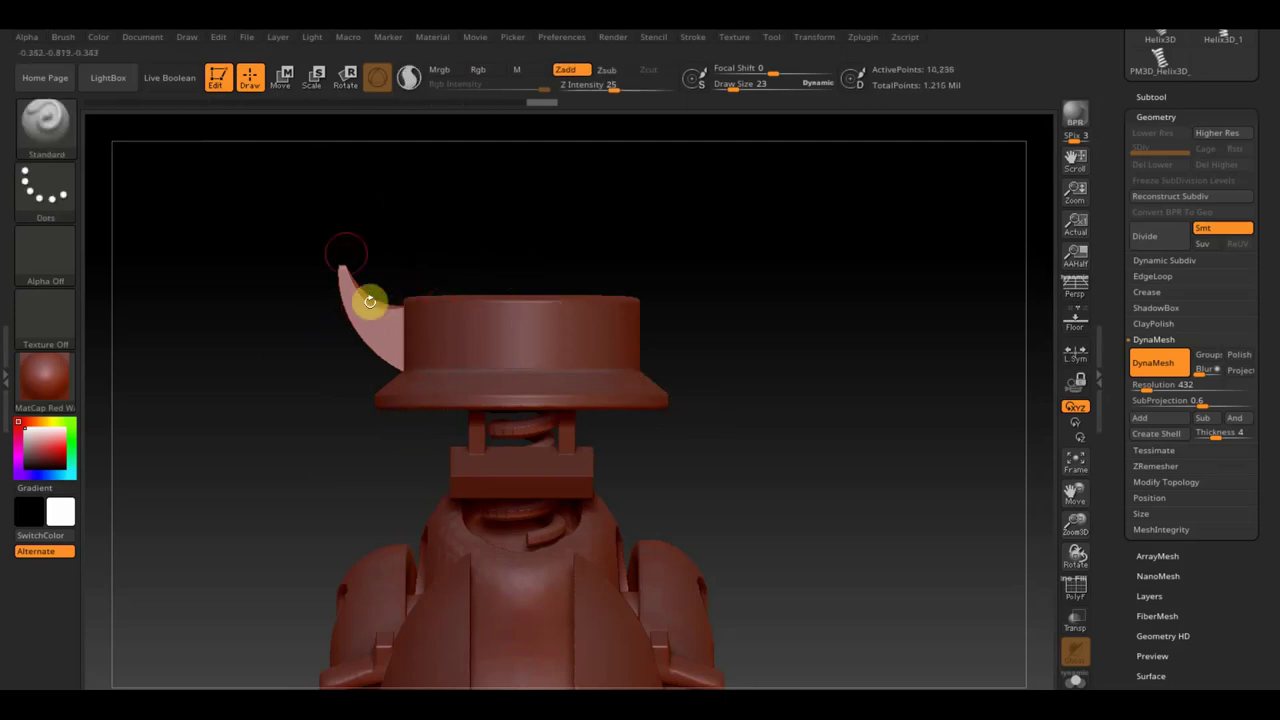
pyautogui.keyDown('ctrl'); pyautogui.keyDown('shift'); pyautogui.moveTo(786, 302); pyautogui.dragTo(836, 395); pyautogui.keyUp('shift'); pyautogui.keyUp('ctrl')
# Reshape the flap with the Move Topological brush, slimming it and curling its tip upward
pyautogui.click(49, 137)
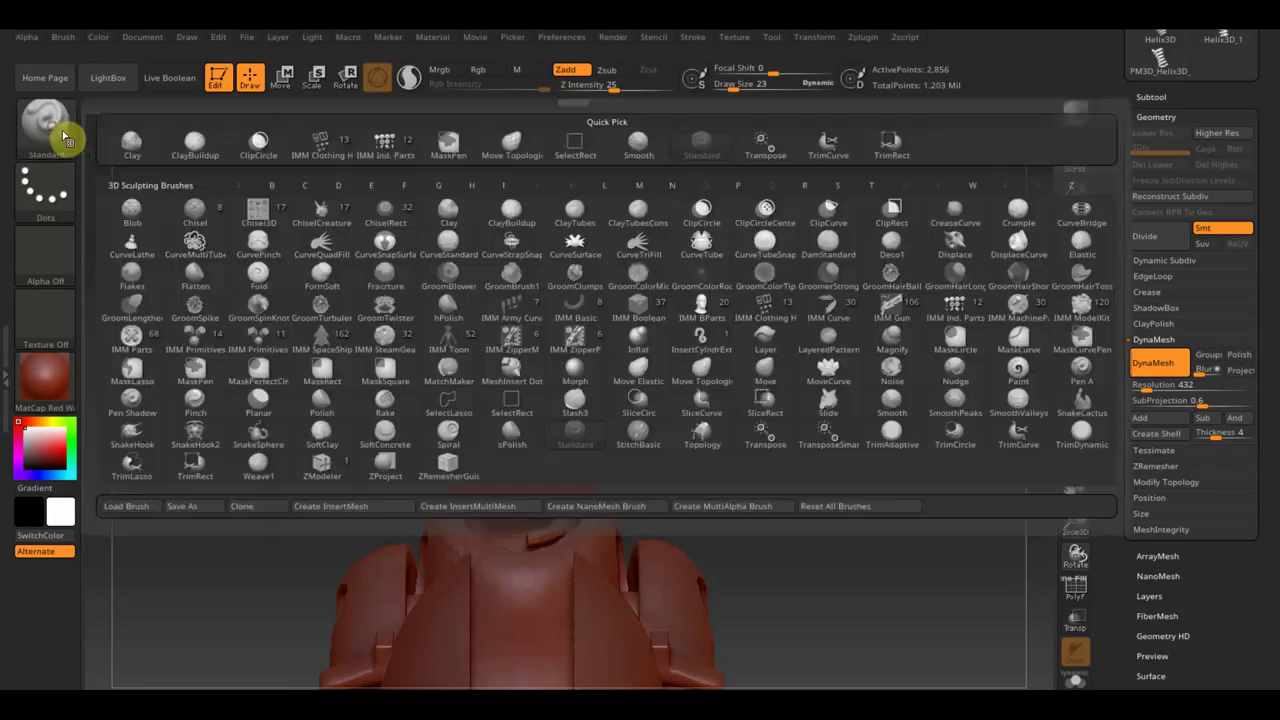
pyautogui.click(505, 152)
pyautogui.moveTo(737, 84); pyautogui.dragTo(748, 89)
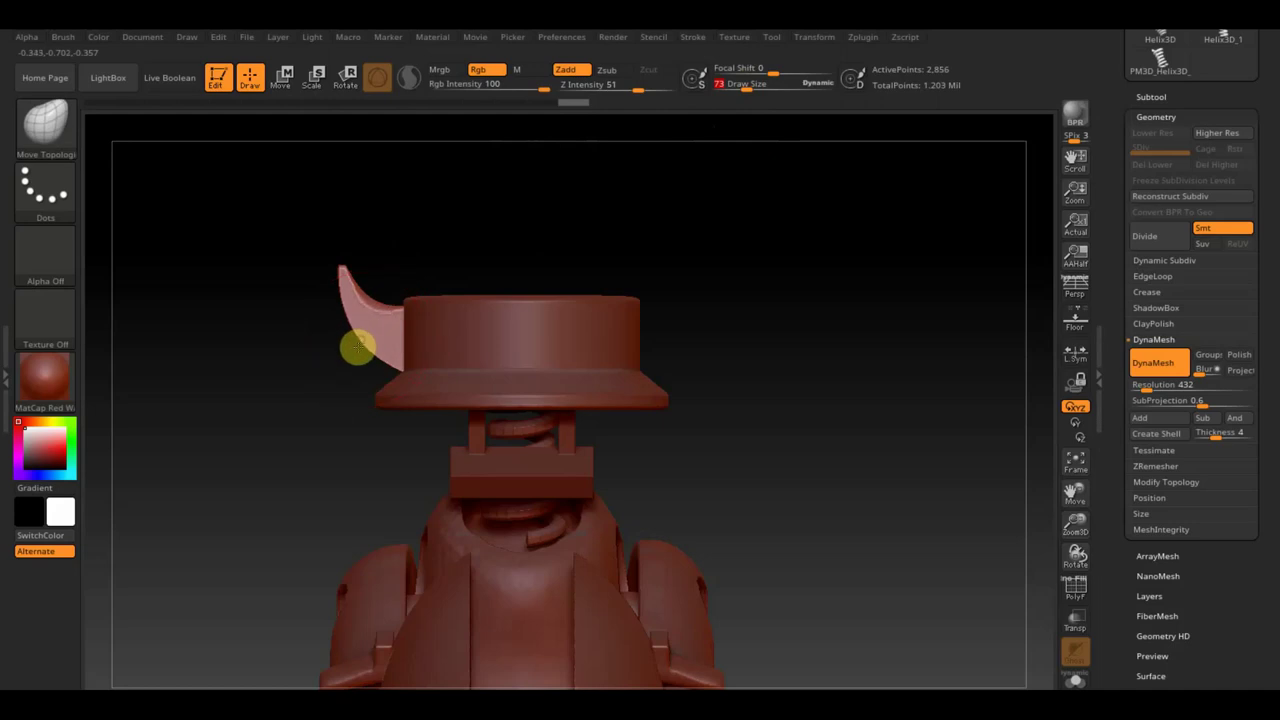
pyautogui.moveTo(354, 354); pyautogui.dragTo(346, 271)
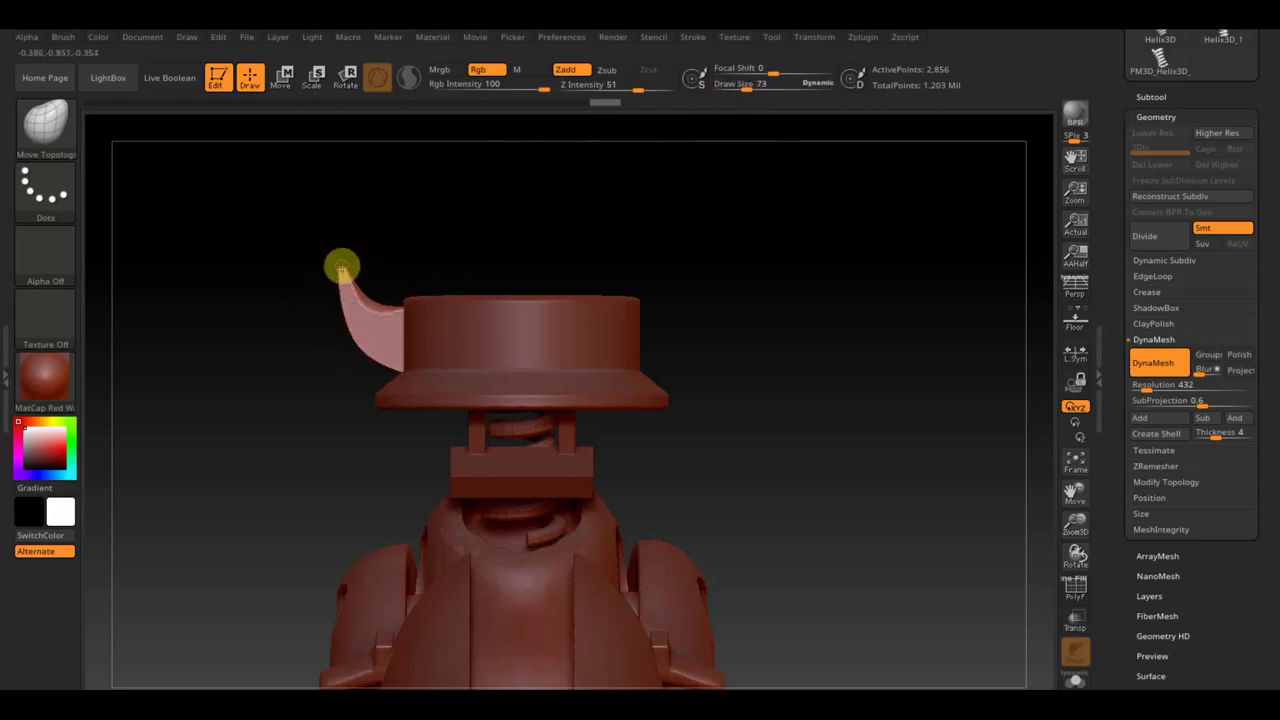
pyautogui.moveTo(437, 243); pyautogui.dragTo(500, 251)
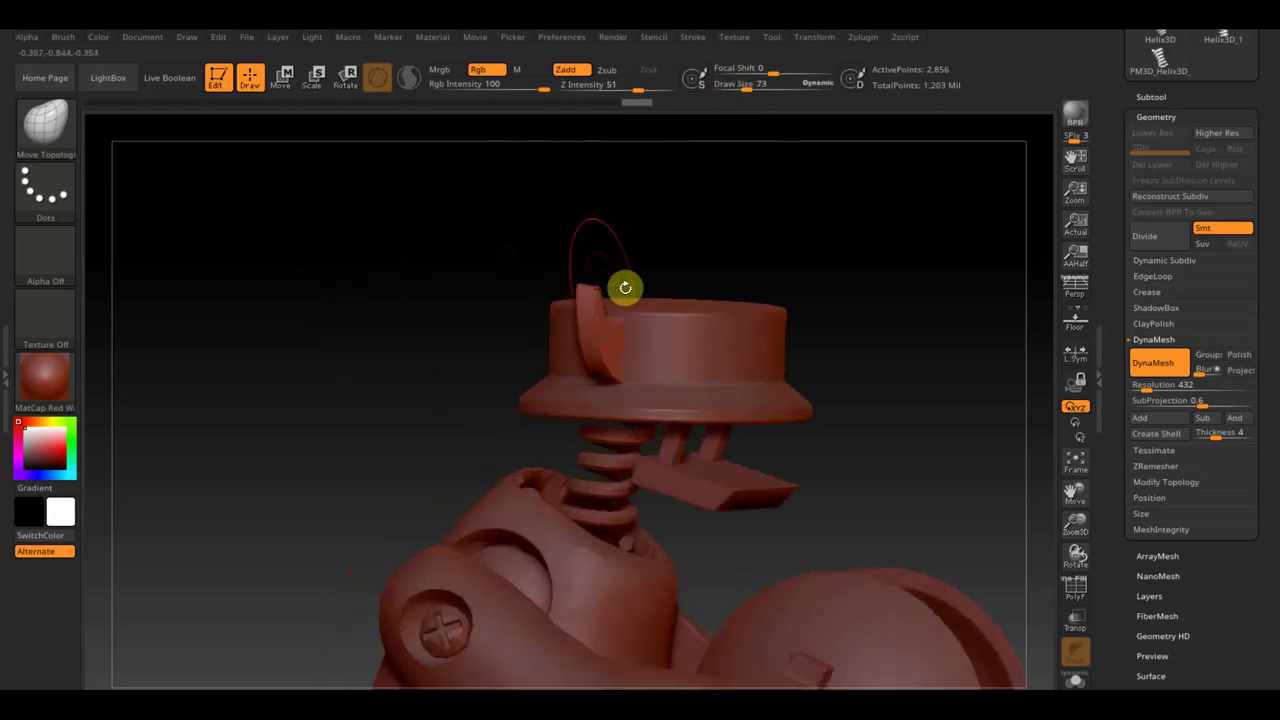
pyautogui.moveTo(608, 291); pyautogui.dragTo(587, 318)
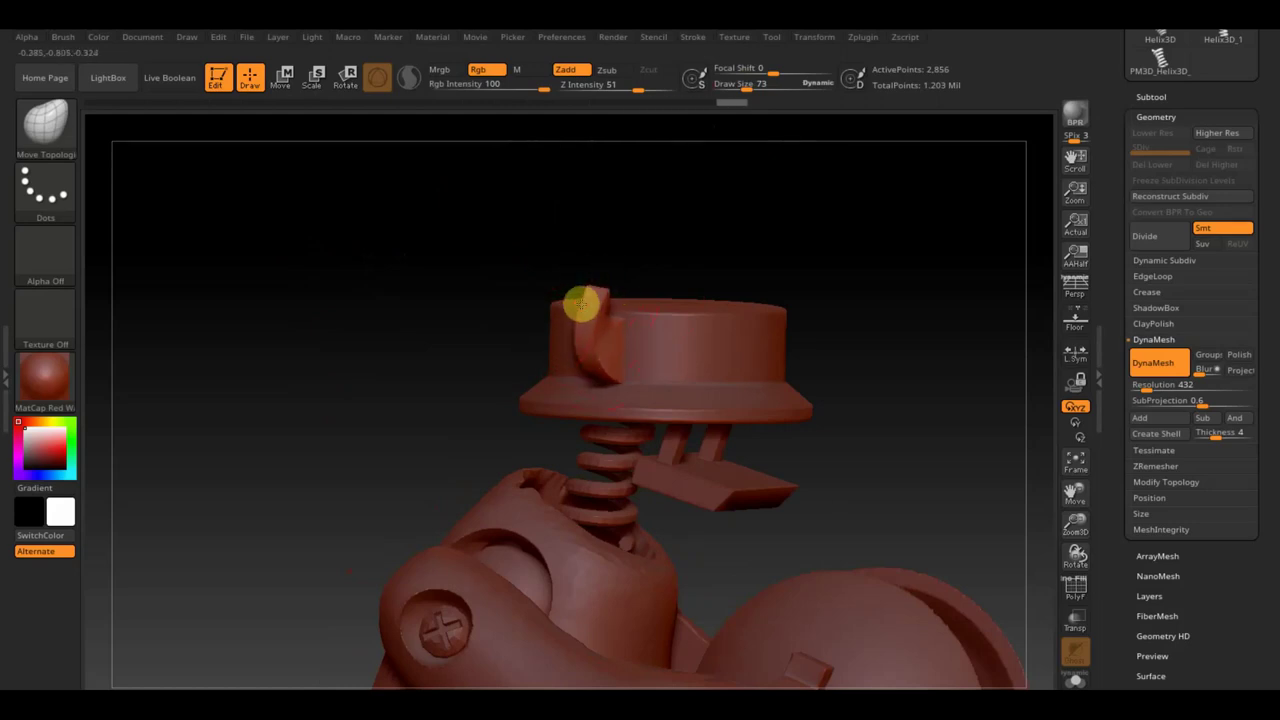
pyautogui.moveTo(620, 289)
pyautogui.mouseDown()
pyautogui.moveTo(611, 244)
pyautogui.moveTo(609, 266)
pyautogui.moveTo(677, 234)
pyautogui.mouseUp()
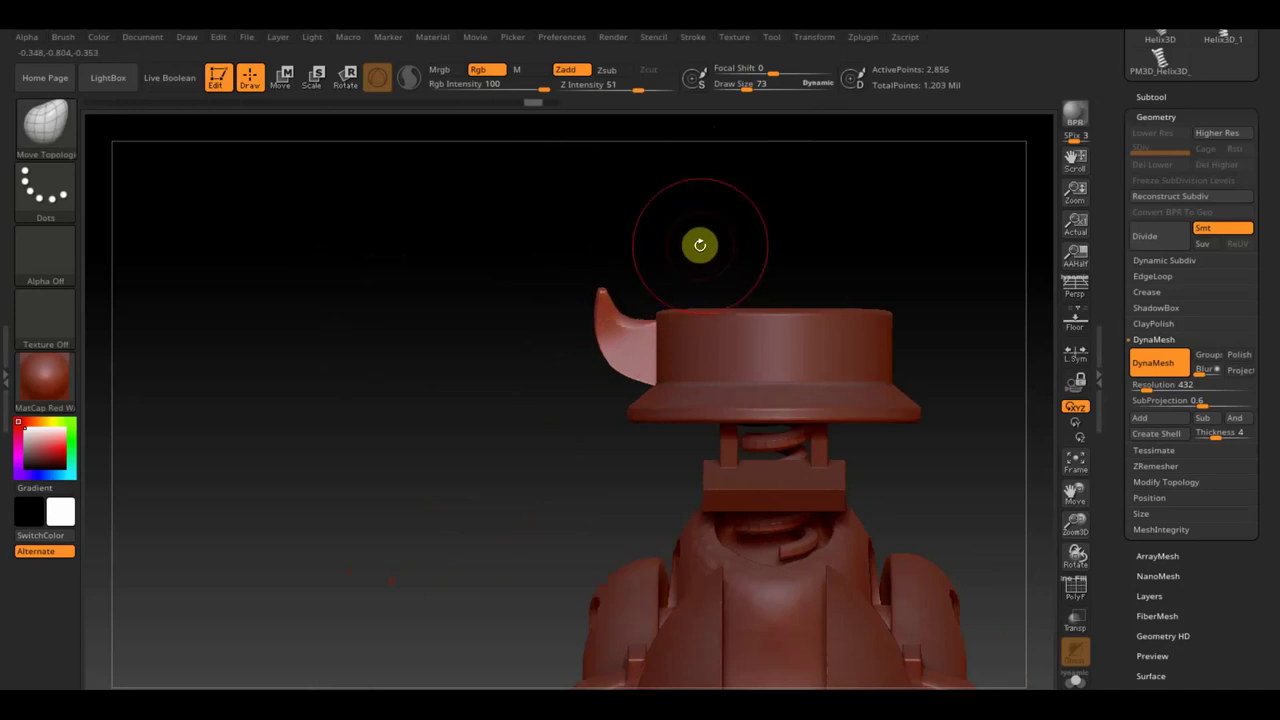
pyautogui.keyDown('alt'); pyautogui.moveTo(754, 186); pyautogui.dragTo(589, 217); pyautogui.keyUp('alt')
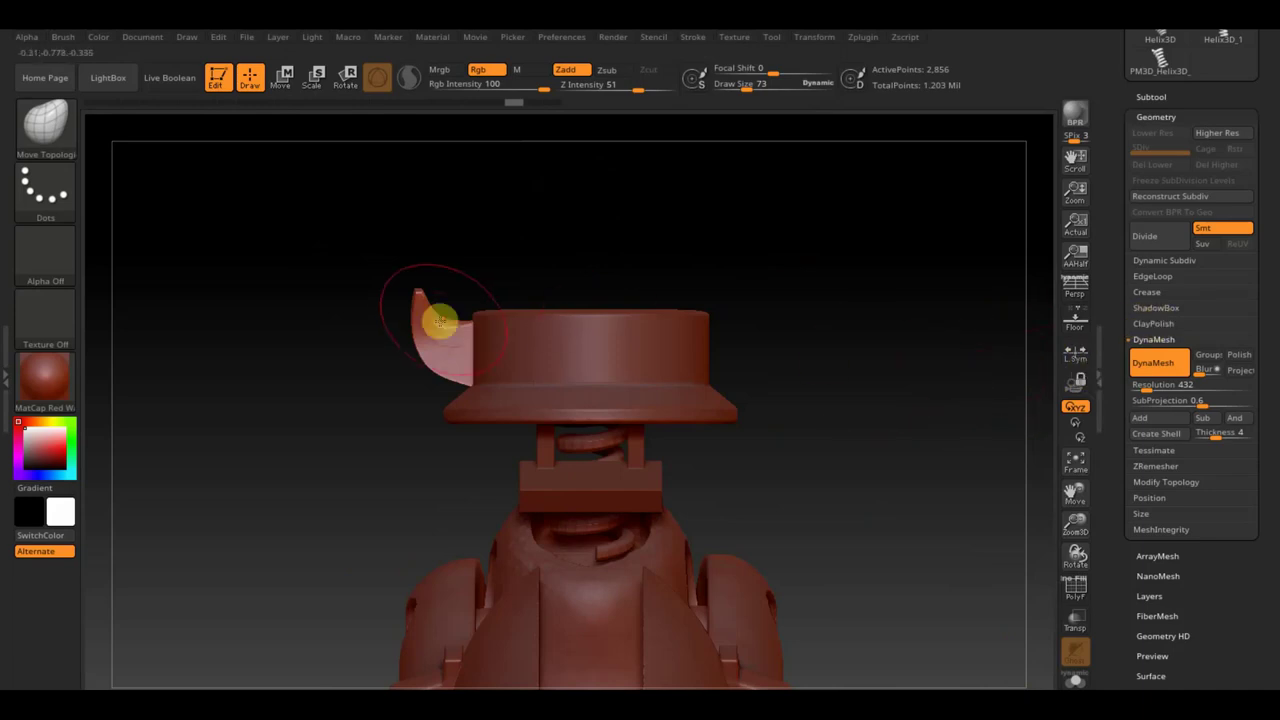
pyautogui.moveTo(757, 101); pyautogui.dragTo(743, 86)
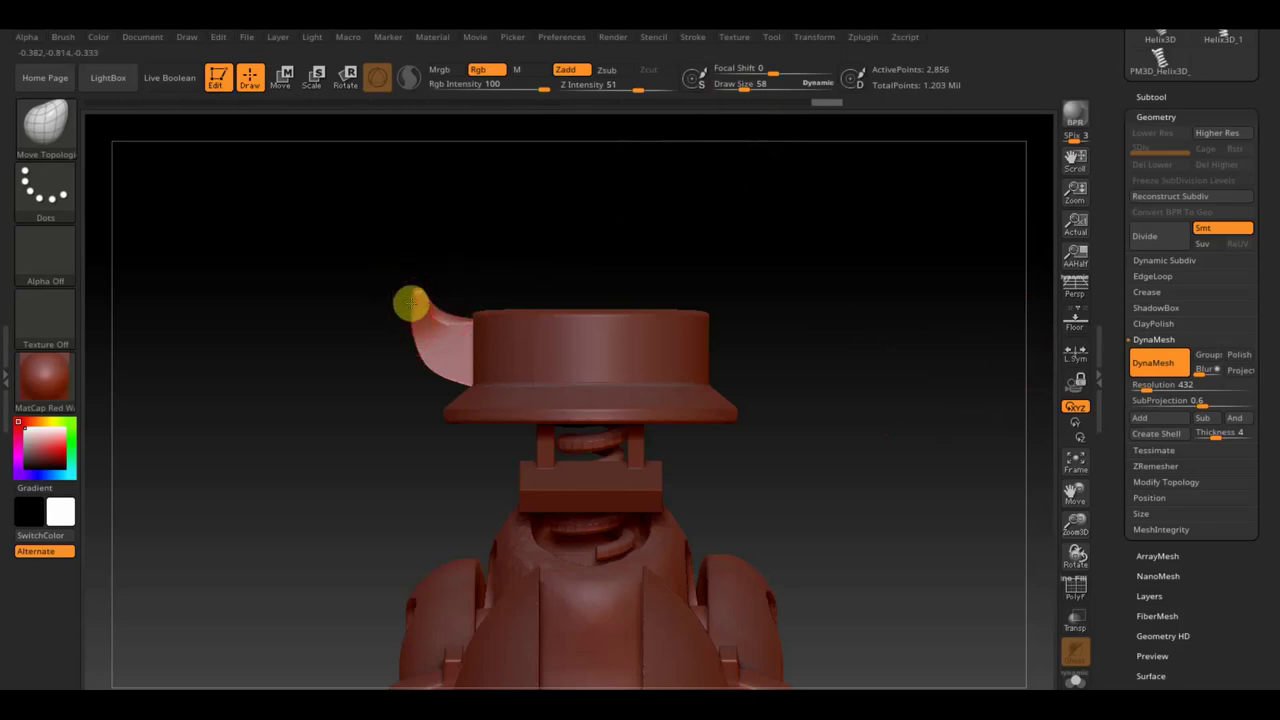
pyautogui.moveTo(405, 305); pyautogui.dragTo(412, 338)
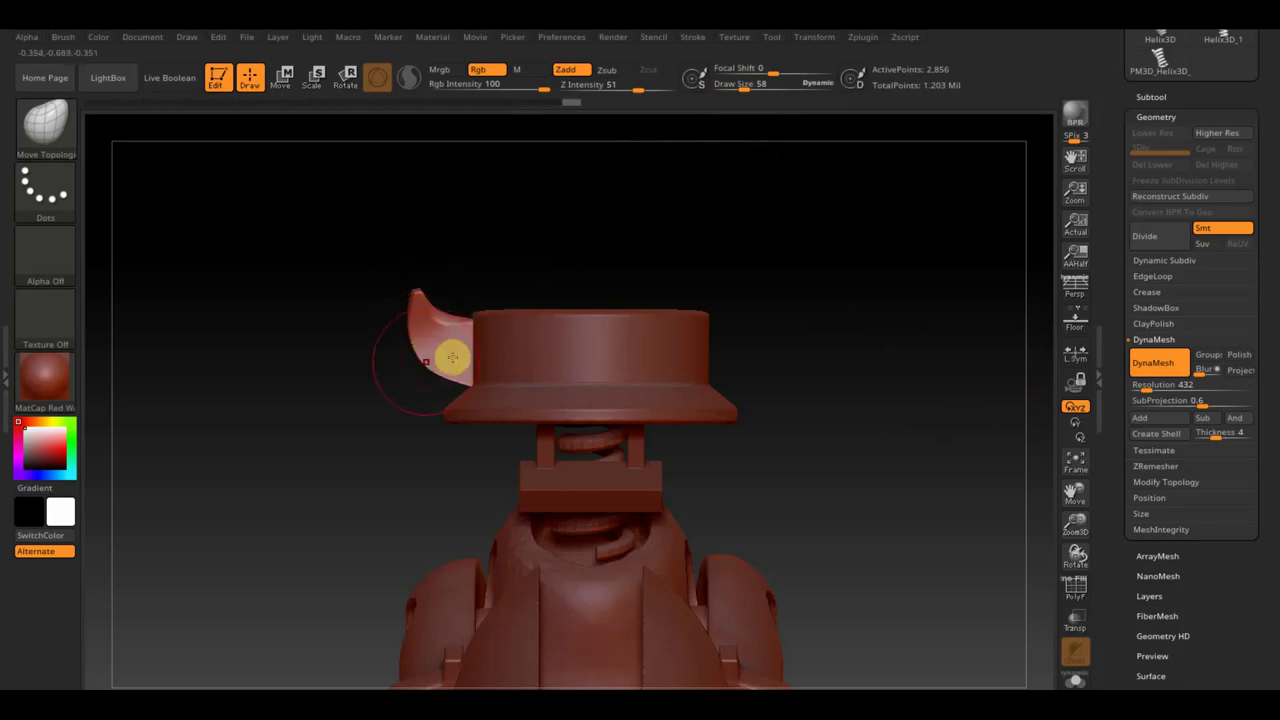
# Leave the remesh resolution at 432
pyautogui.click(1213, 380)
pyautogui.press('Return')
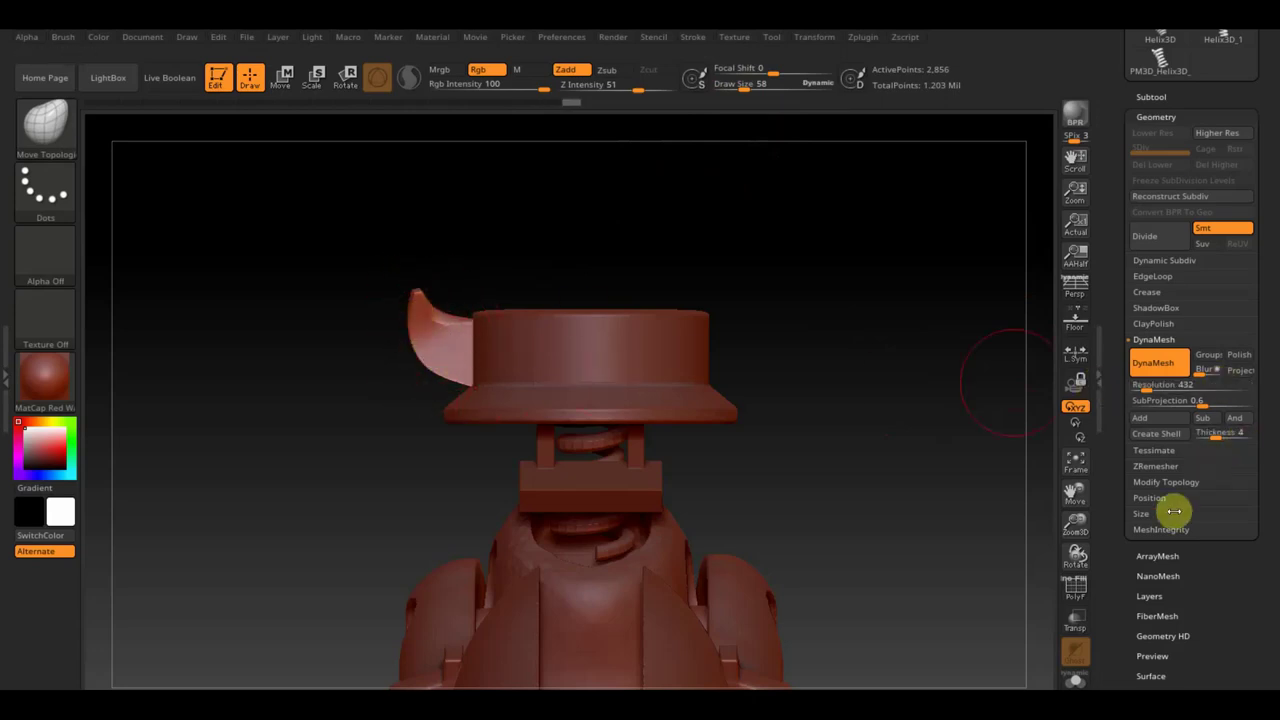
pyautogui.click(1166, 483)
# Mirror and weld the curled flap onto the hat's right side, then view from the side
pyautogui.click(1185, 434)
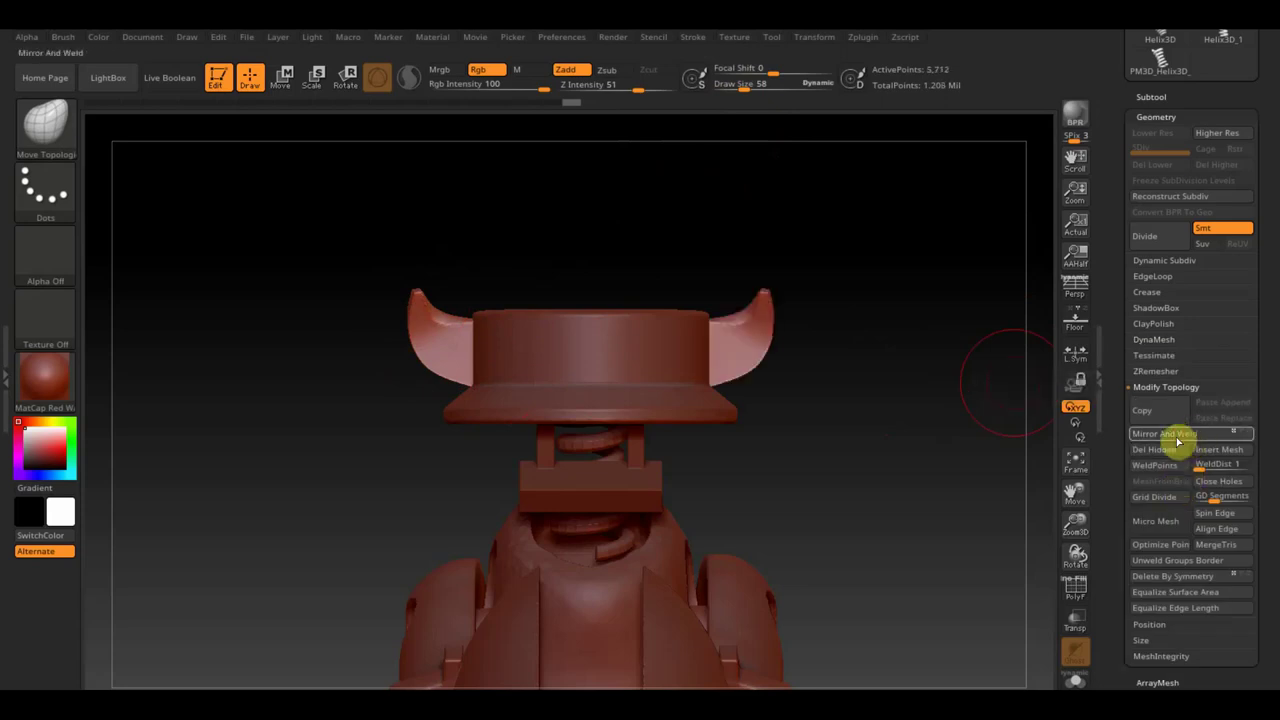
pyautogui.moveTo(955, 457)
pyautogui.keyDown('alt'); pyautogui.mouseDown()
pyautogui.moveTo(929, 480)
pyautogui.moveTo(854, 397)
pyautogui.moveTo(831, 398)
pyautogui.moveTo(840, 380)
pyautogui.moveTo(866, 406)
pyautogui.moveTo(858, 336)
pyautogui.moveTo(797, 410)
pyautogui.mouseUp(); pyautogui.keyUp('alt')
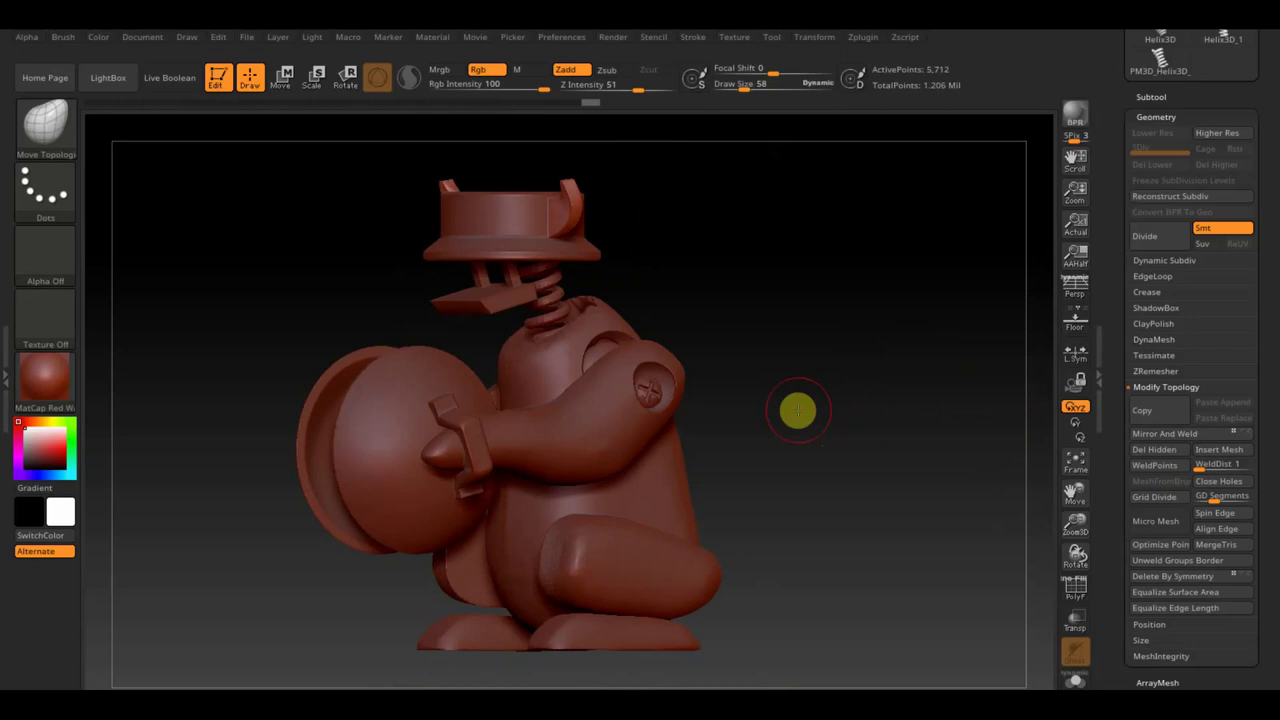
pyautogui.moveTo(812, 455)
pyautogui.keyDown('shift'); pyautogui.mouseDown()
pyautogui.moveTo(789, 467)
pyautogui.moveTo(760, 451)
pyautogui.moveTo(838, 461)
pyautogui.mouseUp(); pyautogui.keyUp('shift')
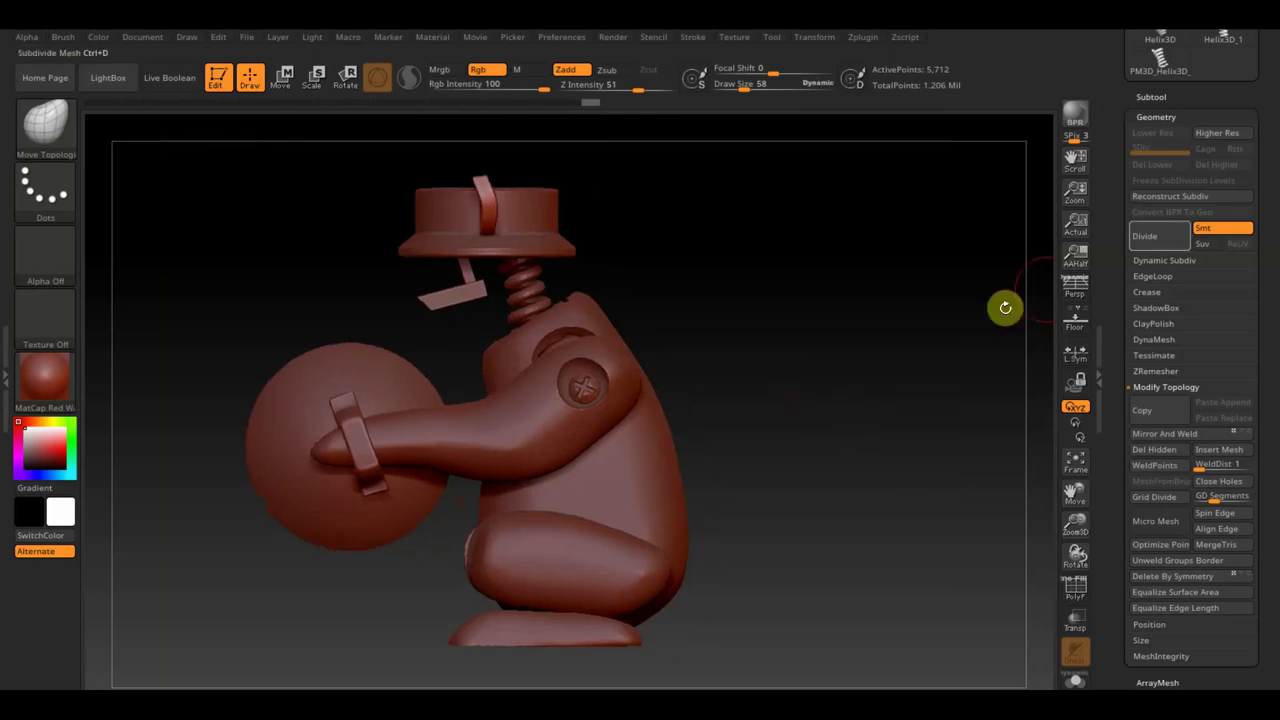
# Insert a Cylinder3D subtool and shrink and tilt it into a small peg on the back
pyautogui.click(1151, 96)
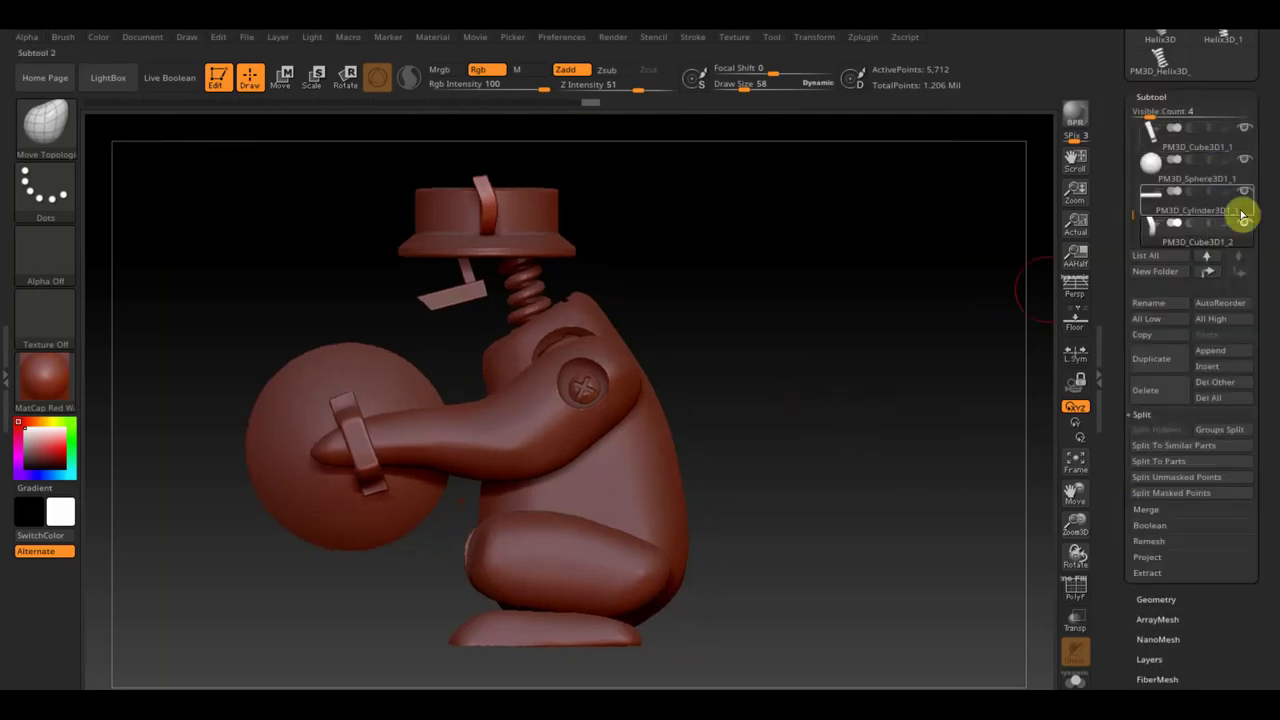
pyautogui.click(1220, 362)
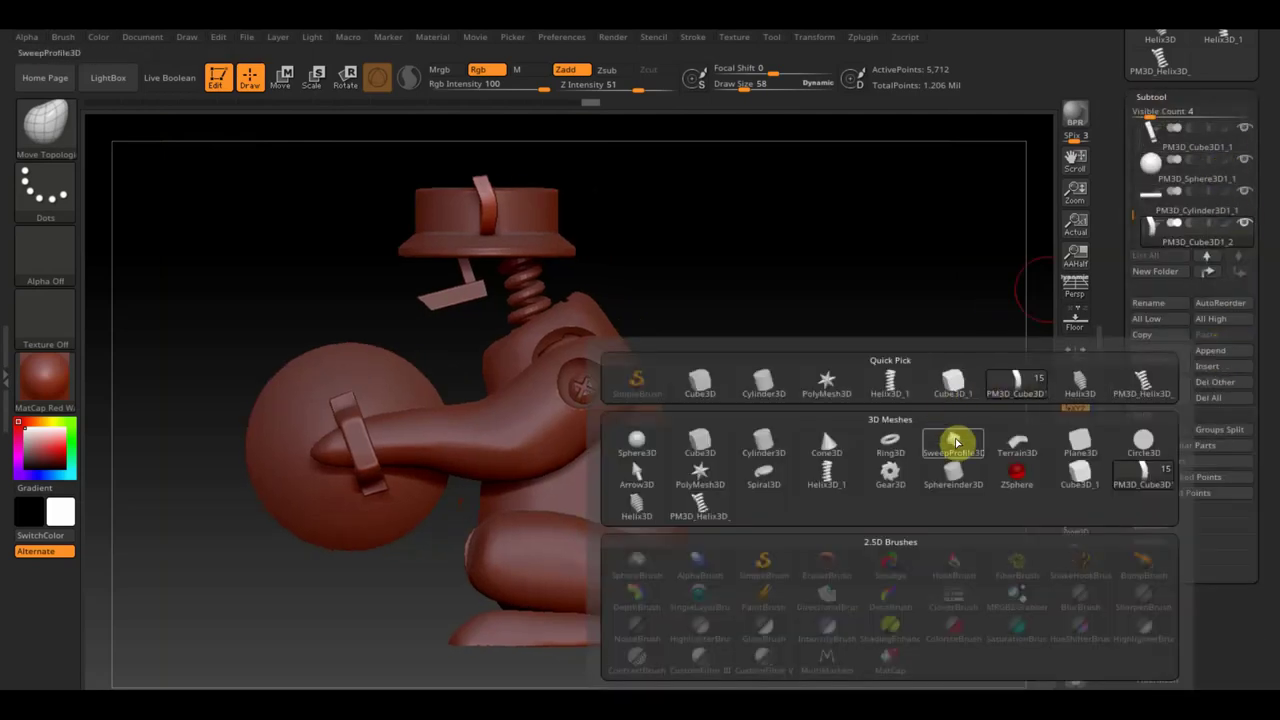
pyautogui.click(766, 447)
pyautogui.keyDown('alt'); pyautogui.click(715, 340); pyautogui.keyUp('alt')
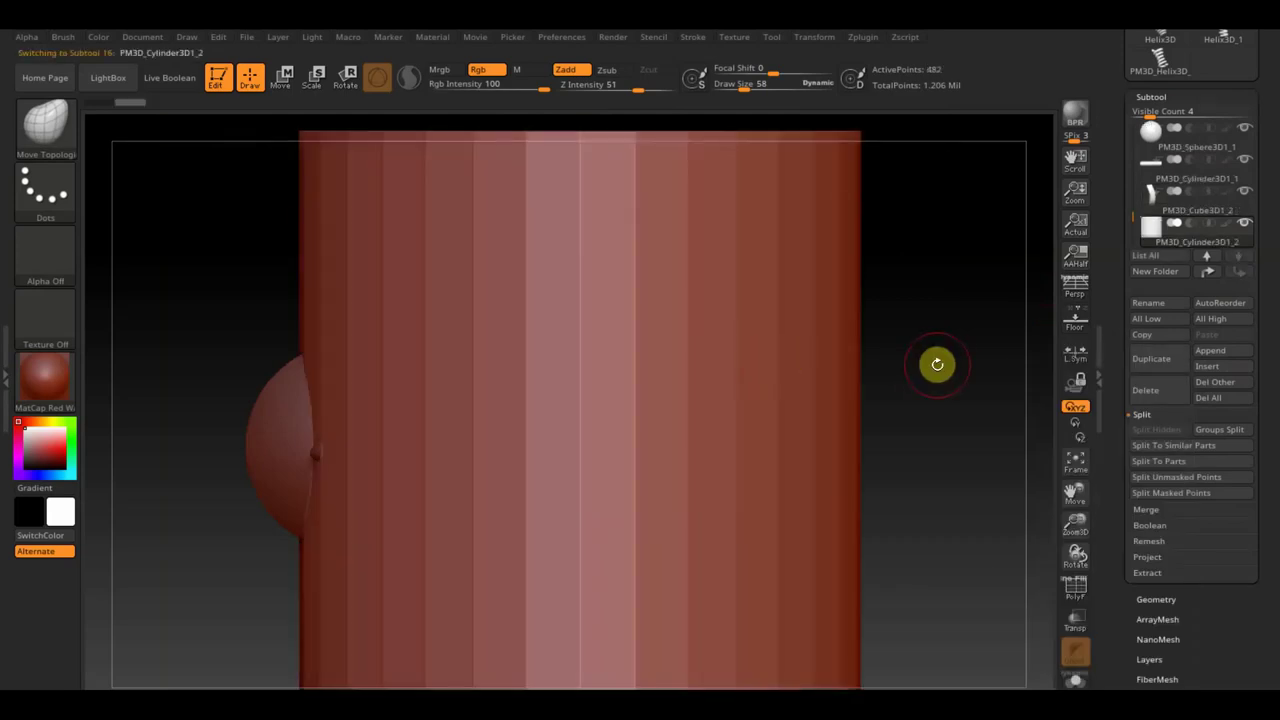
pyautogui.click(283, 77)
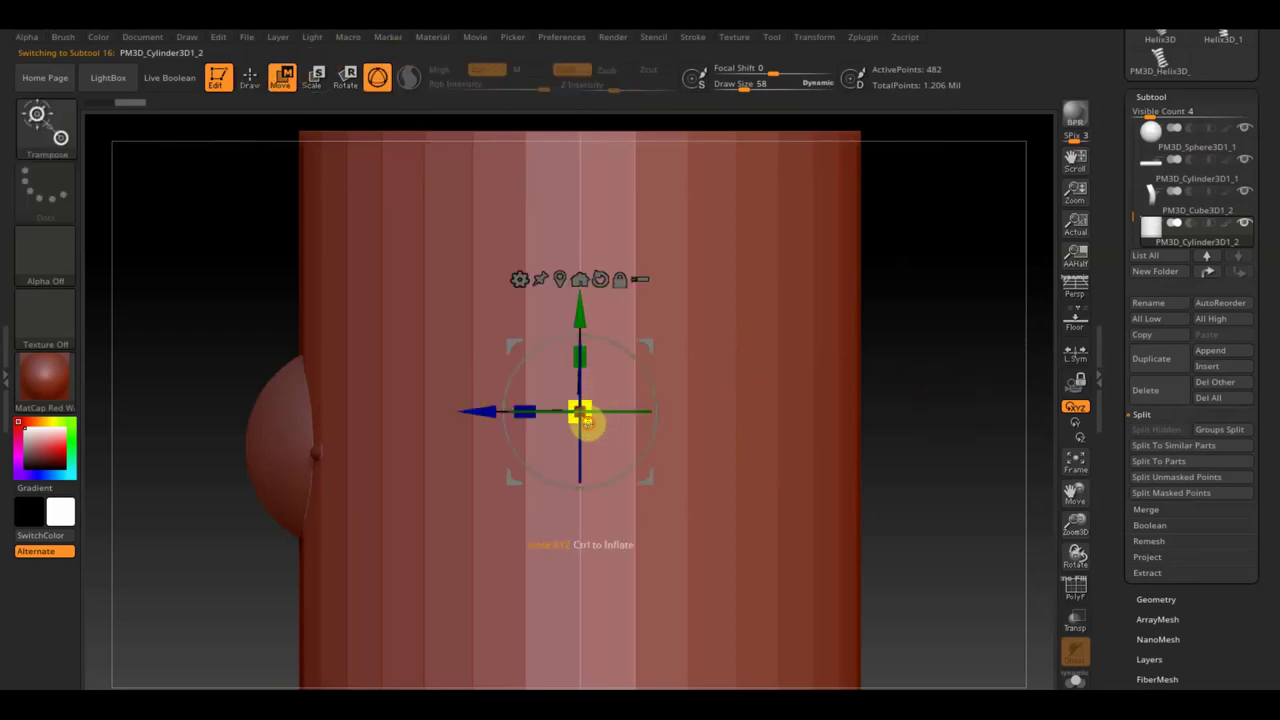
pyautogui.moveTo(586, 420); pyautogui.dragTo(446, 216)
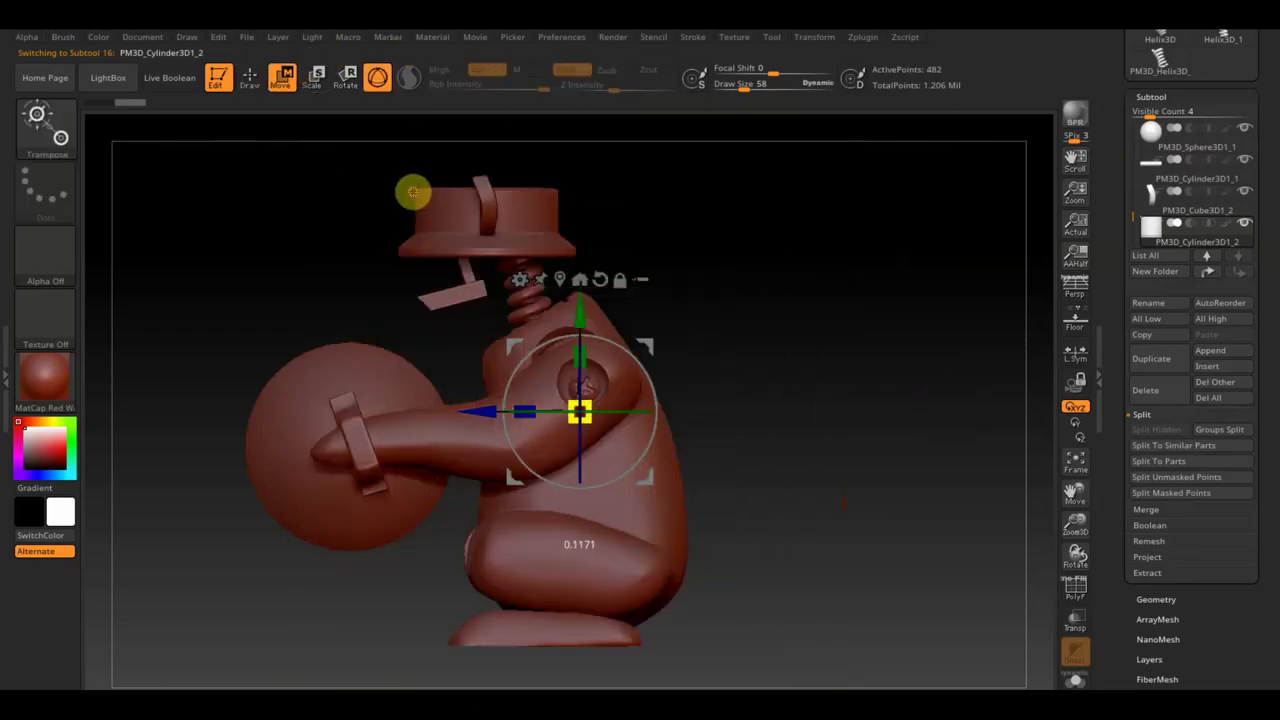
pyautogui.moveTo(612, 342); pyautogui.dragTo(668, 372)
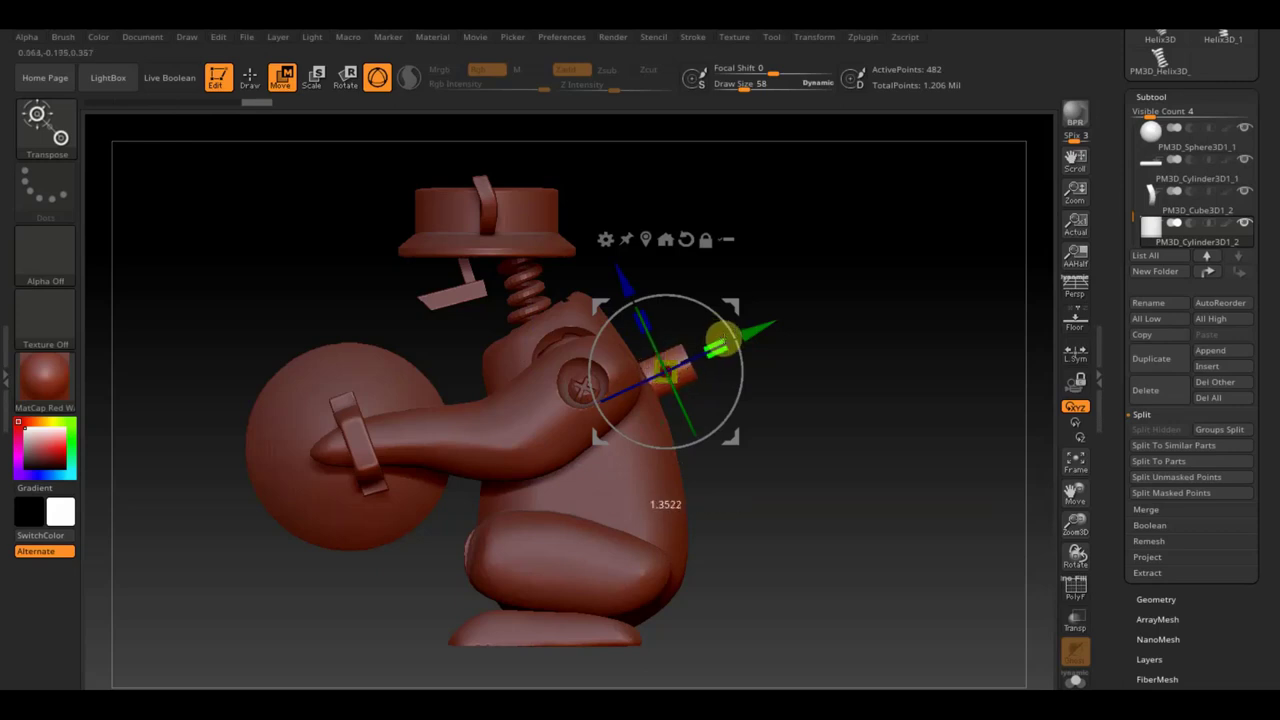
pyautogui.click(249, 77)
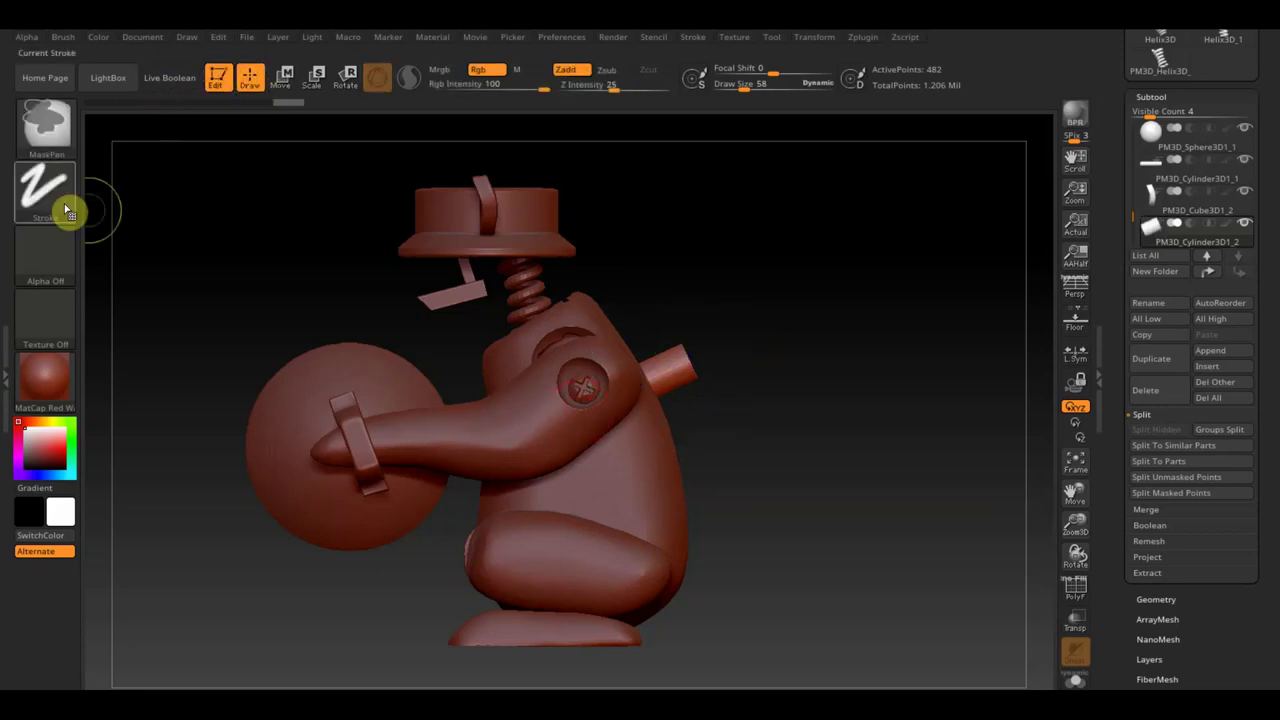
# Mask across the peg using MaskPen with a Curve stroke
pyautogui.click(40, 205)
pyautogui.click(171, 220)
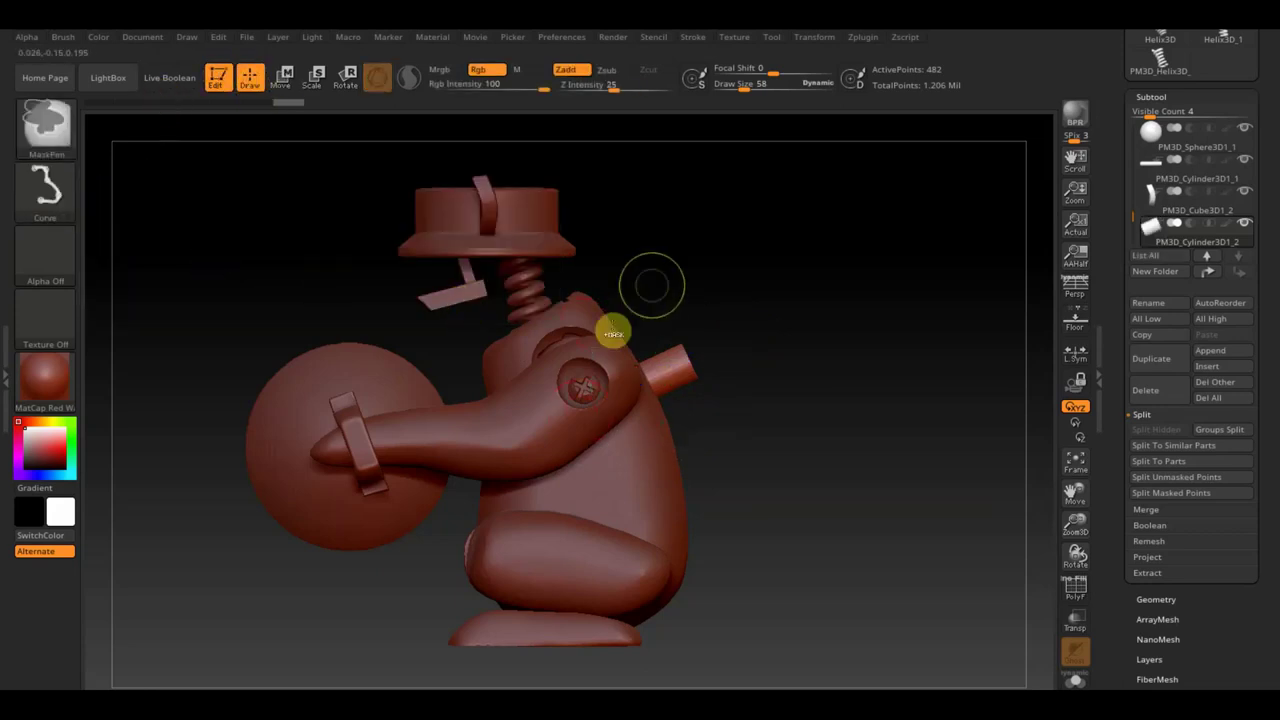
pyautogui.moveTo(622, 267)
pyautogui.mouseDown()
pyautogui.moveTo(691, 418)
pyautogui.moveTo(706, 417)
pyautogui.mouseUp()
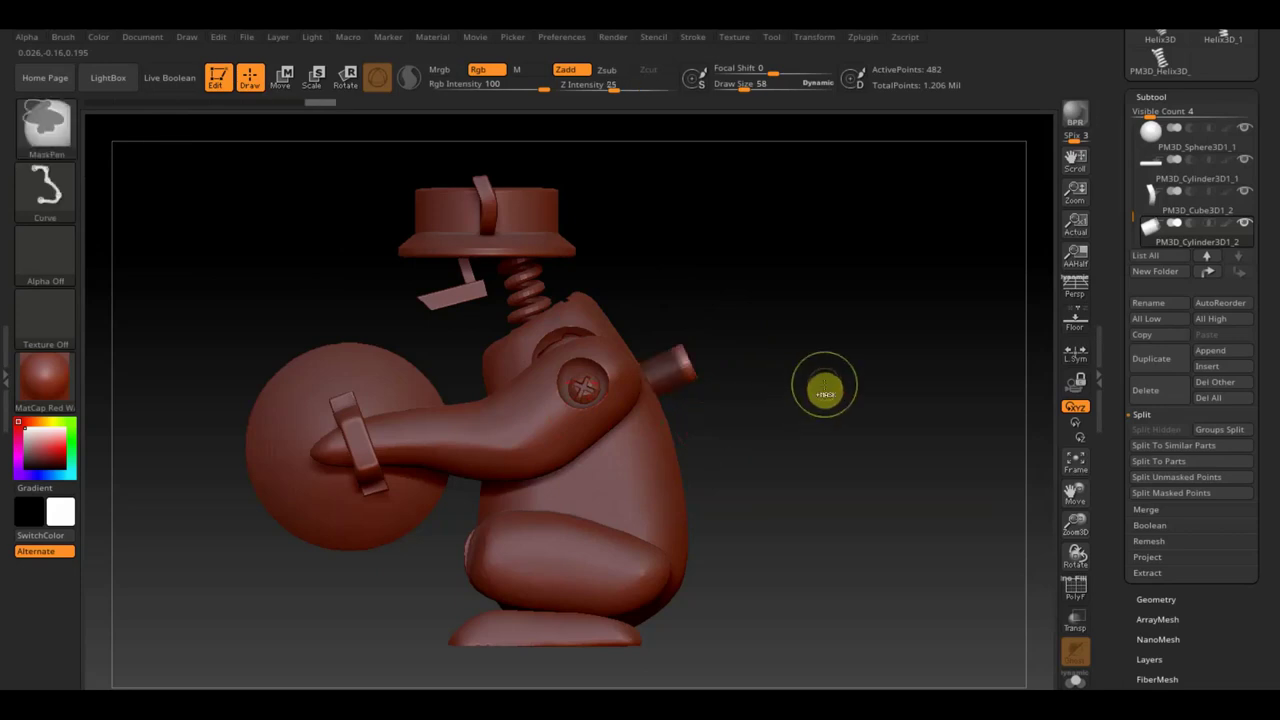
pyautogui.press('ctrl')
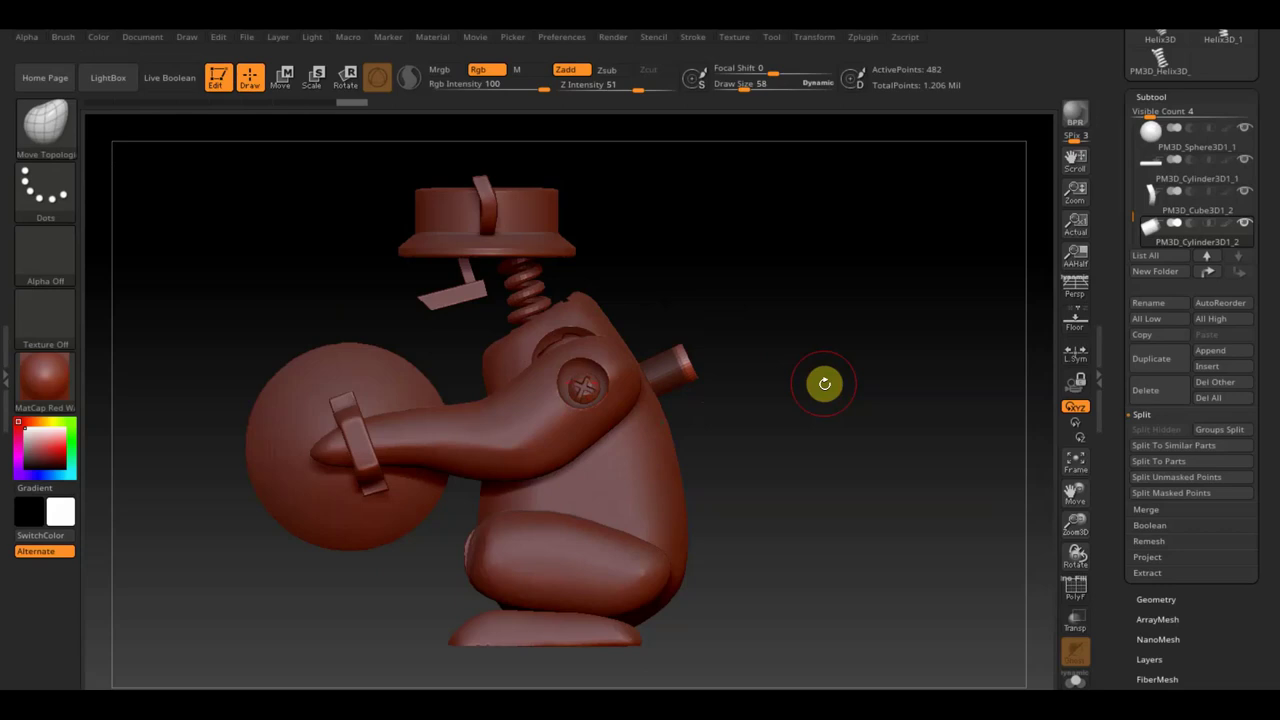
pyautogui.press('ctrl')
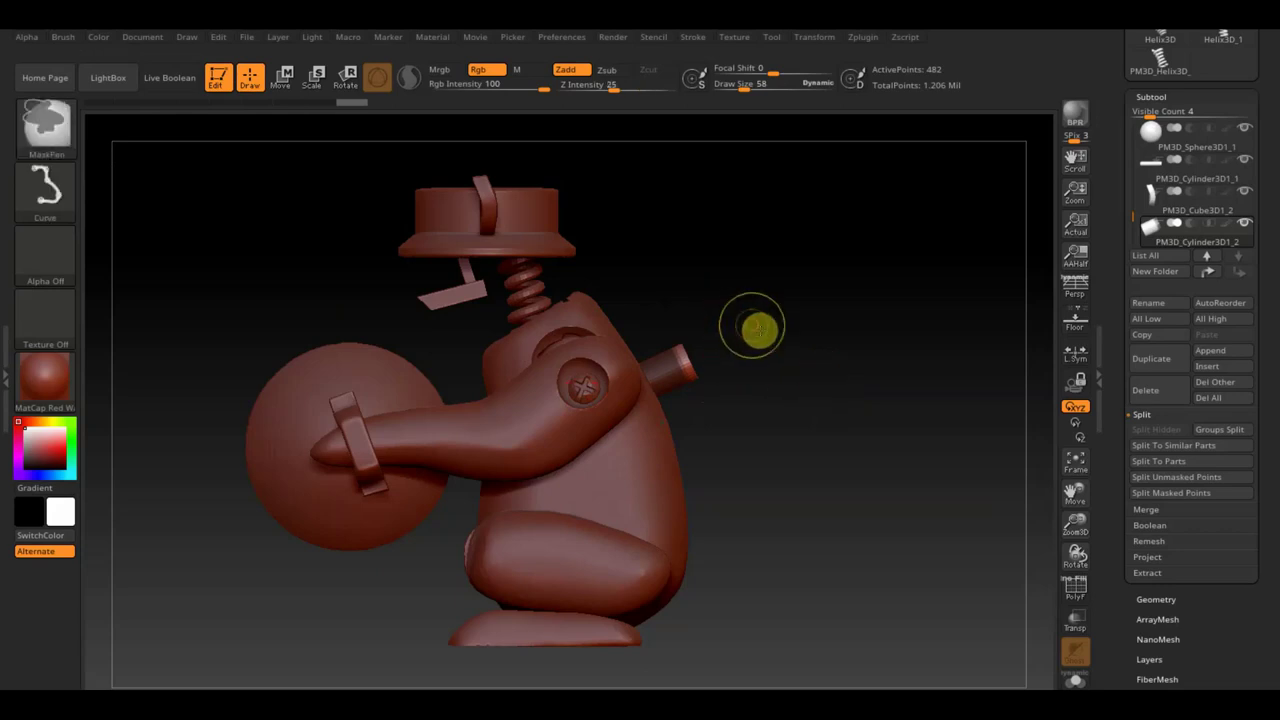
pyautogui.press('ctrl')
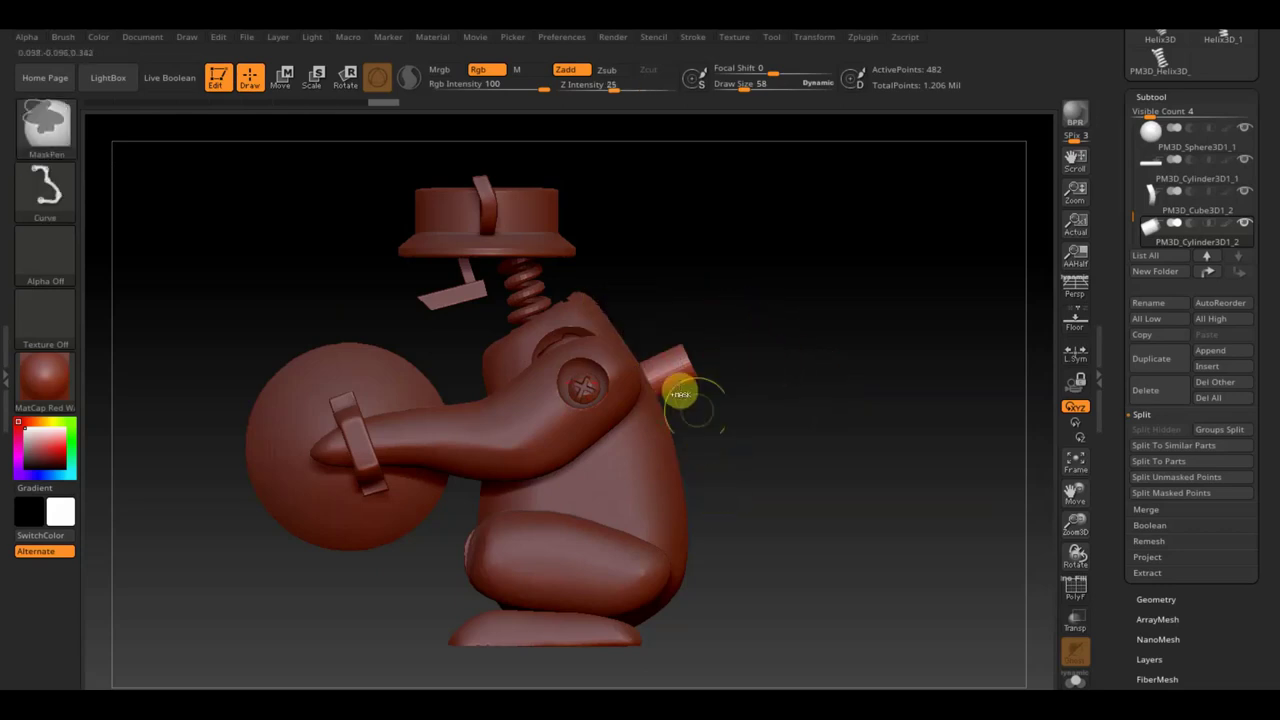
pyautogui.keyDown('ctrl'); pyautogui.moveTo(702, 467); pyautogui.dragTo(623, 302); pyautogui.keyUp('ctrl')
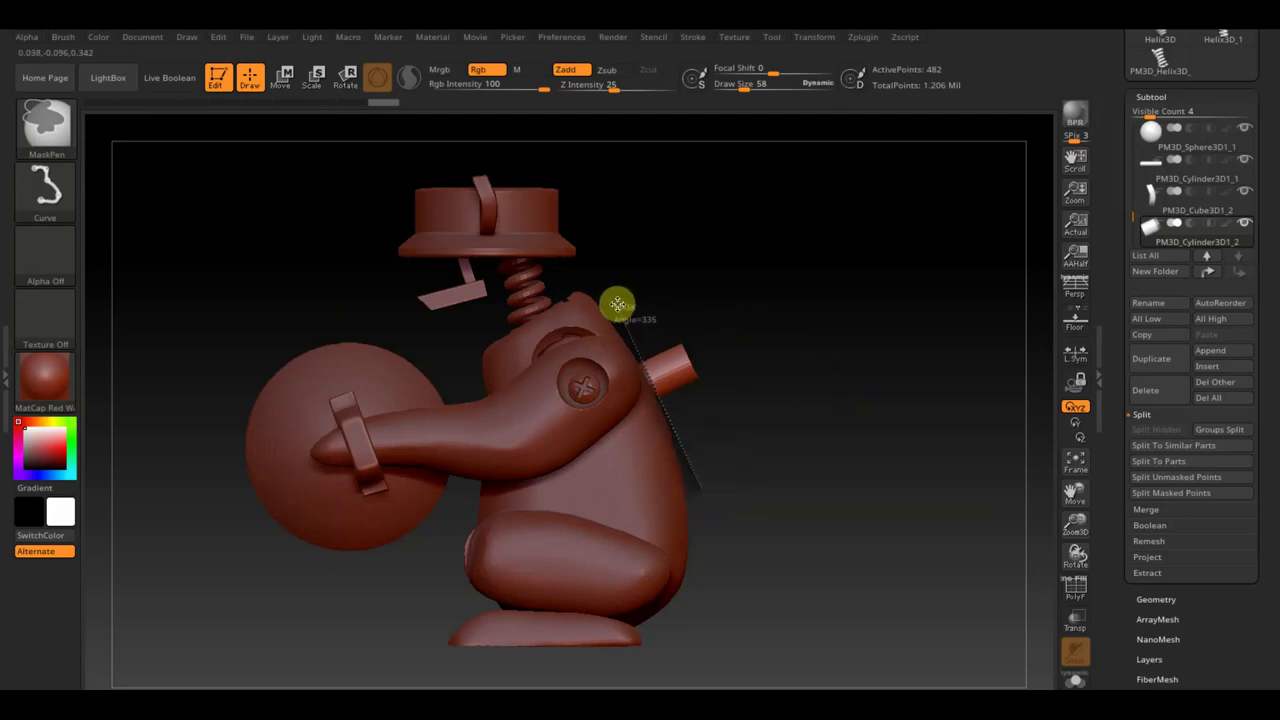
pyautogui.keyDown('ctrl'); pyautogui.moveTo(615, 305); pyautogui.dragTo(614, 301); pyautogui.keyUp('ctrl')
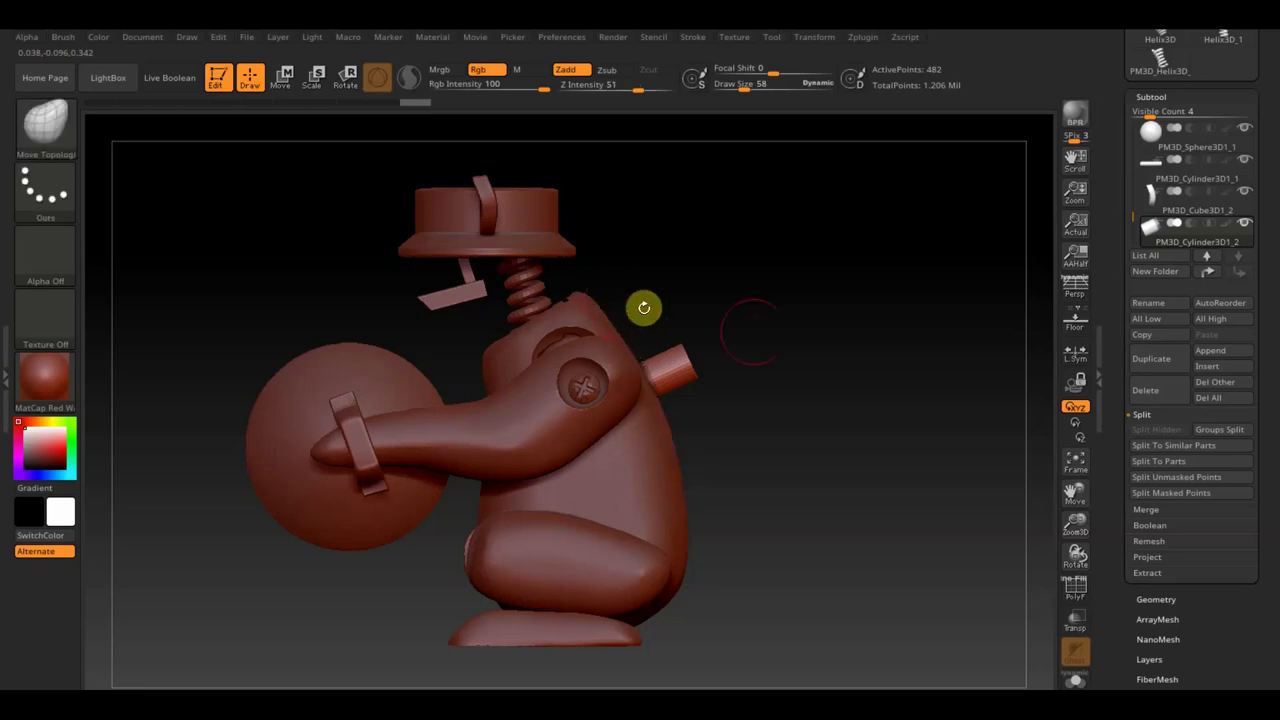
# Drag the peg's end outward with the Move gizmo to lengthen it
pyautogui.click(284, 78)
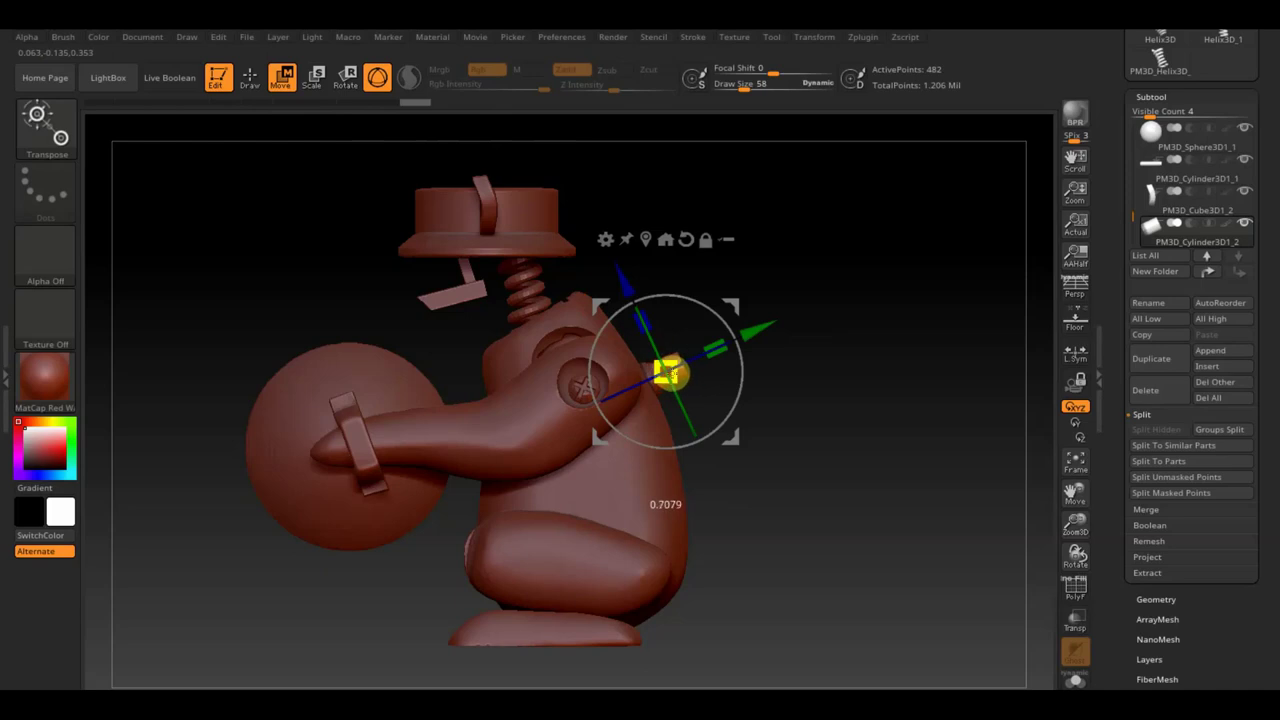
pyautogui.moveTo(752, 334); pyautogui.dragTo(794, 318)
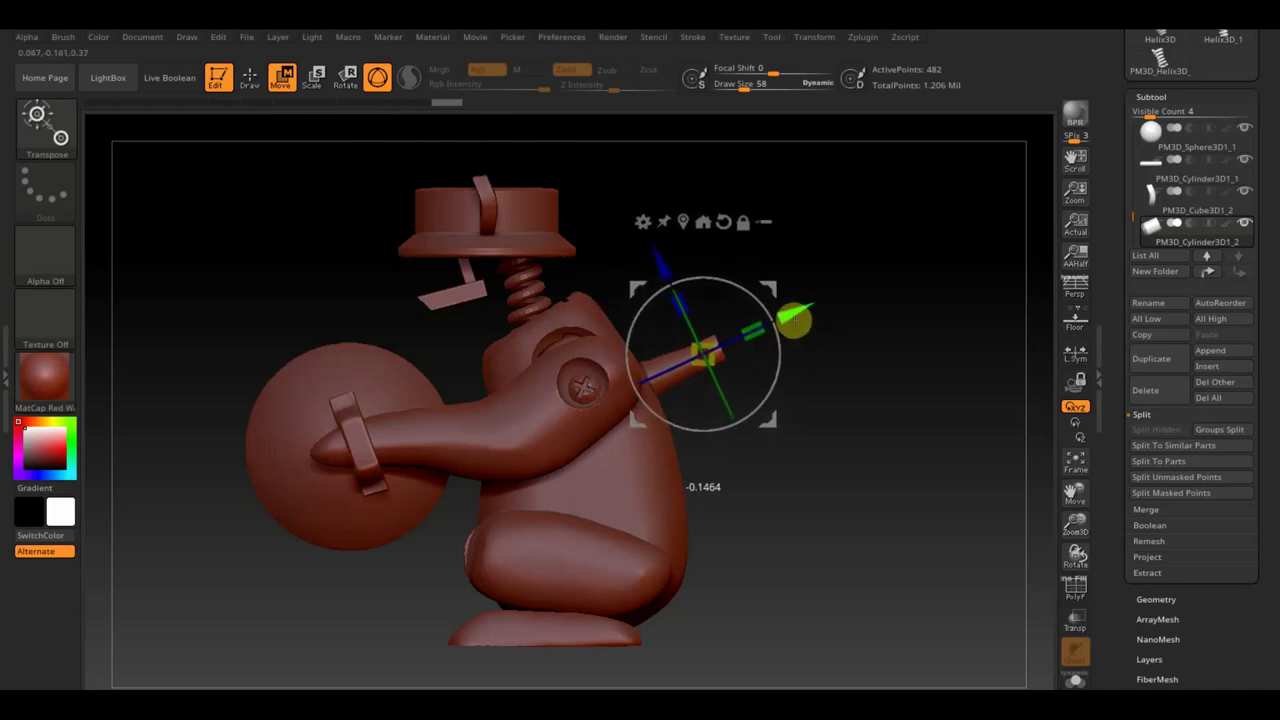
pyautogui.click(250, 80)
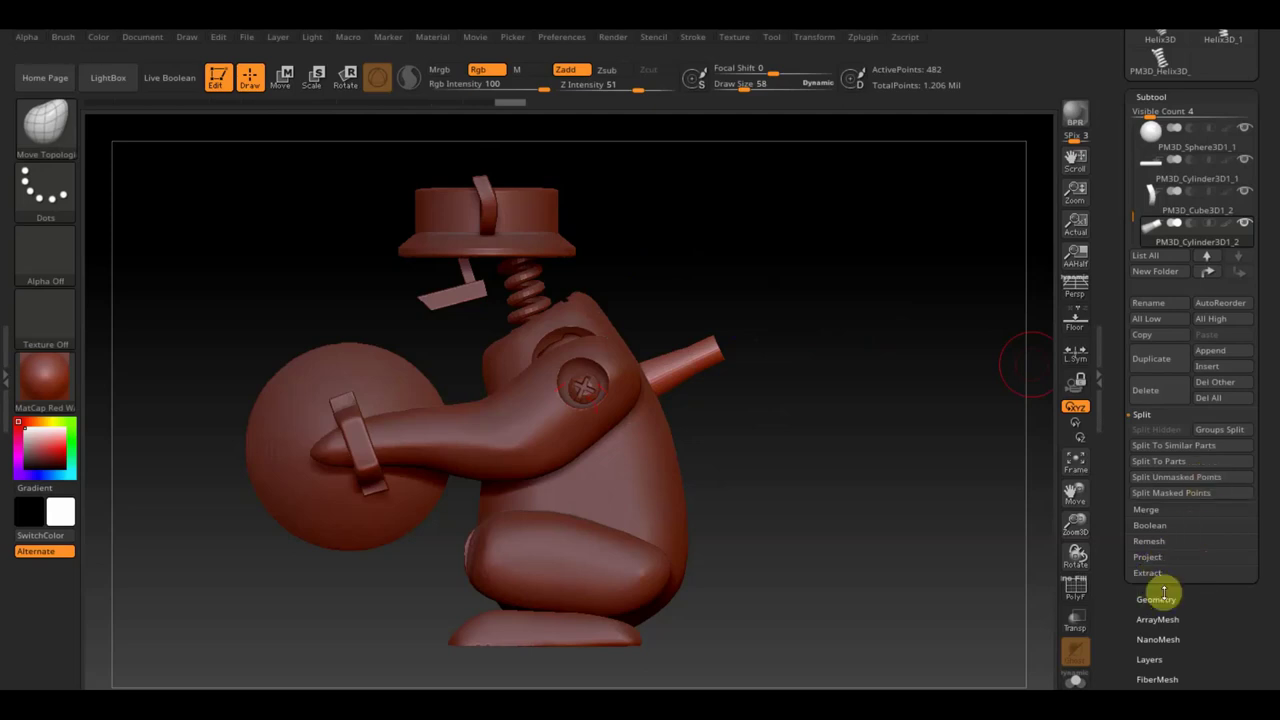
# DynaMesh the peg at resolution 616 and slice its end off at an angle
pyautogui.click(1162, 596)
pyautogui.click(1156, 340)
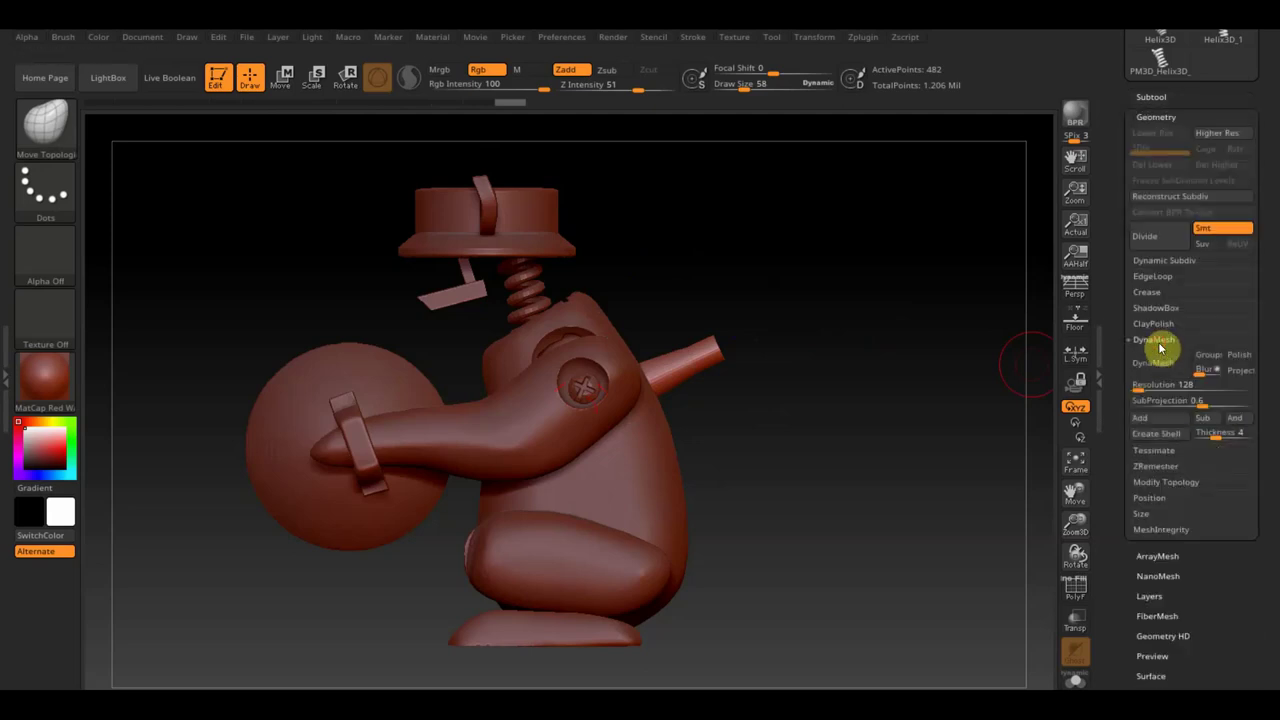
pyautogui.moveTo(1145, 384); pyautogui.dragTo(1155, 384)
pyautogui.click(1158, 368)
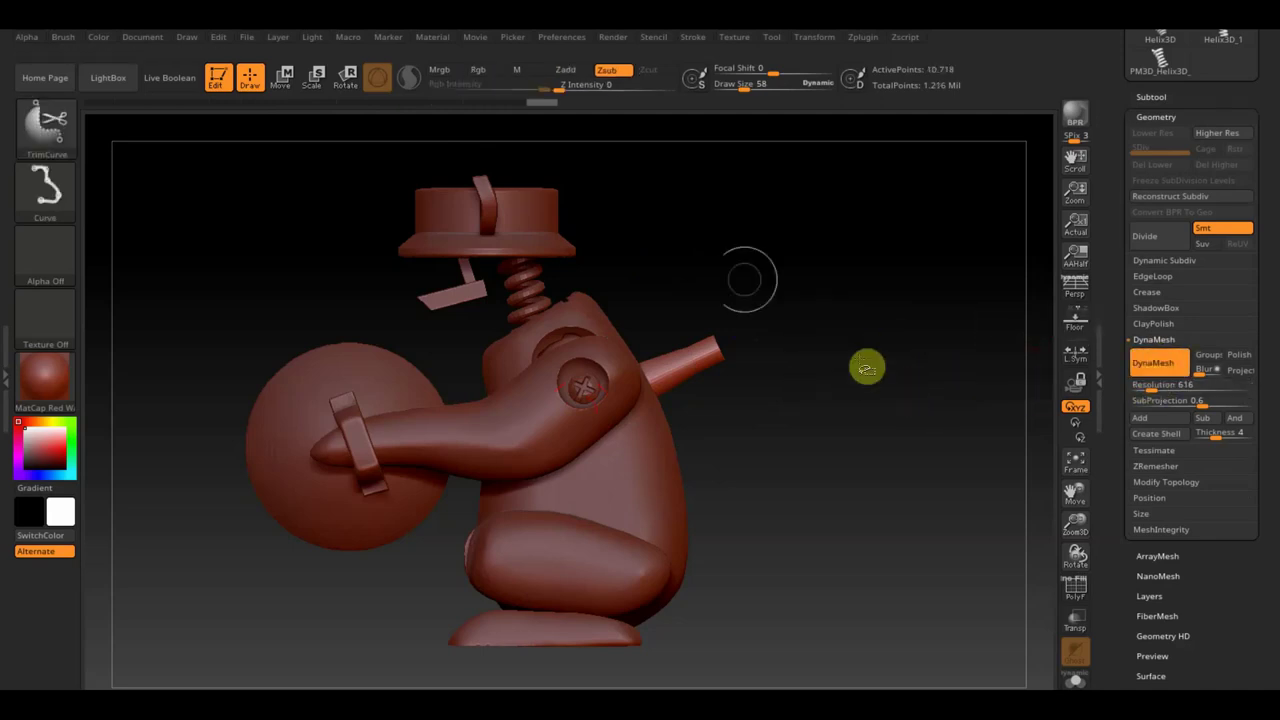
pyautogui.keyDown('ctrl'); pyautogui.keyDown('shift'); pyautogui.moveTo(640, 245); pyautogui.dragTo(729, 458); pyautogui.keyUp('shift'); pyautogui.keyUp('ctrl')
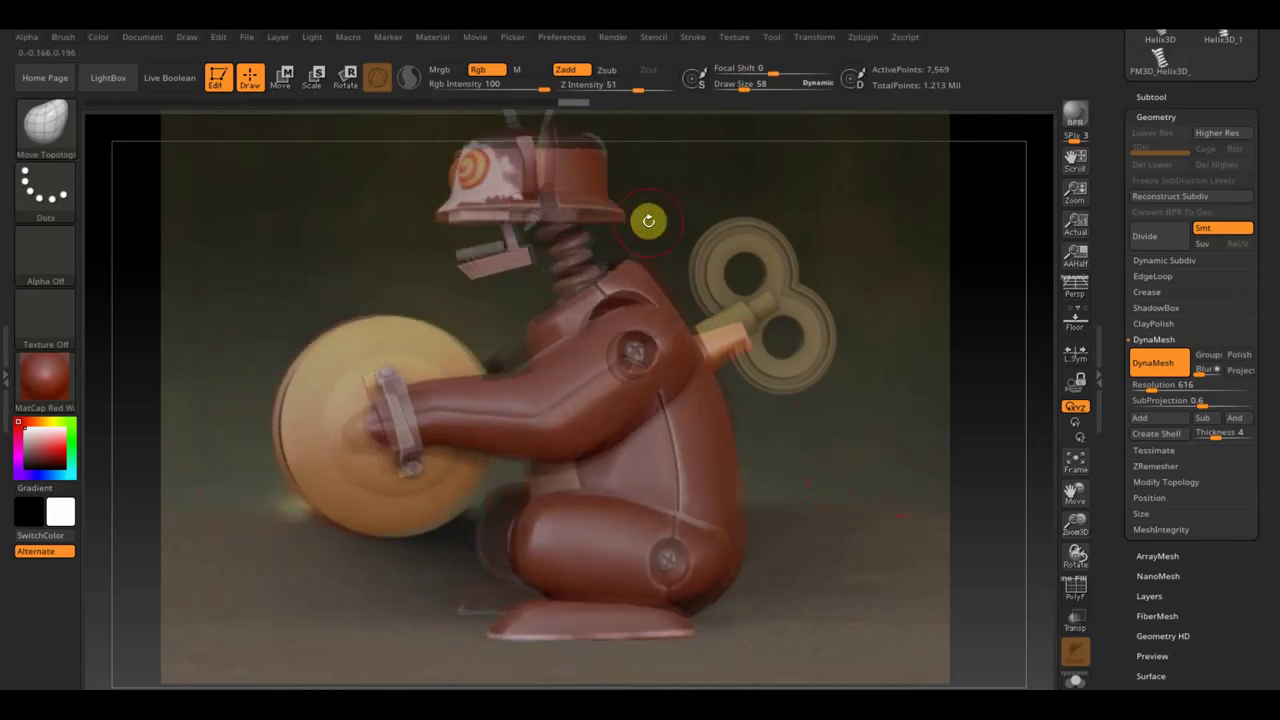
# Rotate the wind-up key and move it up and right to match the reference photo
pyautogui.click(284, 77)
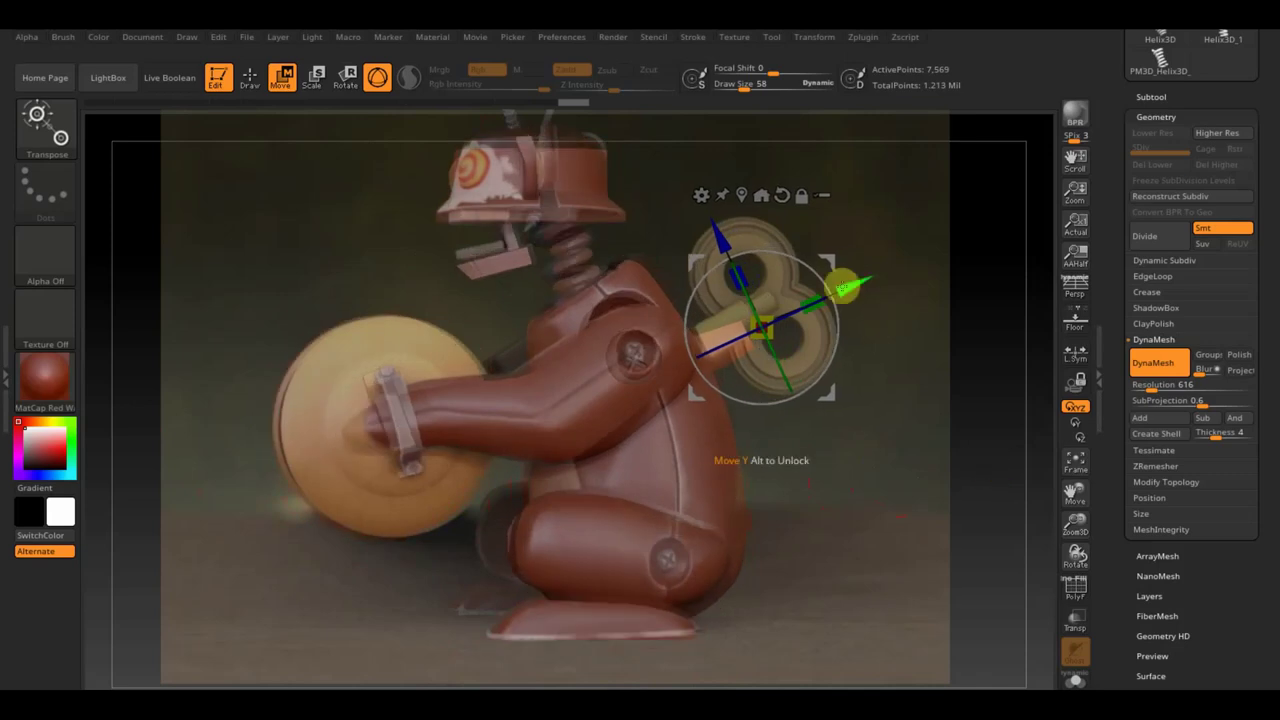
pyautogui.moveTo(828, 277); pyautogui.dragTo(760, 247)
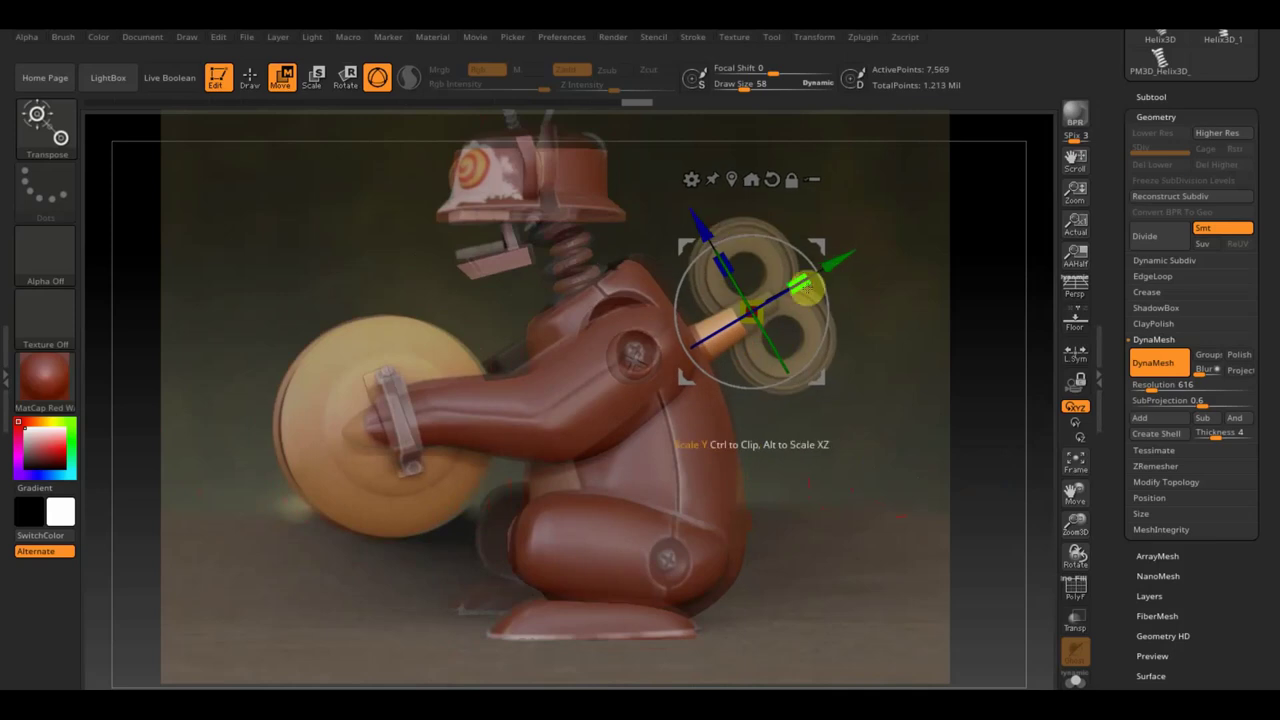
pyautogui.moveTo(806, 268); pyautogui.dragTo(835, 240)
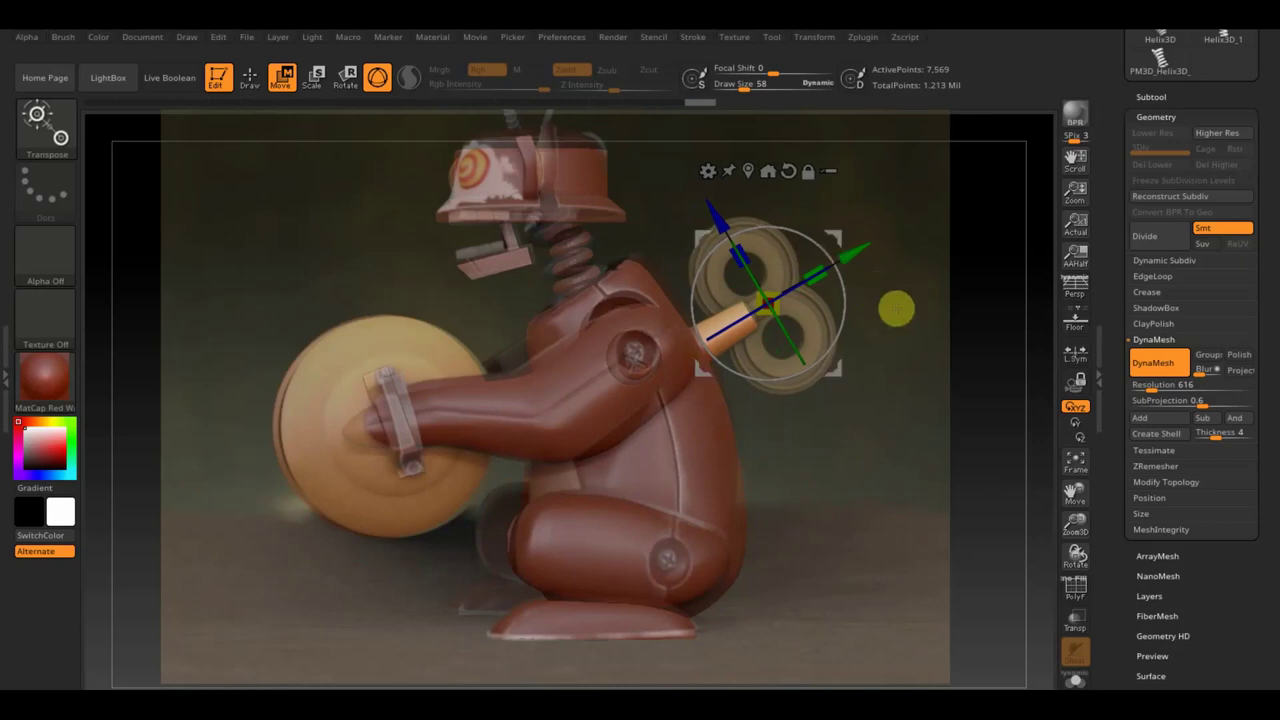
pyautogui.hotkey('shift', 'z')
pyautogui.hotkey('shift', 'z')
pyautogui.press('z')
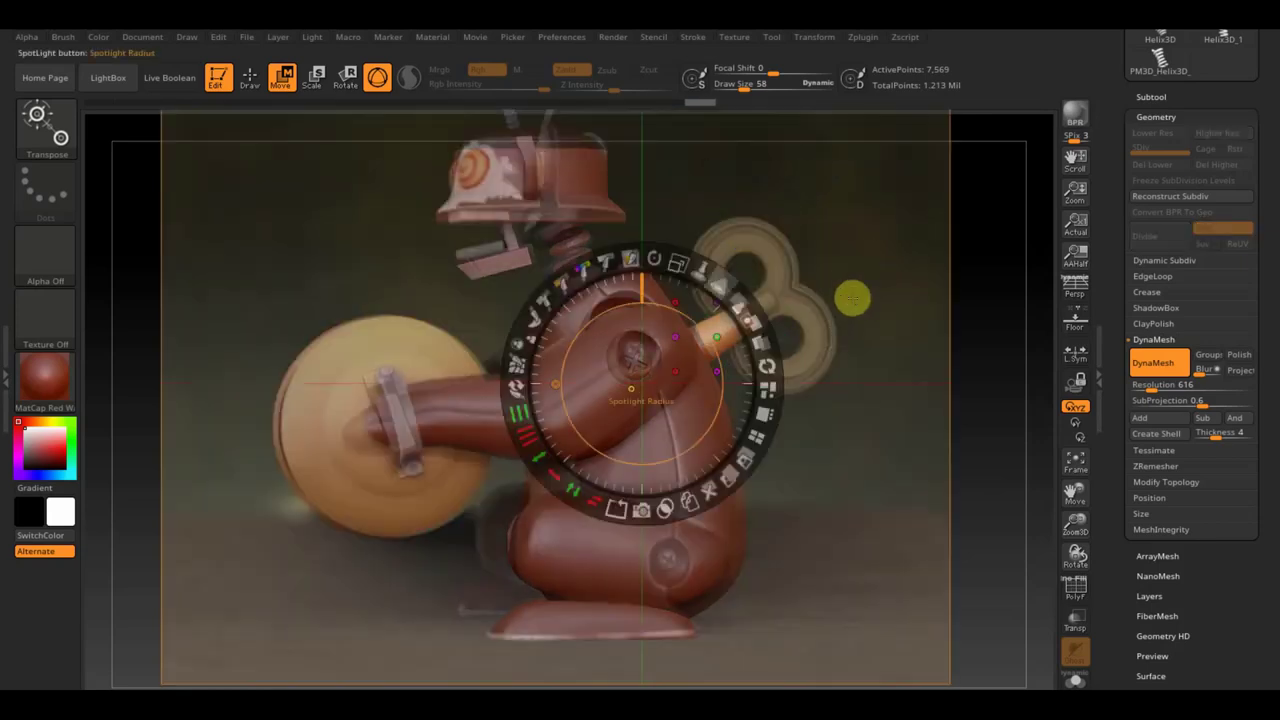
pyautogui.click(250, 78)
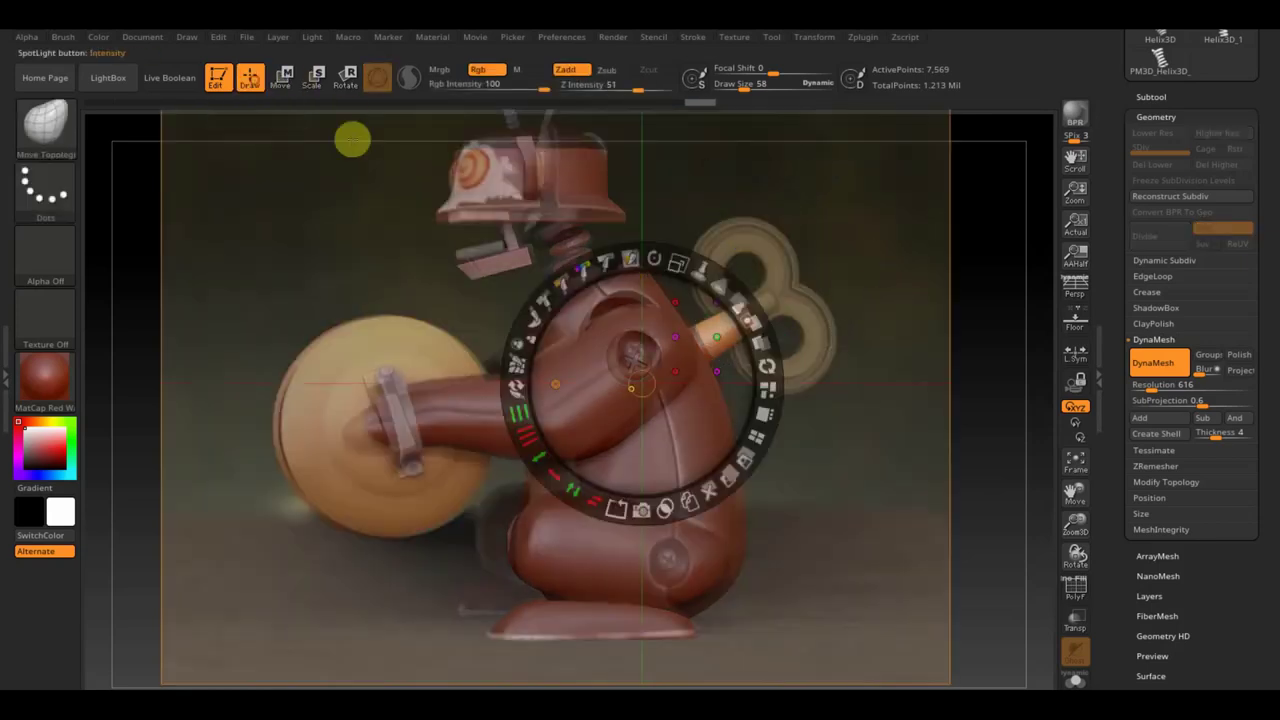
pyautogui.press('z')
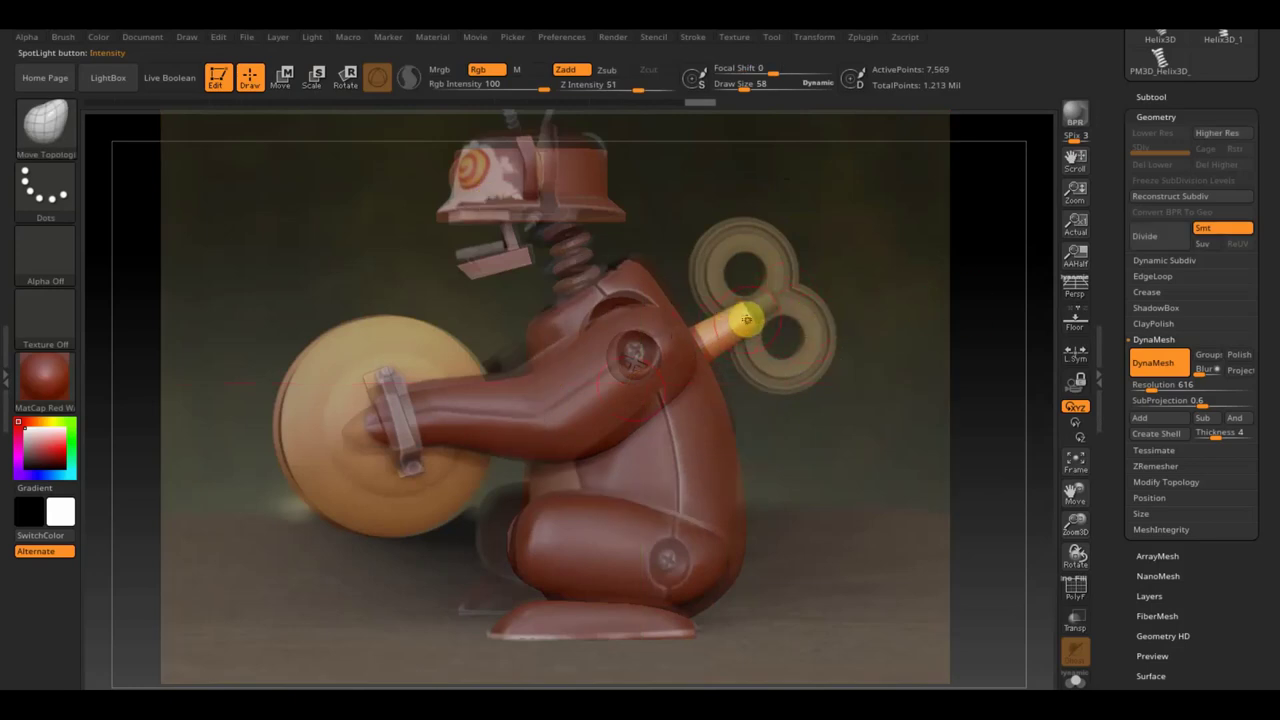
pyautogui.click(1149, 97)
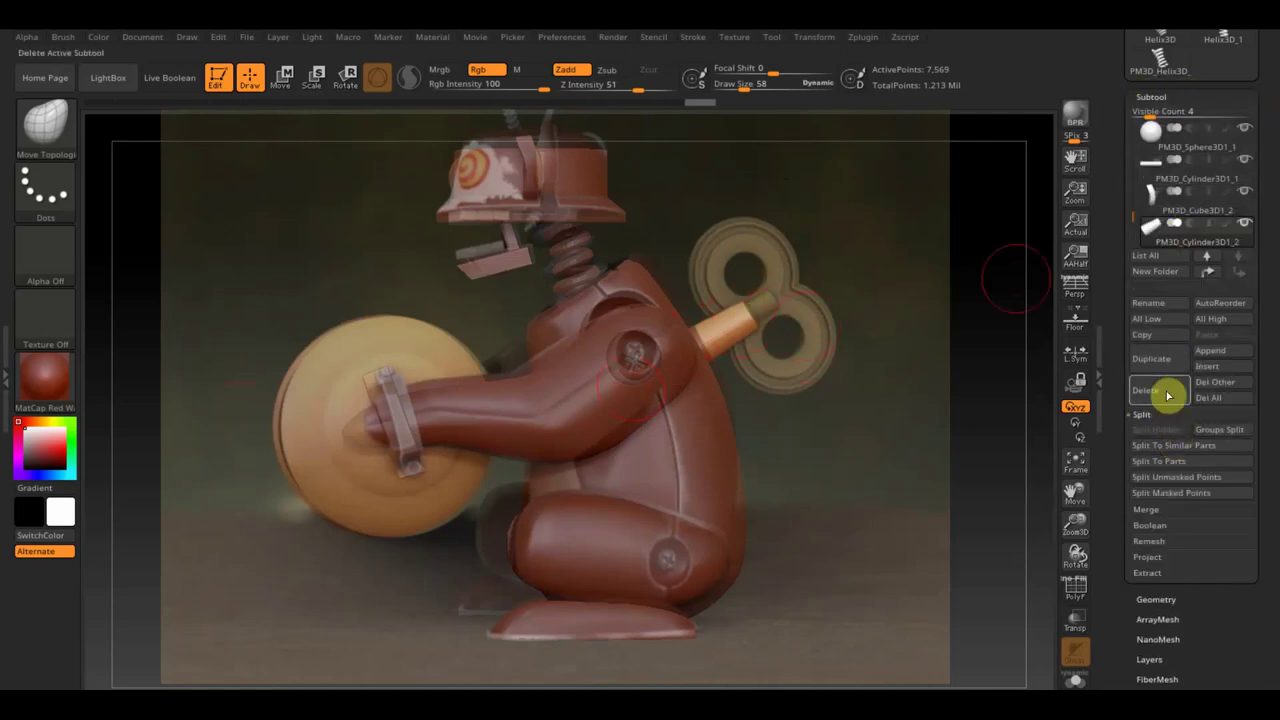
# Duplicate the wind-up key part and move the copy up and right into place
pyautogui.click(1156, 362)
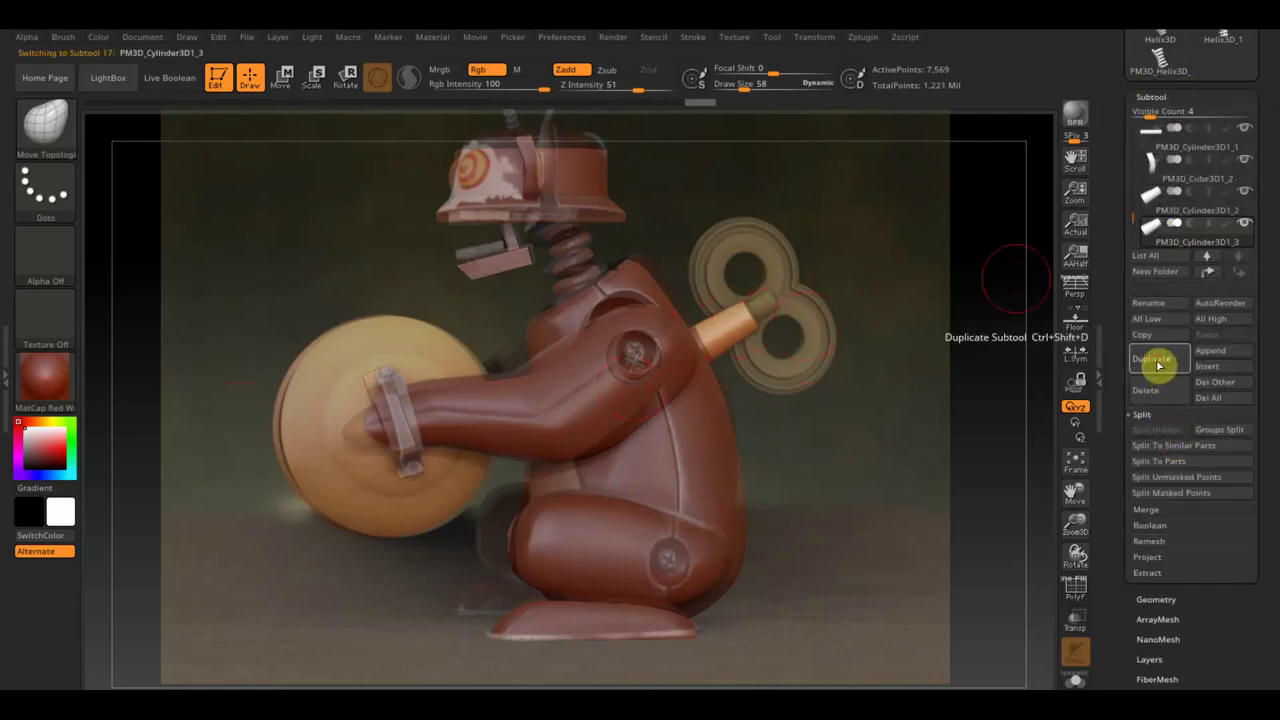
pyautogui.click(285, 80)
pyautogui.moveTo(849, 257); pyautogui.dragTo(882, 243)
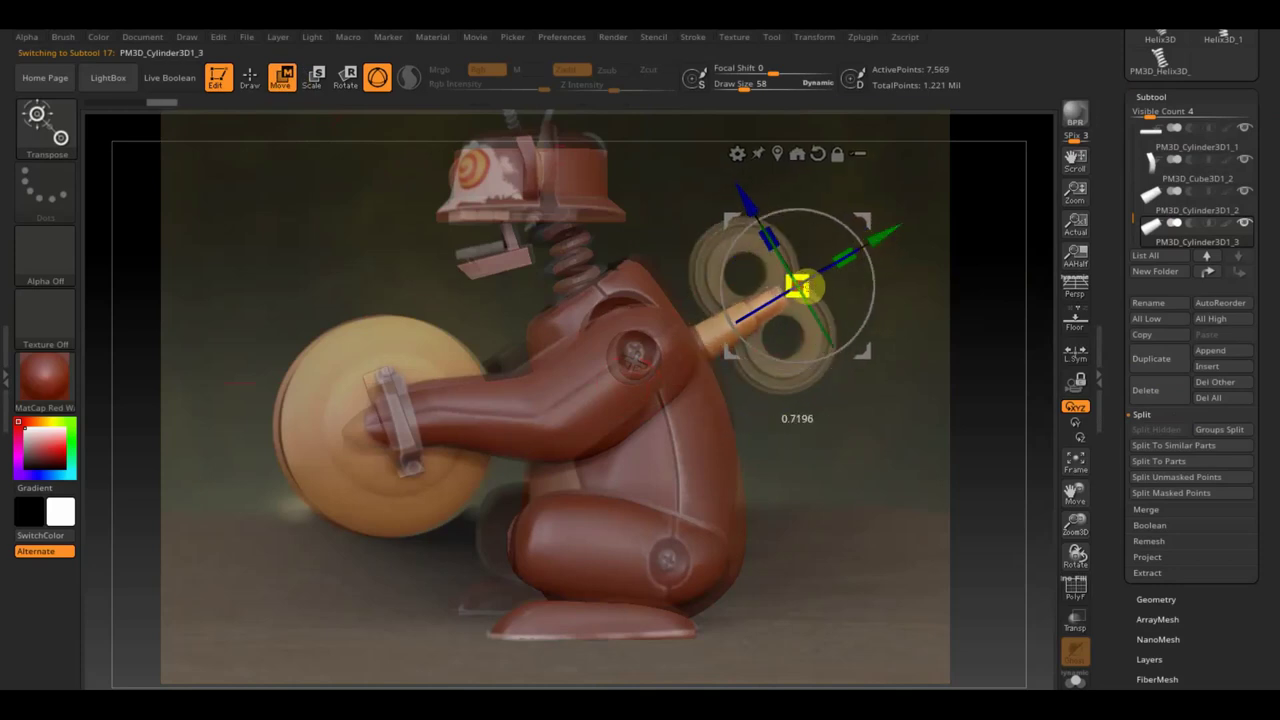
pyautogui.moveTo(871, 240); pyautogui.dragTo(870, 245)
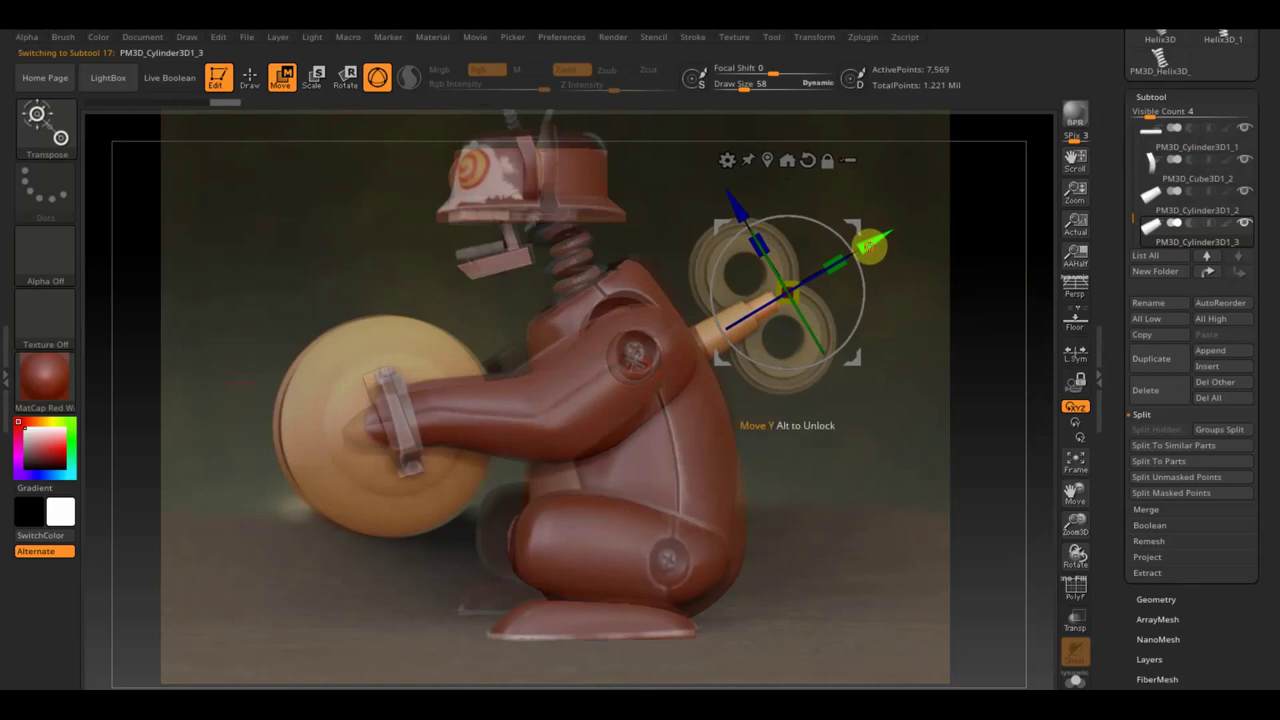
# Hide and re-show the reference photo to check the peg against the key's hub
pyautogui.hotkey('shift', 'z')
pyautogui.moveTo(935, 371)
pyautogui.mouseDown()
pyautogui.moveTo(877, 397)
pyautogui.moveTo(929, 383)
pyautogui.moveTo(939, 394)
pyautogui.mouseUp()
pyautogui.hotkey('shift', 'z')
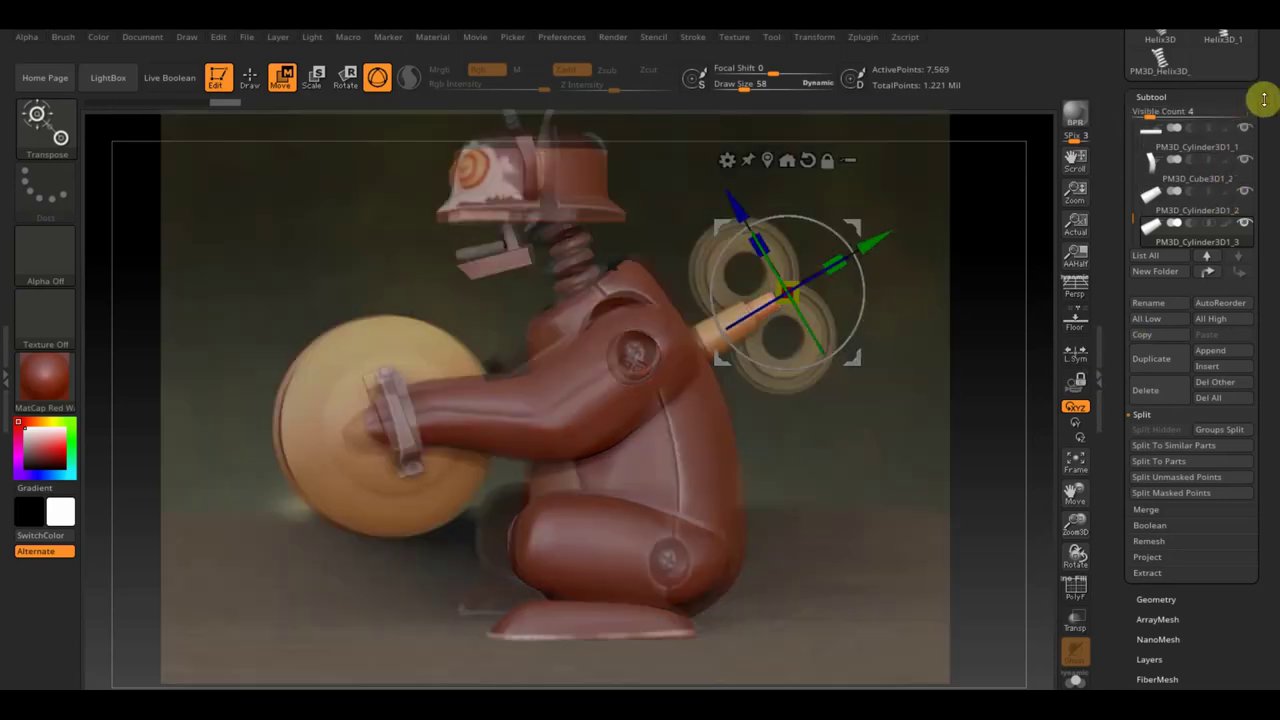
pyautogui.moveTo(1272, 110); pyautogui.dragTo(1275, 175)
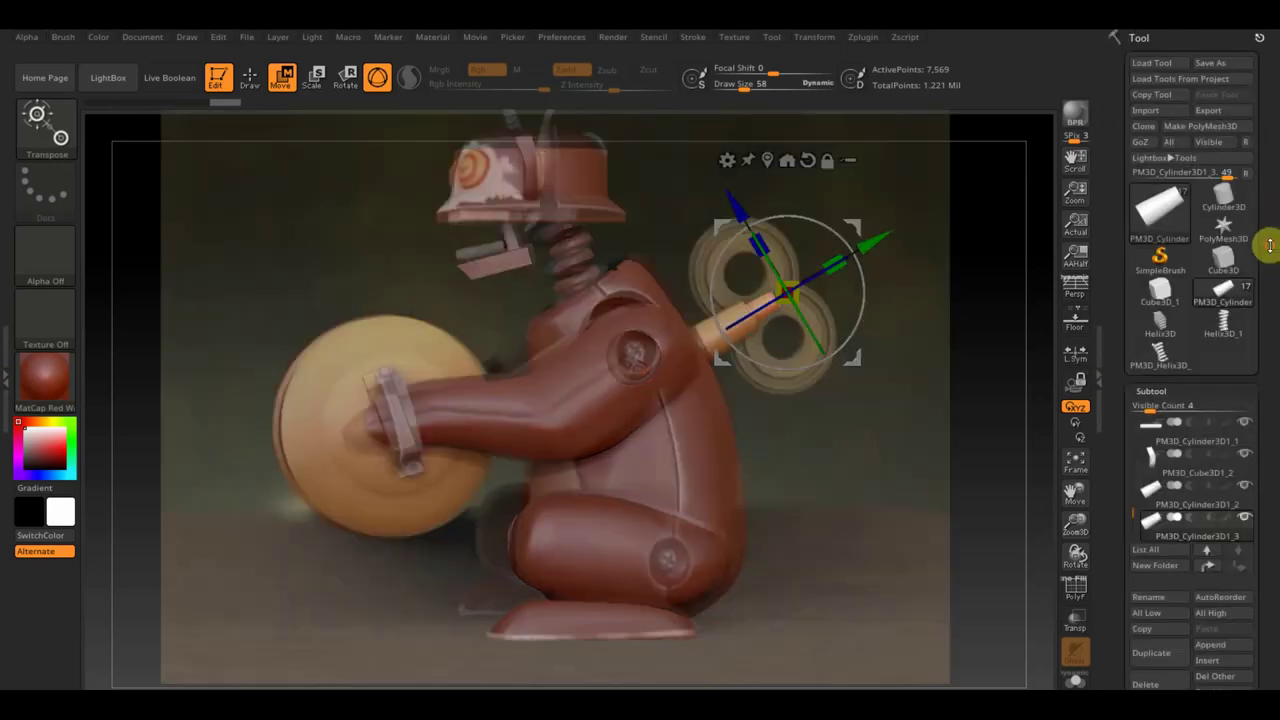
# Load a fresh Cylinder3D primitive and orbit to see its top face
pyautogui.click(1160, 208)
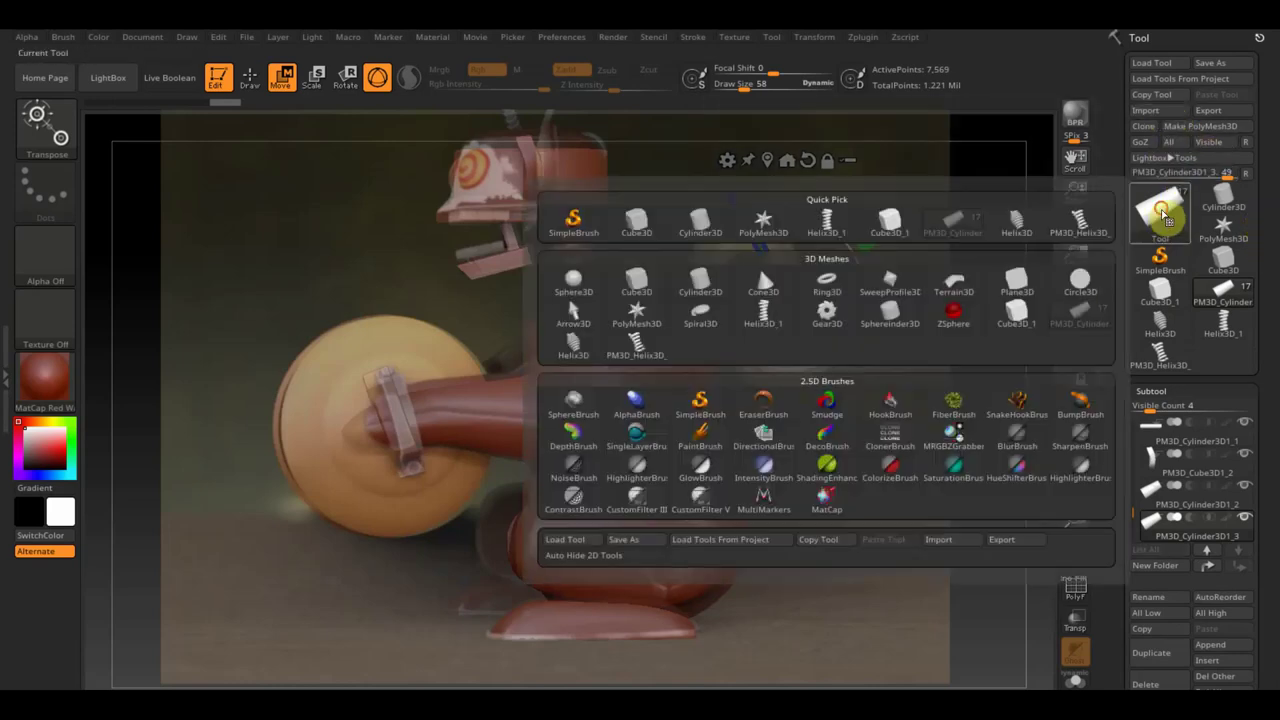
pyautogui.click(705, 226)
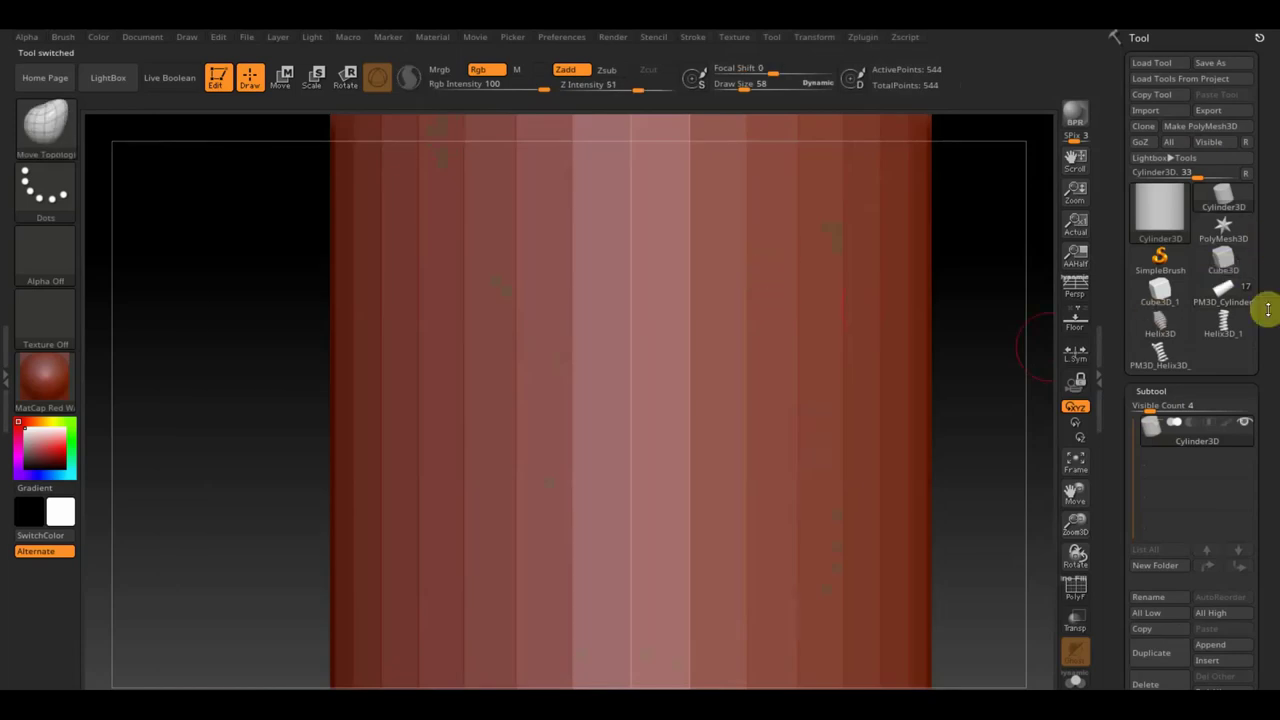
pyautogui.scroll(-8, 1265, 300)
pyautogui.moveTo(991, 442)
pyautogui.mouseDown()
pyautogui.moveTo(943, 343)
pyautogui.moveTo(937, 437)
pyautogui.moveTo(950, 490)
pyautogui.mouseUp()
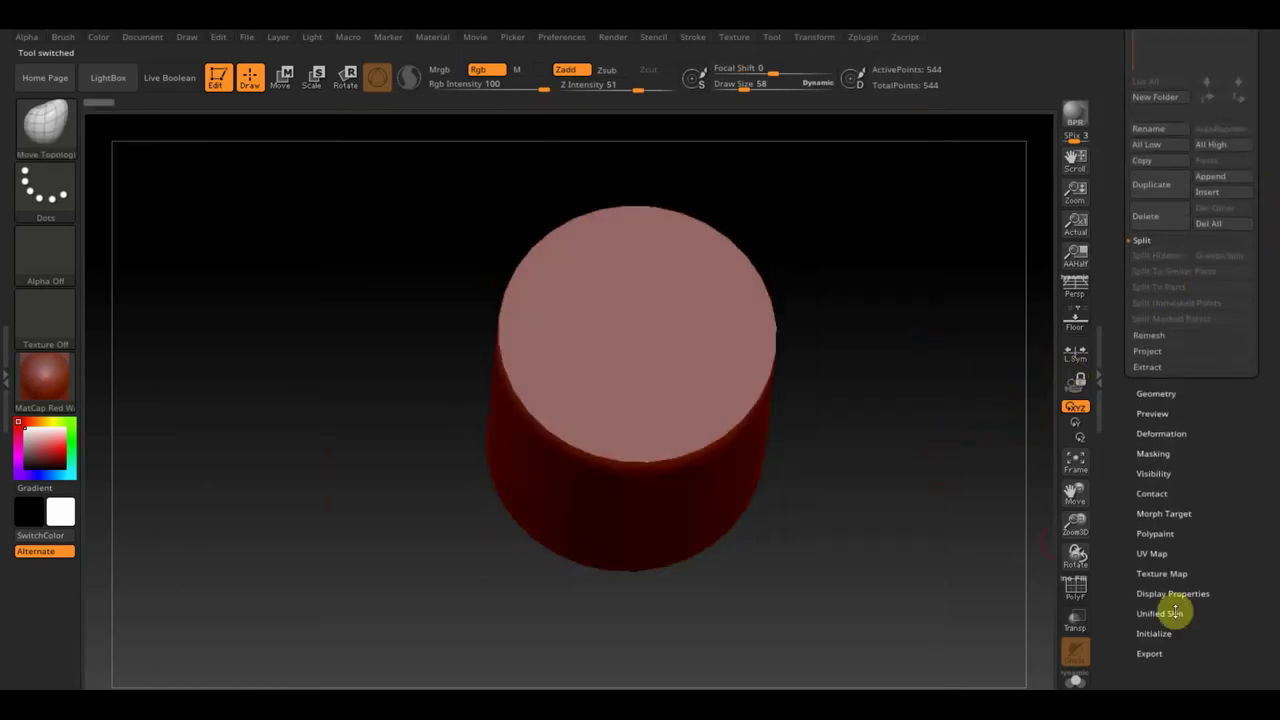
# In Tool > Initialize, raise Inner Radius from 0 to 52 to hollow the cylinder
pyautogui.click(1155, 633)
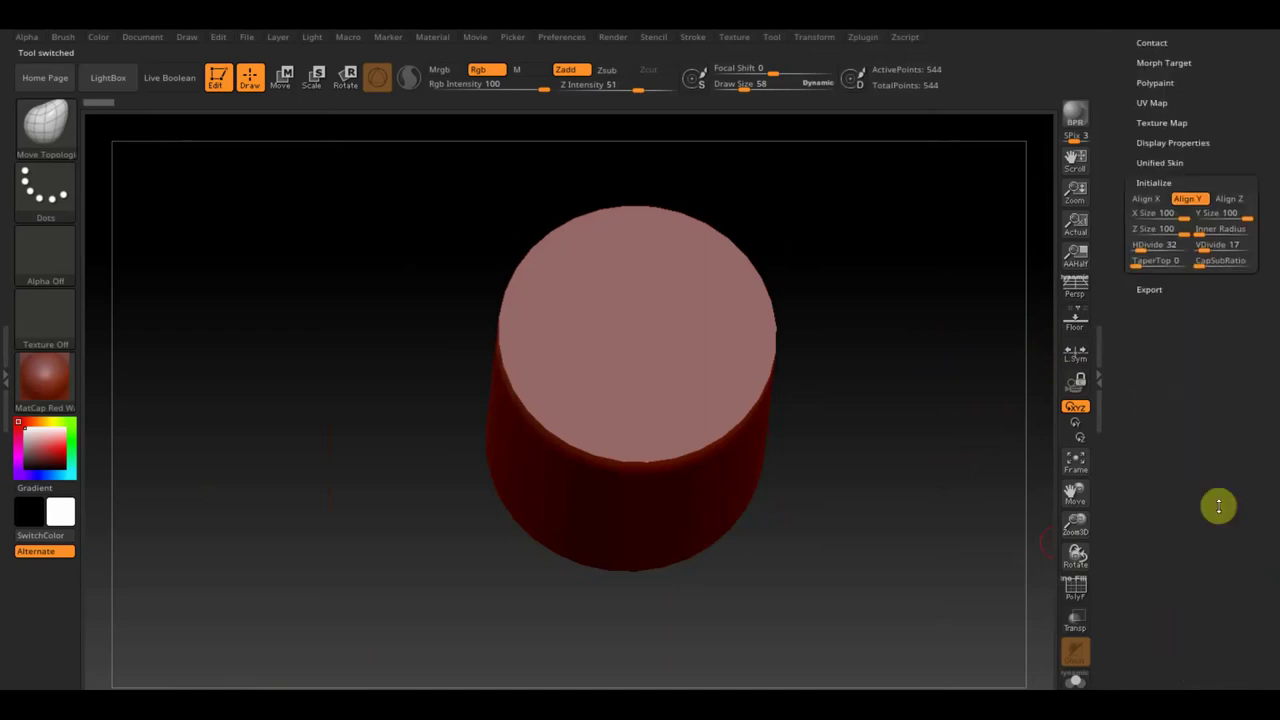
pyautogui.click(1155, 228)
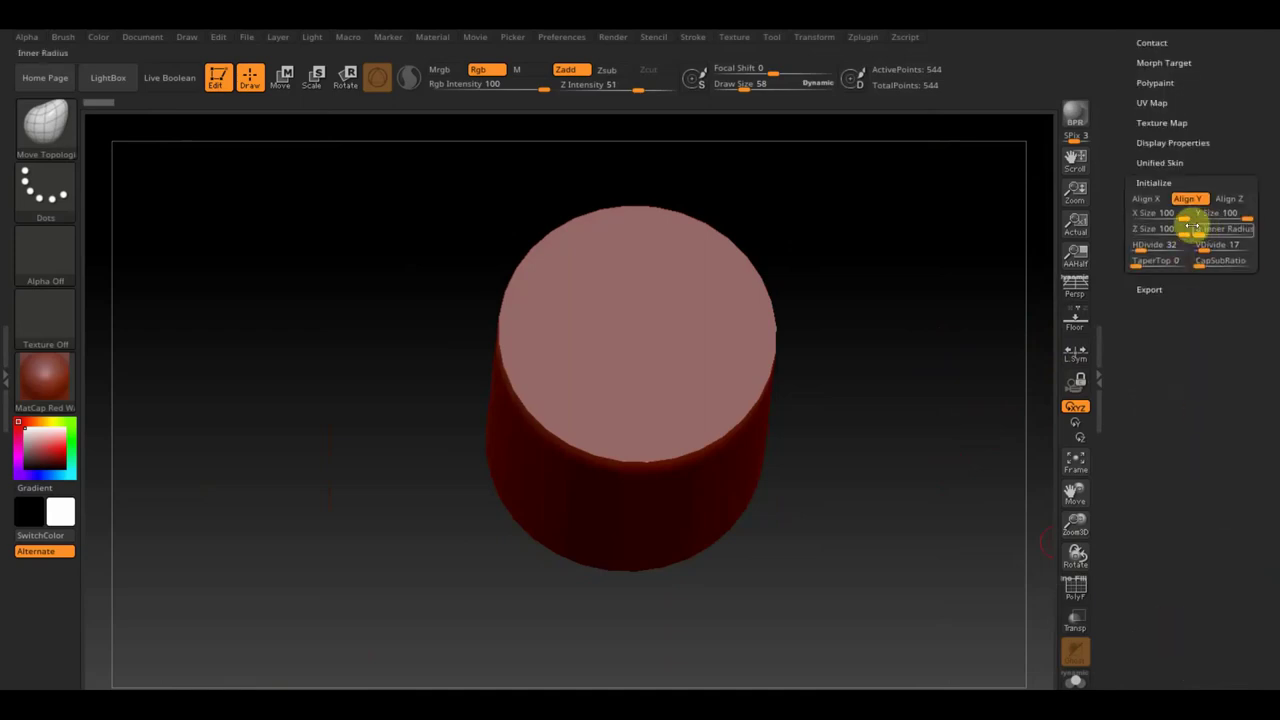
pyautogui.moveTo(1203, 231); pyautogui.dragTo(1224, 234)
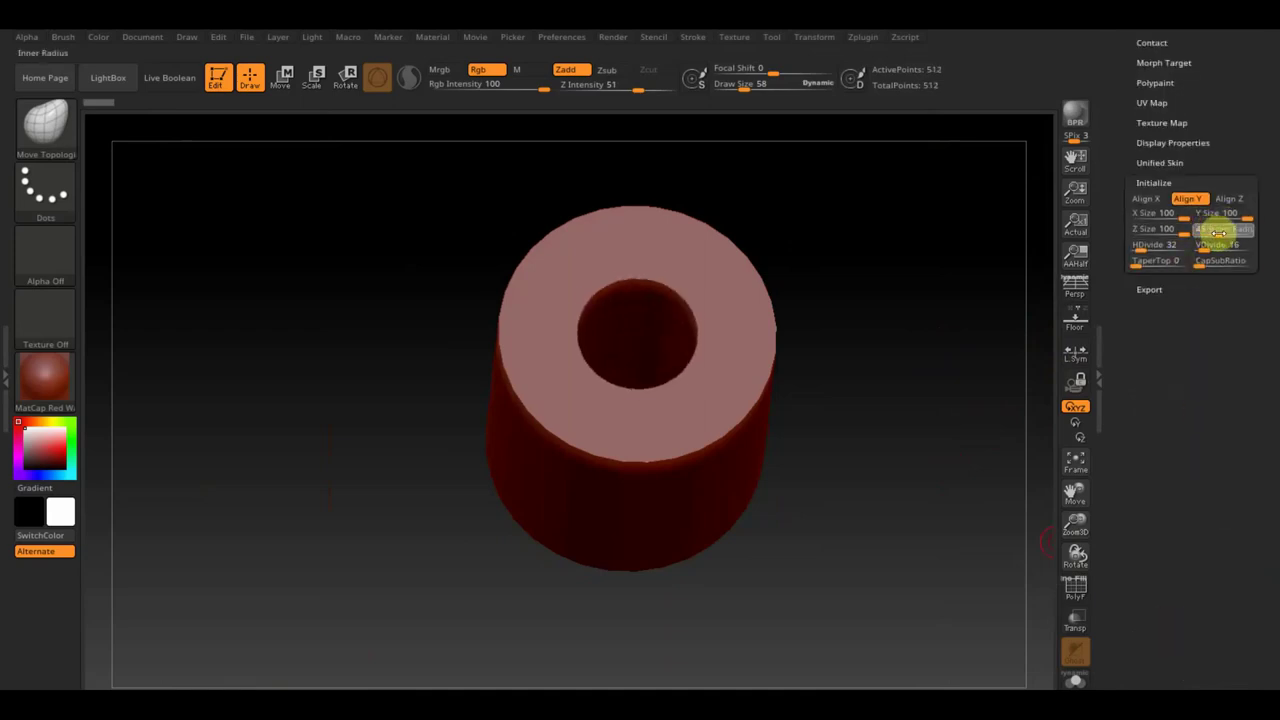
pyautogui.moveTo(1224, 234); pyautogui.dragTo(1228, 235)
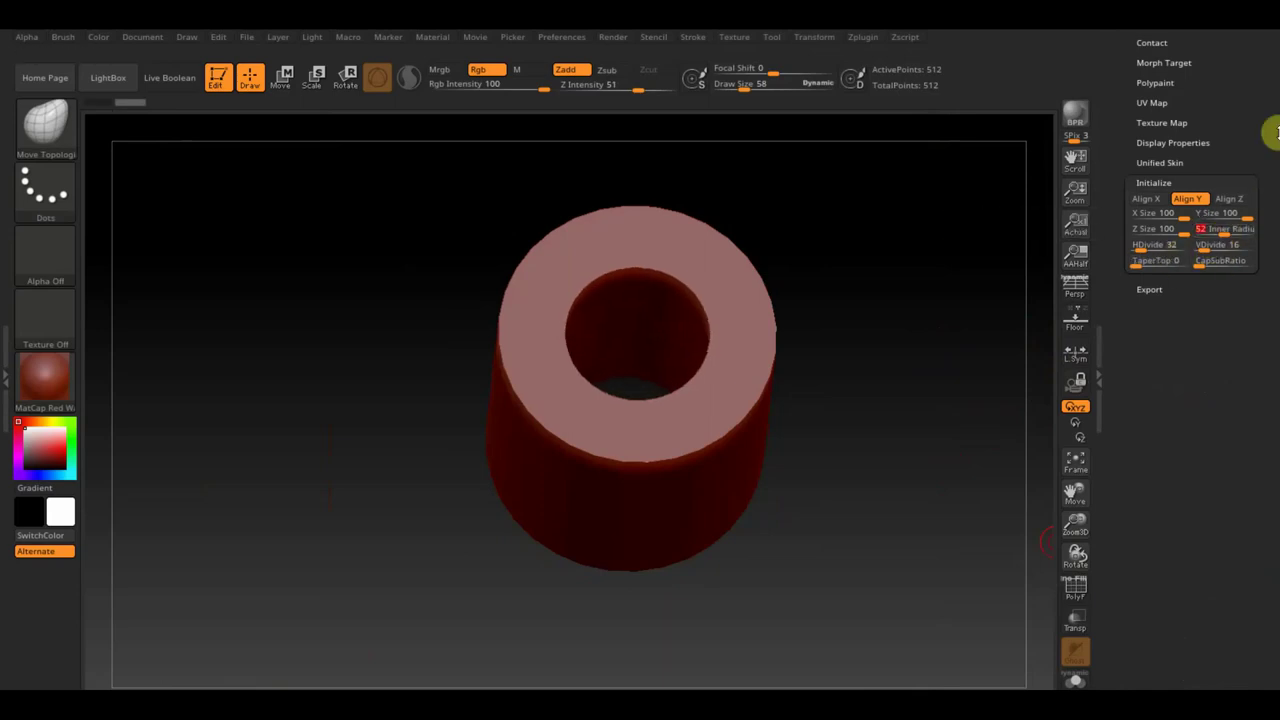
pyautogui.scroll(3, 1249, 157)
pyautogui.scroll(3, 1249, 234)
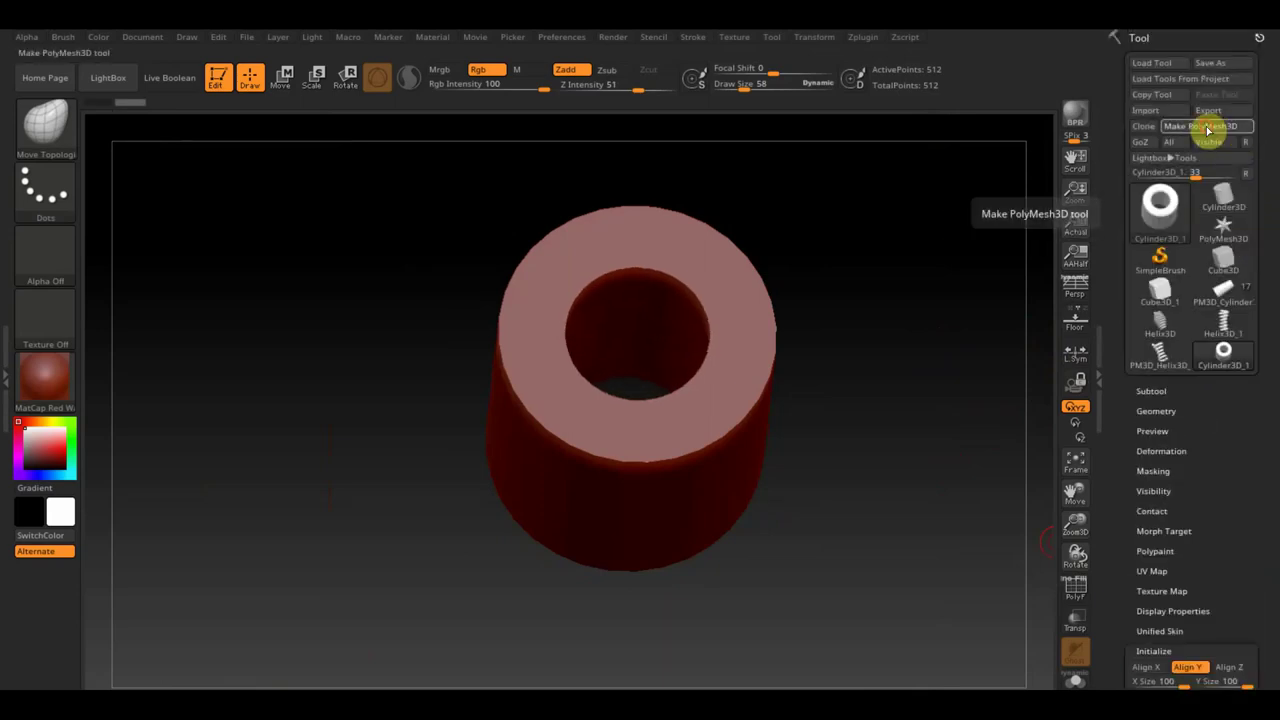
# Browse the helix, cube and hollow cylinder tool thumbnails, snapping to a front view
pyautogui.click(1224, 328)
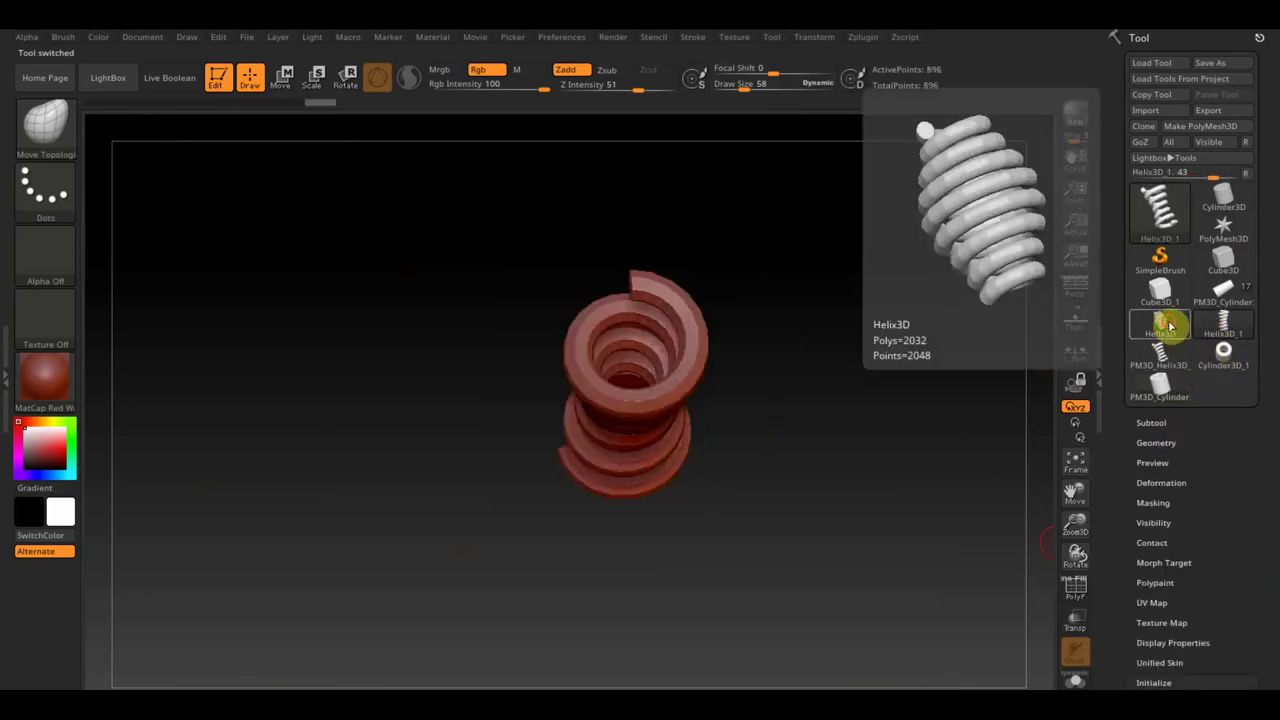
pyautogui.click(1226, 350)
pyautogui.click(1172, 356)
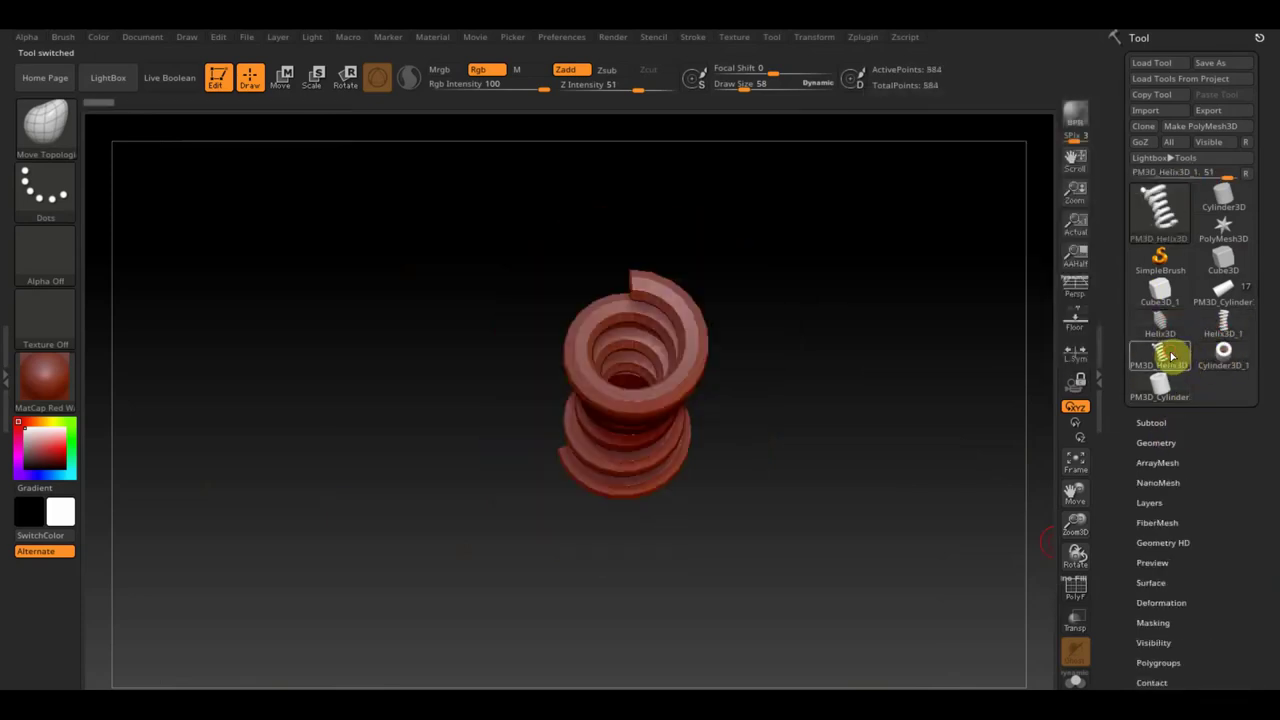
pyautogui.click(1224, 264)
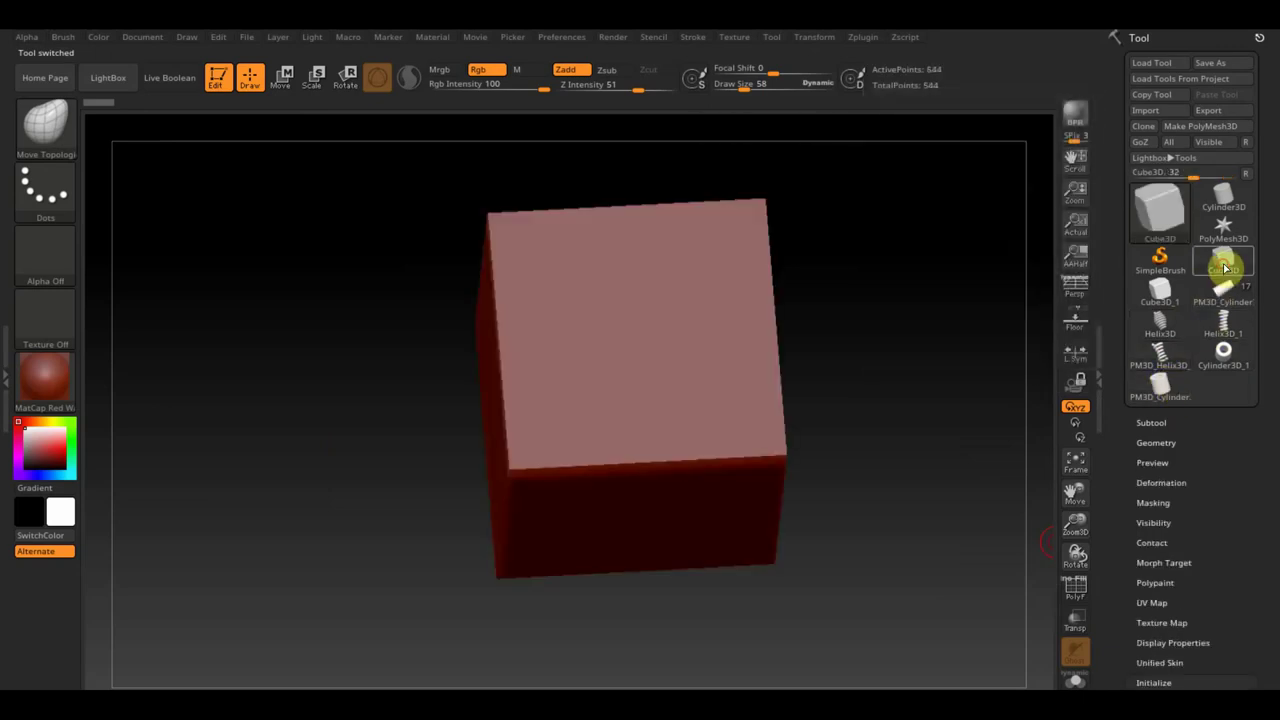
pyautogui.click(1164, 325)
pyautogui.click(1166, 300)
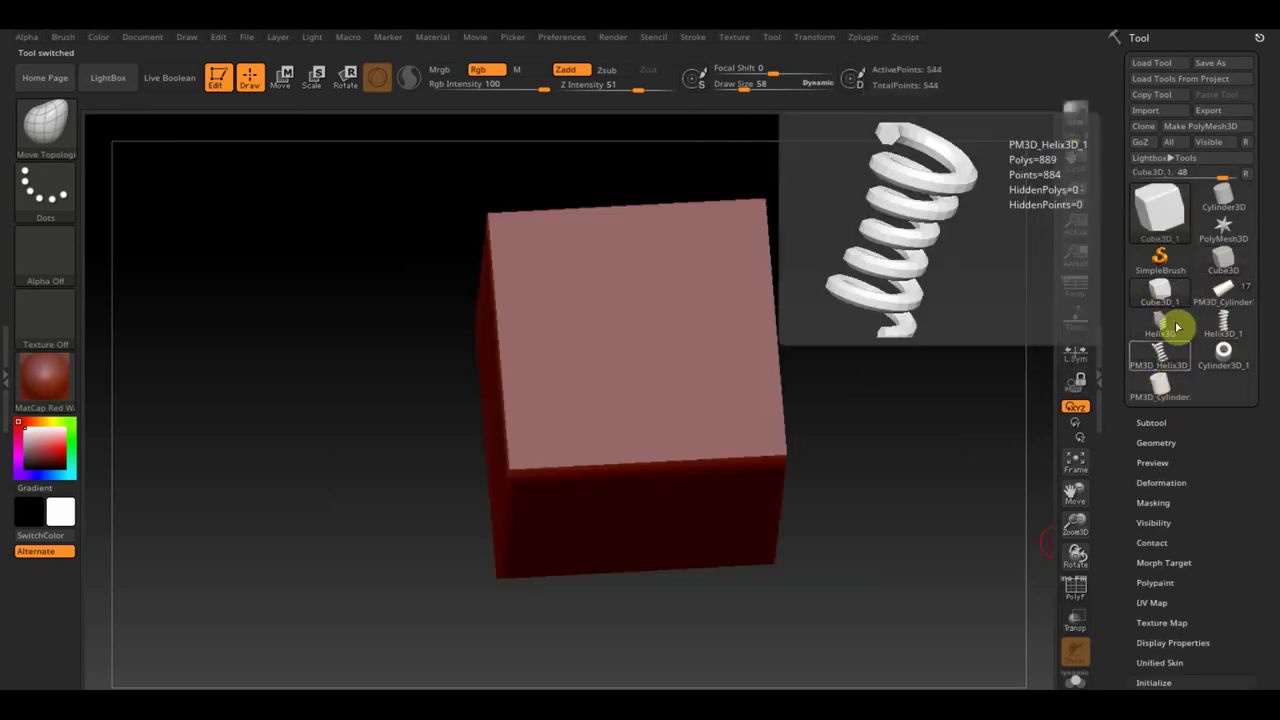
pyautogui.click(1226, 358)
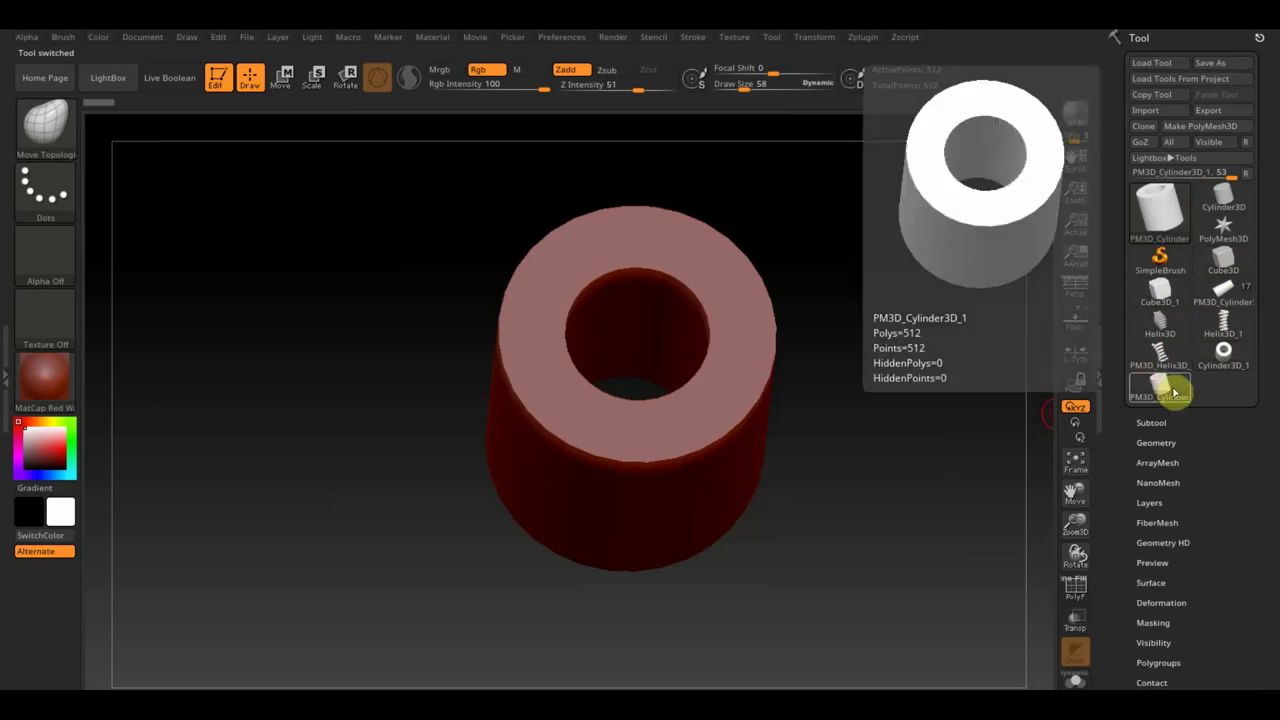
pyautogui.click(1168, 385)
pyautogui.keyDown('shift'); pyautogui.moveTo(923, 416); pyautogui.dragTo(908, 329); pyautogui.keyUp('shift')
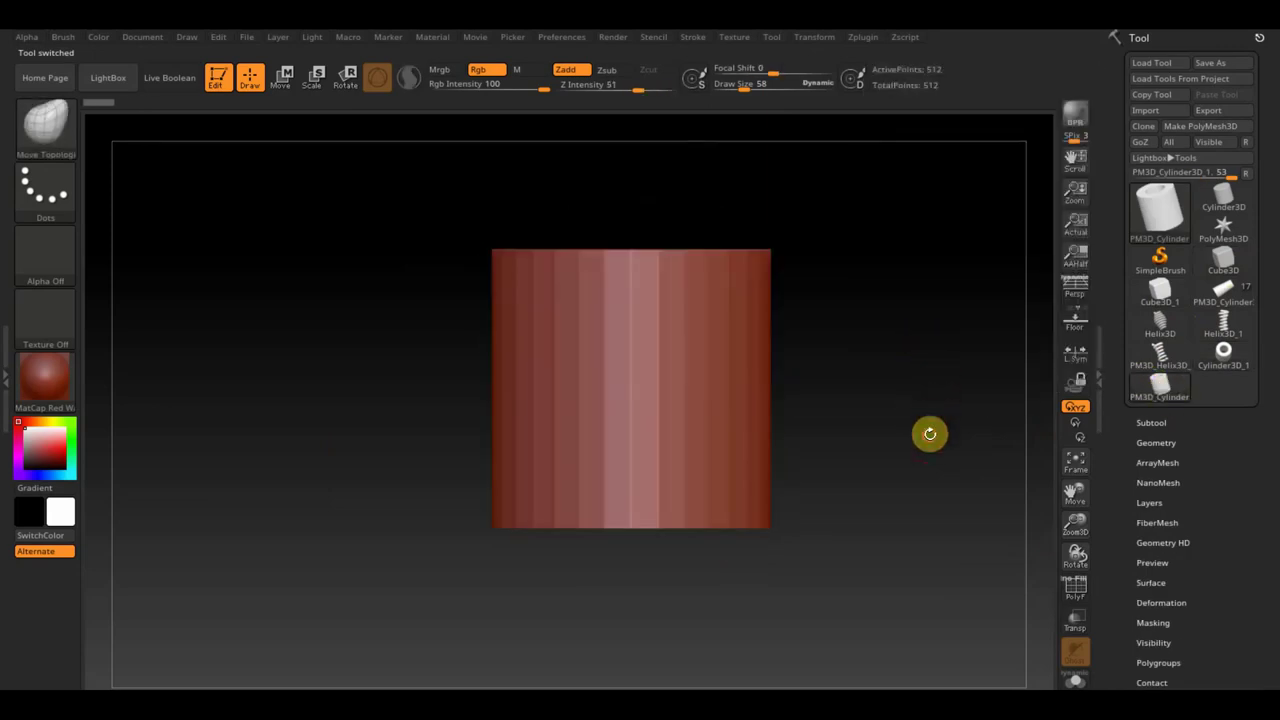
# Cycle through the cube, spring and cylinder tools back to the PM3D_Cylinder3D1_3 monkey
pyautogui.click(1224, 262)
pyautogui.moveTo(1160, 291)
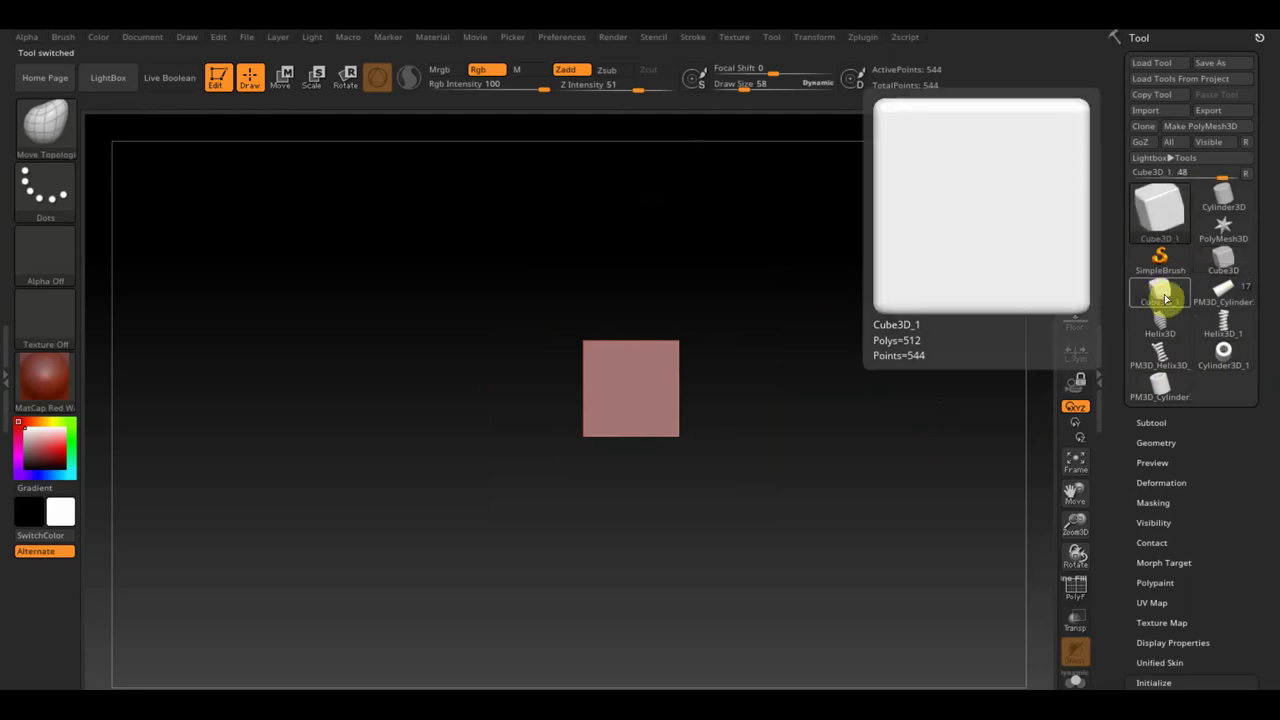
pyautogui.click(1161, 330)
pyautogui.click(1223, 325)
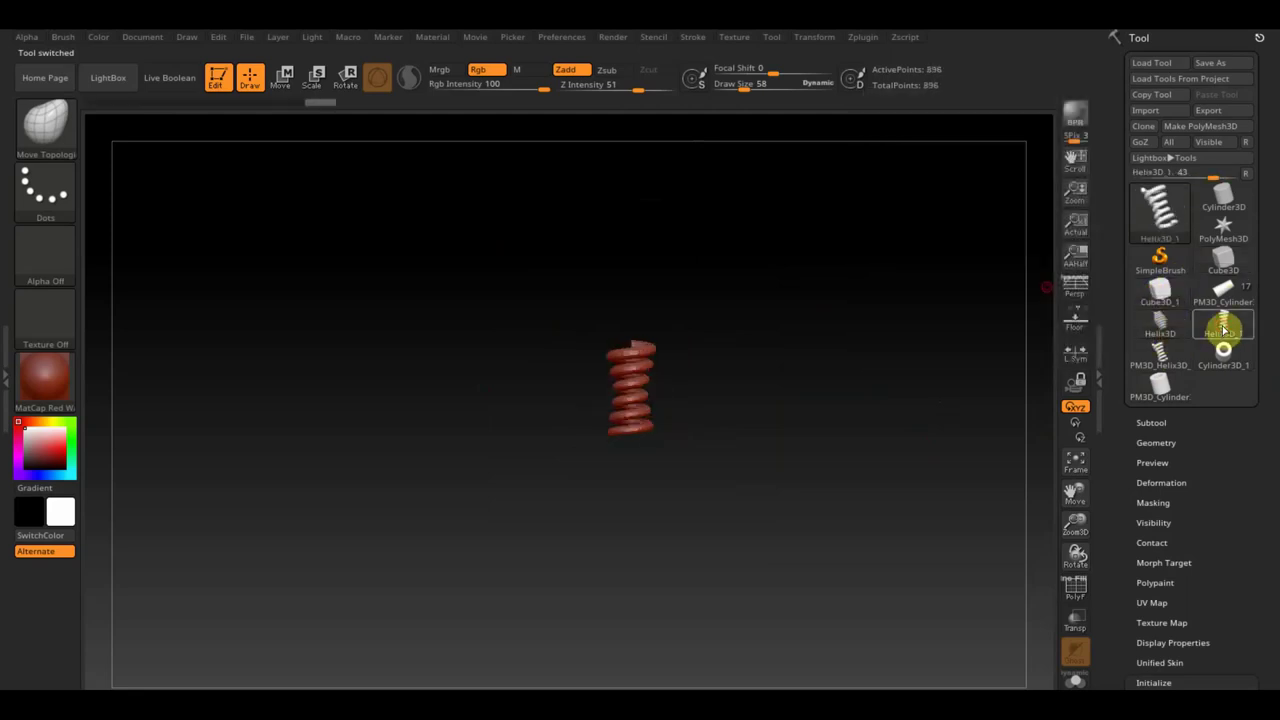
pyautogui.click(1220, 262)
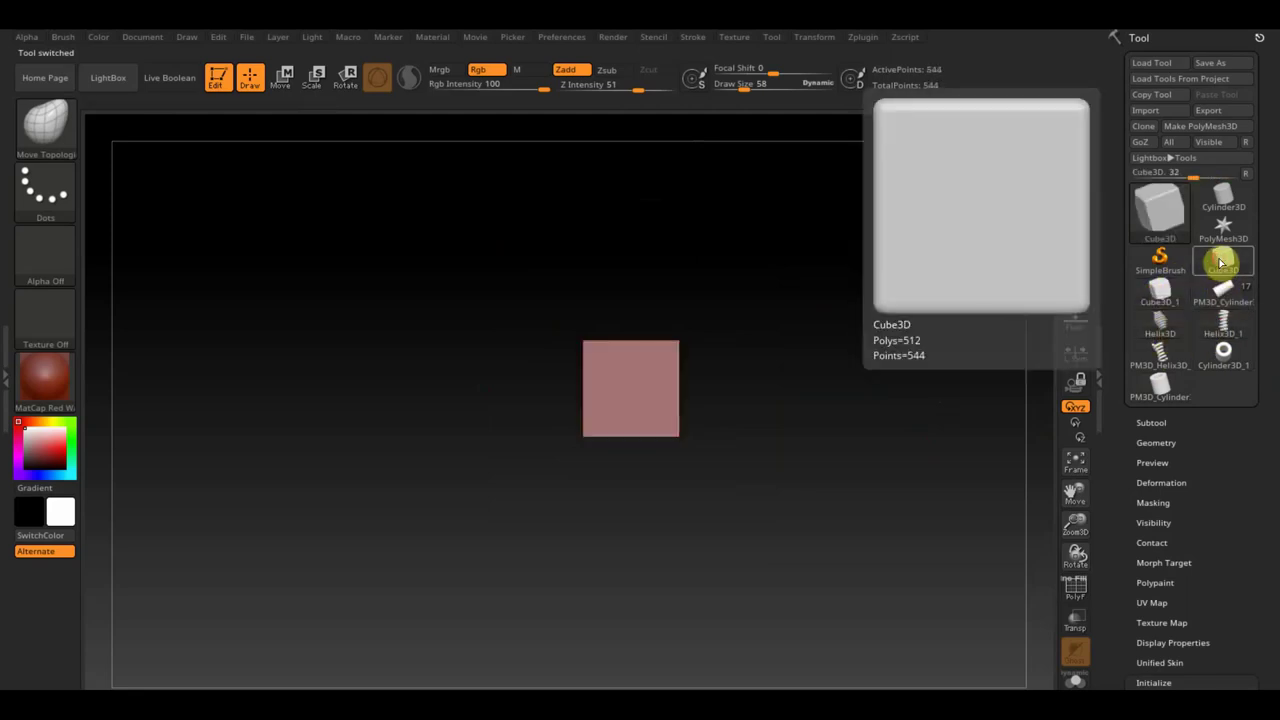
pyautogui.click(1160, 422)
pyautogui.click(1223, 350)
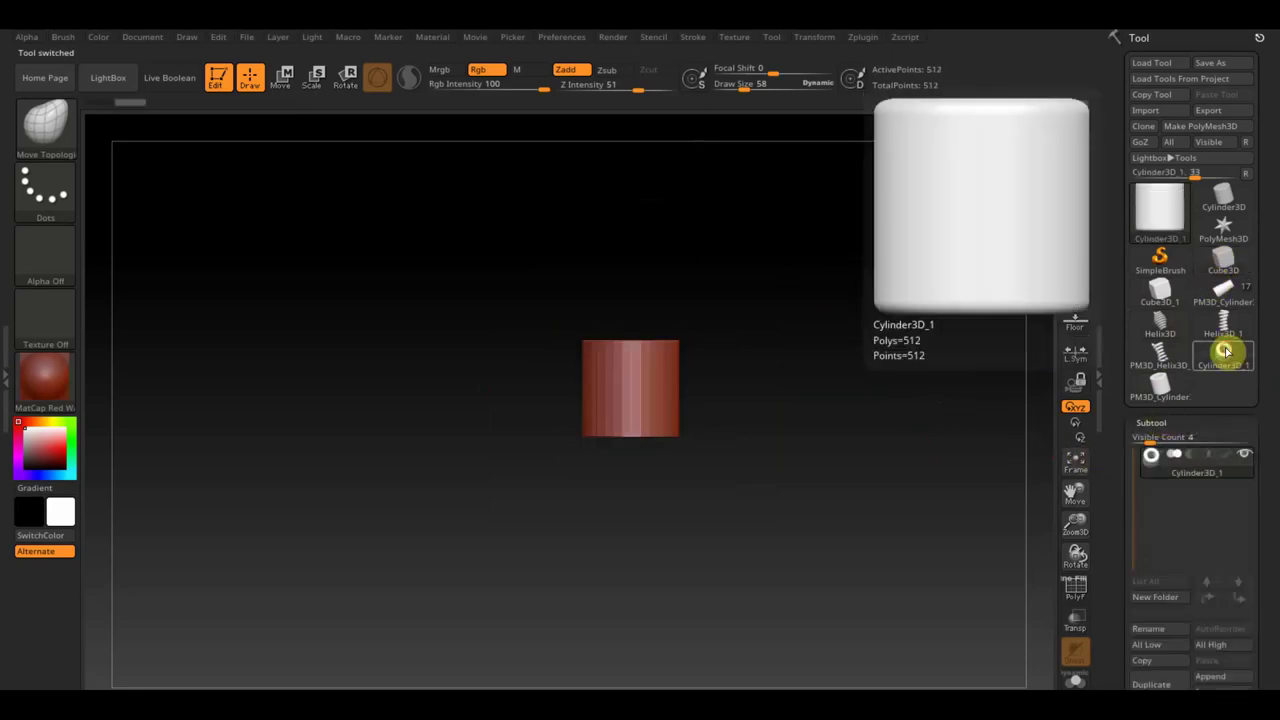
pyautogui.click(1170, 364)
pyautogui.click(1160, 384)
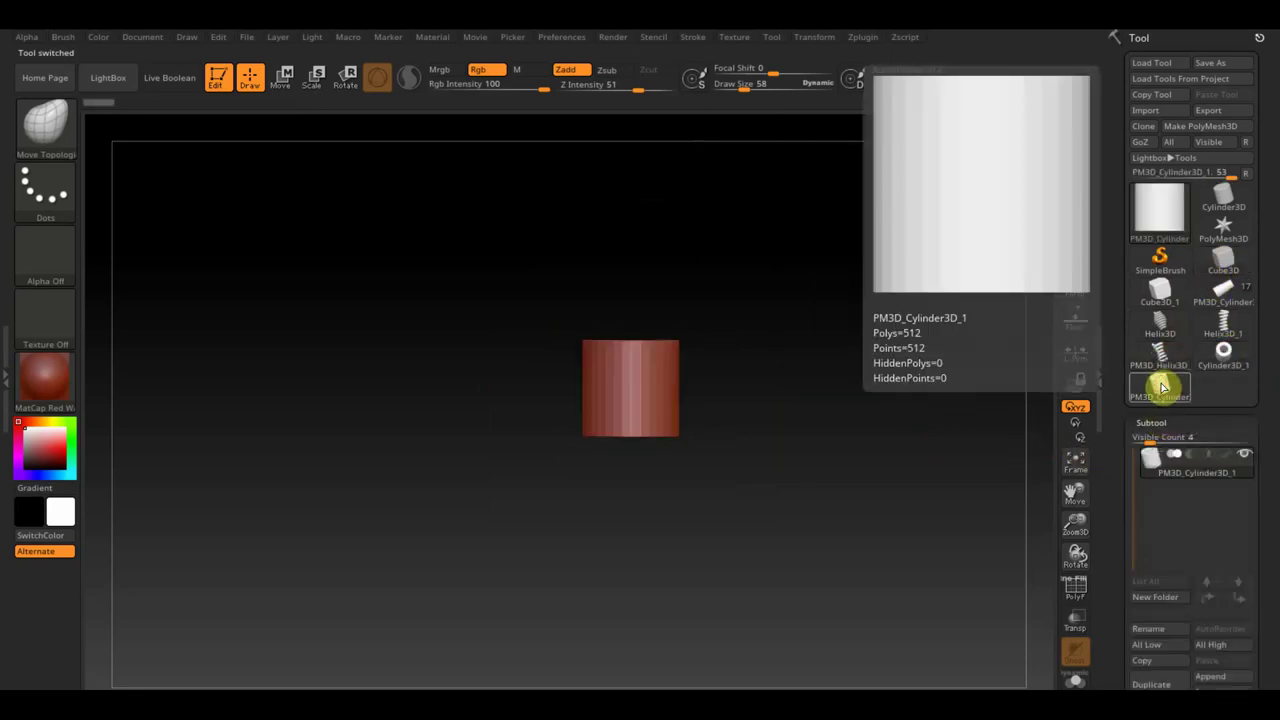
pyautogui.click(1160, 340)
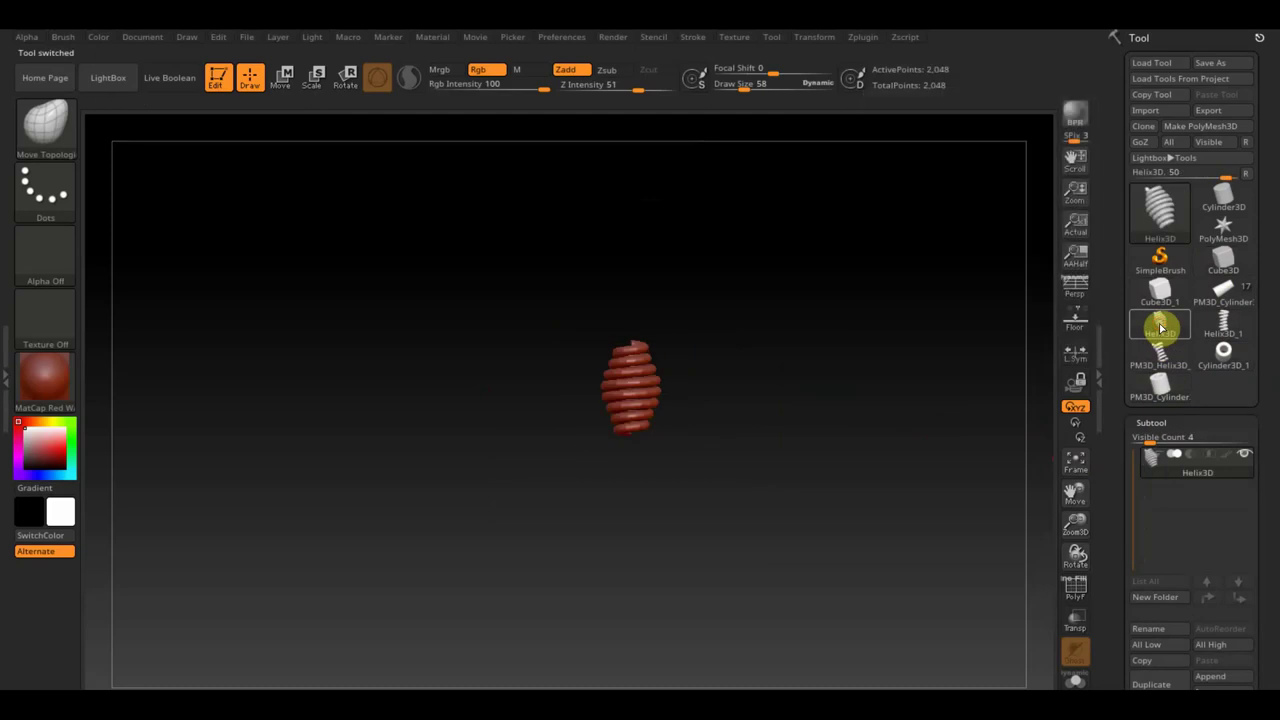
pyautogui.click(1223, 292)
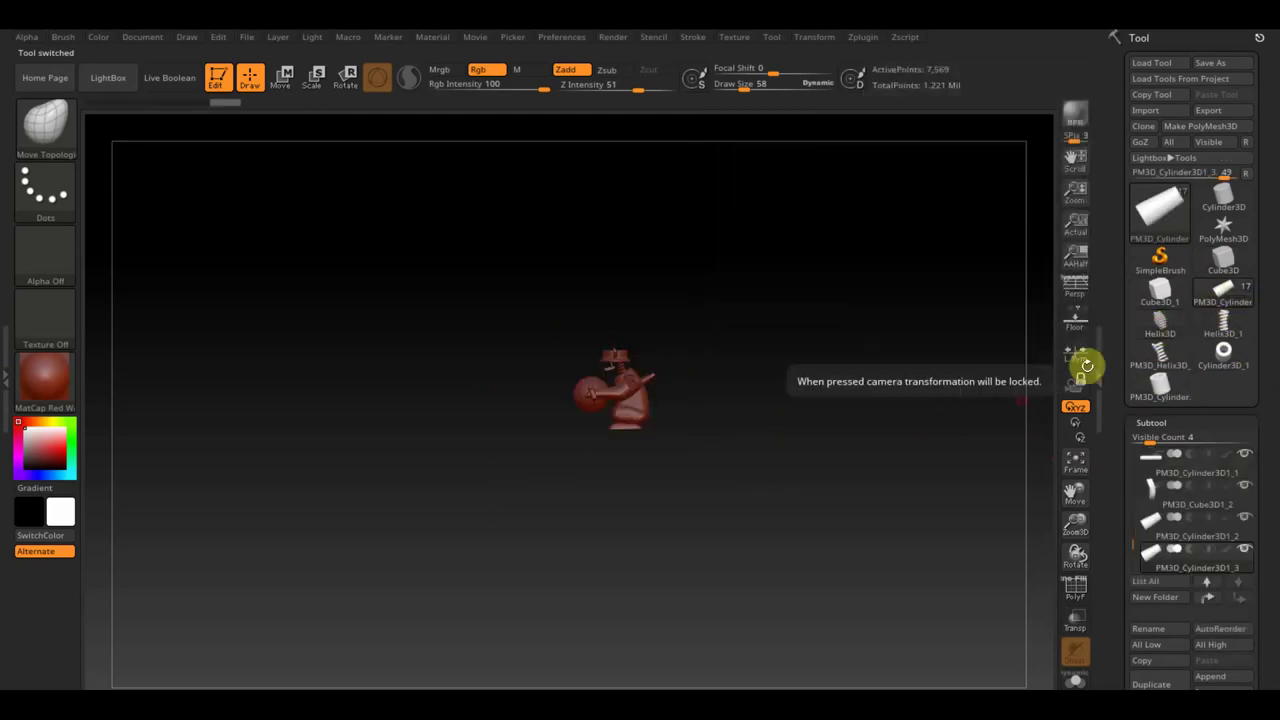
# Zoom in on the monkey and bring up the Subtool Append mesh list
pyautogui.moveTo(914, 457)
pyautogui.mouseDown()
pyautogui.moveTo(917, 534)
pyautogui.moveTo(946, 562)
pyautogui.mouseUp()
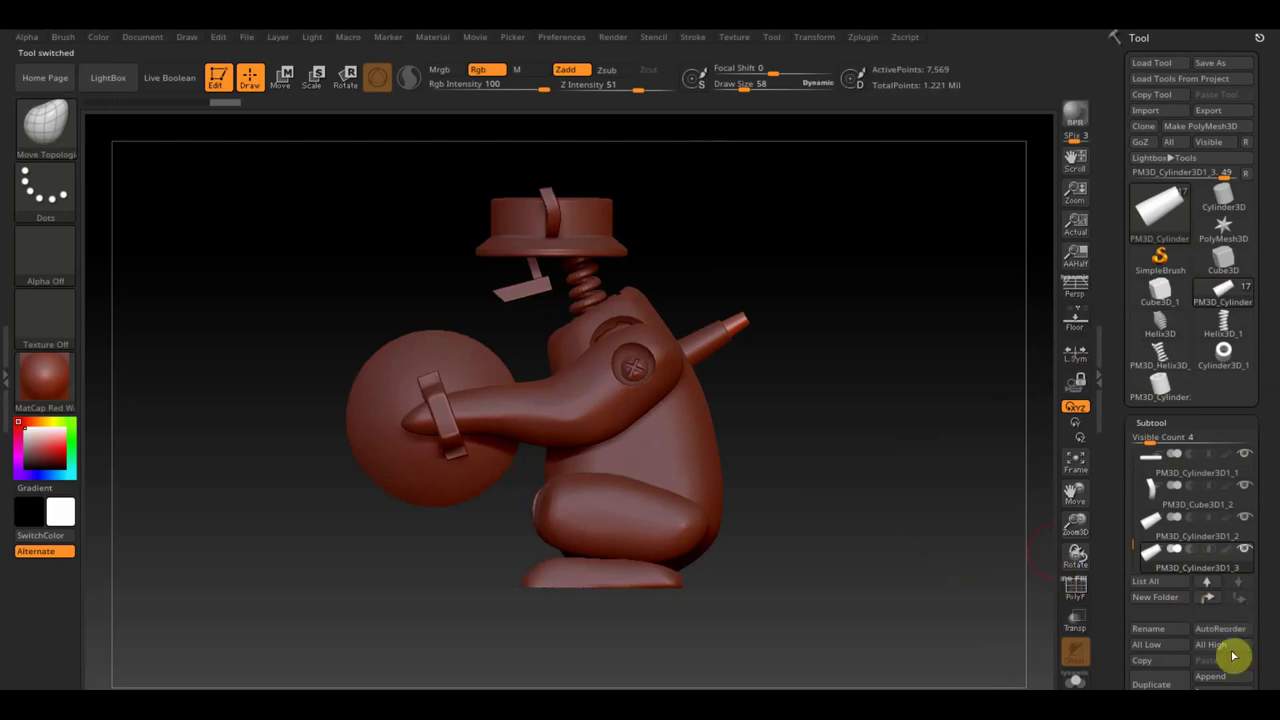
pyautogui.moveTo(1233, 656); pyautogui.dragTo(1268, 602)
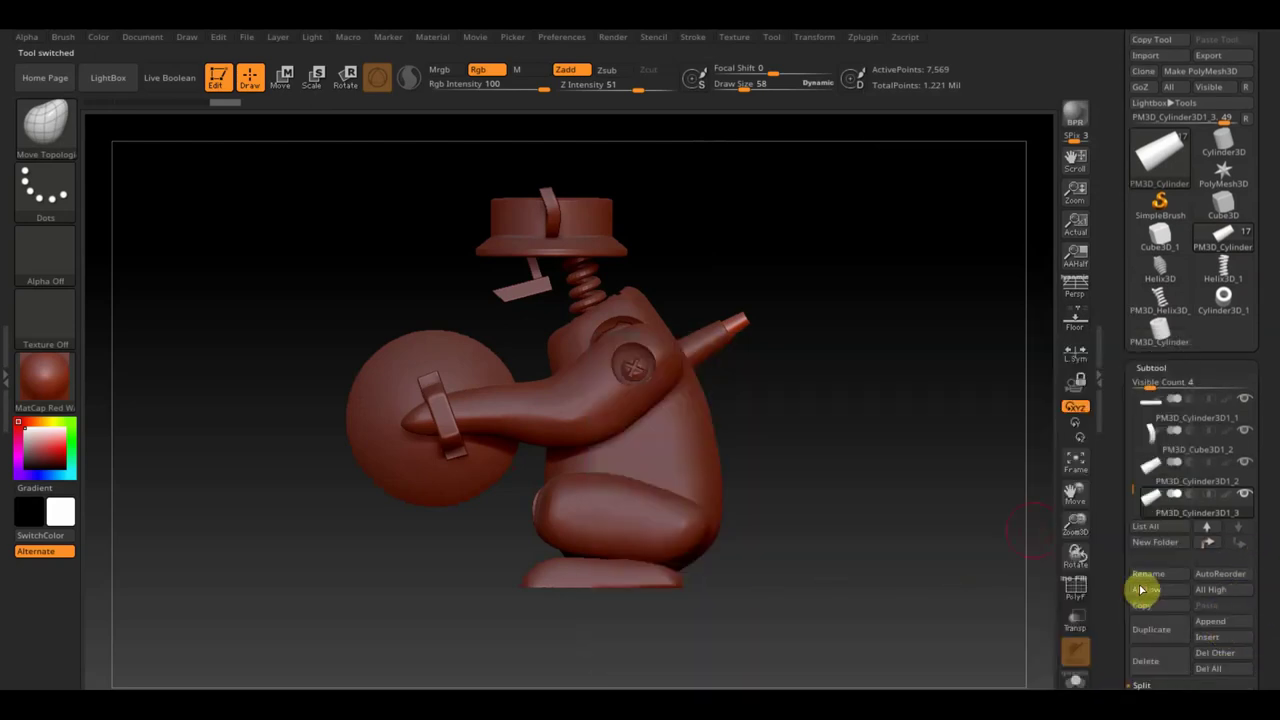
pyautogui.click(1212, 622)
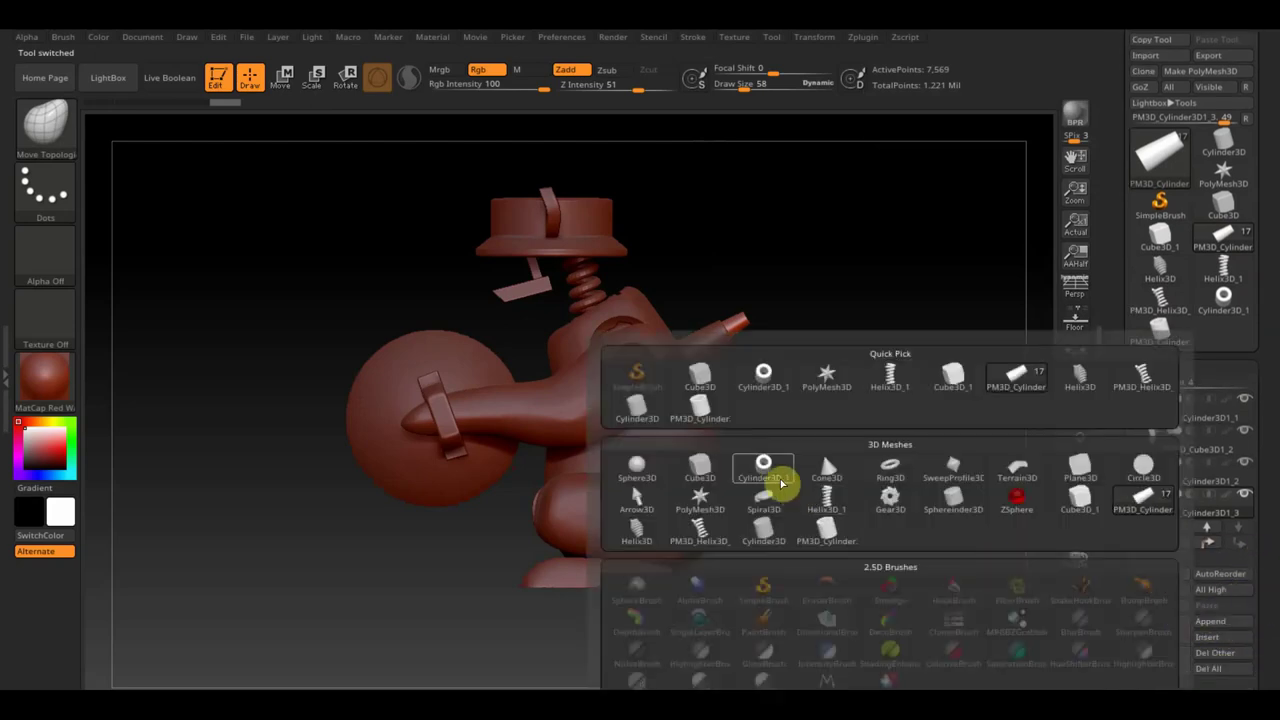
# Append Cylinder3D_1 as a new subtool, select it and show its Move gizmo
pyautogui.click(763, 380)
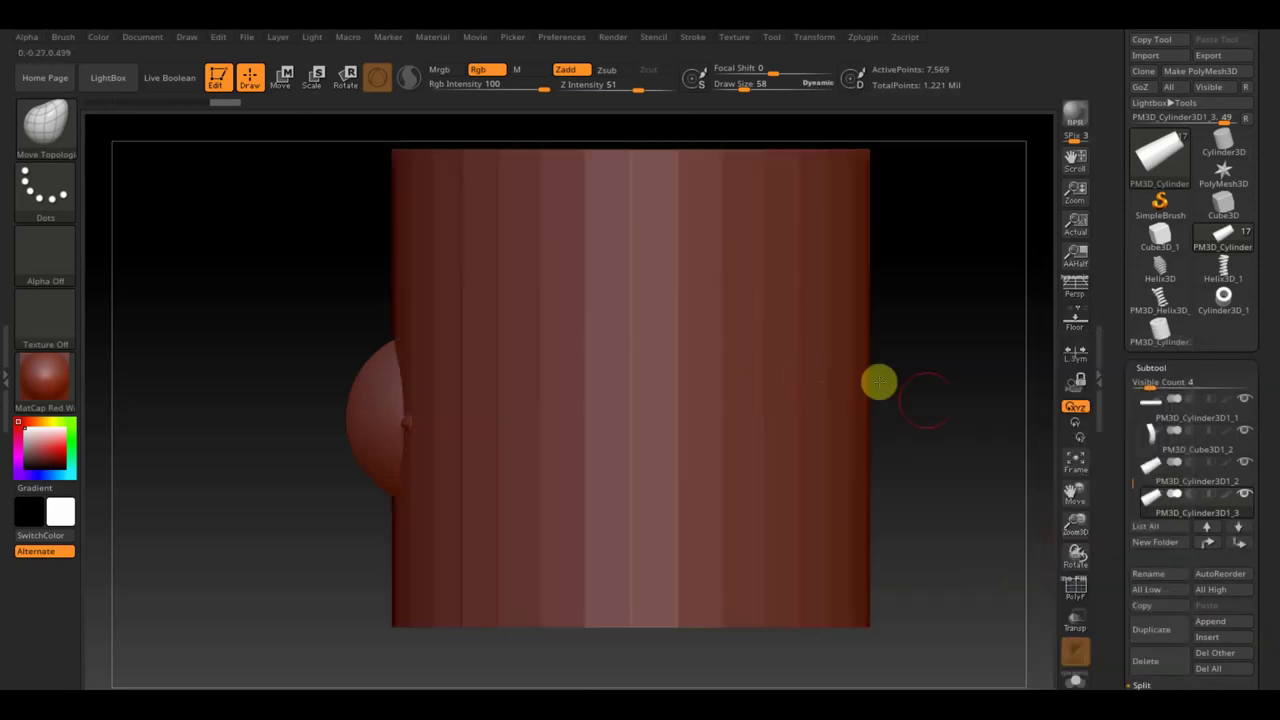
pyautogui.keyDown('alt'); pyautogui.click(829, 401); pyautogui.keyUp('alt')
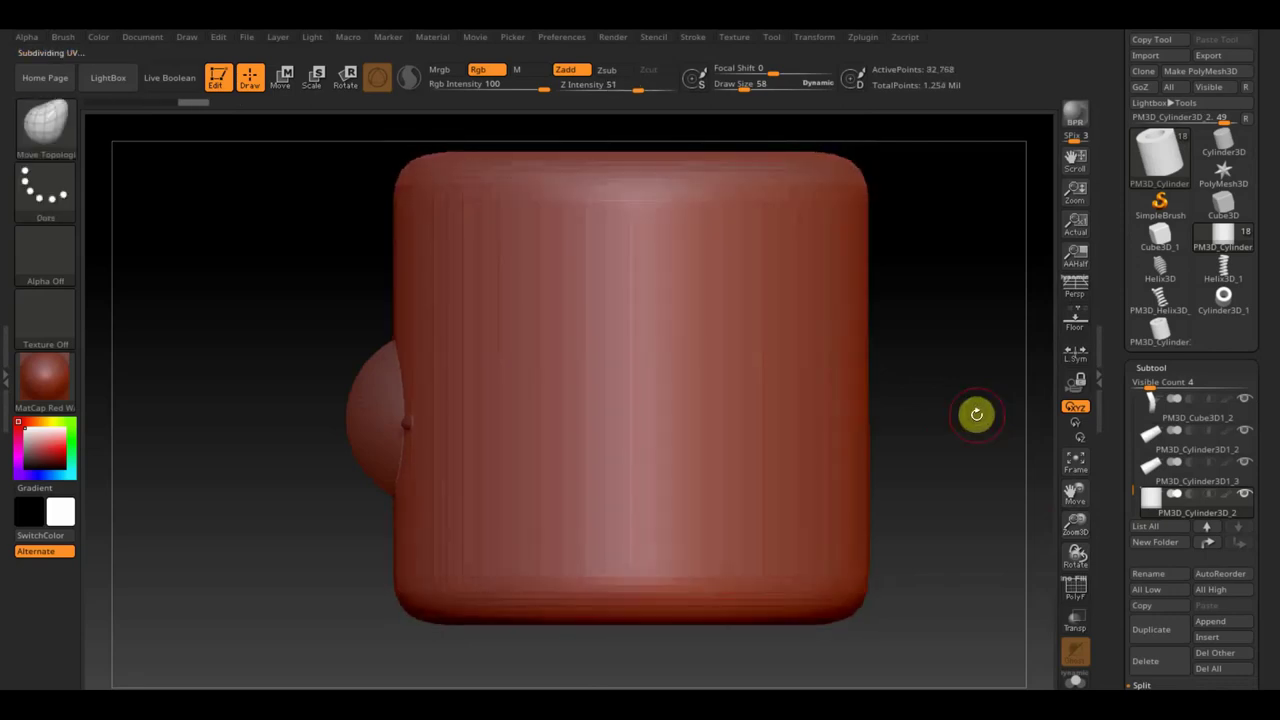
pyautogui.keyDown('alt'); pyautogui.moveTo(960, 429); pyautogui.dragTo(913, 371); pyautogui.keyUp('alt')
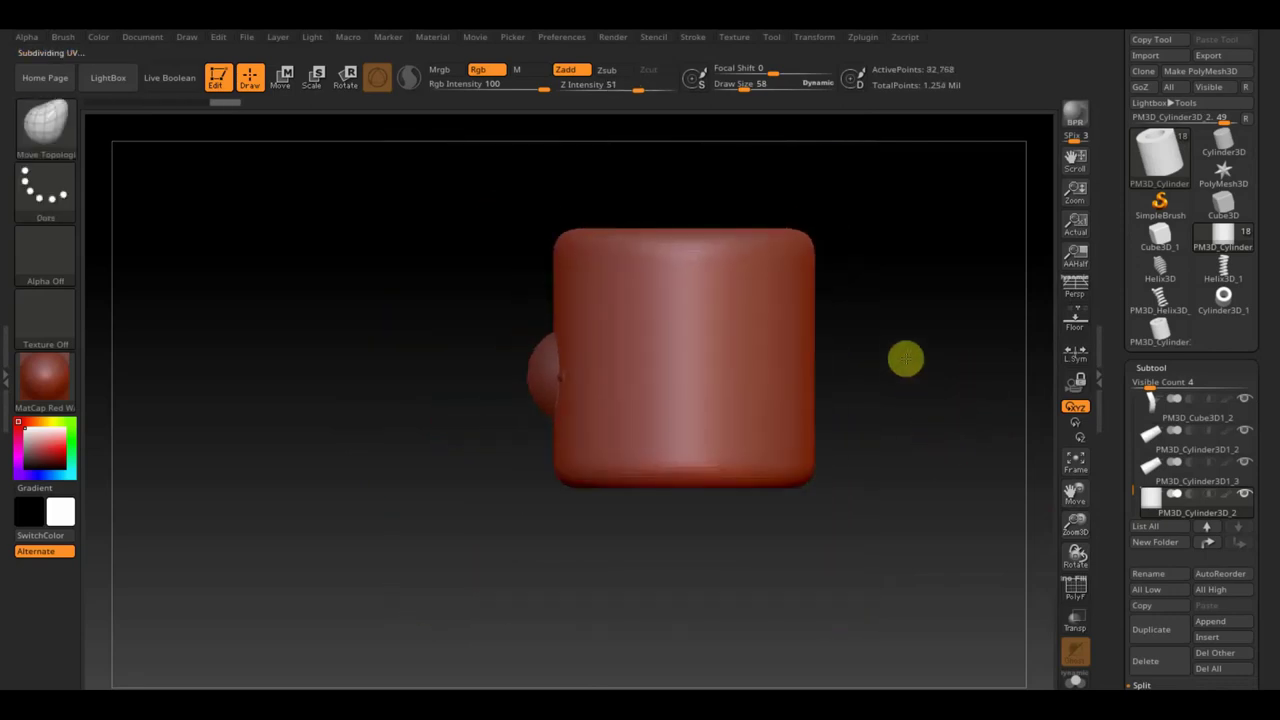
pyautogui.click(281, 77)
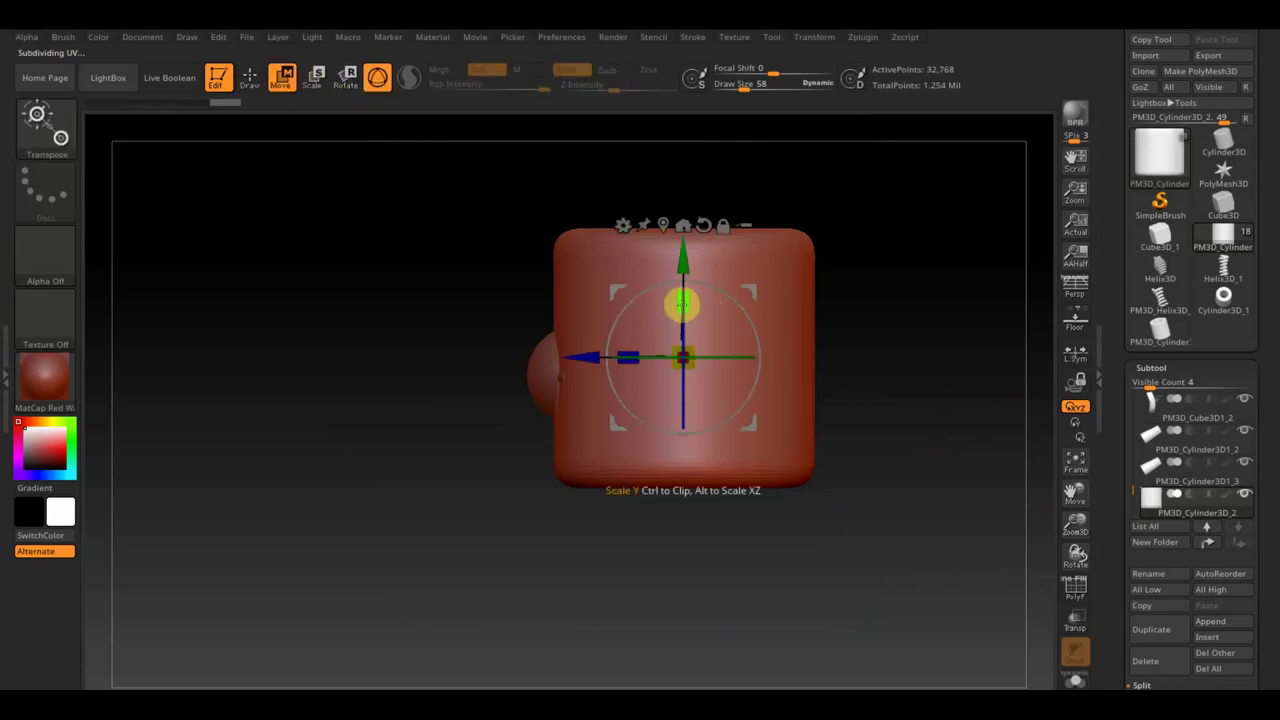
# Squash the cylinder into a thin ring and turn it 90° to stand upright
pyautogui.moveTo(686, 300)
pyautogui.mouseDown()
pyautogui.moveTo(690, 414)
pyautogui.moveTo(684, 310)
pyautogui.mouseUp()
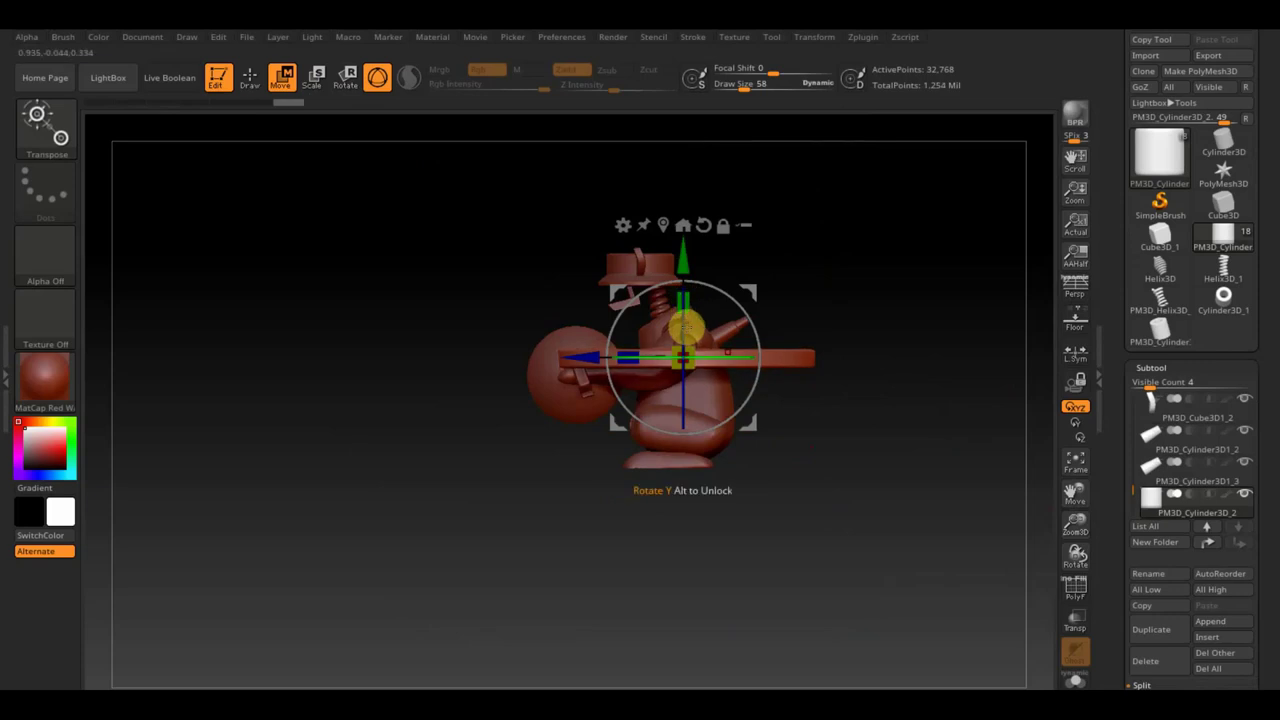
pyautogui.moveTo(877, 491); pyautogui.dragTo(781, 429)
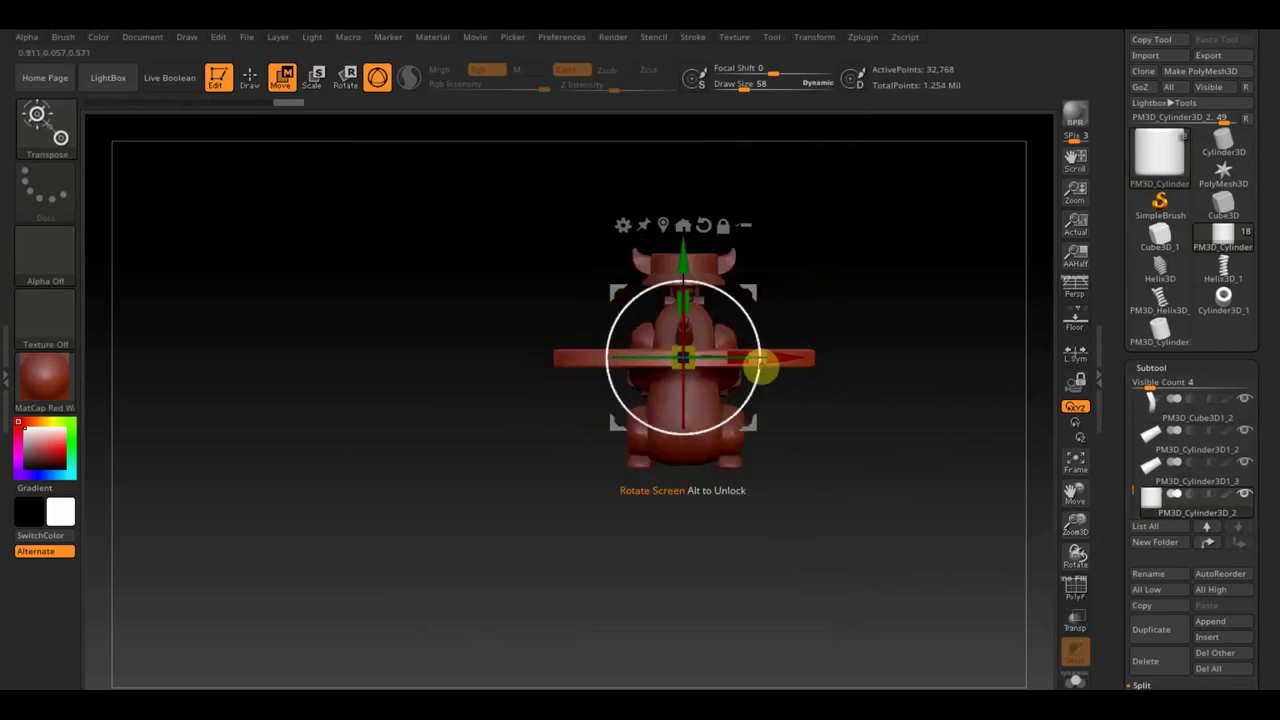
pyautogui.moveTo(757, 351); pyautogui.dragTo(645, 203)
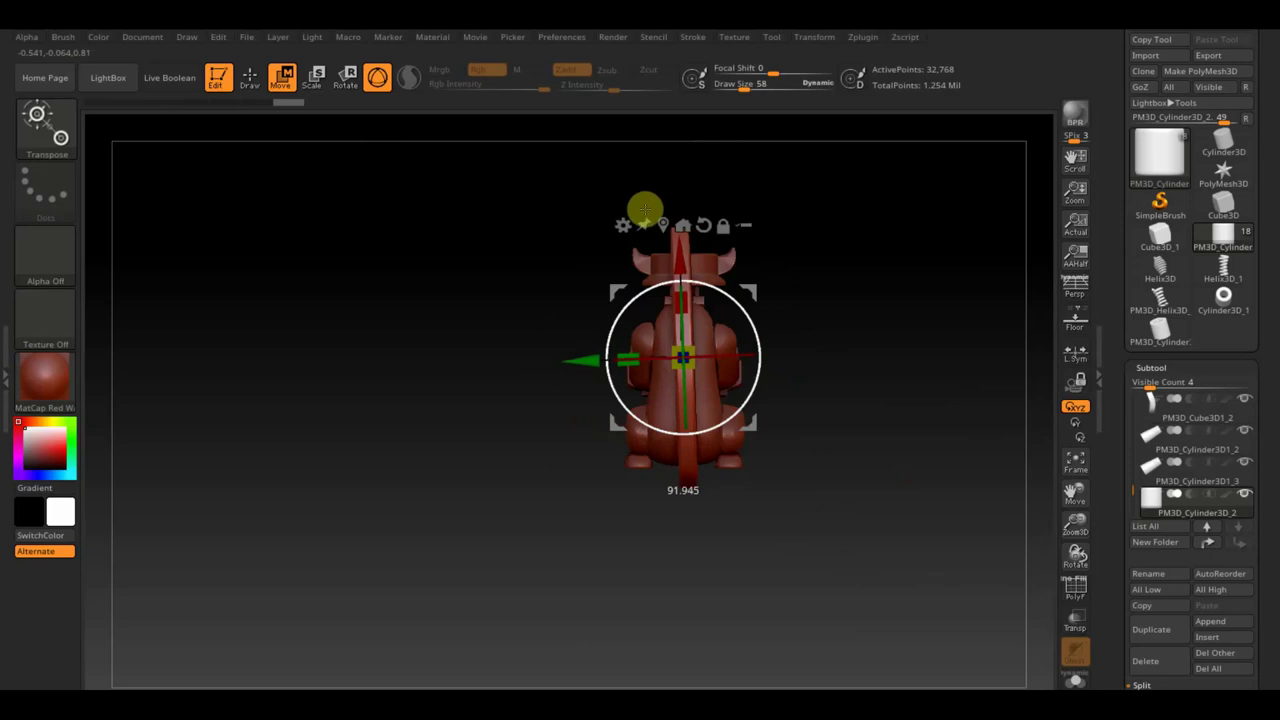
pyautogui.moveTo(647, 218); pyautogui.dragTo(652, 224)
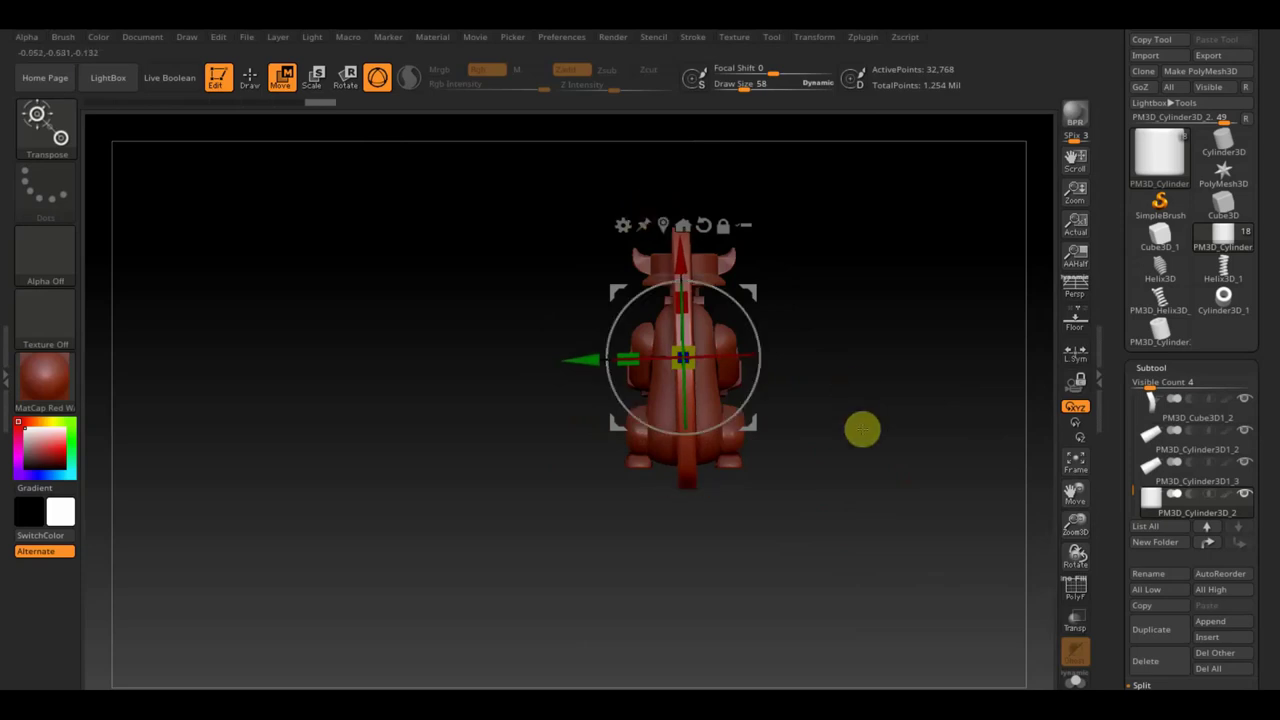
pyautogui.moveTo(858, 436)
pyautogui.keyDown('alt'); pyautogui.mouseDown()
pyautogui.moveTo(889, 510)
pyautogui.moveTo(985, 551)
pyautogui.mouseUp(); pyautogui.keyUp('alt')
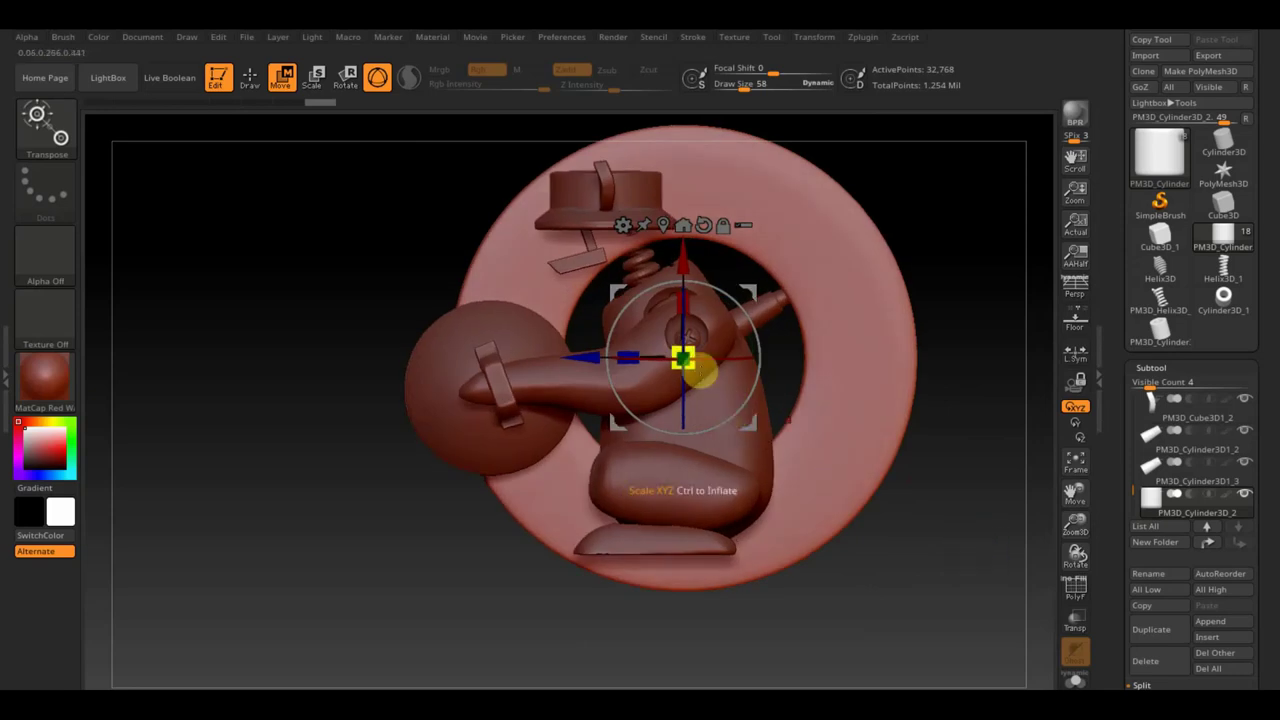
# Shrink the ring and move it up and right behind the monkey's back
pyautogui.moveTo(697, 370); pyautogui.dragTo(585, 322)
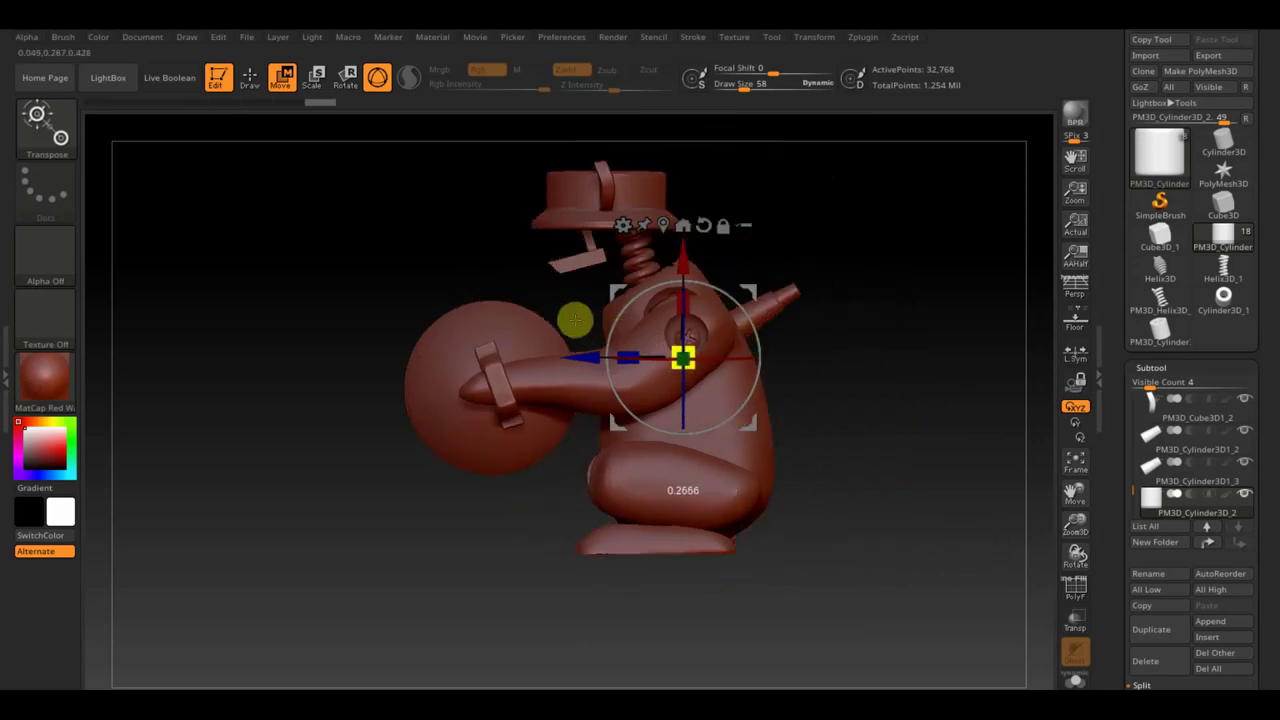
pyautogui.moveTo(690, 270); pyautogui.dragTo(692, 168)
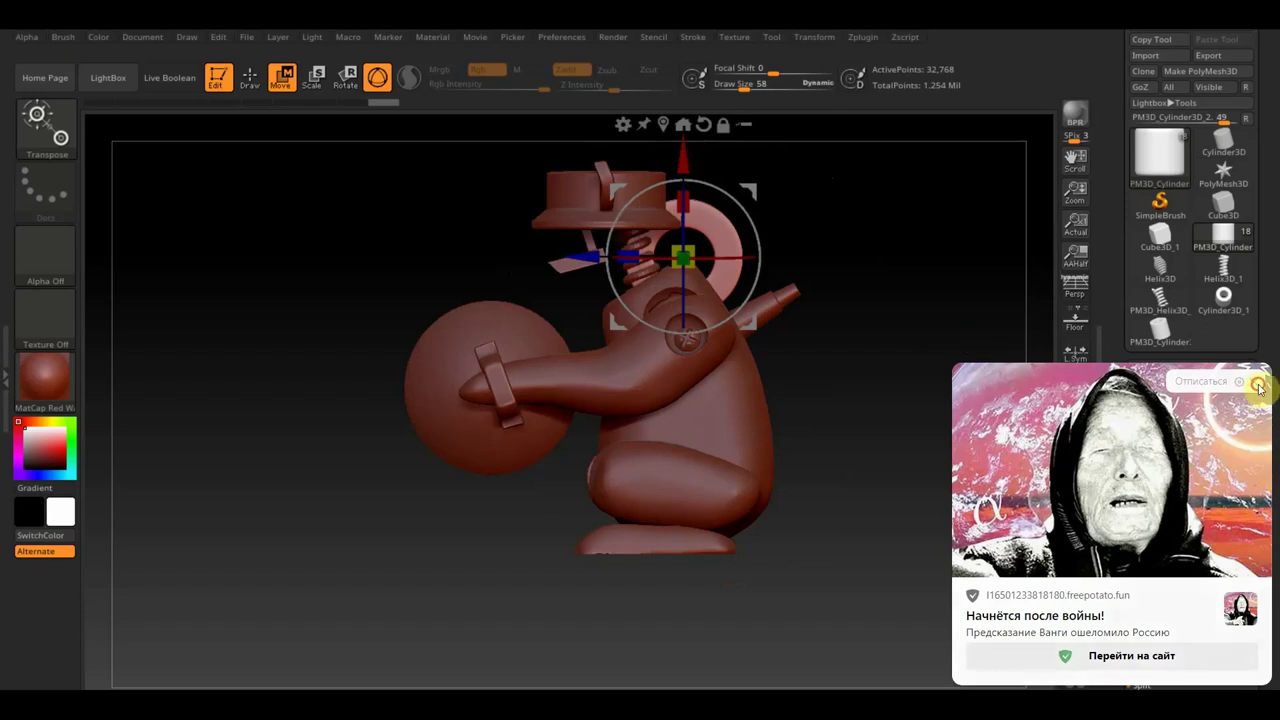
pyautogui.click(1258, 386)
pyautogui.moveTo(586, 257); pyautogui.dragTo(691, 263)
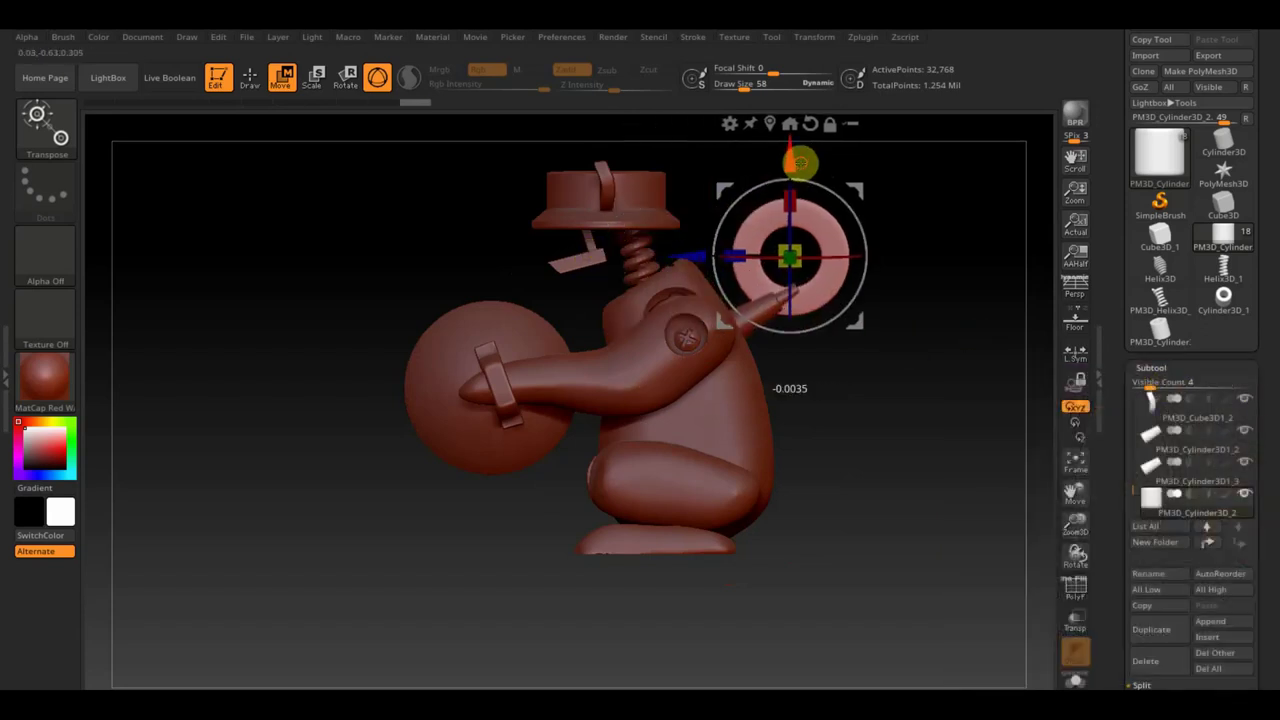
pyautogui.moveTo(800, 162); pyautogui.dragTo(804, 145)
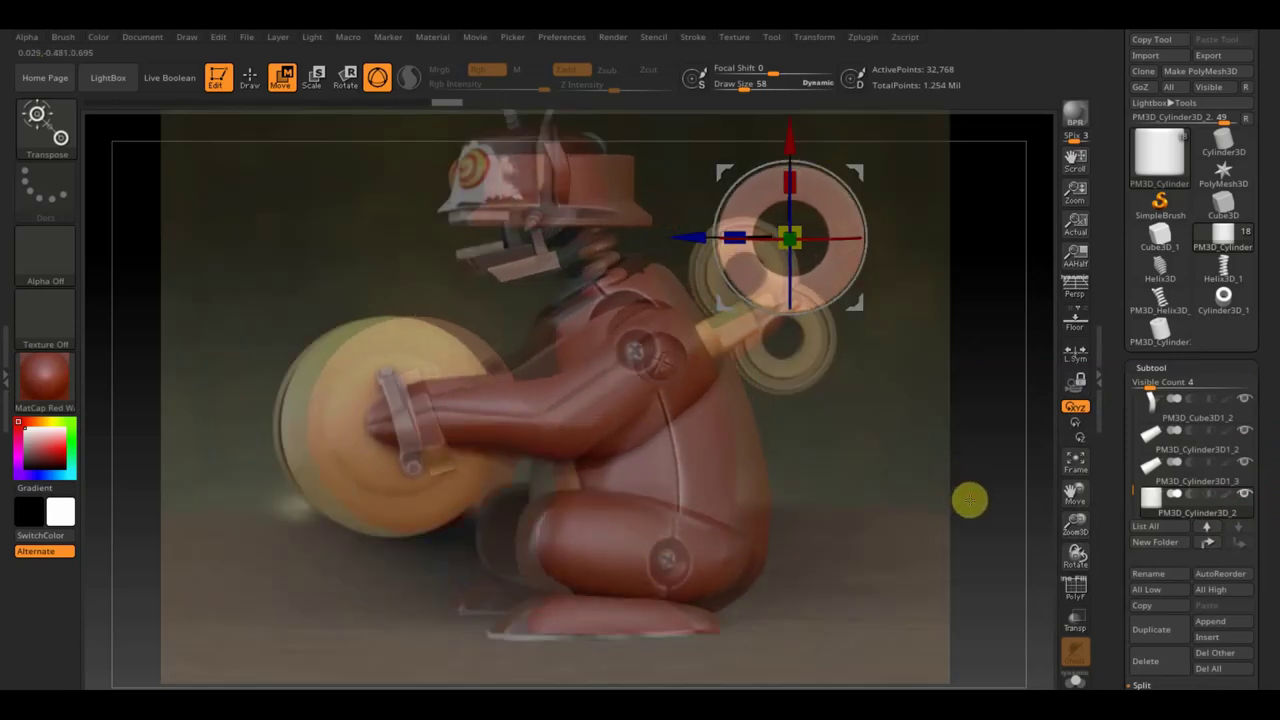
# Rotate the ring sideways and lower it onto the key stem to match the photo
pyautogui.moveTo(971, 500); pyautogui.dragTo(958, 503)
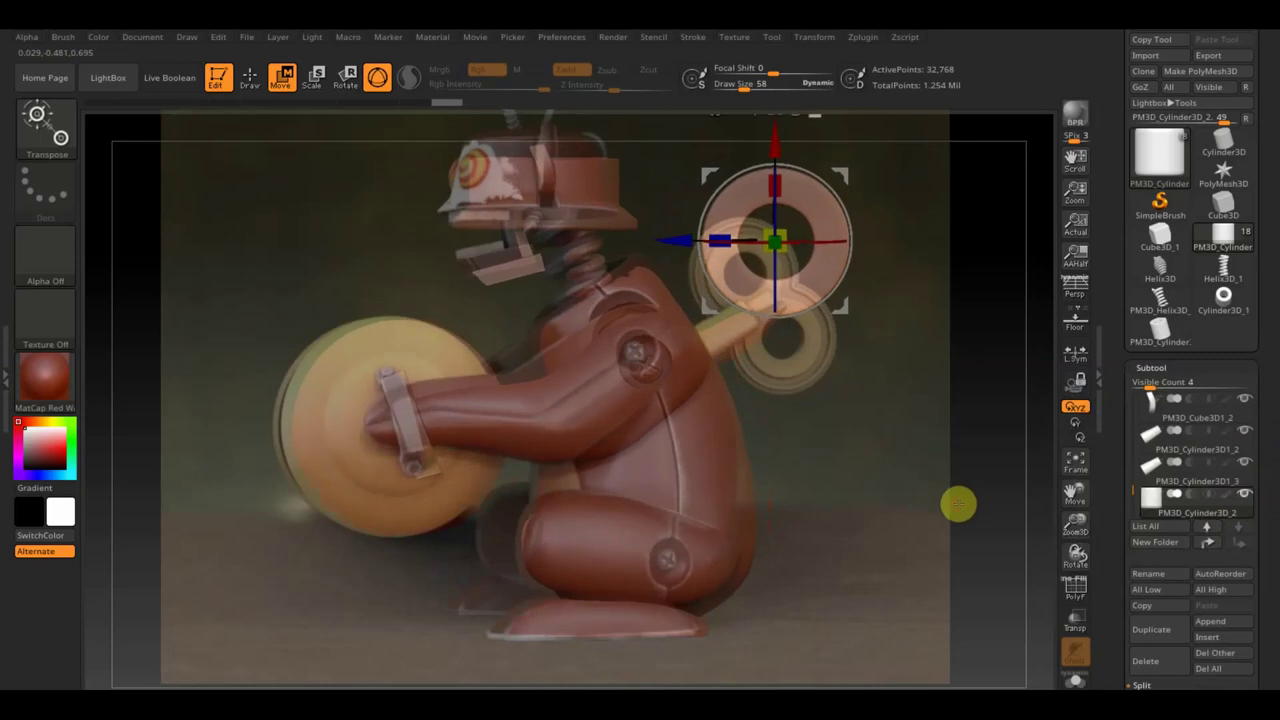
pyautogui.moveTo(946, 436); pyautogui.dragTo(952, 453)
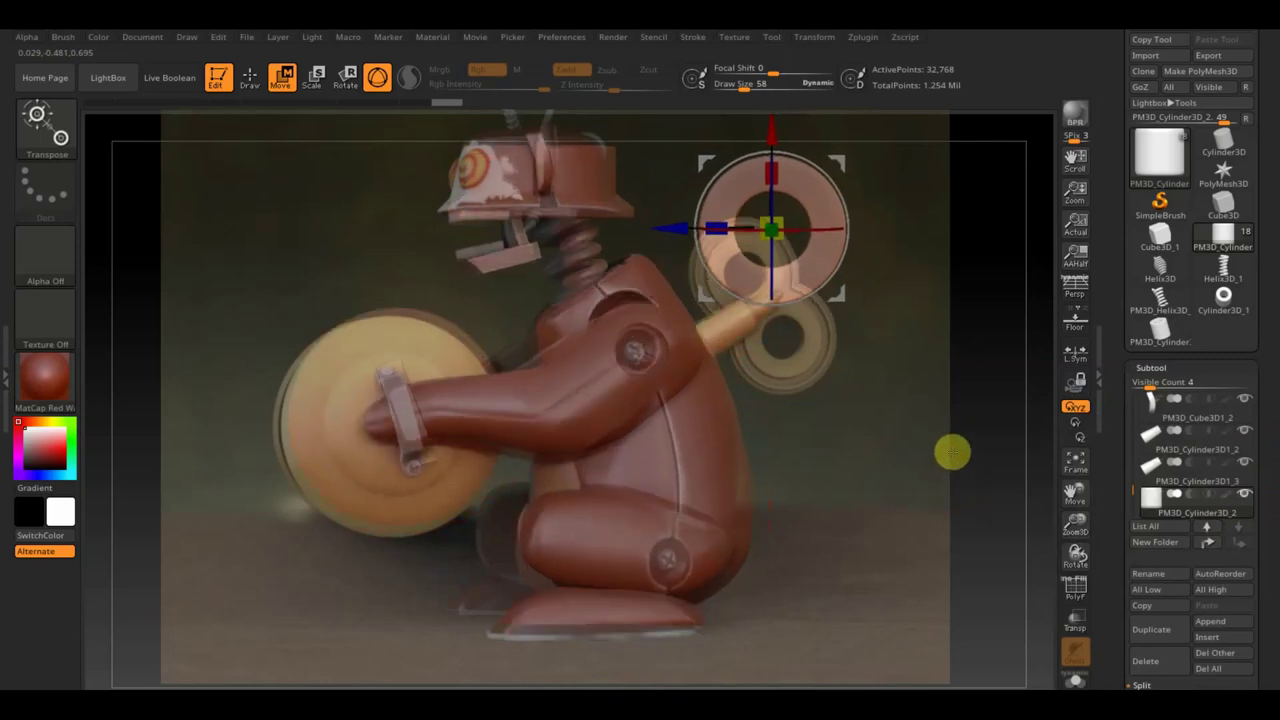
pyautogui.moveTo(830, 231); pyautogui.dragTo(771, 236)
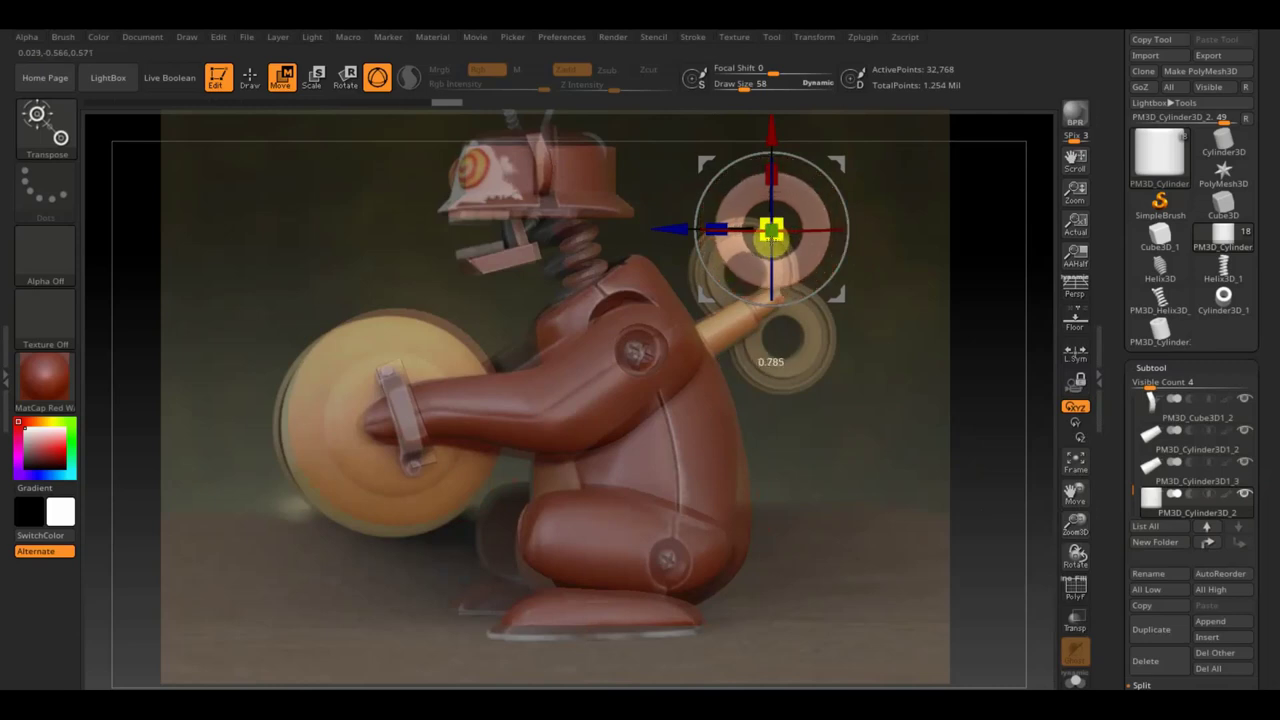
pyautogui.moveTo(711, 232); pyautogui.dragTo(678, 231)
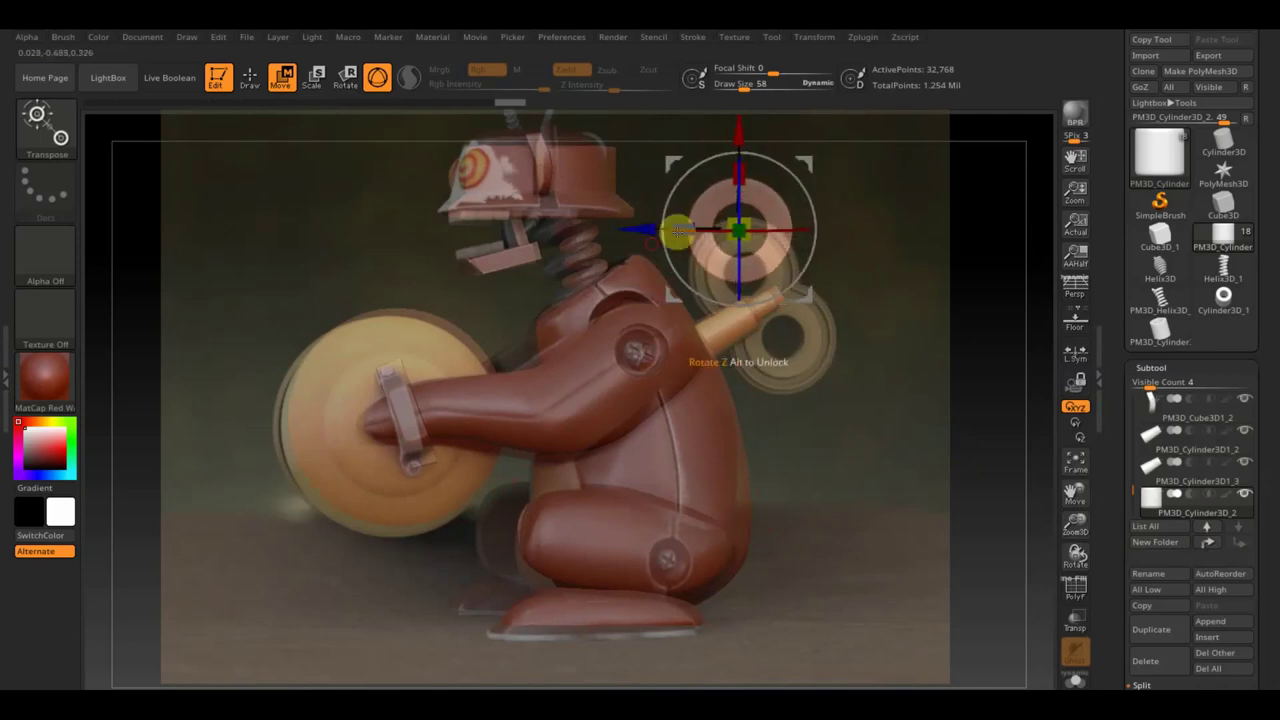
pyautogui.moveTo(738, 128); pyautogui.dragTo(755, 168)
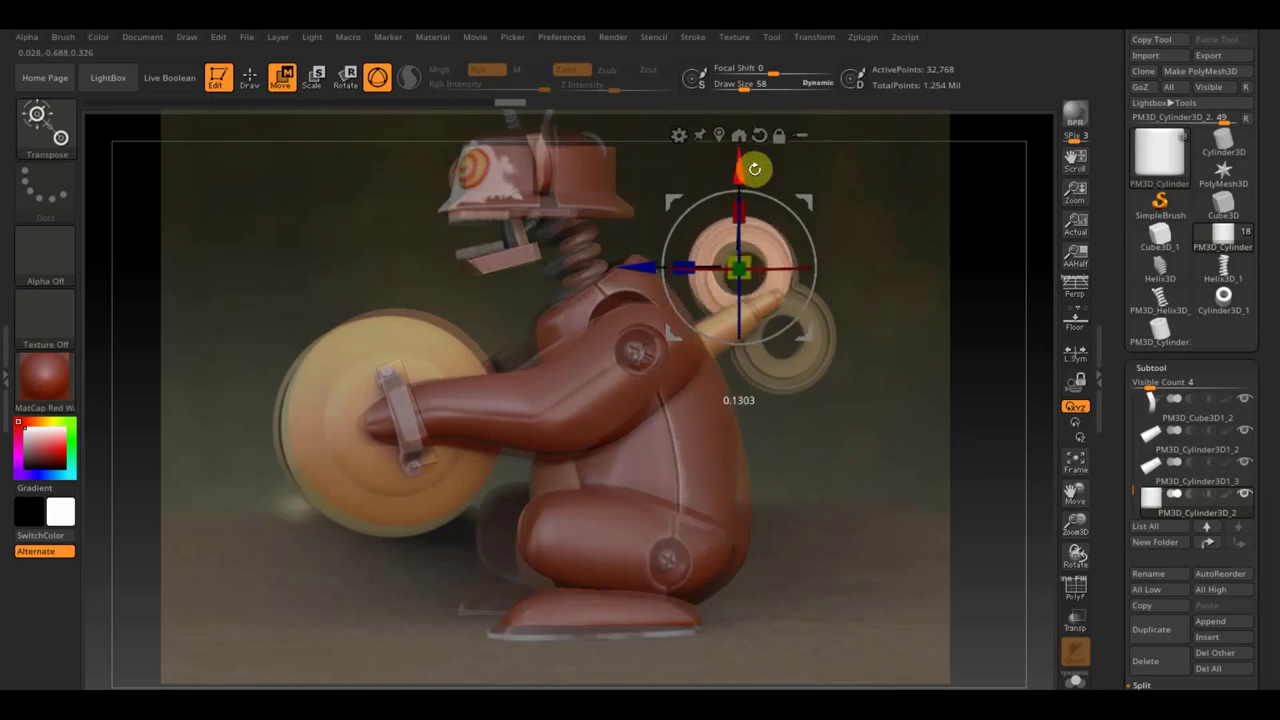
# Fine-tune the ring's depth and height, then attempt a Ctrl-drag copy that gets cancelled
pyautogui.moveTo(657, 266); pyautogui.dragTo(648, 266)
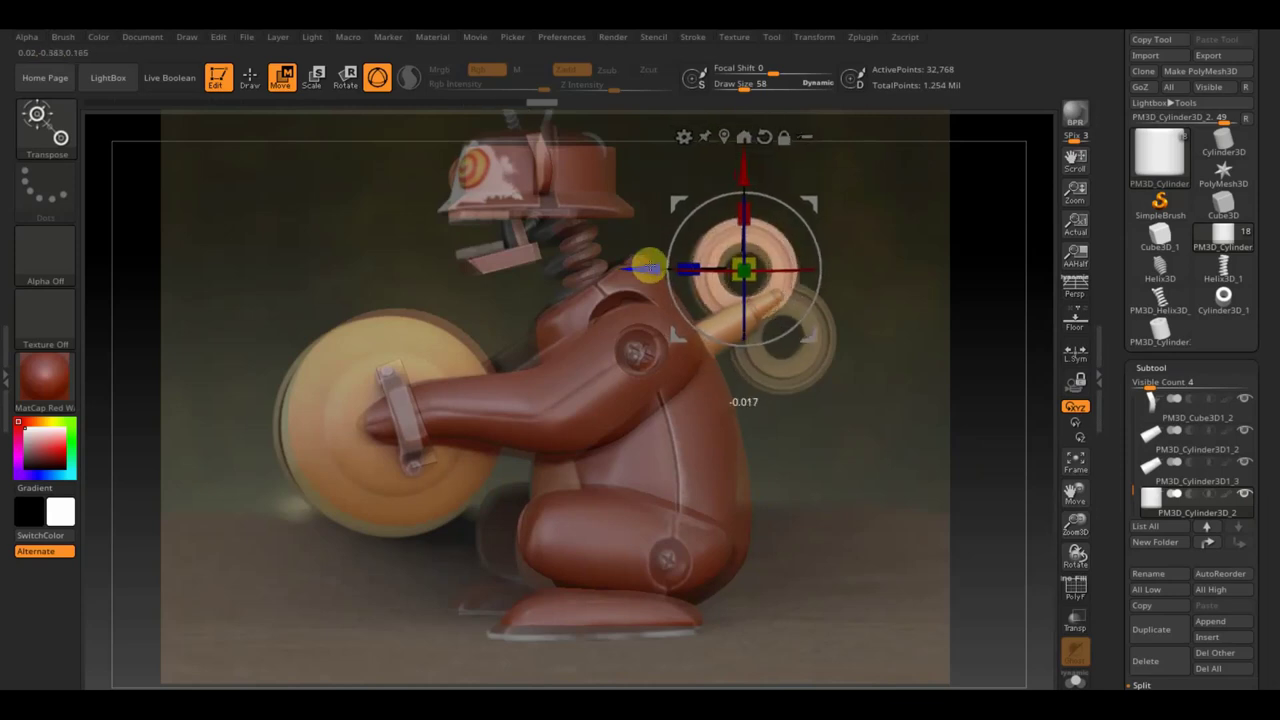
pyautogui.moveTo(663, 270); pyautogui.dragTo(643, 270)
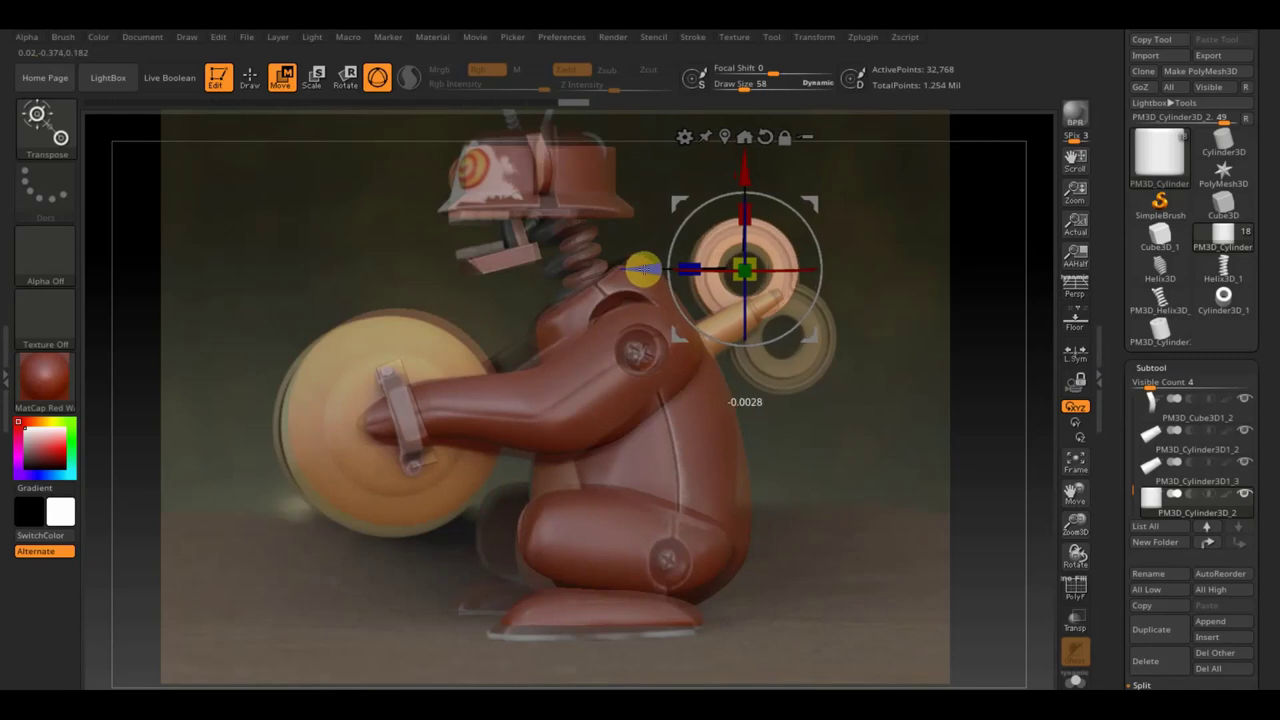
pyautogui.moveTo(741, 165); pyautogui.dragTo(742, 172)
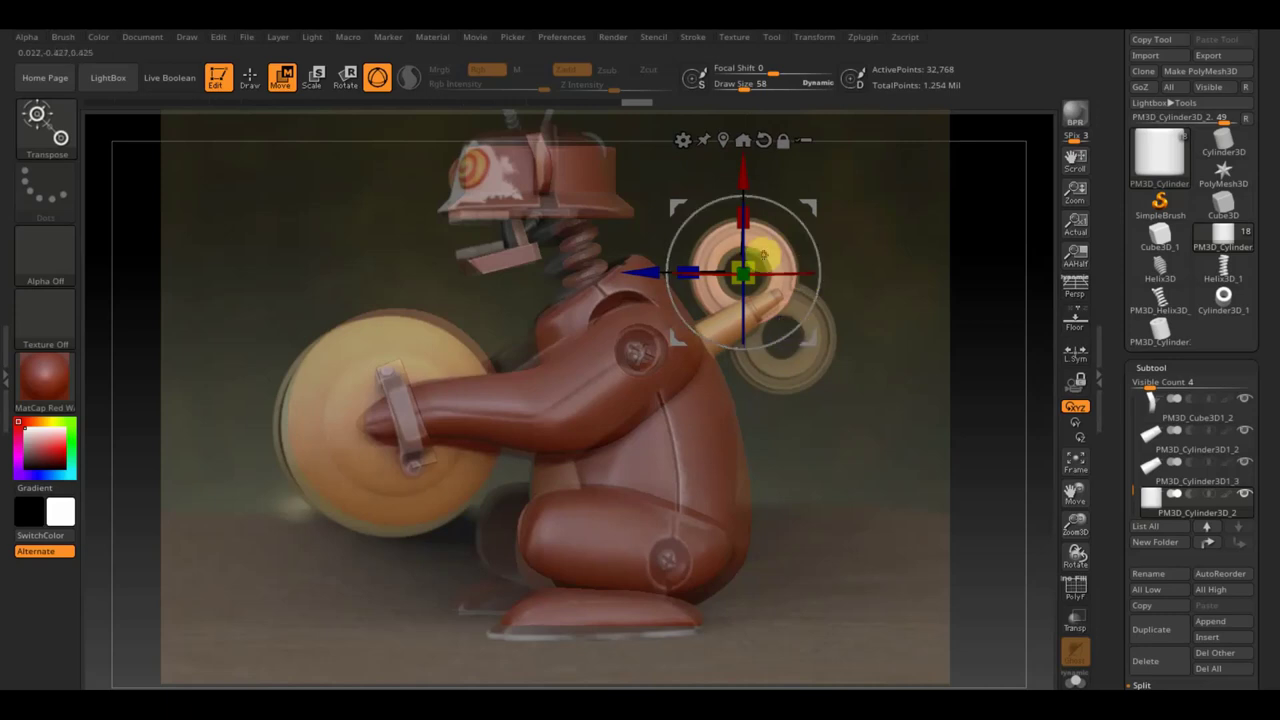
pyautogui.press('ctrl')
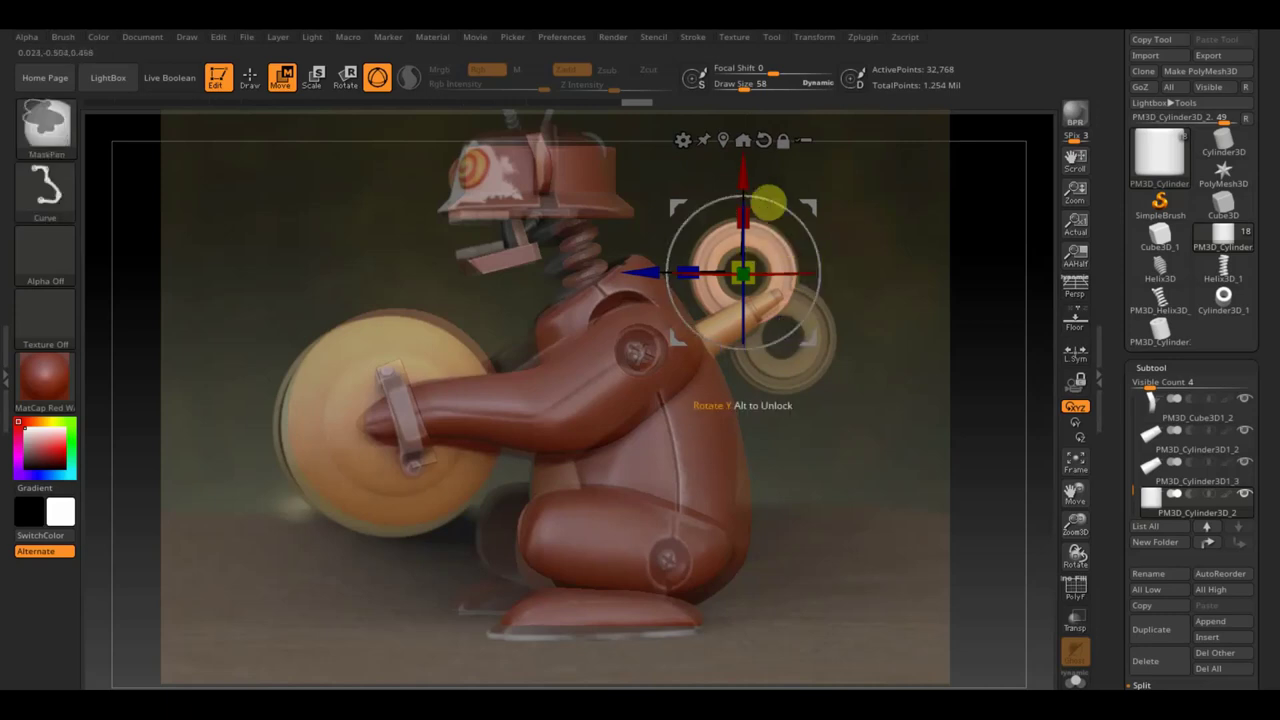
pyautogui.moveTo(756, 203); pyautogui.dragTo(757, 205)
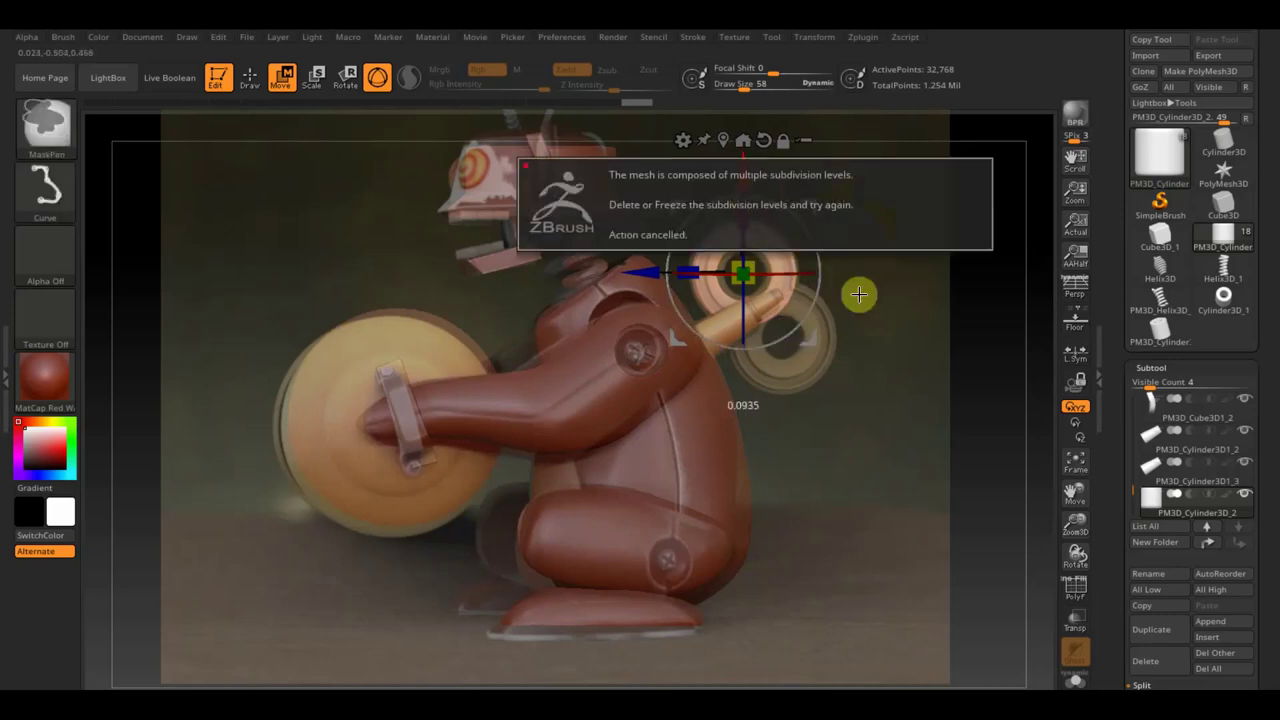
# Expand Tool > Geometry to reach the ring's subdivision and DynaMesh settings
pyautogui.scroll(-5, 1257, 634)
pyautogui.scroll(-5, 1246, 501)
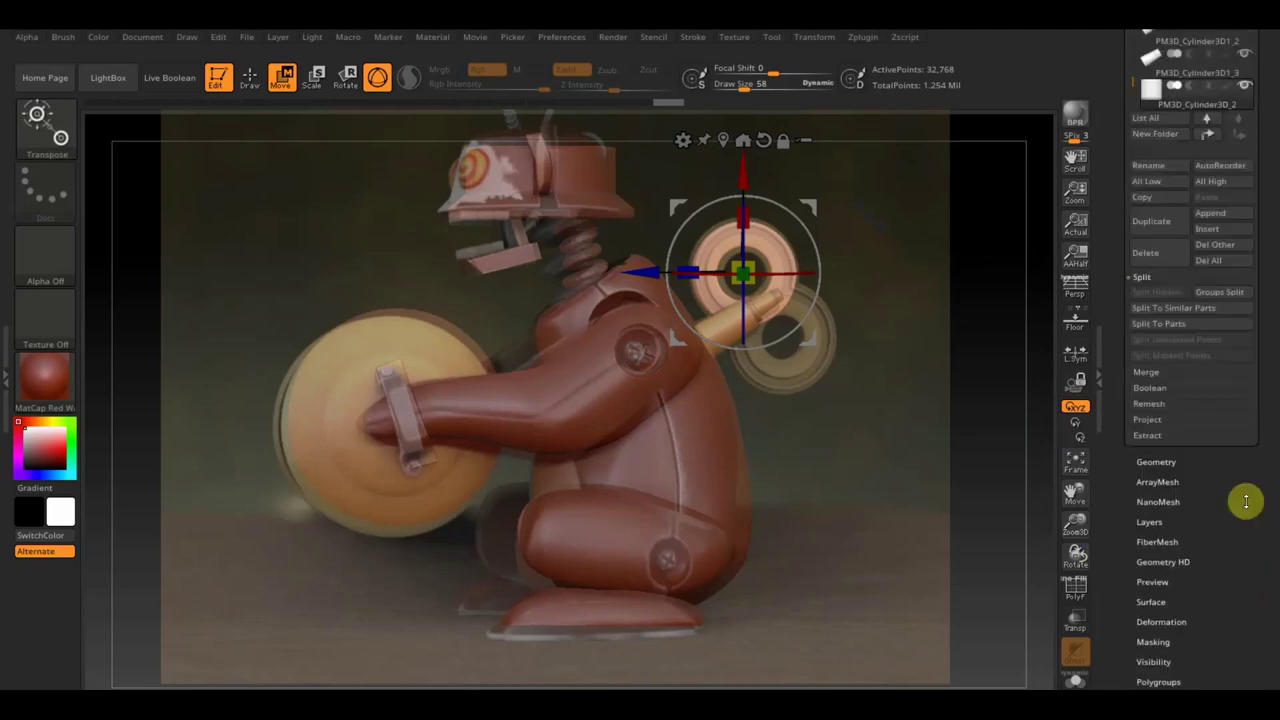
pyautogui.click(1160, 463)
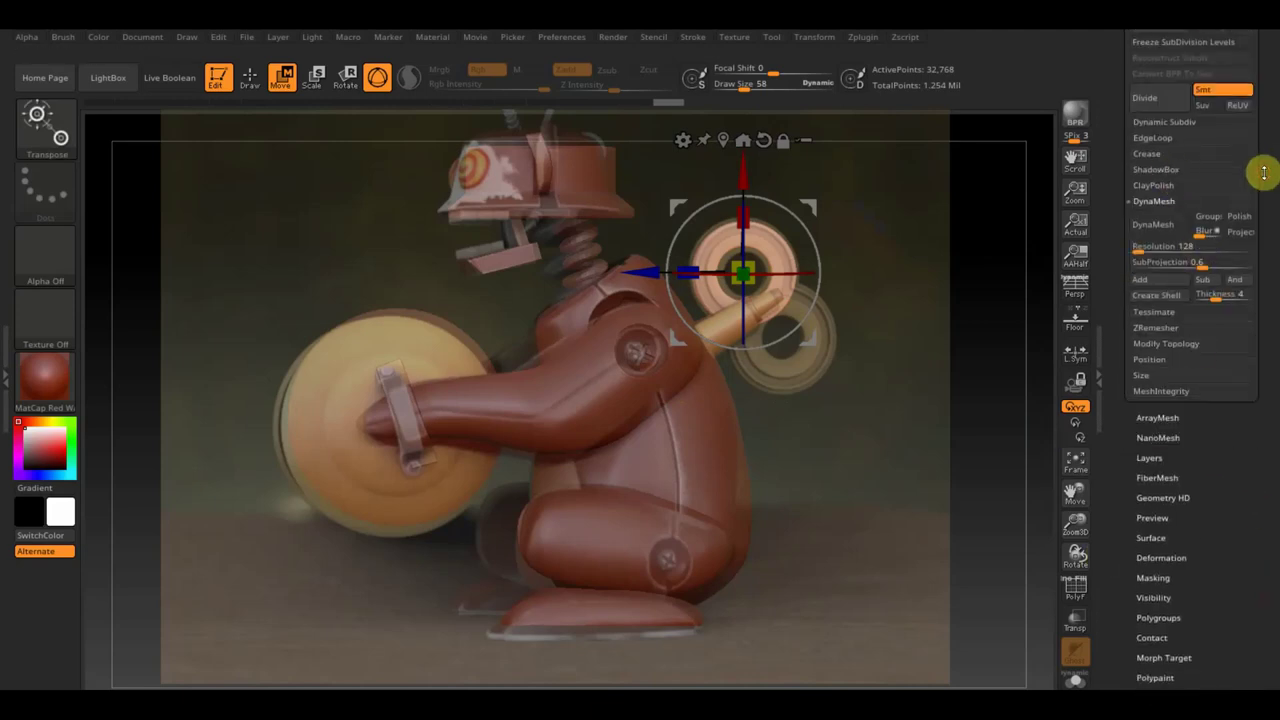
pyautogui.scroll(5, 1263, 172)
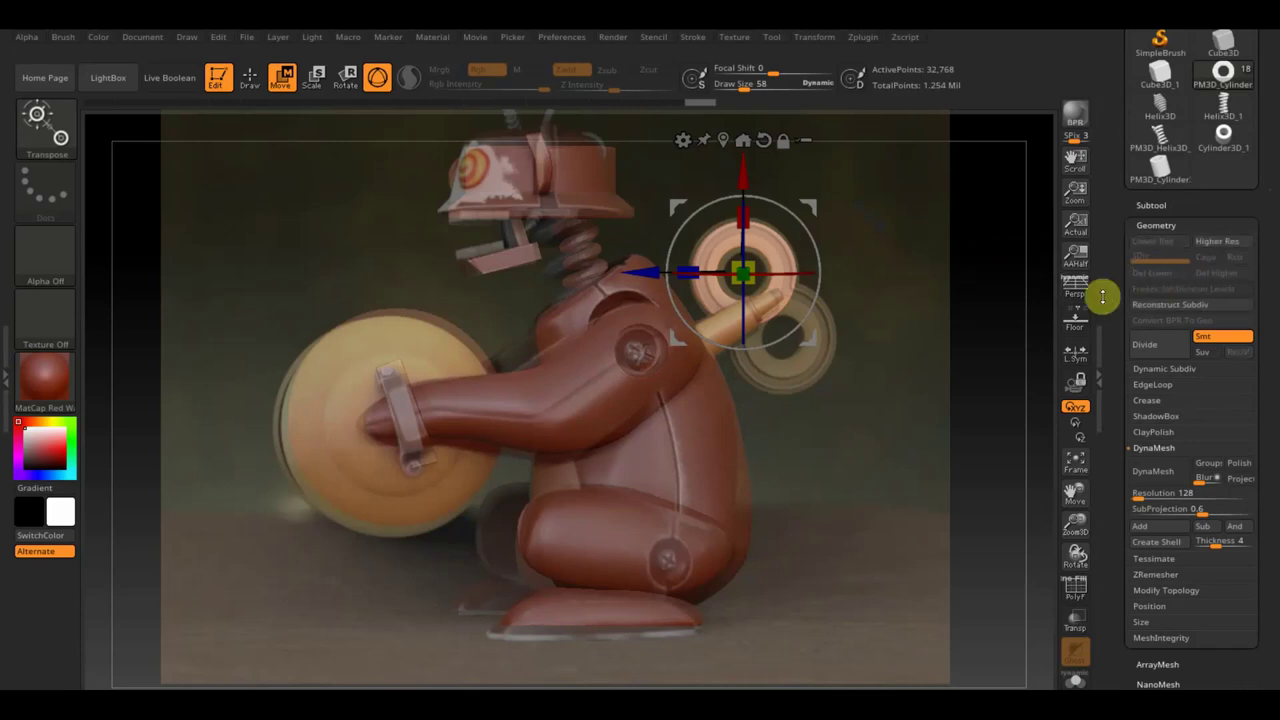
# Ctrl-drag a copy of the ring downward and position it to form the figure-eight key
pyautogui.keyDown('ctrl'); pyautogui.moveTo(743, 180); pyautogui.dragTo(743, 250); pyautogui.keyUp('ctrl')
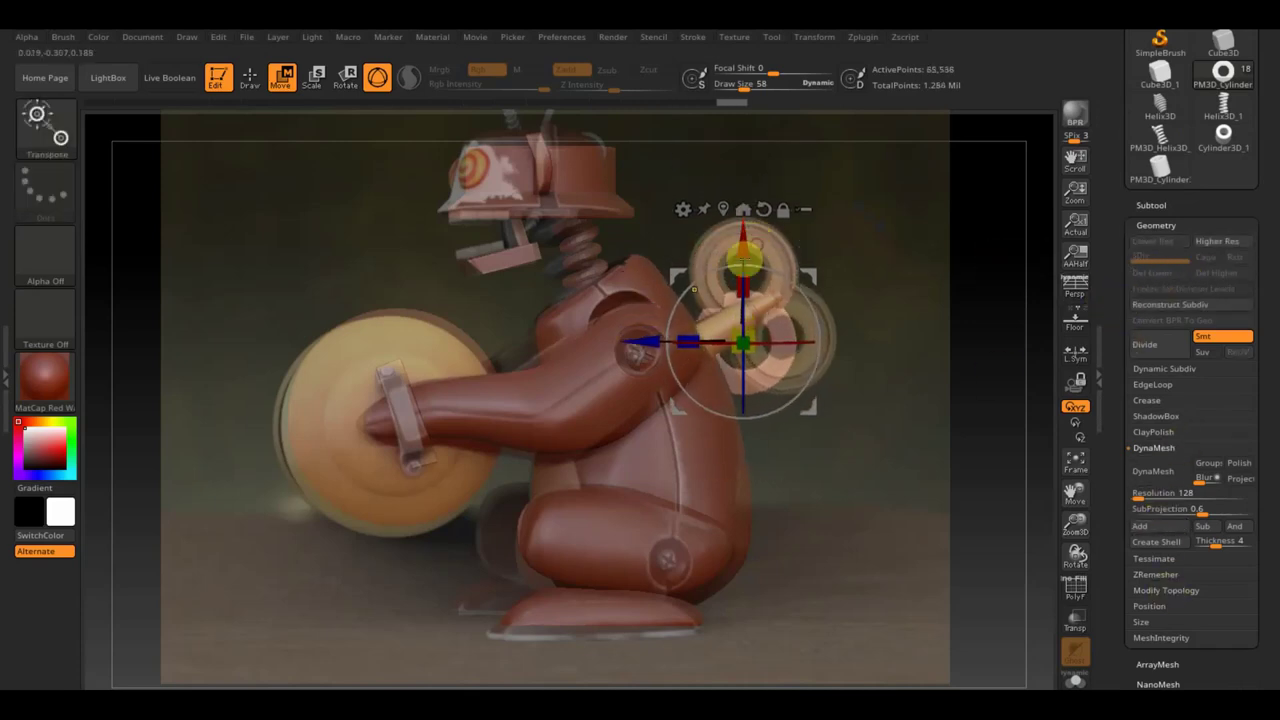
pyautogui.moveTo(688, 342); pyautogui.dragTo(732, 342)
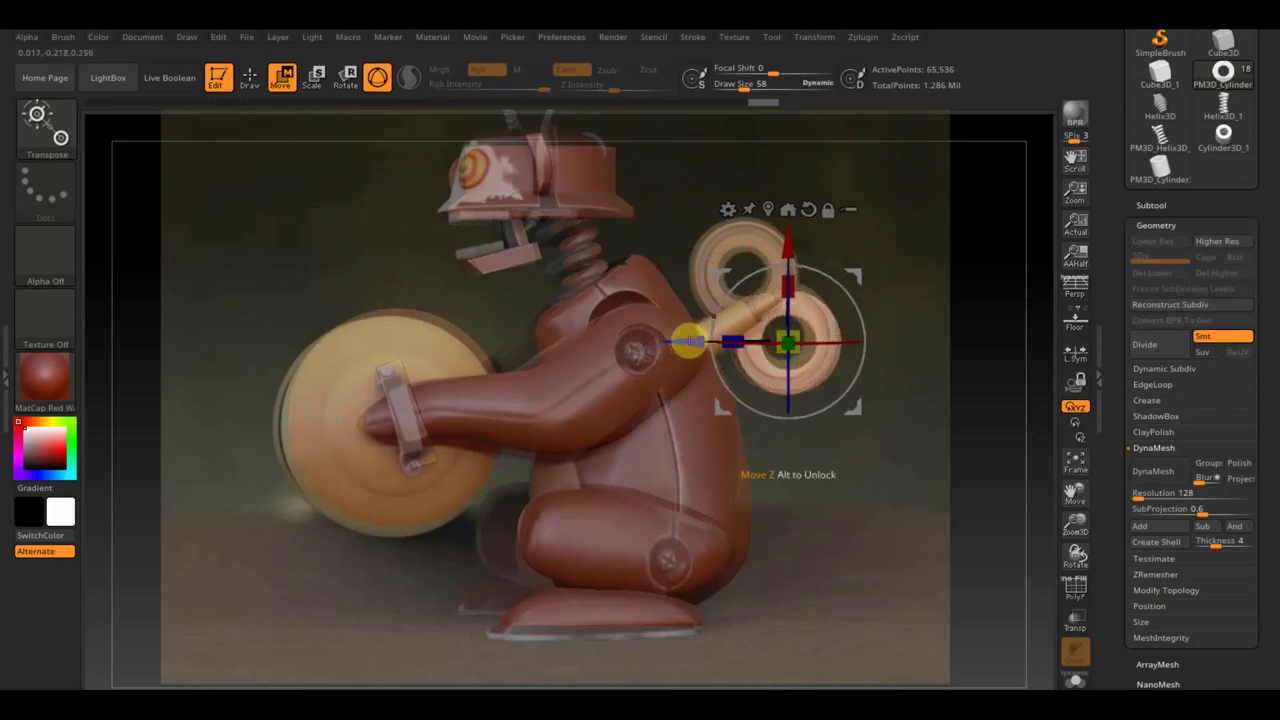
pyautogui.moveTo(780, 257); pyautogui.dragTo(781, 240)
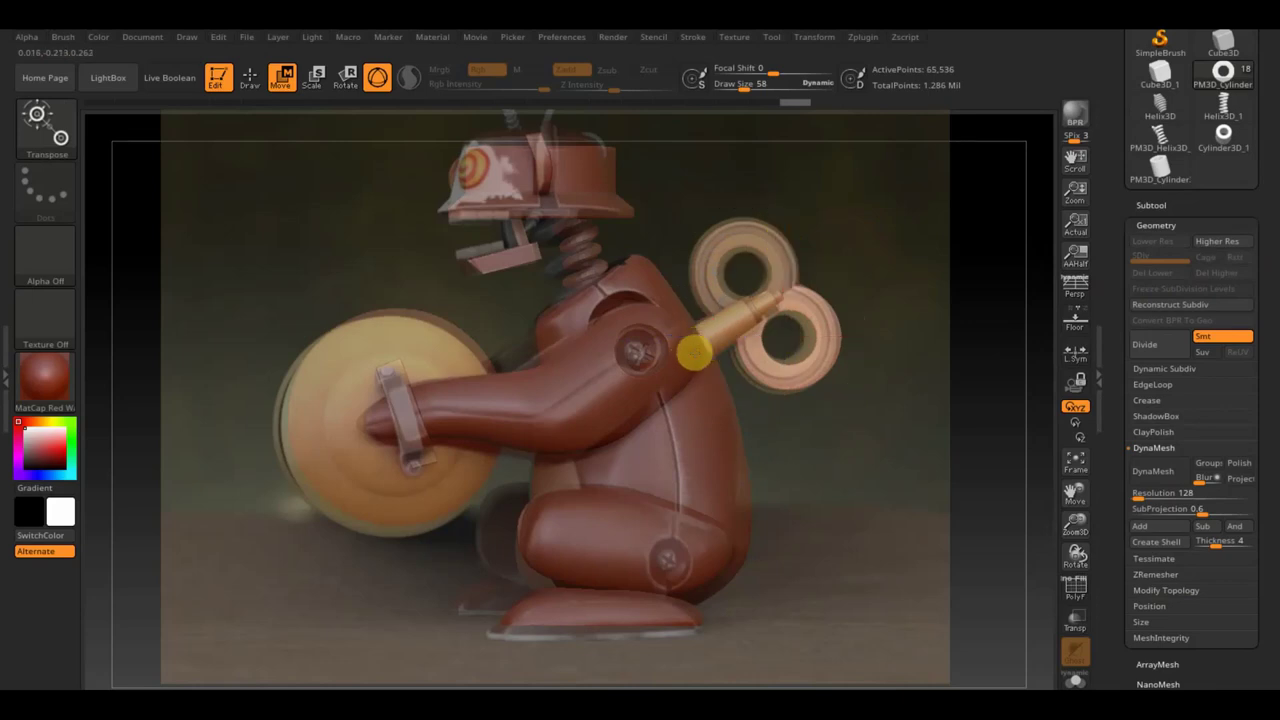
pyautogui.moveTo(733, 336); pyautogui.dragTo(692, 338)
pyautogui.moveTo(788, 233); pyautogui.dragTo(787, 233)
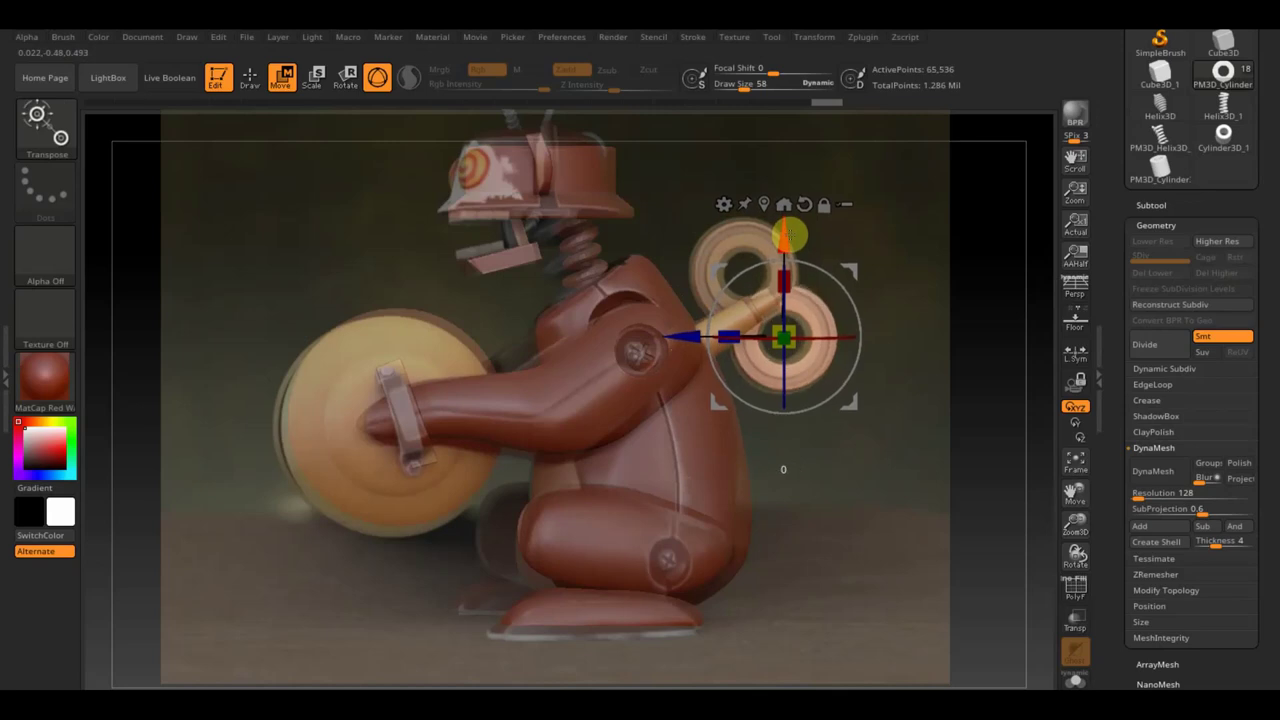
pyautogui.moveTo(788, 234); pyautogui.dragTo(788, 236)
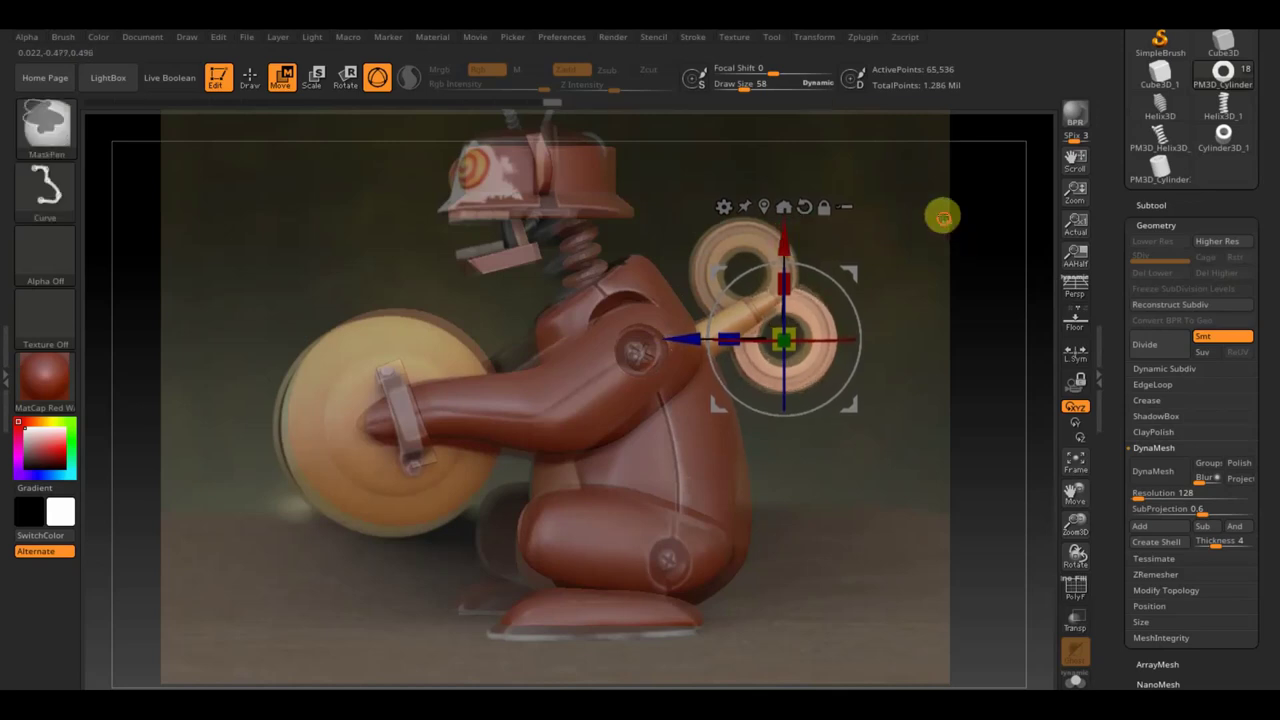
pyautogui.moveTo(970, 266)
pyautogui.mouseDown()
pyautogui.moveTo(898, 296)
pyautogui.moveTo(966, 280)
pyautogui.moveTo(990, 289)
pyautogui.moveTo(1058, 256)
pyautogui.mouseUp()
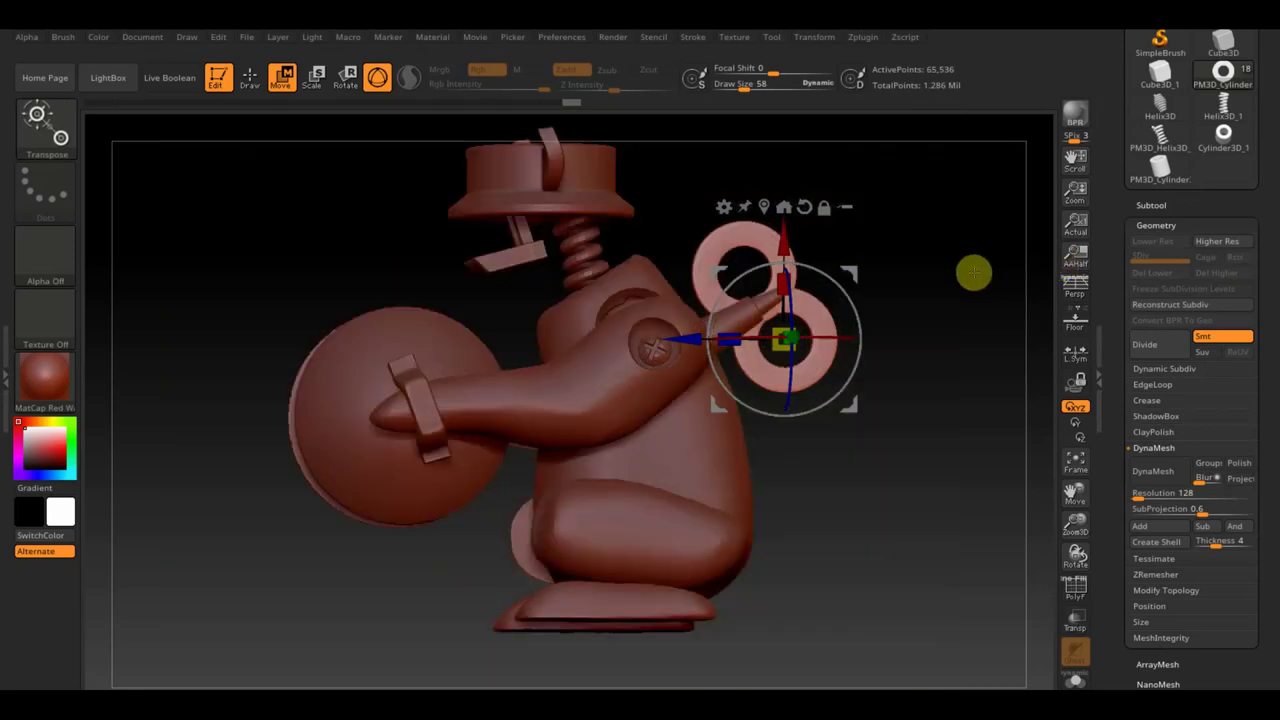
# Select PM3D_Cylinder3D1_2, view the whole figure from an angle, and return to Draw mode
pyautogui.keyDown('alt'); pyautogui.moveTo(980, 306); pyautogui.dragTo(998, 342); pyautogui.keyUp('alt')
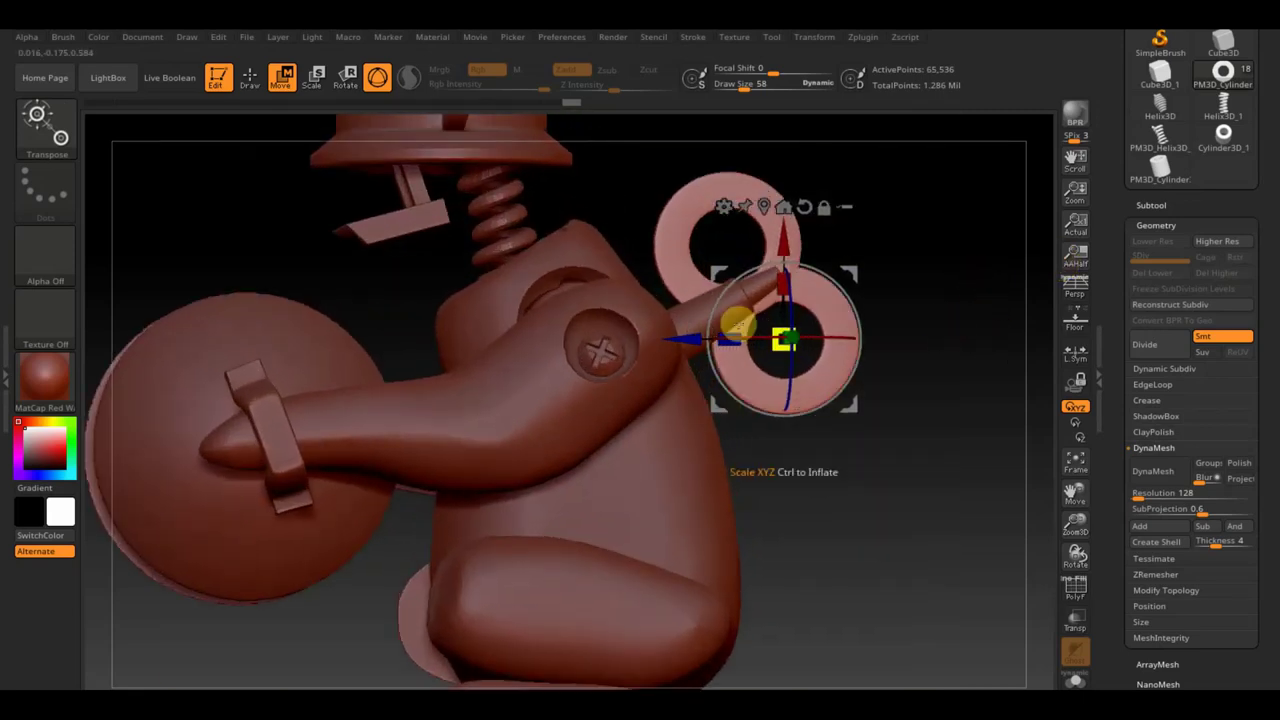
pyautogui.keyDown('alt'); pyautogui.click(688, 320); pyautogui.keyUp('alt')
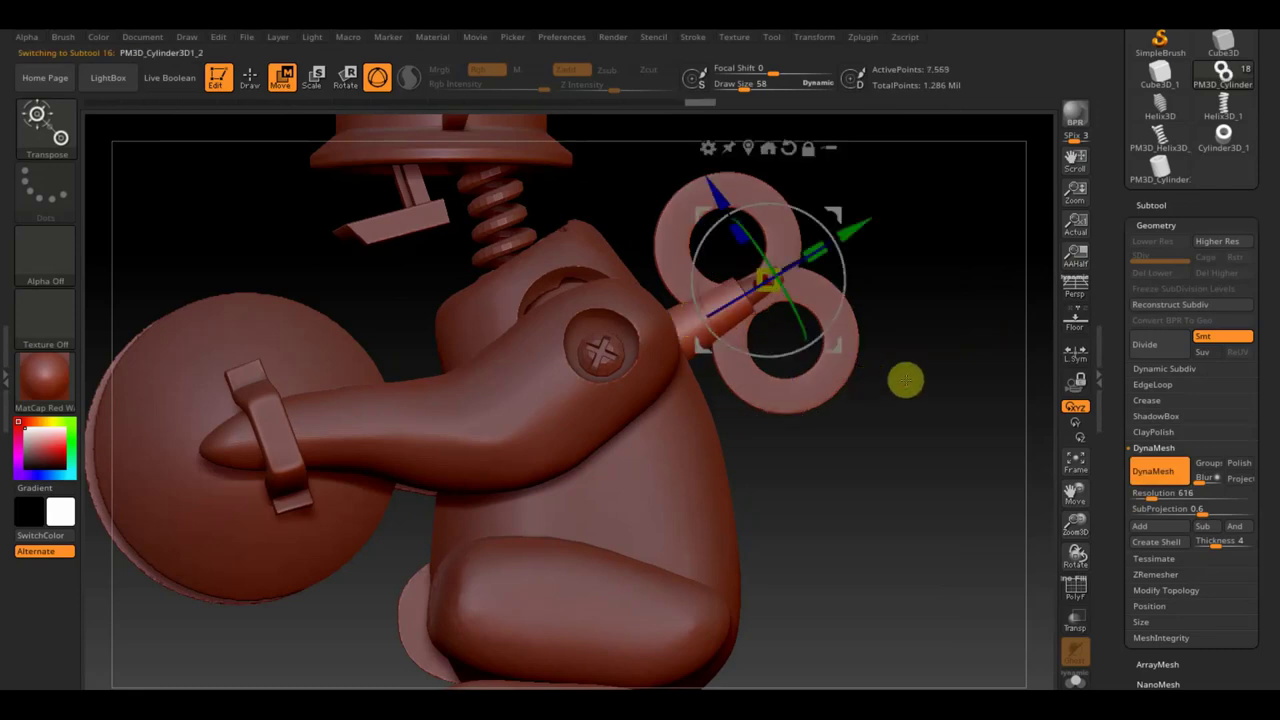
pyautogui.moveTo(954, 408)
pyautogui.keyDown('alt'); pyautogui.mouseDown()
pyautogui.moveTo(909, 347)
pyautogui.moveTo(931, 368)
pyautogui.moveTo(931, 427)
pyautogui.moveTo(978, 440)
pyautogui.mouseUp(); pyautogui.keyUp('alt')
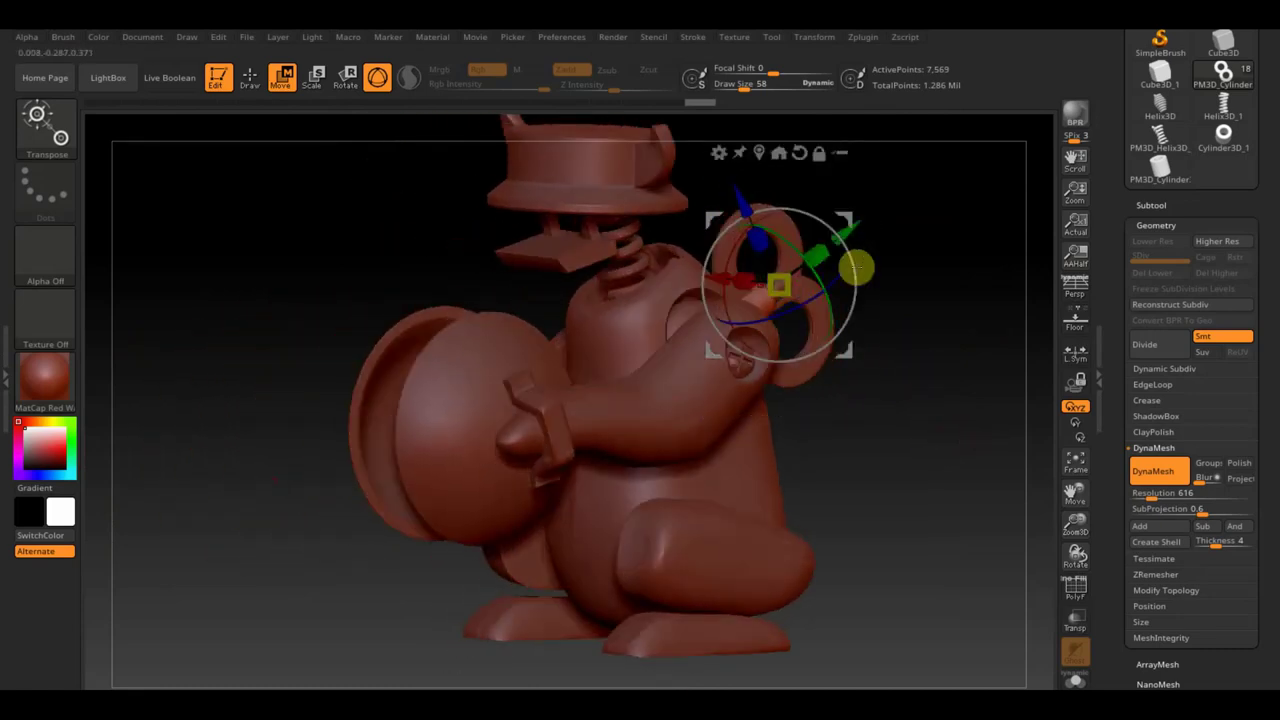
pyautogui.moveTo(919, 397)
pyautogui.mouseDown()
pyautogui.moveTo(926, 420)
pyautogui.moveTo(884, 407)
pyautogui.moveTo(883, 394)
pyautogui.moveTo(891, 406)
pyautogui.mouseUp()
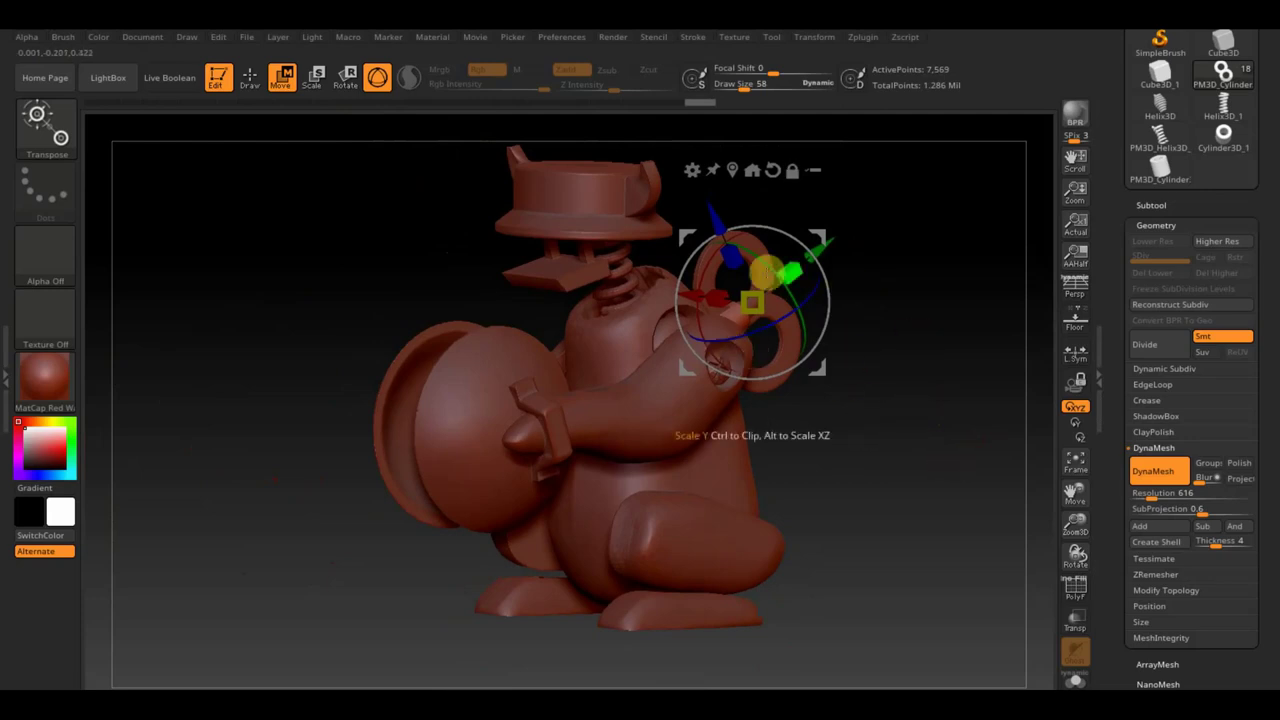
pyautogui.click(249, 78)
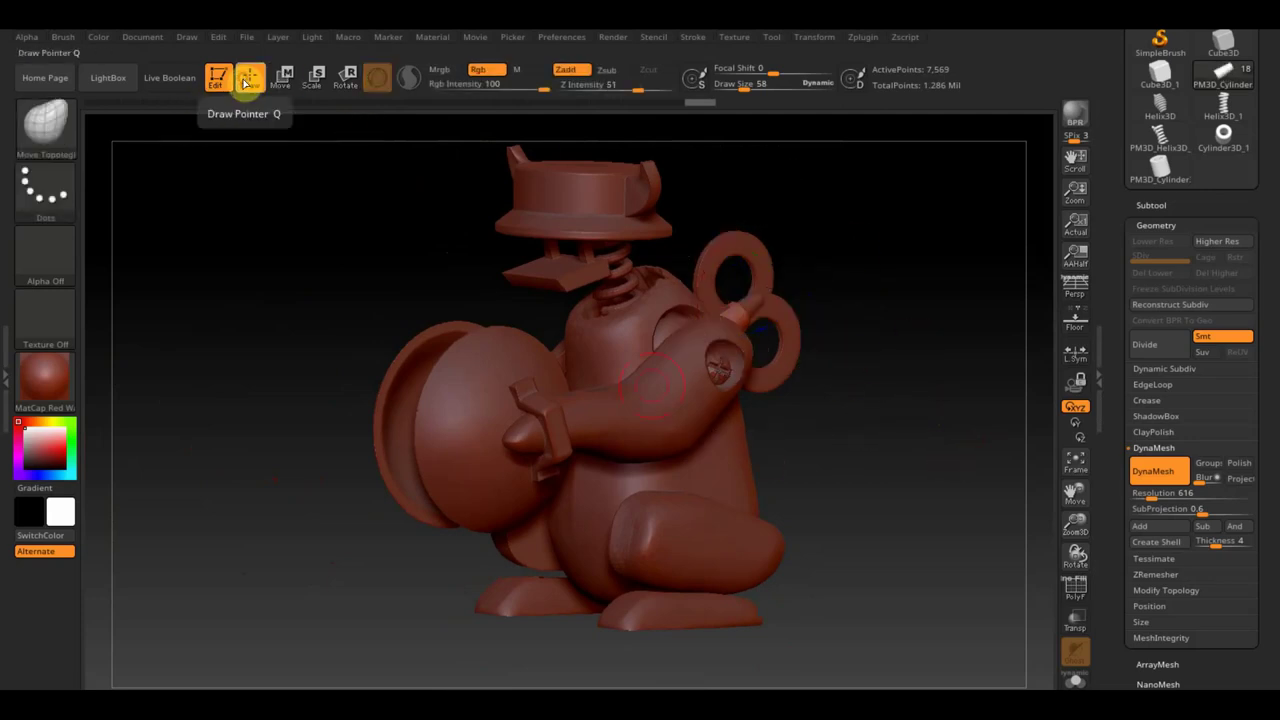